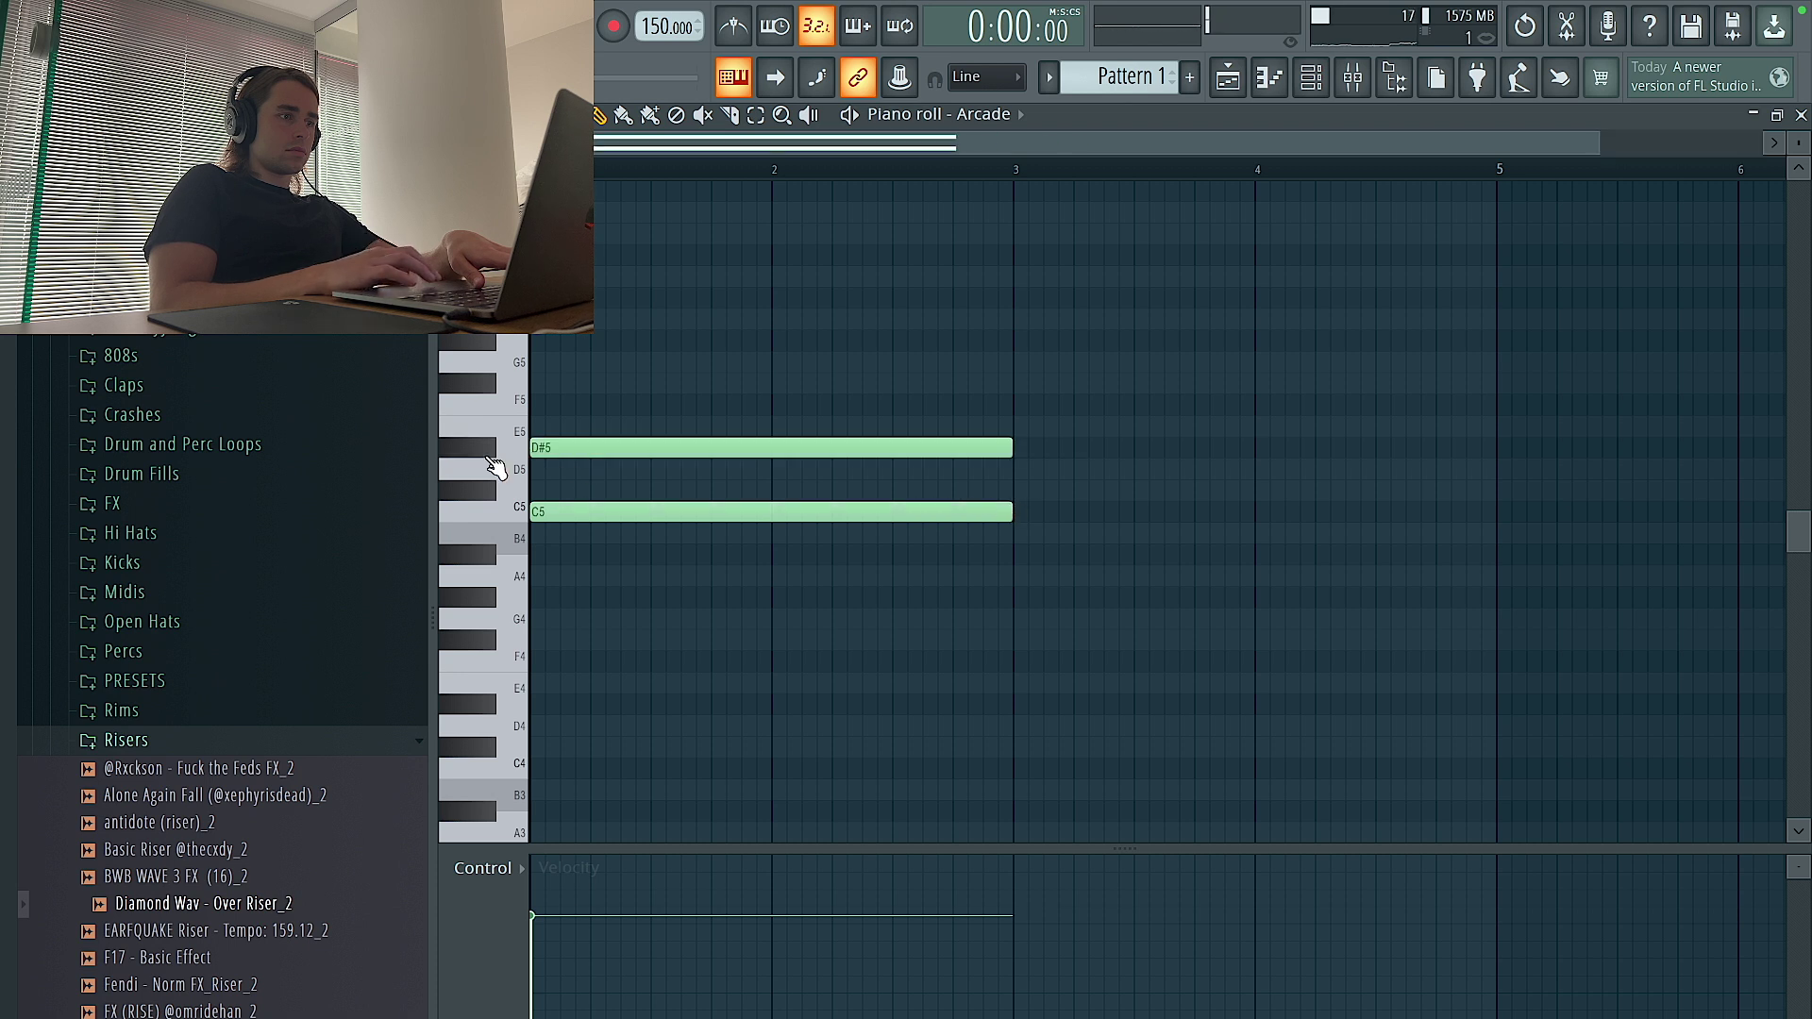
# Move the D#5 note down to C#5 and lengthen both held notes to end at bar 5
pyautogui.moveTo(660, 436); pyautogui.dragTo(653, 486)
pyautogui.press('space')
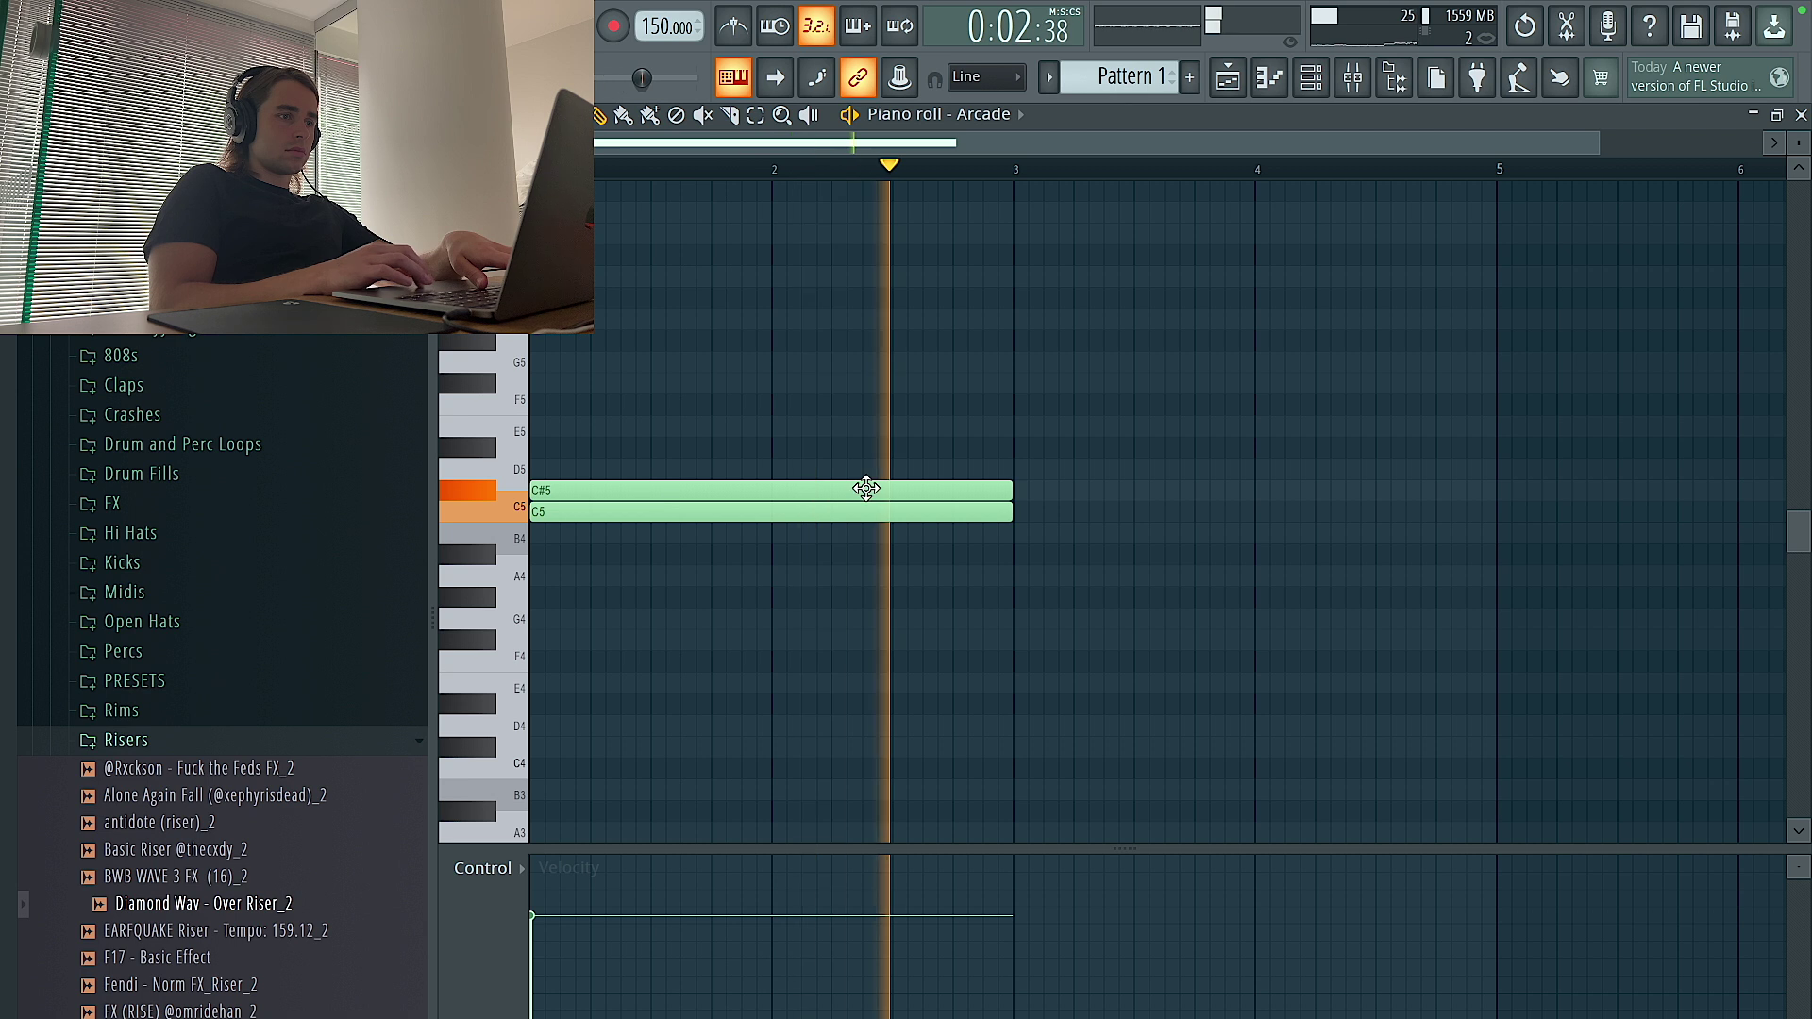
pyautogui.press('space')
pyautogui.hotkey('ctrl', 'a')
pyautogui.moveTo(1011, 482); pyautogui.dragTo(1436, 486)
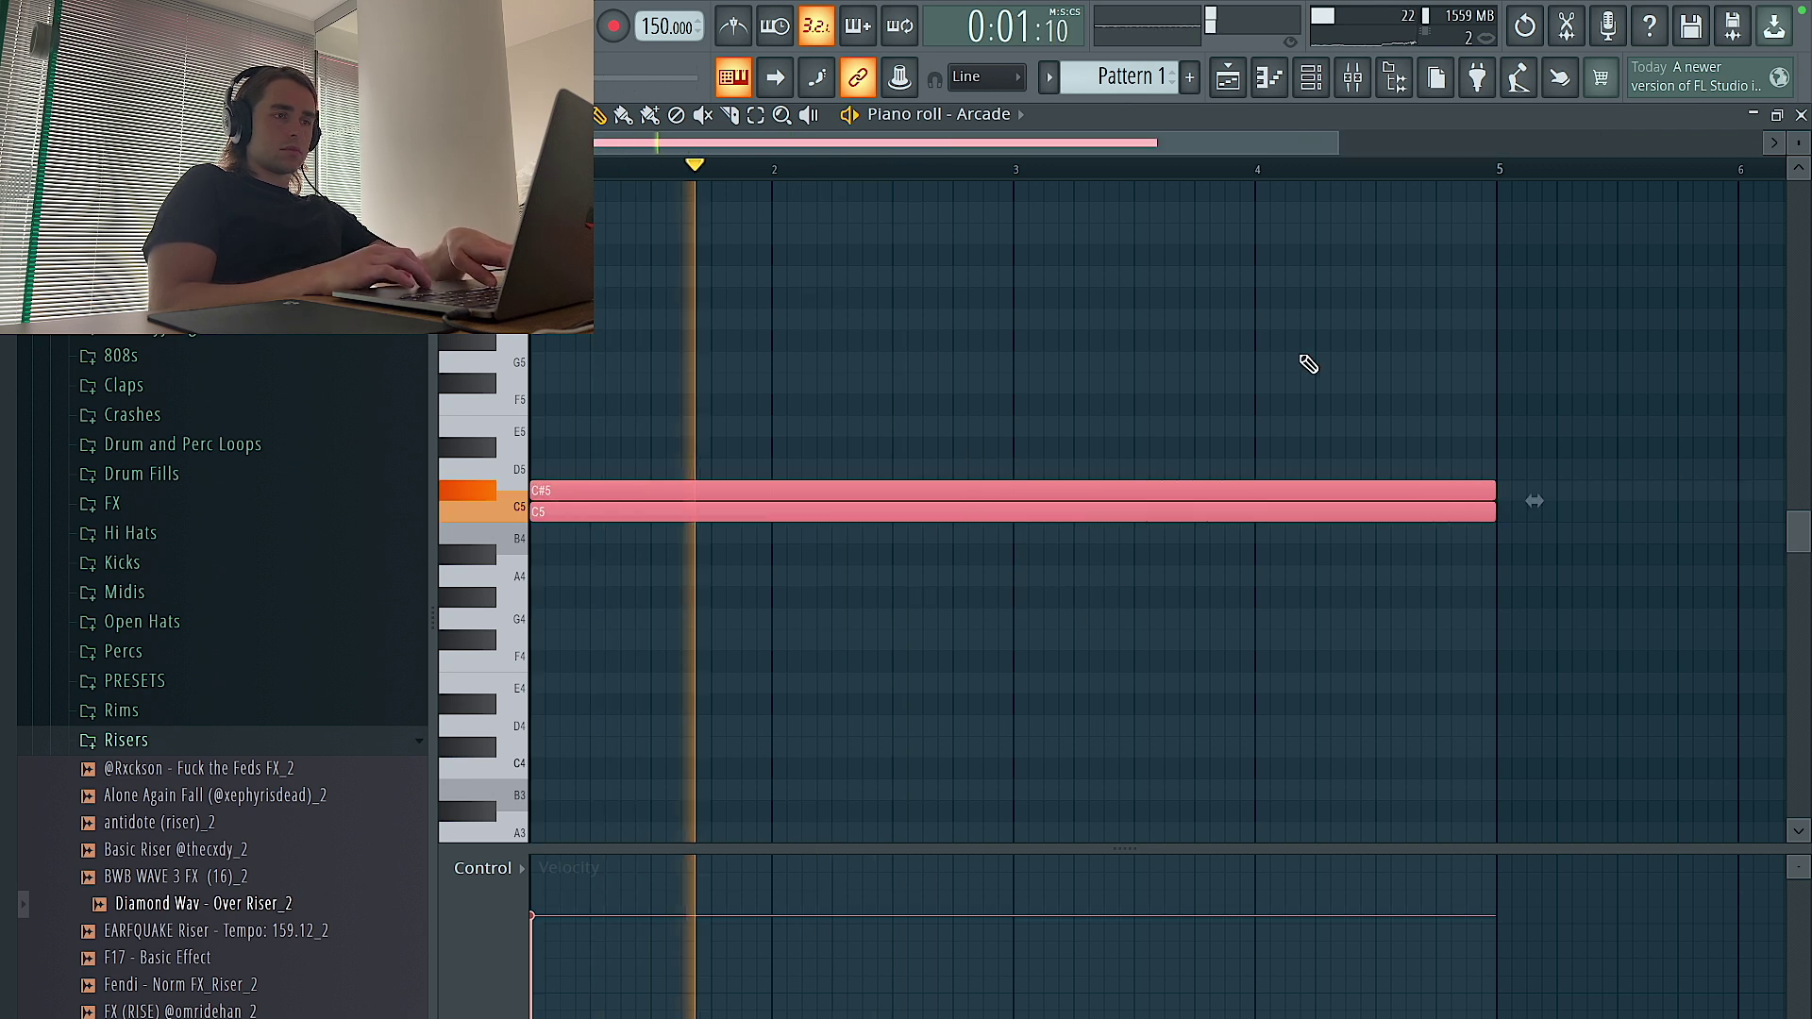
pyautogui.scroll(-3, 1310, 364)
pyautogui.hotkey('ctrl', 'd')
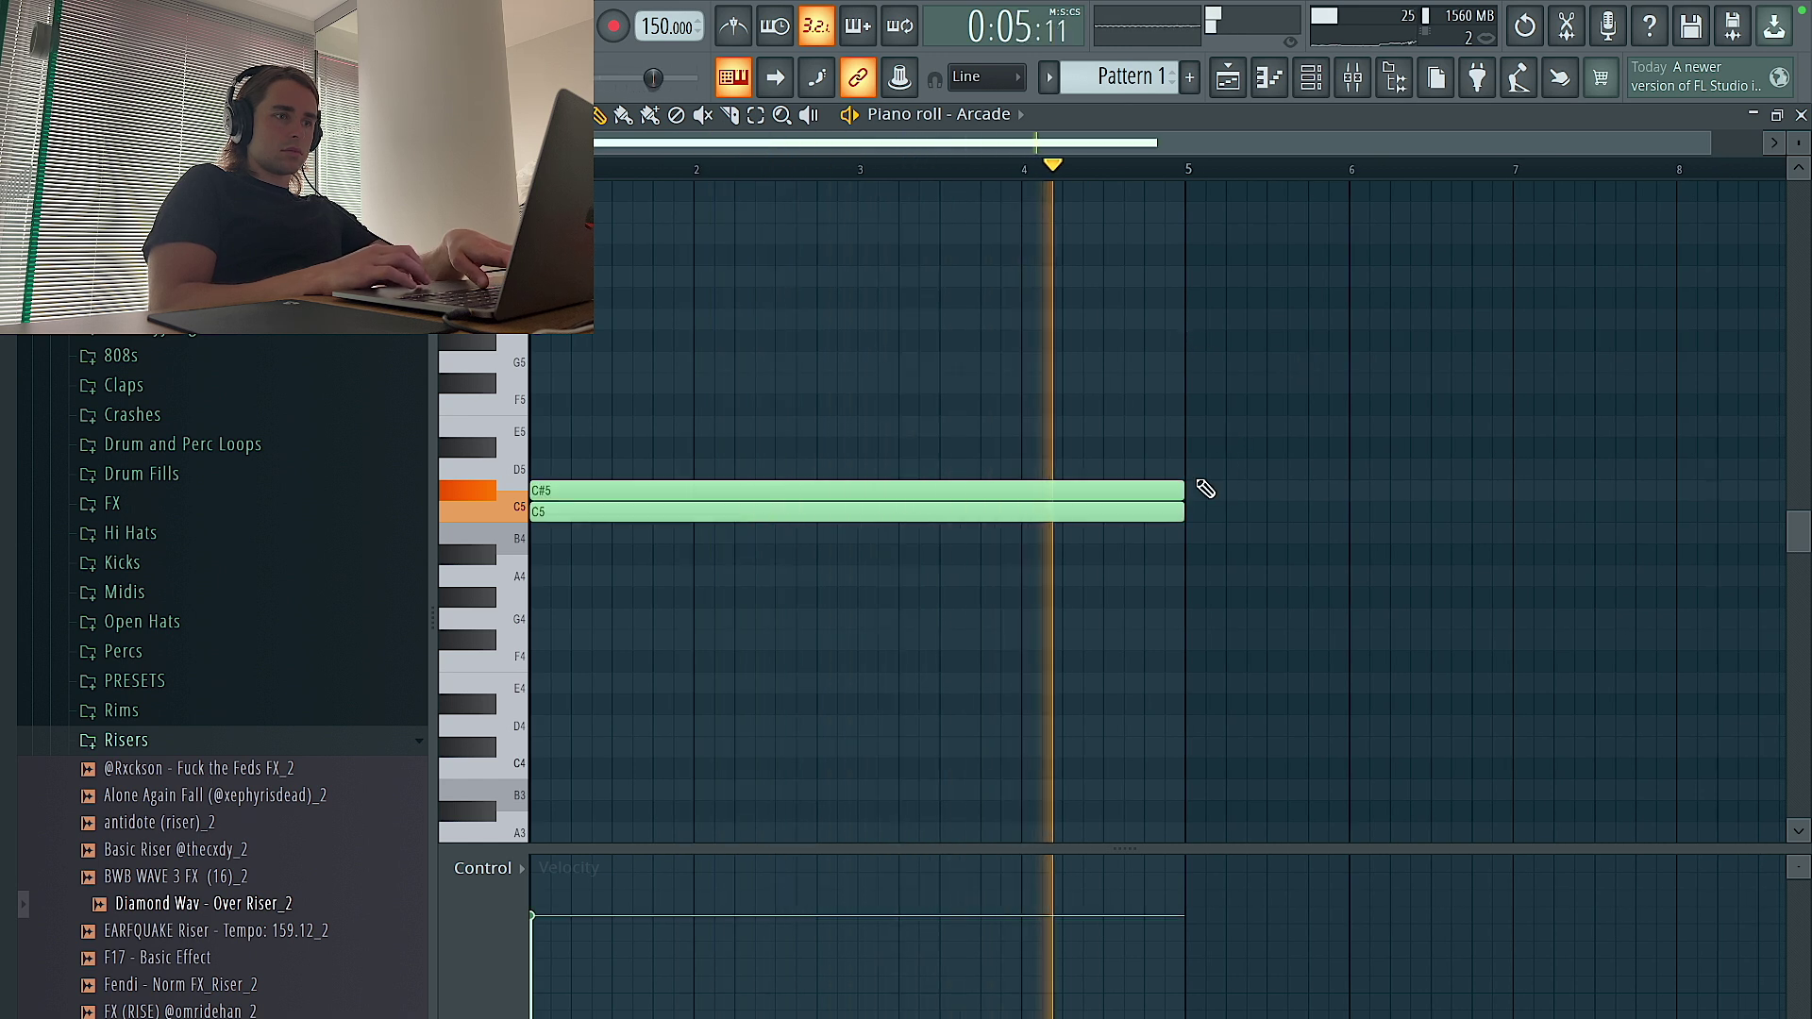
pyautogui.press('space')
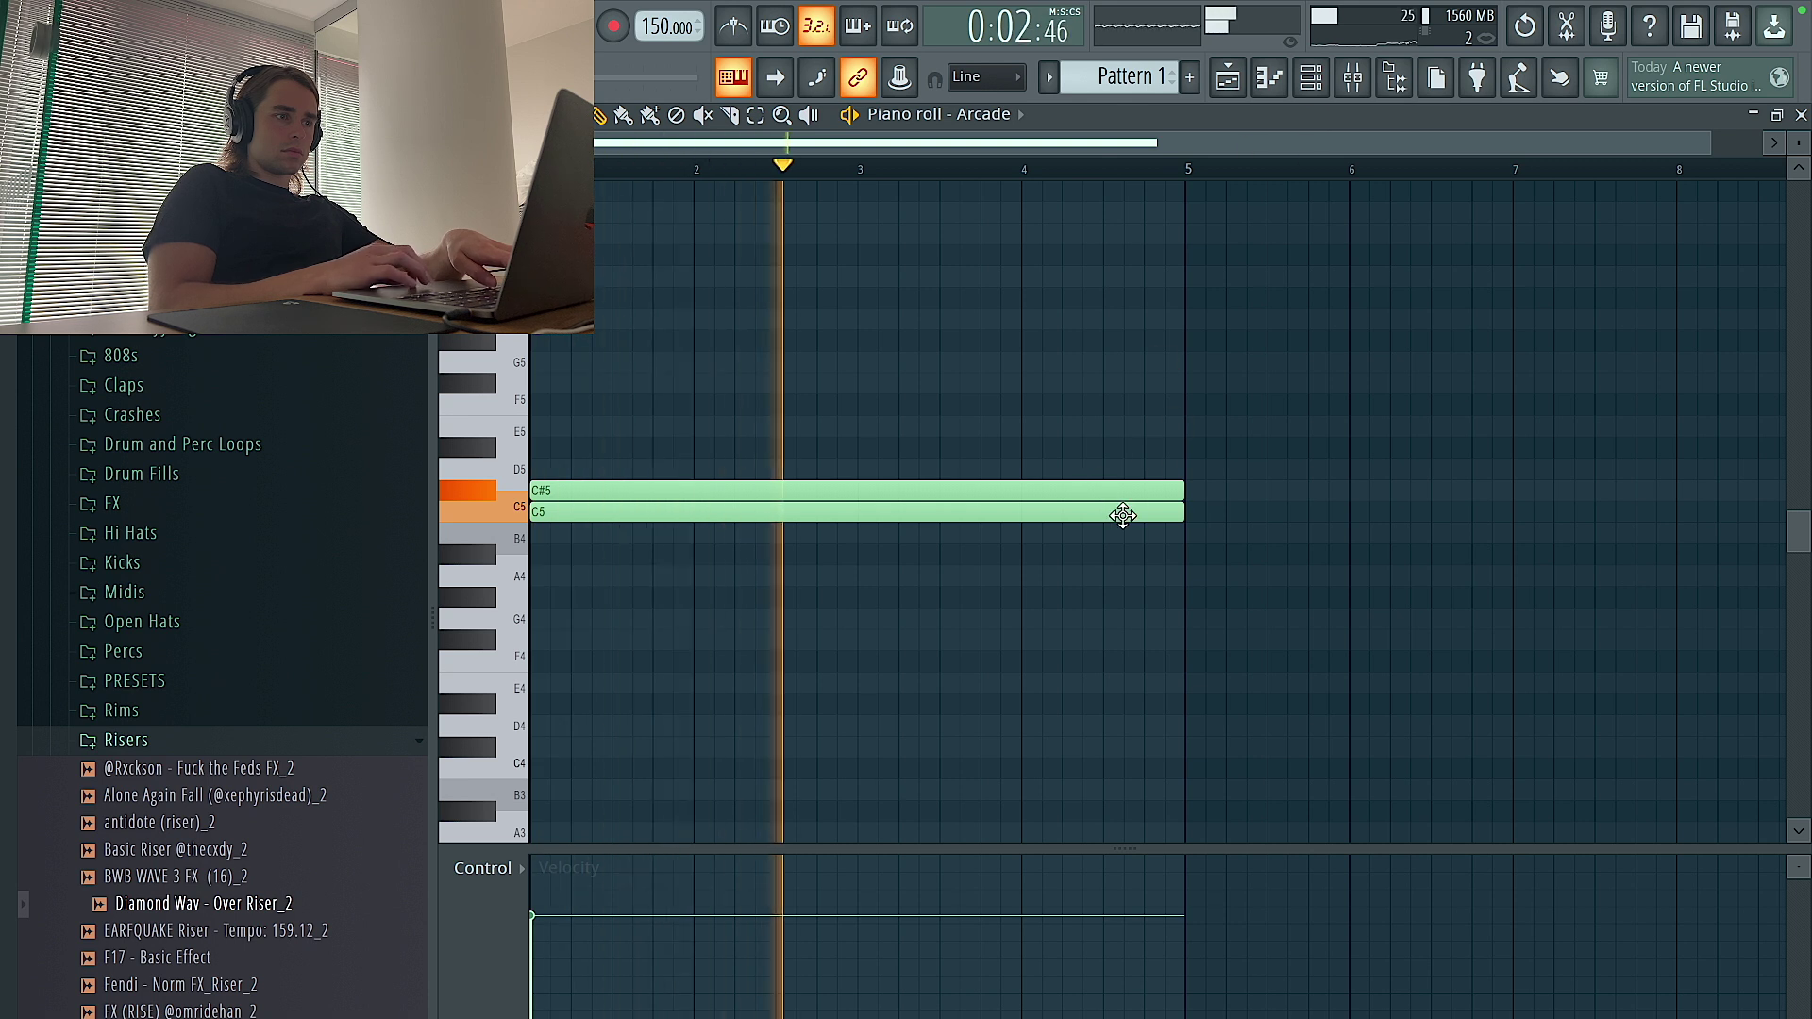
pyautogui.press('space')
# Duplicate the C5 note to bar 5 and move the C#5 note to start at bar 5 above the copy
pyautogui.moveTo(1084, 493); pyautogui.dragTo(1596, 430)
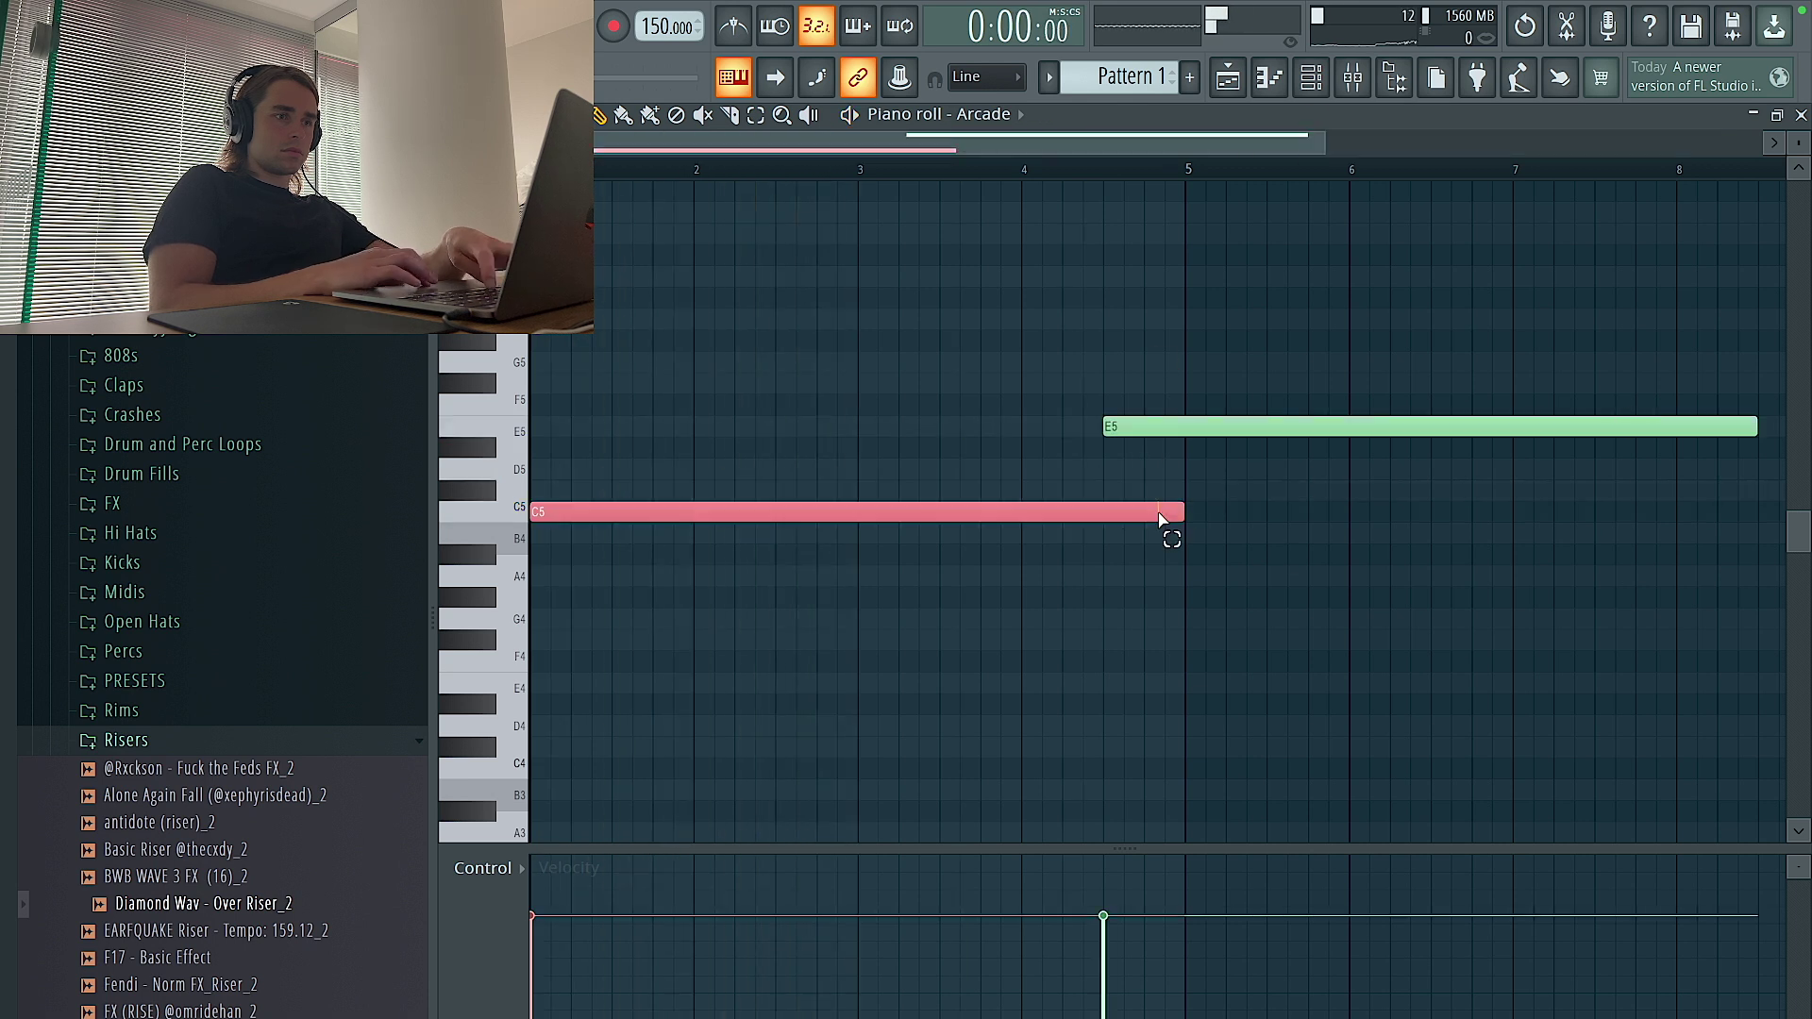
pyautogui.hotkey('ctrl', 'b')
pyautogui.moveTo(1110, 426); pyautogui.dragTo(1186, 497)
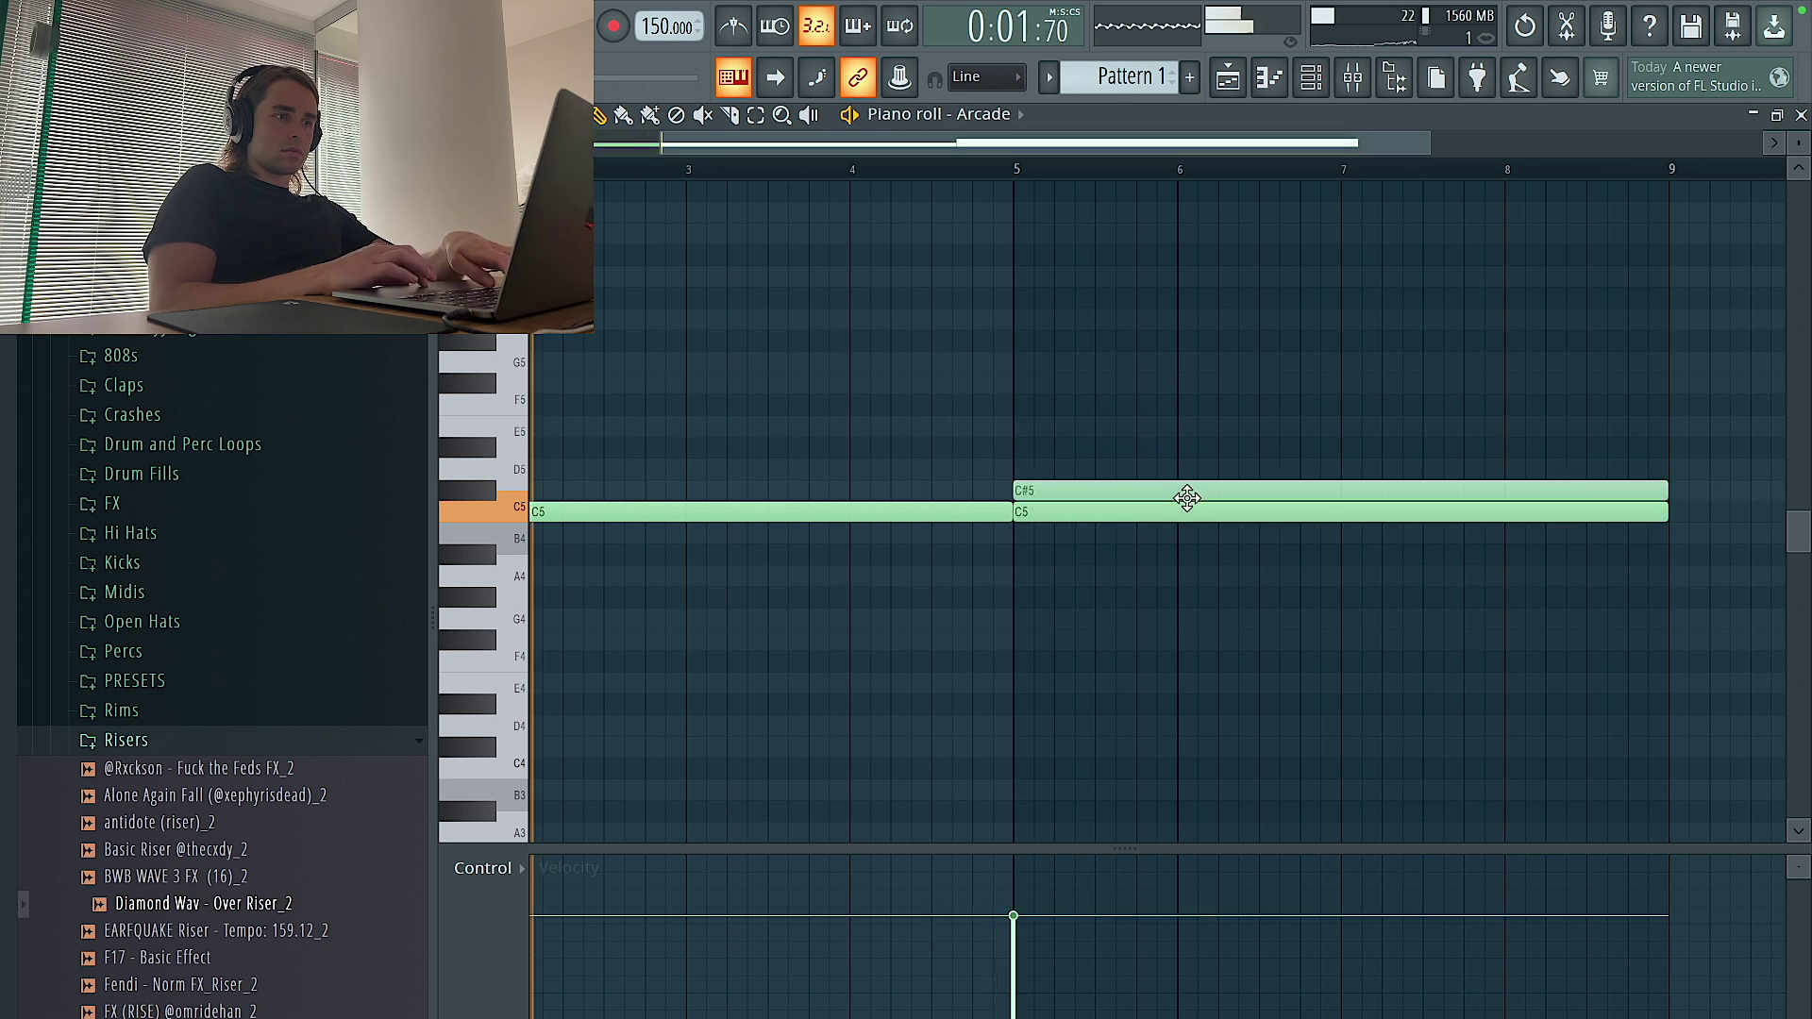
pyautogui.scroll(-3, 1180, 481)
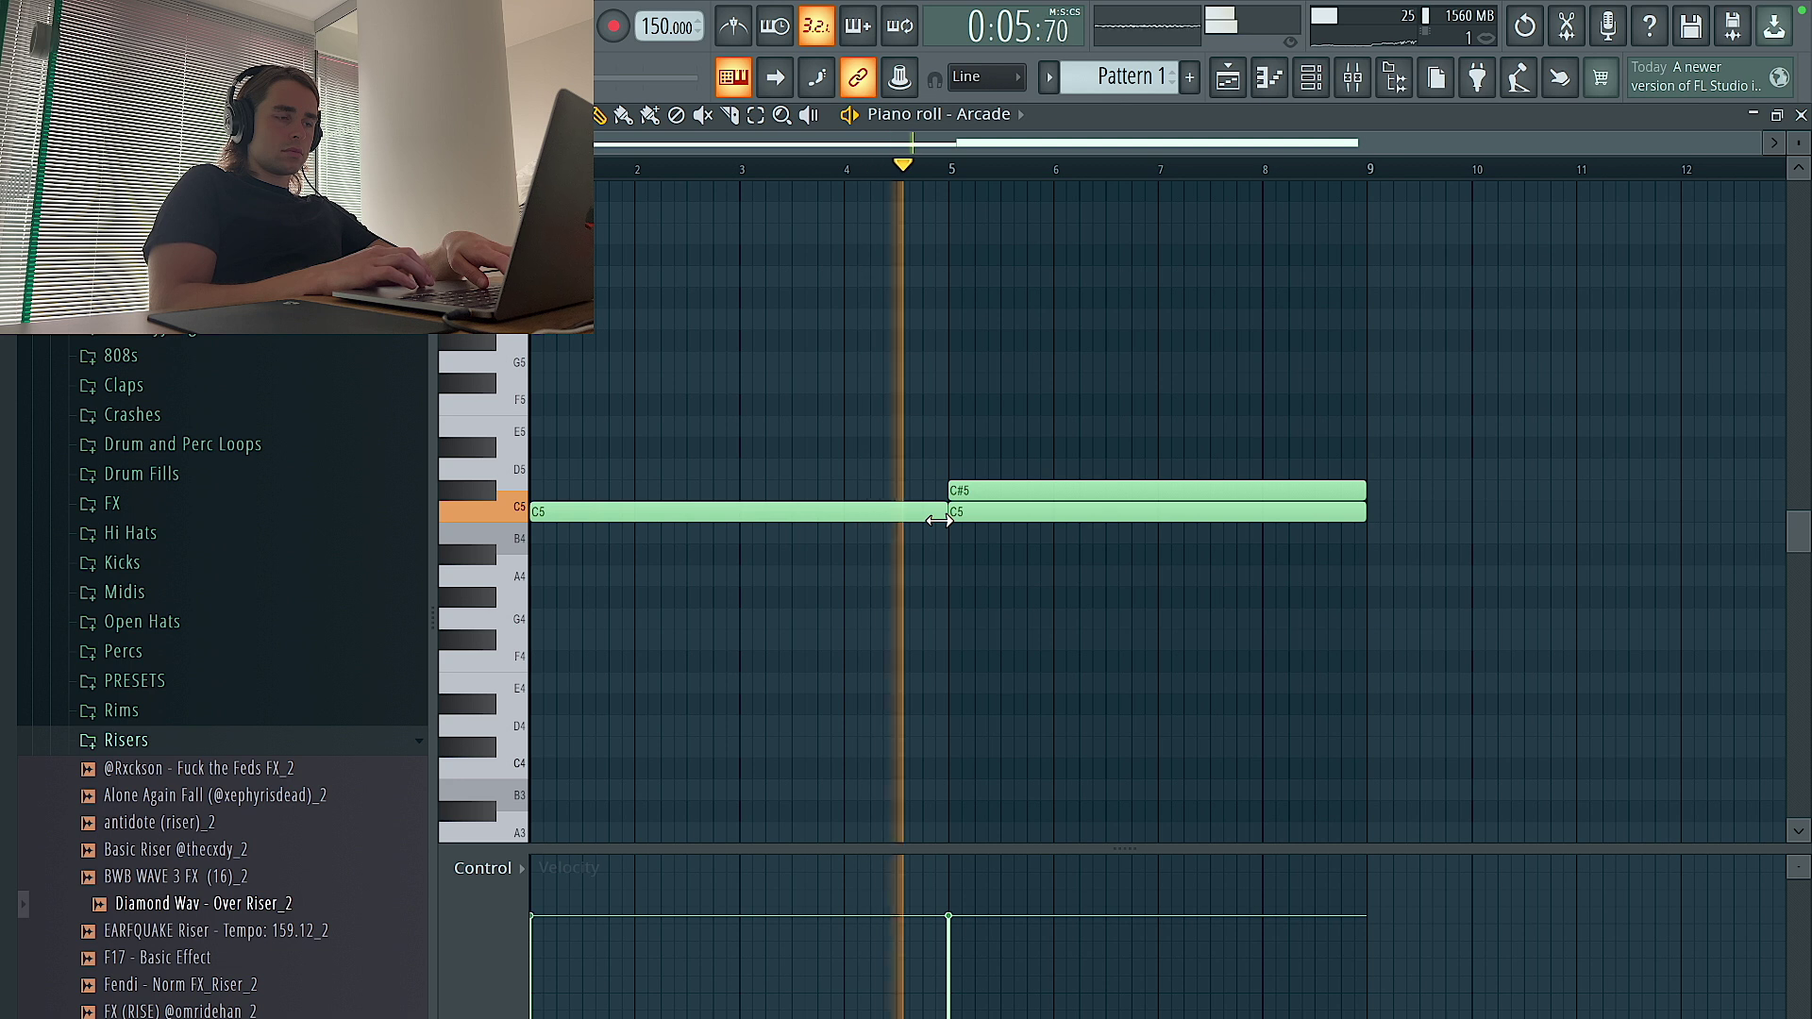
# Rework the opening melody into a two-bar C5, a one-bar C5 at bar 3 and a one-bar A4 at bar 4
pyautogui.moveTo(947, 515); pyautogui.dragTo(744, 514)
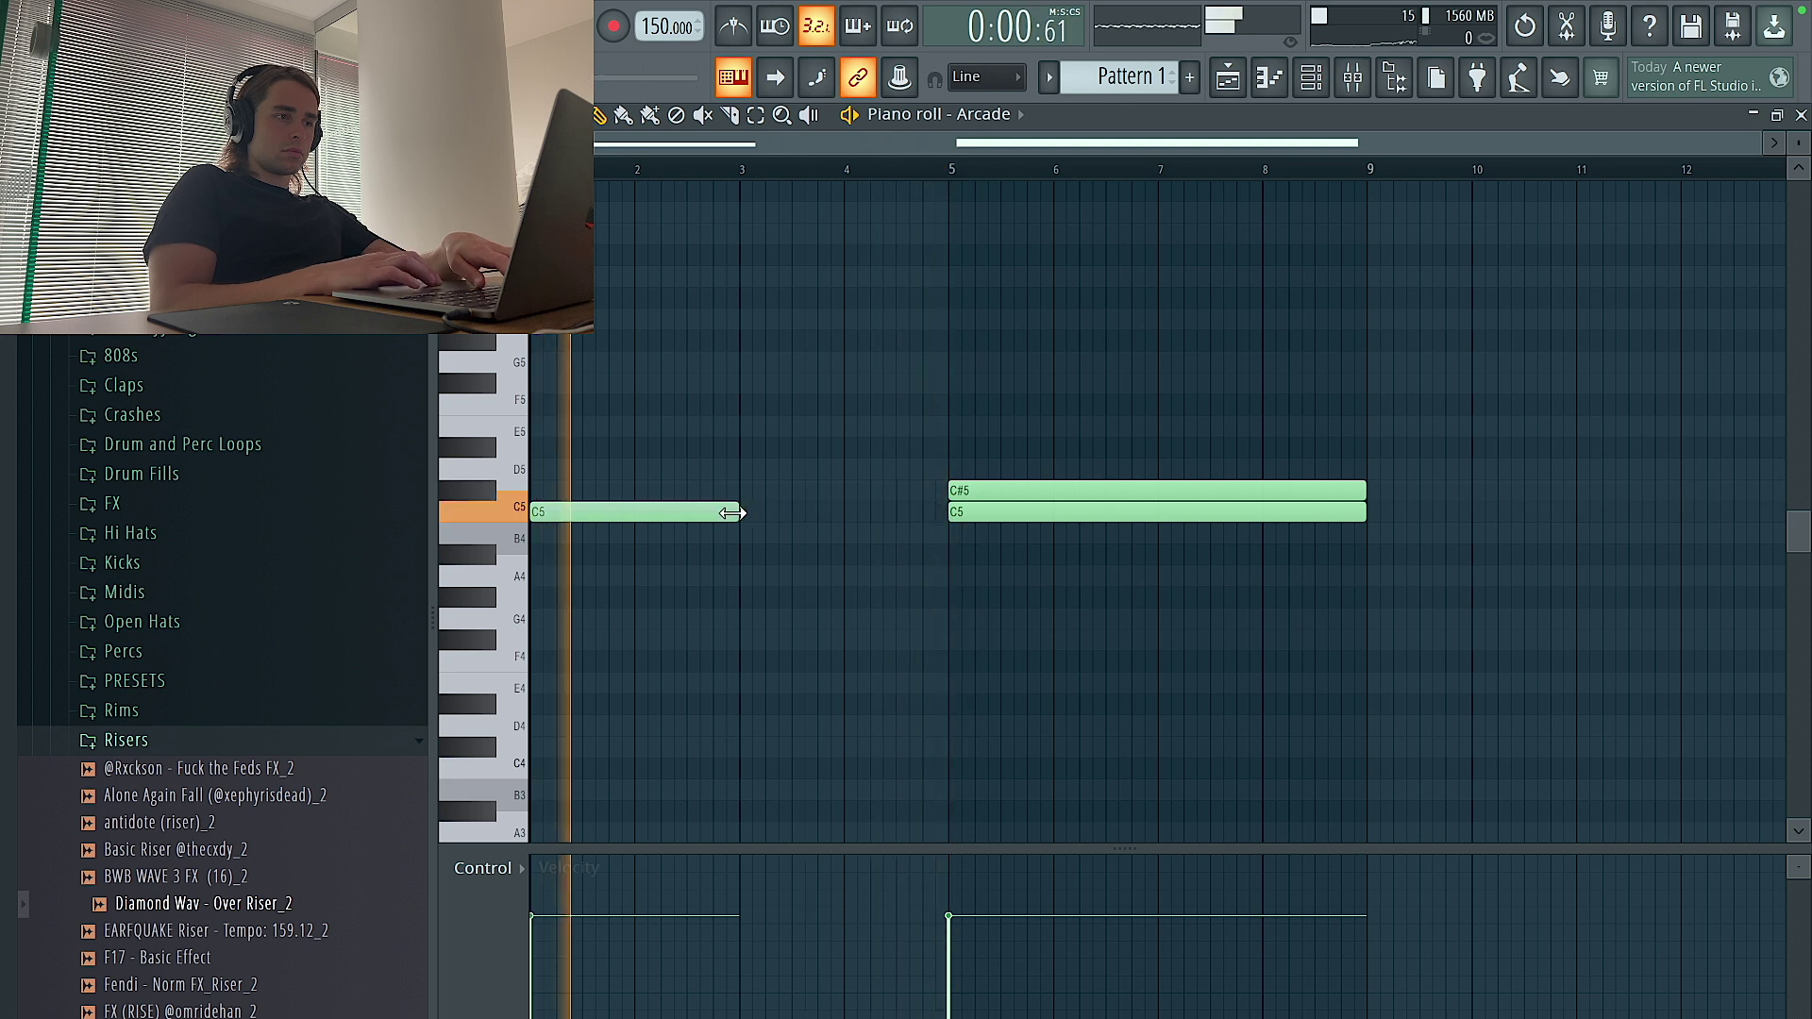
pyautogui.click(745, 514)
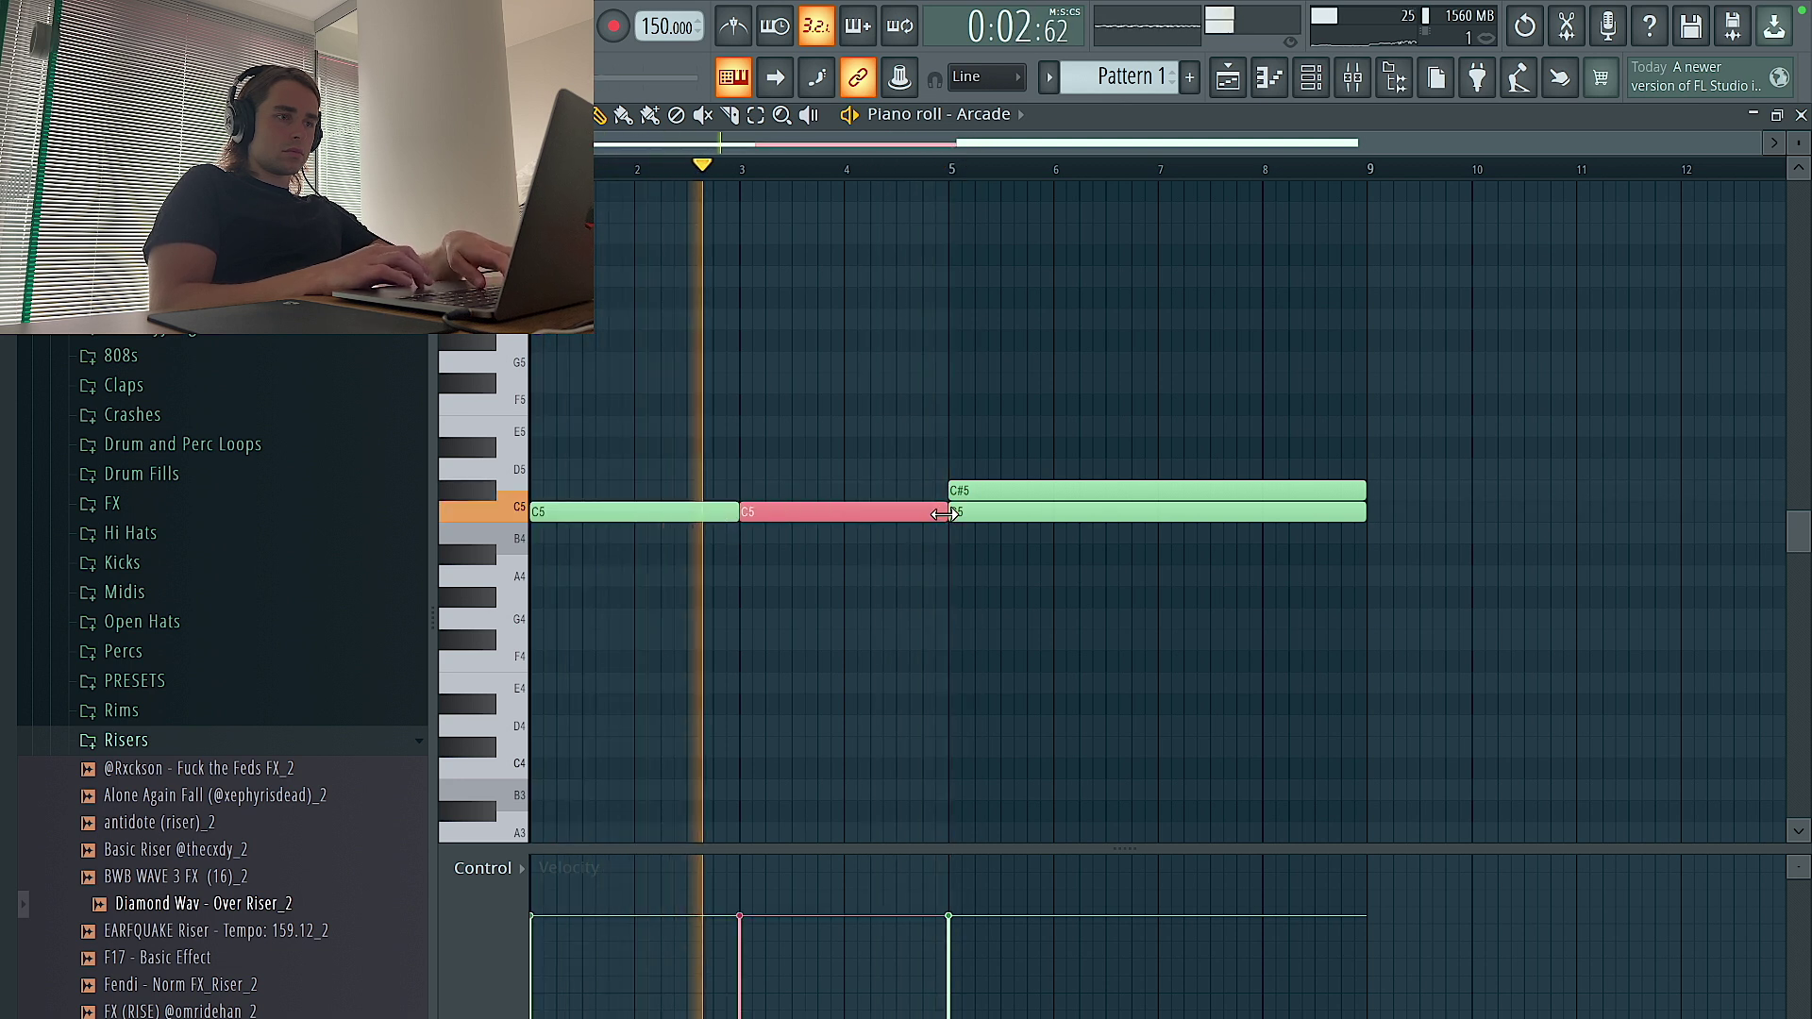
pyautogui.moveTo(944, 514); pyautogui.dragTo(851, 514)
pyautogui.press('space')
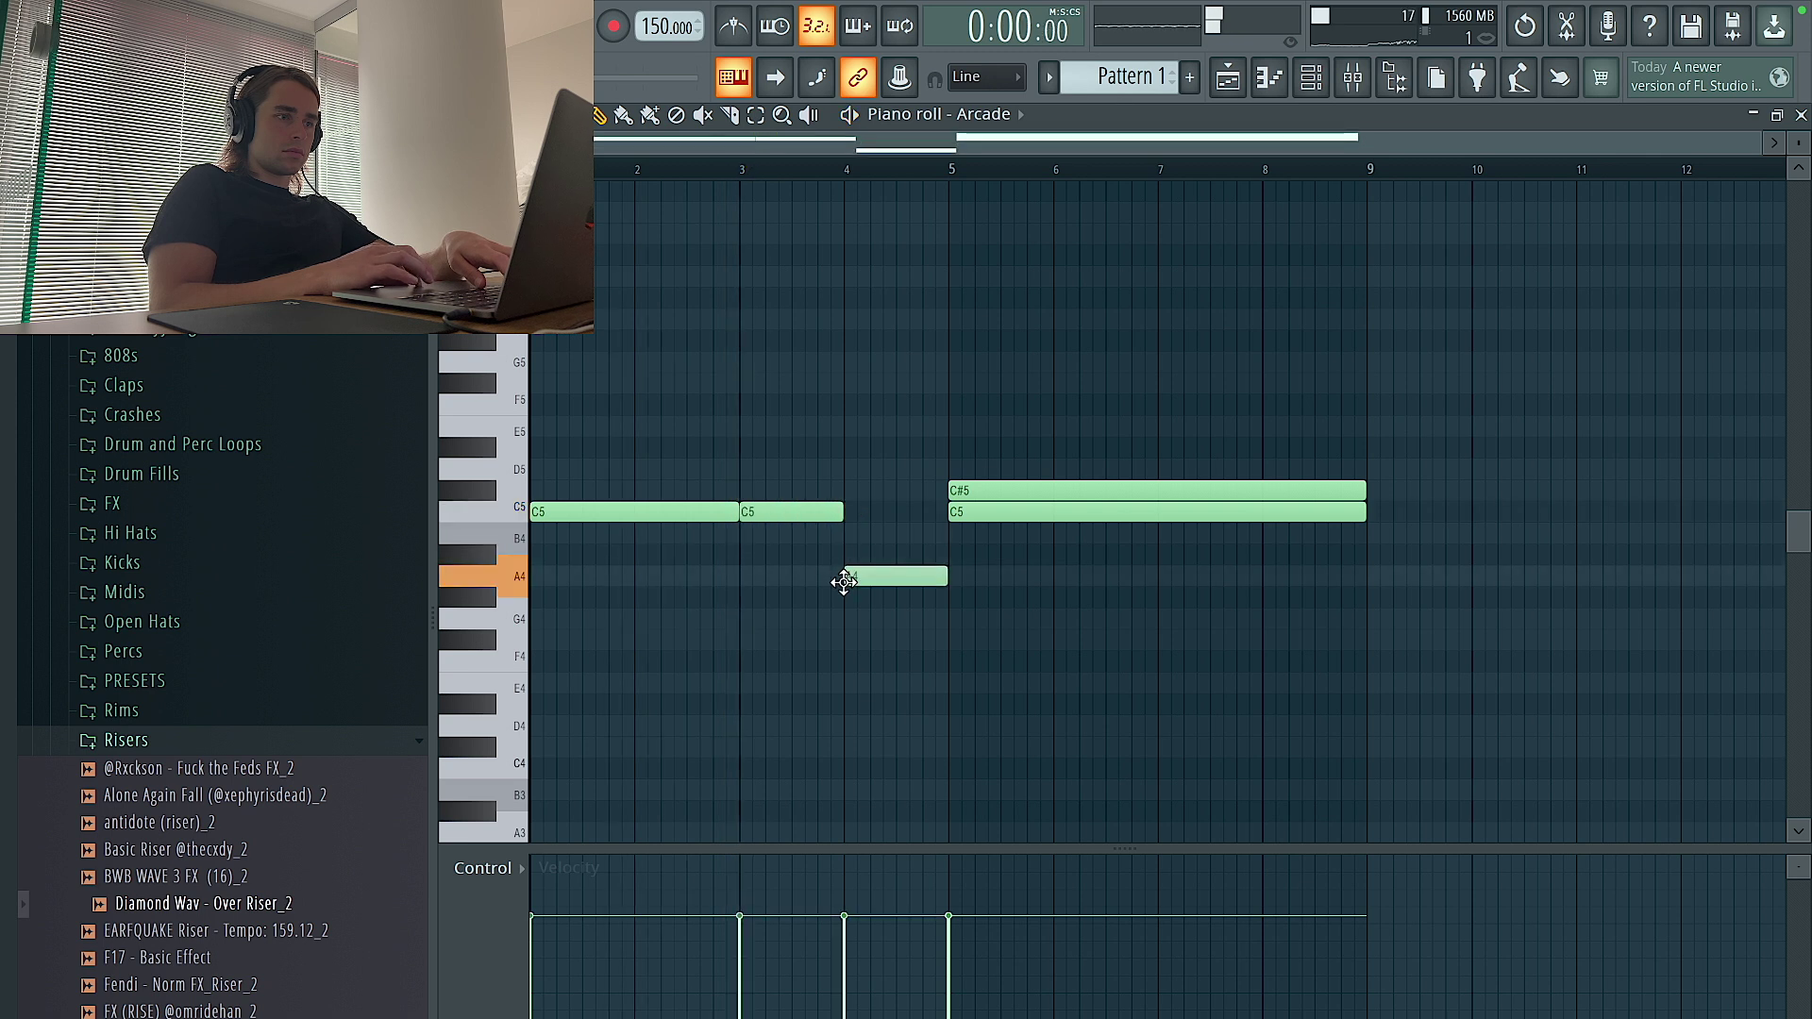
pyautogui.press('space')
pyautogui.moveTo(853, 576)
pyautogui.mouseDown()
pyautogui.moveTo(760, 572)
pyautogui.moveTo(858, 583)
pyautogui.mouseUp()
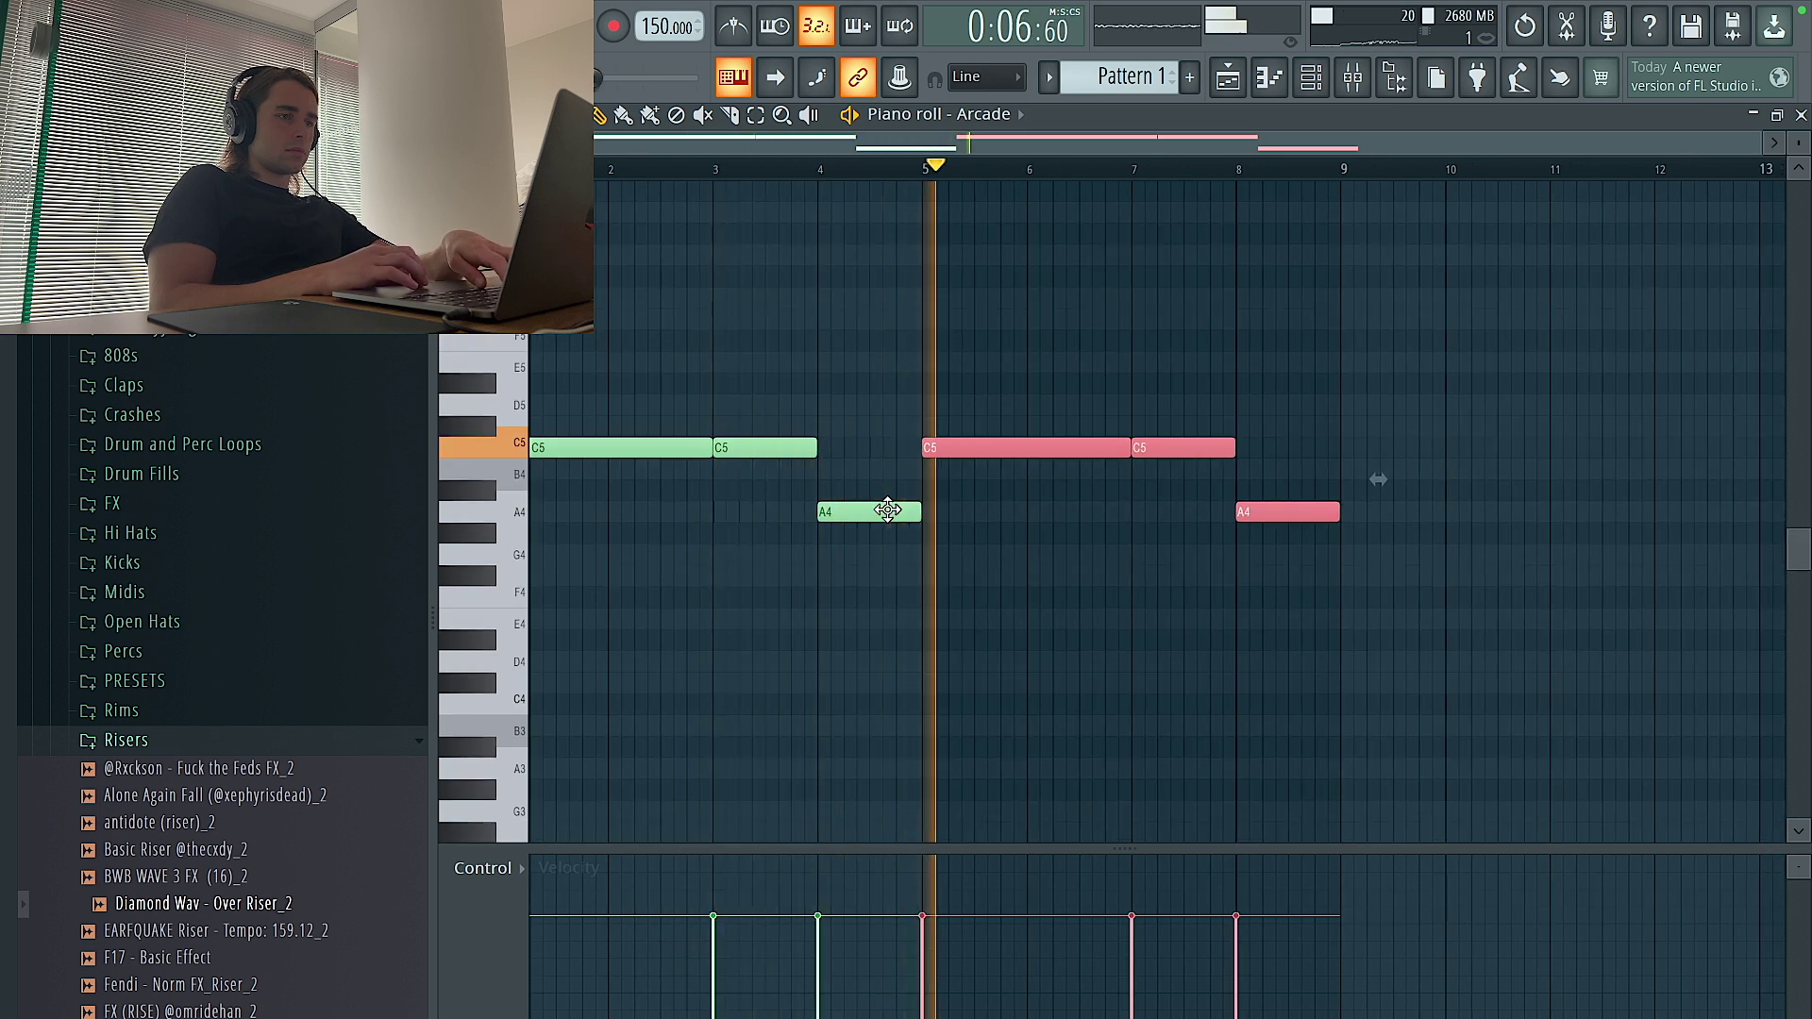
pyautogui.click(909, 517)
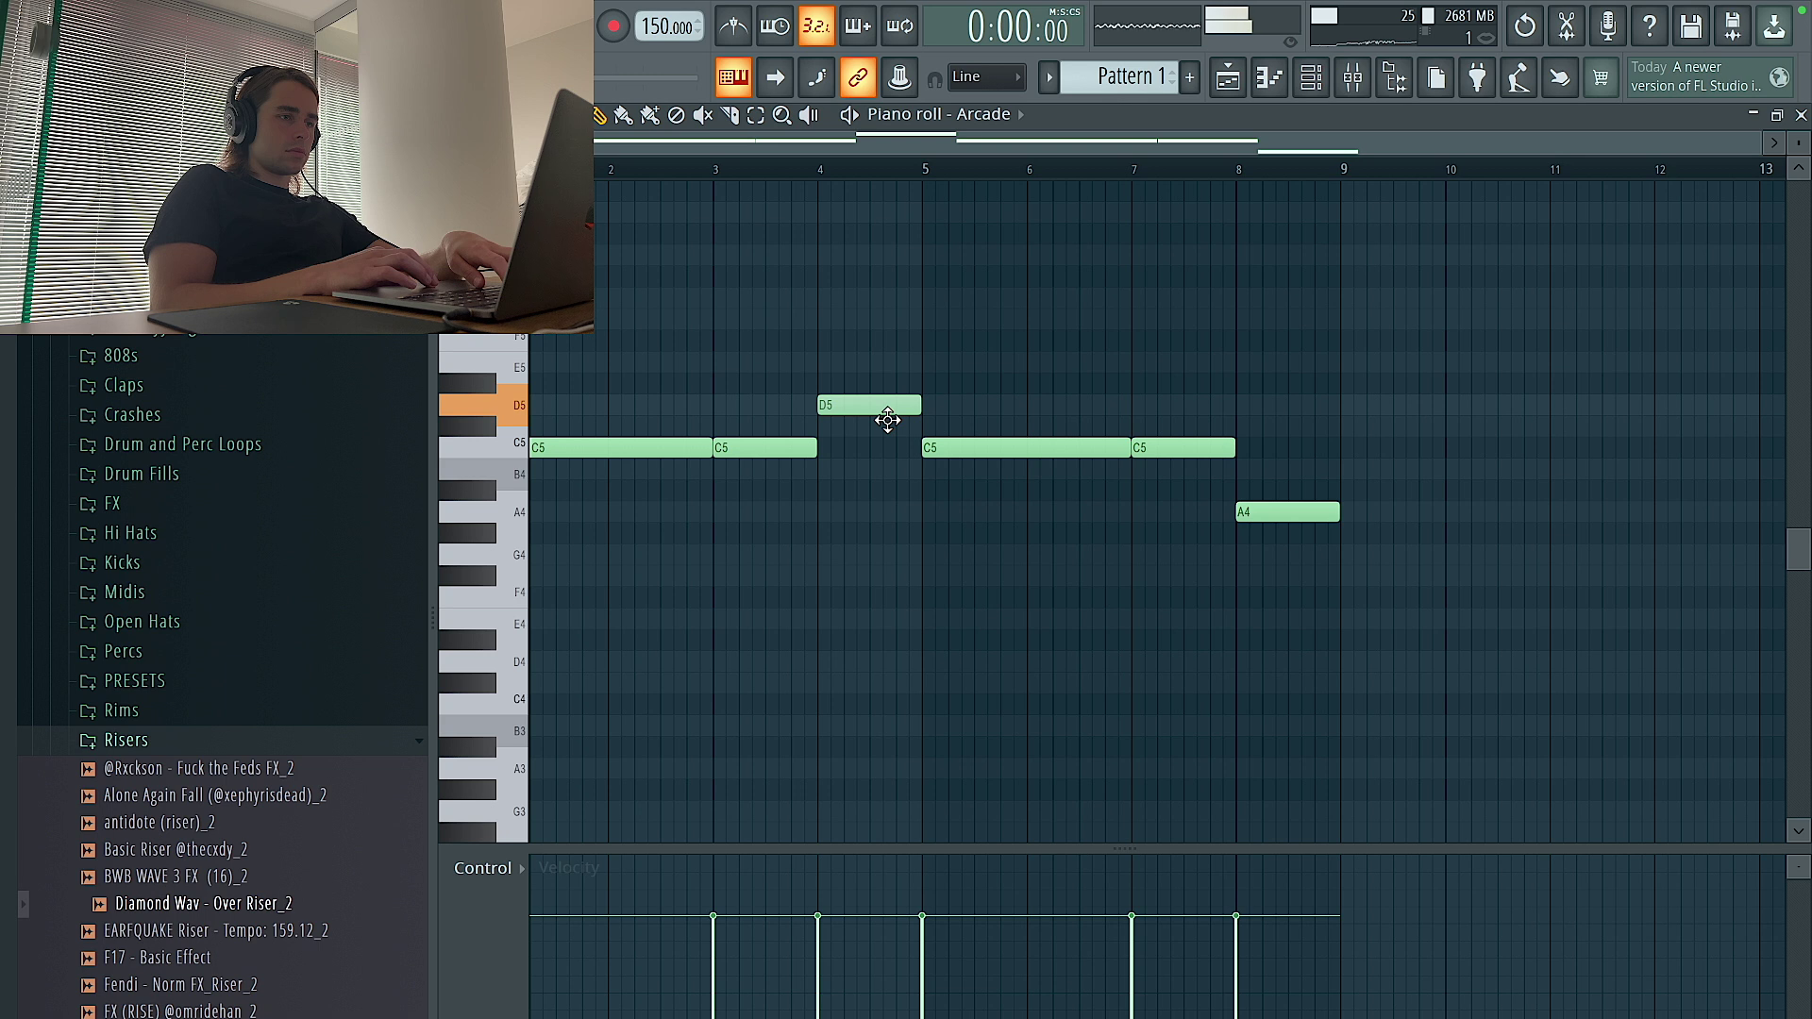
# Add an Analog Lab V channel and load its electric piano preset A Rhodes For You
pyautogui.press('F6')
pyautogui.click(734, 349)
pyautogui.click(656, 84)
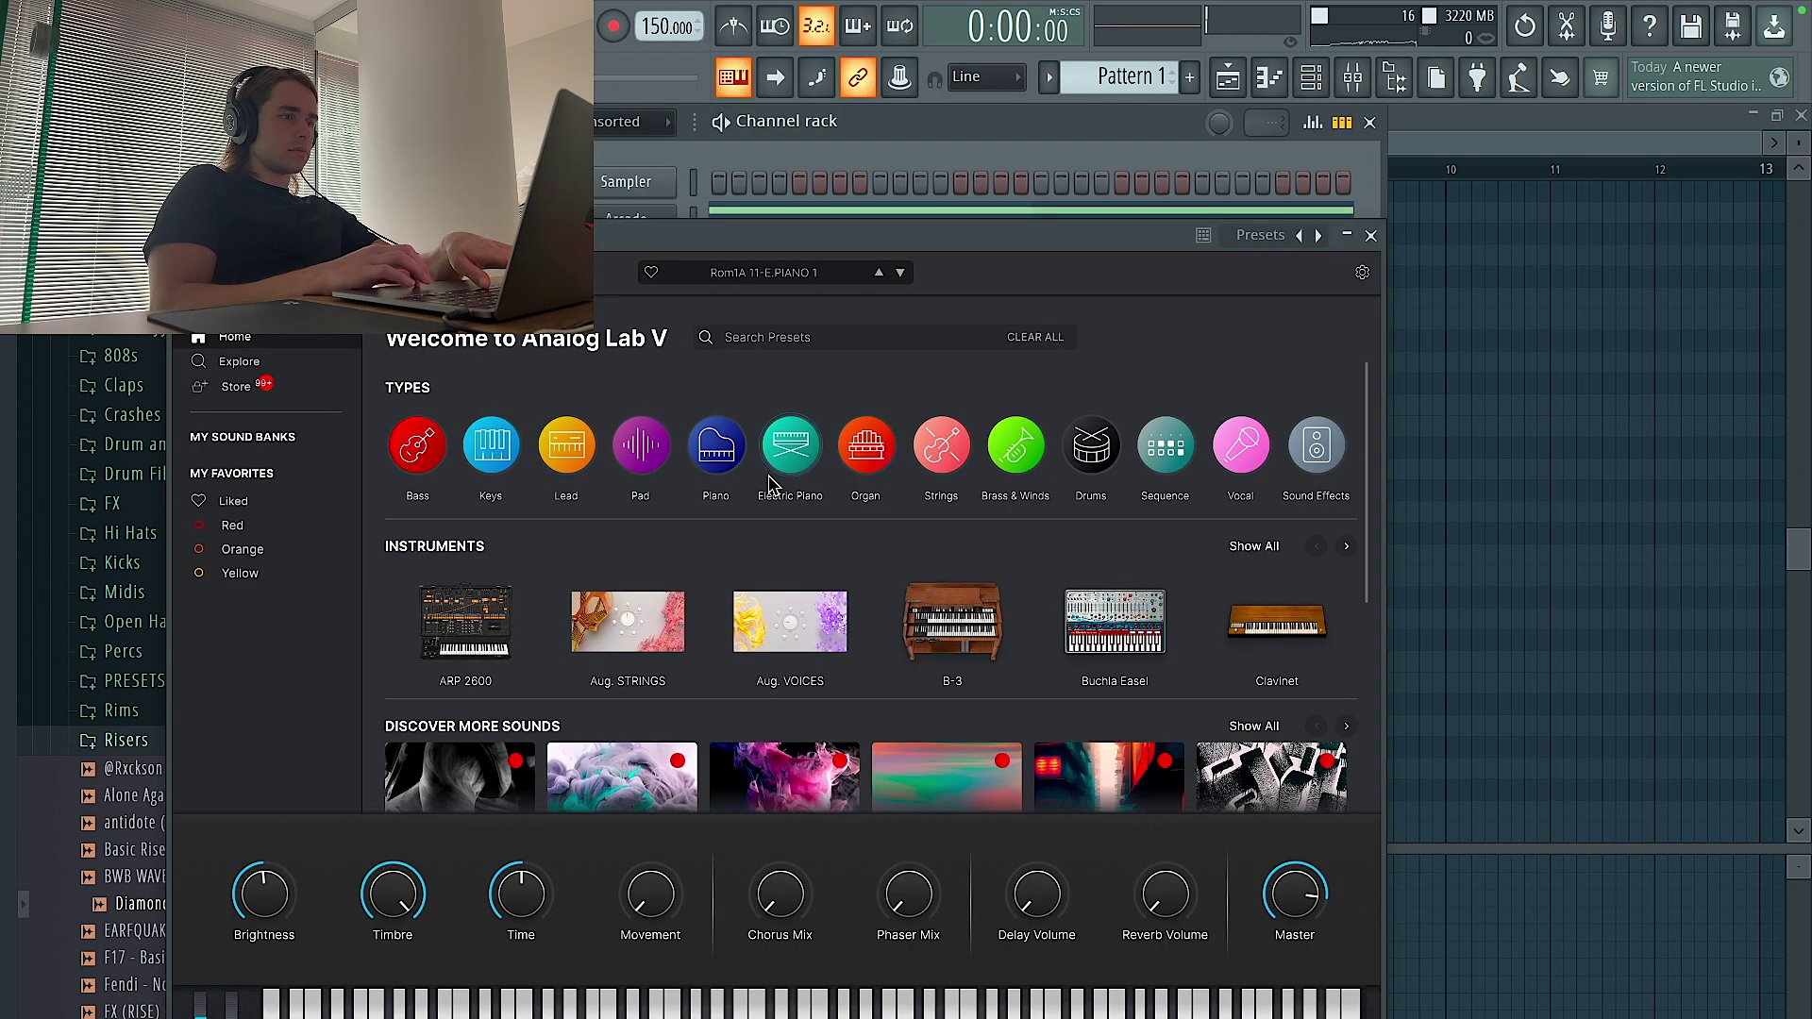
pyautogui.click(783, 448)
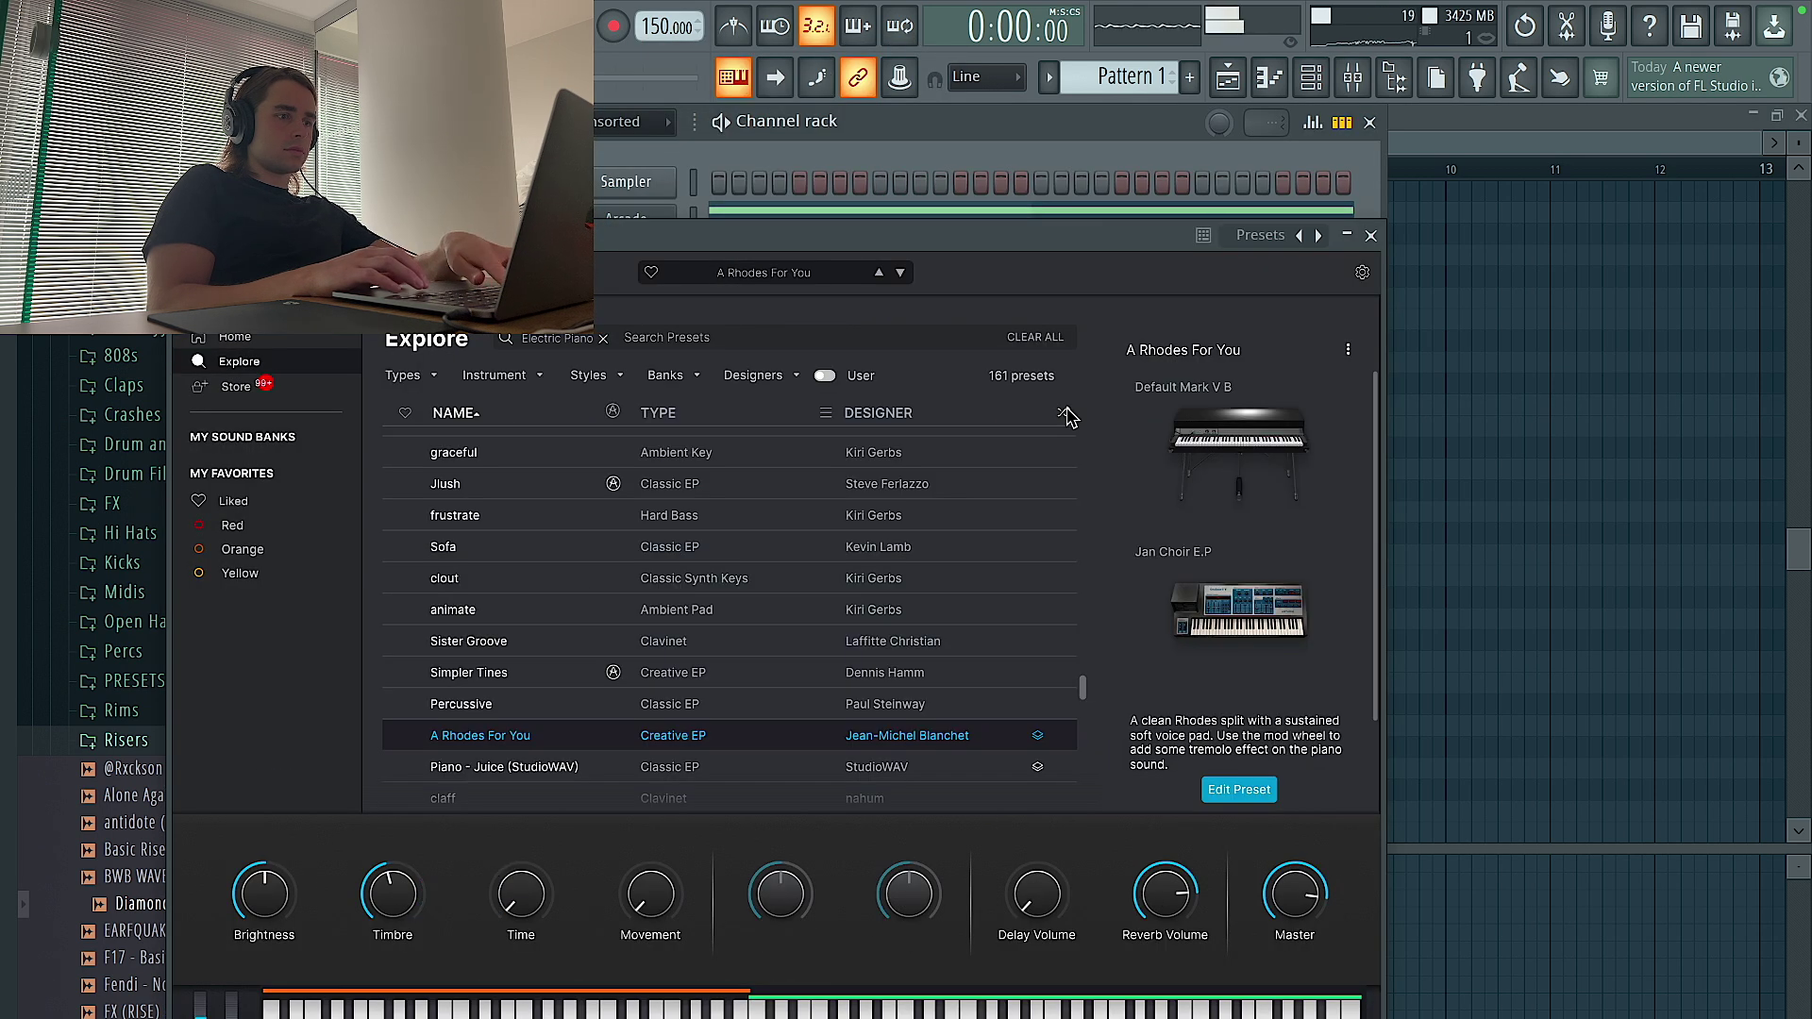
pyautogui.click(1371, 235)
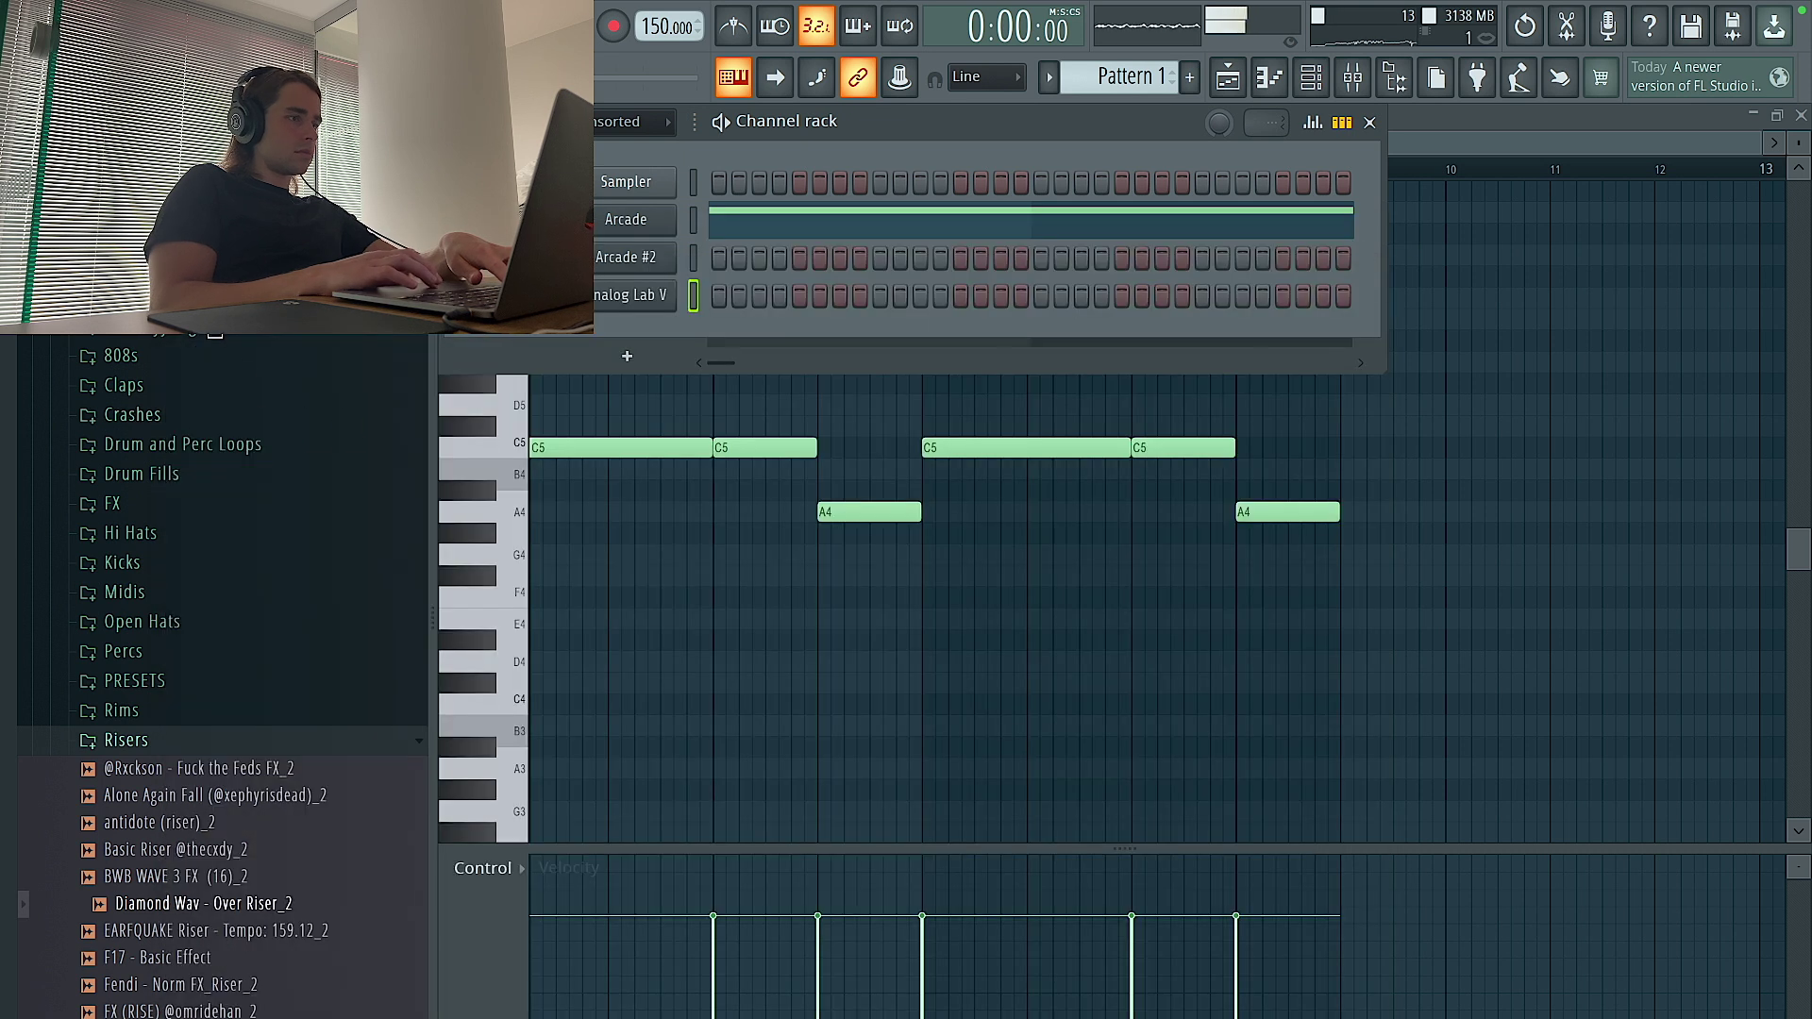
# In the Analog Lab V piano roll, add a C4 note at bar 1 followed by a lower A#3 note, applying legato
pyautogui.press('F7')
pyautogui.click(641, 642)
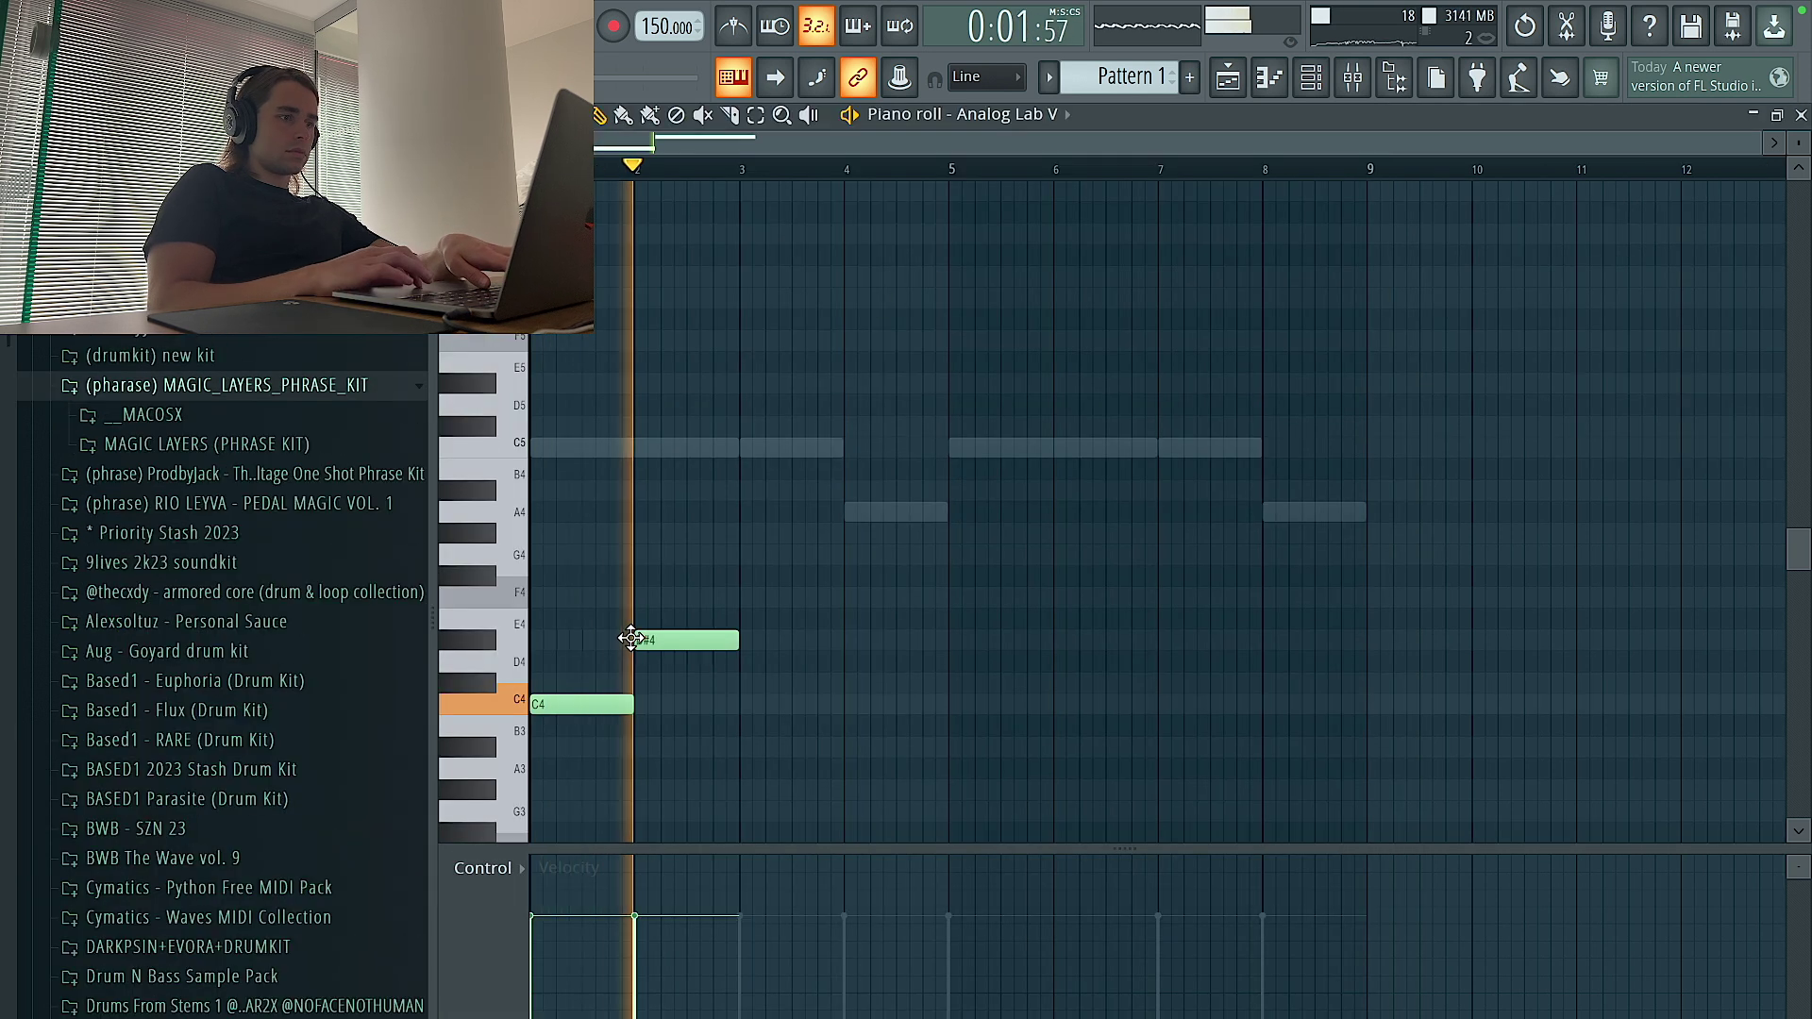
pyautogui.press('space')
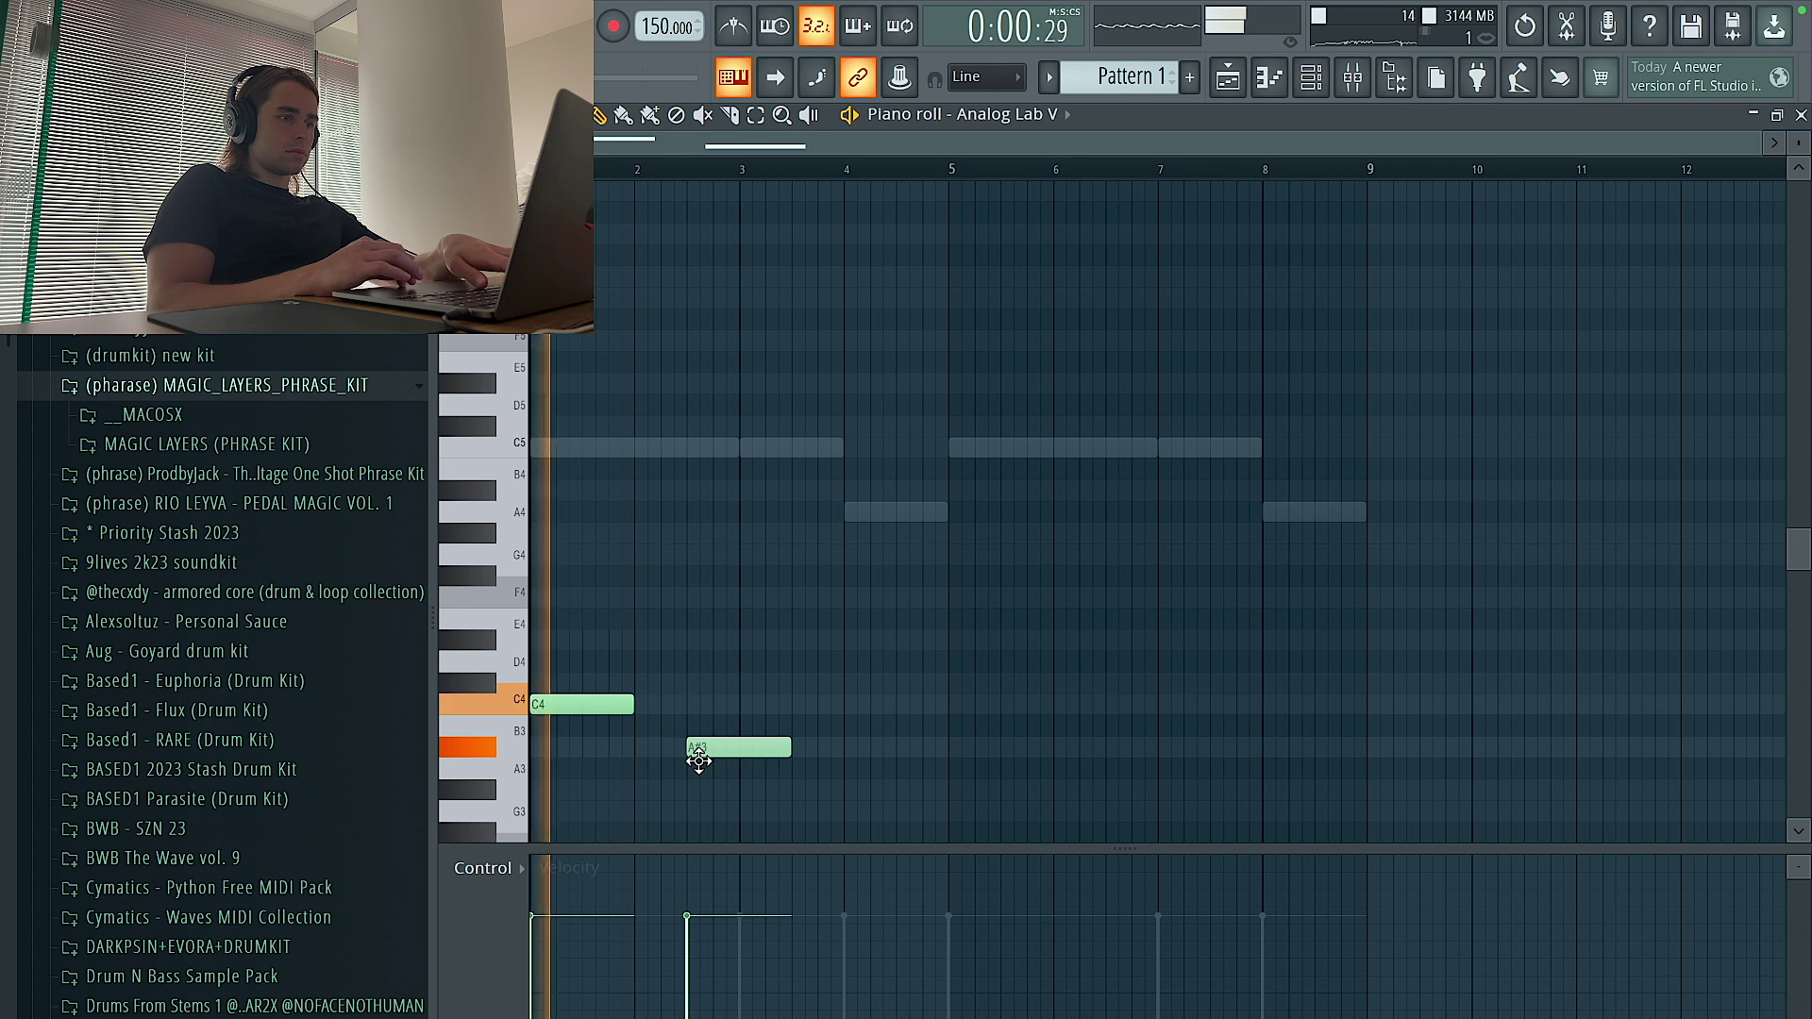
pyautogui.hotkey('ctrl', 'l')
pyautogui.press('space')
pyautogui.moveTo(737, 748); pyautogui.dragTo(698, 748)
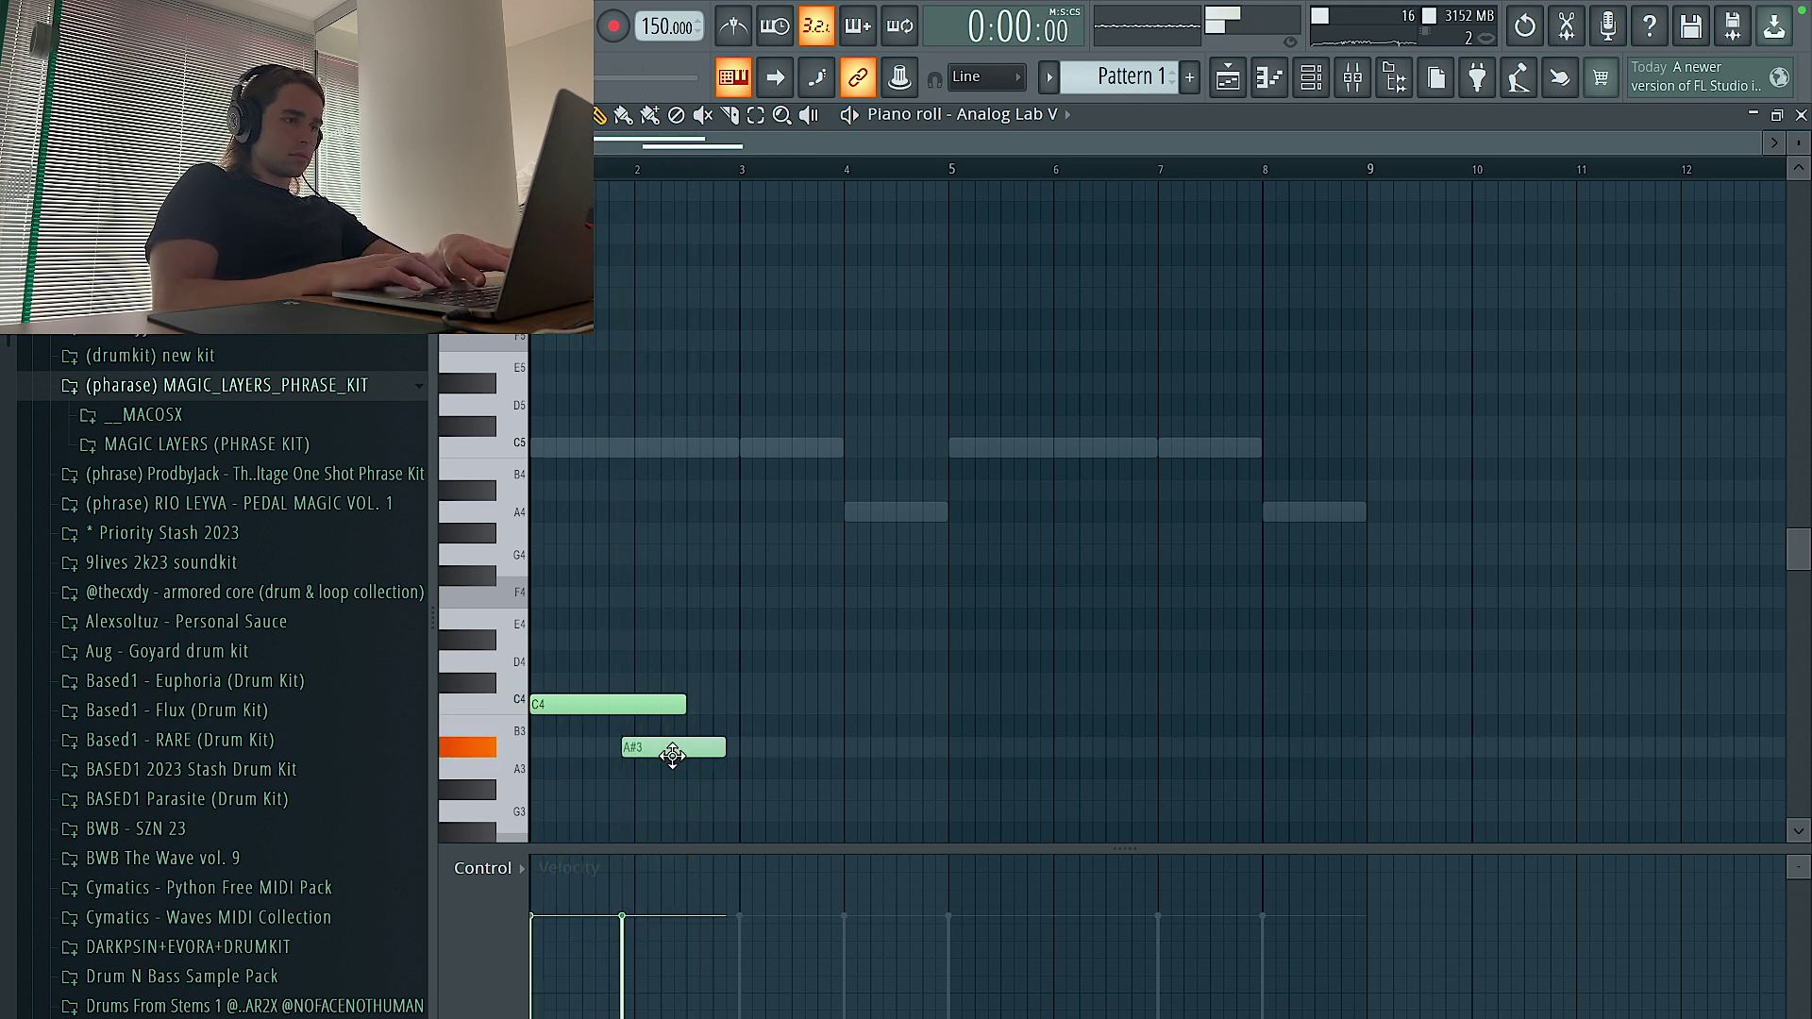
# Move the second bass note to G3 at the start of bar 2 and extend C4 up to it with legato
pyautogui.hotkey('ctrl', 'l')
pyautogui.press('space')
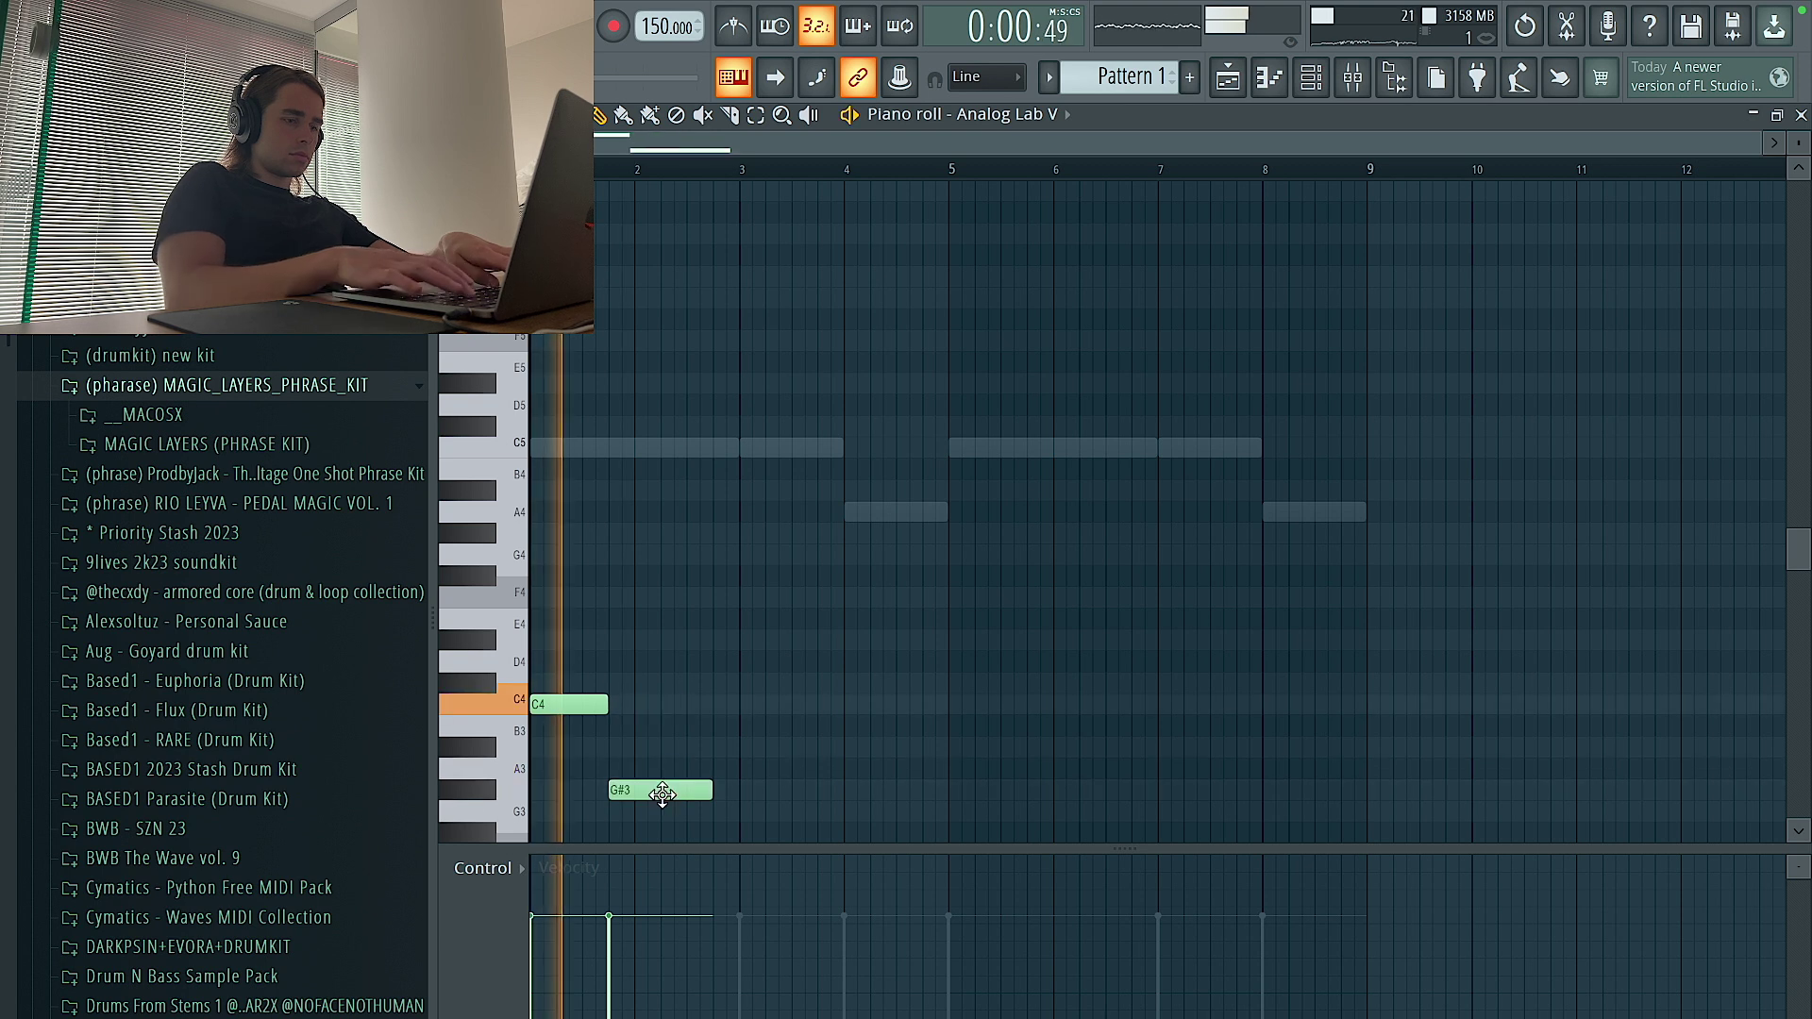
pyautogui.scroll(-1, 680, 804)
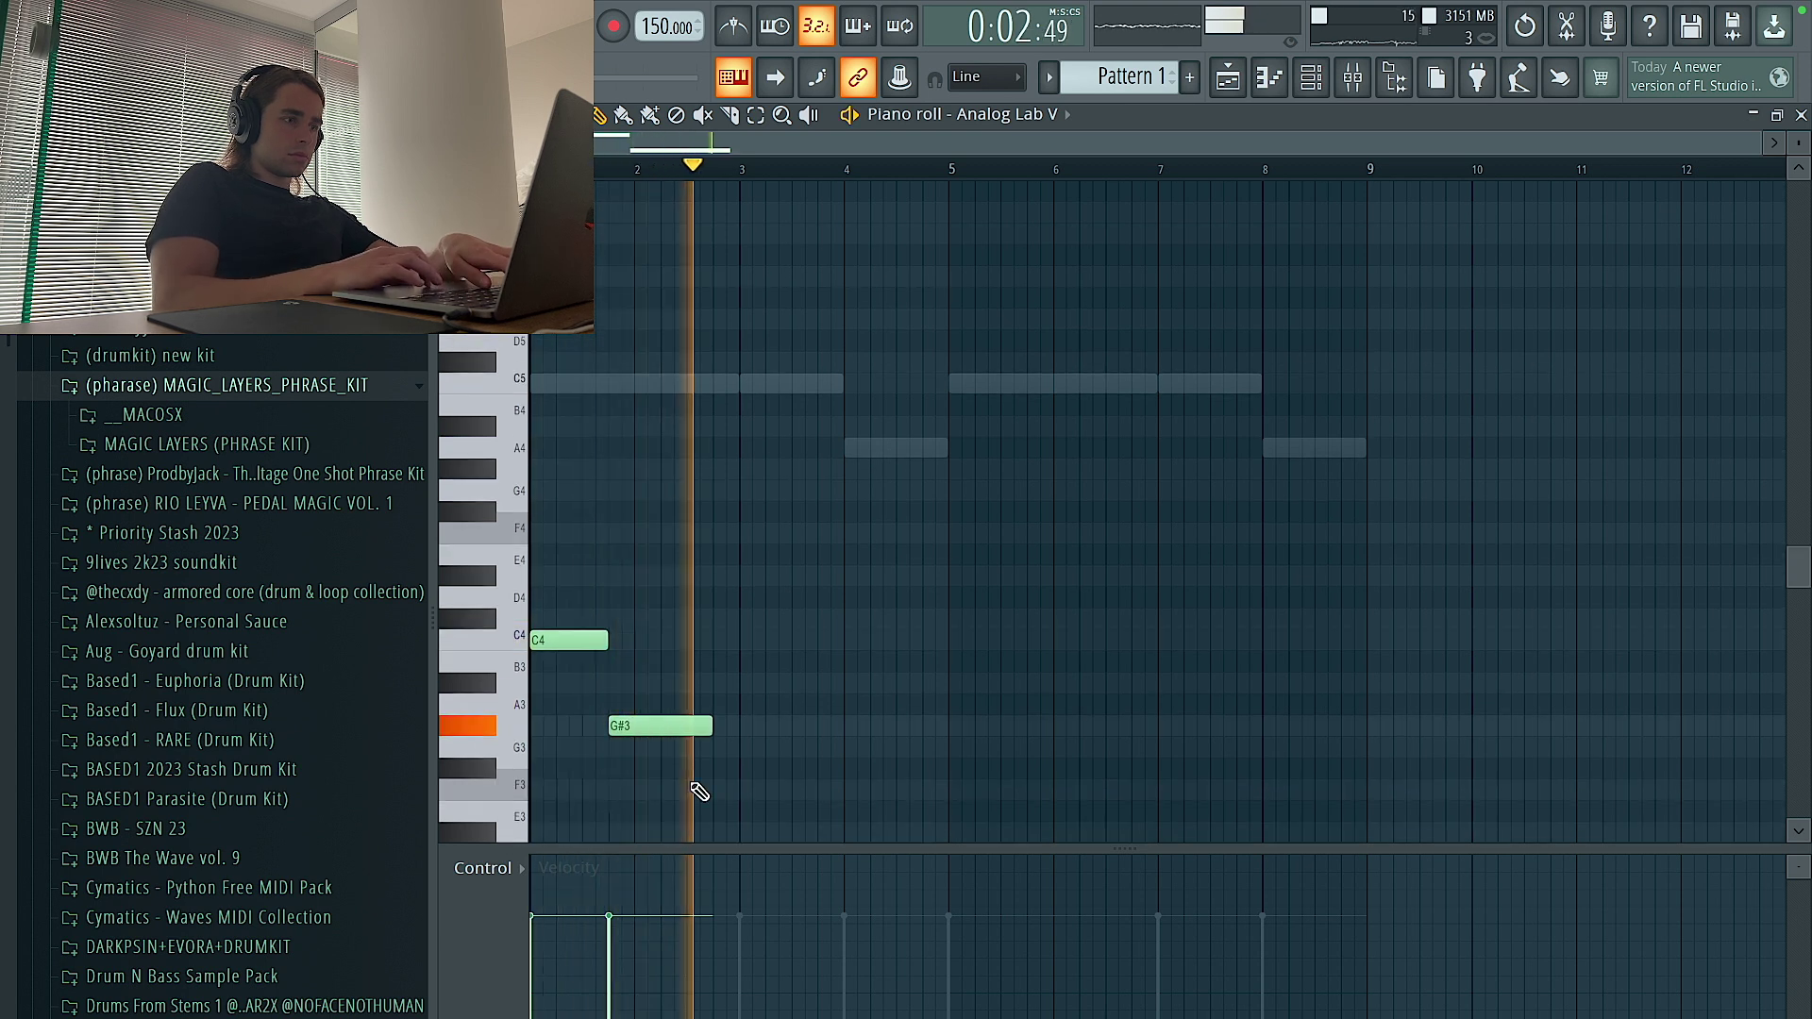
pyautogui.press('space')
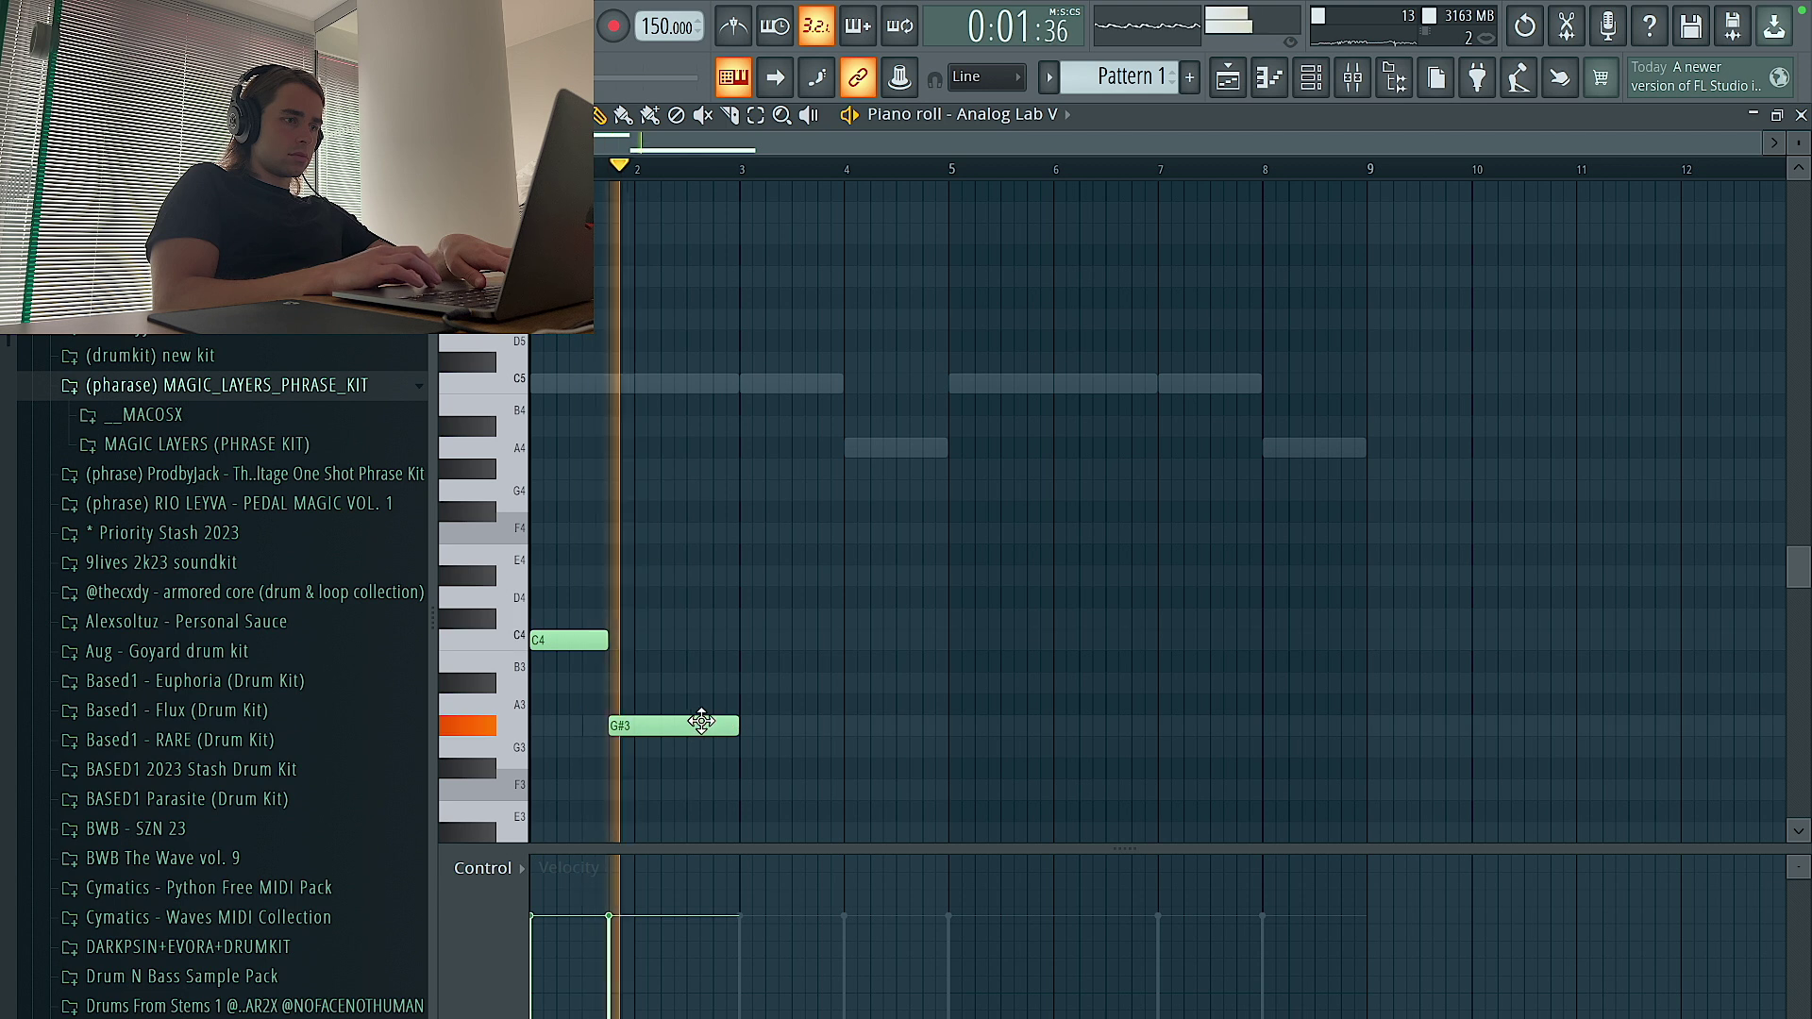
pyautogui.moveTo(697, 722); pyautogui.dragTo(736, 745)
pyautogui.hotkey('ctrl', 'l')
pyautogui.keyDown('ctrl'); pyautogui.scroll(2, 581, 747); pyautogui.keyUp('ctrl')
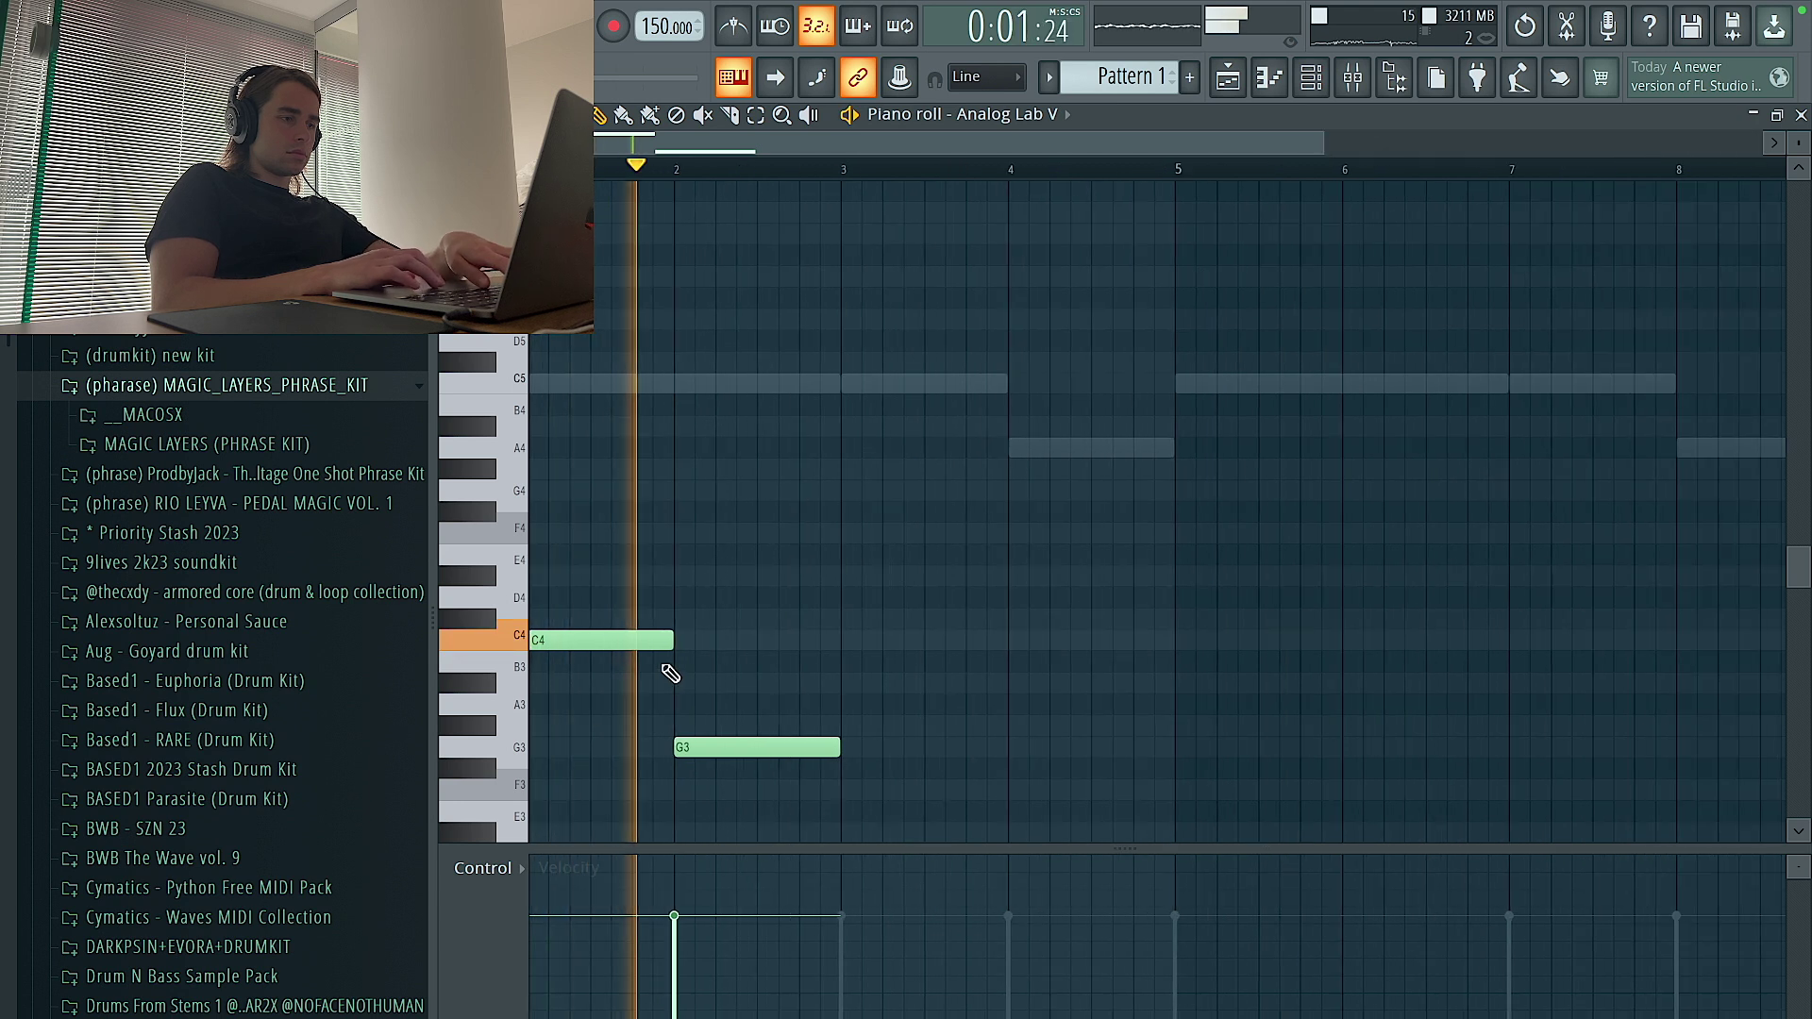
# Add a G#3 bass note at bar 3 and extend it to the start of bar 5
pyautogui.scroll(-1, 672, 664)
pyautogui.click(843, 661)
pyautogui.keyDown('ctrl'); pyautogui.scroll(-2, 830, 658); pyautogui.keyUp('ctrl')
pyautogui.moveTo(886, 661); pyautogui.dragTo(1016, 665)
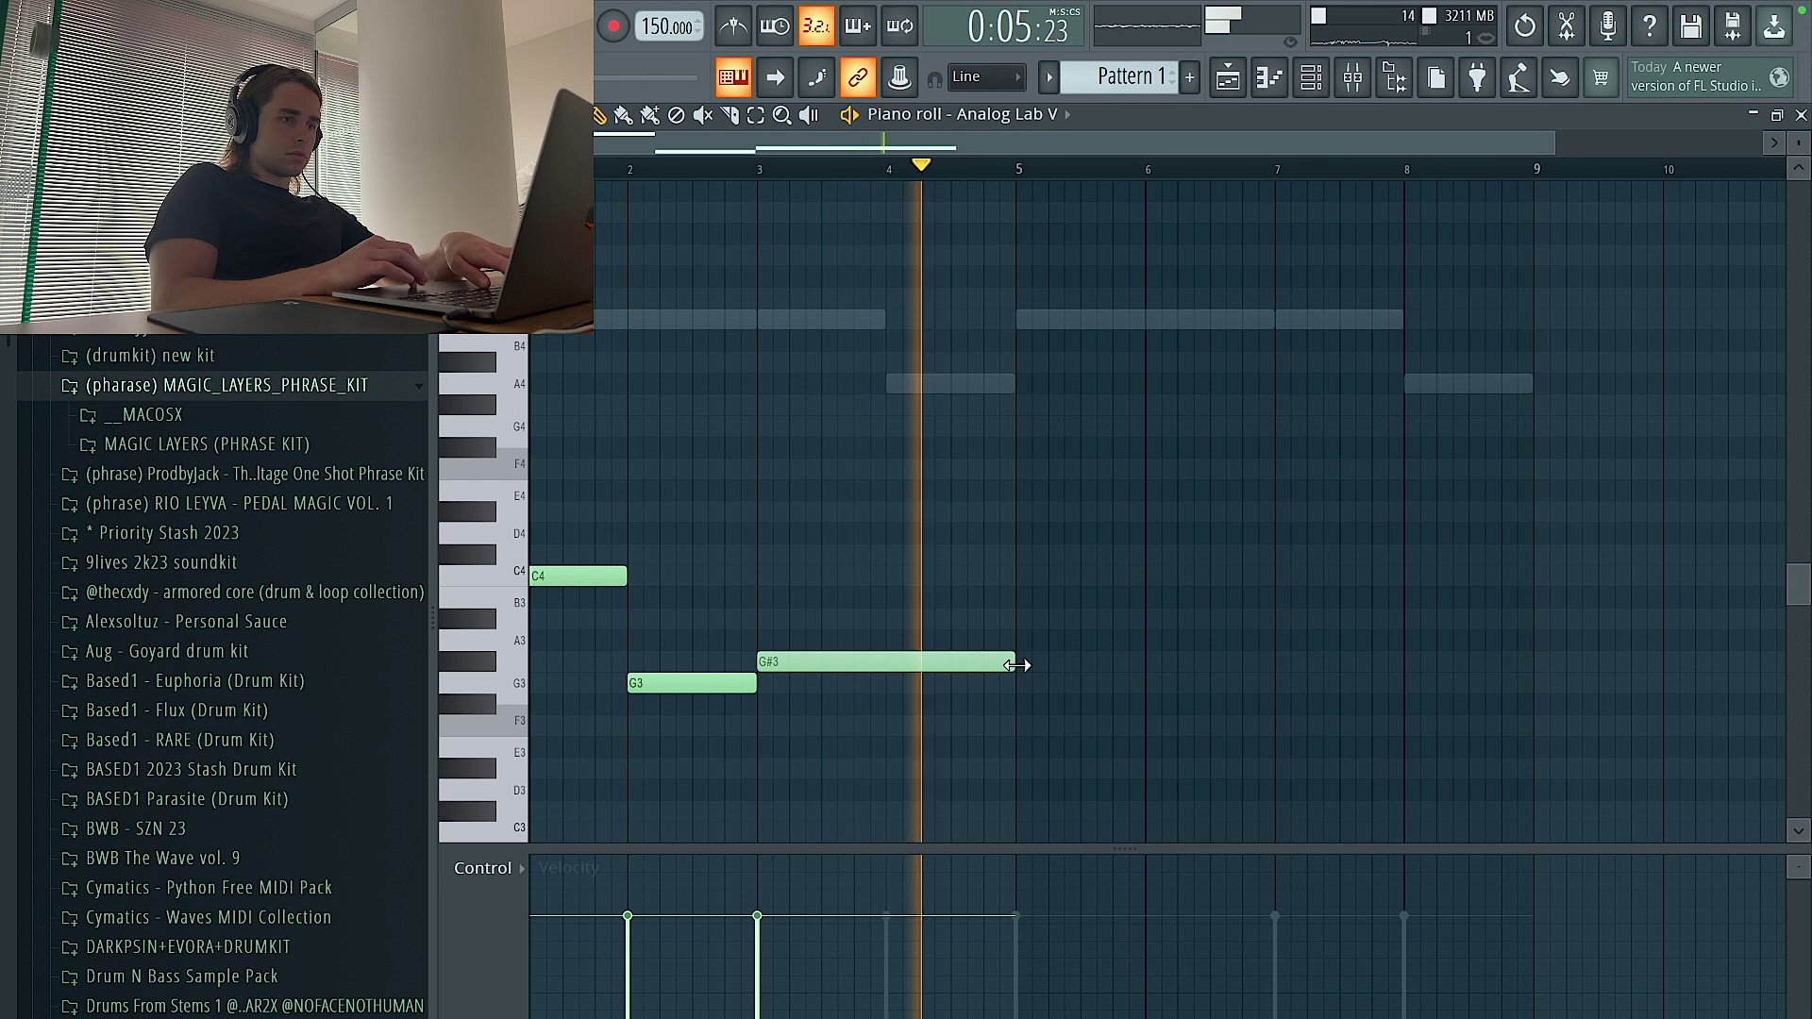
# Add long D#4, offset G4 and C5 notes above the C4 in bar 1, and delete the G3 bass note
pyautogui.moveTo(572, 521)
pyautogui.mouseDown()
pyautogui.moveTo(514, 502)
pyautogui.moveTo(555, 497)
pyautogui.mouseUp()
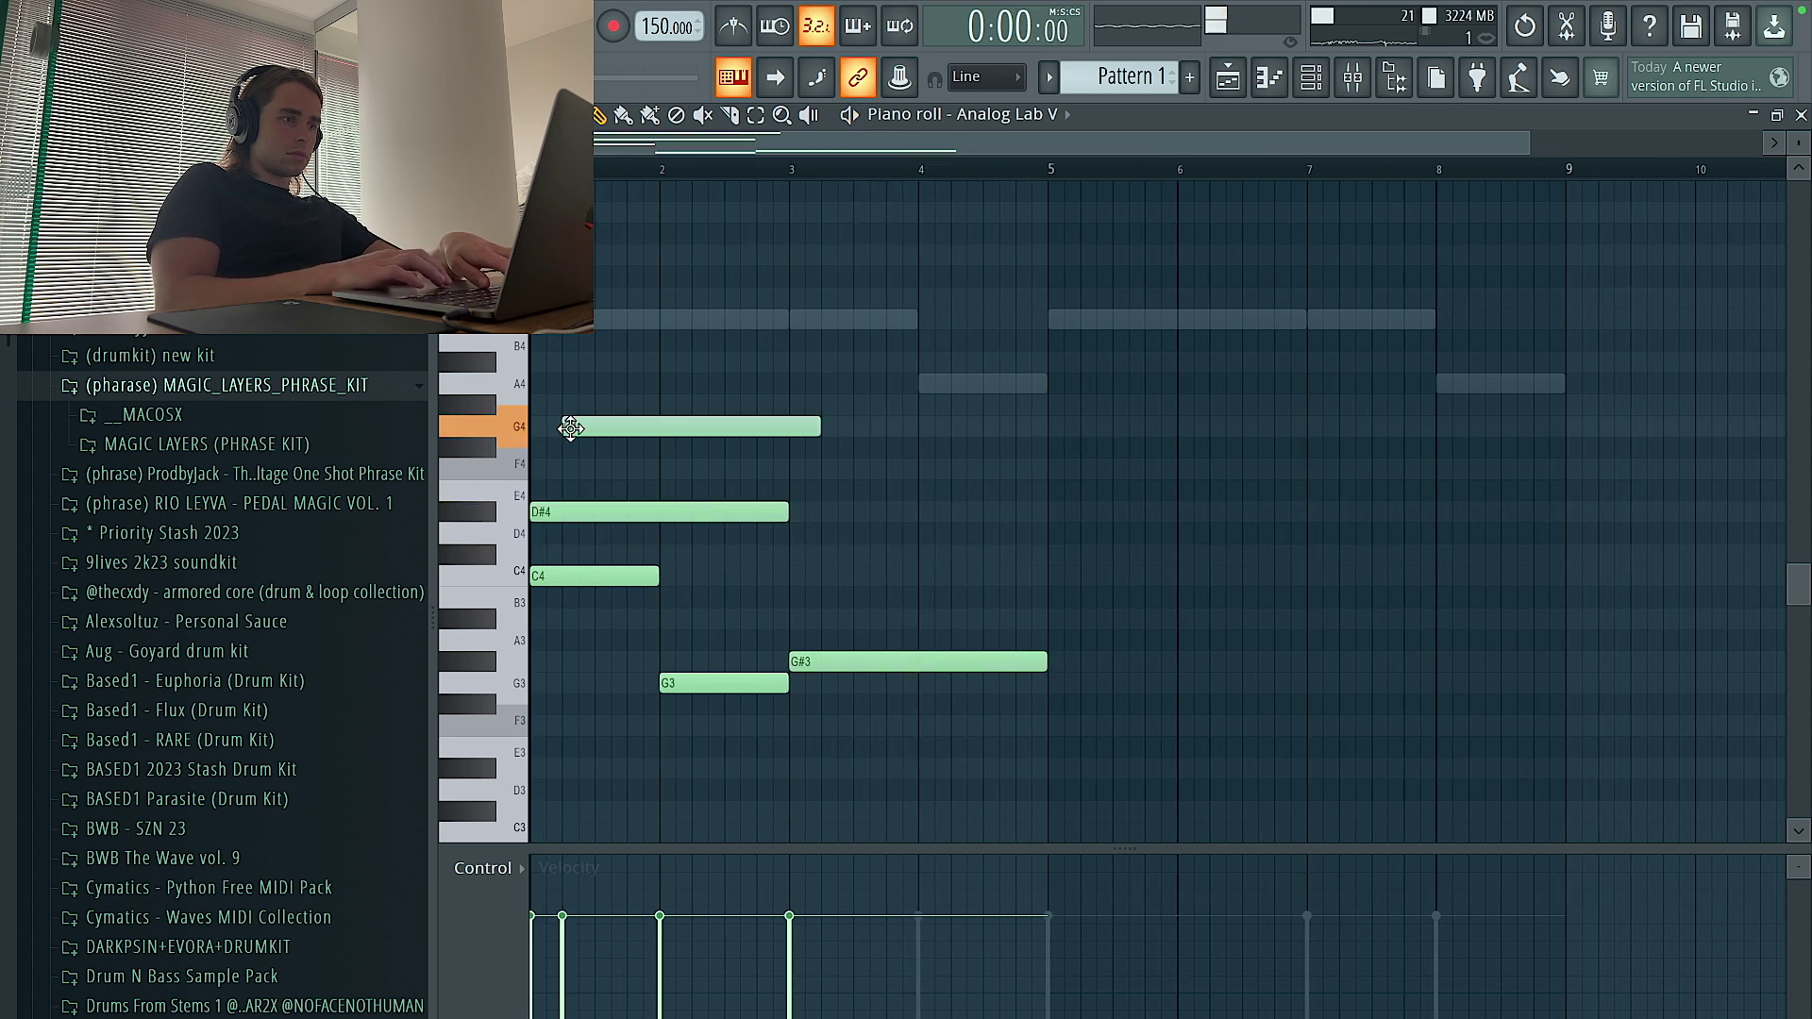
pyautogui.press('space')
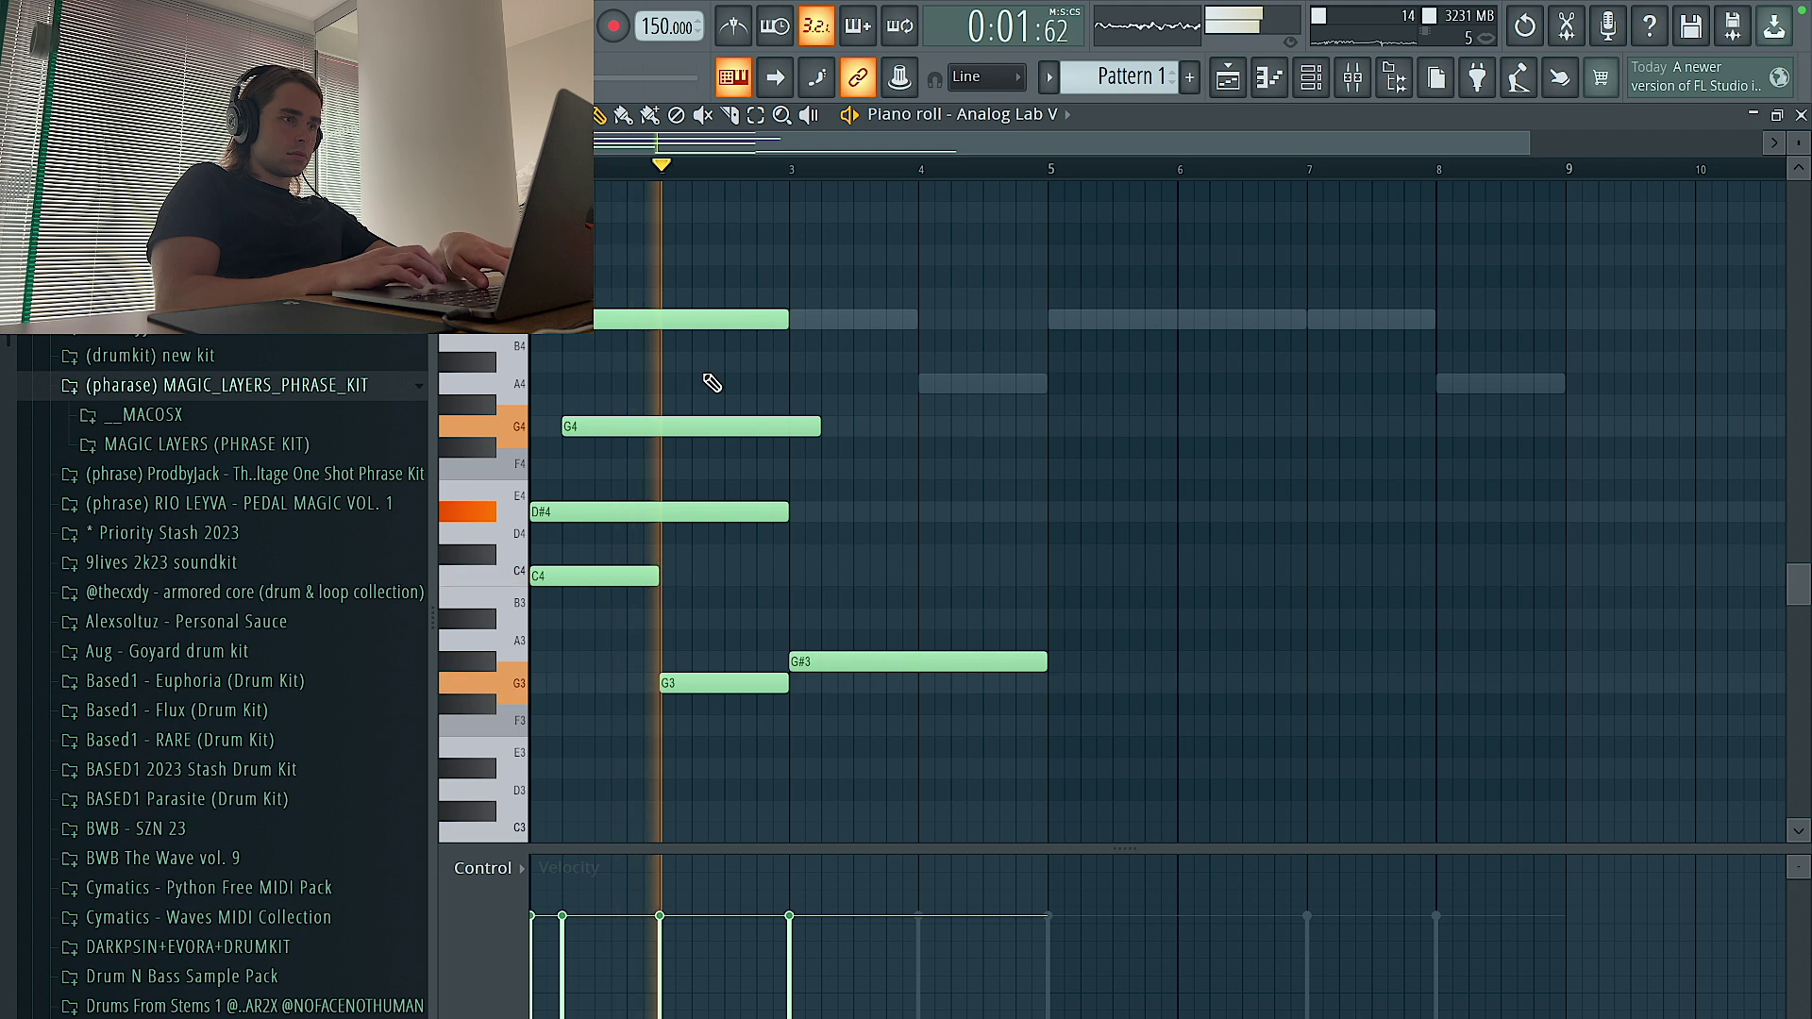
pyautogui.press('space')
pyautogui.rightClick(731, 678)
pyautogui.press('space')
# Shift D#4 to start after the first G4 and continue the arpeggio with a second G4 and a C5 at bar 2
pyautogui.moveTo(872, 584); pyautogui.dragTo(646, 420)
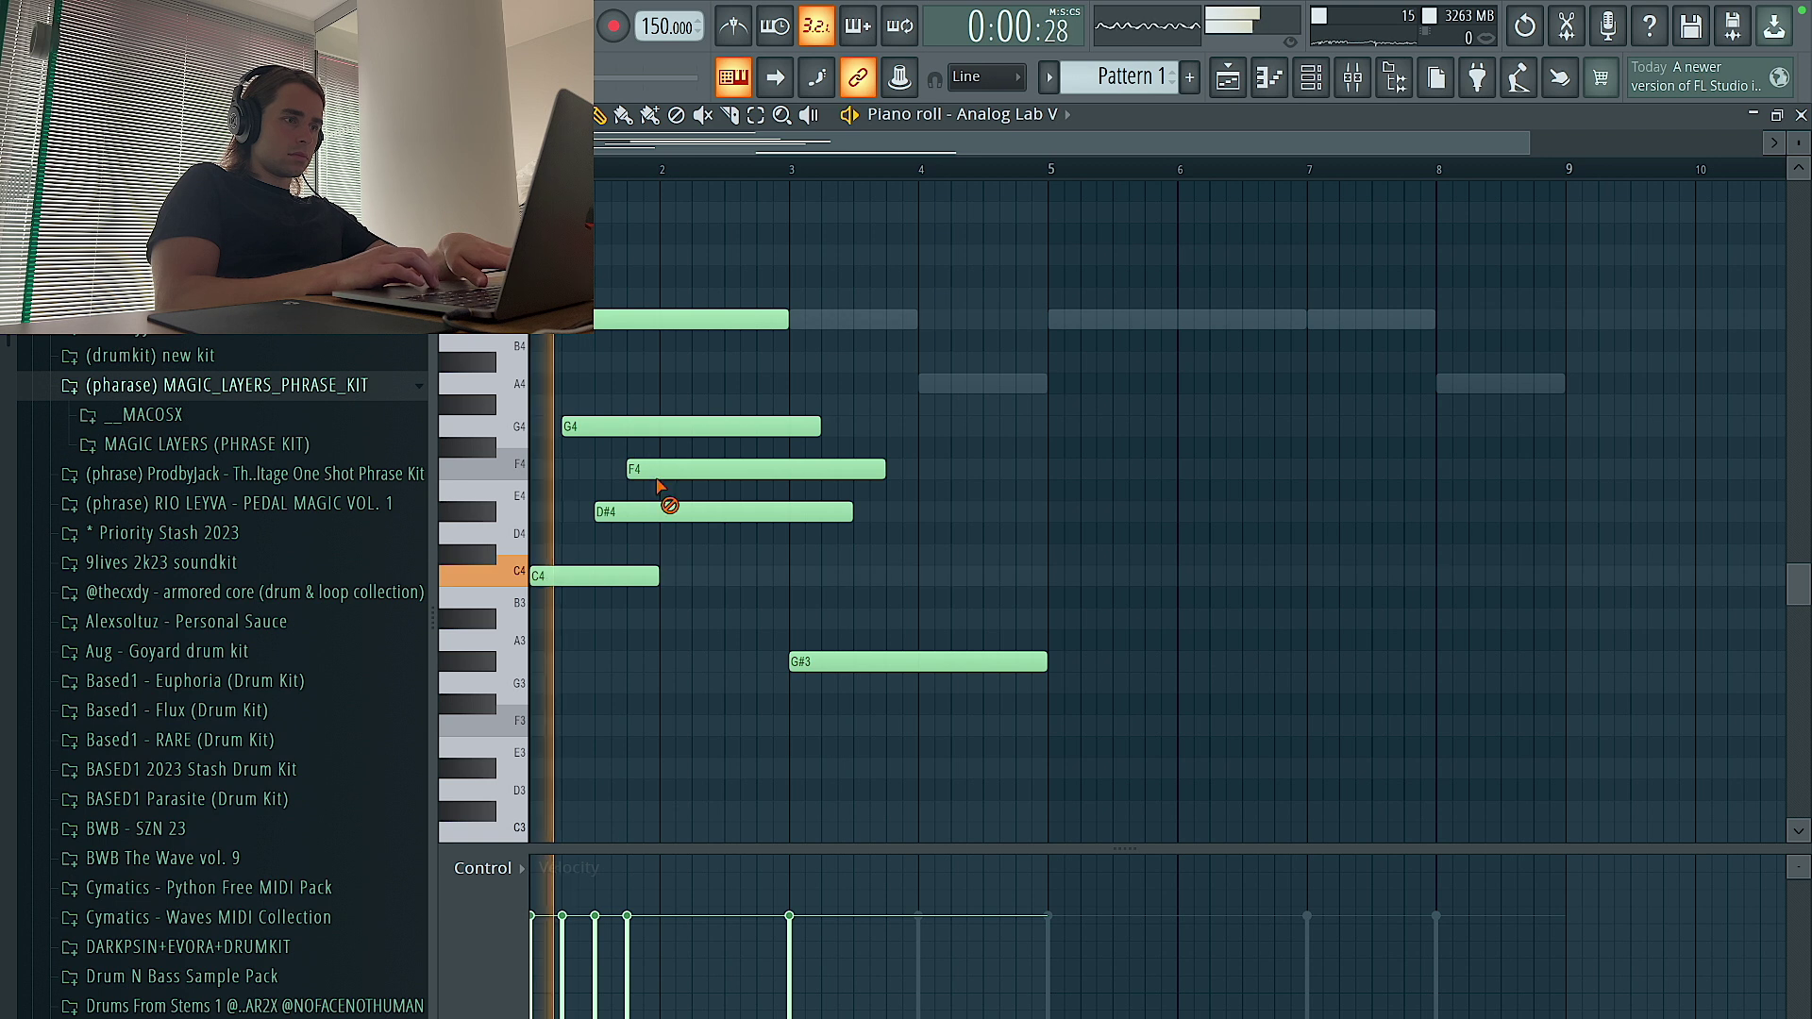
pyautogui.rightClick(651, 470)
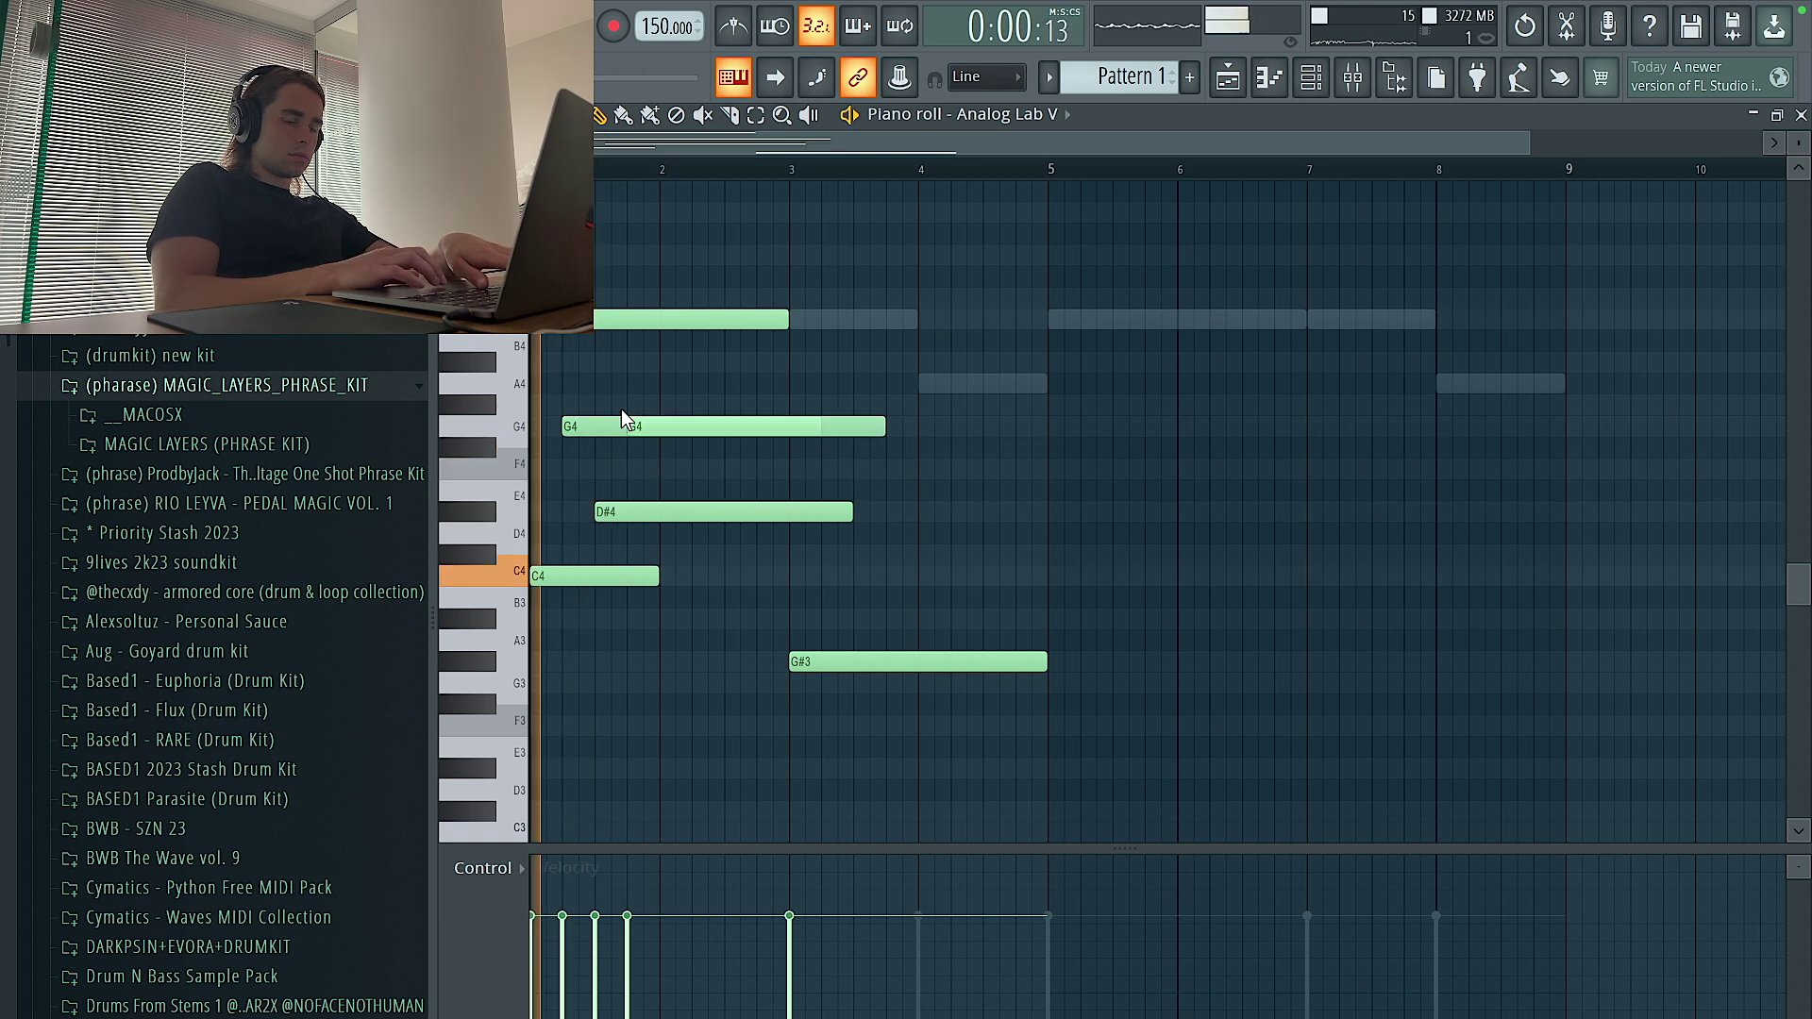
pyautogui.click(663, 358)
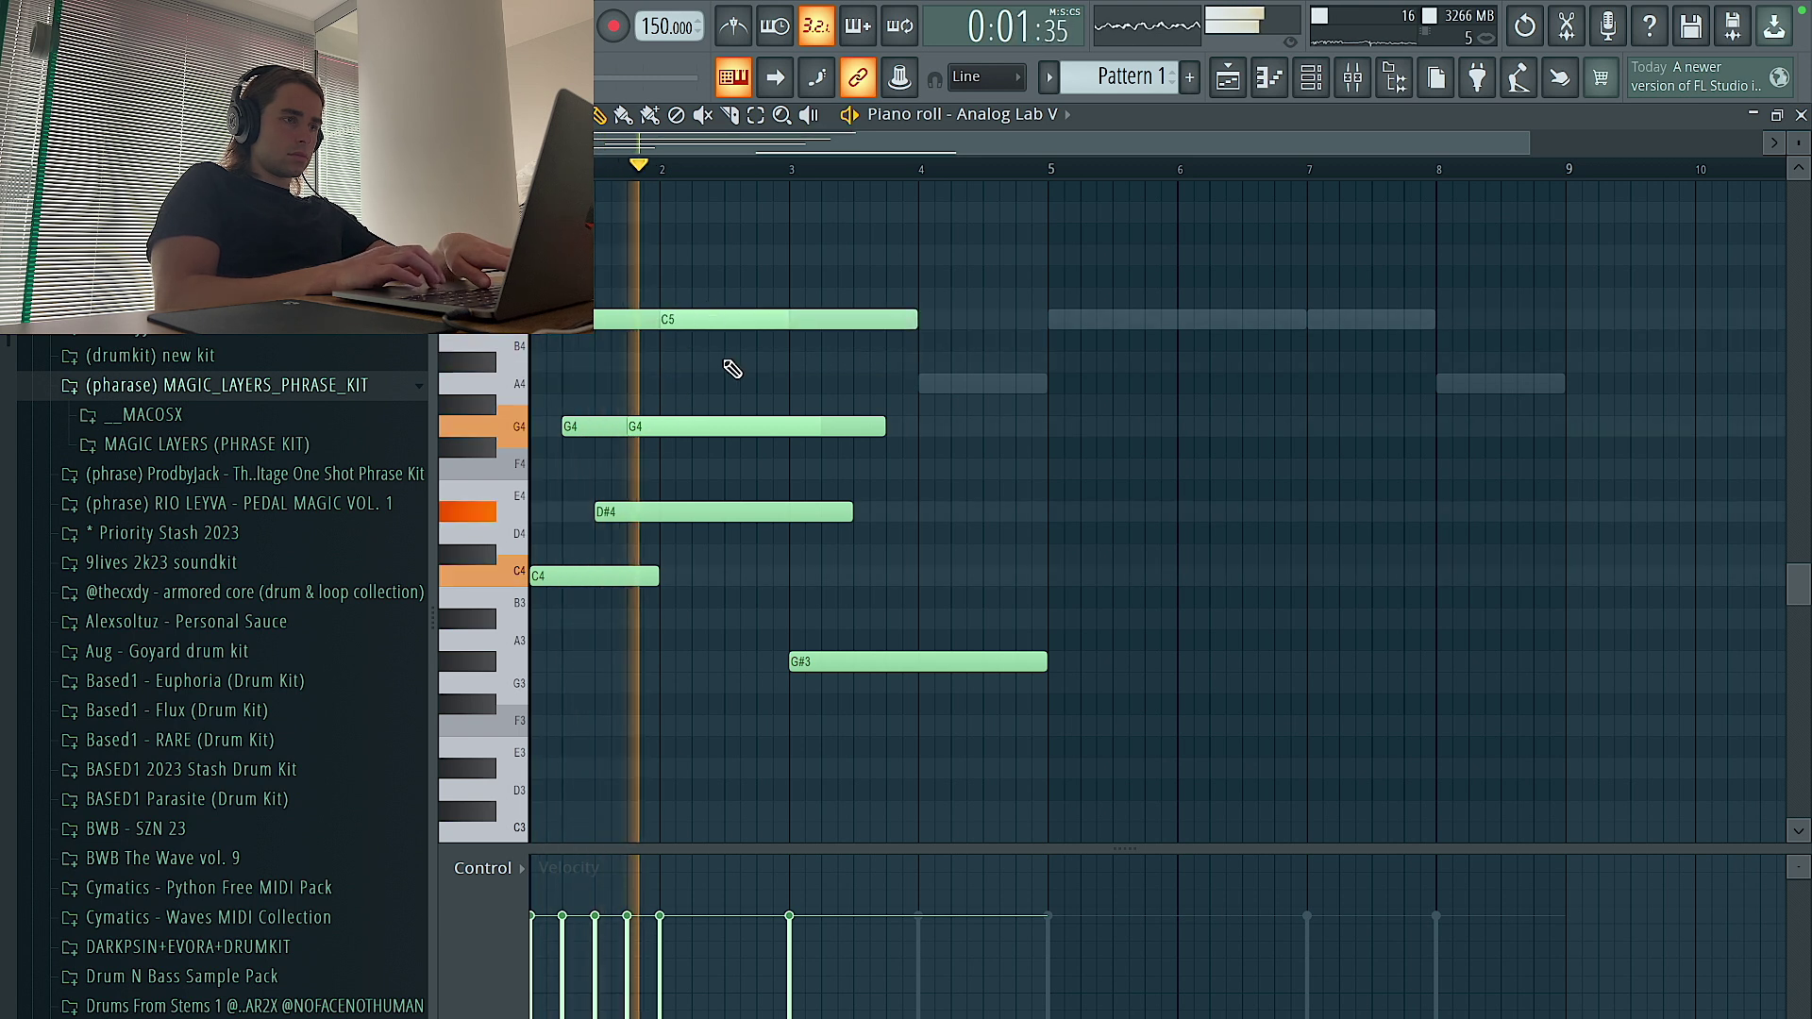
pyautogui.press('space')
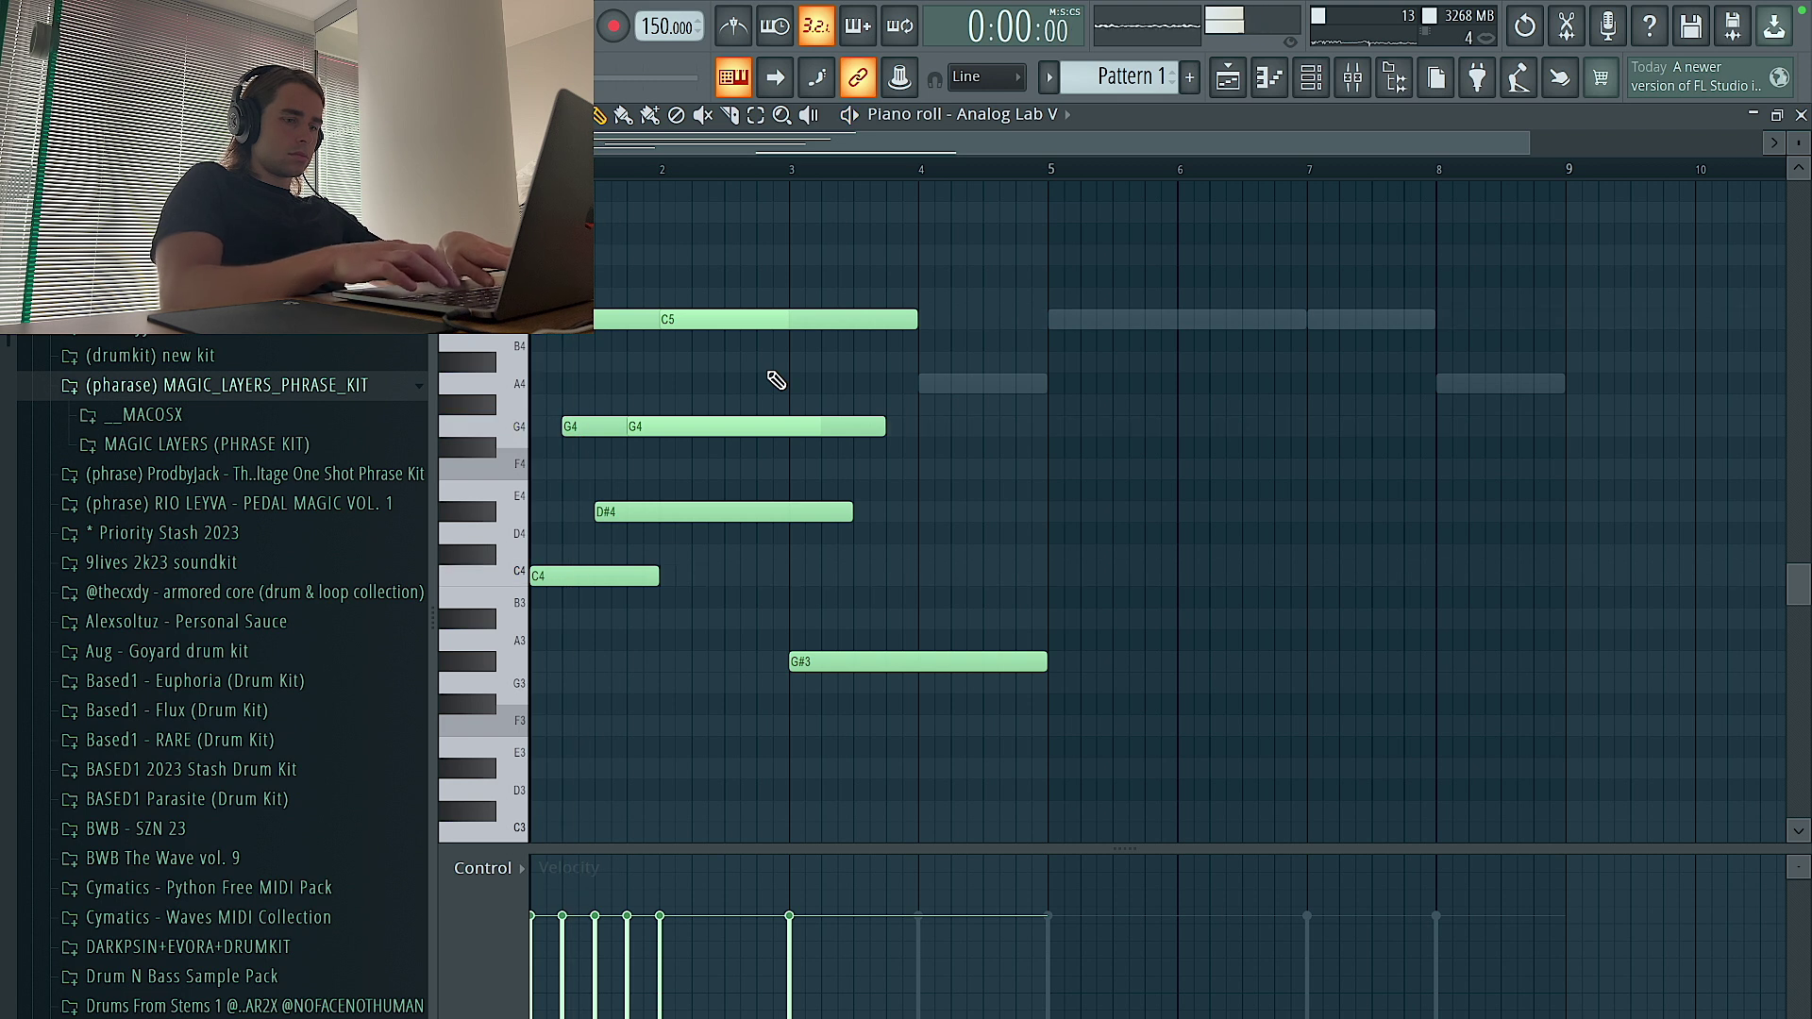
# Undo the latest note edits, including the C5 added at bar 2
pyautogui.hotkey('ctrl', 'z')
pyautogui.hotkey('ctrl', 'z')
pyautogui.hotkey('ctrl', 'z')
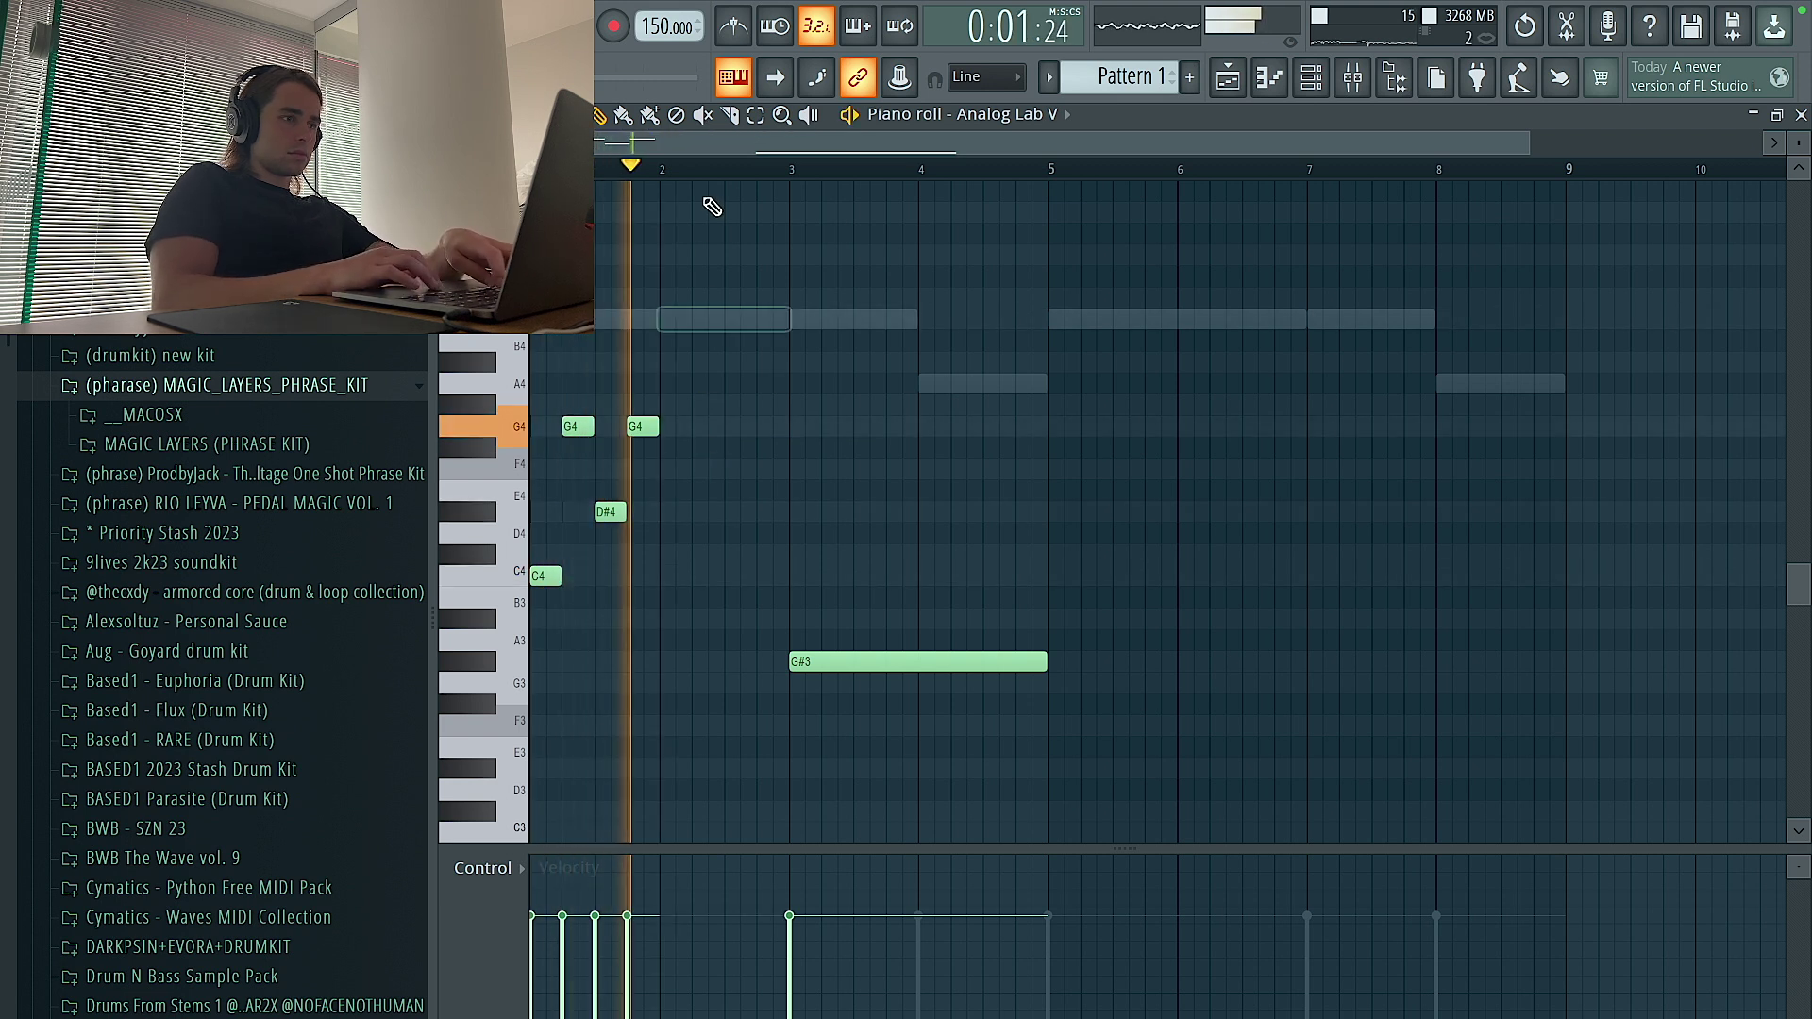
pyautogui.hotkey('ctrl', 'z')
pyautogui.press('space')
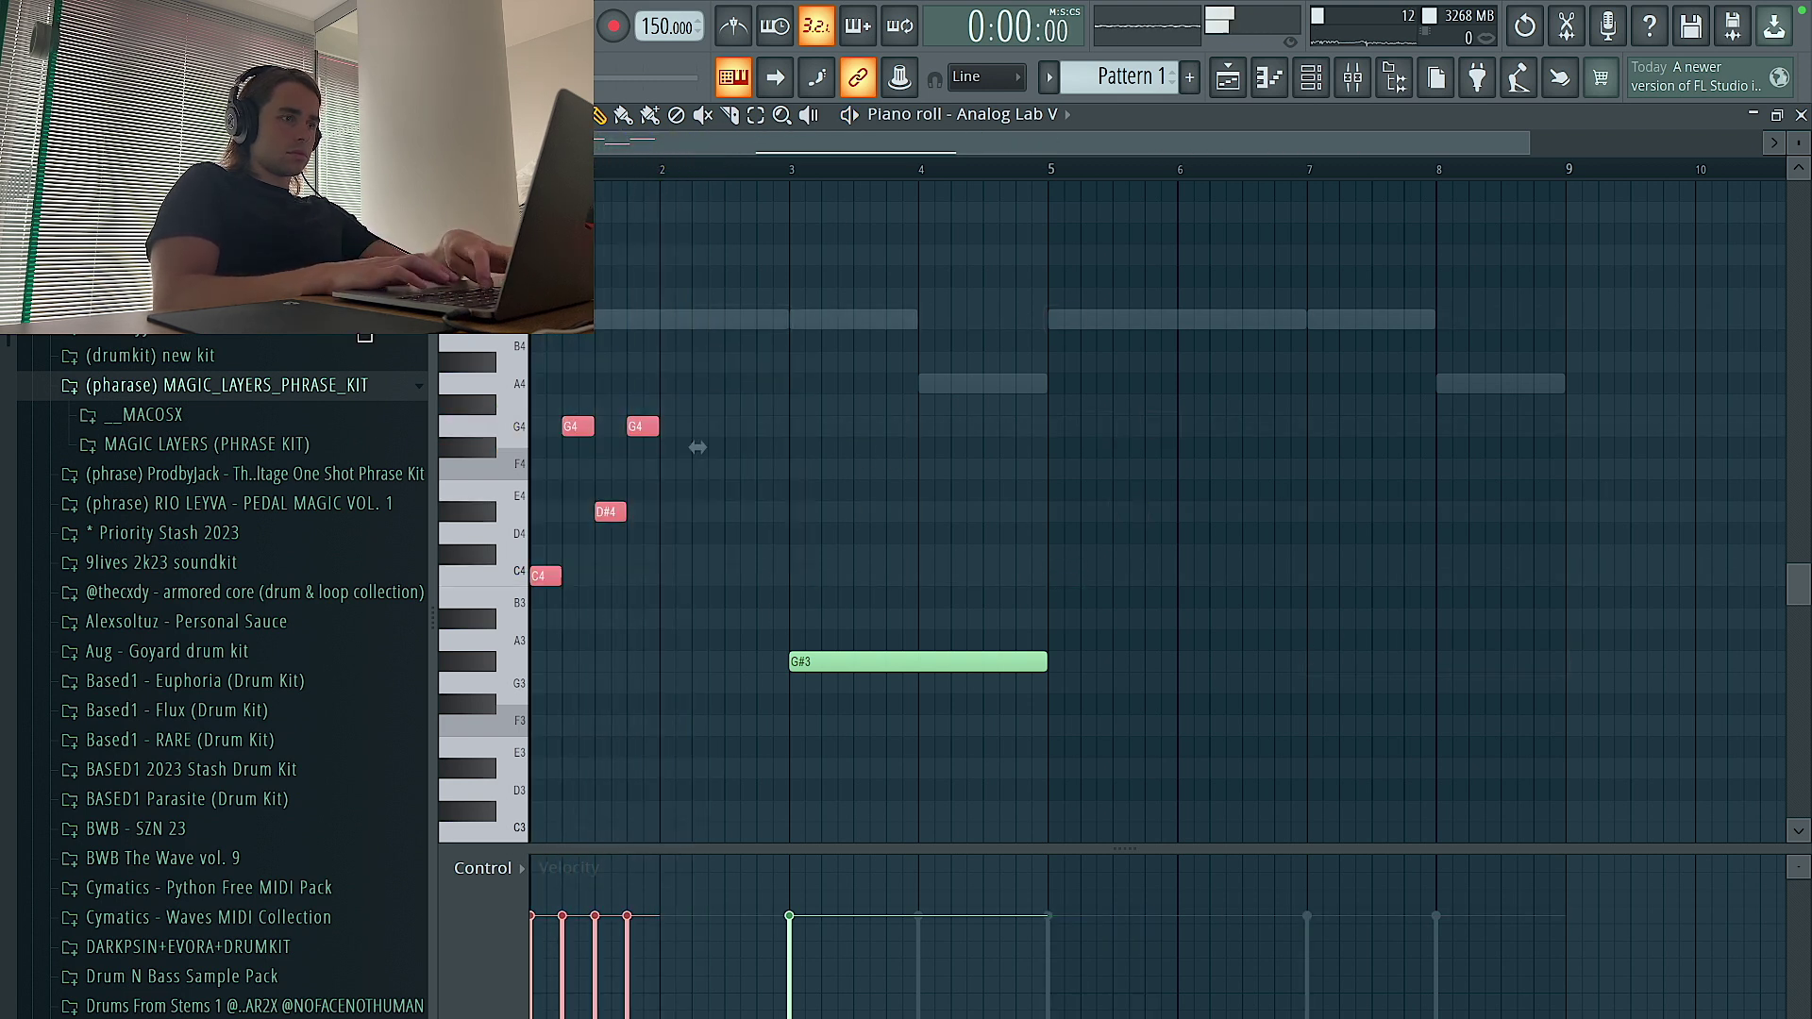
# Duplicate the arpeggio pattern to fill bars 1 through 4 and delete the C4 notes at bars 3 and 4
pyautogui.hotkey('ctrl', 'a')
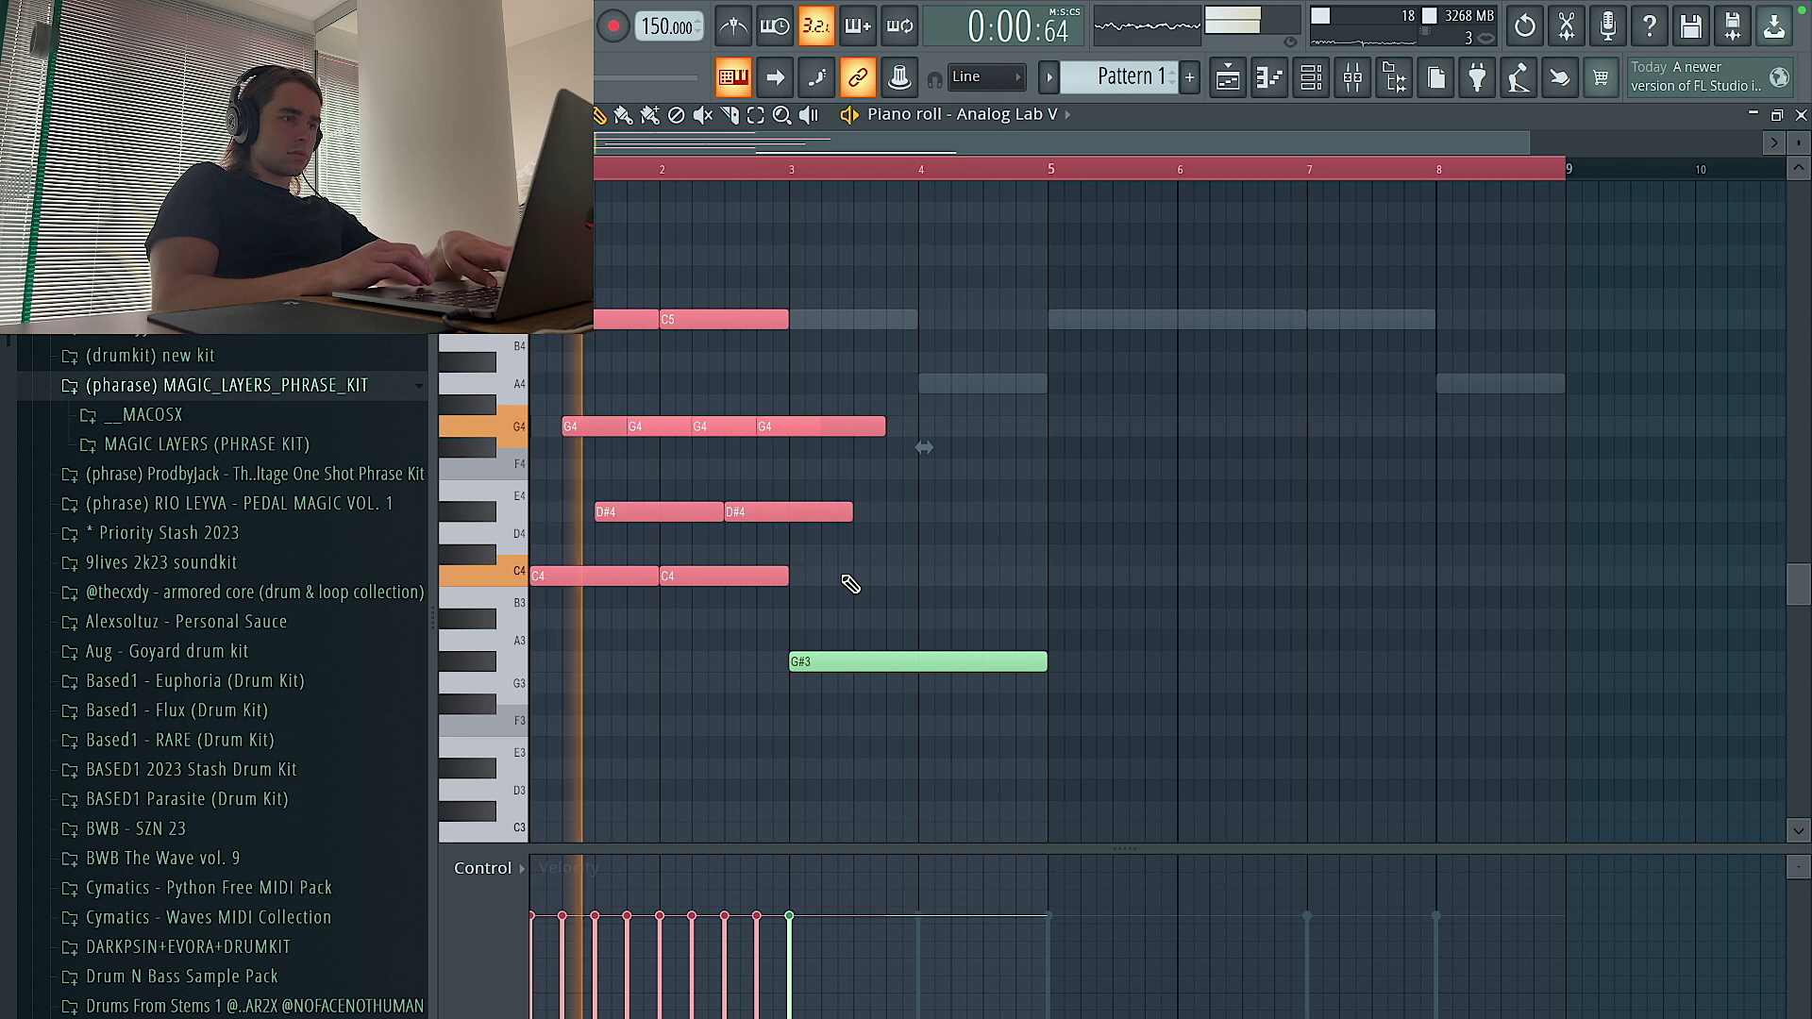
pyautogui.hotkey('ctrl', 'b')
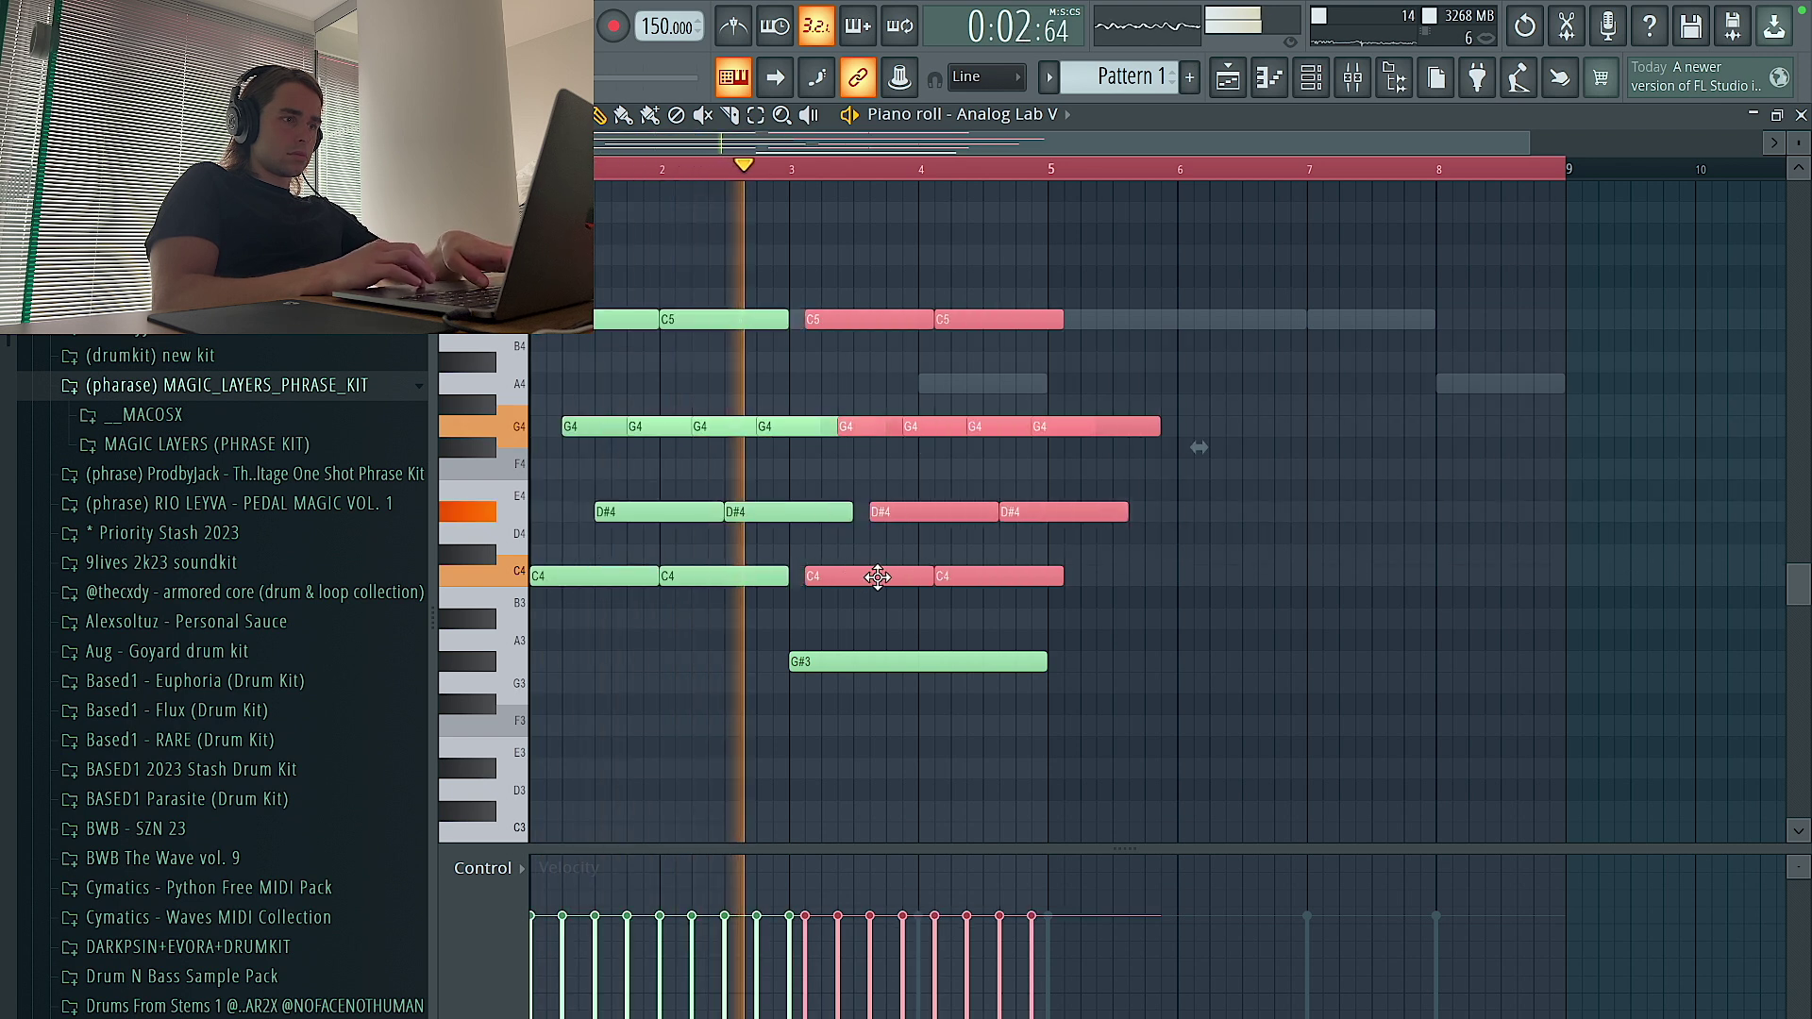
pyautogui.hotkey('ctrl', 'd')
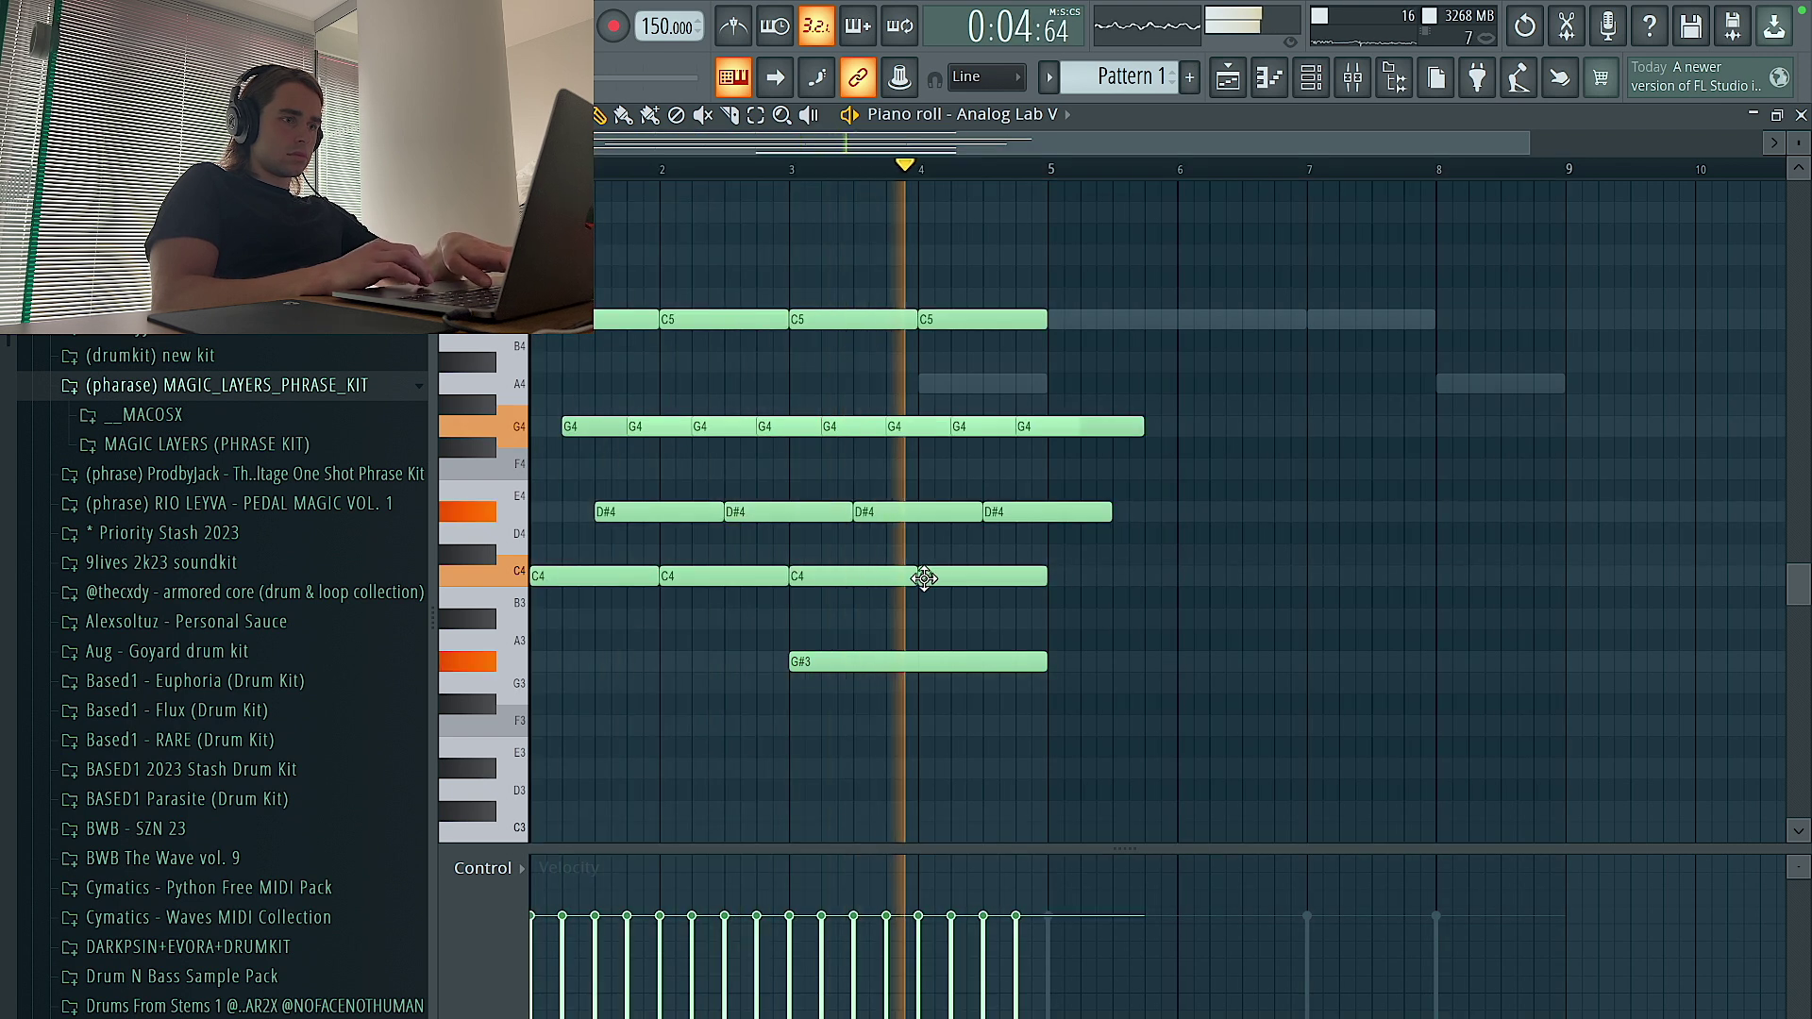
pyautogui.rightClick(922, 578)
pyautogui.rightClick(830, 578)
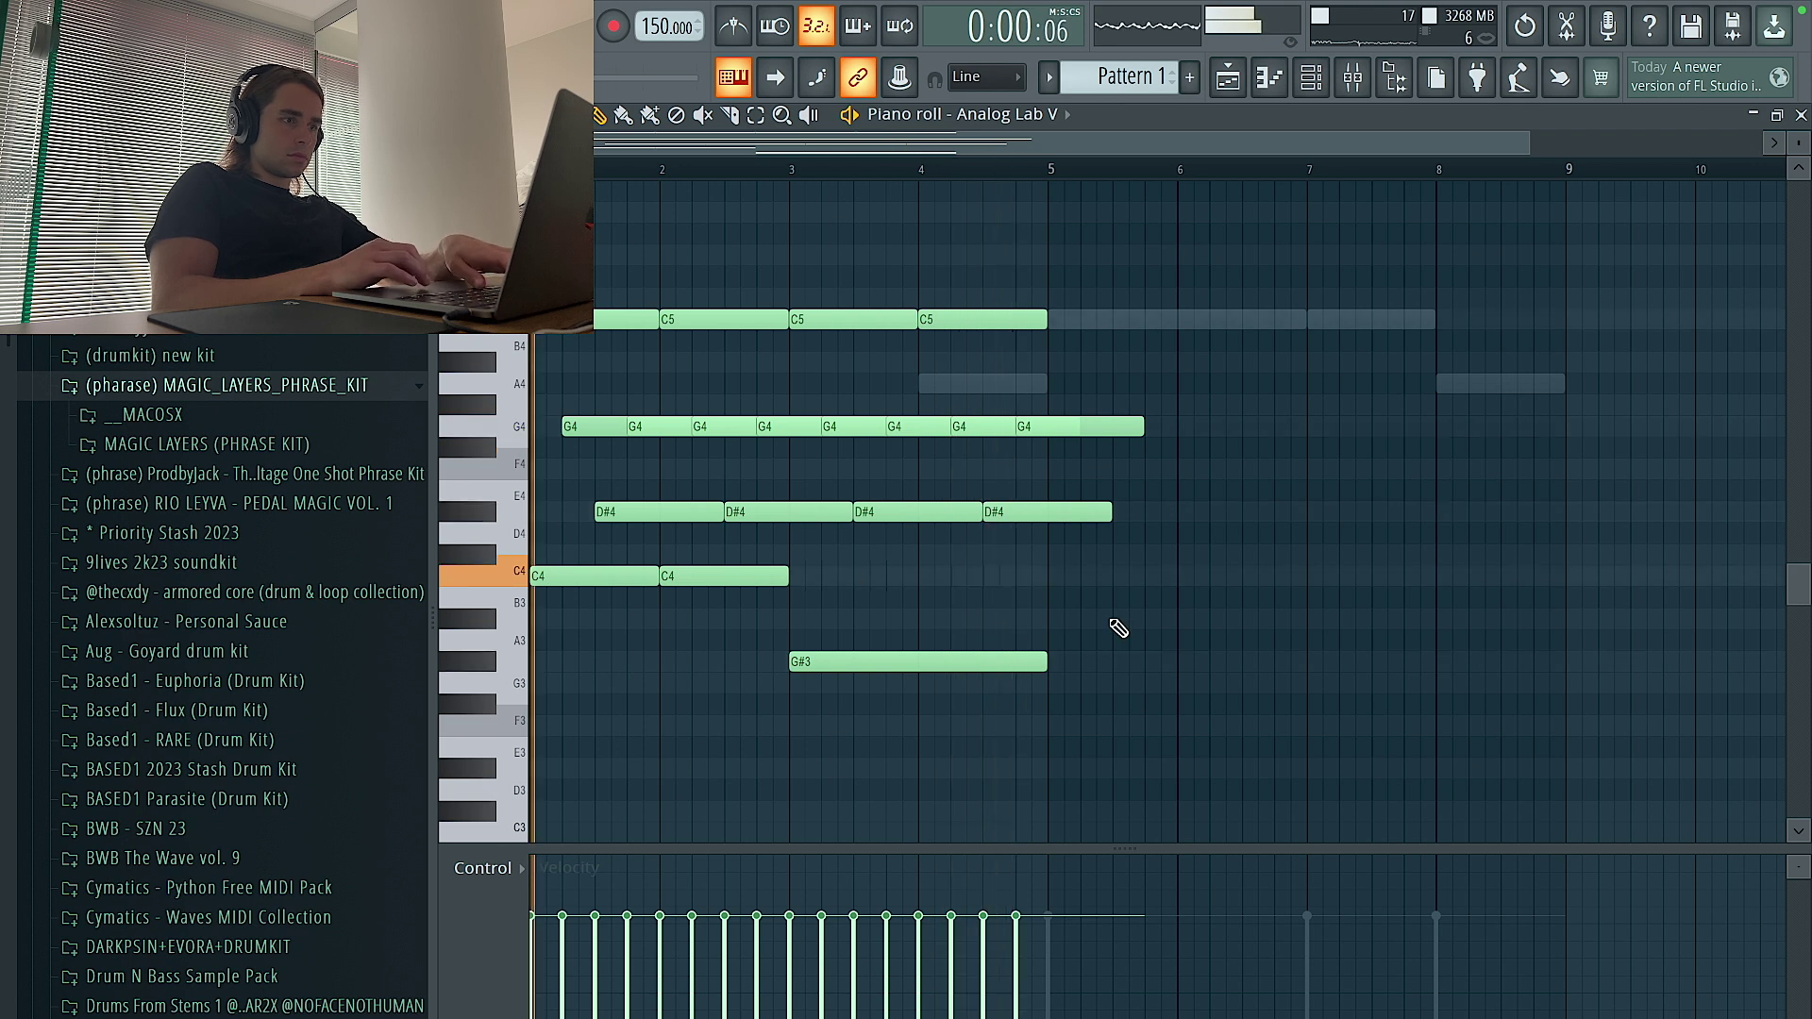
# Make the bass C4 one continuous note through bars 1 and 2, and duplicate the four-bar pattern into bars 5 to 8
pyautogui.moveTo(755, 579); pyautogui.dragTo(789, 580)
pyautogui.press('space')
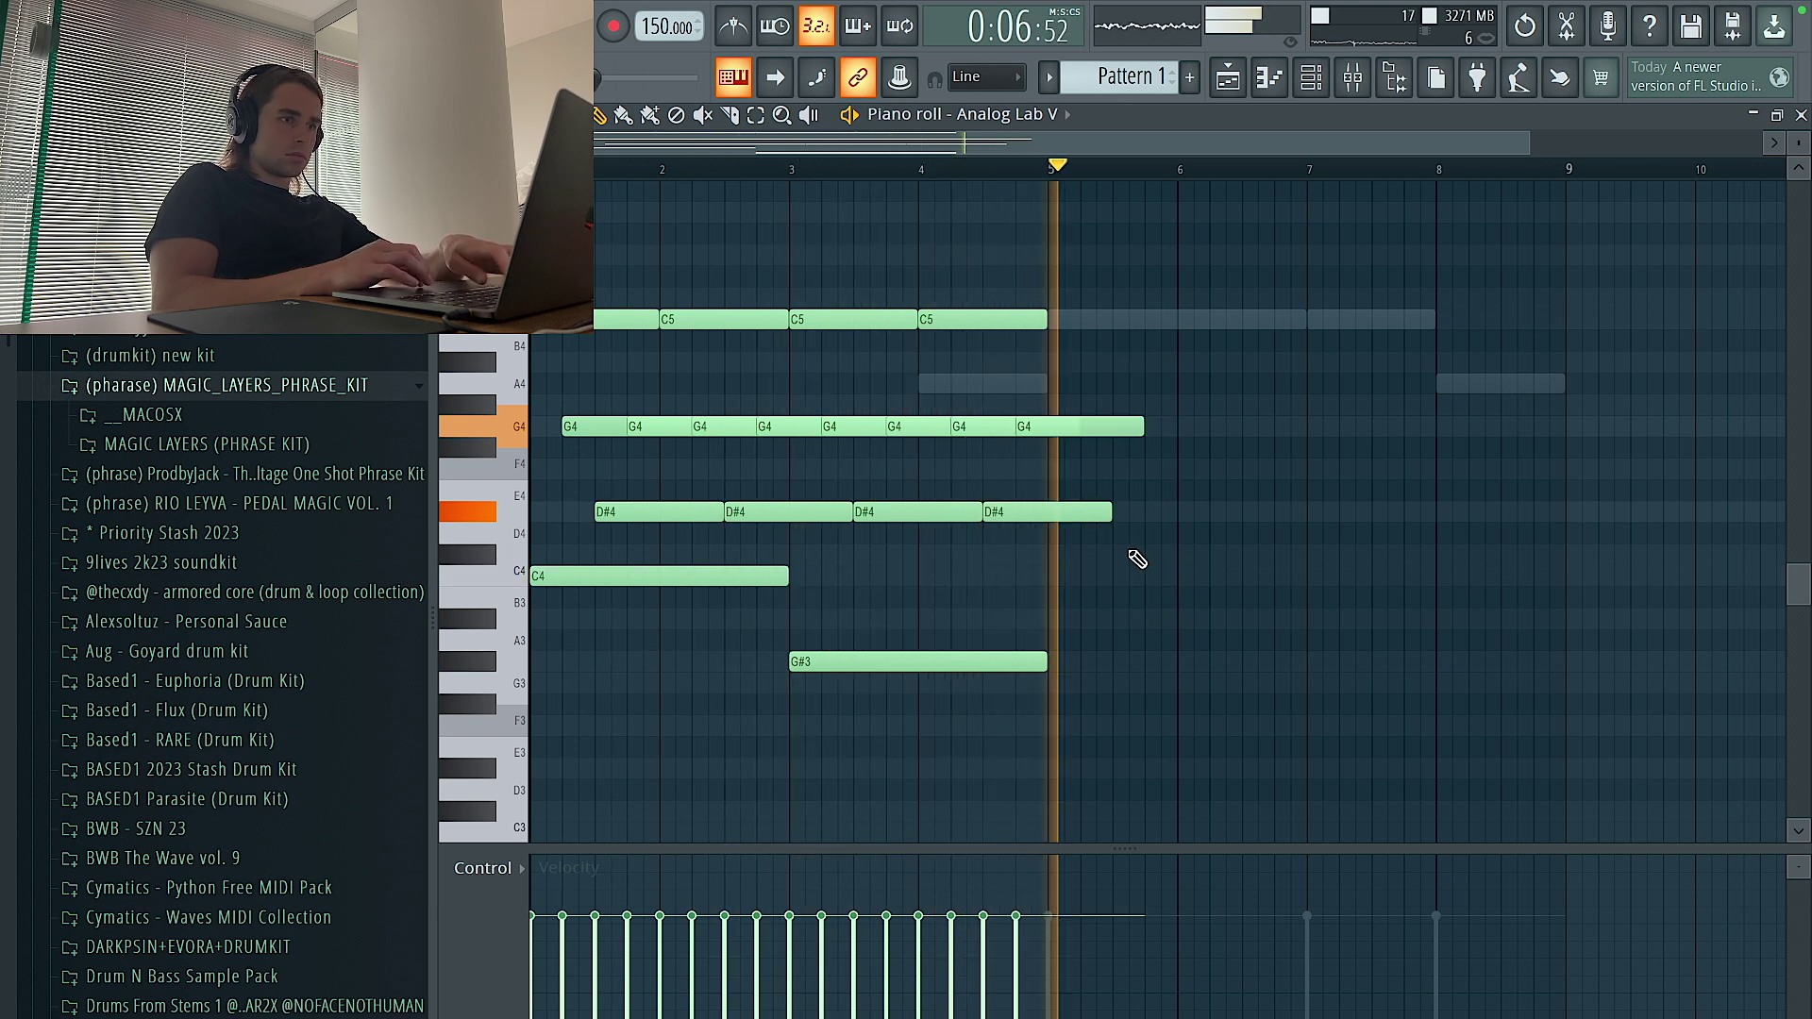
pyautogui.hotkey('ctrl', 'b')
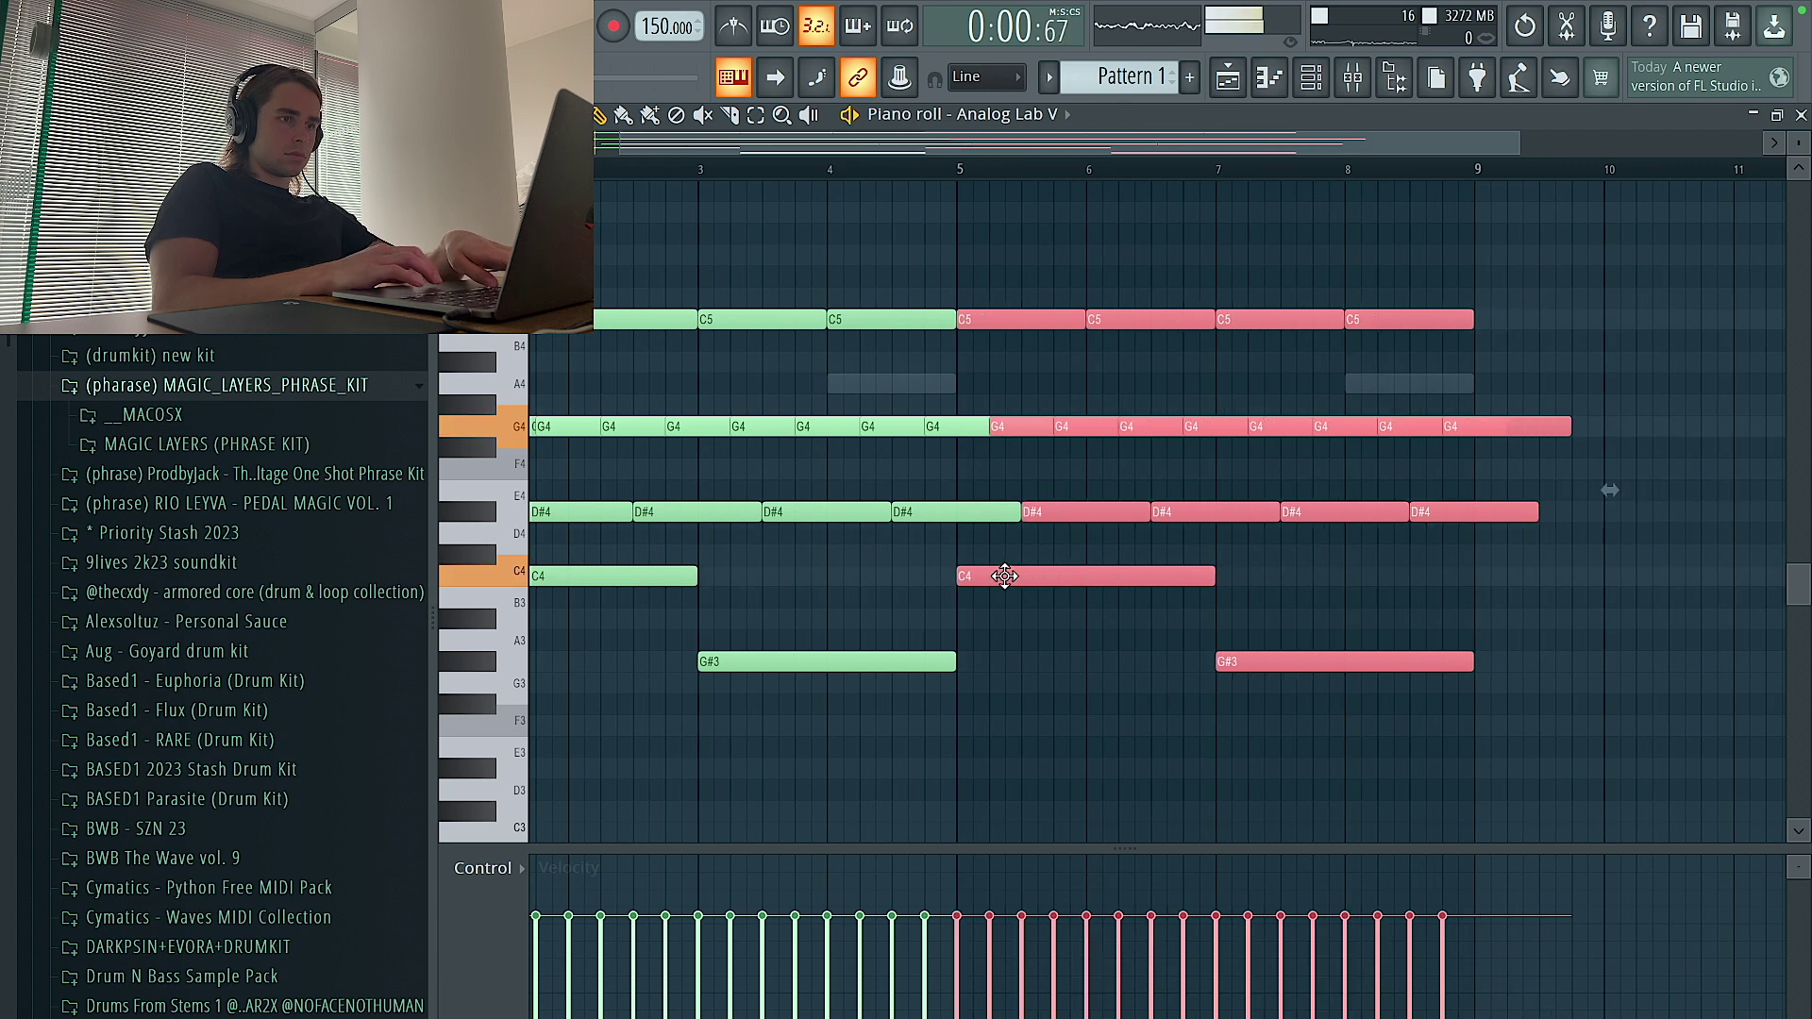
# Lower the bass note at bar 5 to A#3 and trim the final D#4 and G4 notes to end at bar 9
pyautogui.scroll(-2, 1004, 576)
pyautogui.click(1000, 660)
pyautogui.moveTo(975, 579); pyautogui.dragTo(983, 629)
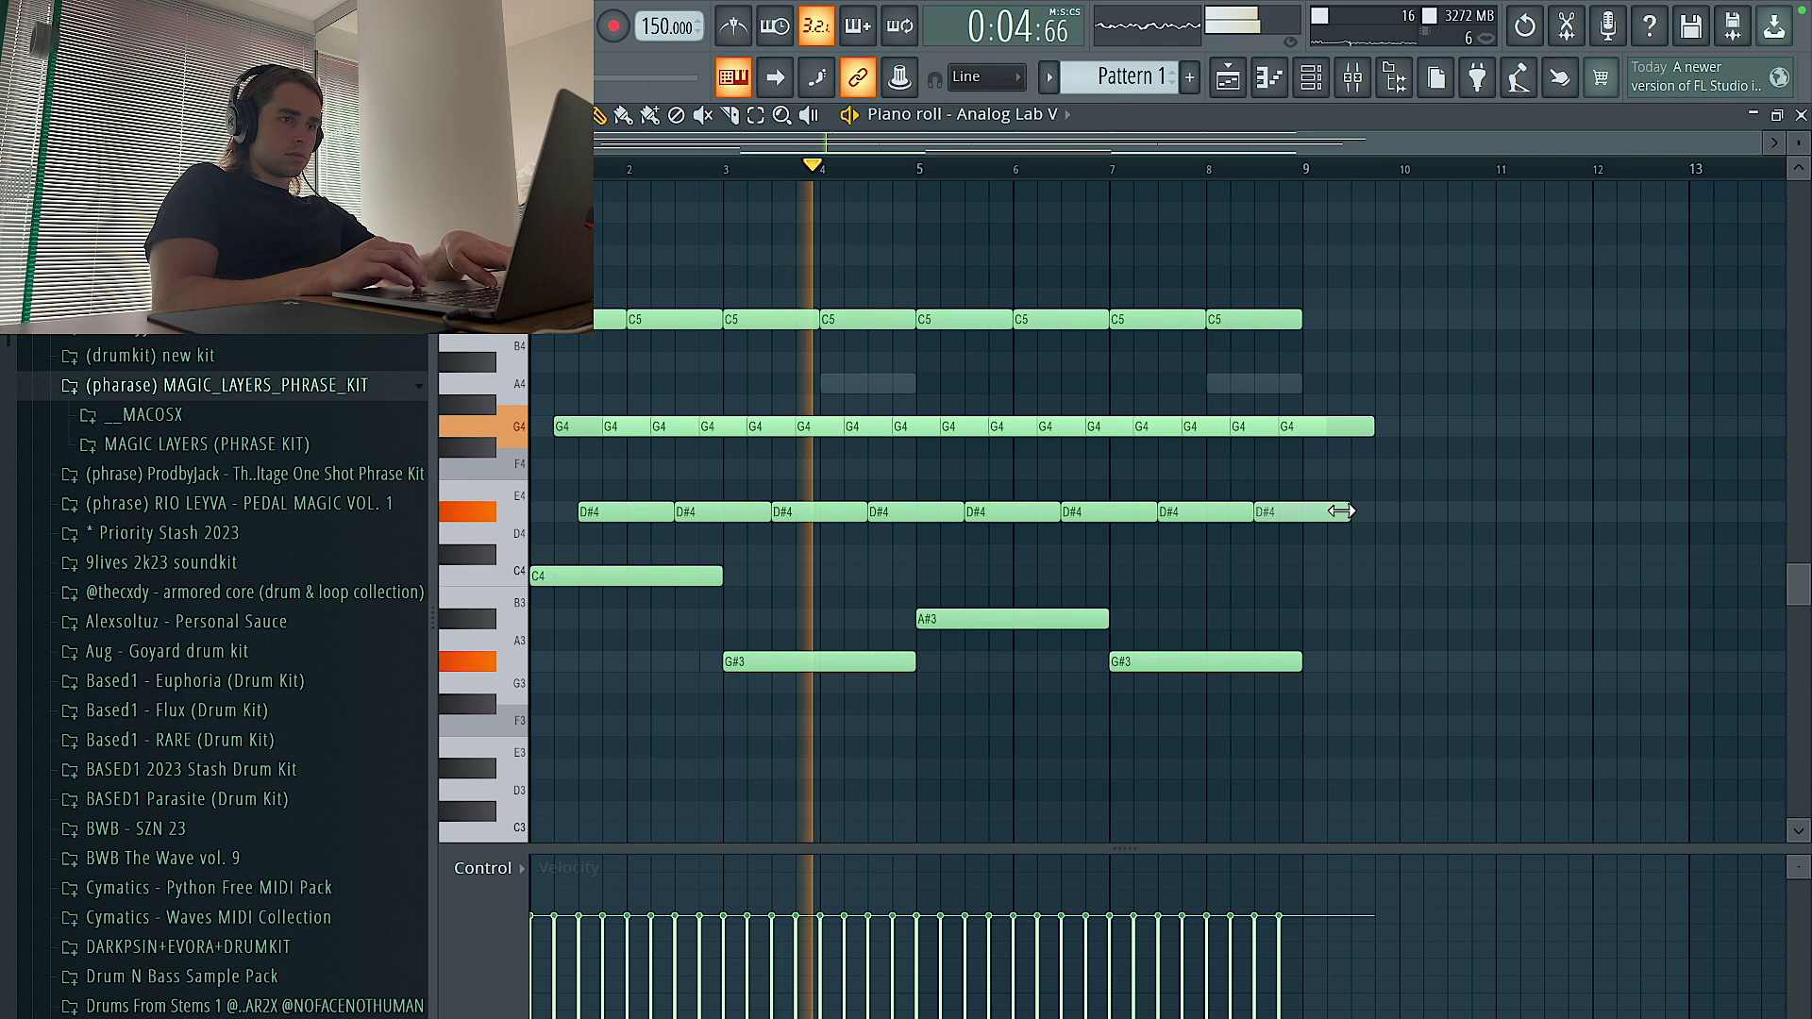
pyautogui.moveTo(1373, 427); pyautogui.dragTo(1319, 425)
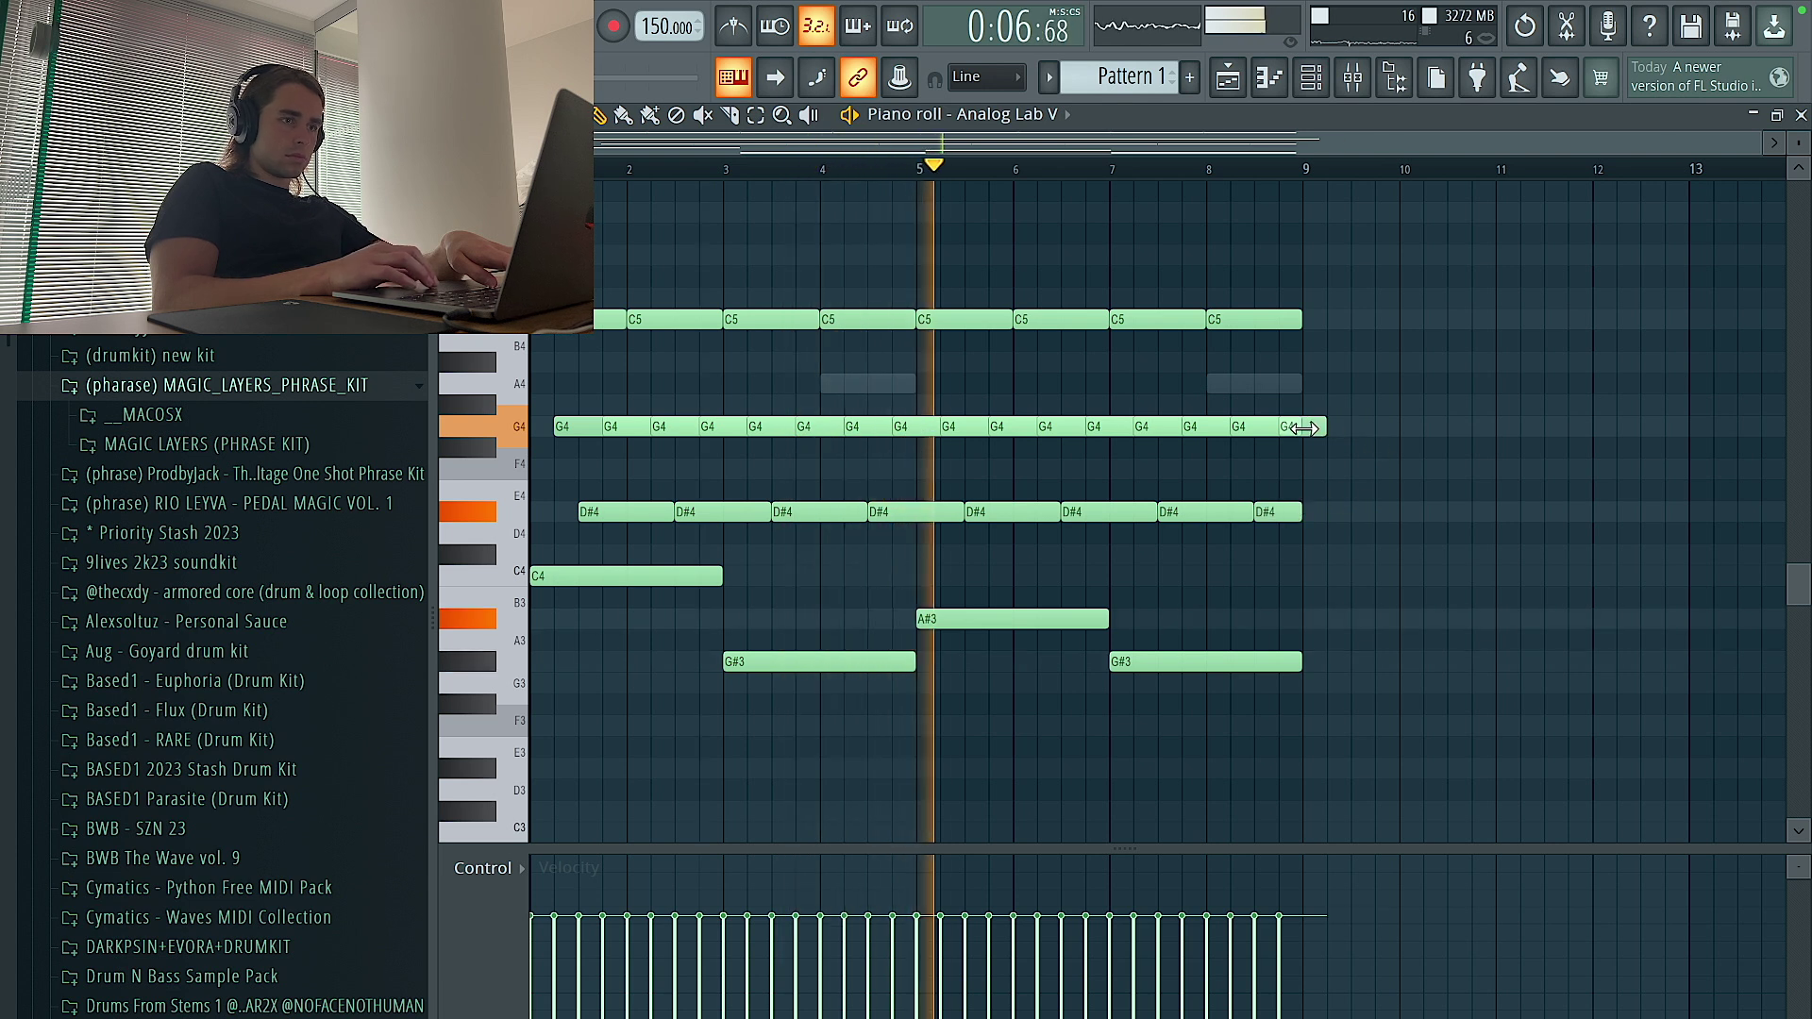
pyautogui.press('space')
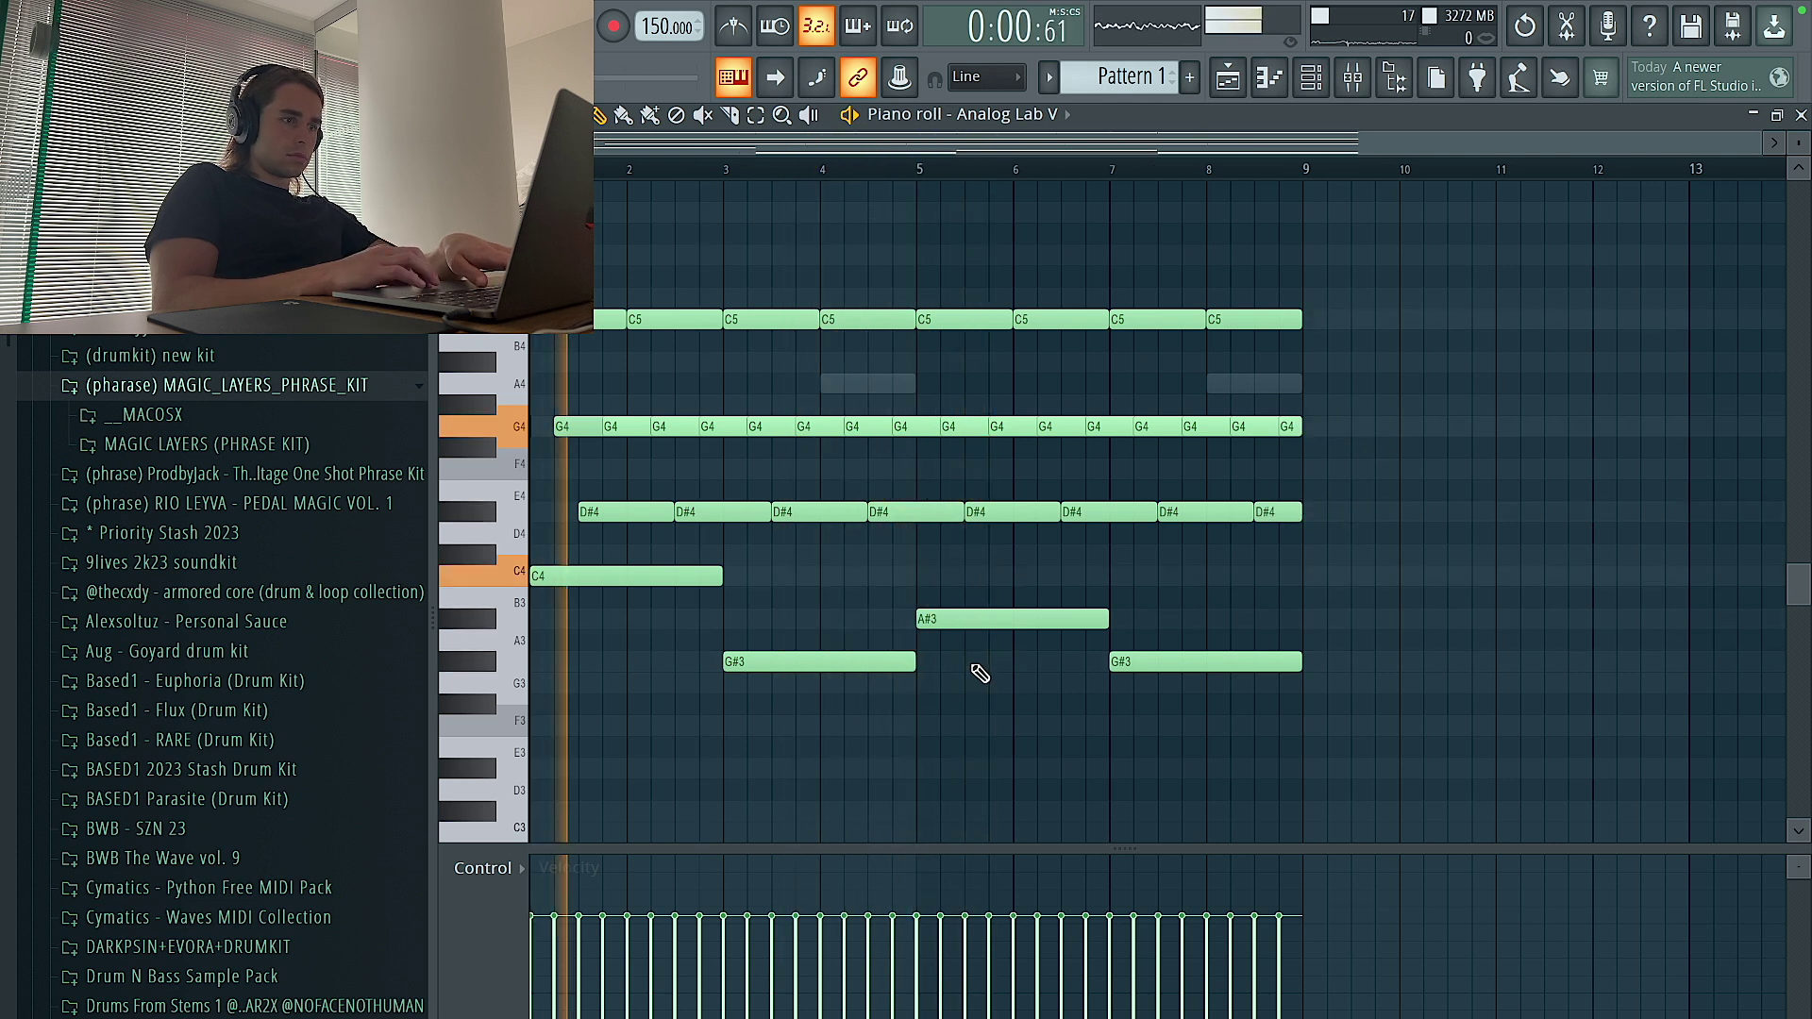
# Lower the bass note at bar 5 to G3 and add an F3 starting halfway through bar 6
pyautogui.moveTo(959, 621); pyautogui.dragTo(952, 688)
pyautogui.scroll(1, 952, 688)
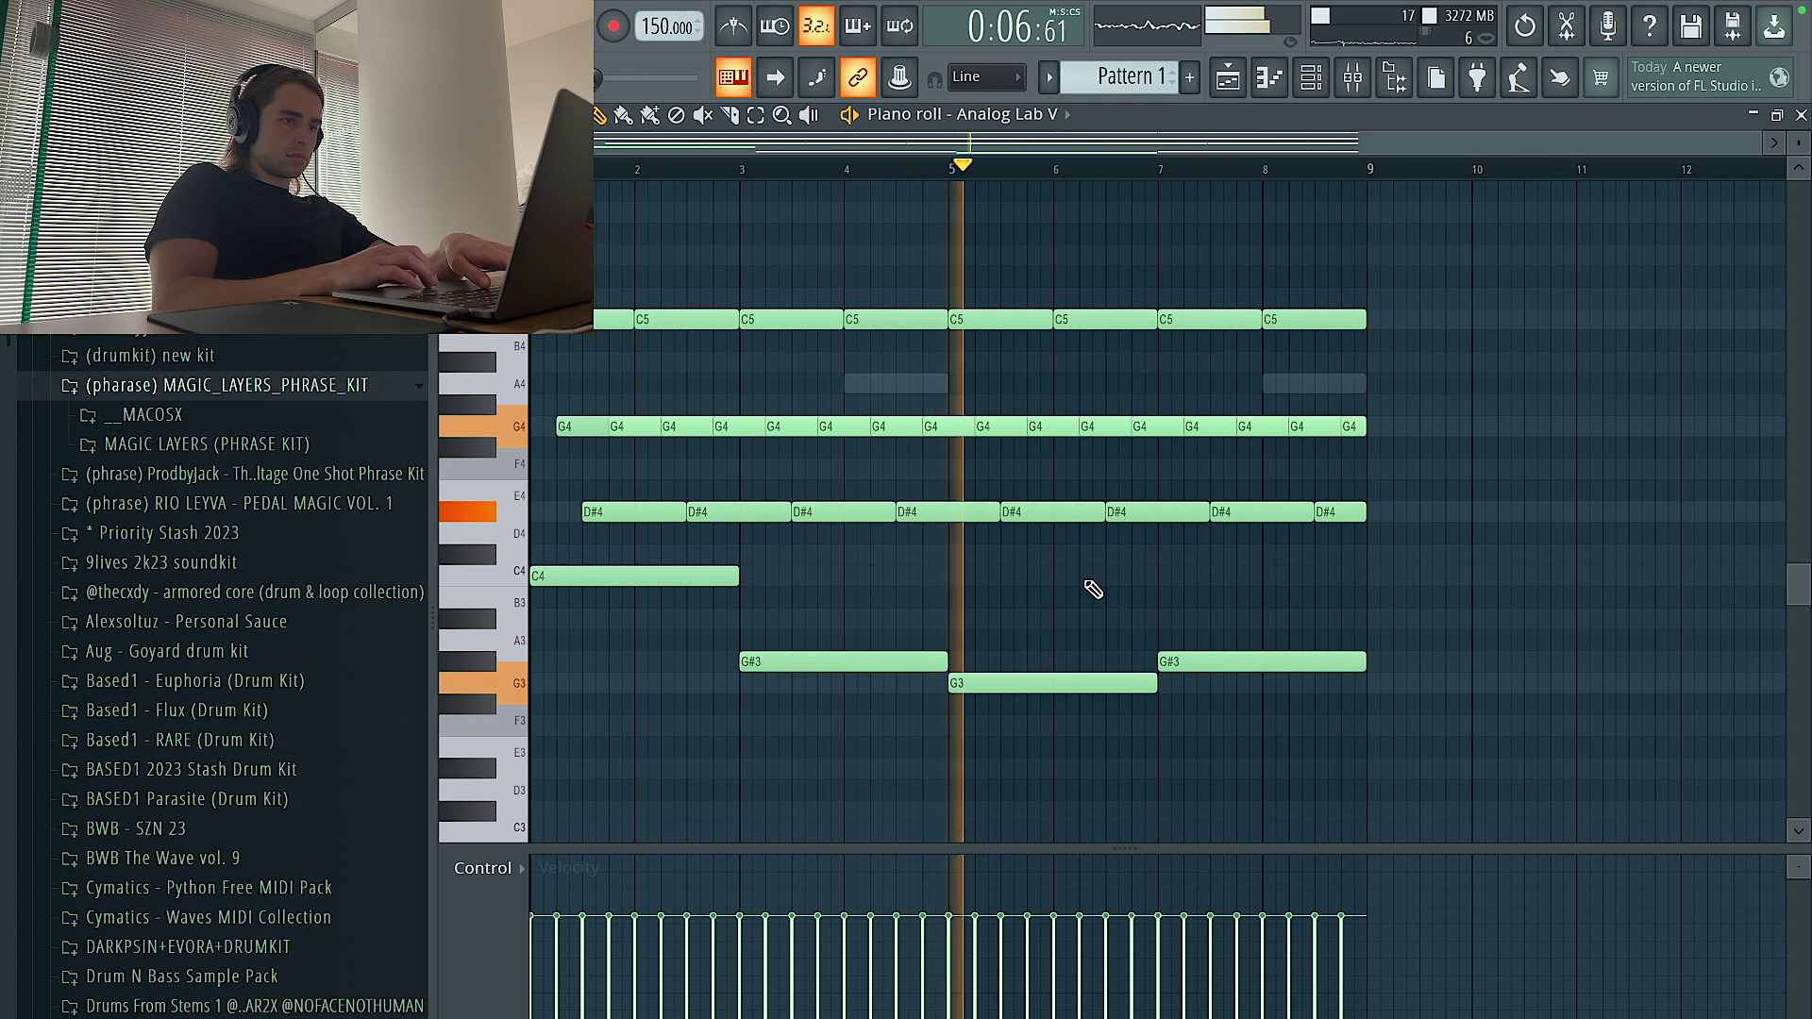
pyautogui.click(1106, 726)
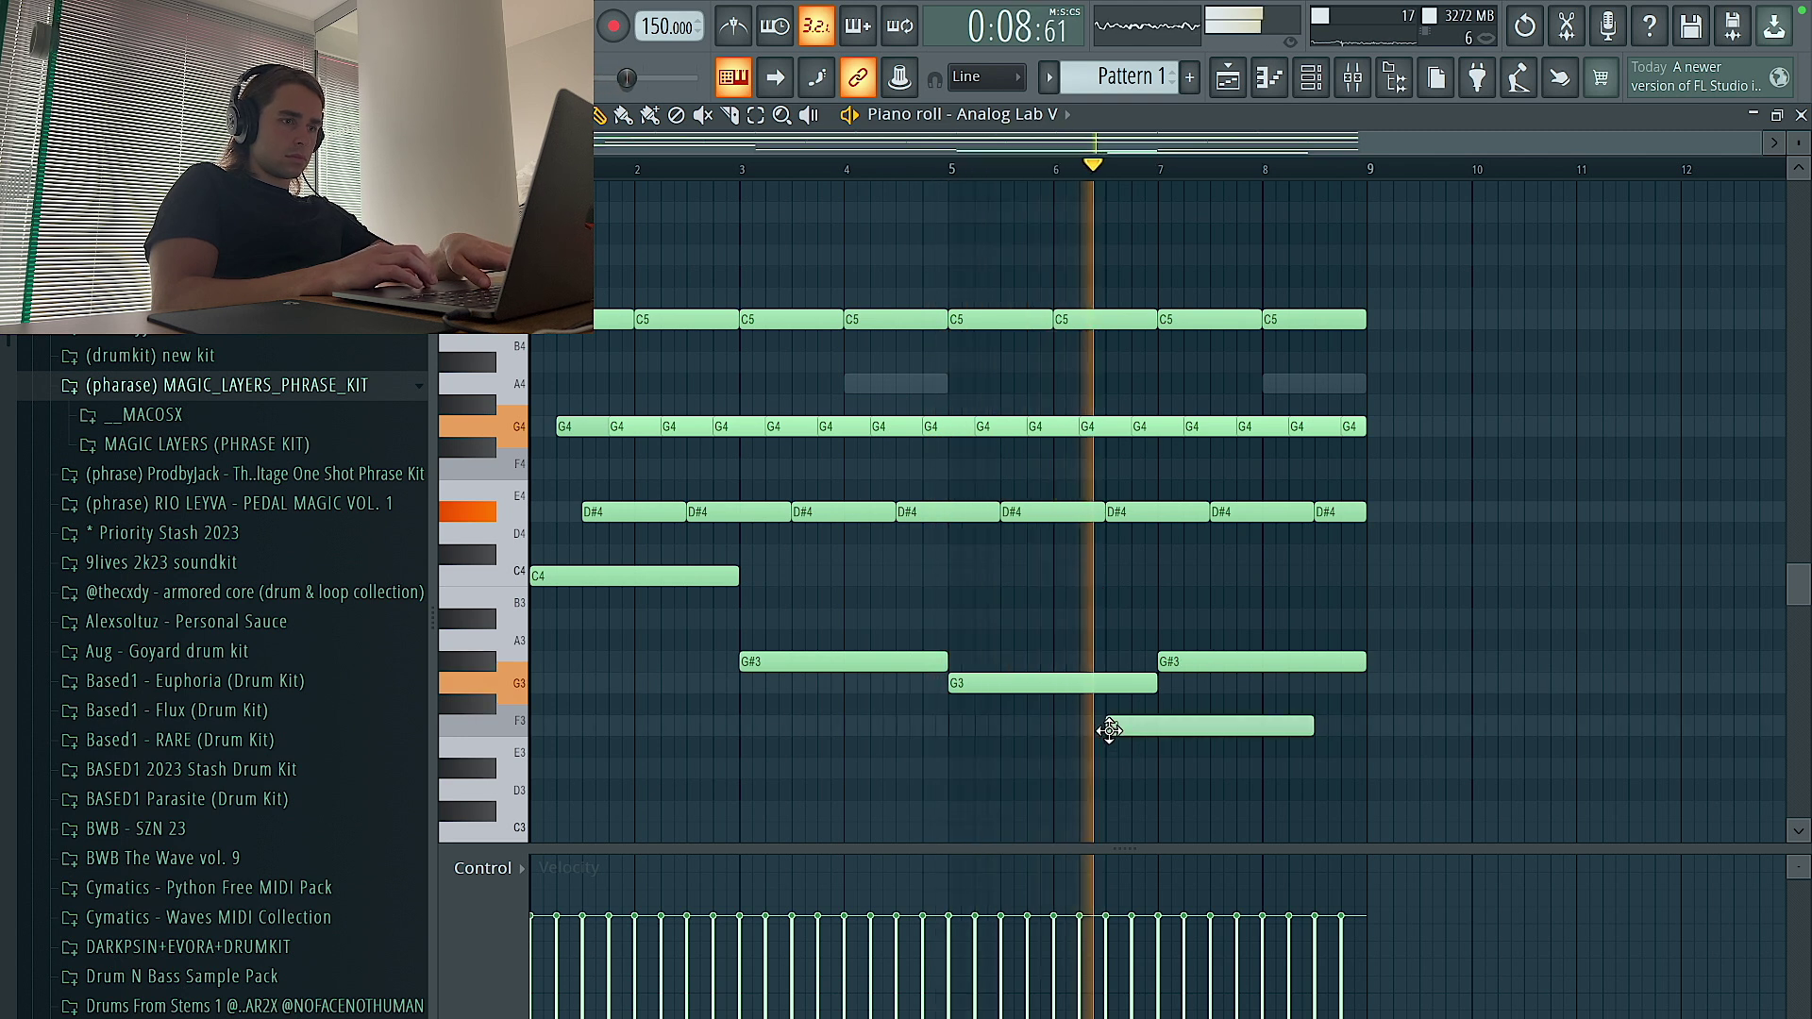
# Lower the bass note at bar 7 to C3 and trim the overlapping G3 and F3 to end where the next note starts
pyautogui.press('space')
pyautogui.moveTo(1205, 667); pyautogui.dragTo(1208, 837)
pyautogui.press('space')
pyautogui.scroll(-3, 1217, 845)
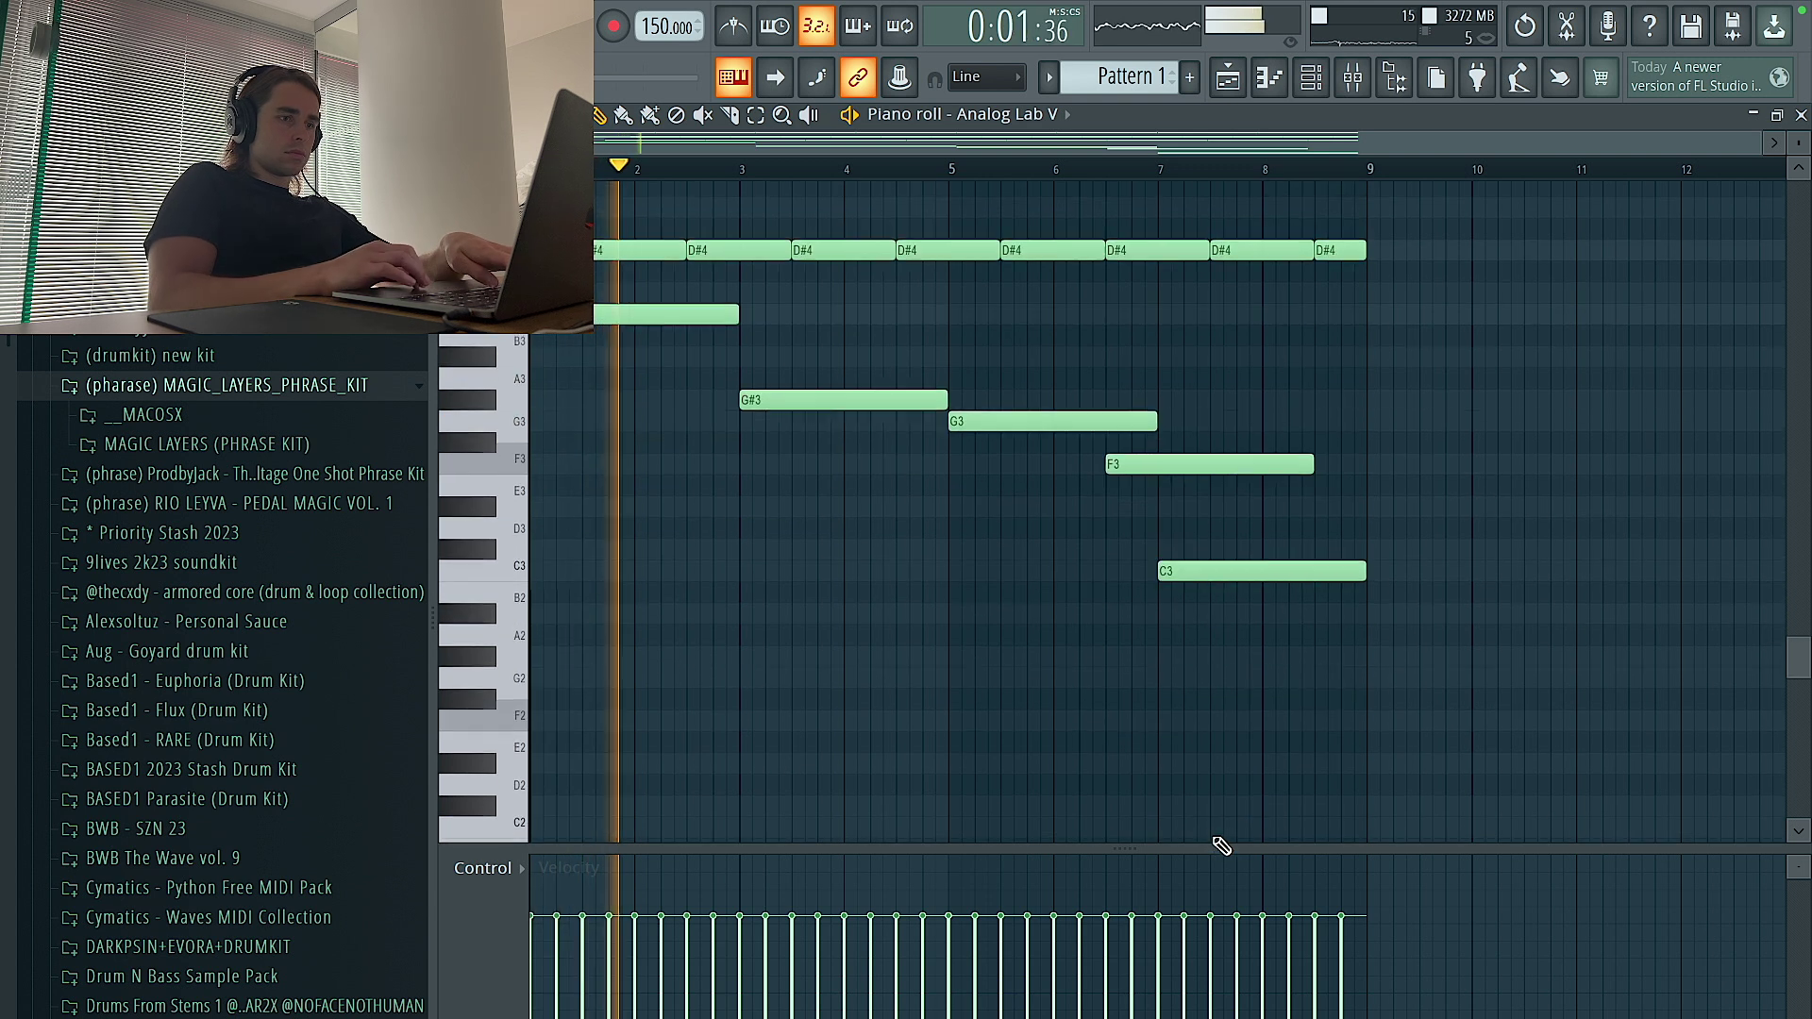
pyautogui.moveTo(1302, 728); pyautogui.dragTo(1085, 378)
pyautogui.hotkey('ctrl', 'l')
pyautogui.click(1191, 389)
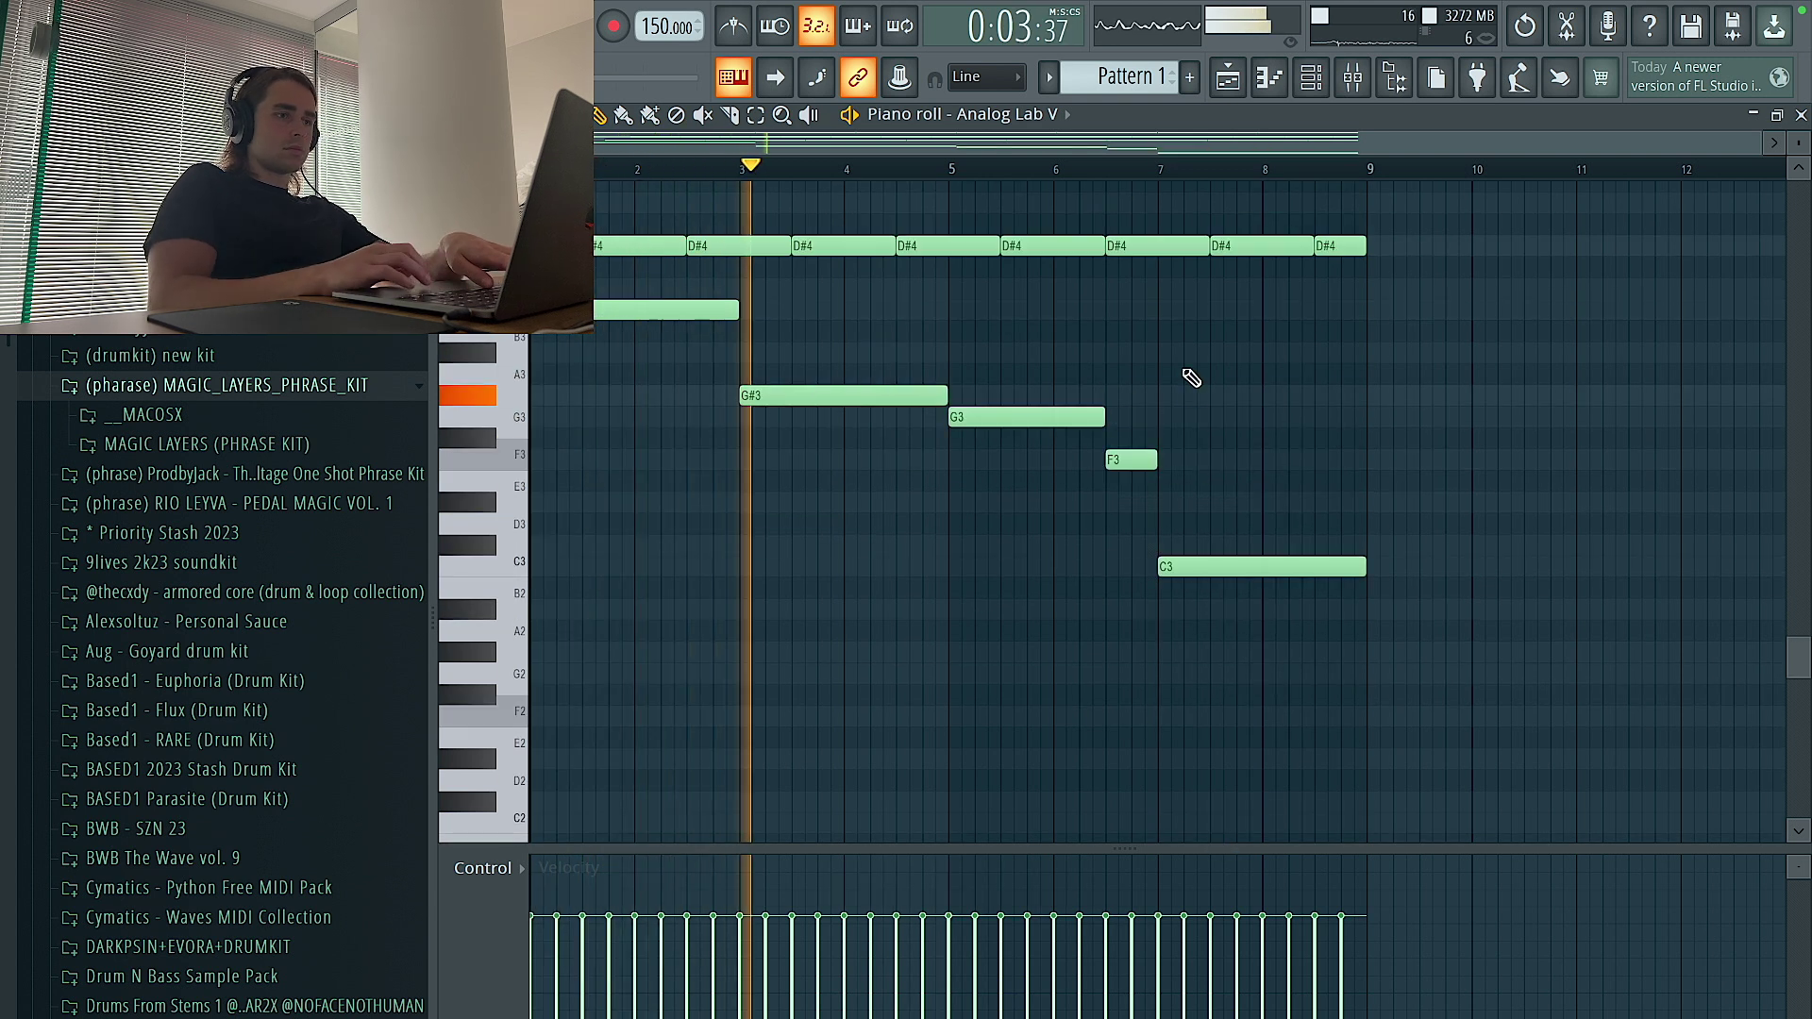
# Start a high melody with a two-bar C6 at bar 1, followed by D#6 and C#6 in the second half of bar 2
pyautogui.scroll(6, 1200, 406)
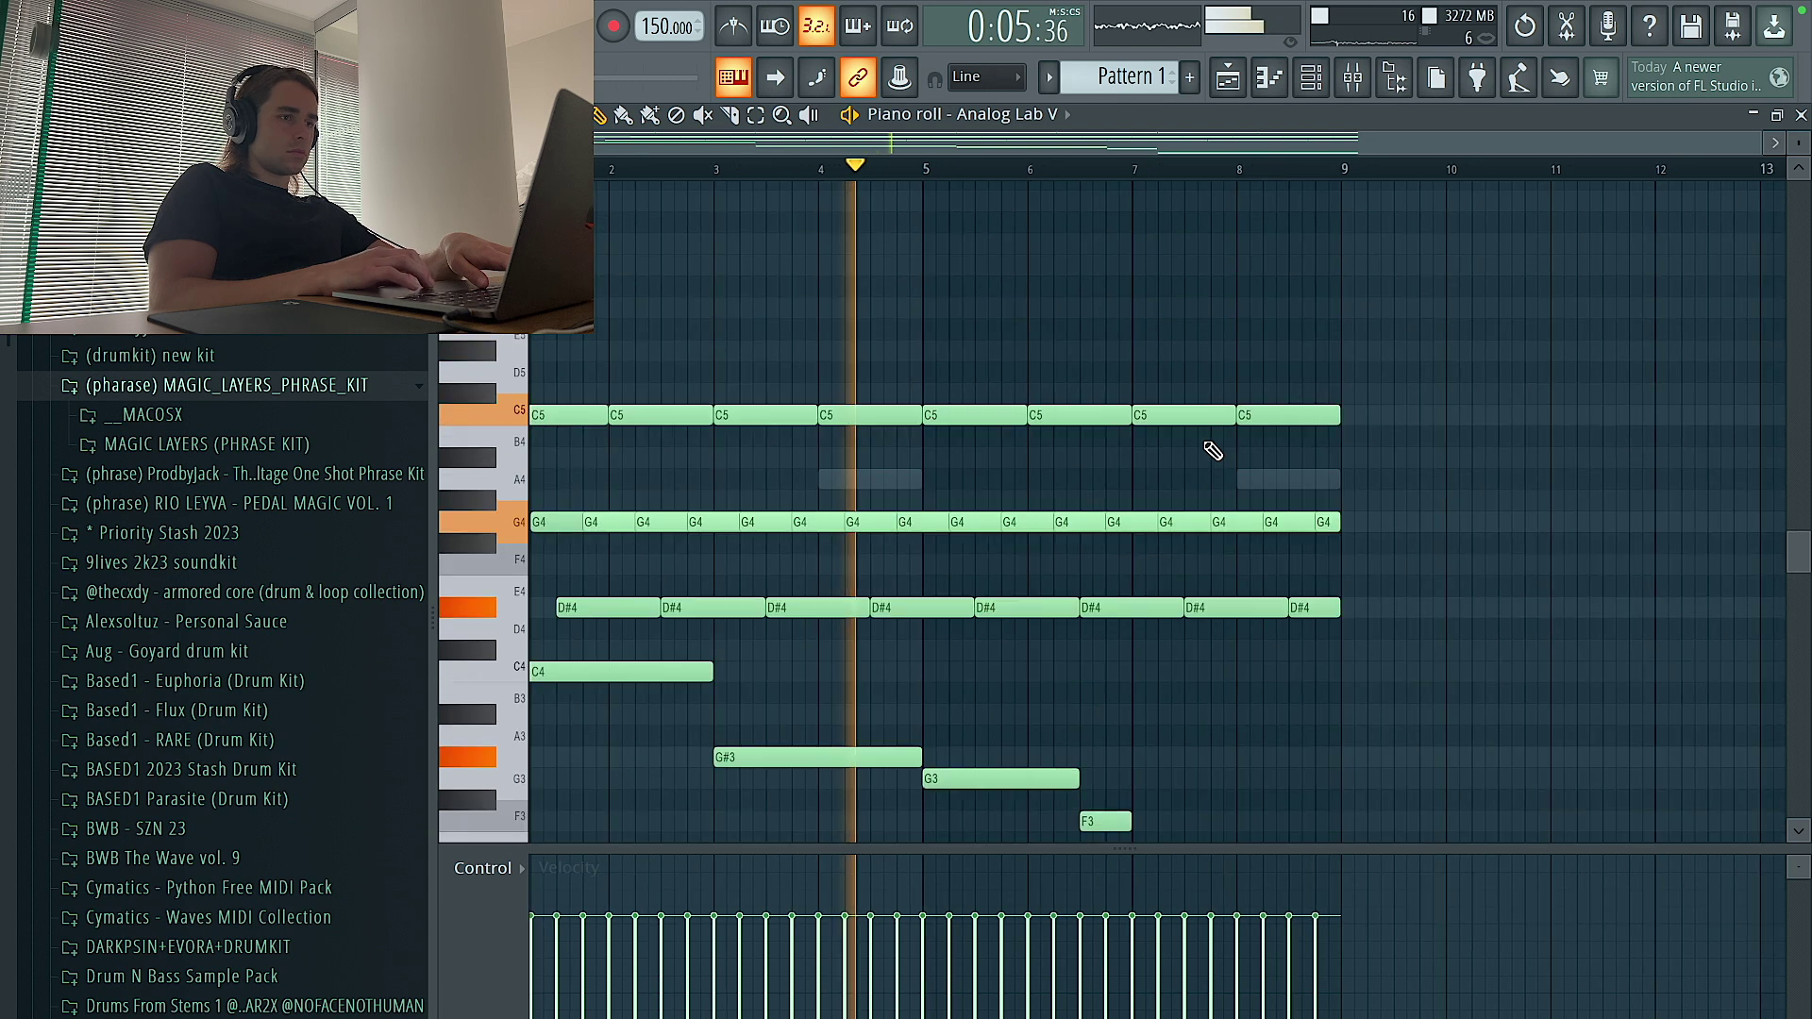
pyautogui.scroll(-4, 1206, 431)
pyautogui.scroll(3, 1205, 432)
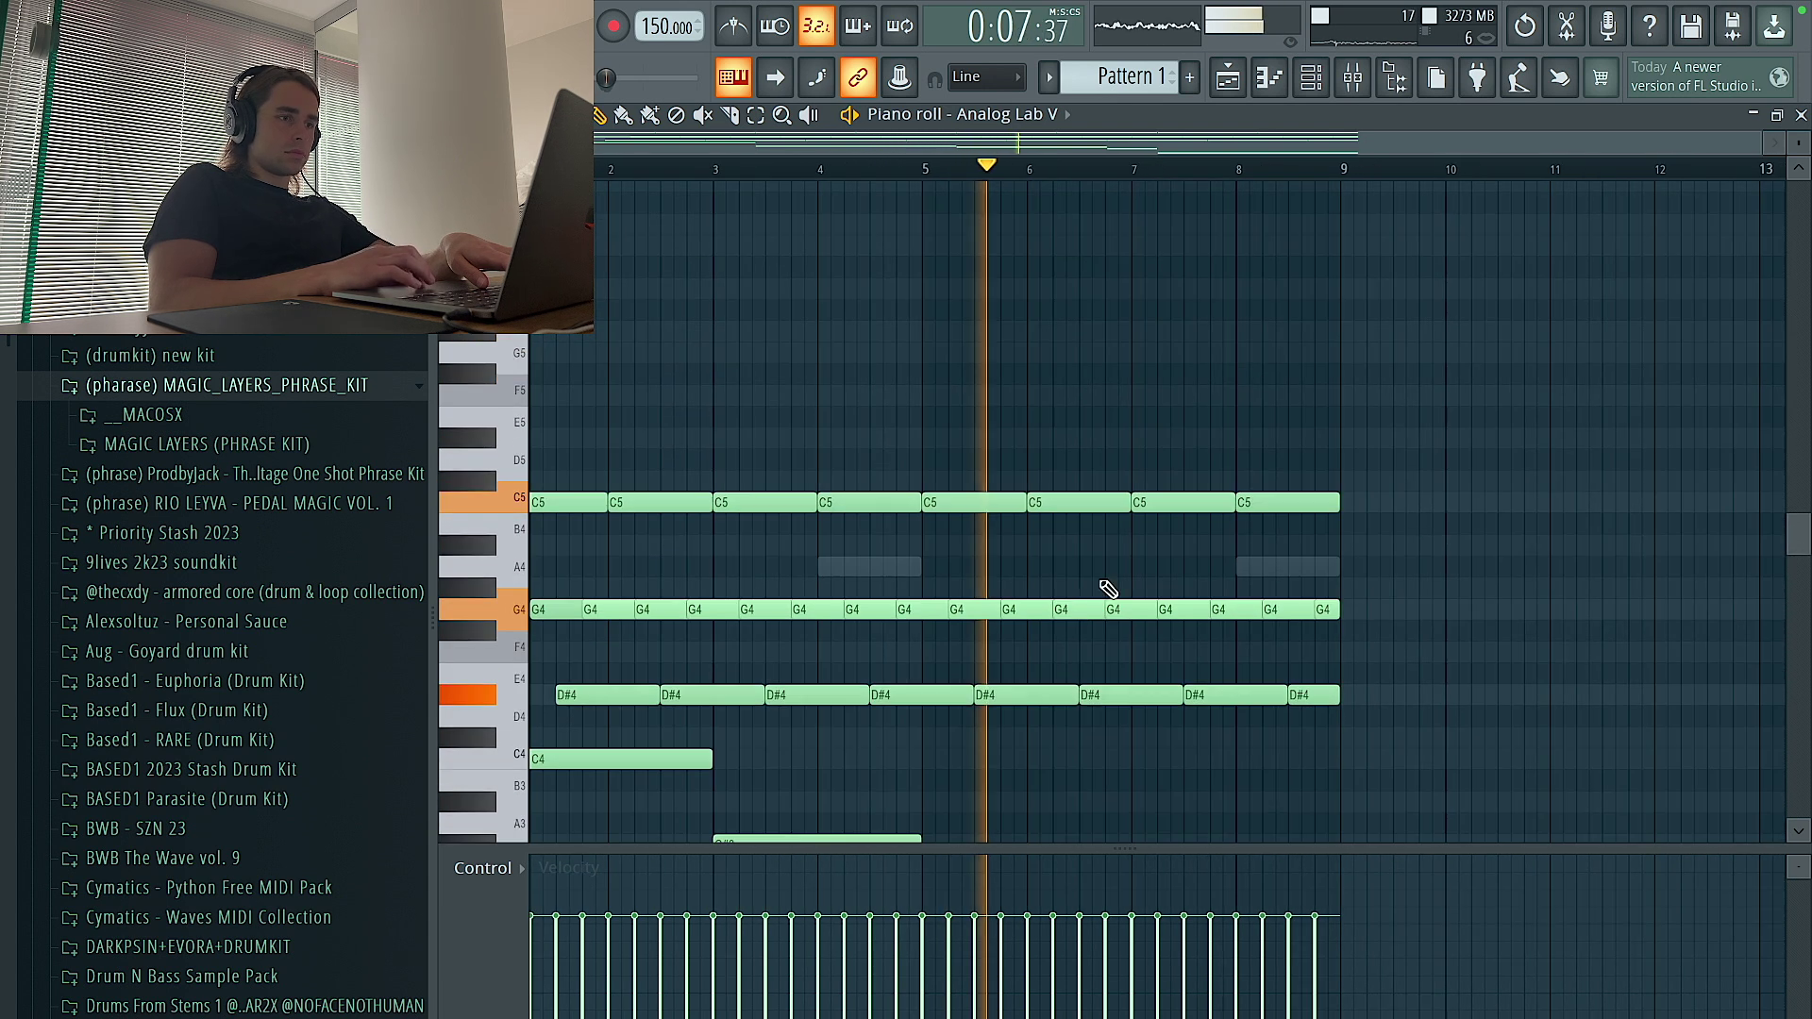
pyautogui.scroll(-4, 1153, 490)
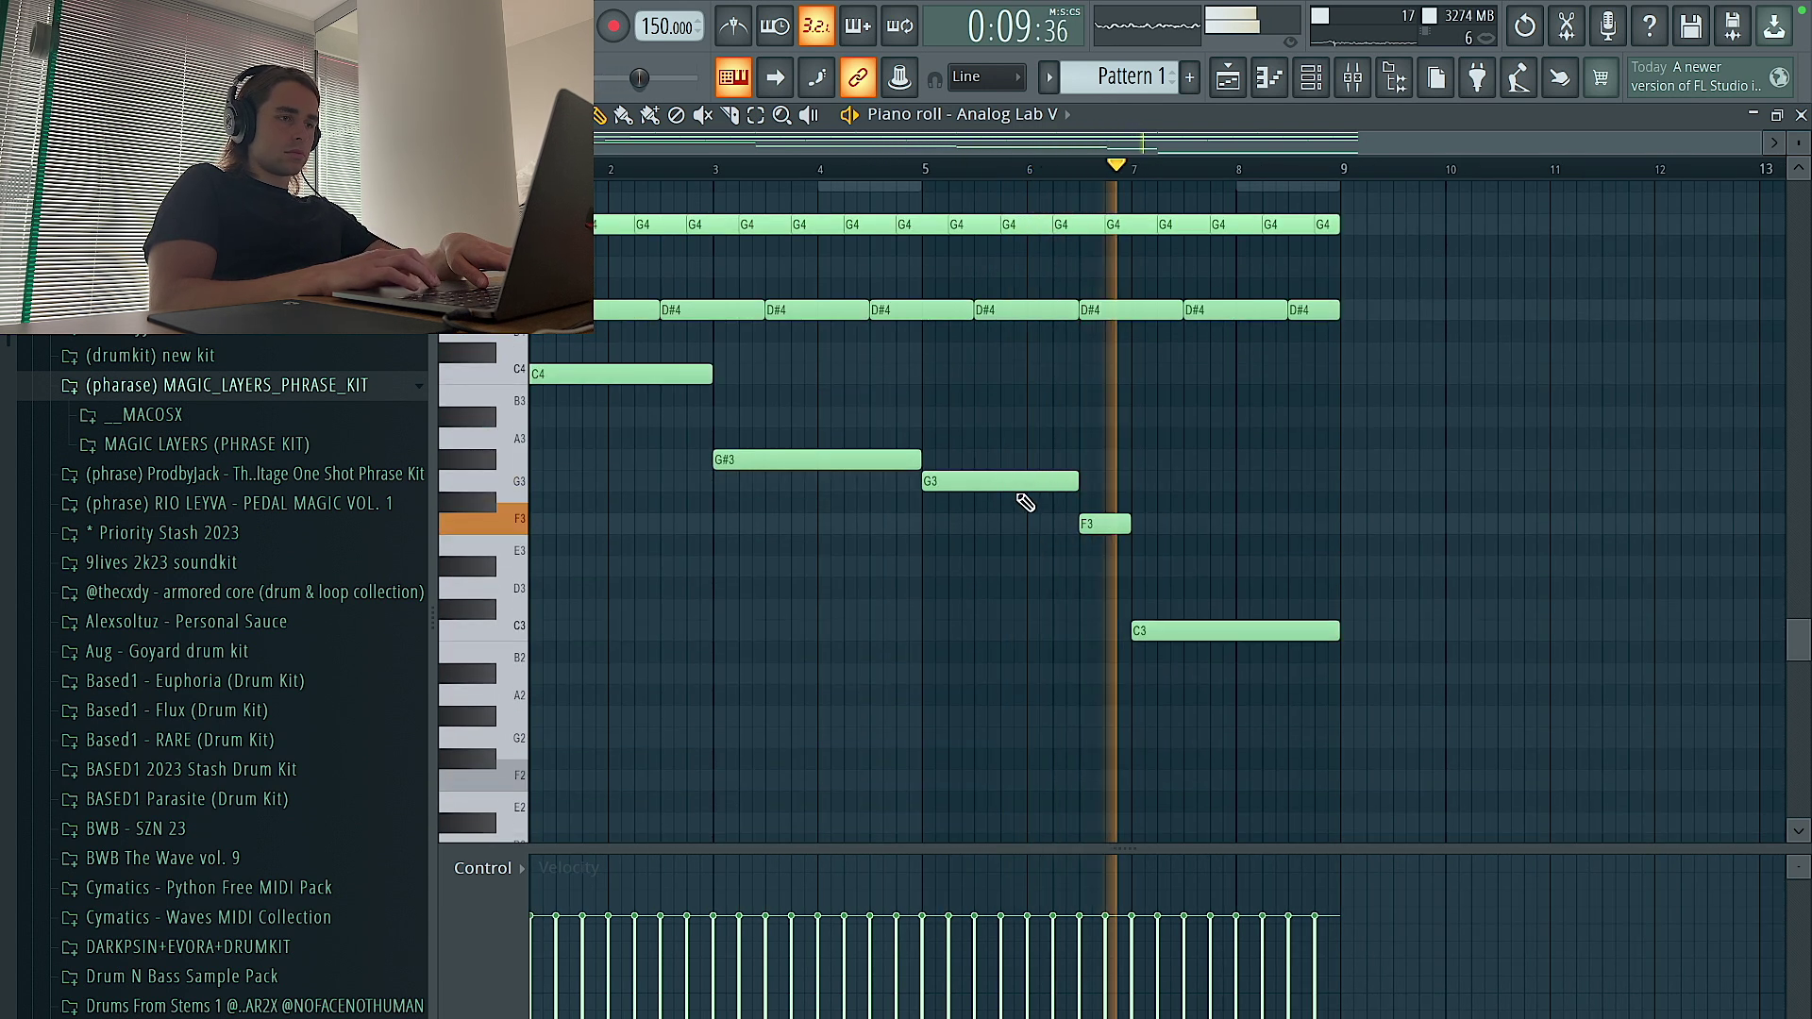
pyautogui.scroll(3, 1024, 500)
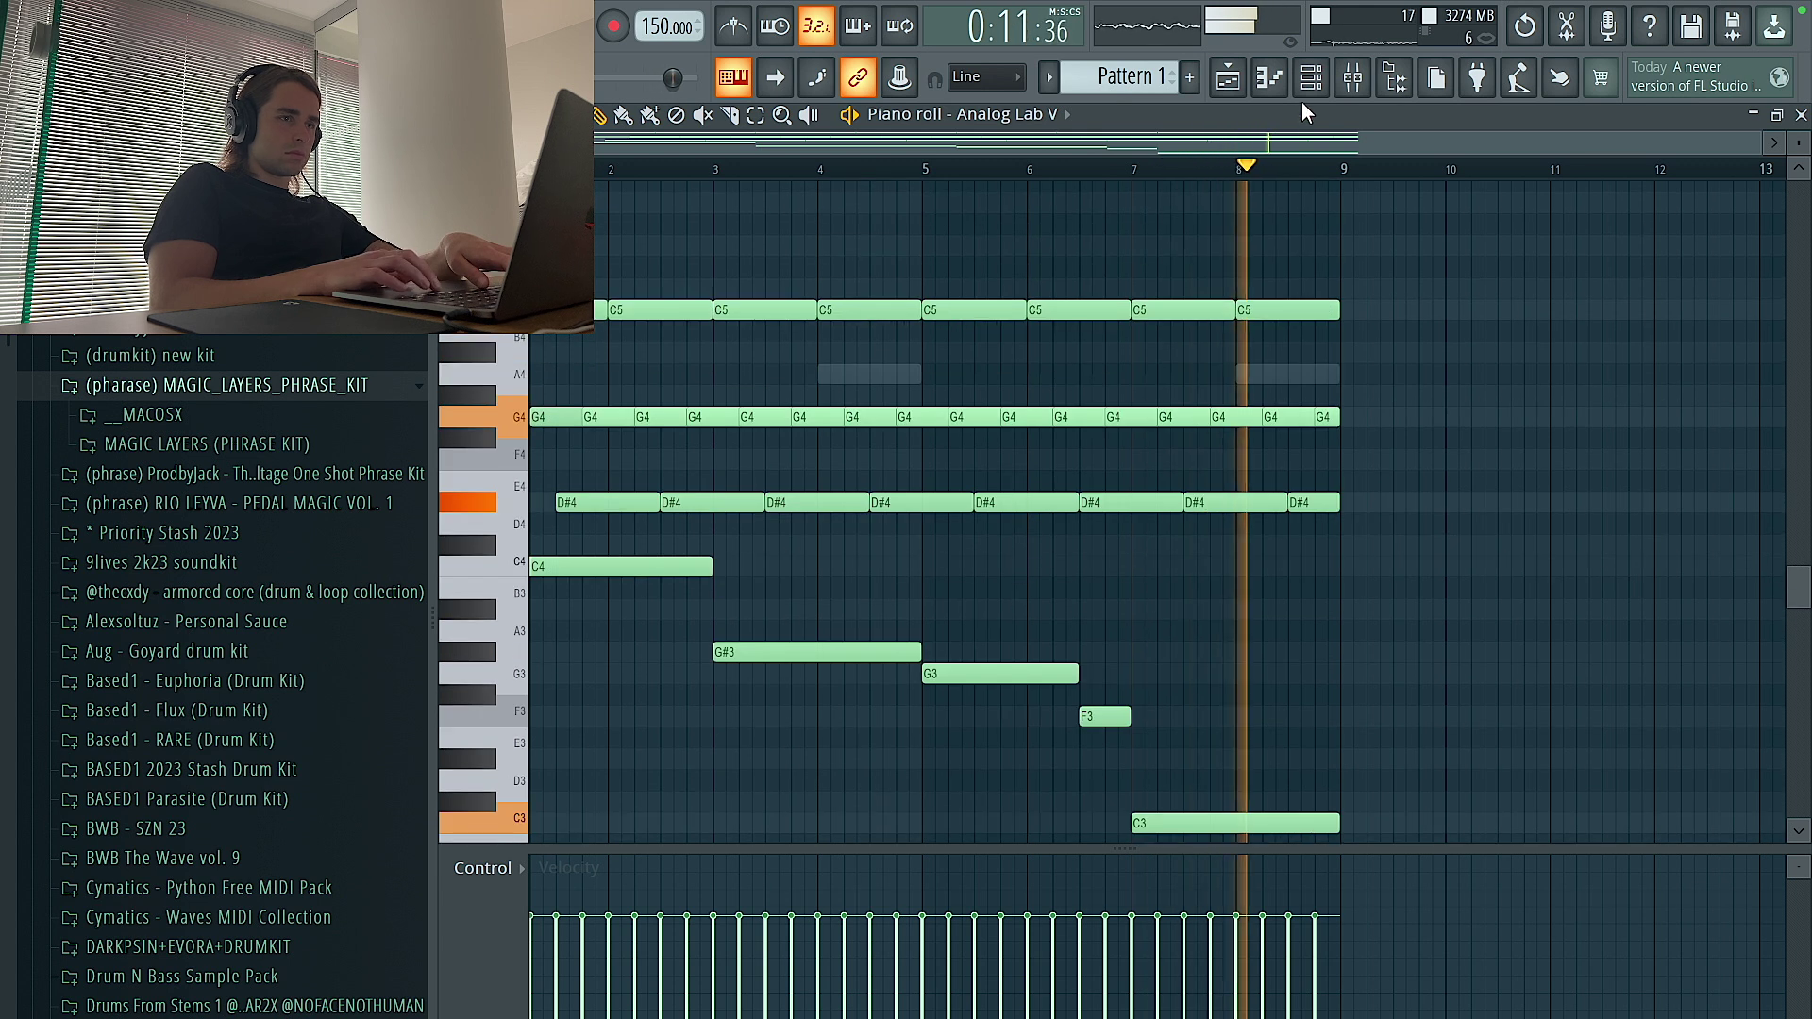
pyautogui.press('space')
pyautogui.scroll(4, 793, 307)
pyautogui.moveTo(793, 307); pyautogui.dragTo(517, 302)
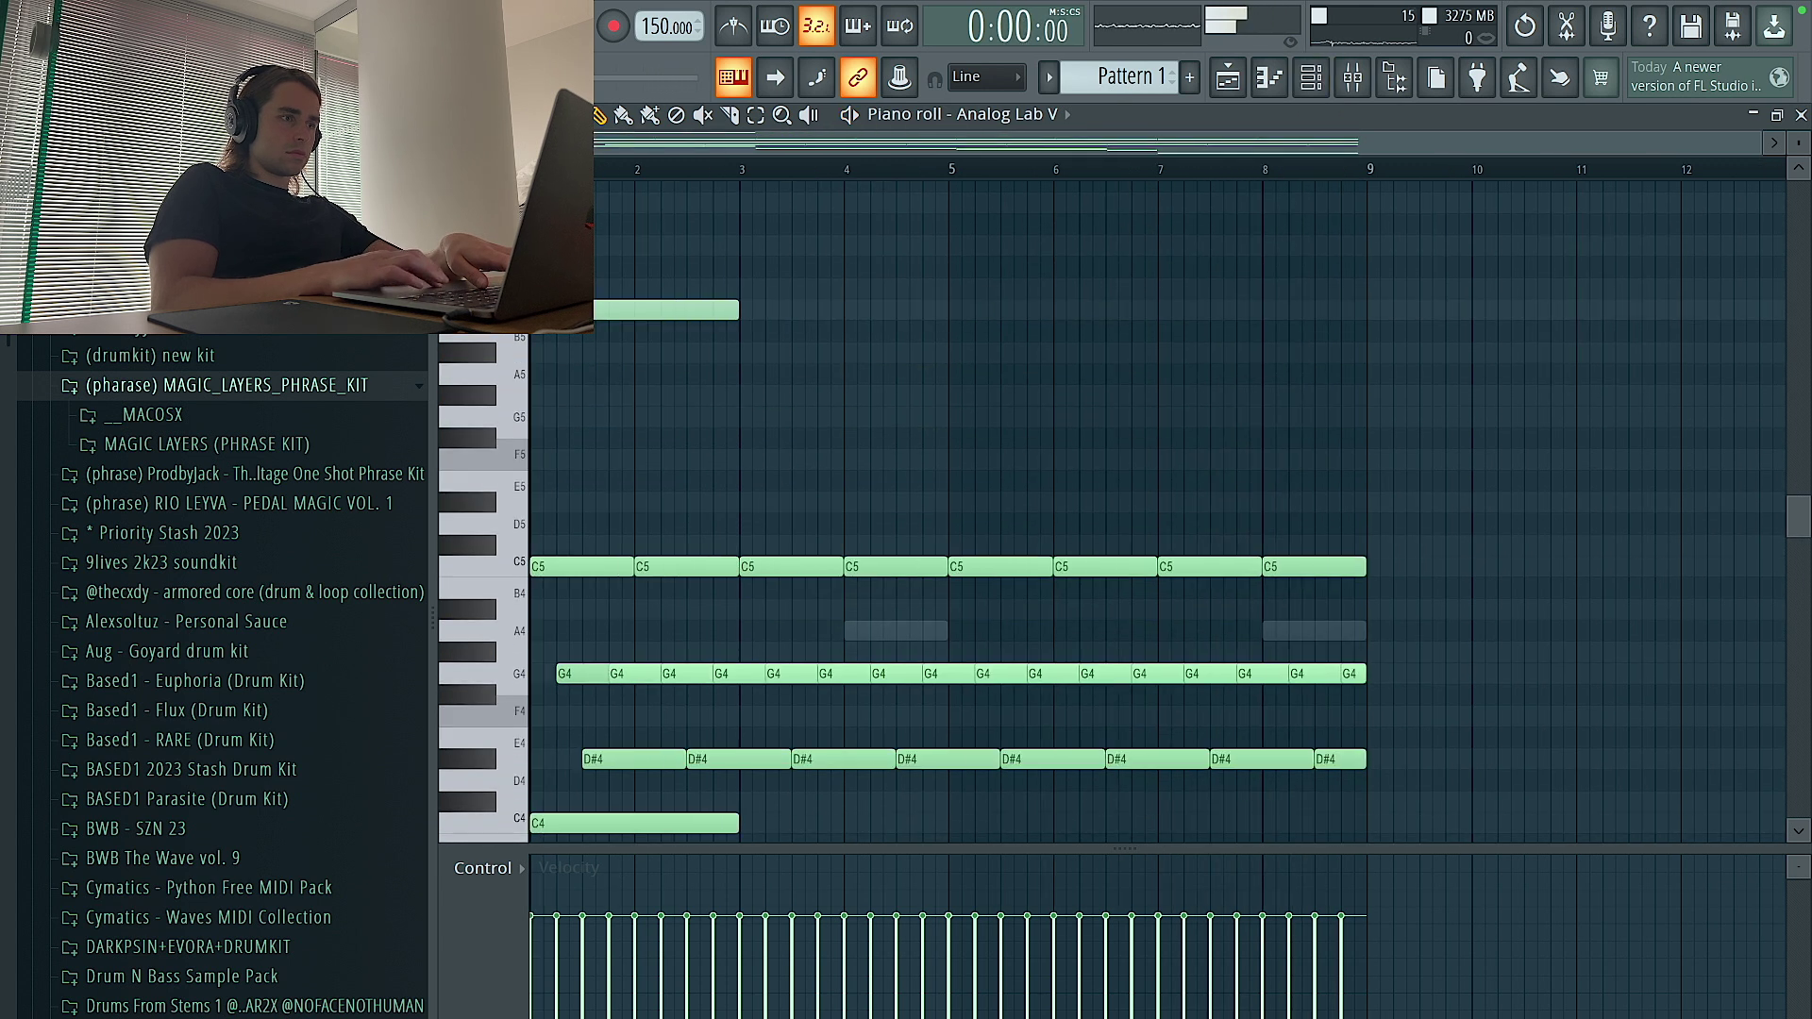
pyautogui.click(694, 245)
pyautogui.click(704, 288)
# Add a two-bar C6 at bar 3 and trim the overlapping high melody notes to end where the next one starts
pyautogui.press('space')
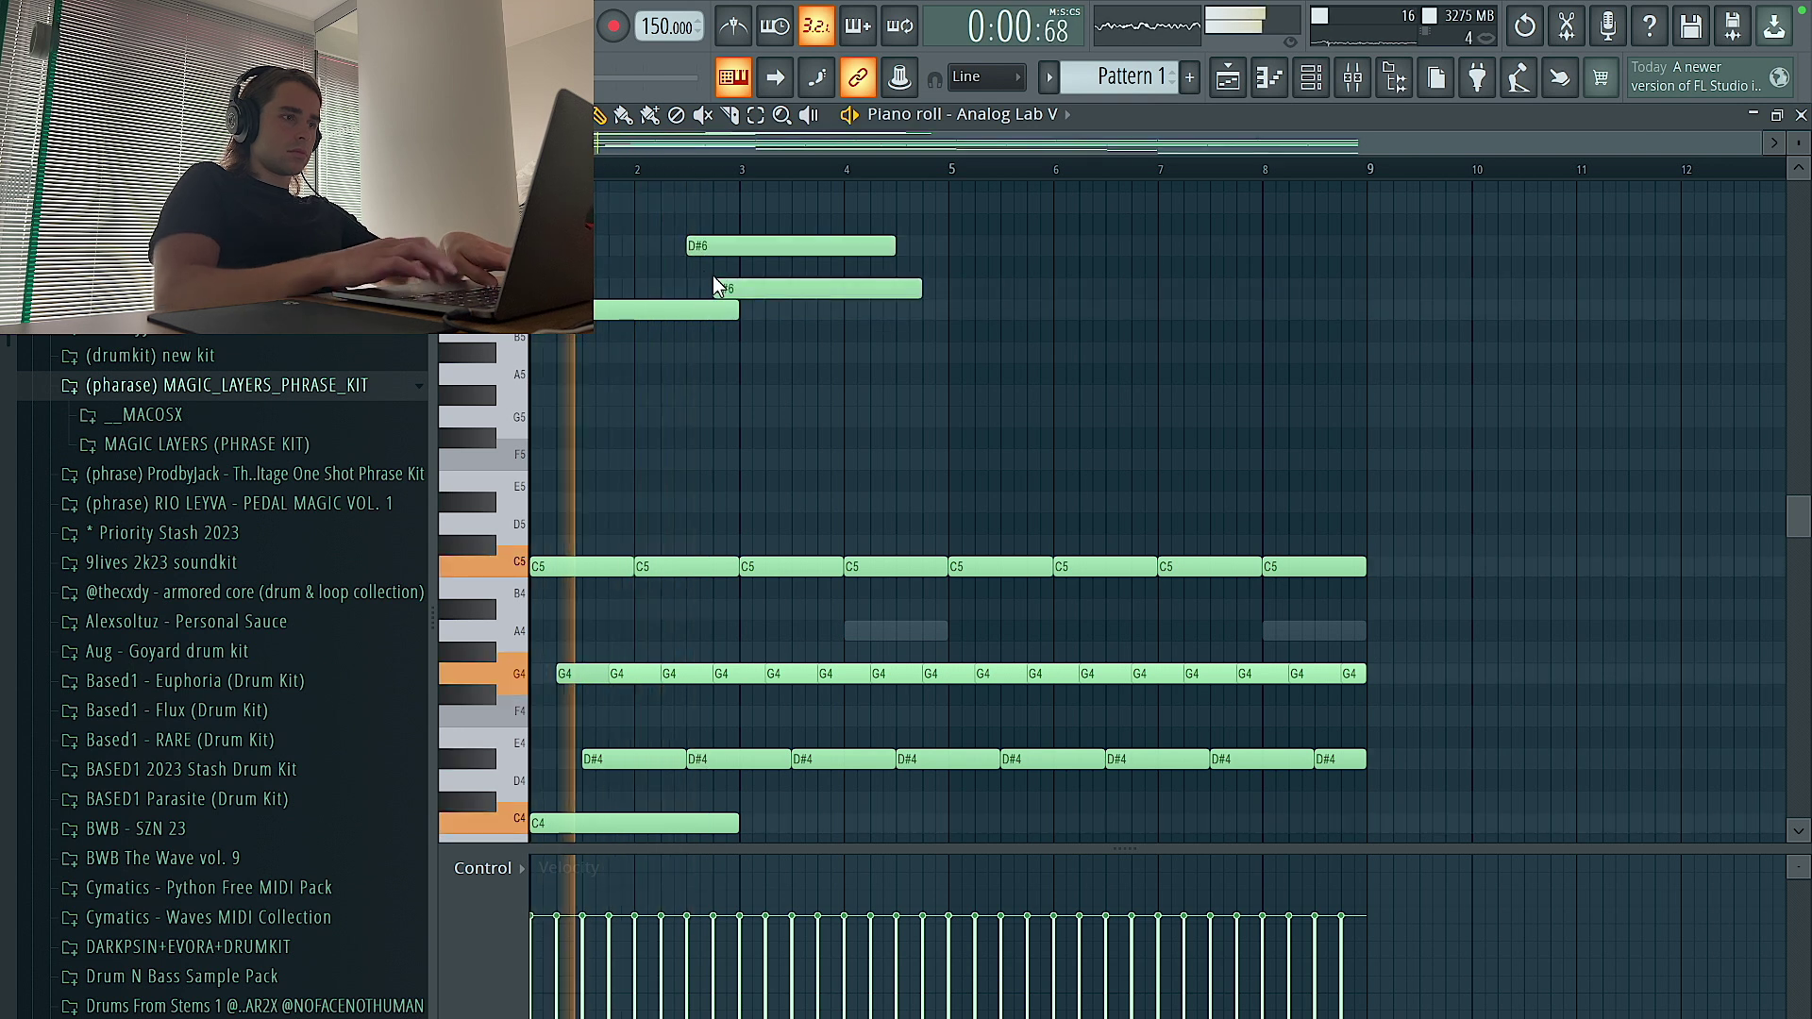
pyautogui.moveTo(934, 231); pyautogui.dragTo(695, 314)
pyautogui.hotkey('ctrl', 'l')
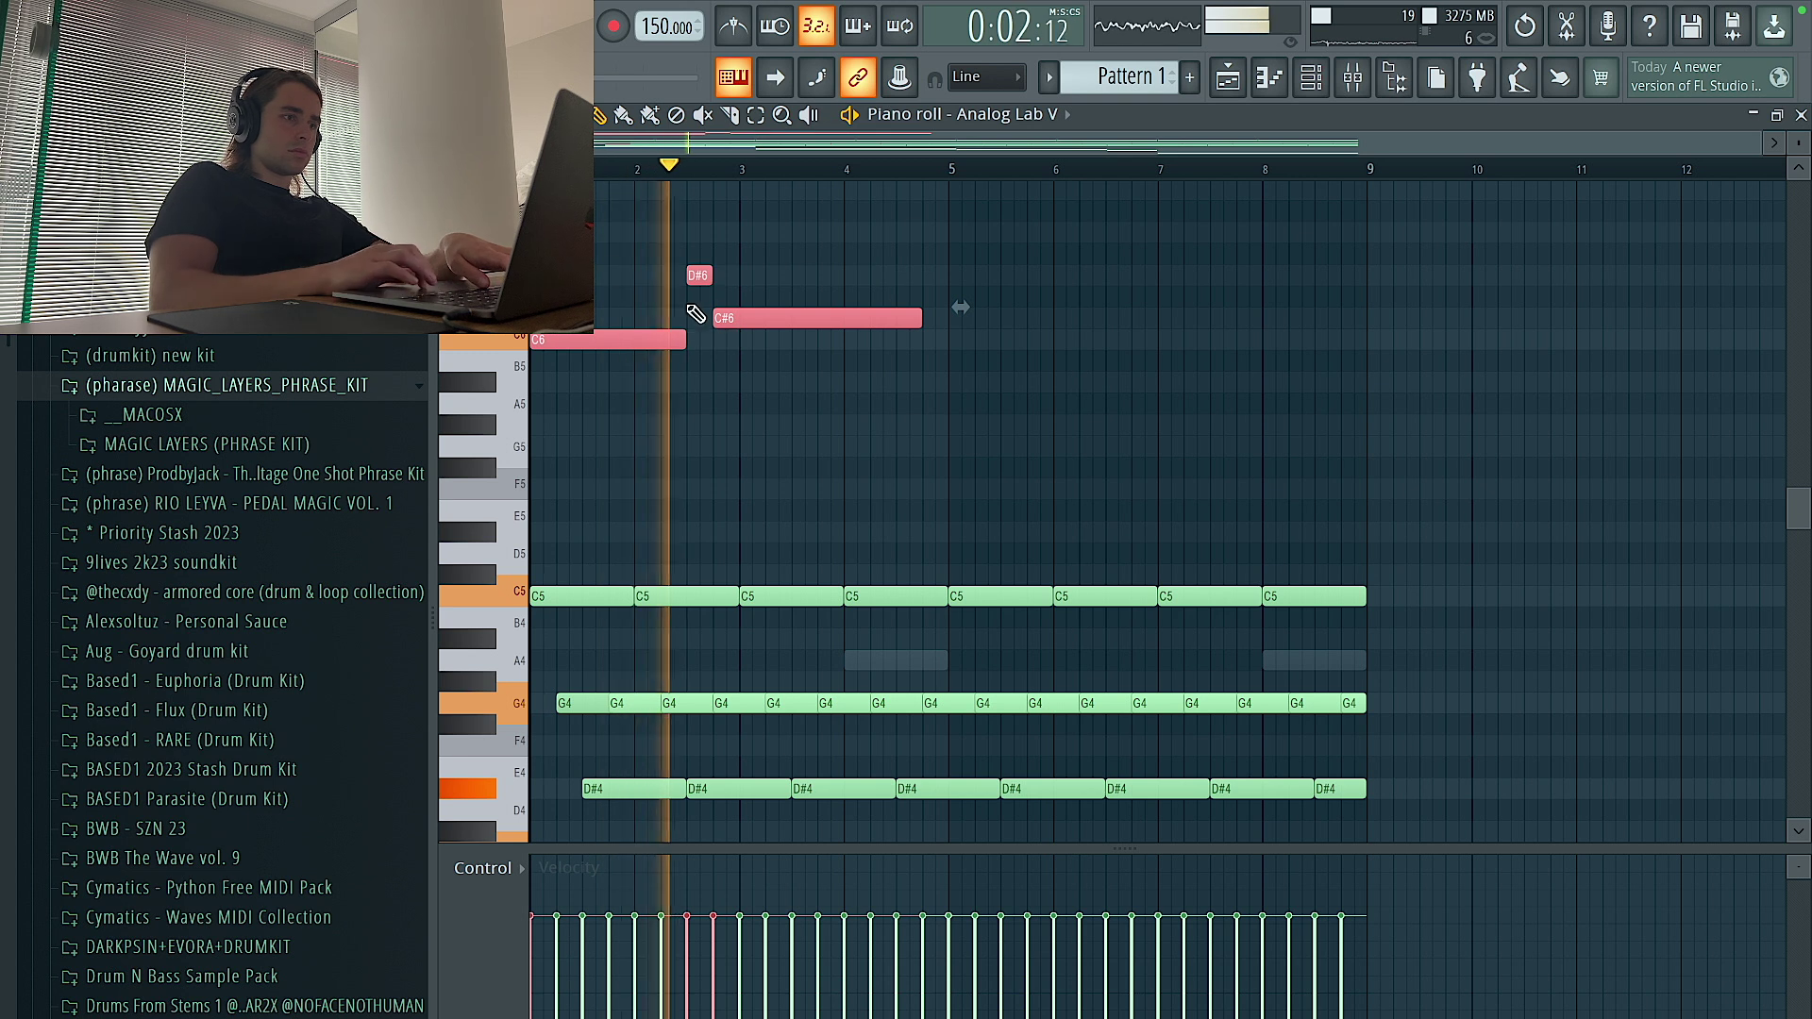
pyautogui.click(745, 383)
pyautogui.press('space')
pyautogui.press('space')
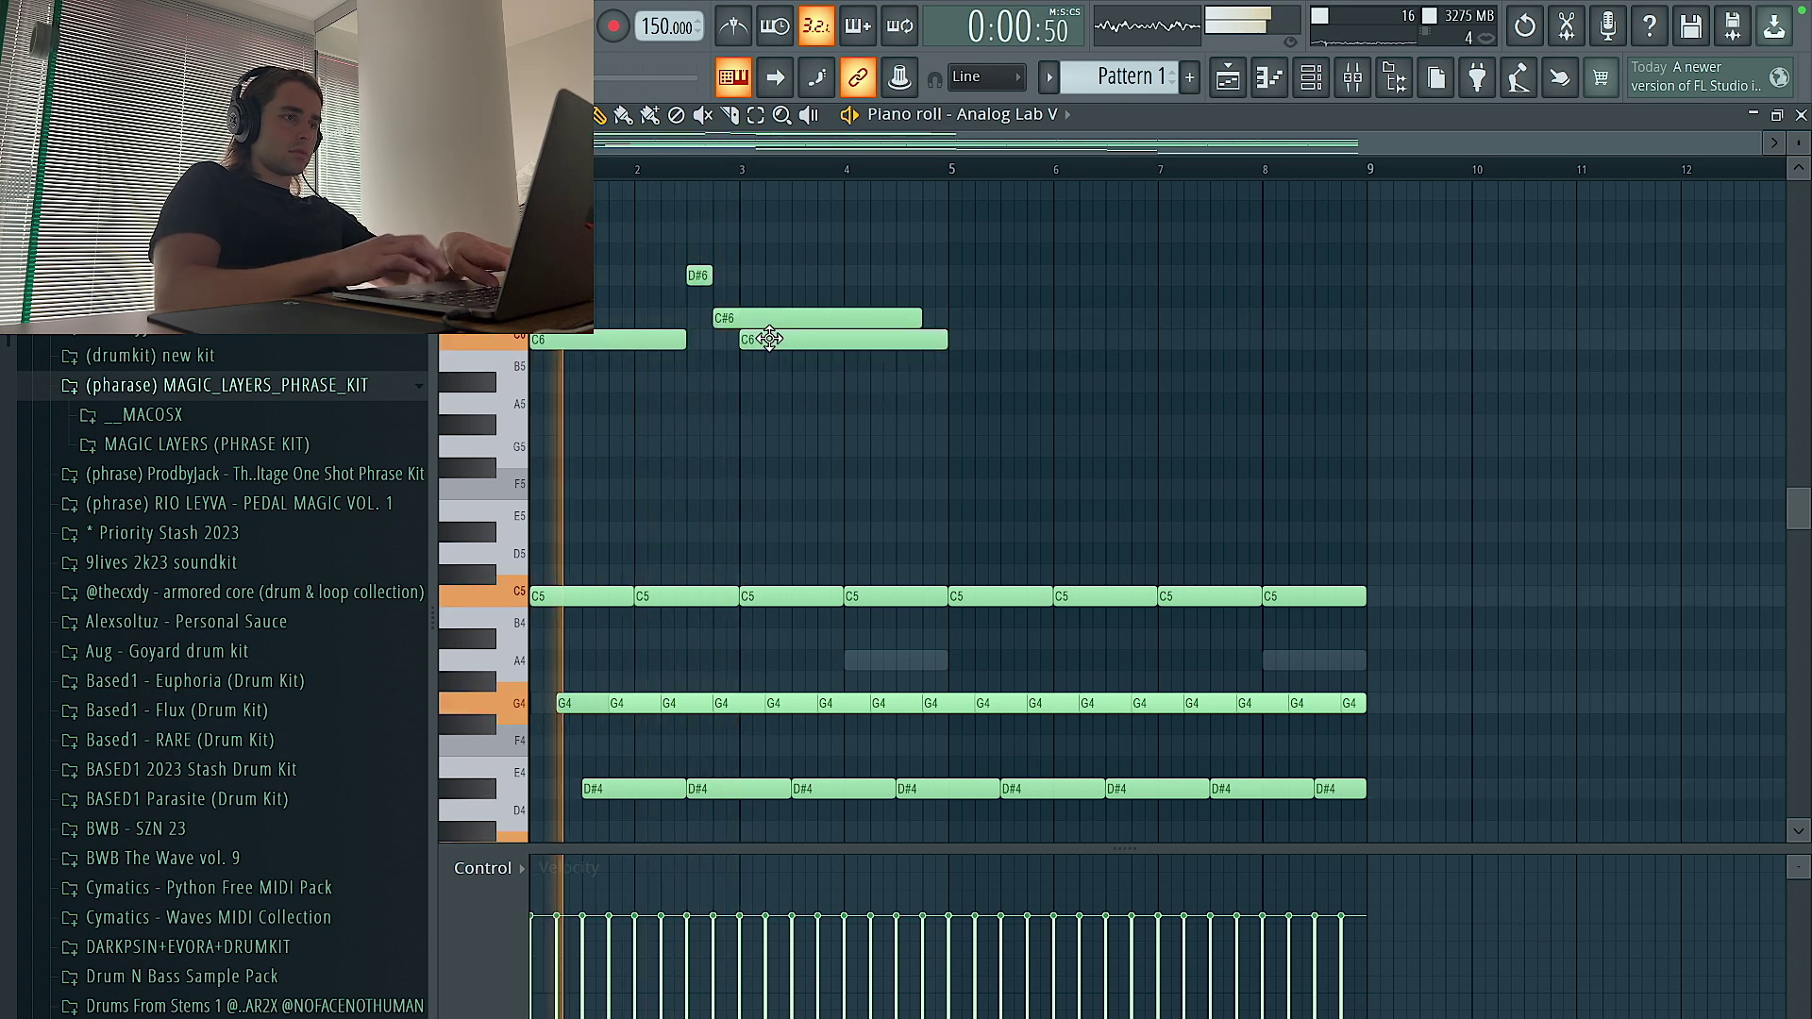
pyautogui.moveTo(982, 376); pyautogui.dragTo(658, 189)
pyautogui.hotkey('ctrl', 'l')
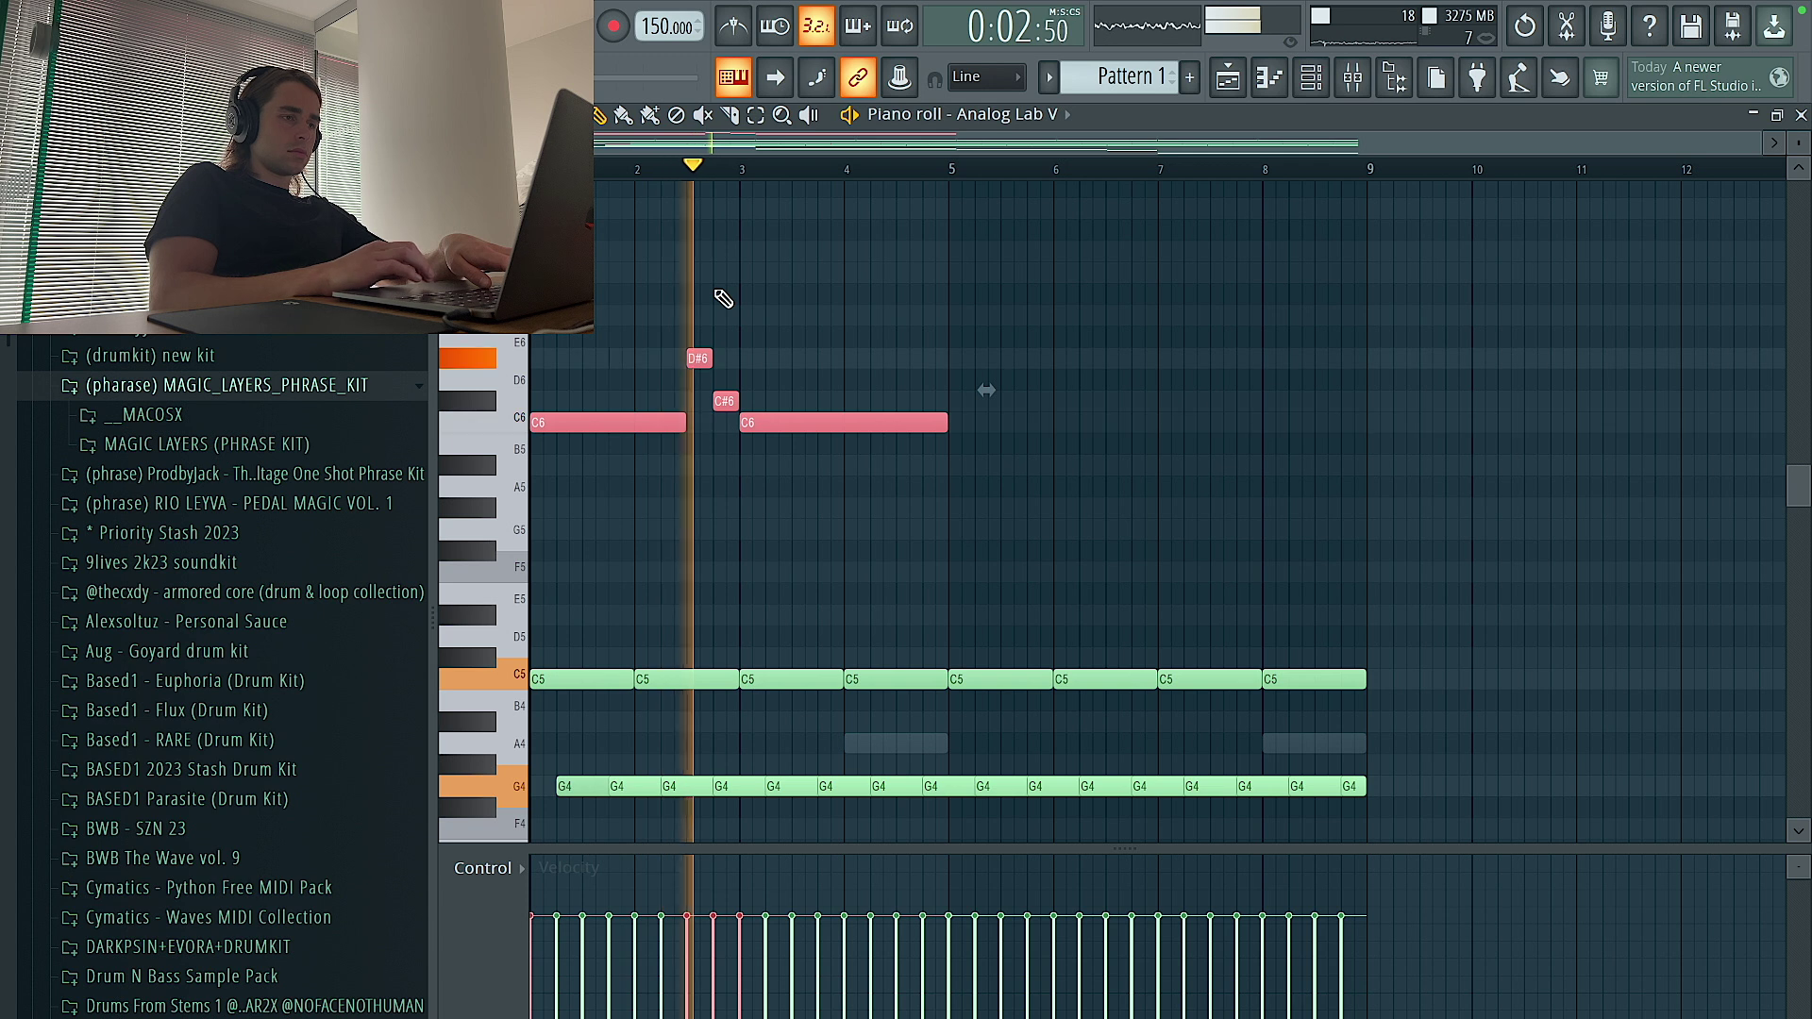
pyautogui.hotkey('ctrl', 'd')
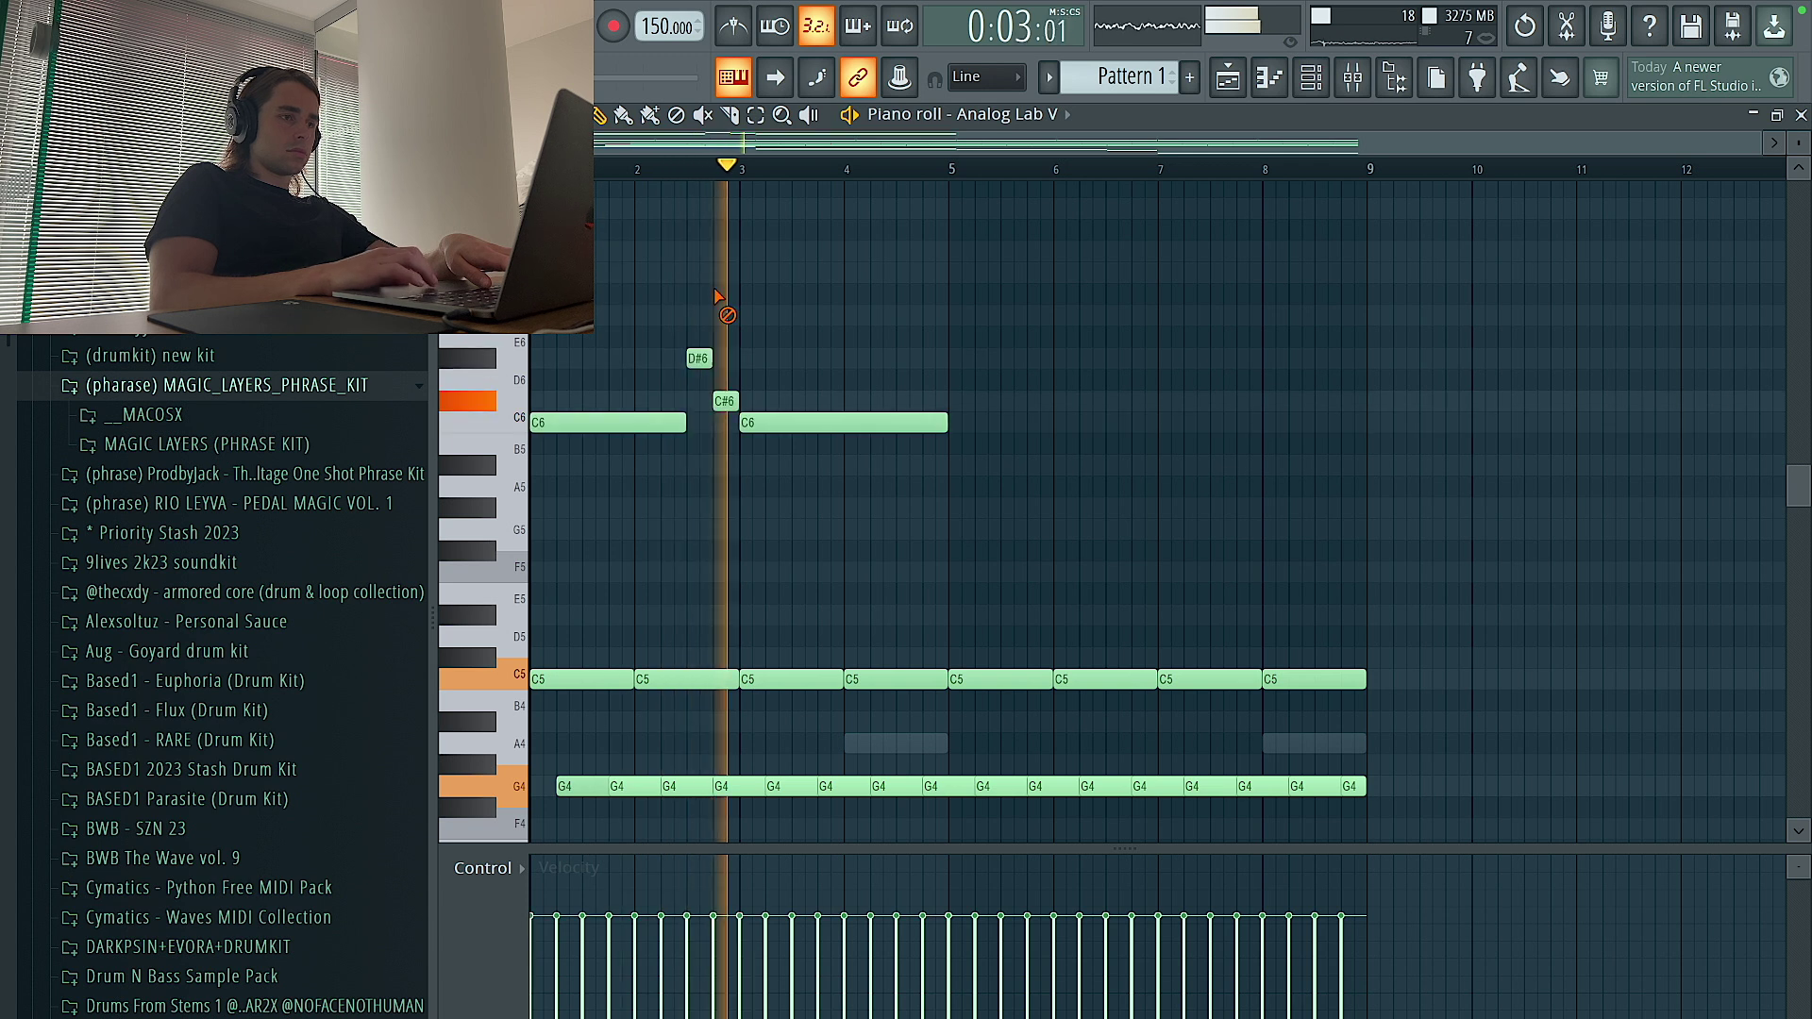
# Add two-bar A#5 notes at bars 4 and 5 of the high melody
pyautogui.click(855, 466)
pyautogui.click(952, 507)
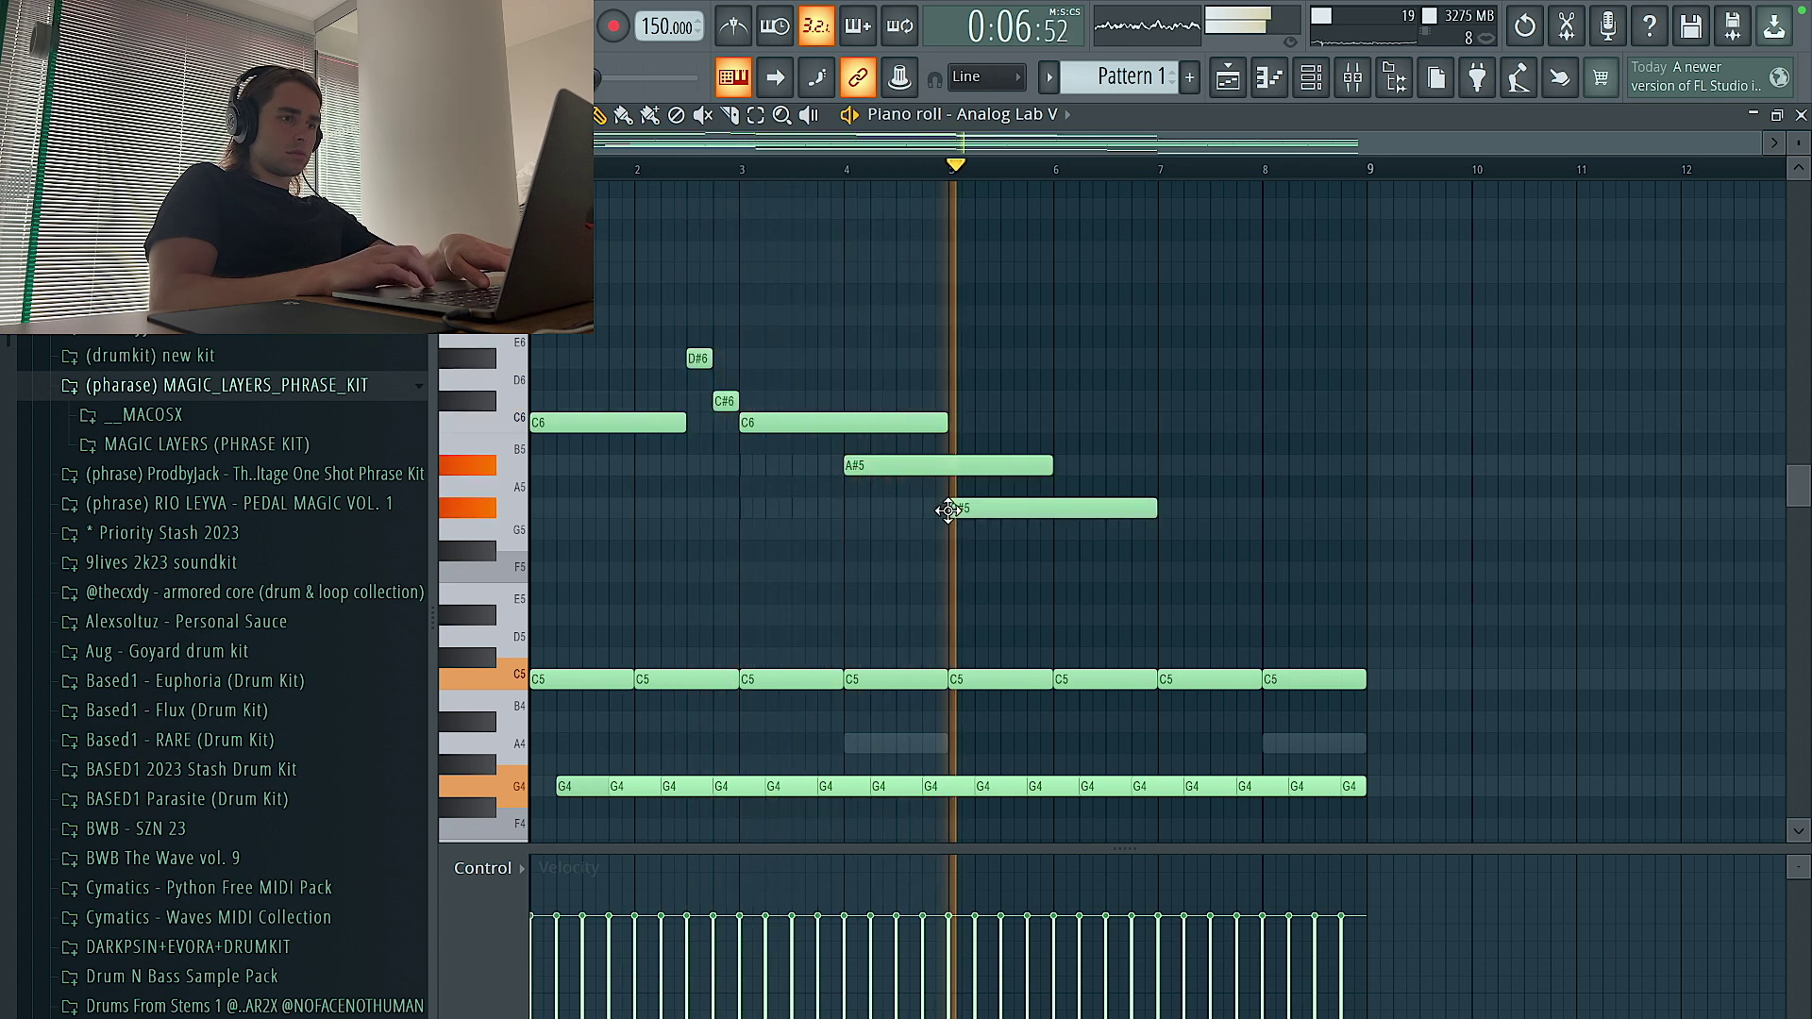
pyautogui.press('space')
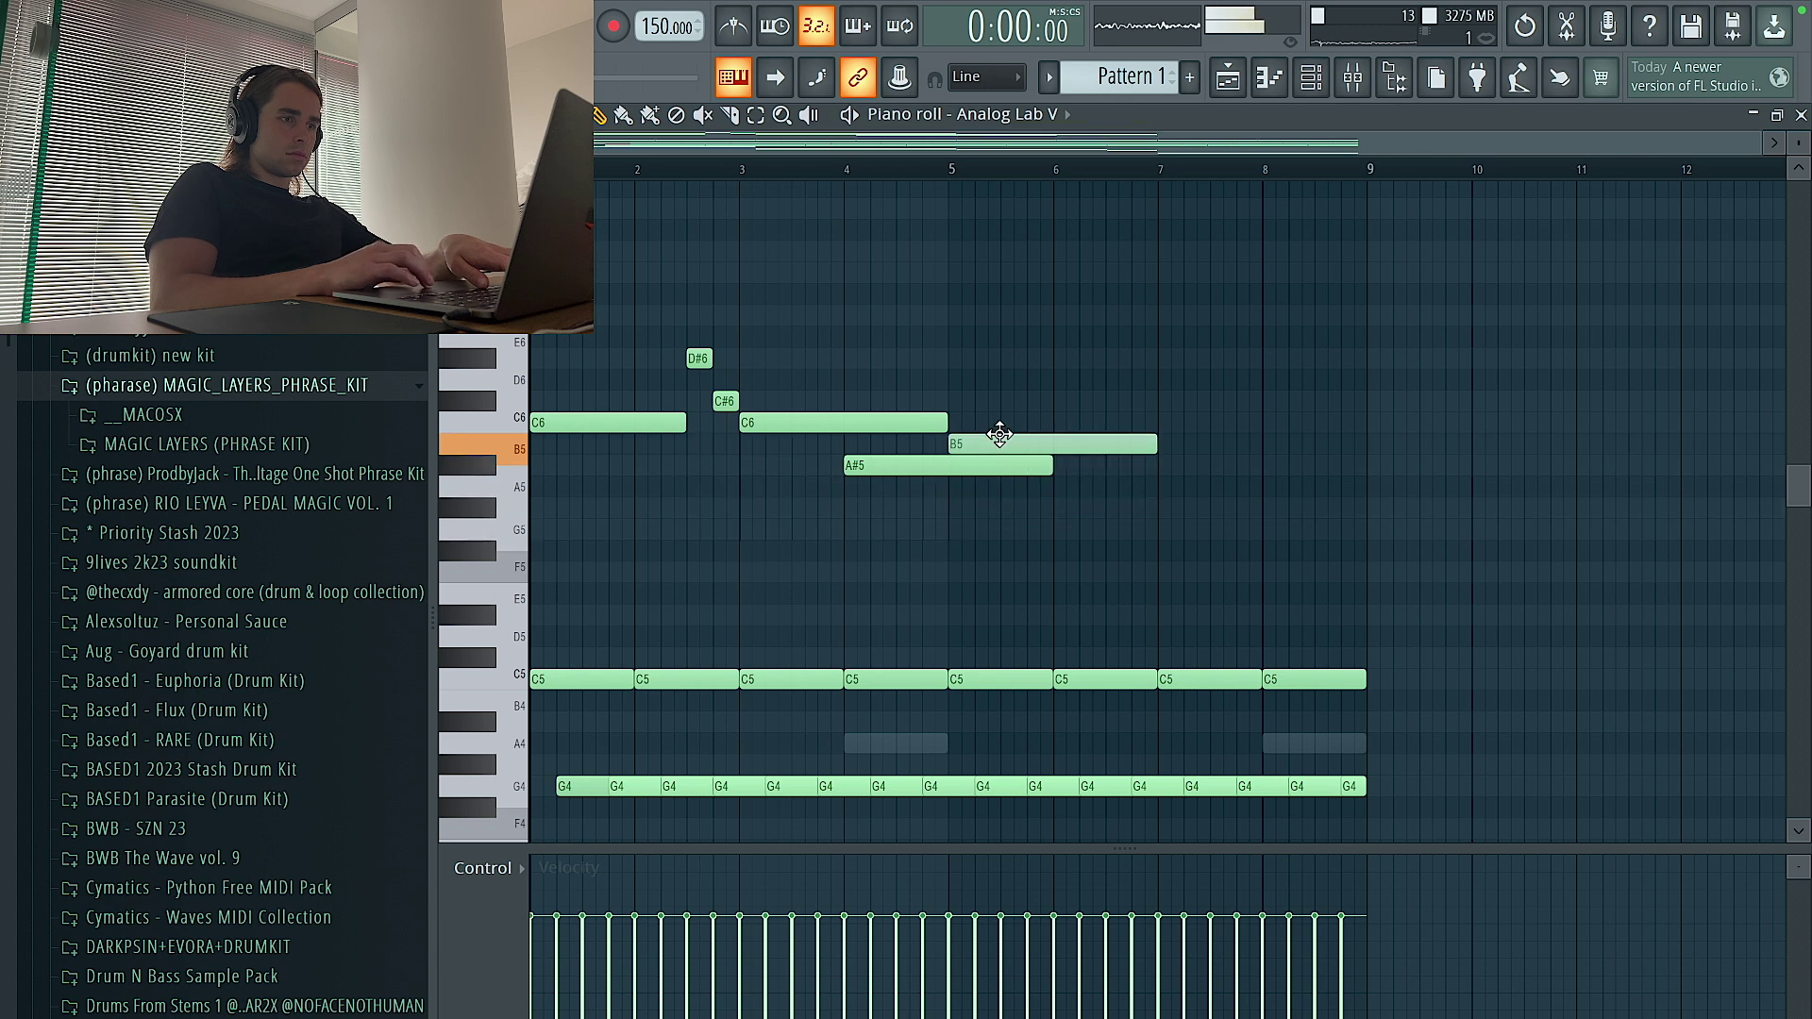
# Replace the C#6 at the end of bar 2 with F6 and trim the overlapping high melody notes
pyautogui.moveTo(717, 392); pyautogui.dragTo(715, 312)
pyautogui.press('space')
pyautogui.press('space')
pyautogui.rightClick(726, 401)
pyautogui.moveTo(966, 578); pyautogui.dragTo(667, 303)
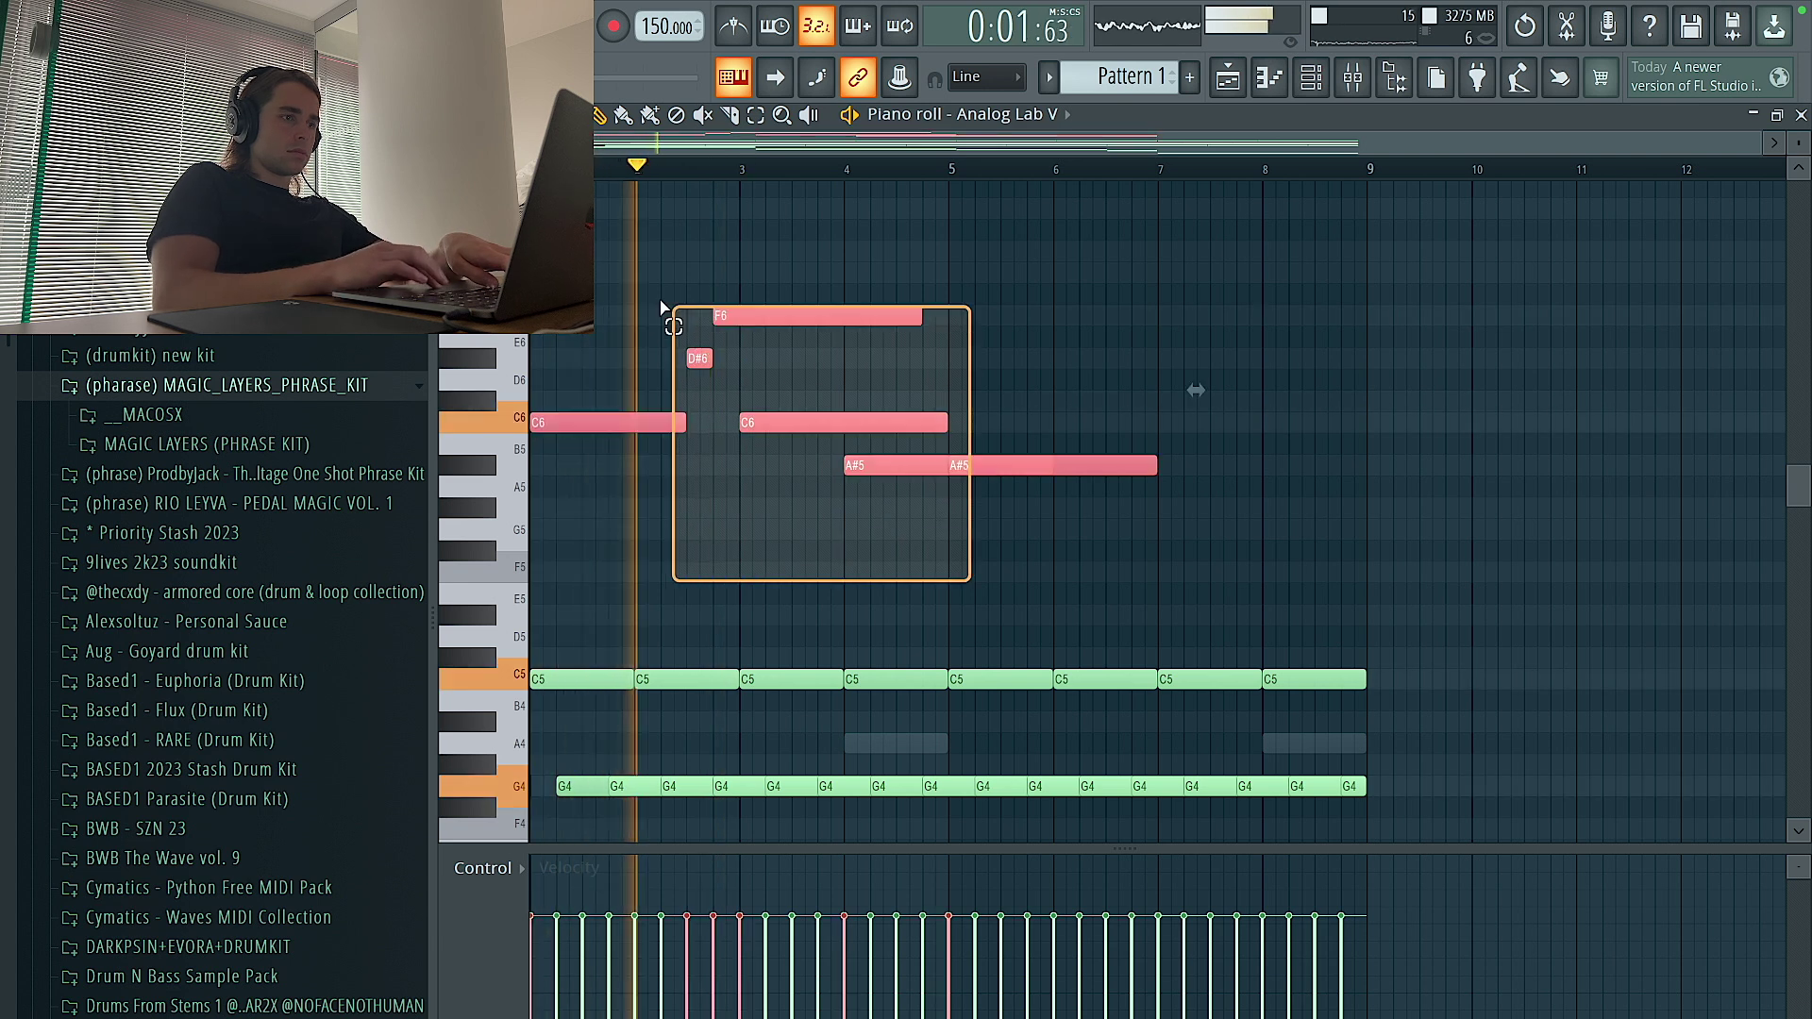
pyautogui.hotkey('ctrl', 'l')
pyautogui.click(846, 340)
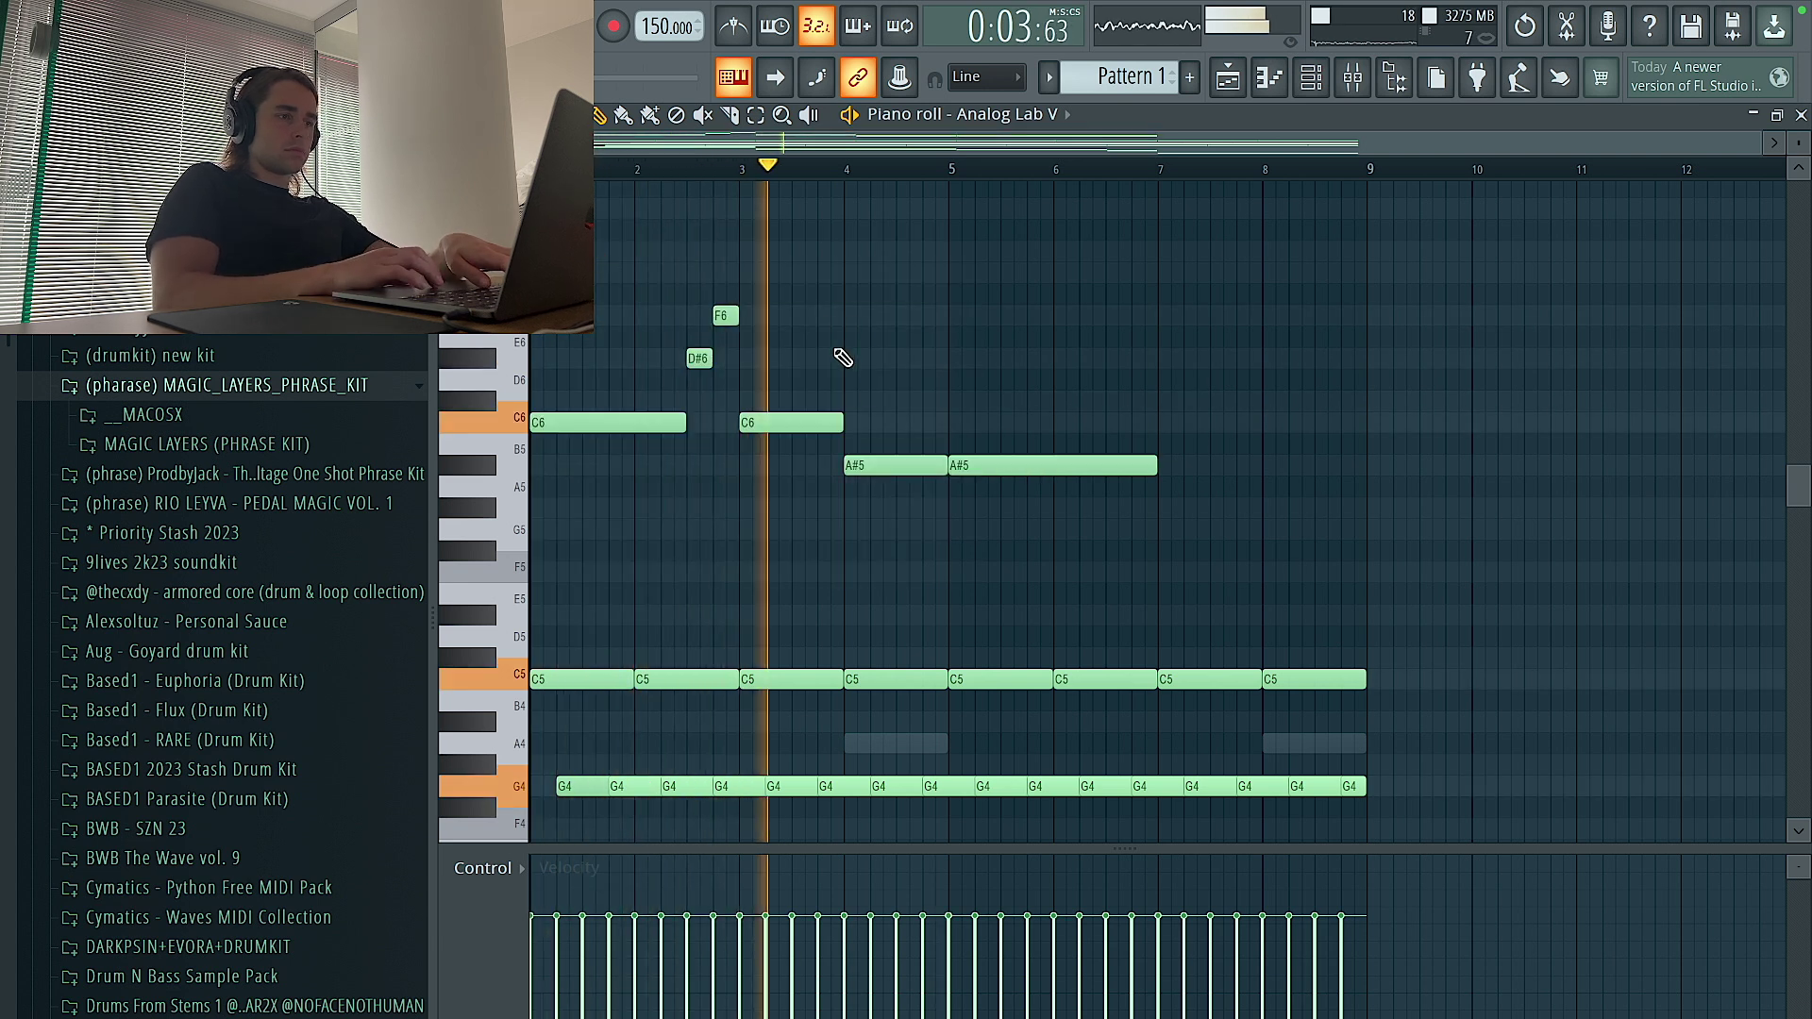
# Delete both A#5 notes and extend the C6 at bar 3 up to the start of bar 5
pyautogui.rightClick(861, 465)
pyautogui.press('space')
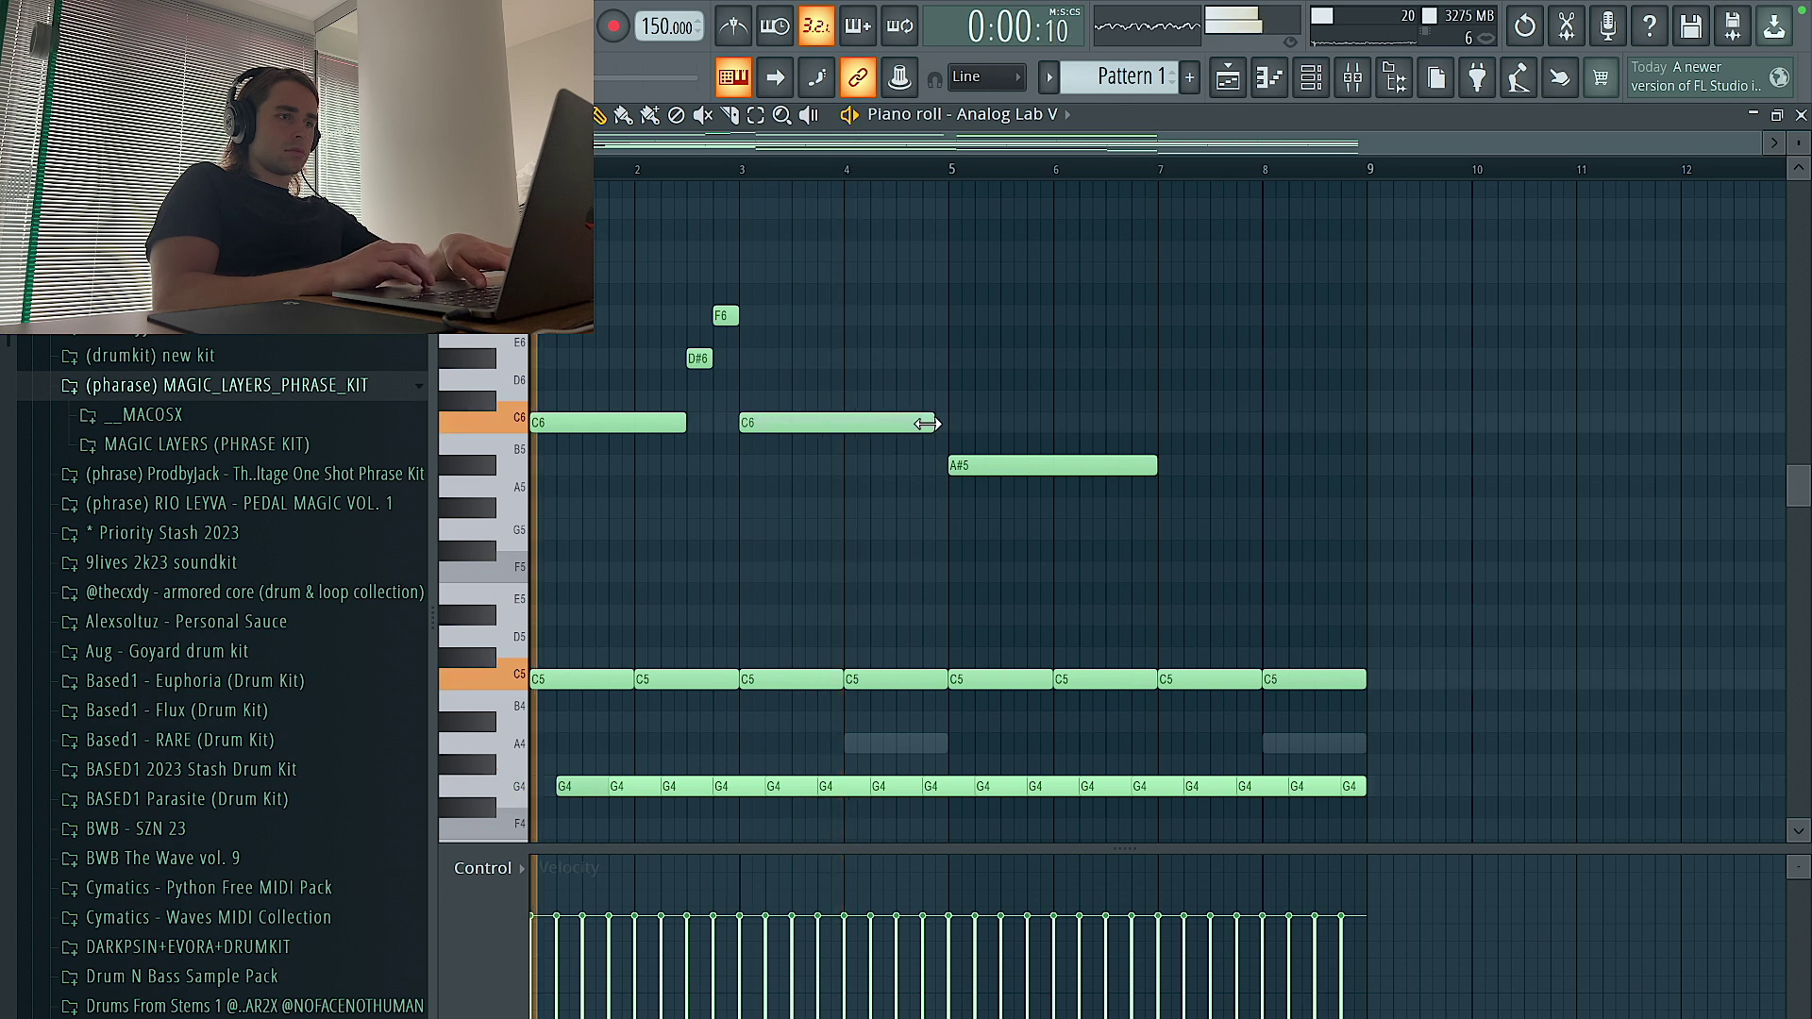
pyautogui.moveTo(925, 424); pyautogui.dragTo(945, 423)
pyautogui.keyDown('alt'); pyautogui.rightClick(971, 463); pyautogui.keyUp('alt')
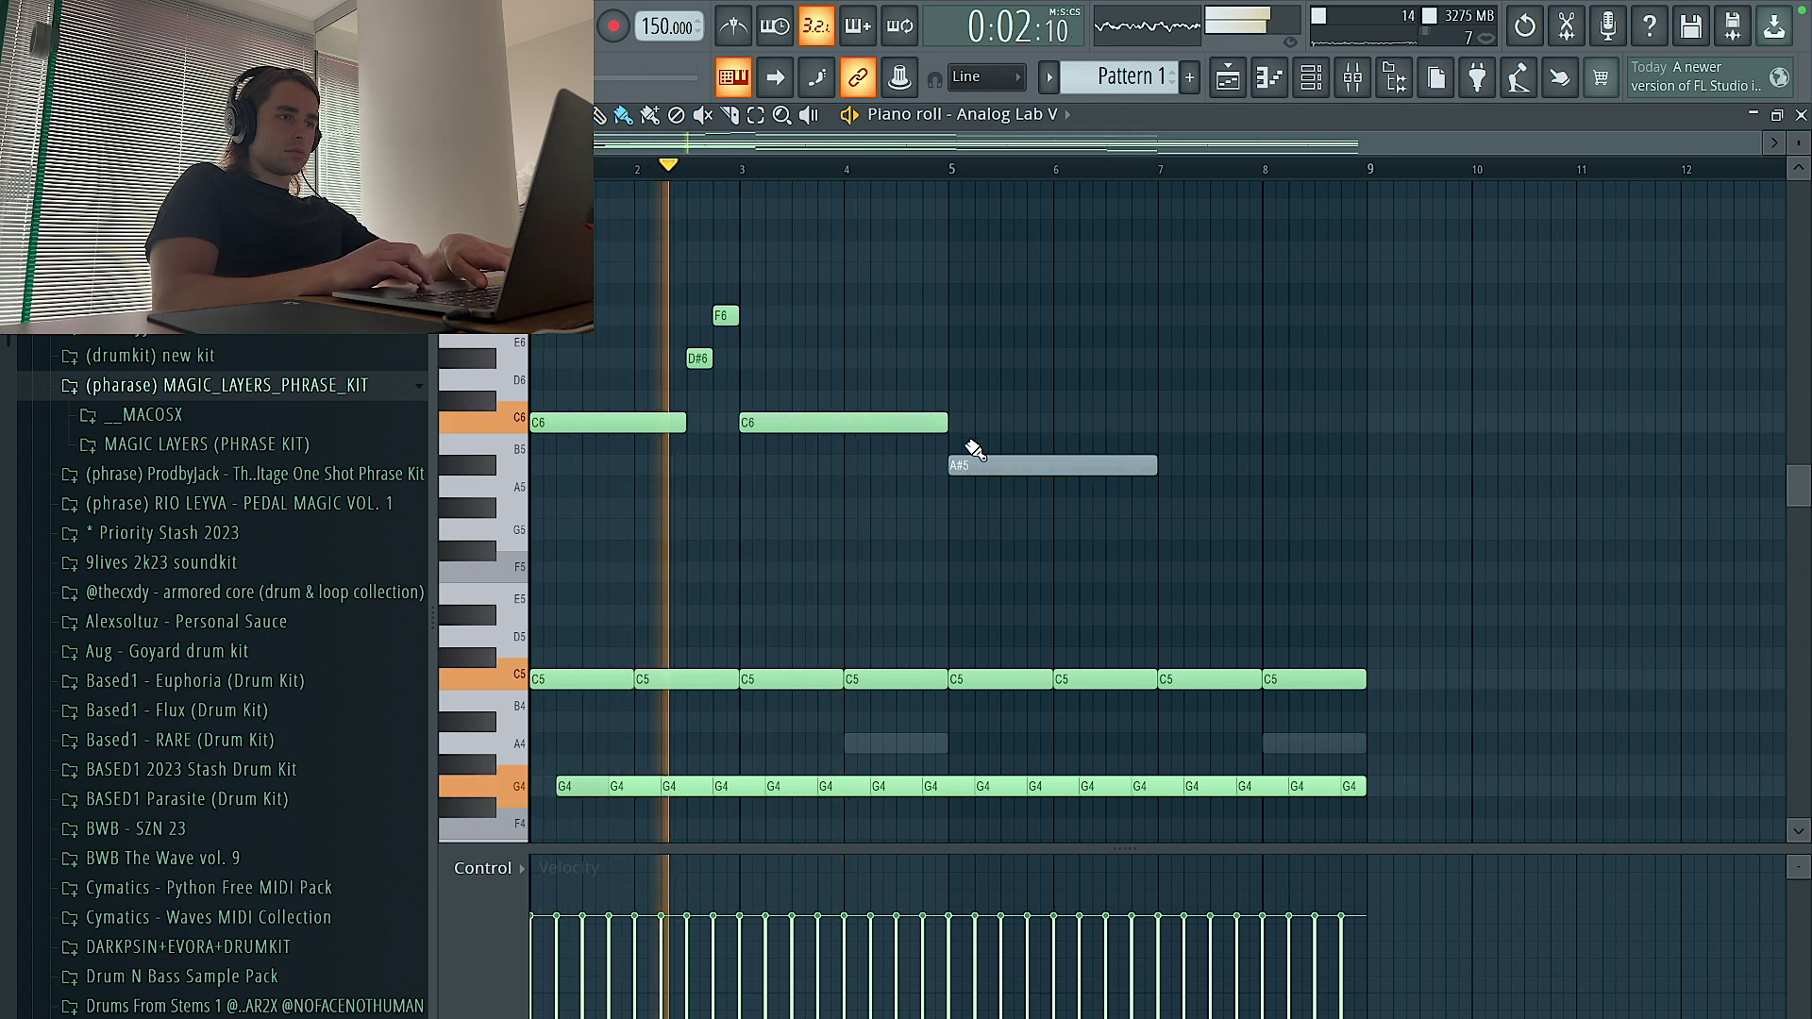
pyautogui.rightClick(972, 464)
# Duplicate the four-bar high melody into bars 5 to 8, with its first note lowered to G5 and the repeated F6 deleted
pyautogui.moveTo(954, 452); pyautogui.dragTo(554, 348)
pyautogui.hotkey('ctrl', 'b')
pyautogui.click(1057, 465)
pyautogui.moveTo(1008, 415); pyautogui.dragTo(1000, 529)
pyautogui.rightClick(1064, 466)
pyautogui.press('space')
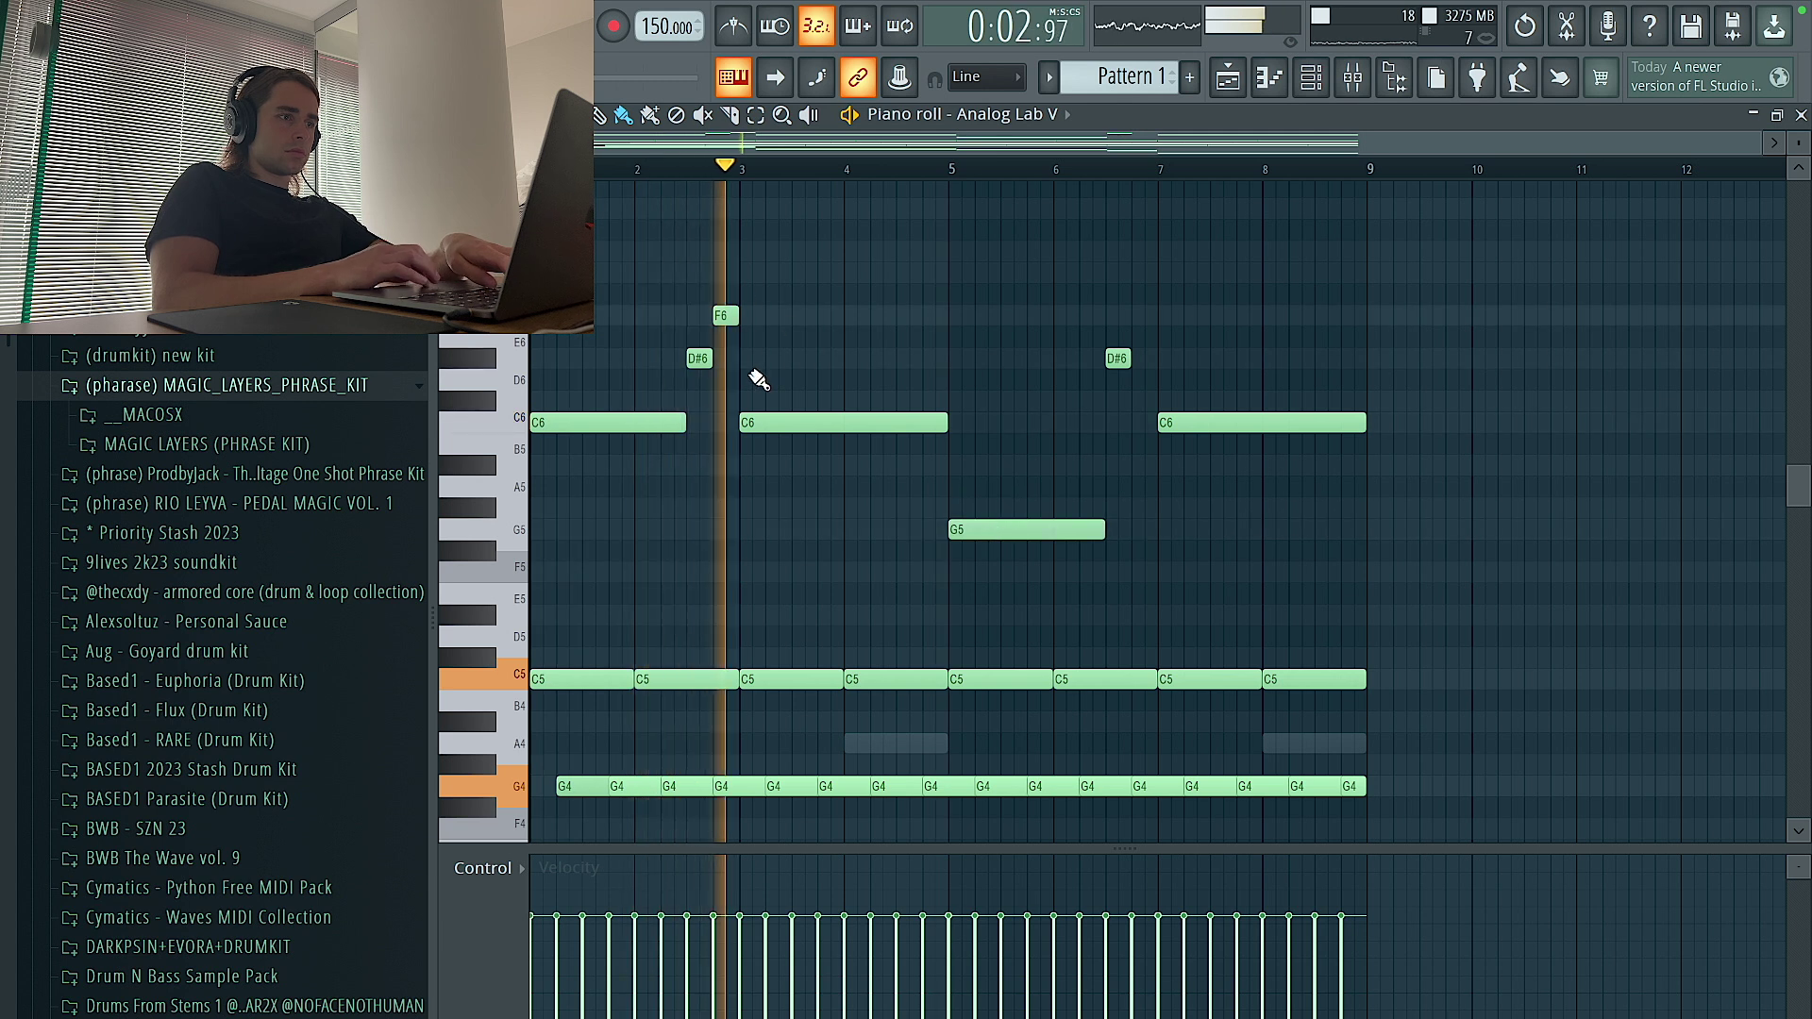
# Try a longer D#6 with a shorter F6 at the end of bar 2, and restore both to equal lengths
pyautogui.moveTo(740, 368); pyautogui.dragTo(726, 359)
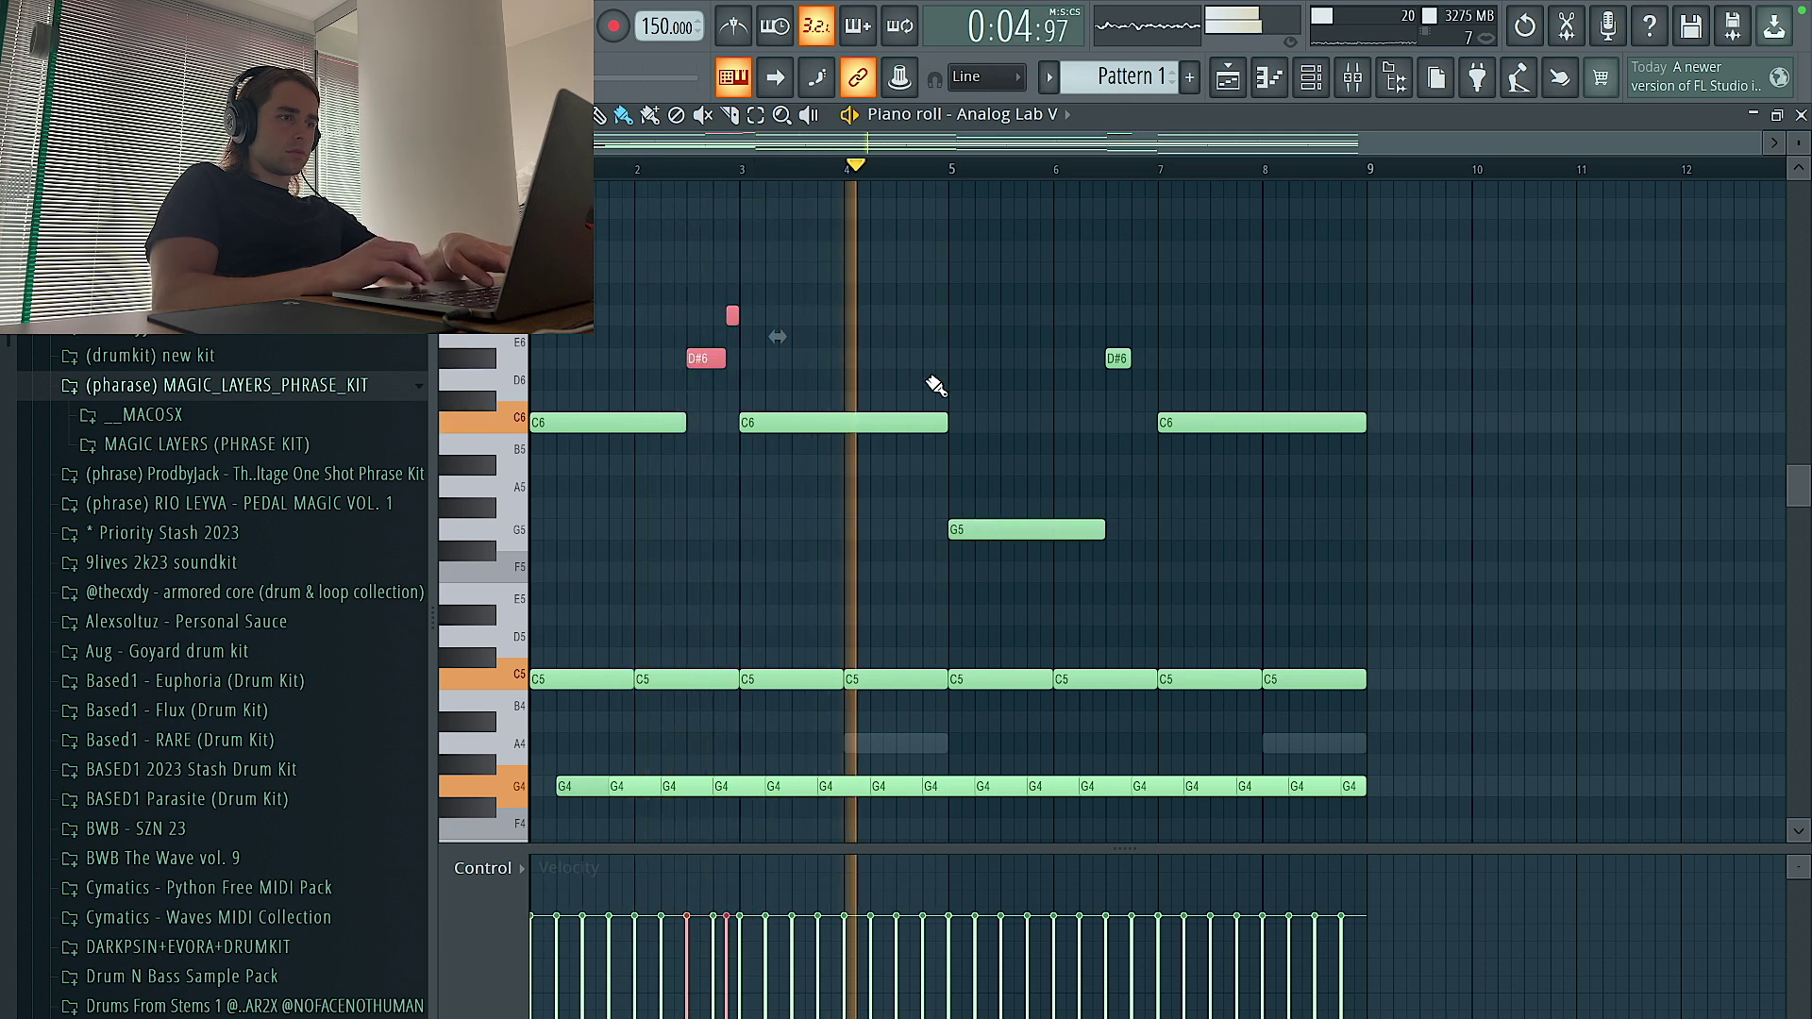
pyautogui.click(745, 377)
pyautogui.moveTo(712, 360); pyautogui.dragTo(700, 360)
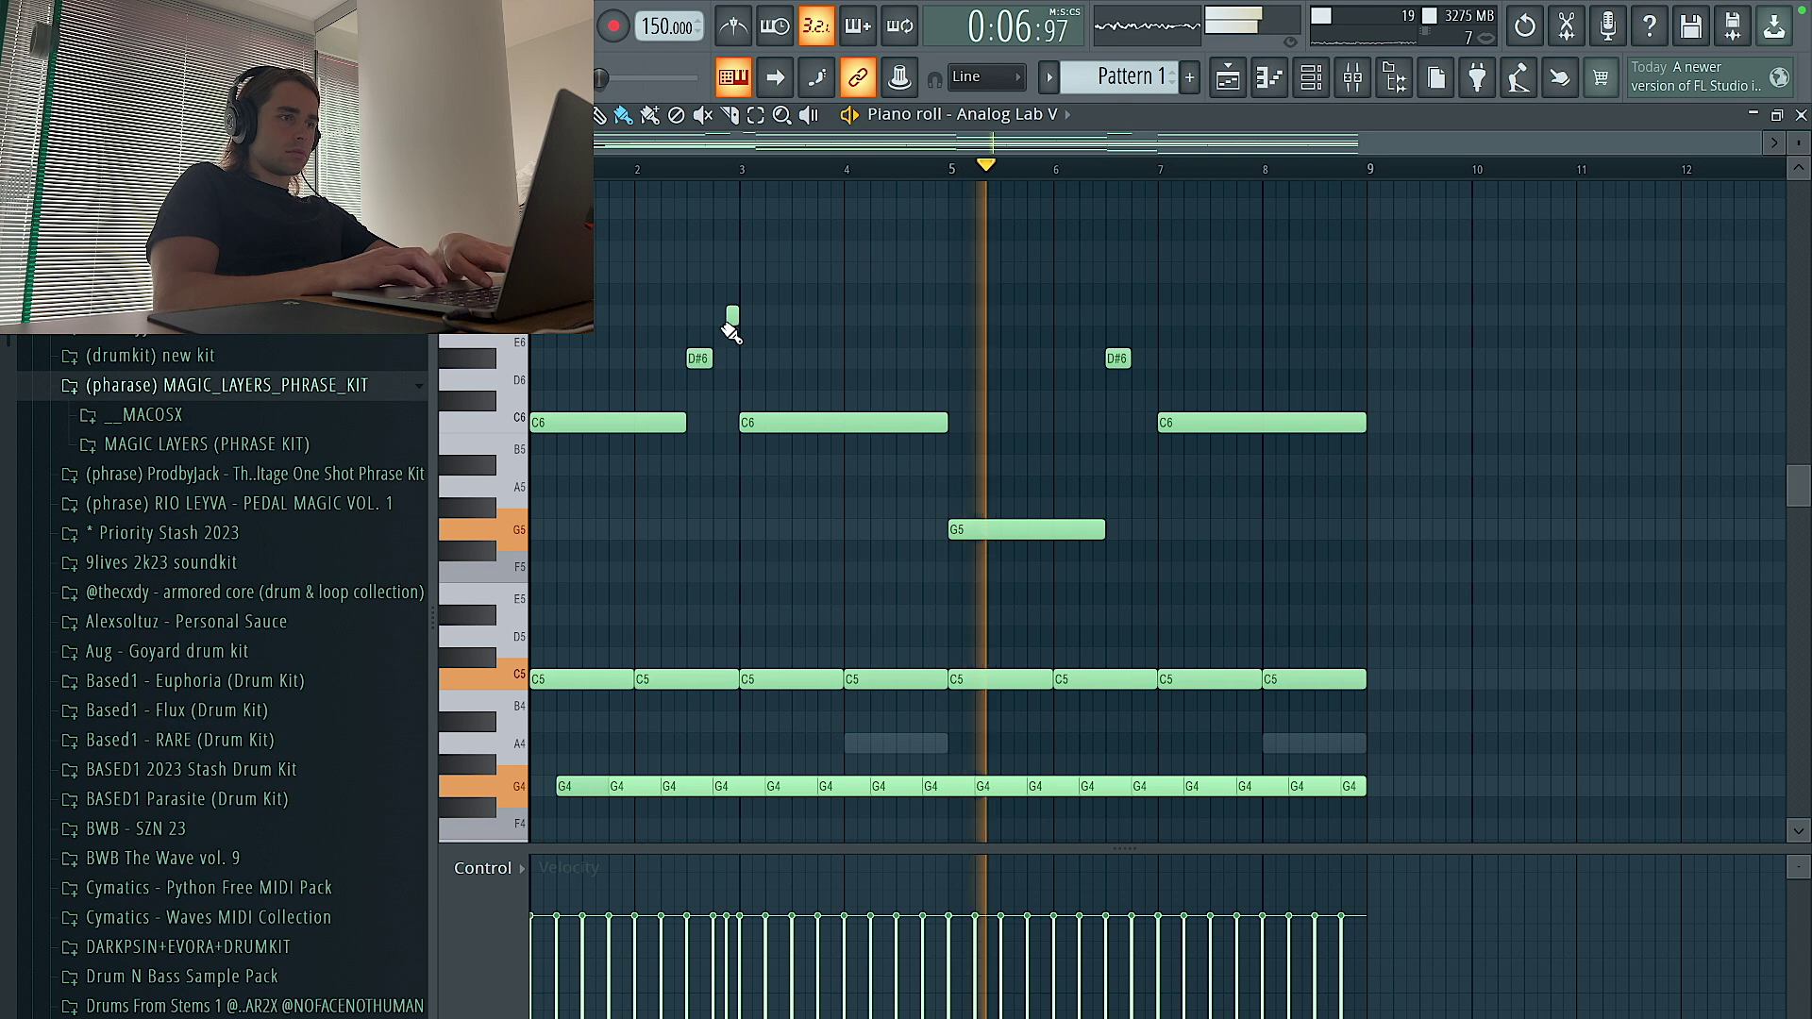
pyautogui.rightClick(728, 320)
pyautogui.press('space')
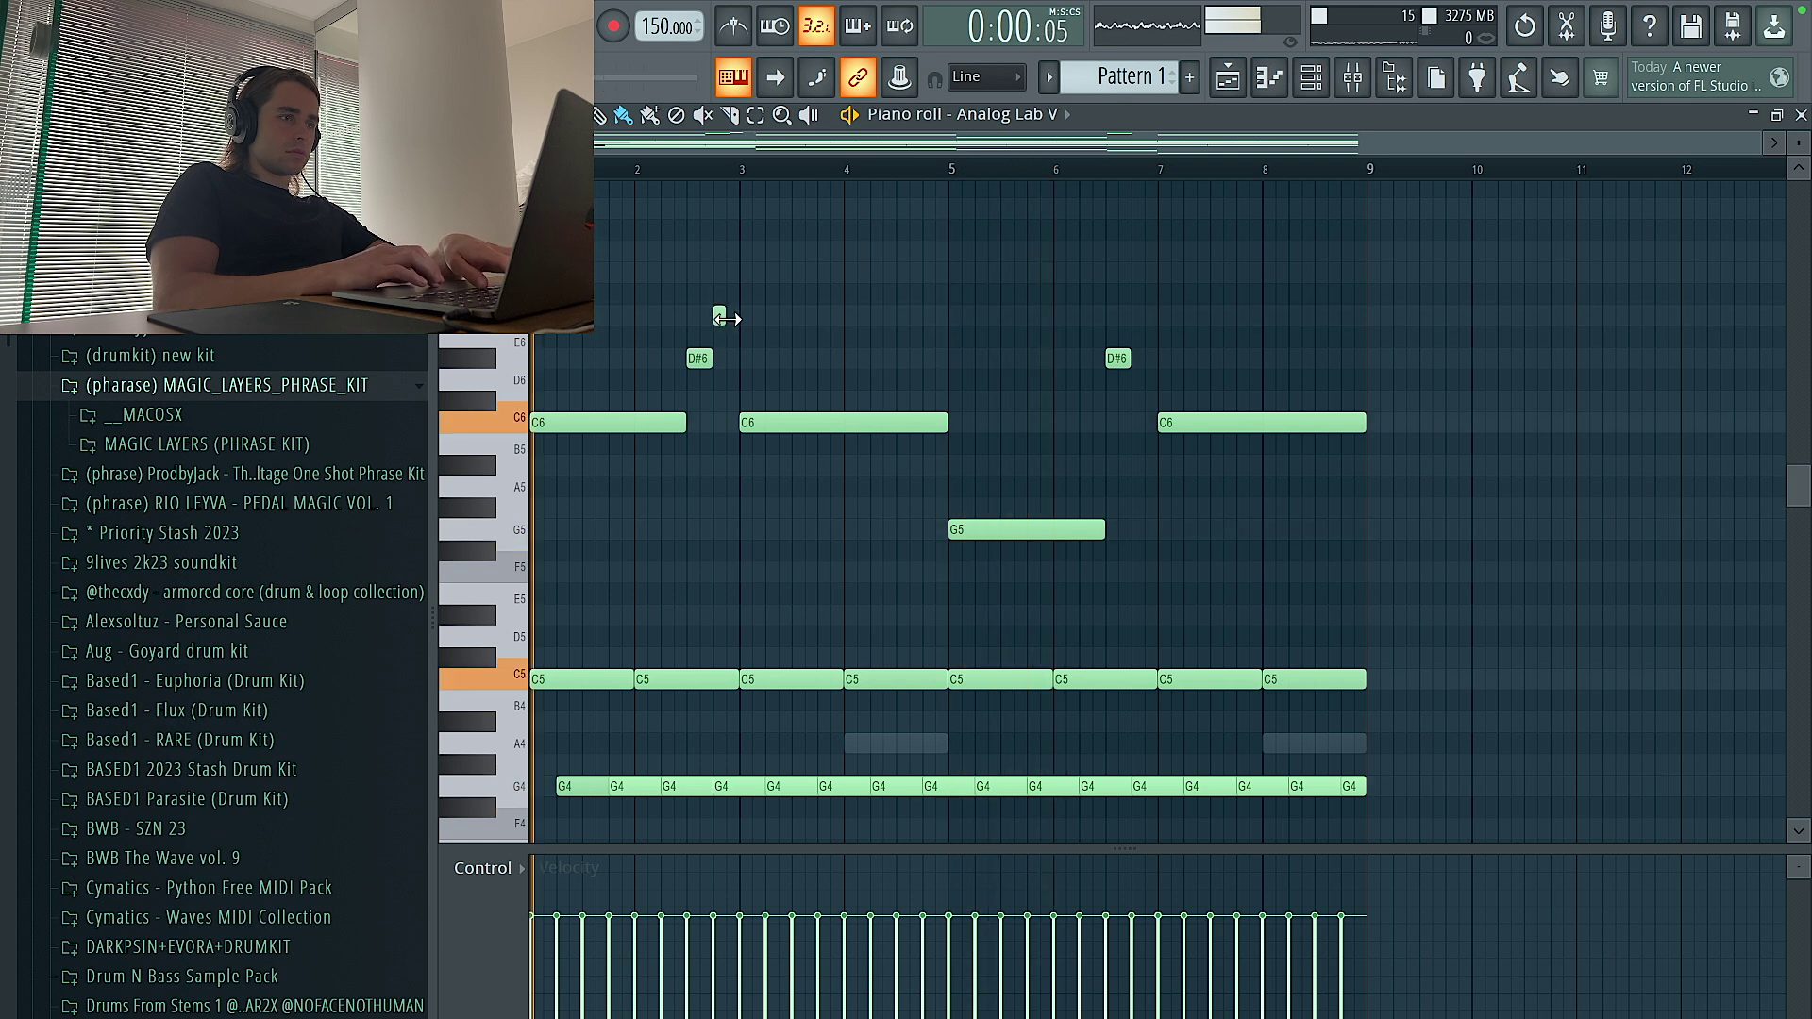
pyautogui.moveTo(727, 319); pyautogui.dragTo(739, 319)
# Raise the D#6 in the second half of bar 6 to F6 and add a short D#6 right after it
pyautogui.press('space')
pyautogui.moveTo(1106, 359); pyautogui.dragTo(1106, 315)
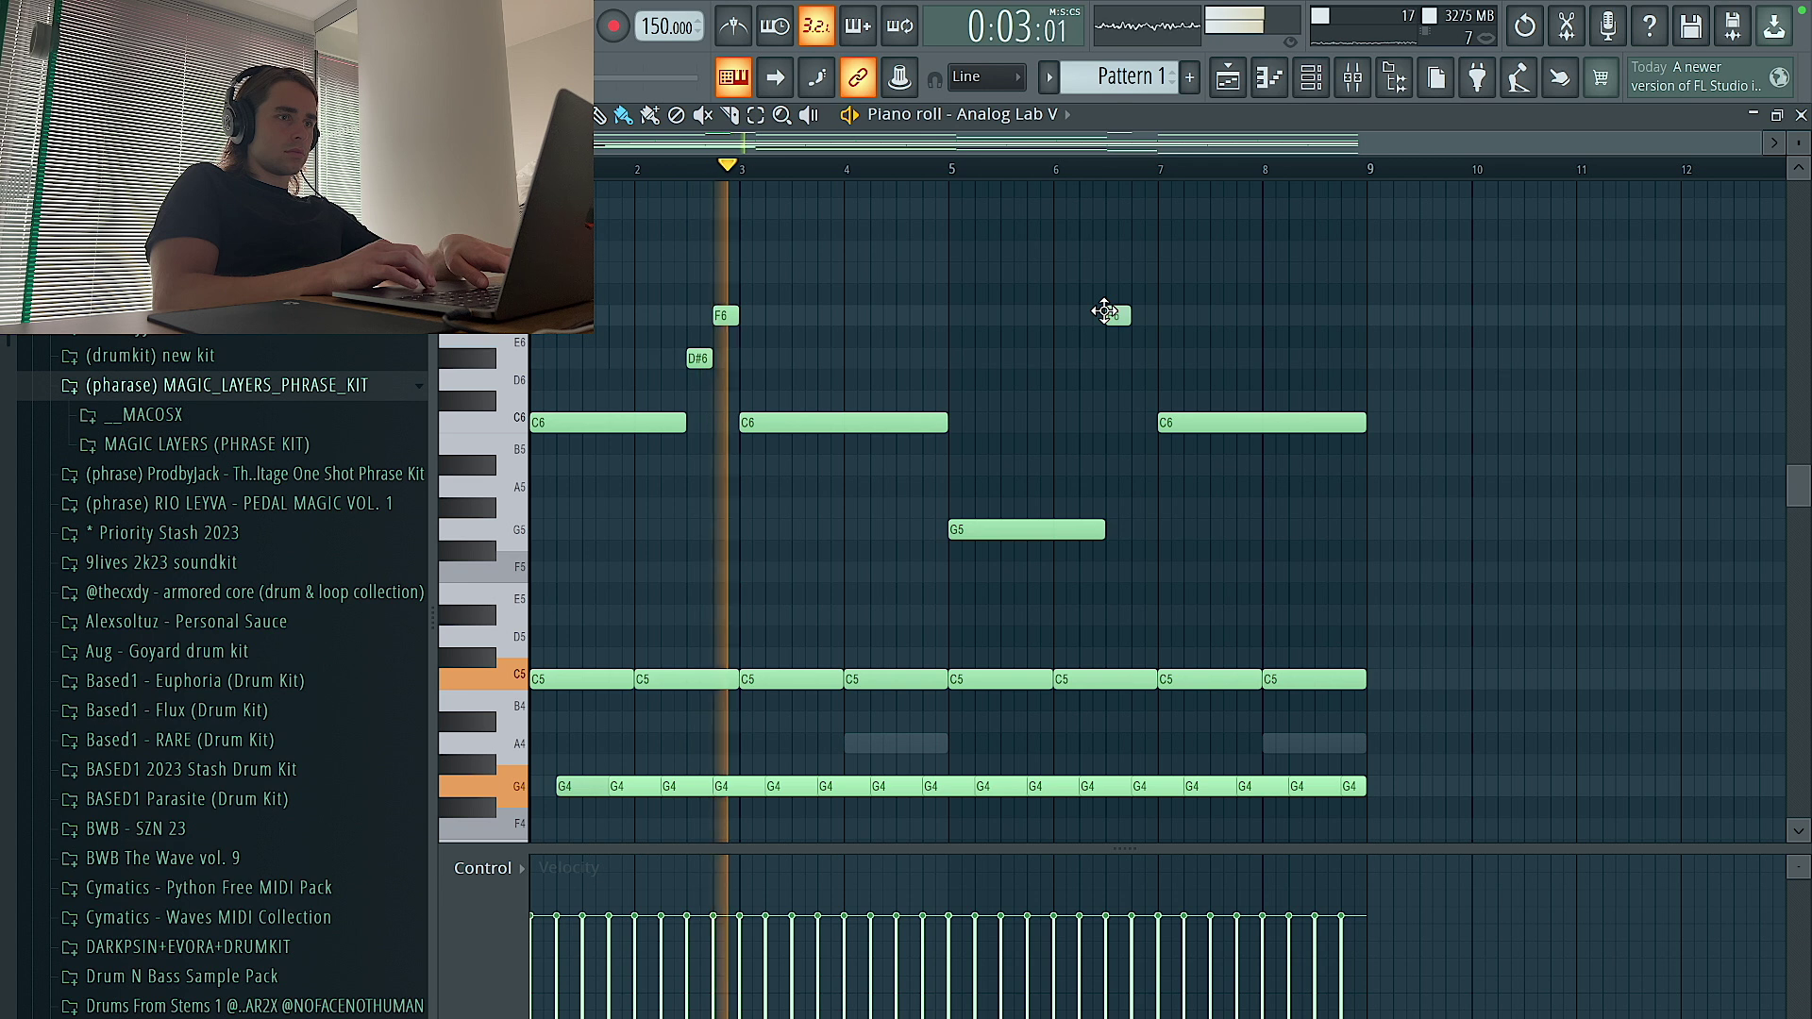
pyautogui.click(1144, 359)
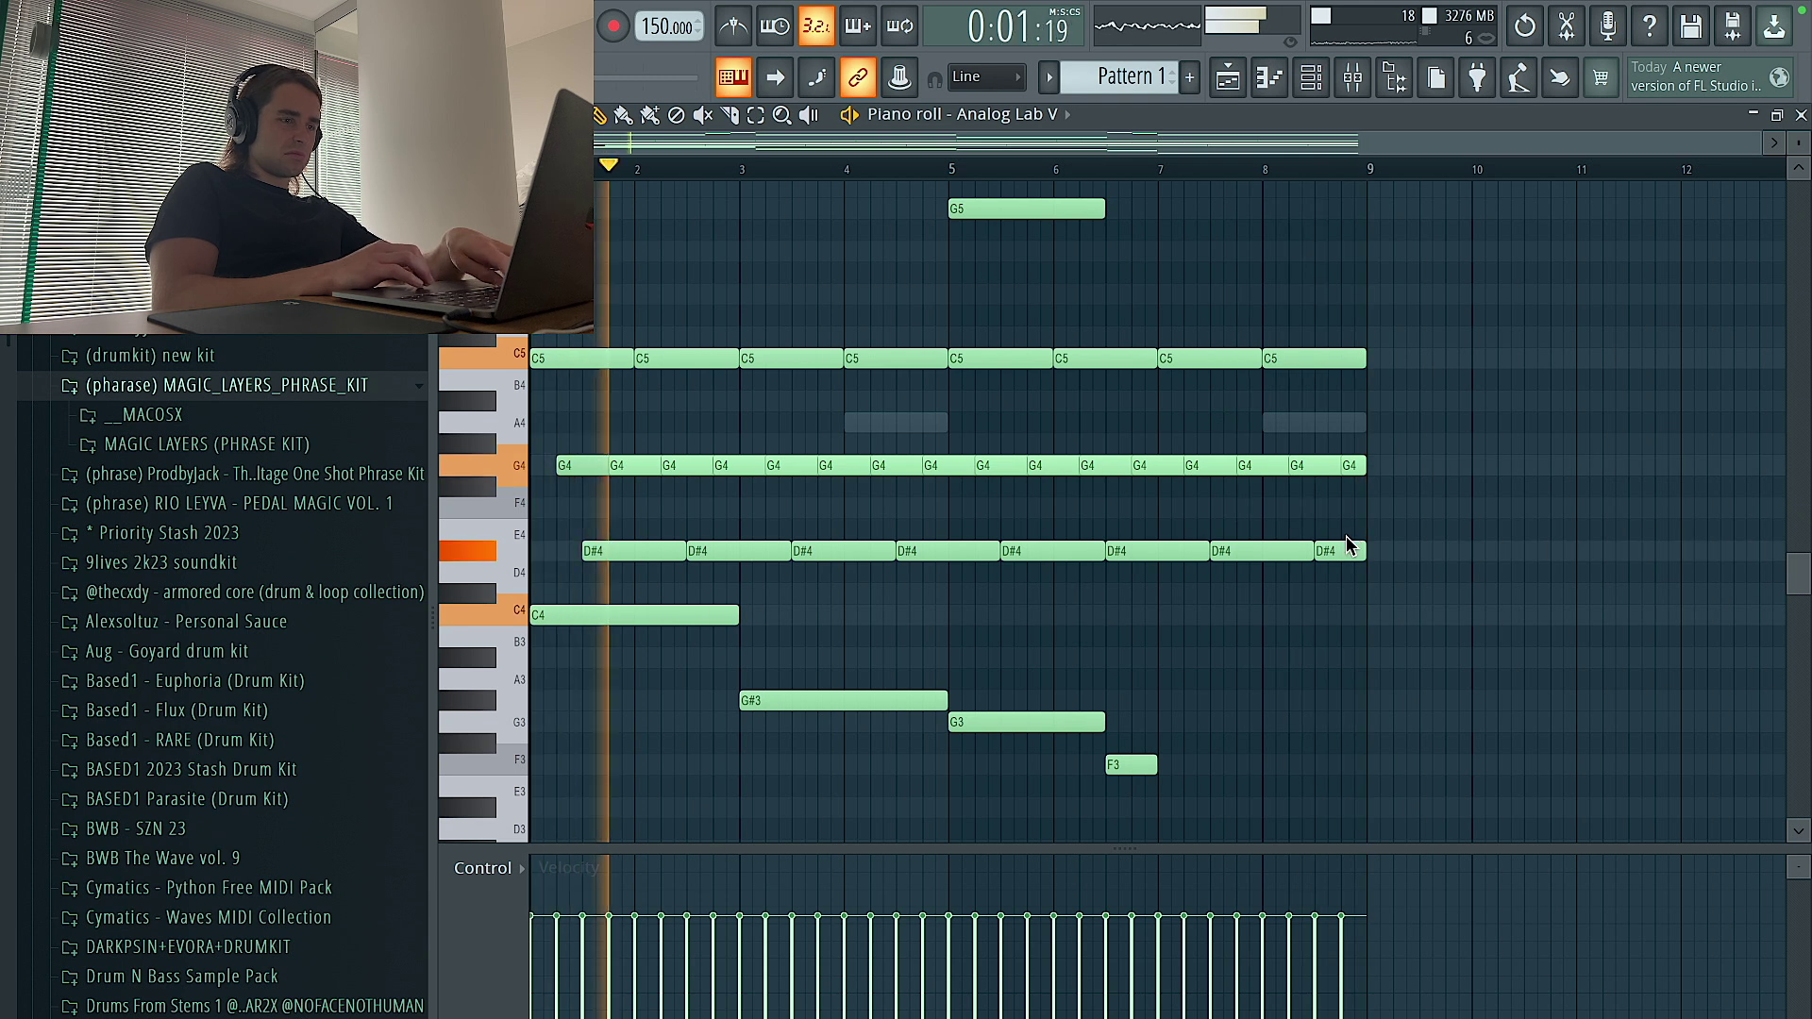
# Randomize the pan and velocity levels of the Analog Lab V notes and strum them
pyautogui.hotkey('alt', 'r')
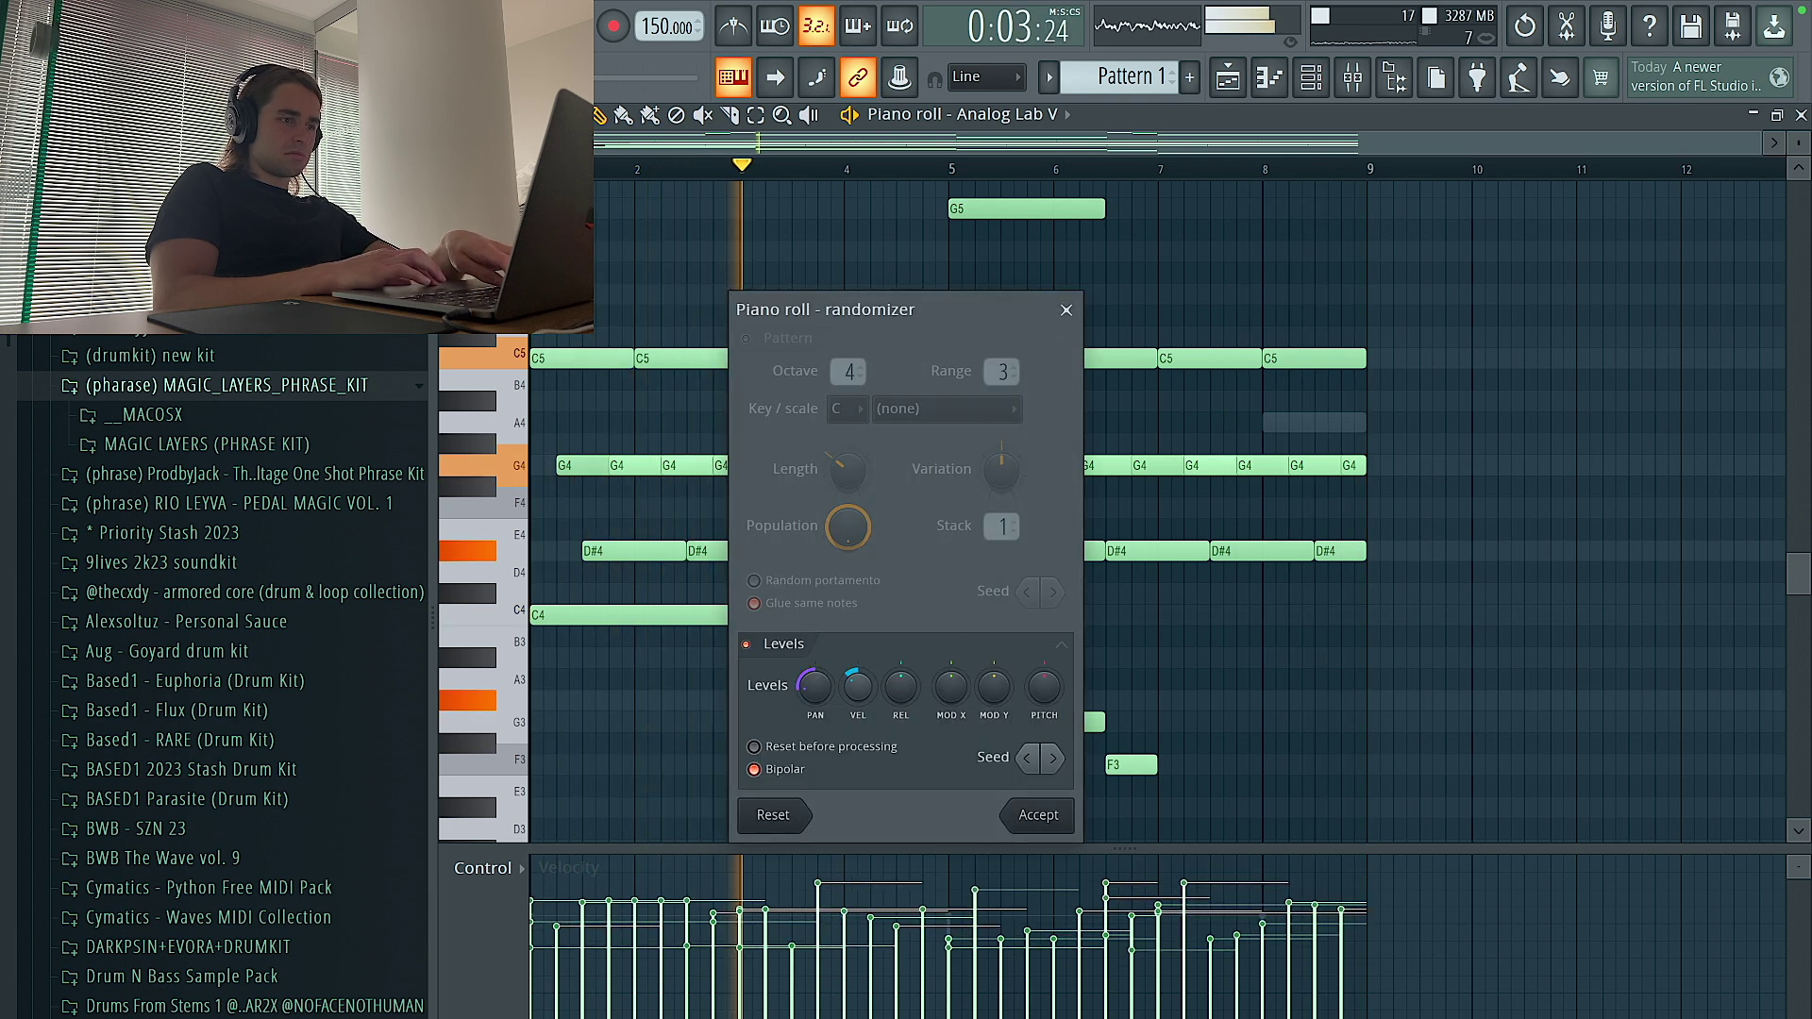
pyautogui.click(1073, 812)
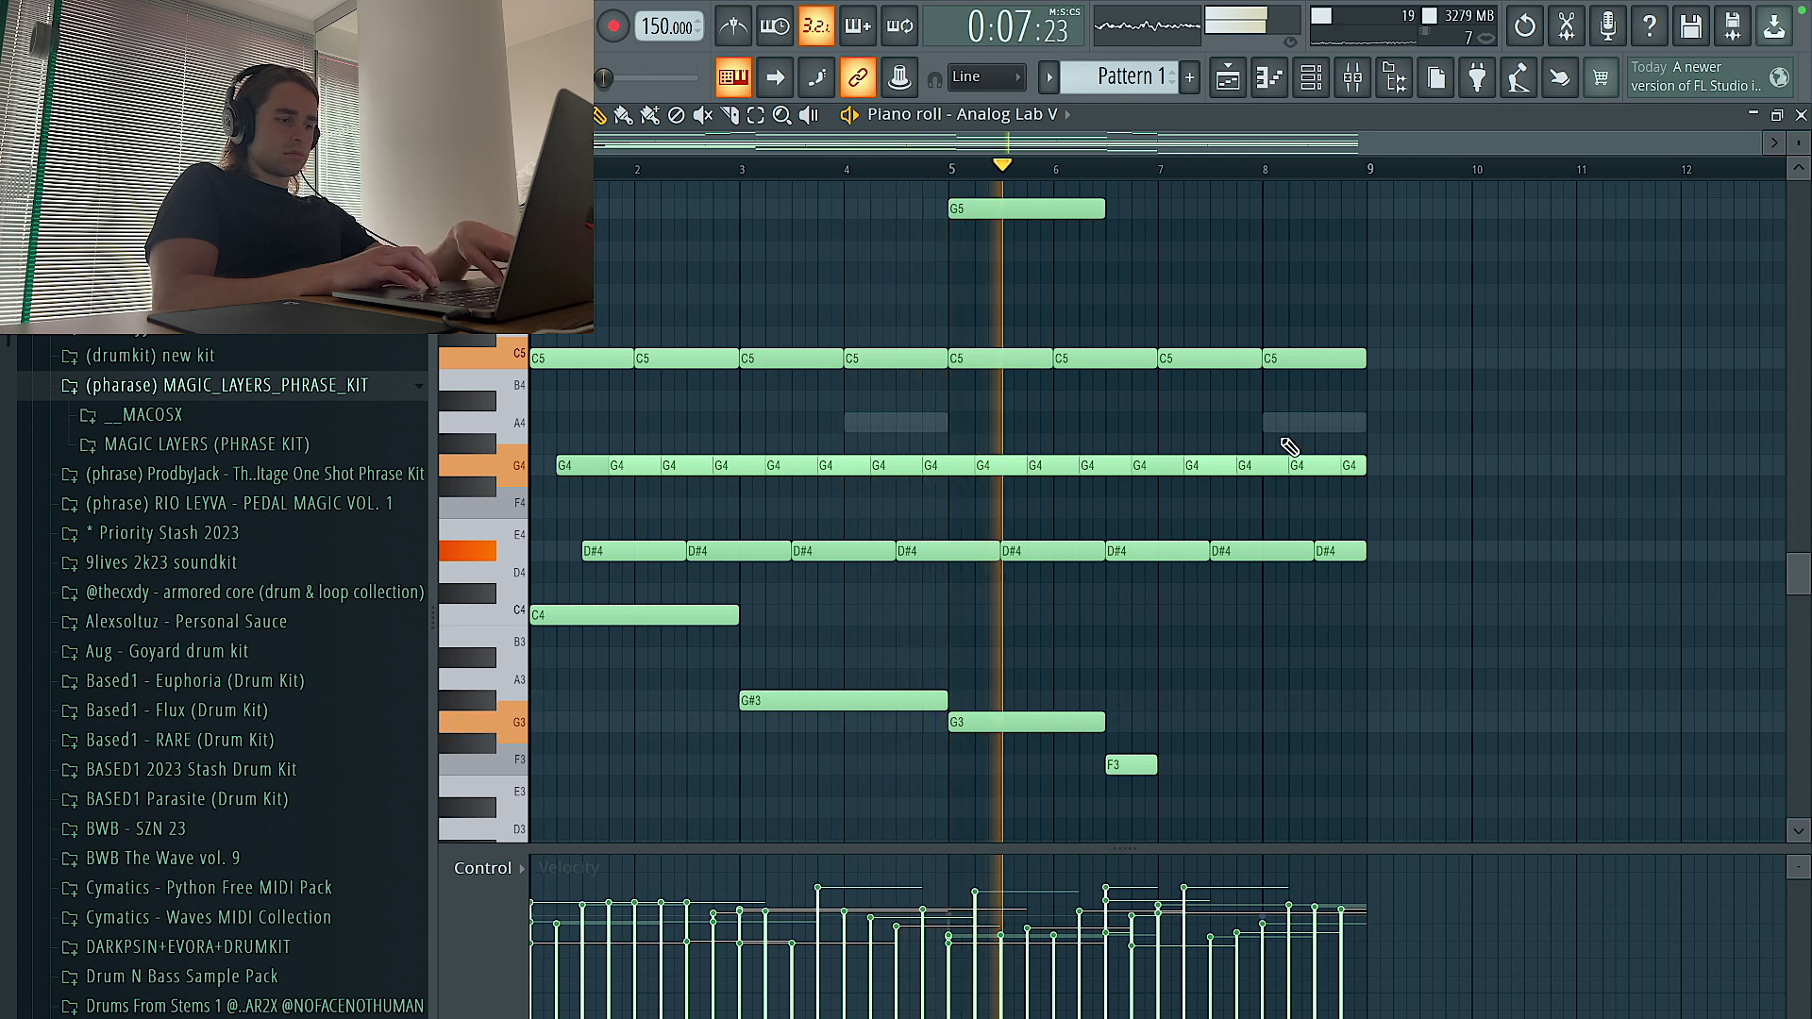
pyautogui.hotkey('alt', 's')
pyautogui.moveTo(802, 559); pyautogui.dragTo(814, 547)
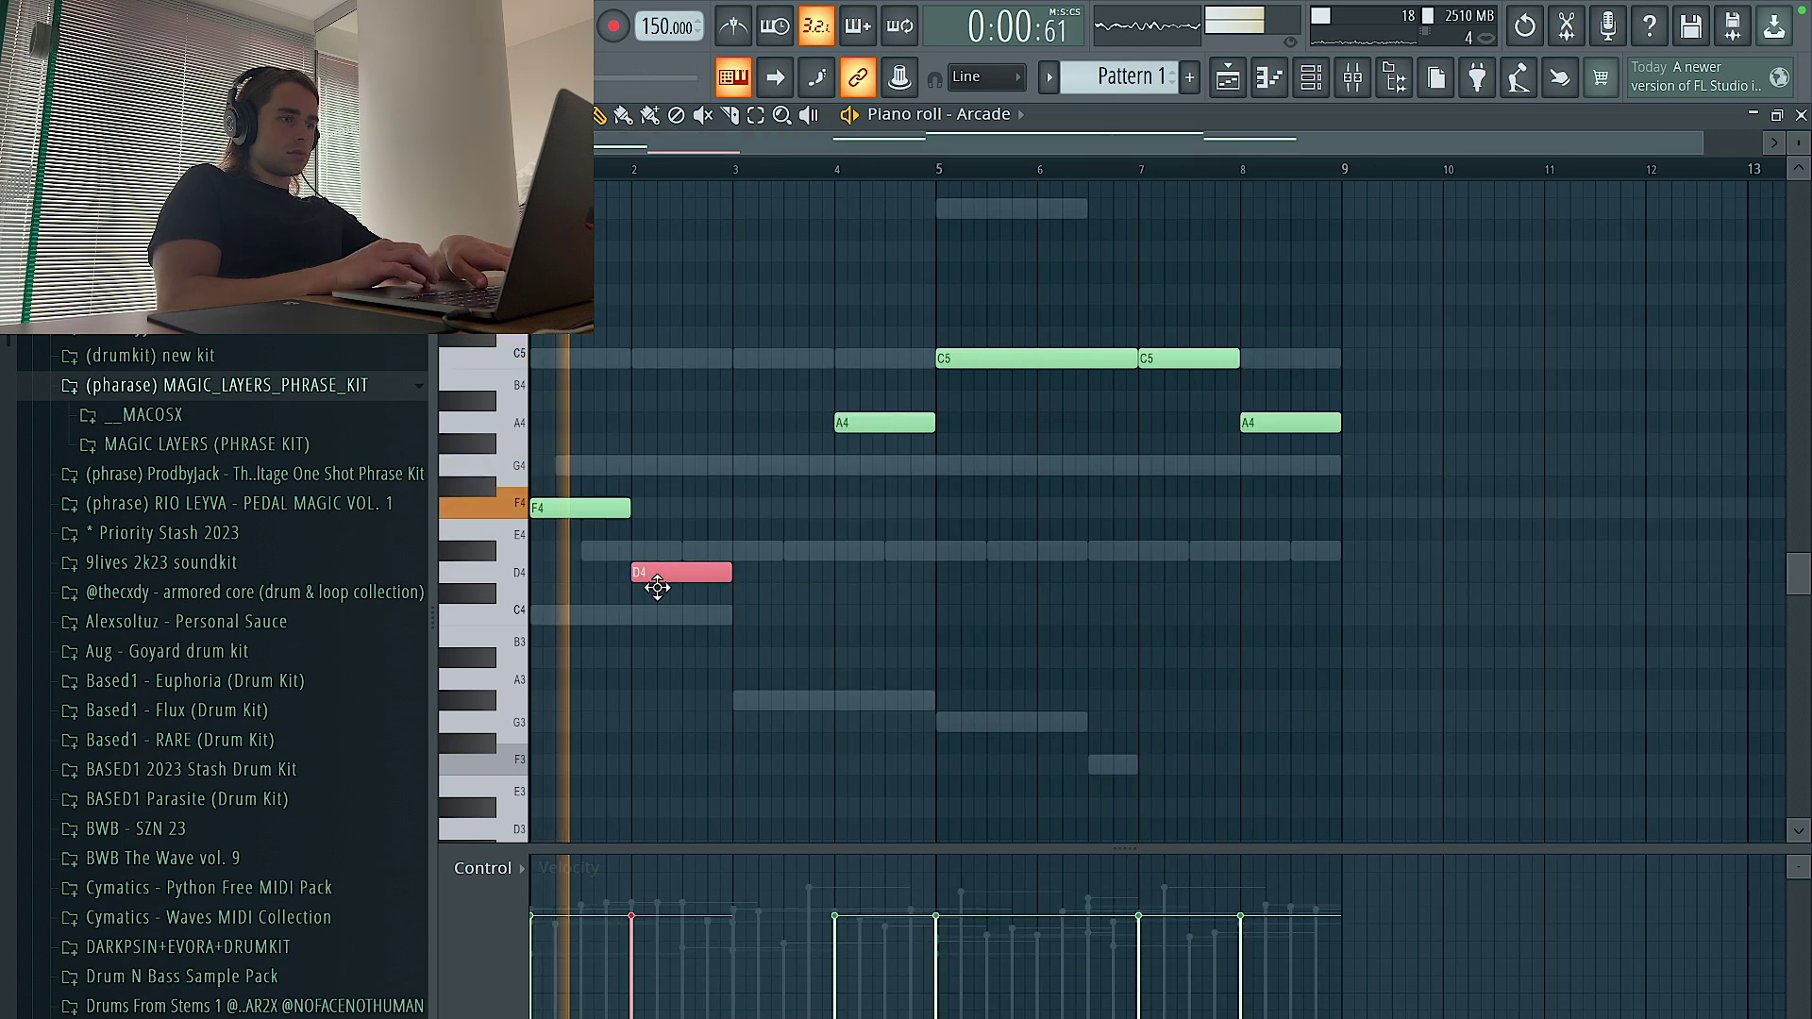
# Lower the Arcade melody note at bar 2 to C4
pyautogui.moveTo(658, 588); pyautogui.dragTo(655, 619)
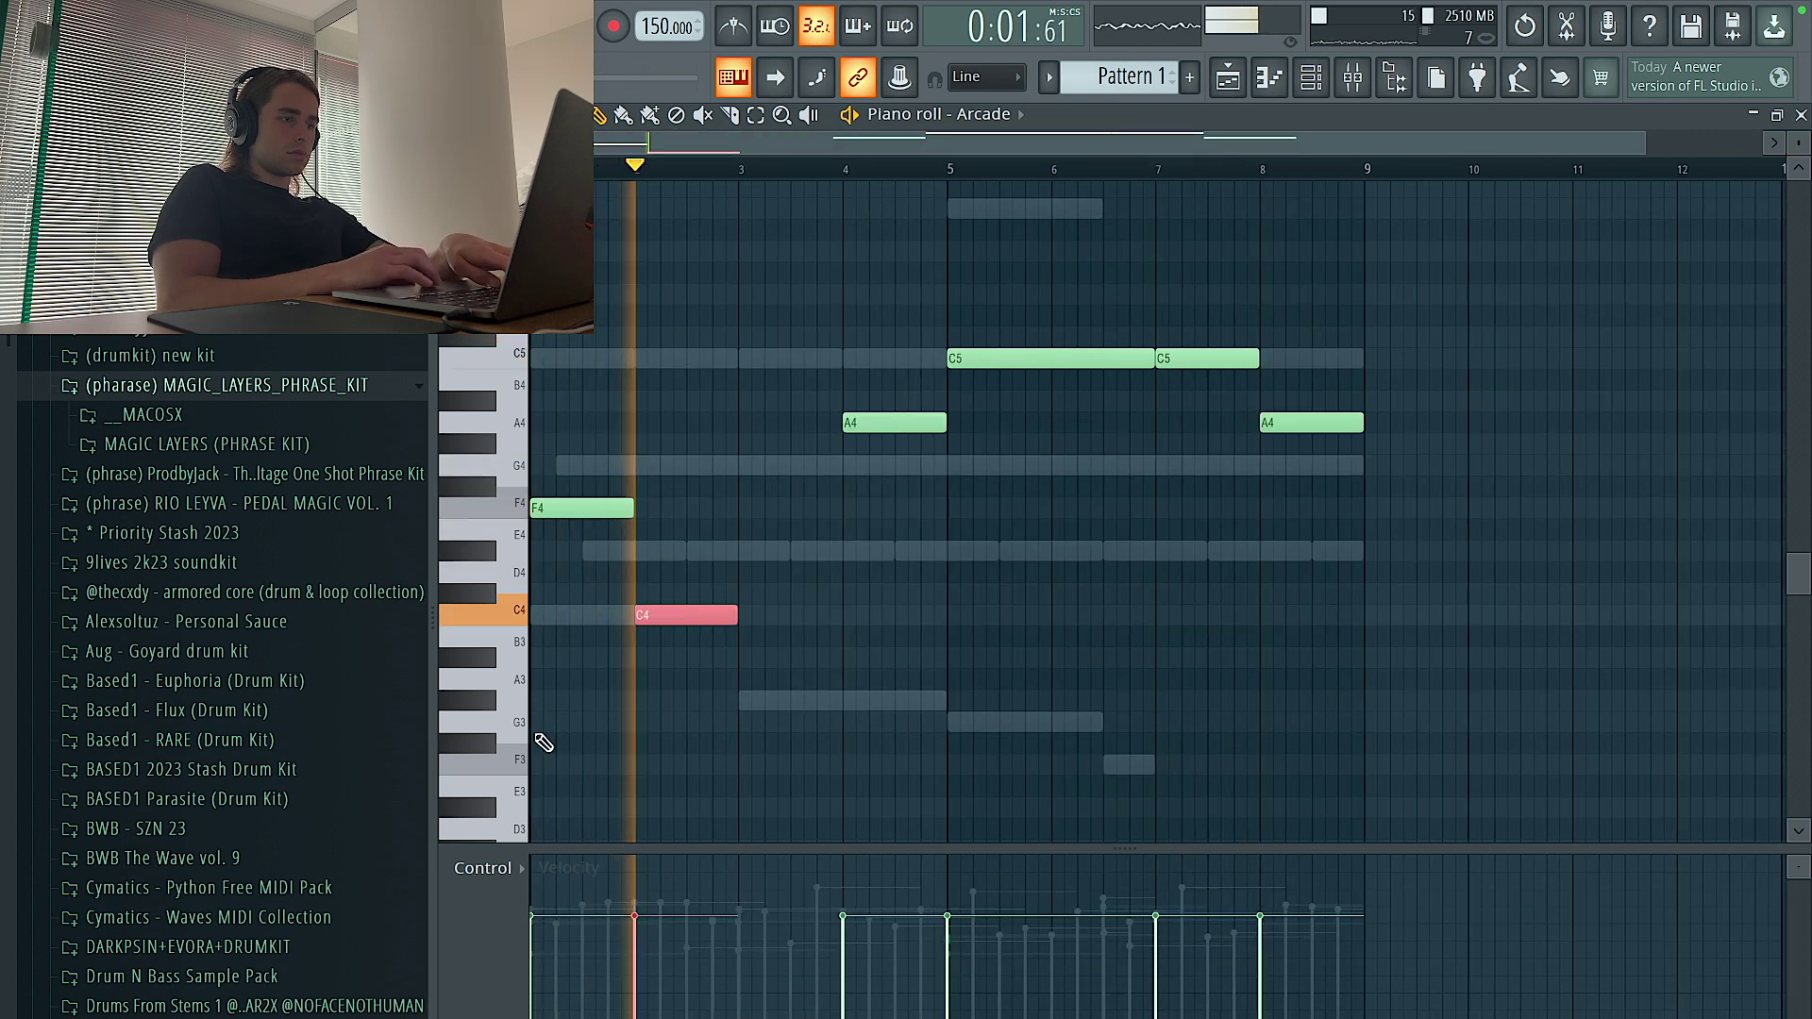
# Try raising the Arcade melody note at bar 2 to D4 while playing the loop
pyautogui.scroll(3, 567, 698)
pyautogui.press('space')
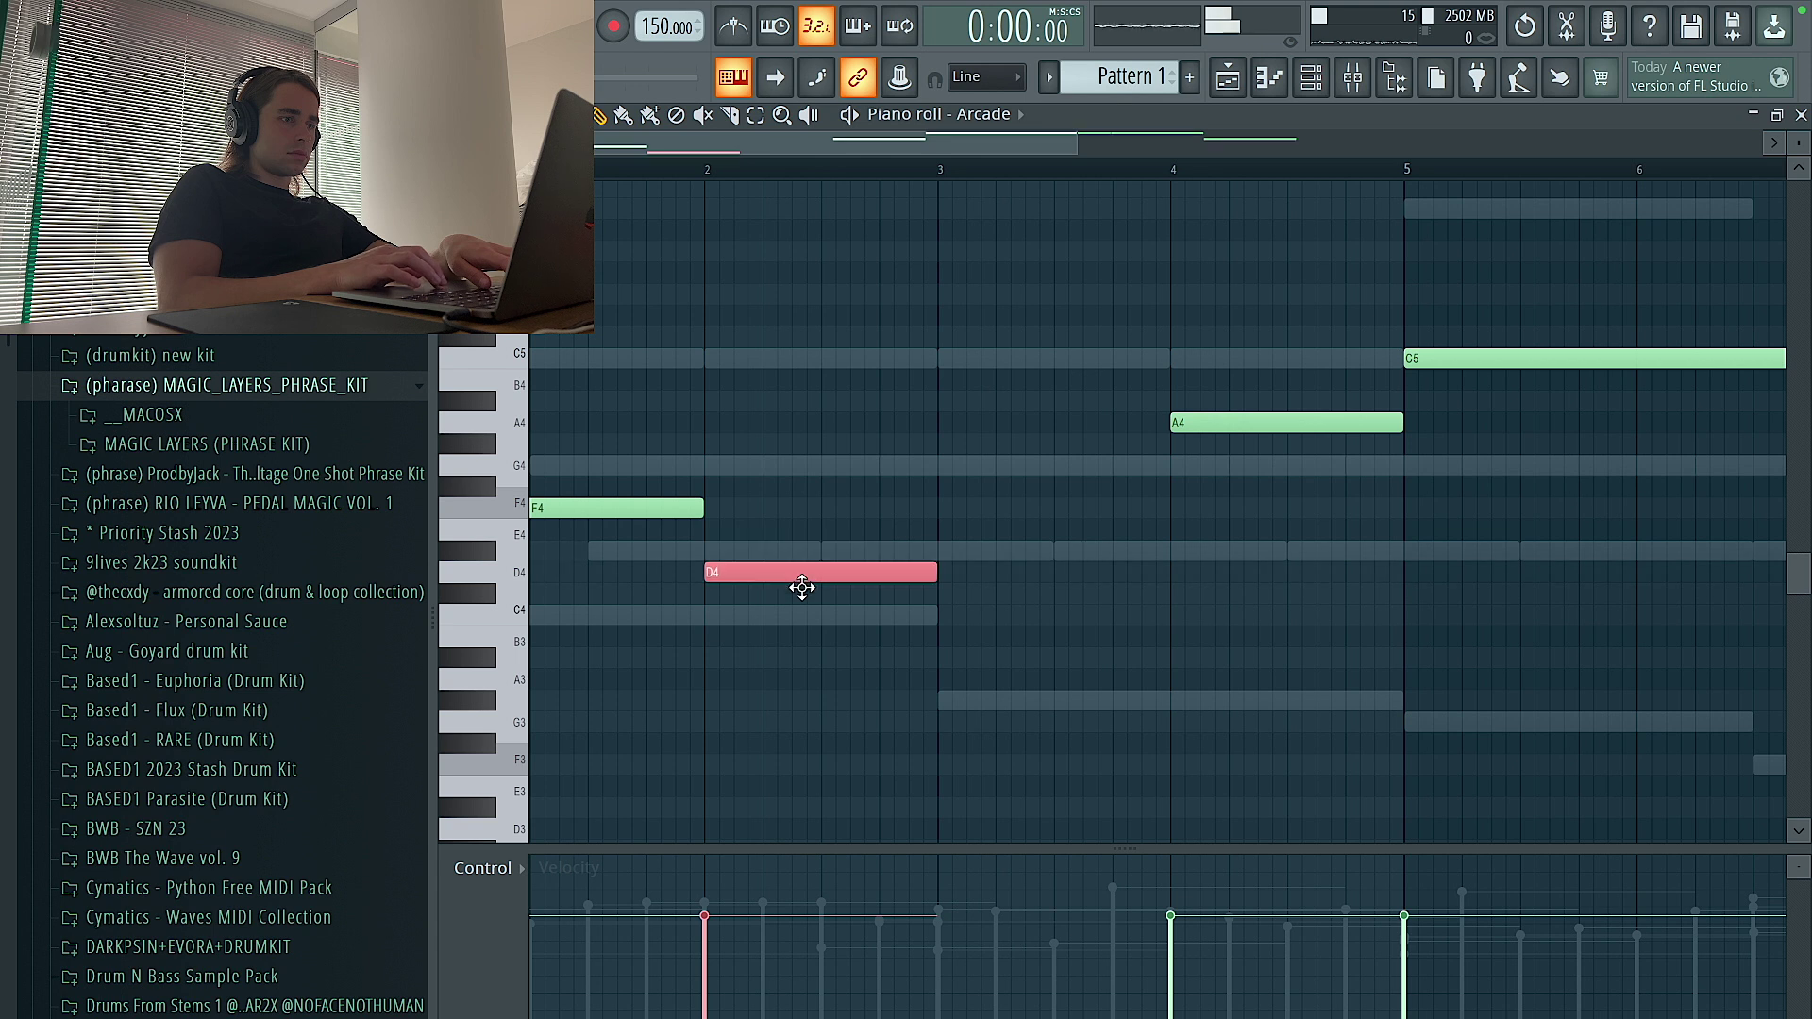
pyautogui.scroll(-3, 802, 589)
pyautogui.press('space')
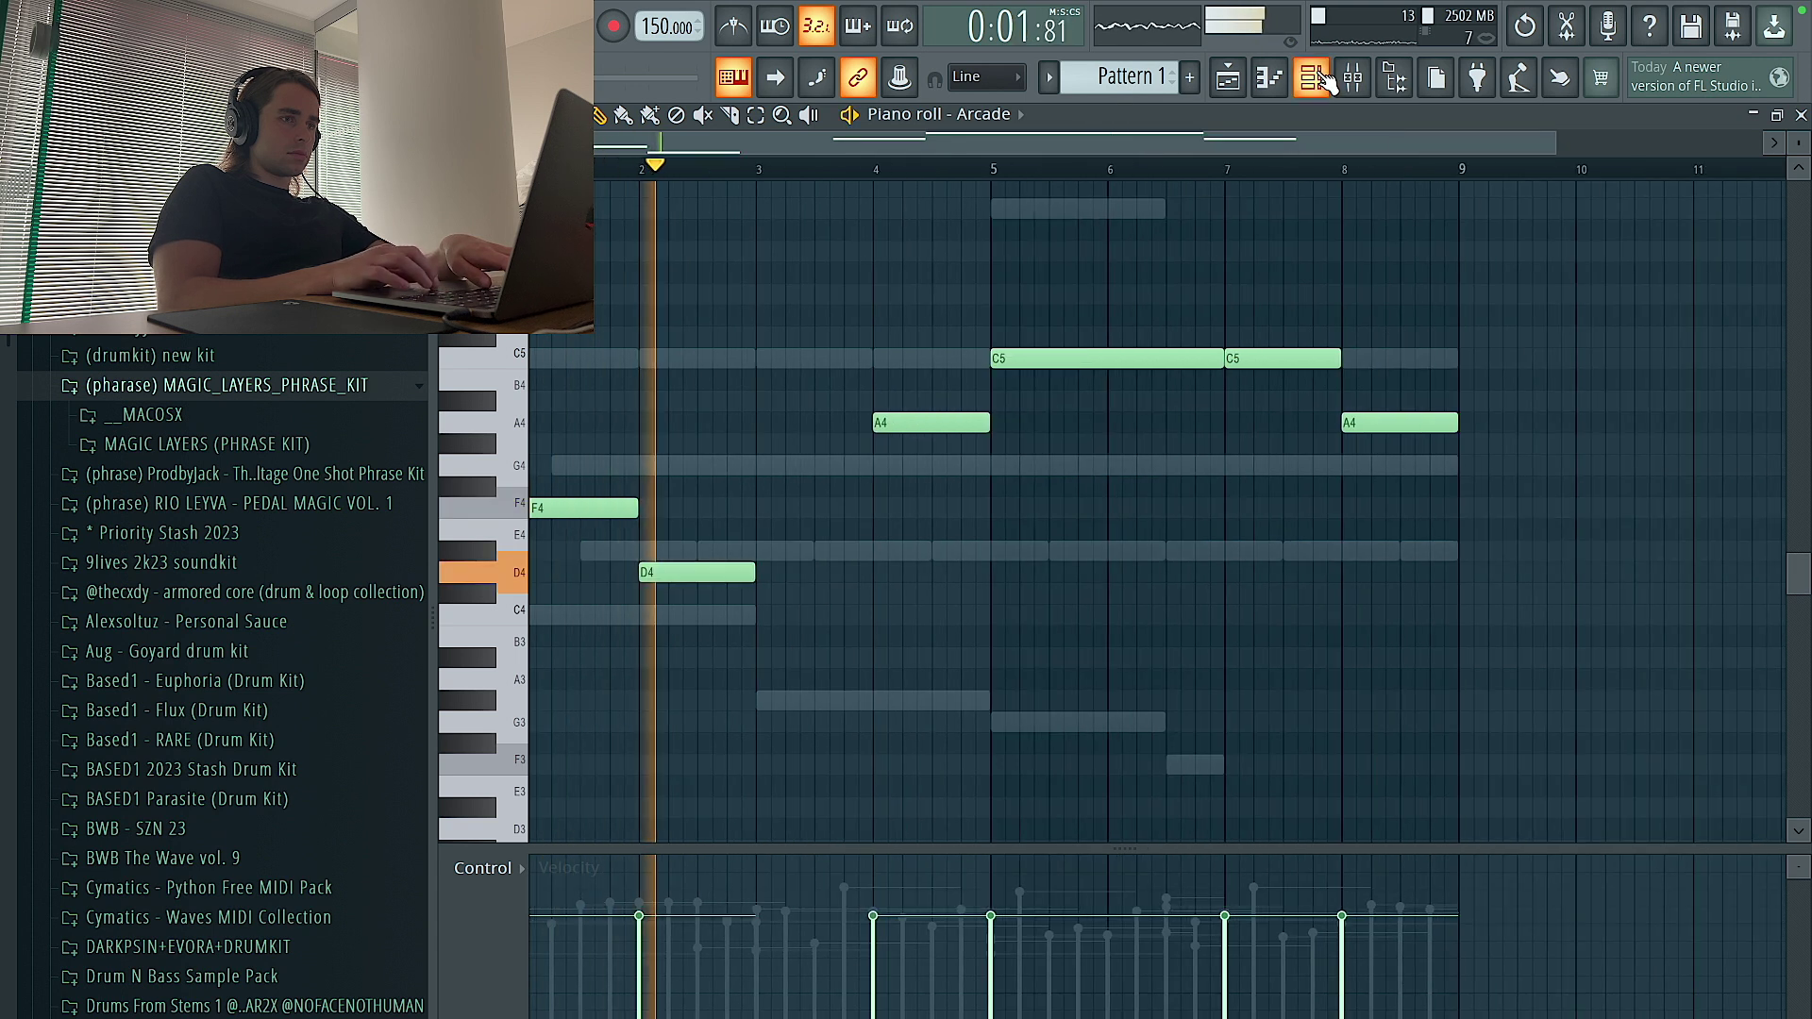
# Check the key setting in the Arcade instrument and return to its piano roll
pyautogui.press('F6')
pyautogui.click(626, 219)
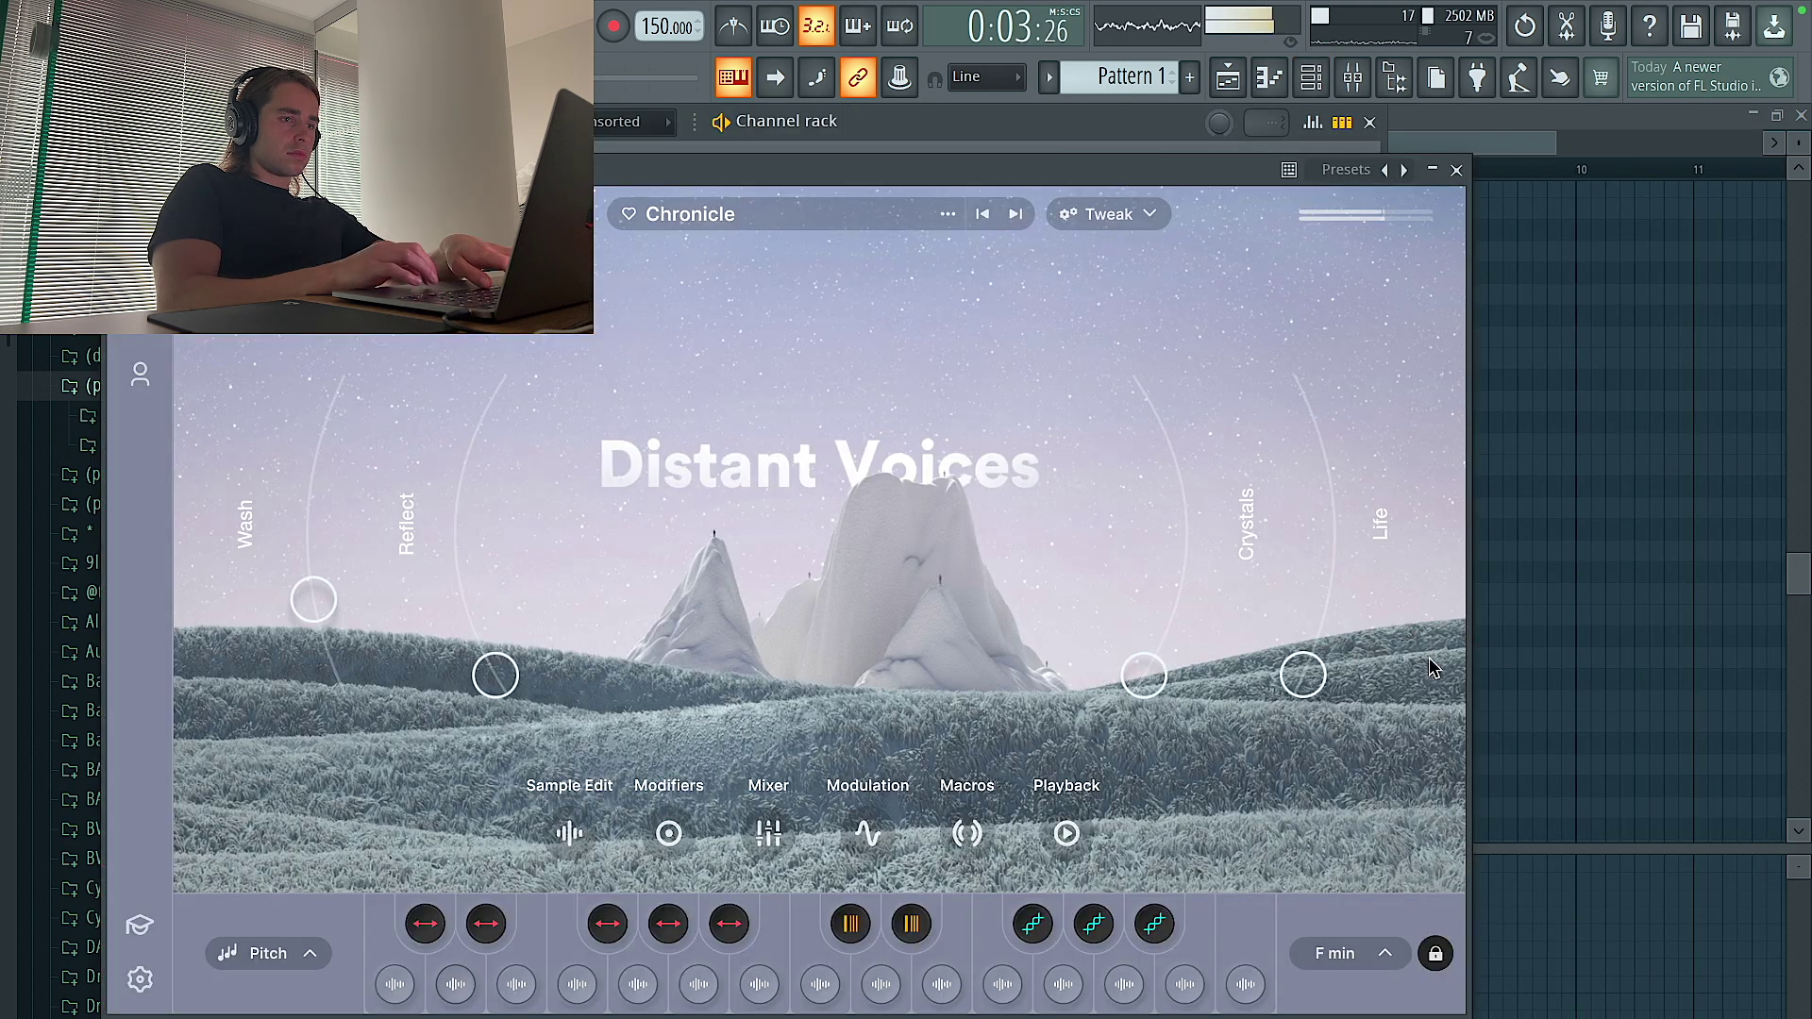
pyautogui.click(1378, 950)
pyautogui.click(1519, 493)
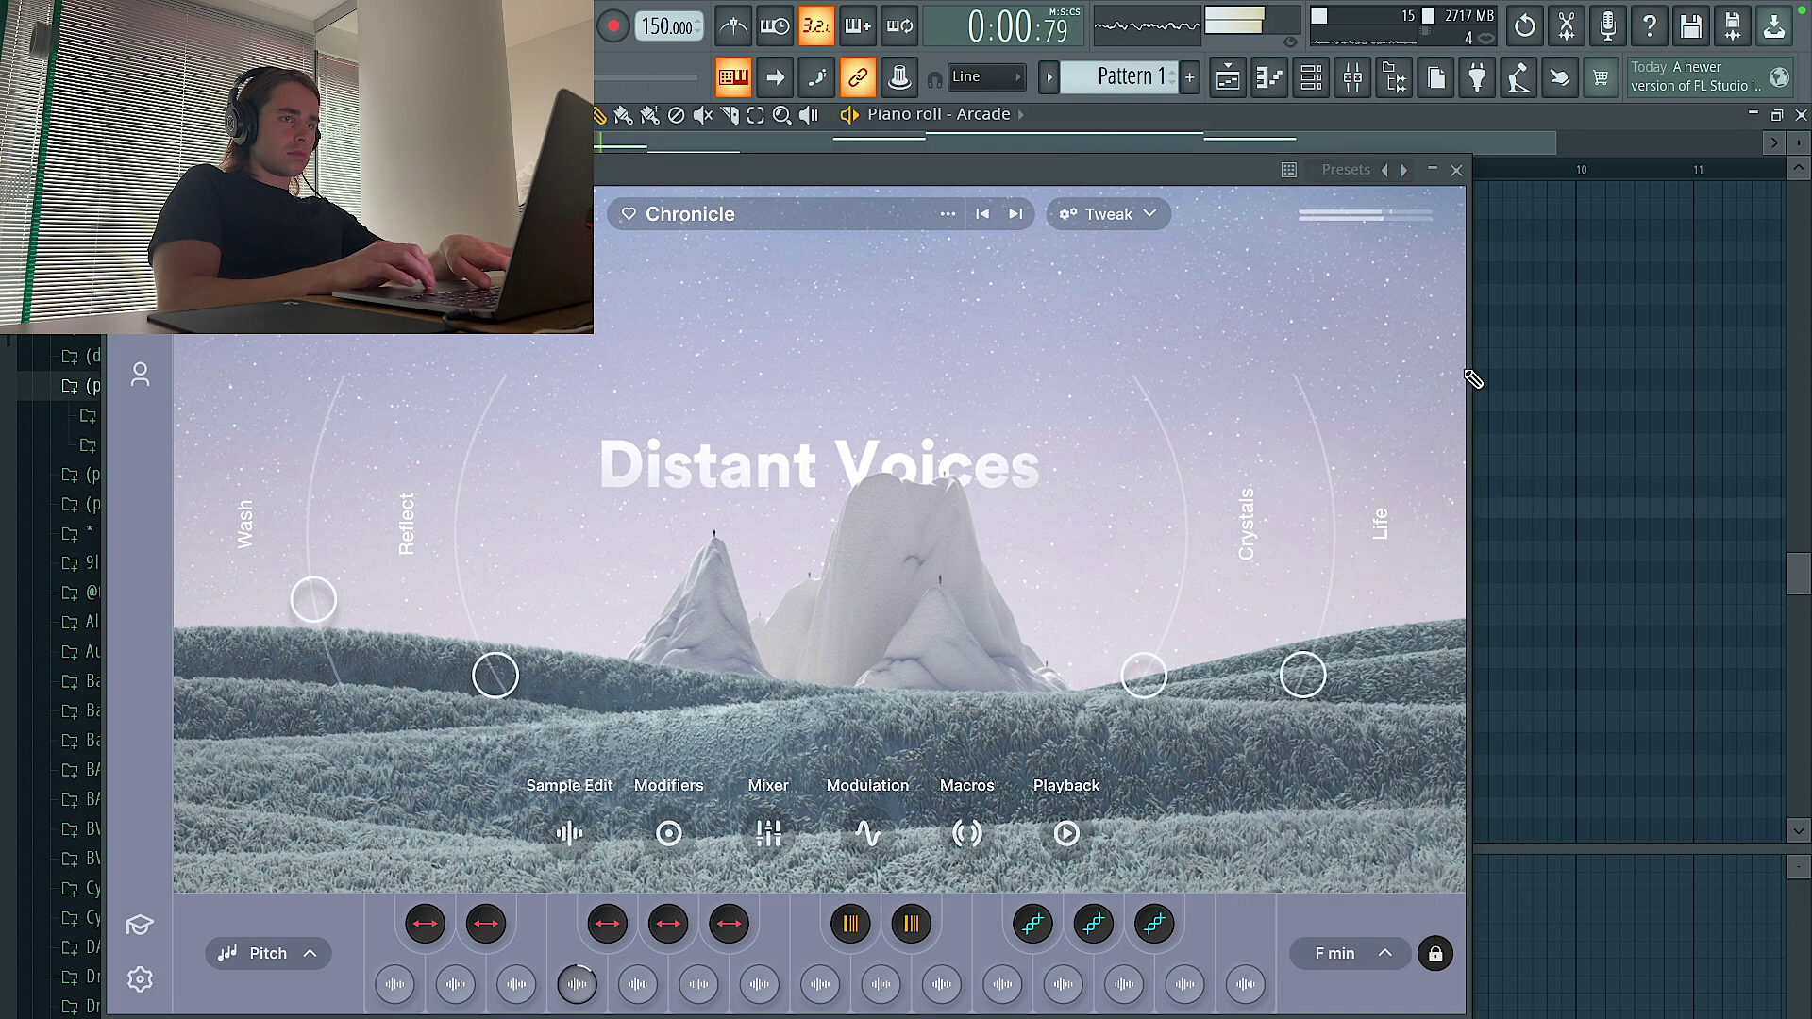
pyautogui.click(1508, 249)
# Duplicate the two-bar F4 and B4 Arcade phrase into bars 3-4 and lower the bar 4 B4 to A#4
pyautogui.moveTo(659, 360); pyautogui.dragTo(914, 660)
pyautogui.hotkey('ctrl', 'b')
pyautogui.click(868, 498)
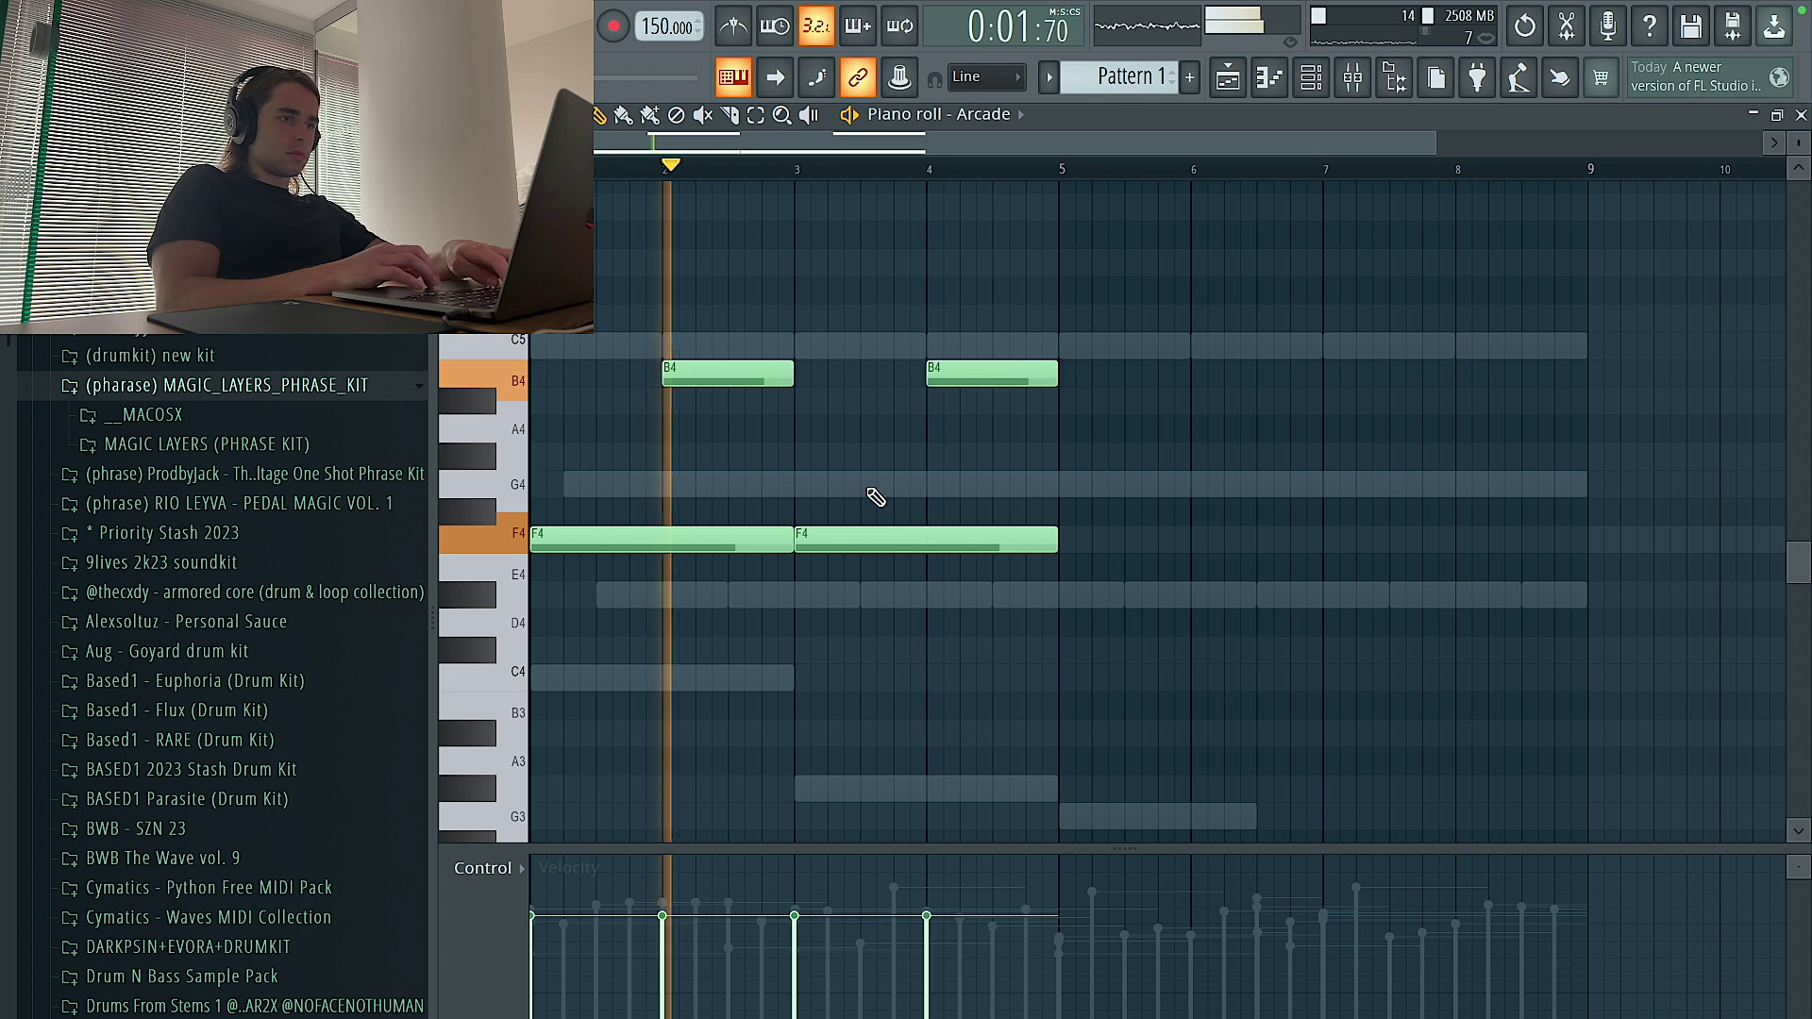
pyautogui.moveTo(962, 372)
pyautogui.mouseDown()
pyautogui.moveTo(965, 404)
pyautogui.moveTo(947, 400)
pyautogui.mouseUp()
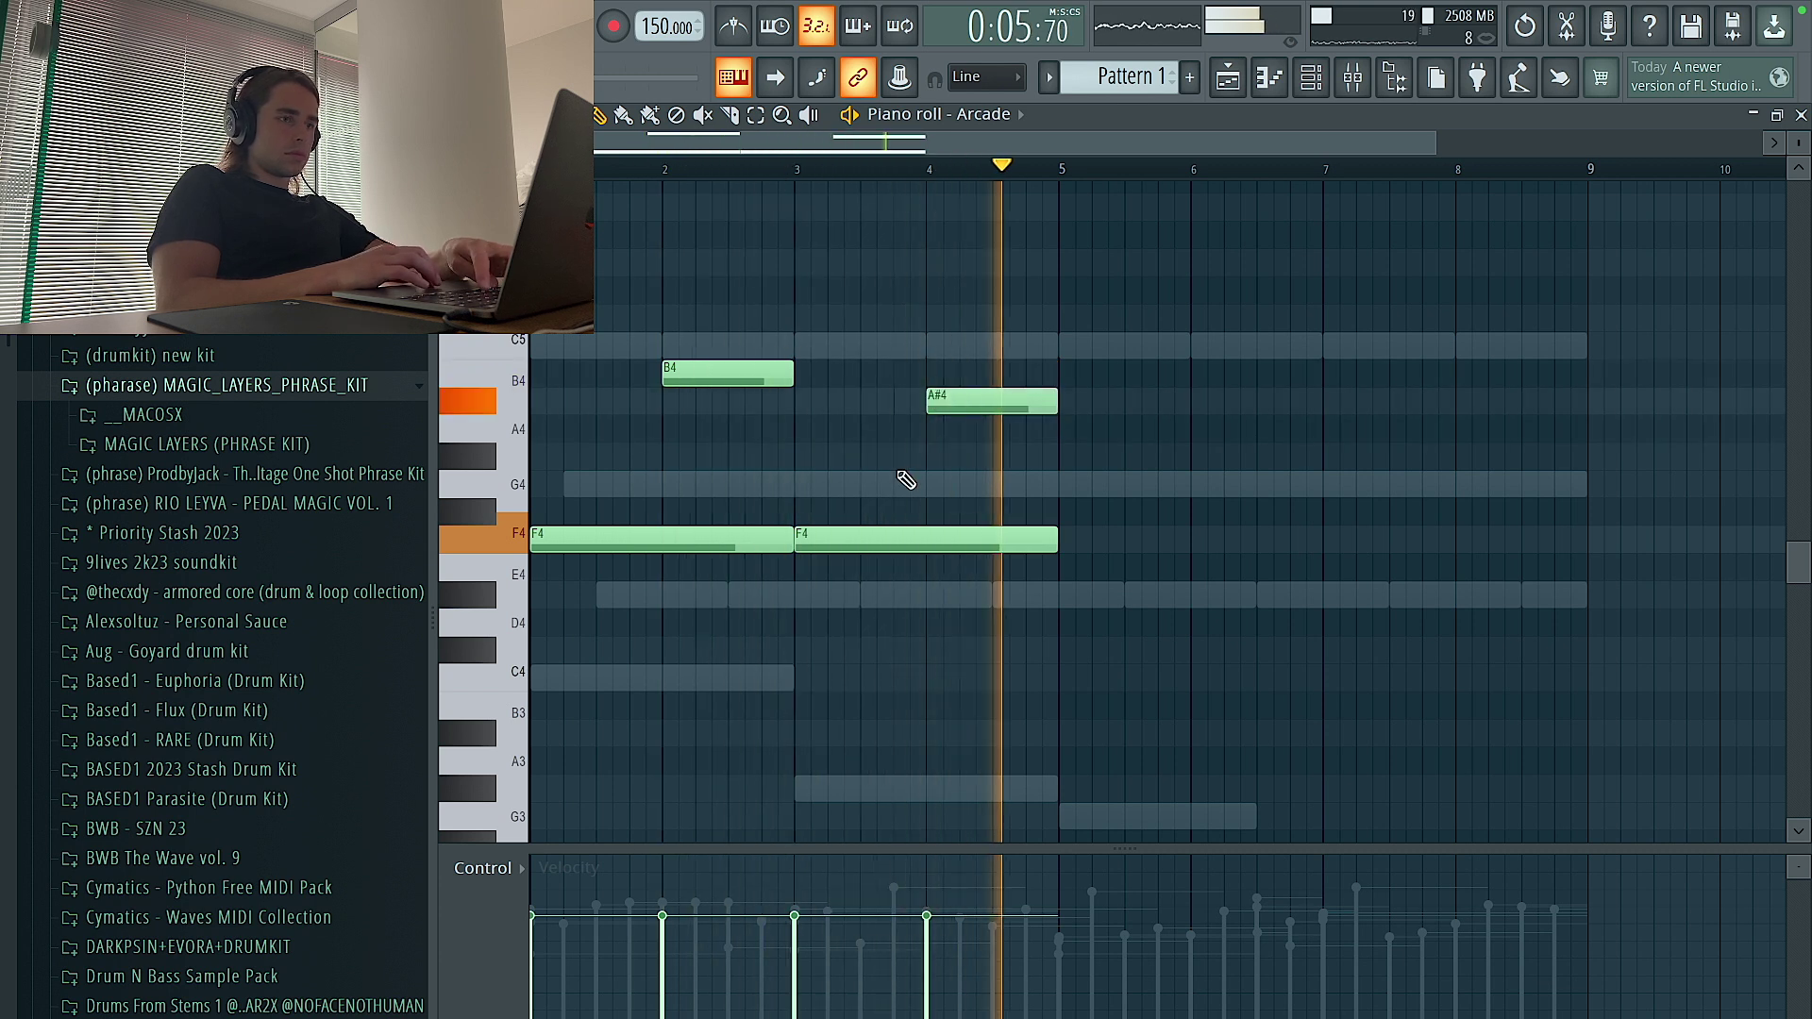
# Duplicate the Arcade phrase into bars 5-8, lower the upper note at bar 4 to A4, and delete the upper note at bar 8
pyautogui.hotkey('ctrl', 'b')
pyautogui.scroll(-1, 1047, 480)
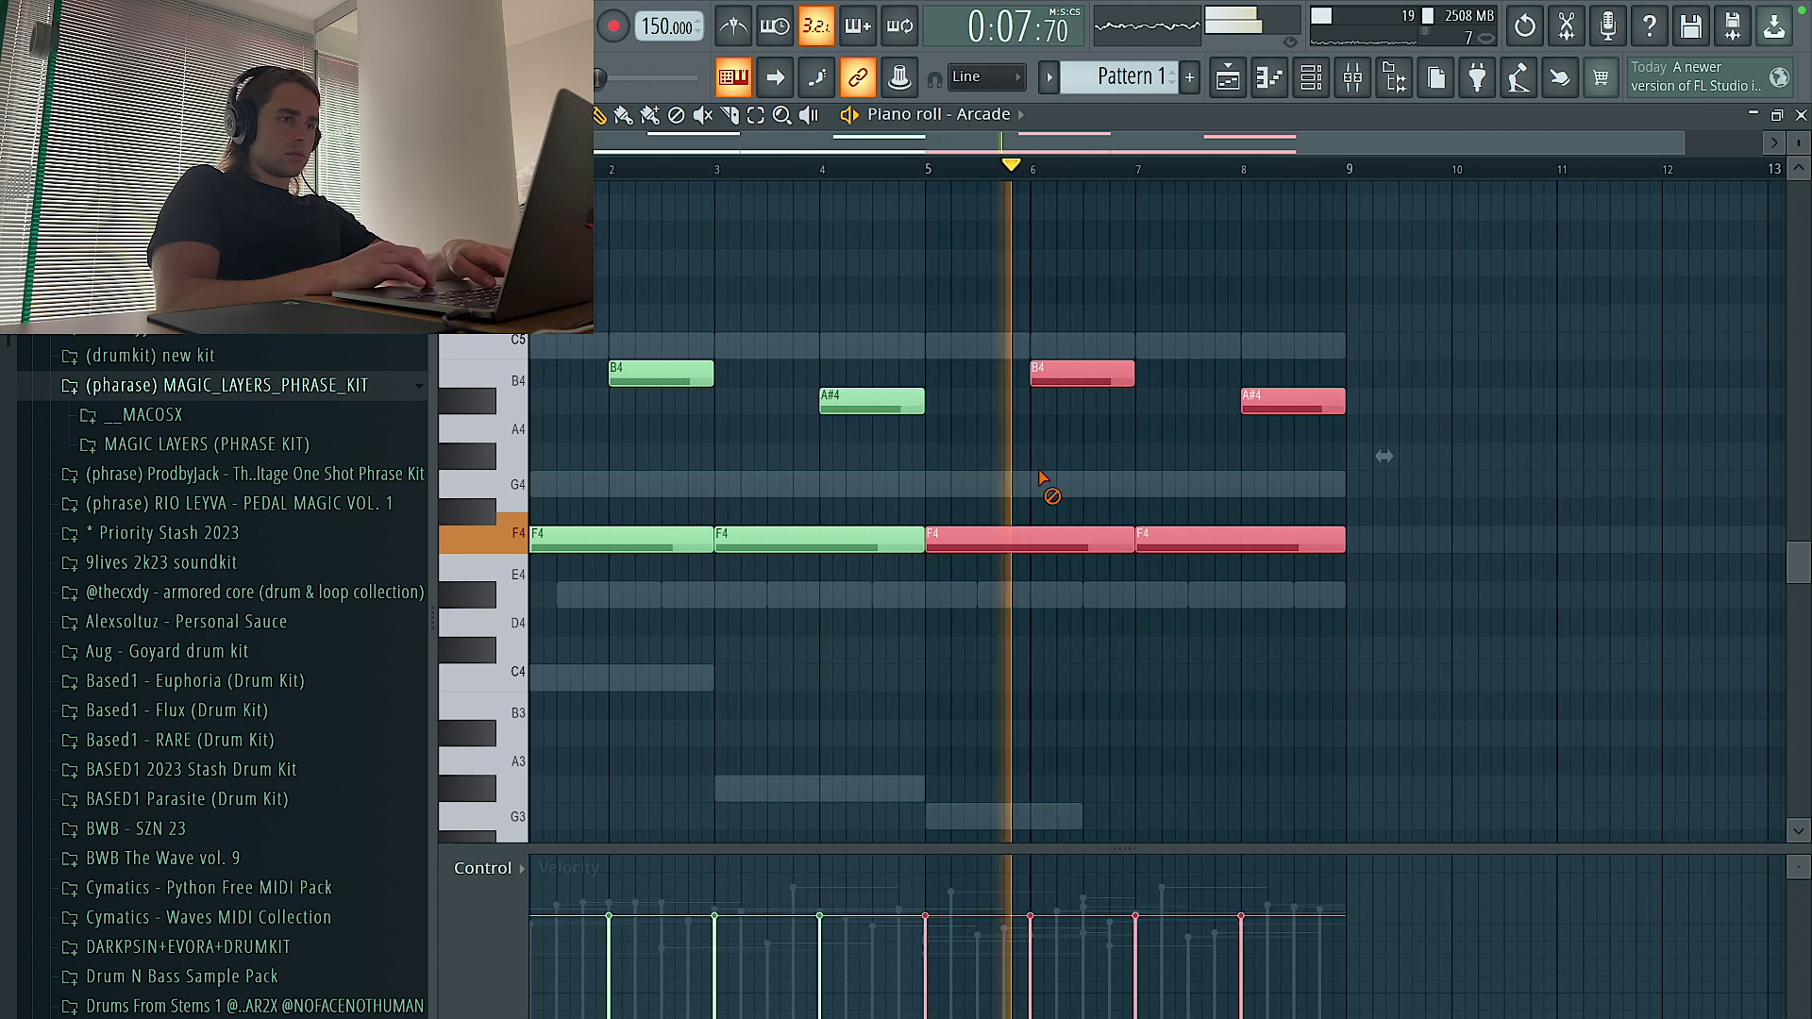
pyautogui.click(1047, 480)
pyautogui.moveTo(1255, 408); pyautogui.dragTo(1232, 429)
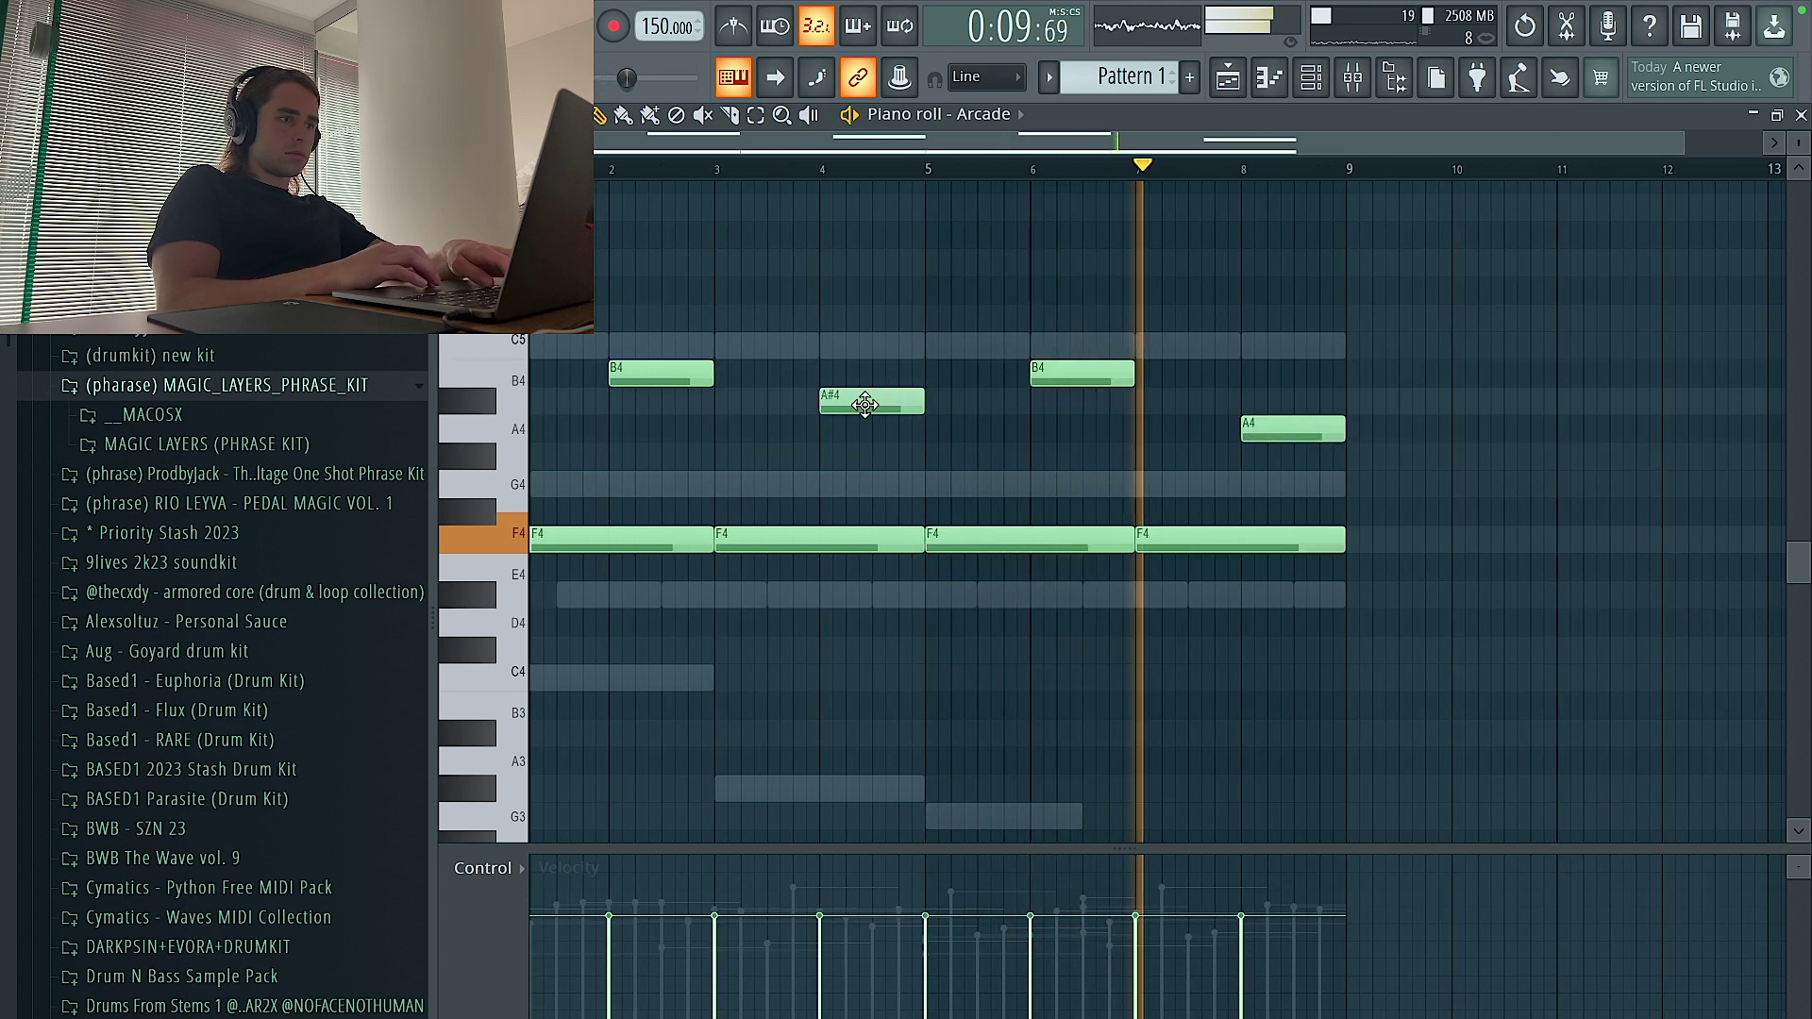
pyautogui.moveTo(865, 405); pyautogui.dragTo(866, 430)
pyautogui.rightClick(1321, 430)
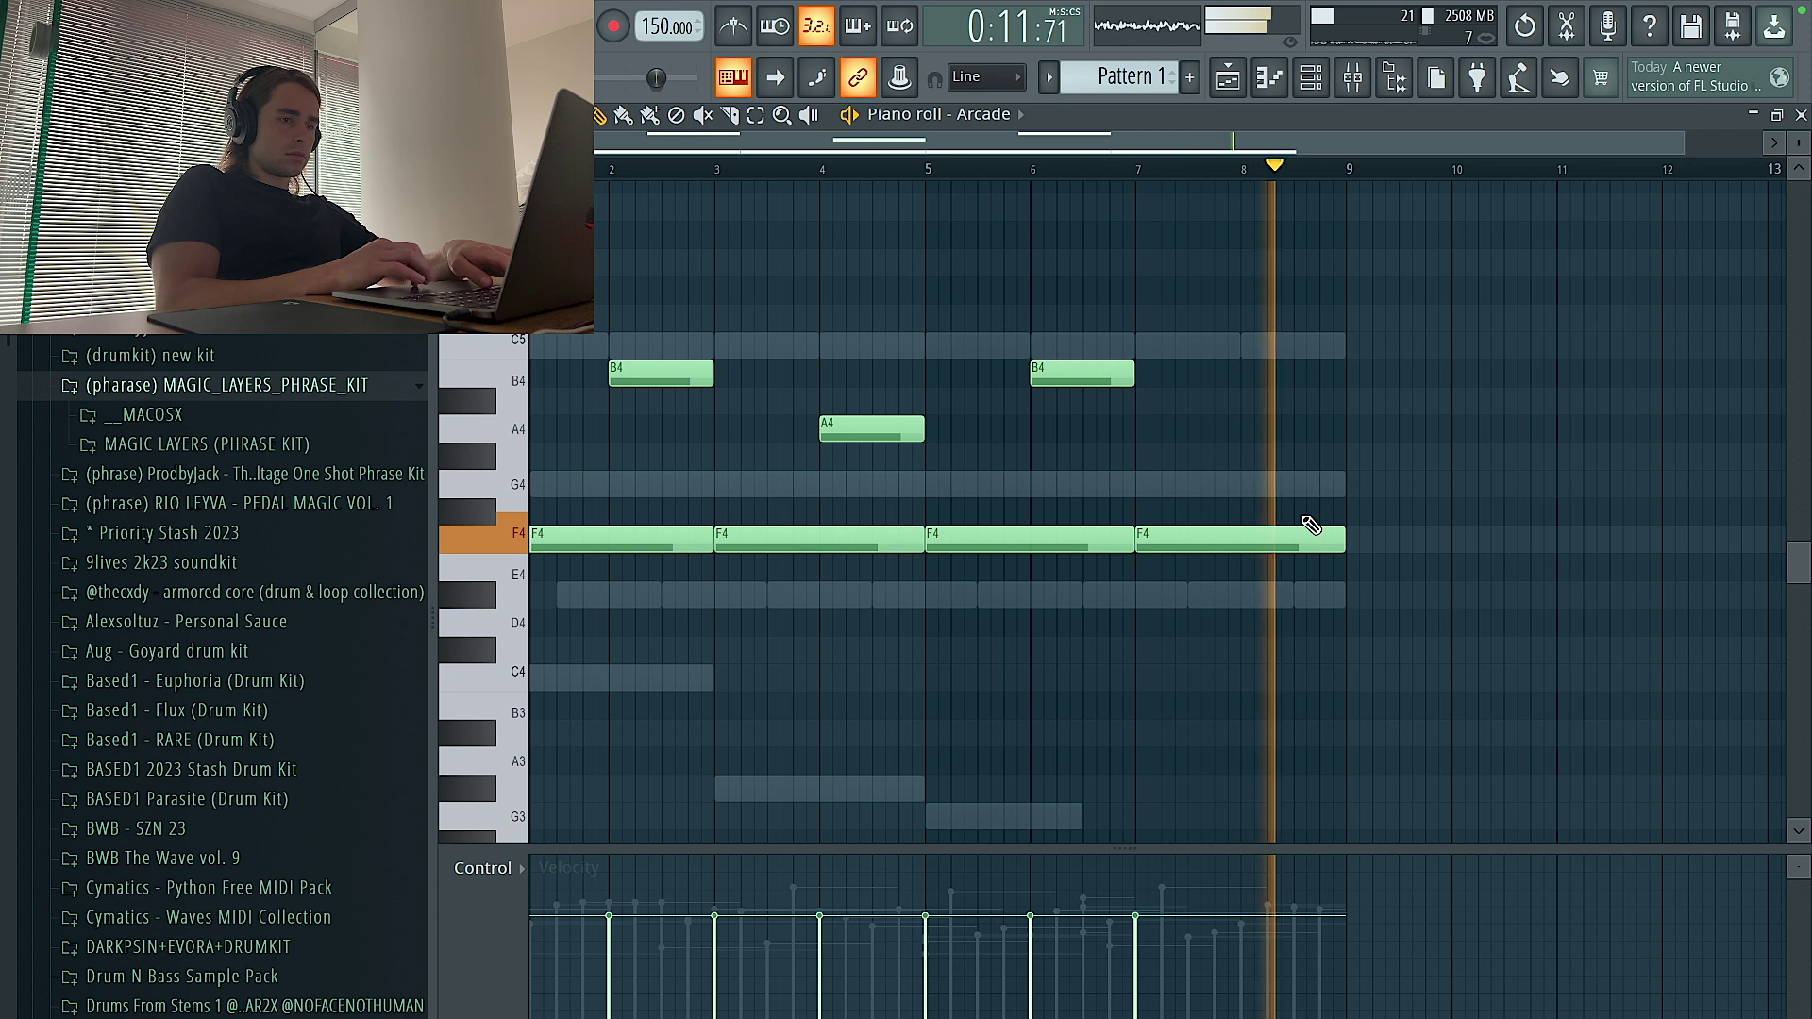
# Cut the upper melody notes, G4 to F5, out of the Analog Lab V piano roll
pyautogui.doubleClick(826, 346)
pyautogui.scroll(4, 724, 307)
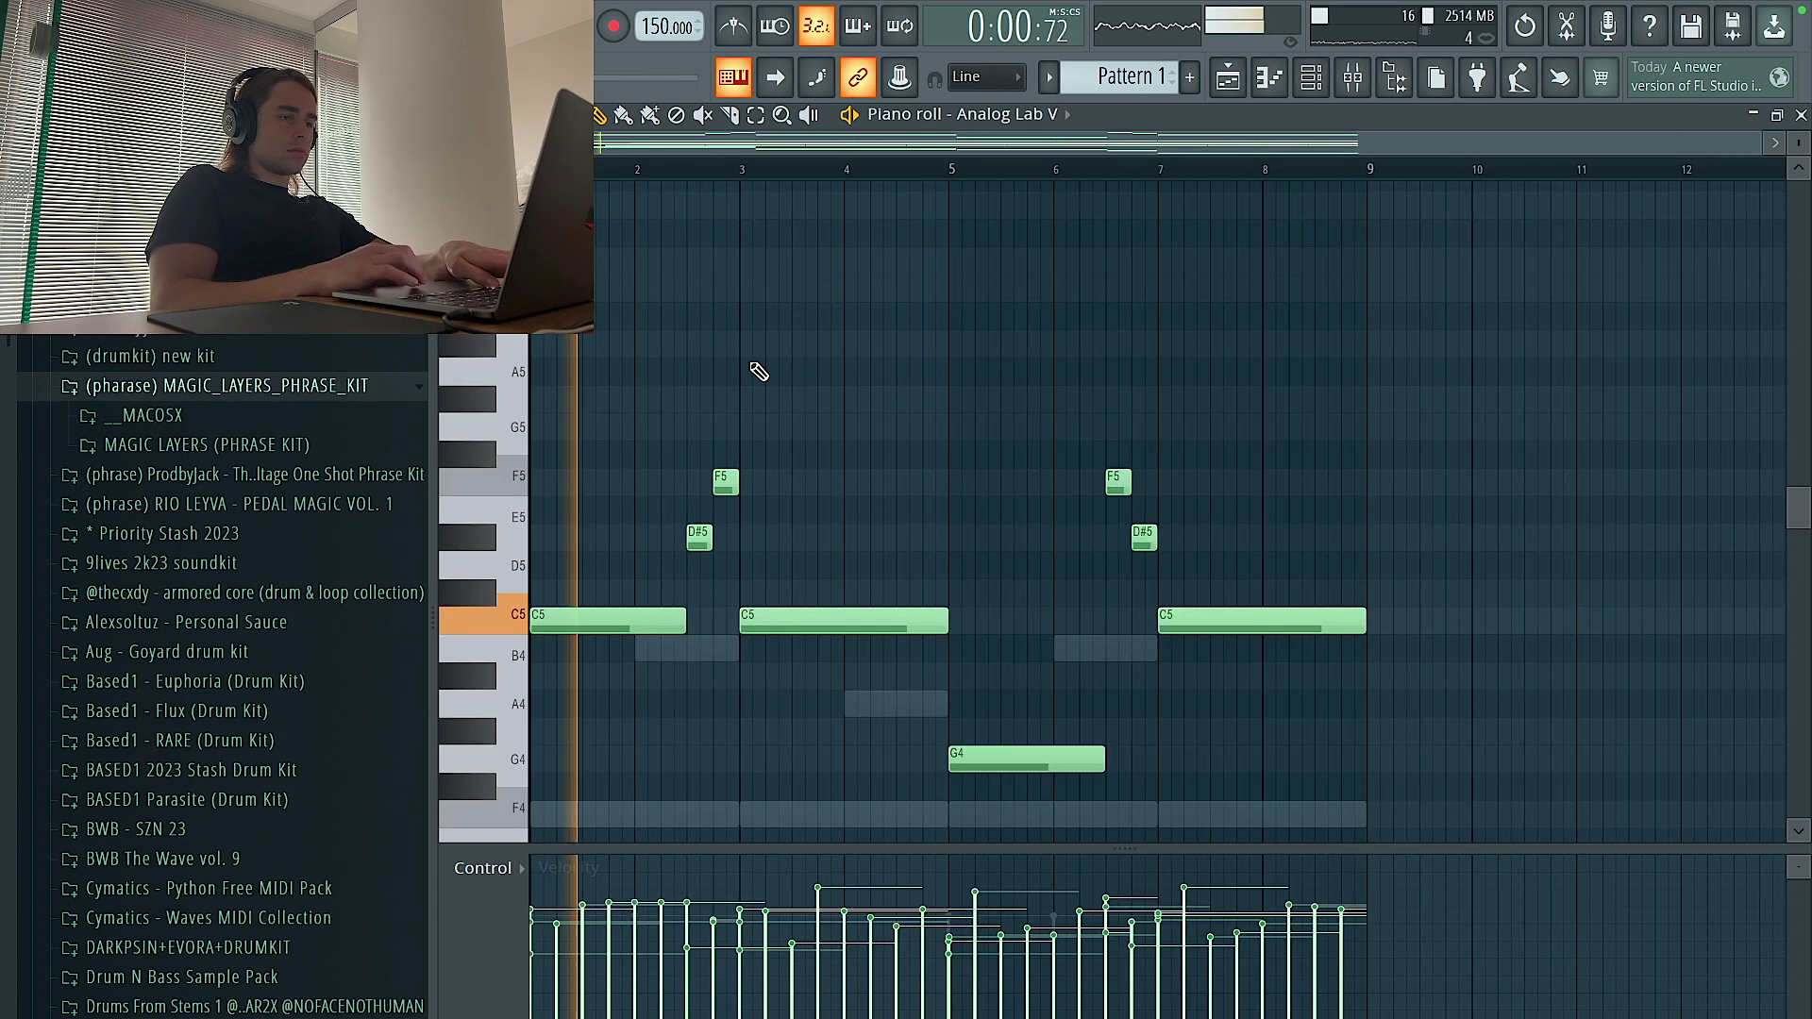
pyautogui.scroll(-3, 758, 371)
pyautogui.keyDown('ctrl'); pyautogui.moveTo(1276, 630); pyautogui.dragTo(623, 316); pyautogui.keyUp('ctrl')
pyautogui.press('Delete')
# Add a second Analog Lab V channel and show its Lead presets
pyautogui.press('F6')
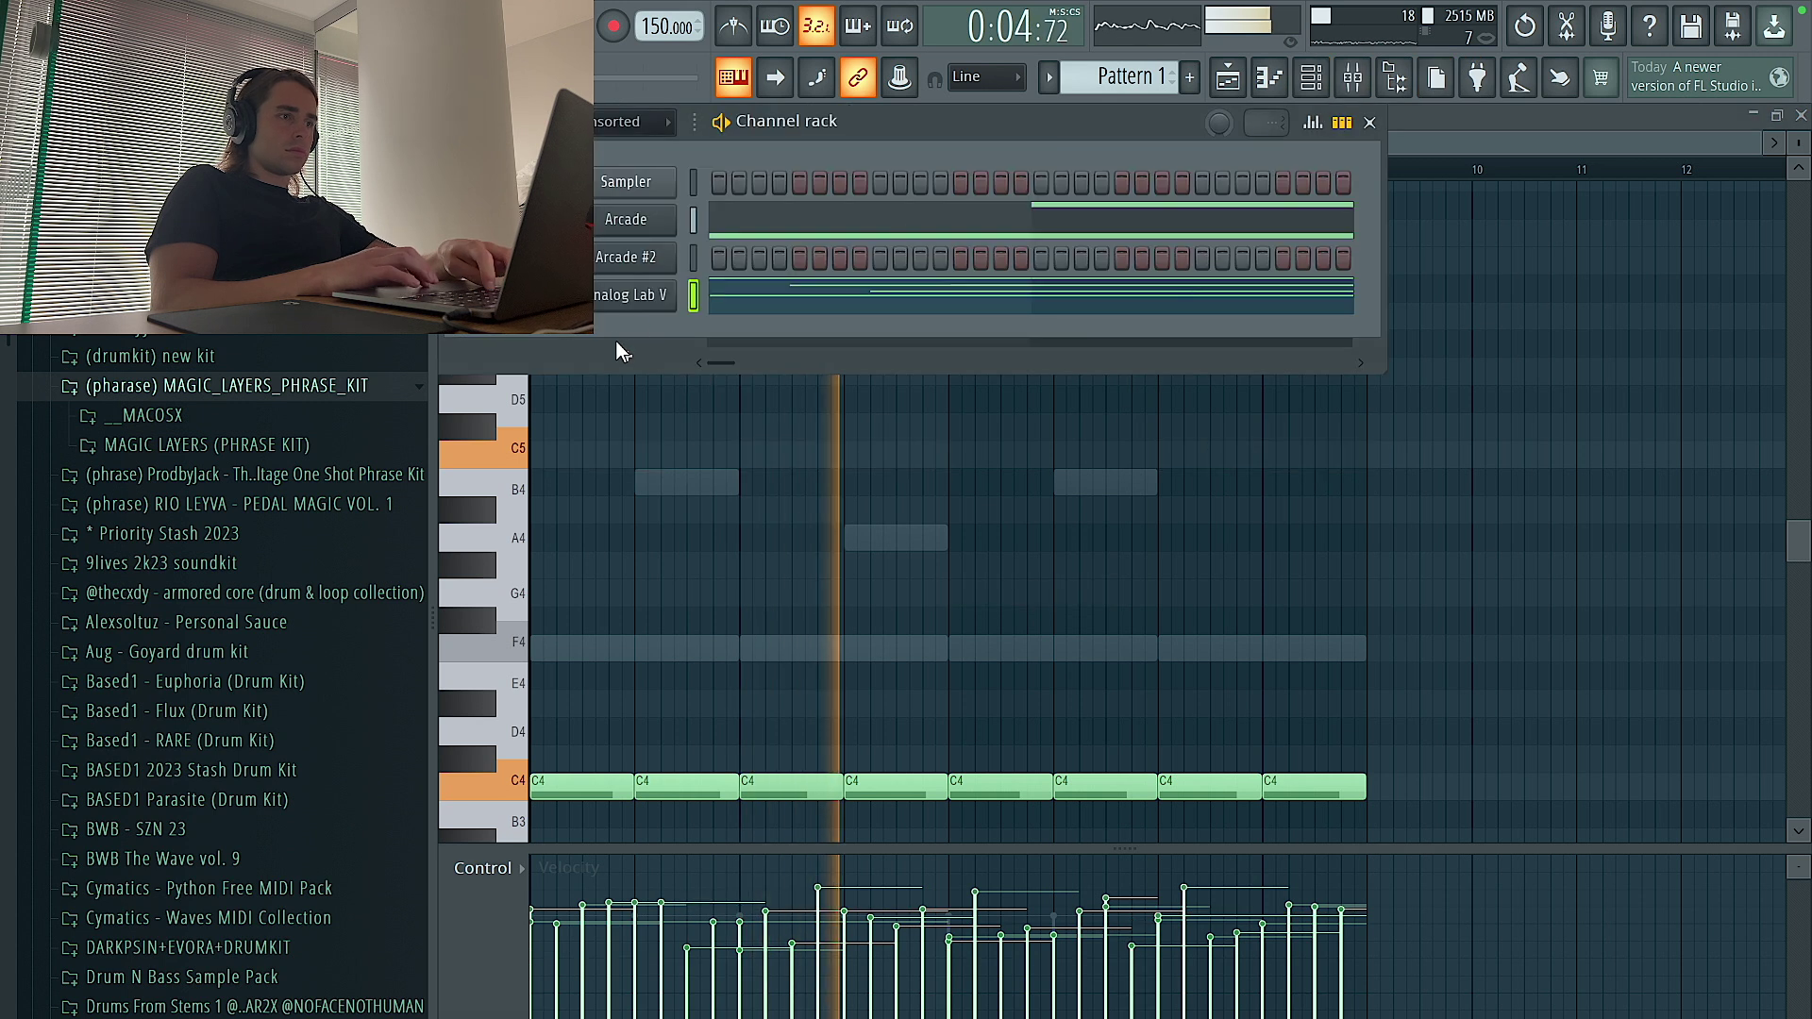
pyautogui.click(618, 348)
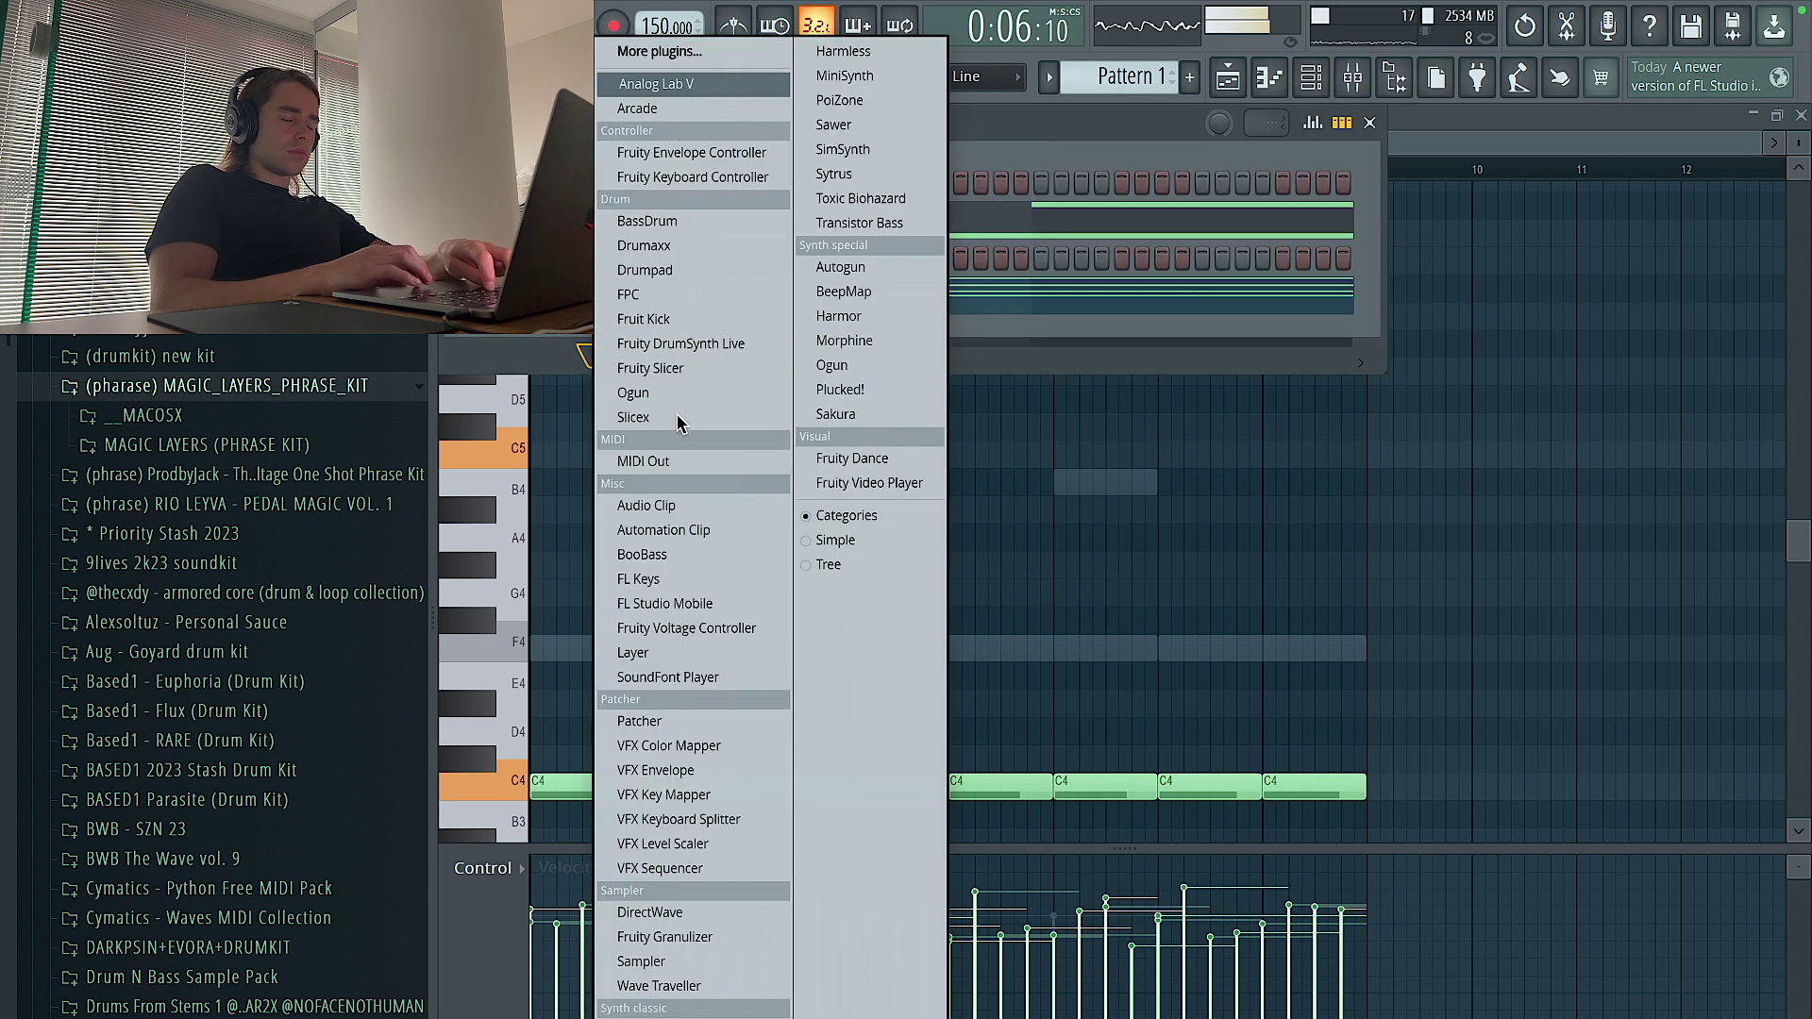
pyautogui.press('Return')
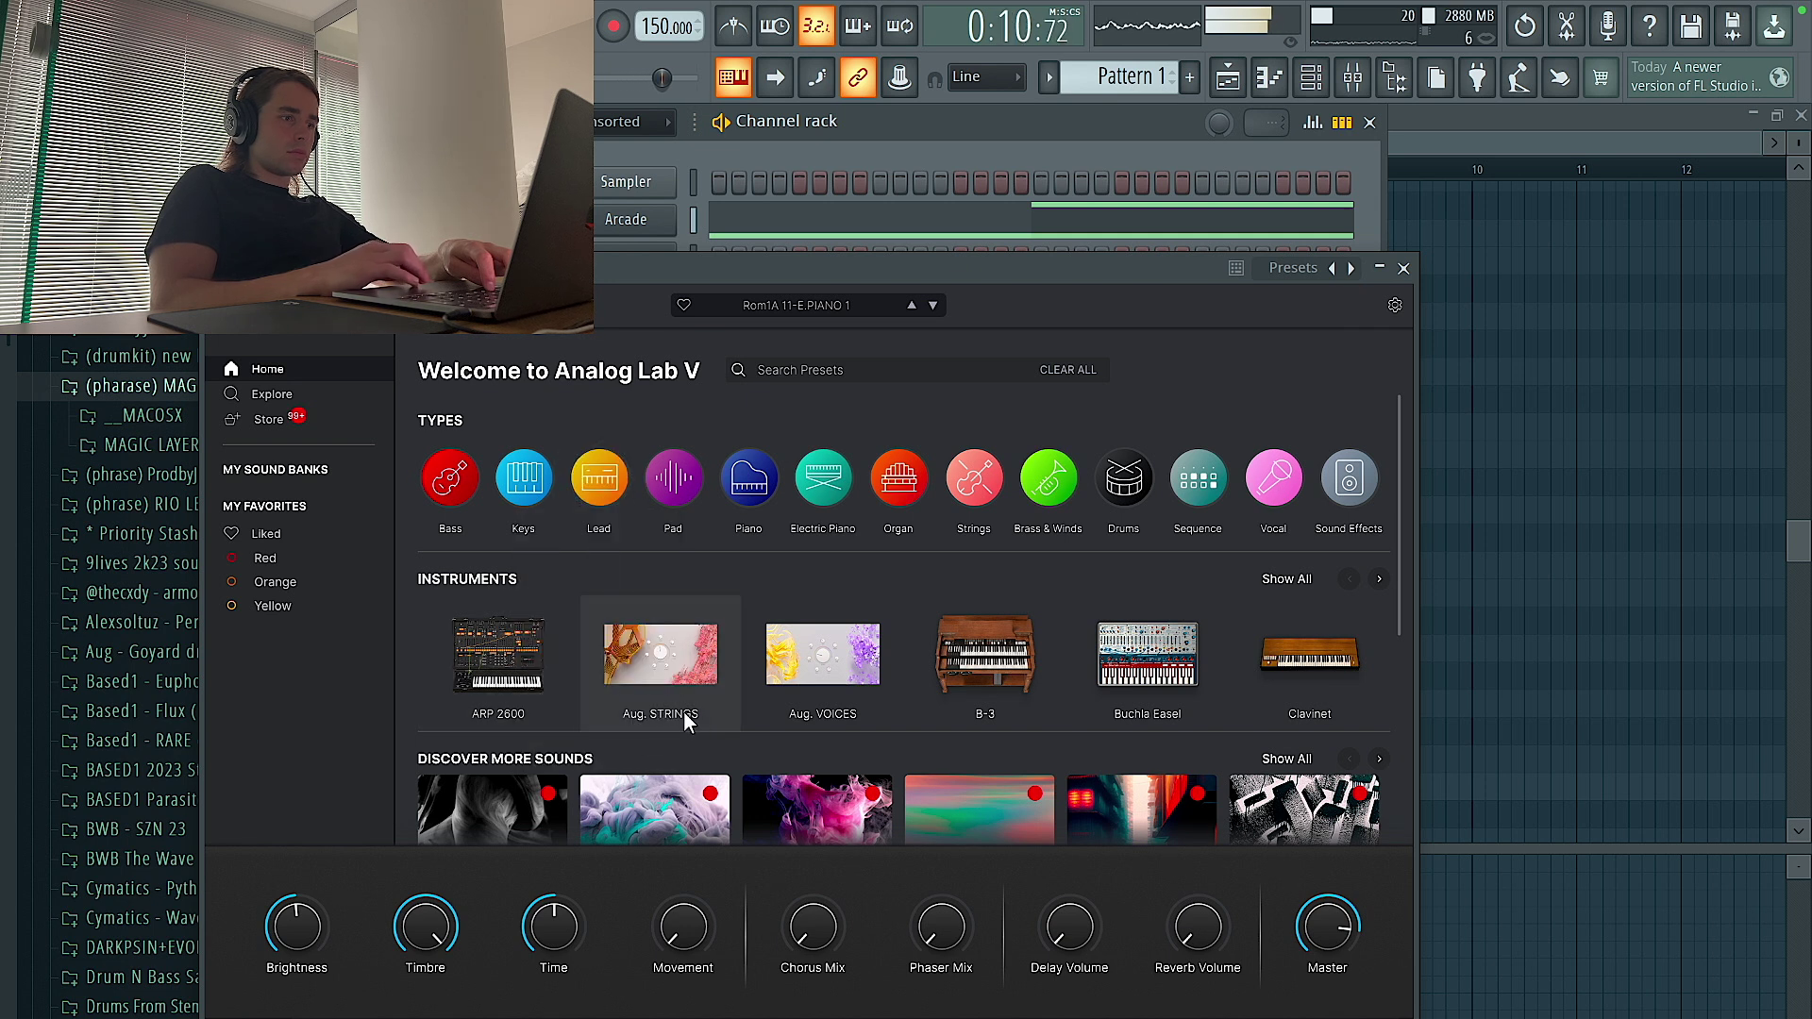
pyautogui.click(598, 491)
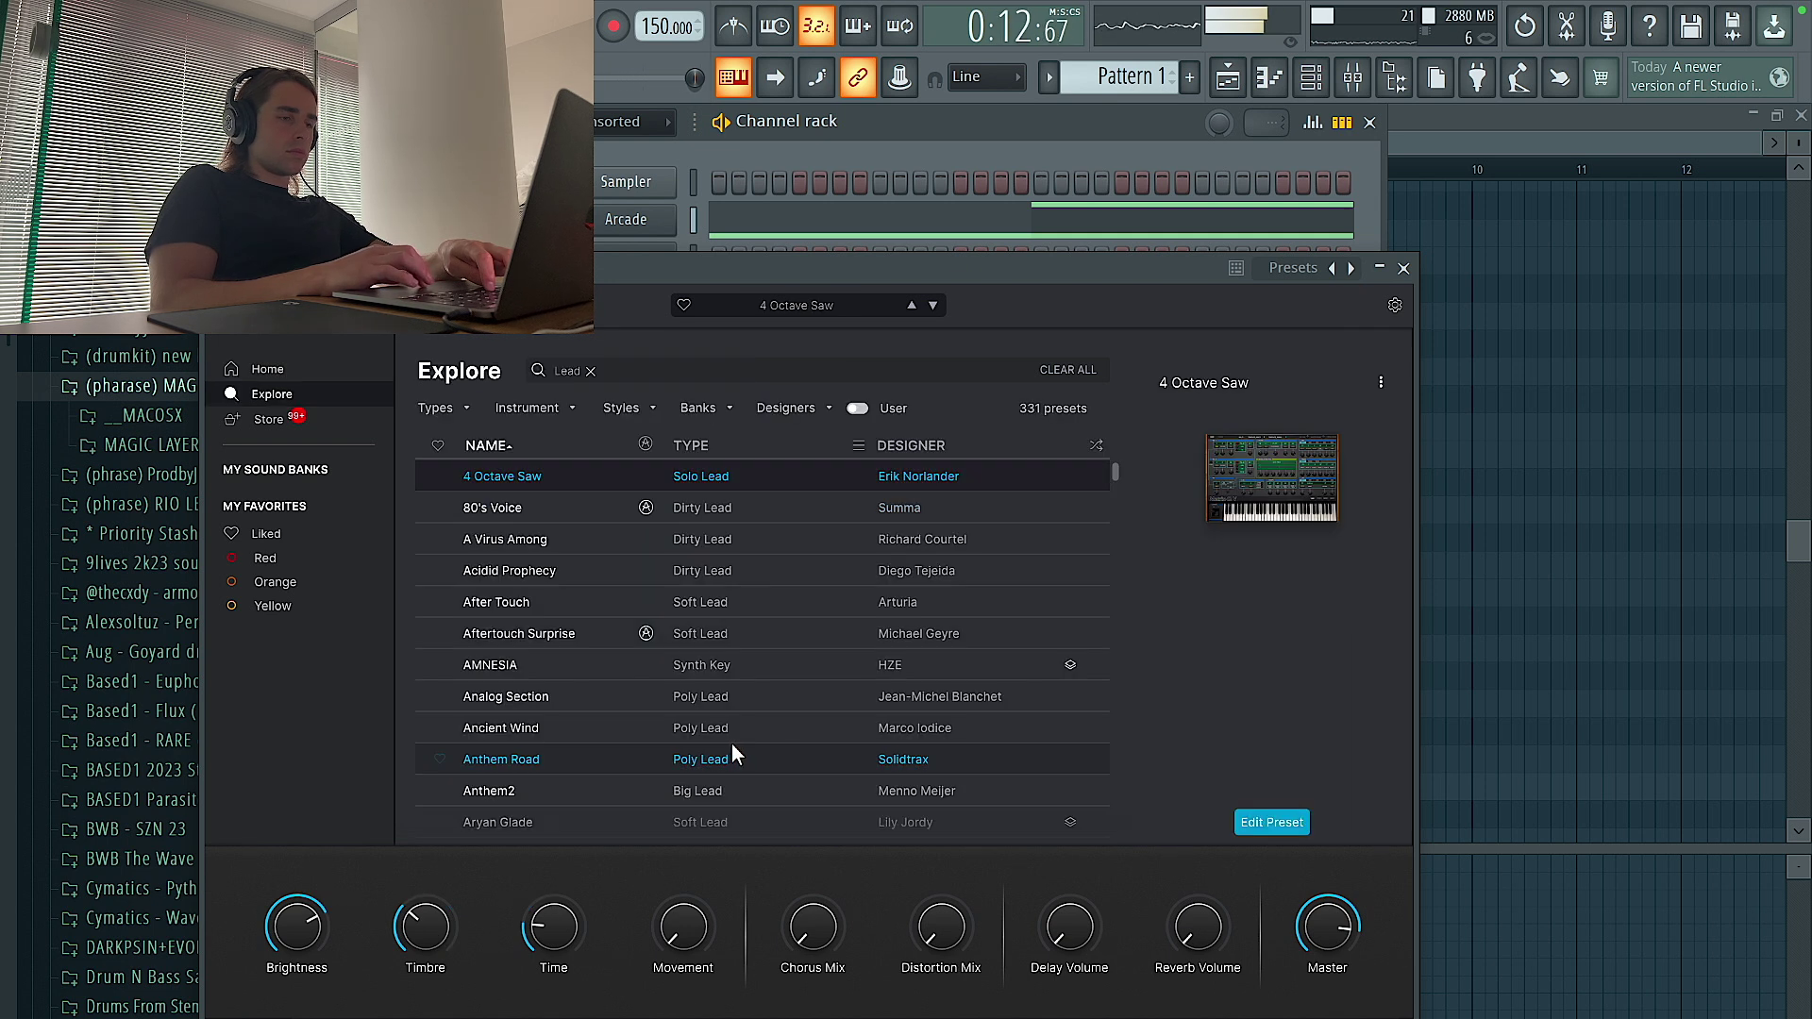
# Paste the cut melody into the Analog Lab V #2 piano roll and raise all its notes by one octave
pyautogui.press('F7')
pyautogui.rightClick(672, 333)
pyautogui.click(727, 333)
pyautogui.press('space')
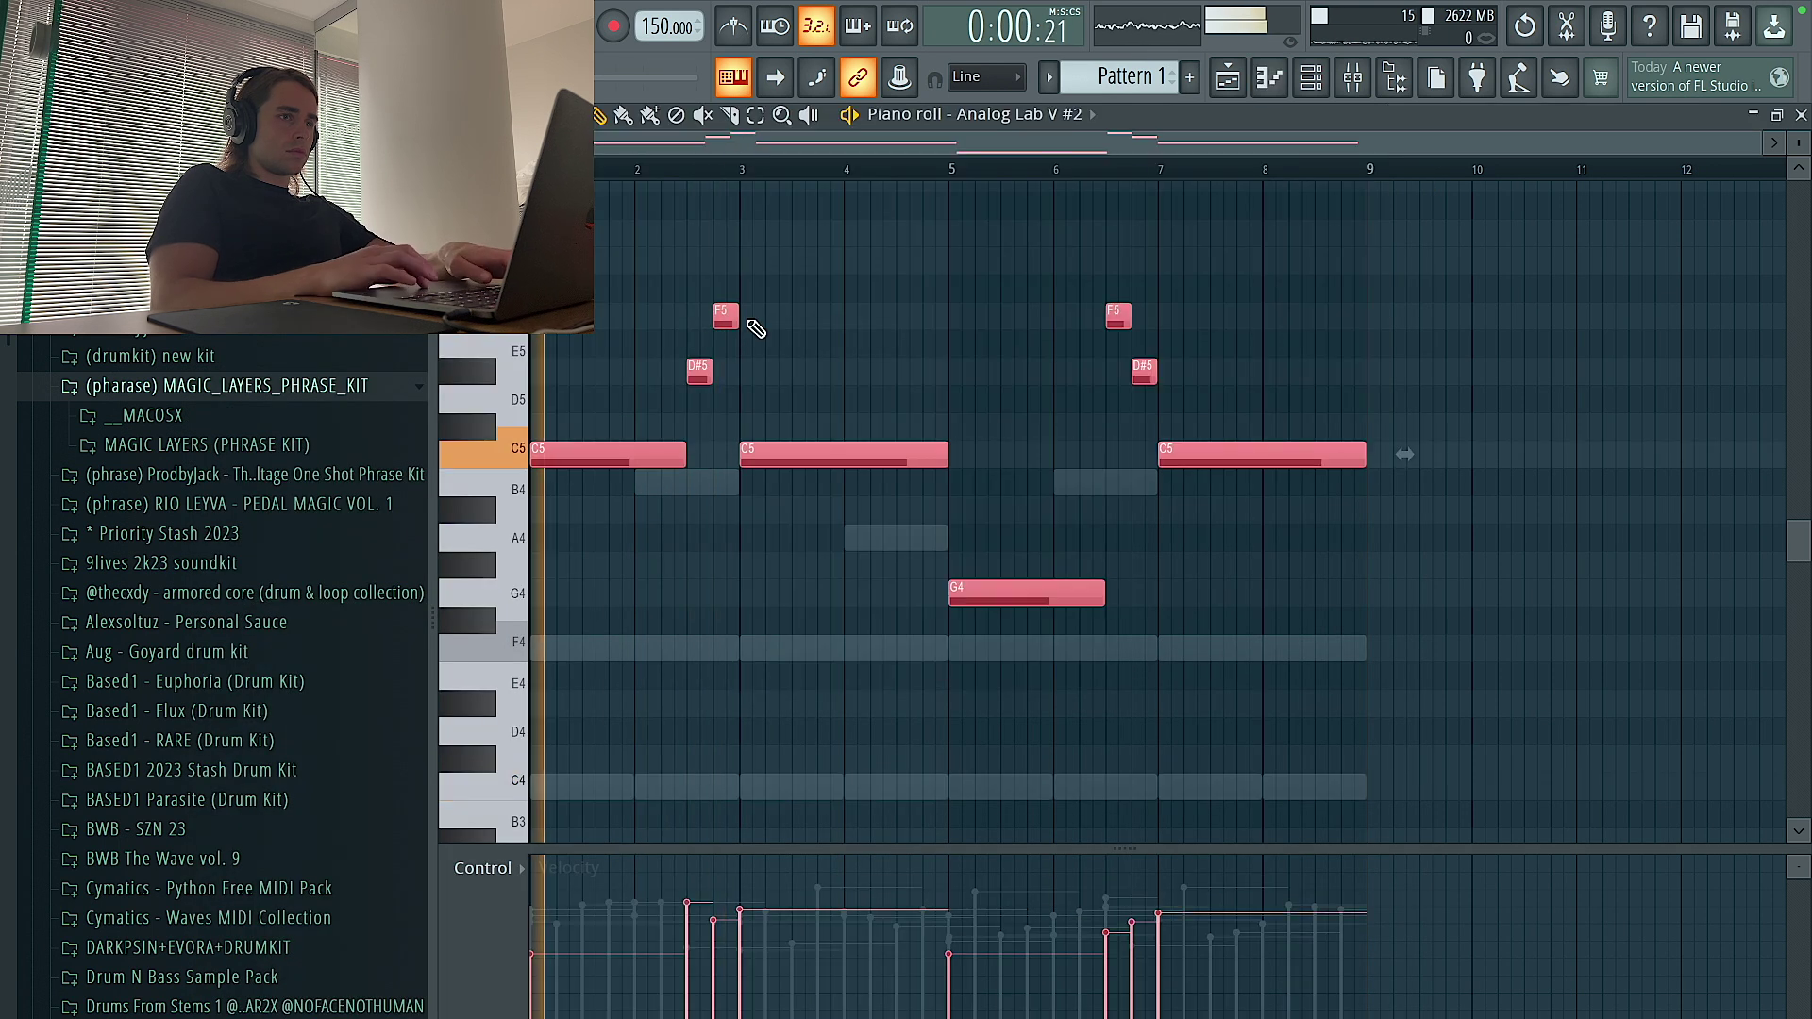
pyautogui.press('F6')
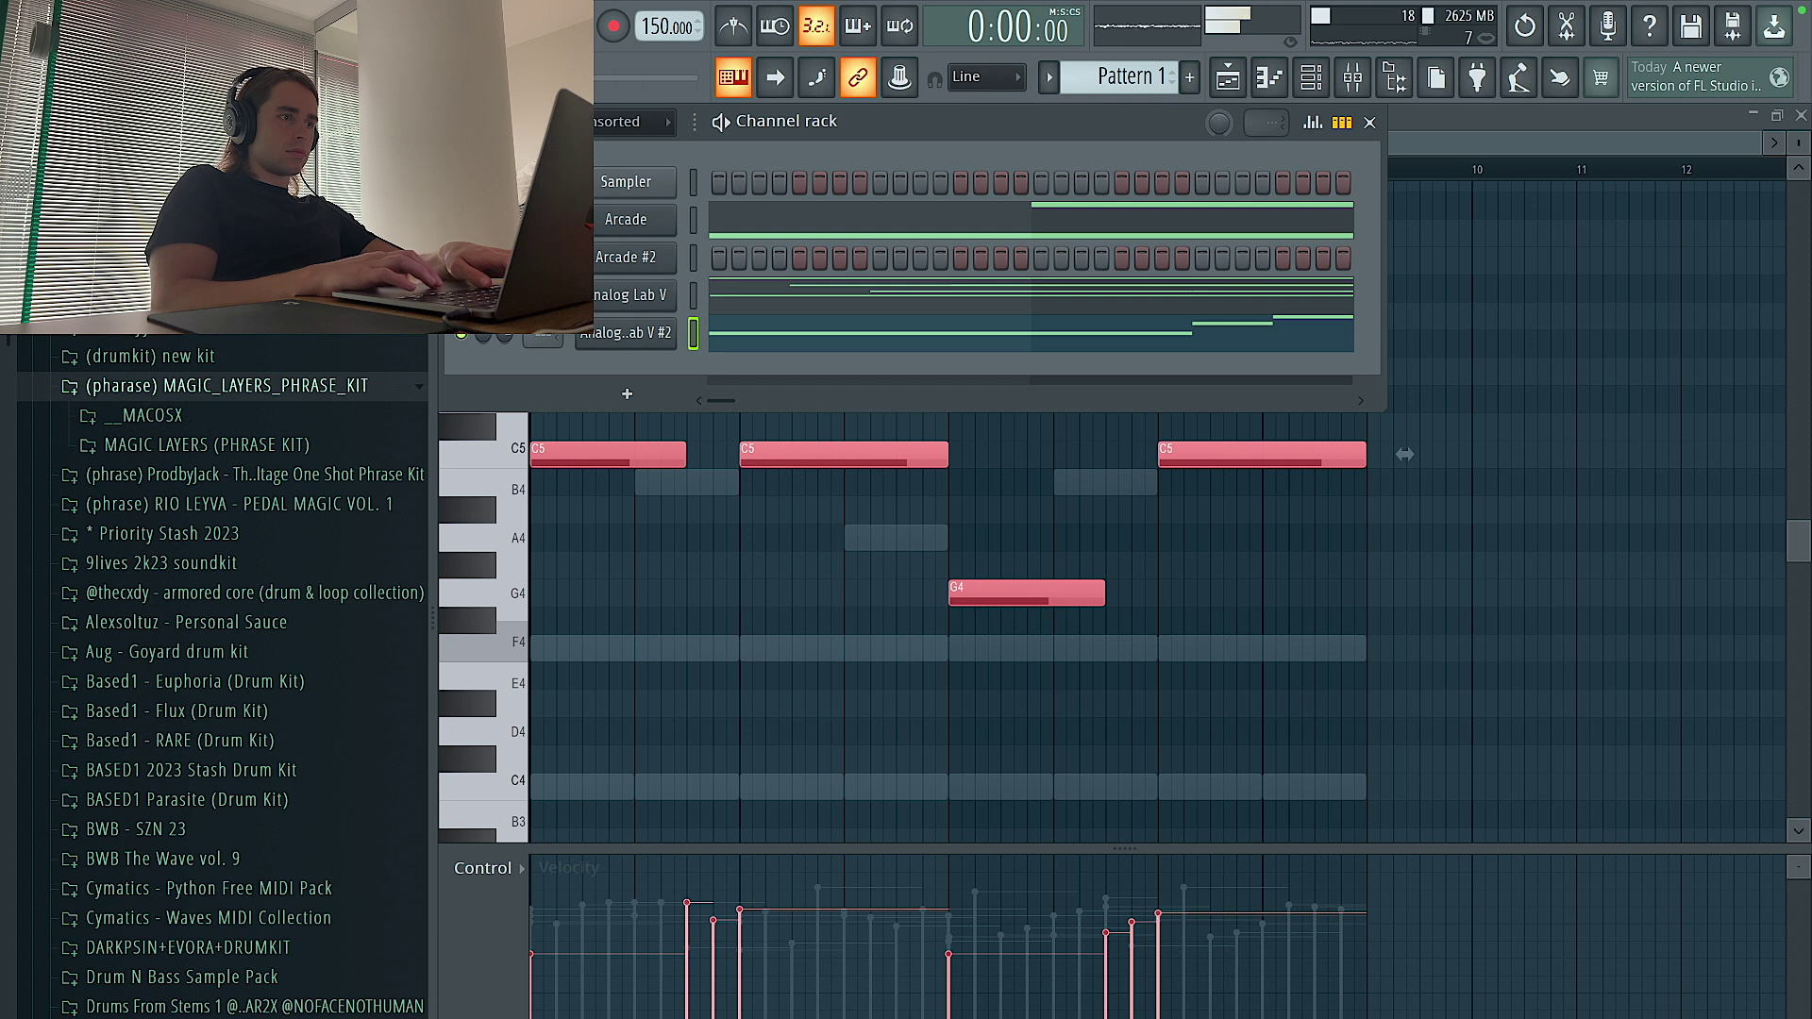
pyautogui.press('F6')
pyautogui.hotkey('ctrl', 'Up')
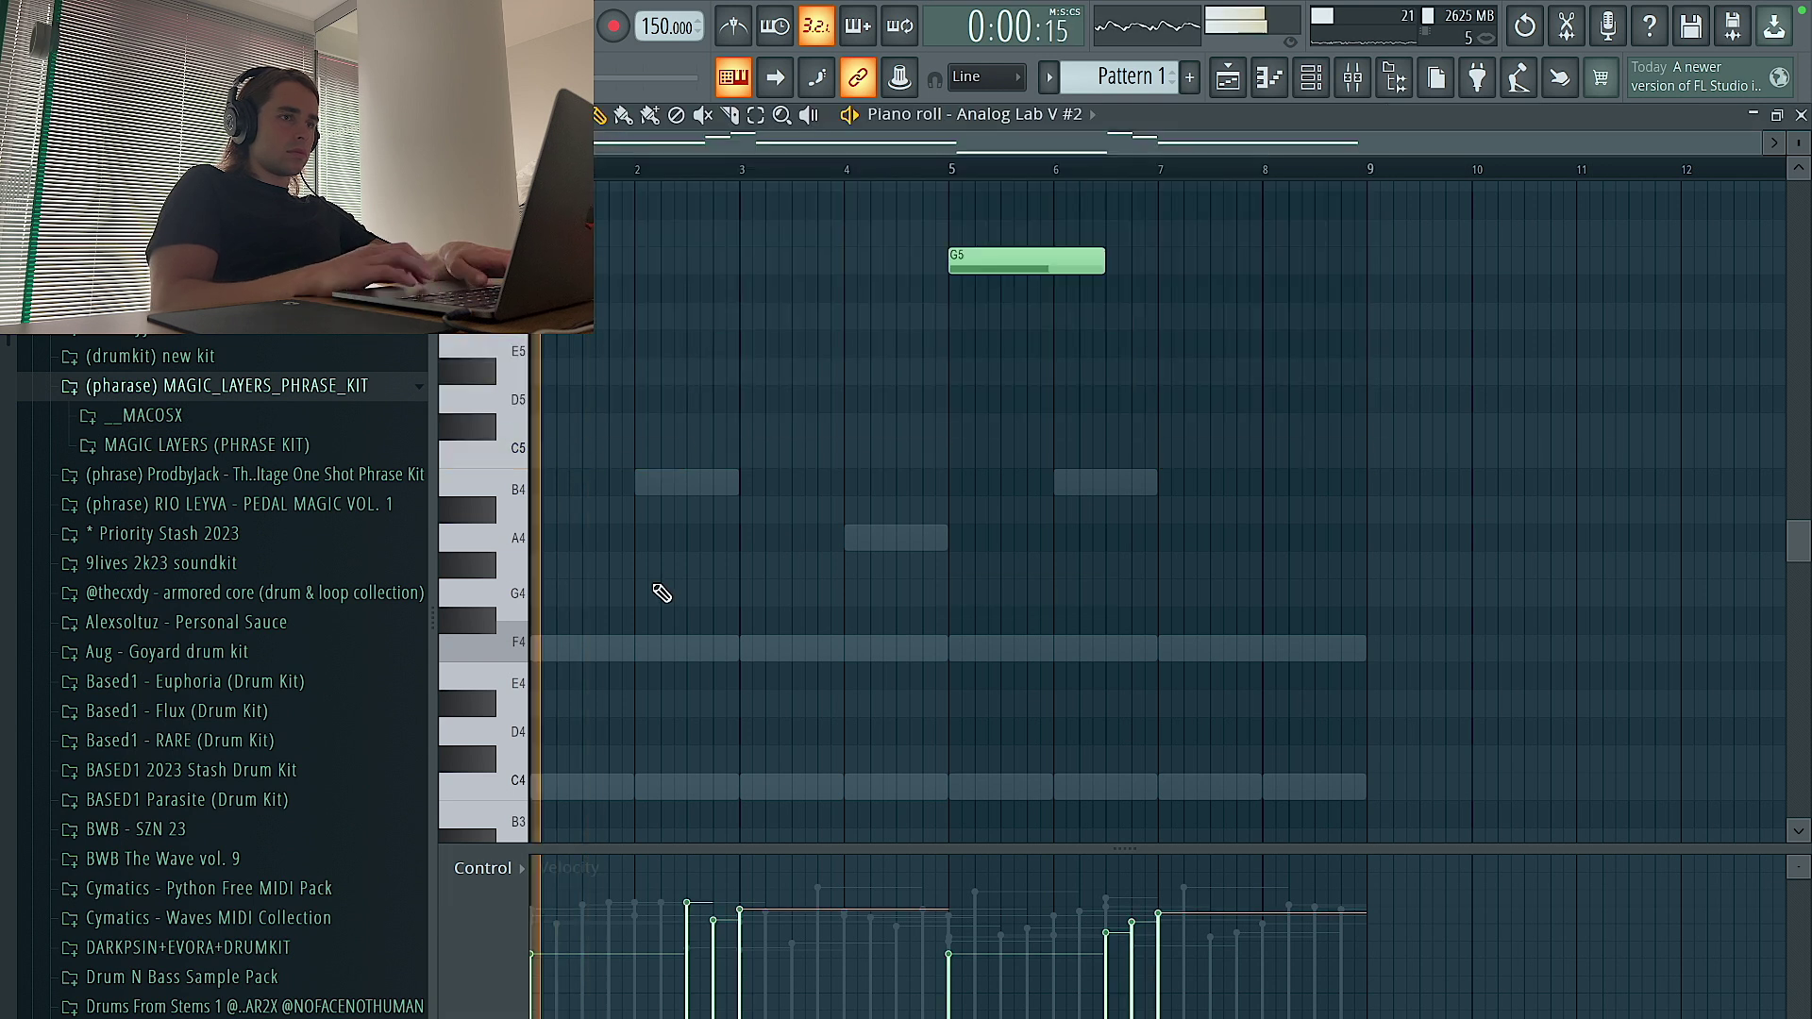
# Audition the Anthem2 preset in Analog Lab V #2, load Aftertouch Surprise, and close the instrument
pyautogui.click(1325, 86)
pyautogui.click(626, 333)
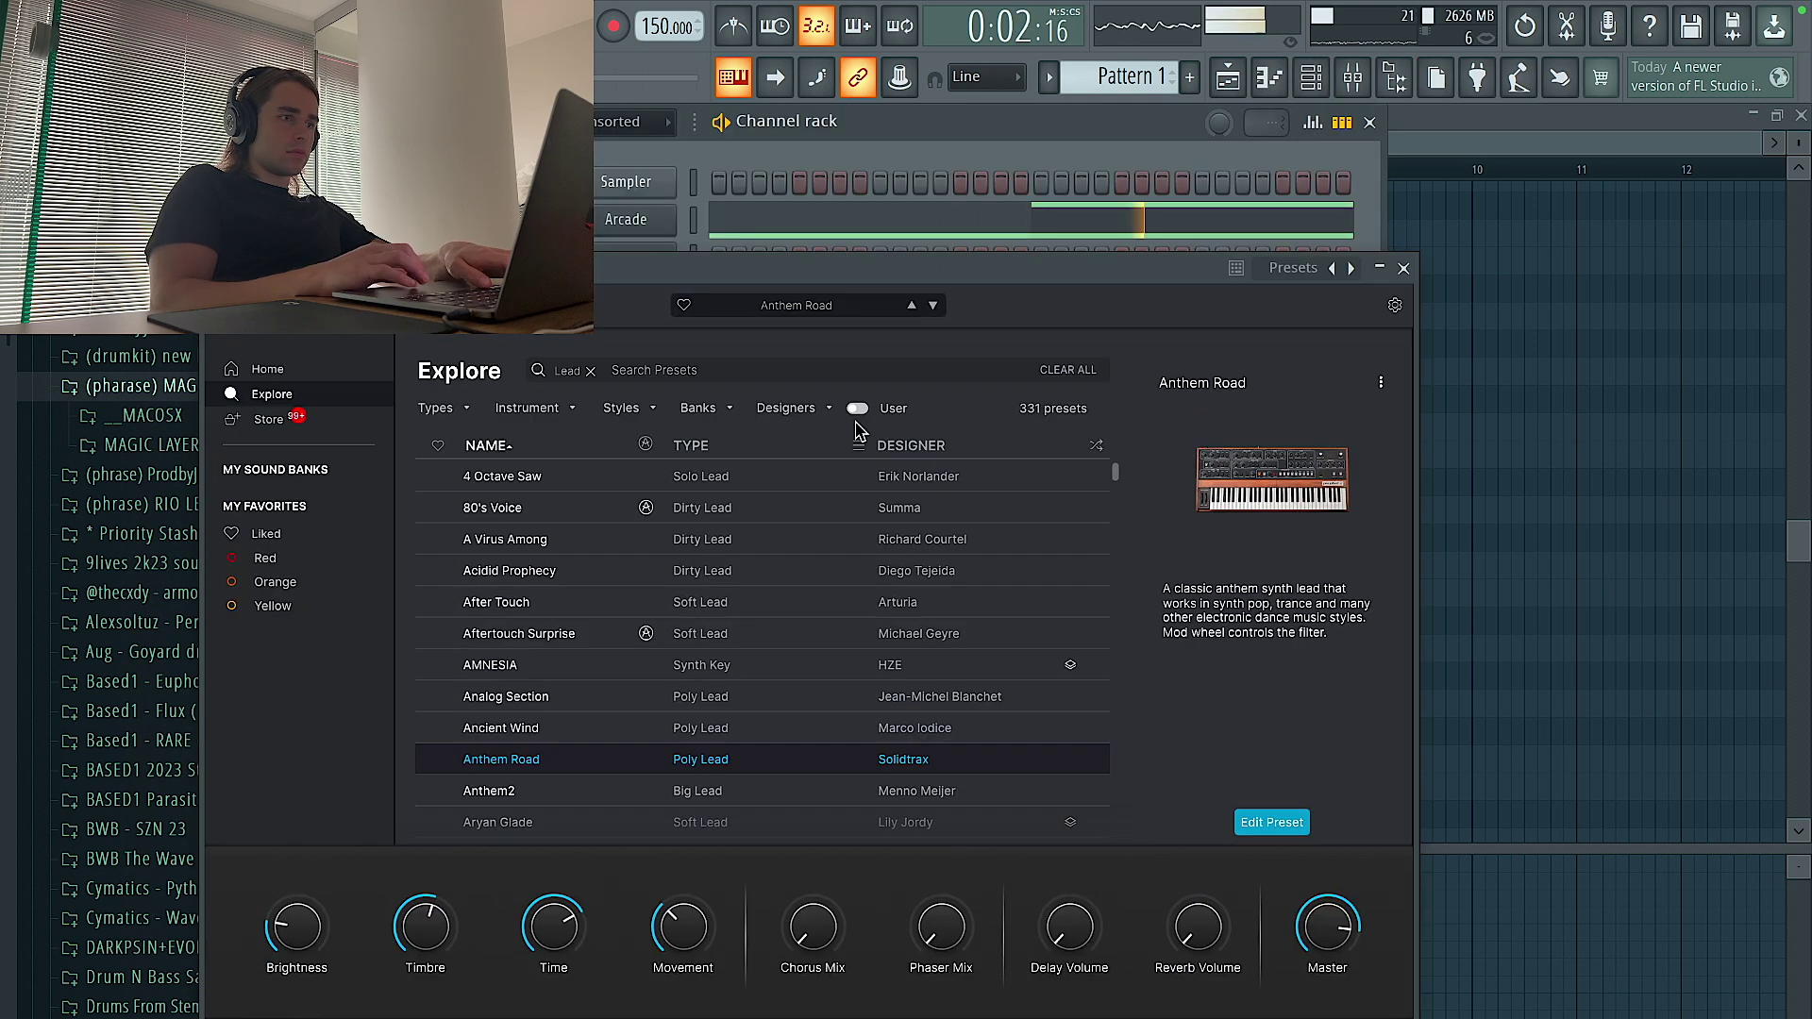
pyautogui.click(619, 800)
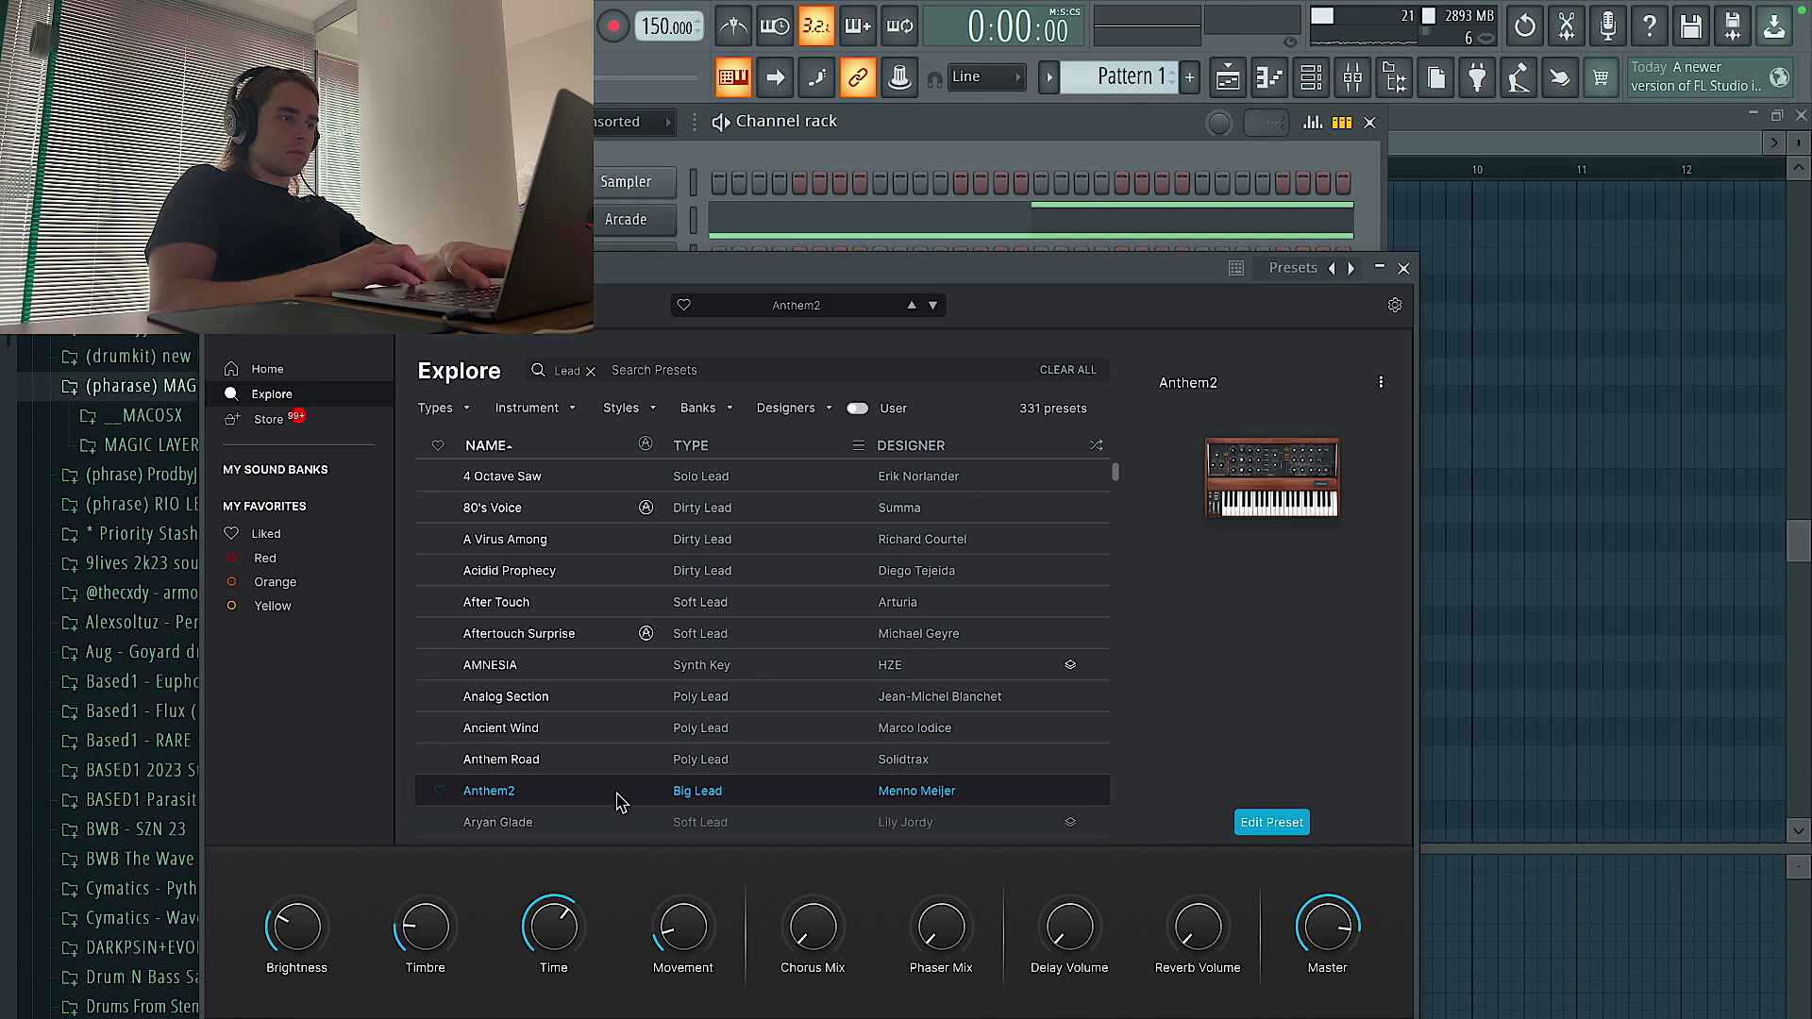
pyautogui.click(623, 639)
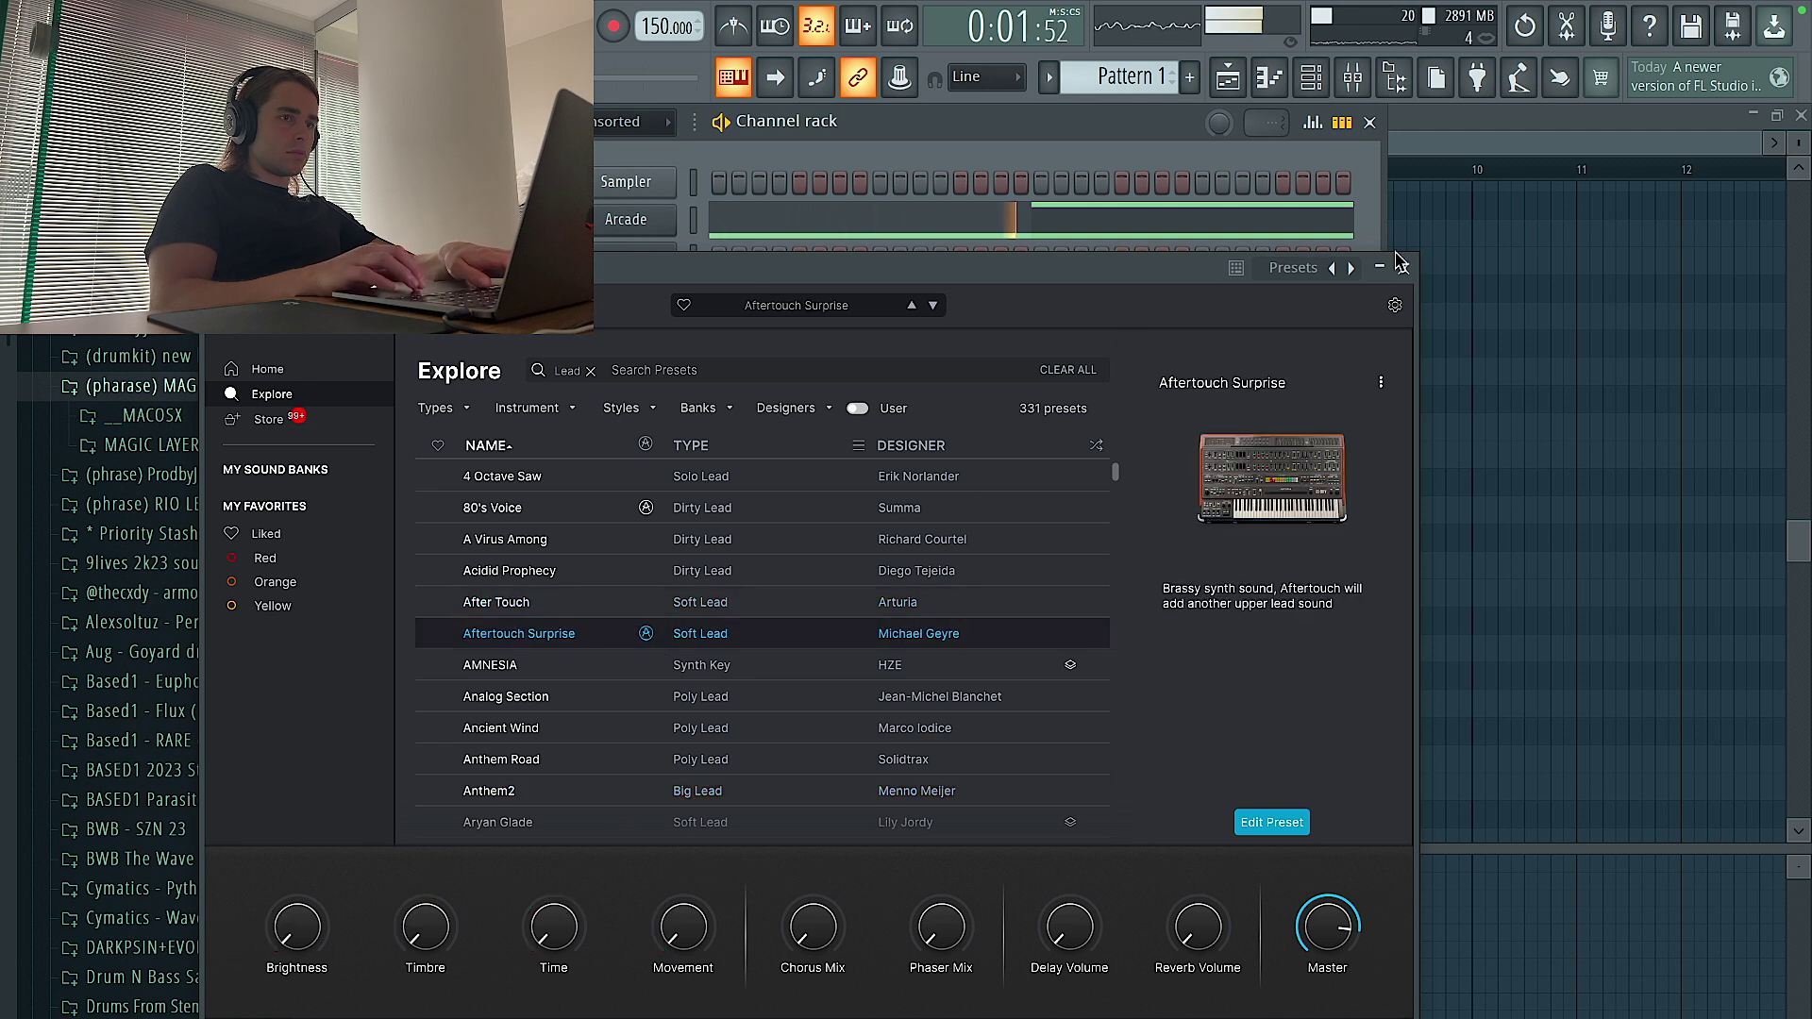
pyautogui.click(1404, 267)
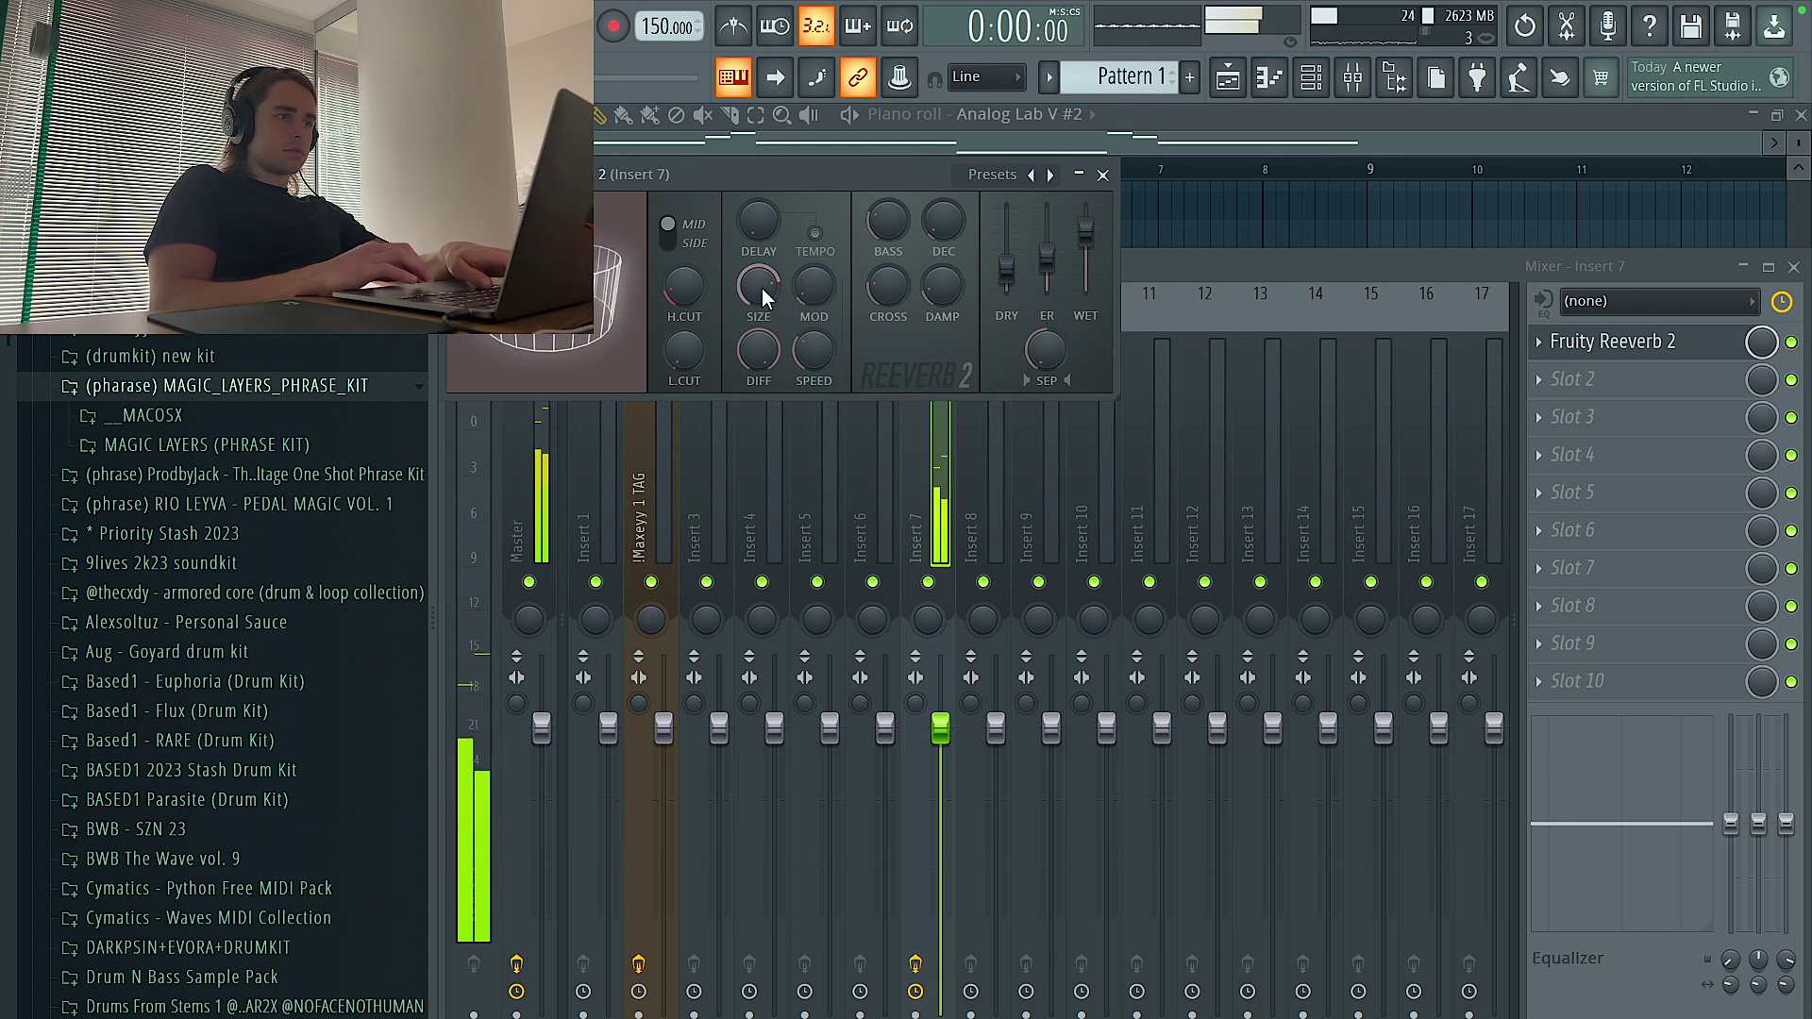
# Add Fruity parametric EQ 2 after the reverb on Insert 7 and cut the low frequencies with band 1
pyautogui.click(1104, 176)
pyautogui.click(1603, 389)
pyautogui.click(1311, 114)
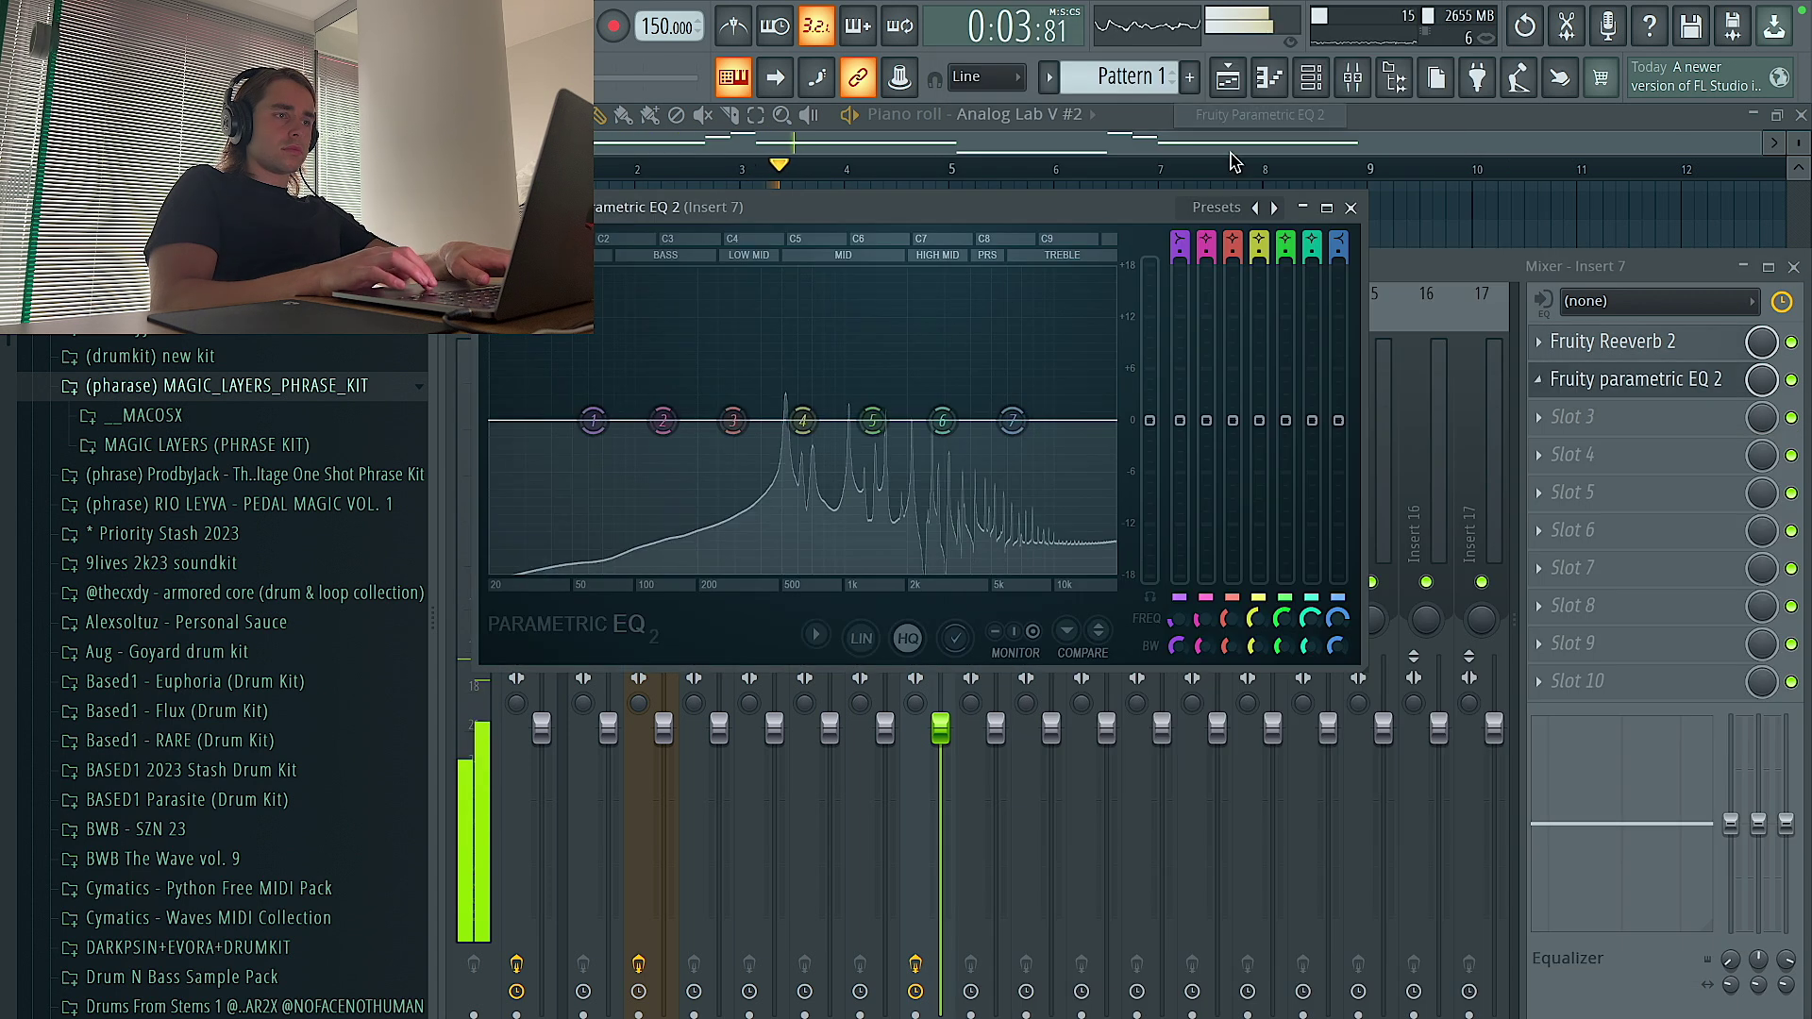
pyautogui.rightClick(672, 456)
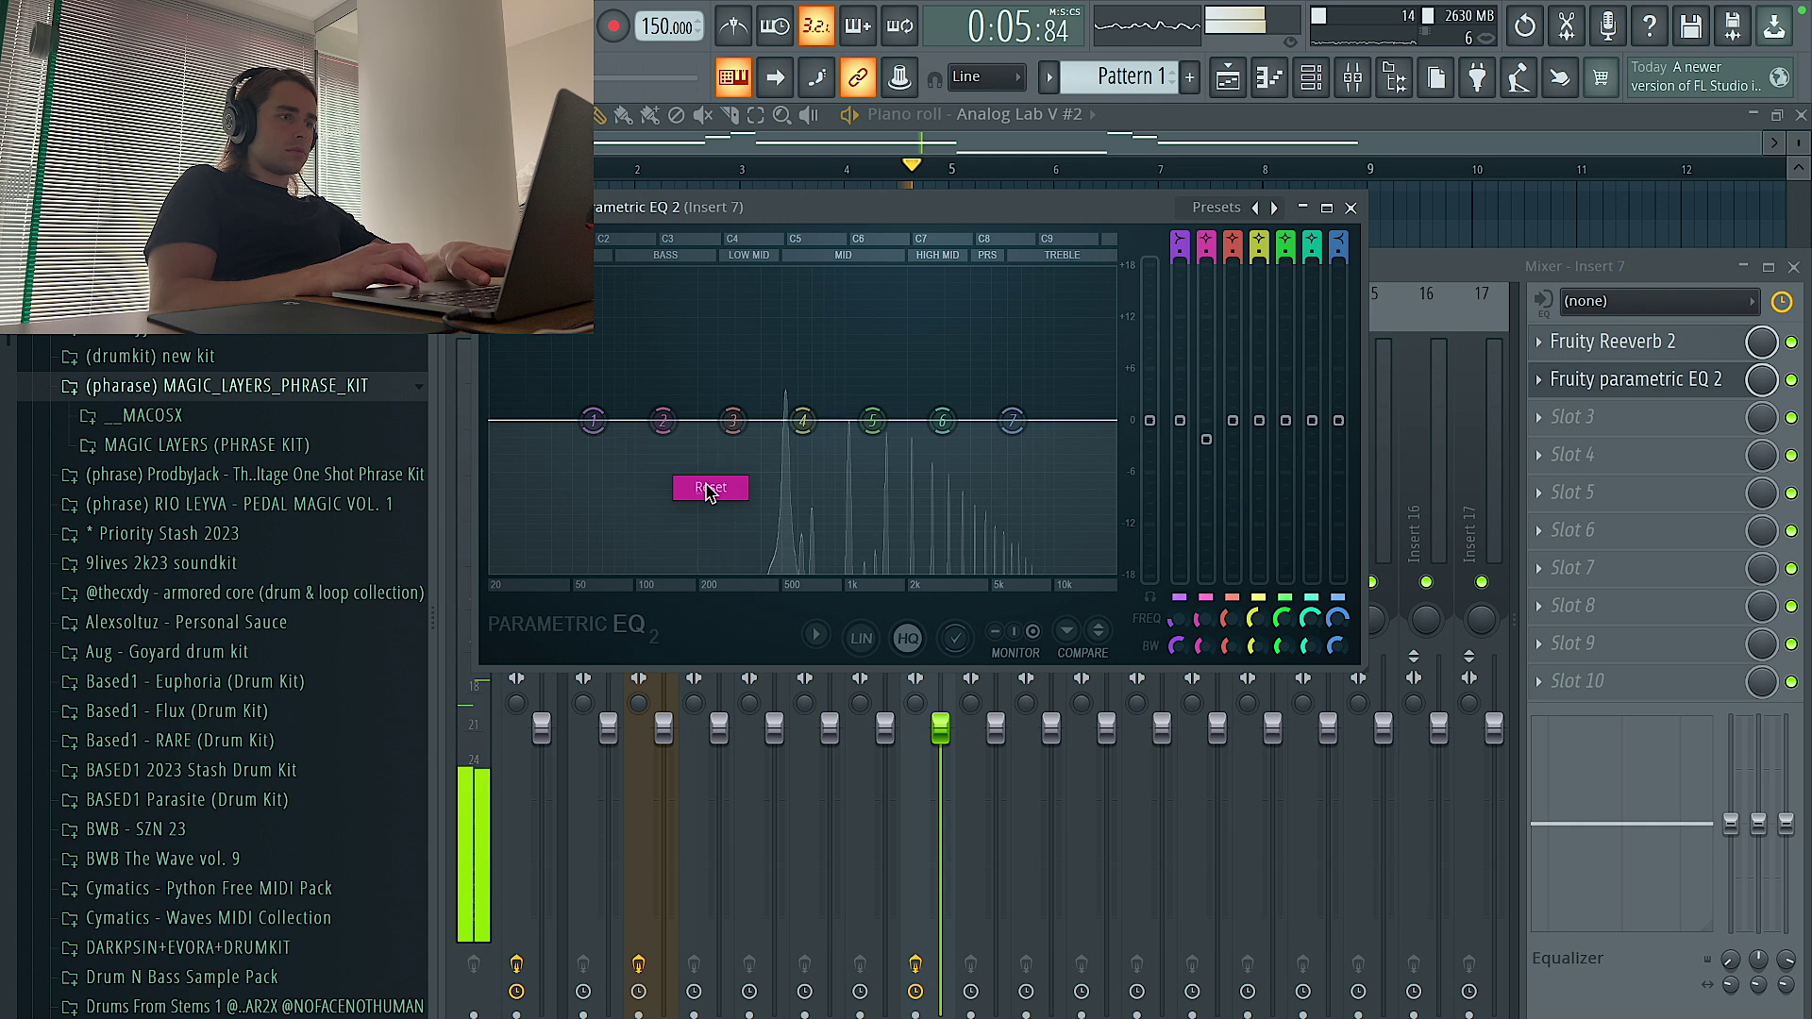
pyautogui.moveTo(594, 433); pyautogui.dragTo(718, 566)
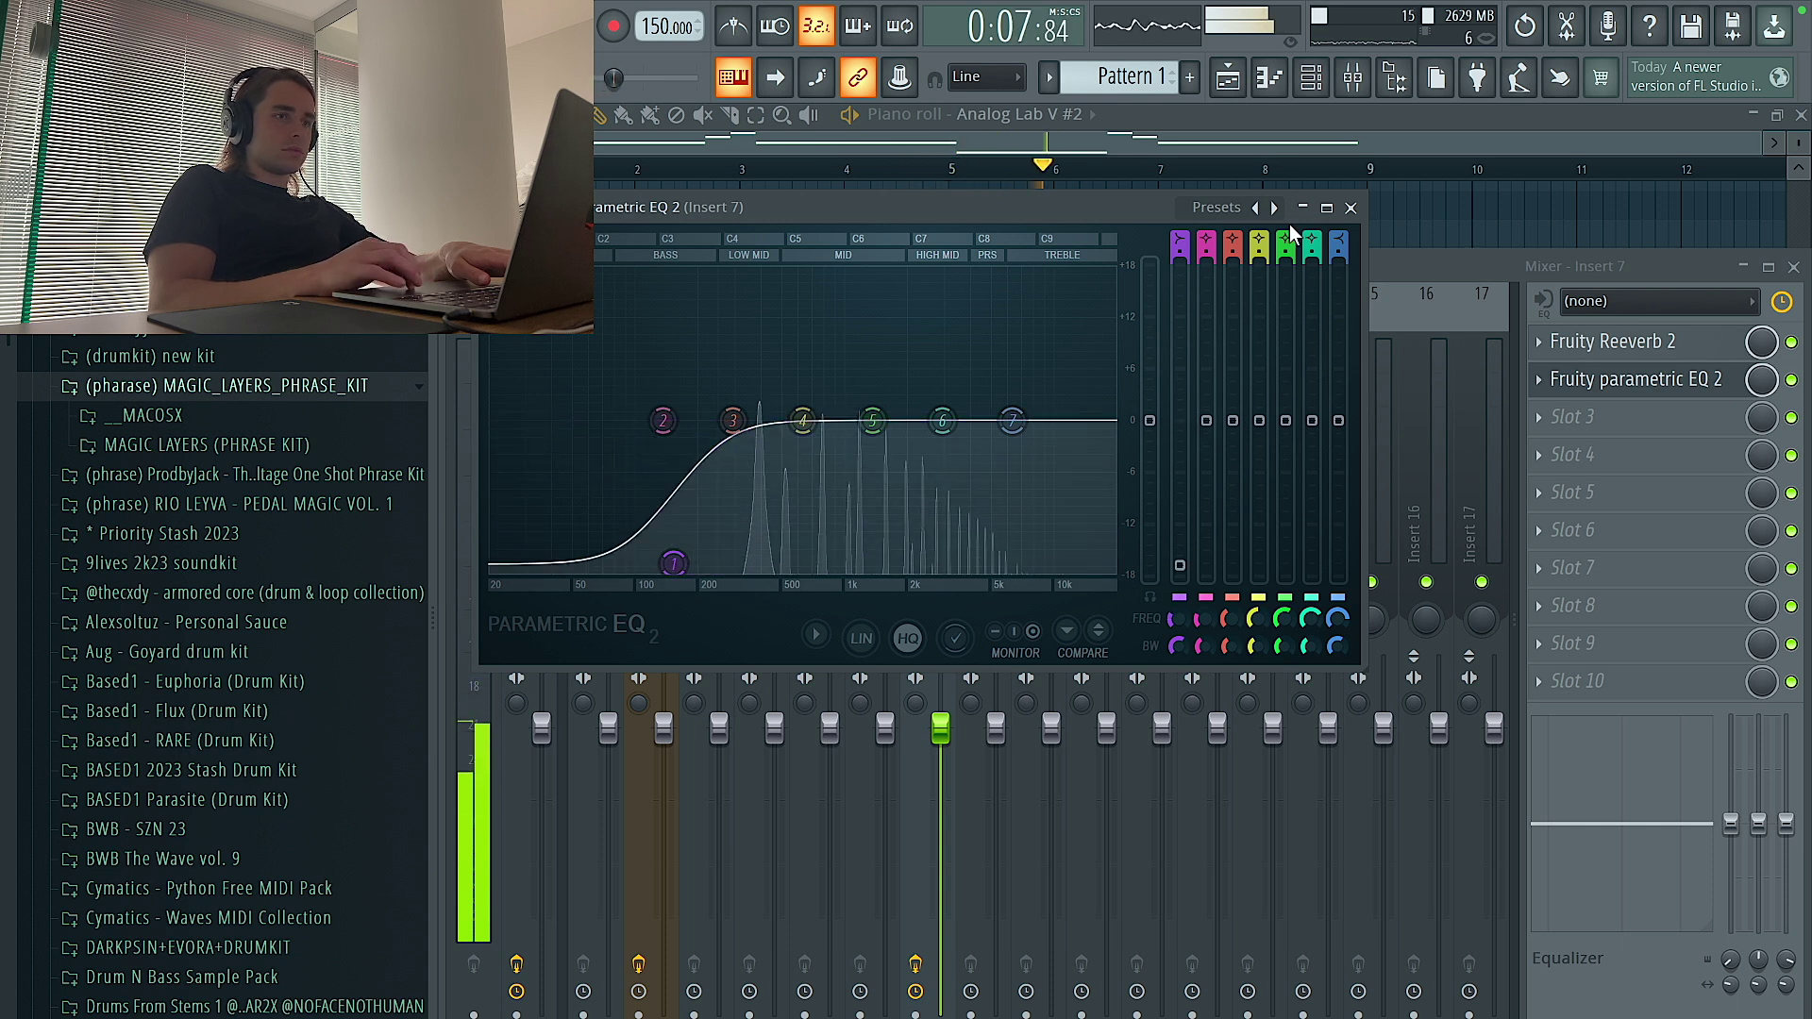
pyautogui.click(1351, 207)
# Delete the bass notes C4, G#3, G3 and F3 and everything below the D#4 row from the Analog Lab V #3 chords
pyautogui.click(1321, 81)
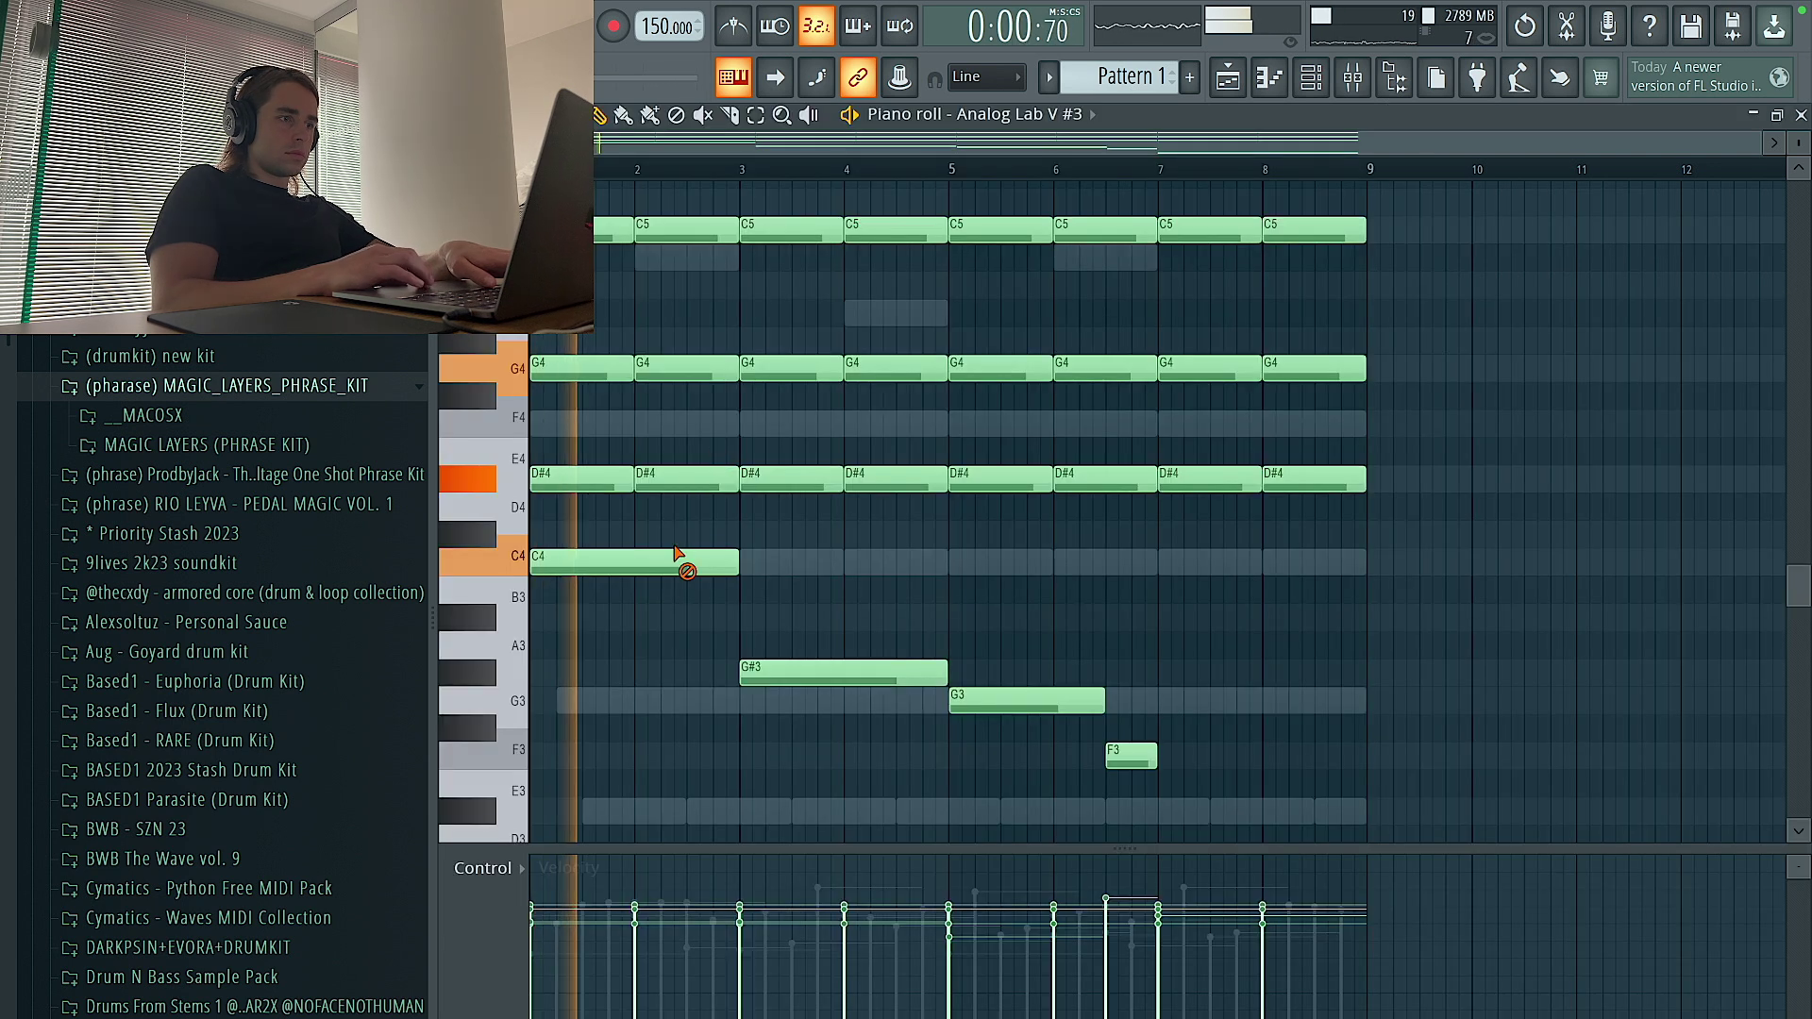
pyautogui.rightClick(675, 554)
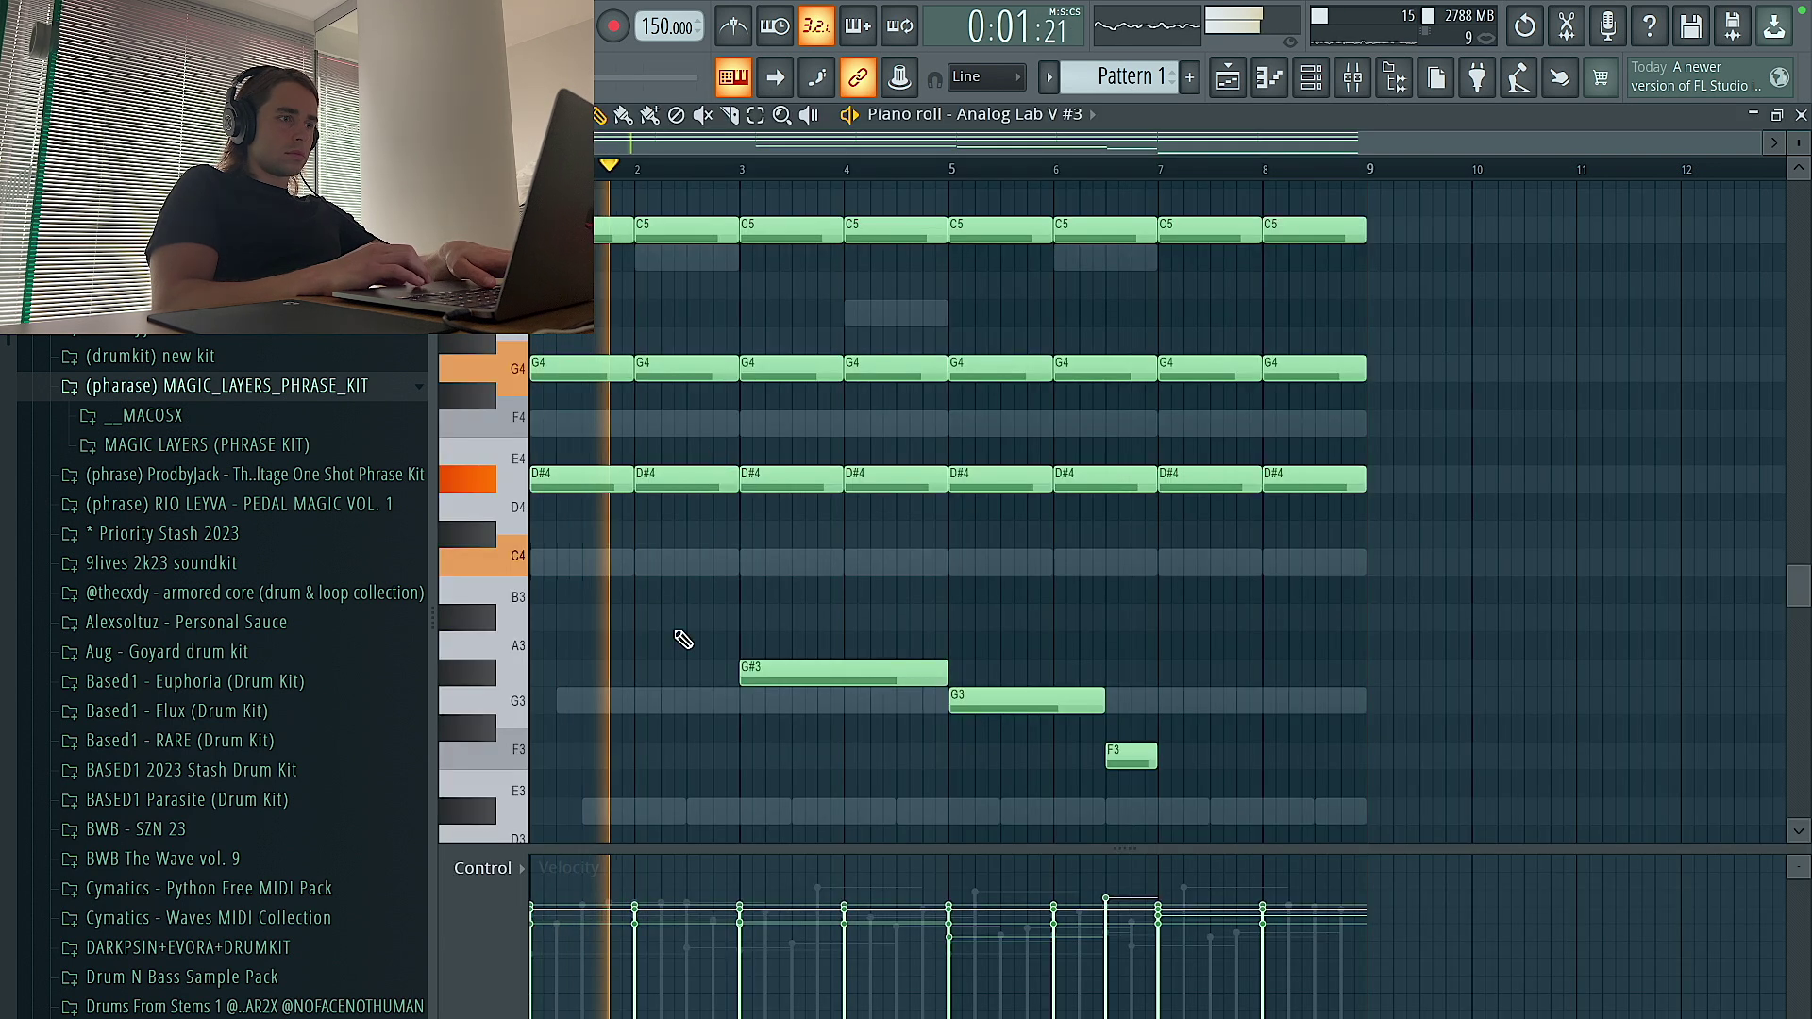
pyautogui.moveTo(791, 552); pyautogui.dragTo(1091, 763)
pyautogui.press('Delete')
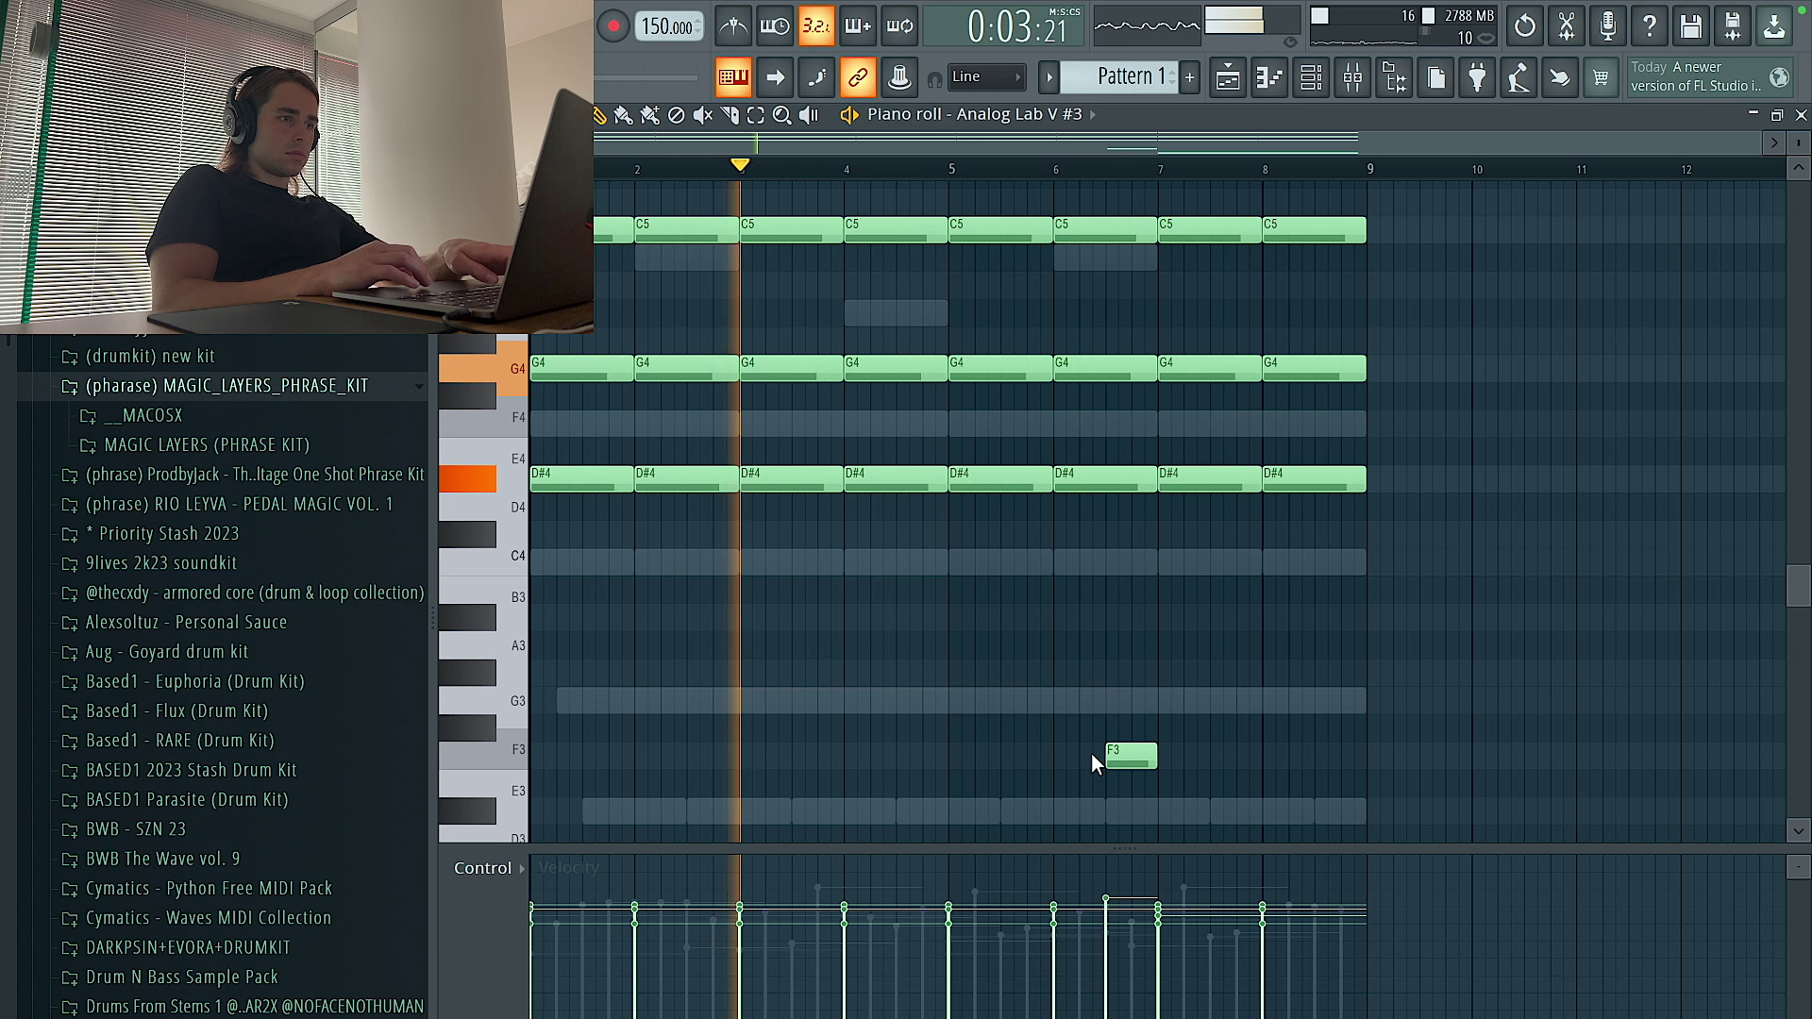
pyautogui.scroll(-4, 1132, 745)
pyautogui.moveTo(1420, 770); pyautogui.dragTo(1153, 426)
pyautogui.press('Delete')
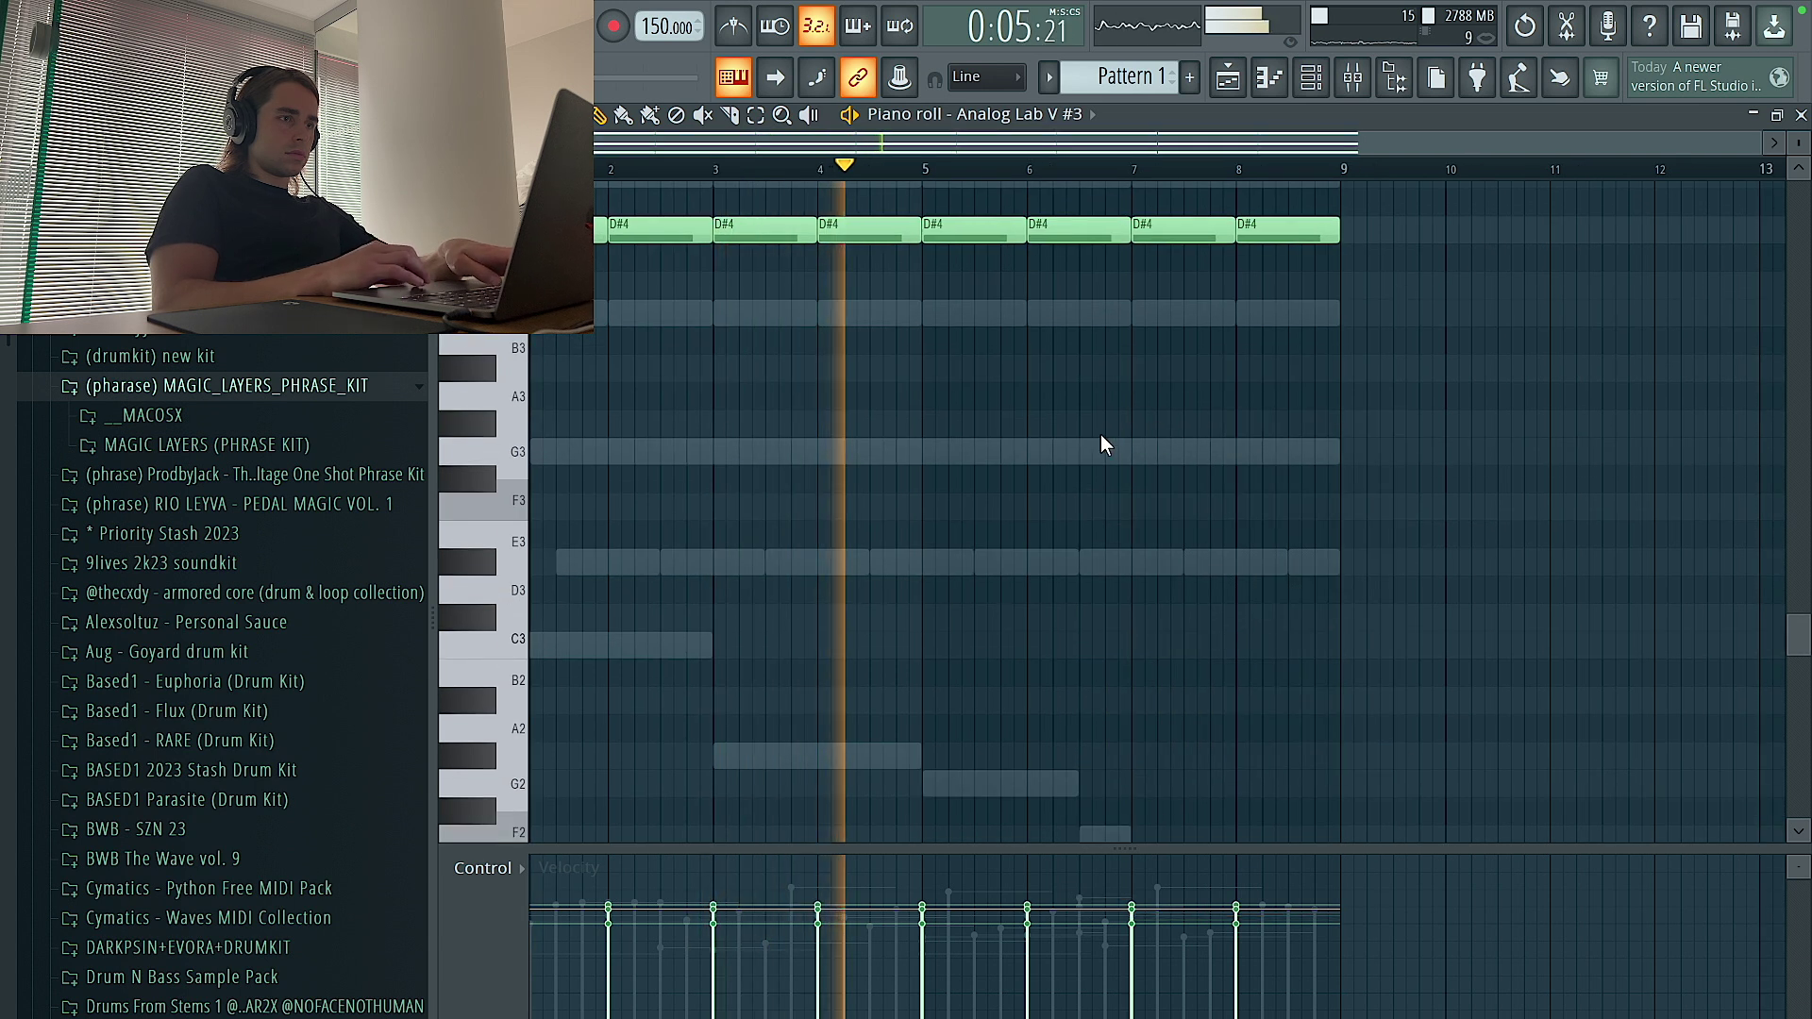
pyautogui.scroll(5, 1100, 434)
# Move the D#4 note at bar 5 of Analog Lab V #3 down in pitch and stop playback
pyautogui.click(1314, 79)
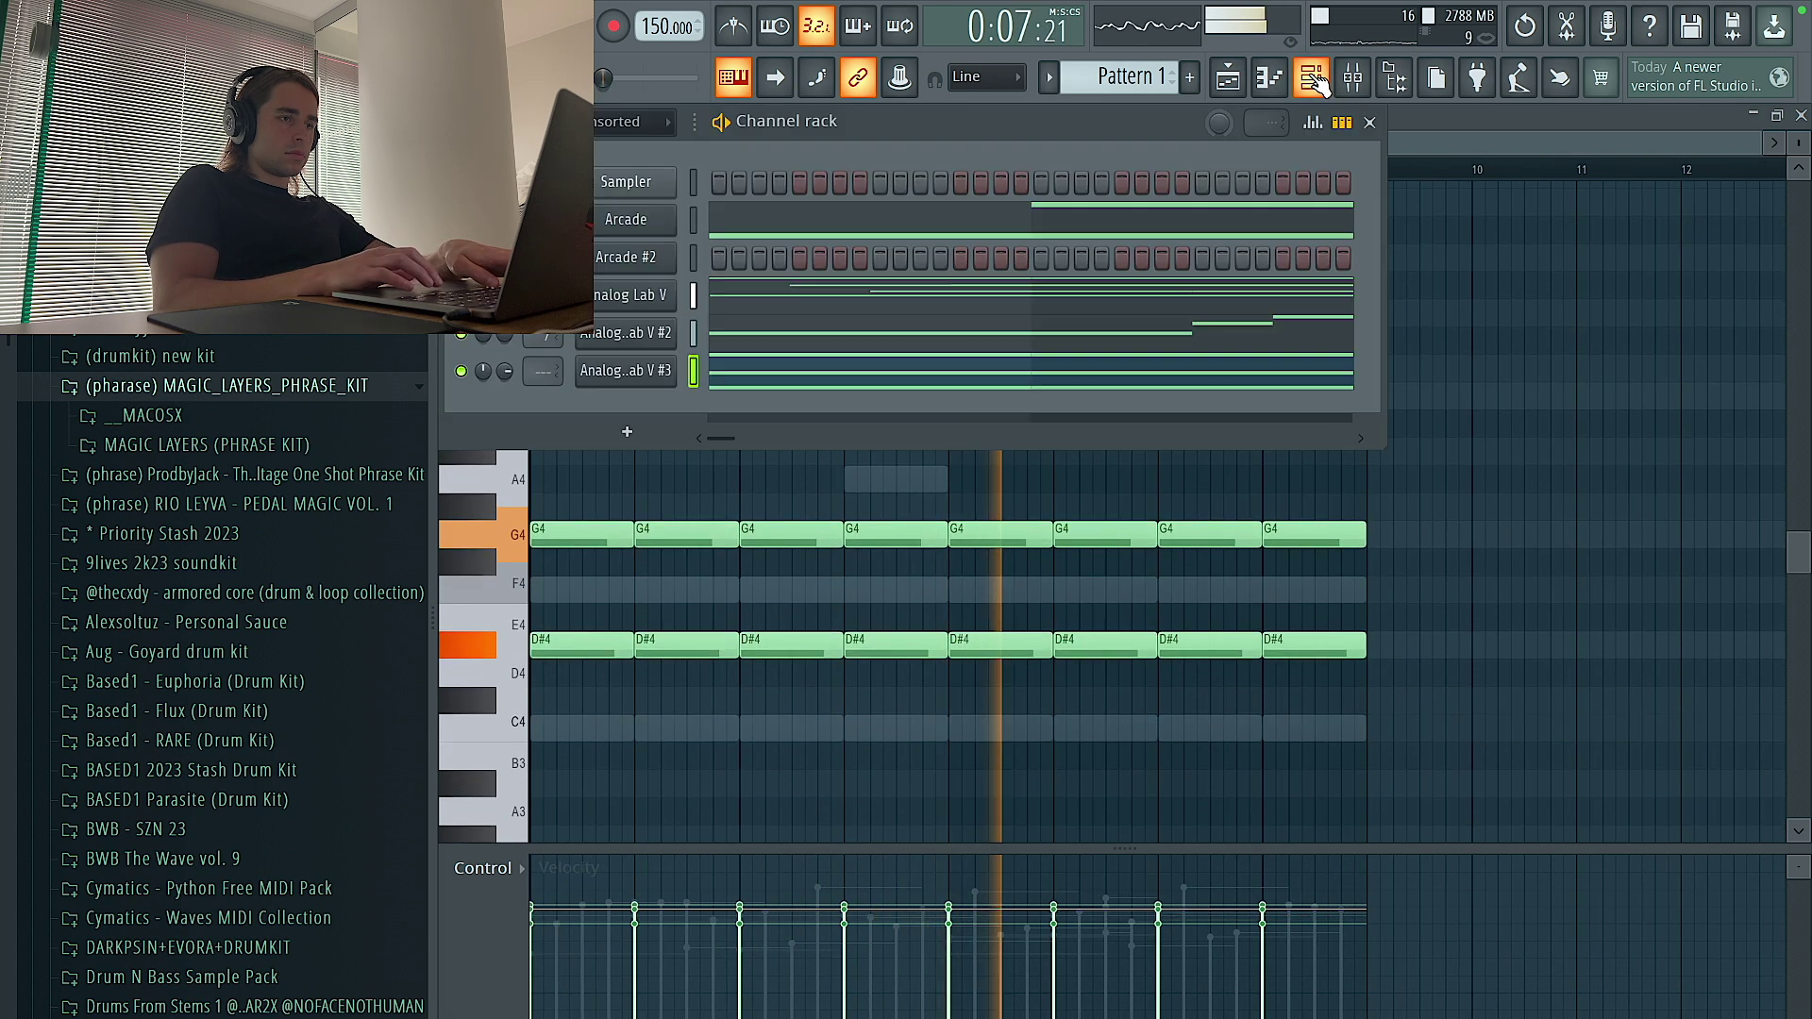
pyautogui.press('F6')
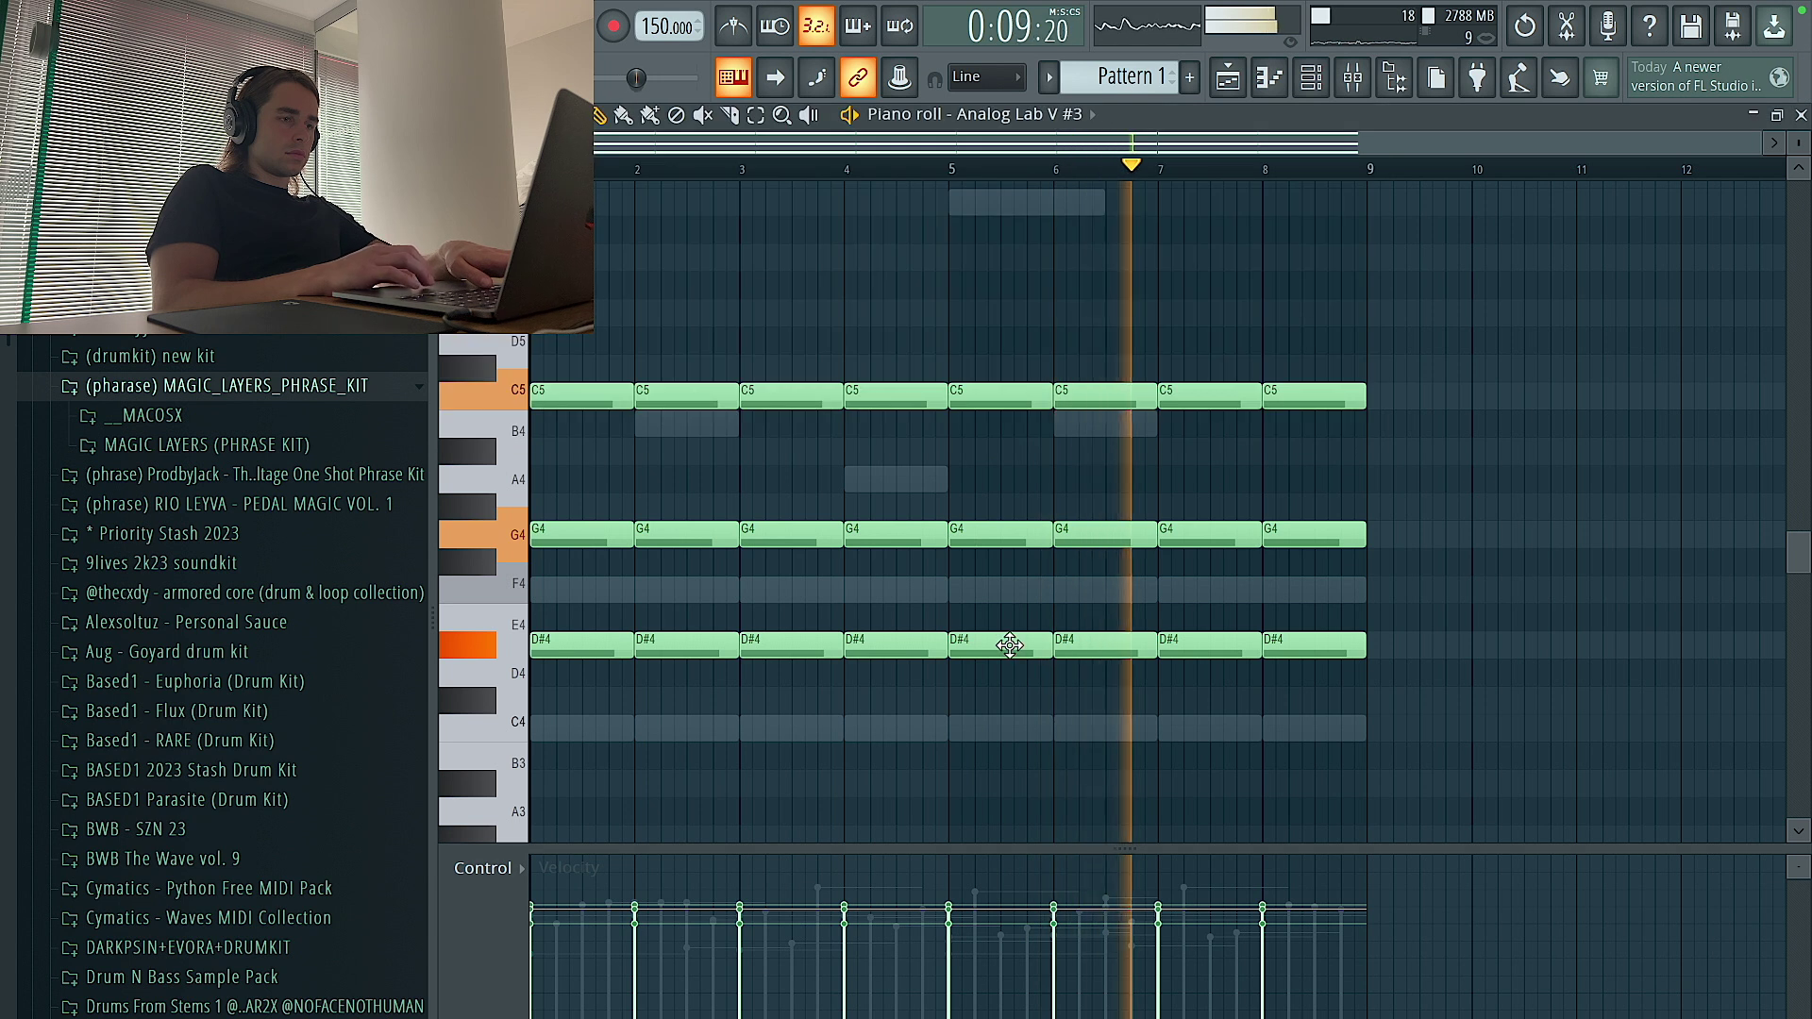
pyautogui.moveTo(1018, 643); pyautogui.dragTo(1007, 701)
pyautogui.press('space')
# Move the Pattern 1 clip to bar 1 in the Playlist and place the PBJ - Analog Tone sample at bar 1 of Track 2
pyautogui.press('F5')
pyautogui.click(1072, 223)
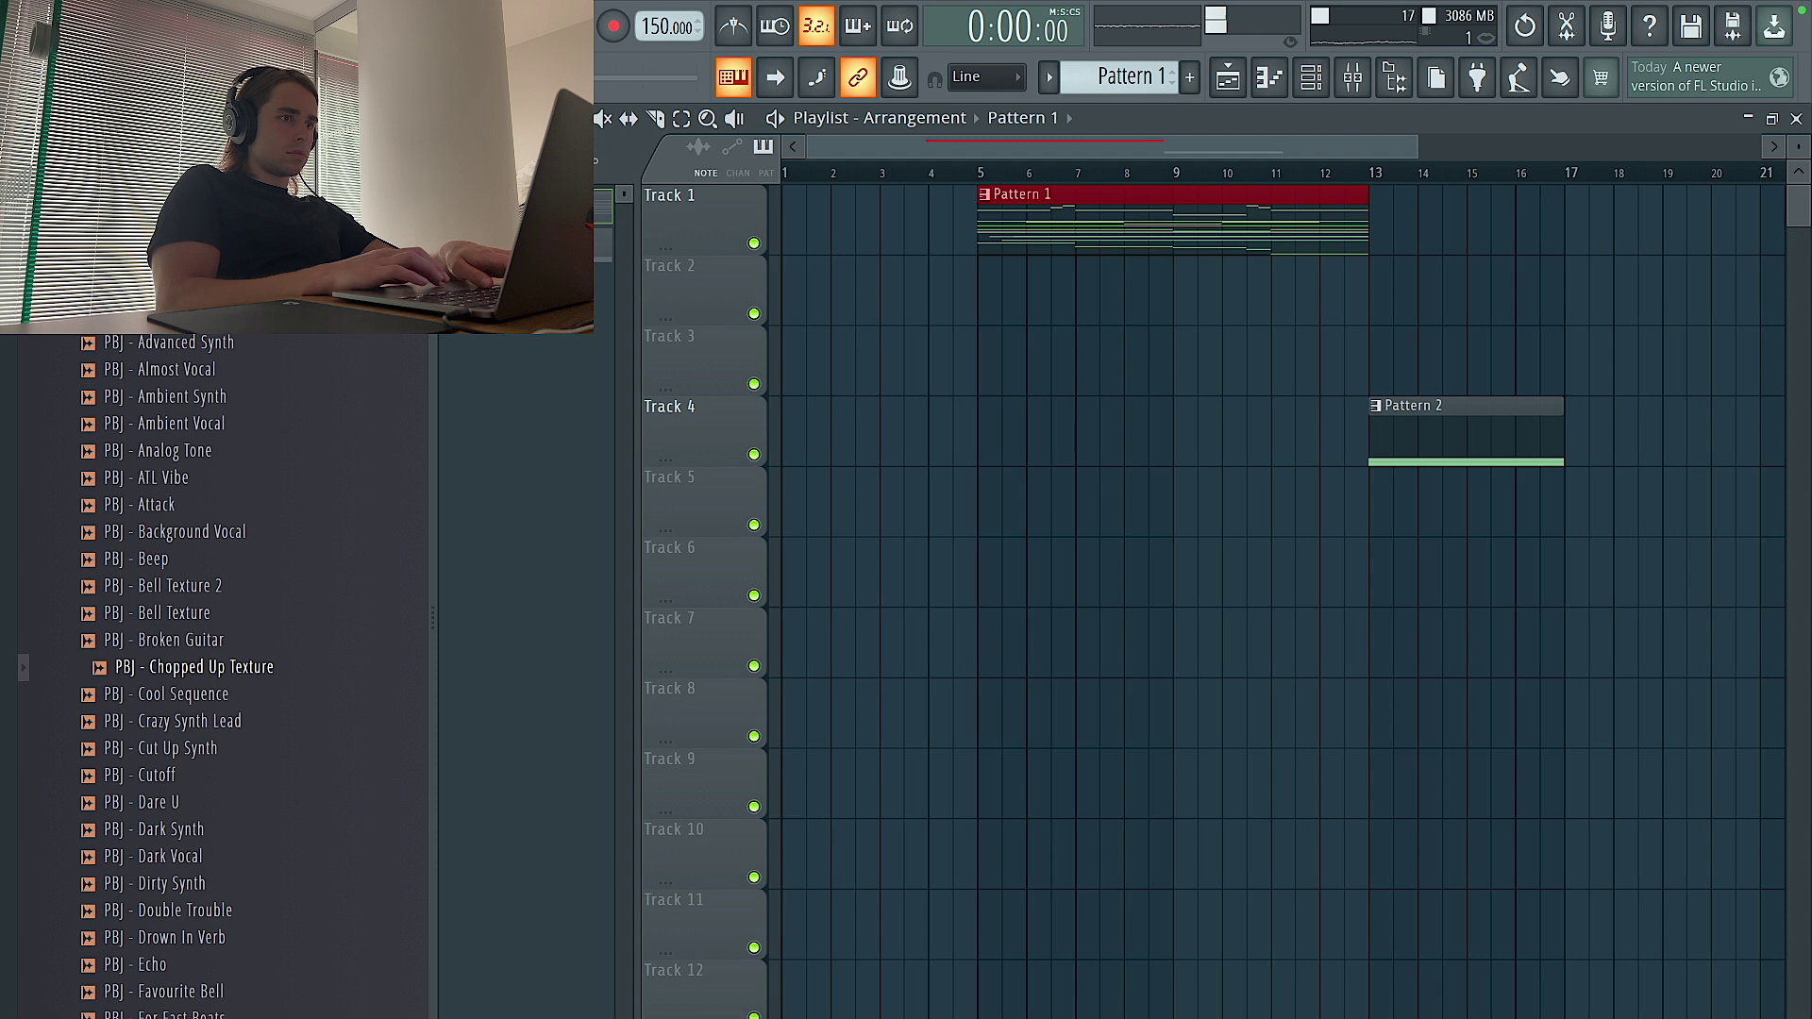
pyautogui.moveTo(1073, 222); pyautogui.dragTo(877, 223)
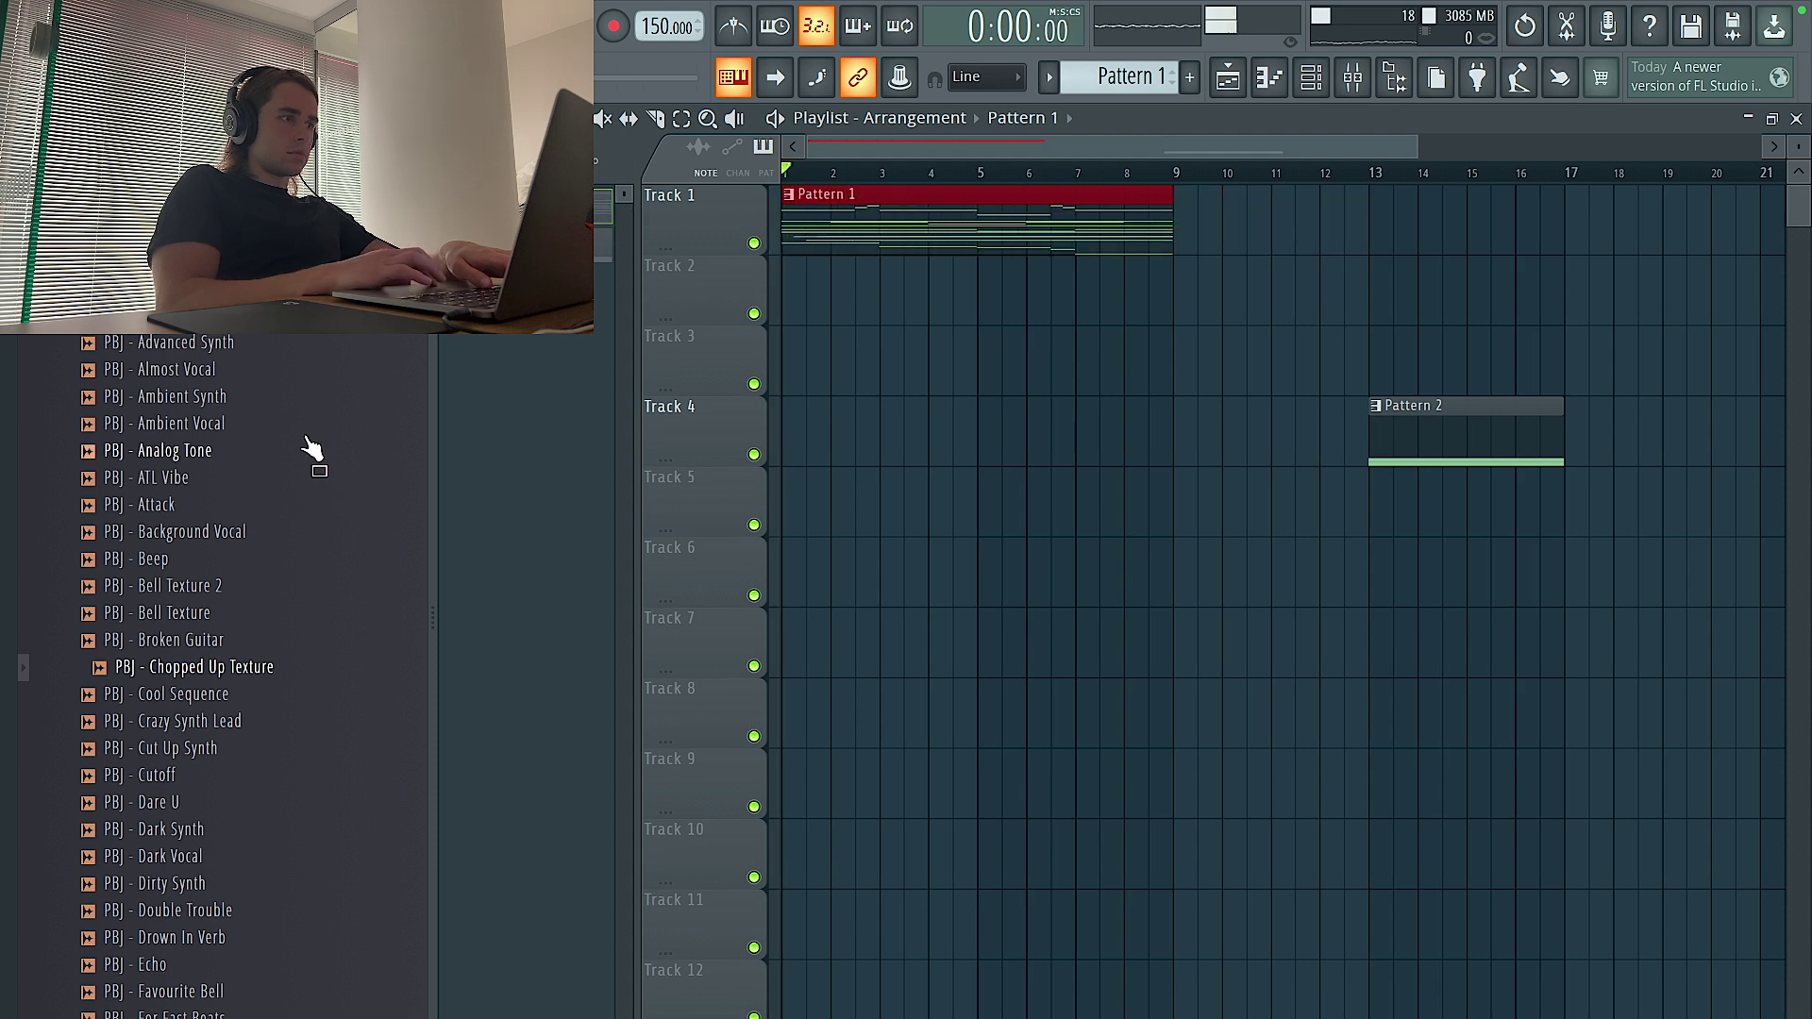
pyautogui.moveTo(303, 434); pyautogui.dragTo(303, 439)
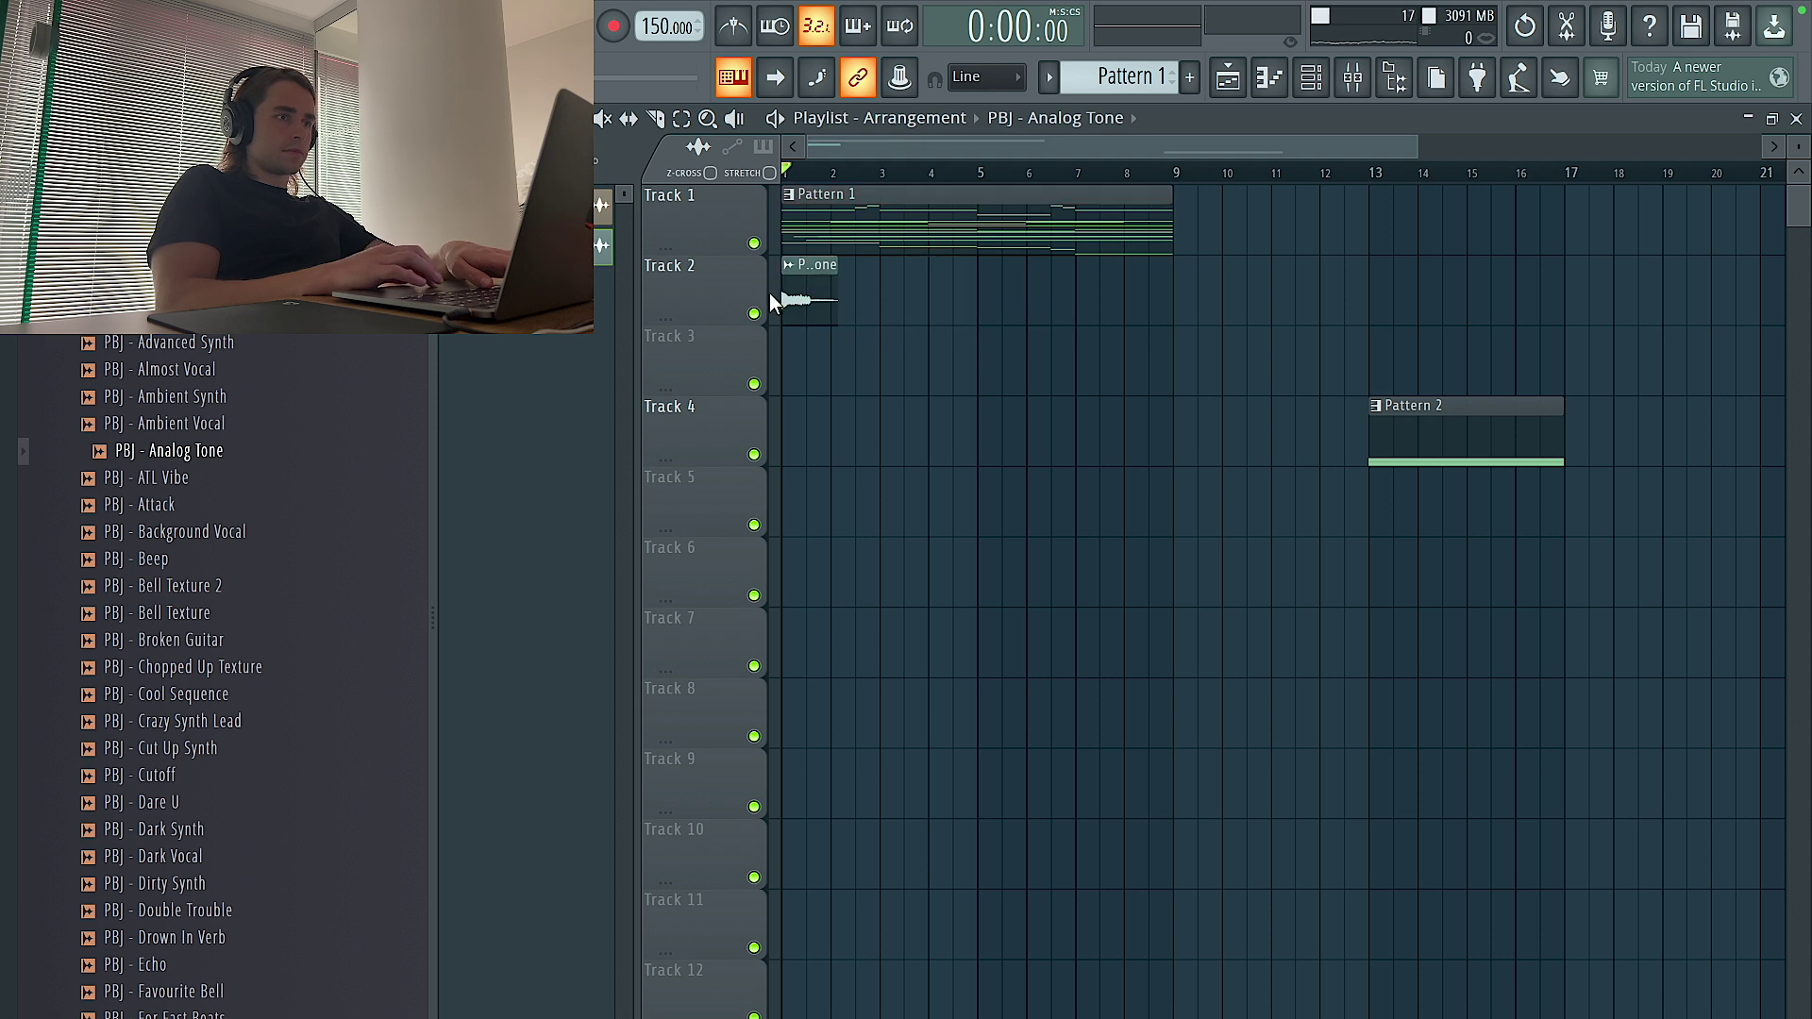
pyautogui.moveTo(772, 302); pyautogui.dragTo(788, 300)
# Set the PBJ - Analog Tone clip's time stretching mode to Stretch and reverse the sample
pyautogui.scroll(3, 803, 283)
pyautogui.click(812, 265)
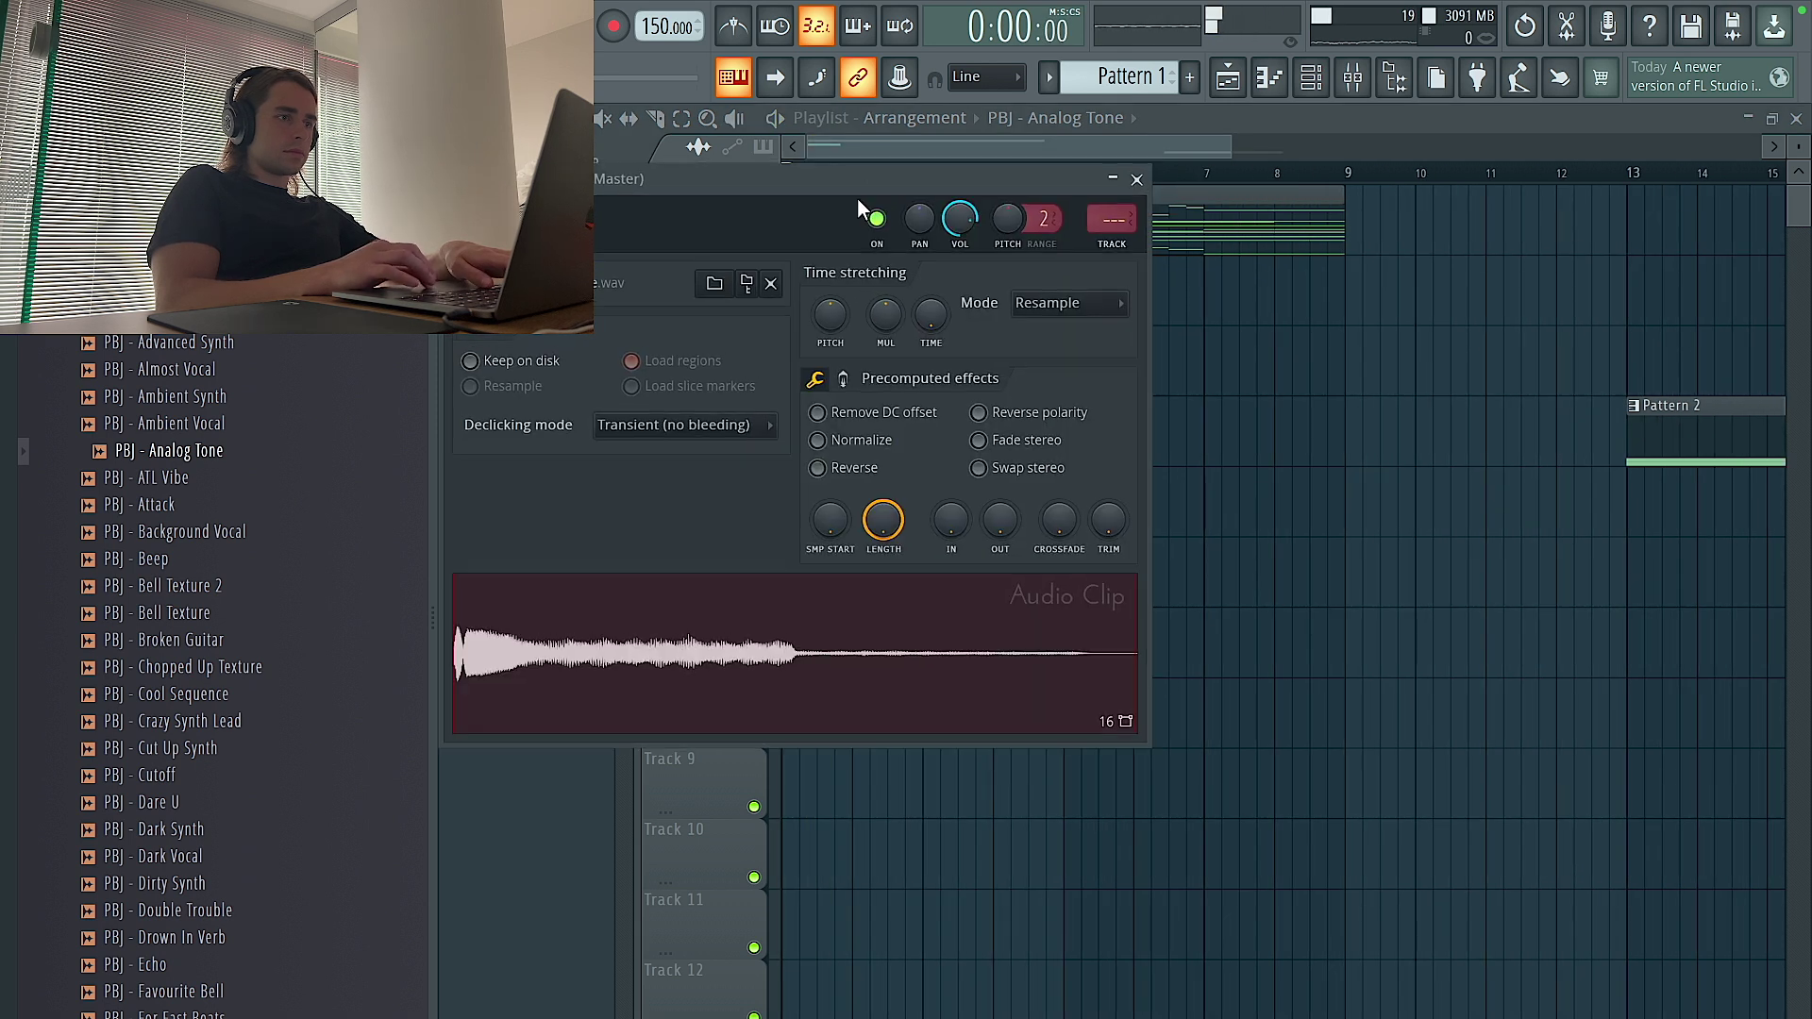
pyautogui.moveTo(857, 178); pyautogui.dragTo(869, 497)
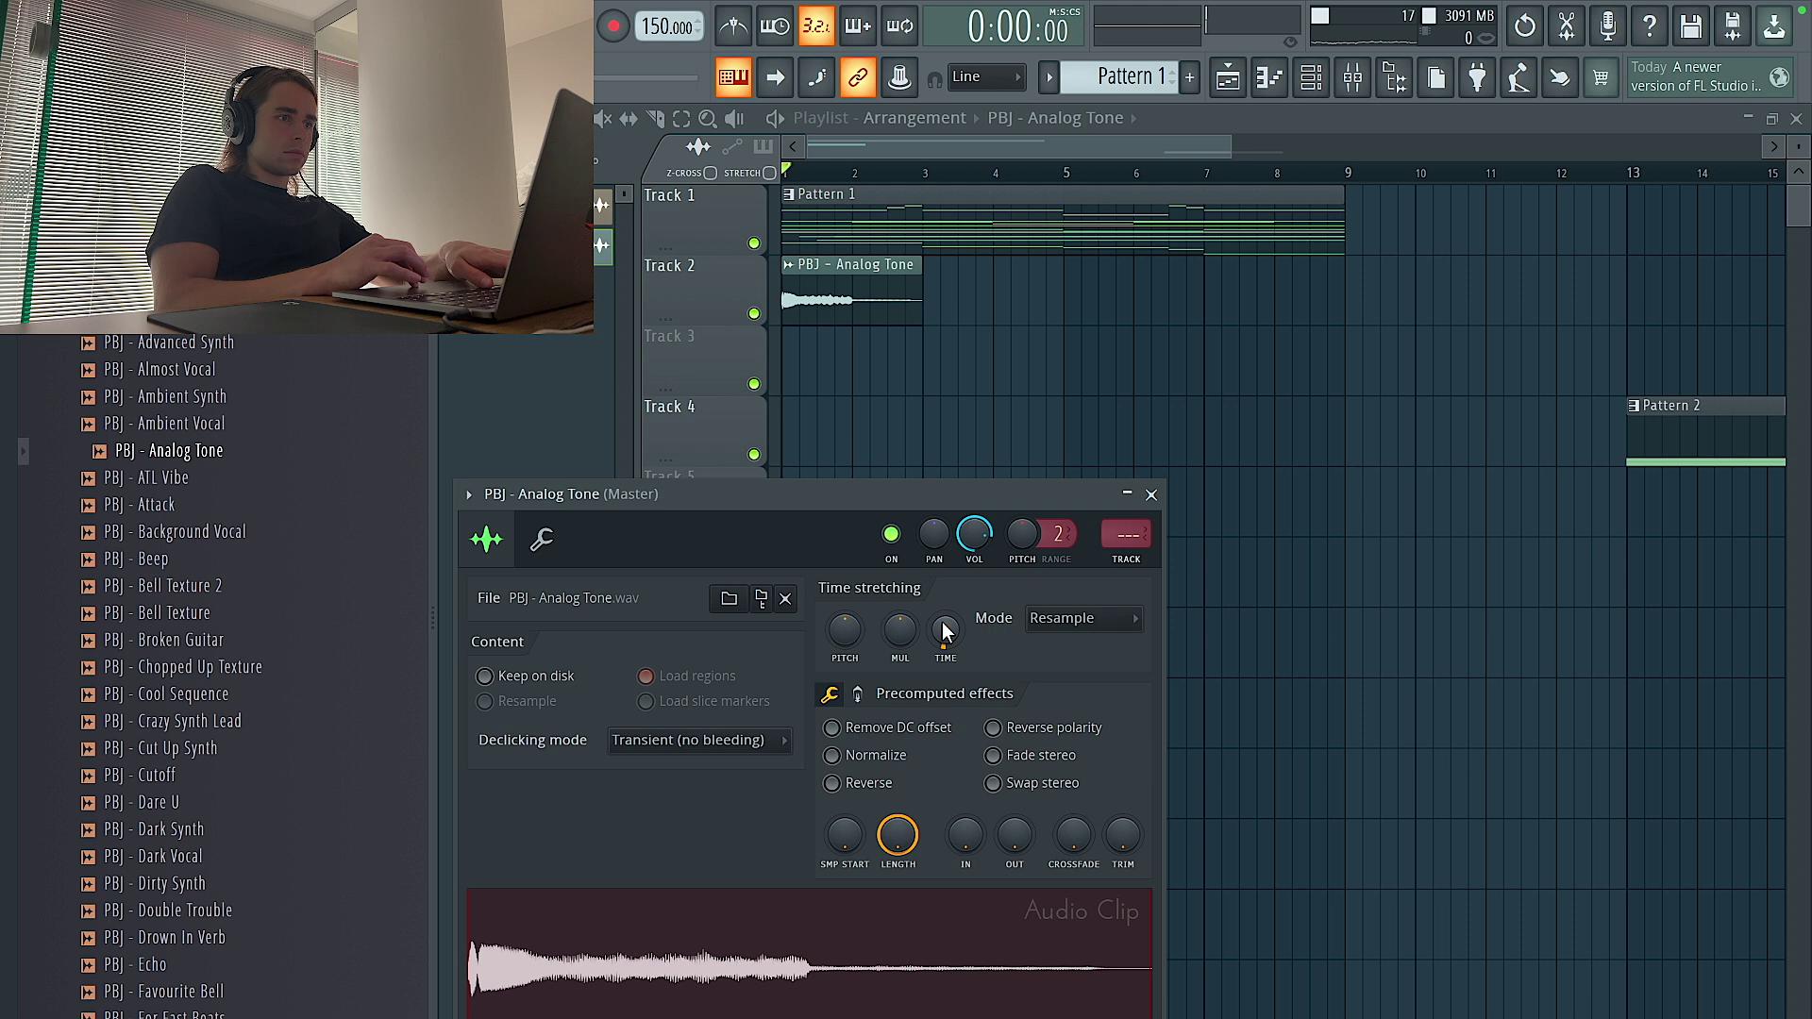
pyautogui.click(1076, 619)
pyautogui.click(1067, 688)
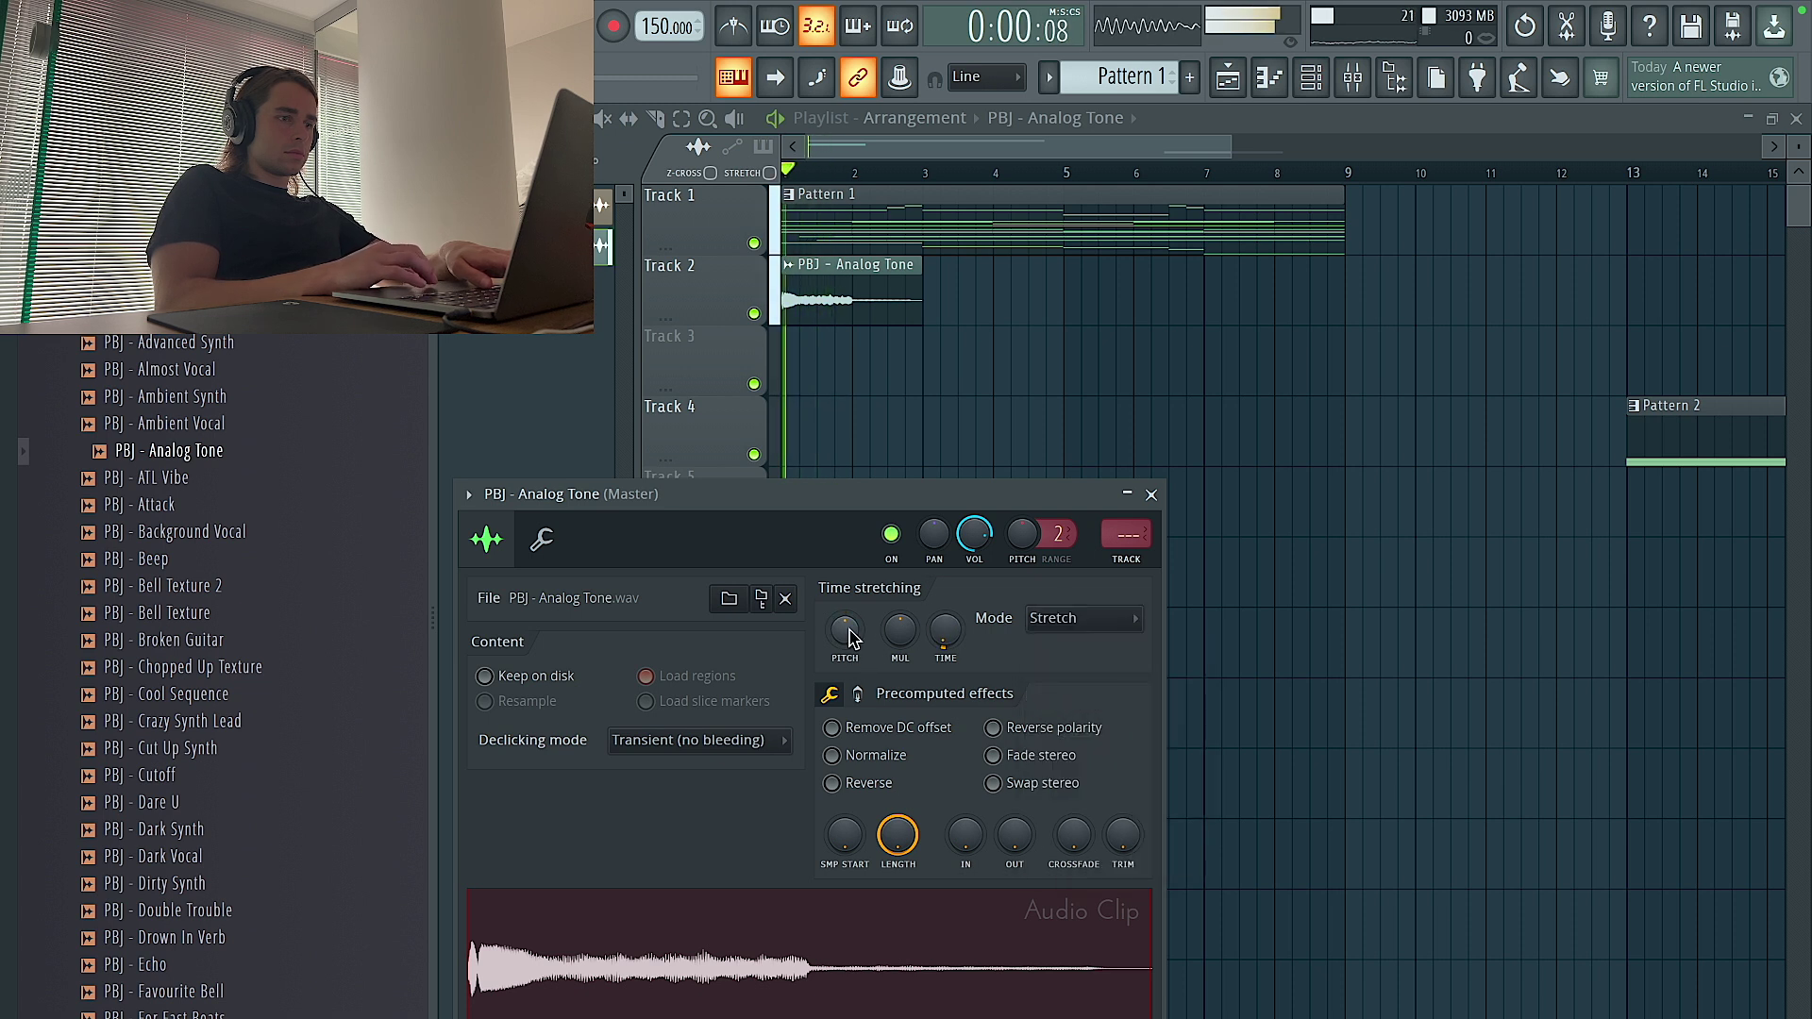
pyautogui.click(859, 784)
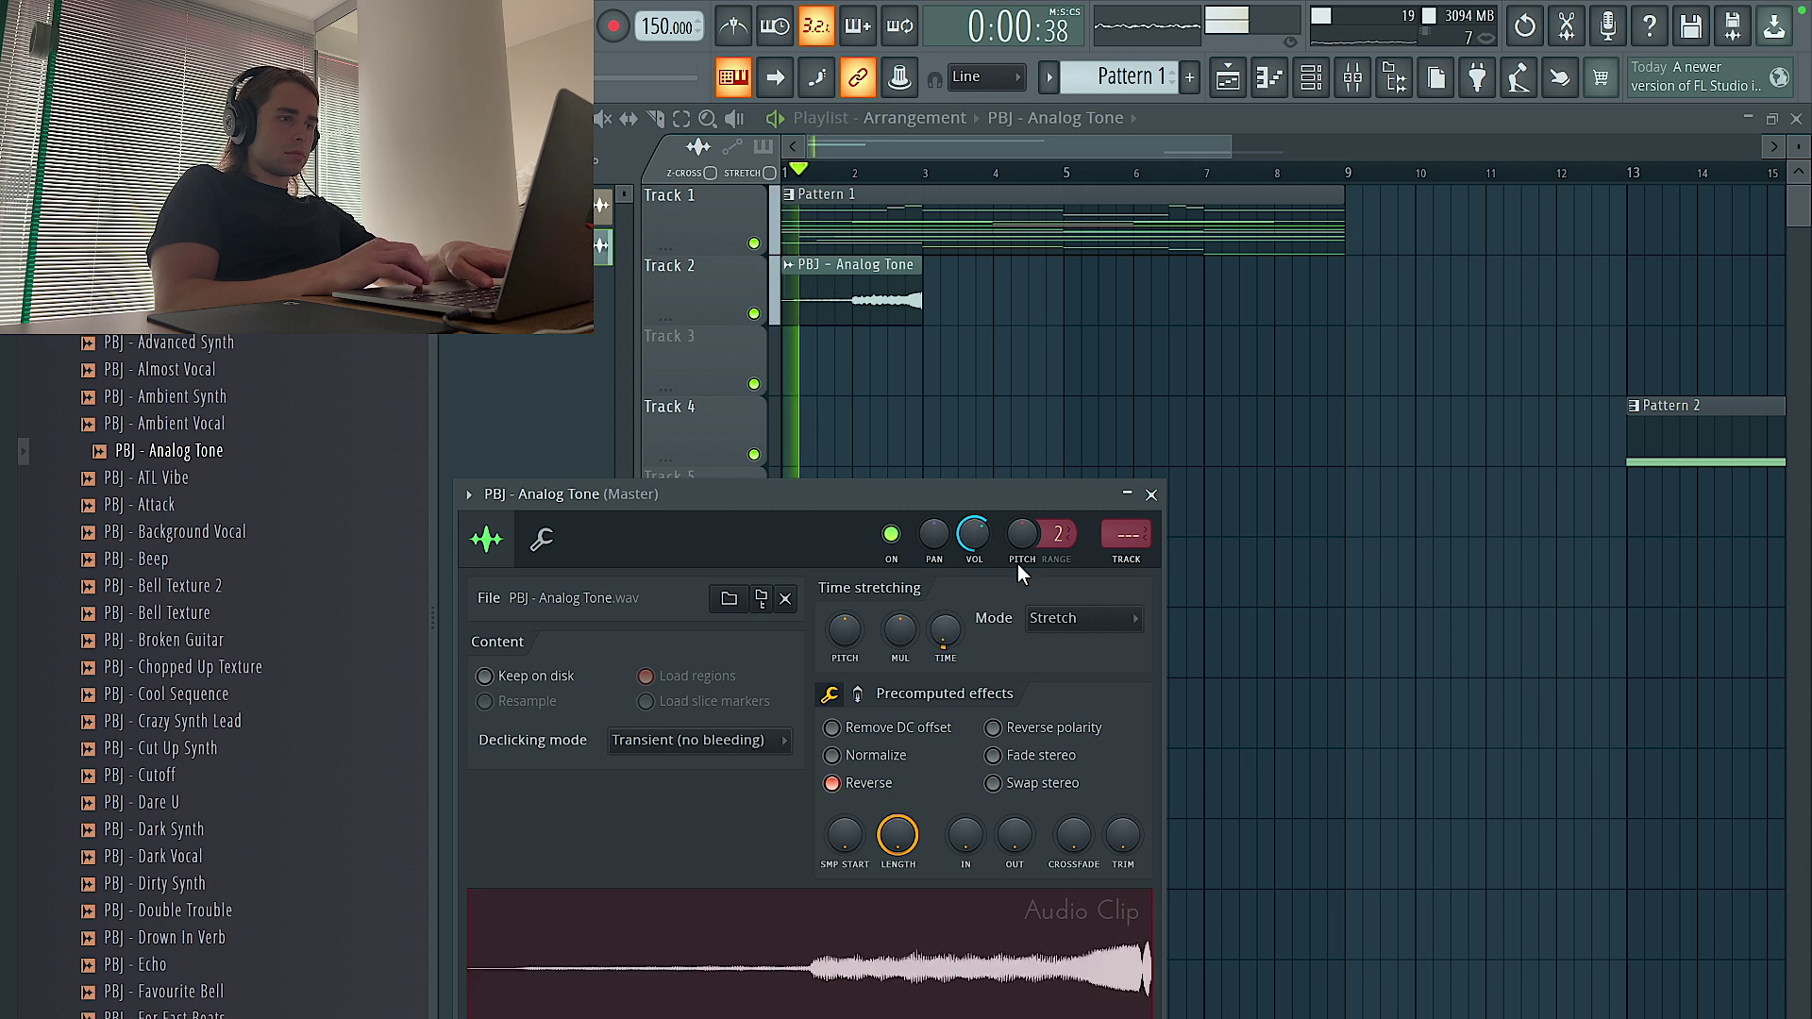
# Route PBJ - Analog Tone to mixer Insert 3 and add Fruity Reeverb 2 with a raised wet and lowered dry level
pyautogui.click(1123, 575)
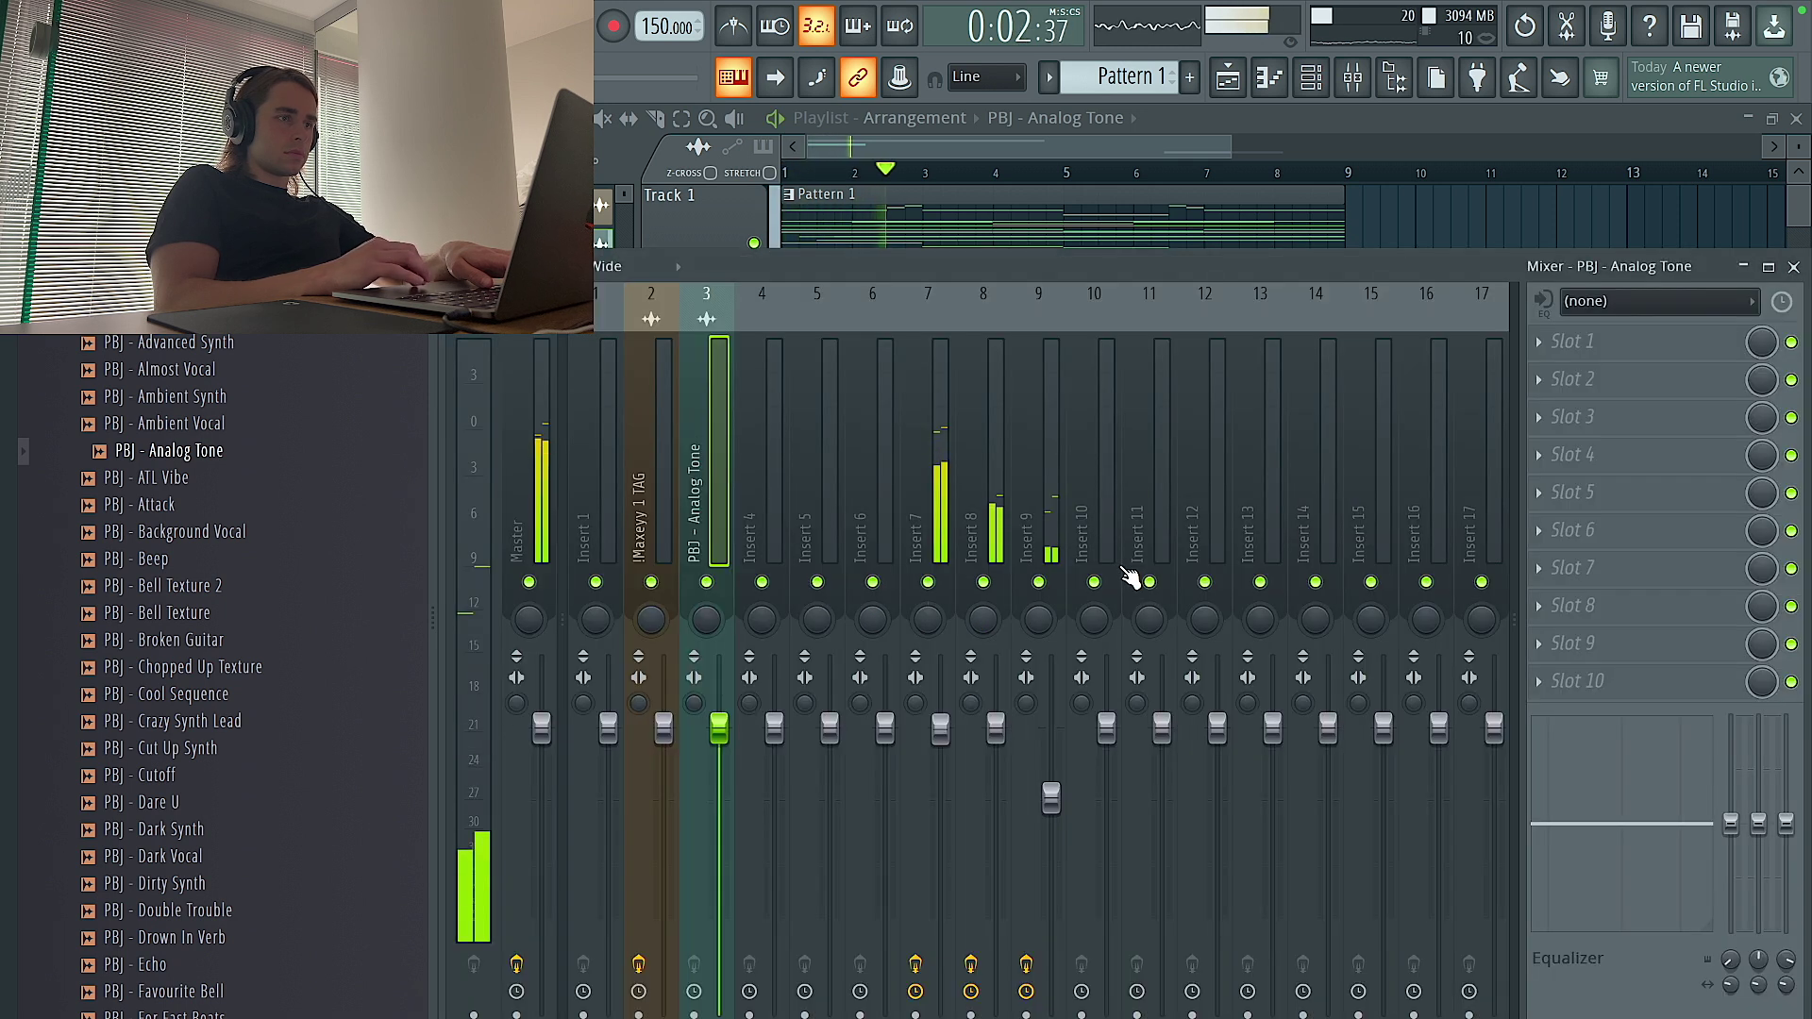
pyautogui.click(1593, 352)
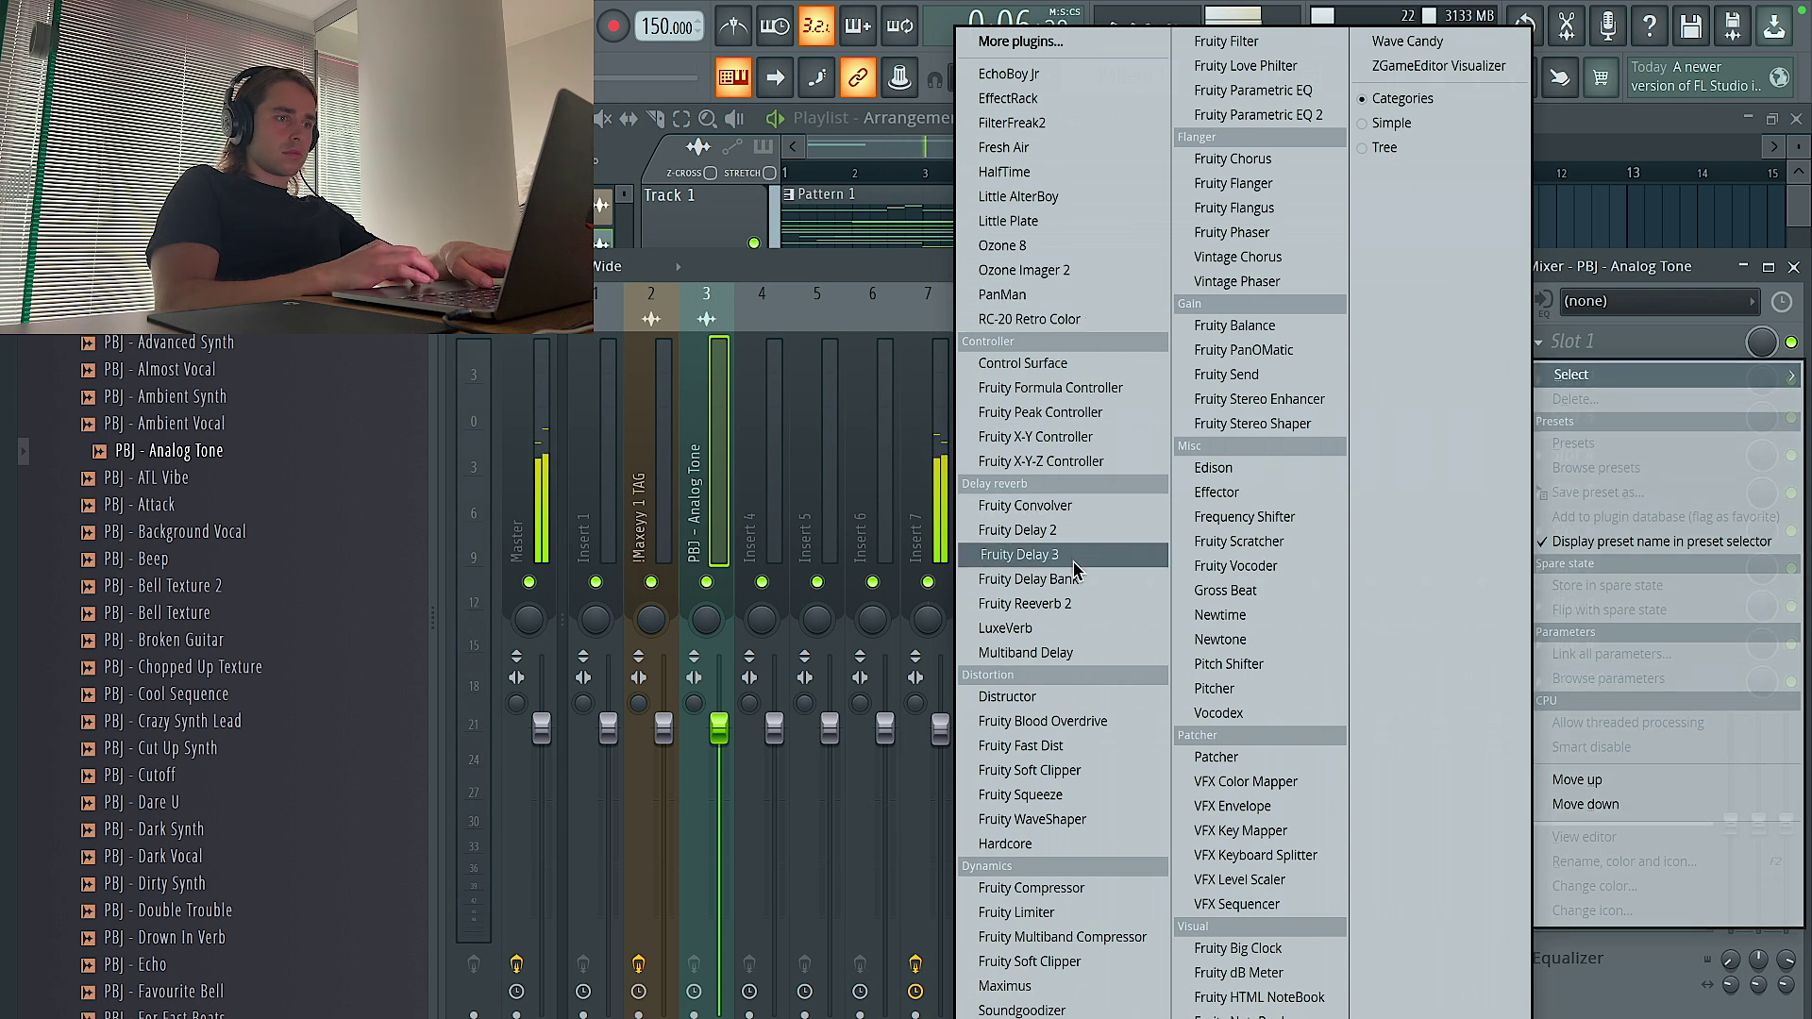
pyautogui.click(1077, 603)
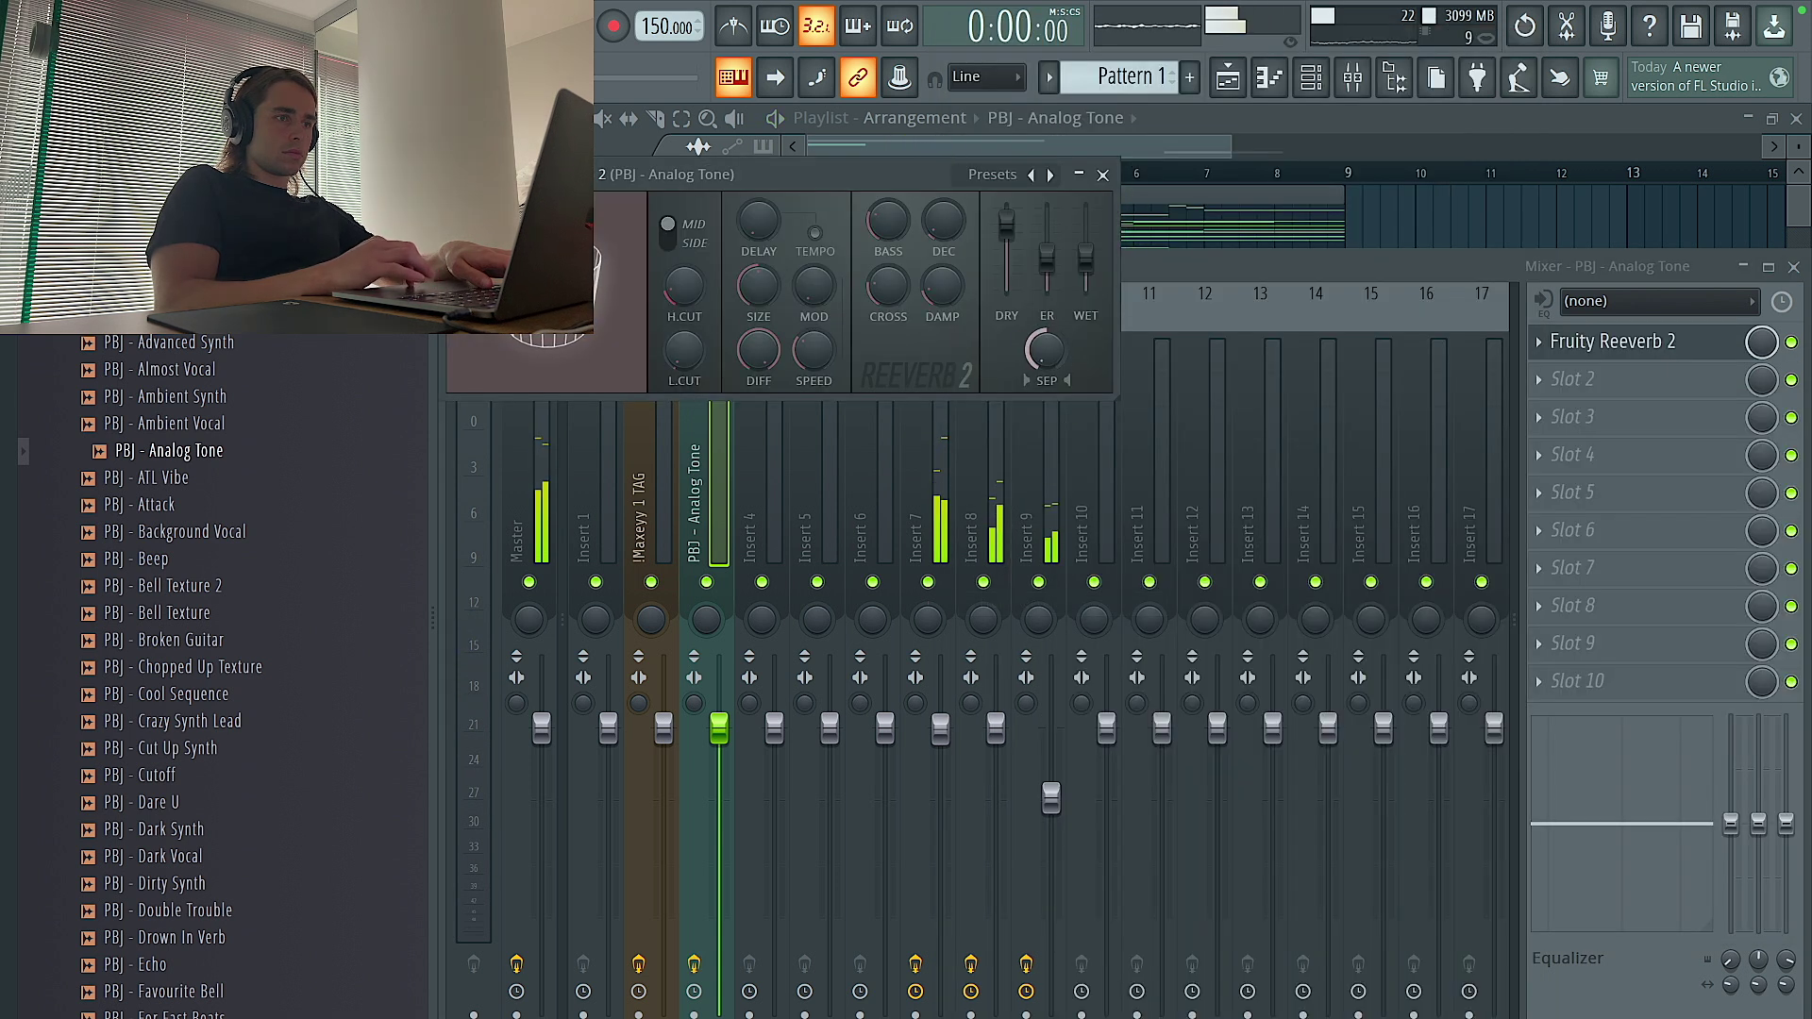
pyautogui.moveTo(1085, 256); pyautogui.dragTo(1085, 242)
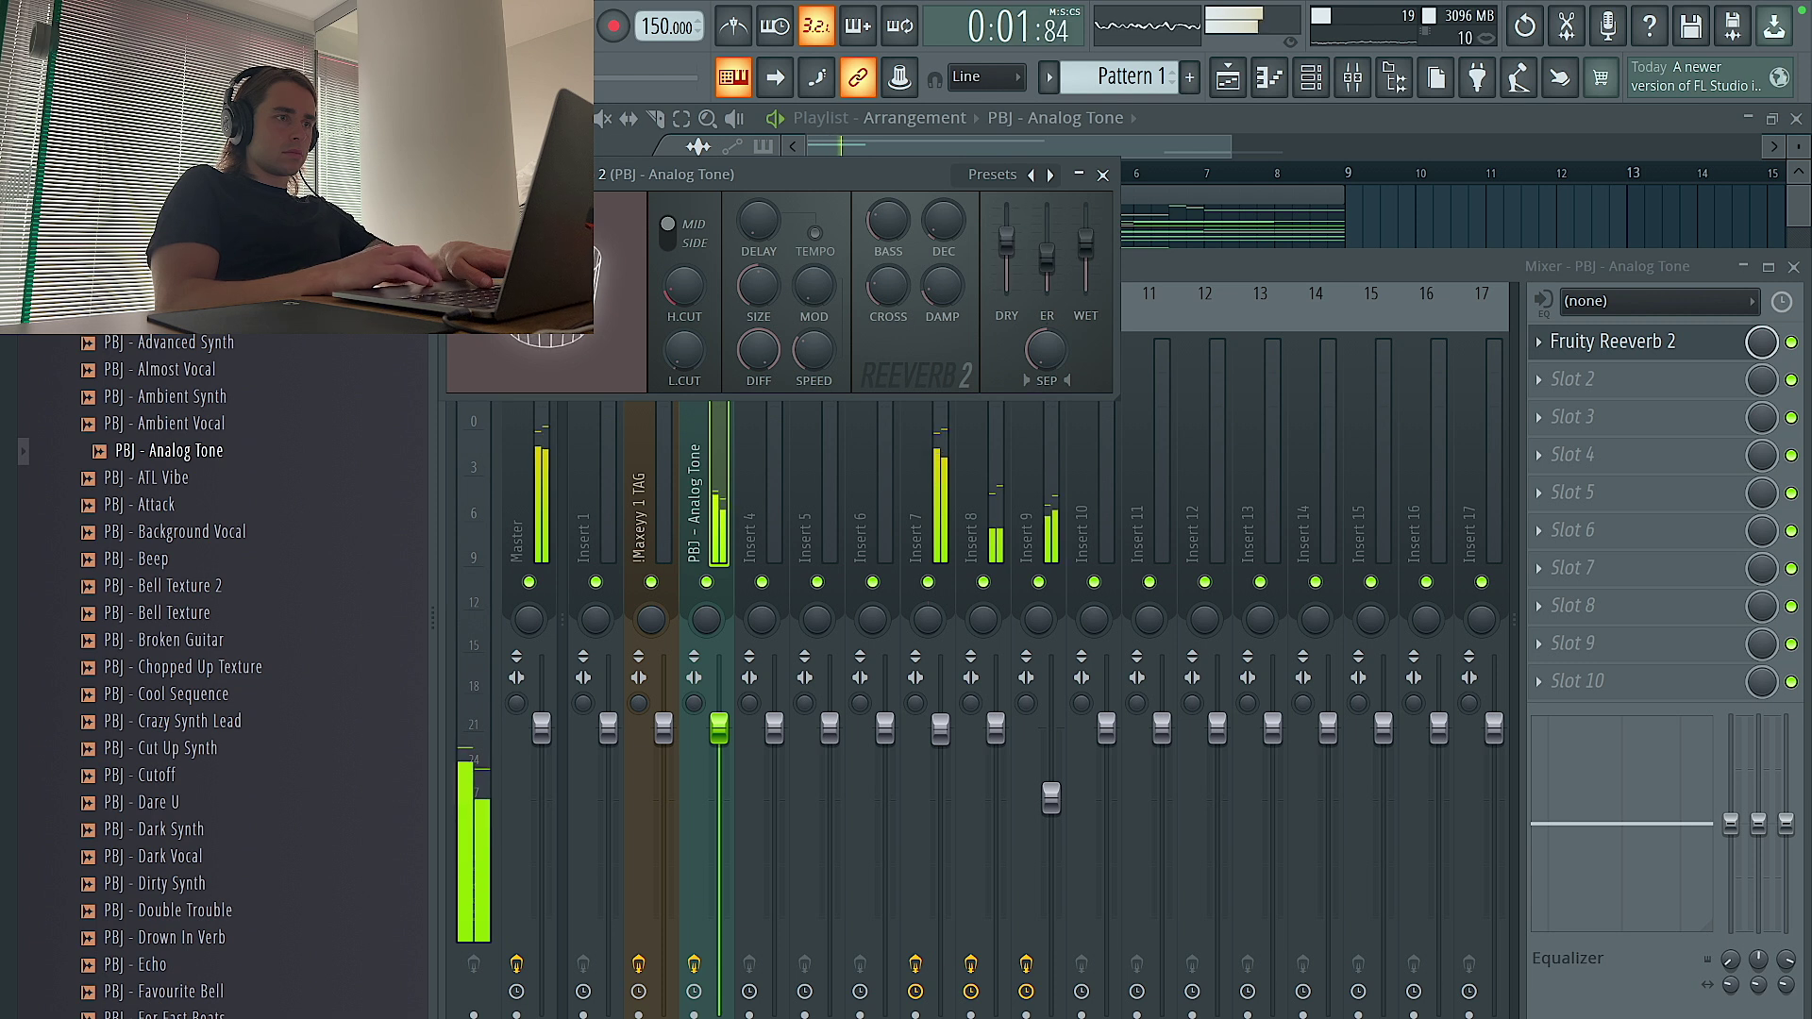
# Lower the PBJ - Analog Tone mixer fader and add Fruity Parametric EQ 2 in Slot 2 with the low frequencies cut
pyautogui.moveTo(723, 757); pyautogui.dragTo(723, 788)
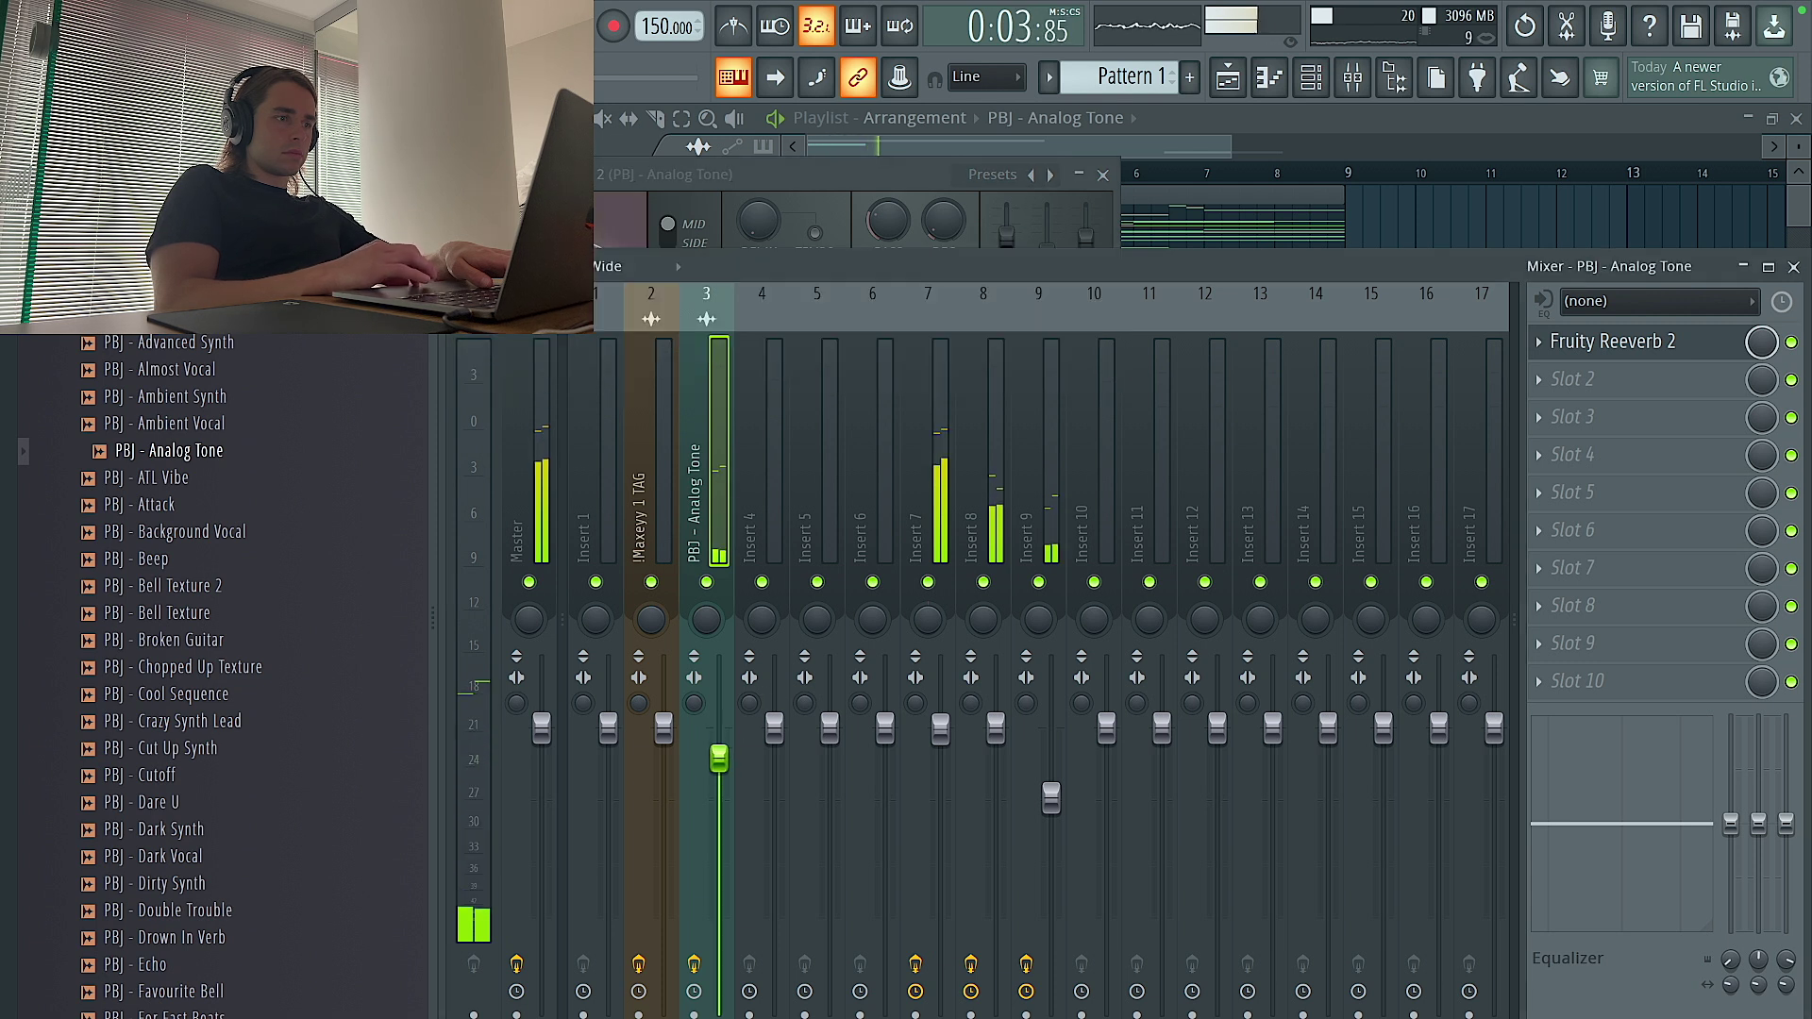
pyautogui.click(1626, 386)
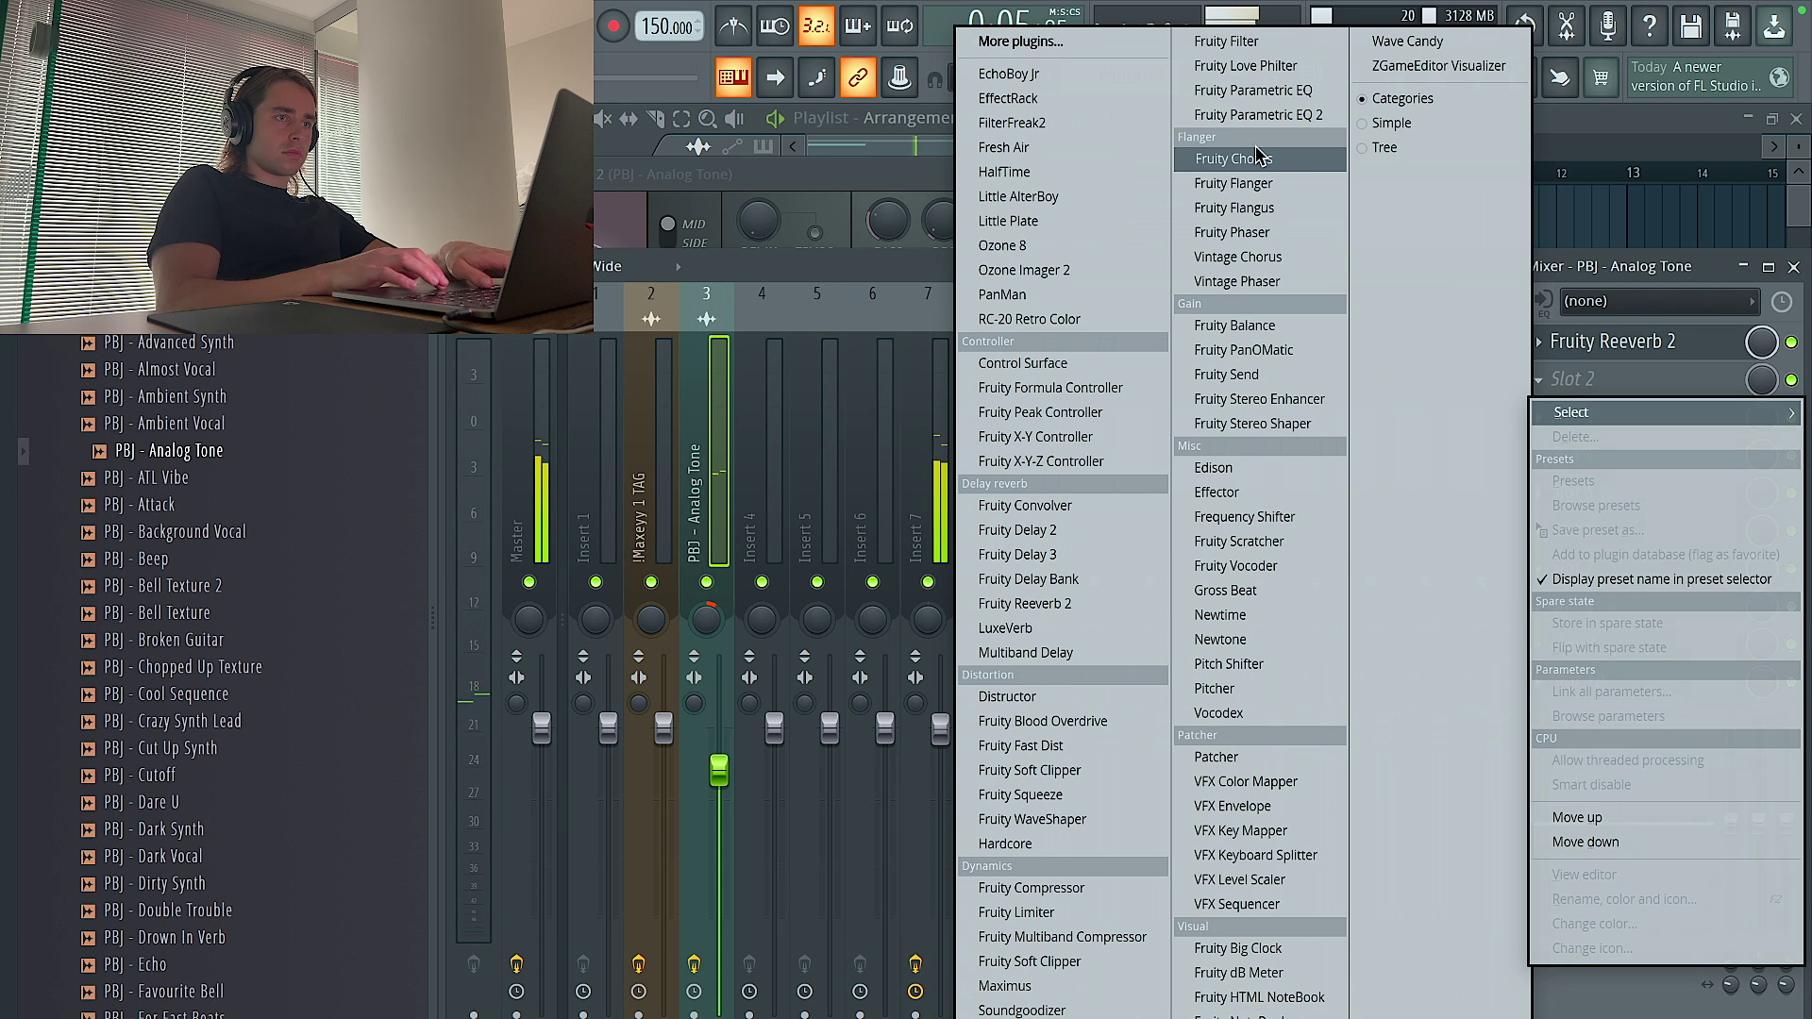
pyautogui.click(1255, 139)
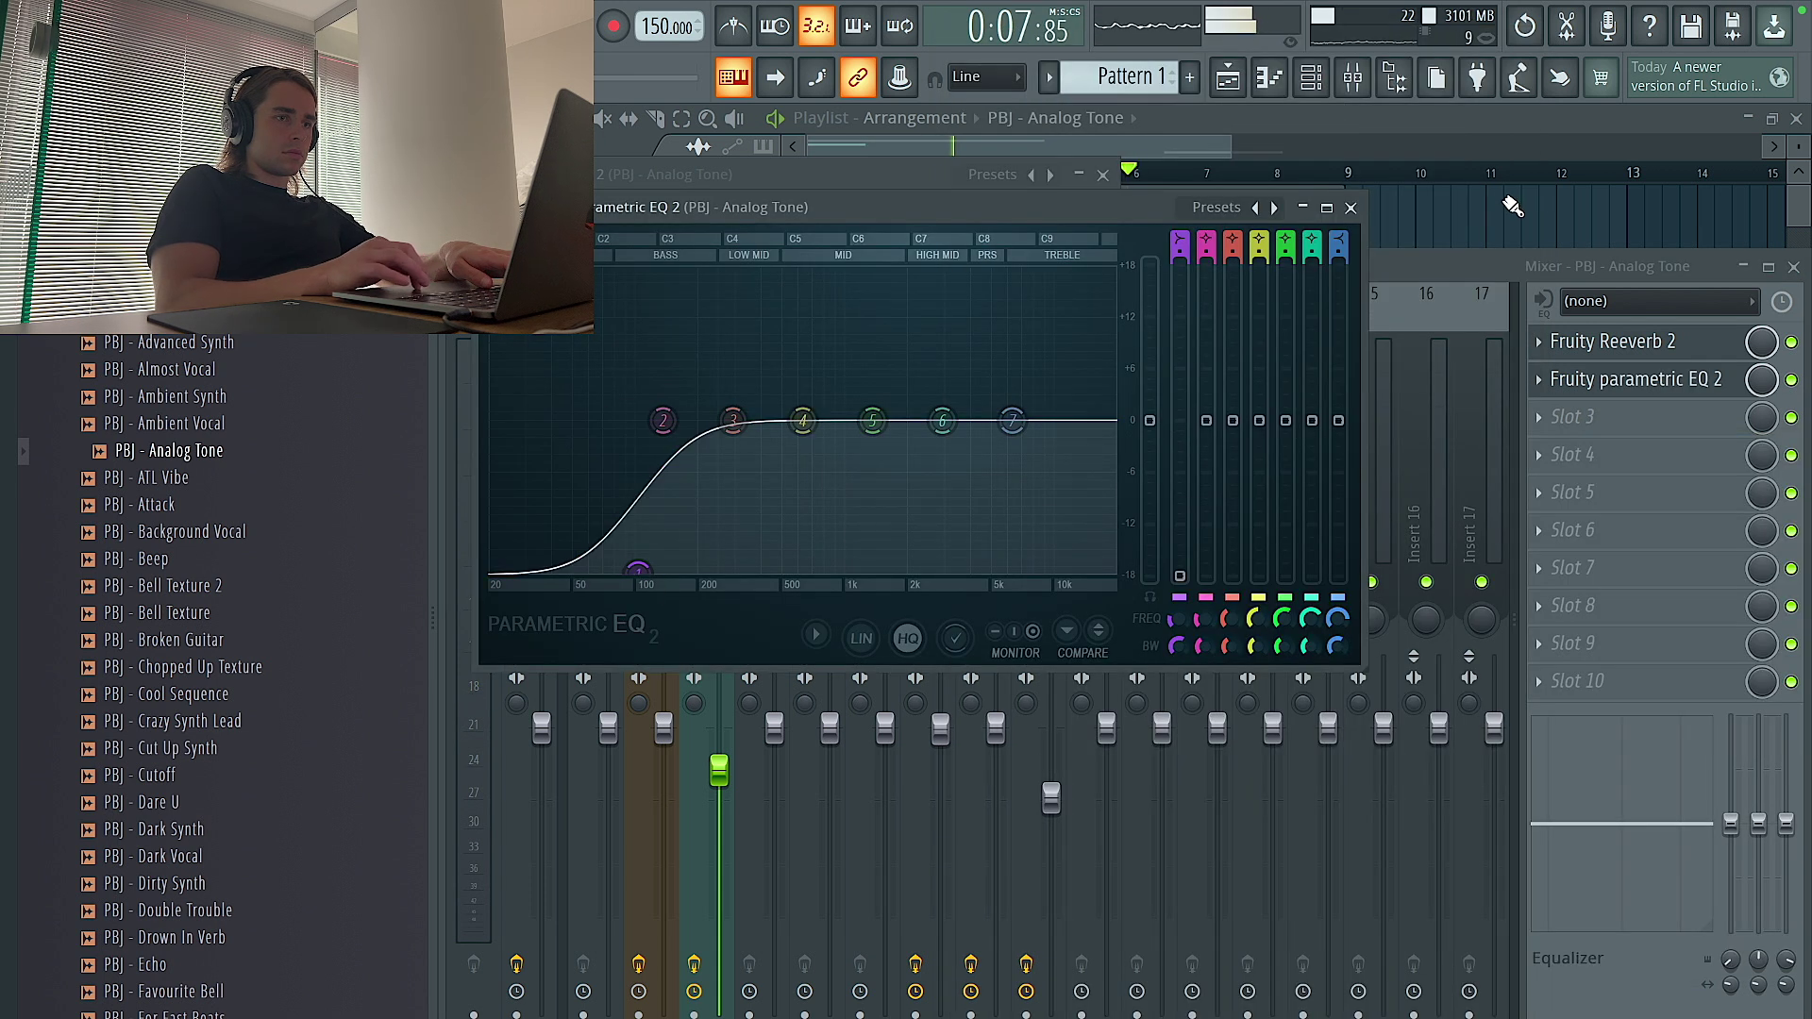
# Duplicate the PBJ - Analog Tone clip three times in the Playlist to fill Track 2 up to bar 9
pyautogui.press('F5')
pyautogui.keyDown('ctrl'); pyautogui.click(908, 301); pyautogui.keyUp('ctrl')
pyautogui.hotkey('ctrl', 'b')
pyautogui.hotkey('ctrl', 'b')
pyautogui.hotkey('ctrl', 'b')
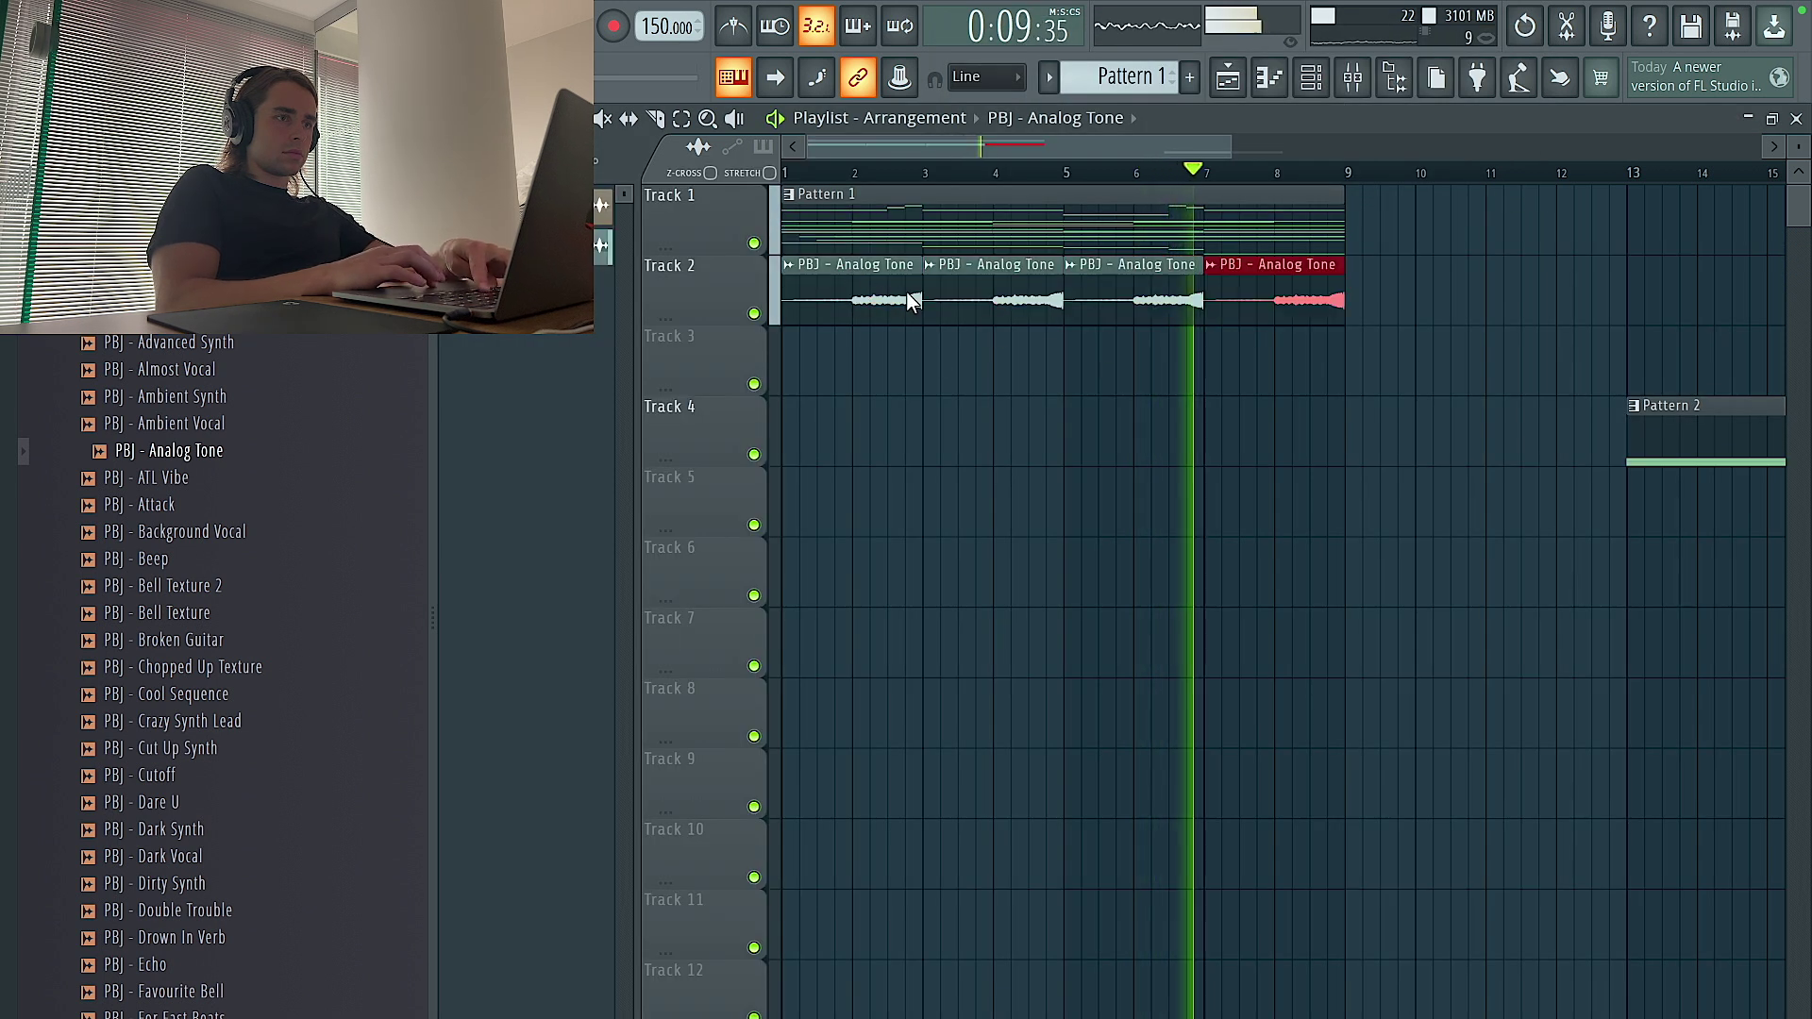
# Keep PBJ - Analog Tone clips only at bars 1 and 5 of Track 2, and duplicate the eight-bar arrangement at bar 9
pyautogui.rightClick(1138, 304)
pyautogui.rightClick(991, 304)
pyautogui.scroll(-2, 996, 312)
pyautogui.moveTo(1045, 302); pyautogui.dragTo(976, 302)
pyautogui.moveTo(1153, 392); pyautogui.dragTo(817, 184)
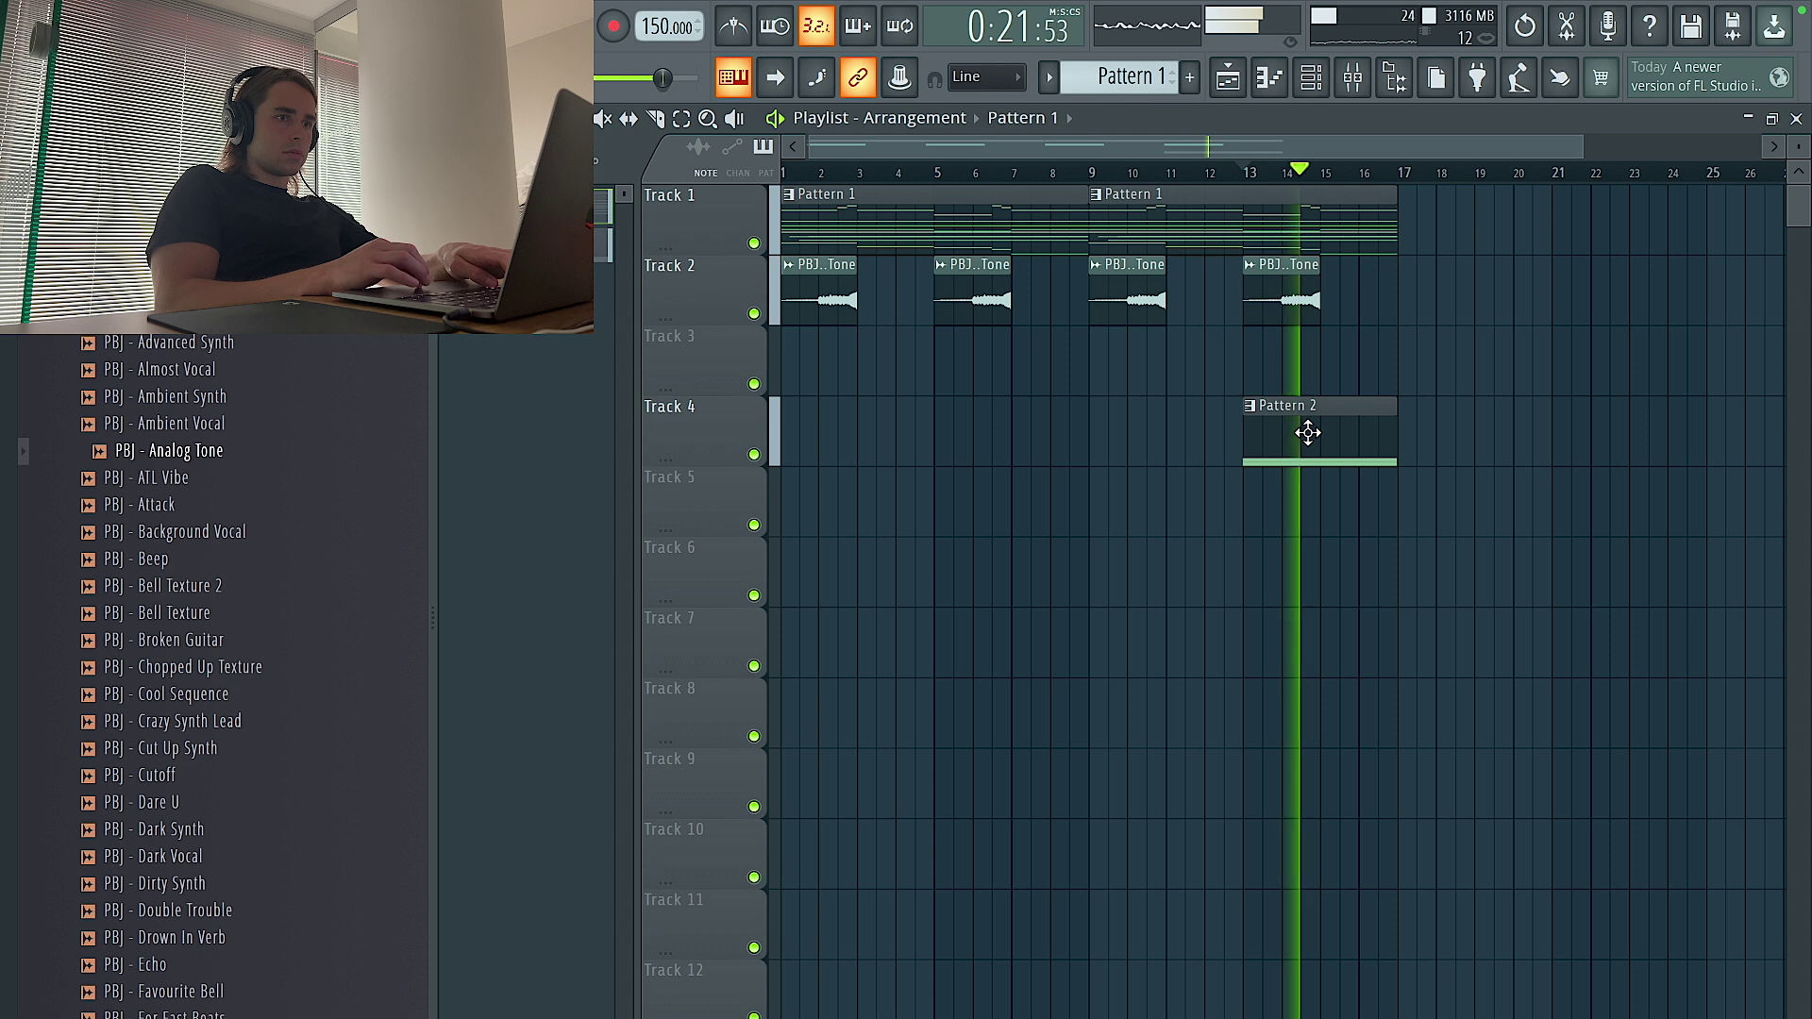
# Duplicate the Pattern 2 clip to bar 17 on Track 4, delete the original at bar 13 and stop playback
pyautogui.hotkey('ctrl', 'b')
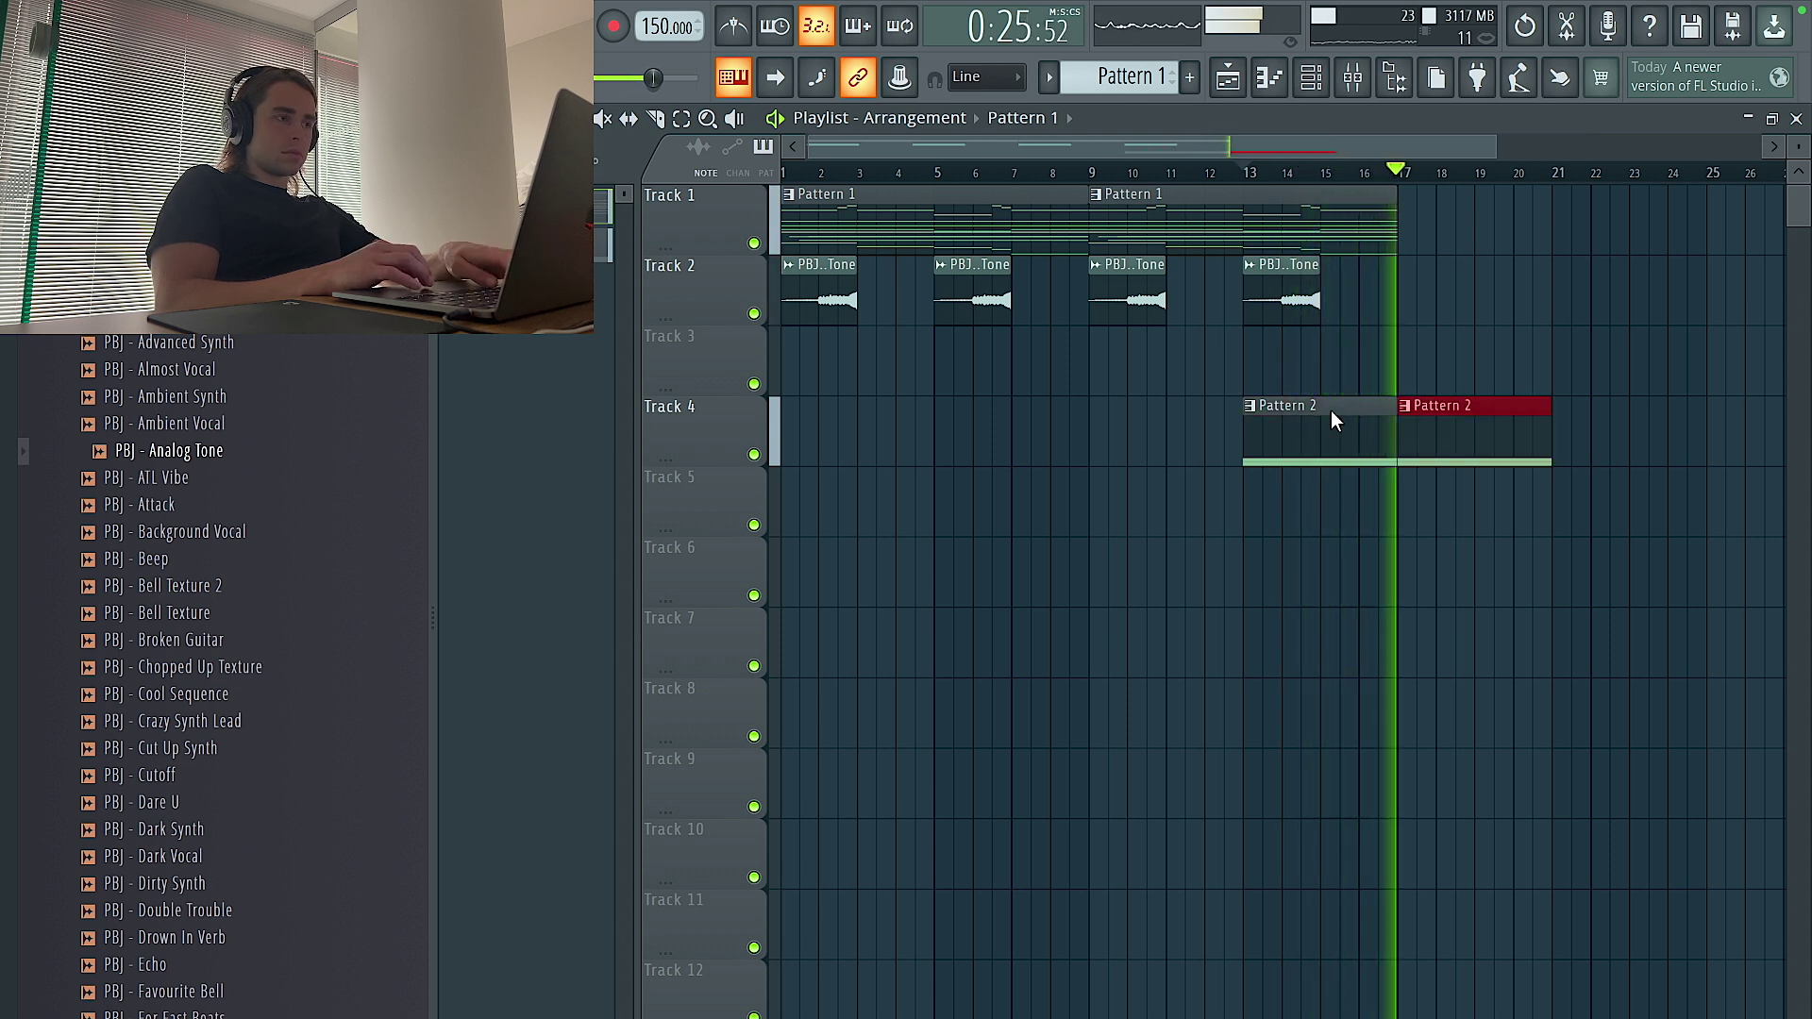
pyautogui.rightClick(1372, 448)
pyautogui.click(1433, 429)
pyautogui.press('space')
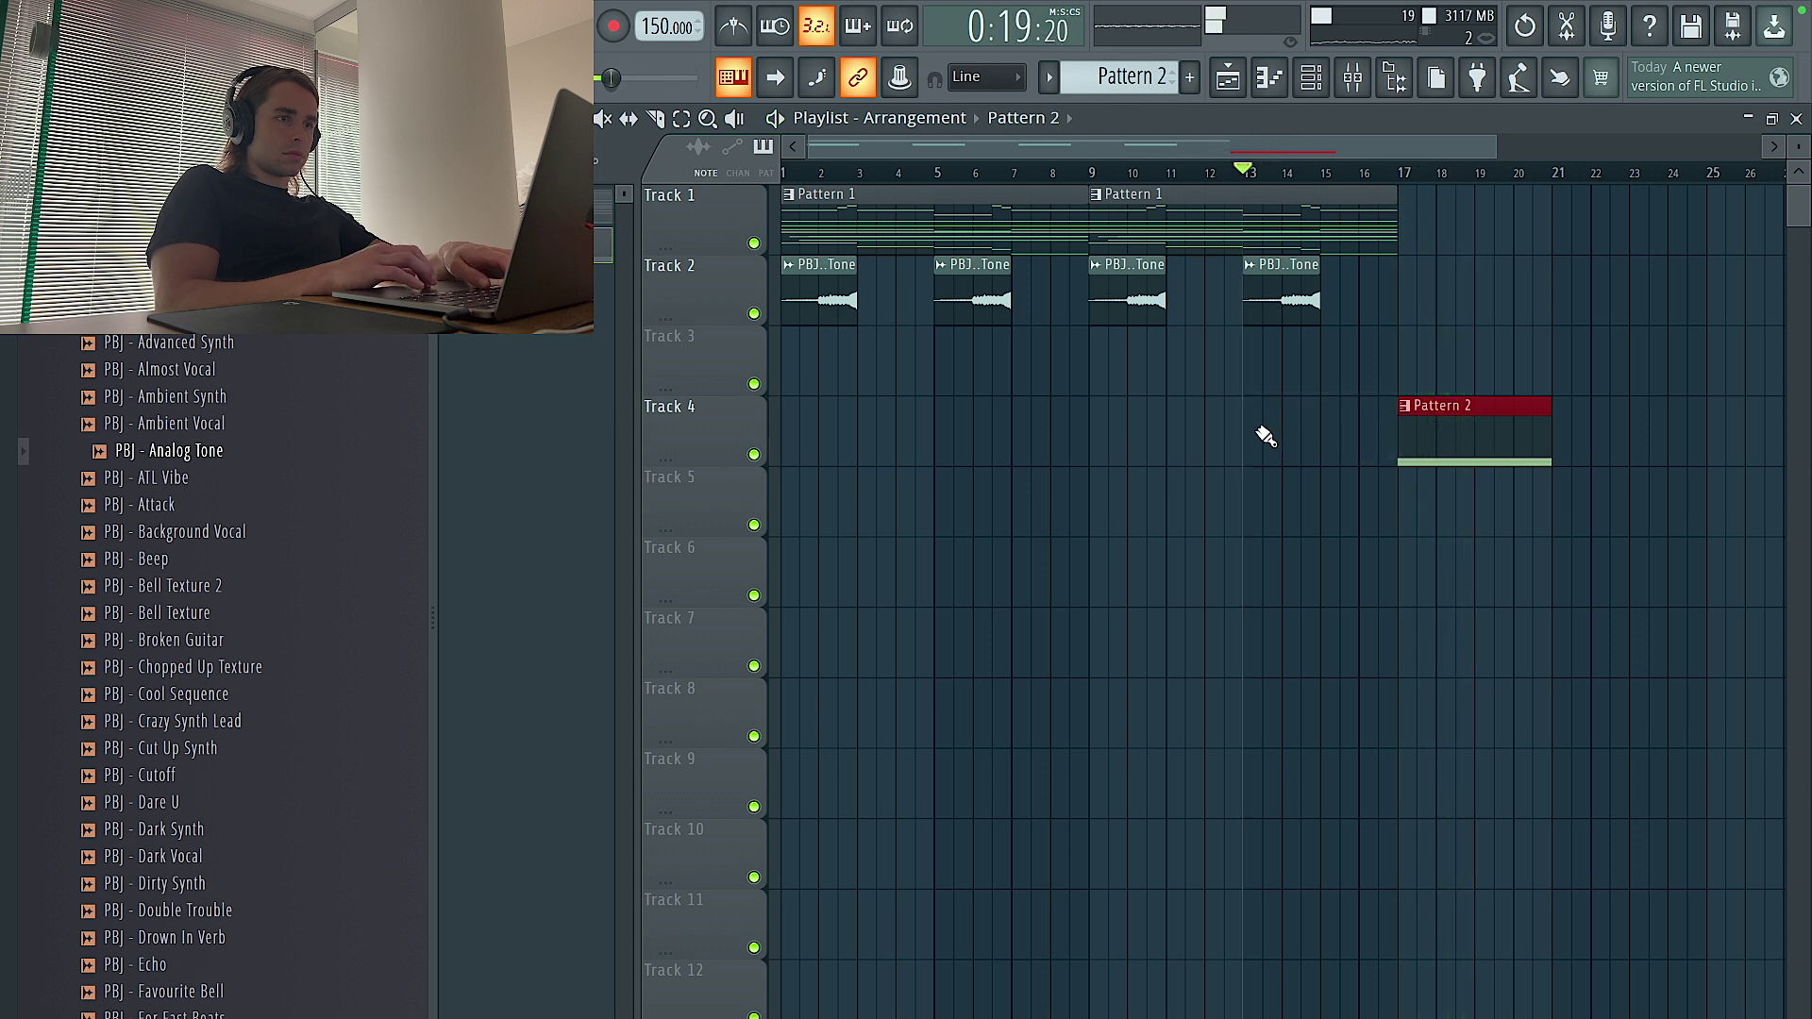
# Build Pattern 3 from long Arcade #2 notes on C5 and place it at bar 9 of Track 4
pyautogui.press('F7')
pyautogui.press('space')
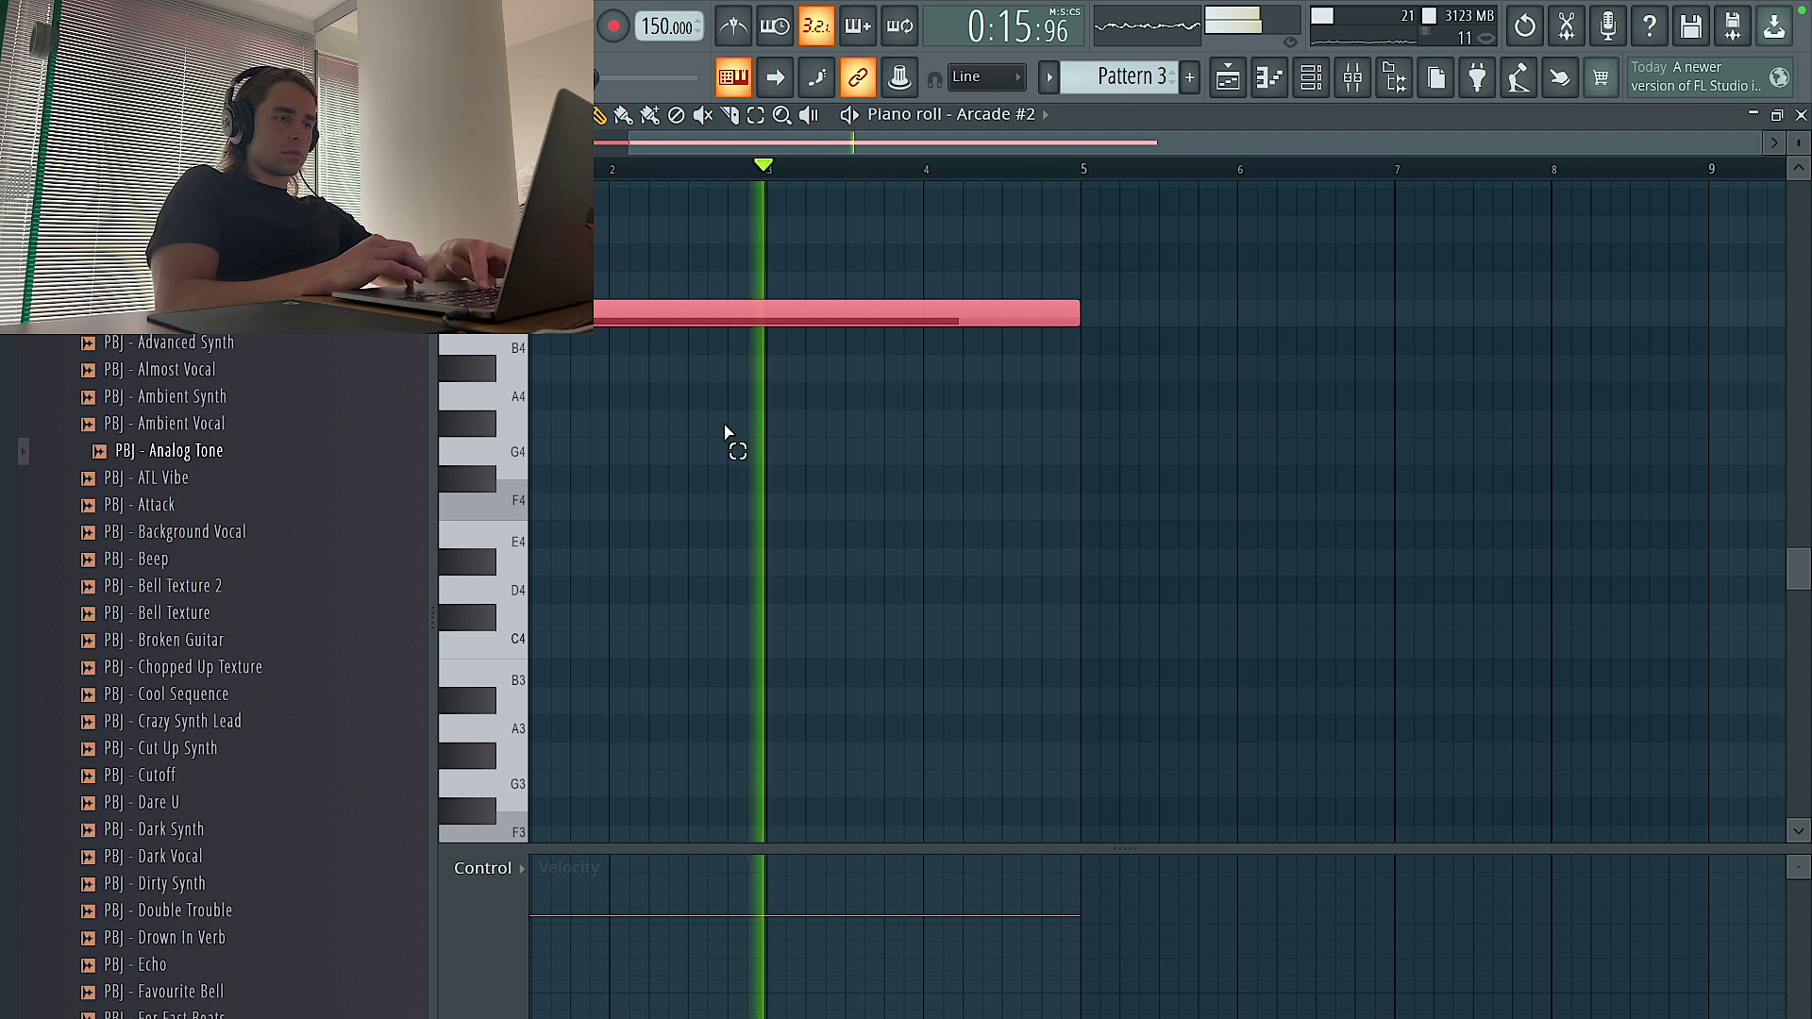
pyautogui.click(1227, 83)
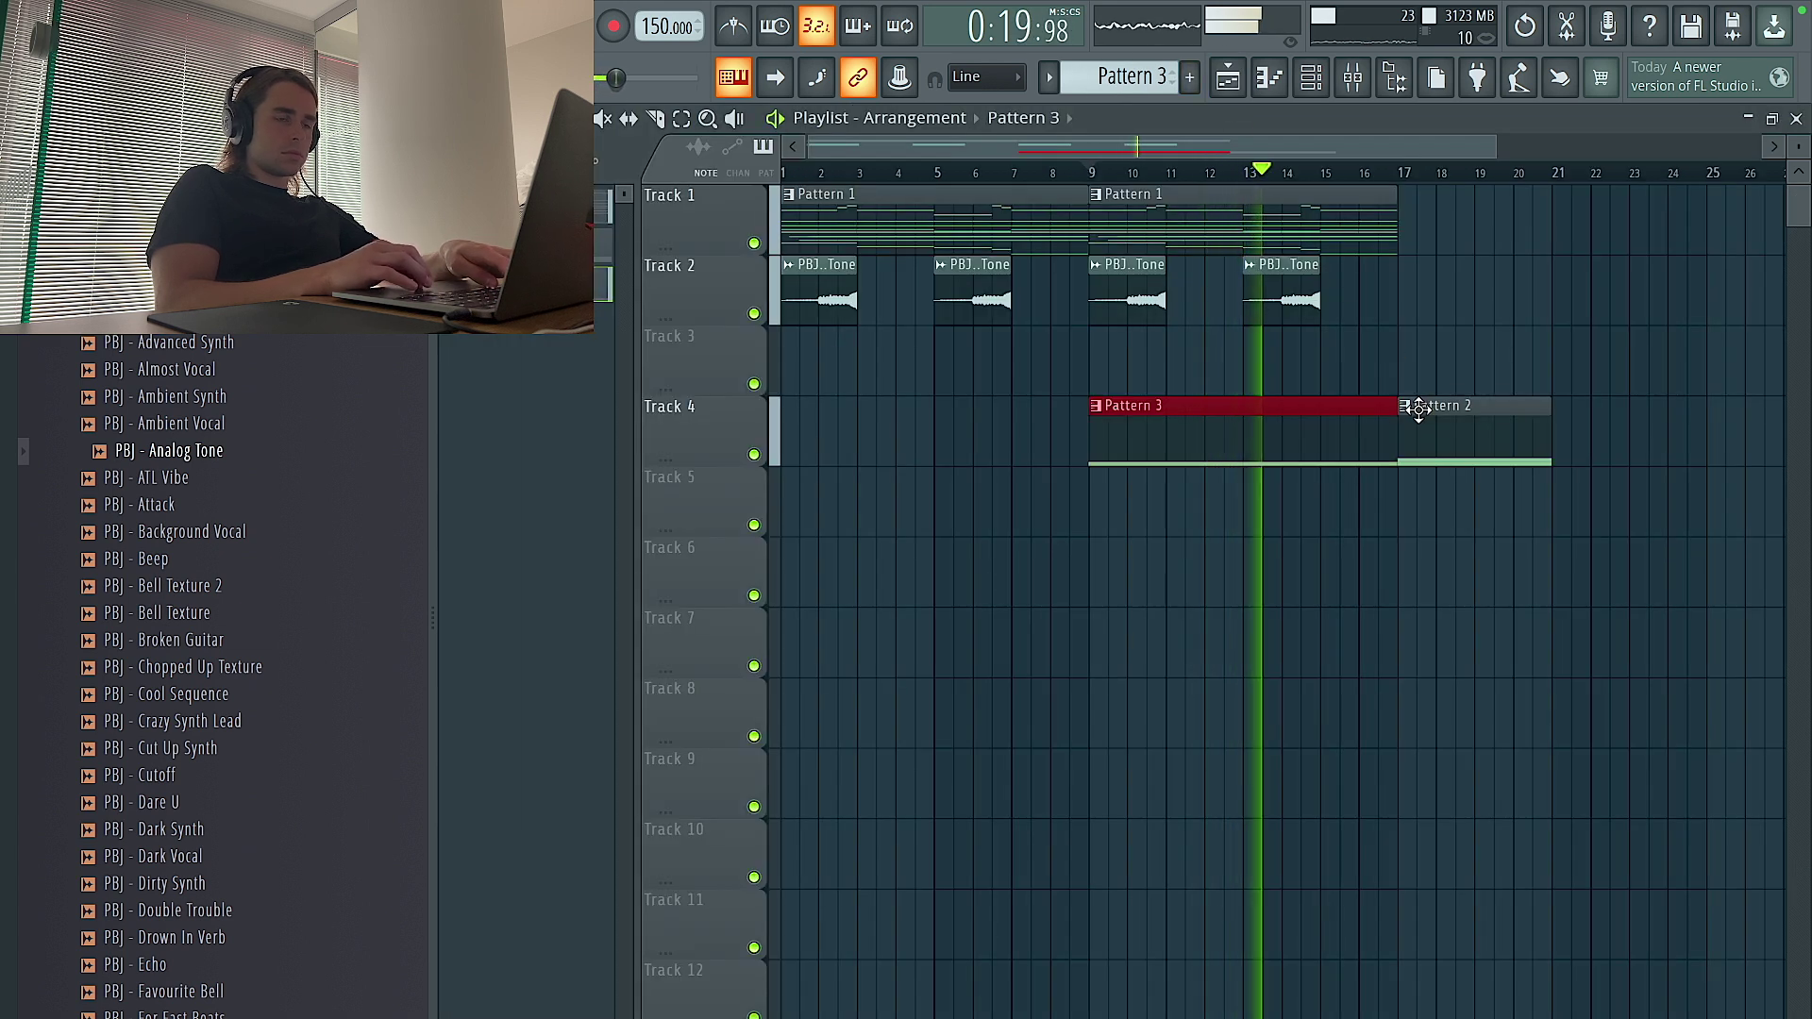
# Place the warzone_percloop sample from the perc loops folder at bar 9 of Track 7
pyautogui.scroll(-2, 1362, 358)
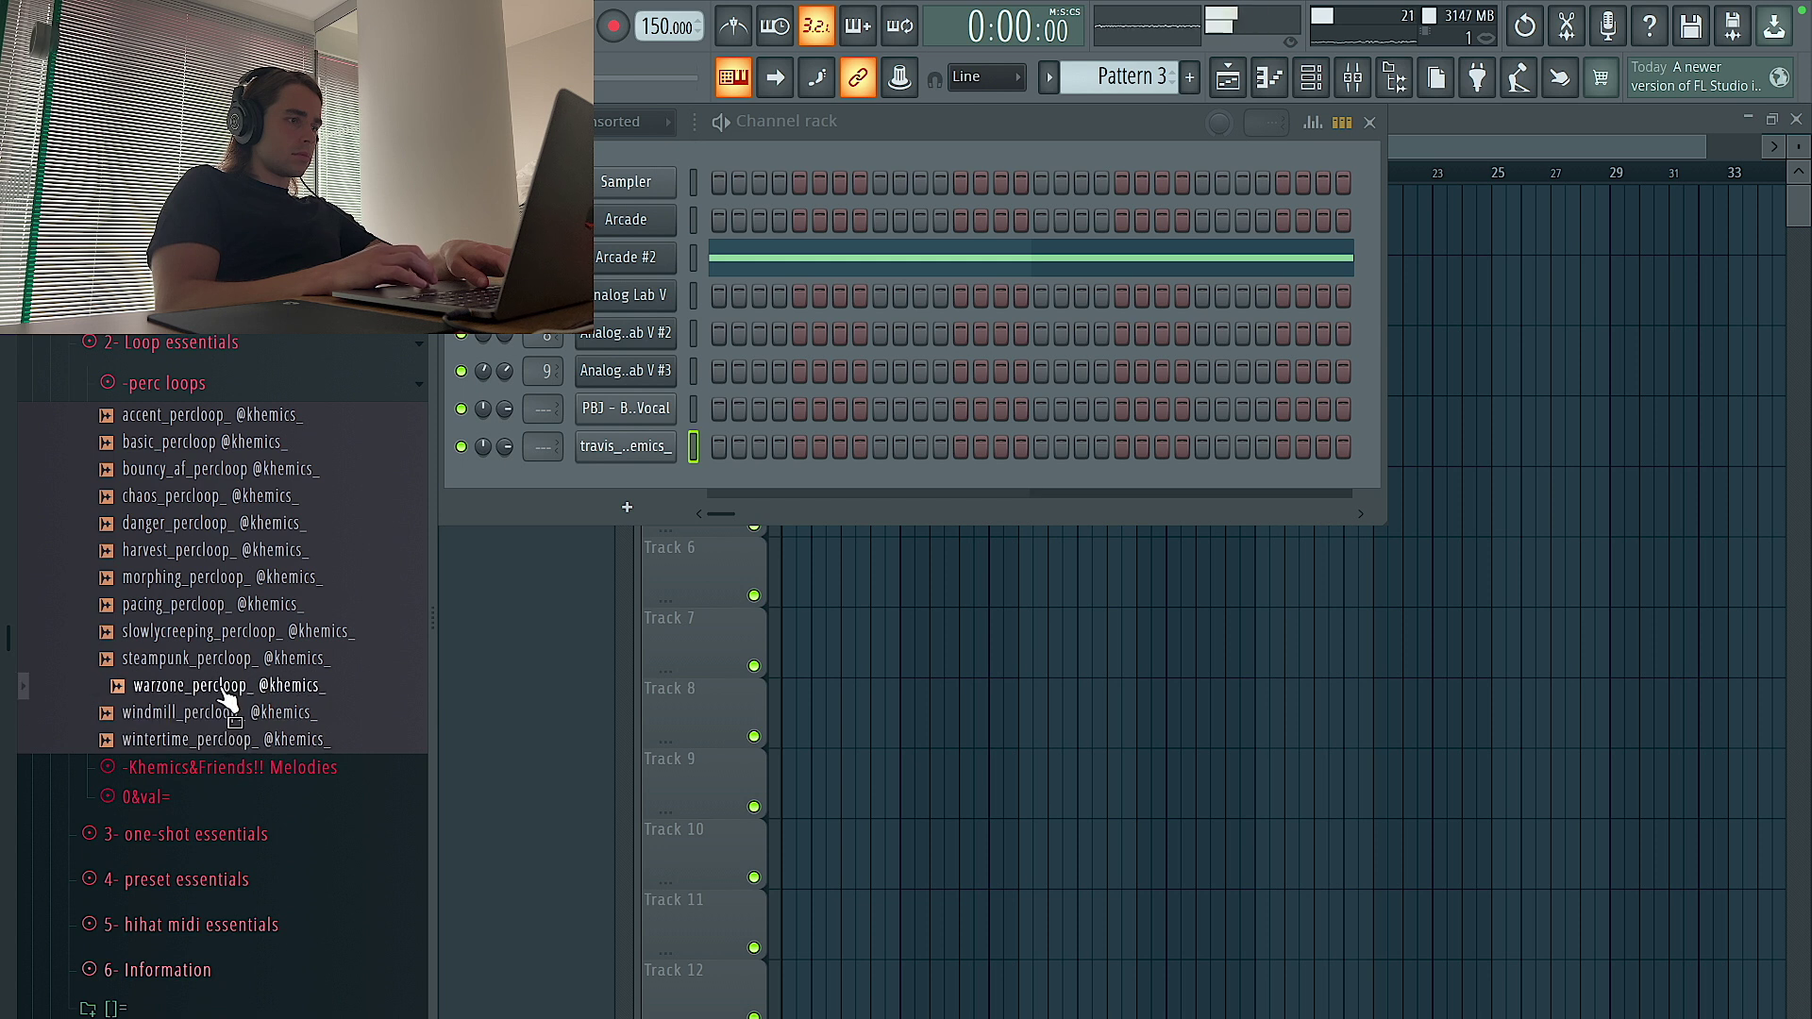
pyautogui.moveTo(308, 681); pyautogui.dragTo(1064, 647)
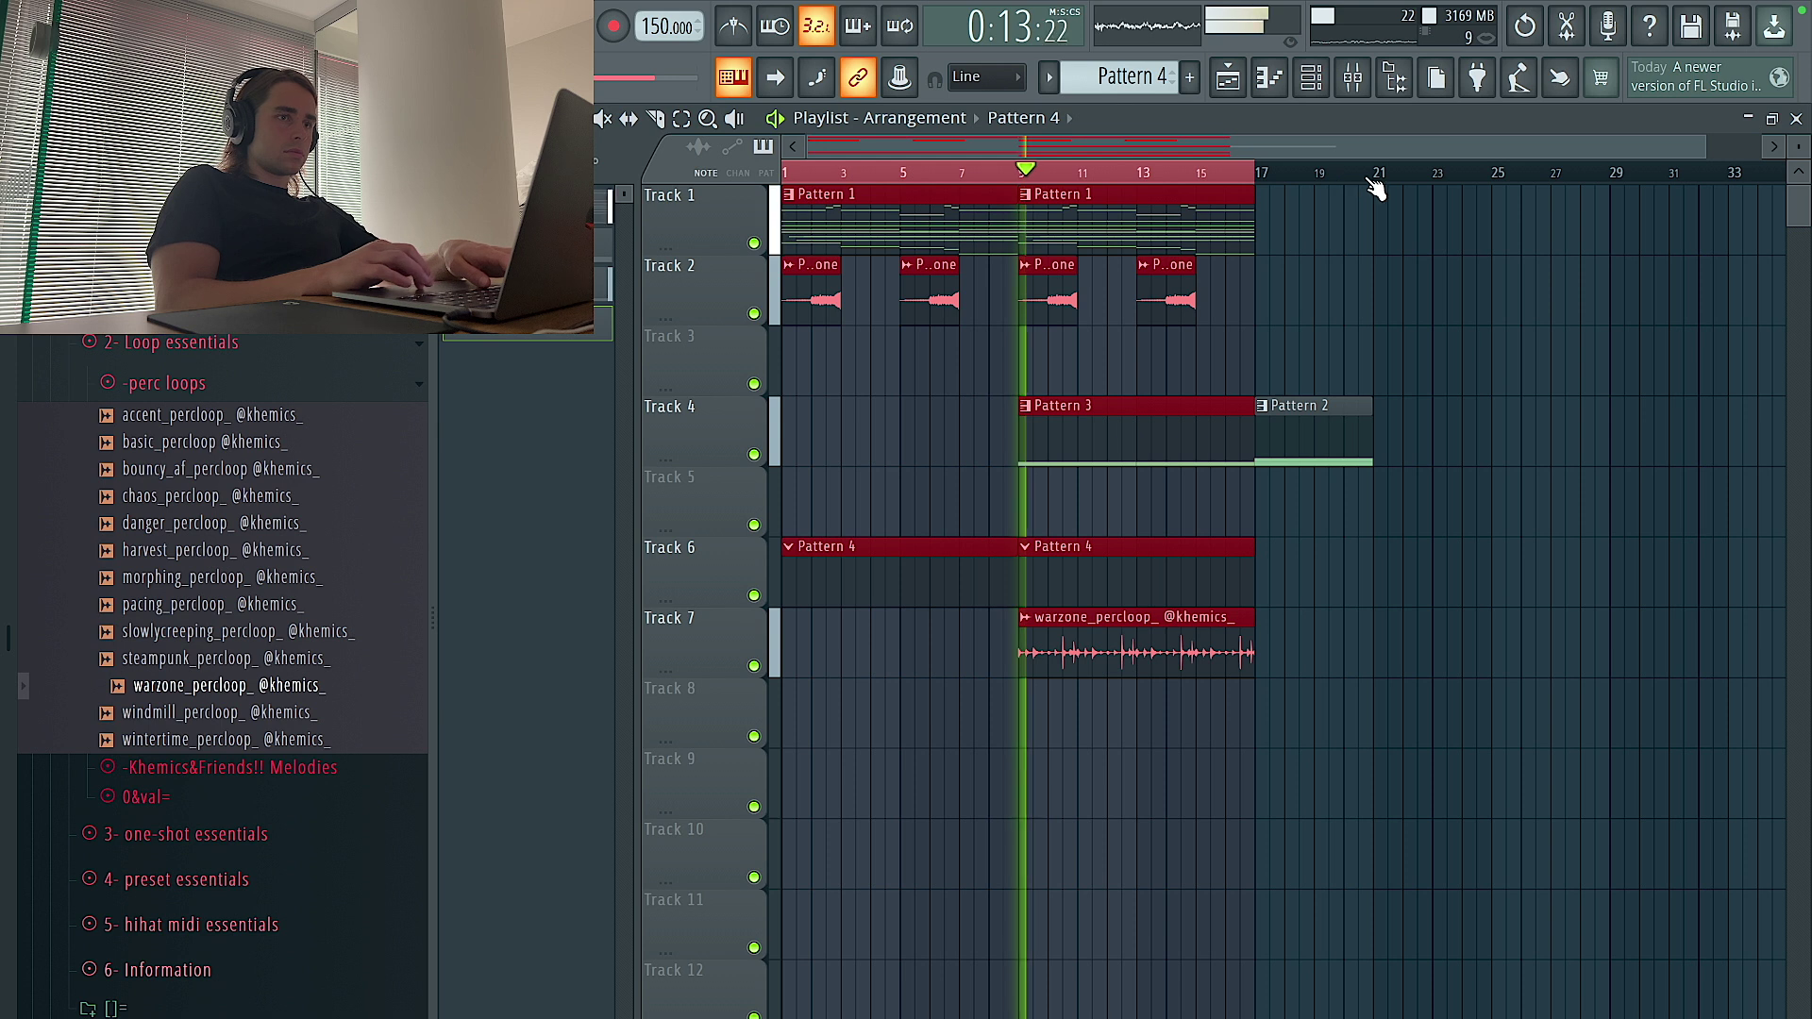
# Show the Unsorted channels in the channel rack and enable the volume envelope of travis_analogbass_2
pyautogui.click(1312, 80)
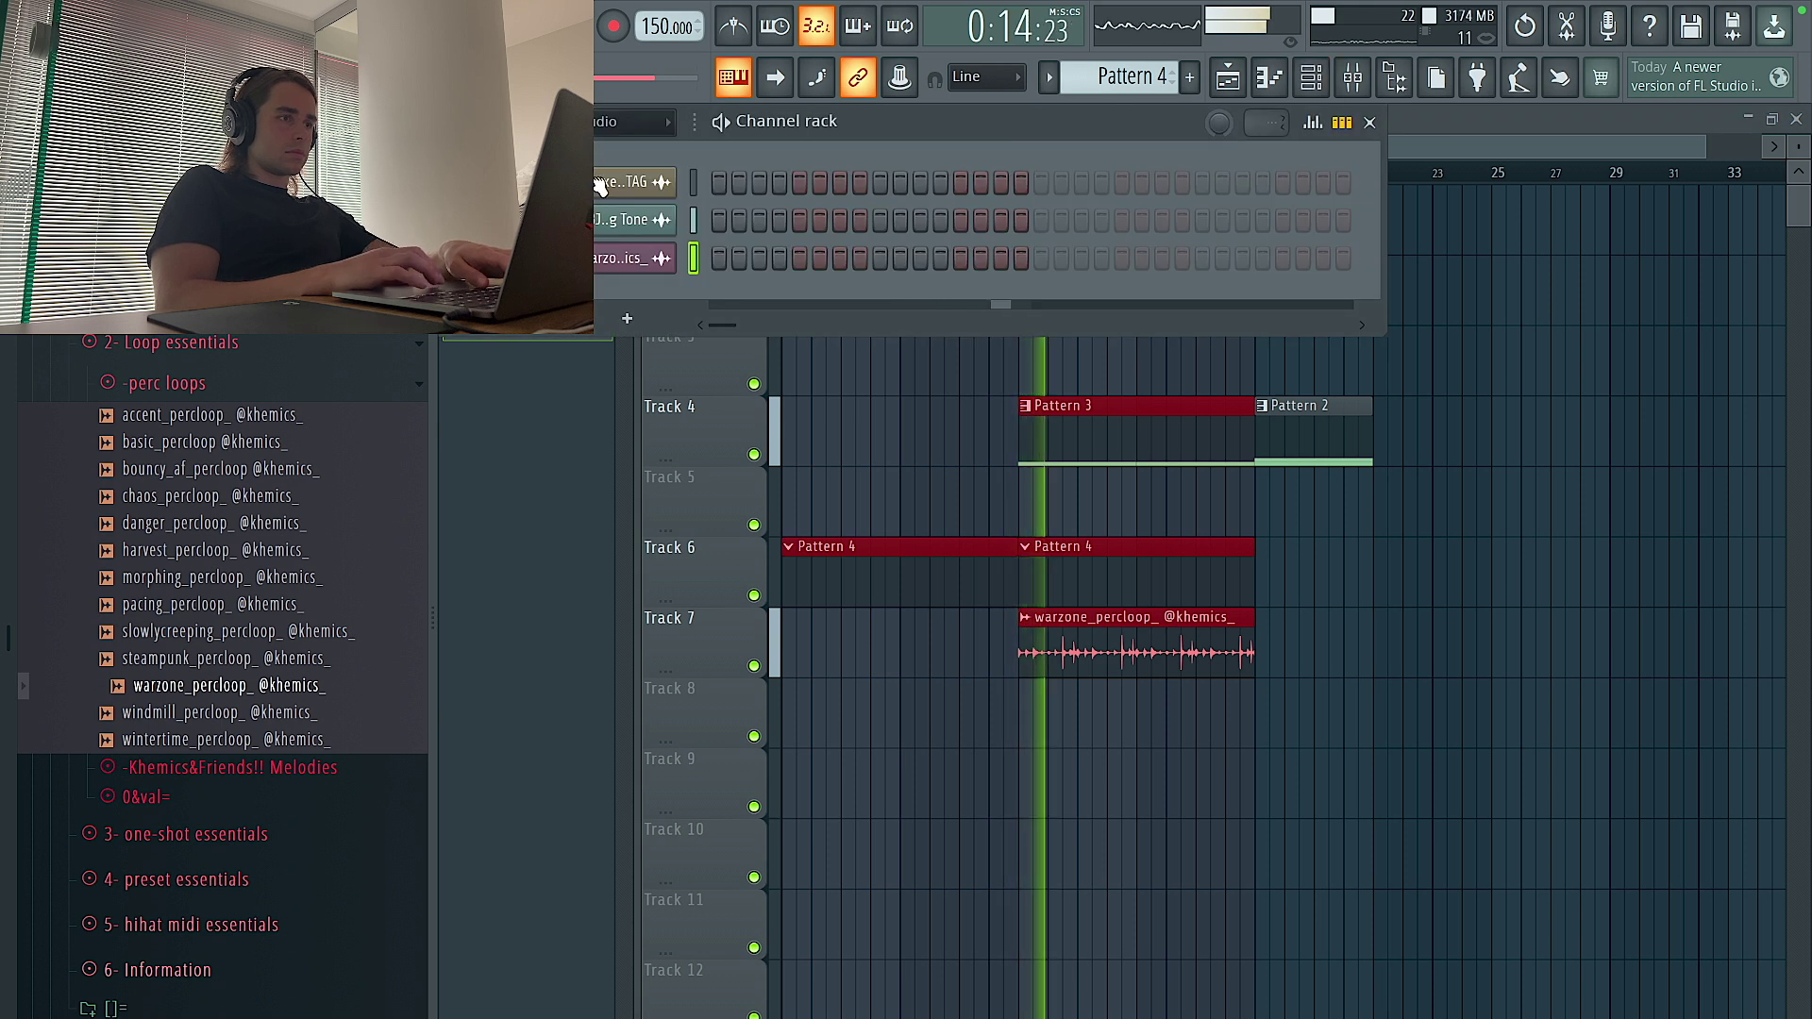
pyautogui.click(623, 122)
pyautogui.click(611, 209)
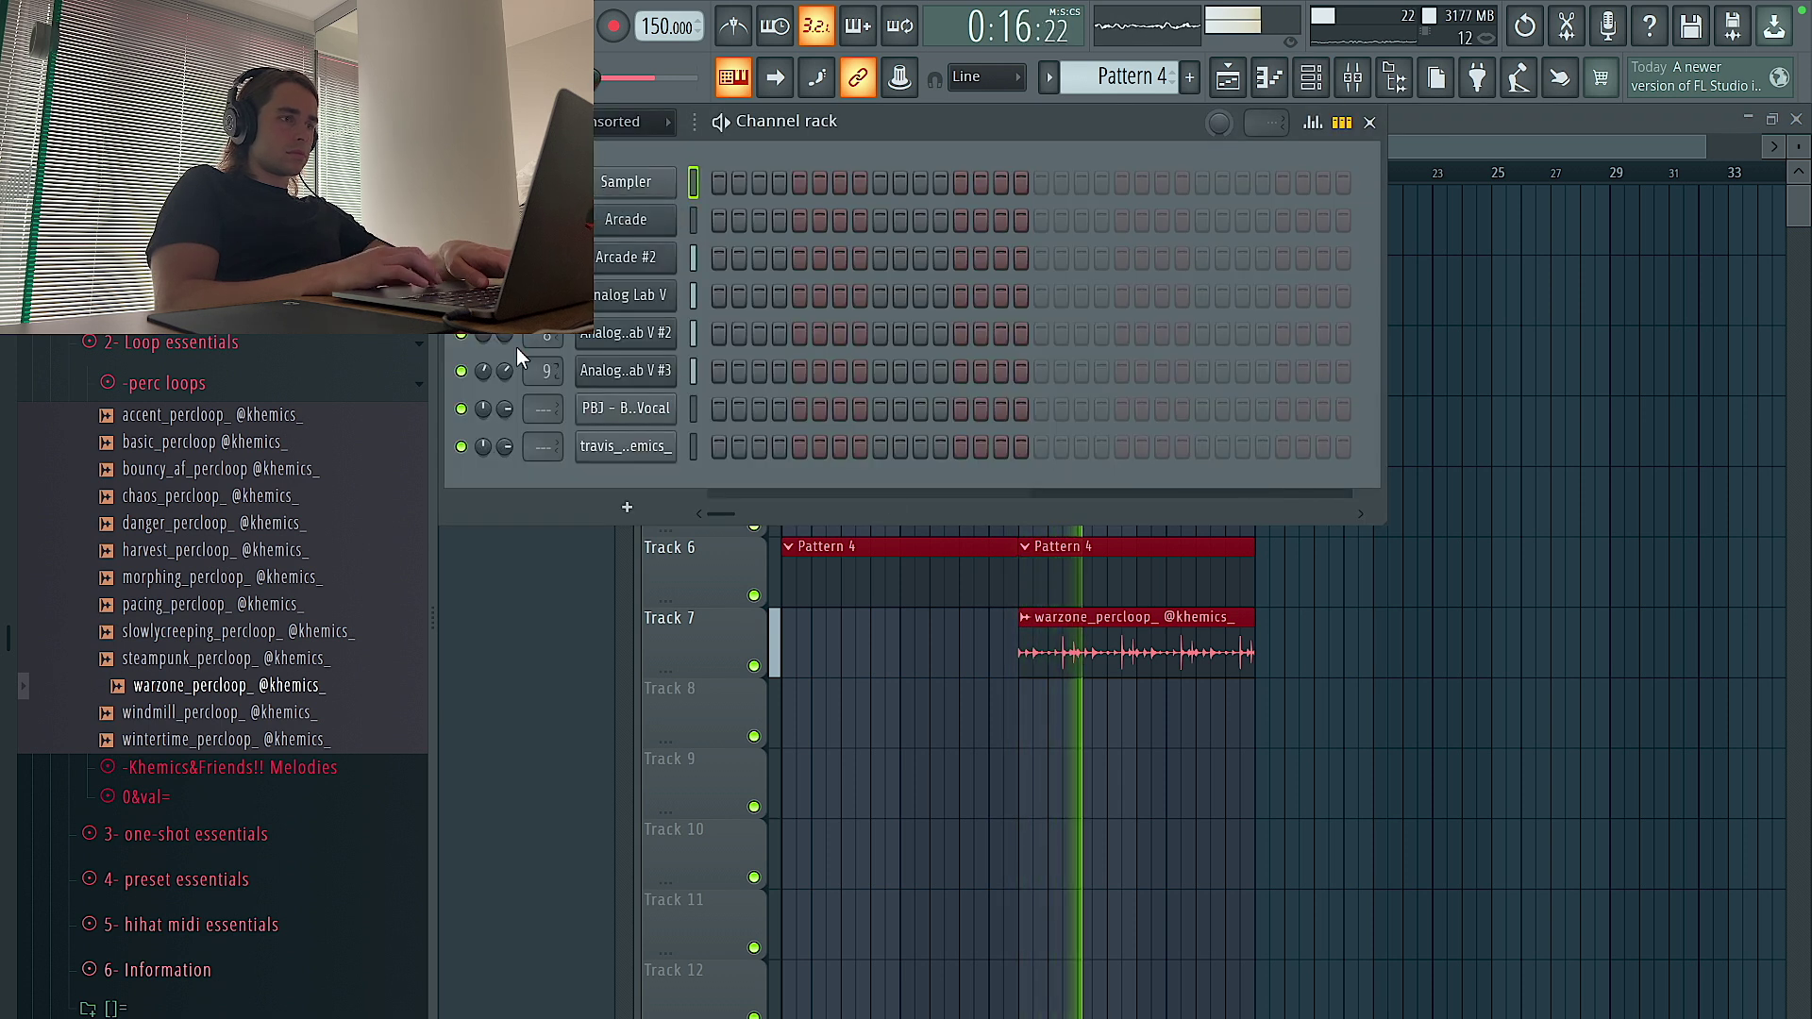
pyautogui.click(618, 122)
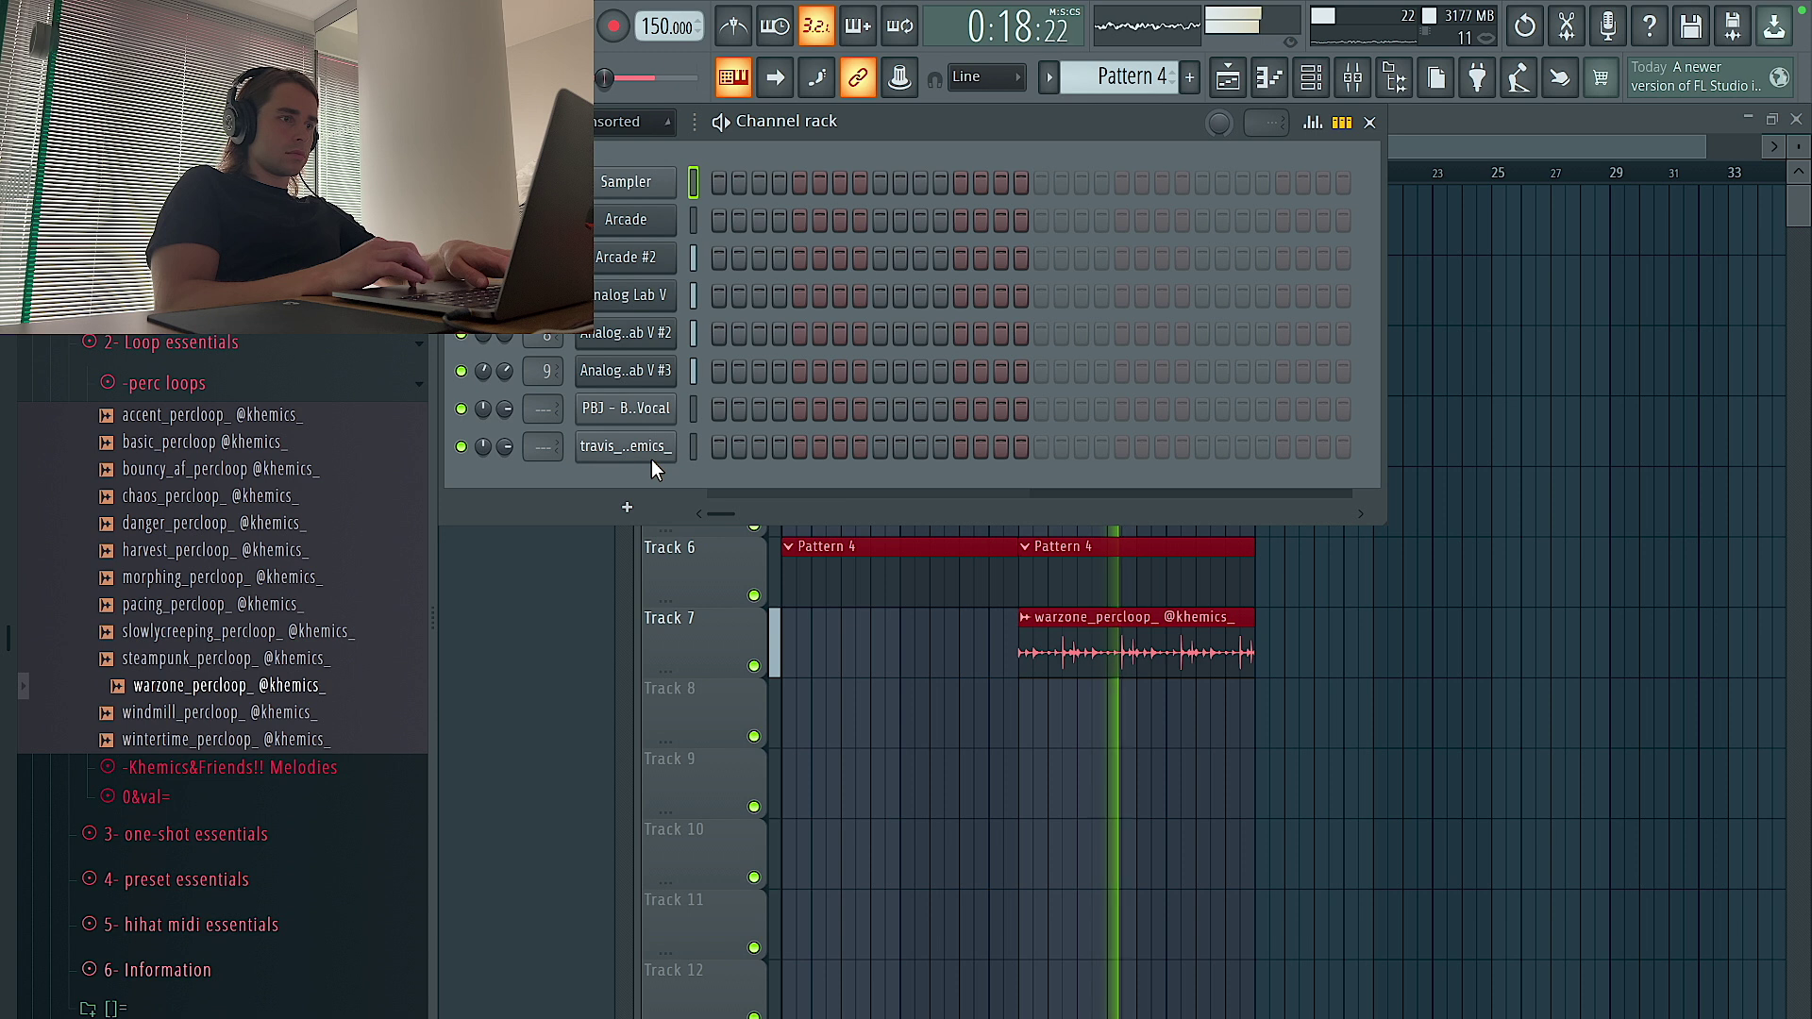
pyautogui.click(651, 449)
pyautogui.click(602, 289)
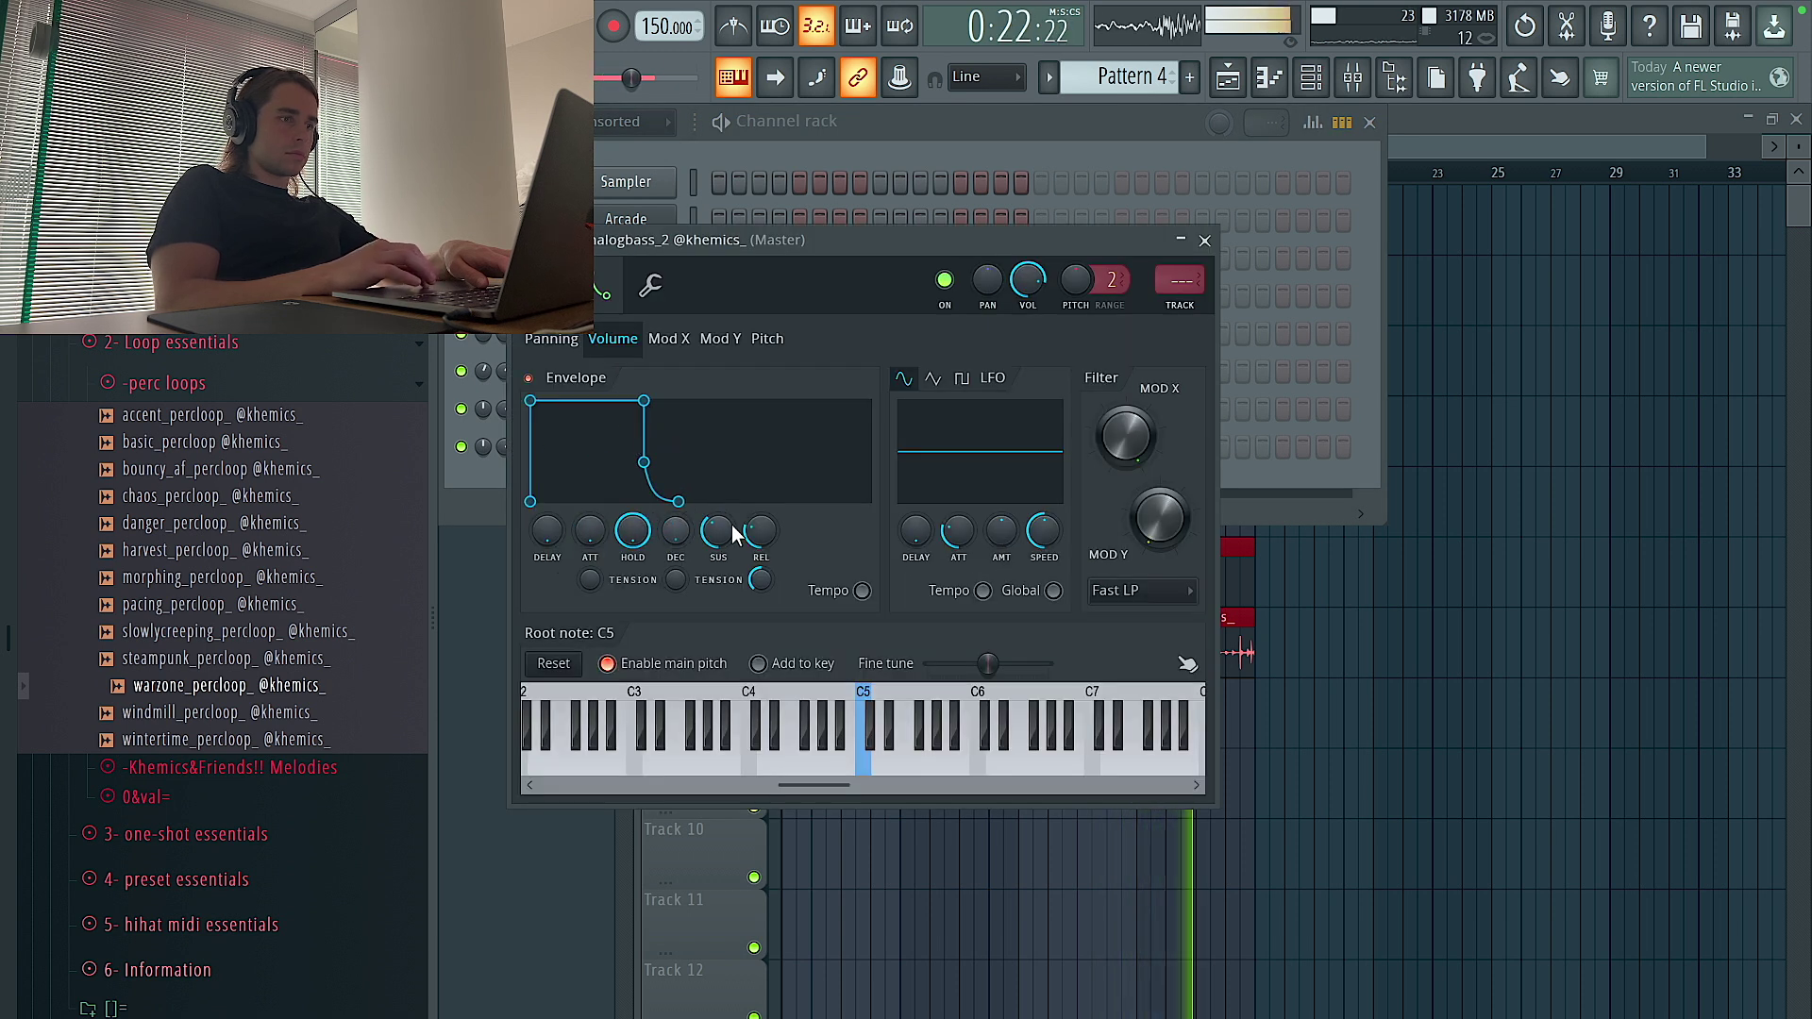
# Place another Pattern 3 clip at bar 1 of Track 4 in the Playlist
pyautogui.press('F5')
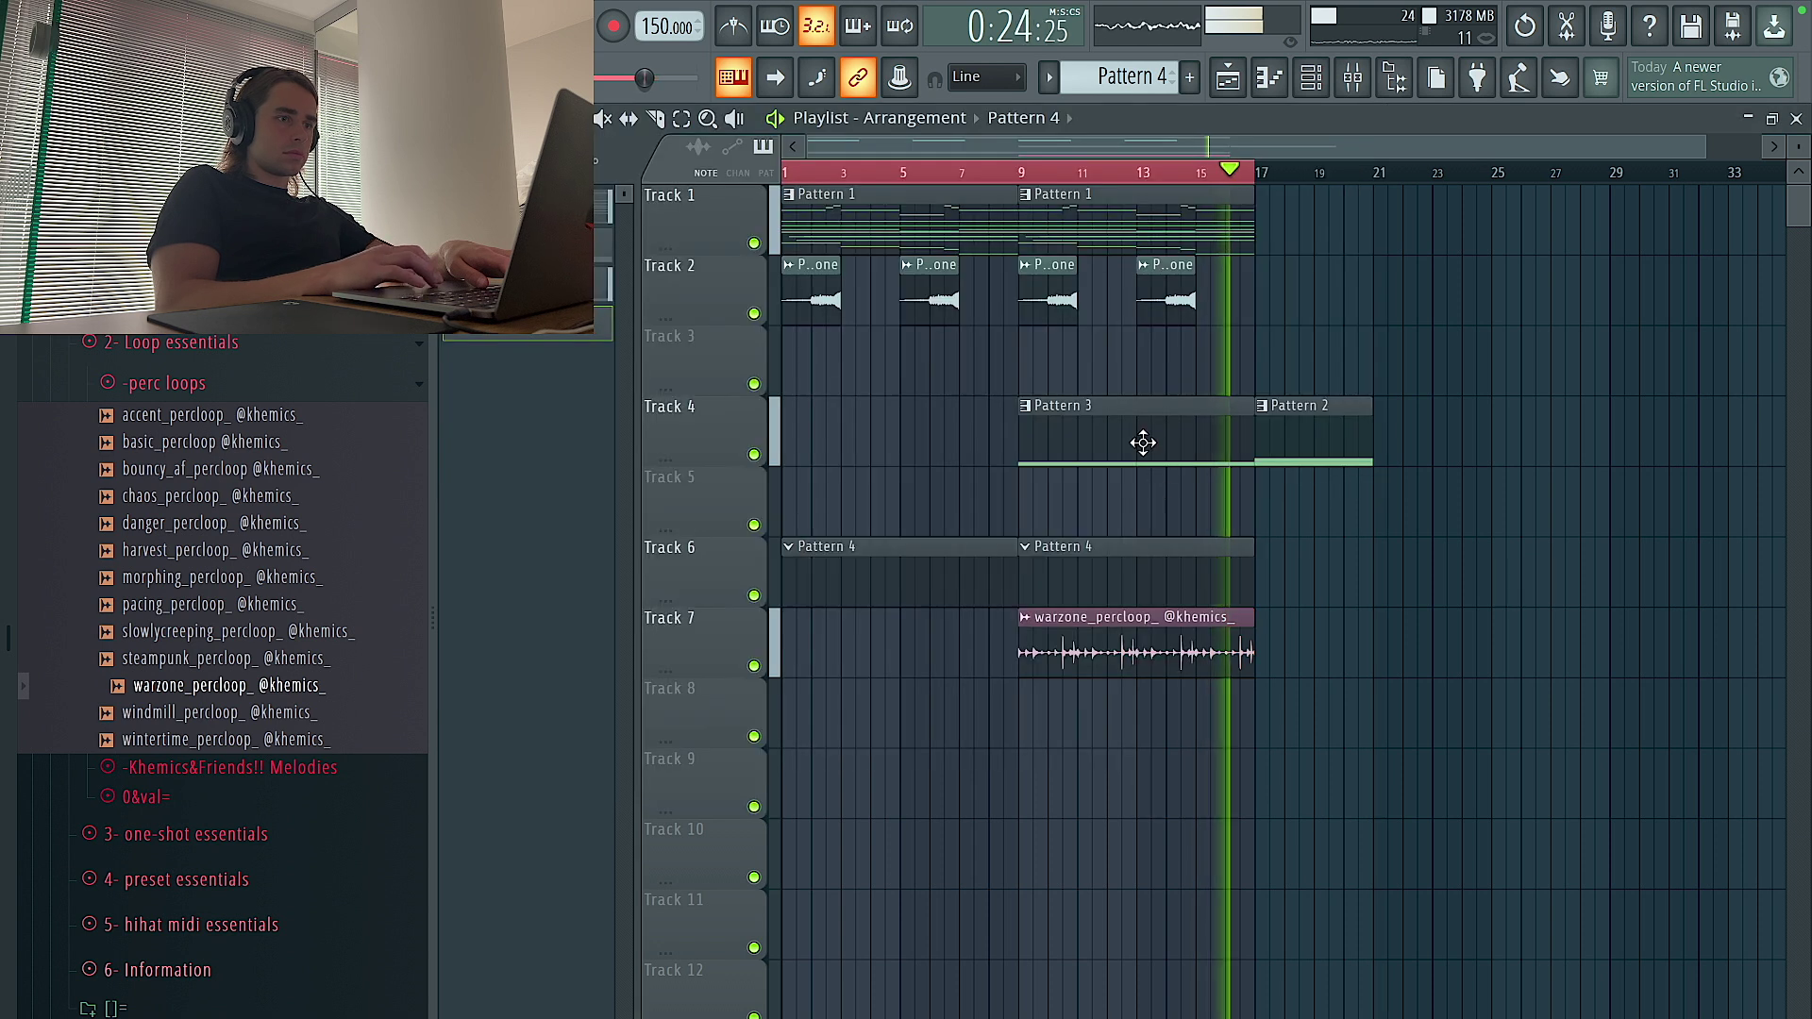
pyautogui.click(791, 408)
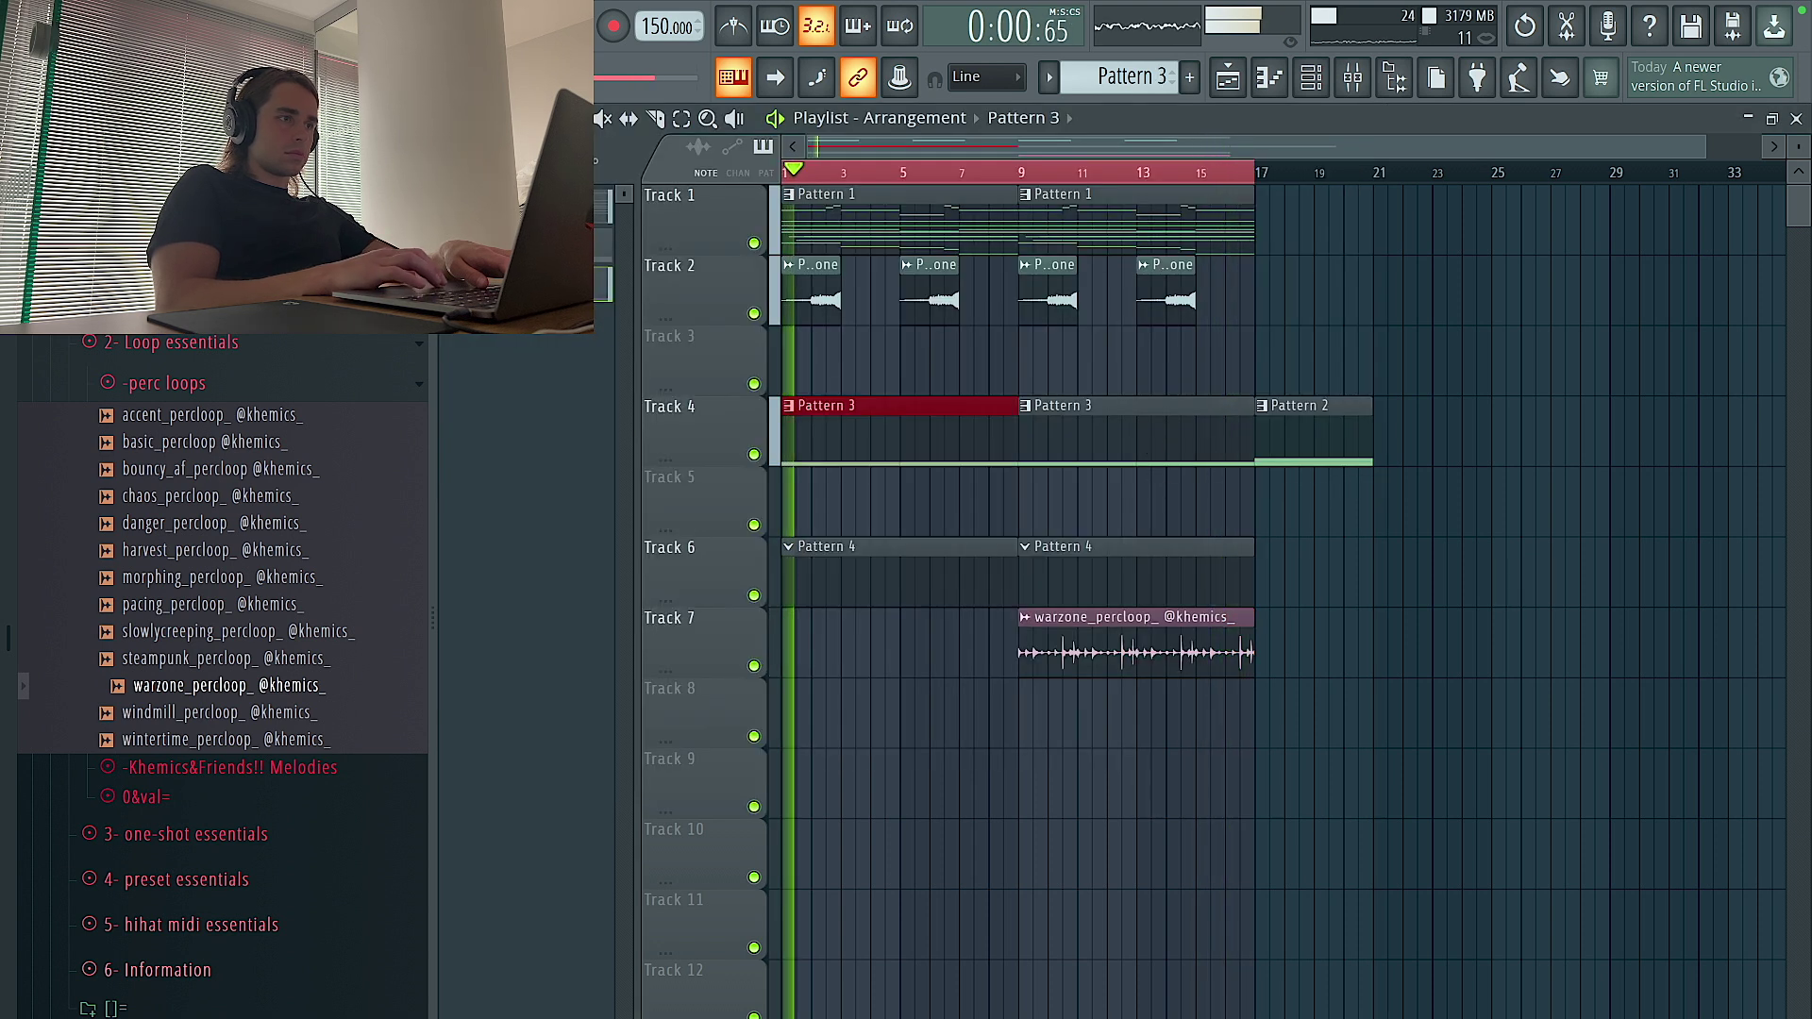
# Check the Arcade #2 instrument in its plugin window and close it
pyautogui.press('F6')
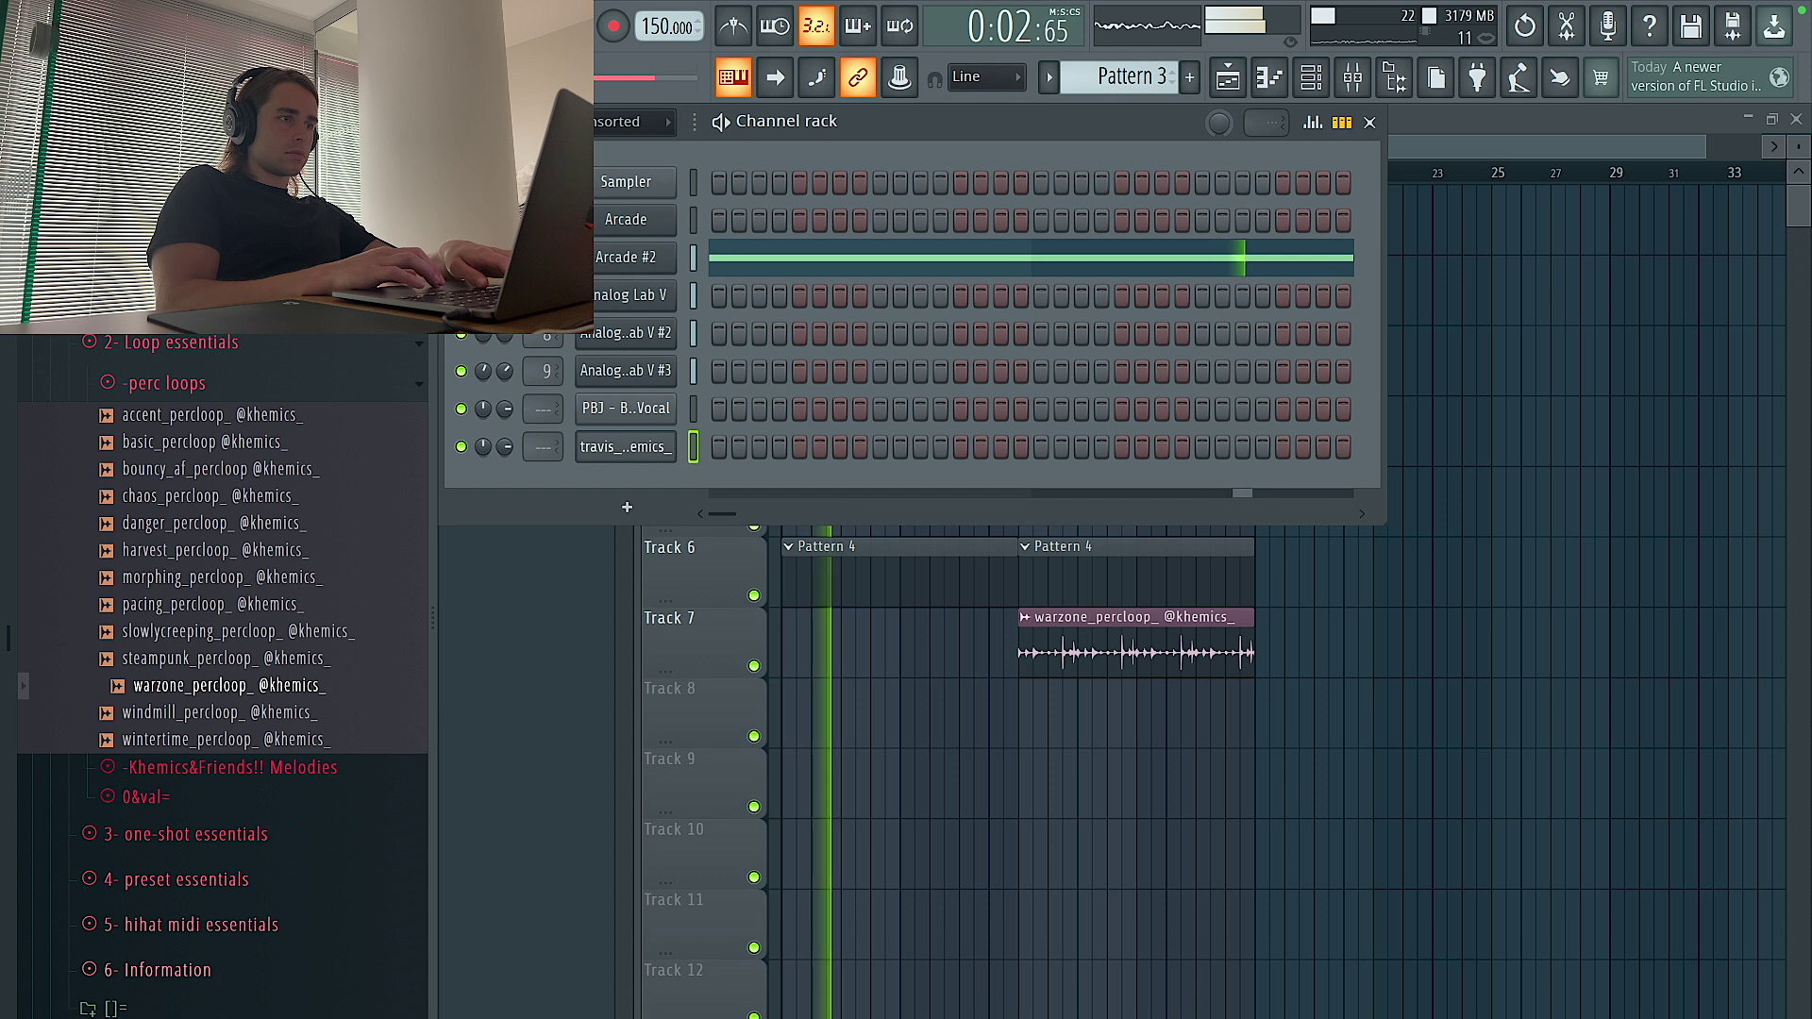
pyautogui.click(625, 259)
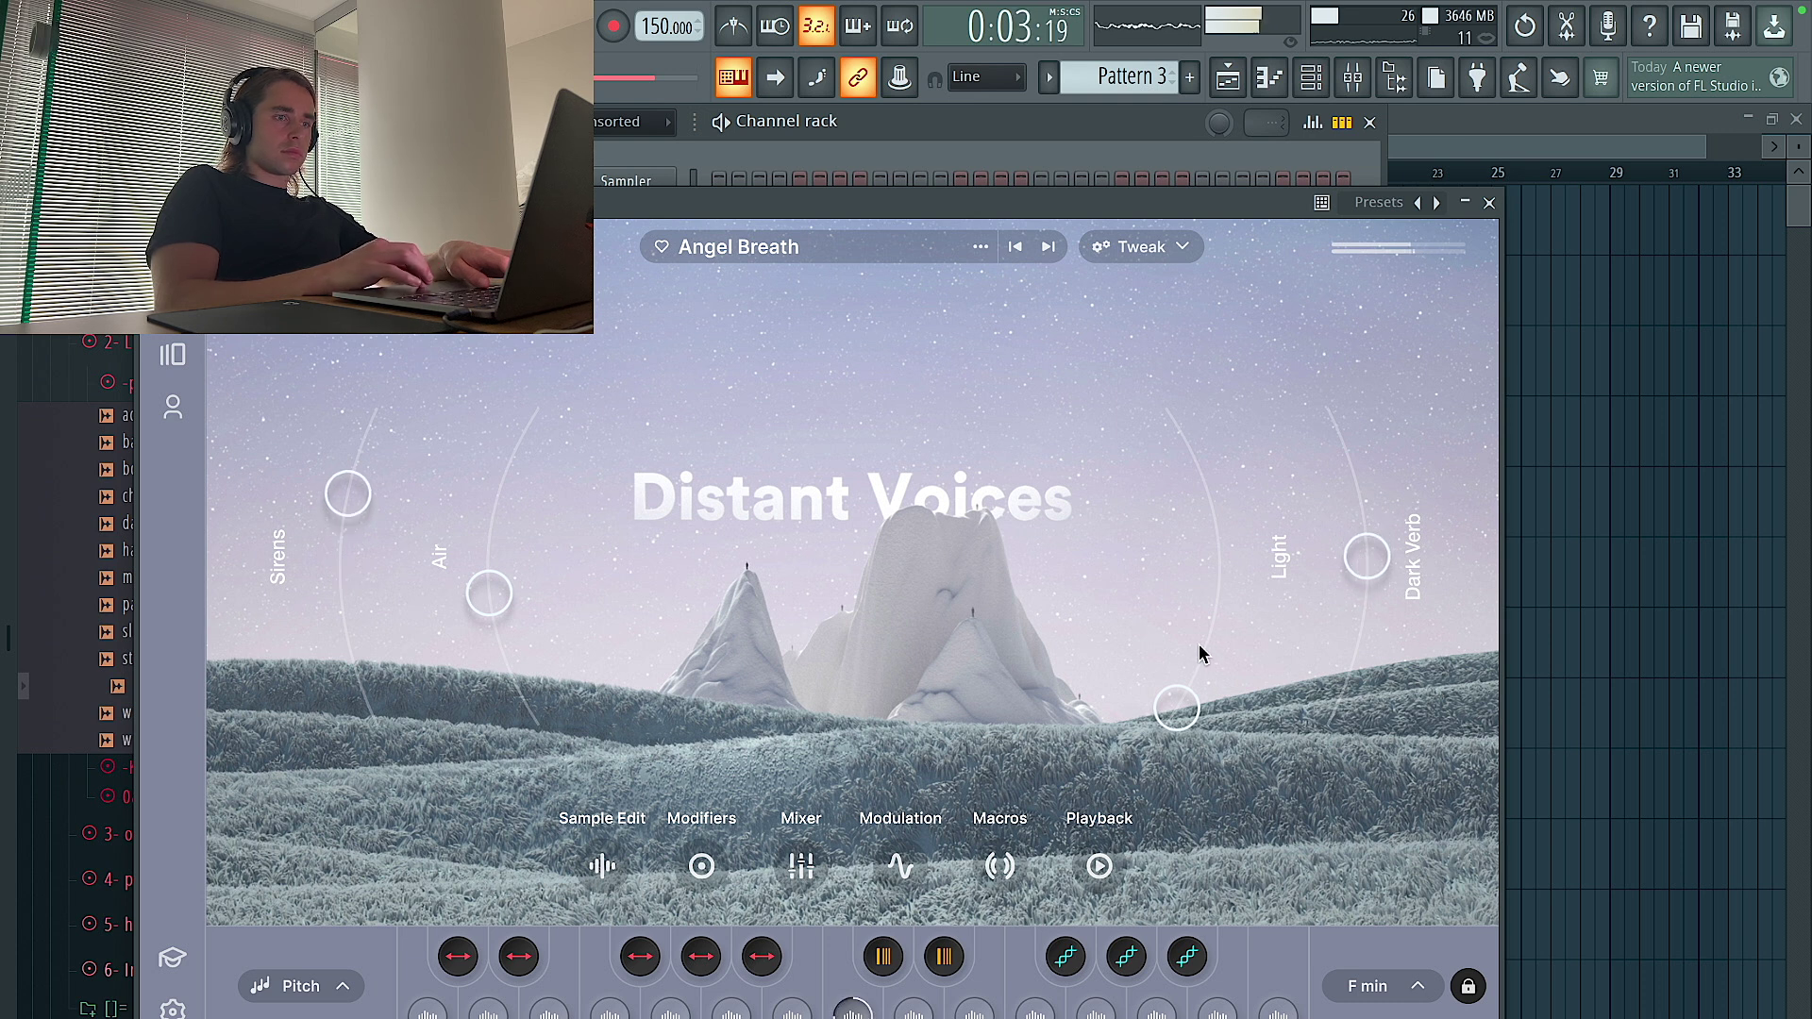
pyautogui.click(1491, 202)
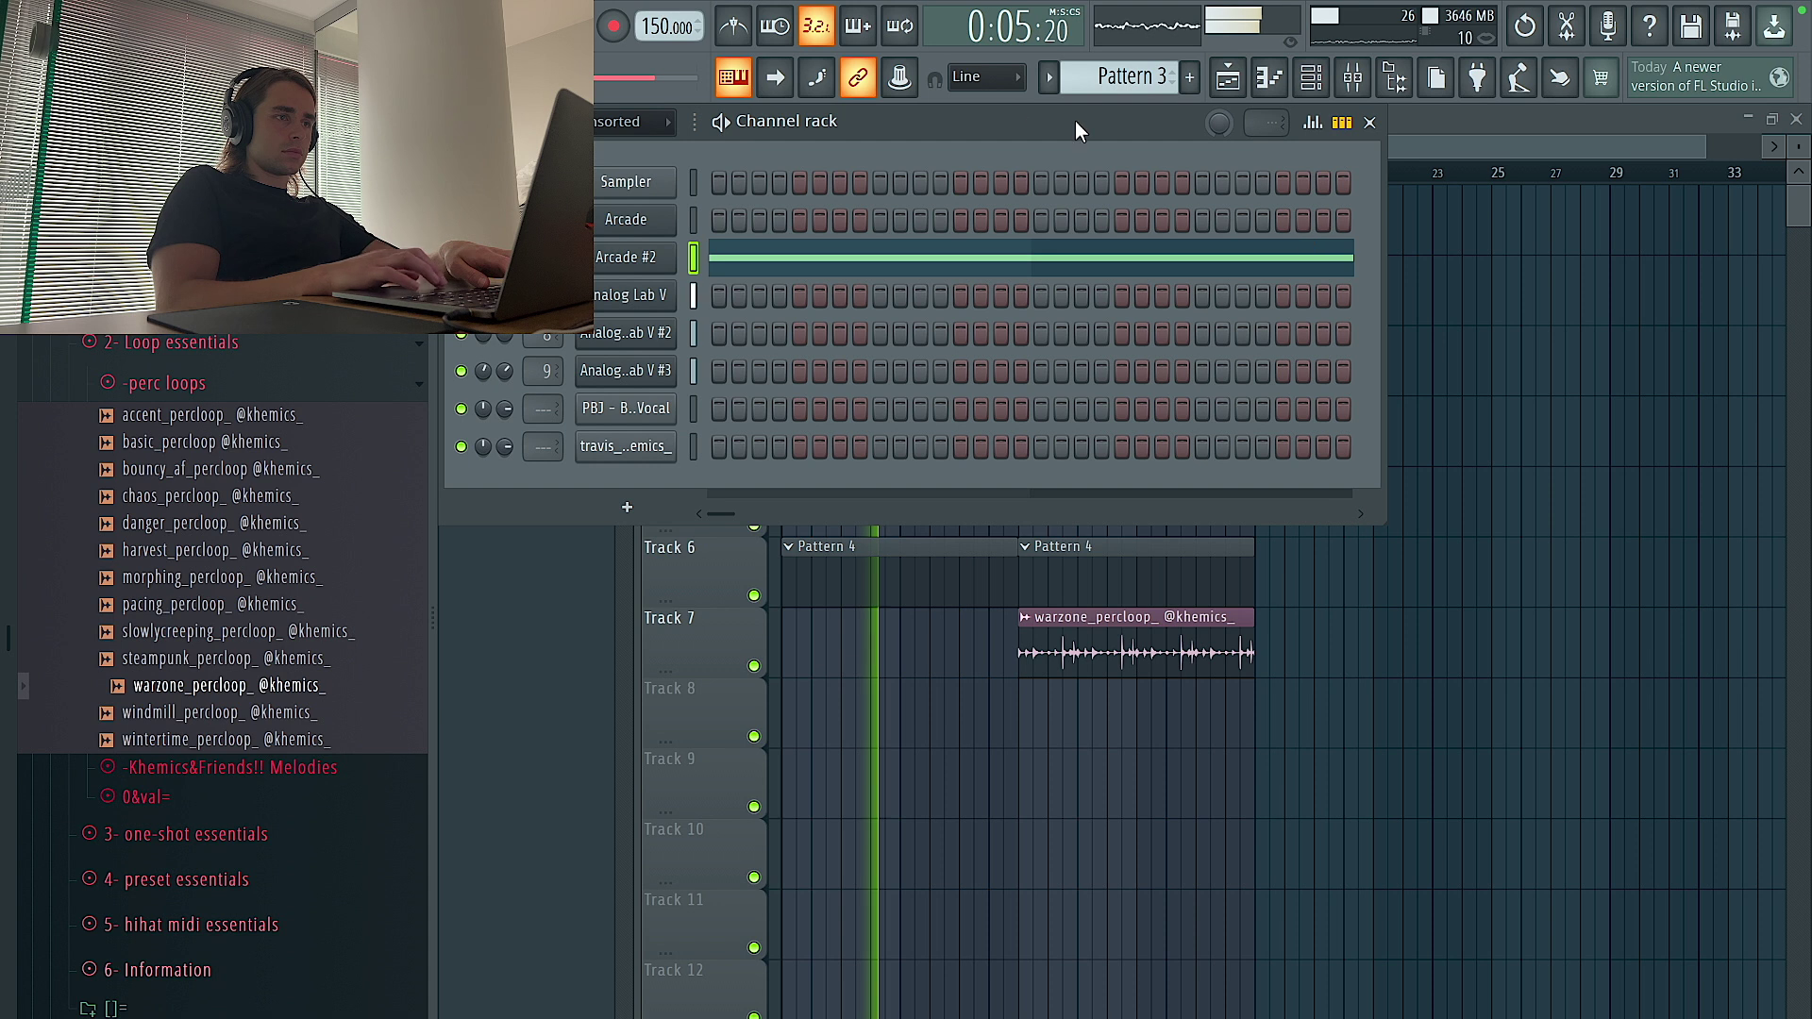
# Write an eight-bar bass line for travis_analogbass_2 in Pattern 3 with C6, G#5, G5, F5 and C5, and play it back
pyautogui.rightClick(659, 443)
pyautogui.click(725, 446)
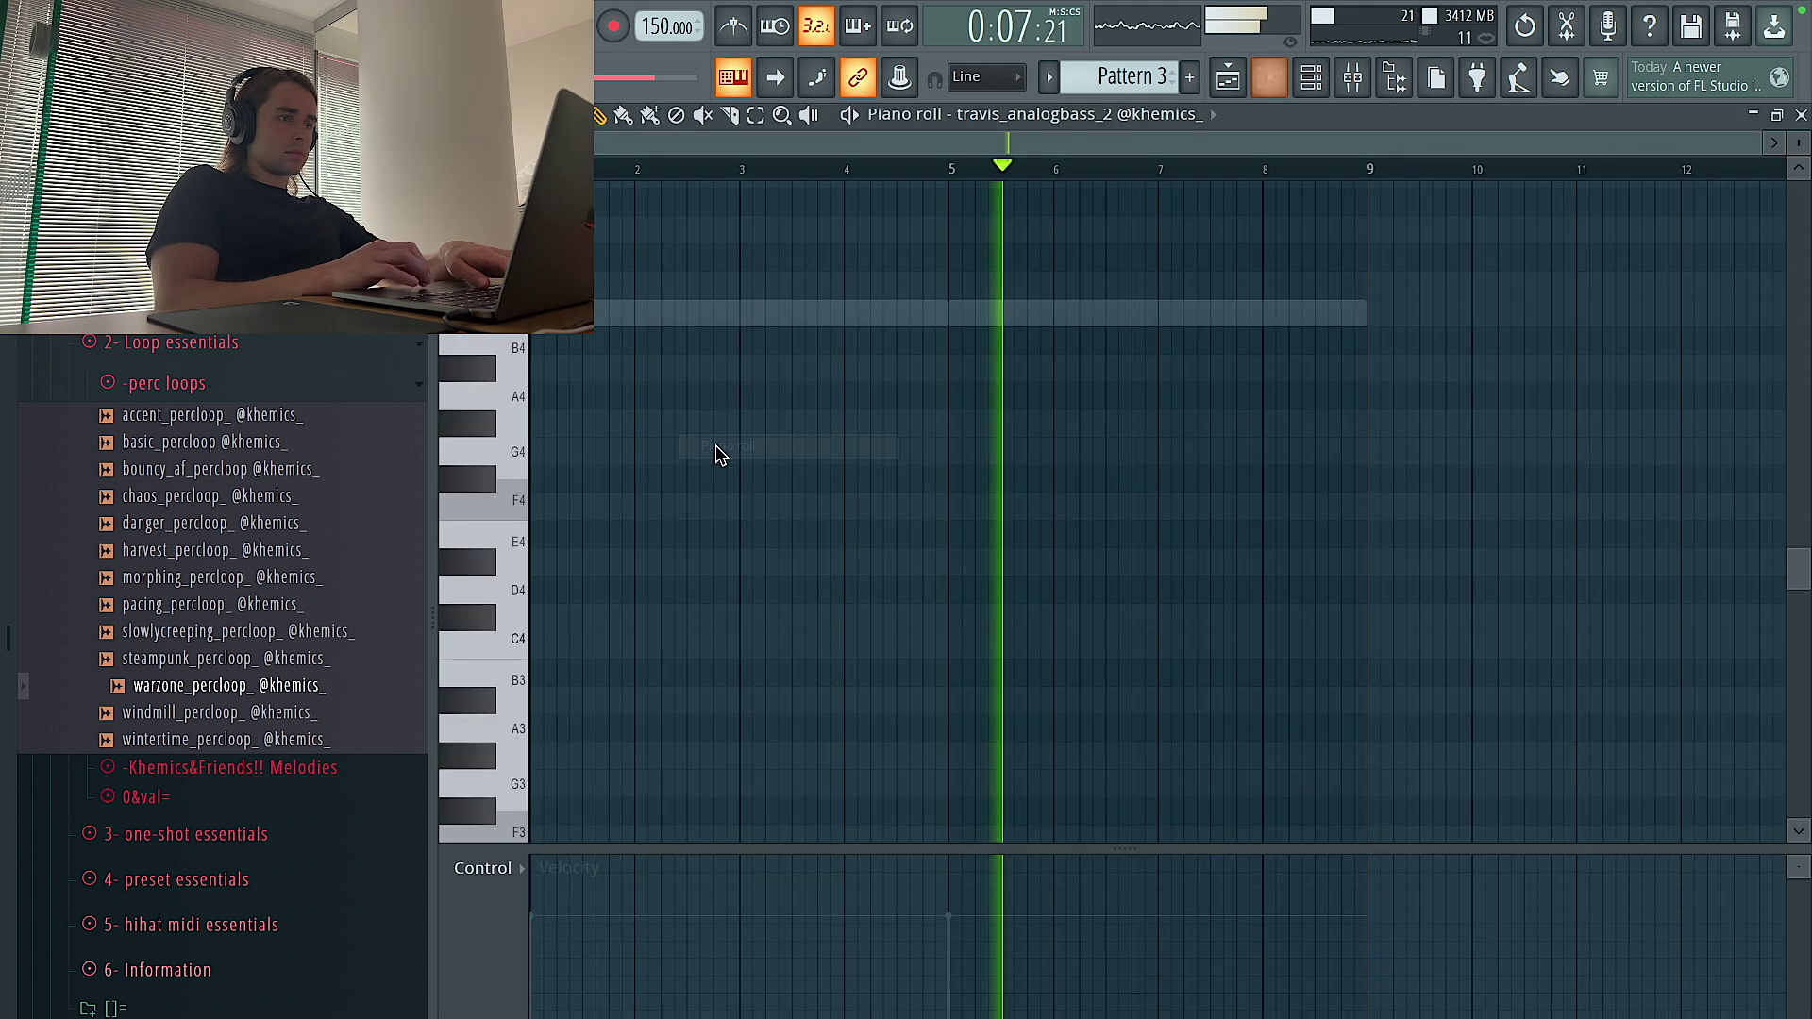
pyautogui.press('space')
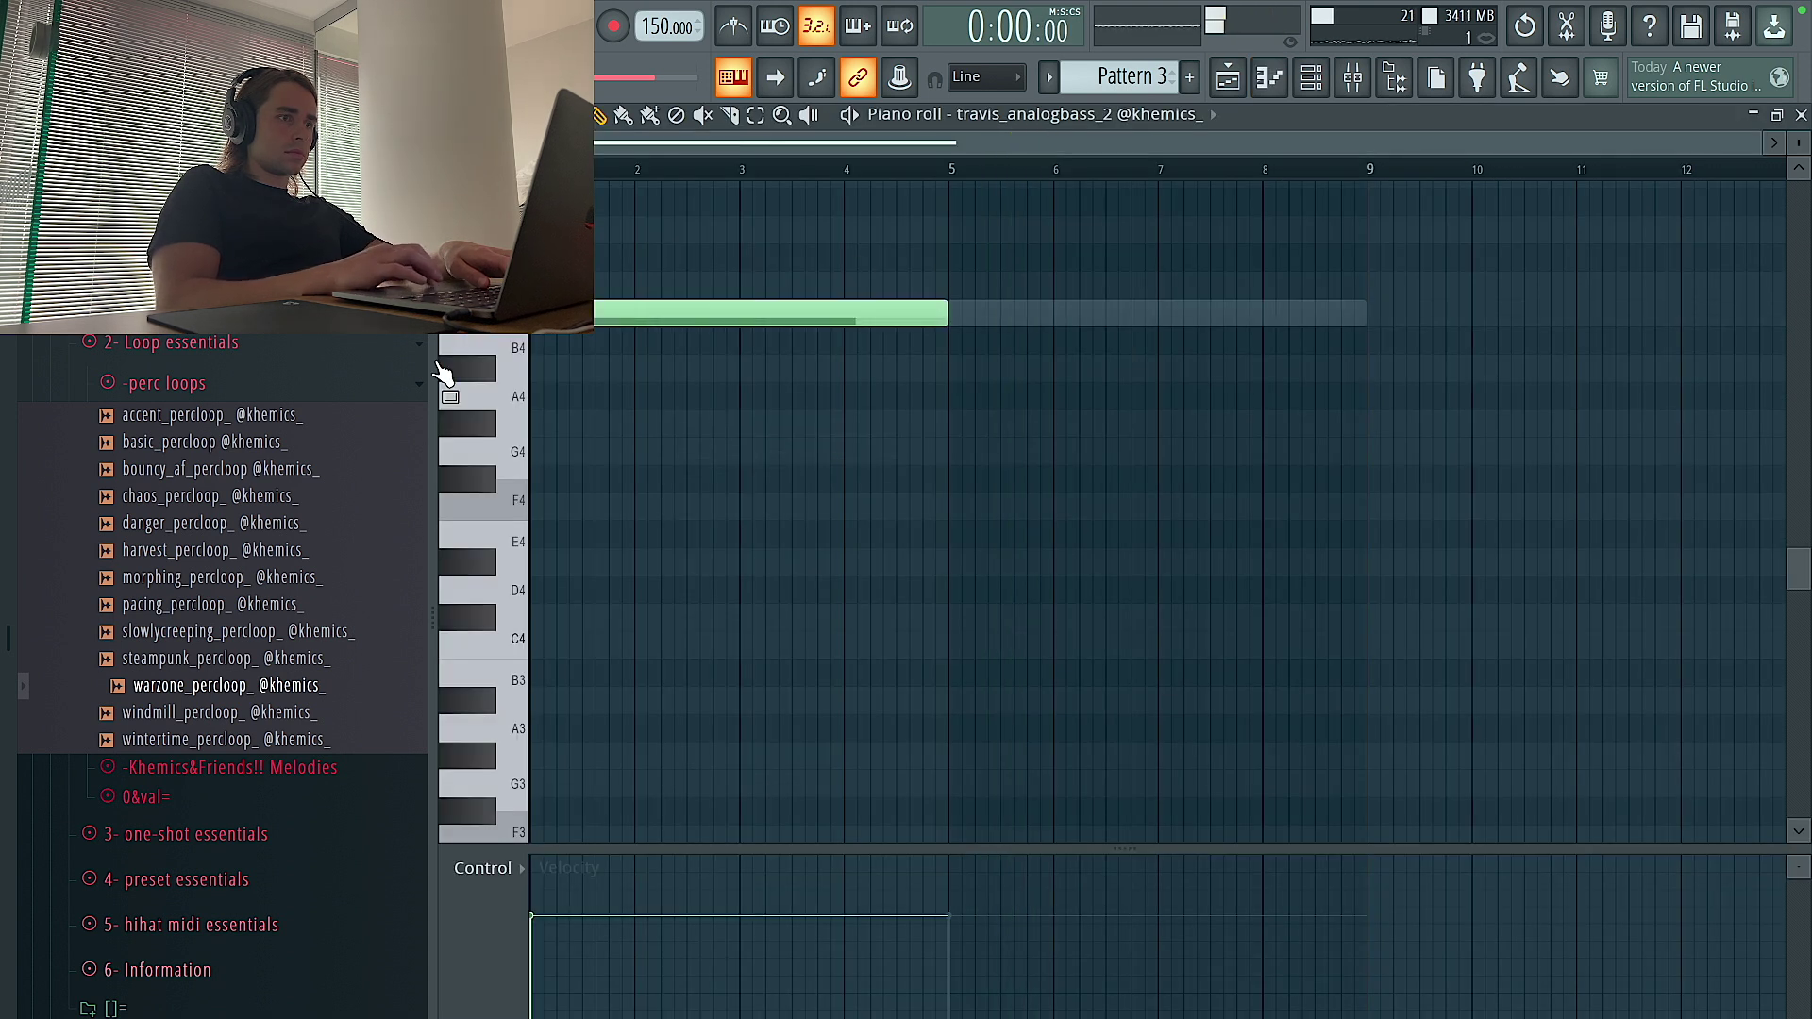
pyautogui.moveTo(387, 342); pyautogui.dragTo(809, 695)
pyautogui.press('space')
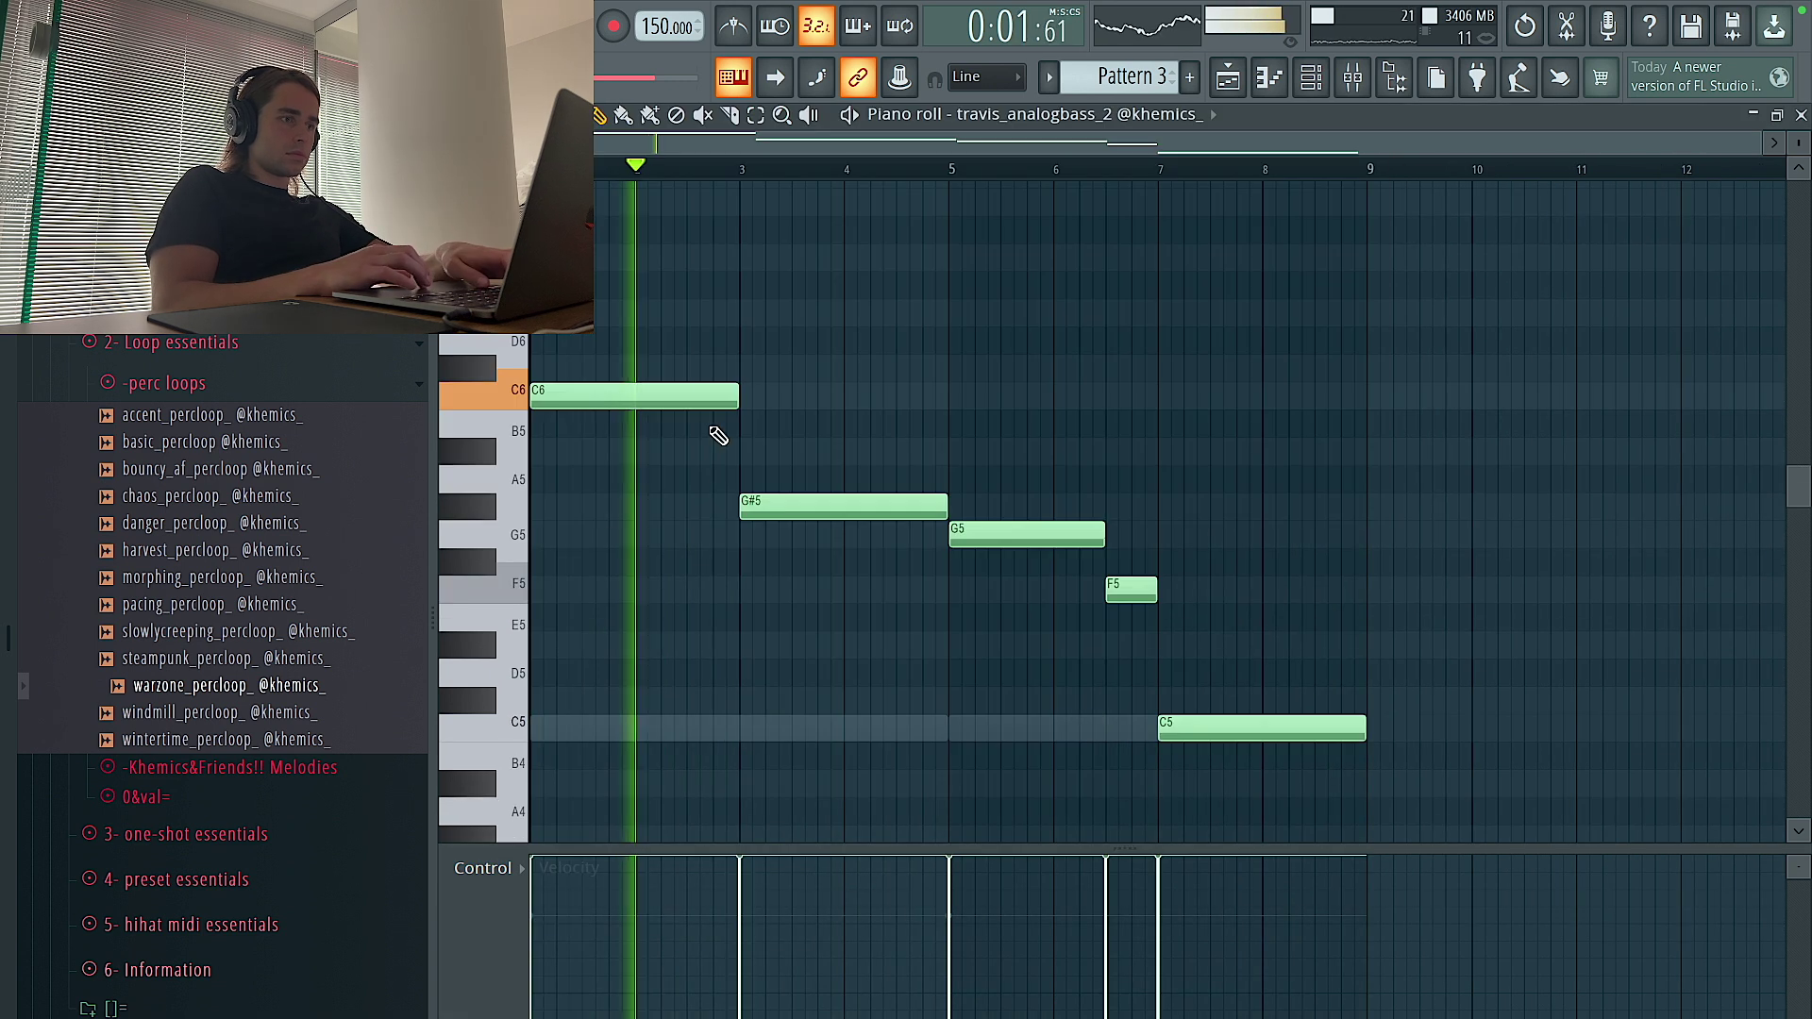
# Add F6 and C7 notes just before bar 3 of the bass line and shorten the overlapping notes with legato
pyautogui.press('space')
pyautogui.click(689, 258)
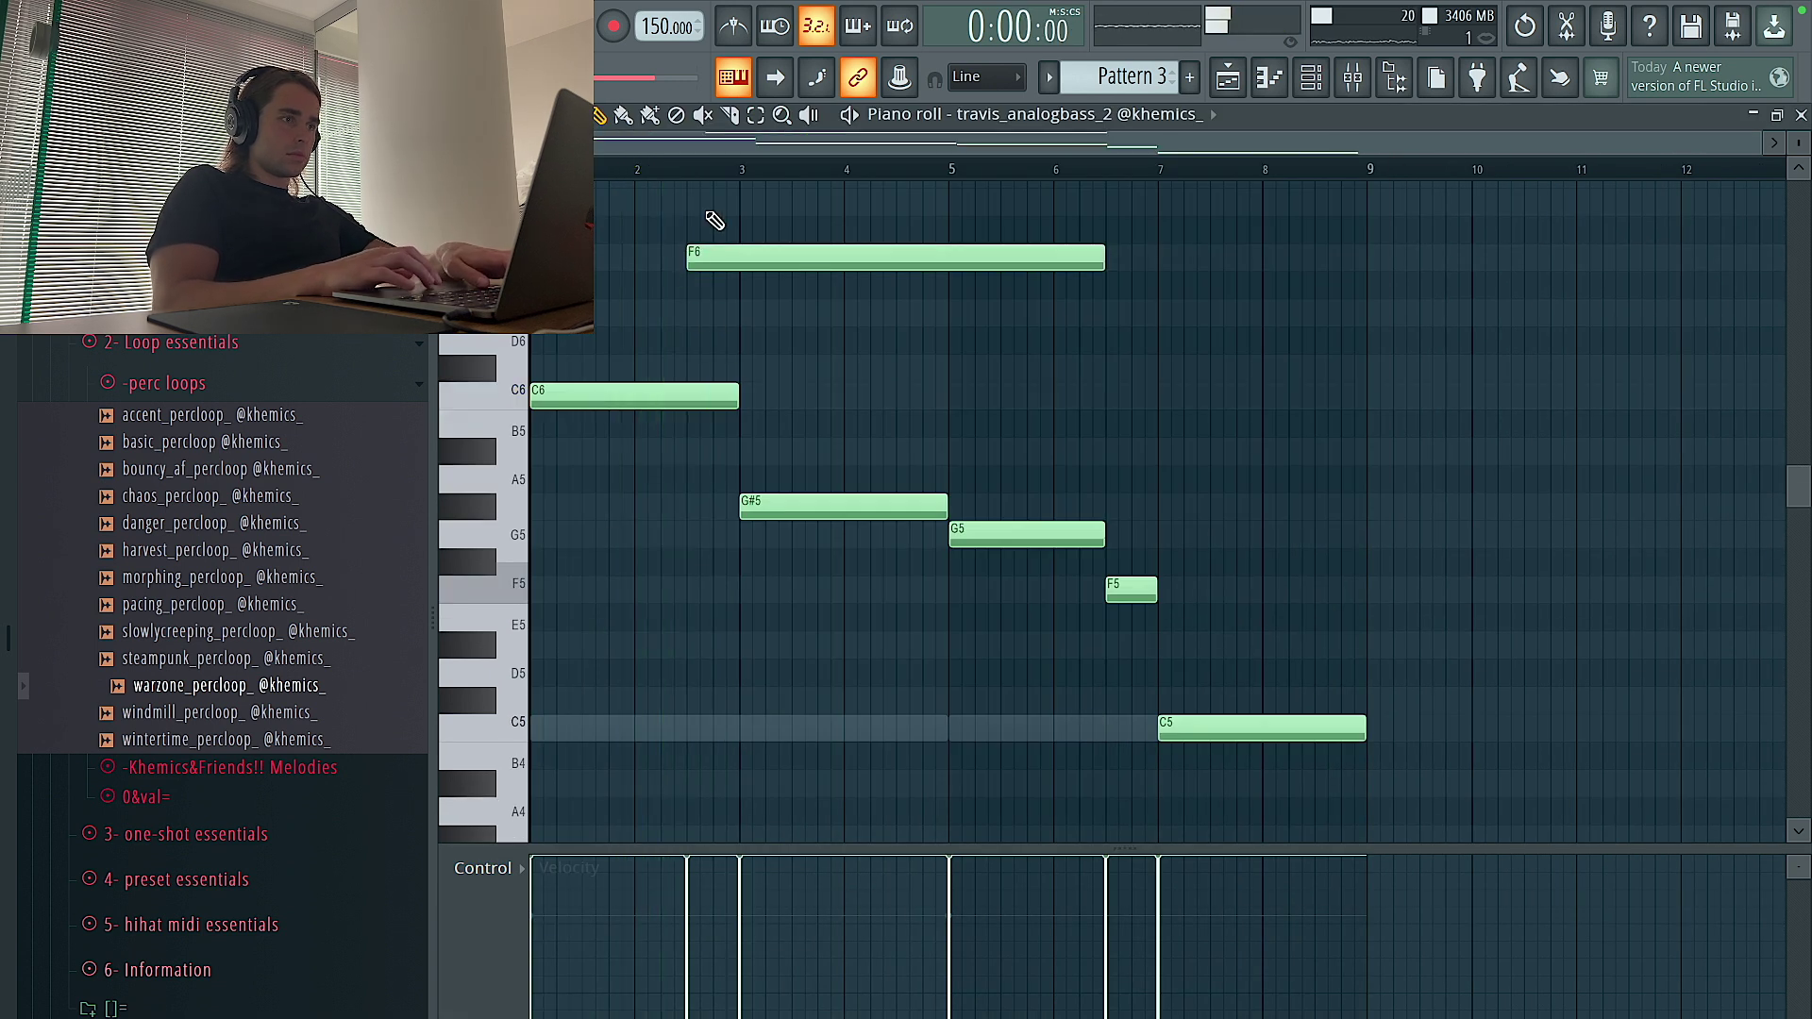
pyautogui.click(706, 200)
pyautogui.scroll(1, 717, 181)
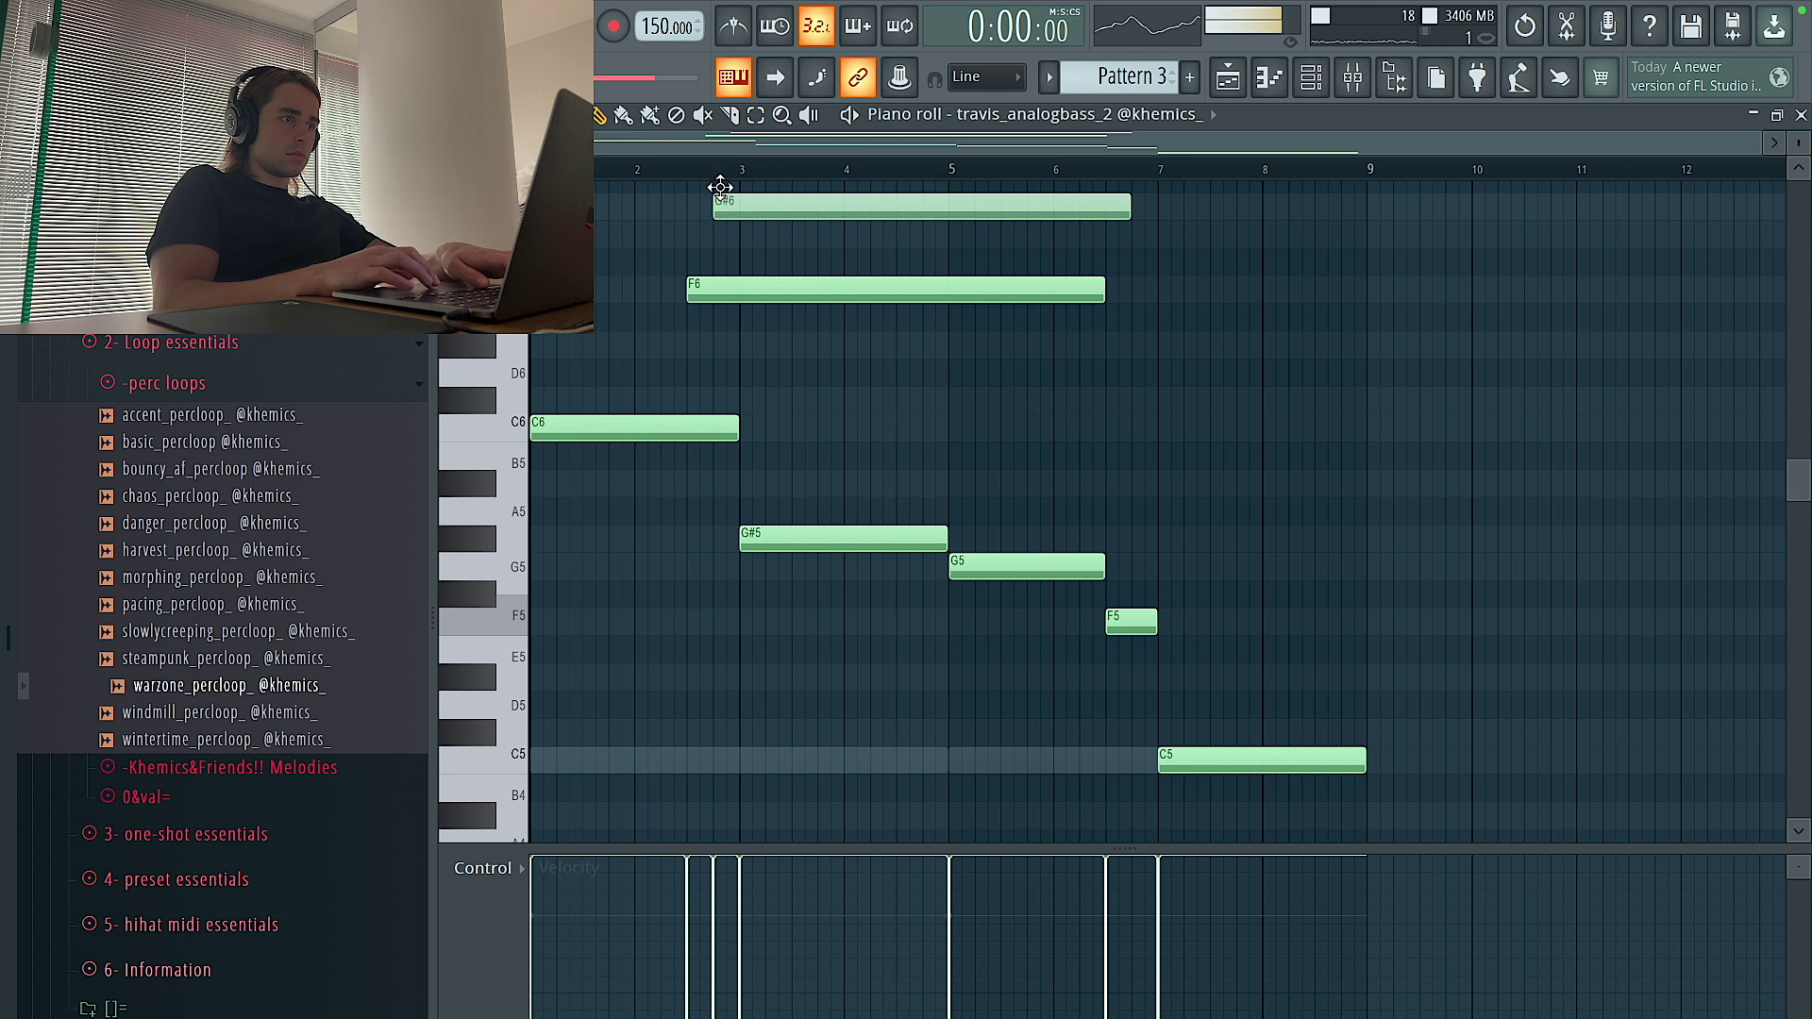
pyautogui.scroll(1, 722, 176)
pyautogui.moveTo(724, 175)
pyautogui.mouseDown()
pyautogui.moveTo(711, 284)
pyautogui.moveTo(720, 195)
pyautogui.mouseUp()
pyautogui.press('space')
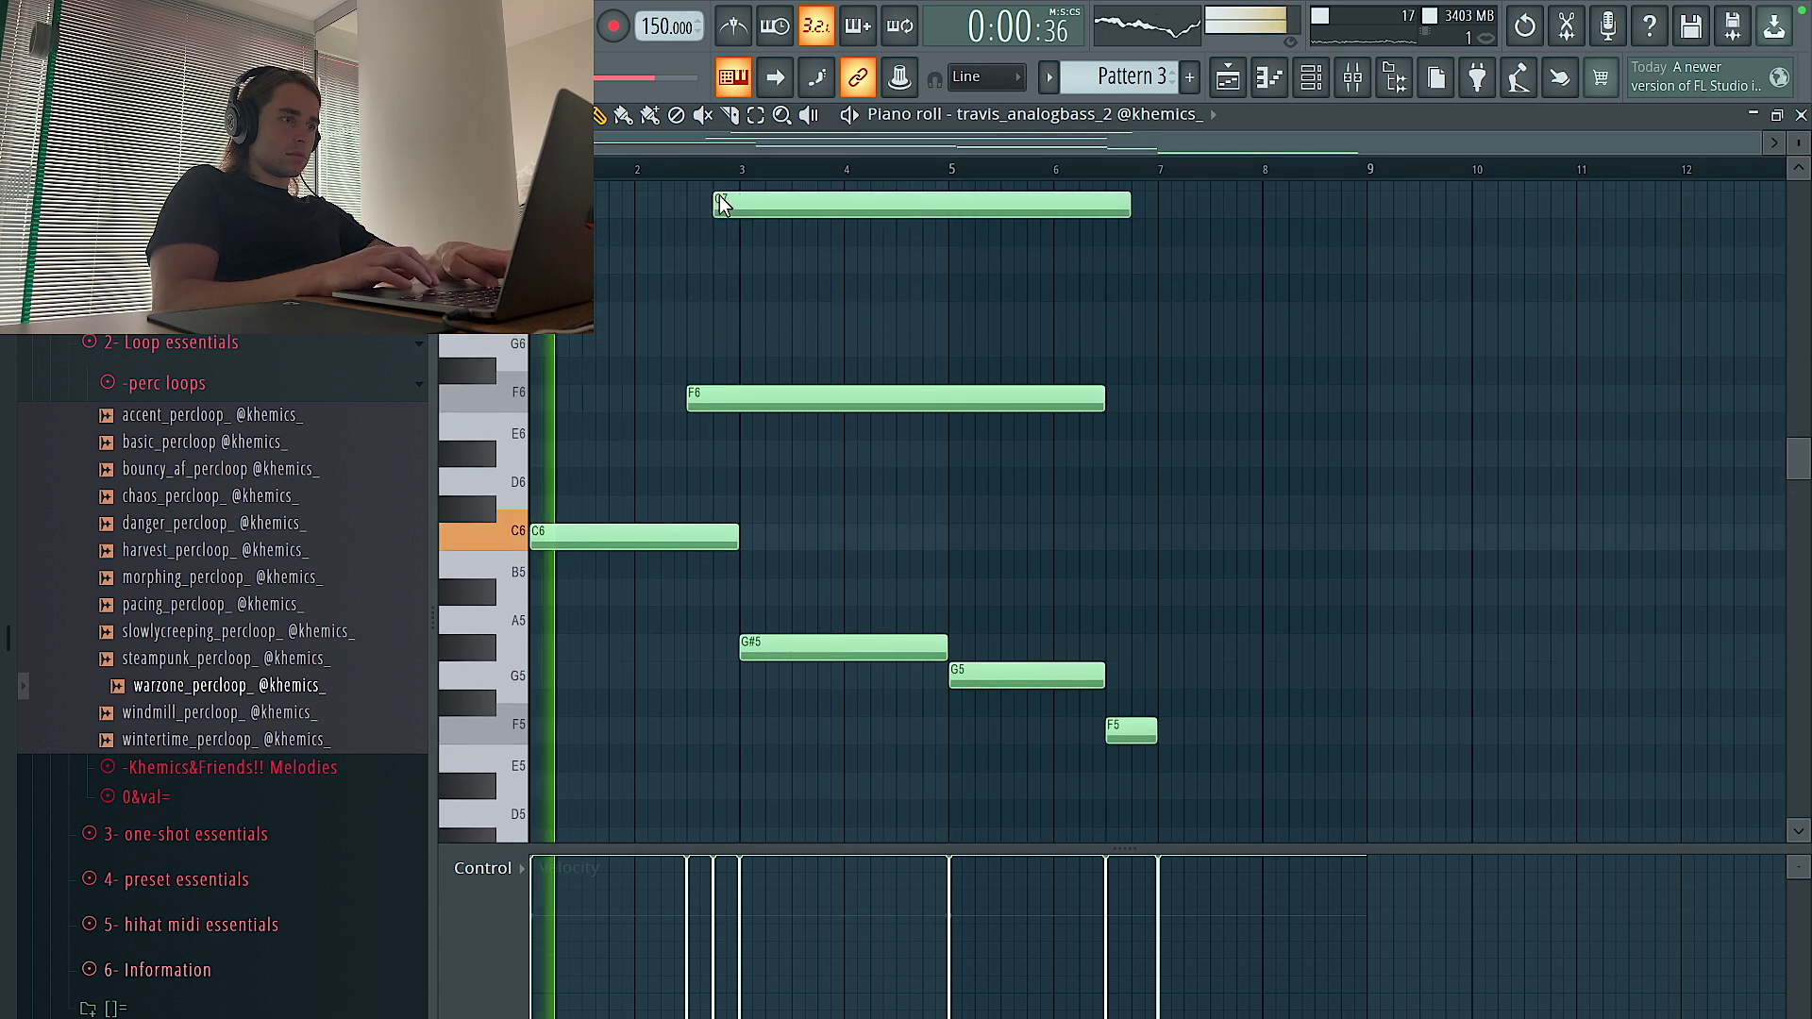
pyautogui.hotkey('ctrl', 'l')
pyautogui.keyDown('ctrl'); pyautogui.click(734, 193); pyautogui.keyUp('ctrl')
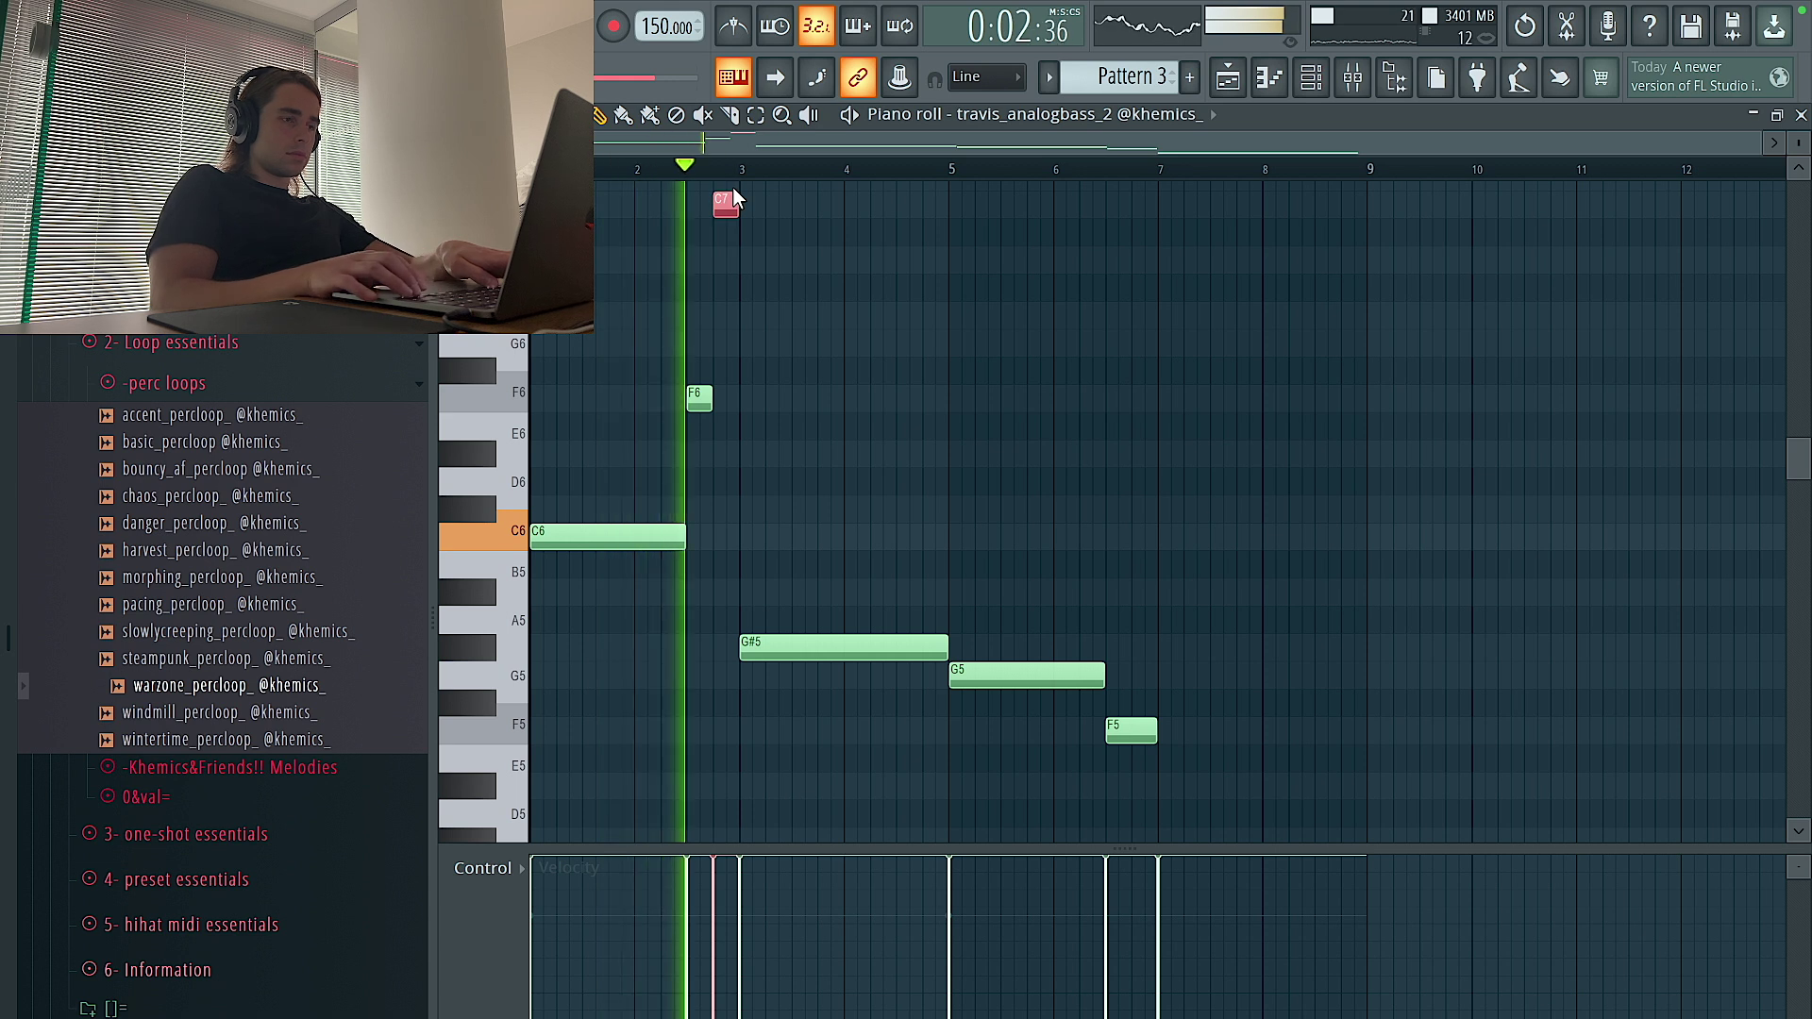
# Play the travis_analogbass_2 bass line from the start and check its selected notes in the Piano roll
pyautogui.scroll(1, 733, 189)
pyautogui.press('space')
pyautogui.press('space')
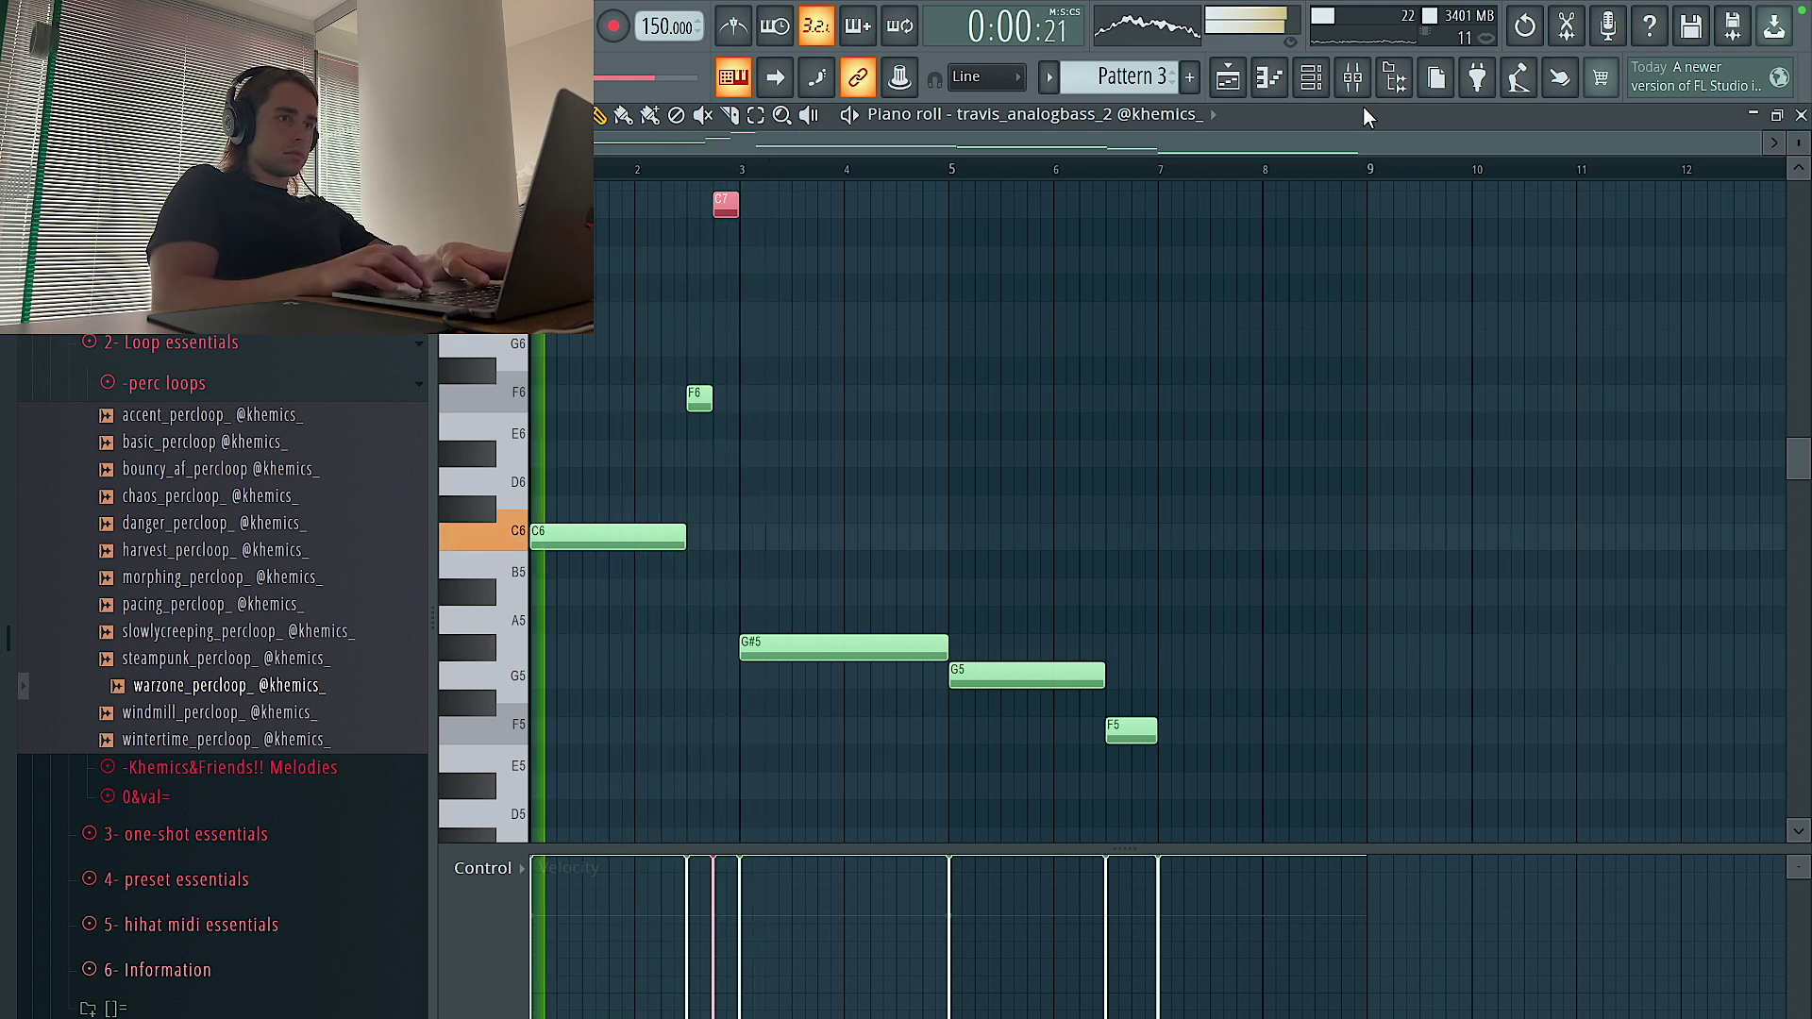
pyautogui.hotkey('ctrl', 'a')
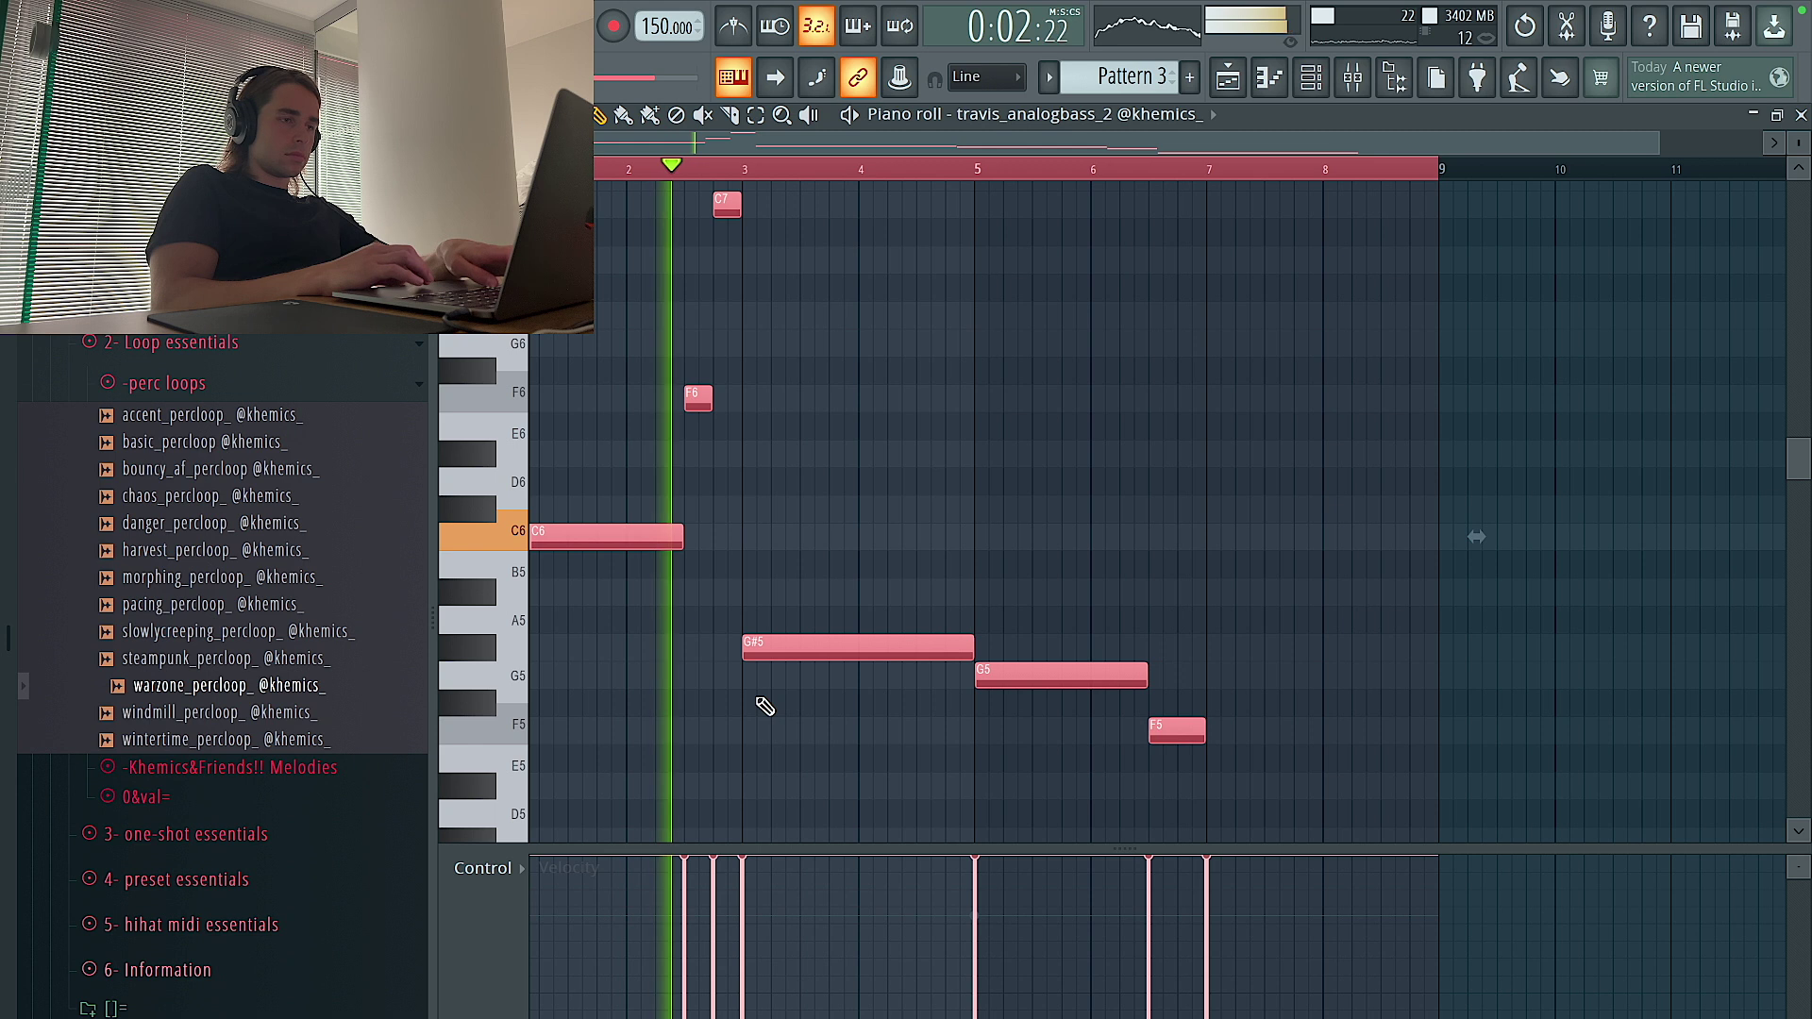
pyautogui.hotkey('ctrl', 'd')
# Add D#5 notes just before bars 5 and 7 of the bass line and shorten the overlapping notes with legato
pyautogui.scroll(3, 764, 707)
pyautogui.scroll(-5, 765, 707)
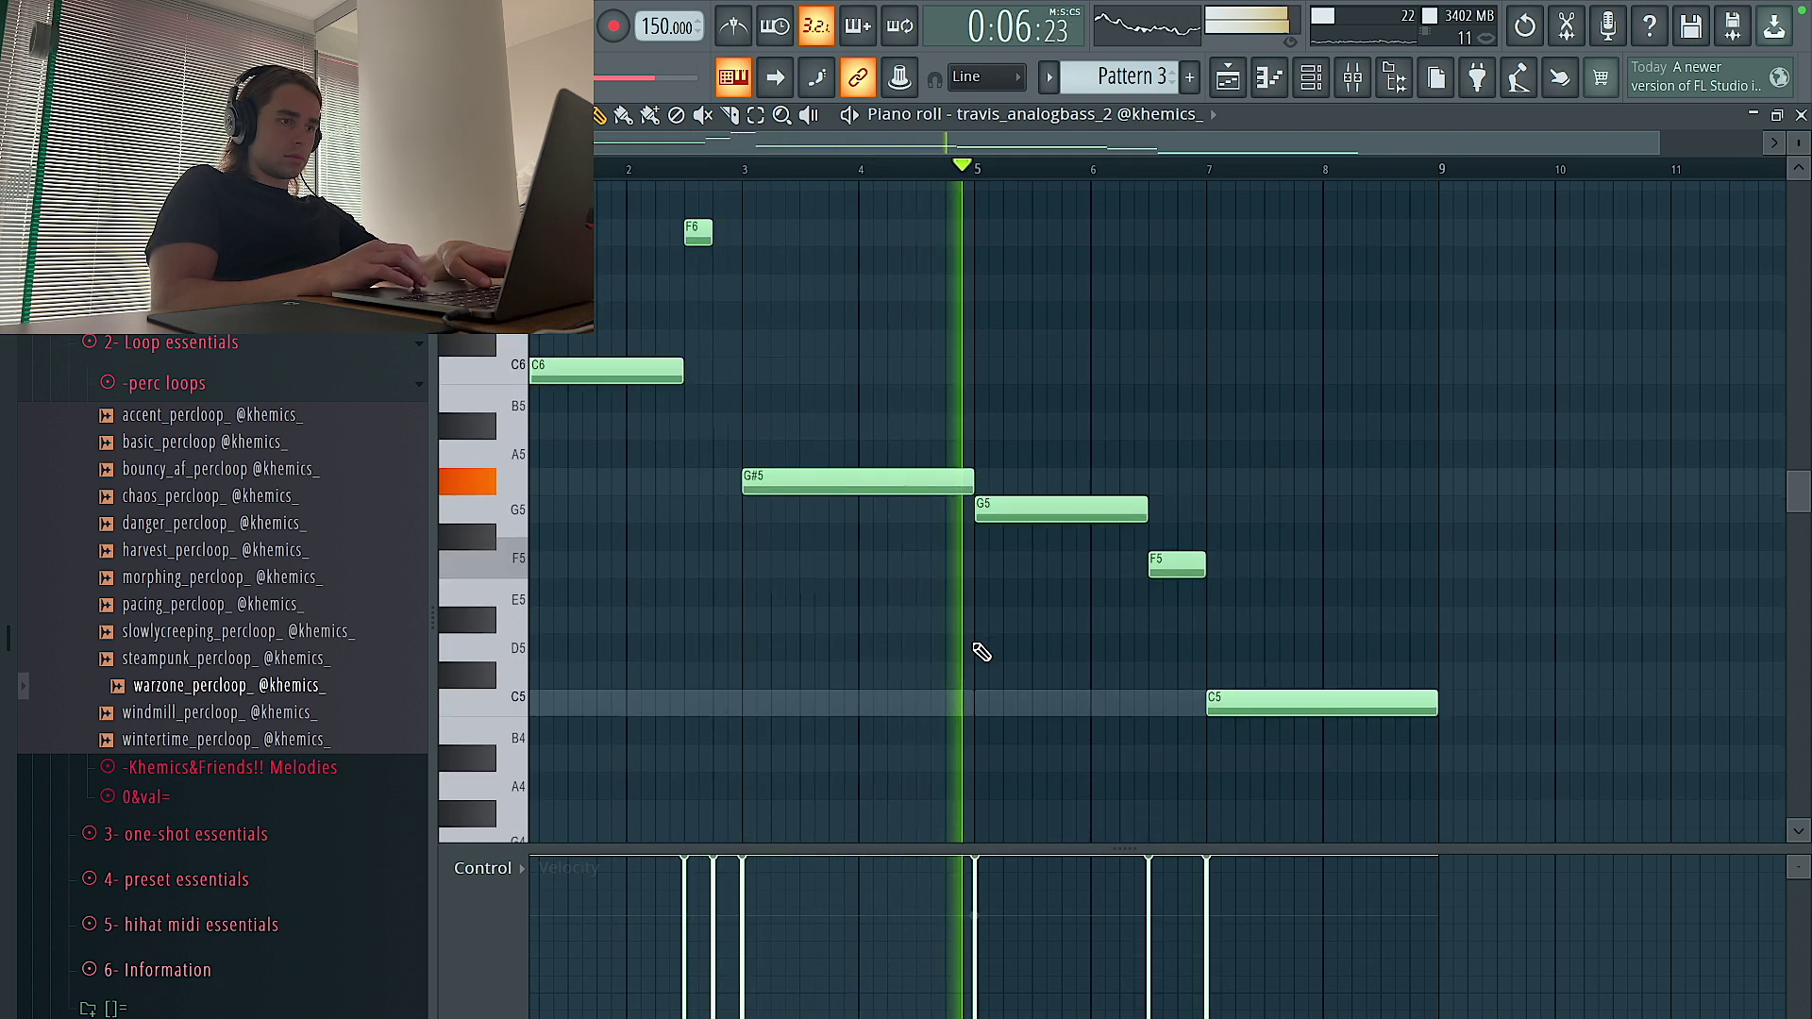
pyautogui.moveTo(962, 594); pyautogui.dragTo(938, 635)
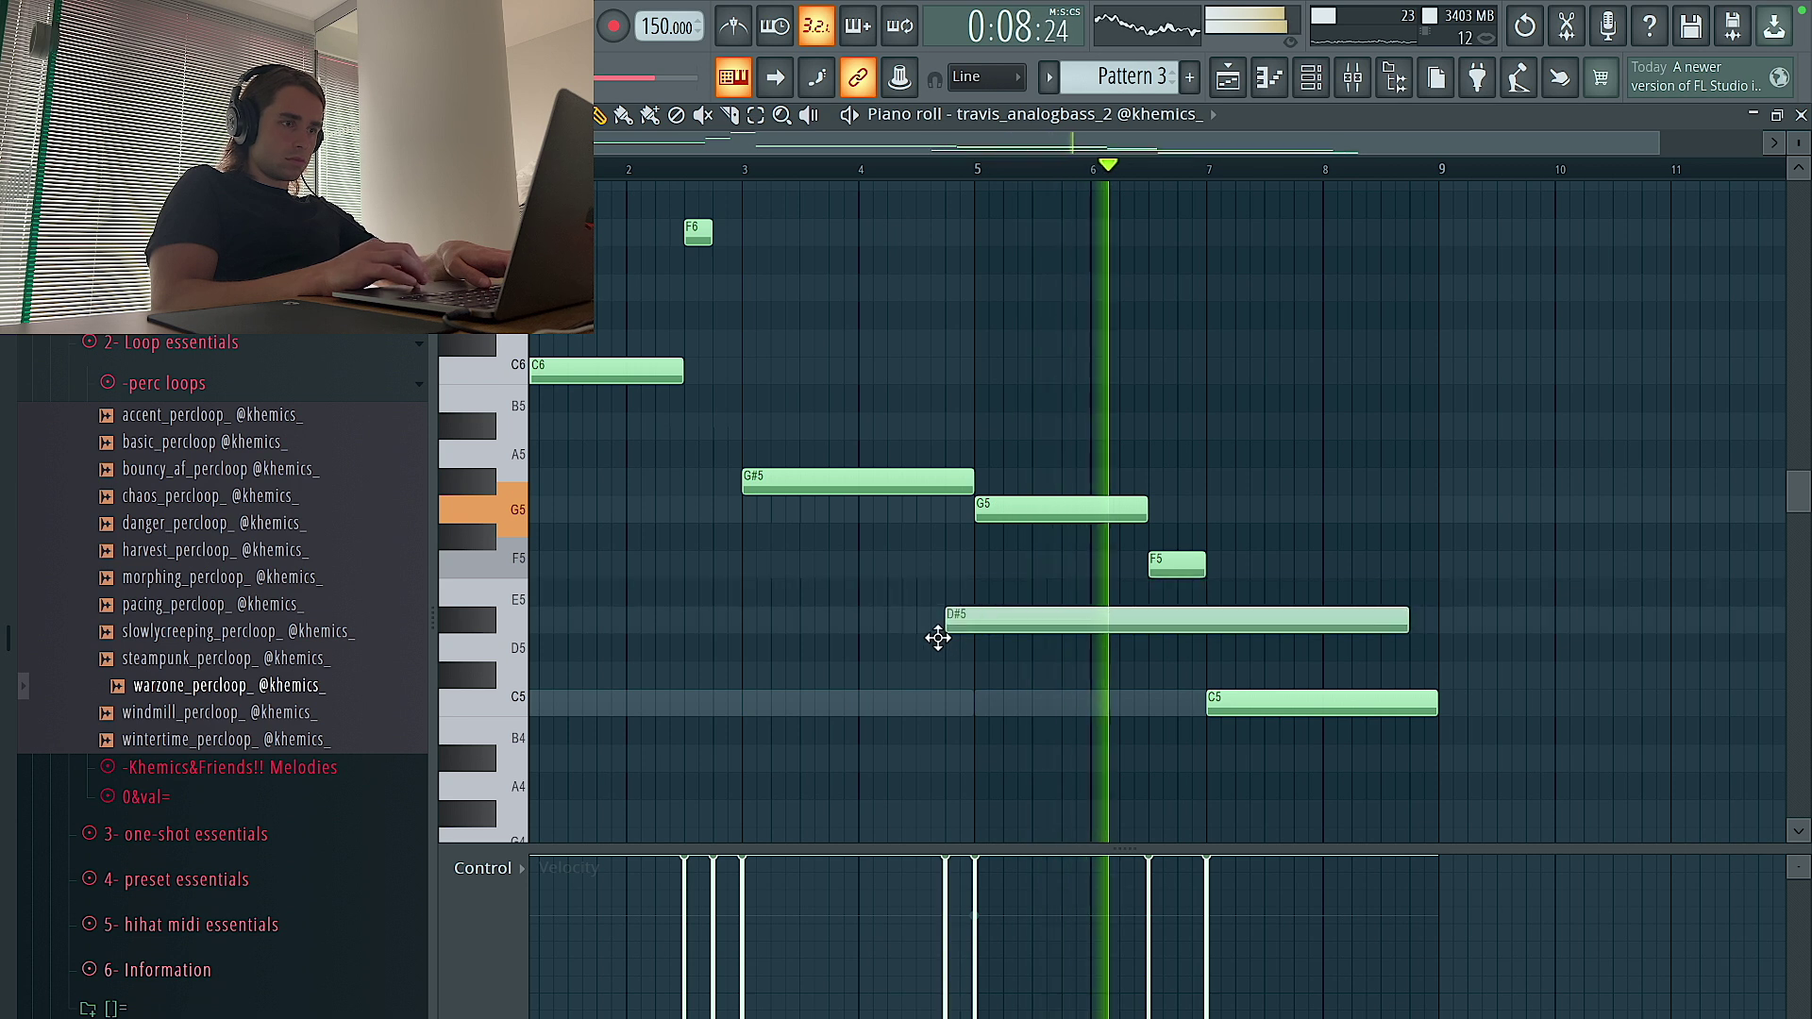
pyautogui.hotkey('ctrl', 'z')
pyautogui.press('space')
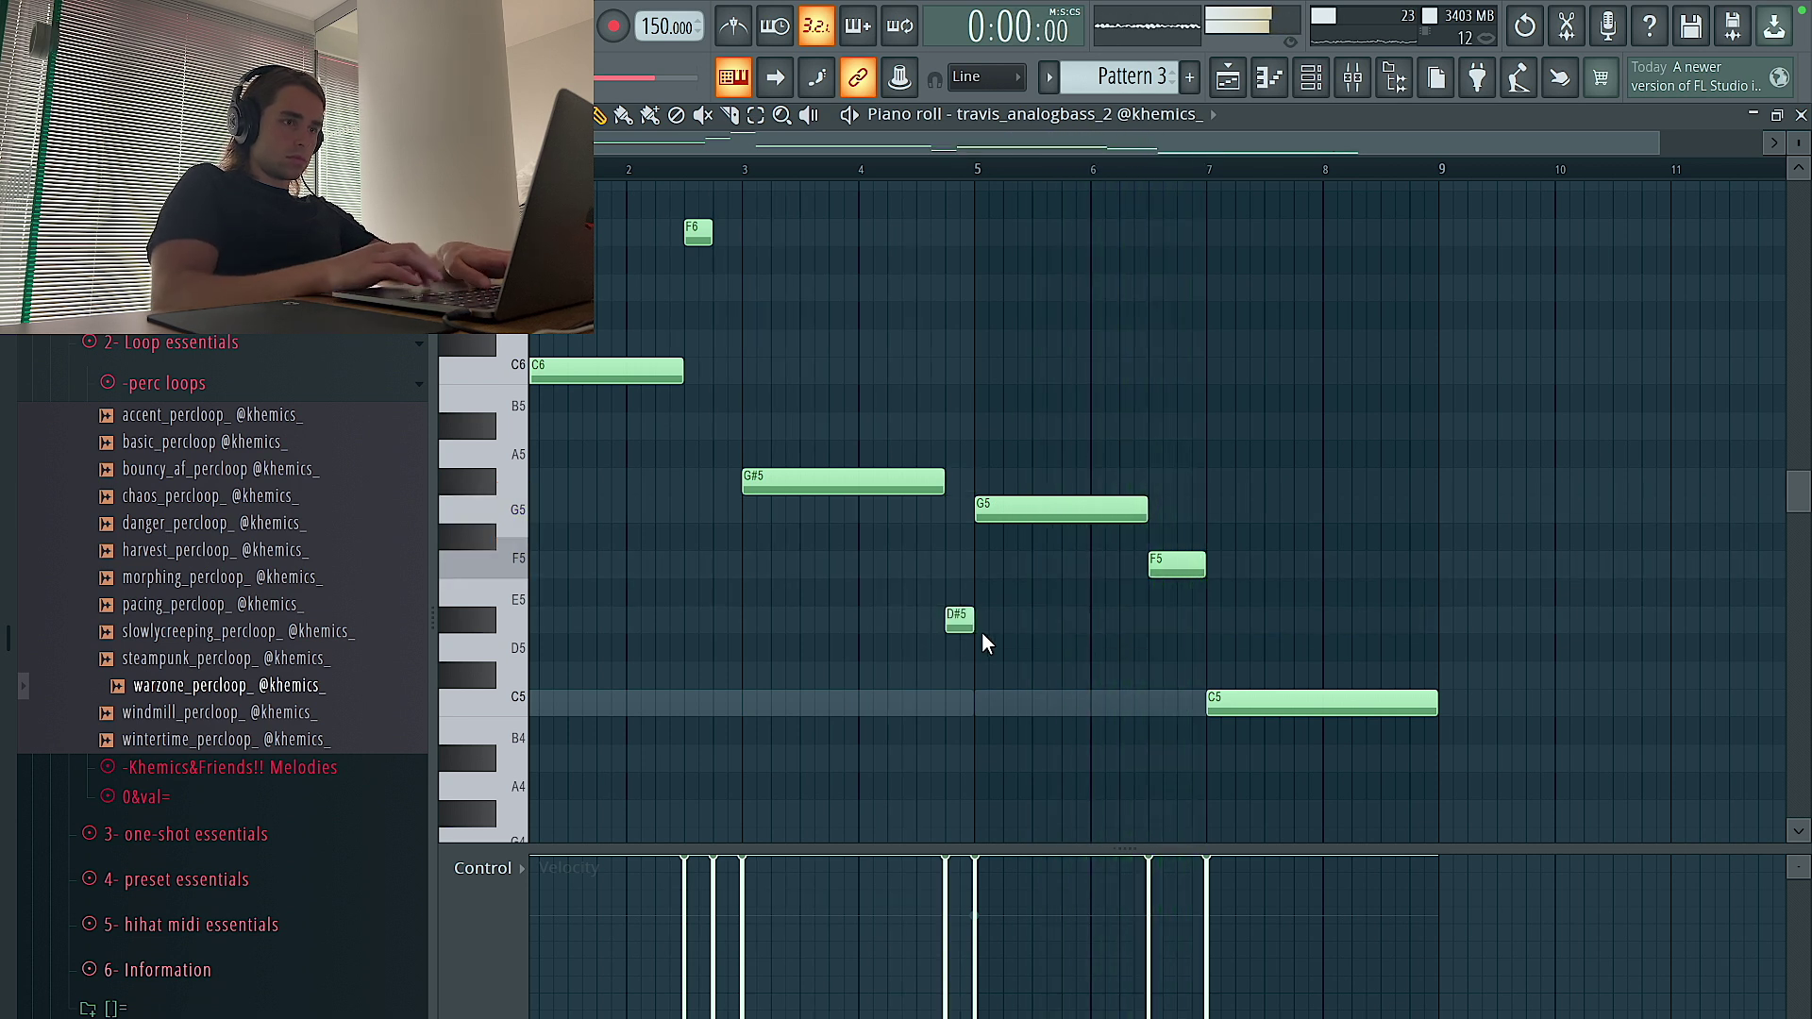
pyautogui.click(1189, 619)
pyautogui.press('space')
pyautogui.hotkey('ctrl', 'z')
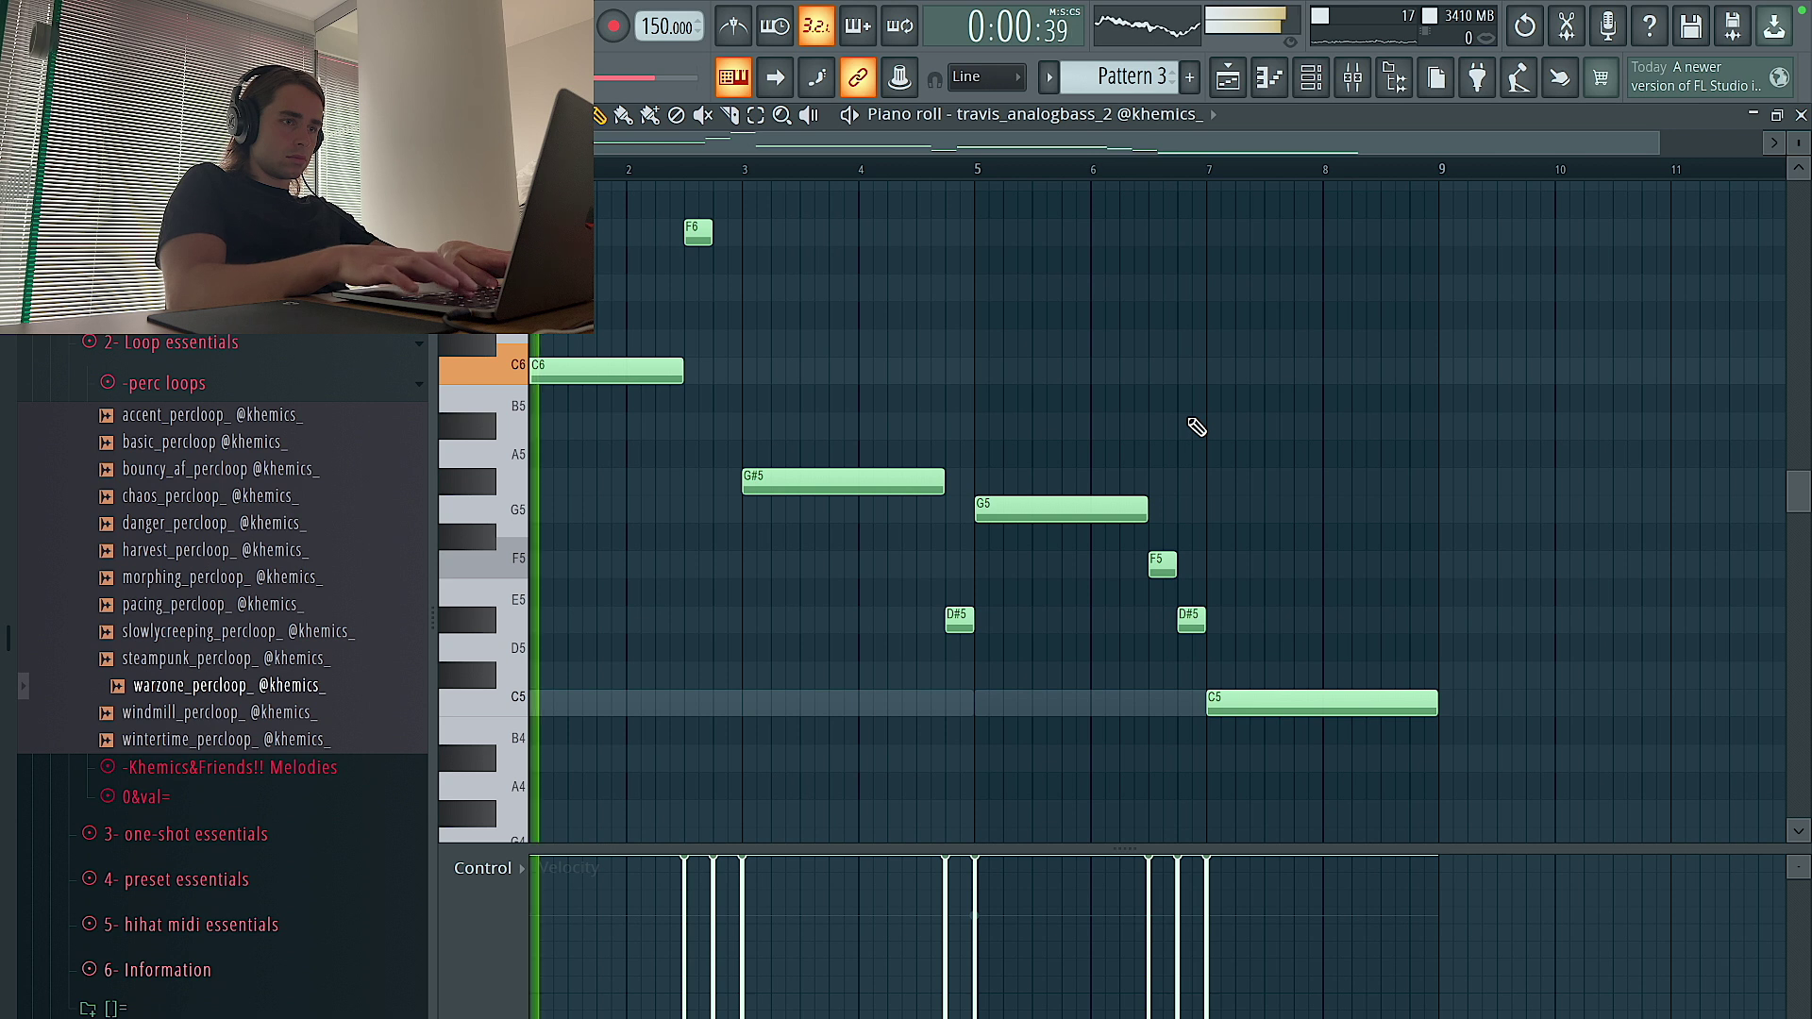
# Turn the D#5 note before bar 5 into a half-bar slide note and extend the G#5 note to bar 5
pyautogui.doubleClick(959, 619)
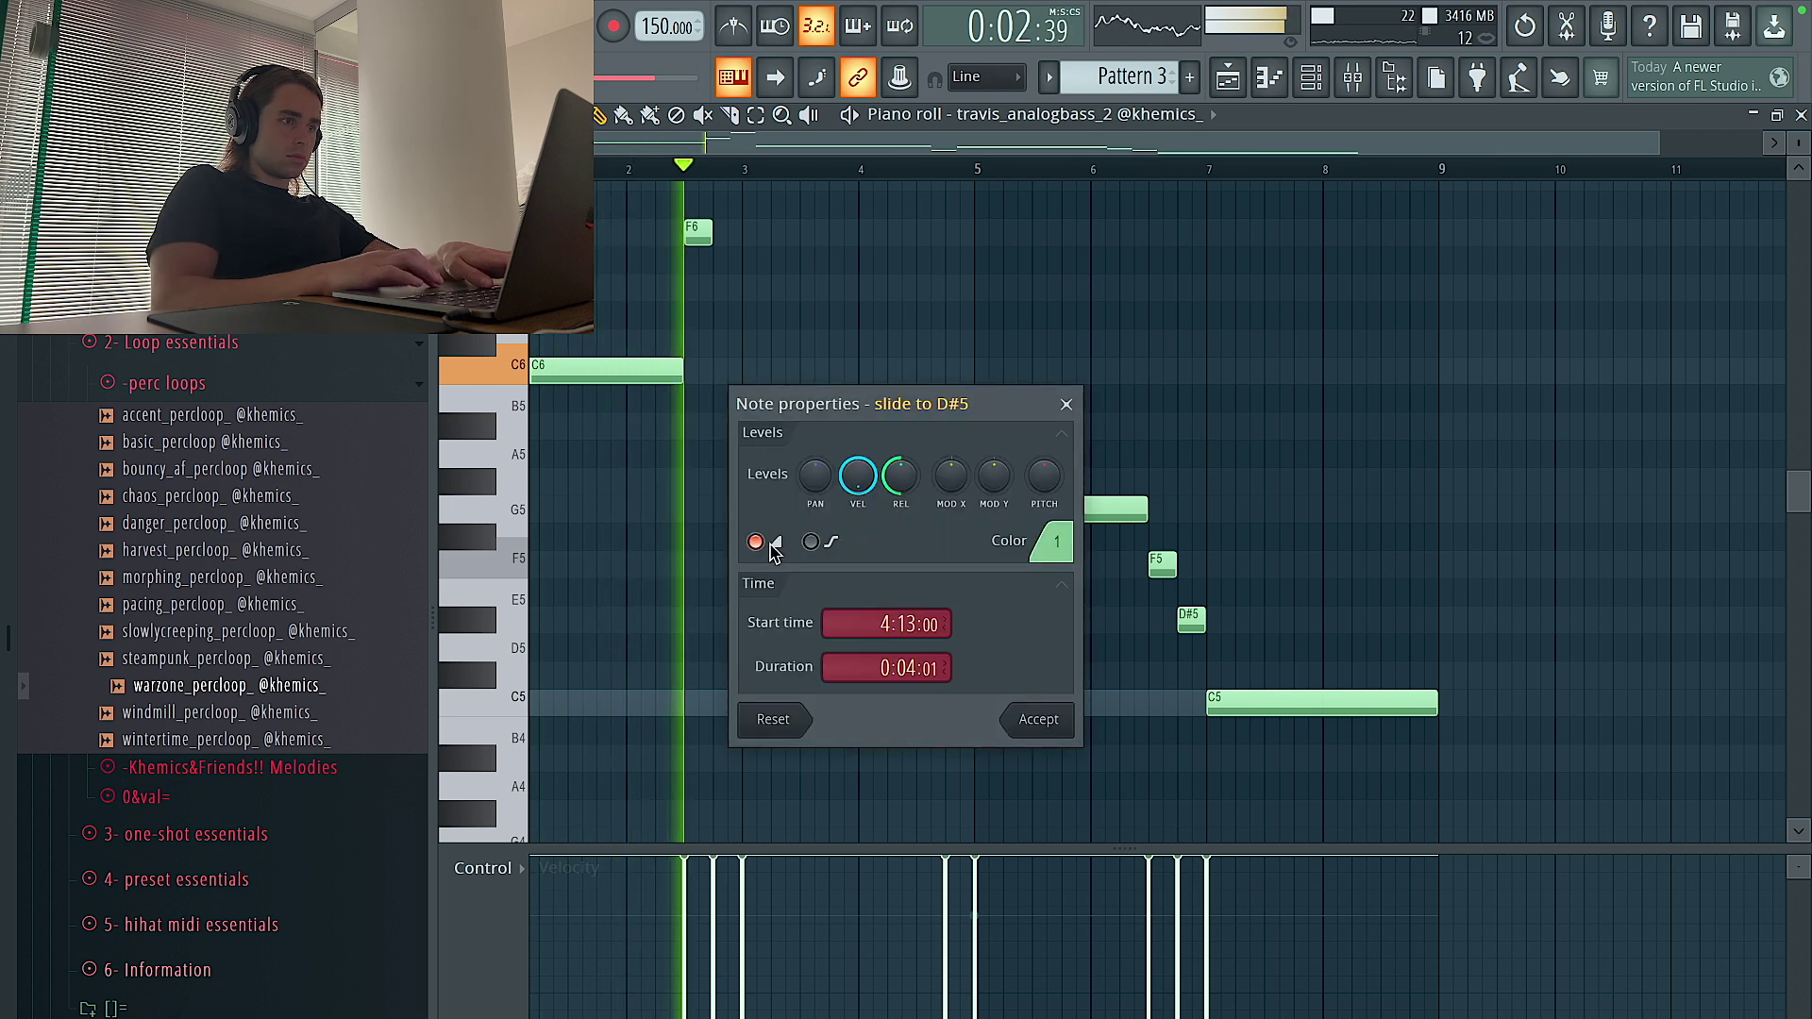
pyautogui.click(1044, 725)
pyautogui.moveTo(941, 477); pyautogui.dragTo(972, 477)
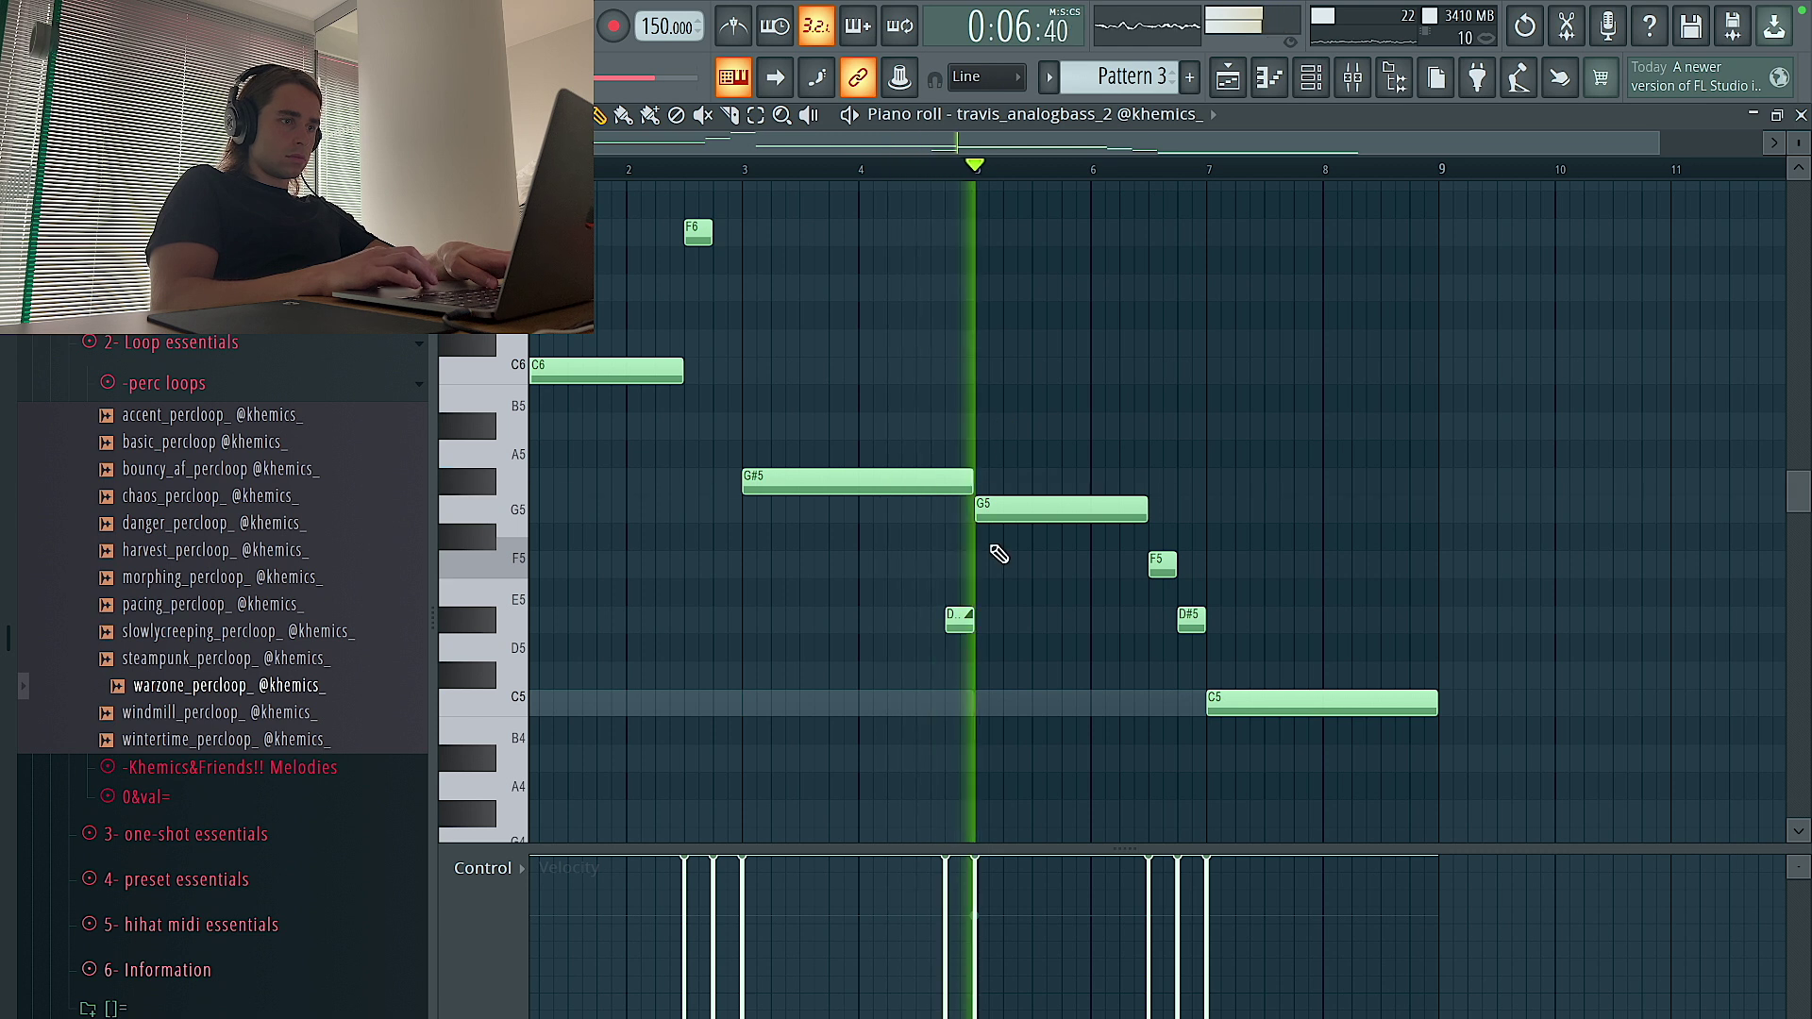
pyautogui.moveTo(961, 623)
pyautogui.mouseDown()
pyautogui.moveTo(931, 623)
pyautogui.moveTo(972, 625)
pyautogui.mouseUp()
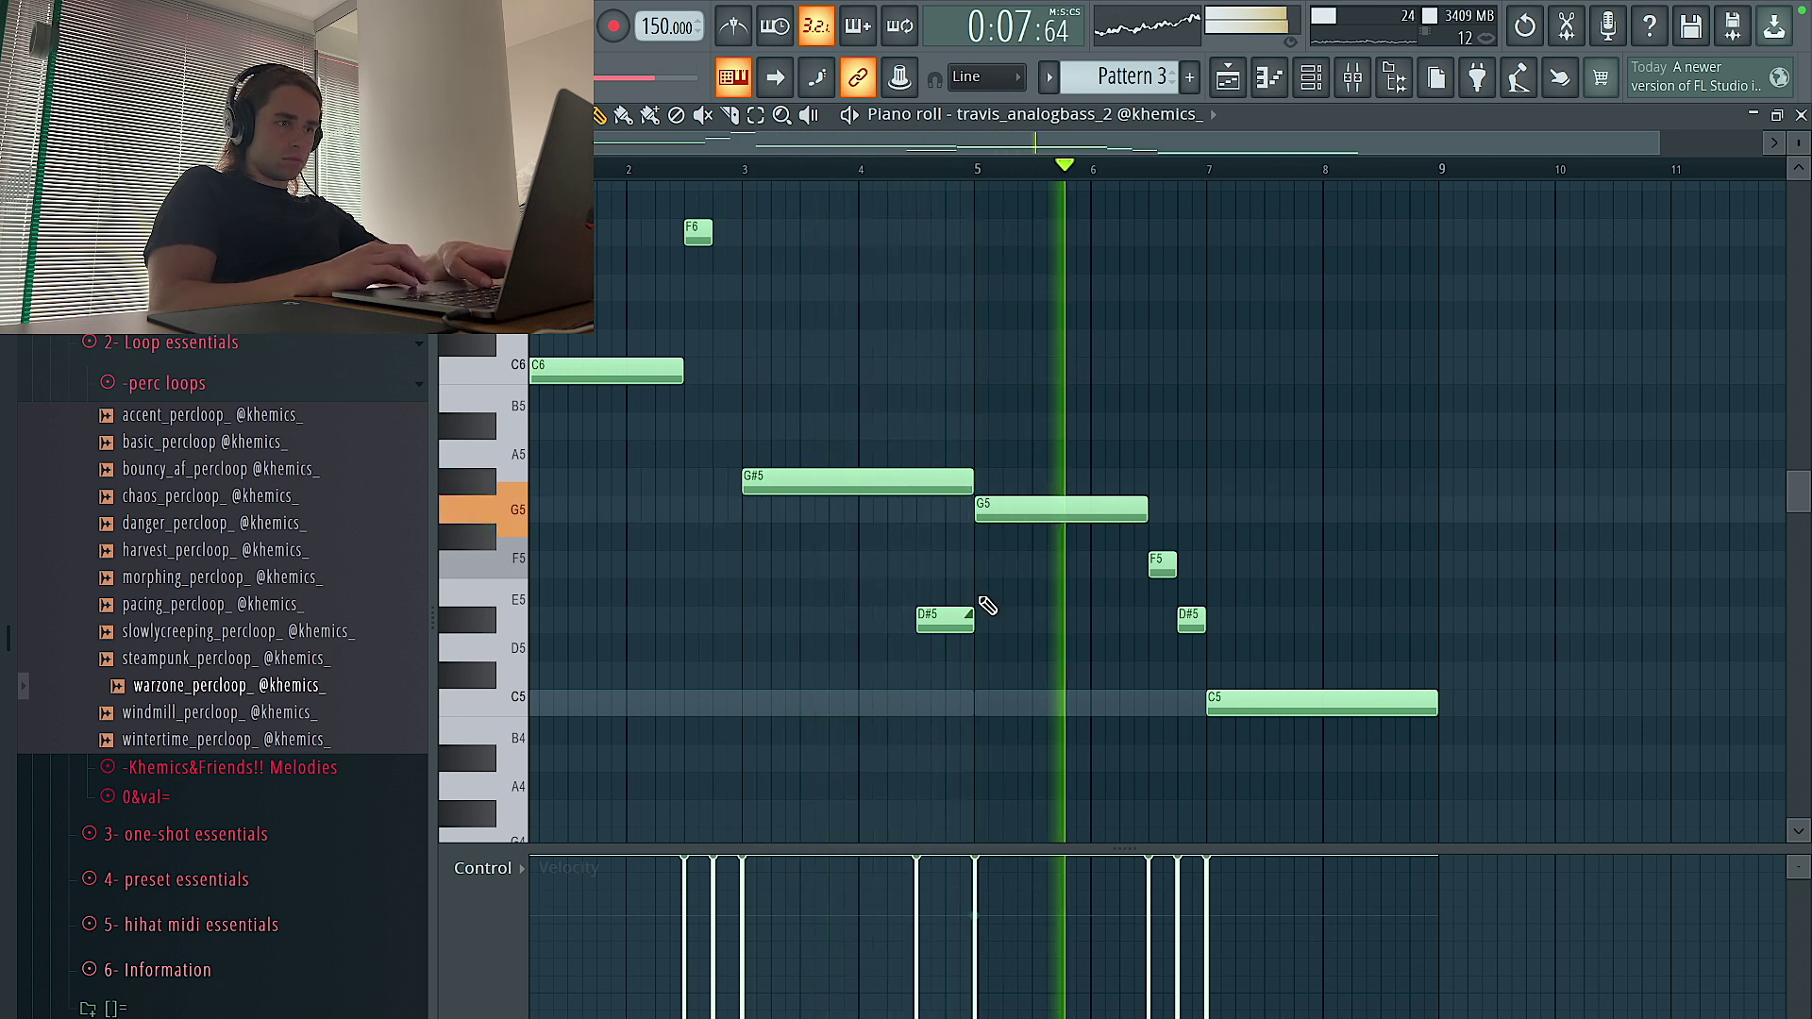
# Lower the slide note before bar 5 to G4 and stop playback
pyautogui.moveTo(954, 619); pyautogui.dragTo(952, 819)
pyautogui.scroll(-2, 955, 826)
pyautogui.click(948, 651)
pyautogui.press('space')
pyautogui.scroll(3, 769, 514)
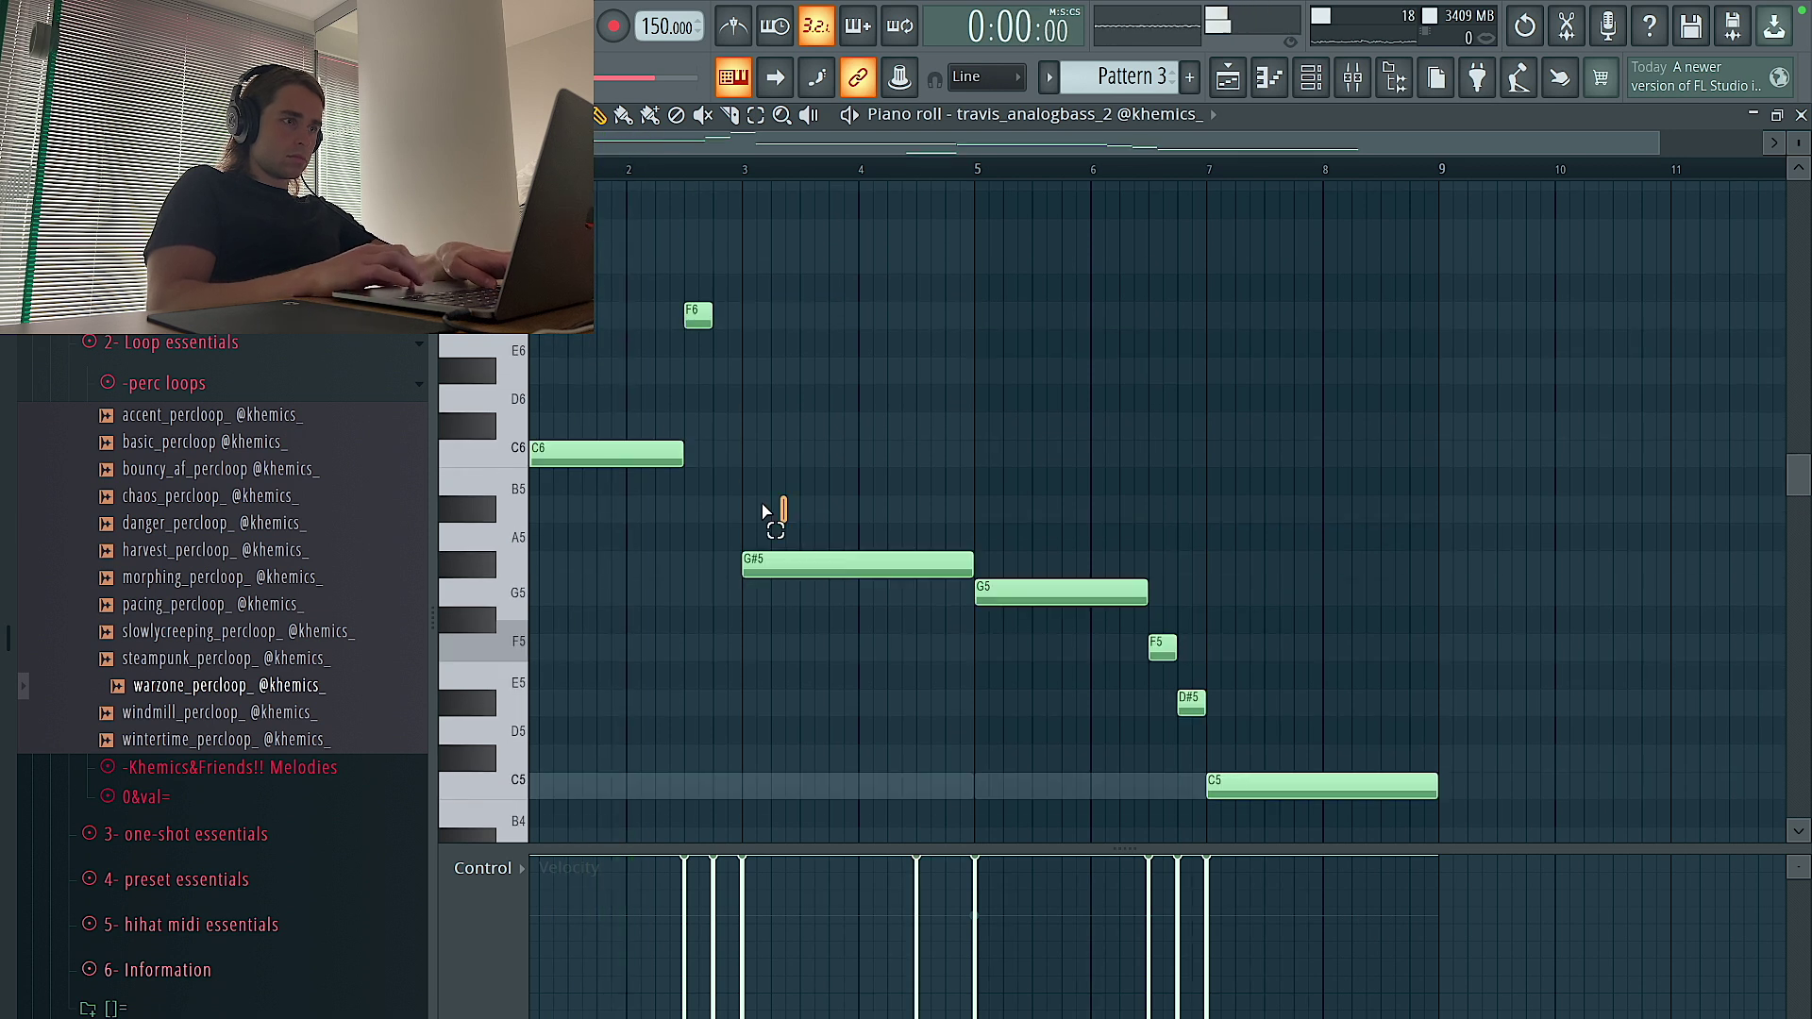
# Transpose the opening C6, F6 and C7 bass notes down one octave to C5, F5 and C6
pyautogui.hotkey('ctrl', 'Down')
pyautogui.scroll(2, 818, 480)
pyautogui.moveTo(830, 477); pyautogui.dragTo(638, 189)
pyautogui.hotkey('ctrl', 'Down')
pyautogui.click(728, 397)
pyautogui.scroll(-6, 727, 395)
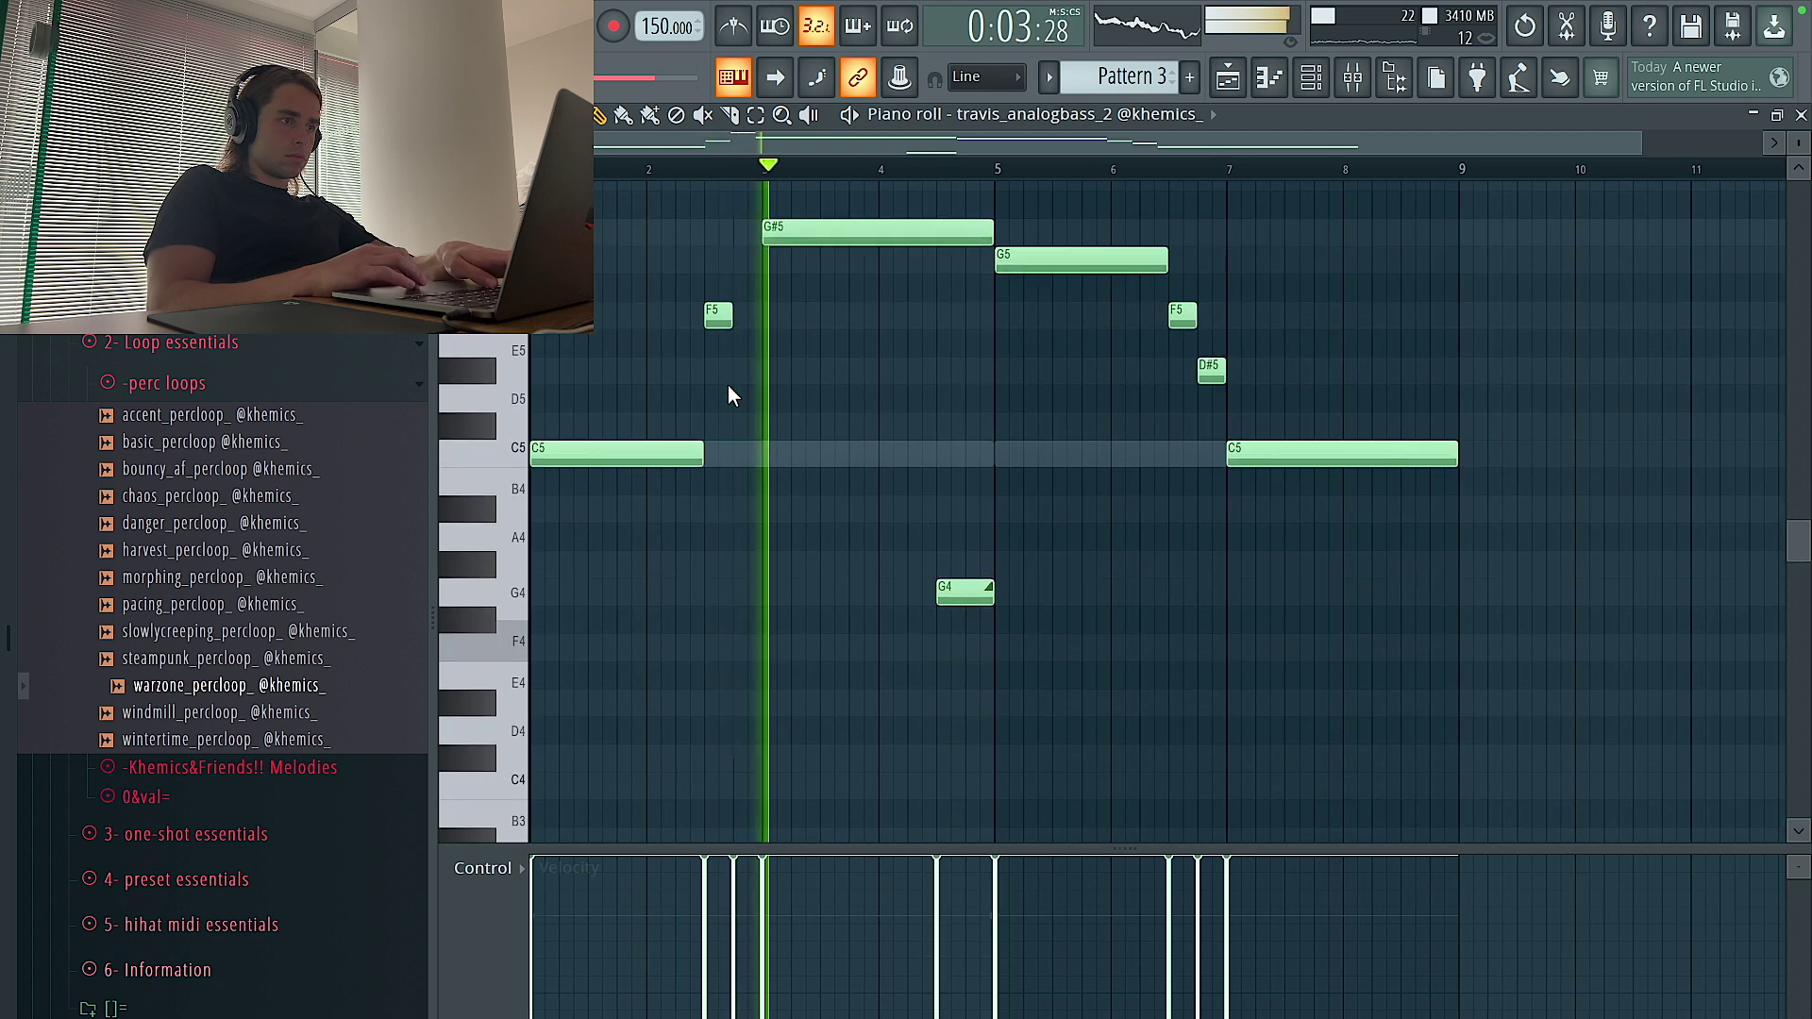
# Lengthen the first F5 note to bar 3, turn the C6 note above it into a slide note, and play the line
pyautogui.press('space')
pyautogui.scroll(1, 760, 319)
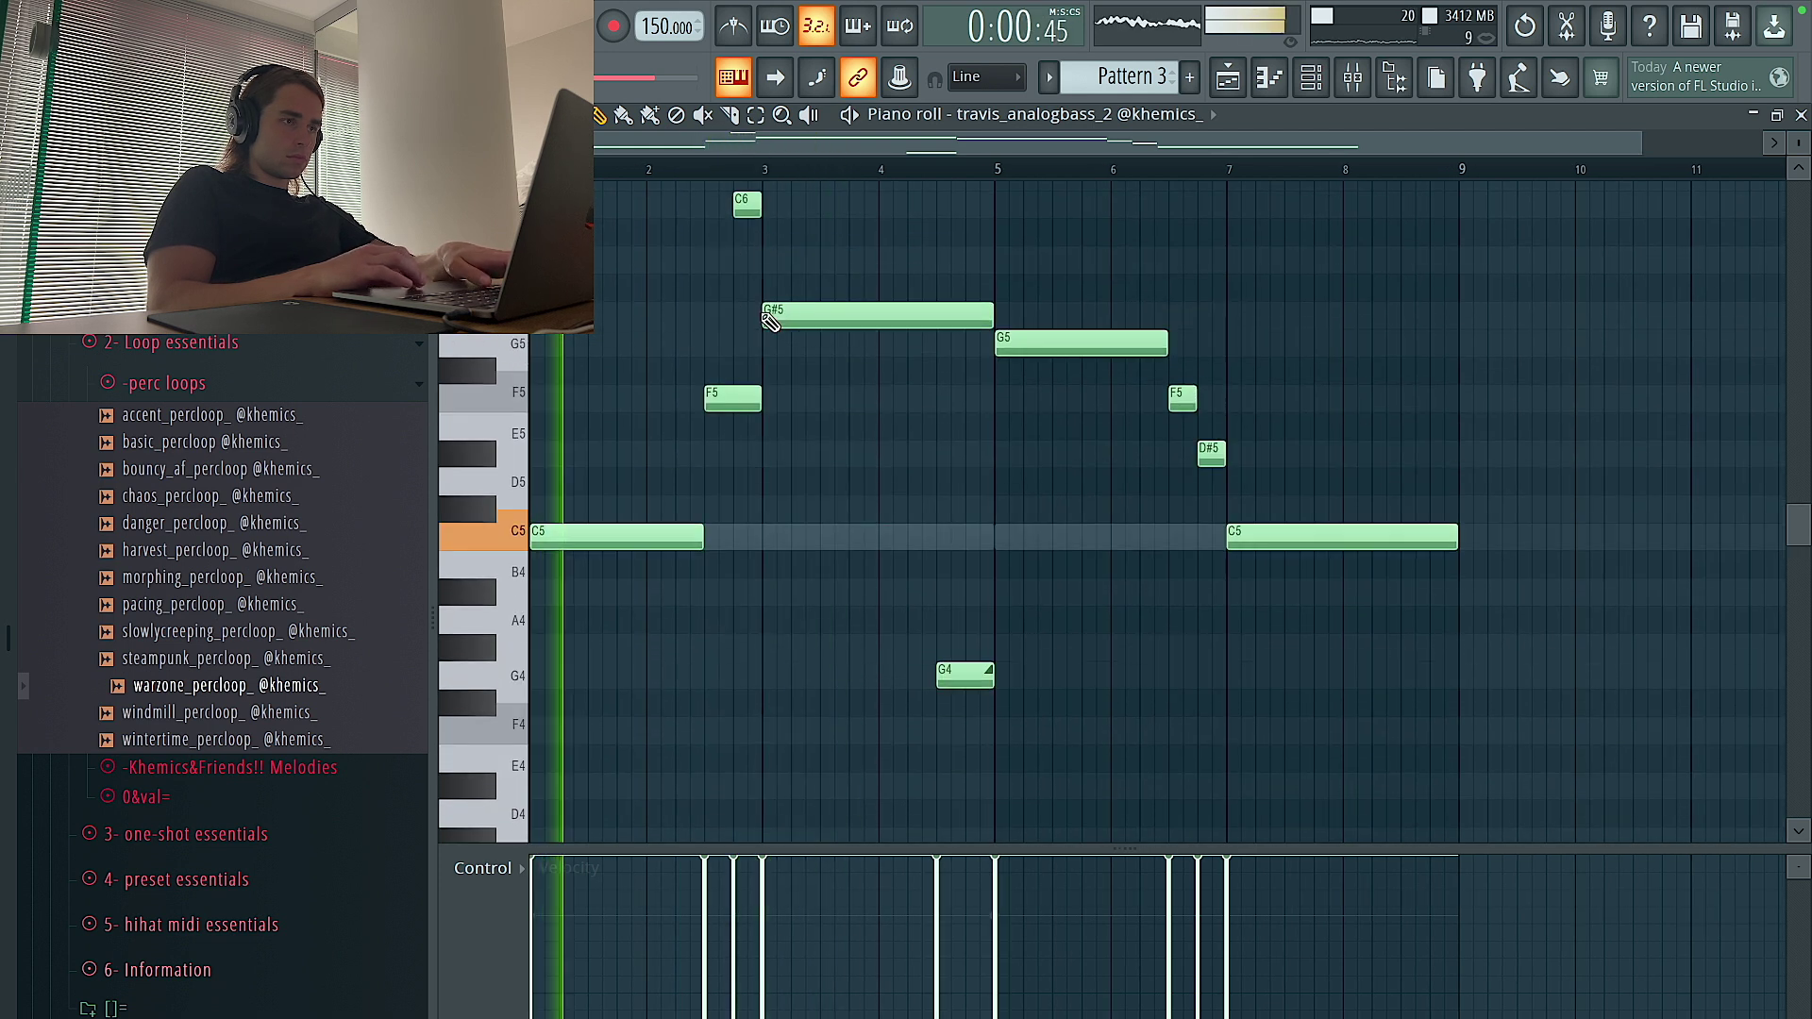
pyautogui.doubleClick(732, 401)
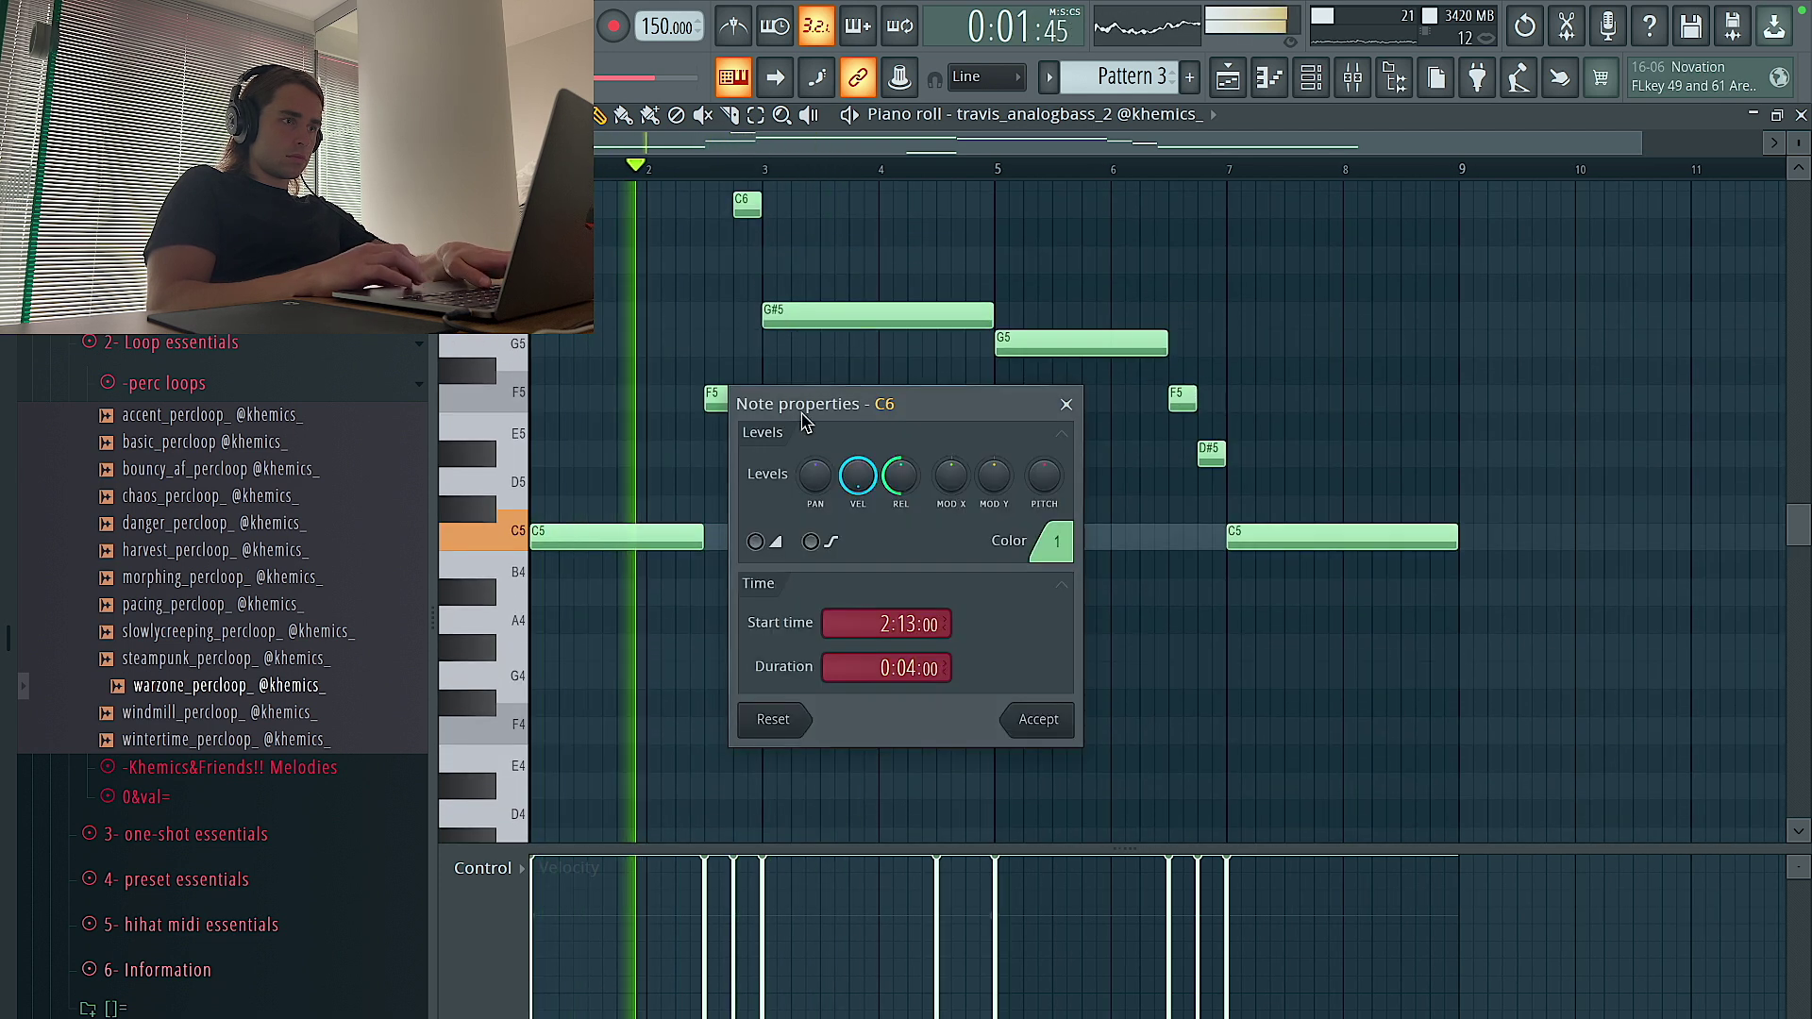
pyautogui.click(1038, 720)
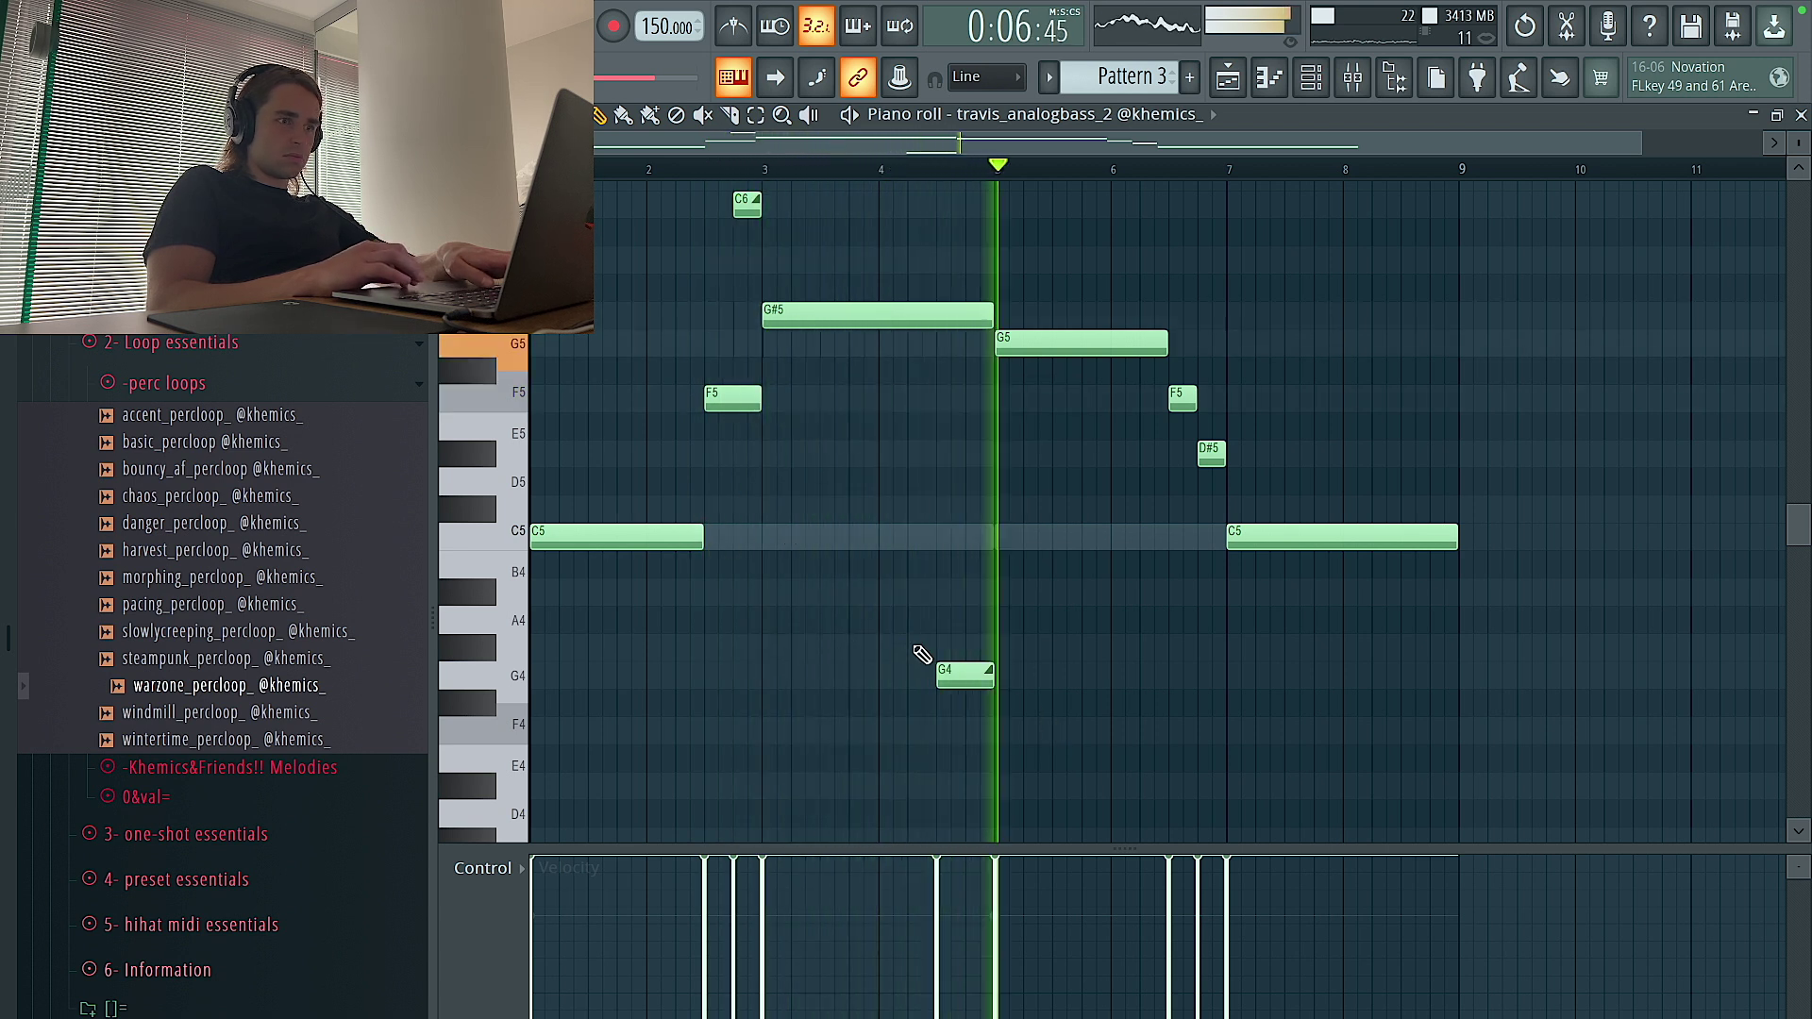
pyautogui.press('space')
pyautogui.moveTo(973, 674); pyautogui.dragTo(1000, 675)
pyautogui.press('space')
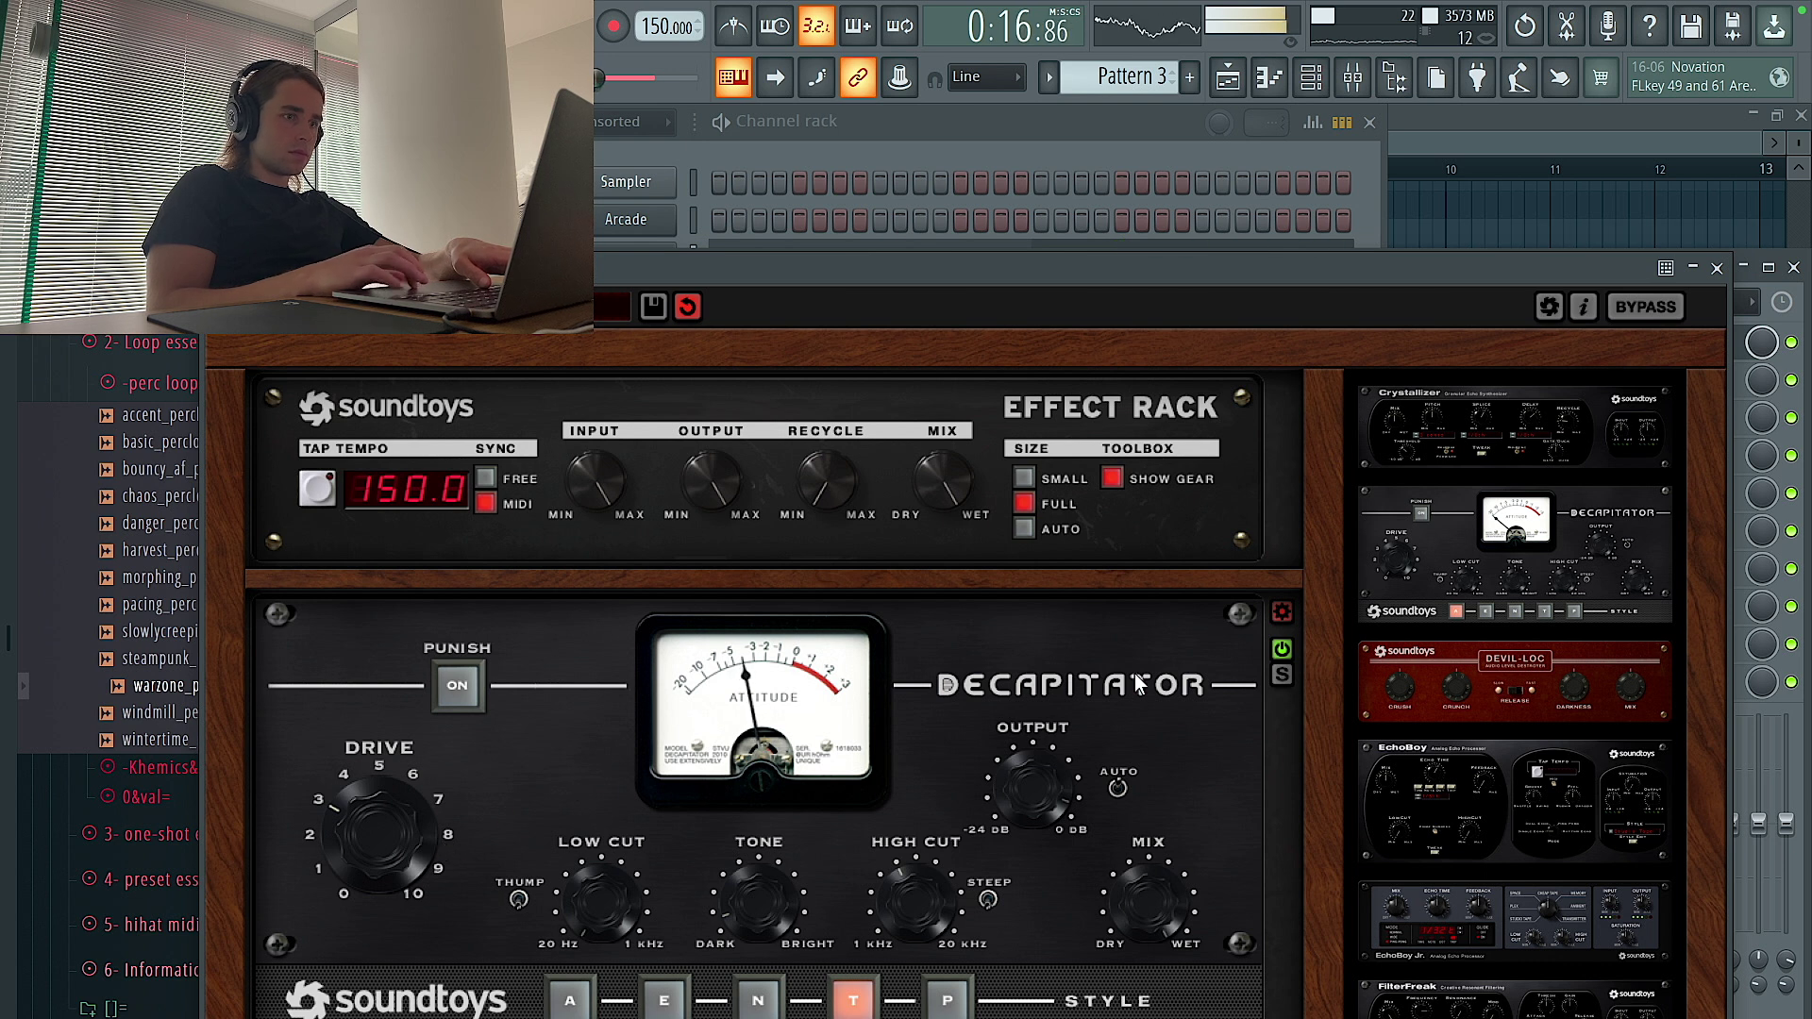
# Close the EffectRack window, reset the stereo separation of mixer Insert 10 and lower its fader slightly
pyautogui.click(1717, 268)
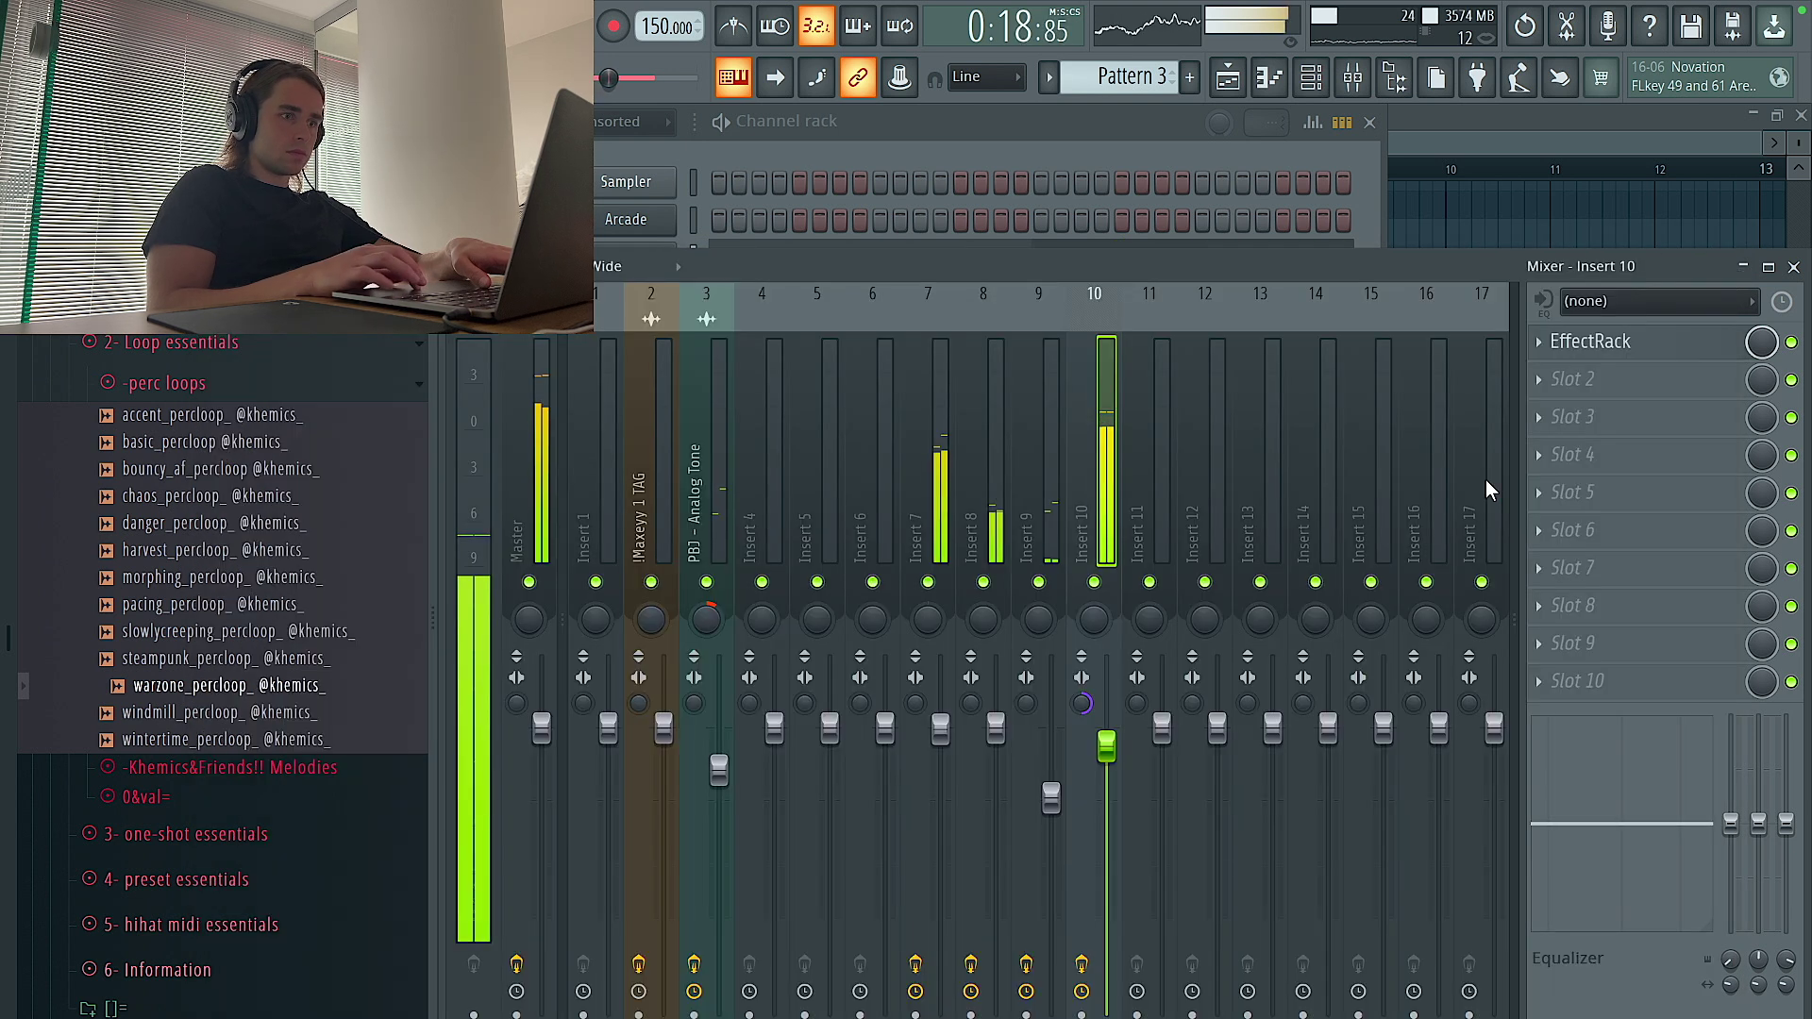
pyautogui.rightClick(1084, 706)
pyautogui.click(1147, 726)
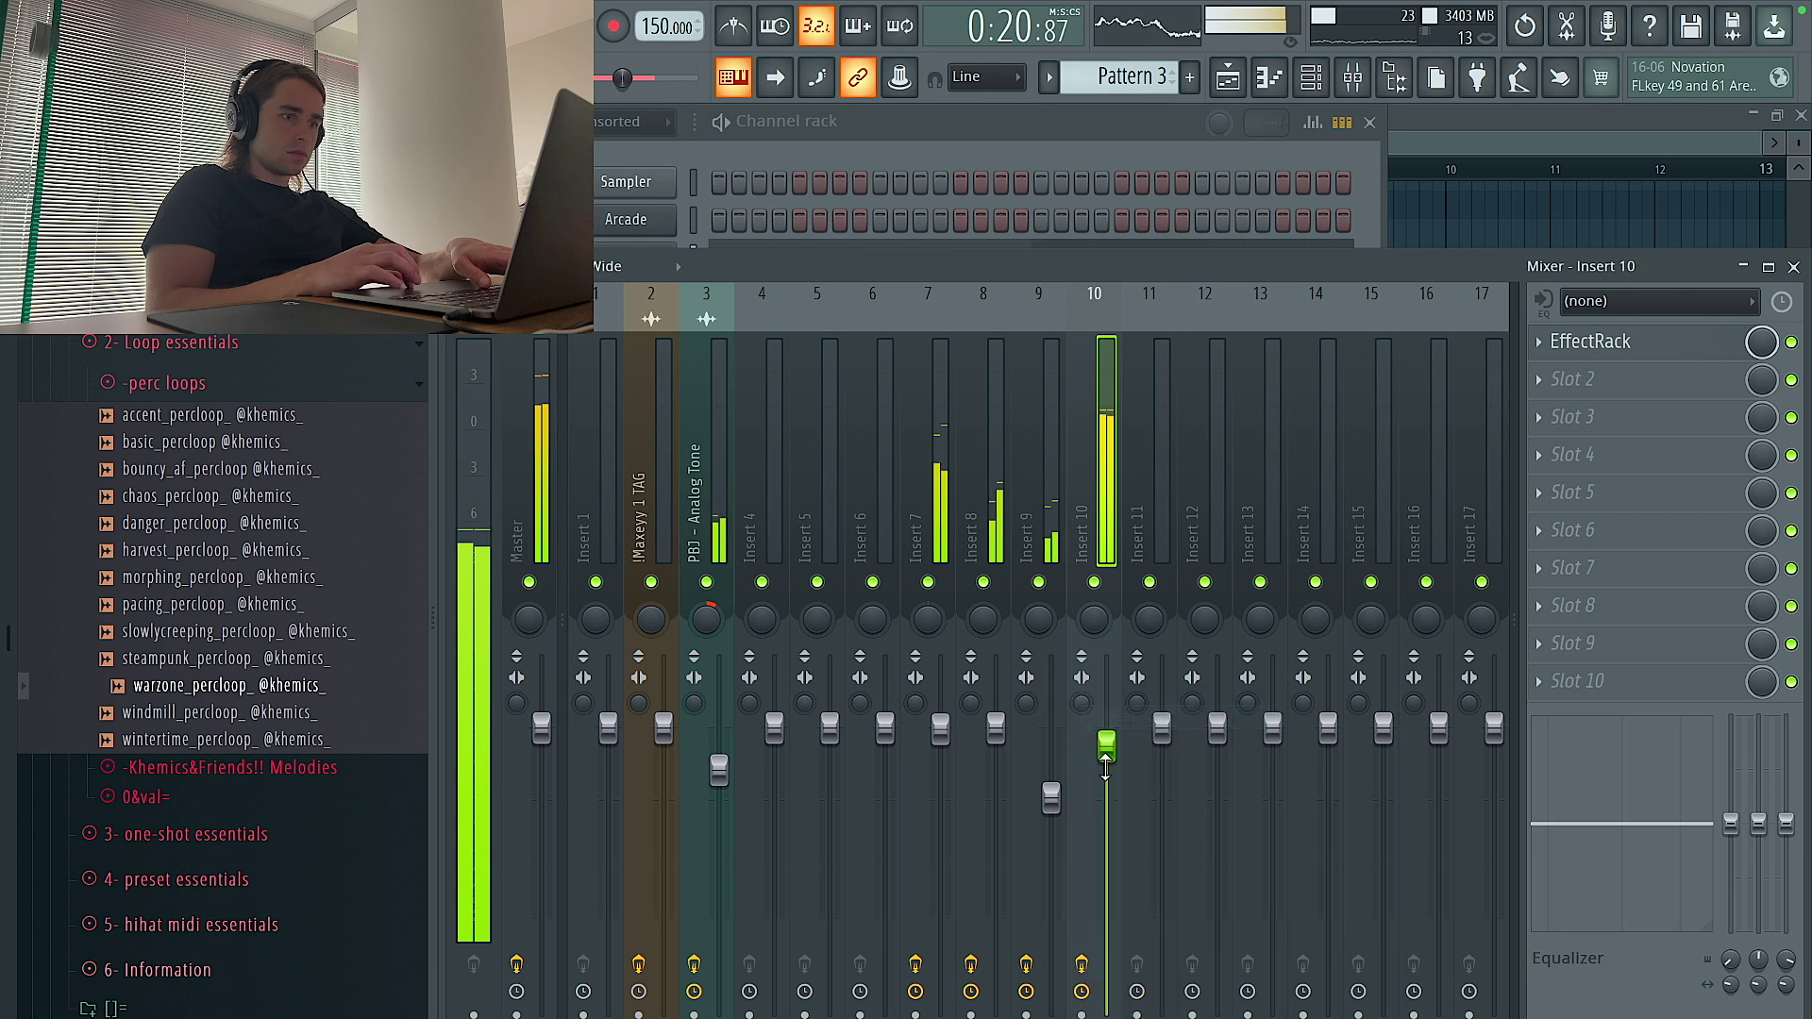
# In the Playlist, place Pattern 3 at bar 21 of Track 5 and repeat the Pattern 2 clip on Track 4 up to bar 29
pyautogui.click(1272, 85)
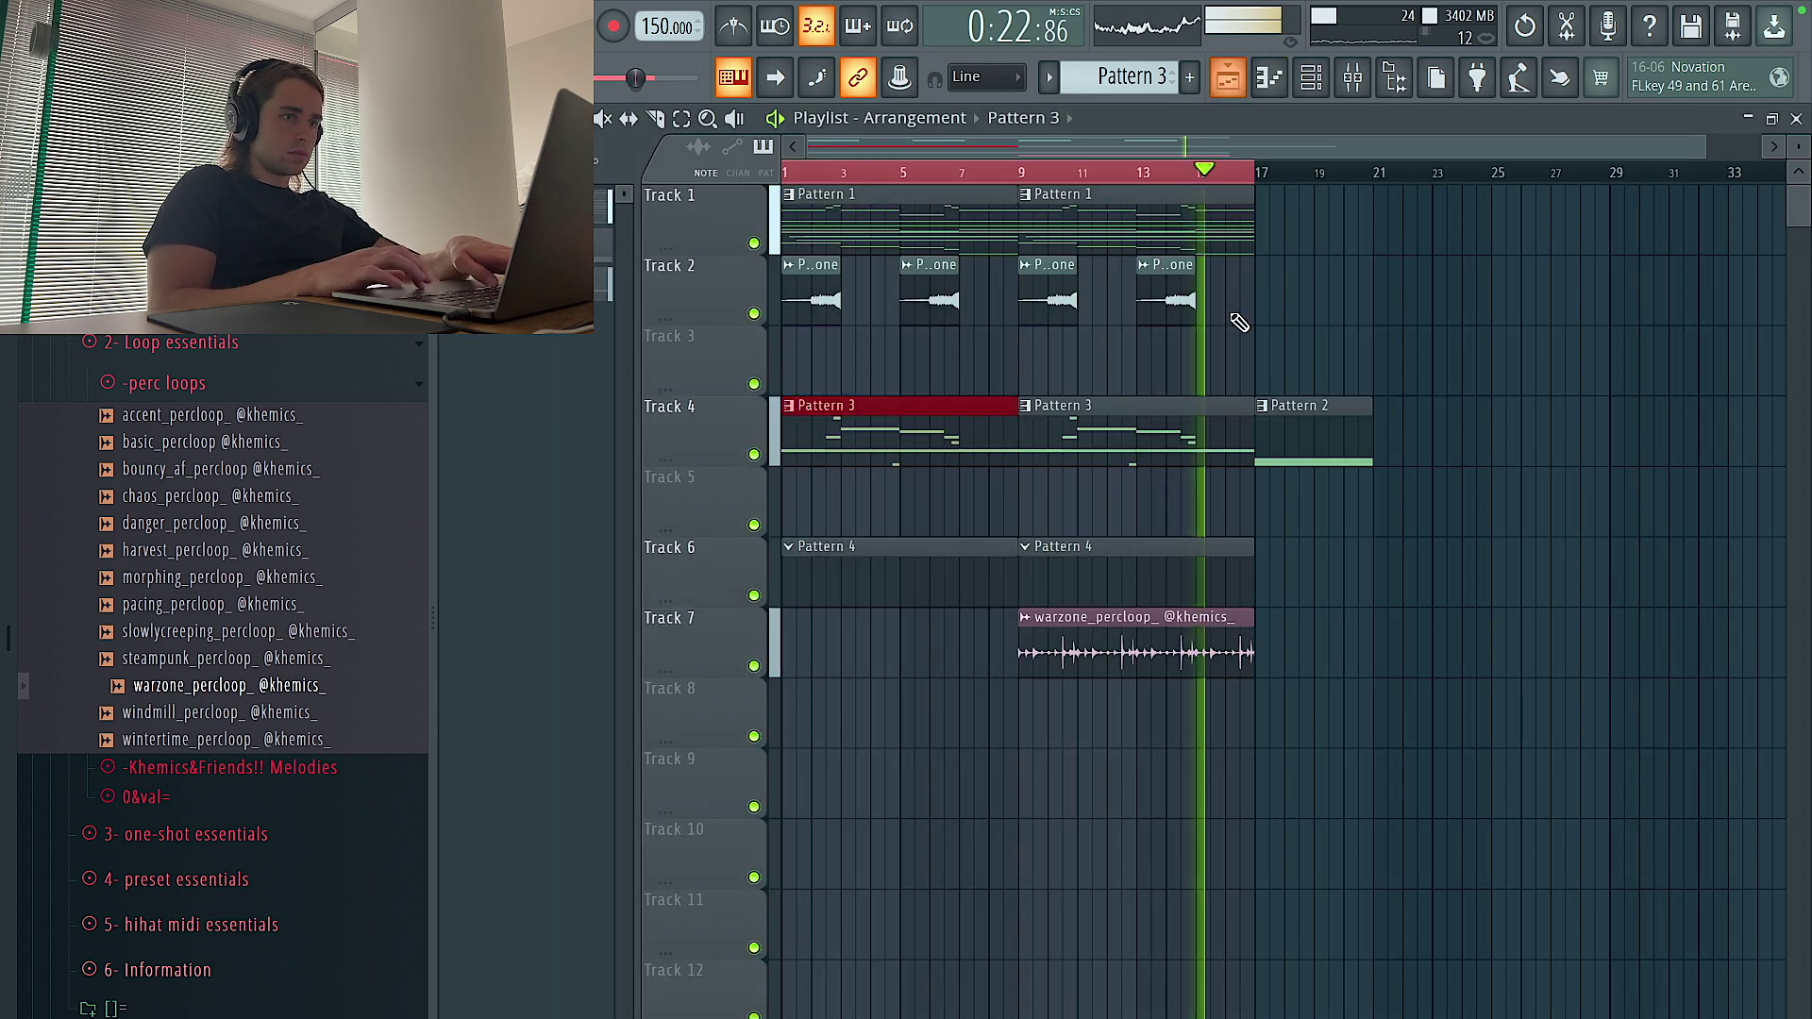
pyautogui.scroll(-1, 1320, 441)
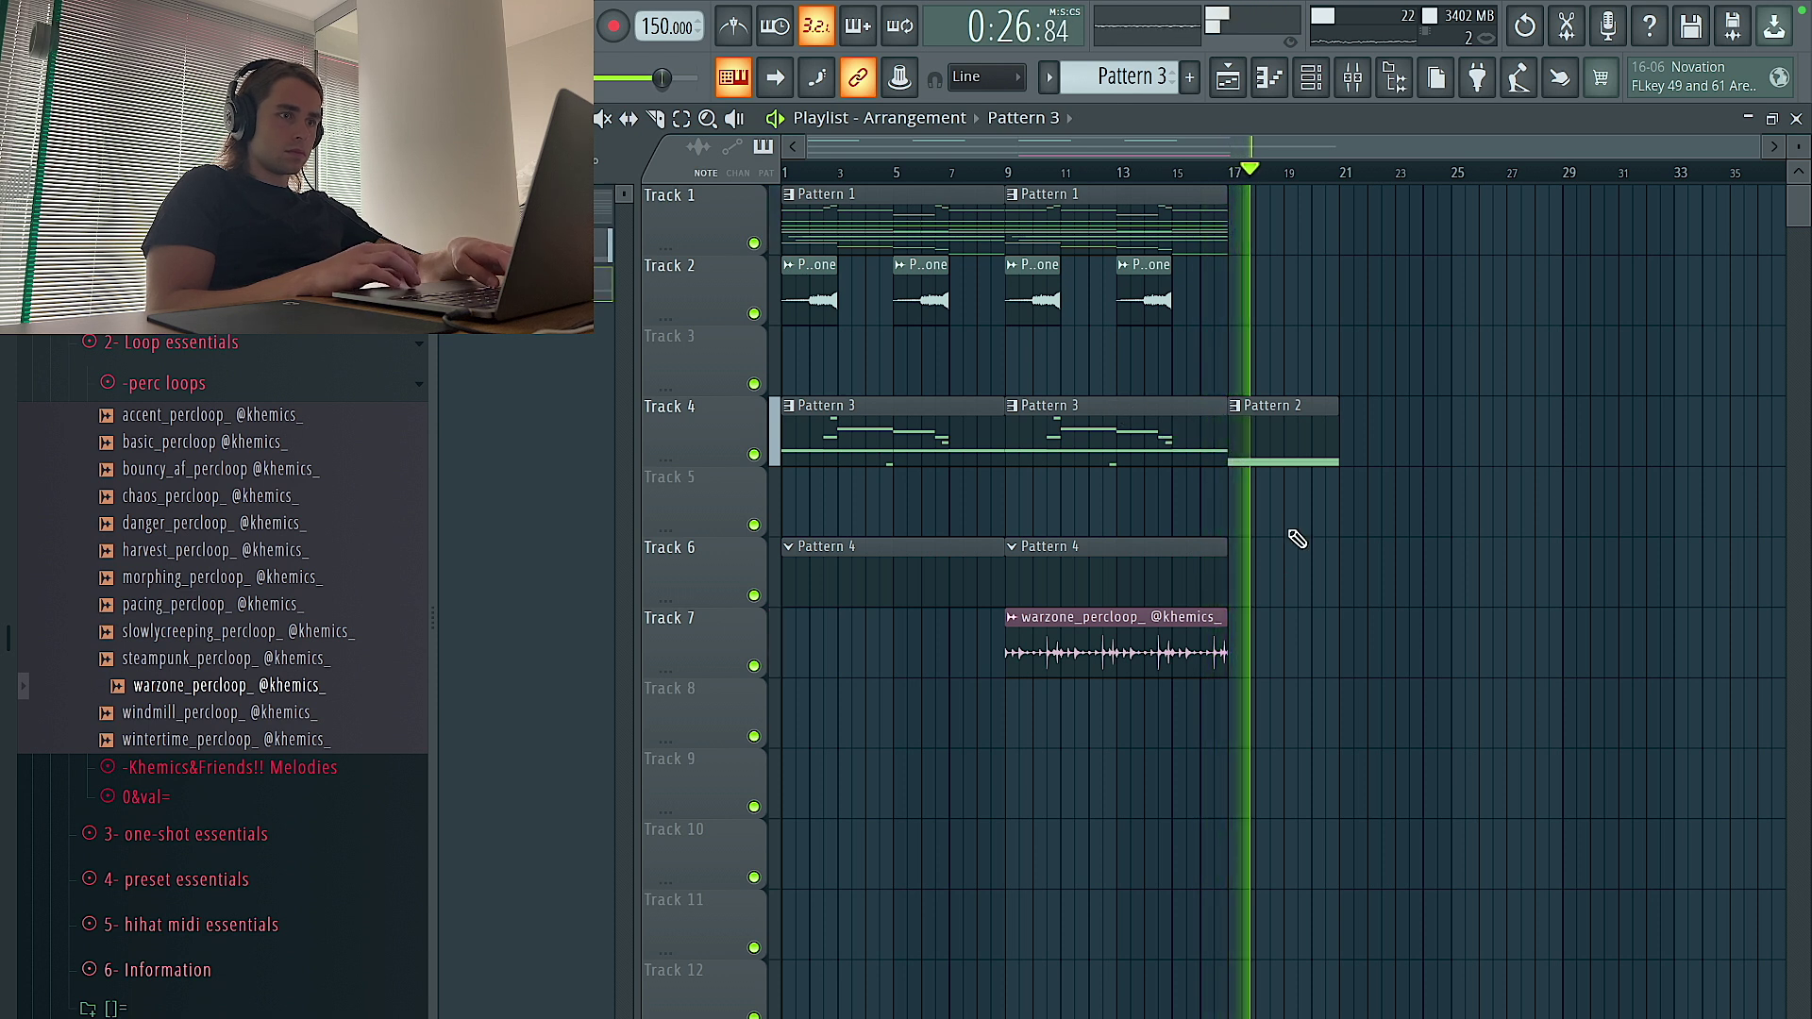
pyautogui.click(1345, 510)
pyautogui.click(1317, 440)
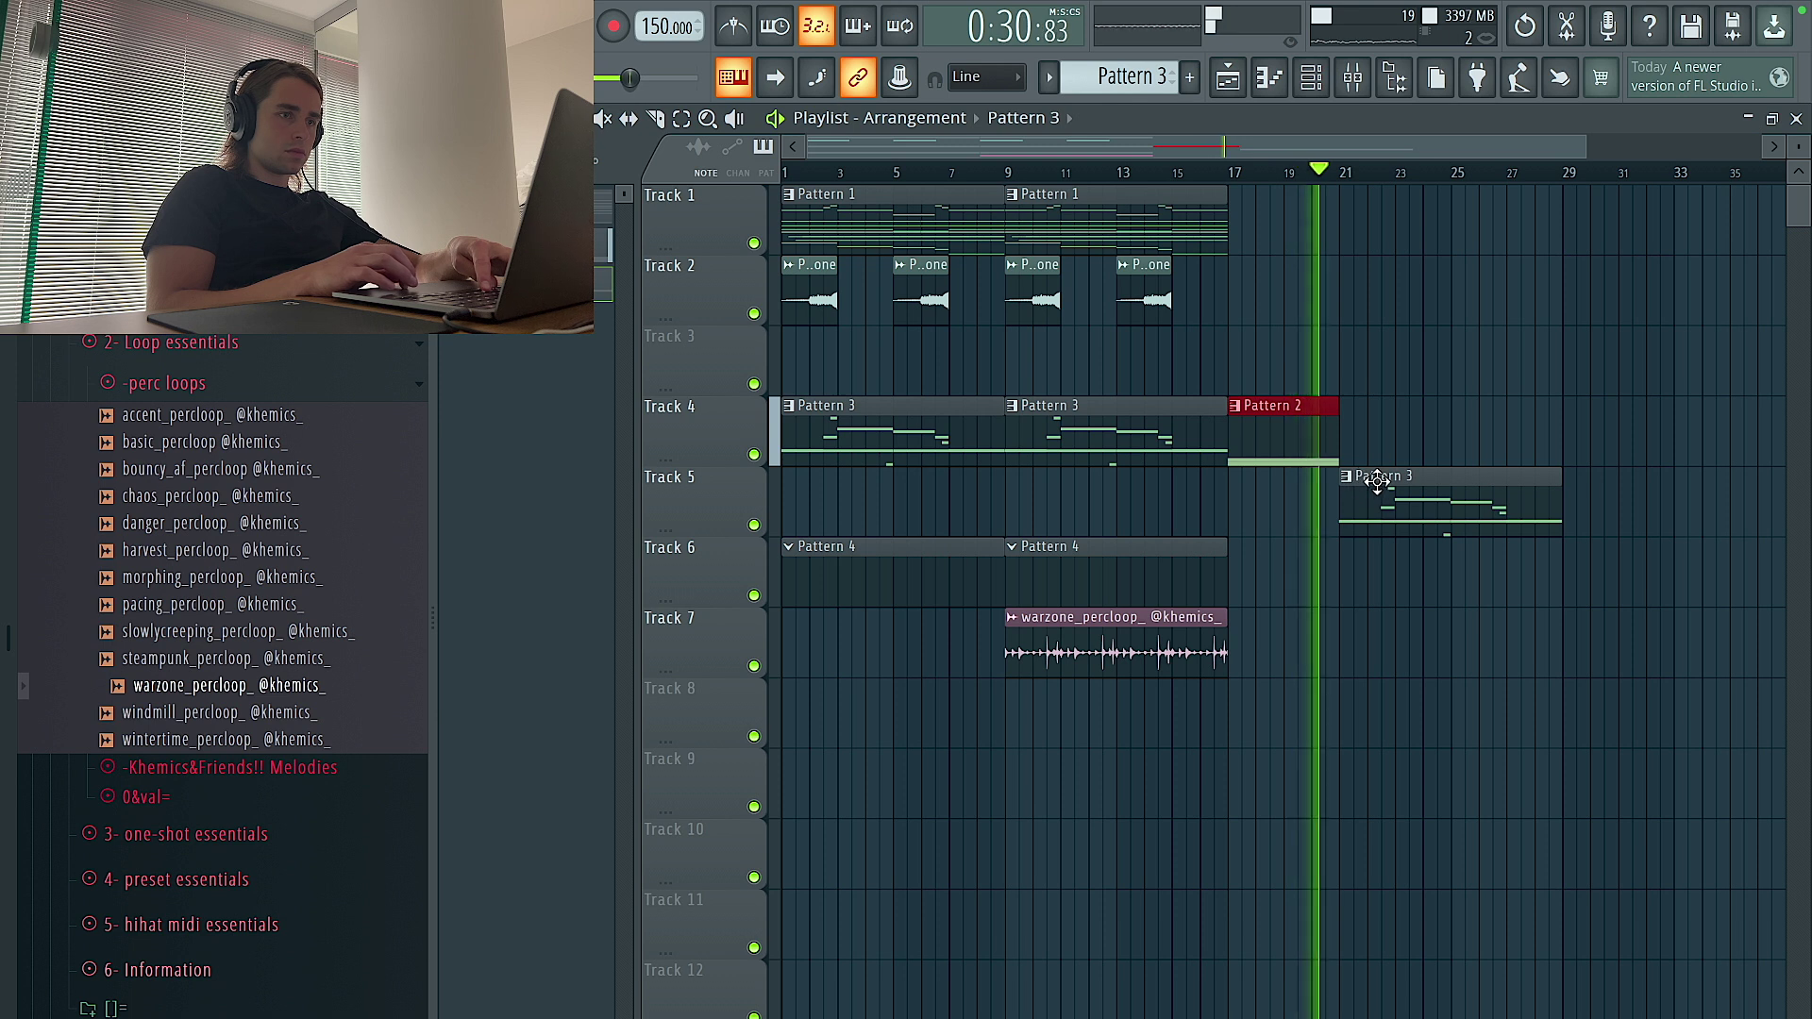
pyautogui.hotkey('ctrl', 'b')
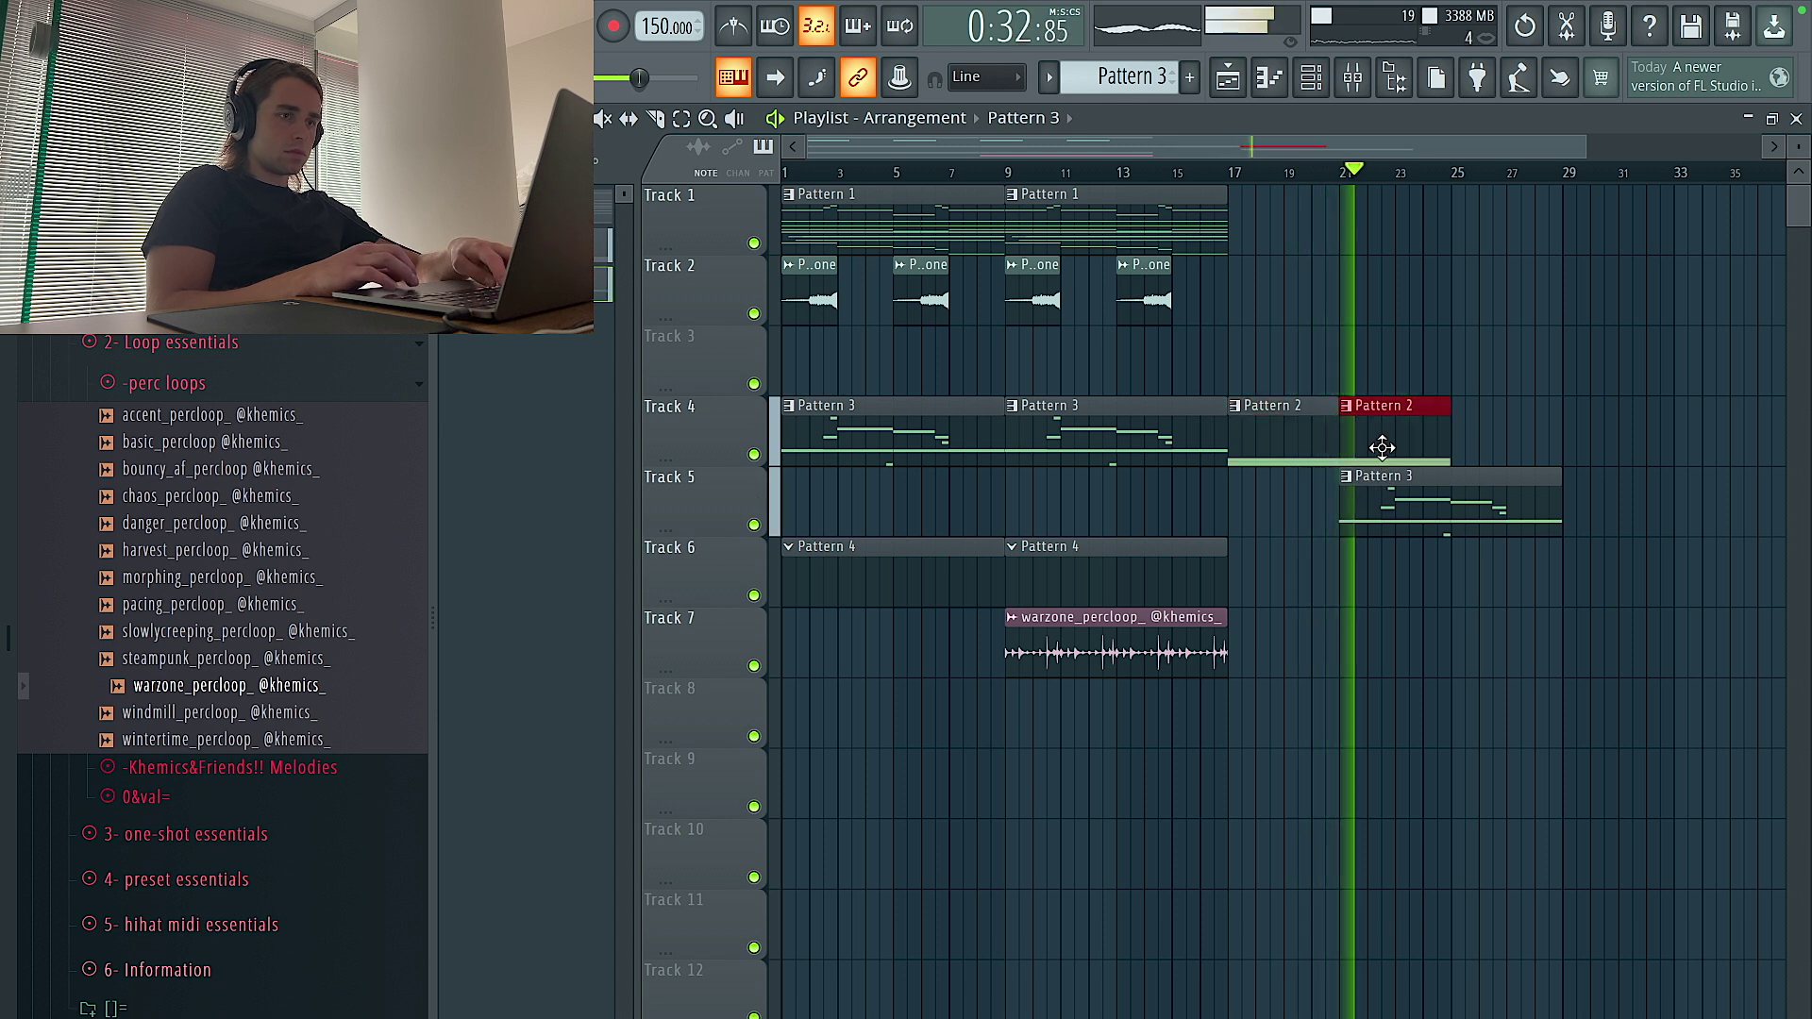
pyautogui.hscroll(2, 1352, 640)
pyautogui.click(1266, 687)
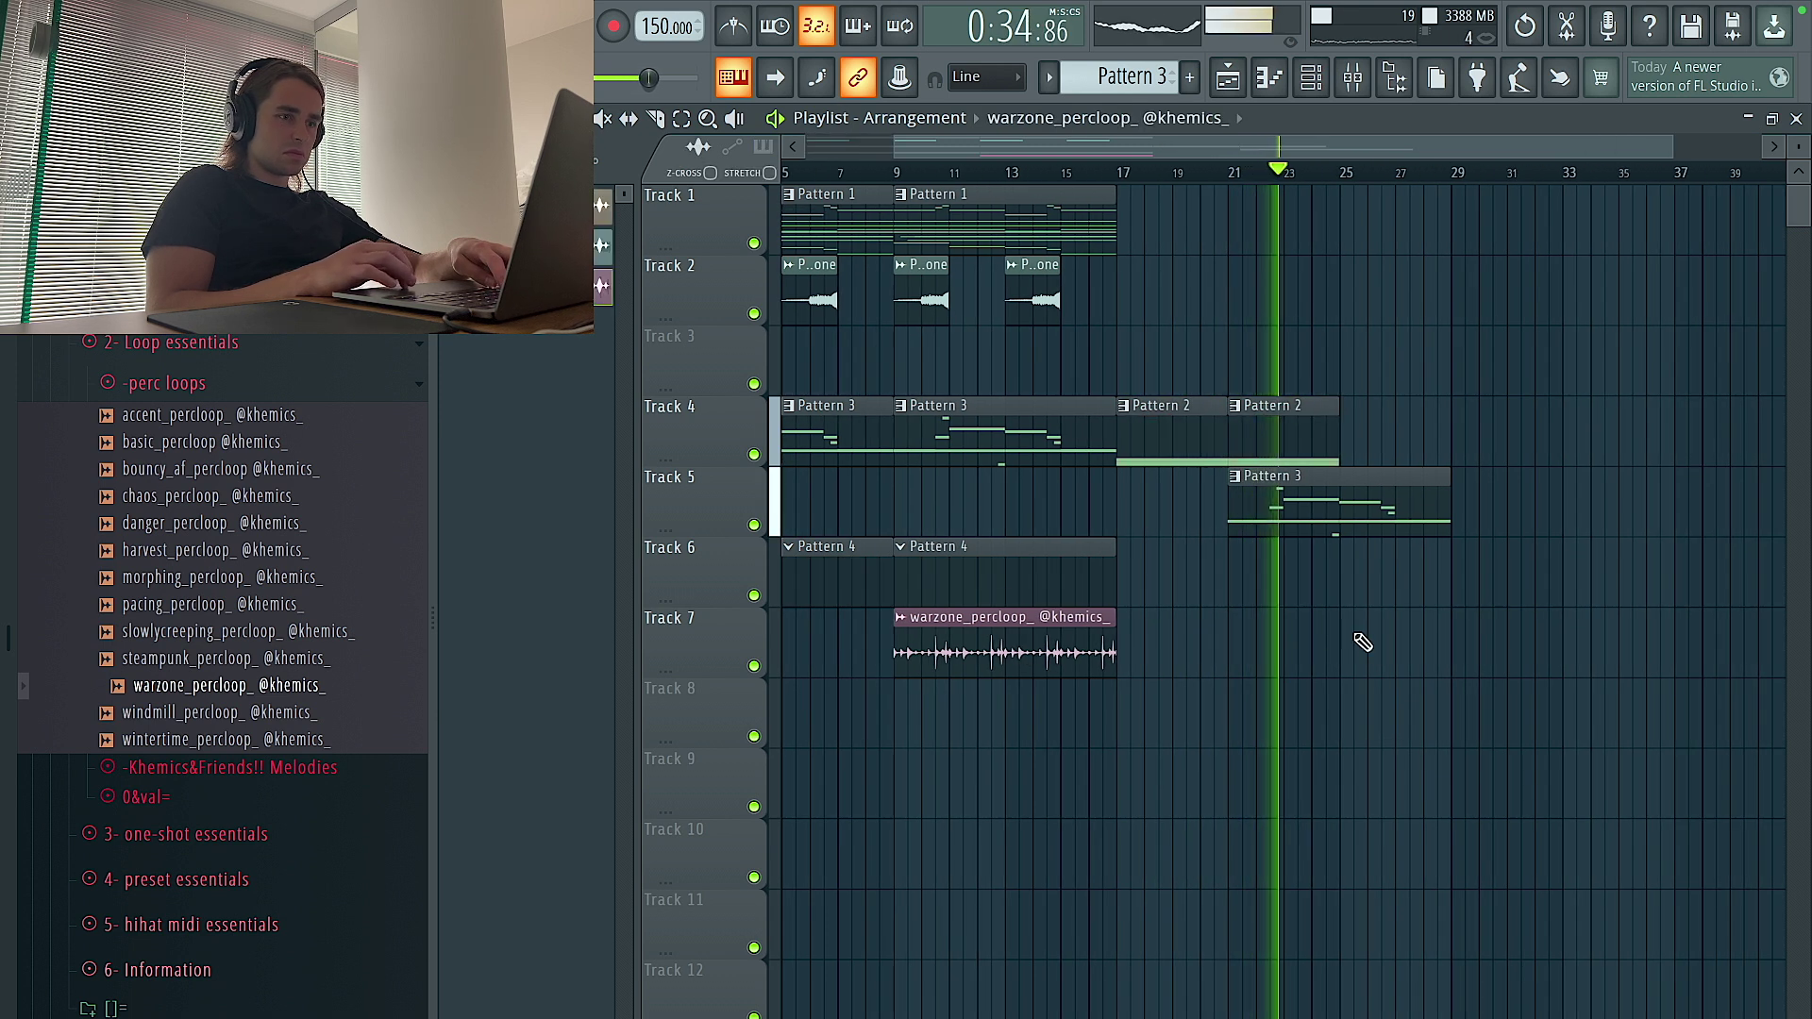
pyautogui.click(1296, 427)
pyautogui.hotkey('ctrl', 'b')
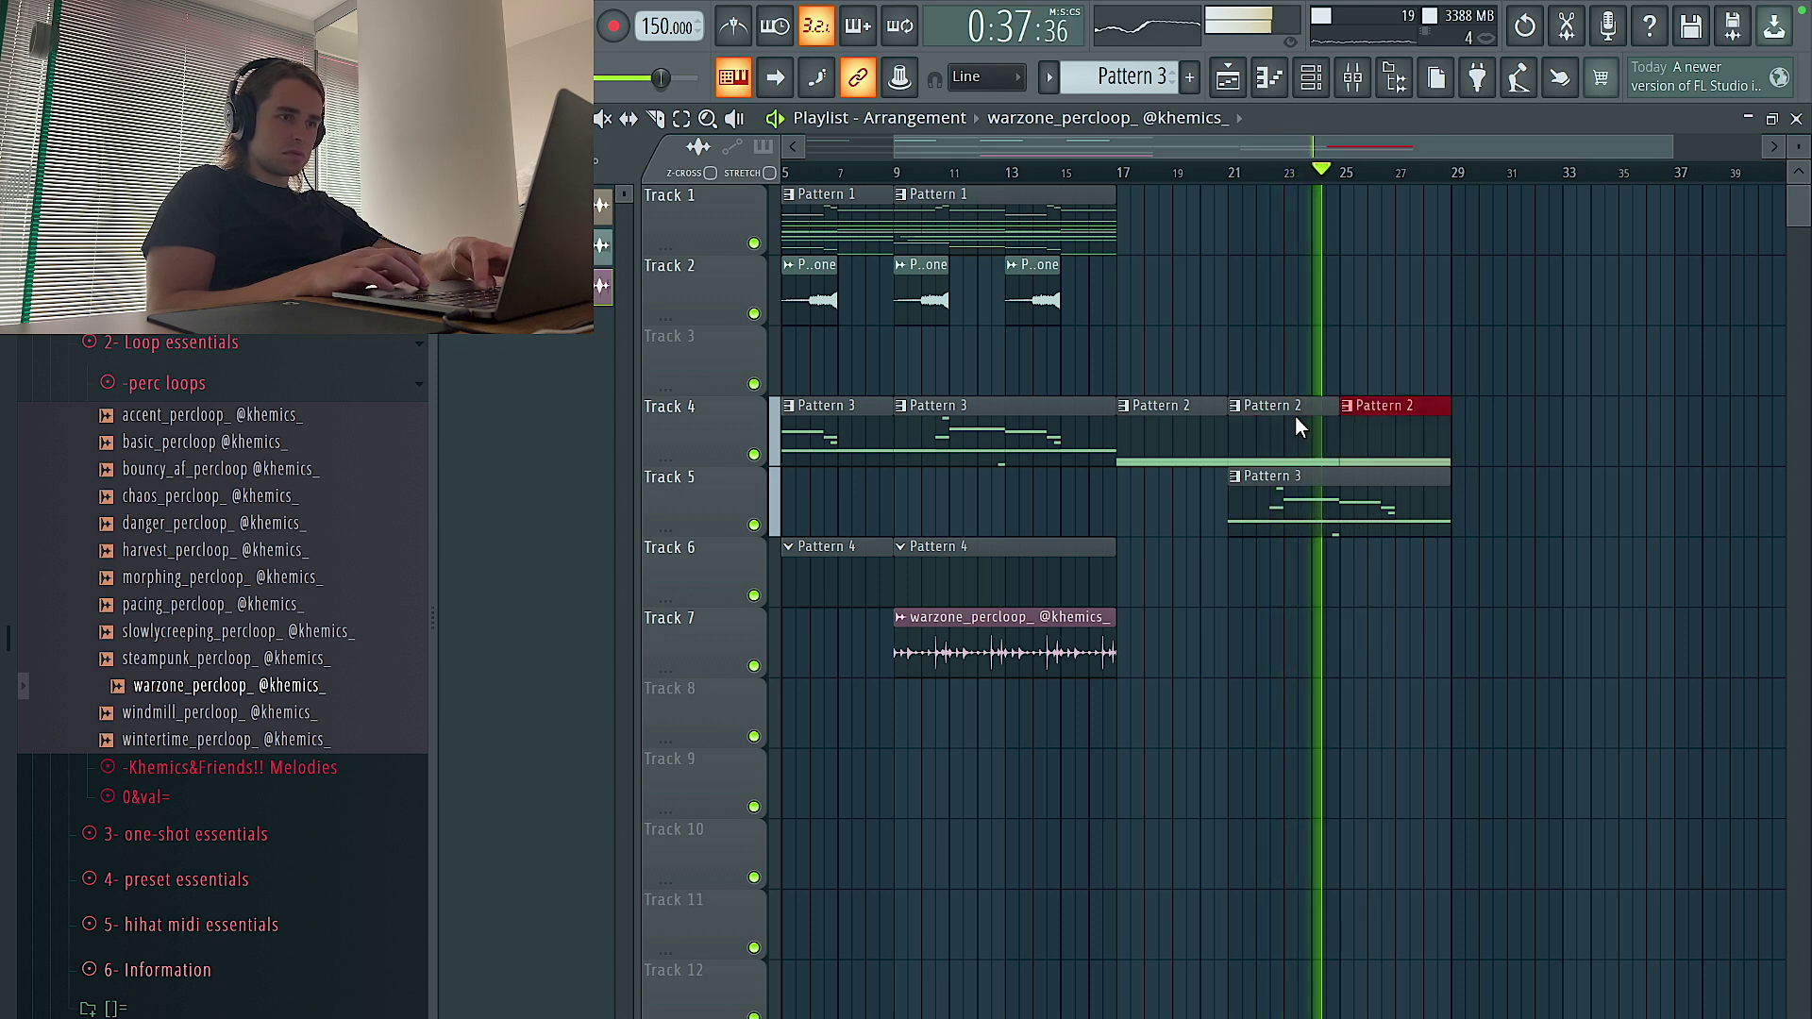
# Place the warzone_percloop clip at bar 29 of Track 7 and duplicate the Track 5 Pattern 3 clip to bar 29
pyautogui.click(1454, 630)
pyautogui.click(1397, 500)
pyautogui.hotkey('ctrl', 'b')
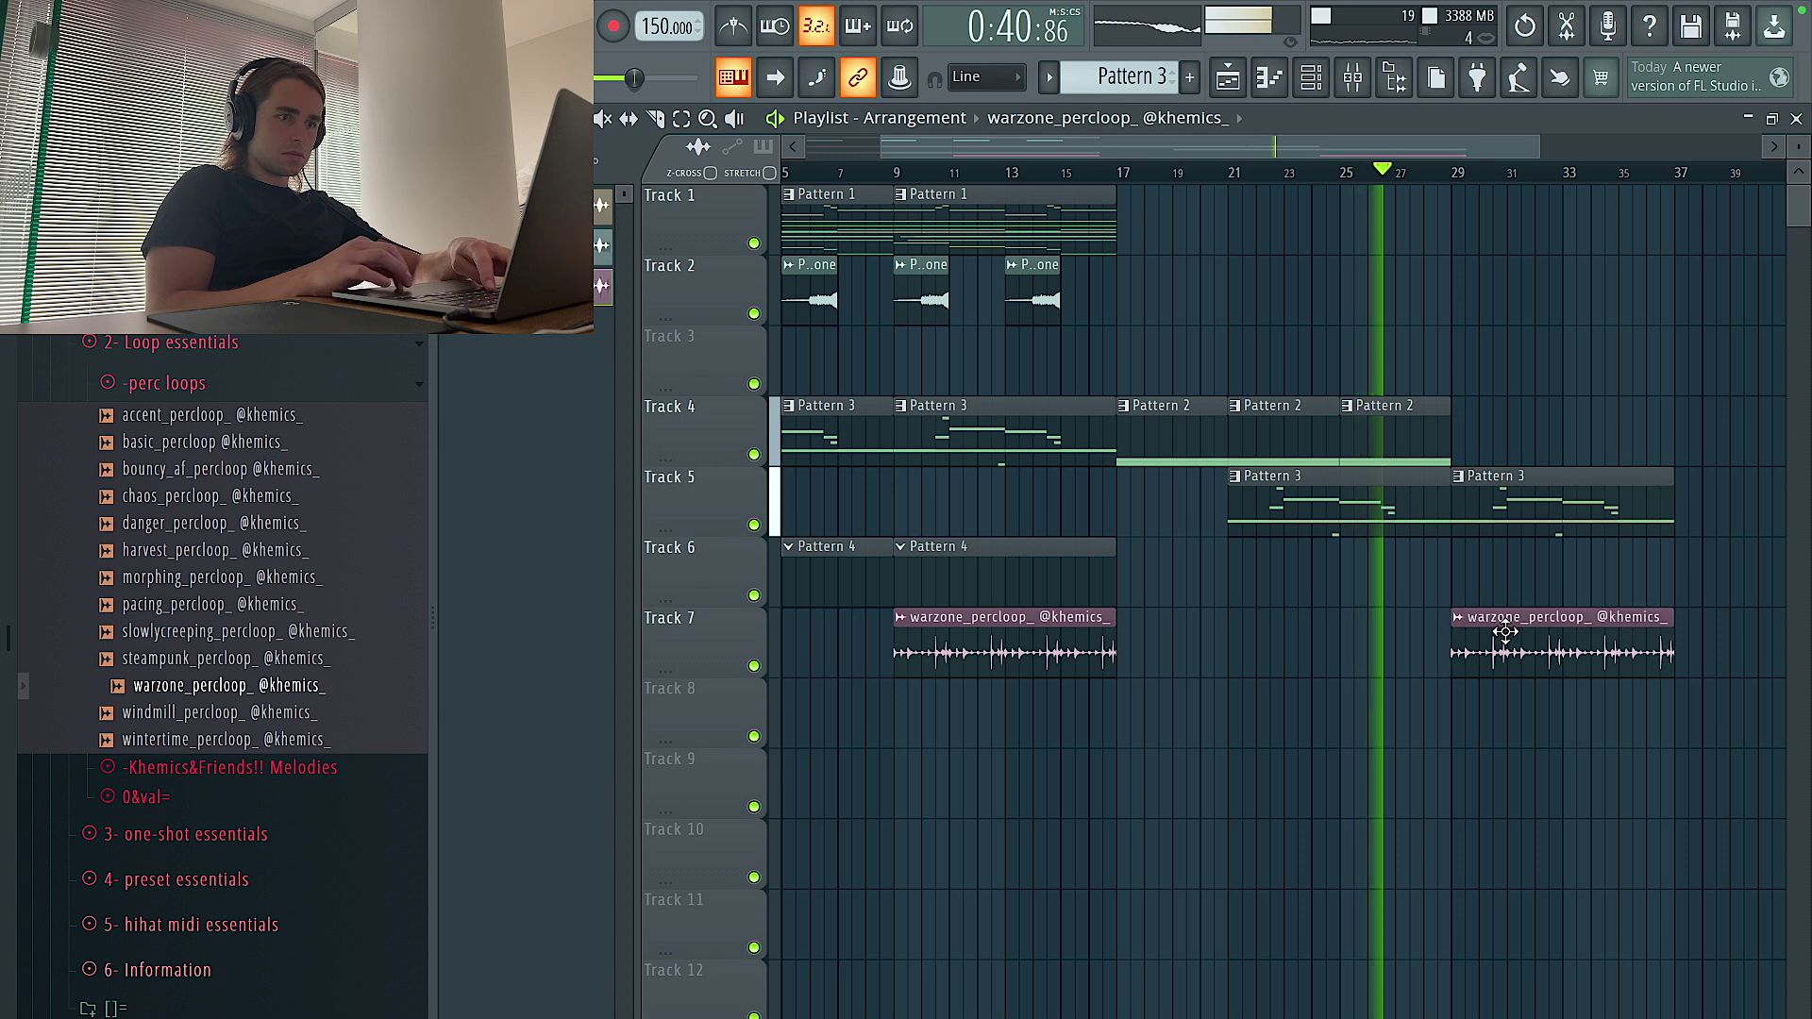
# Make the warzone_percloop clip at bar 29 unique and route it to mixer track 4
pyautogui.hscroll(2, 1473, 631)
pyautogui.scroll(-1, 1473, 630)
pyautogui.click(1443, 617)
pyautogui.click(1378, 742)
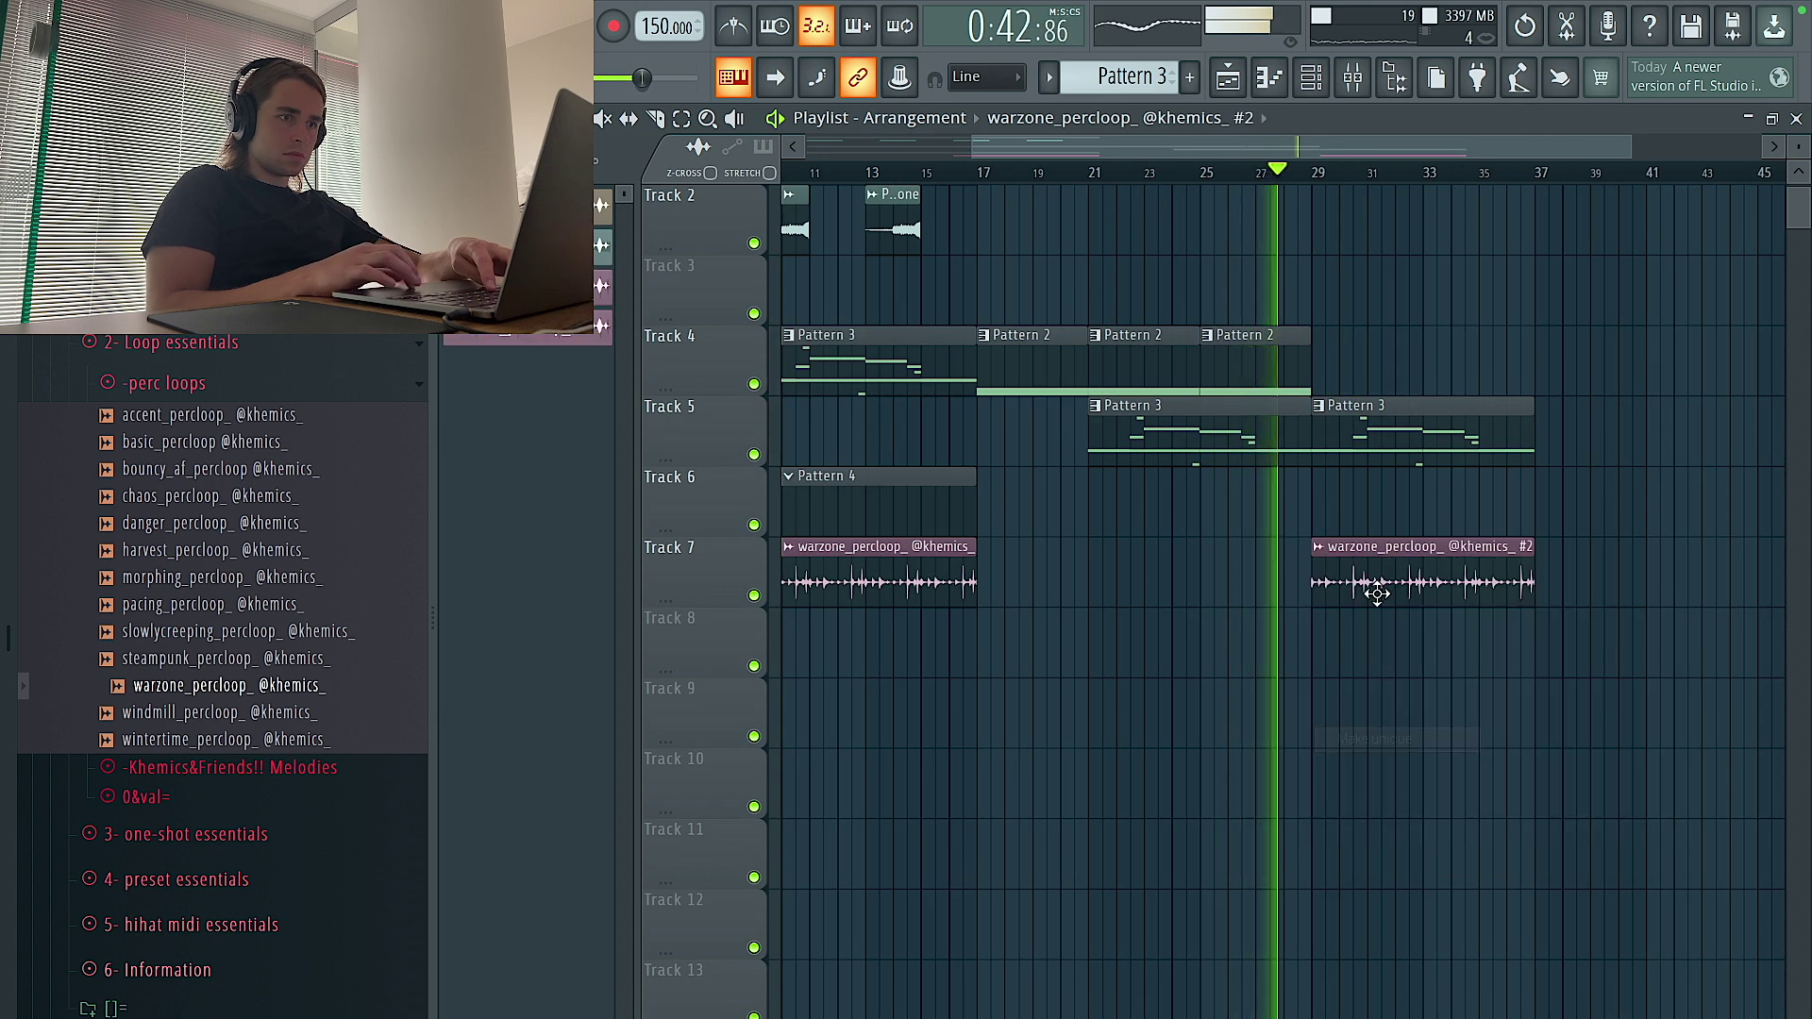
pyautogui.doubleClick(1383, 585)
pyautogui.click(1221, 359)
# Load HalfTime in slot 1 of the second percussion loop's mixer track, and return to the Playlist
pyautogui.click(1585, 341)
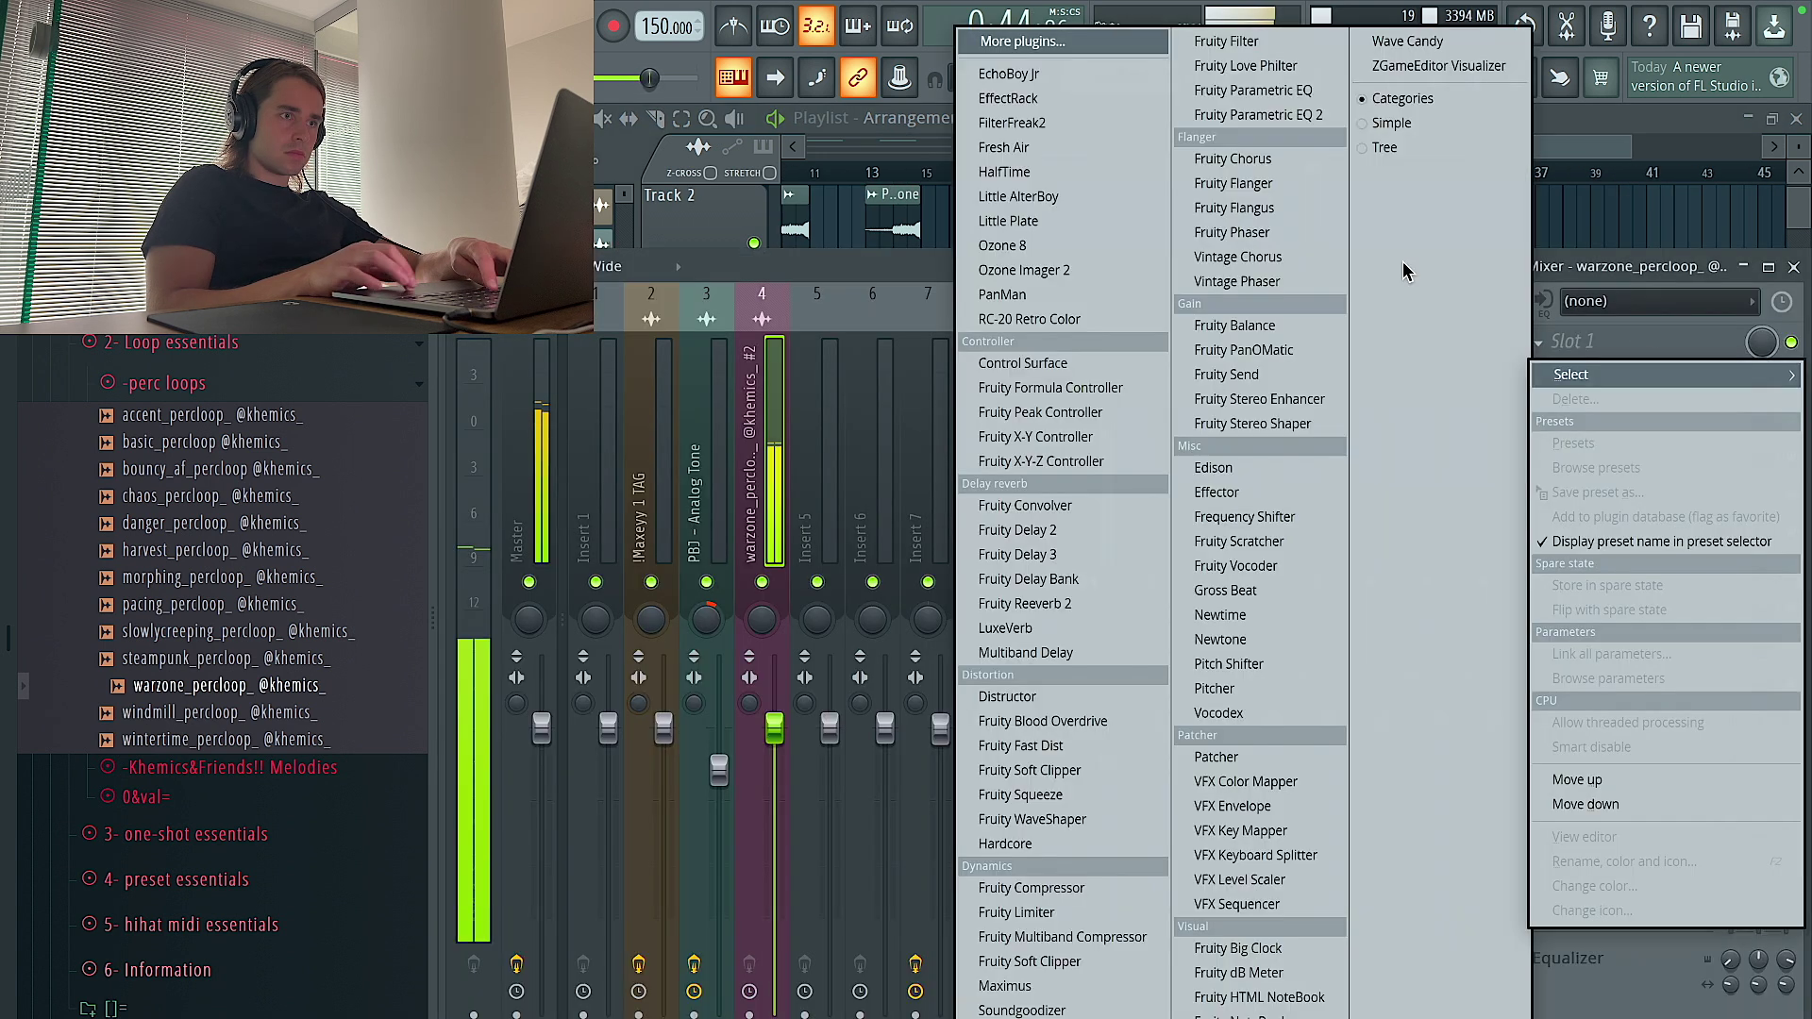
pyautogui.click(1191, 253)
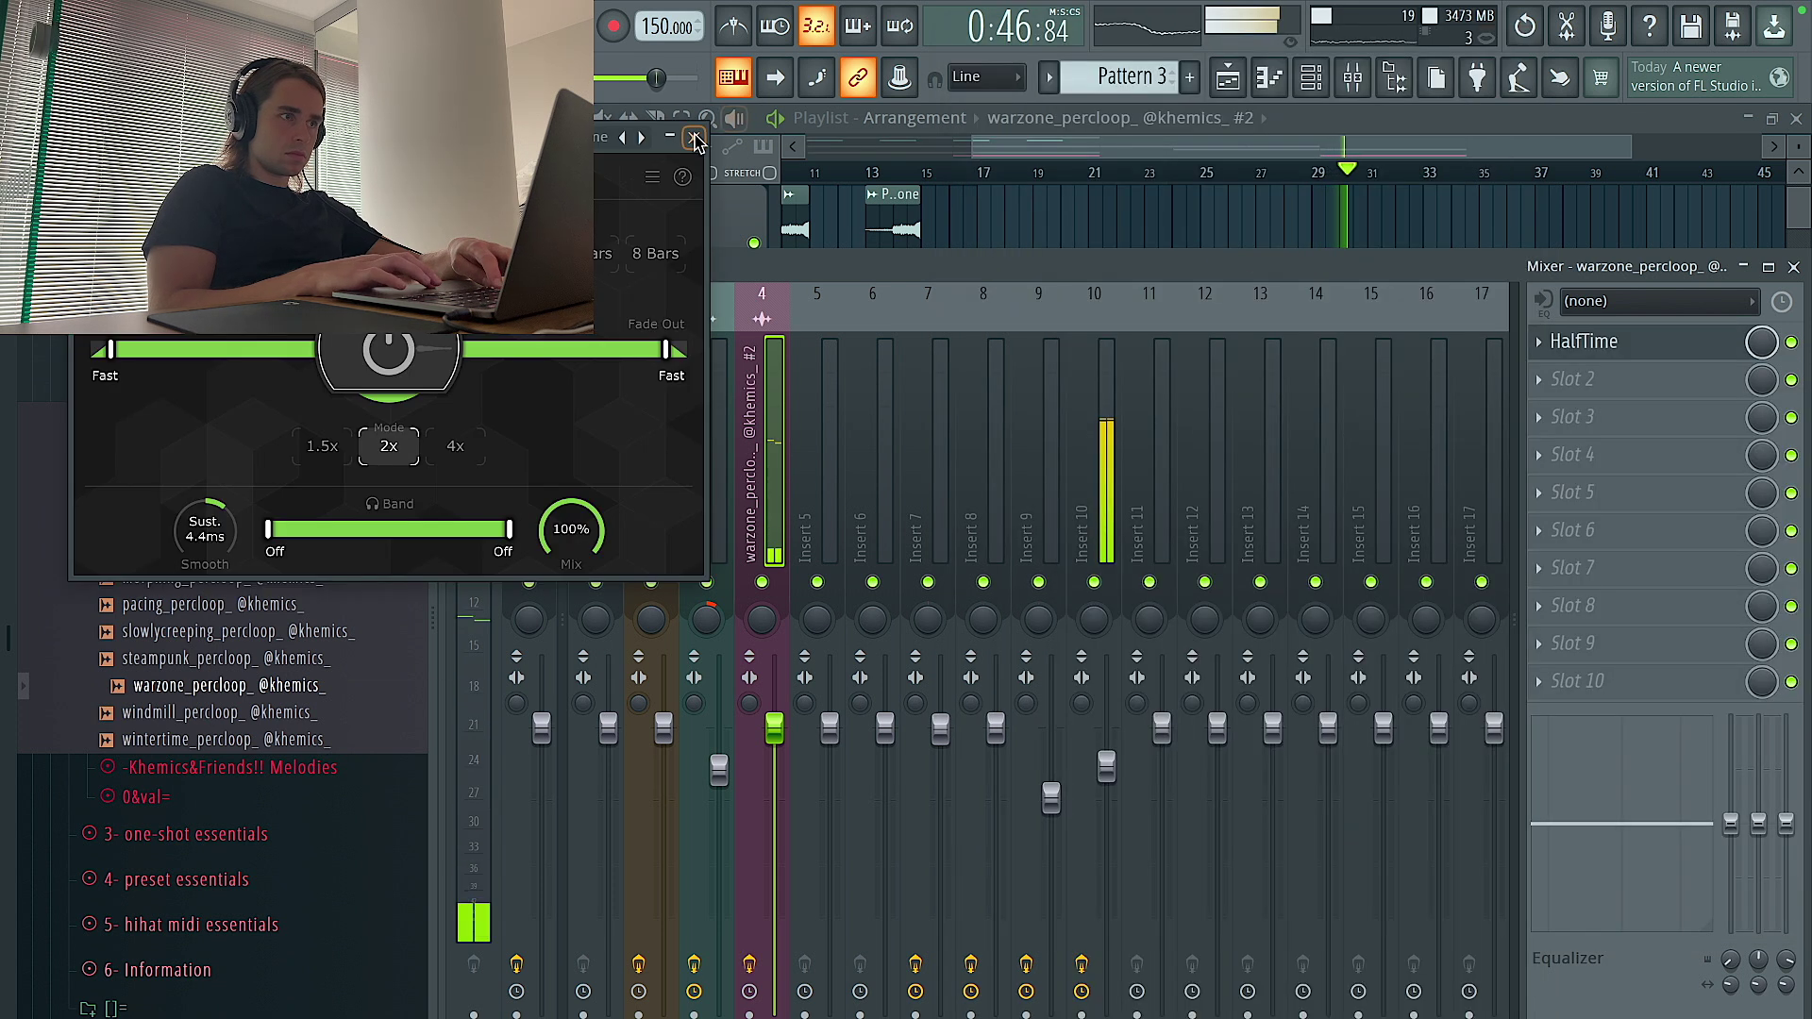
pyautogui.click(696, 138)
pyautogui.press('F9')
pyautogui.scroll(-2, 1242, 367)
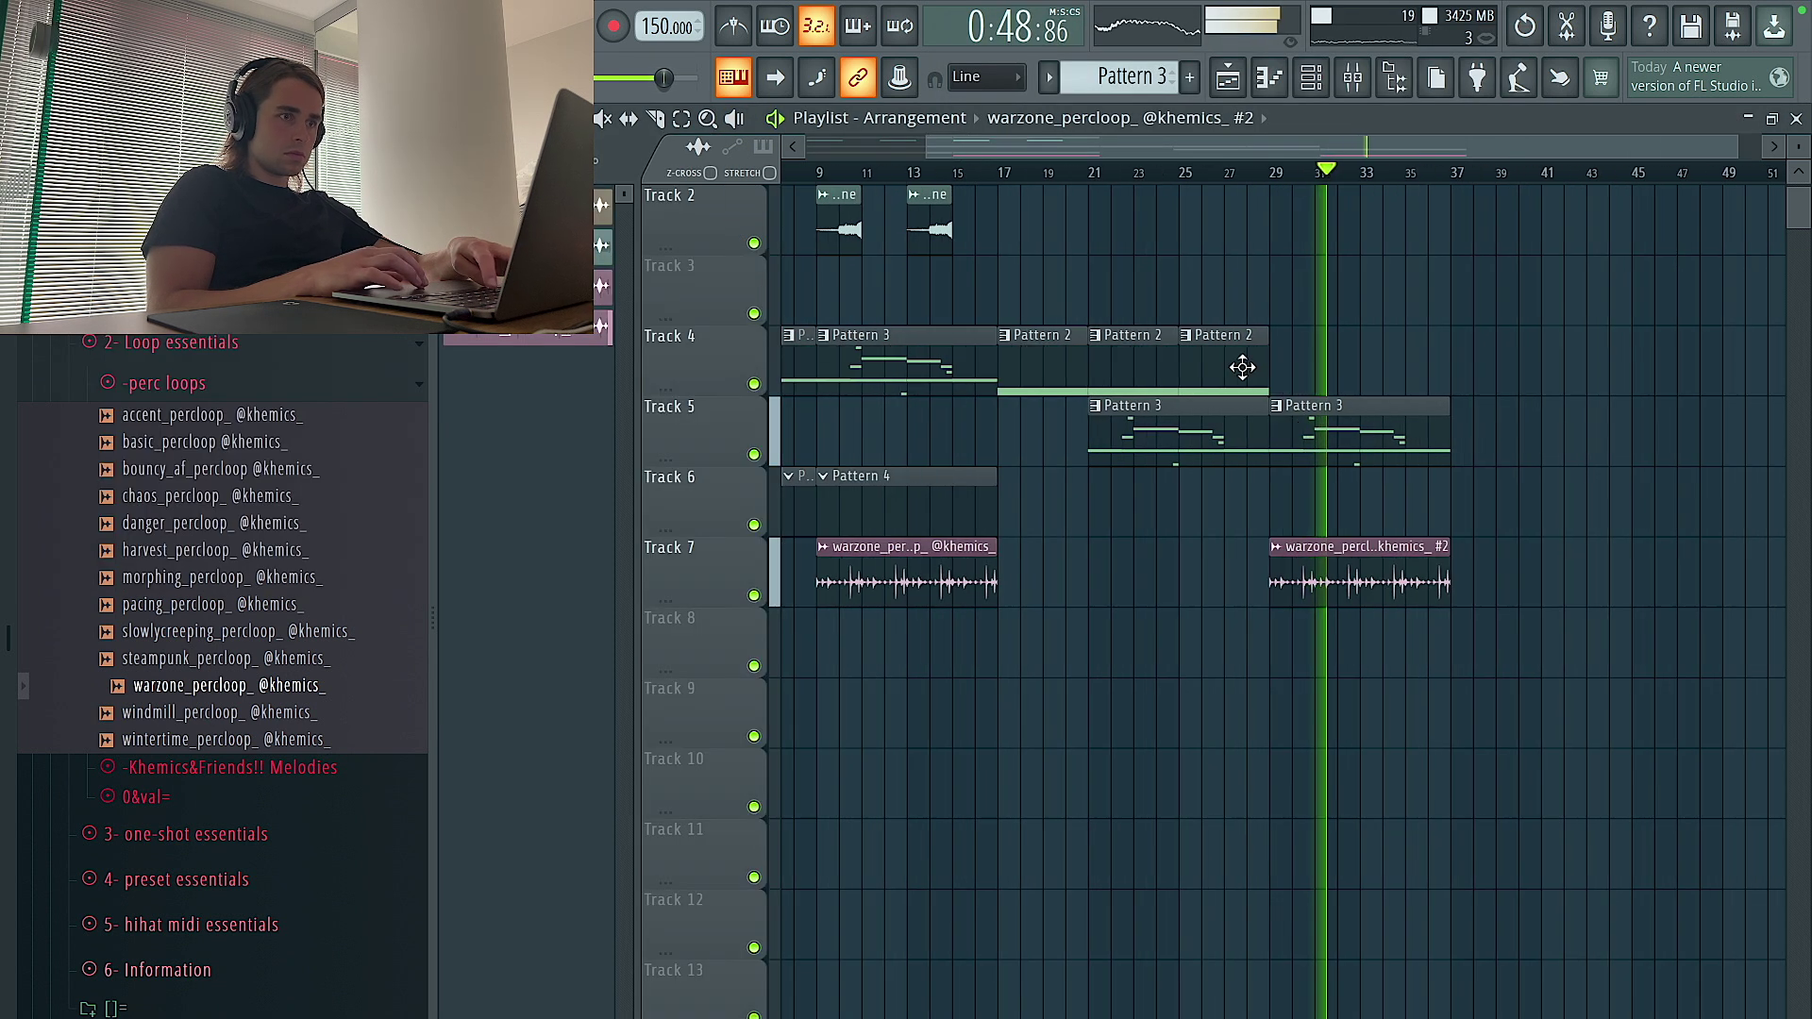
# Check the Distant Voices instrument with the Angel Breath preset, close its window and return to the Playlist
pyautogui.press('F6')
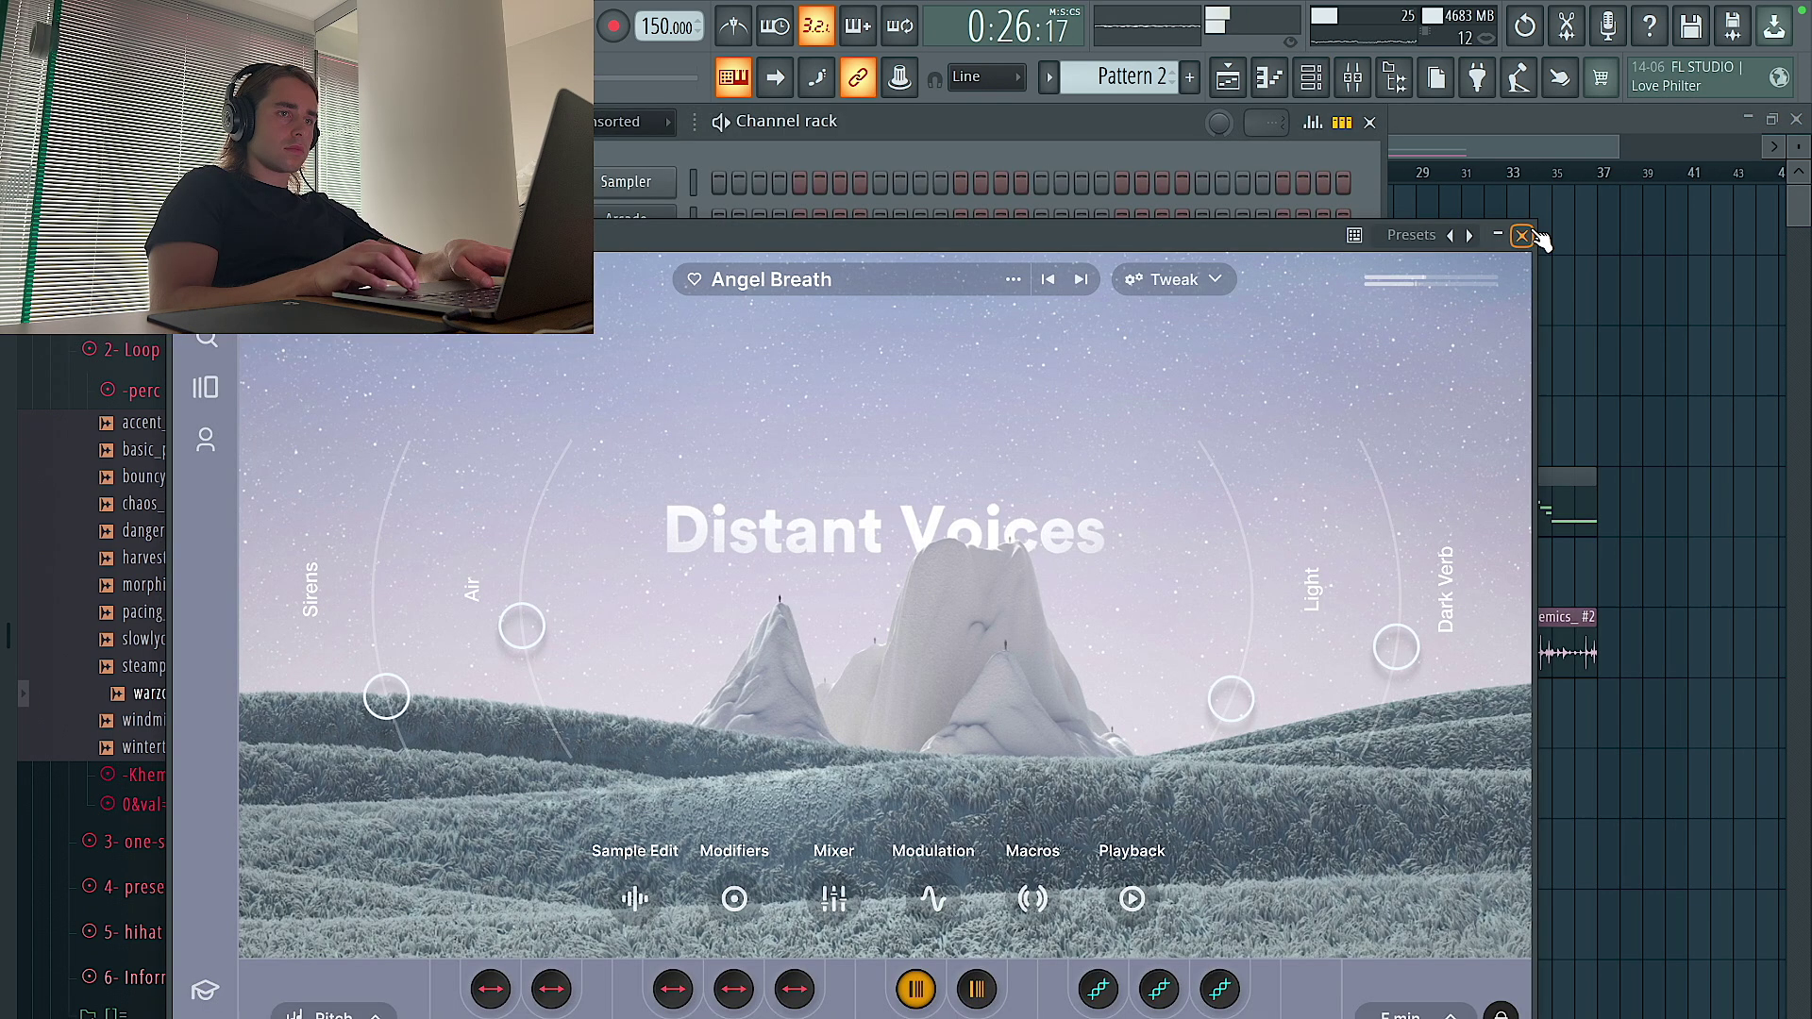
pyautogui.click(1524, 243)
pyautogui.press('F6')
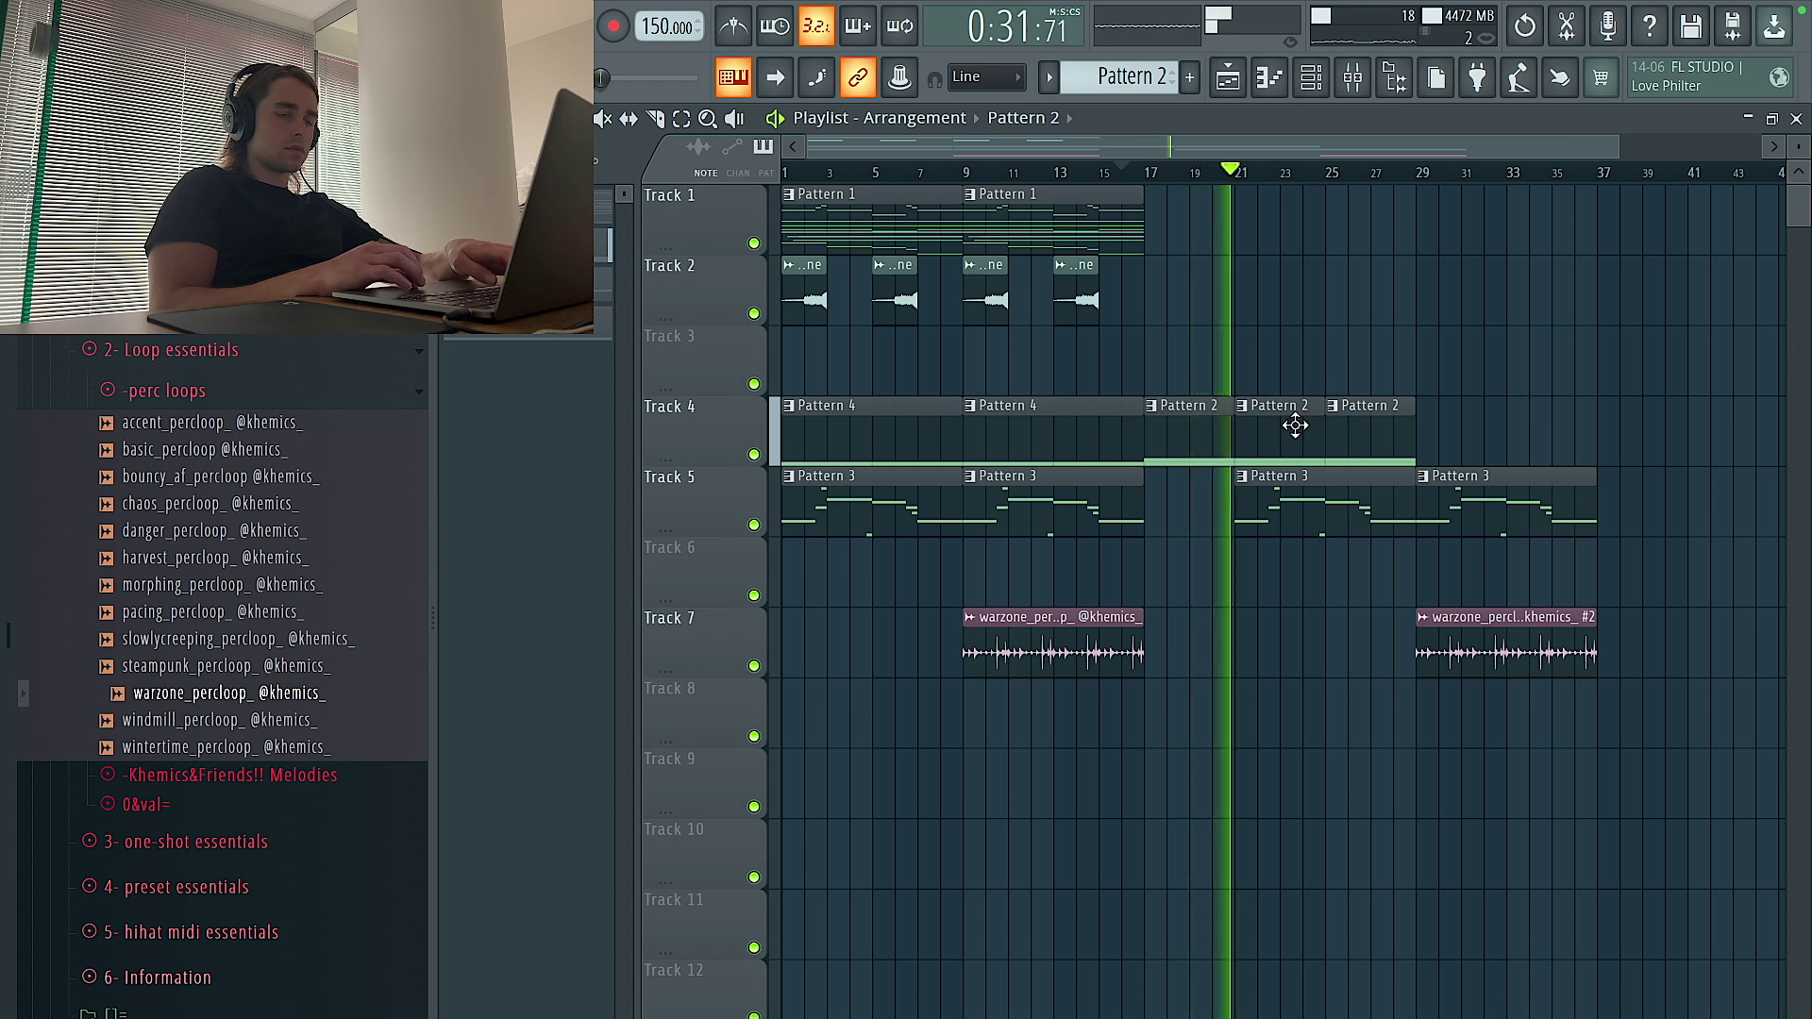
pyautogui.press('space')
pyautogui.click(227, 387)
pyautogui.scroll(5, 204, 344)
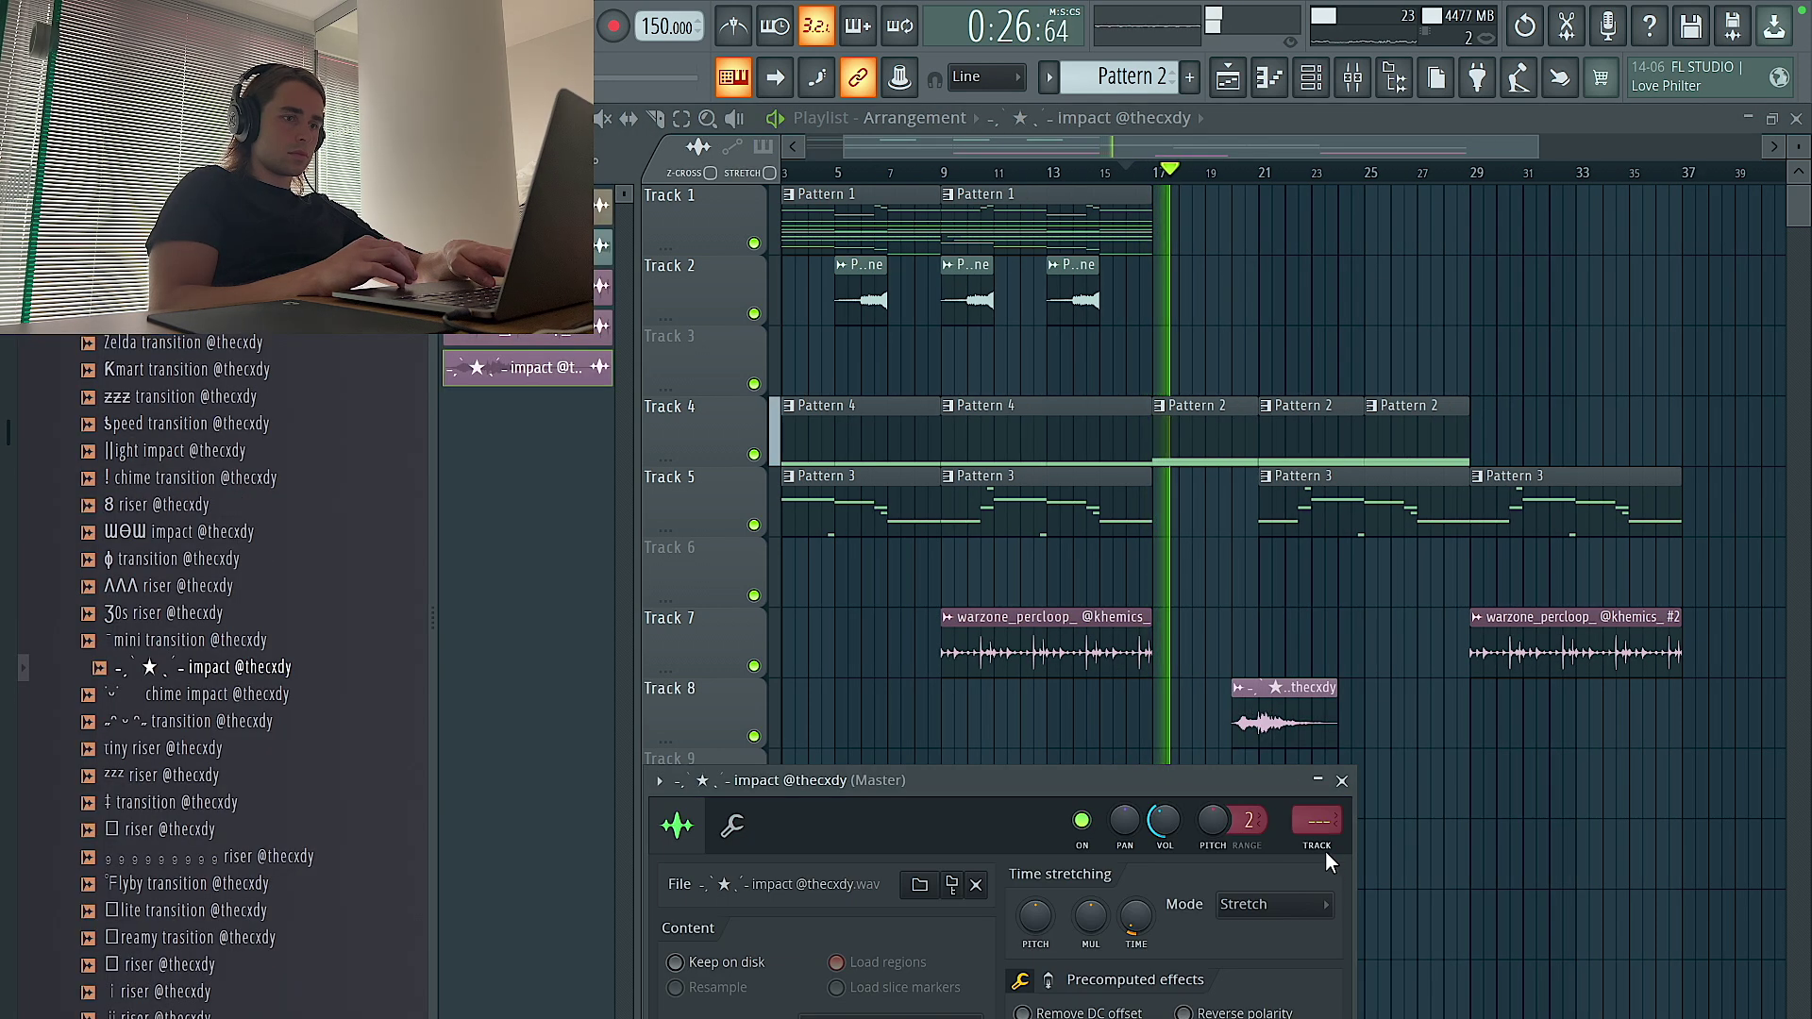
# Route the impact sample to mixer track 5, lower its fader slightly and adjust its channel volume
pyautogui.hotkey('ctrl', 'l')
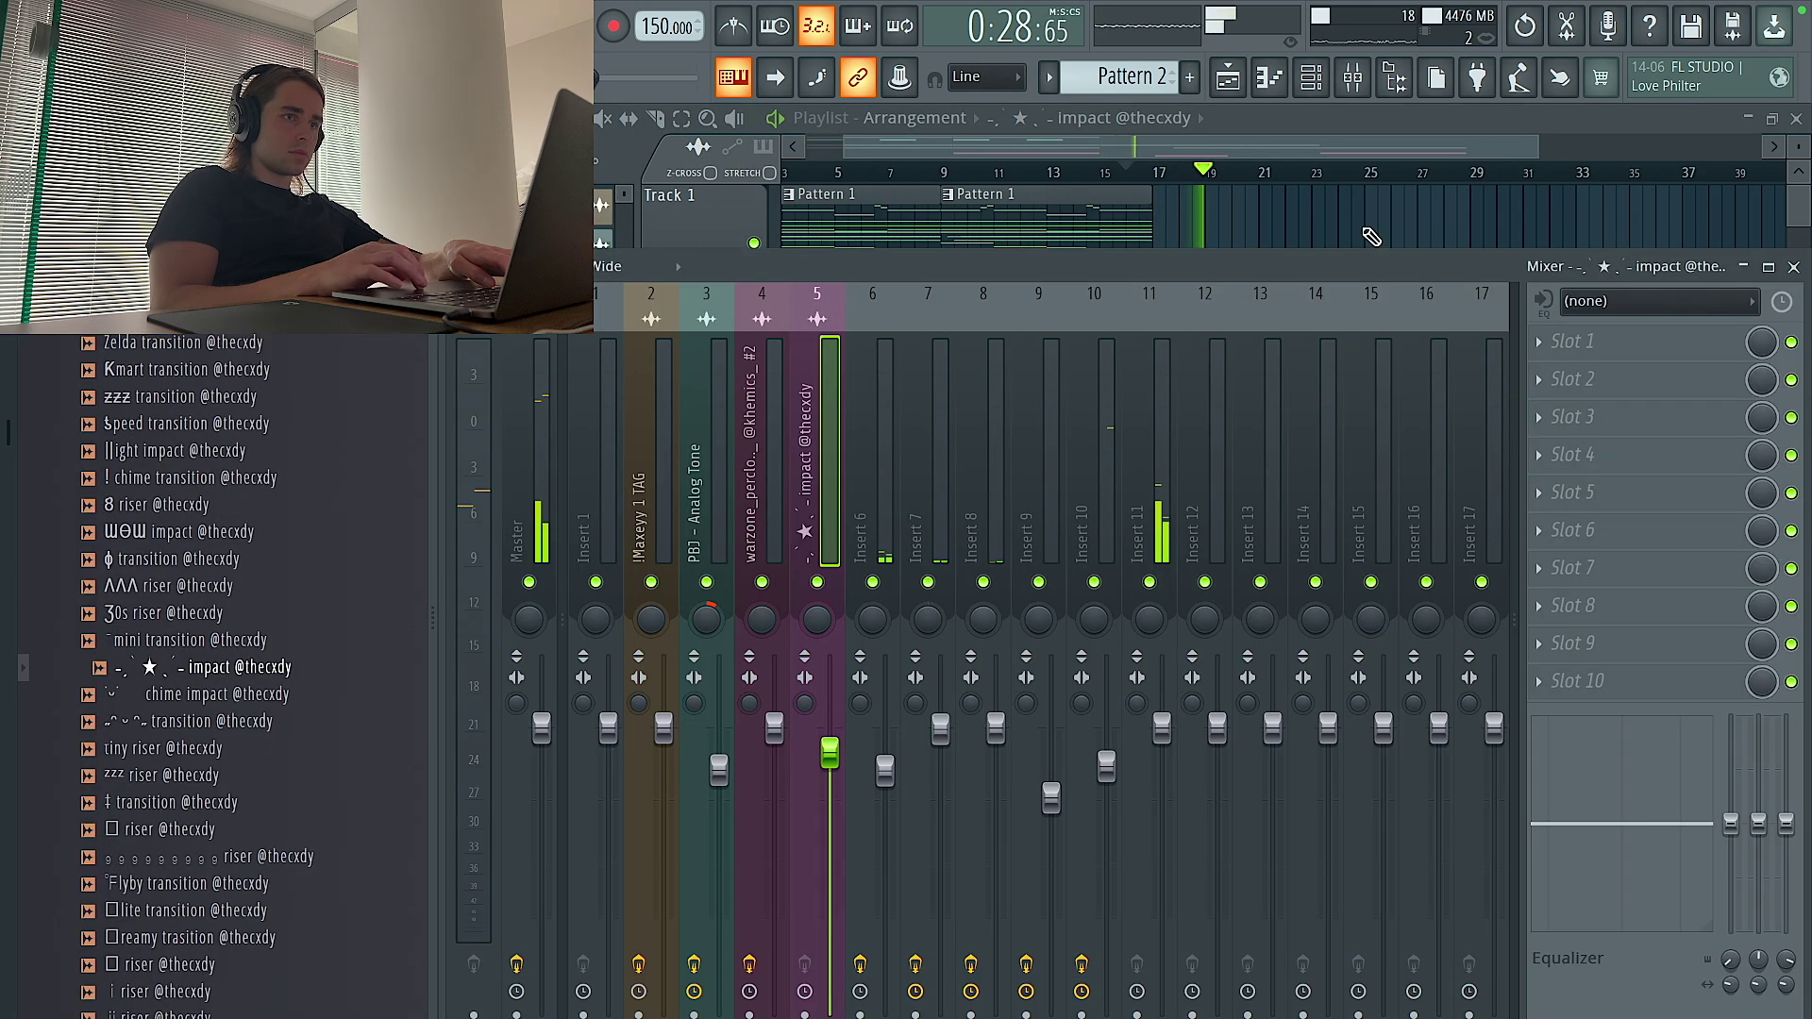
pyautogui.press('F9')
pyautogui.scroll(-2, 1348, 276)
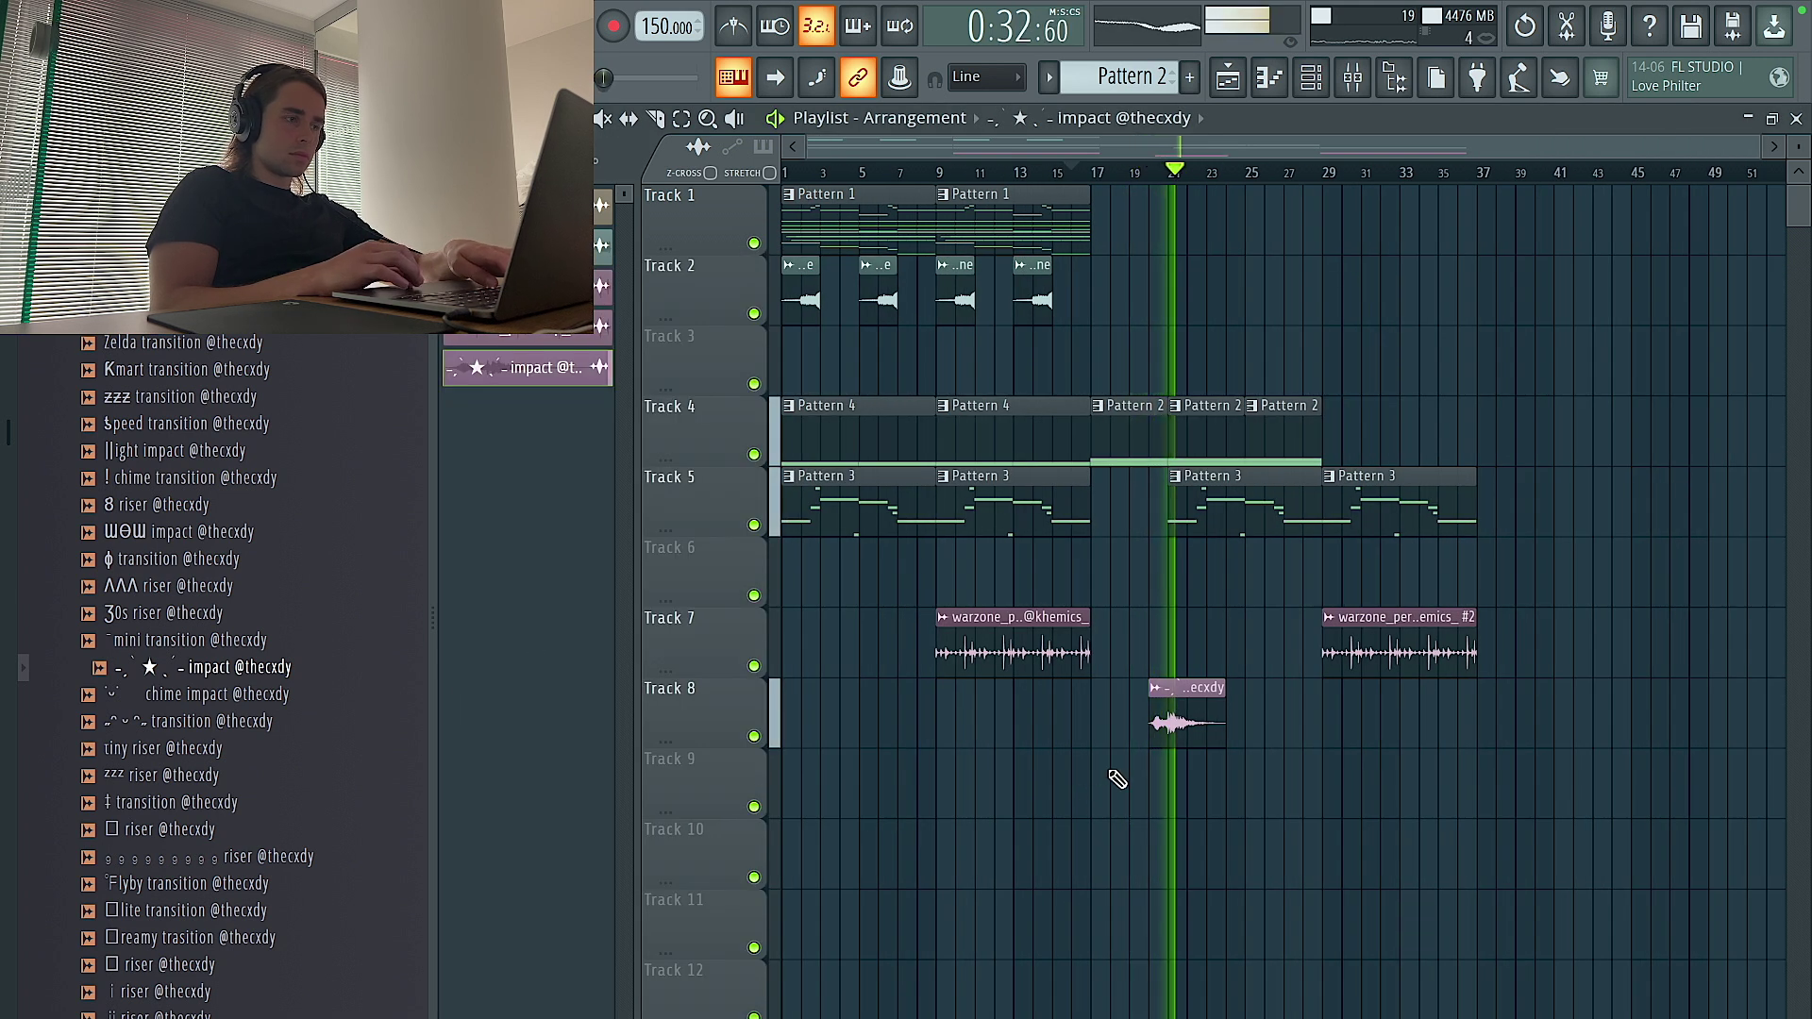
pyautogui.doubleClick(1198, 726)
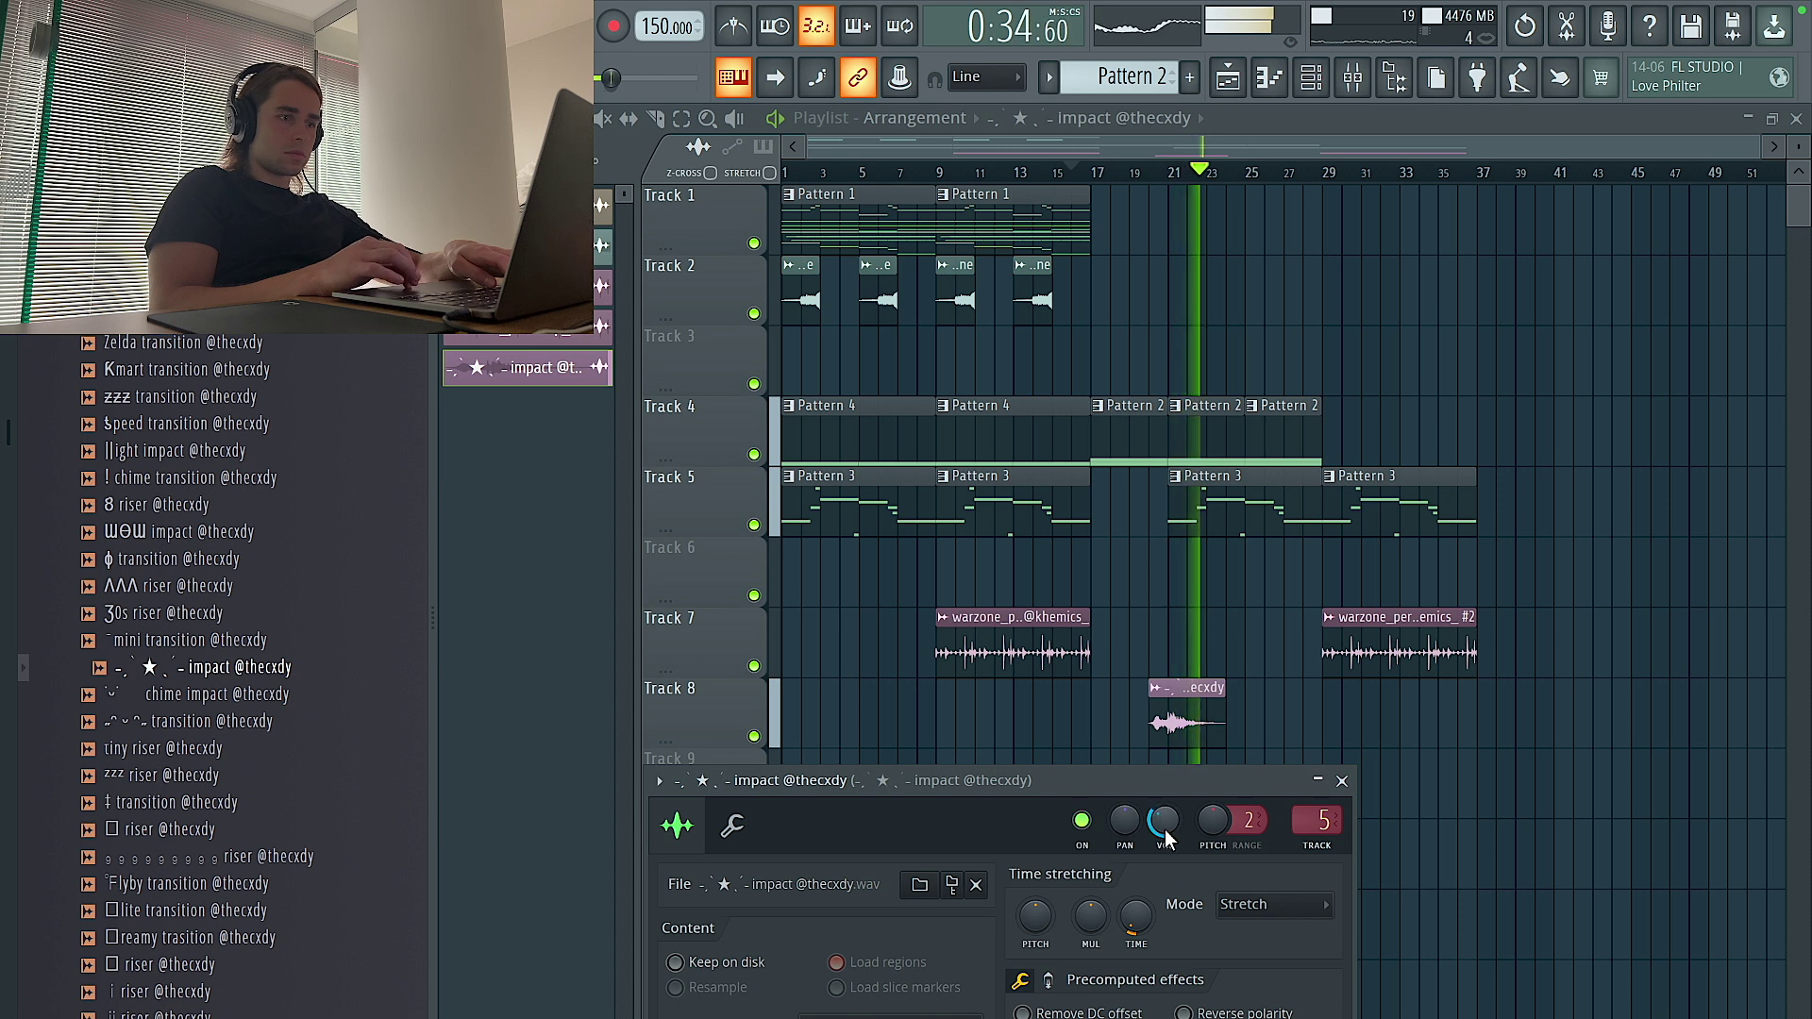
pyautogui.press('Escape')
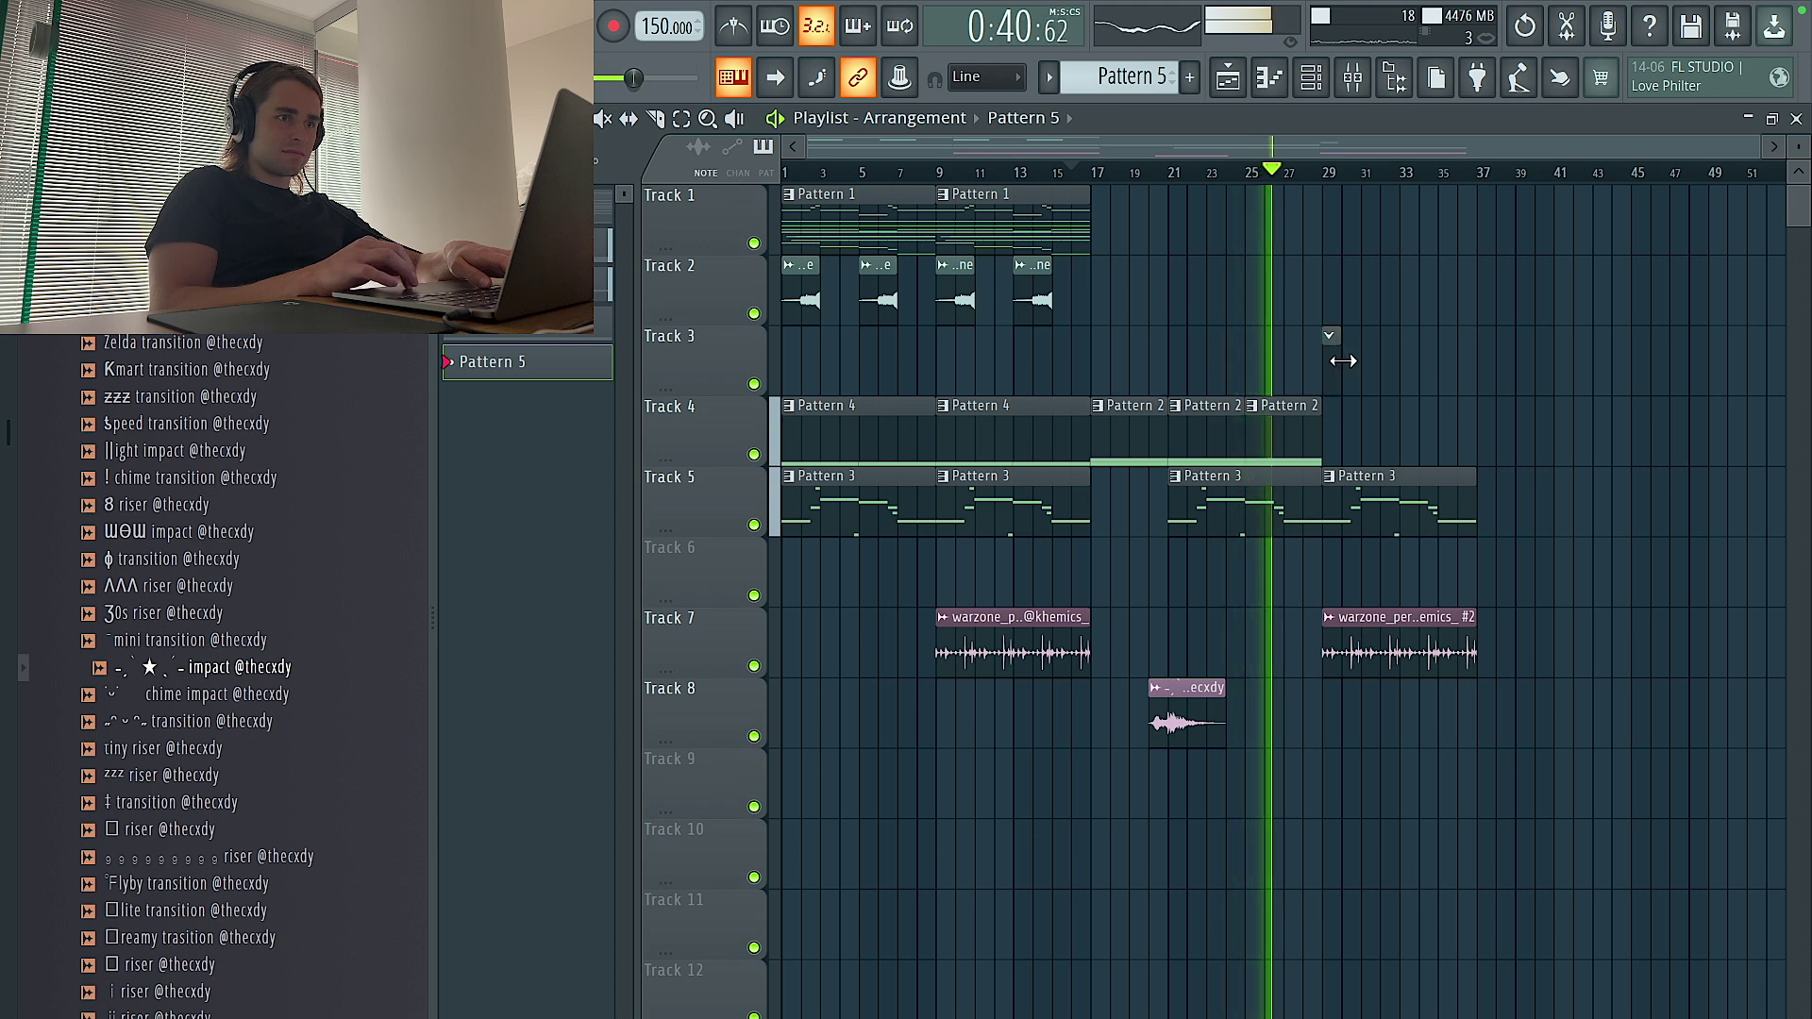
# Extend Pattern 2 on Track 4 to bar 37 and add a fourth Analog Lab V instrument channel
pyautogui.hotkey('ctrl', 'b')
pyautogui.click(1352, 79)
pyautogui.click(1311, 80)
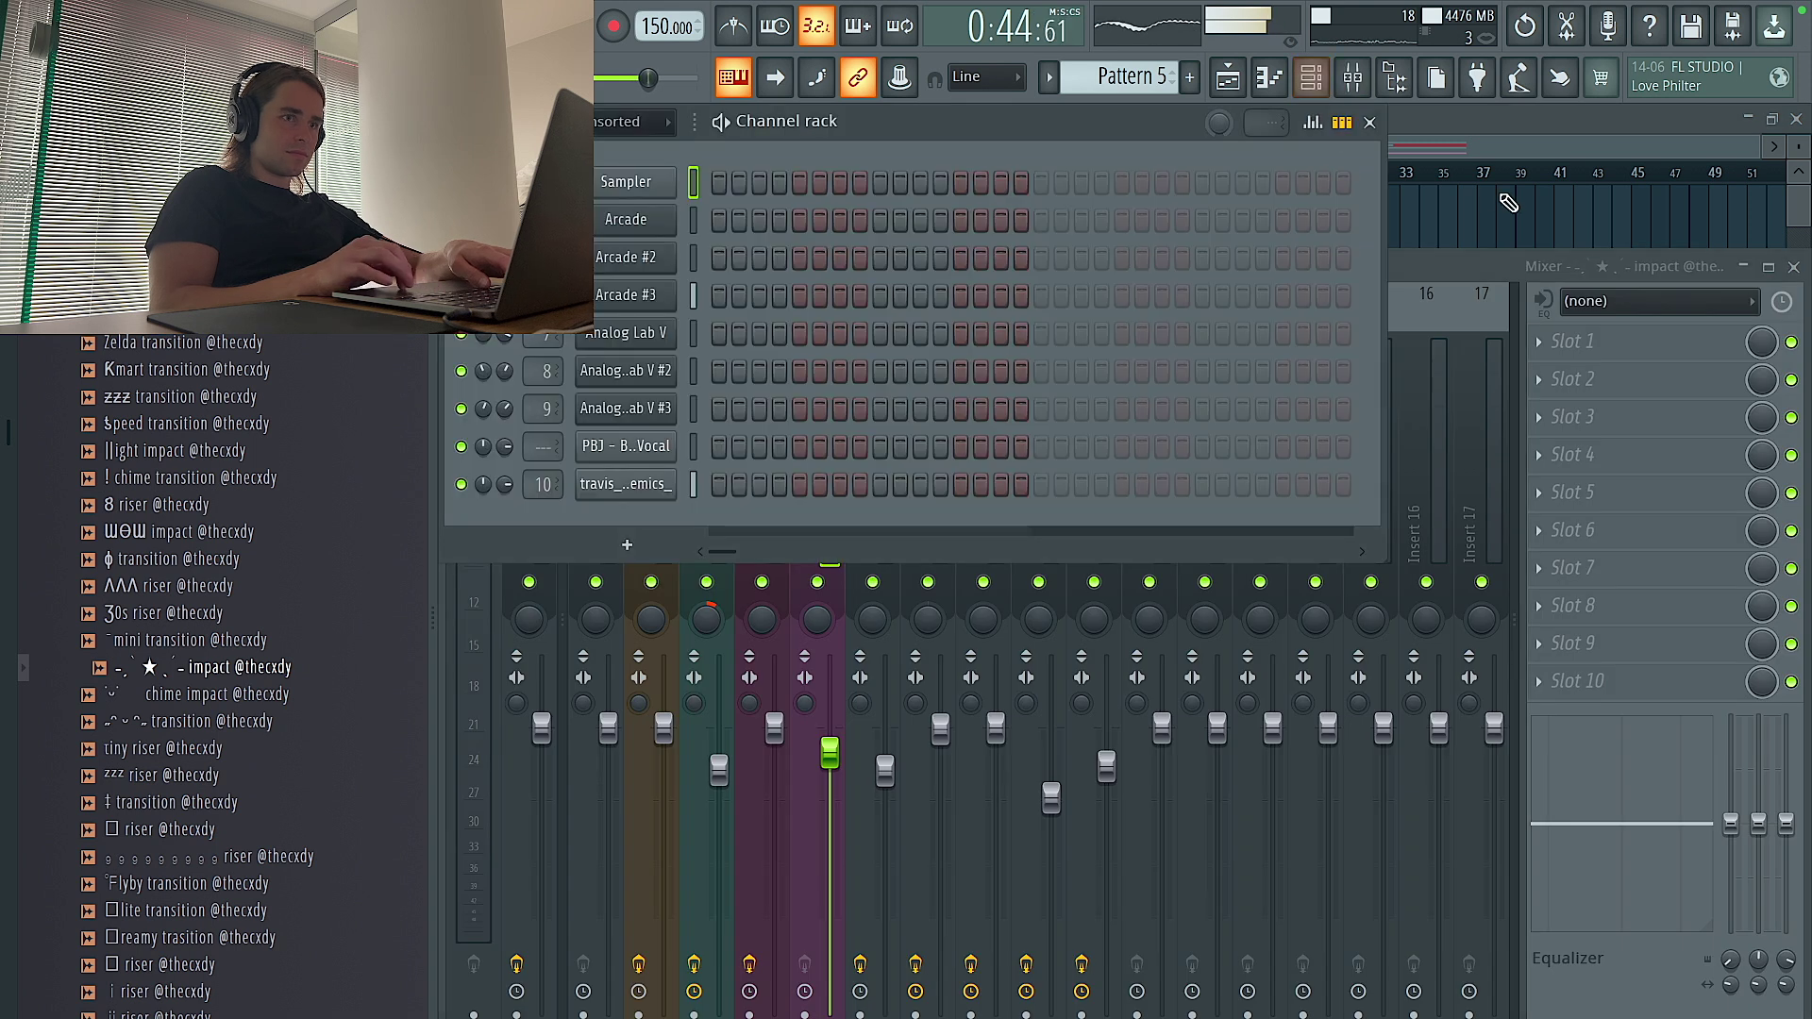
pyautogui.click(626, 444)
pyautogui.press('Down')
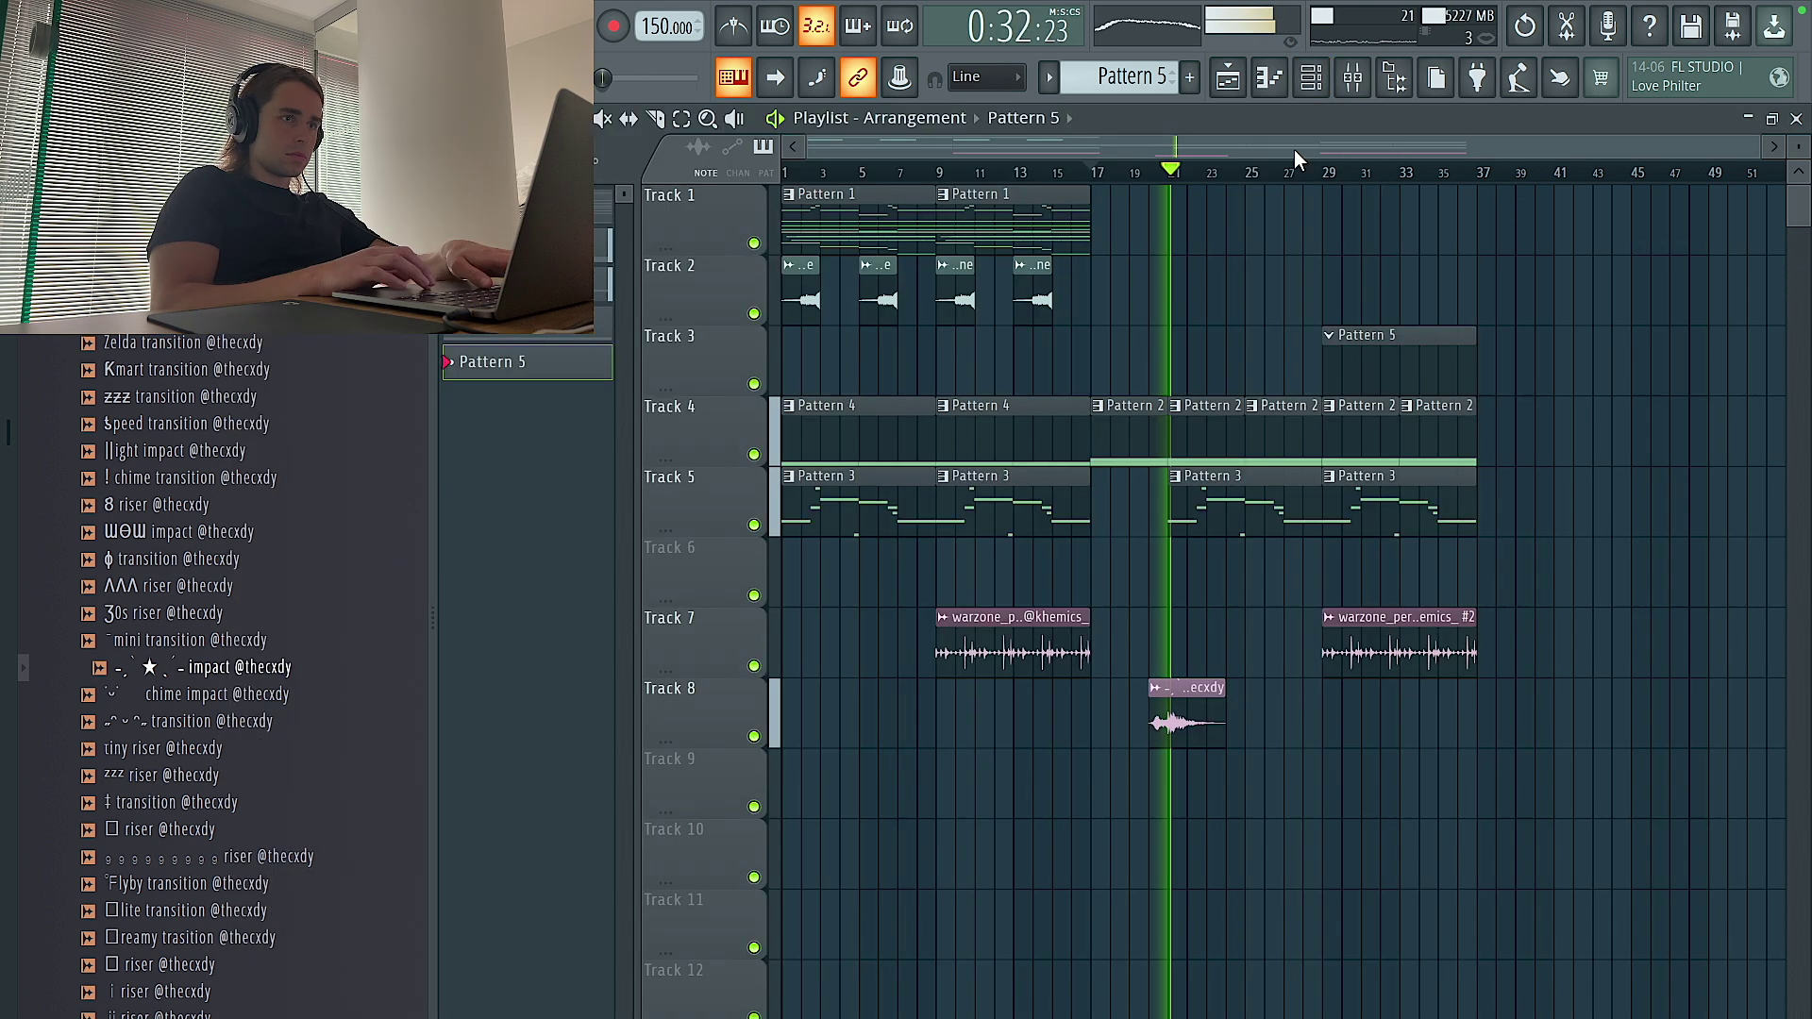
# Open the Piano roll of Analog Lab V #4 and draw the descending notes C6, A#5, G#5, G5 and F5 from bar 3
pyautogui.click(1311, 80)
pyautogui.rightClick(650, 520)
pyautogui.click(711, 521)
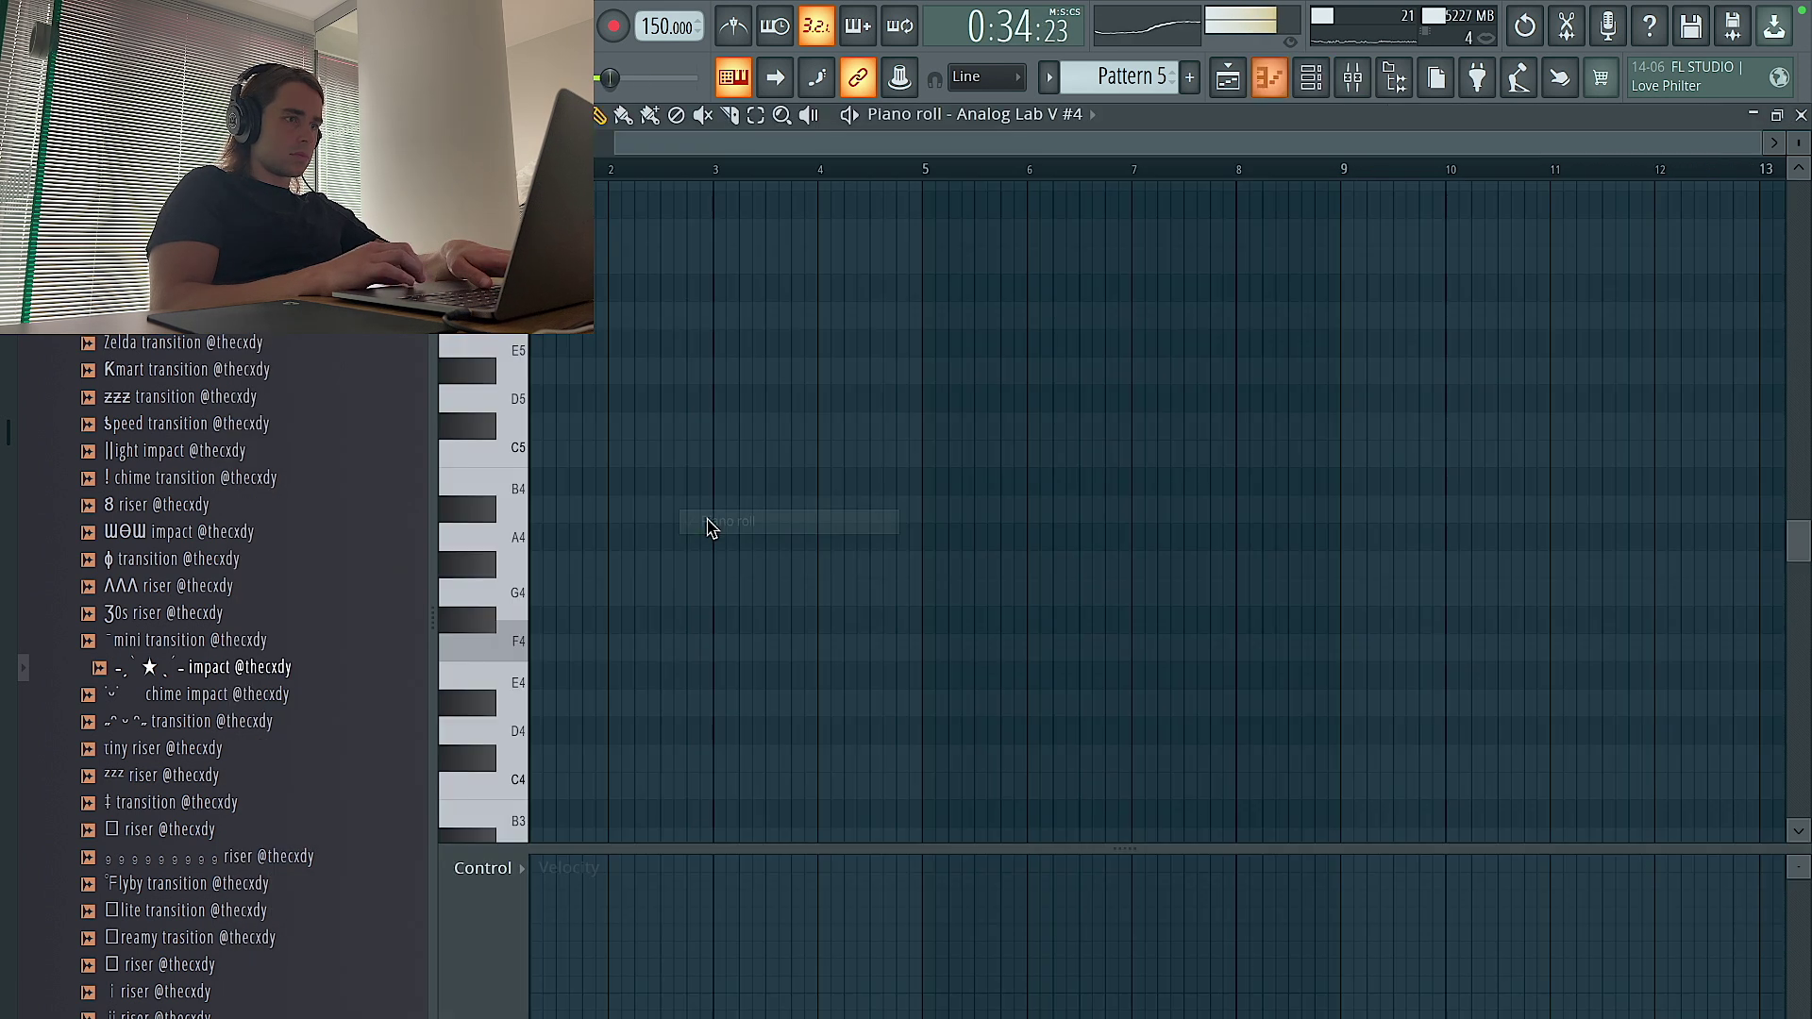
pyautogui.scroll(2, 755, 359)
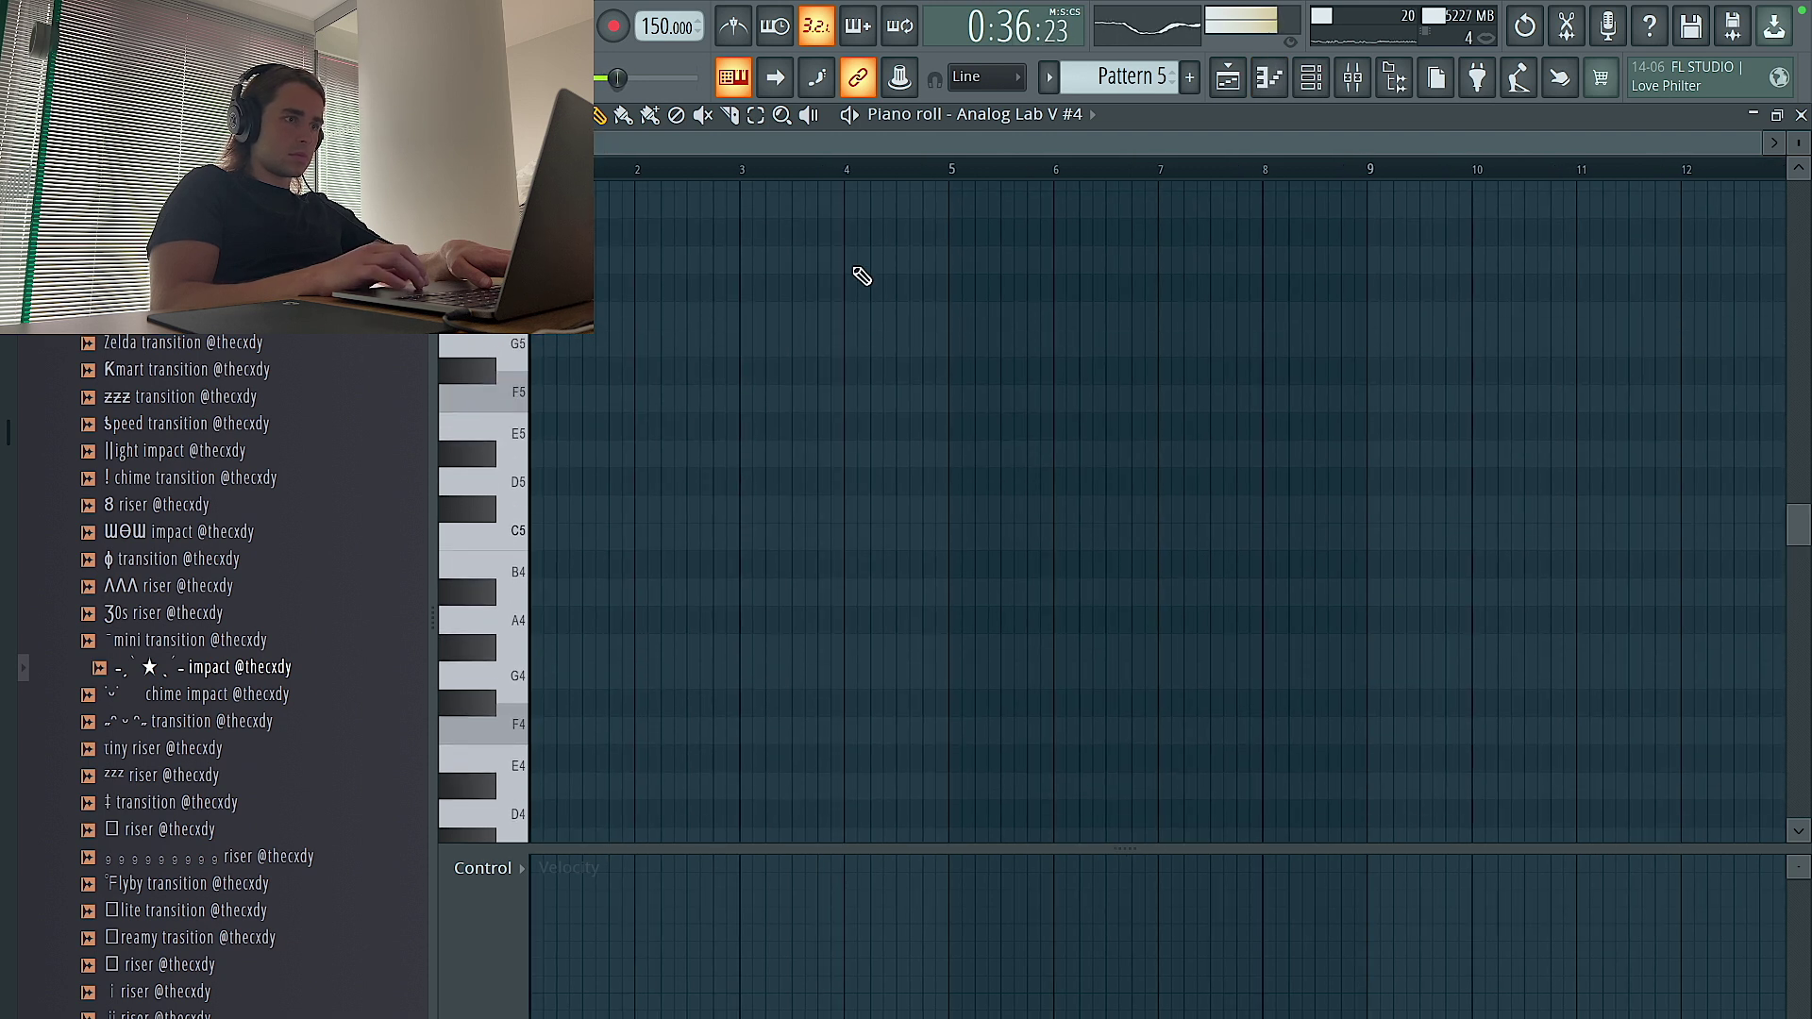
pyautogui.scroll(6, 786, 434)
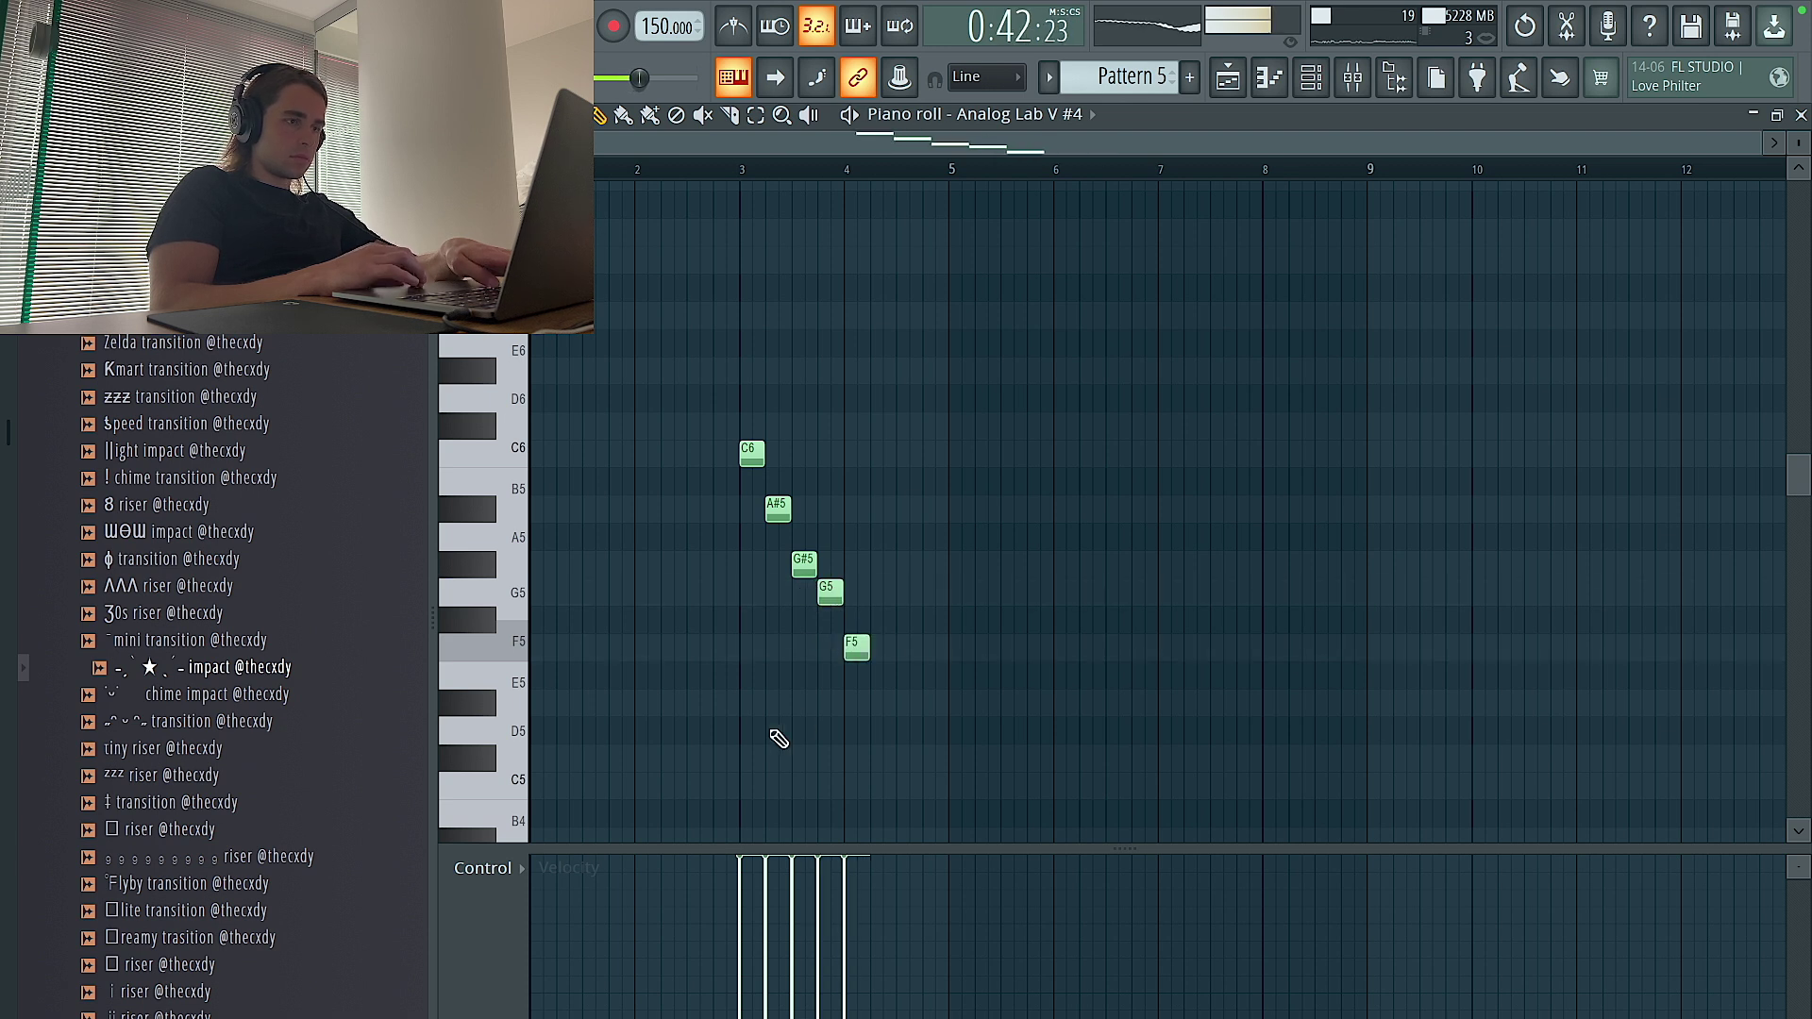
# Continue the descending run up to bar 5 with the notes D#5, C#5 and C5
pyautogui.scroll(3, 779, 739)
pyautogui.scroll(-1, 778, 739)
pyautogui.scroll(-2, 890, 742)
pyautogui.scroll(-1, 934, 708)
pyautogui.press('space')
pyautogui.click(1057, 620)
pyautogui.click(1095, 674)
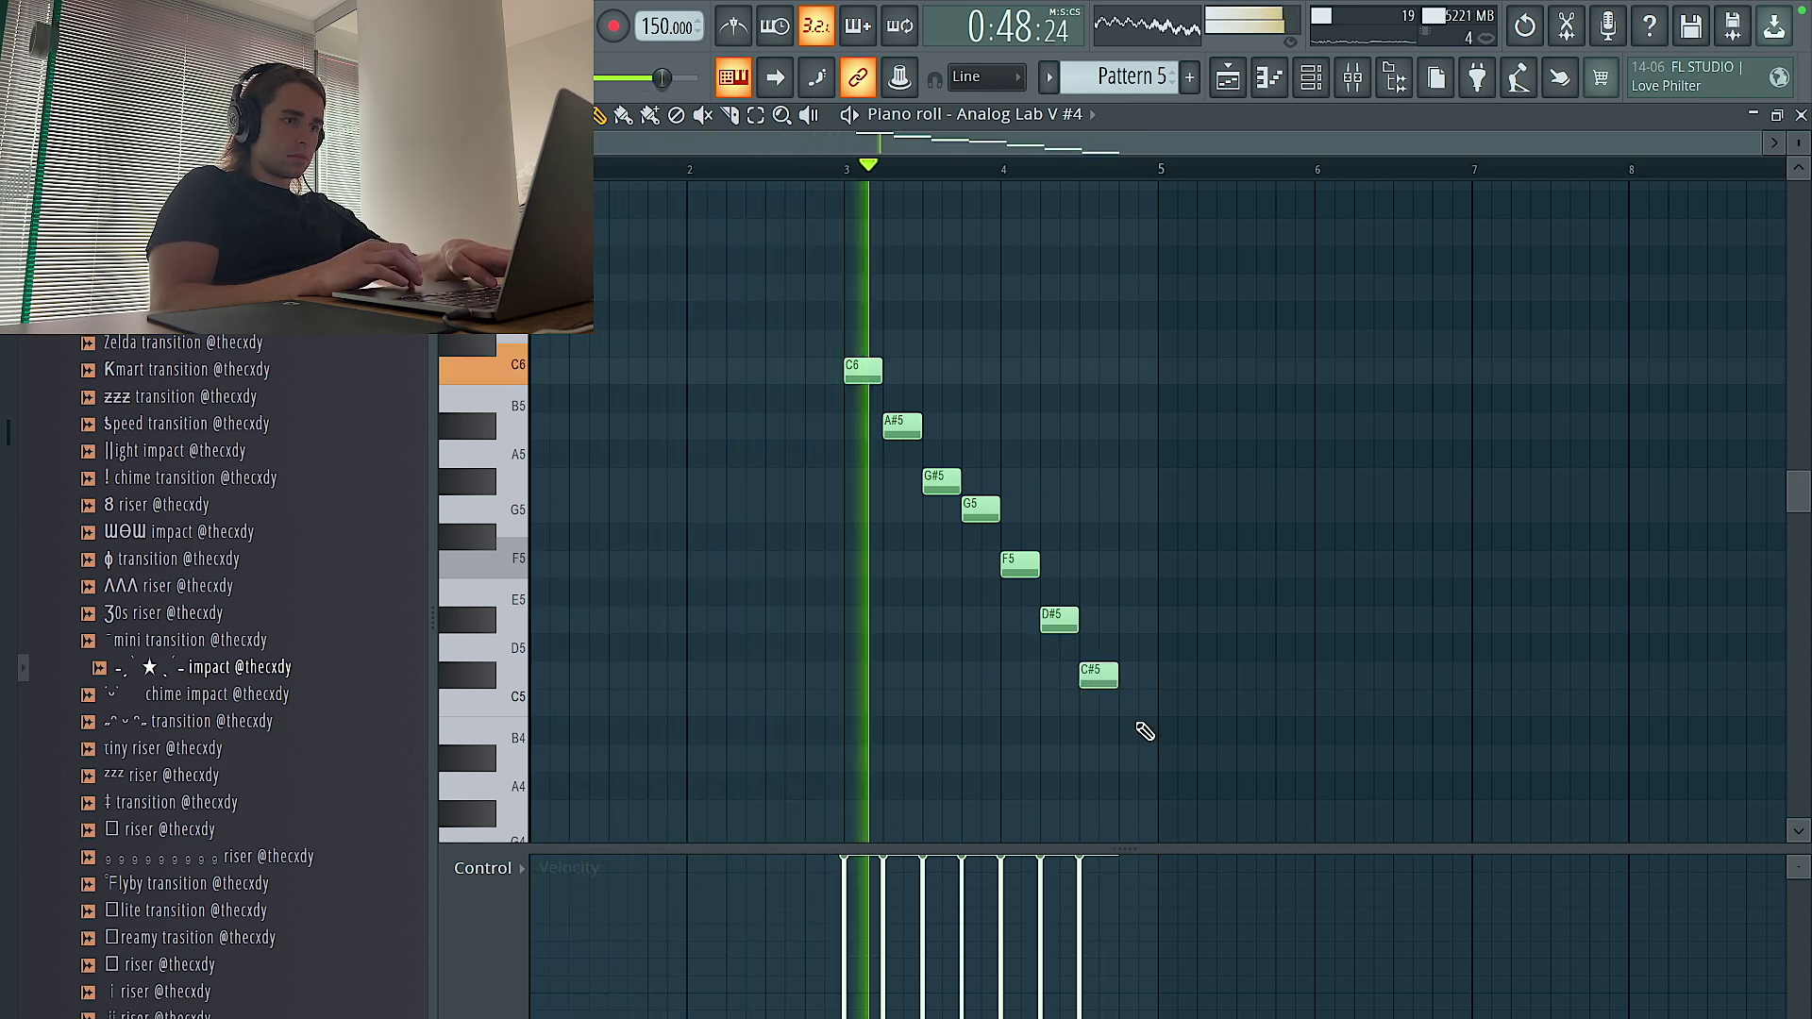
pyautogui.click(1126, 703)
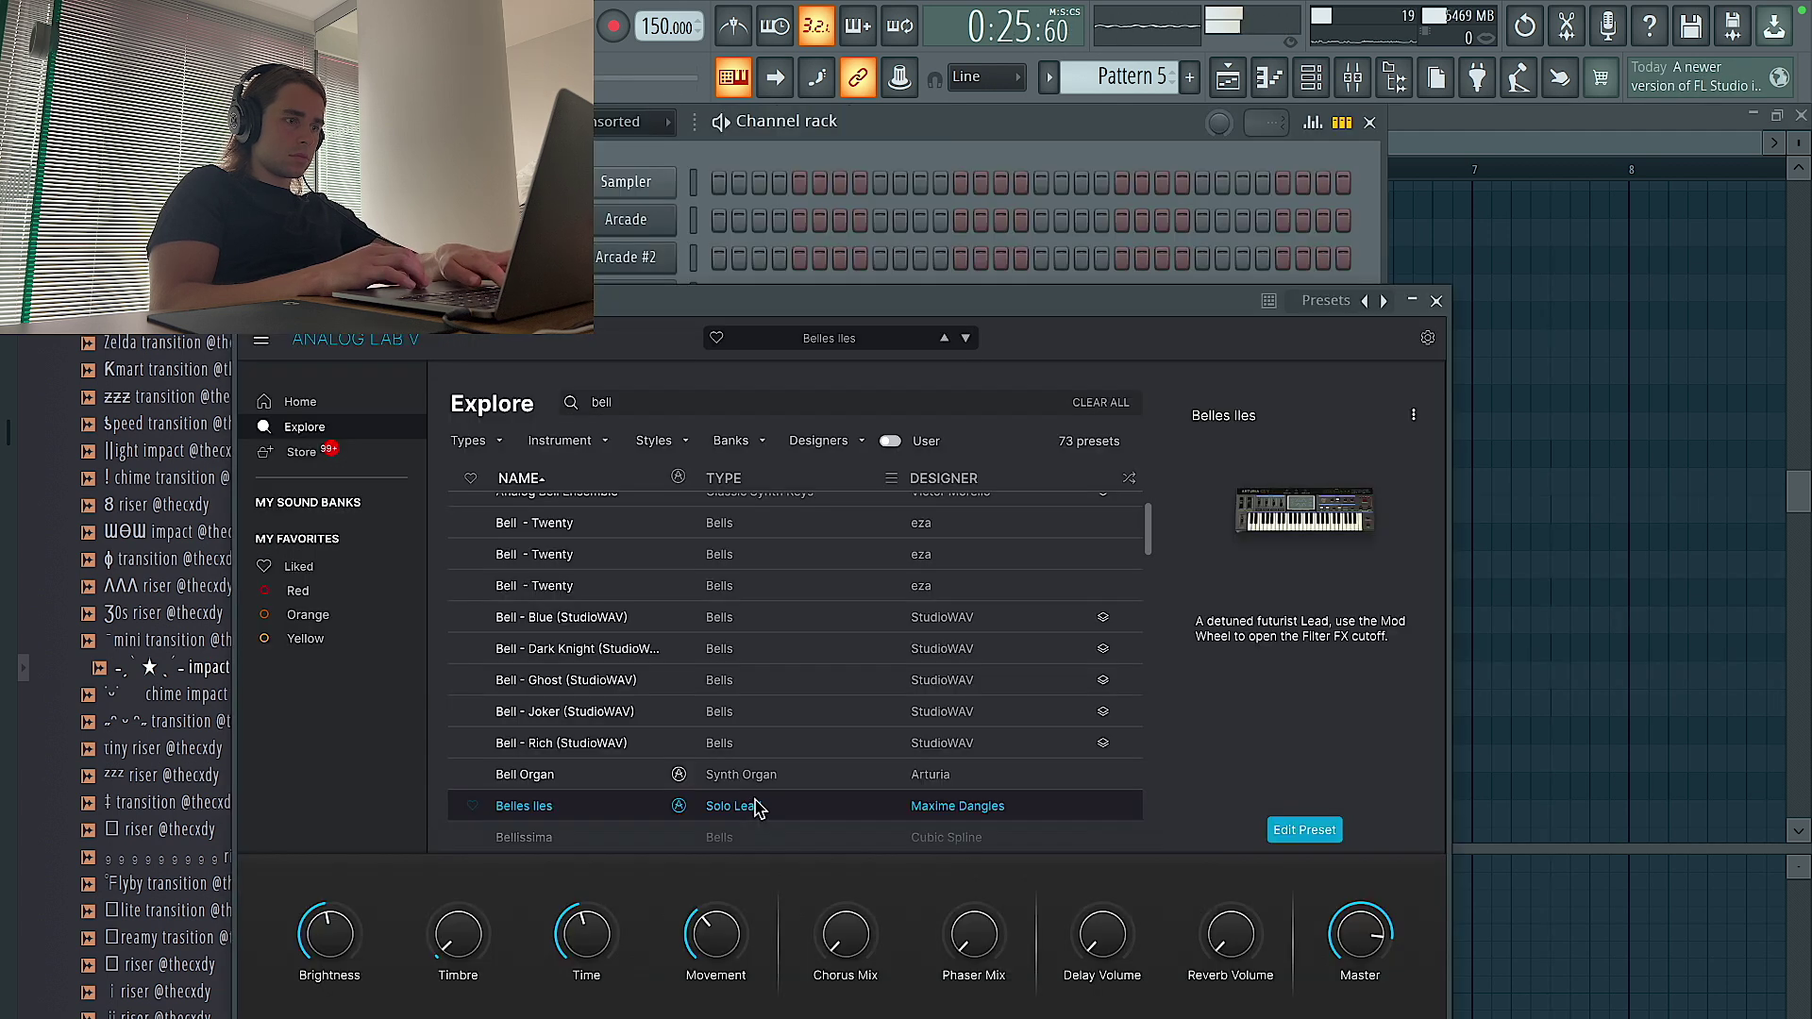
# Load the Bellissima bell preset in Analog Lab V #4 and close the instrument window
pyautogui.scroll(-2, 758, 807)
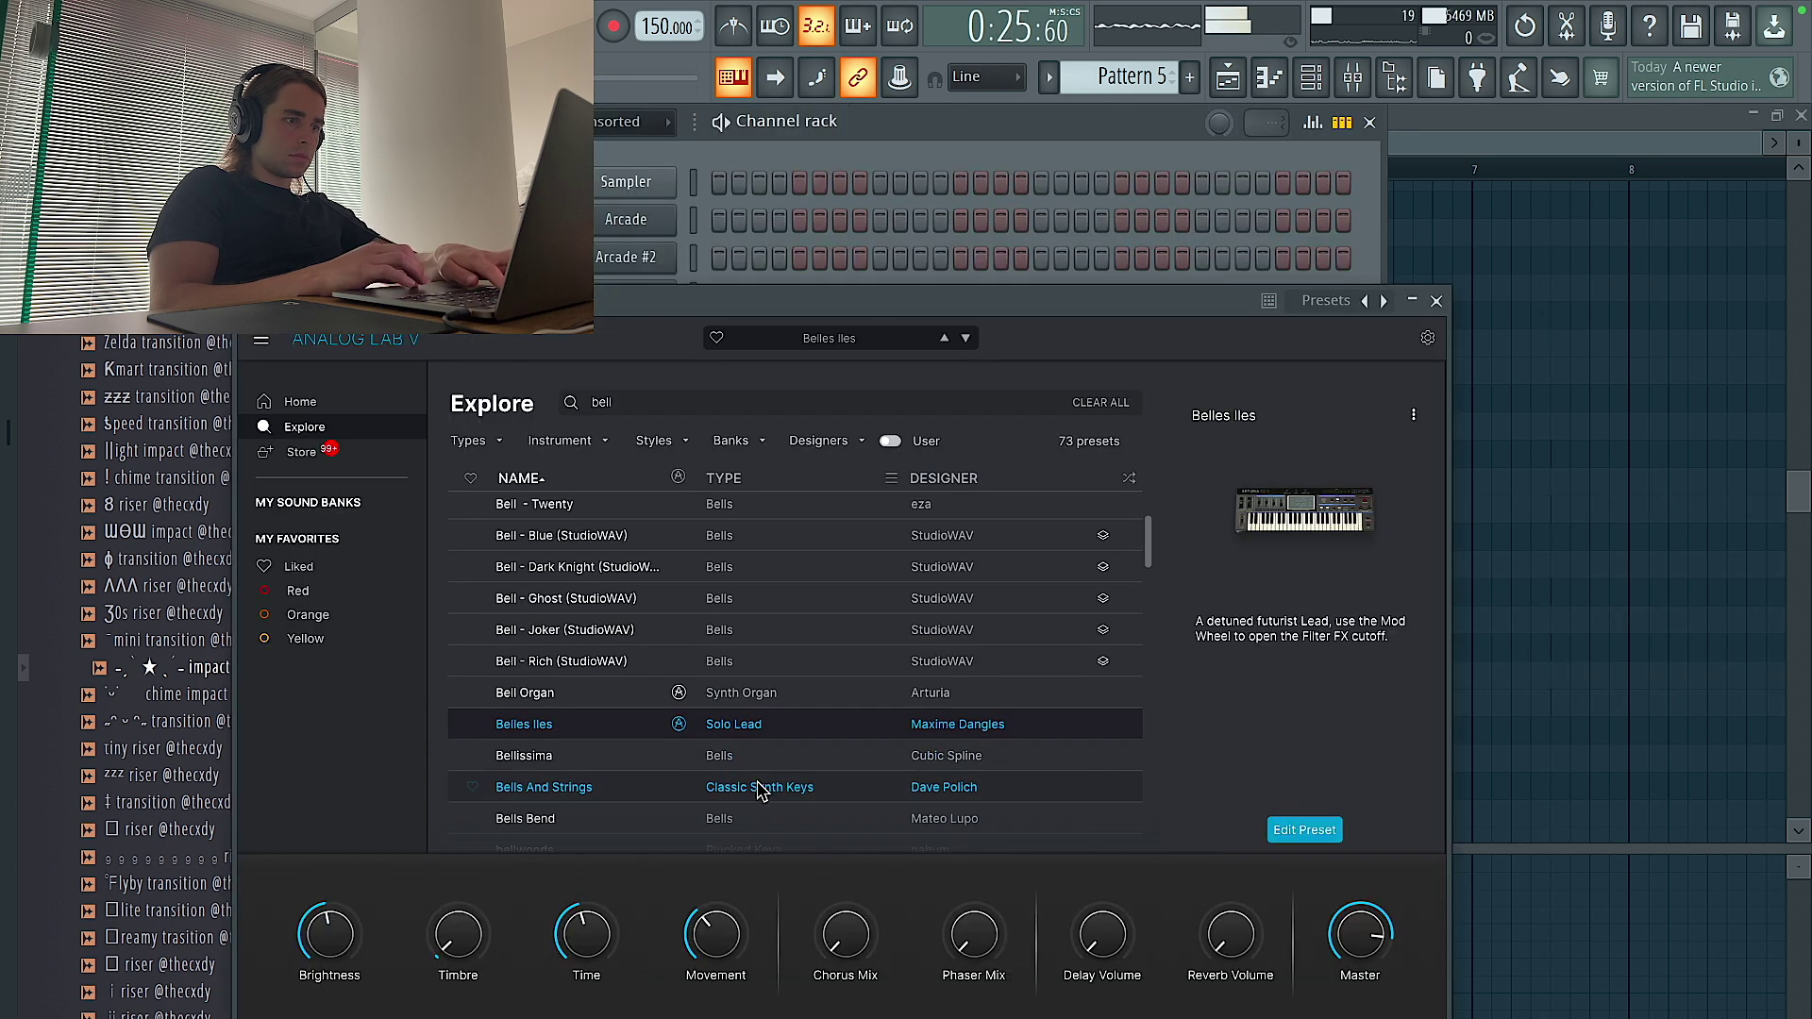
pyautogui.click(758, 758)
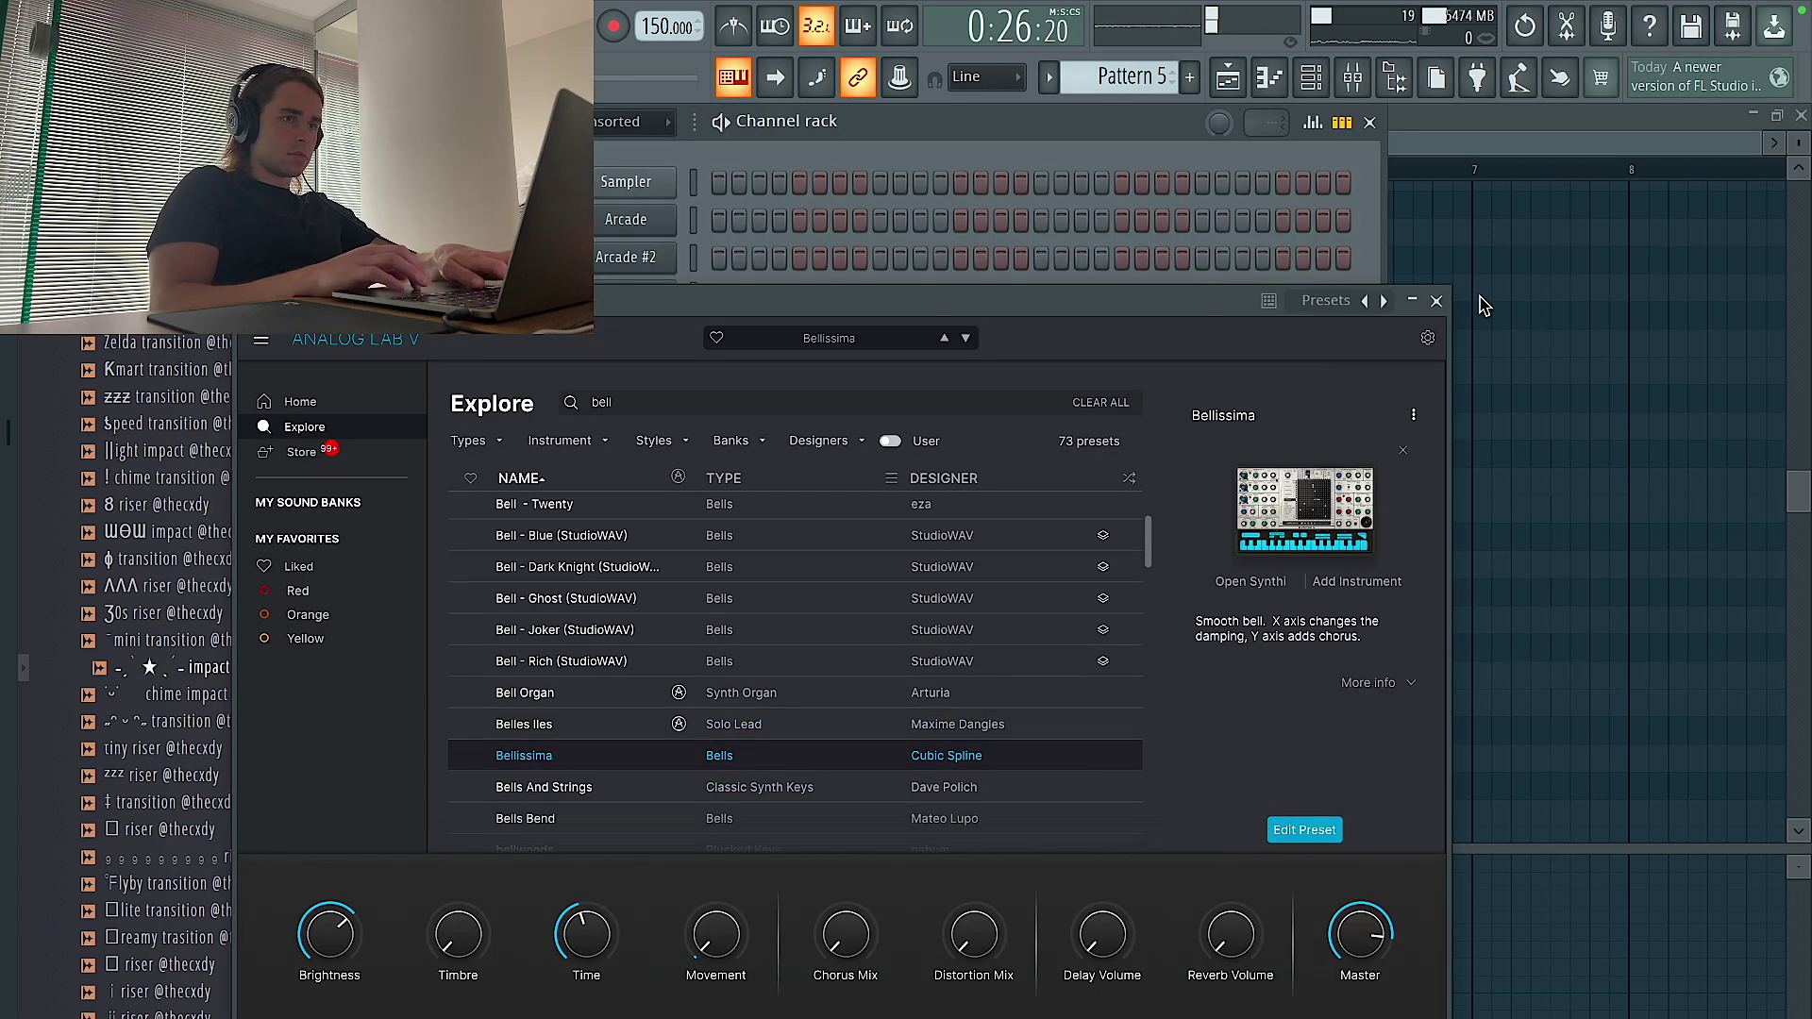
pyautogui.click(1436, 301)
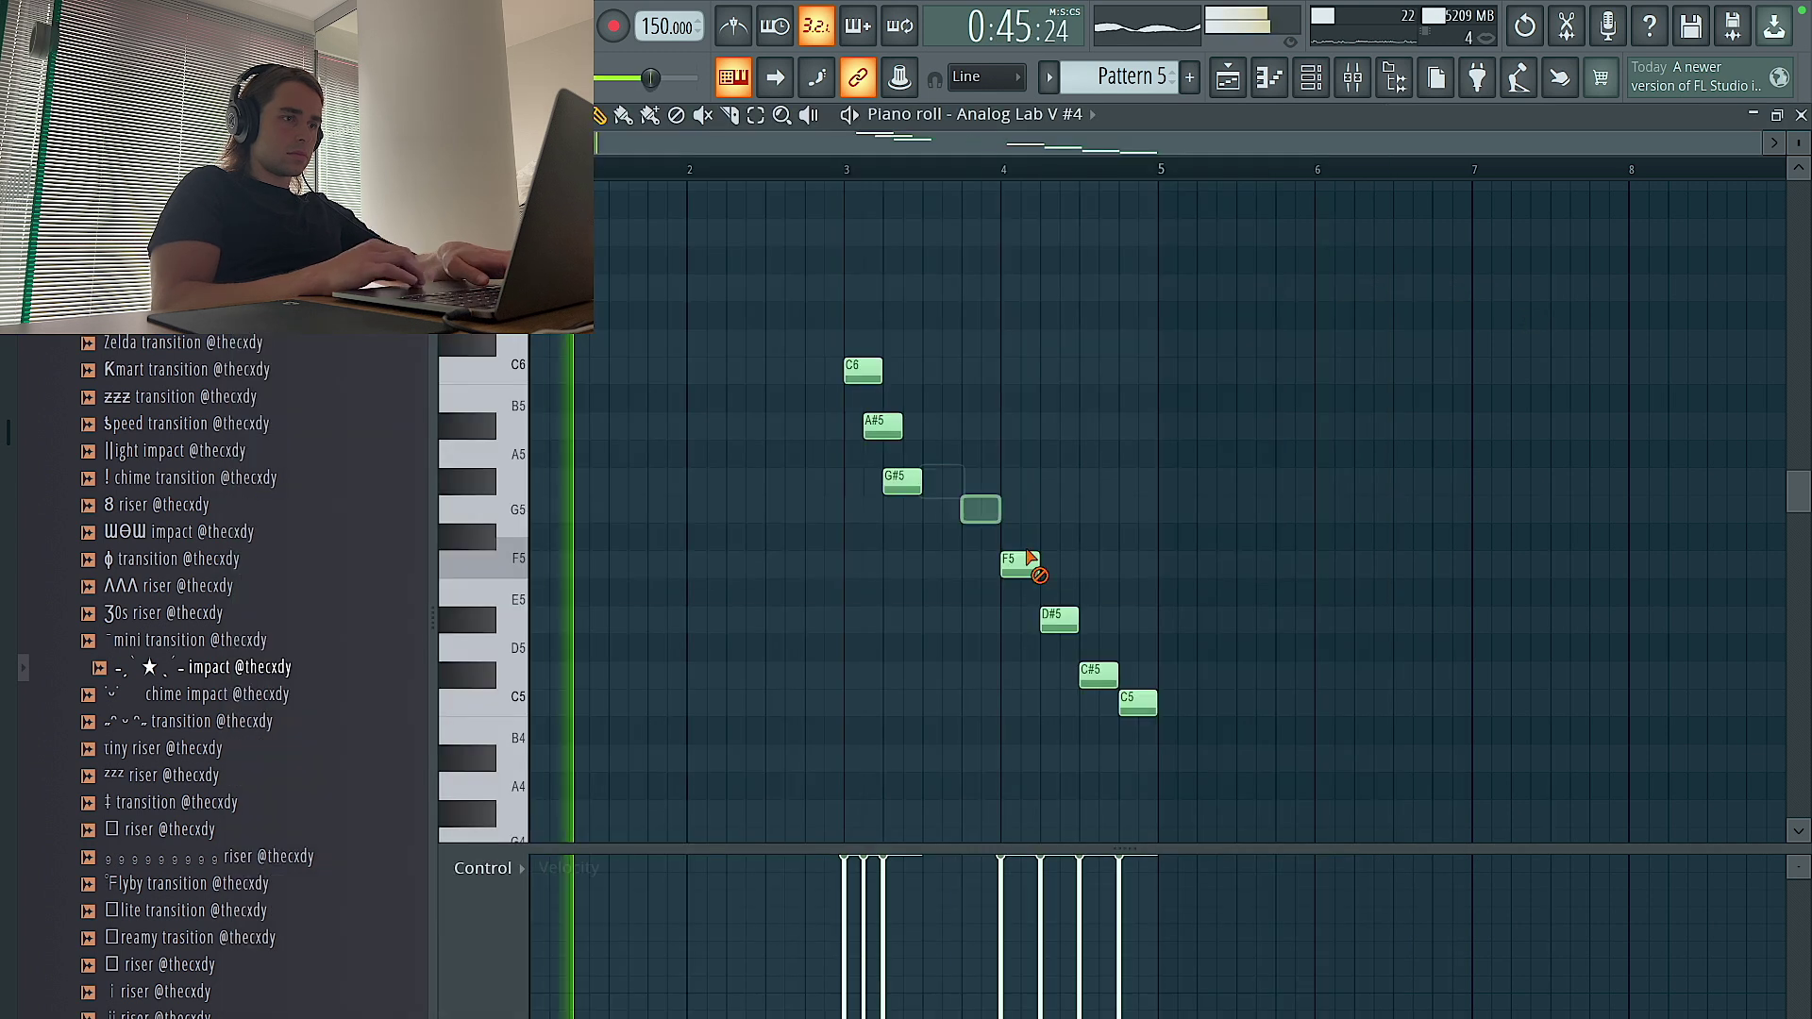
# Delete every note of the run after G#5 and raise the remaining three notes by one octave
pyautogui.rightClick(1019, 562)
pyautogui.rightClick(1096, 676)
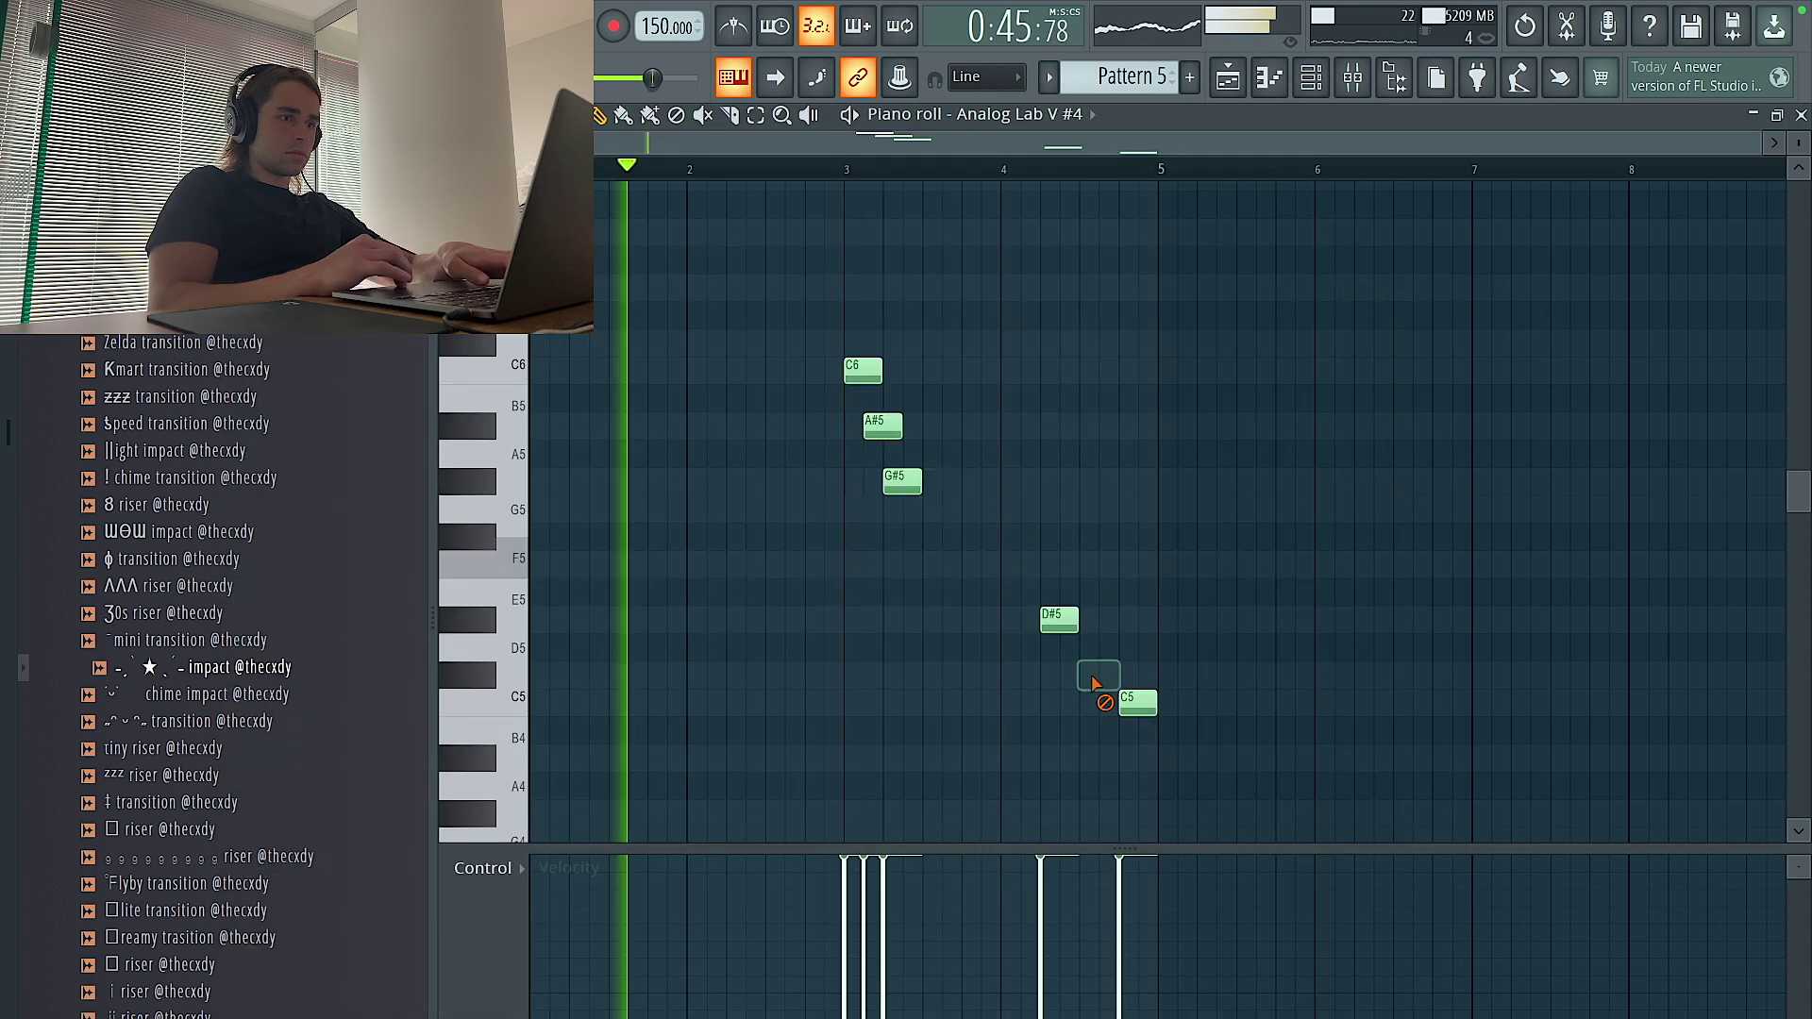
pyautogui.rightClick(1059, 620)
pyautogui.rightClick(1137, 704)
pyautogui.hotkey('ctrl', 'Up')
pyautogui.scroll(4, 831, 567)
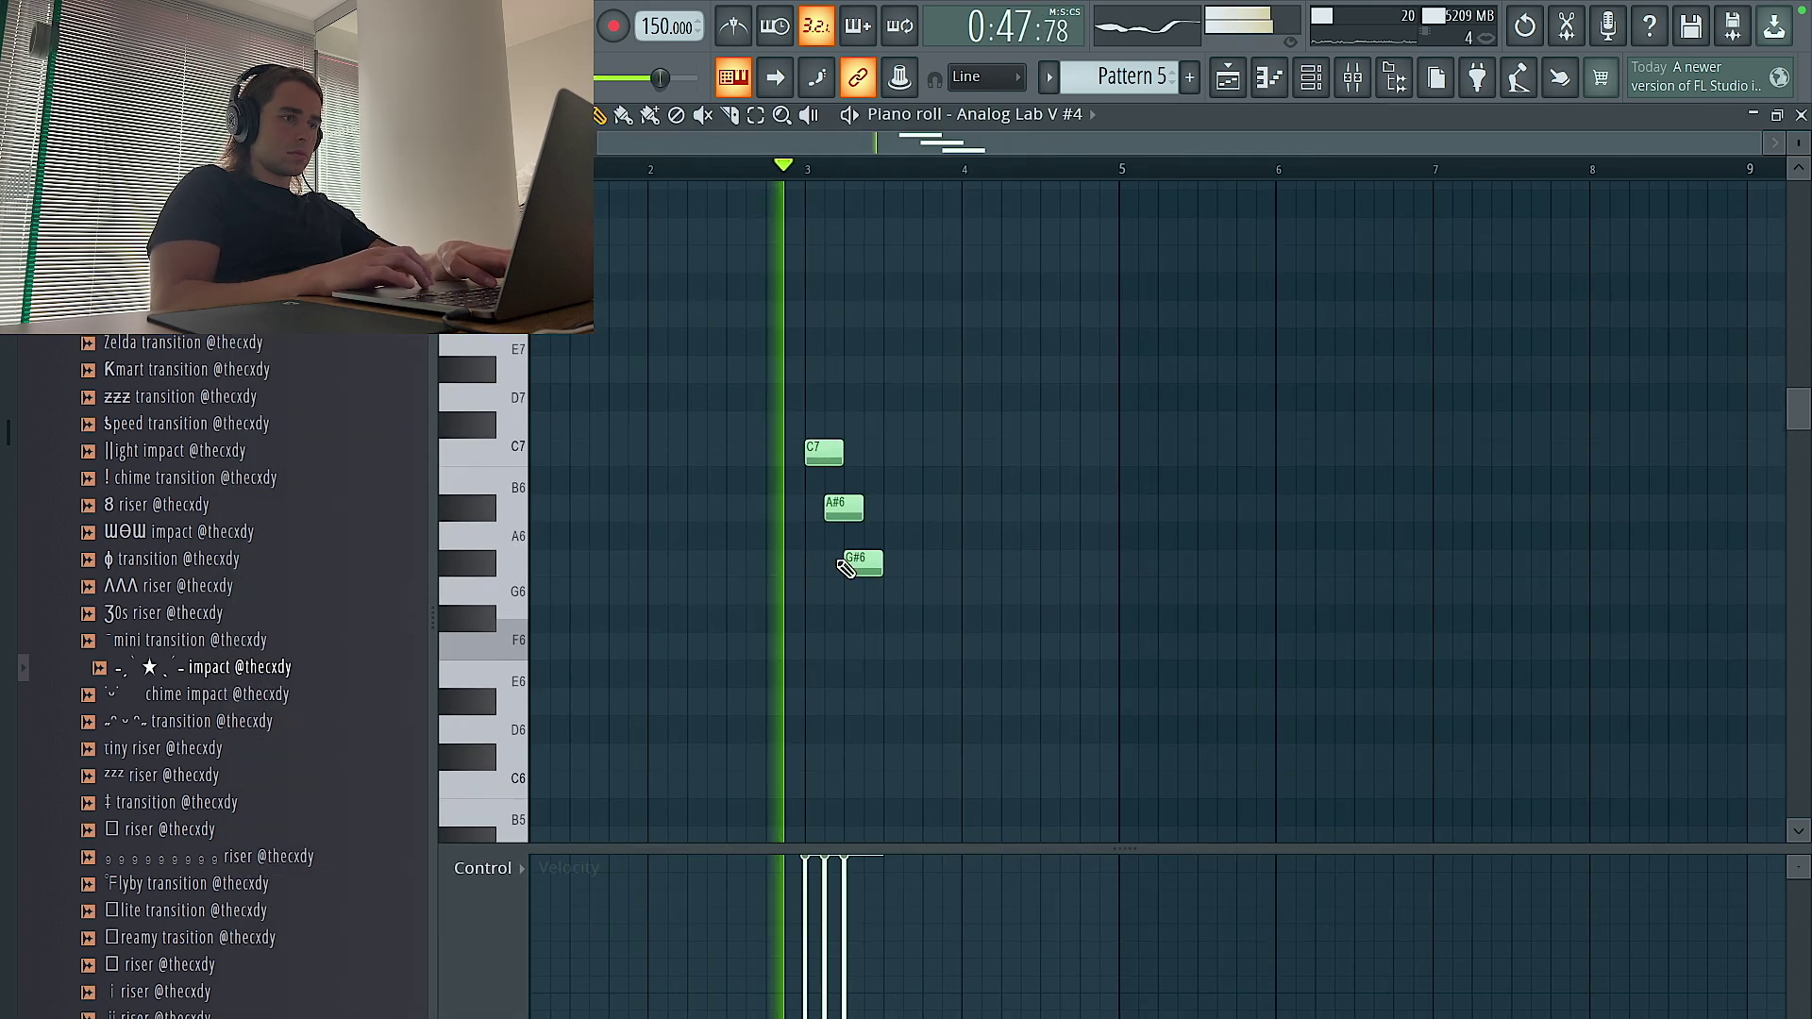
# Lower the third note of the run to G6 and add a fourth note on D#6
pyautogui.press('space')
pyautogui.press('space')
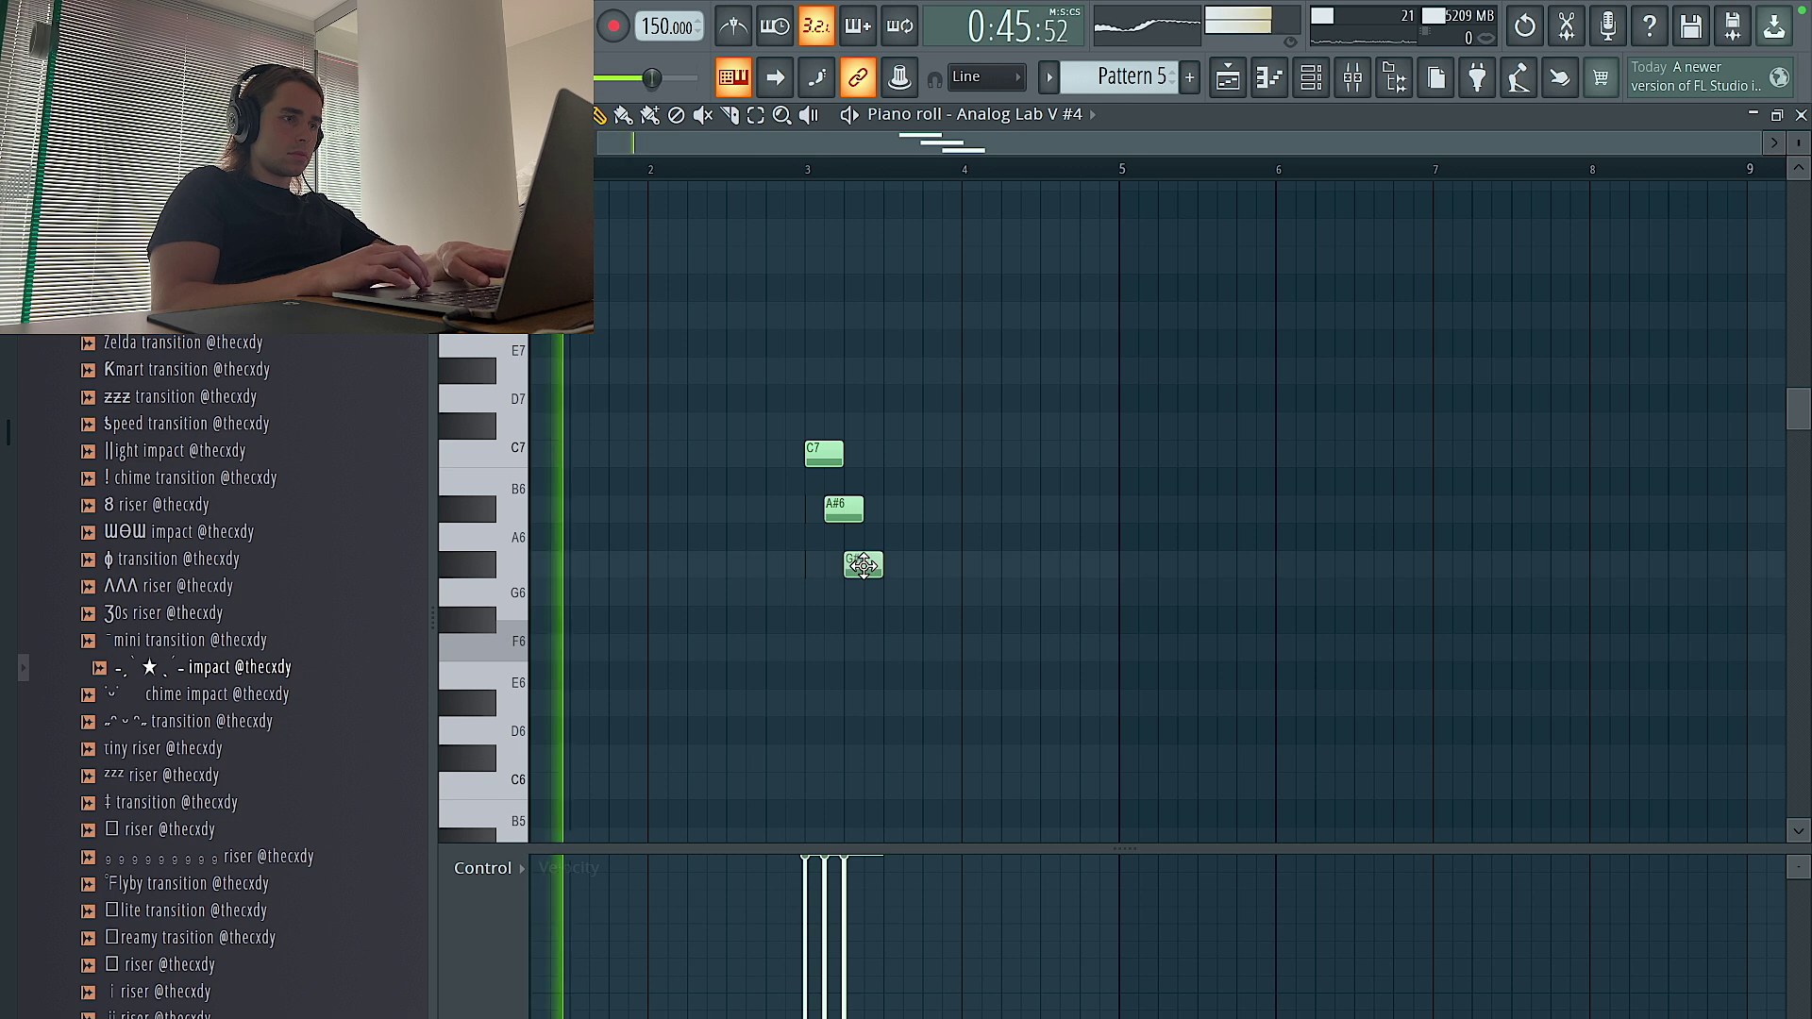
pyautogui.moveTo(862, 564); pyautogui.dragTo(862, 592)
pyautogui.click(873, 647)
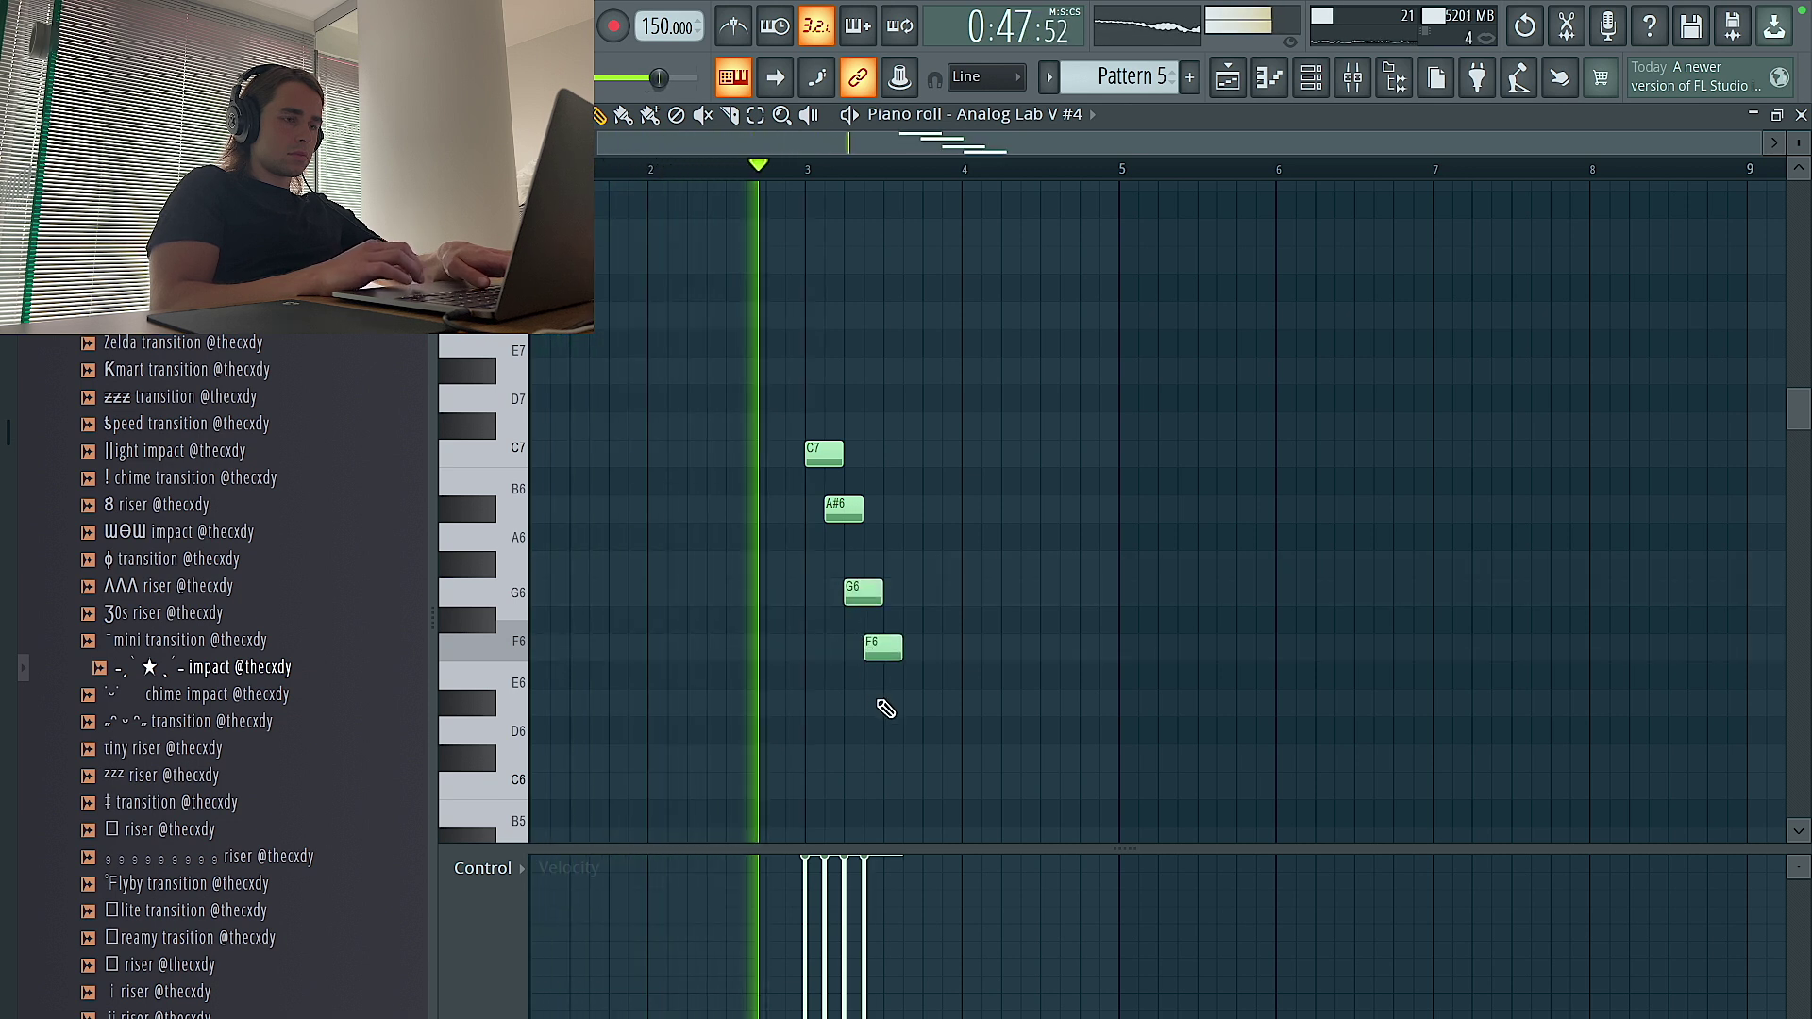
pyautogui.press('space')
pyautogui.click(887, 647)
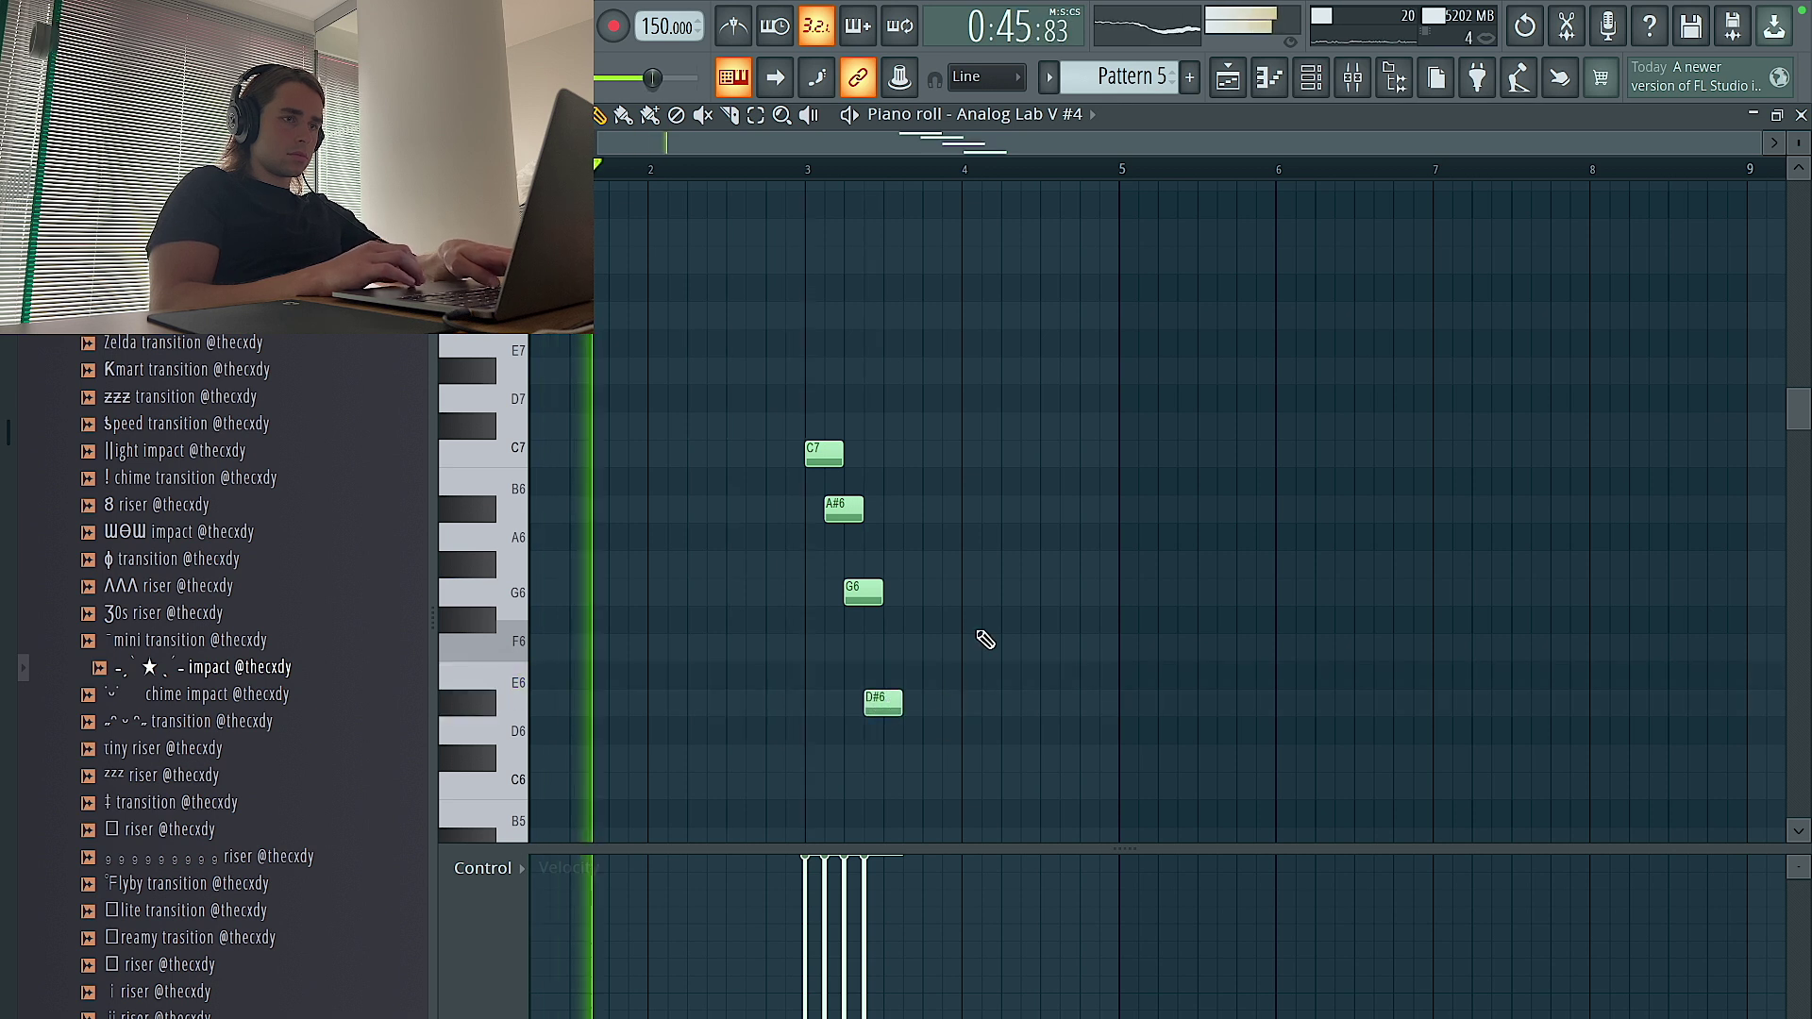
# Route the Analog Lab V #4 channel to mixer track 11 and return to the Playlist
pyautogui.click(1395, 81)
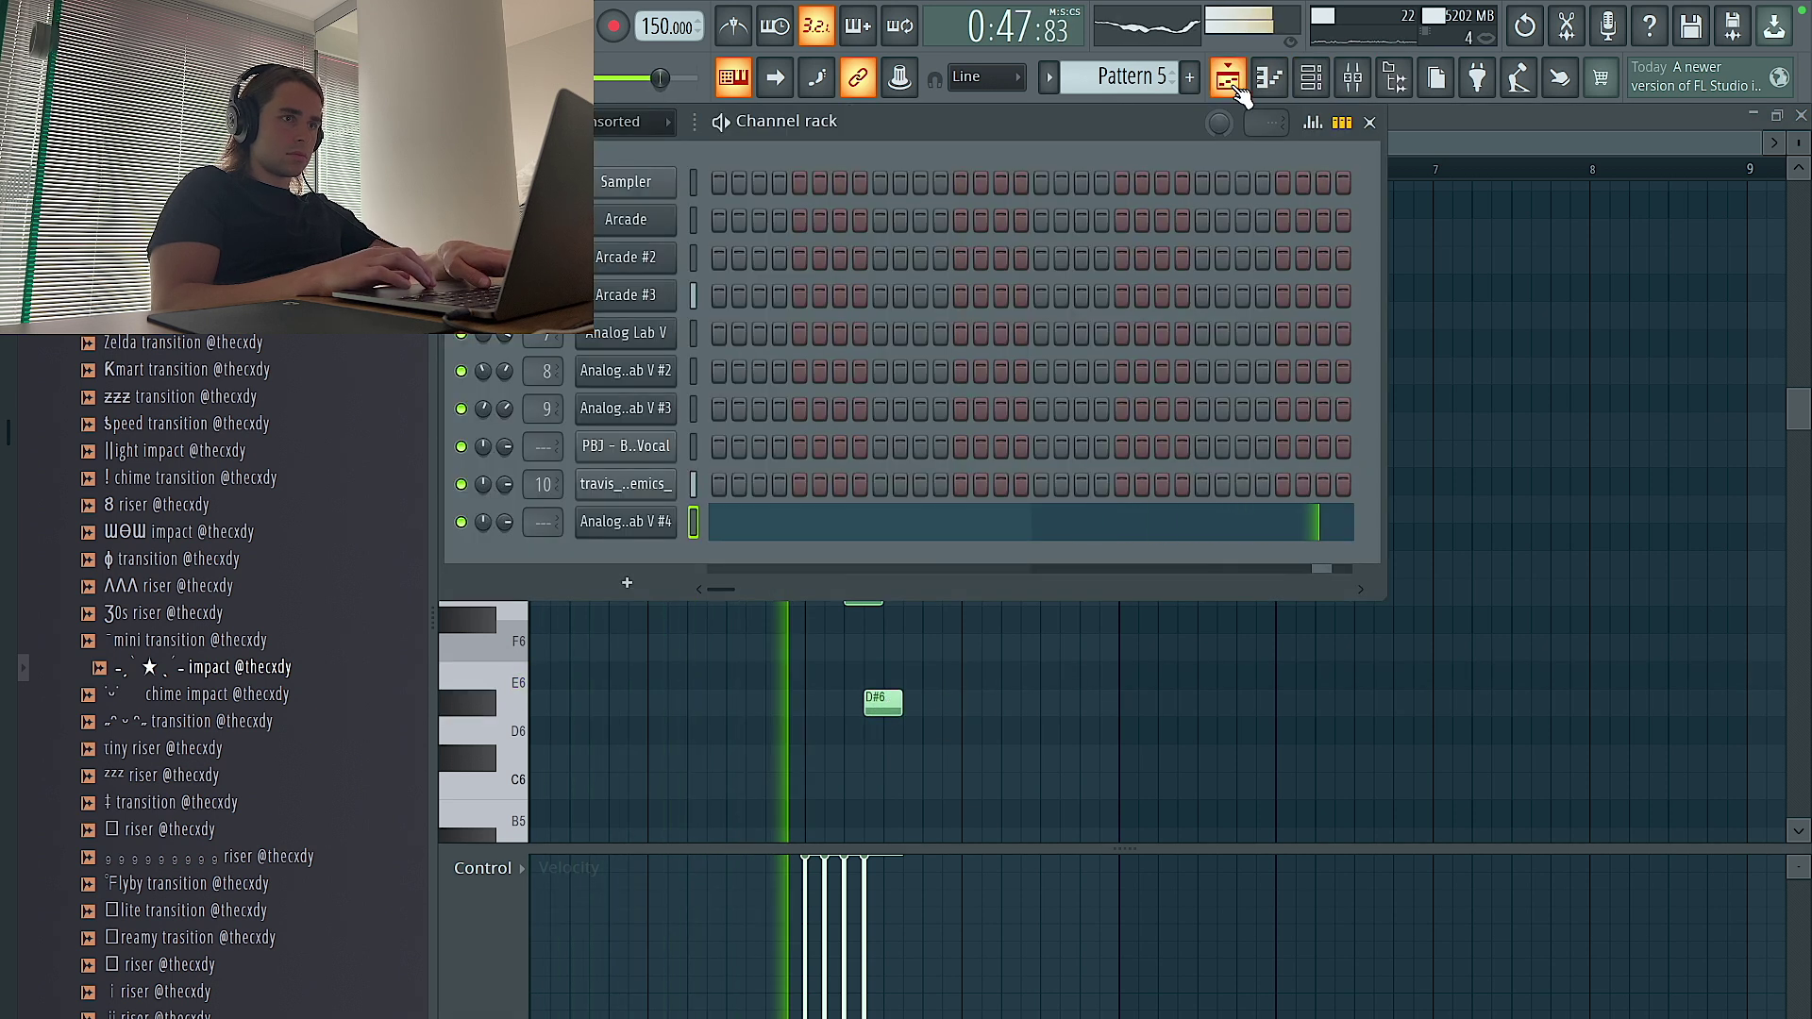
pyautogui.click(1396, 87)
pyautogui.click(1355, 78)
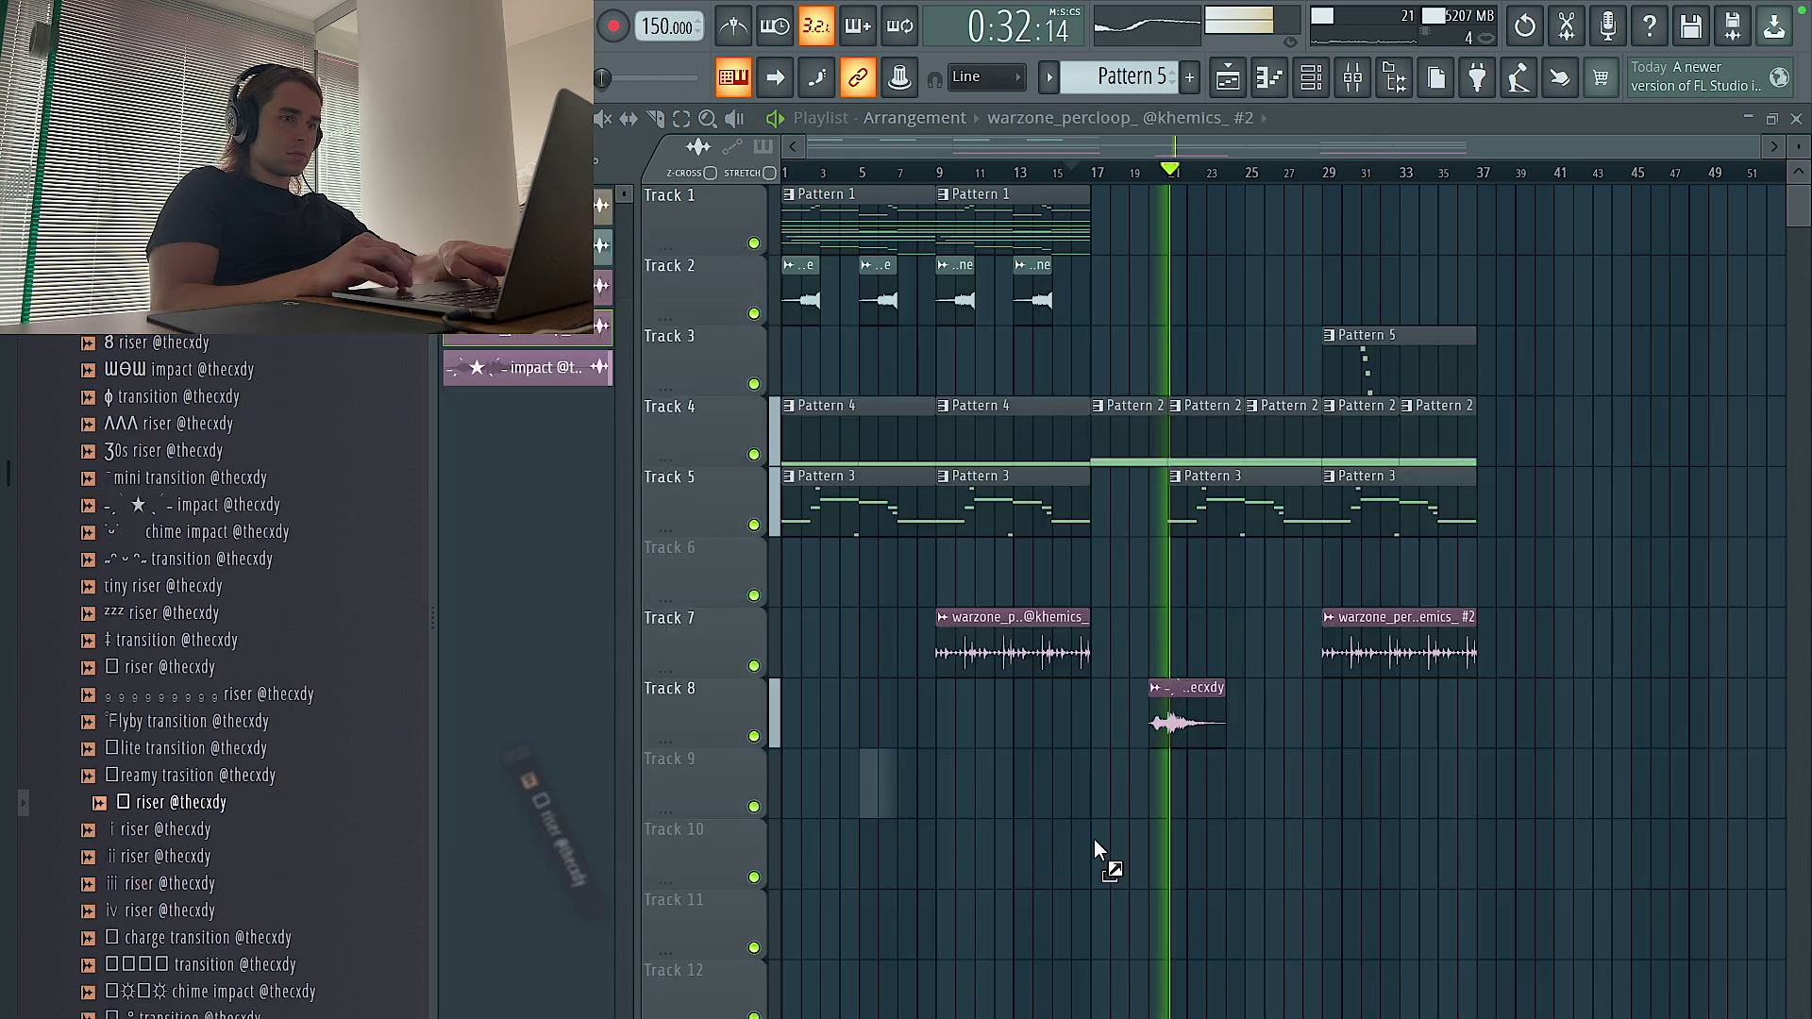
pyautogui.moveTo(1101, 857); pyautogui.dragTo(1343, 784)
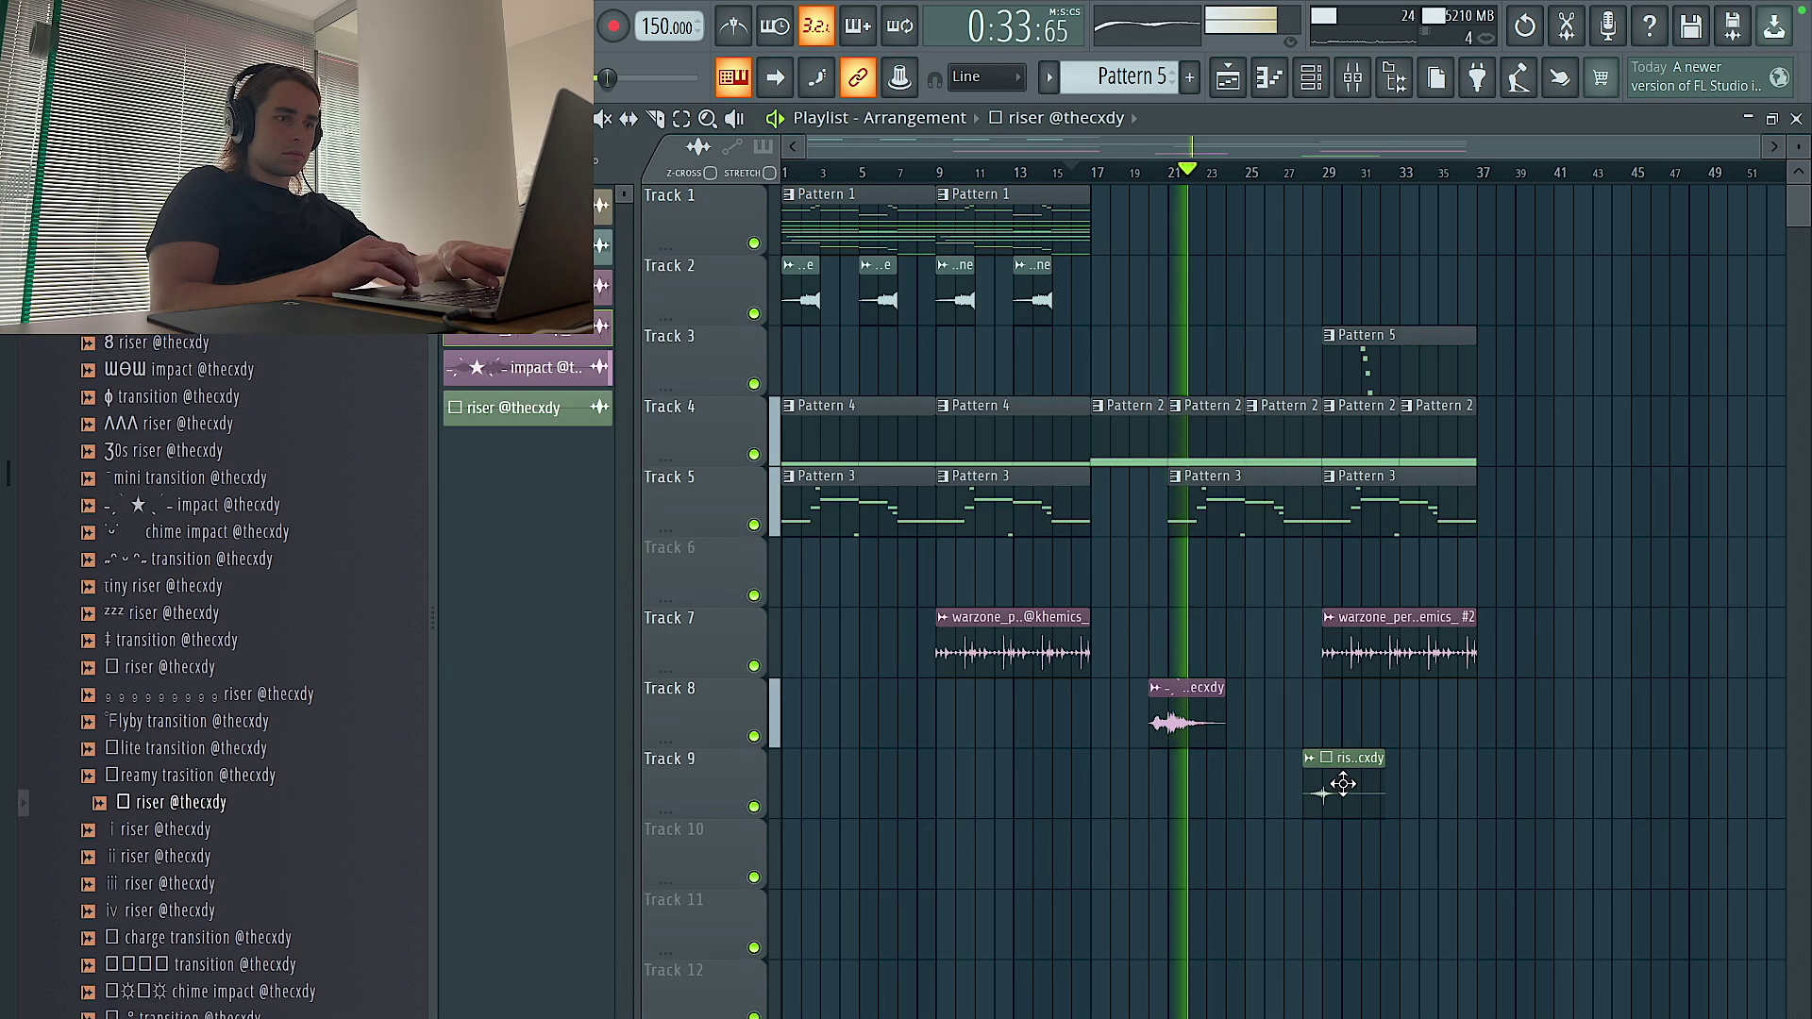
pyautogui.scroll(8, 1341, 782)
# Adjust the riser sample's stretch time to shorten it and set its time stretching mode to Stretch
pyautogui.doubleClick(1338, 782)
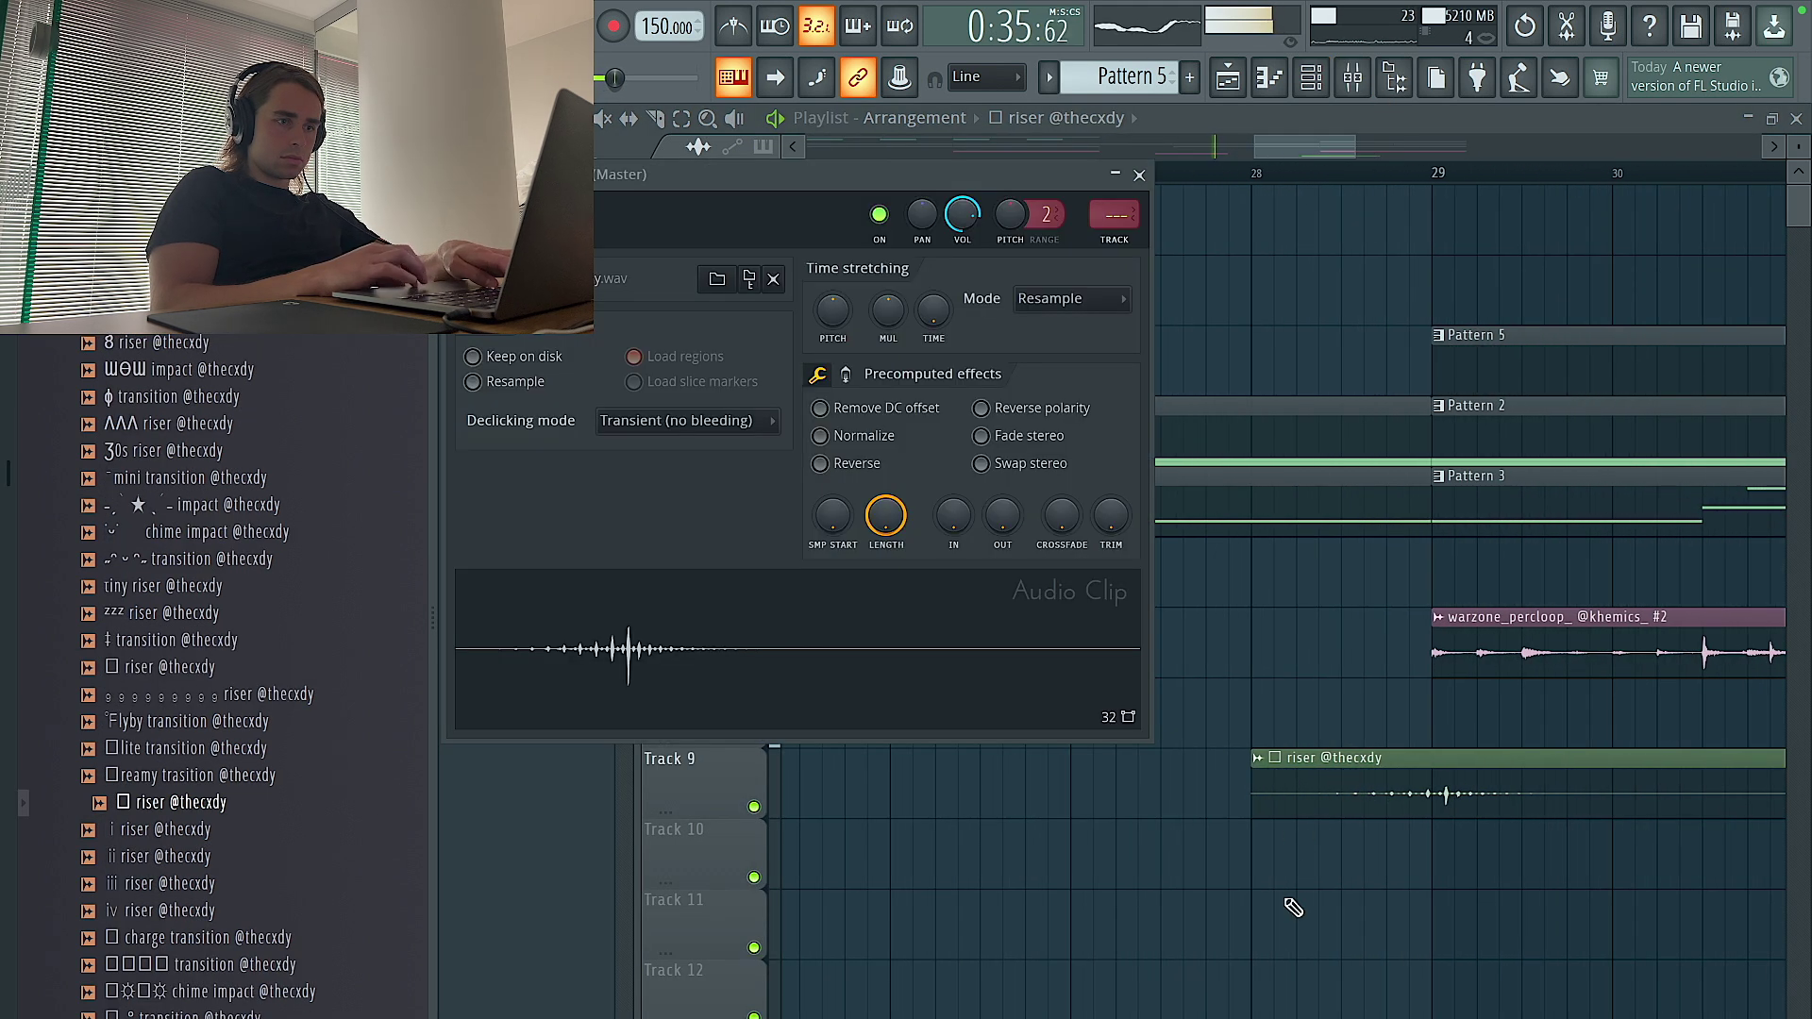
pyautogui.scroll(-4, 1300, 899)
pyautogui.moveTo(927, 310); pyautogui.dragTo(927, 291)
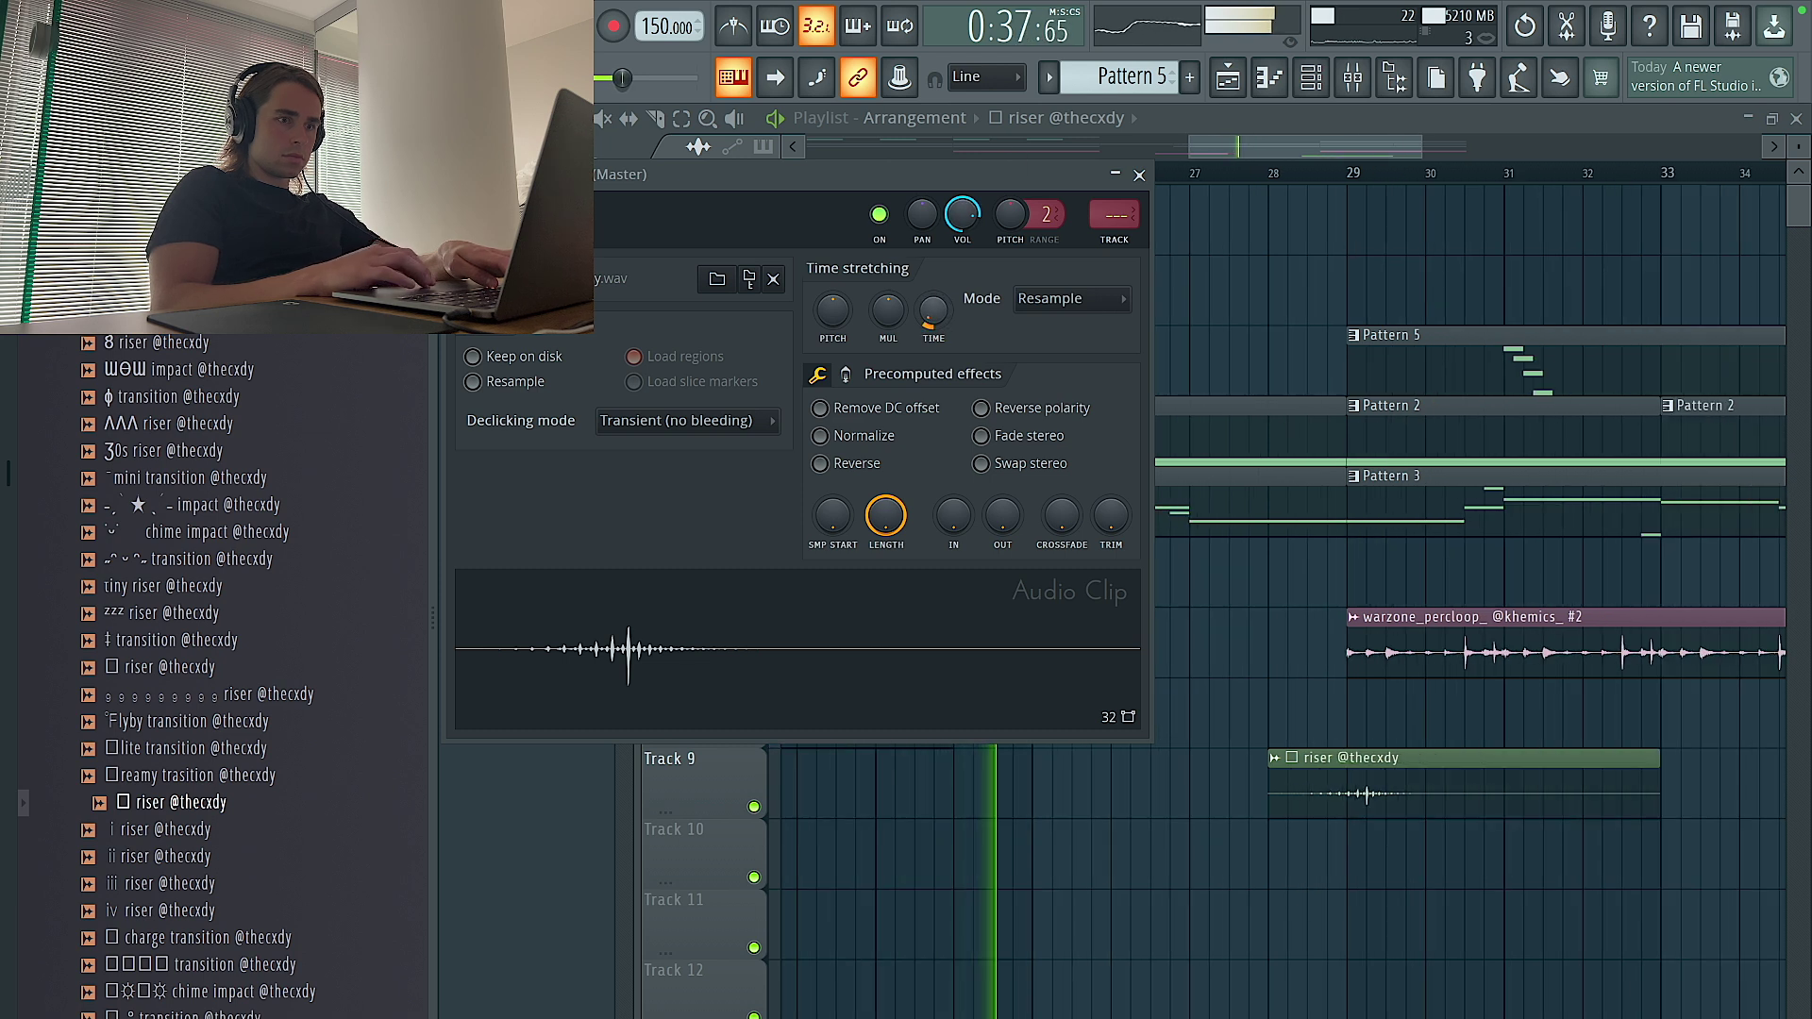
pyautogui.click(1070, 301)
pyautogui.click(1052, 368)
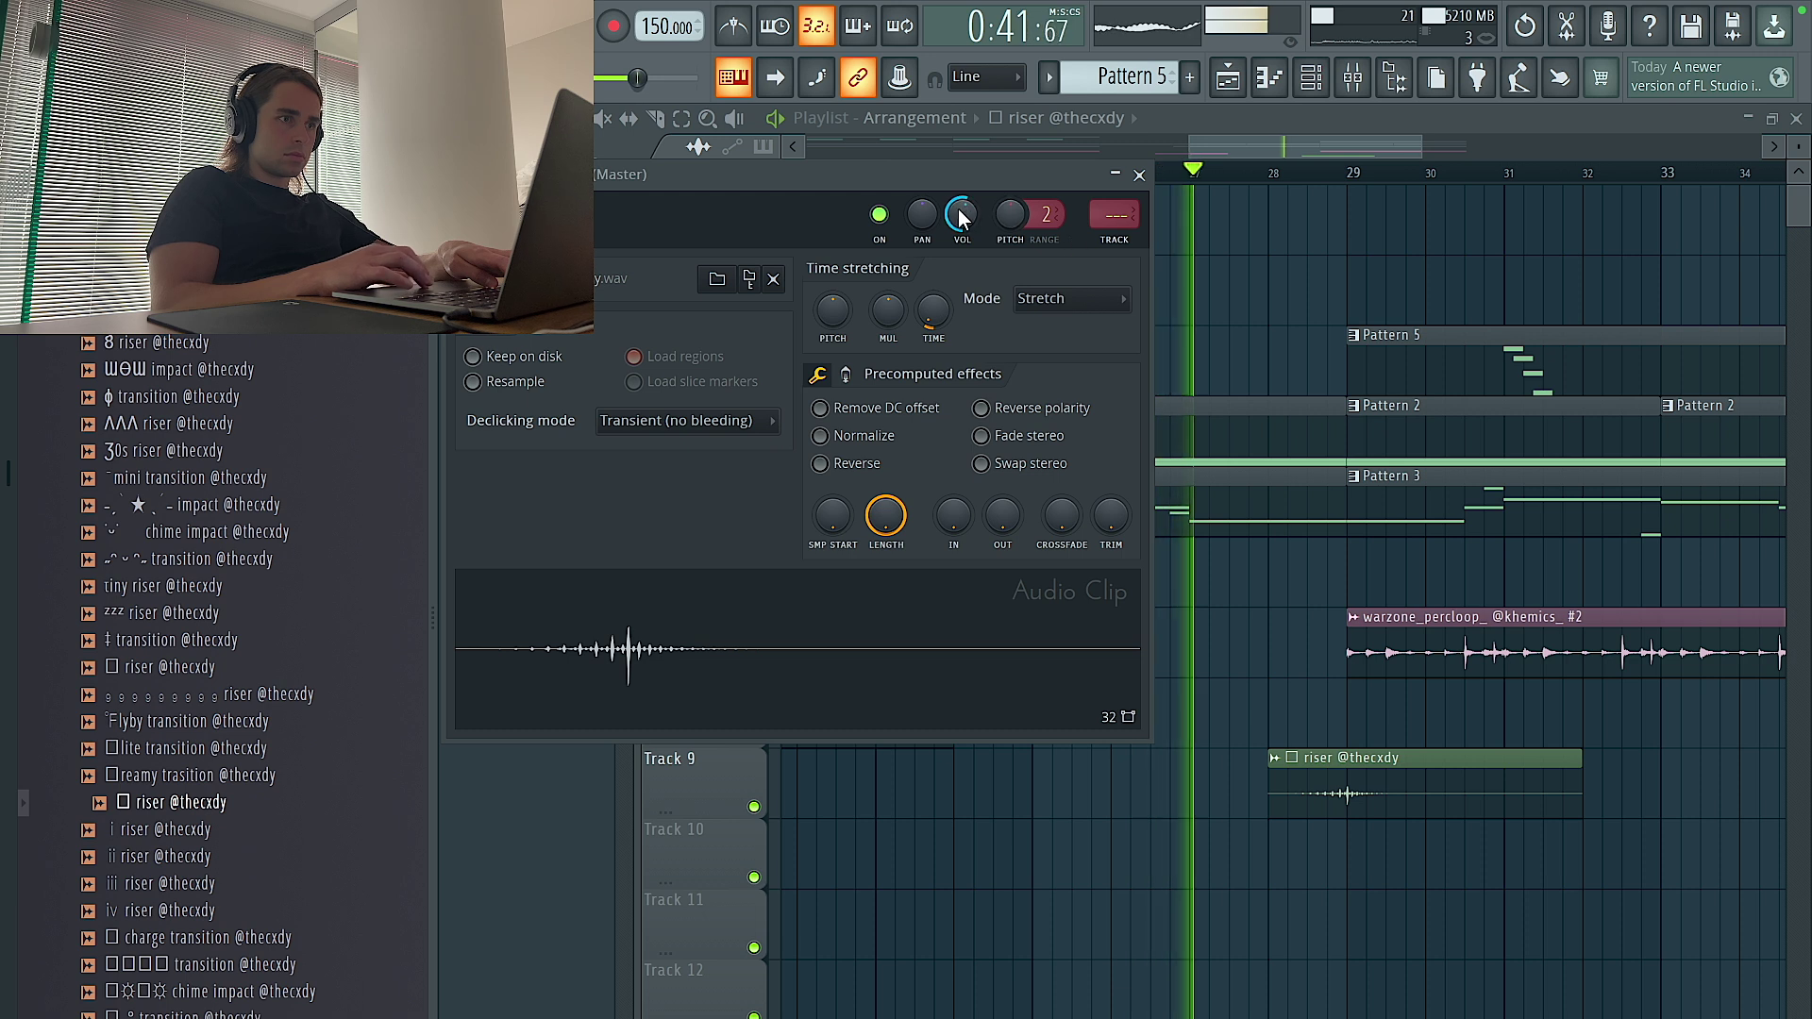
# Lower the riser's channel volume and route it to mixer track 12
pyautogui.hotkey('ctrl', 'l')
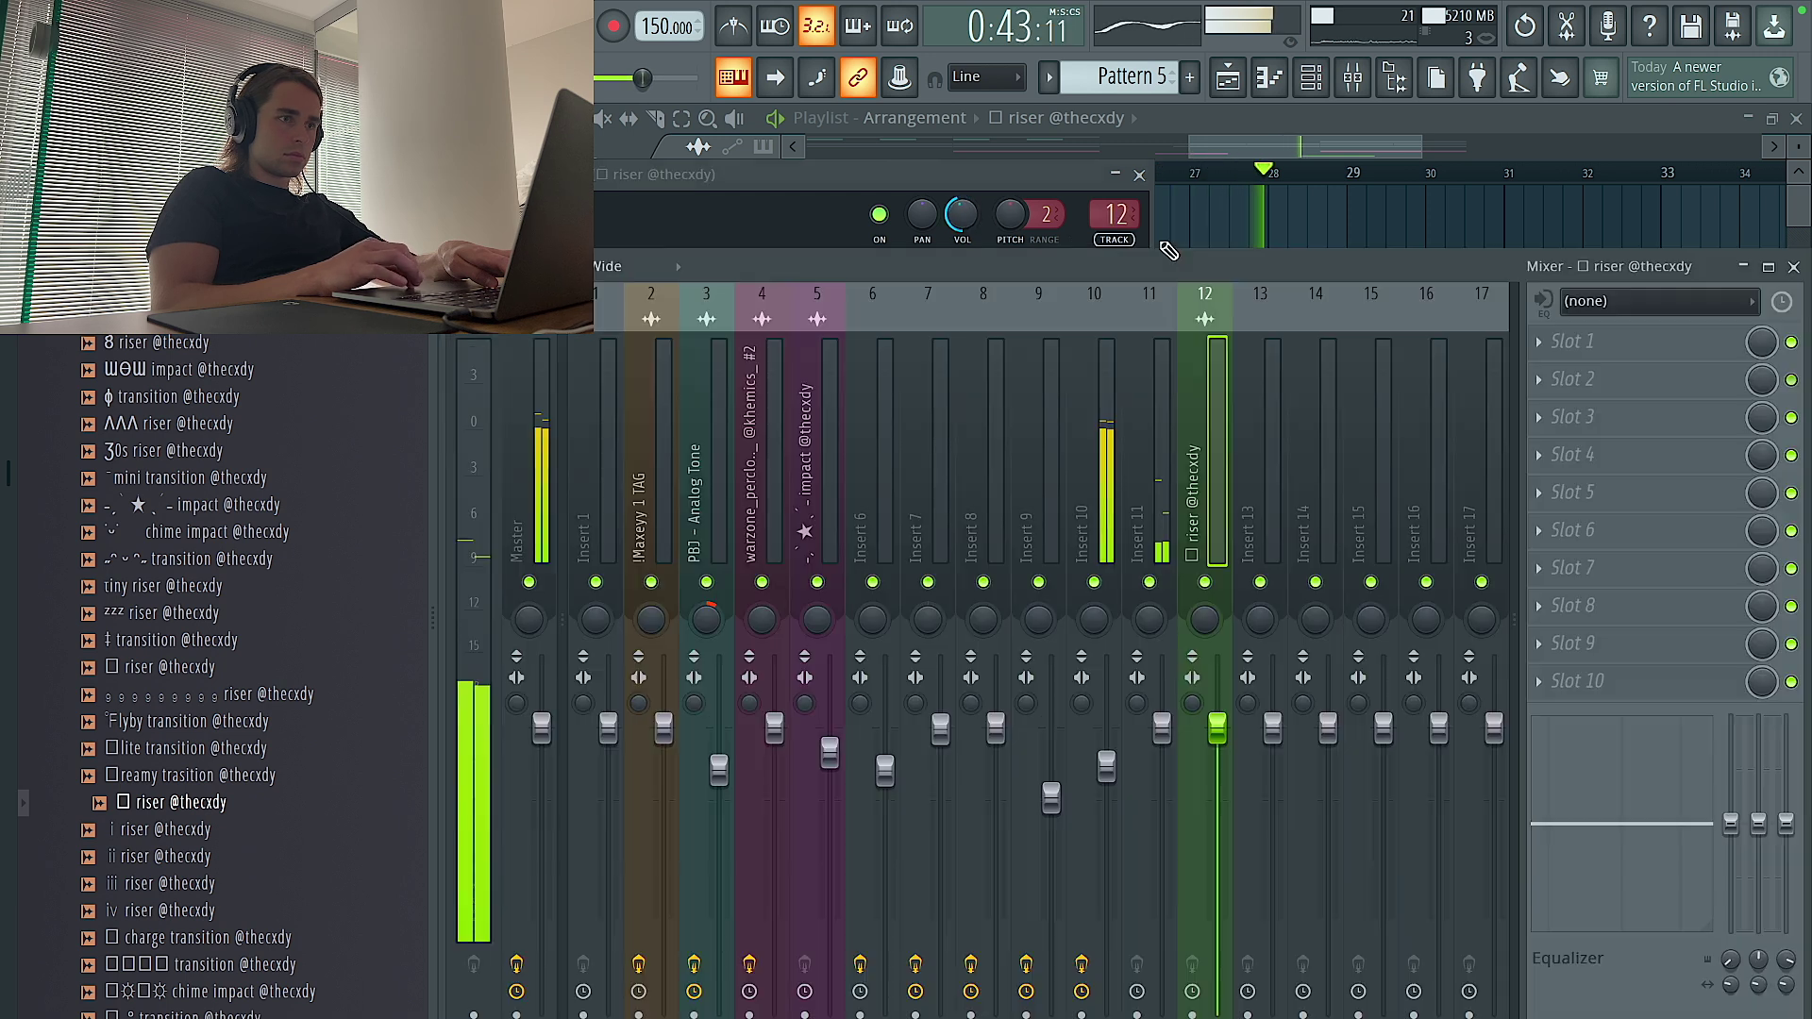
pyautogui.click(1267, 236)
# Open Pattern 5 in the Piano roll and duplicate the four-note bell run to bar 7
pyautogui.click(1357, 338)
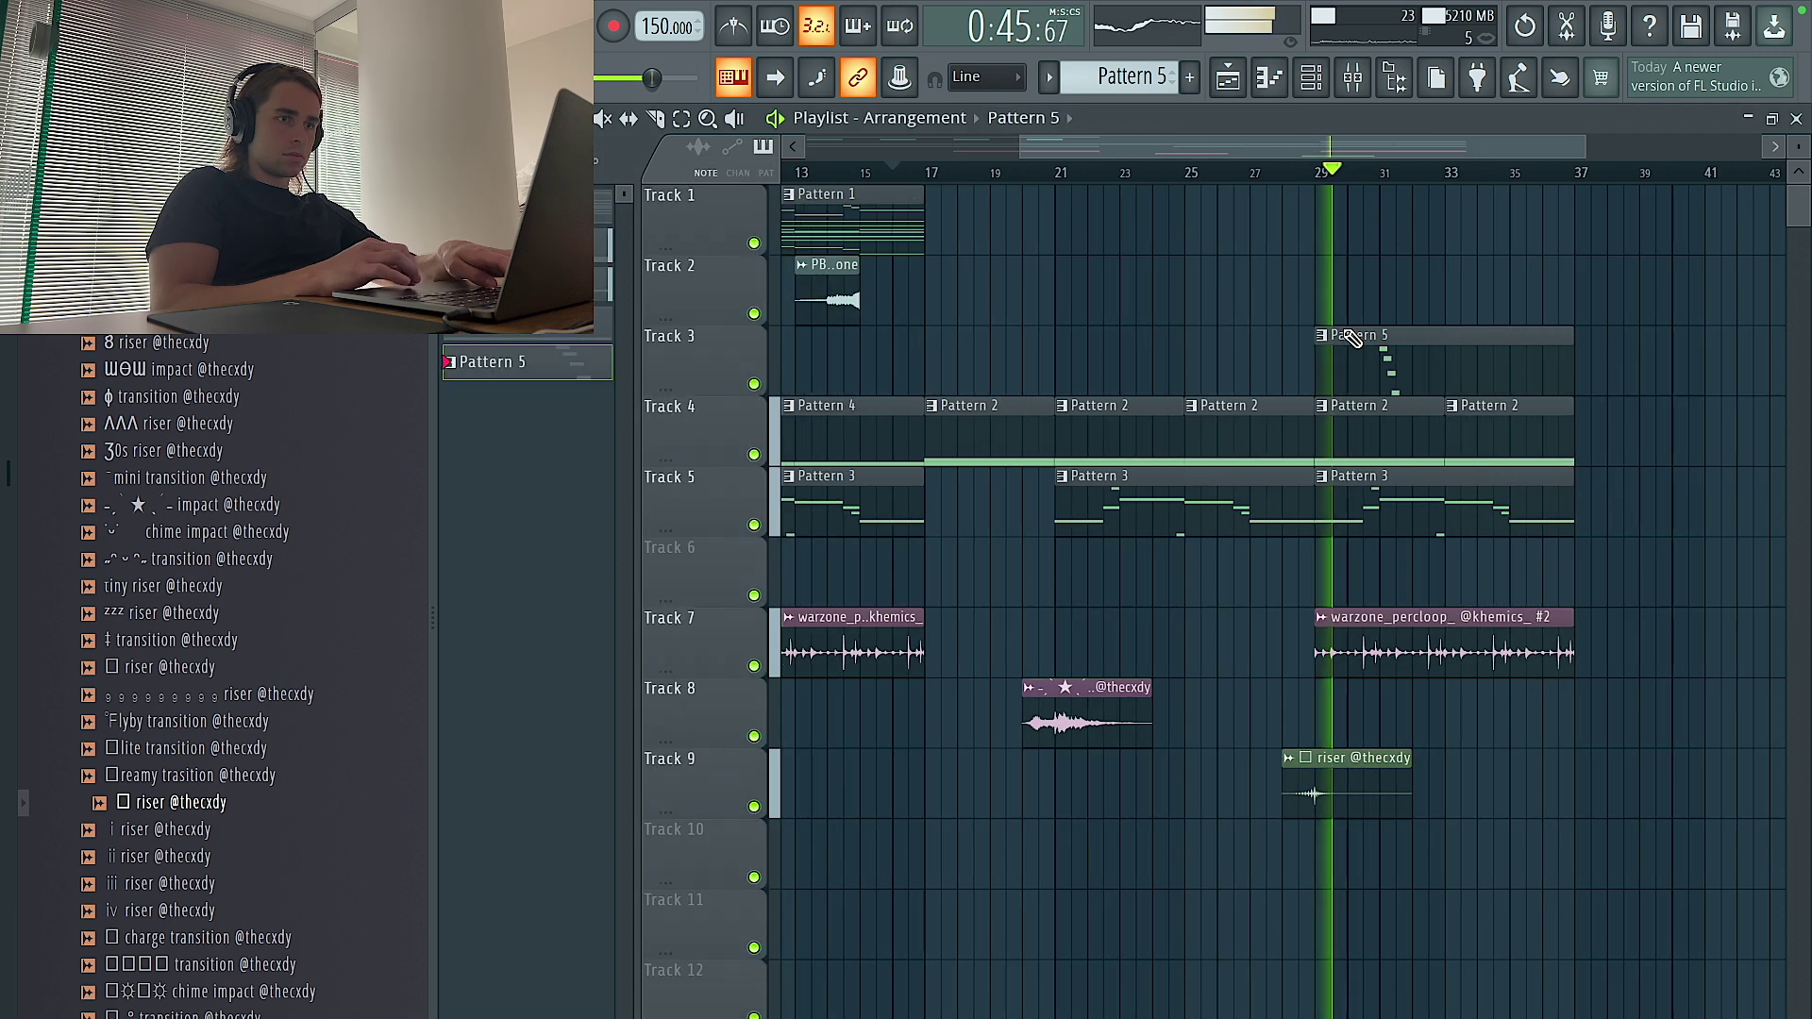
pyautogui.doubleClick(1364, 347)
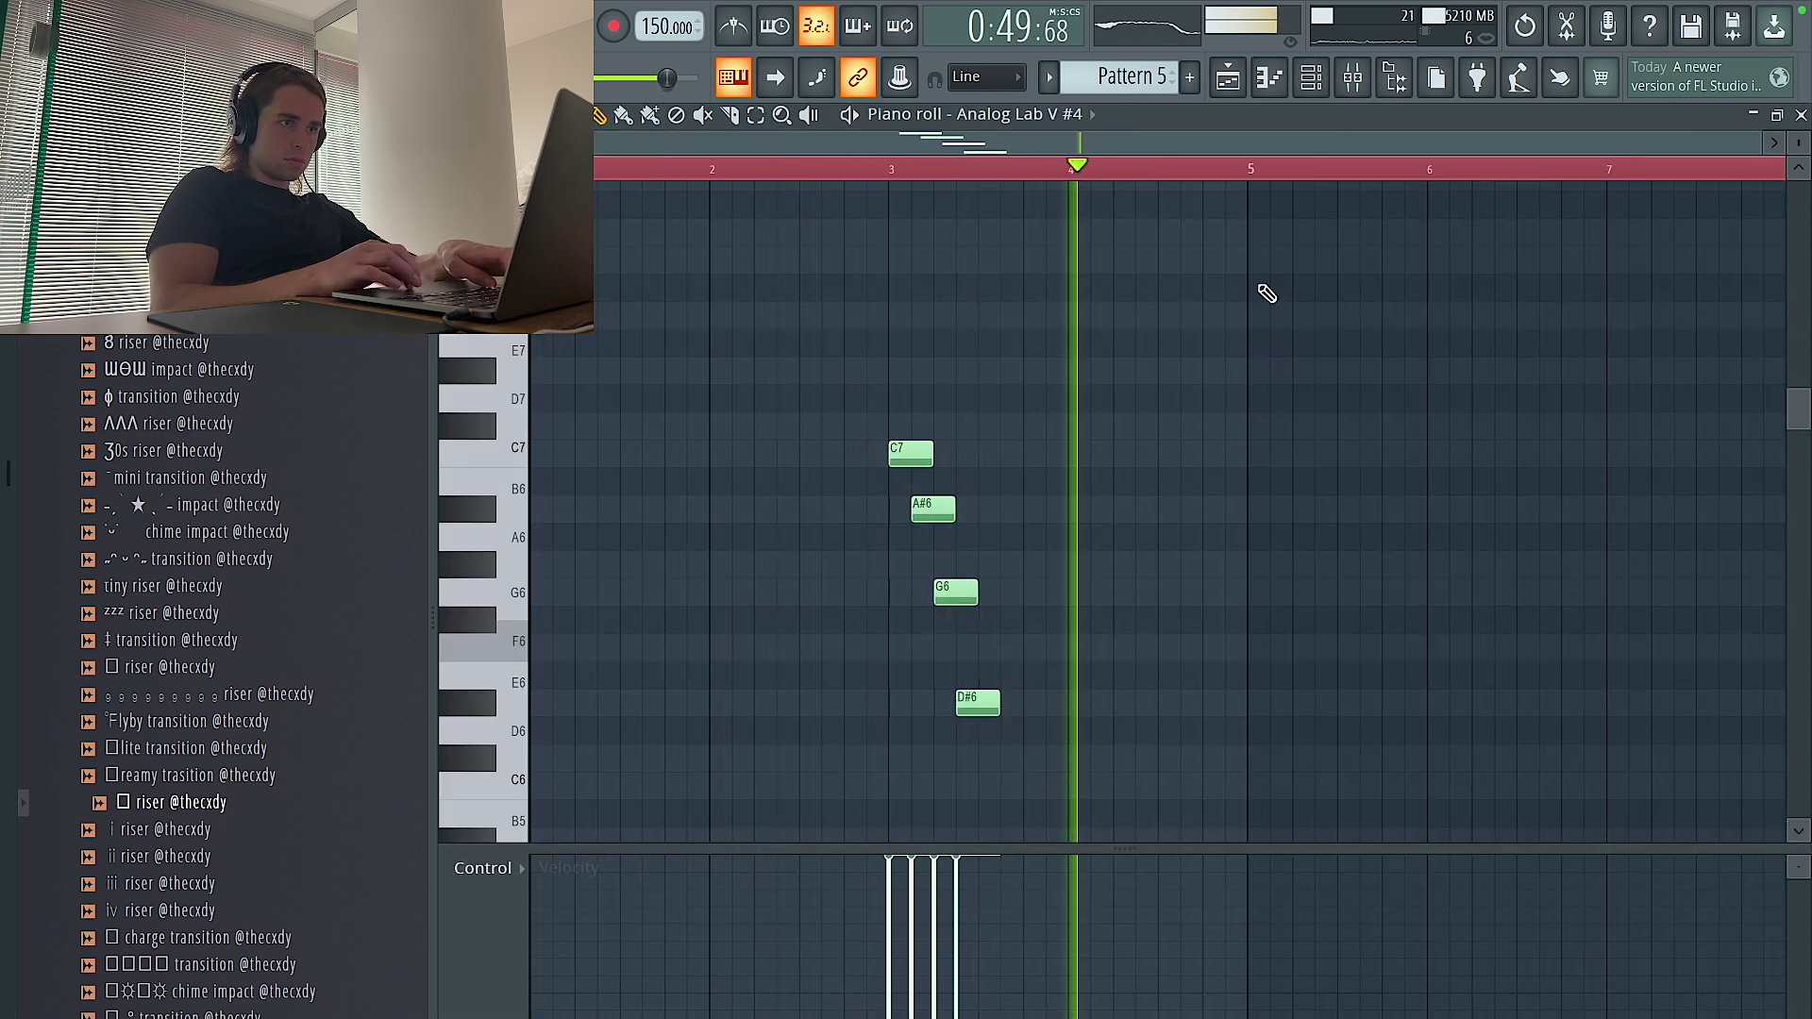
pyautogui.hotkey('ctrl', 'b')
pyautogui.hscroll(3, 1110, 495)
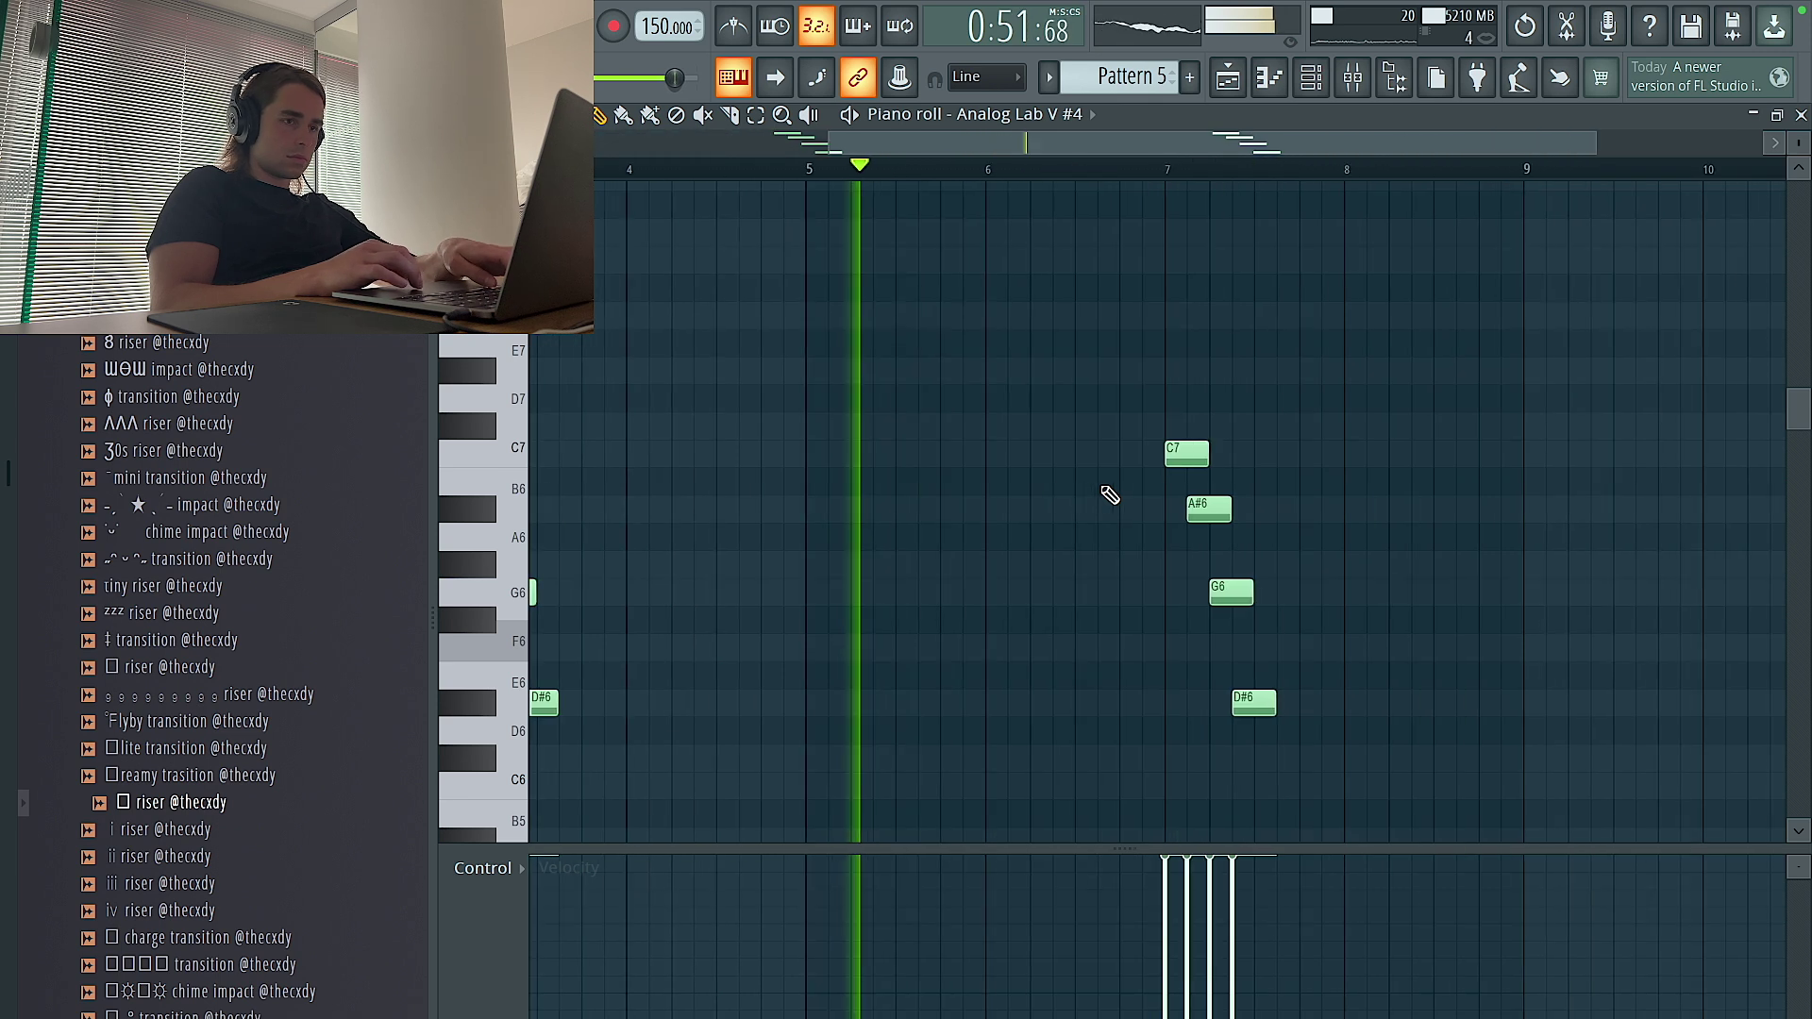
# Lower the last note of the bar 7 bell run to C6
pyautogui.scroll(-2, 1110, 496)
pyautogui.scroll(-2, 1104, 489)
pyautogui.hscroll(3, 1104, 490)
pyautogui.click(854, 426)
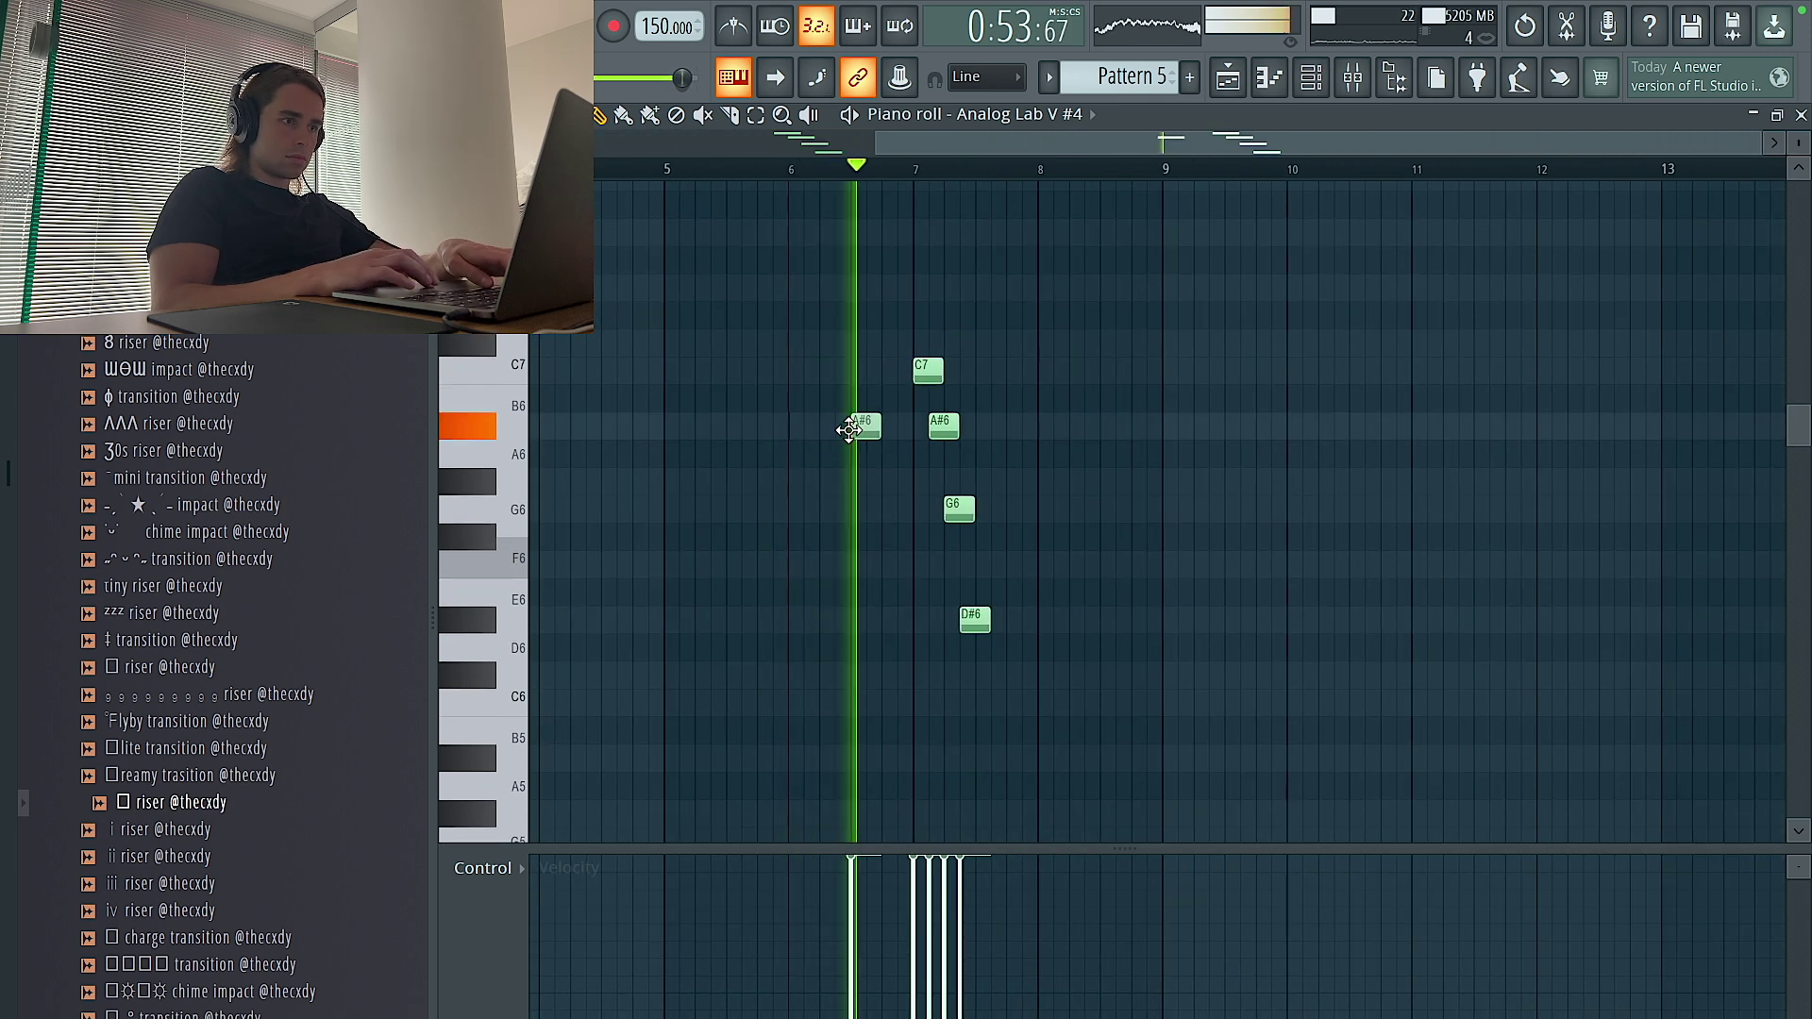
pyautogui.rightClick(863, 428)
pyautogui.press('space')
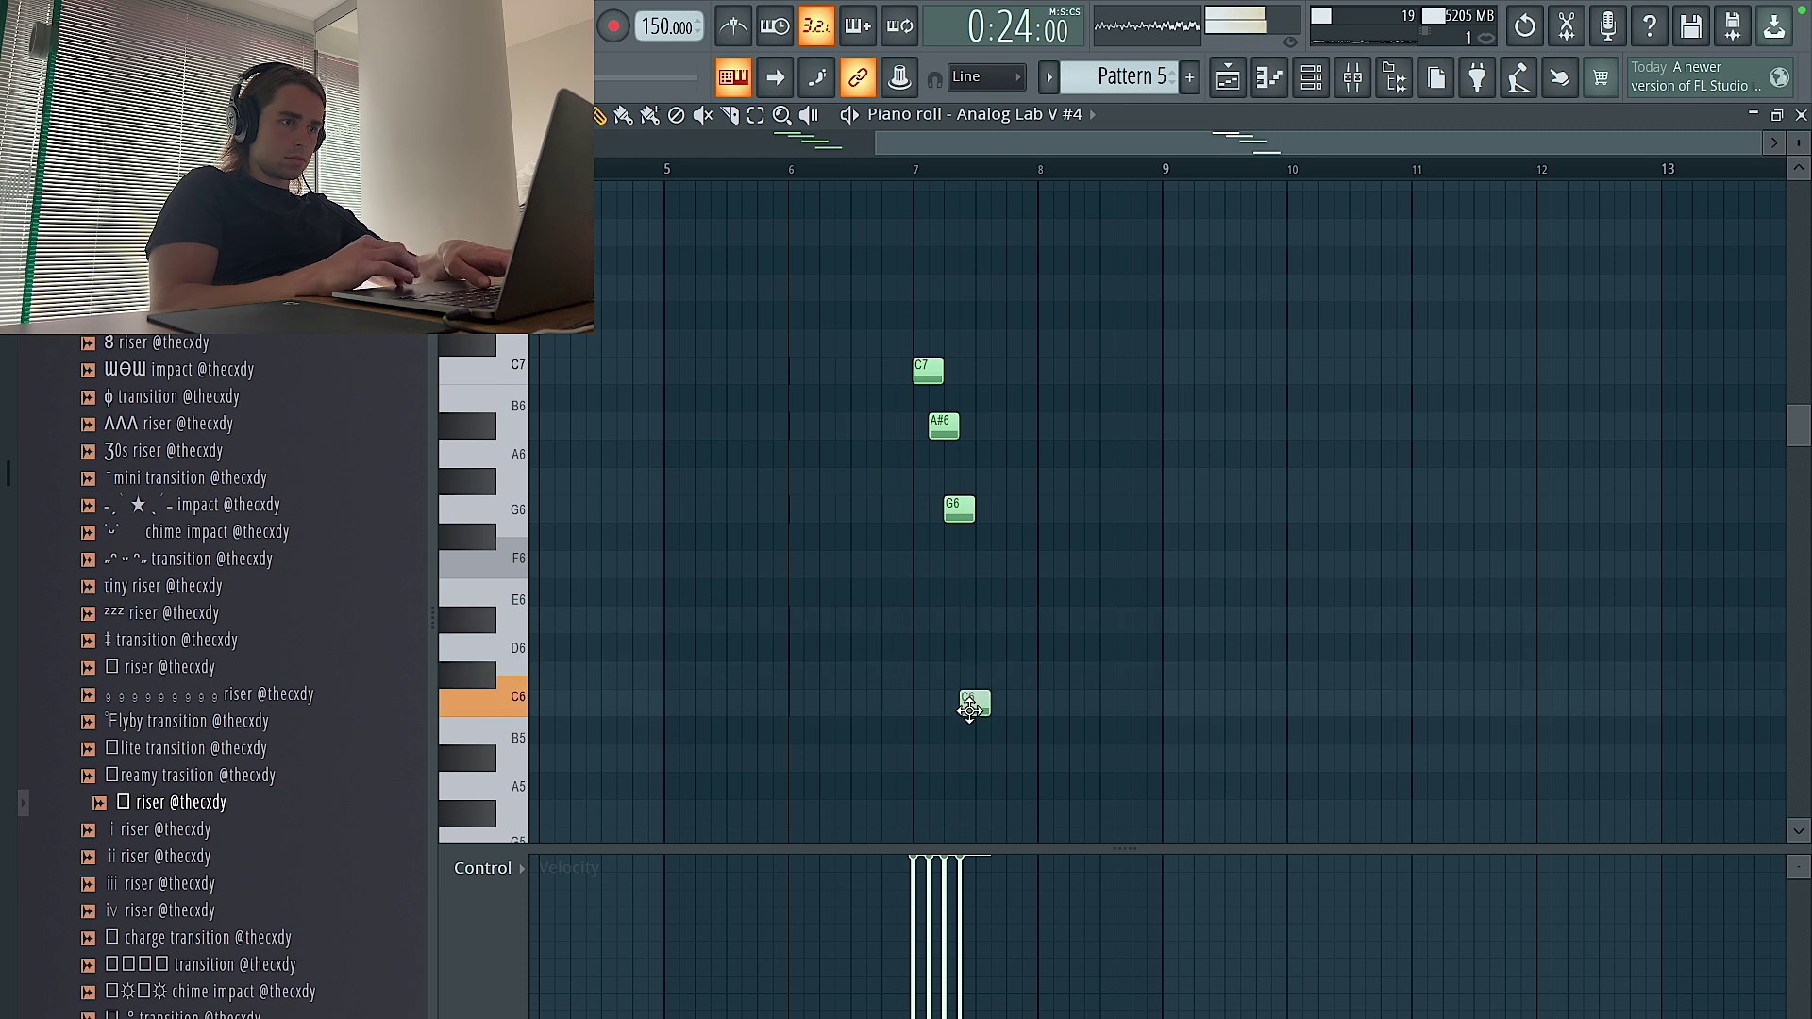
pyautogui.press('space')
# Return to the Playlist and select bars 29 to 37 for loop playback
pyautogui.scroll(2, 966, 377)
pyautogui.hscroll(-3, 966, 376)
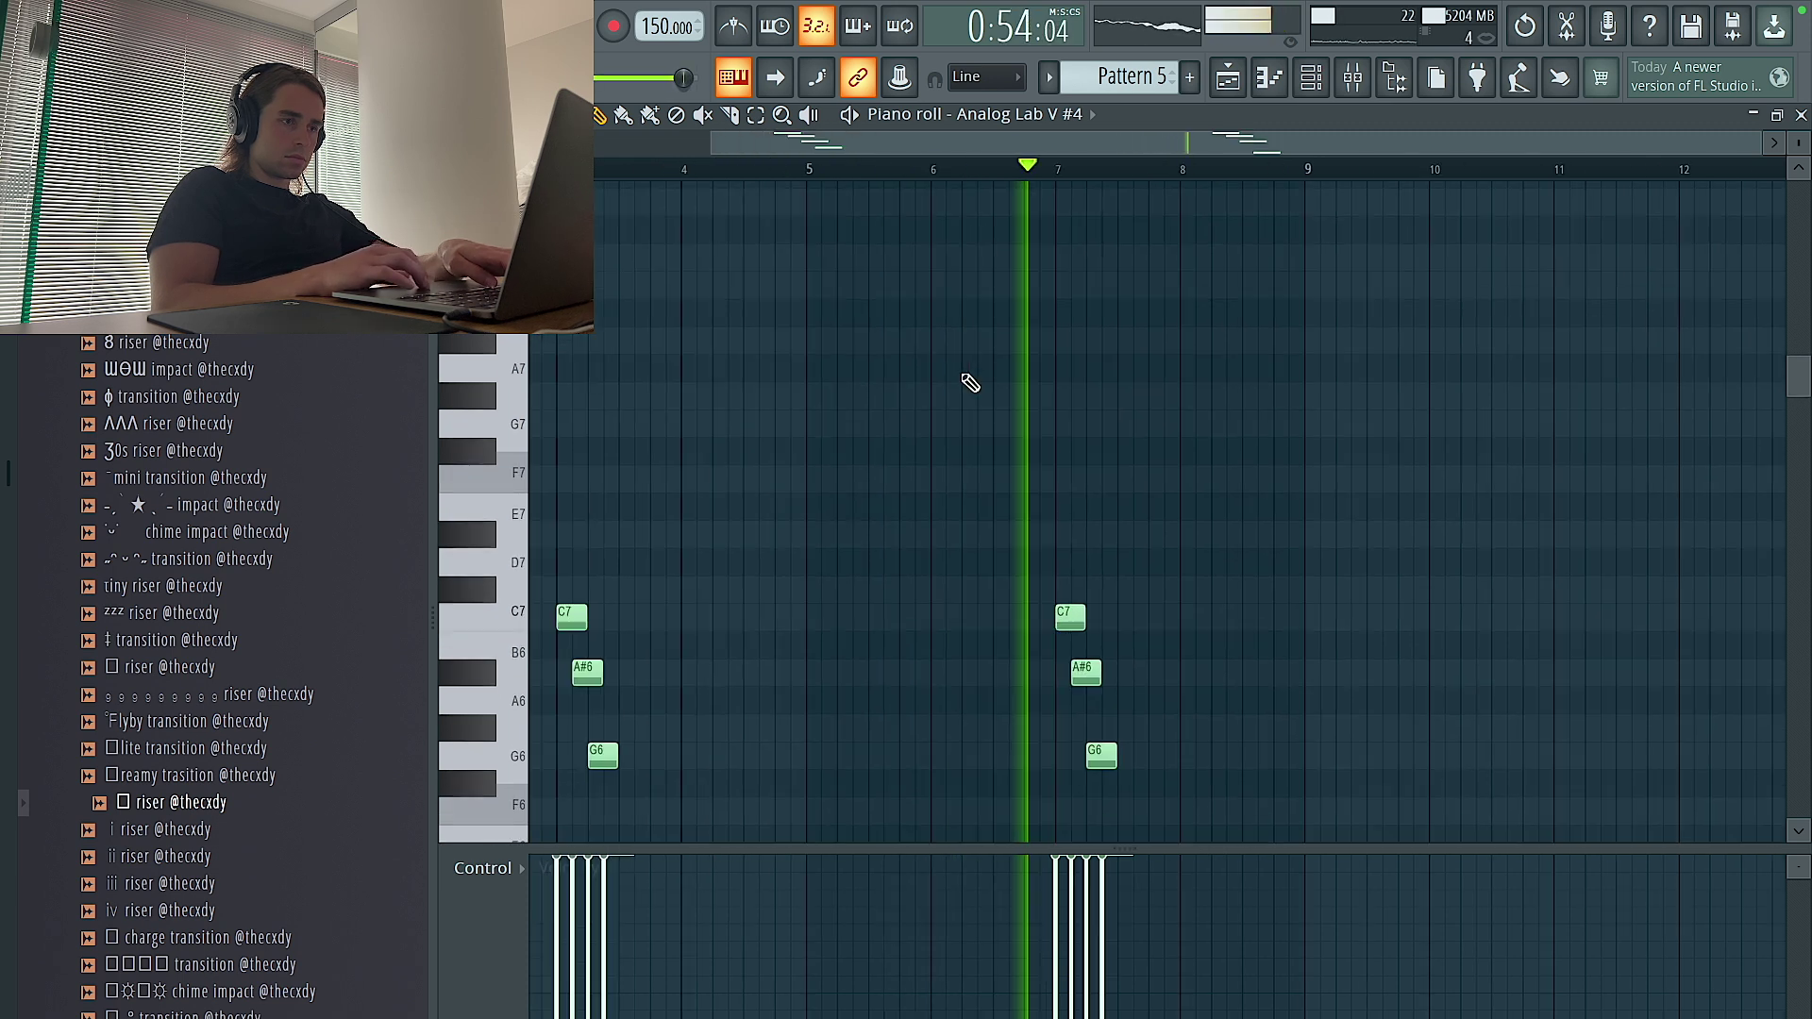
pyautogui.scroll(-4, 970, 383)
pyautogui.press('F5')
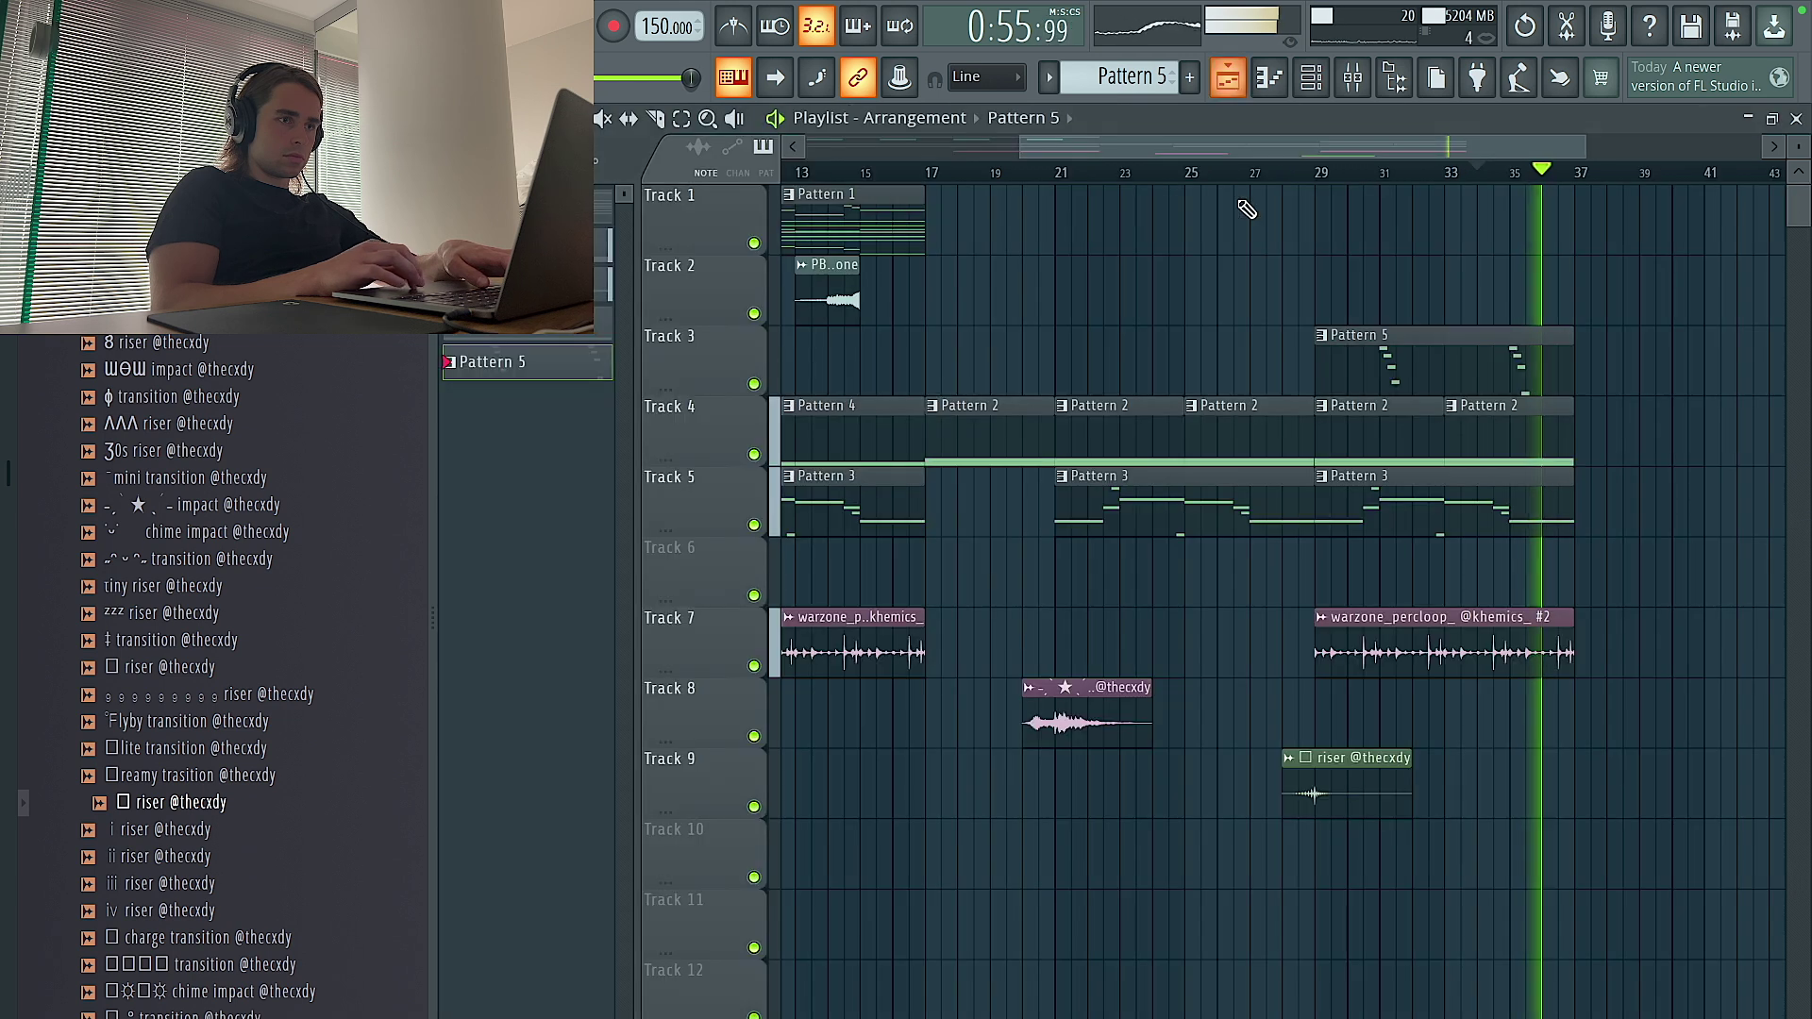
pyautogui.moveTo(1574, 172); pyautogui.dragTo(1314, 173)
# Load EffectRack in slot 1 of mixer track 11 and open its window
pyautogui.press('F9')
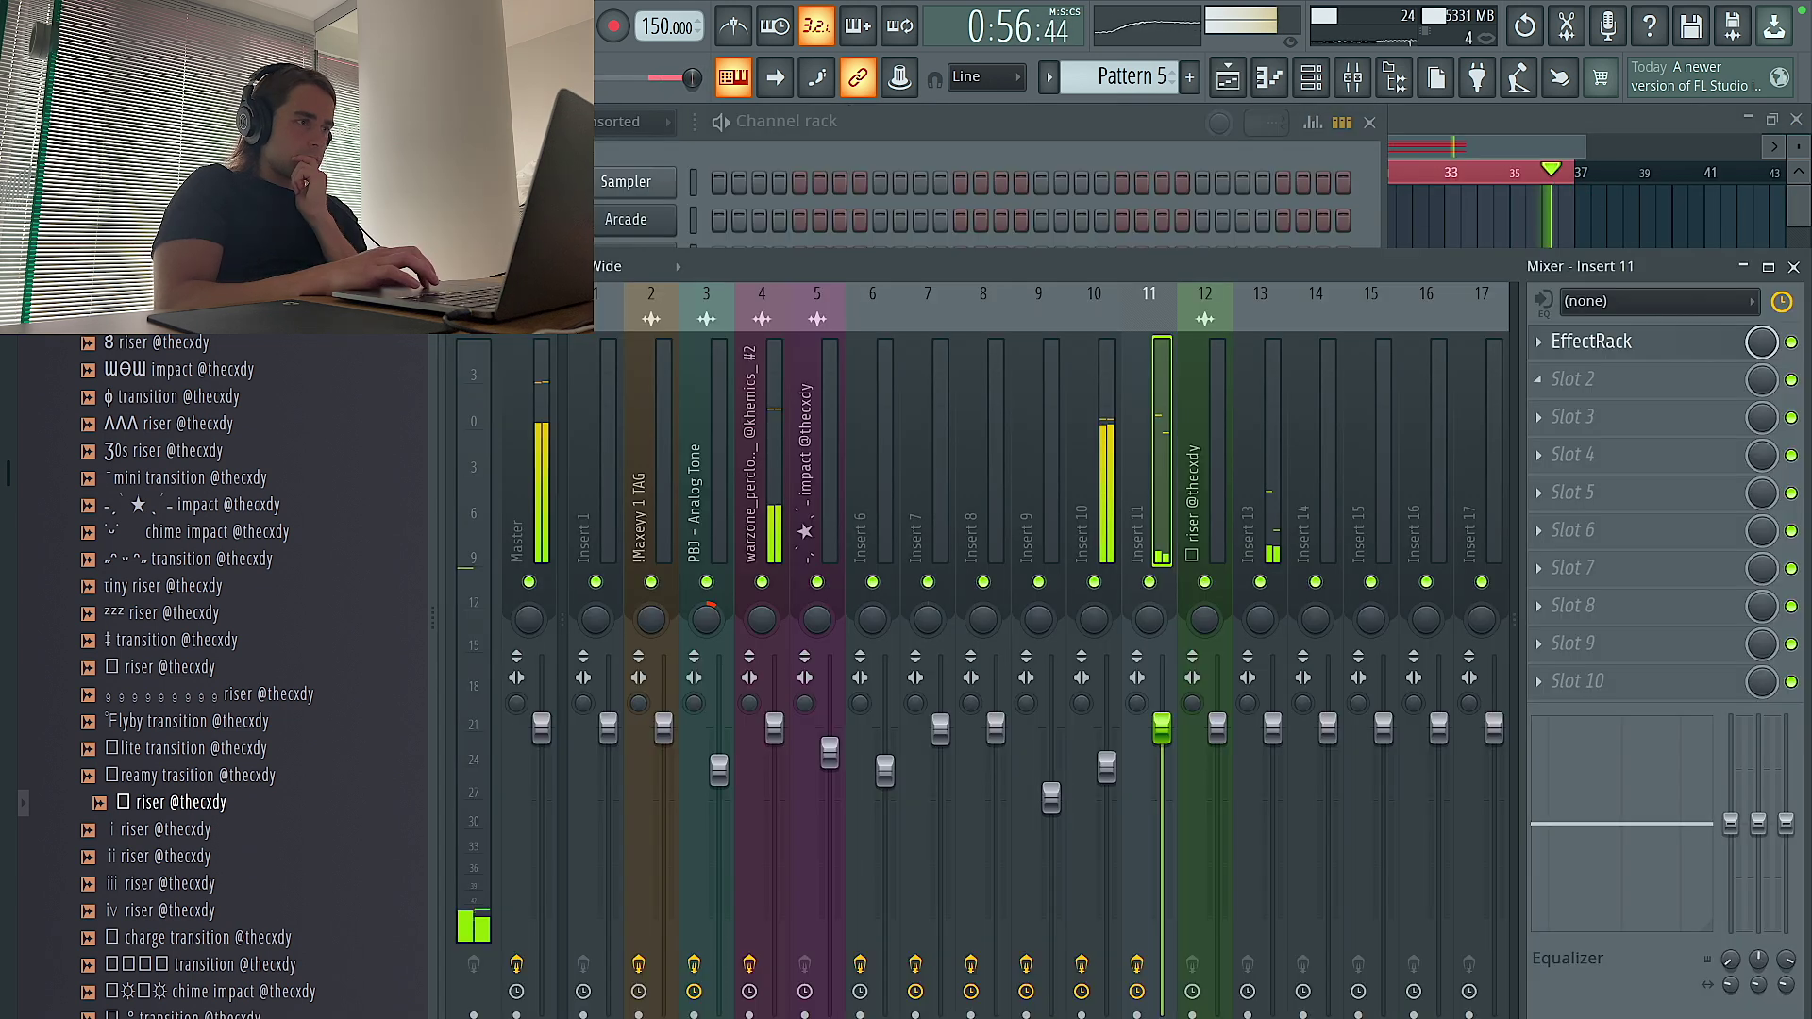
pyautogui.click(1590, 342)
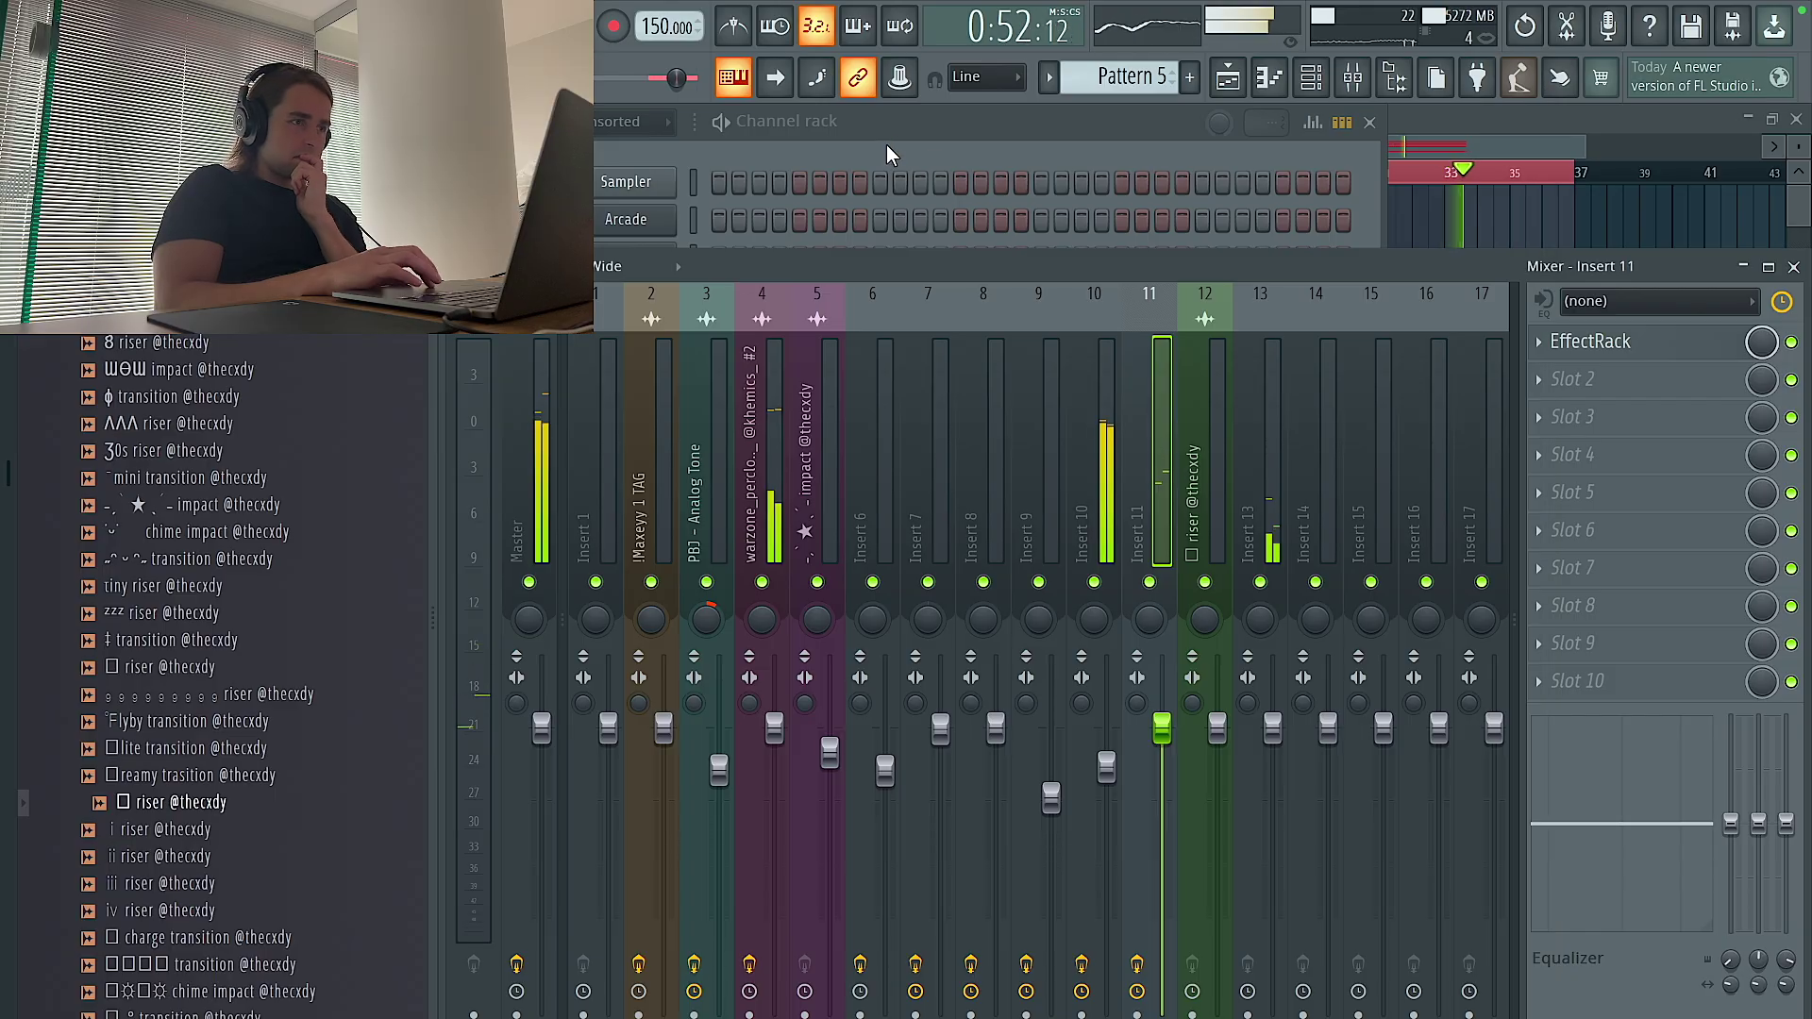
# Pan the Analog Lab V #4 channel slightly to the left in the Channel rack
pyautogui.click(888, 141)
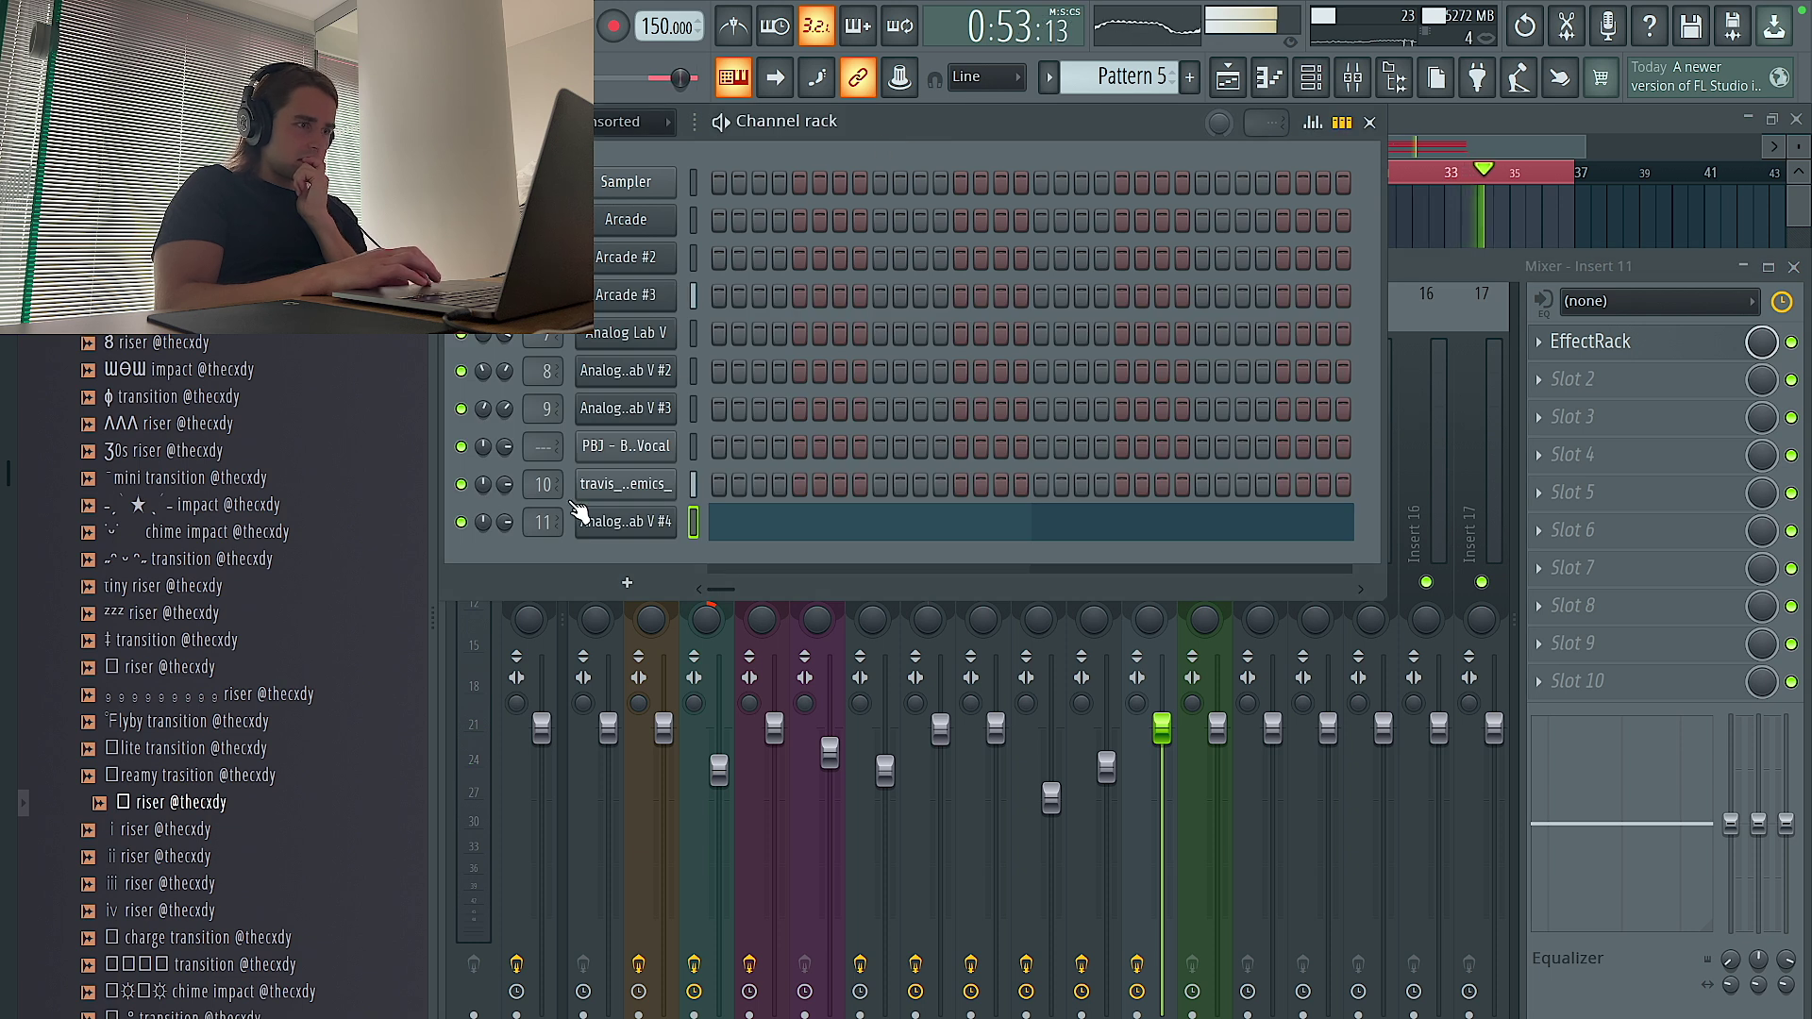
pyautogui.moveTo(484, 528); pyautogui.dragTo(484, 548)
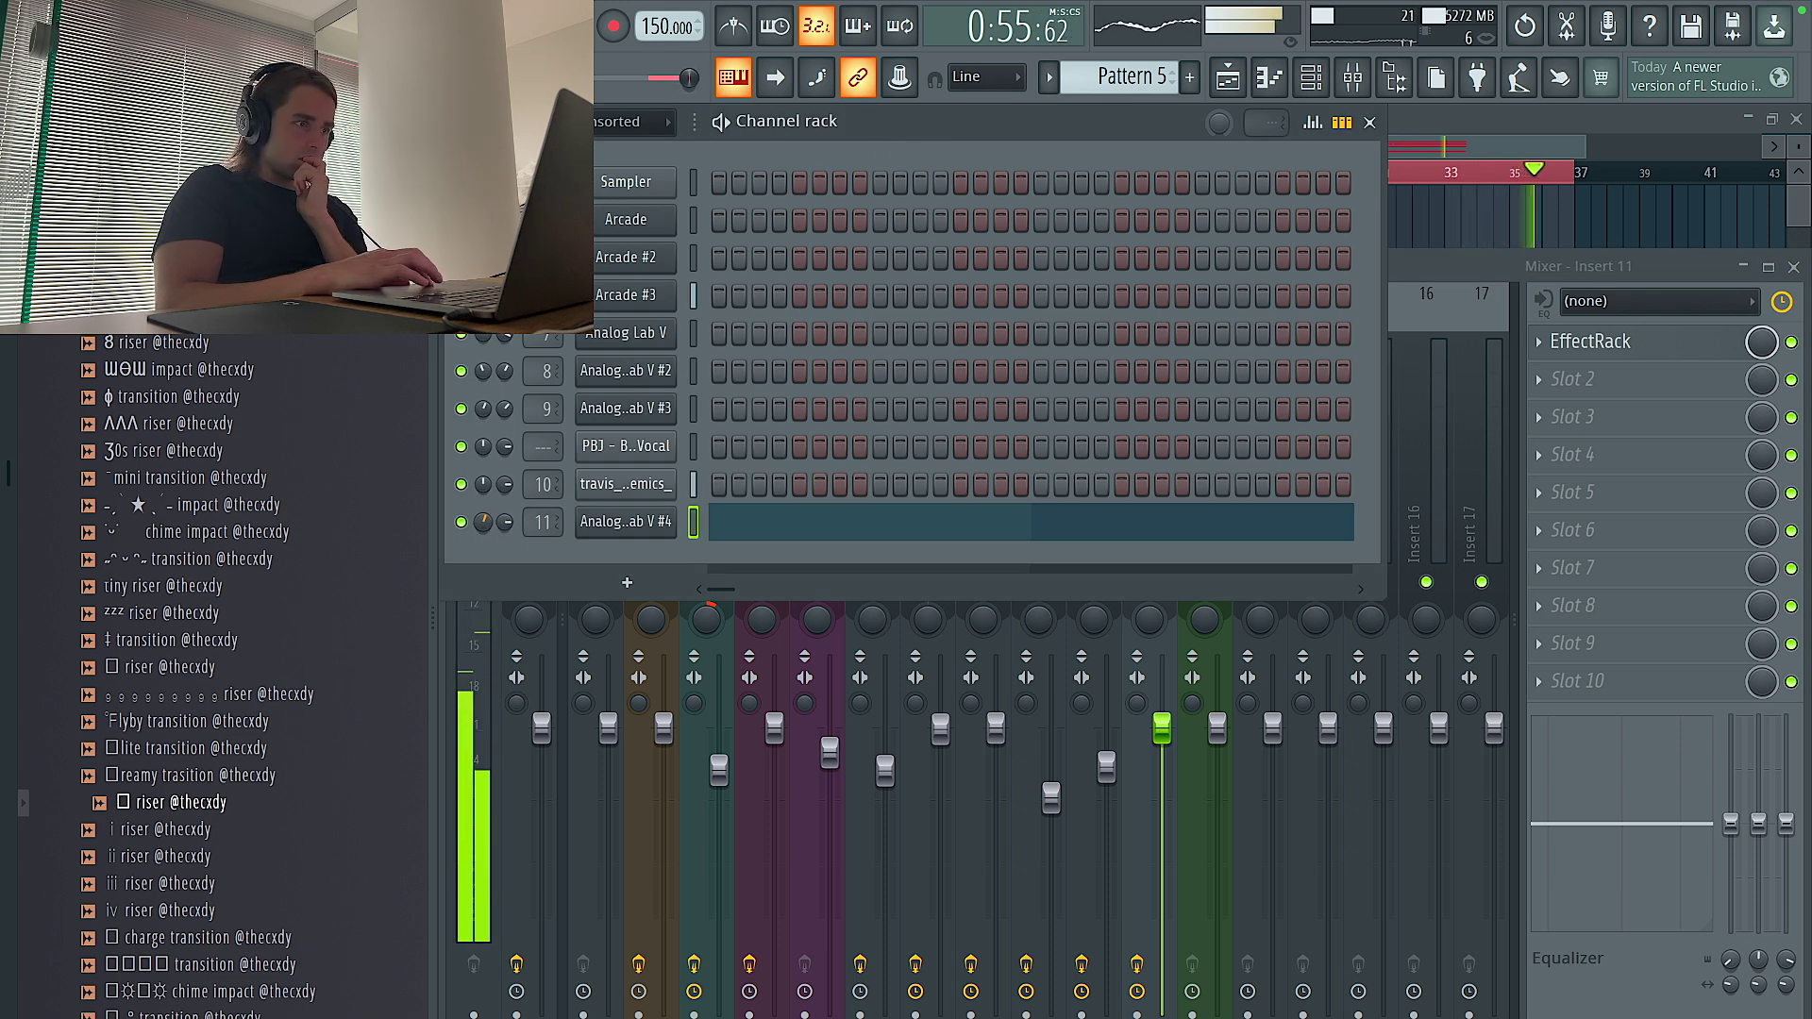
# Raise both bell runs in Pattern 5 by one octave and copy them to just before bars 2 and 6
pyautogui.click(1228, 81)
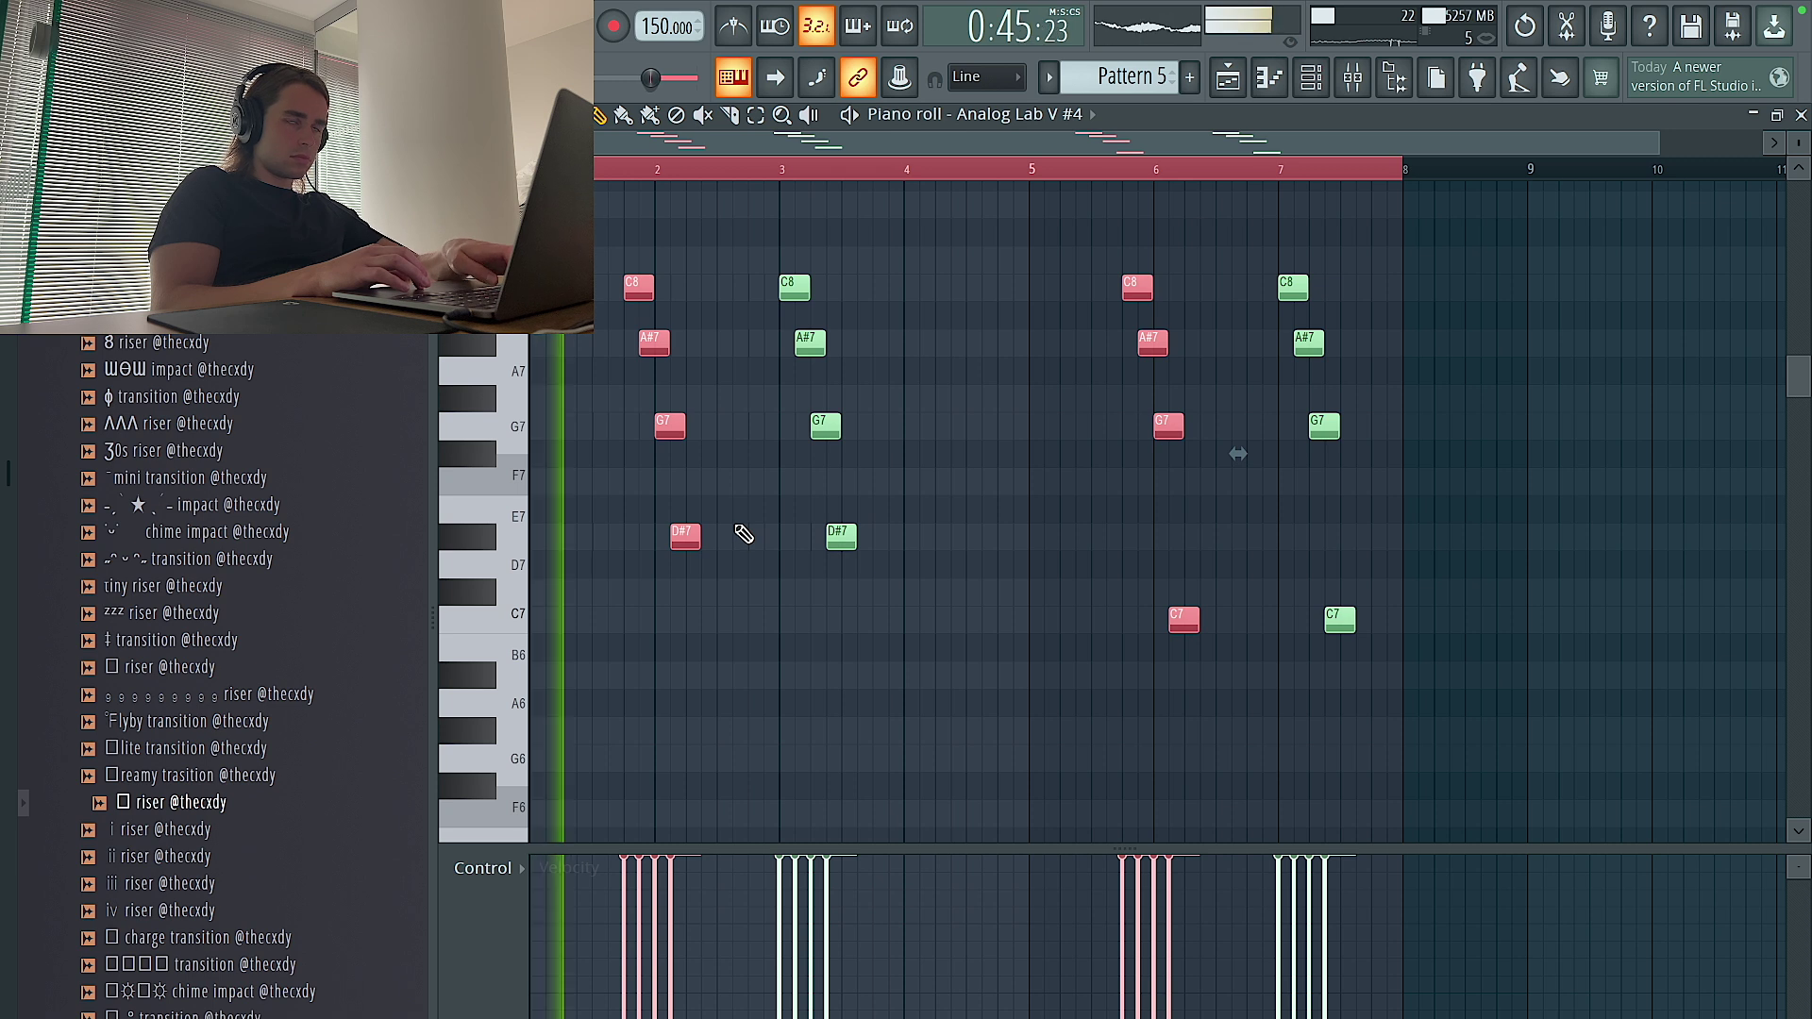
pyautogui.press('space')
pyautogui.press('space')
# Delete the bell runs starting at bars 3 and 7 of the Analog Lab V #4 part in Pattern 5
pyautogui.moveTo(877, 609); pyautogui.dragTo(791, 256)
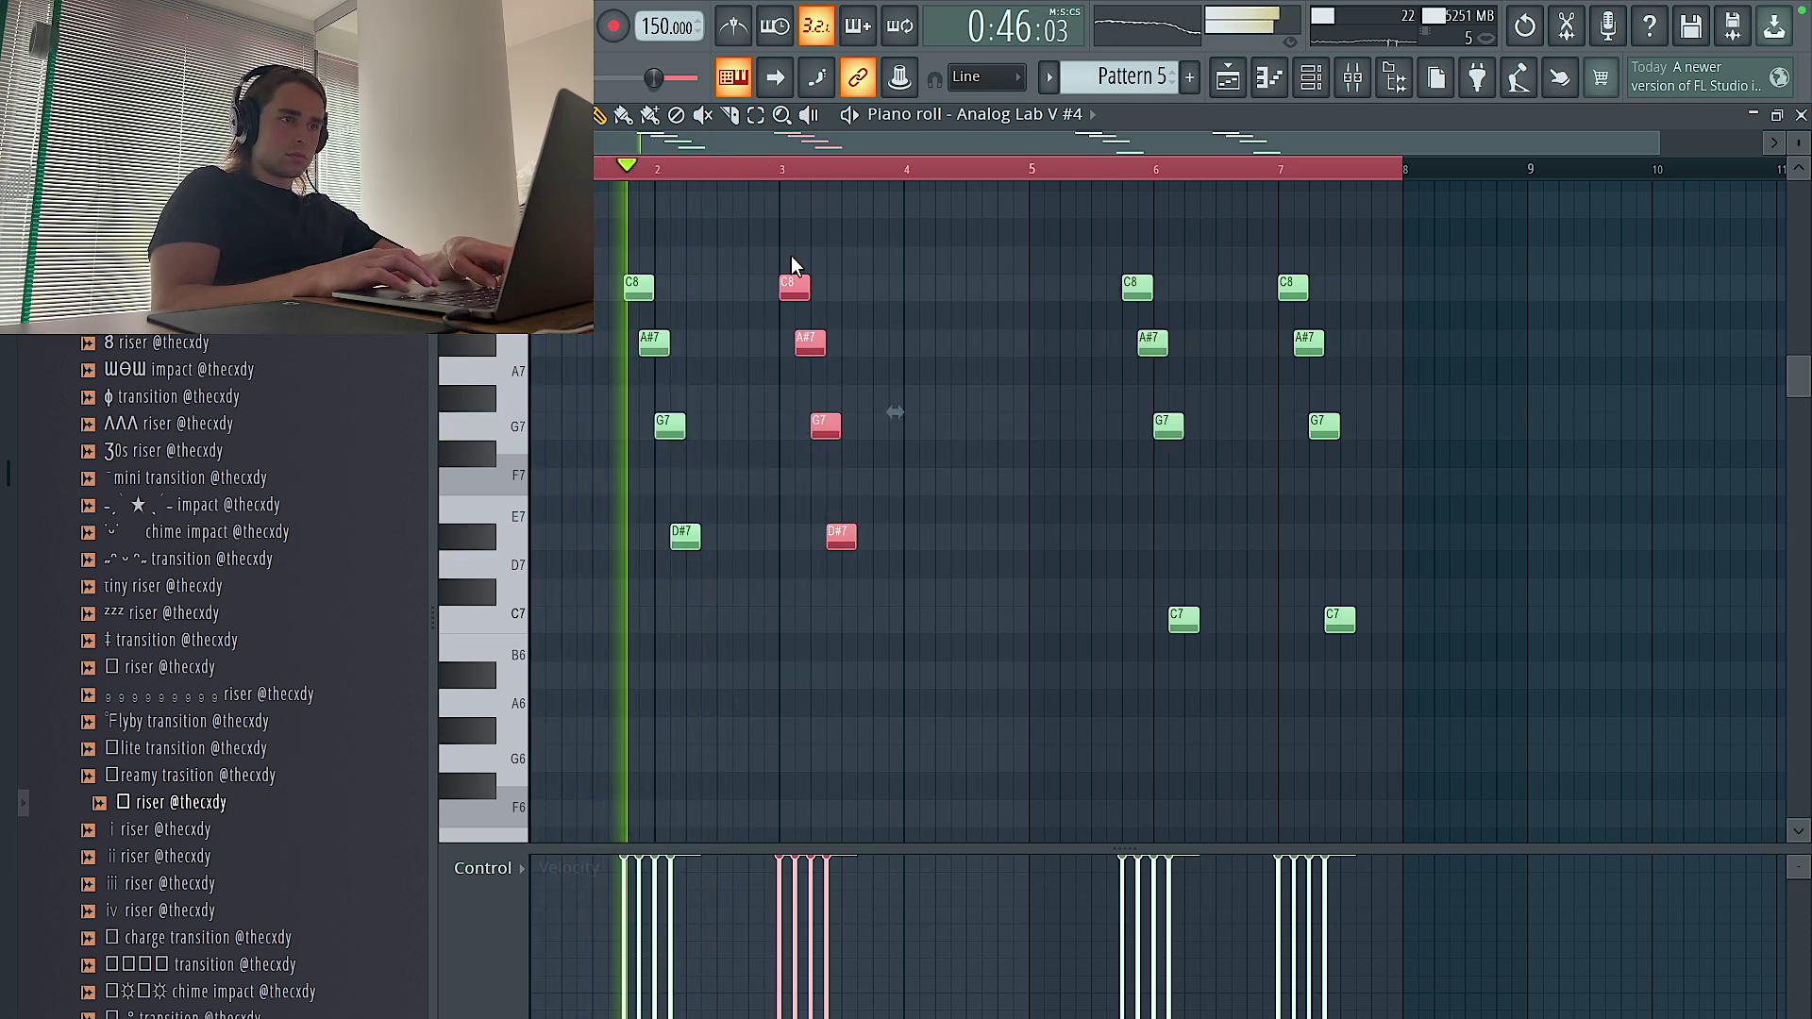
pyautogui.press('Delete')
pyautogui.moveTo(1439, 689); pyautogui.dragTo(1259, 219)
pyautogui.press('Delete')
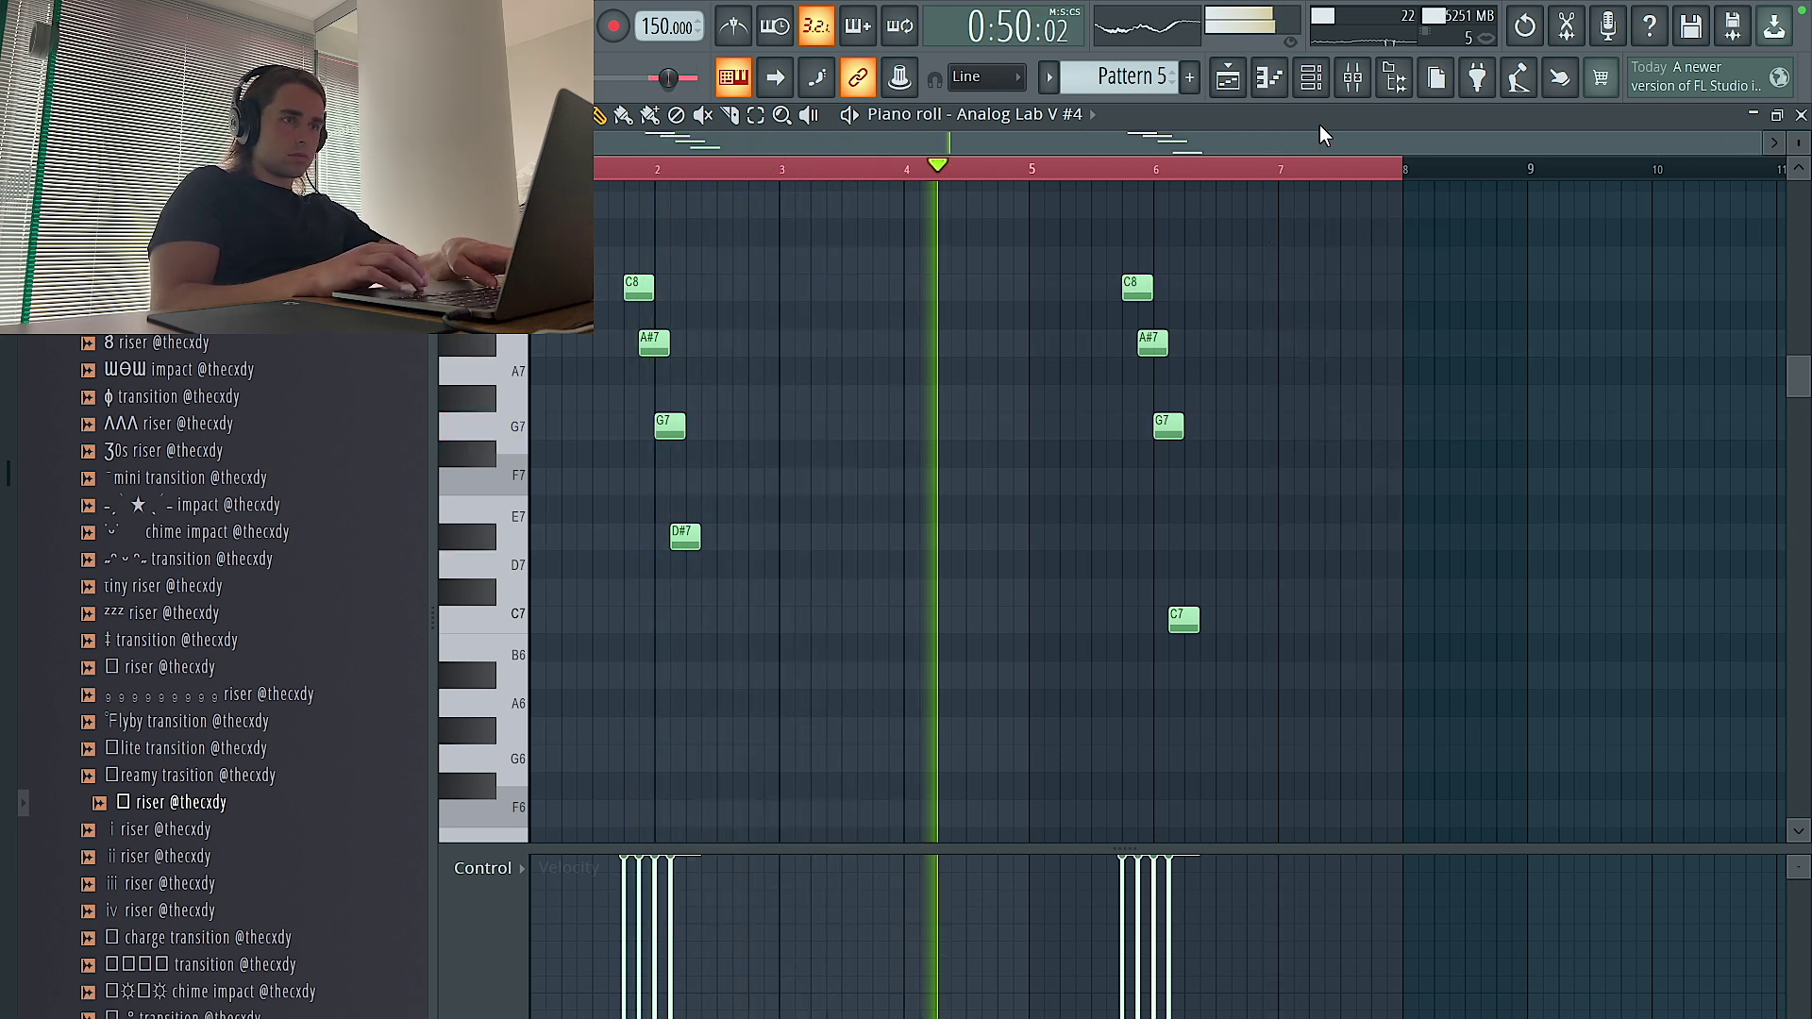
pyautogui.press('F6')
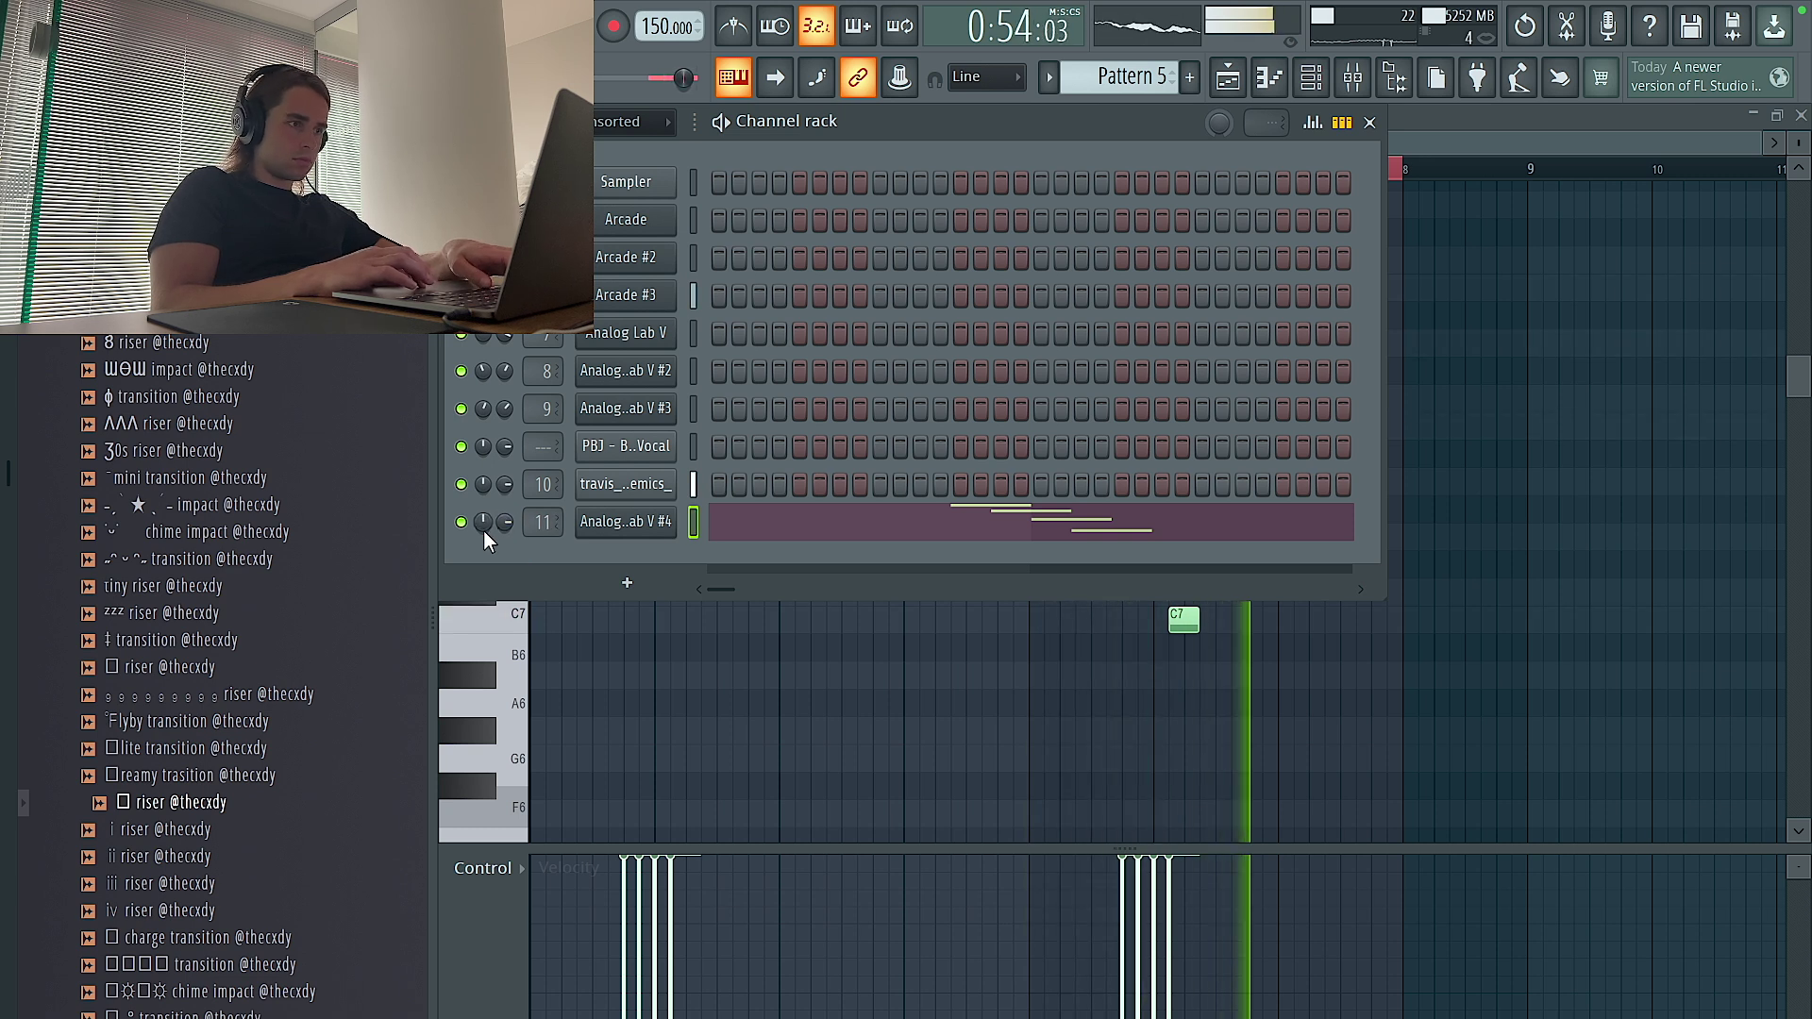
pyautogui.press('F6')
# Set the PHRASE SHOT_ACCENT - 18 clip's time-stretching mode to Stretch and route it to mixer track 14
pyautogui.press('F5')
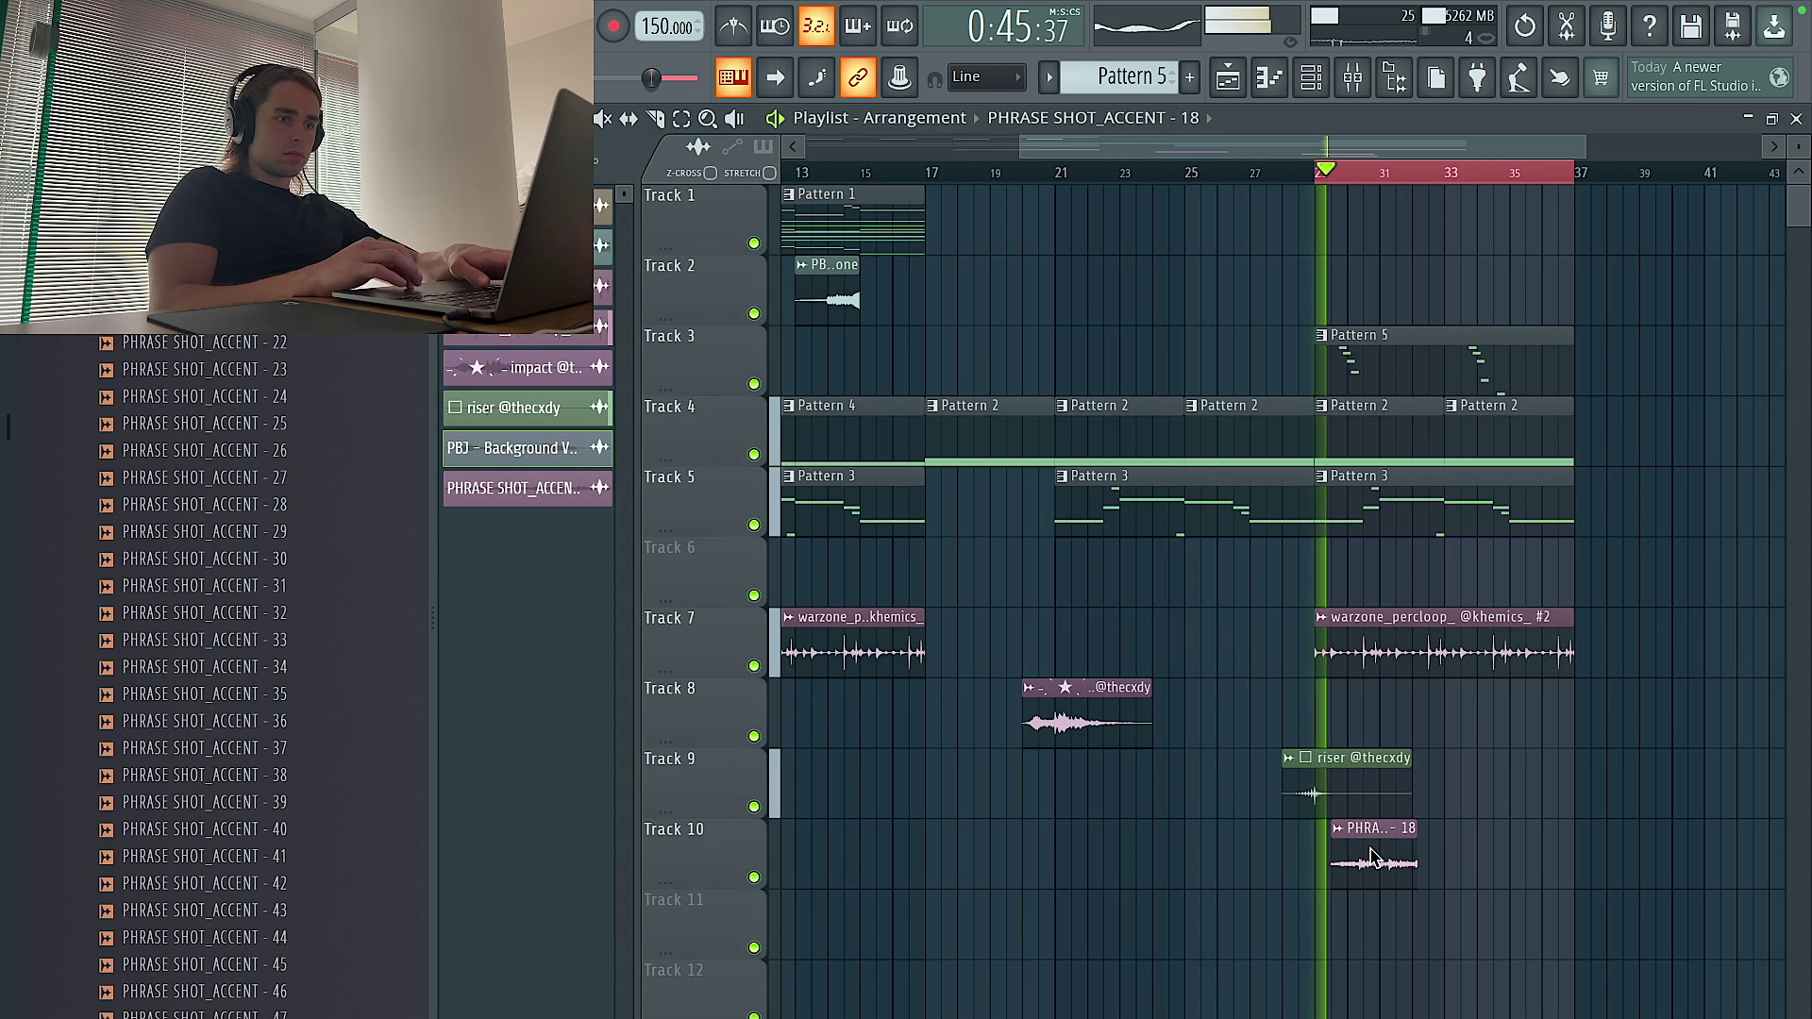
pyautogui.doubleClick(1387, 857)
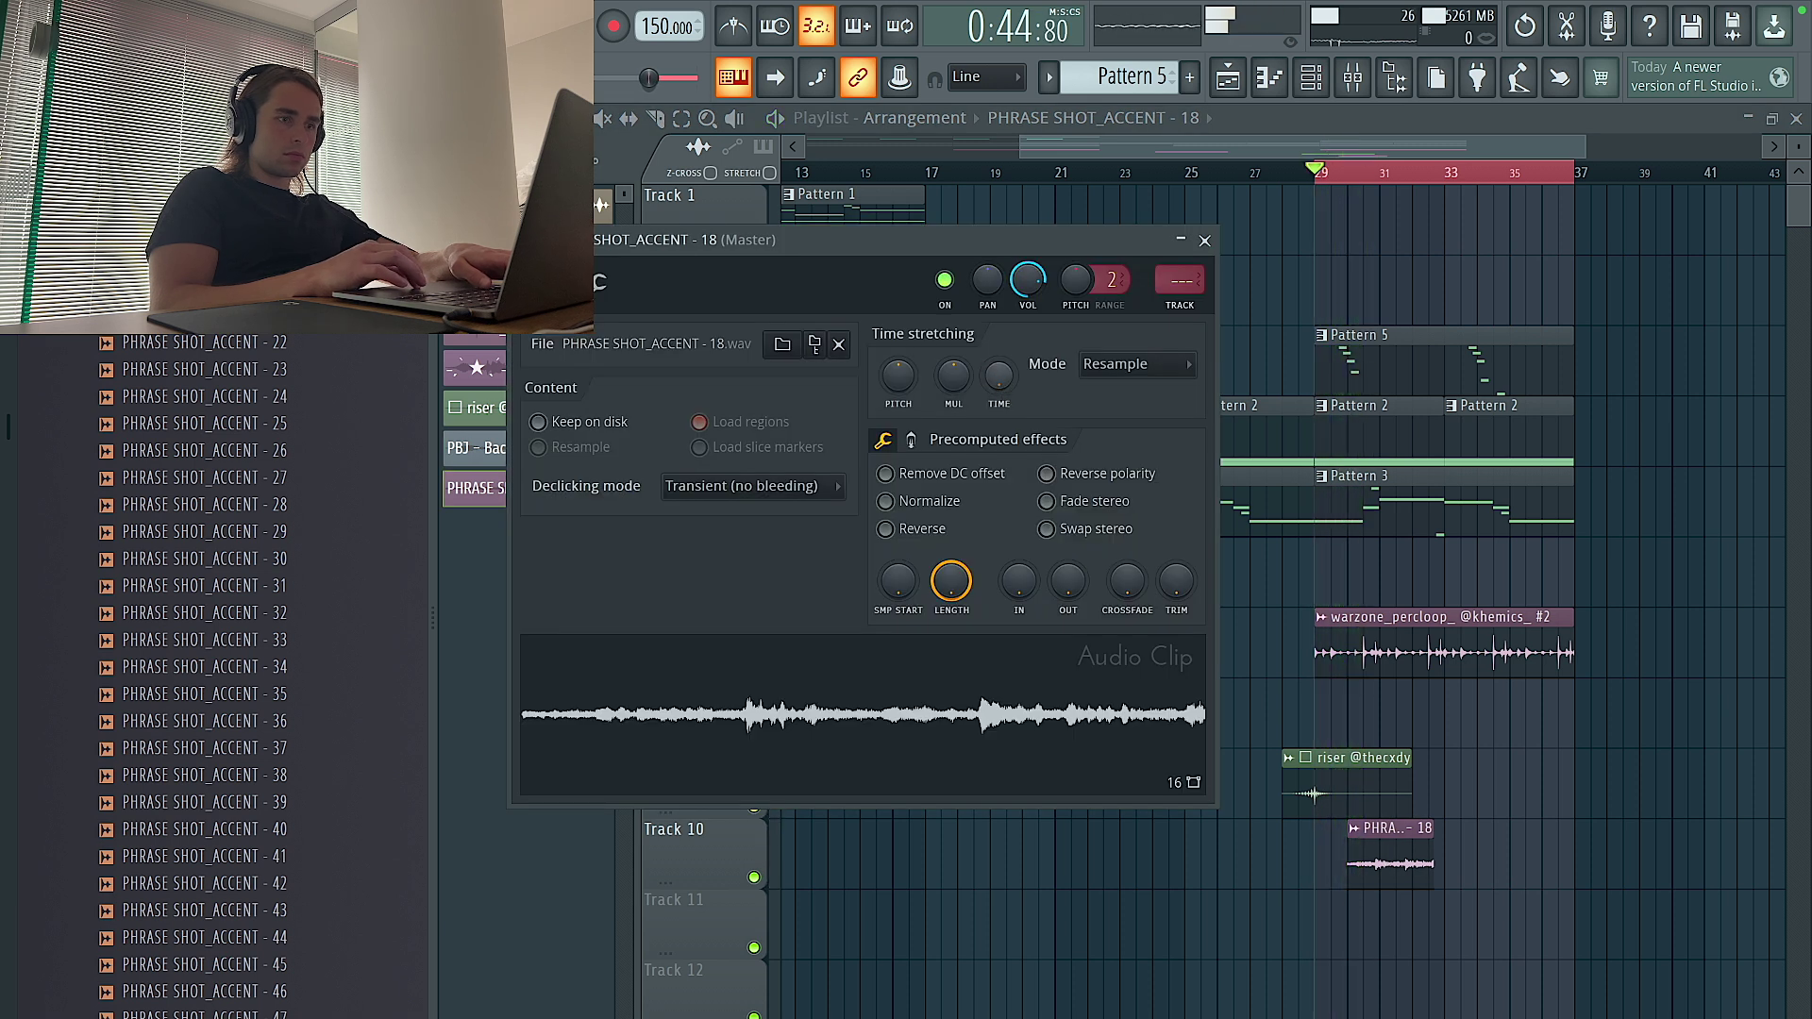
pyautogui.click(1094, 368)
pyautogui.click(1100, 389)
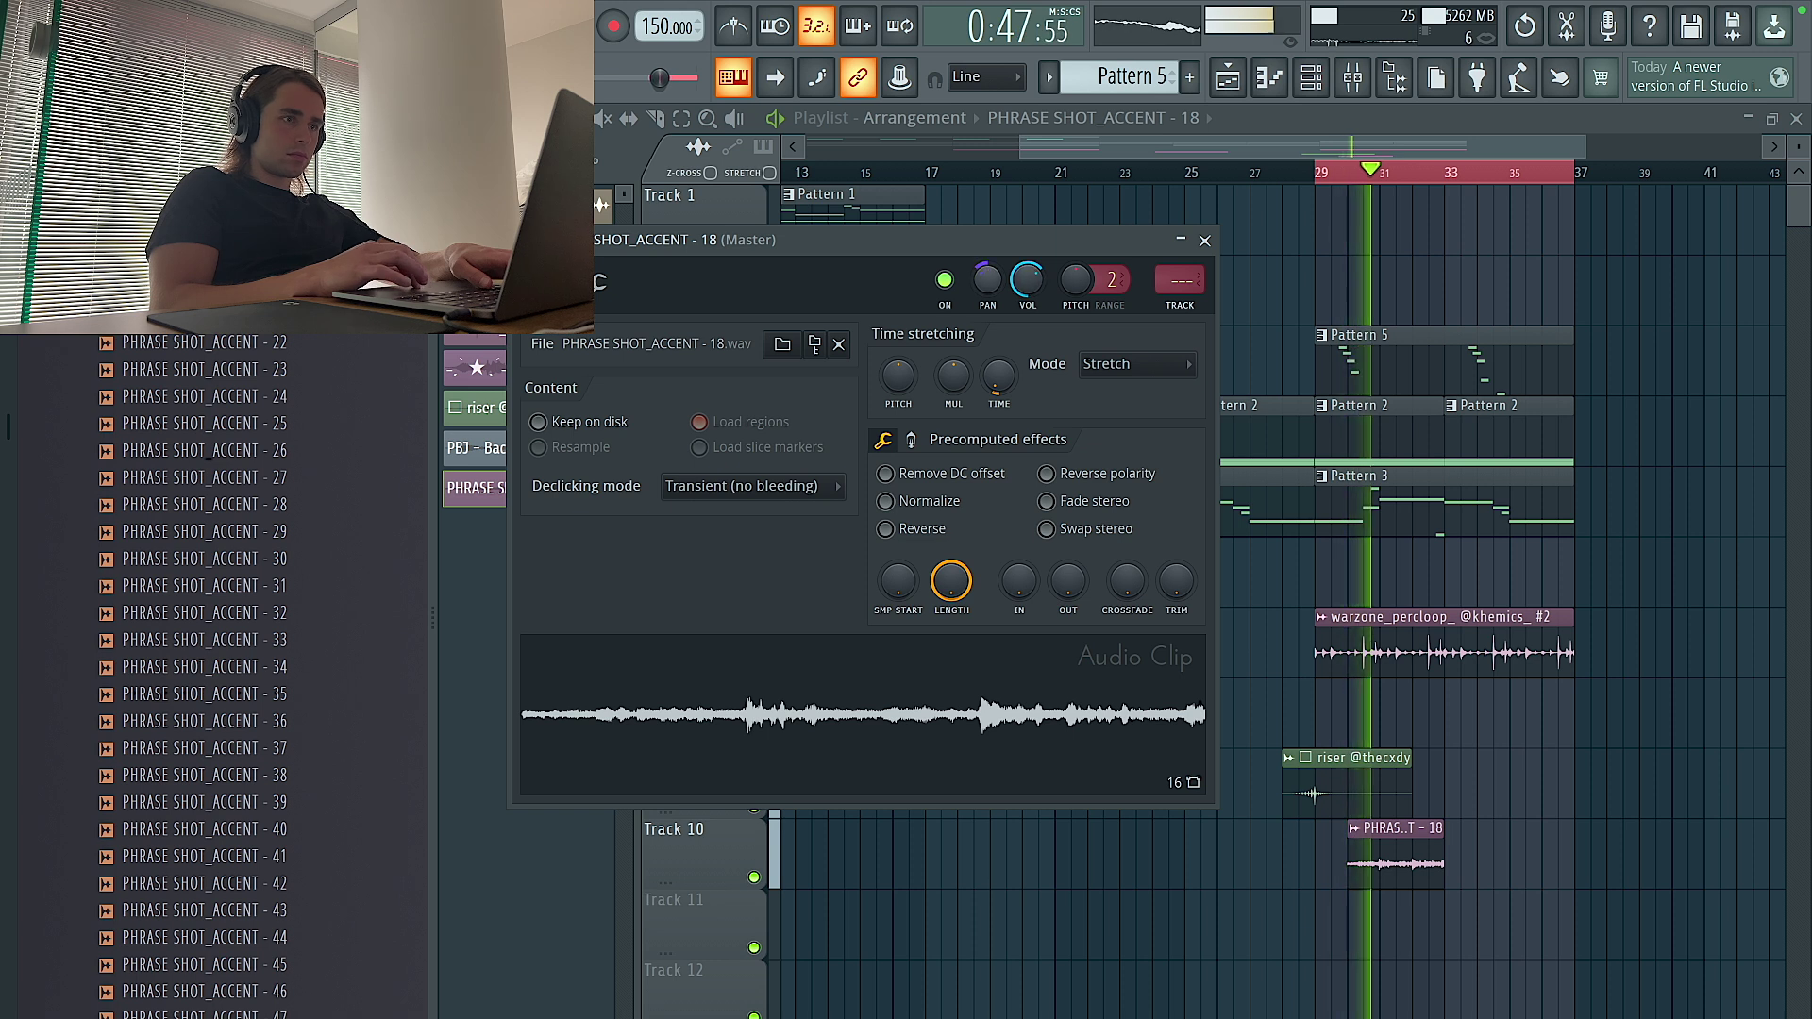
pyautogui.click(1179, 280)
# Load PanMan in slot 2 of mixer track 14, reducing its width and shifting its offset to the right
pyautogui.click(1640, 379)
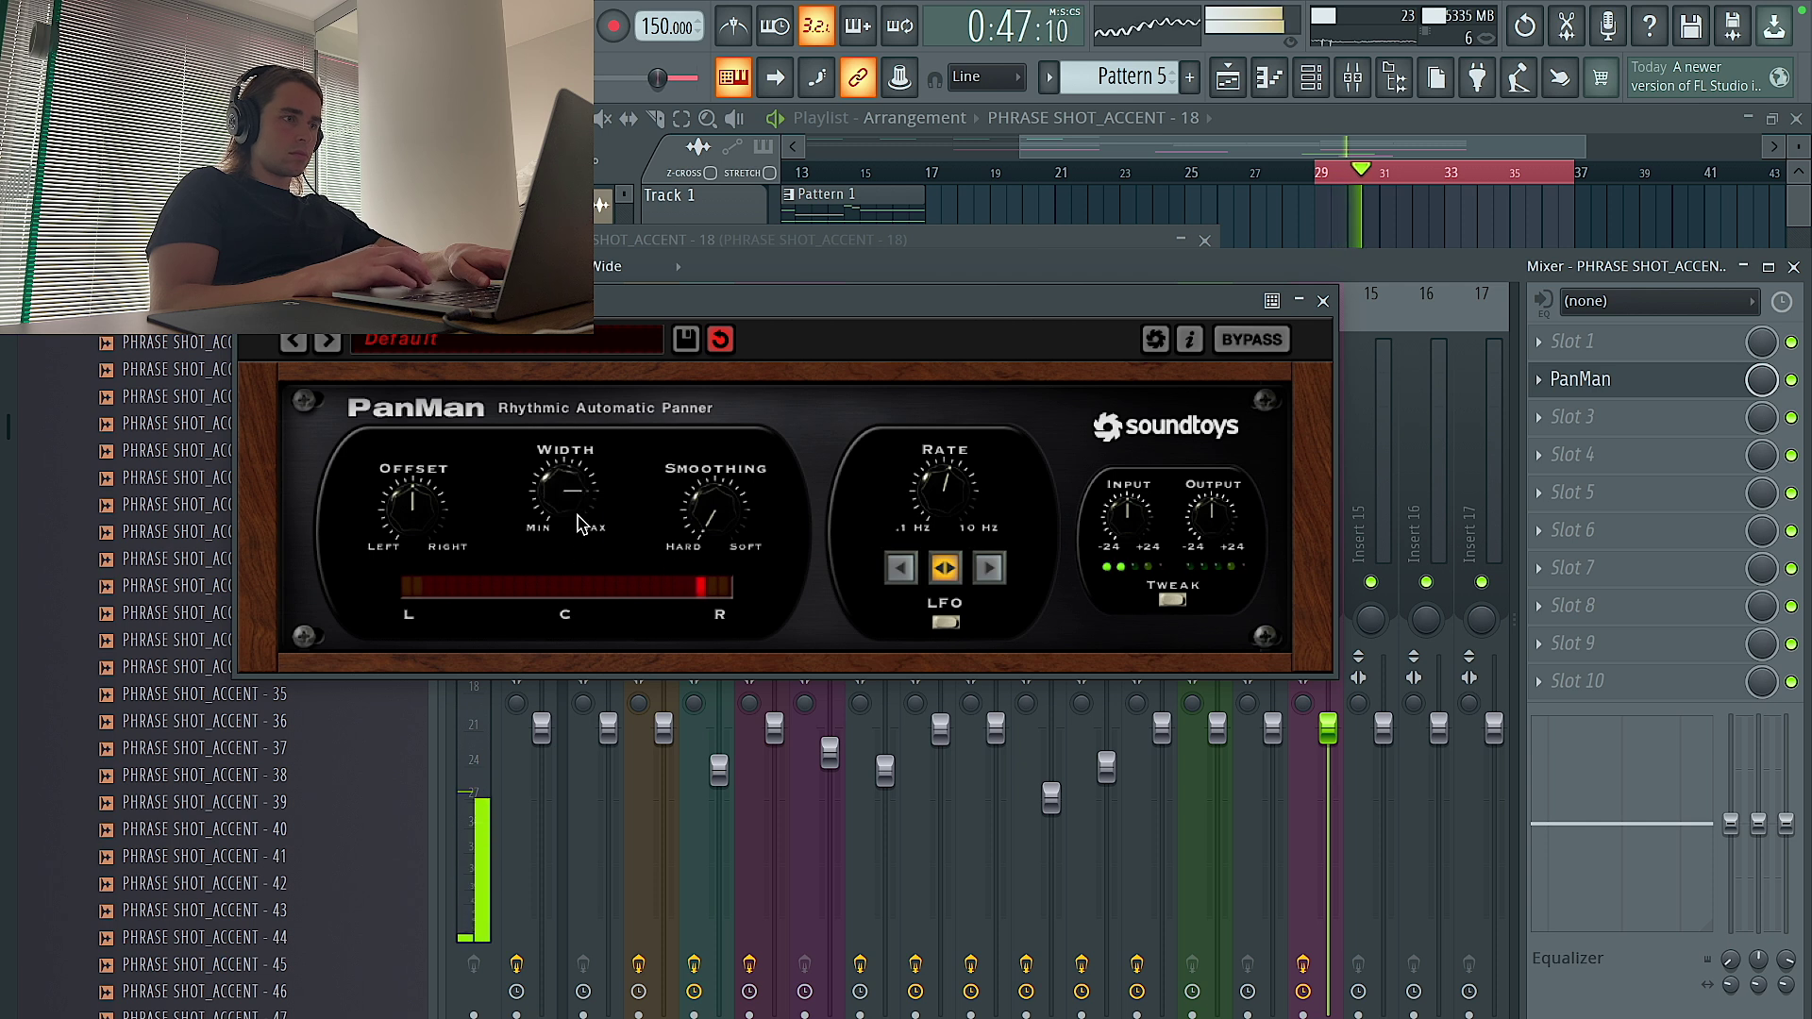
pyautogui.click(1321, 302)
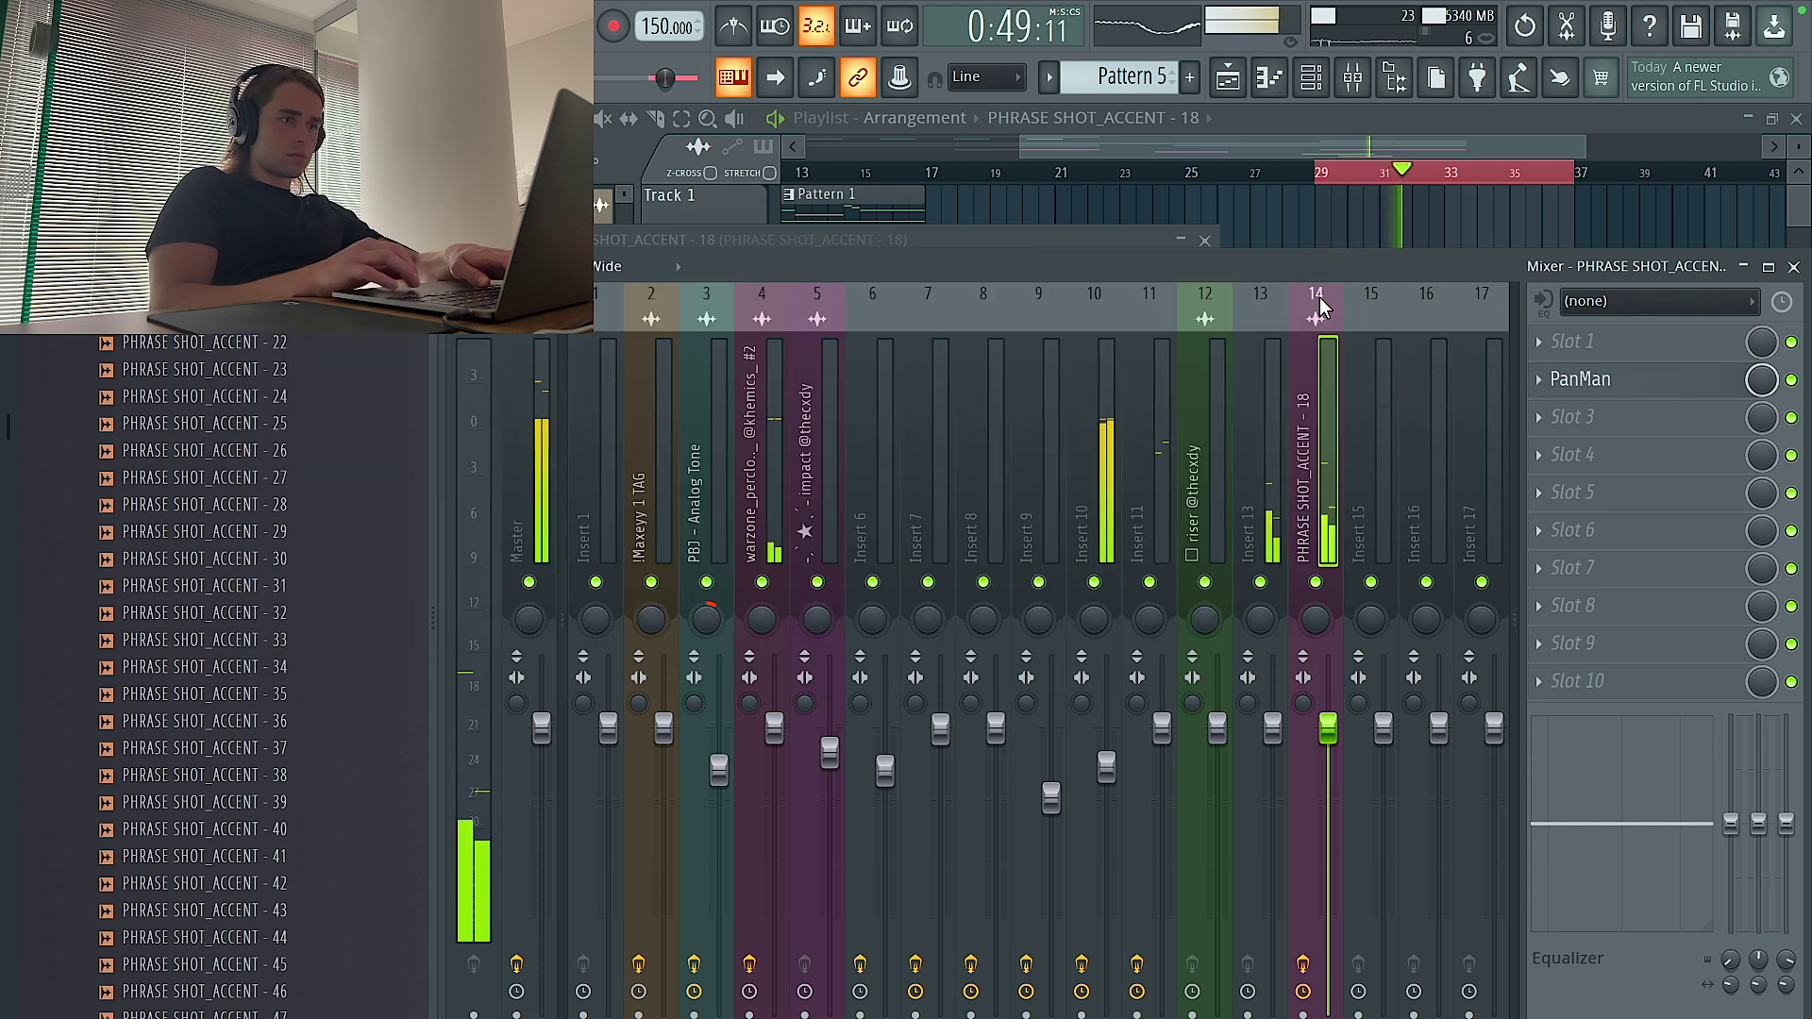
pyautogui.click(1615, 426)
pyautogui.press('Escape')
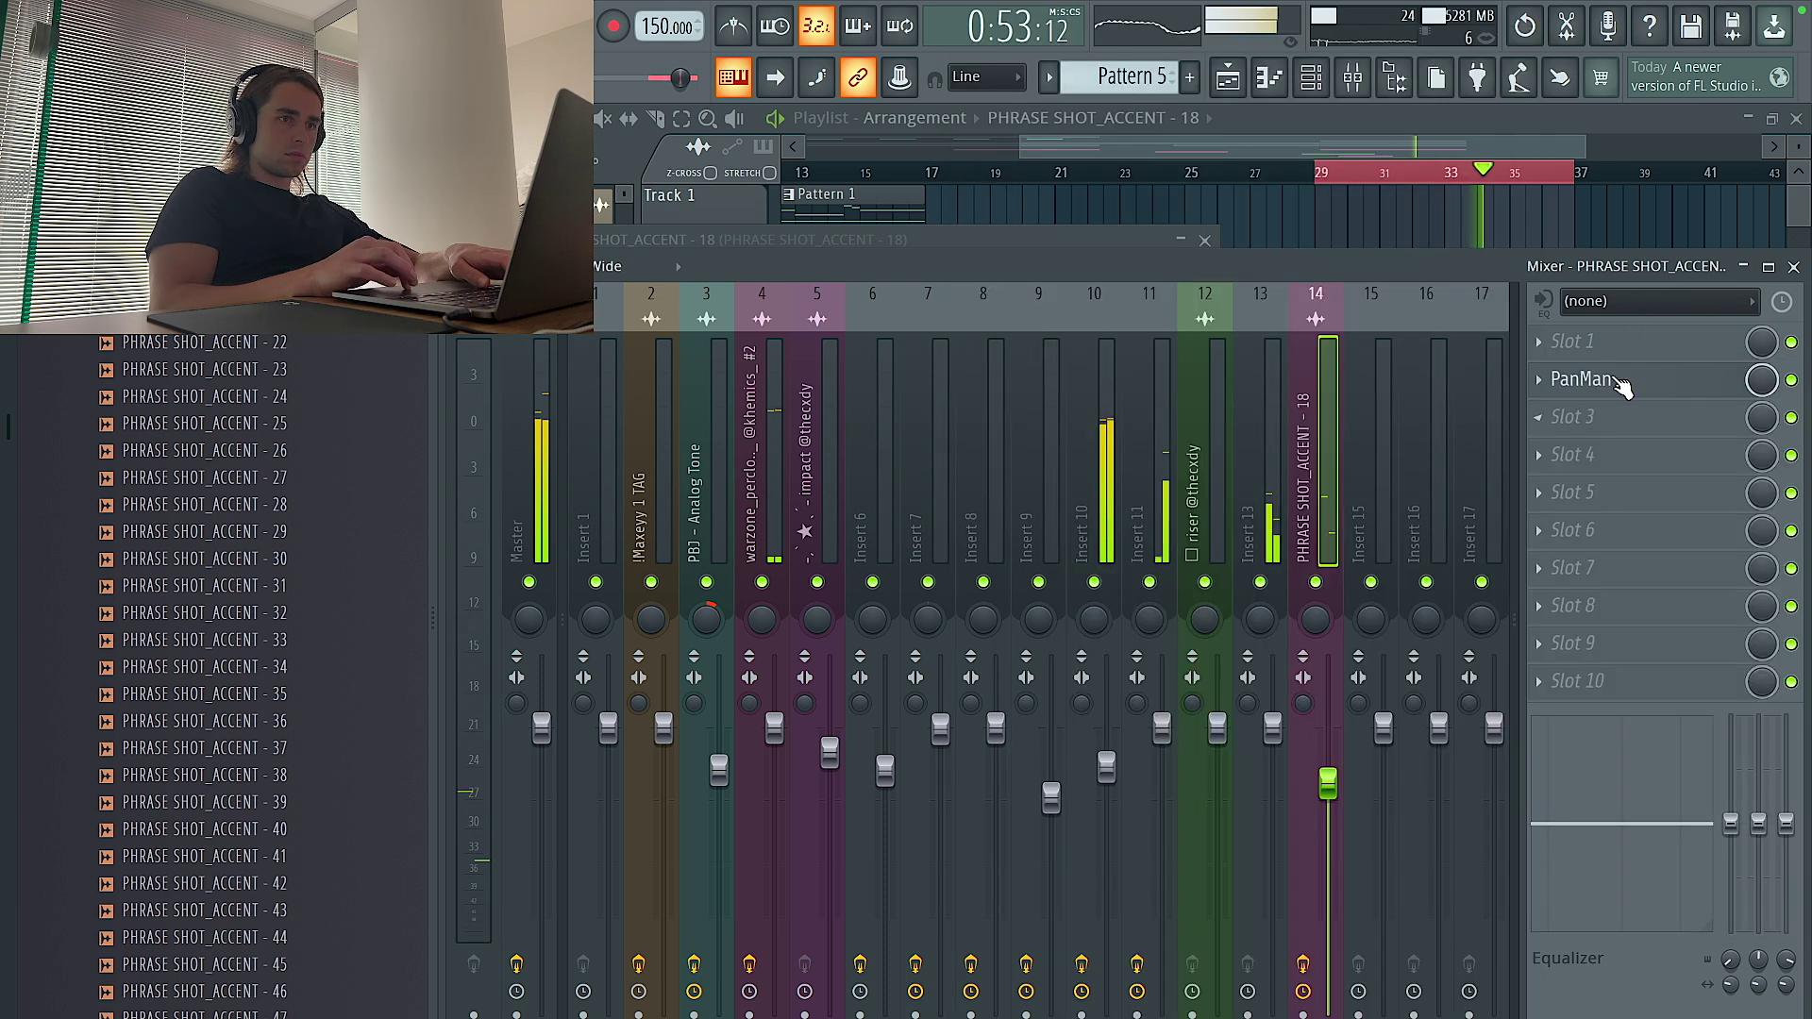
pyautogui.click(1605, 379)
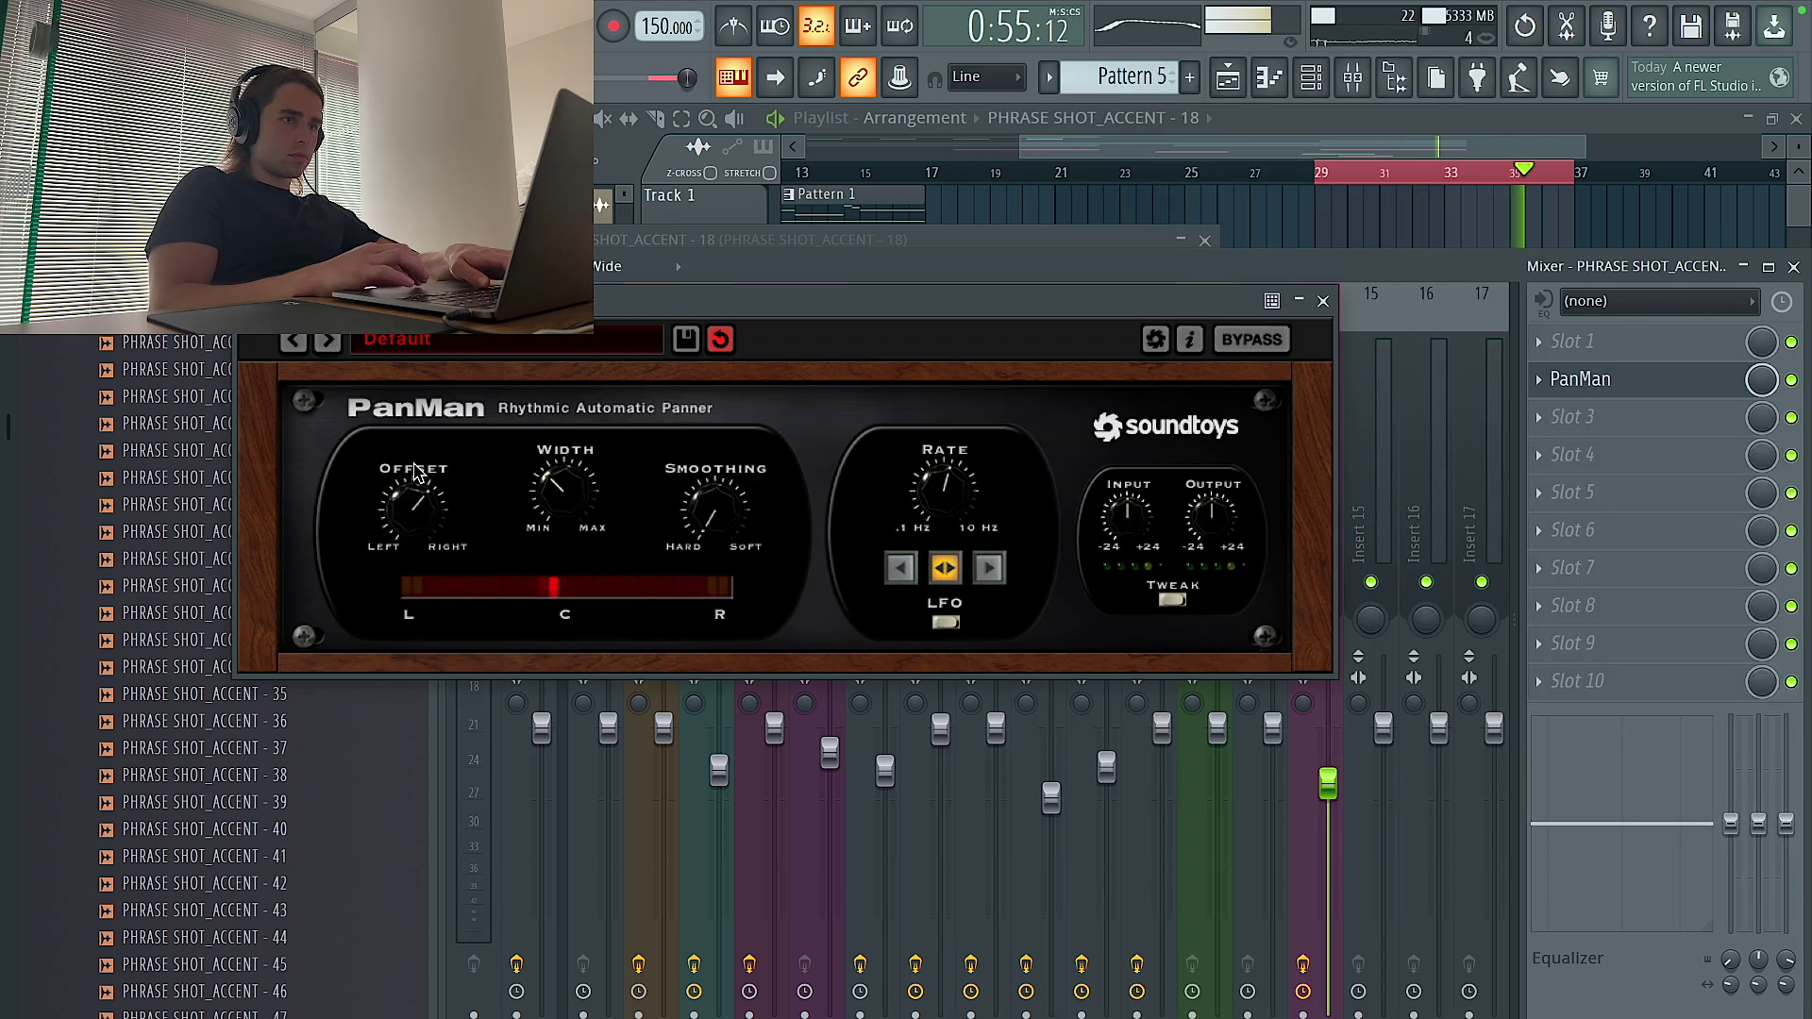
# Place a second PHRASE SHOT_ACCENT - 18 clip at bar 34 on Track 10 and set the loop selection to bars 29 to 37
pyautogui.click(1225, 182)
pyautogui.click(1298, 220)
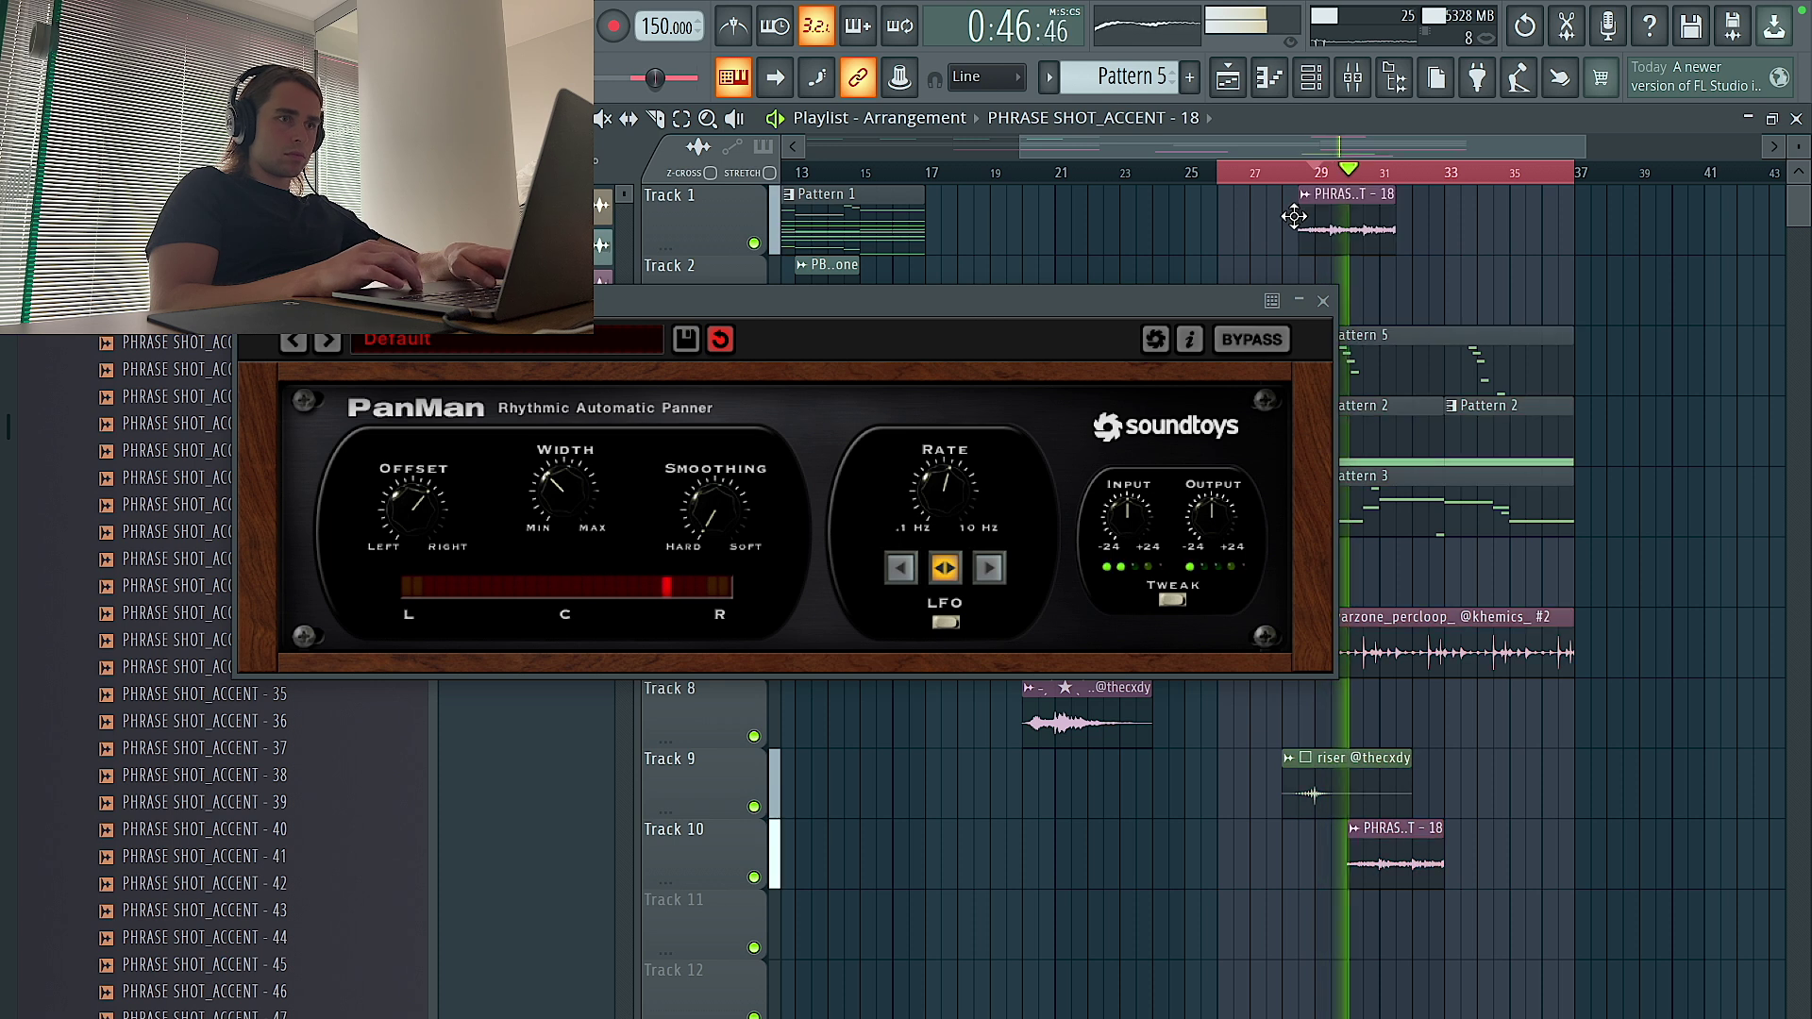
pyautogui.rightClick(1350, 228)
pyautogui.click(1496, 861)
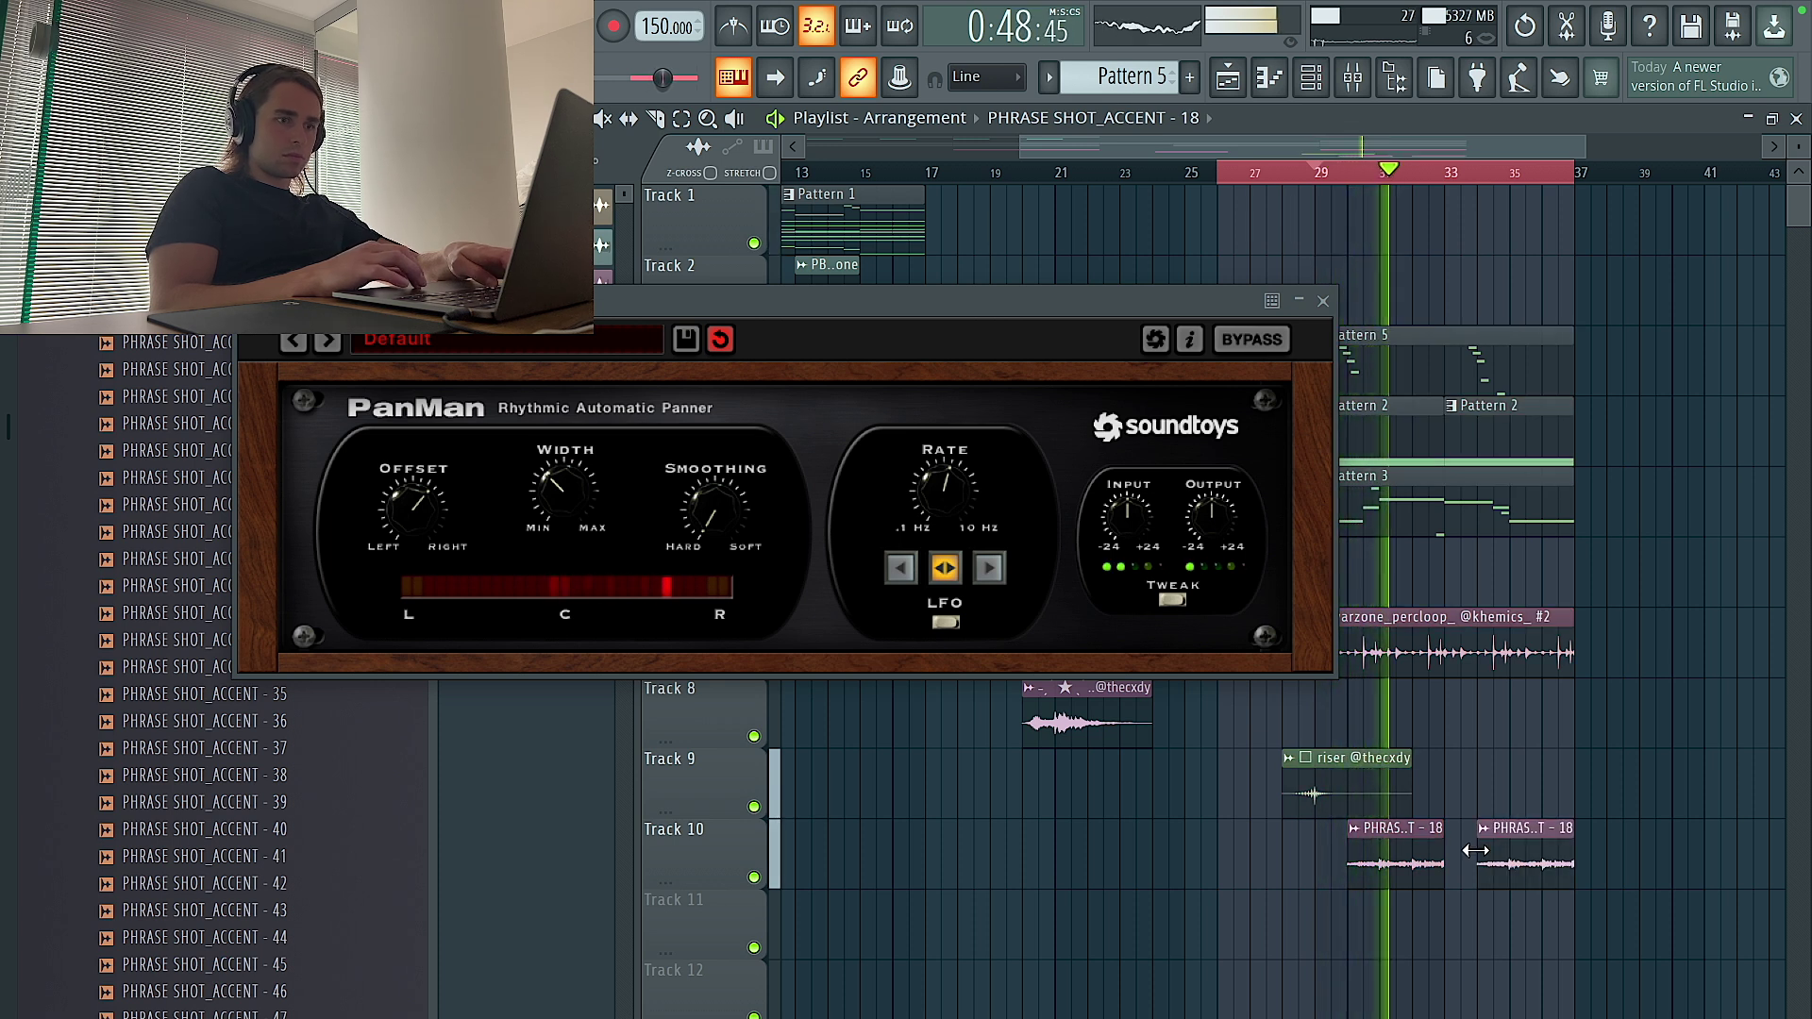
pyautogui.press('F9')
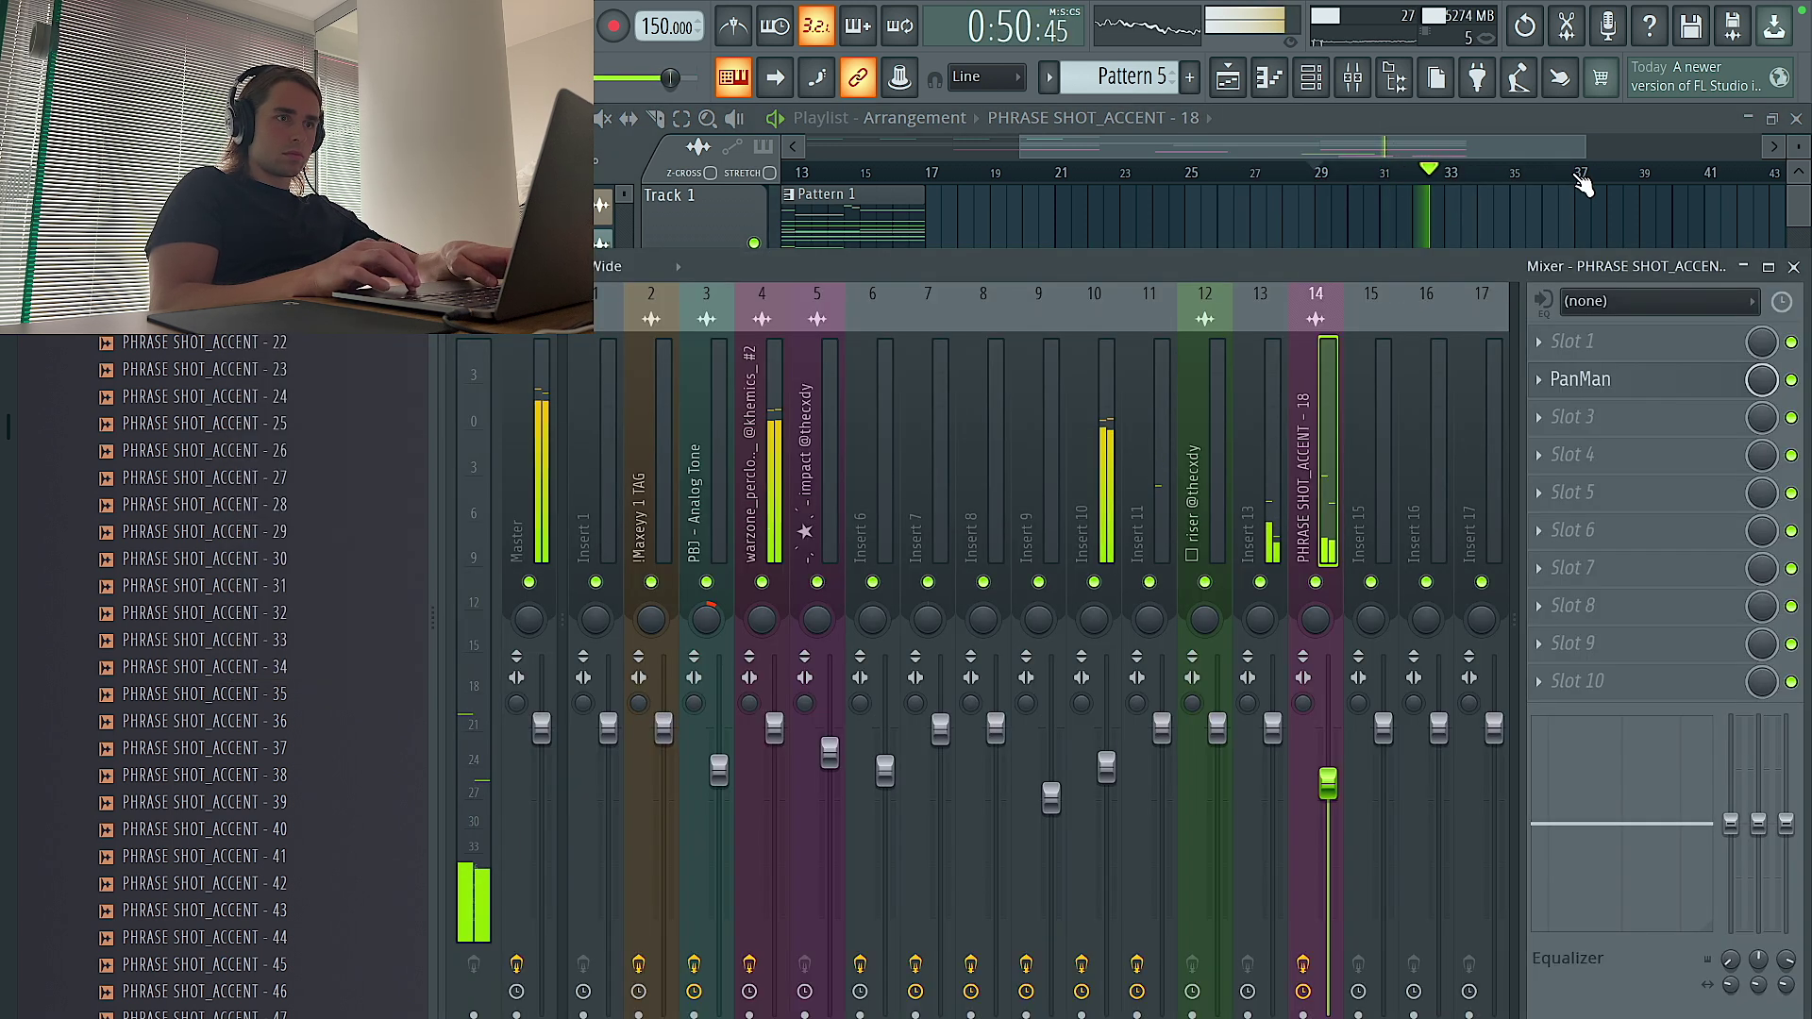
pyautogui.moveTo(1583, 179); pyautogui.dragTo(1315, 174)
pyautogui.press('F9')
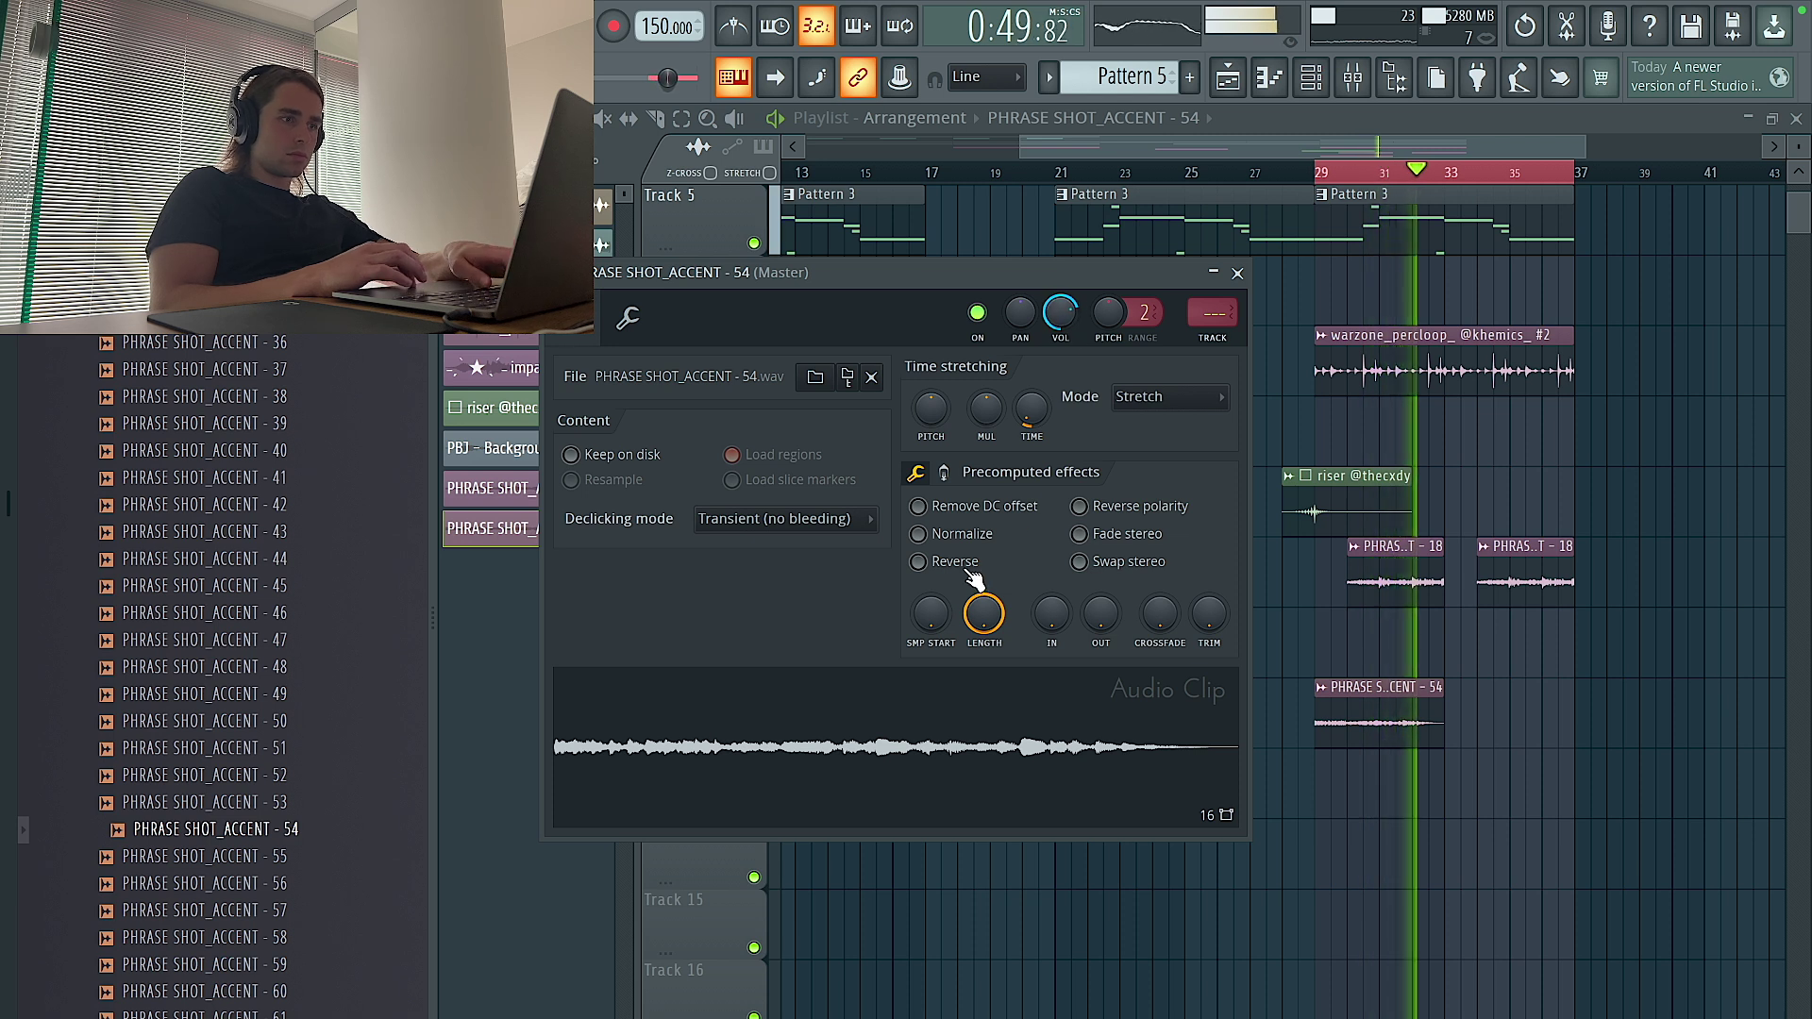
# Reverse the PHRASE SHOT_ACCENT - 54 clip and duplicate it to bar 33 on Track 12
pyautogui.click(1413, 727)
pyautogui.hotkey('ctrl', 'b')
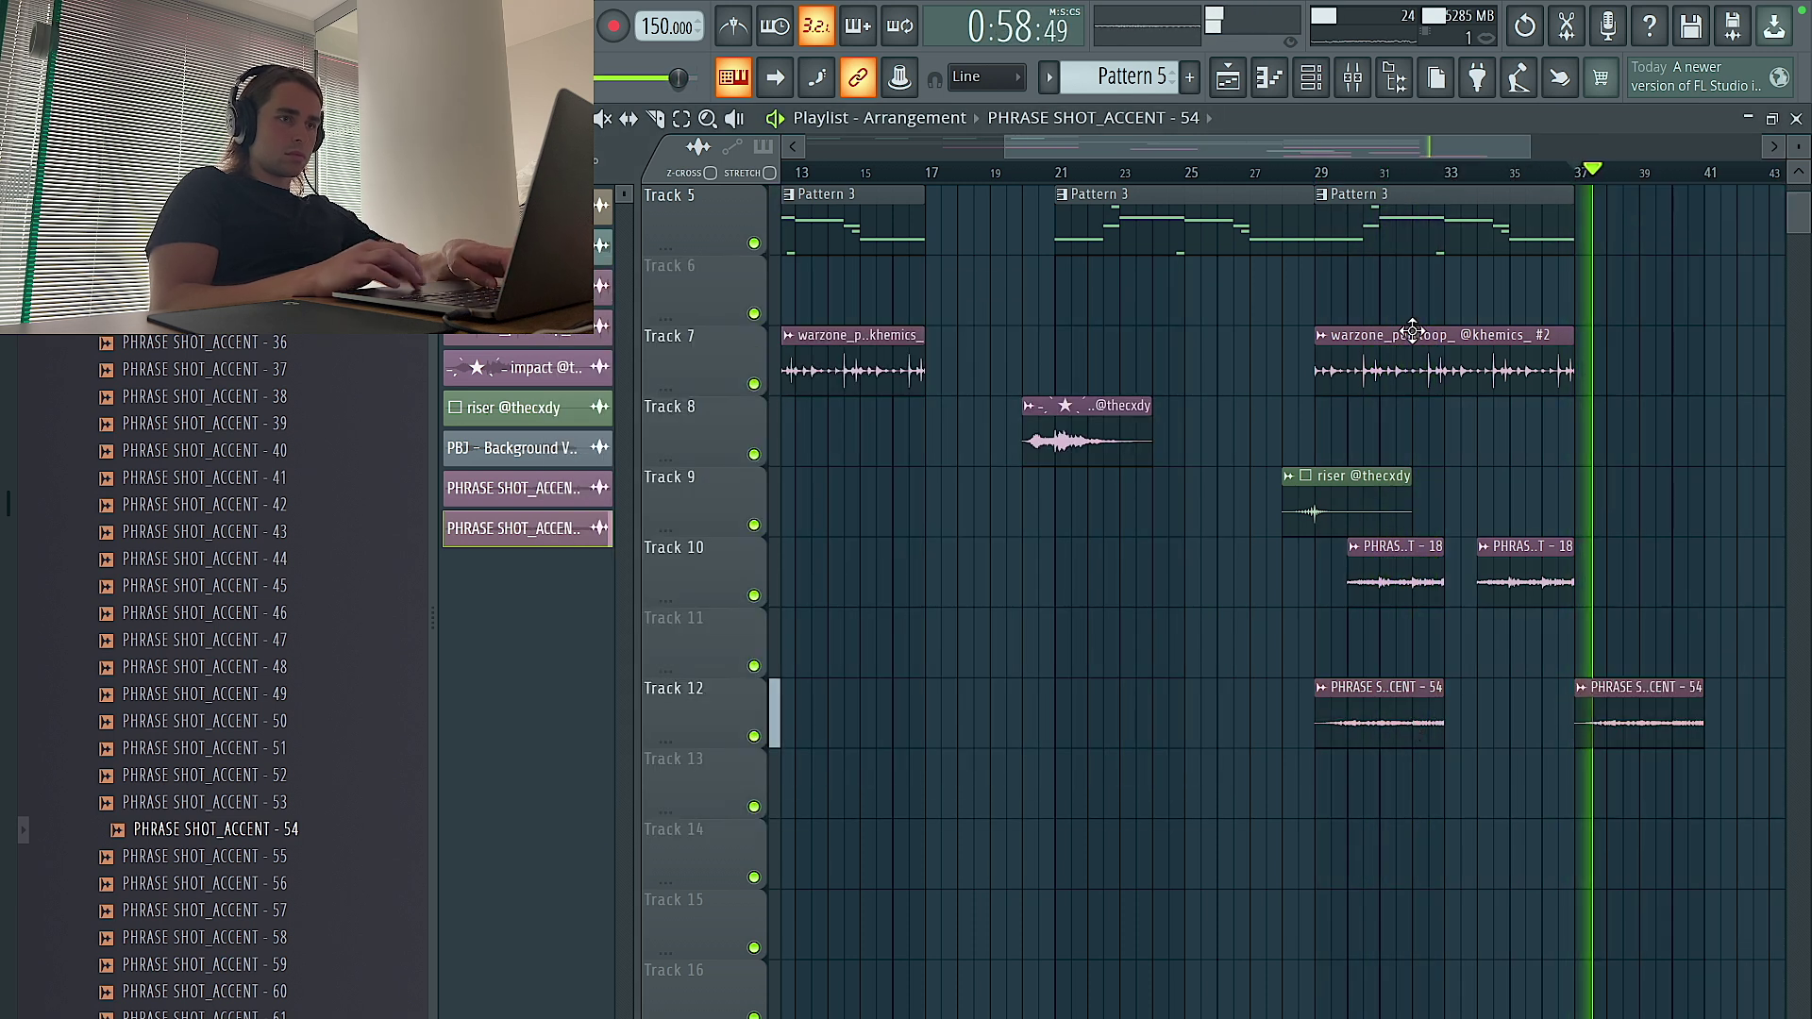
pyautogui.click(1324, 173)
pyautogui.rightClick(1580, 706)
pyautogui.doubleClick(1335, 720)
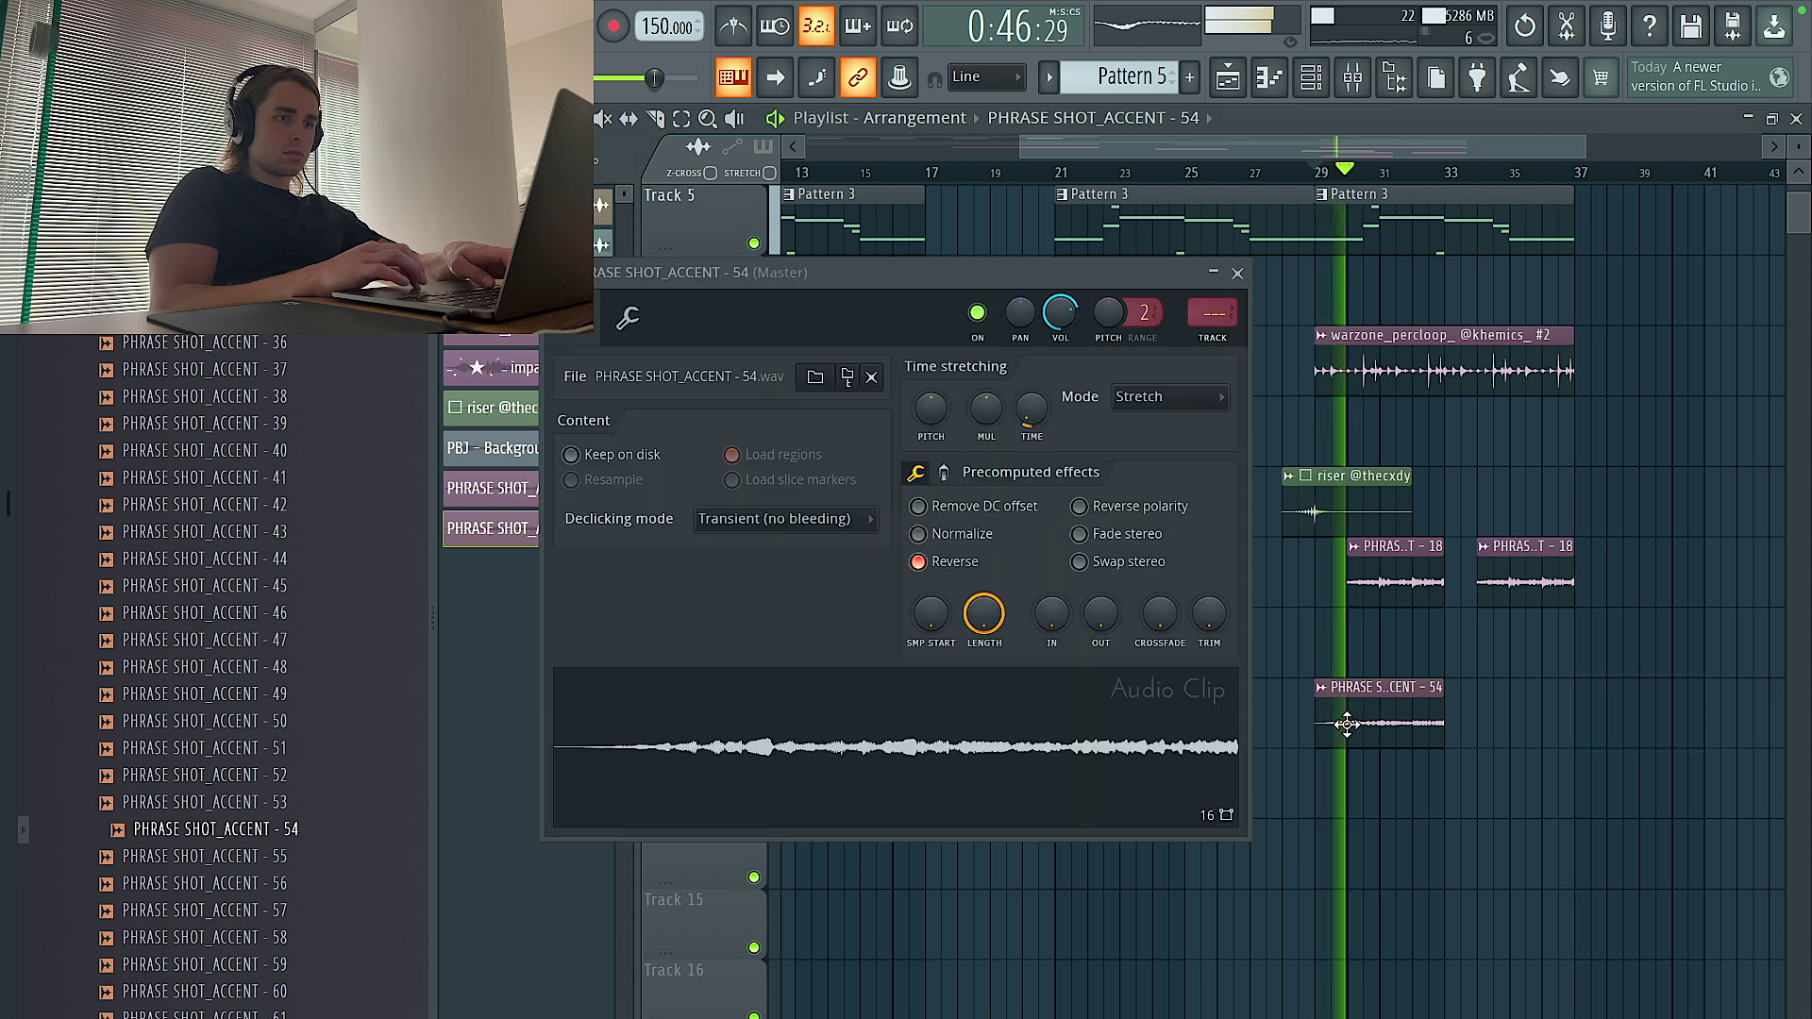
pyautogui.click(1421, 727)
pyautogui.hotkey('ctrl', 'b')
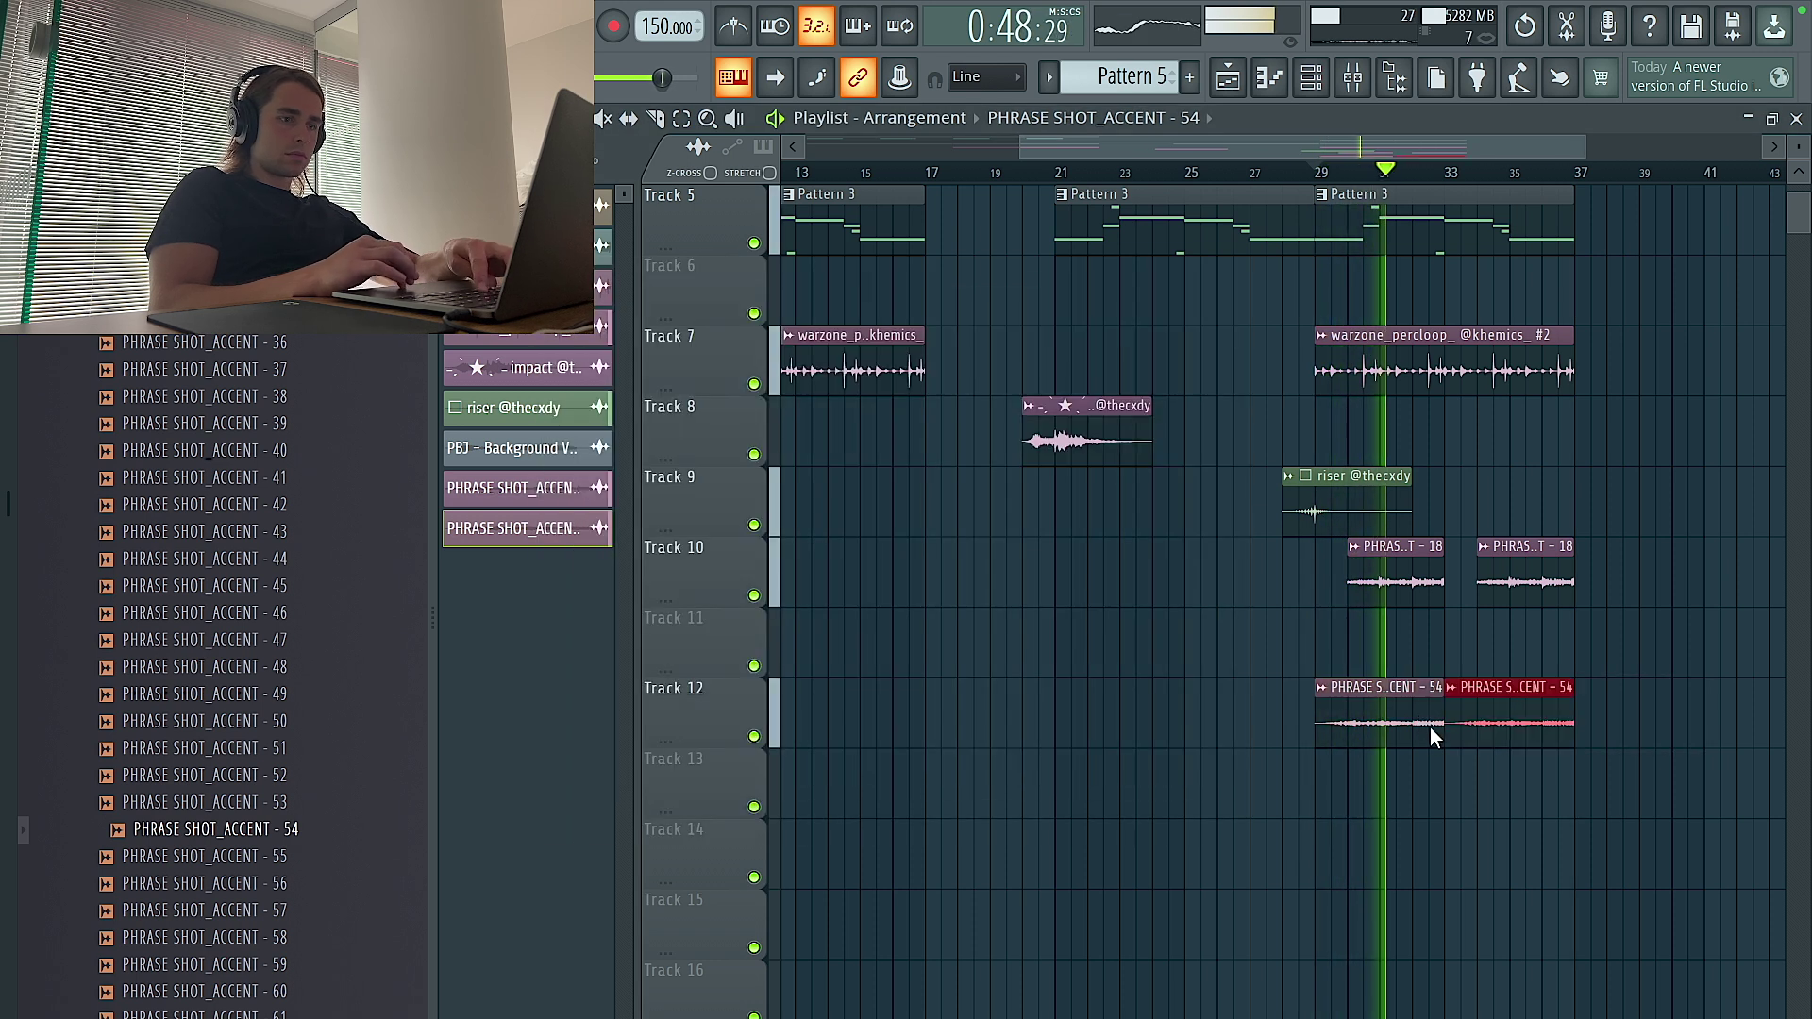
# Load HalfTime on mixer track 15 for PHRASE SHOT_ACCENT - 54 and pan the track left at a slightly lower volume
pyautogui.doubleClick(1422, 727)
pyautogui.press('F9')
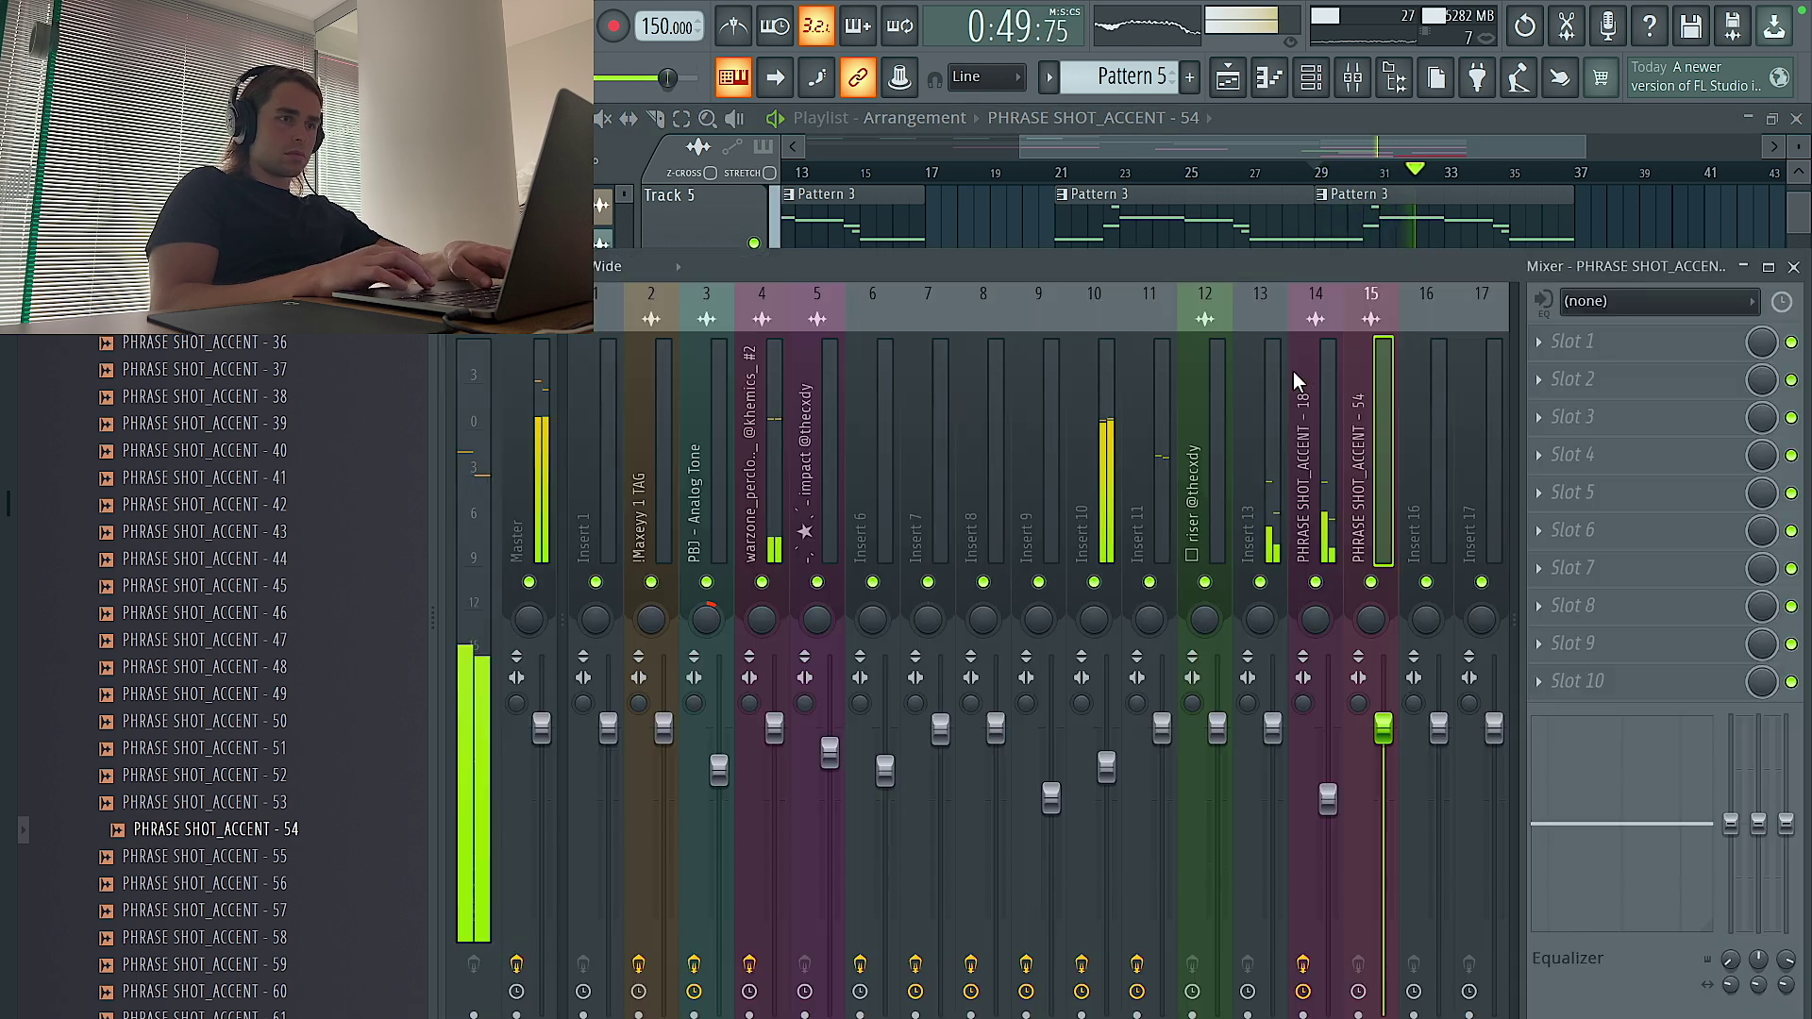
pyautogui.click(1605, 366)
pyautogui.click(1039, 211)
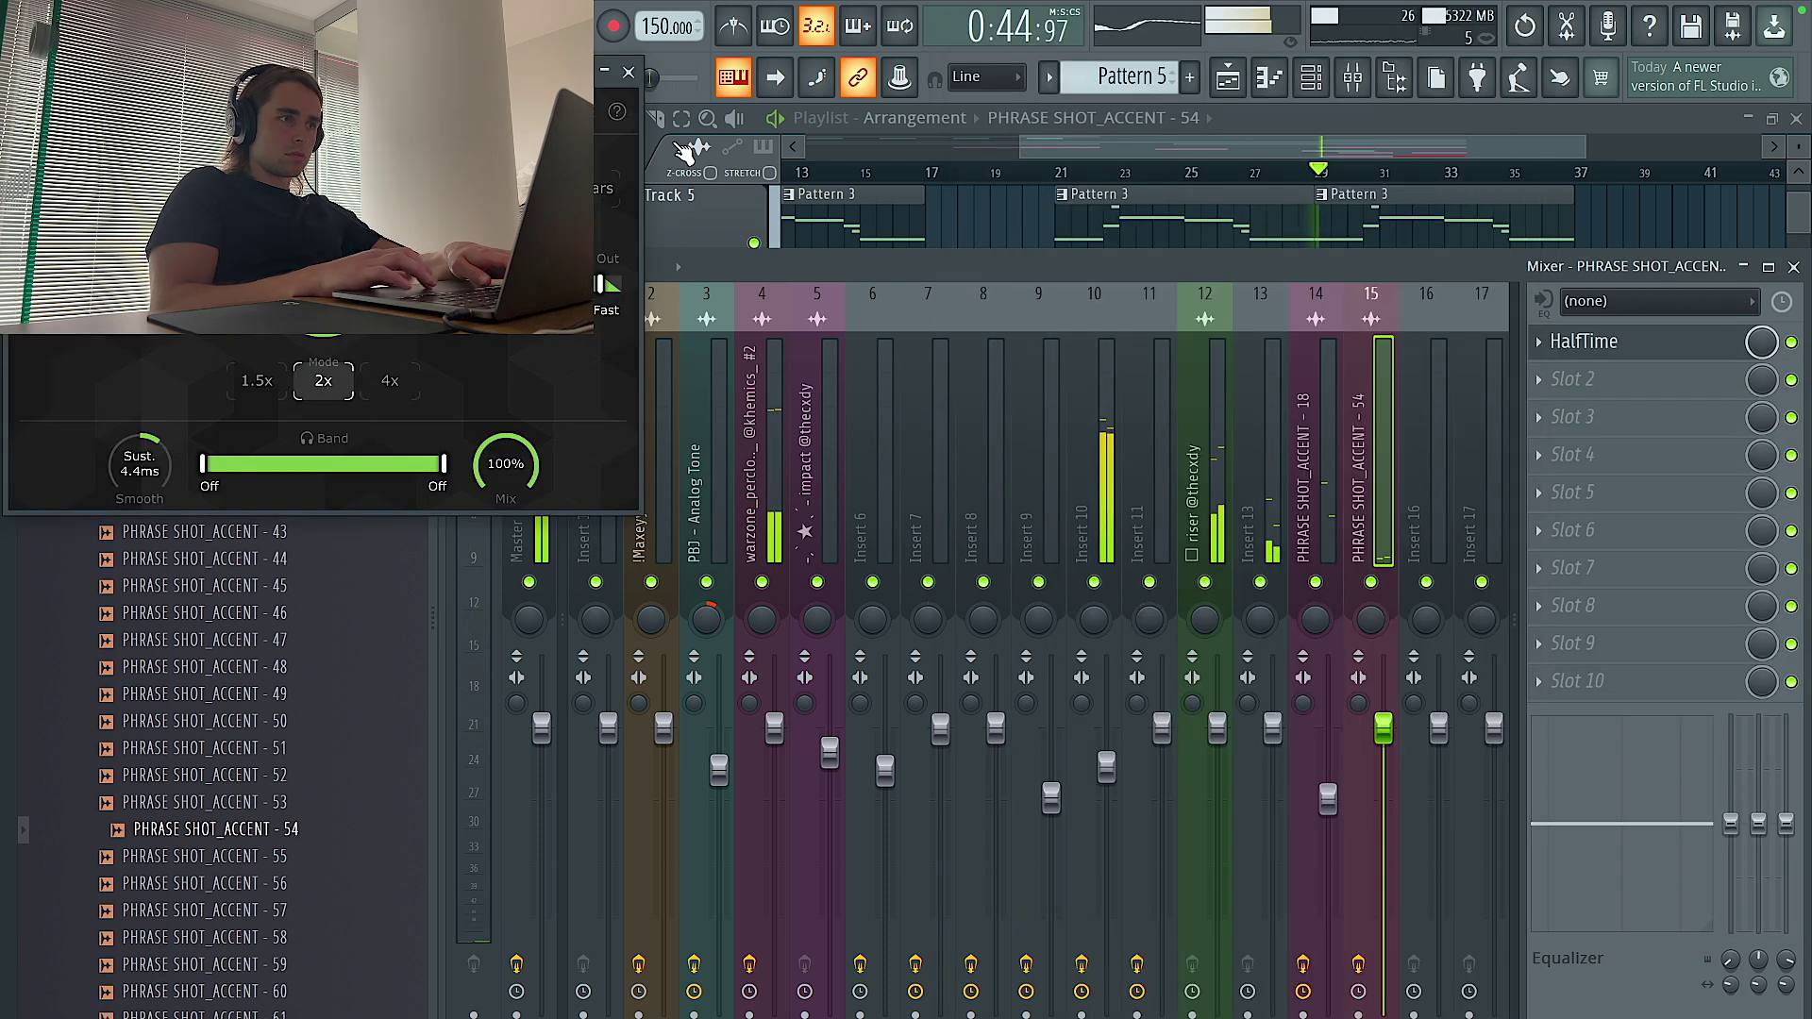
pyautogui.click(630, 74)
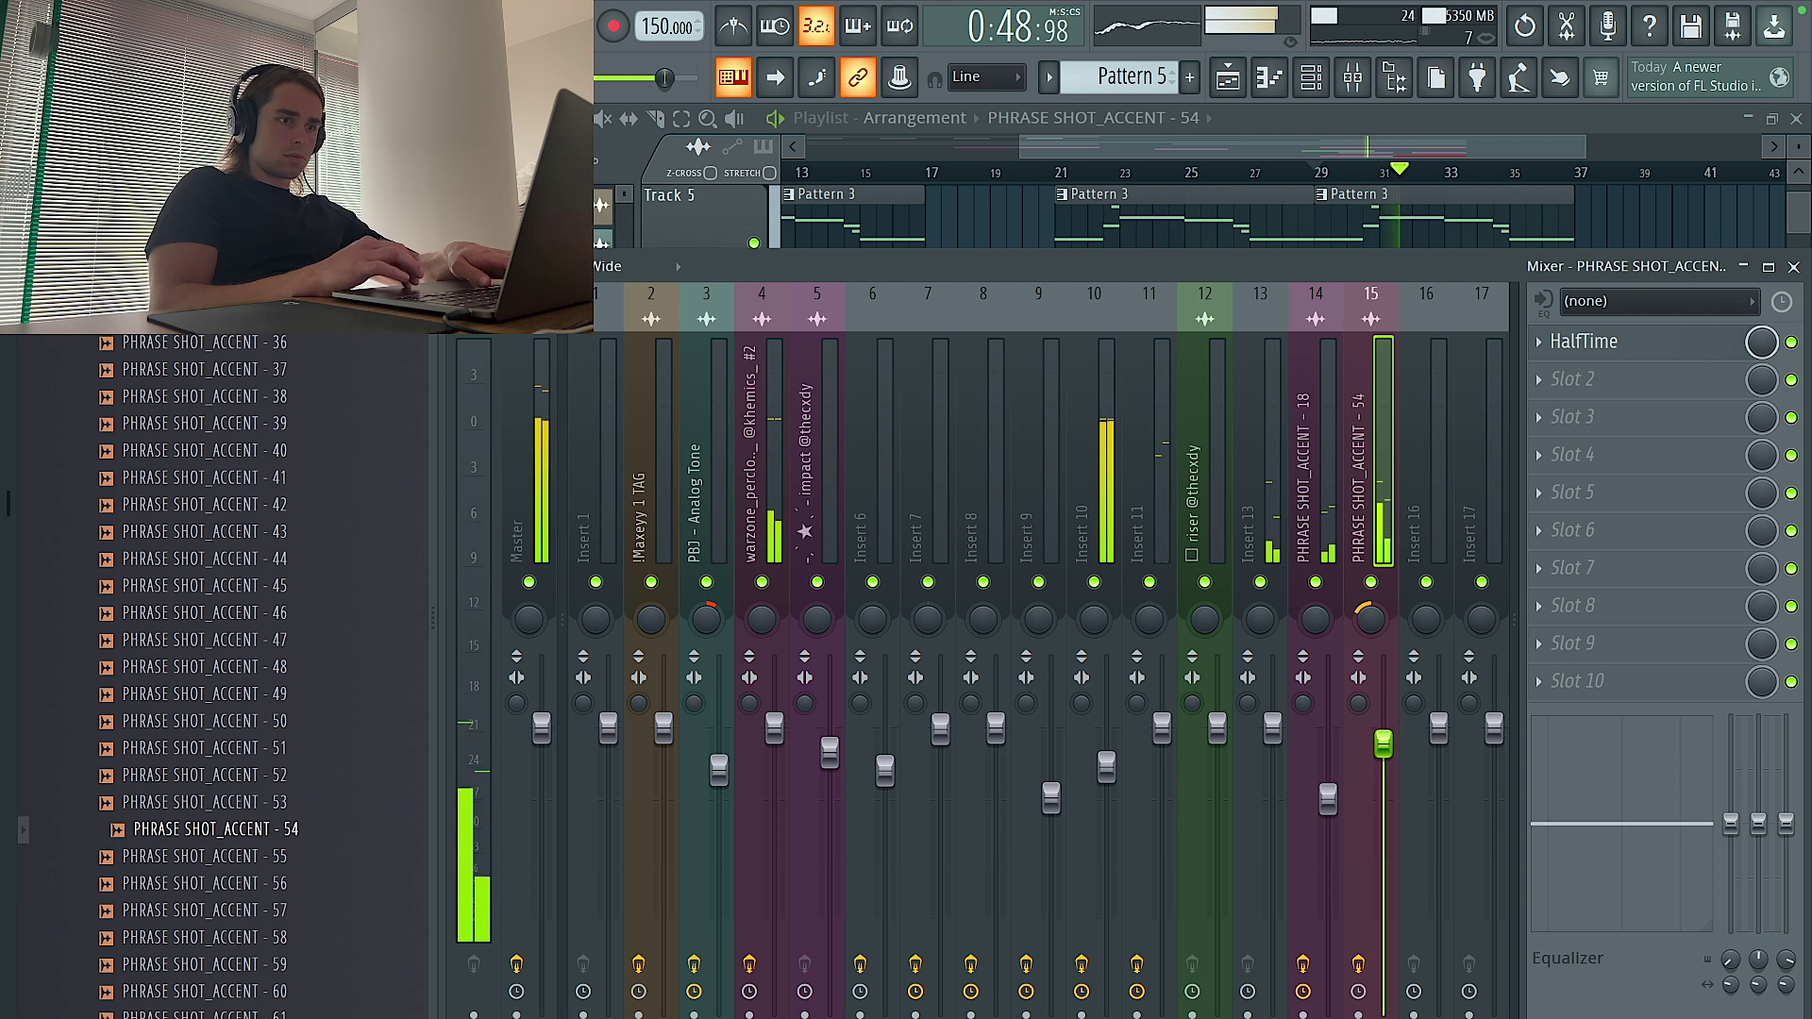
pyautogui.press('F9')
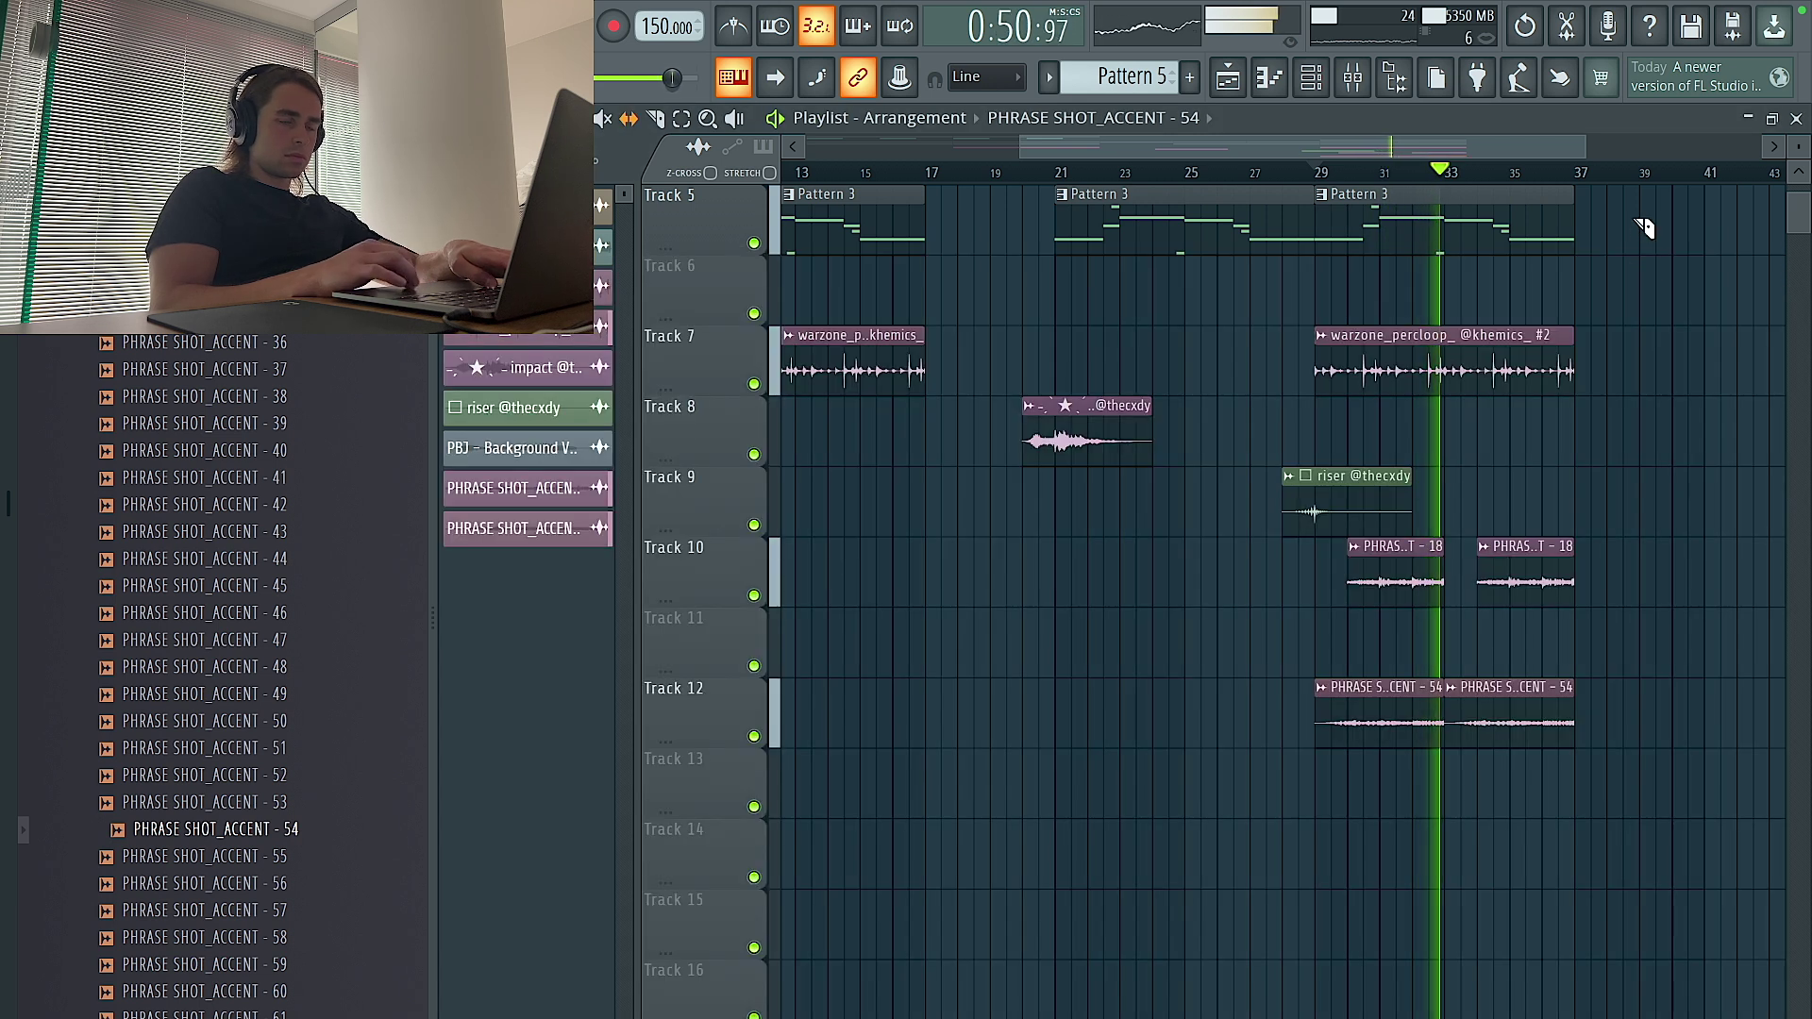
# Delete the Analog Lab V #3 clips at bars 1 and 9 on Track 4 of the Playlist
pyautogui.scroll(-2, 1521, 404)
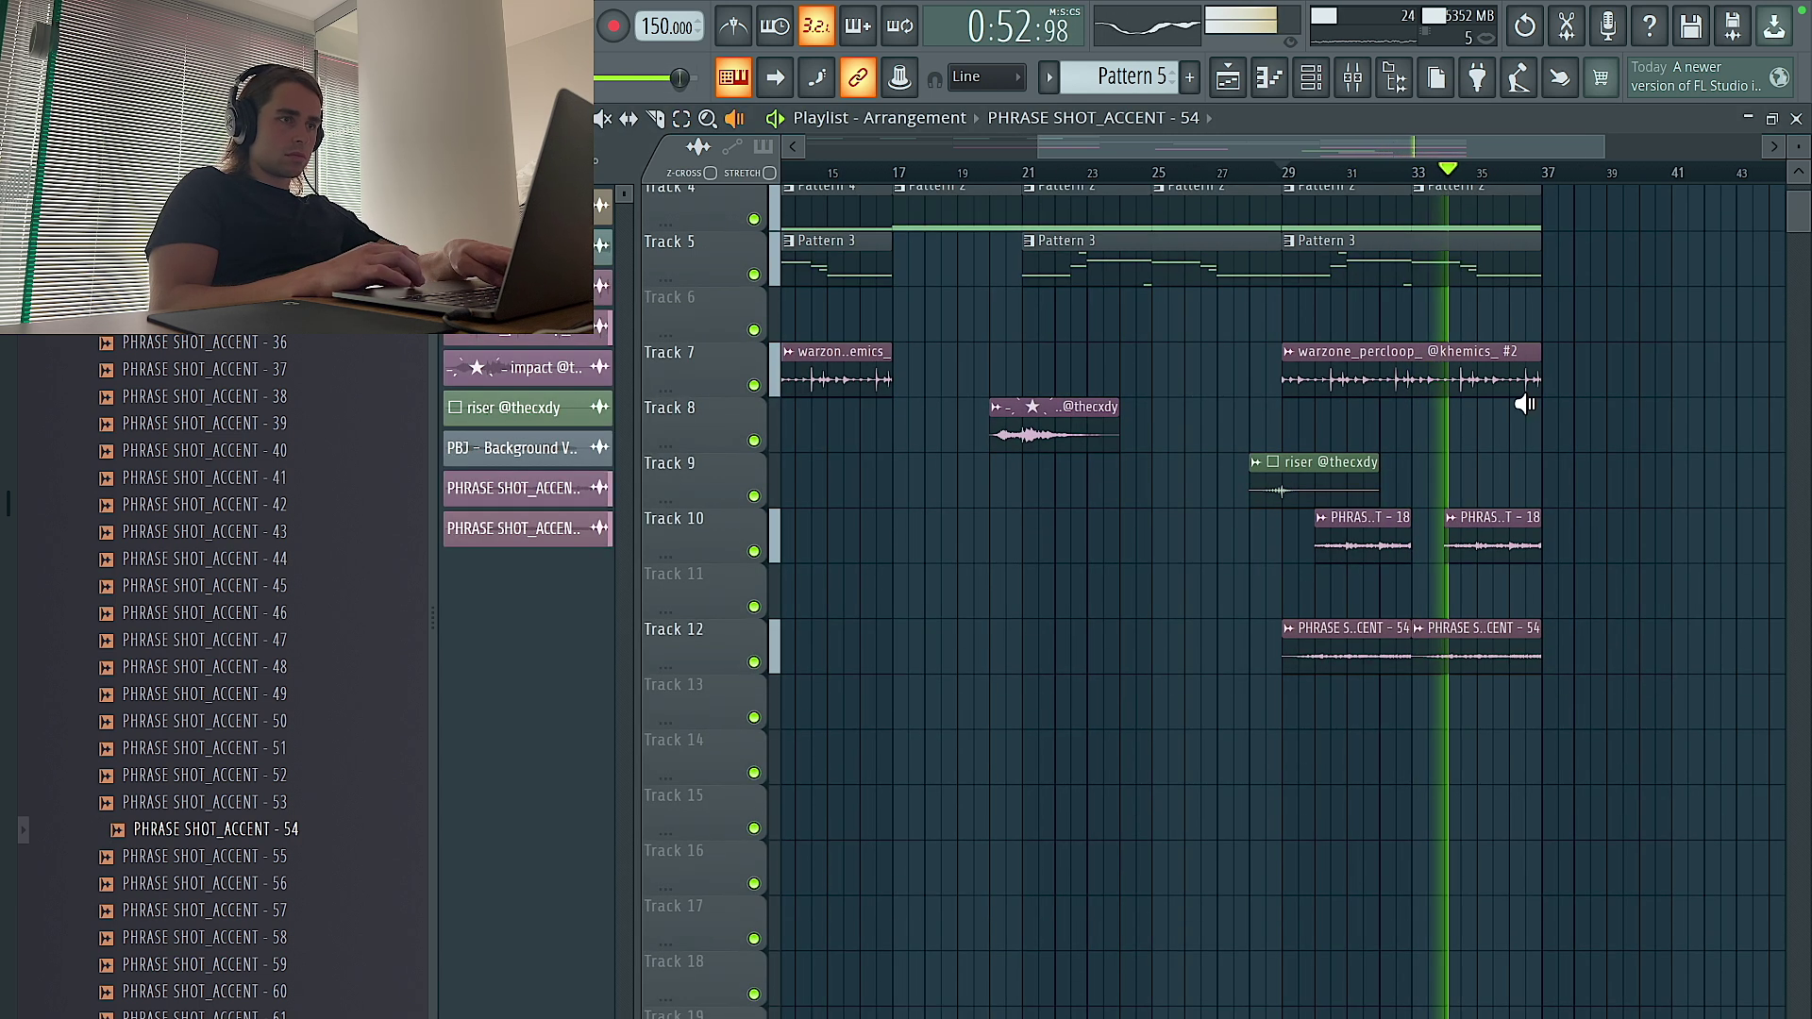
pyautogui.scroll(2, 1194, 641)
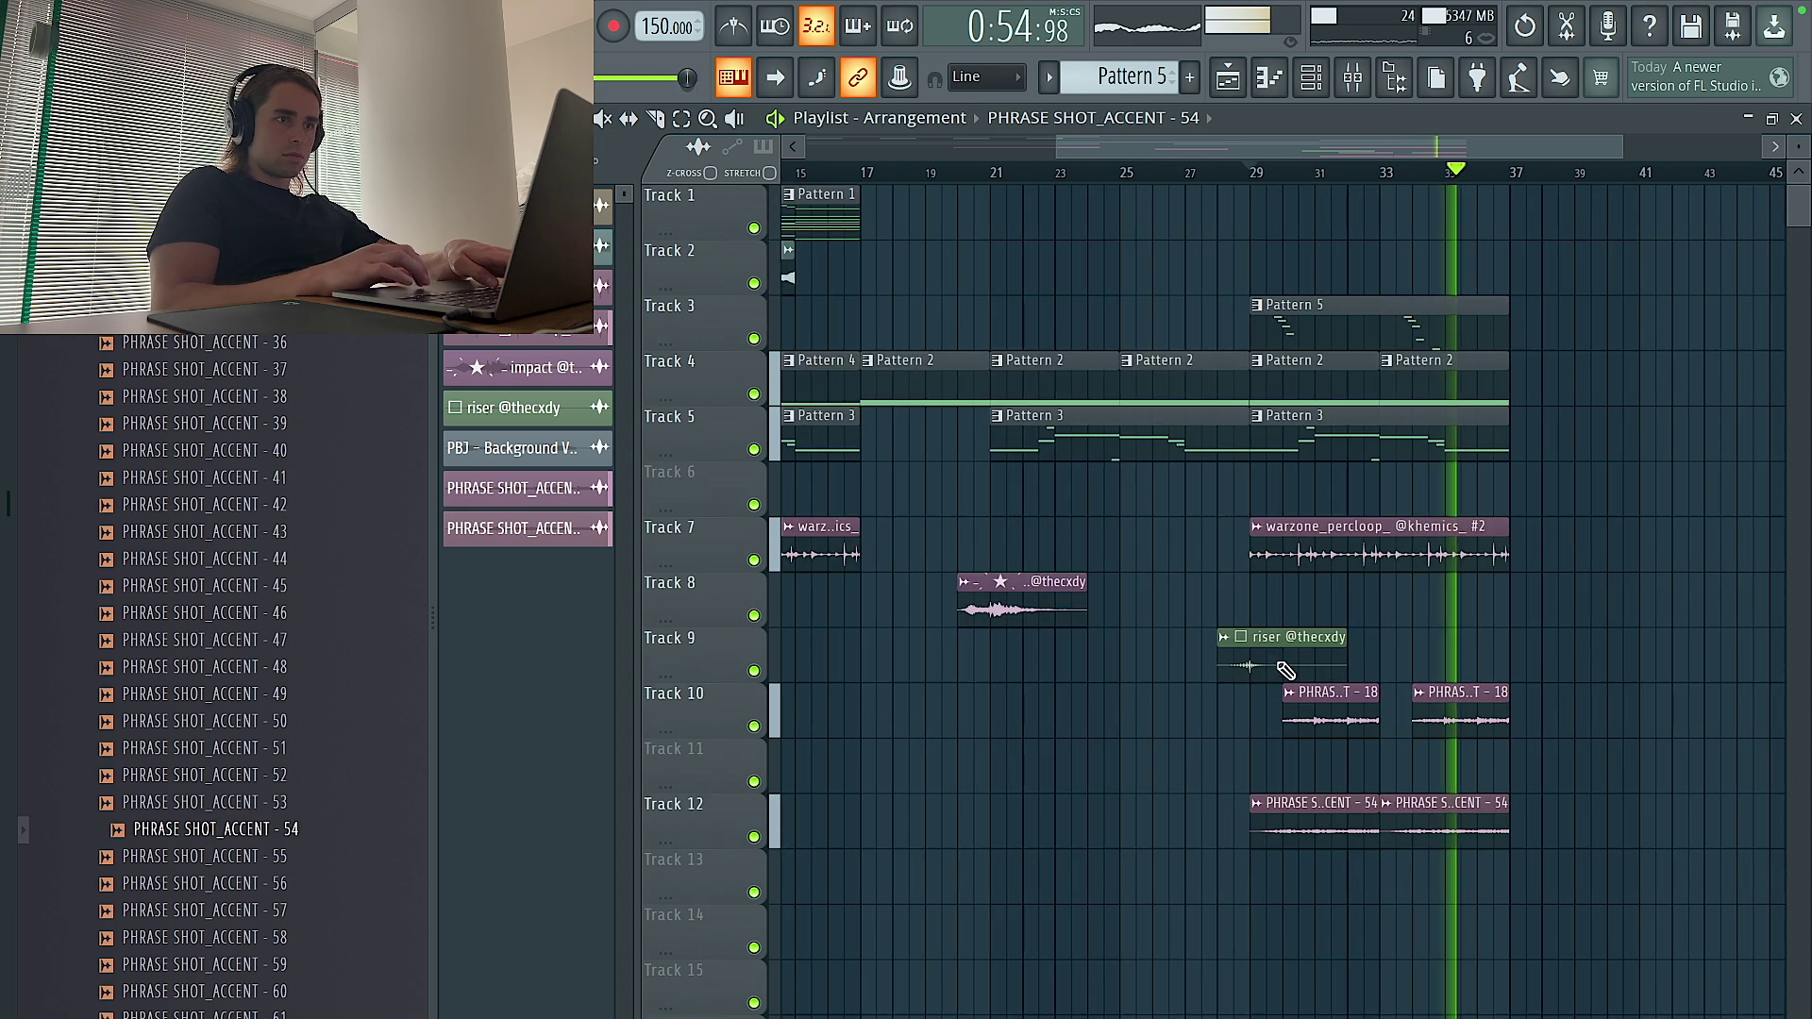
pyautogui.scroll(-3, 1396, 627)
pyautogui.moveTo(1421, 339); pyautogui.dragTo(1334, 862)
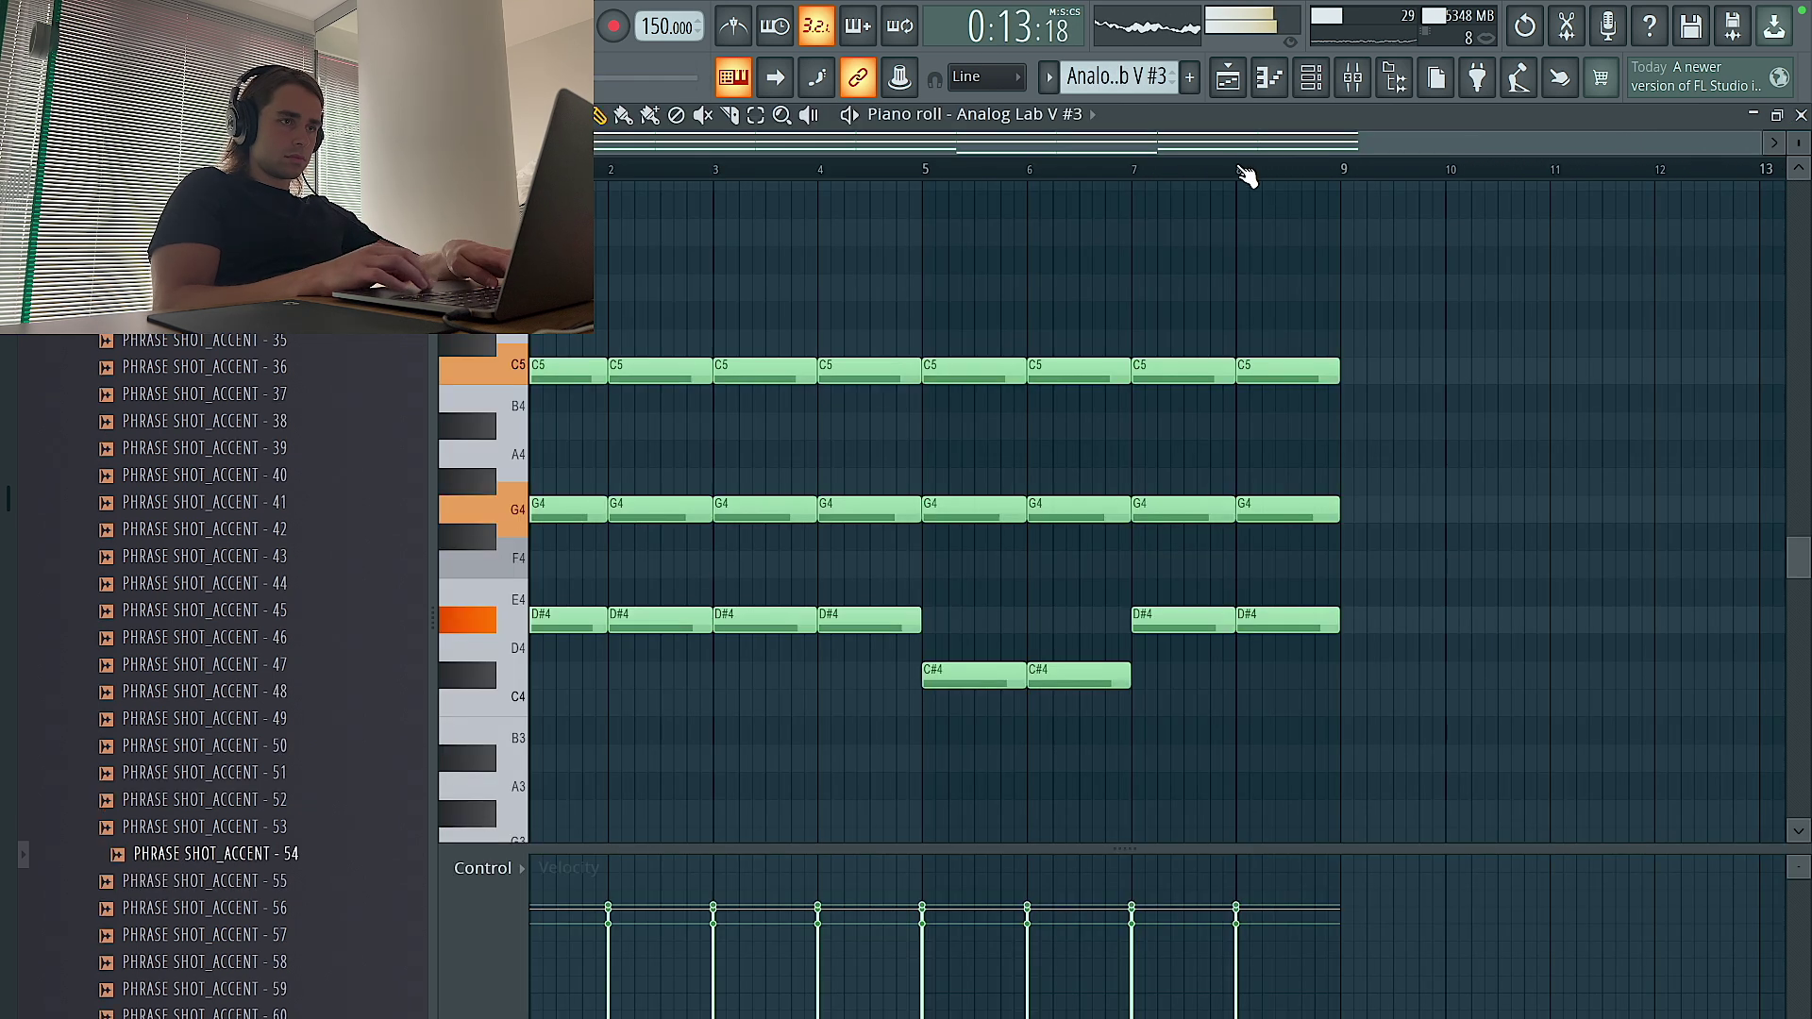
pyautogui.press('F5')
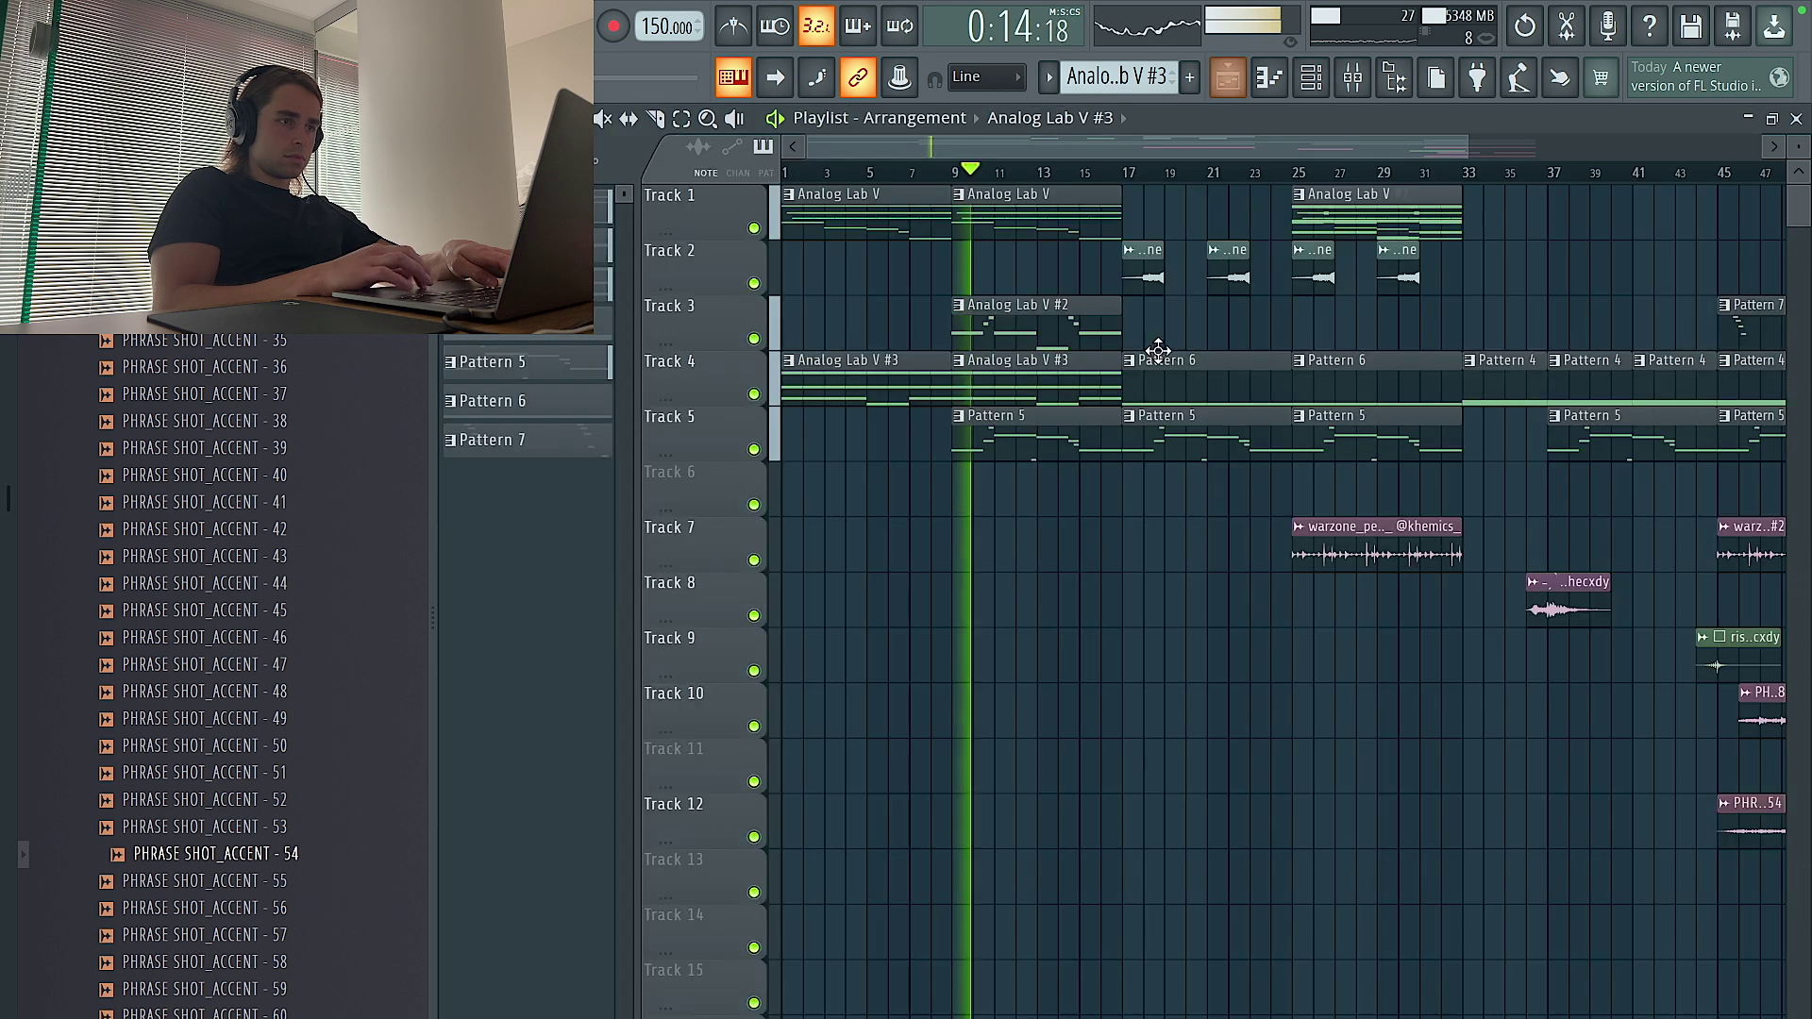
pyautogui.rightClick(969, 378)
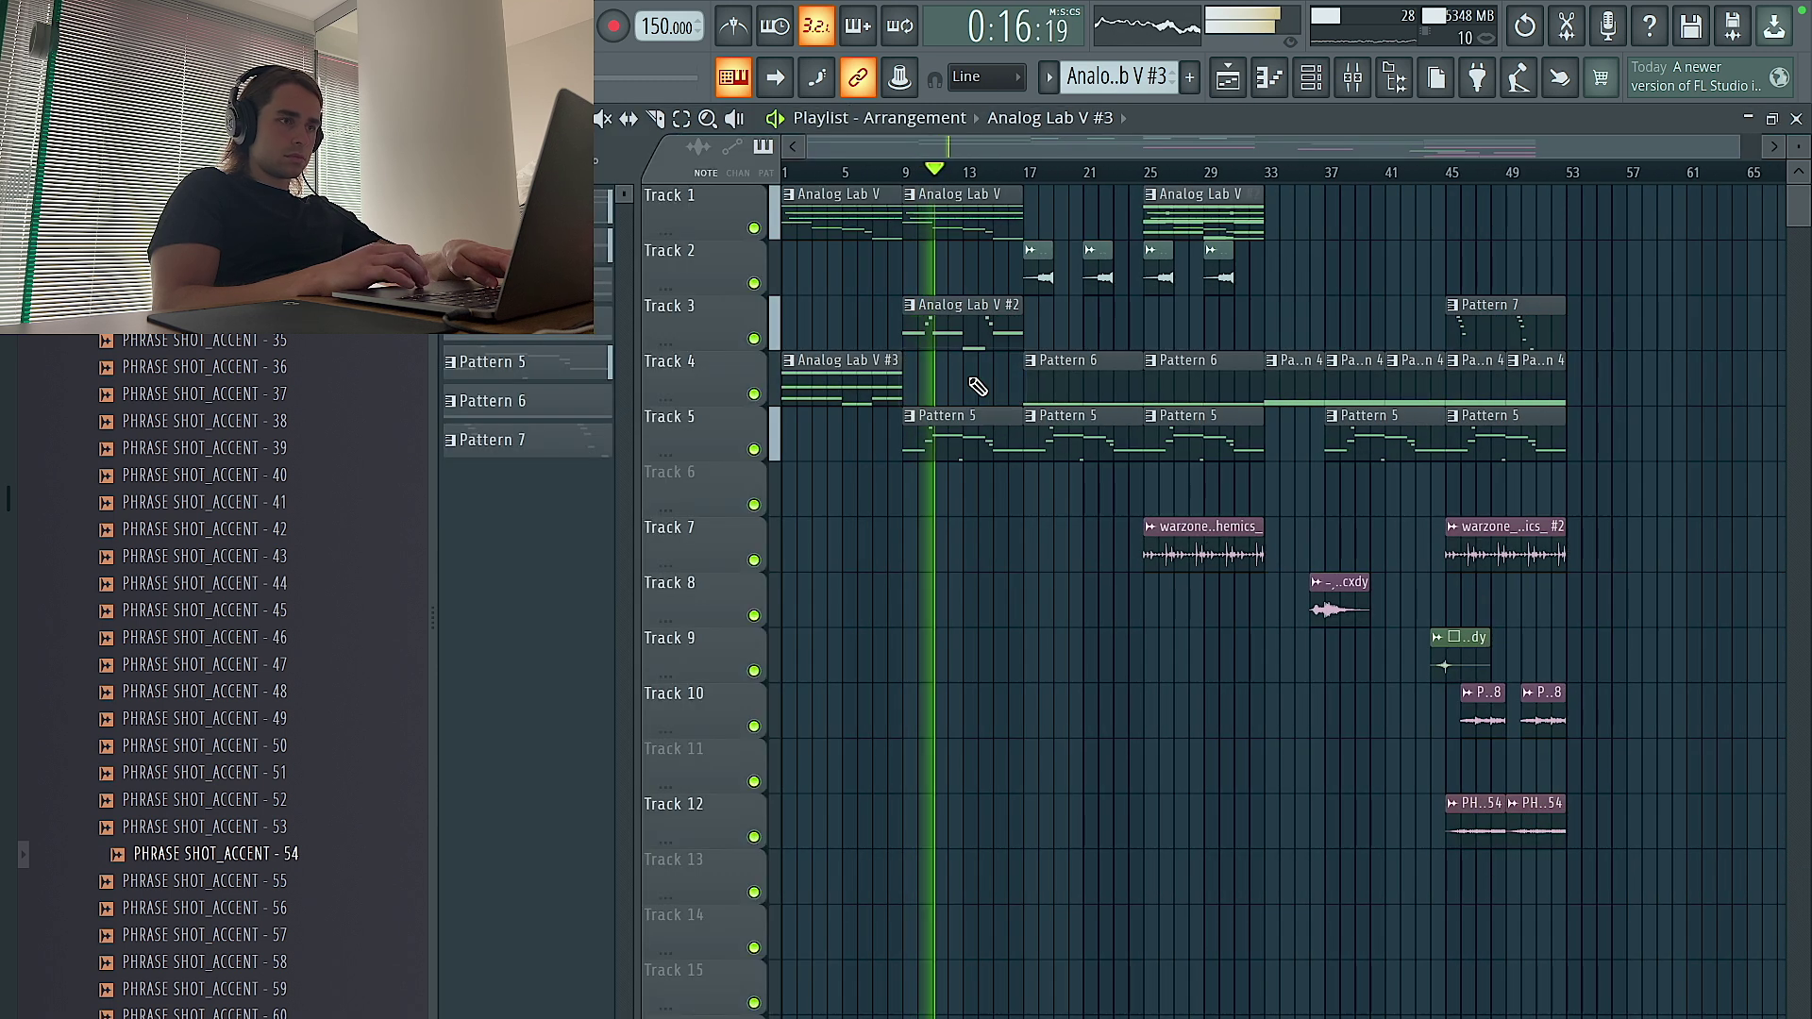
pyautogui.rightClick(883, 368)
# Repeat the Analog Lab V clip along Track 1 at bars 17, 25 and 33
pyautogui.click(935, 448)
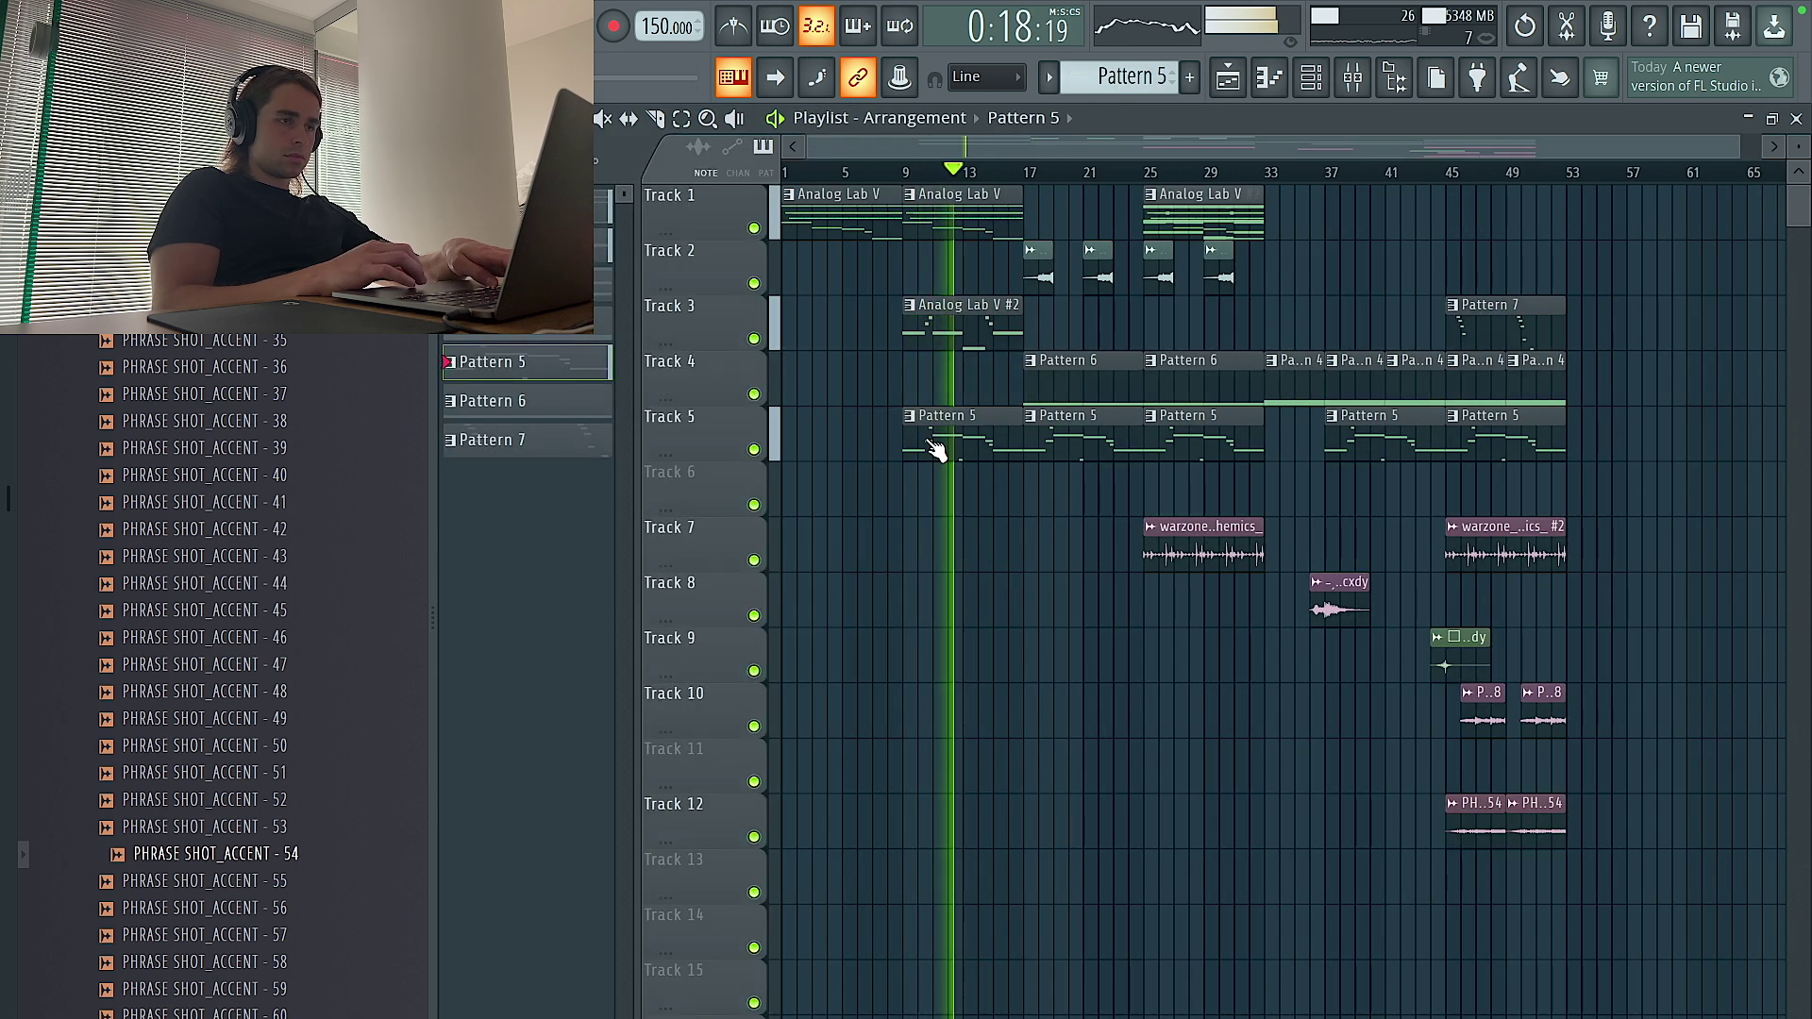
pyautogui.hotkey('ctrl', 'b')
pyautogui.hotkey('ctrl', 'b')
pyautogui.hotkey('ctrl', 'b')
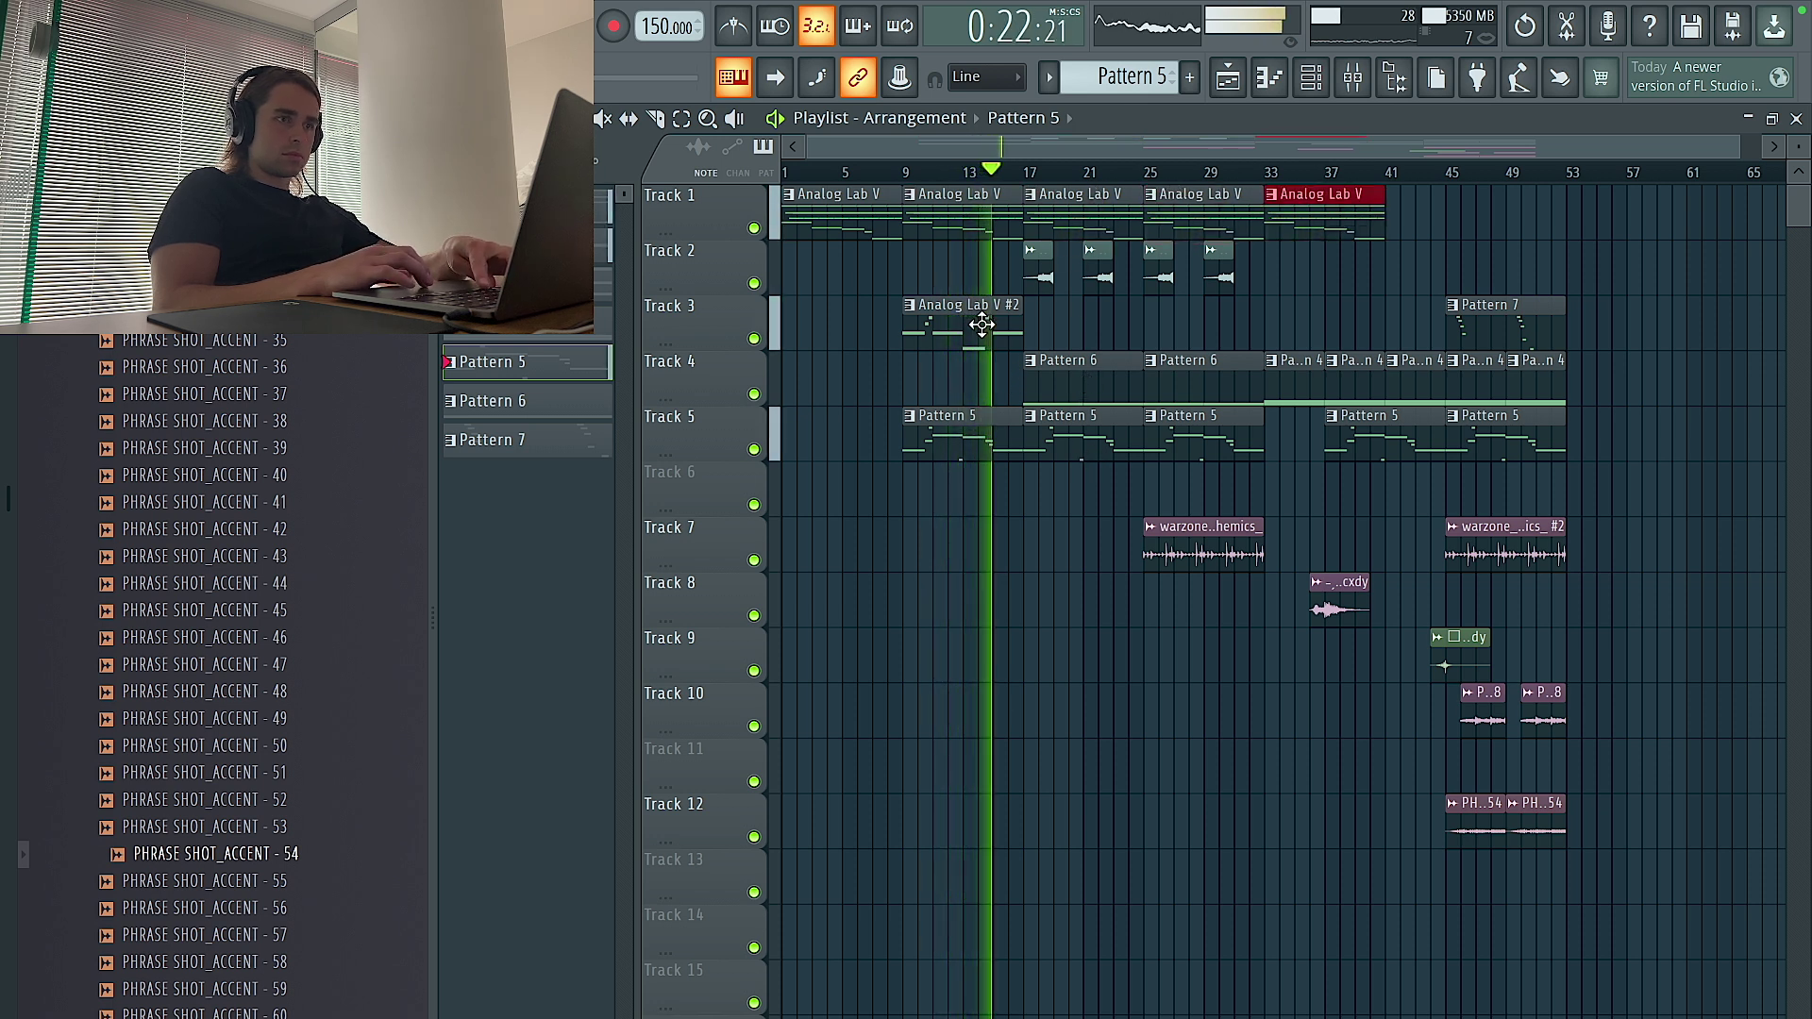
# Repeat the Analog Lab V #2 clip along Track 3 at bars 17 and 25
pyautogui.click(982, 324)
pyautogui.moveTo(1008, 408); pyautogui.dragTo(897, 246)
pyautogui.hotkey('ctrl', 'b')
pyautogui.hotkey('ctrl', 'b')
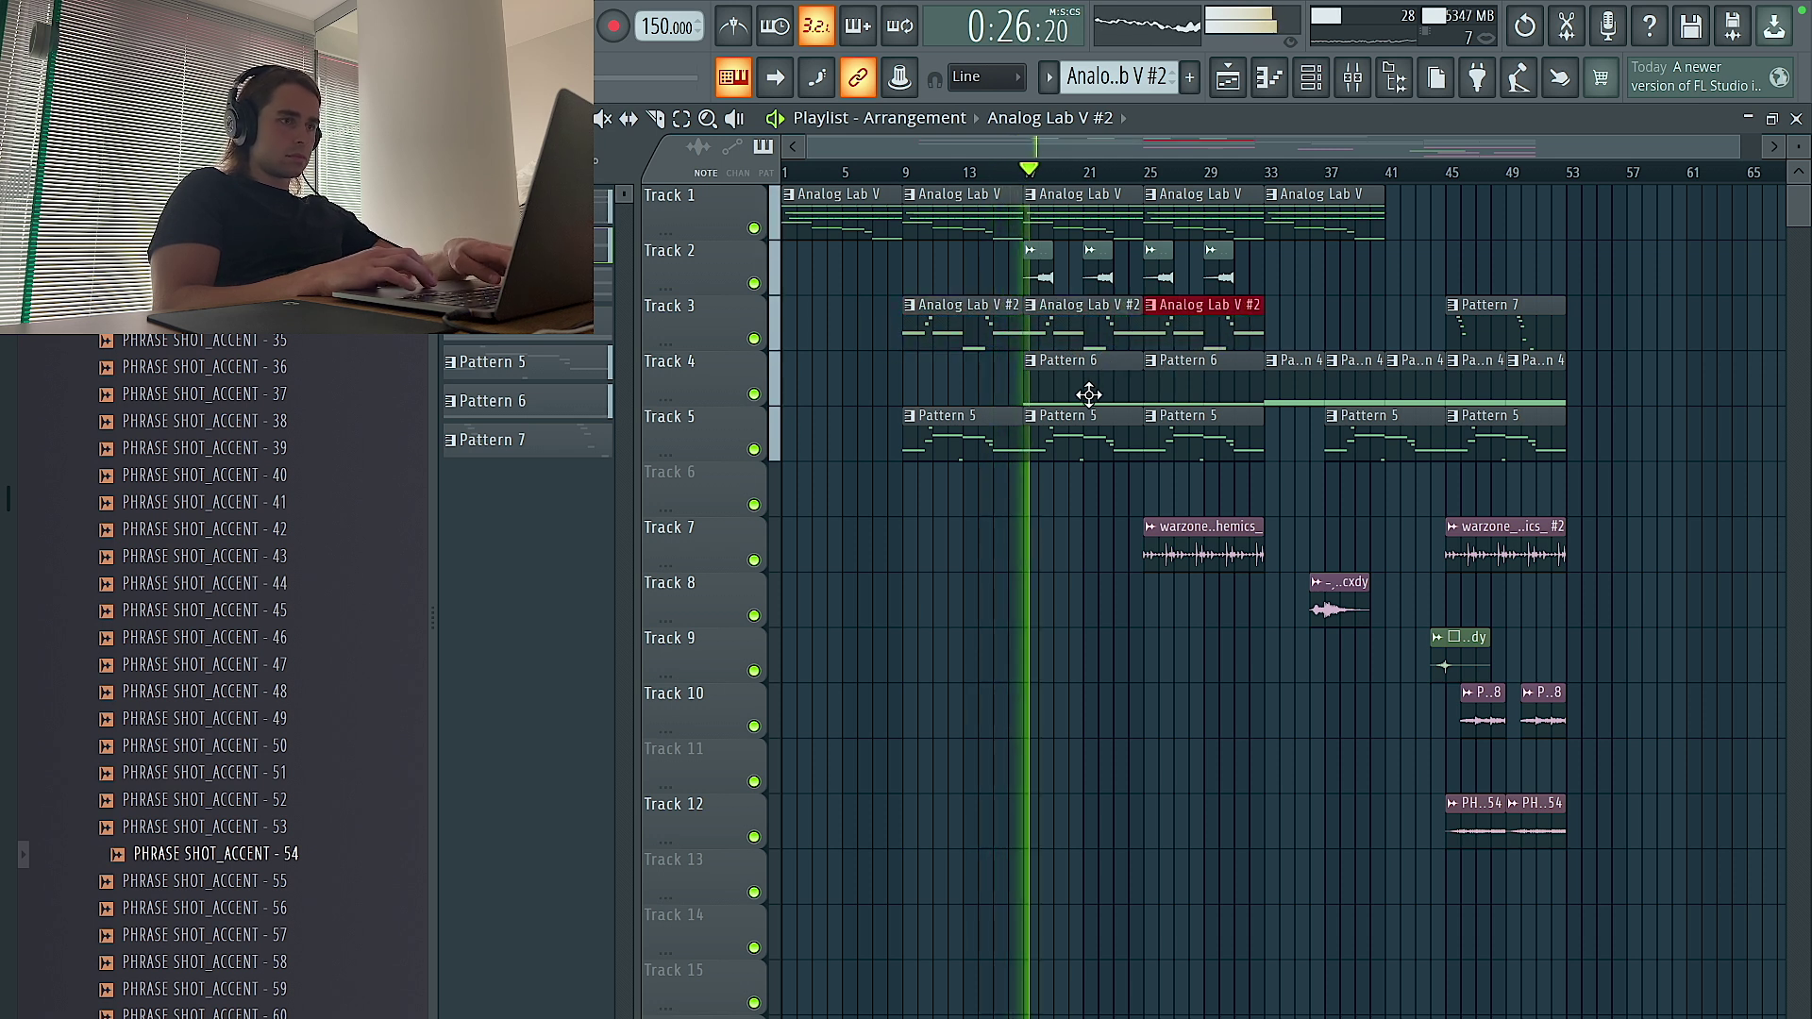
# Delete the Pattern 5 clip on Track 5 and the Analog Lab V #2 clip on Track 3 at bar 25
pyautogui.scroll(-1, 1130, 415)
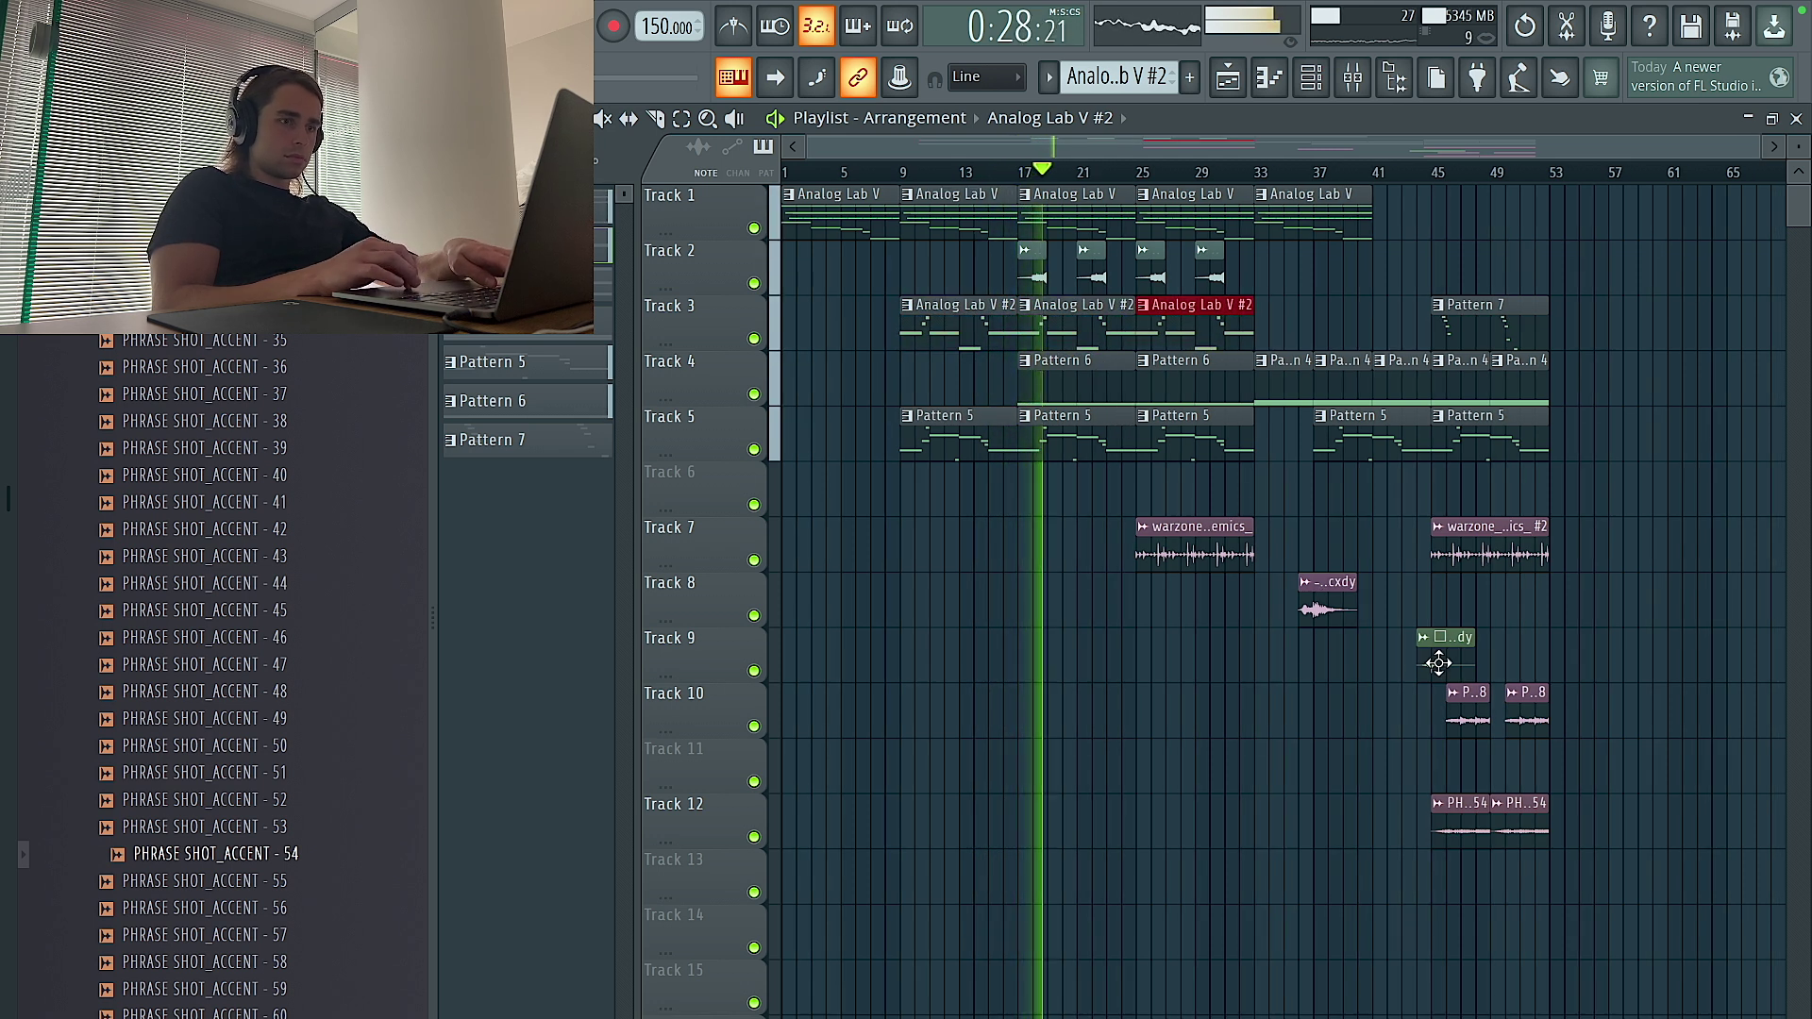
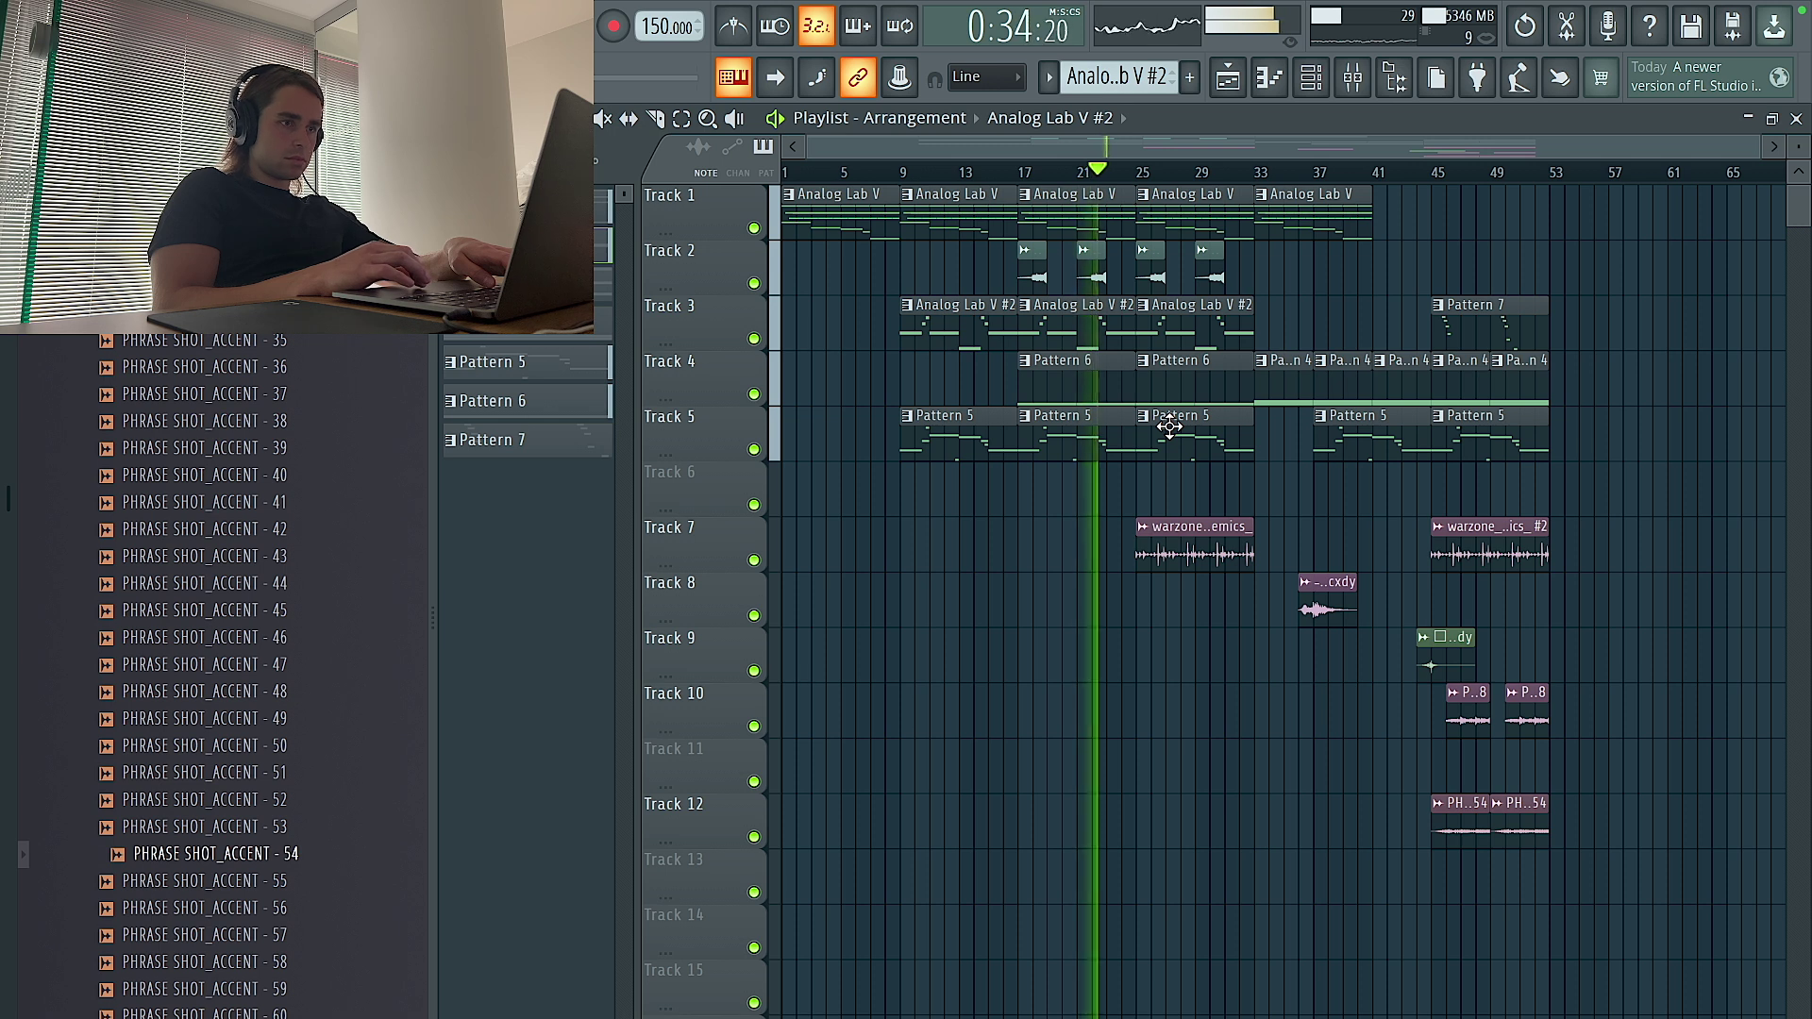
pyautogui.scroll(2, 1171, 430)
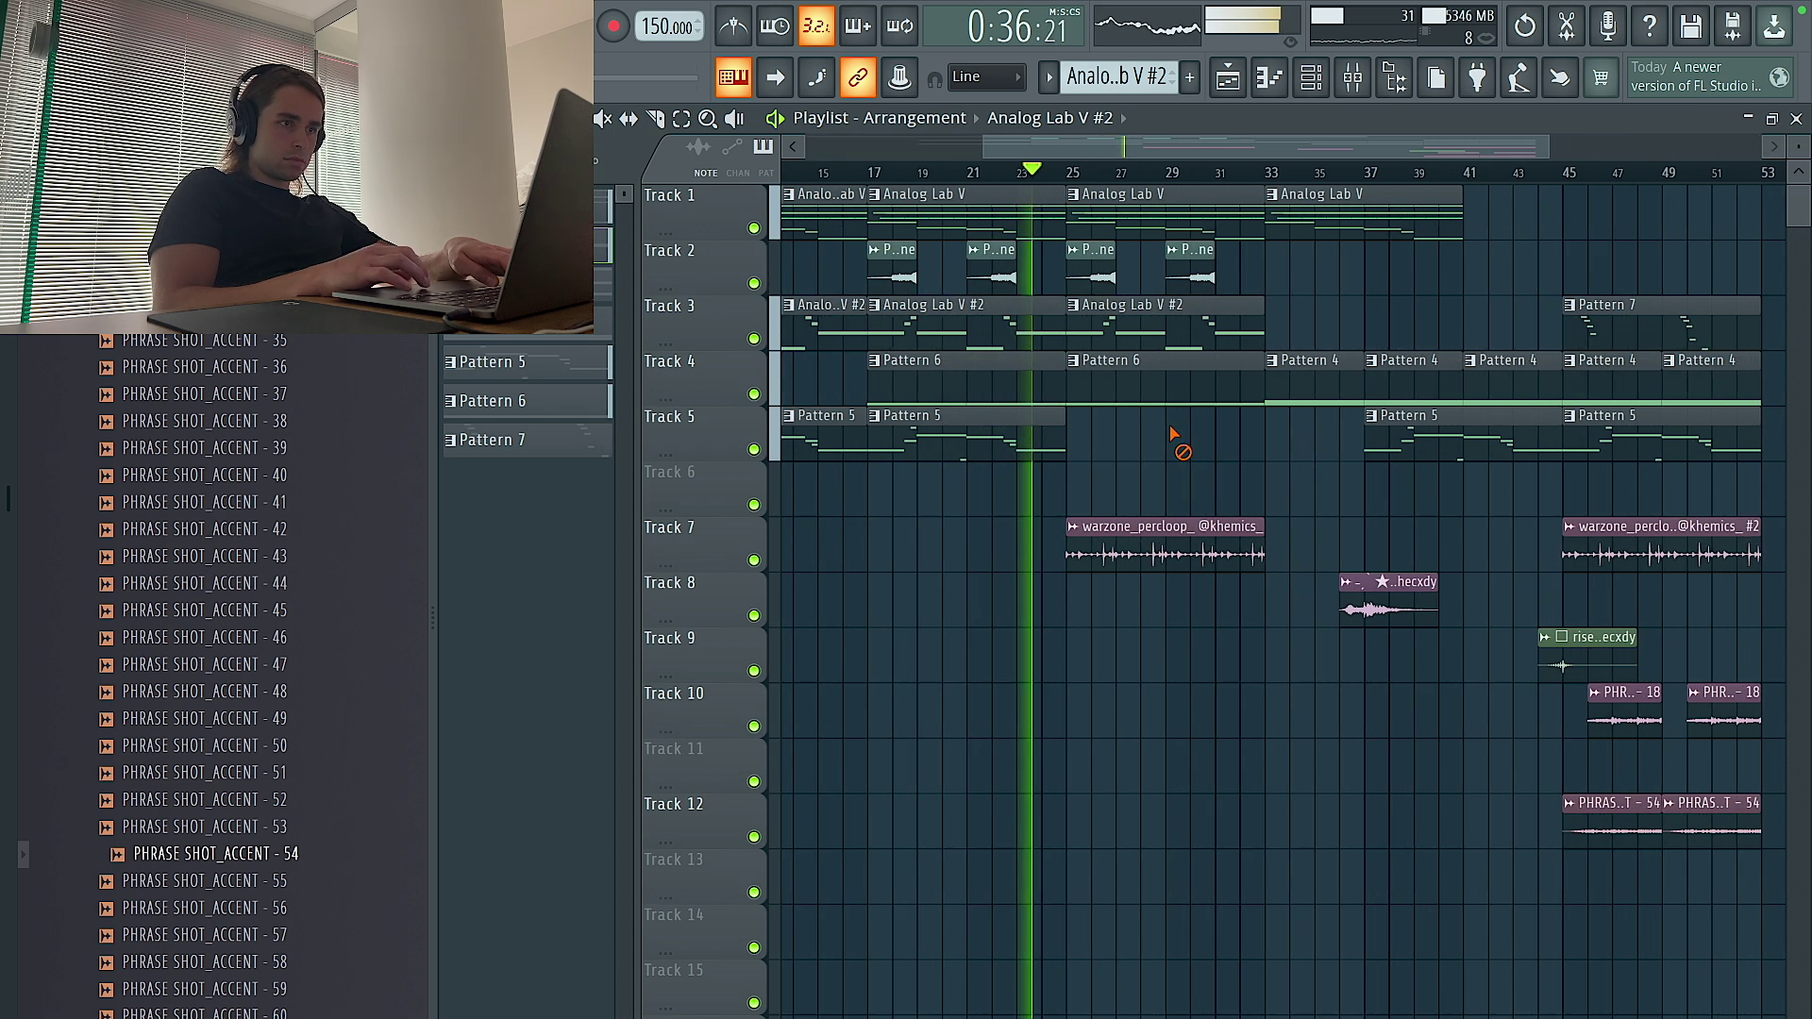
pyautogui.scroll(1, 1171, 431)
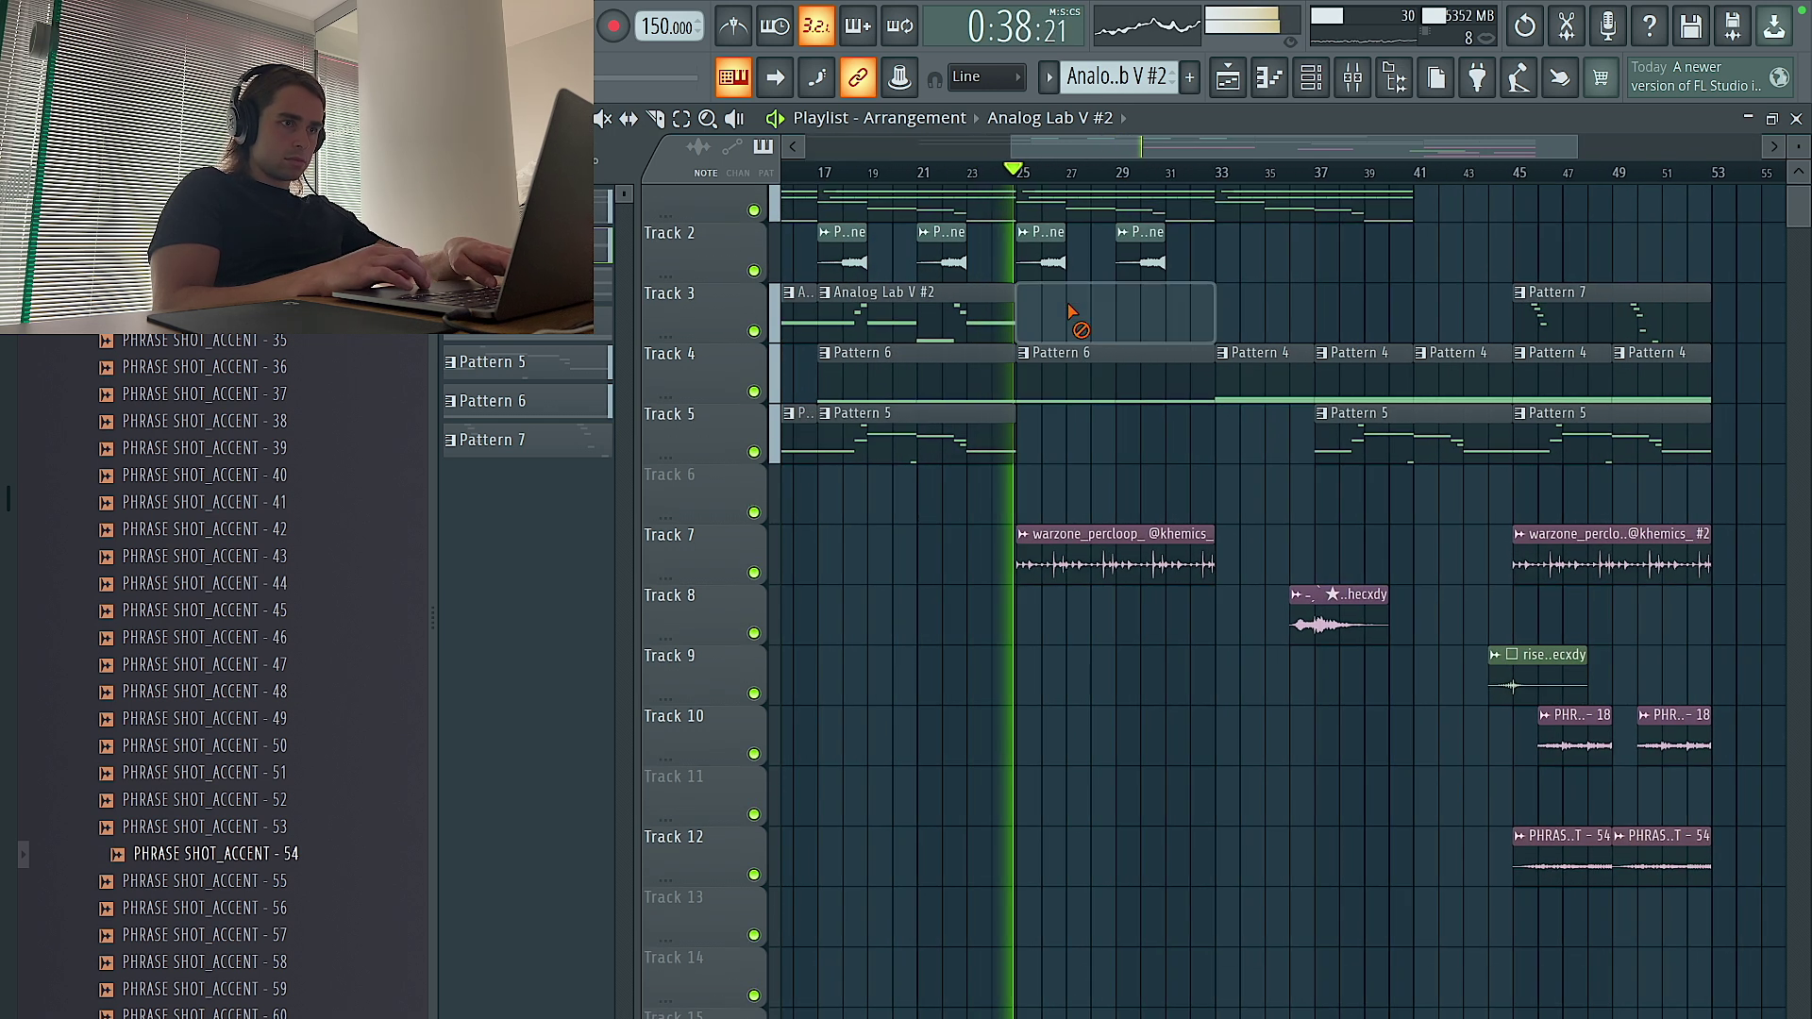
# Delete the Analog Lab V #2 clip at bar 25 on Track 3
pyautogui.rightClick(1076, 312)
pyautogui.scroll(-2, 1091, 353)
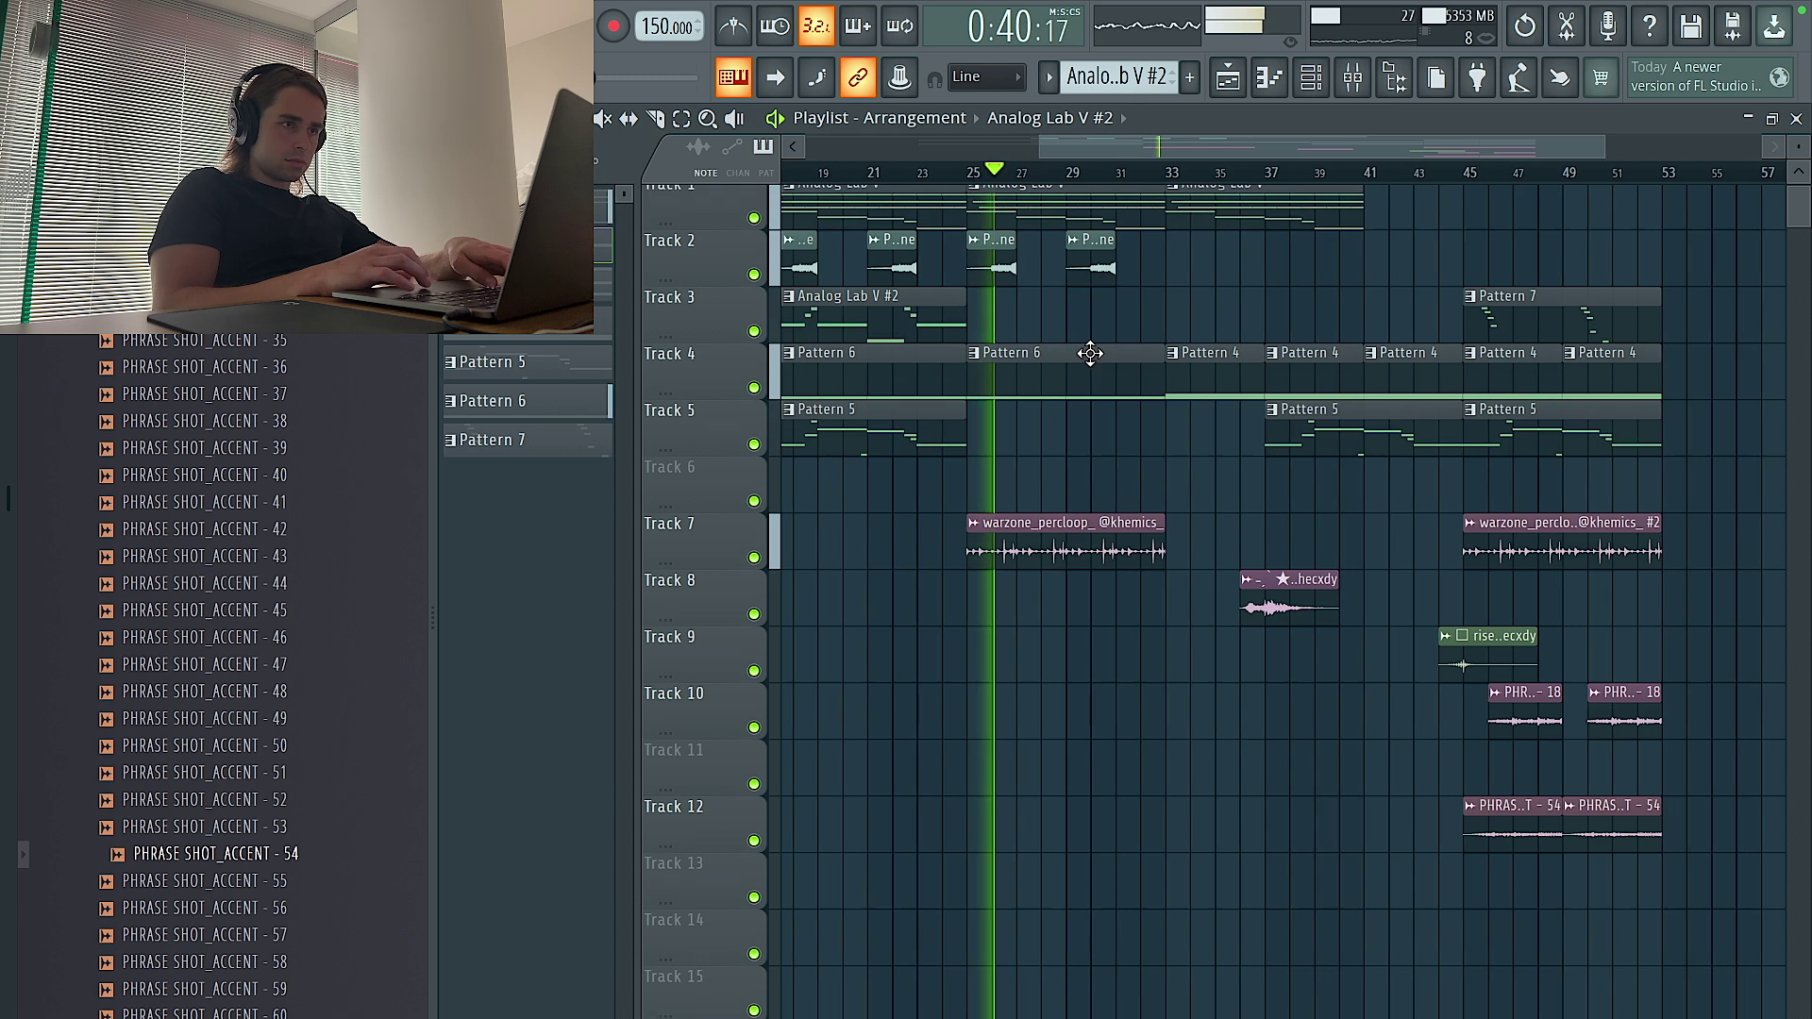
pyautogui.hotkey('ctrl', 'z')
pyautogui.scroll(-1, 1122, 355)
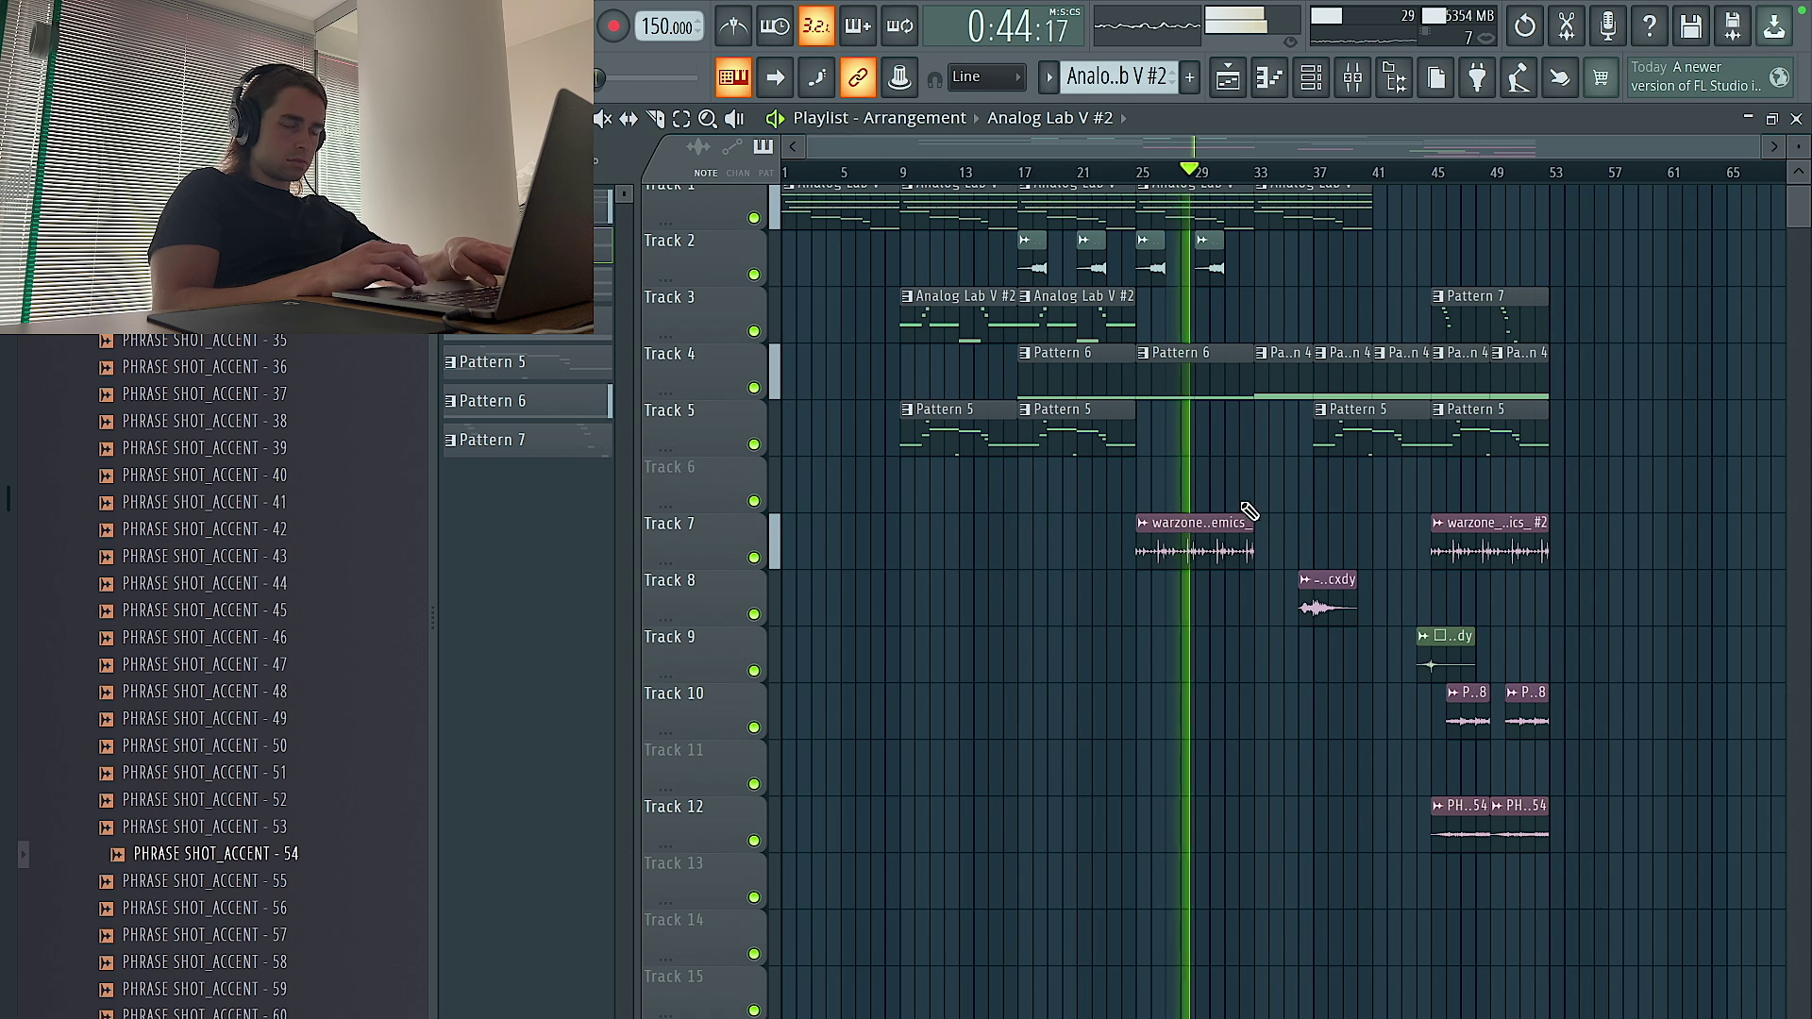
# Check the channel settings of the warzone_percloop clip at bar 25 on Track 7, including its volume
pyautogui.doubleClick(1191, 551)
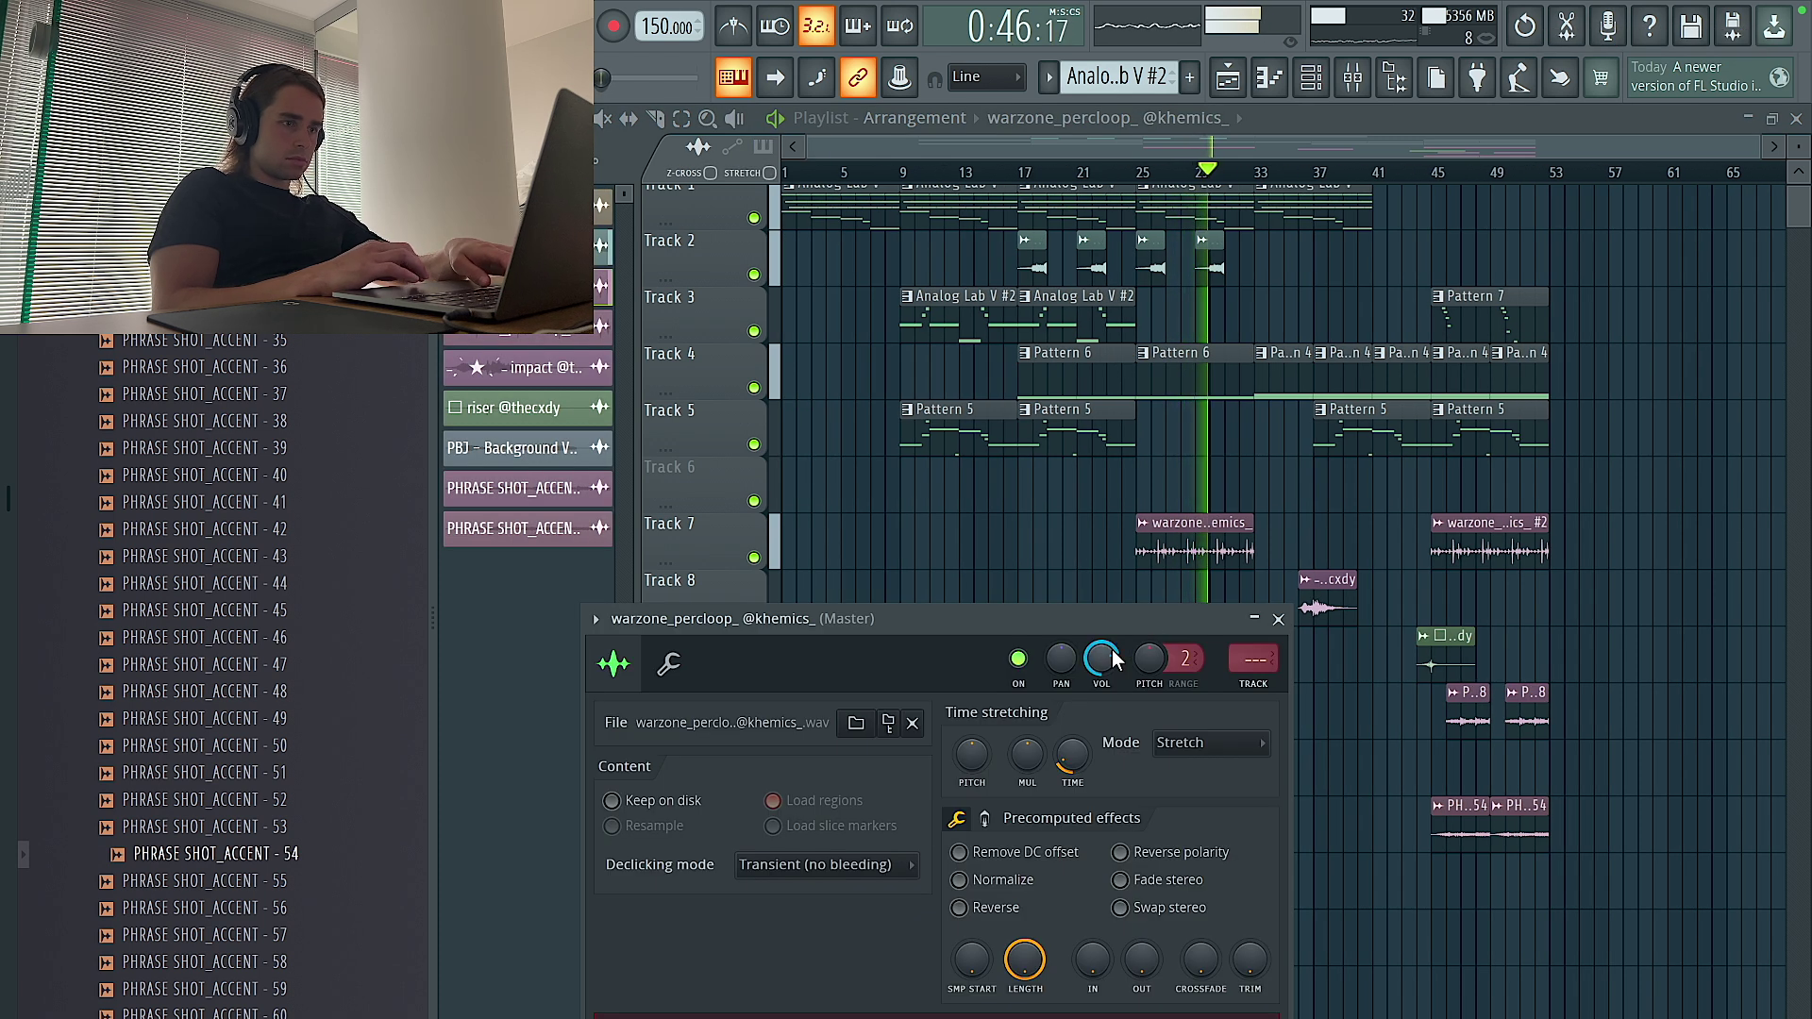
pyautogui.press('Escape')
pyautogui.scroll(1, 1247, 509)
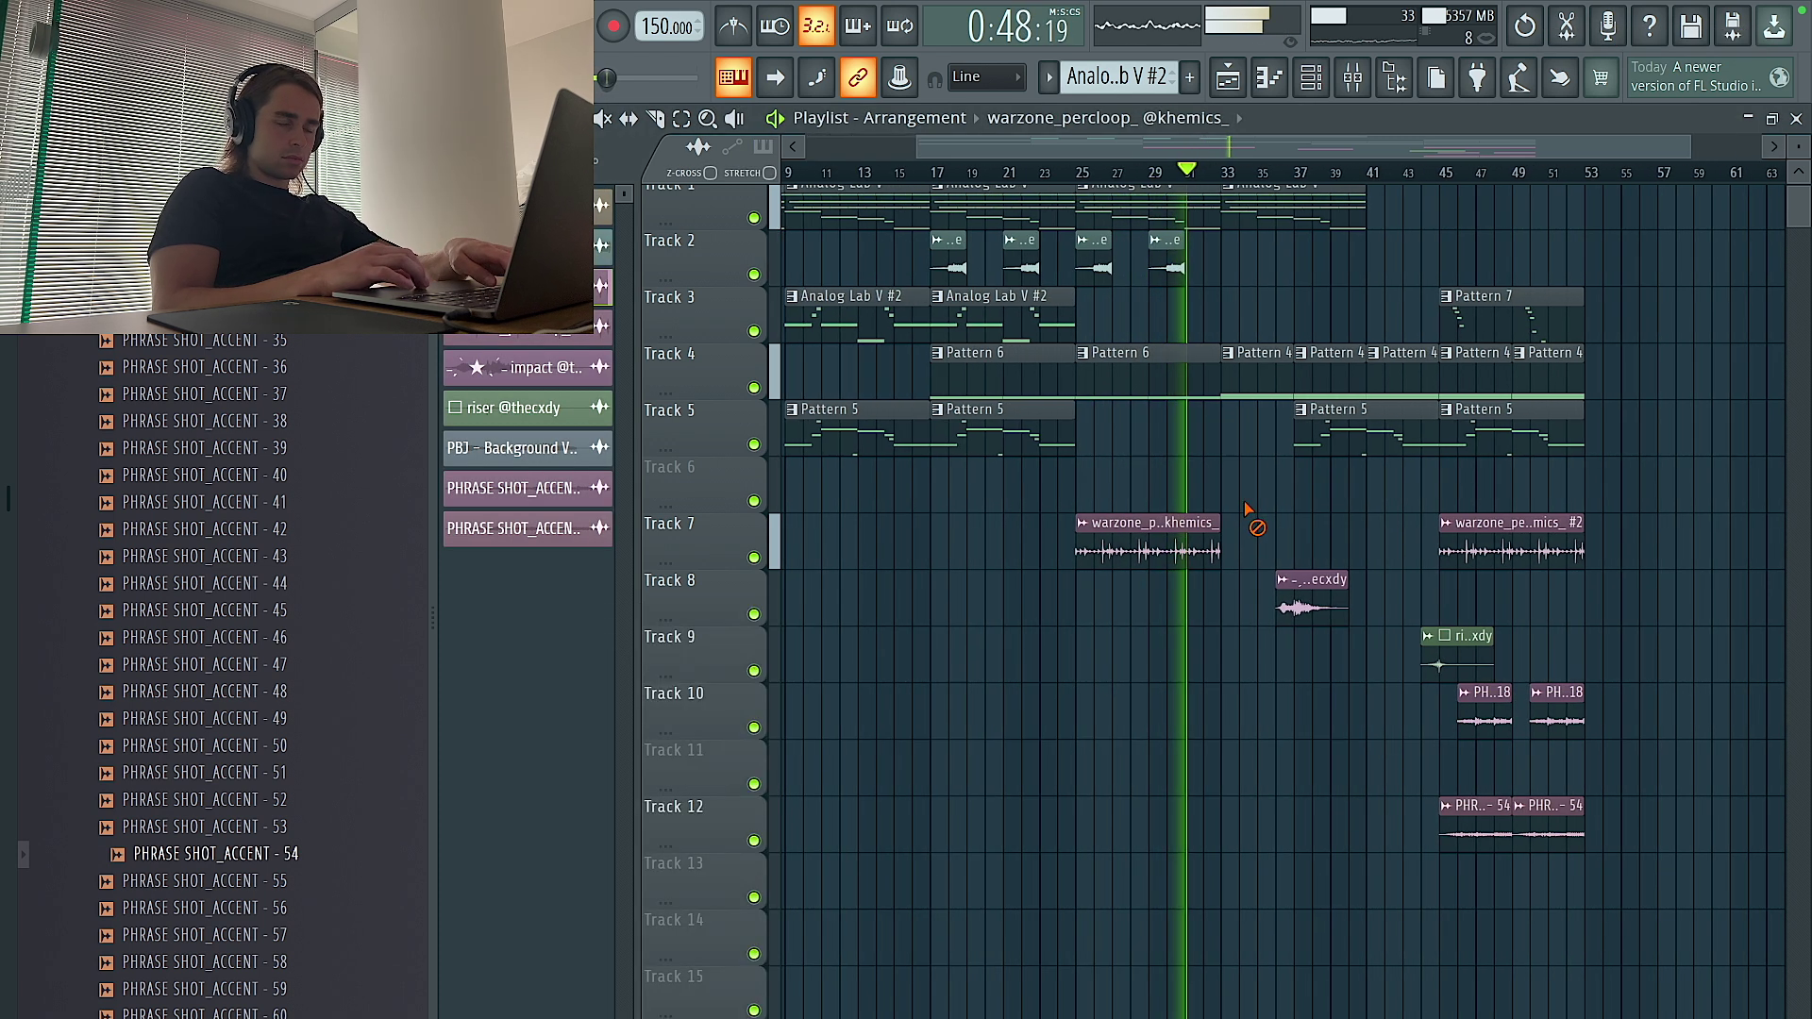
# Delete the last Analog Lab V clip on Track 1, spanning bars 33 to 41
pyautogui.hscroll(2, 1247, 508)
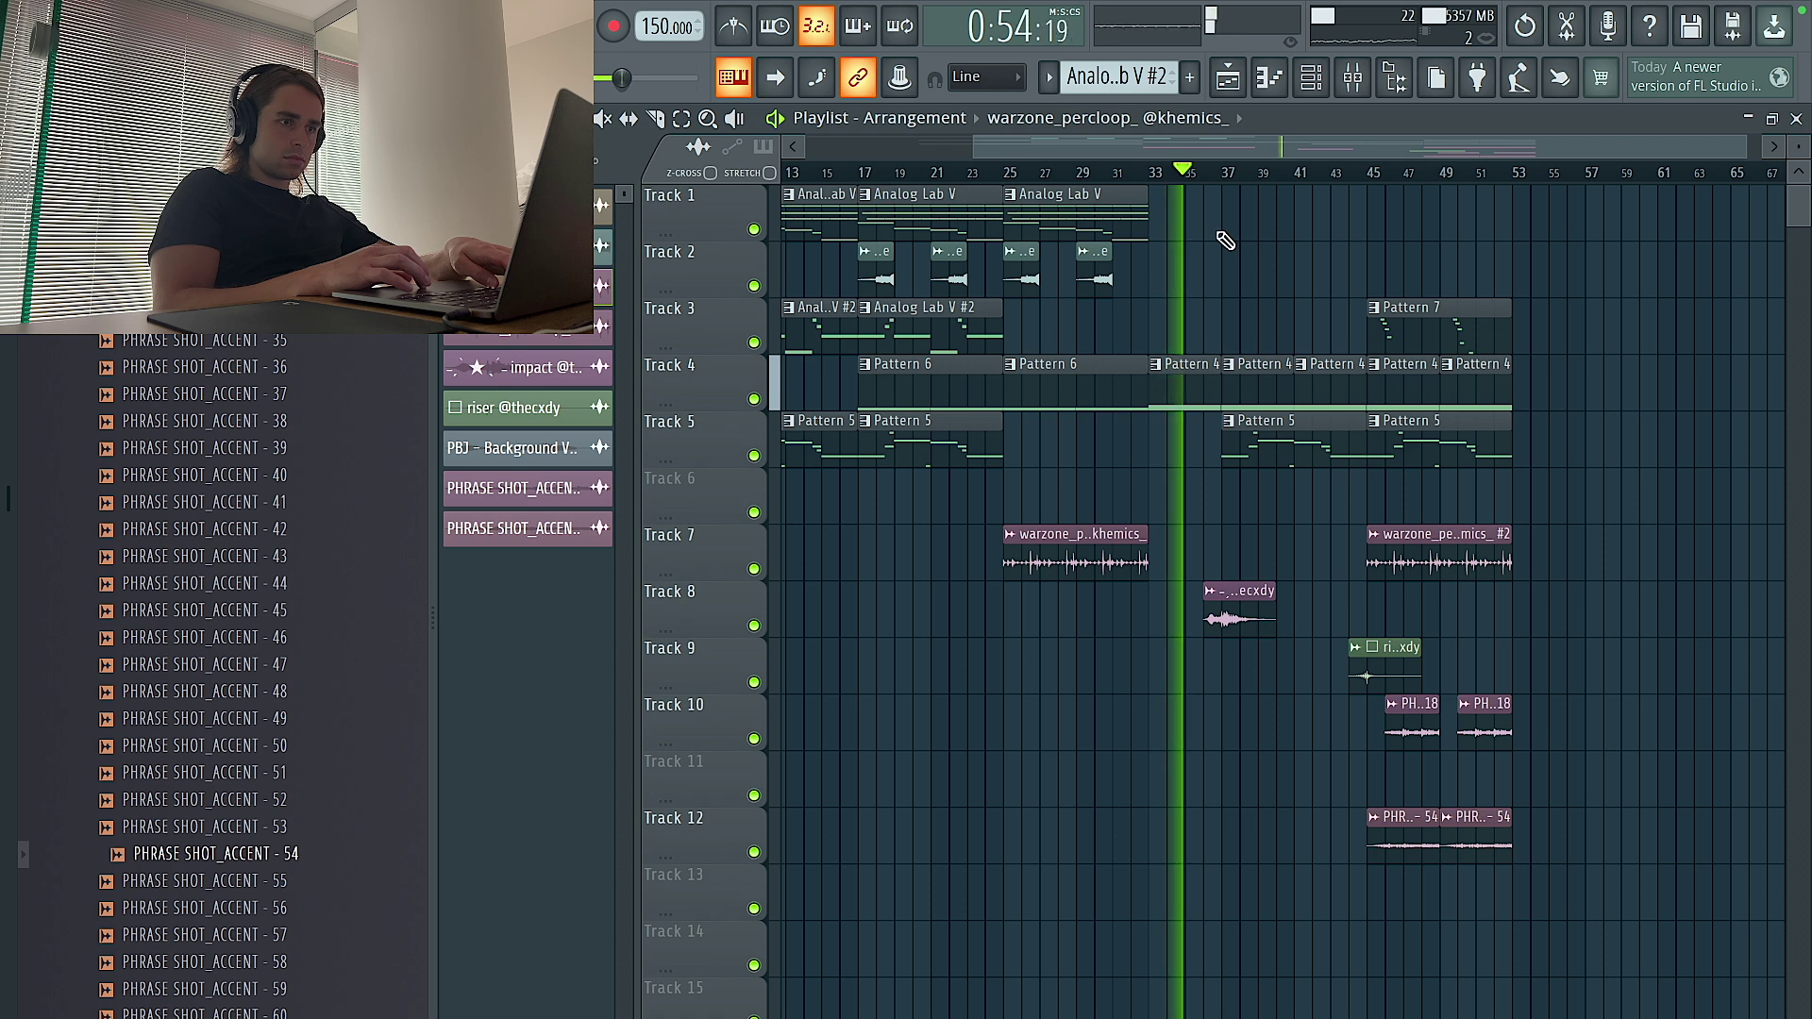
pyautogui.scroll(-2, 1213, 255)
pyautogui.scroll(2, 1359, 413)
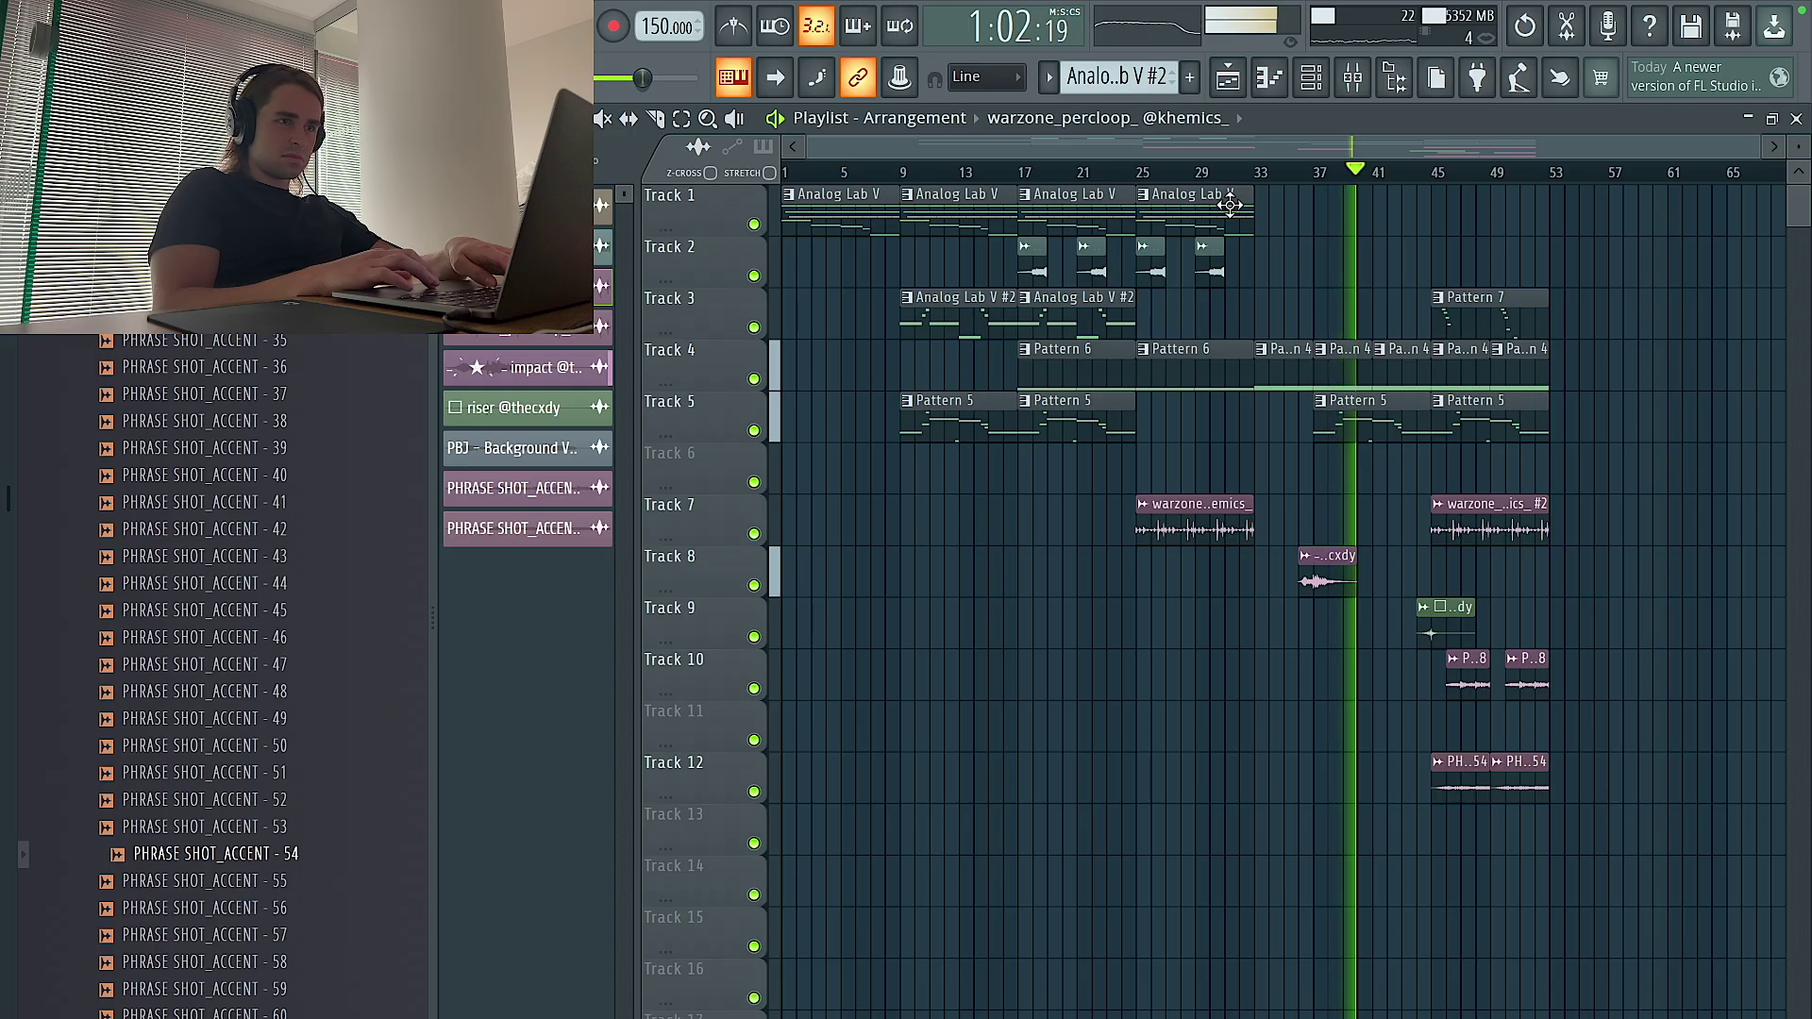
pyautogui.hscroll(1, 1356, 280)
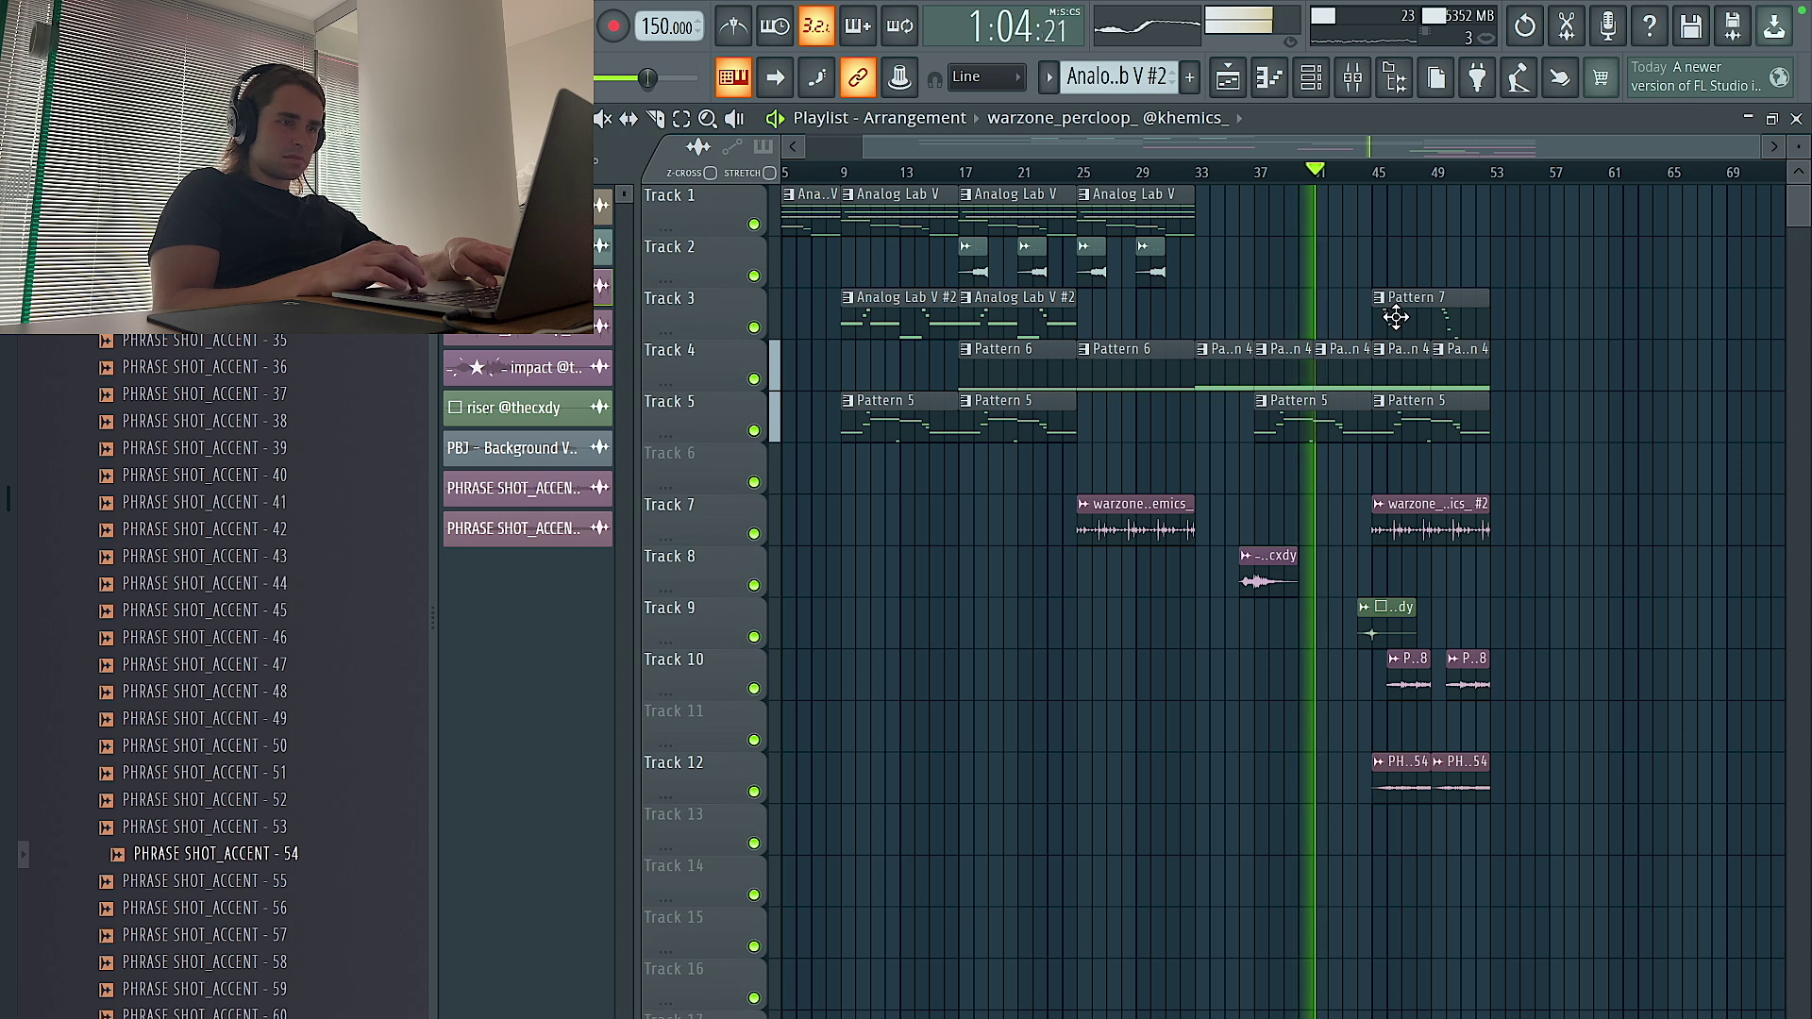
# Select all clips of the section starting at bar 45, including the riser, and duplicate them after the original
pyautogui.moveTo(1401, 286); pyautogui.dragTo(1510, 911)
pyautogui.hotkey('ctrl', 'b')
pyautogui.scroll(1, 1526, 908)
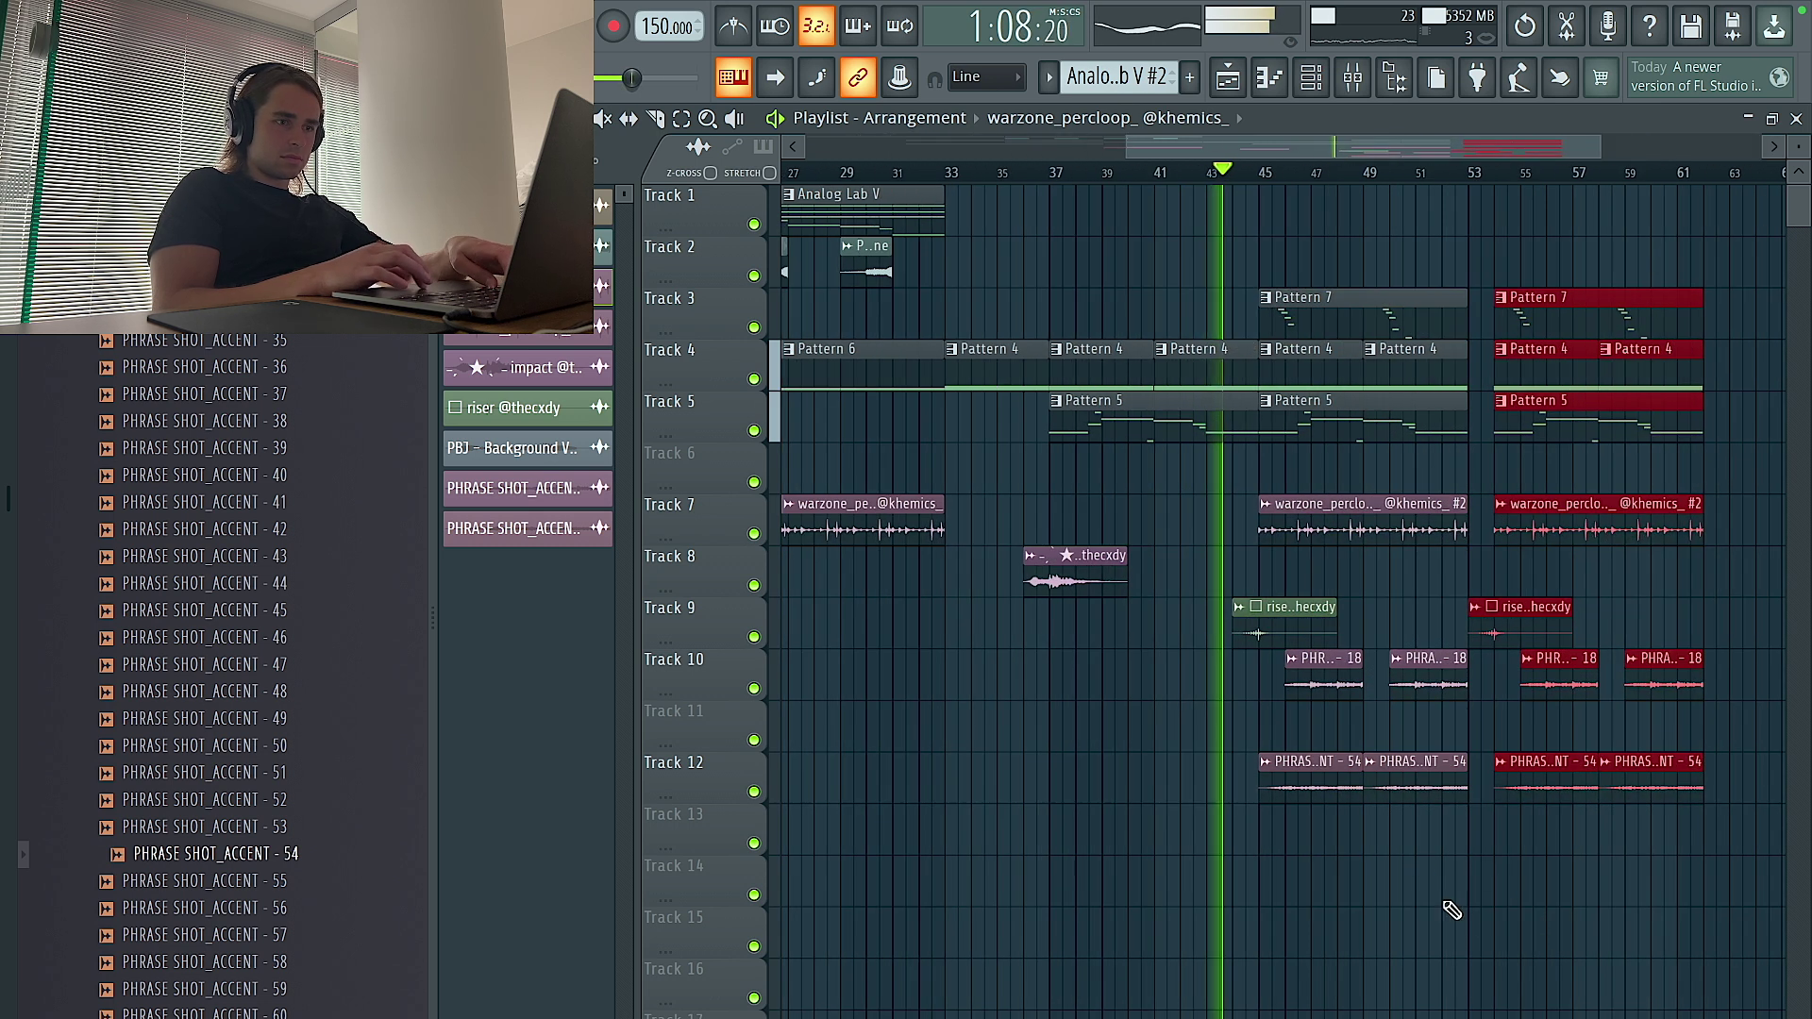
# Delete the PHRASE SHOT_ACCENT - 54 and - 18 clips from the original section at bars 45 to 53
pyautogui.moveTo(1442, 852); pyautogui.dragTo(1319, 722)
pyautogui.press('Delete')
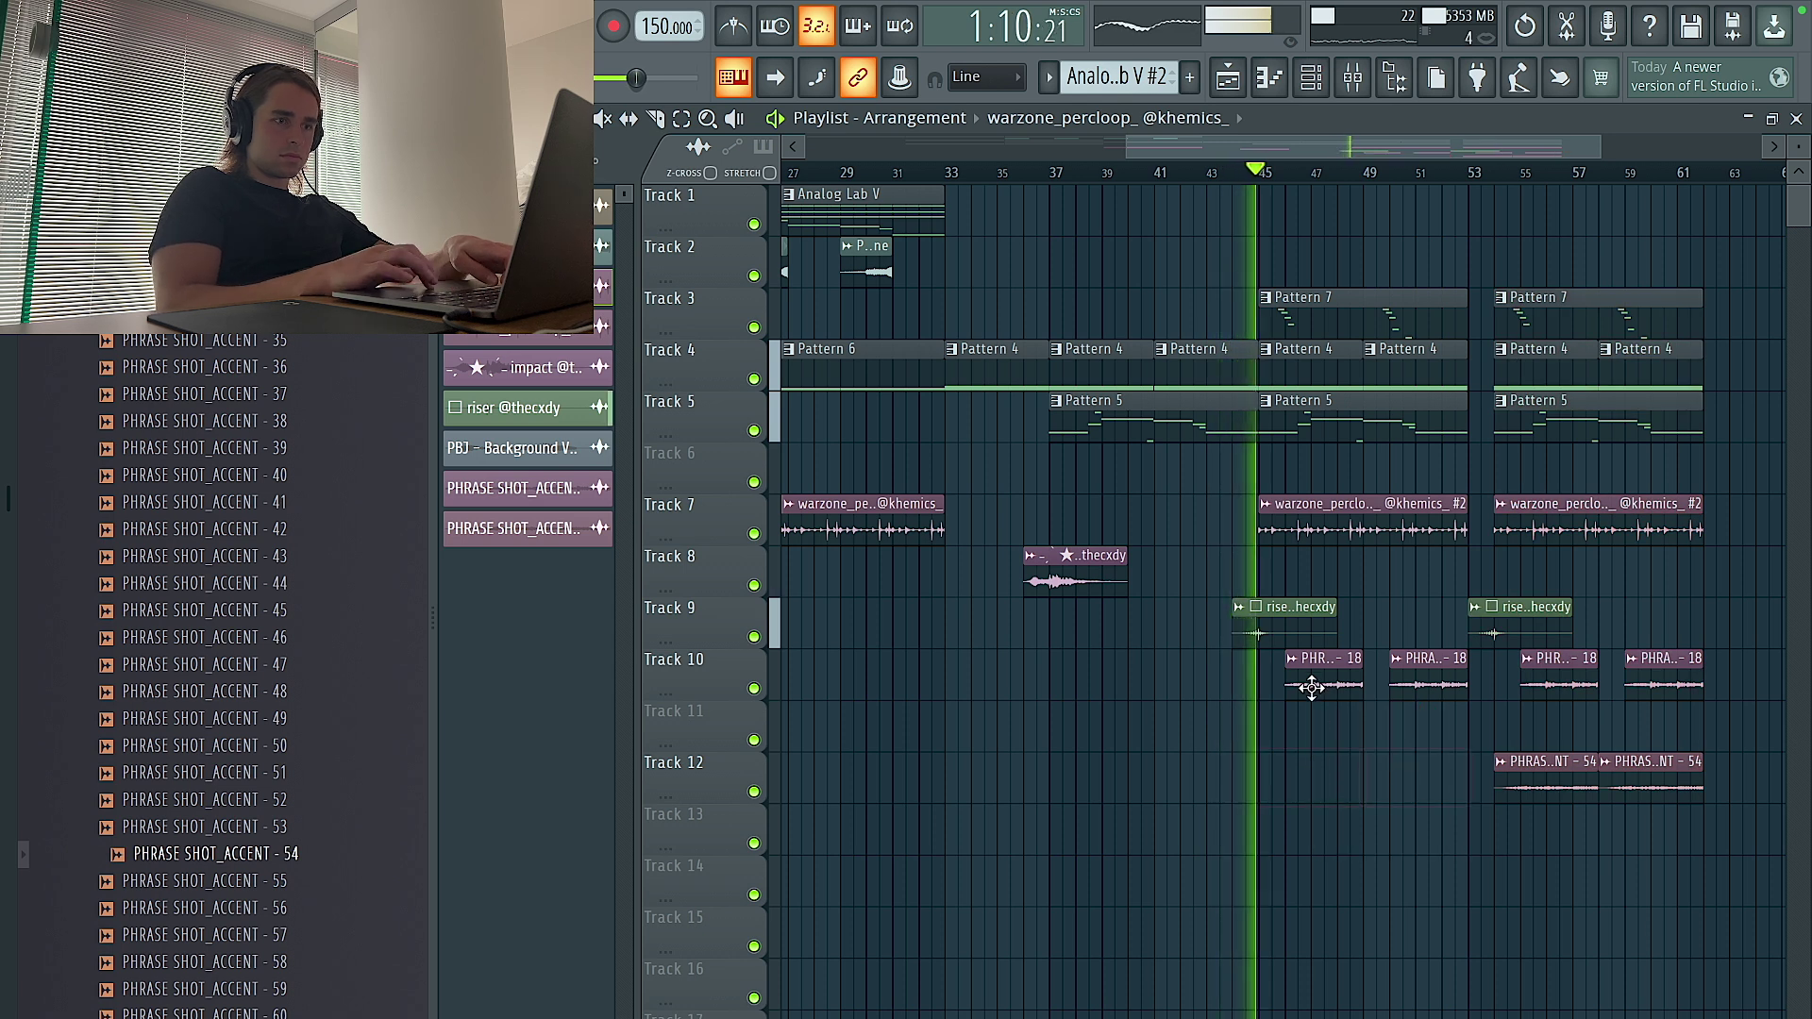
pyautogui.press('Delete')
pyautogui.scroll(-2, 1443, 682)
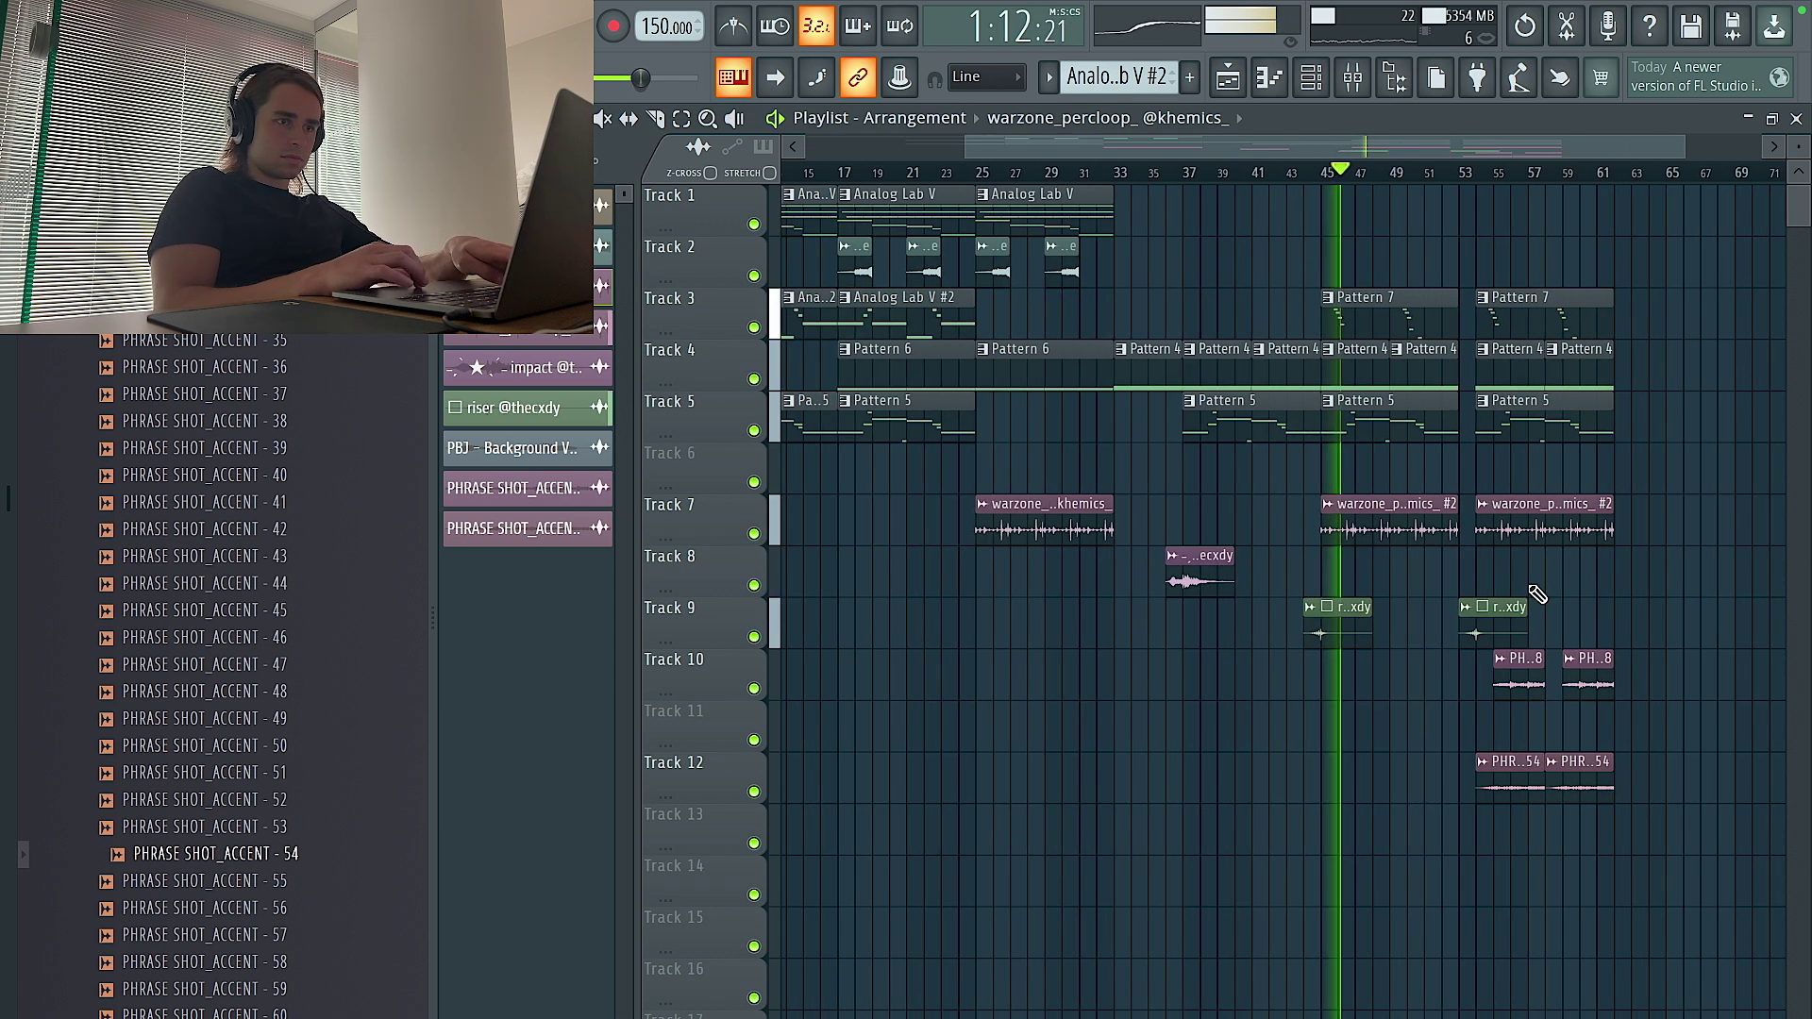
# Move the duplicated section back so it starts at bar 53, and remove its riser copy from Track 9
pyautogui.moveTo(1653, 896); pyautogui.dragTo(1500, 326)
pyautogui.scroll(2, 1501, 595)
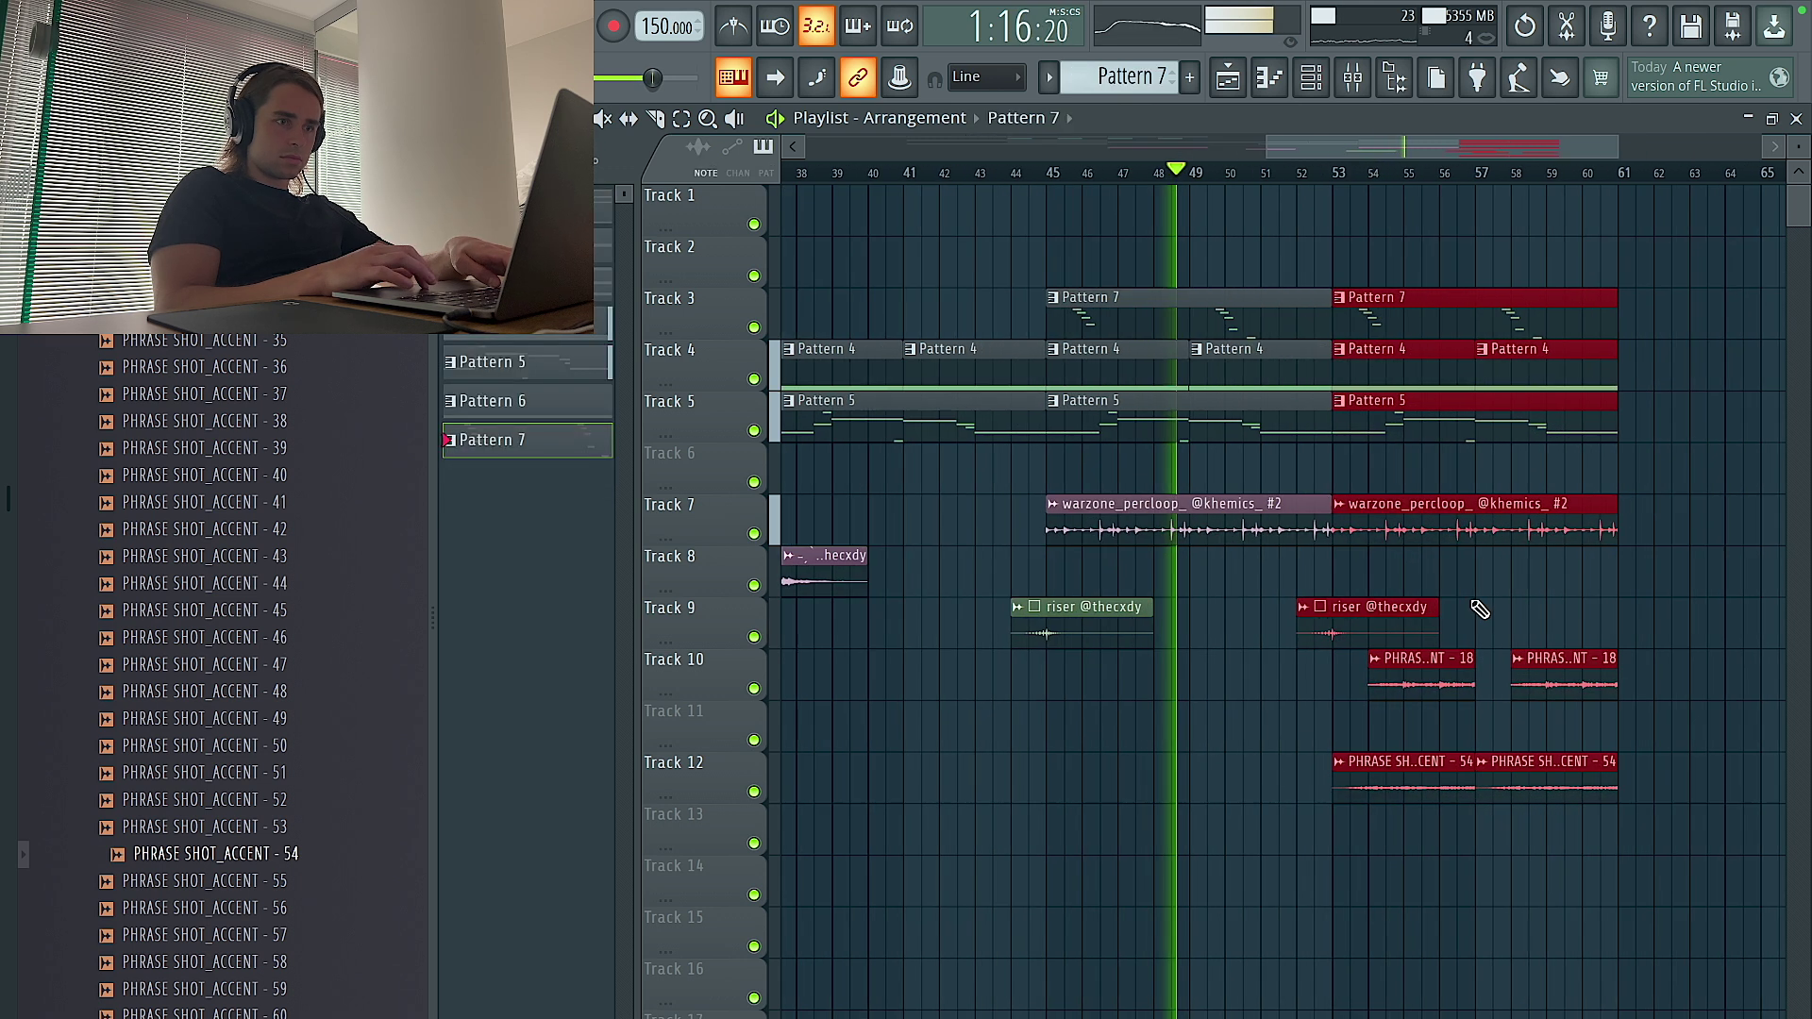
pyautogui.press('y')
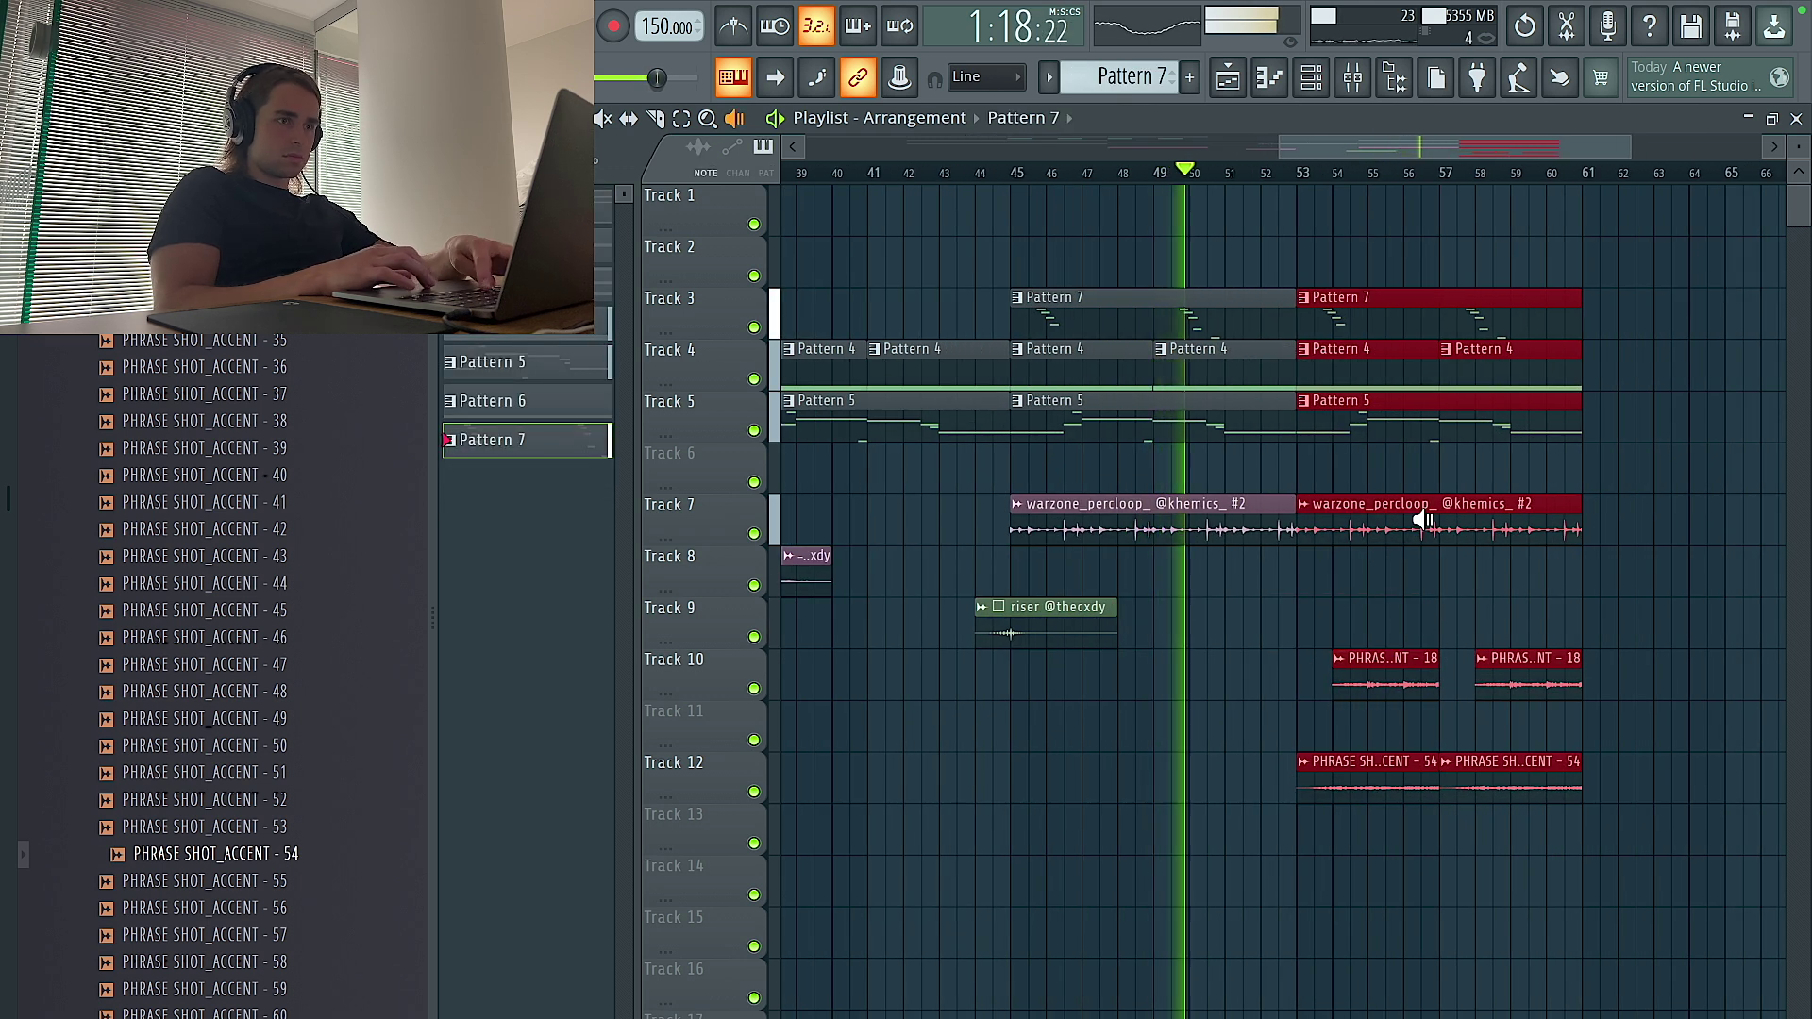
# Duplicate the bar 53 section to bar 61 and place an Analog Lab V clip there on Track 1
pyautogui.scroll(-3, 1348, 477)
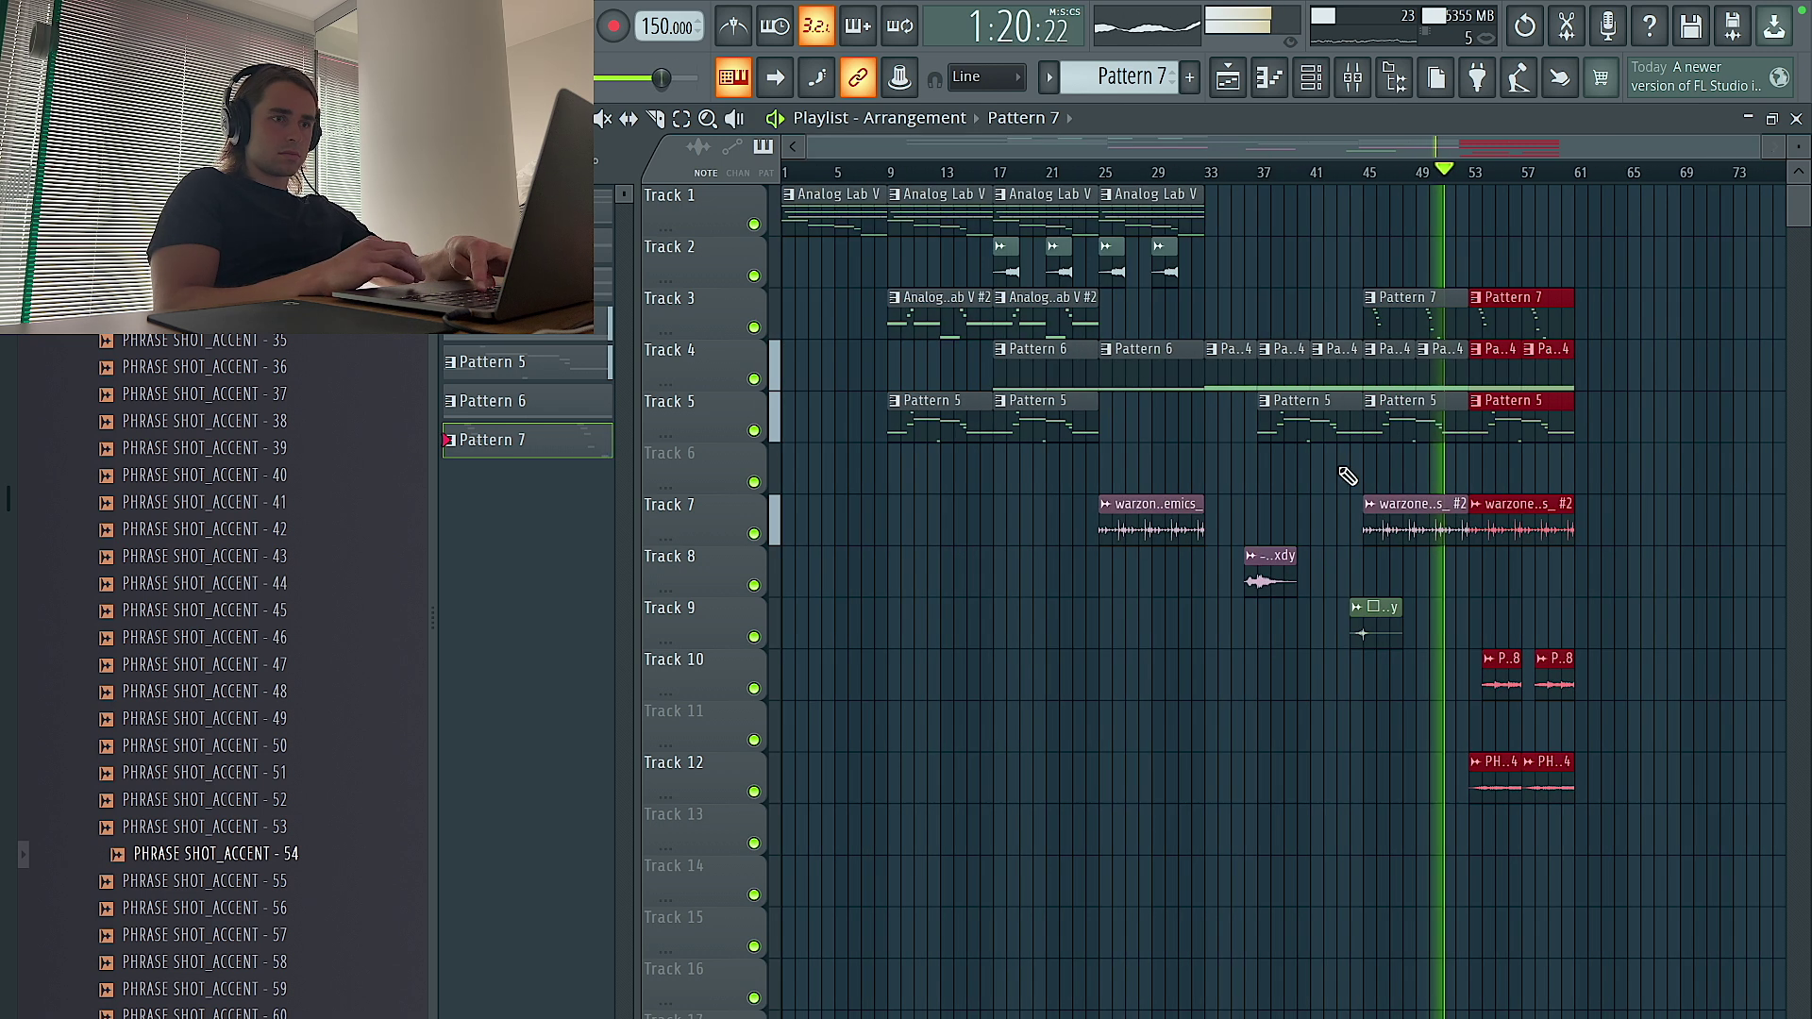
pyautogui.click(1106, 233)
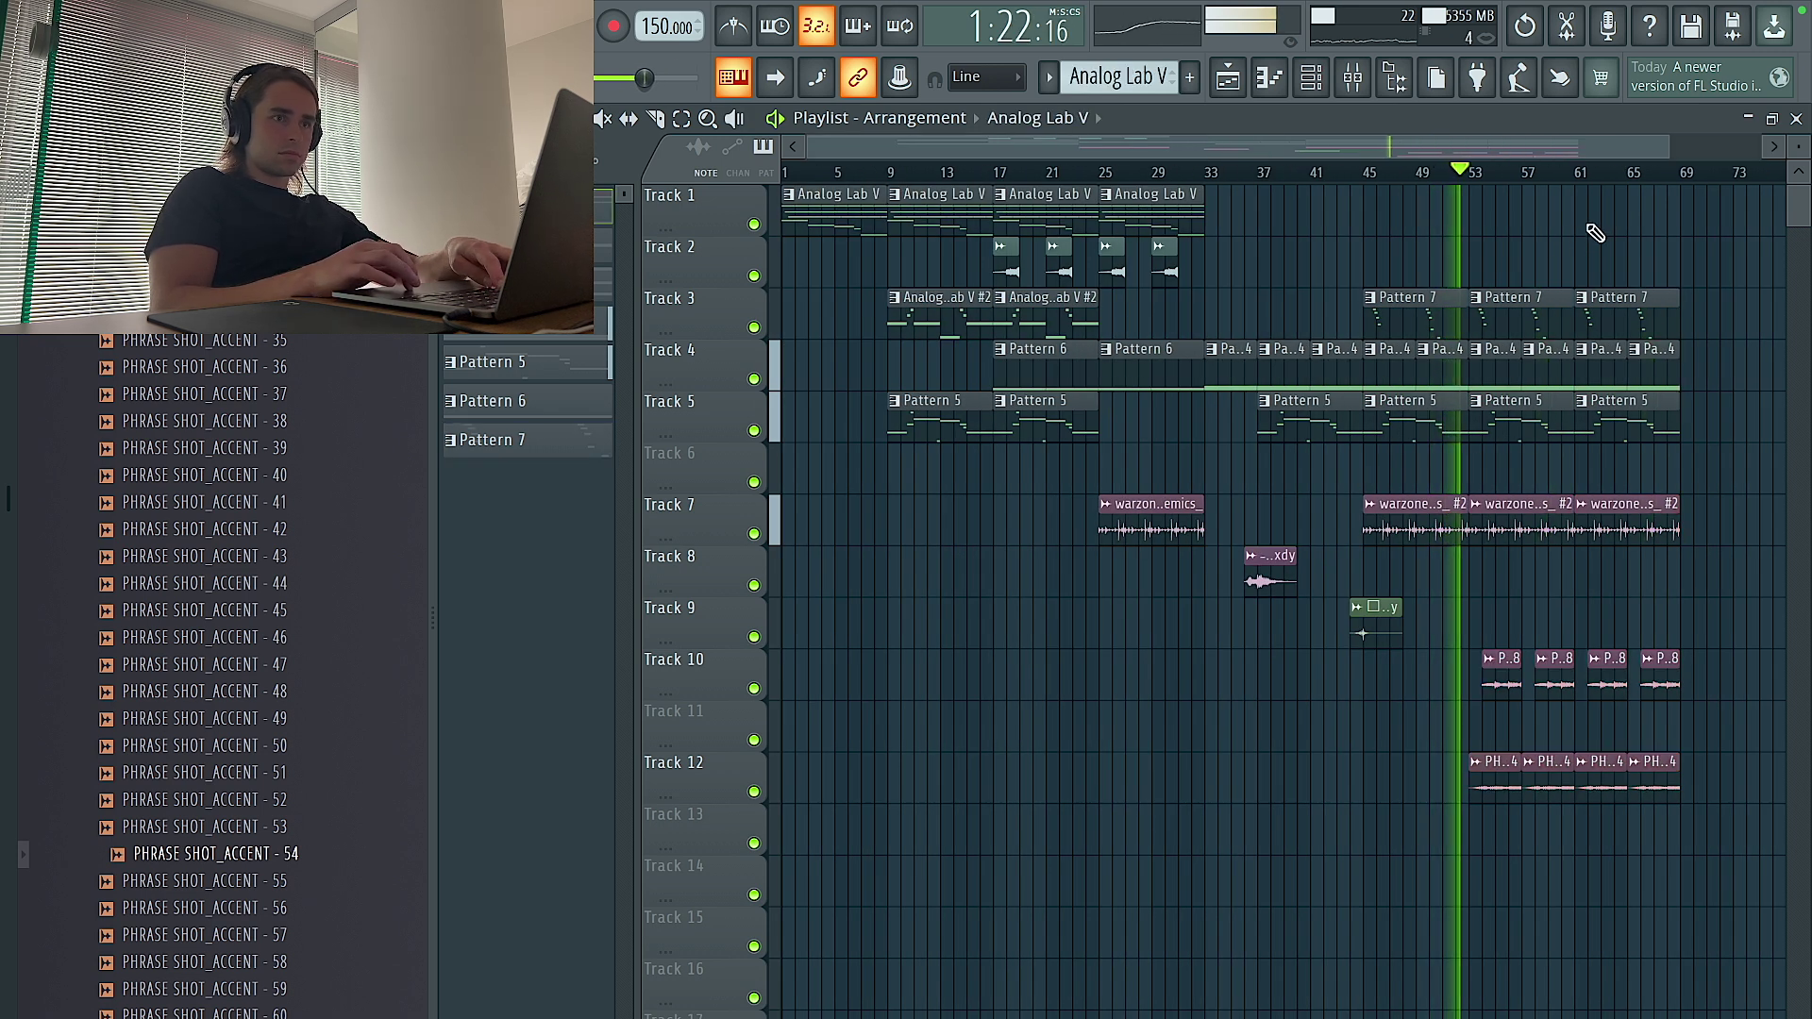
pyautogui.hscroll(5, 1602, 253)
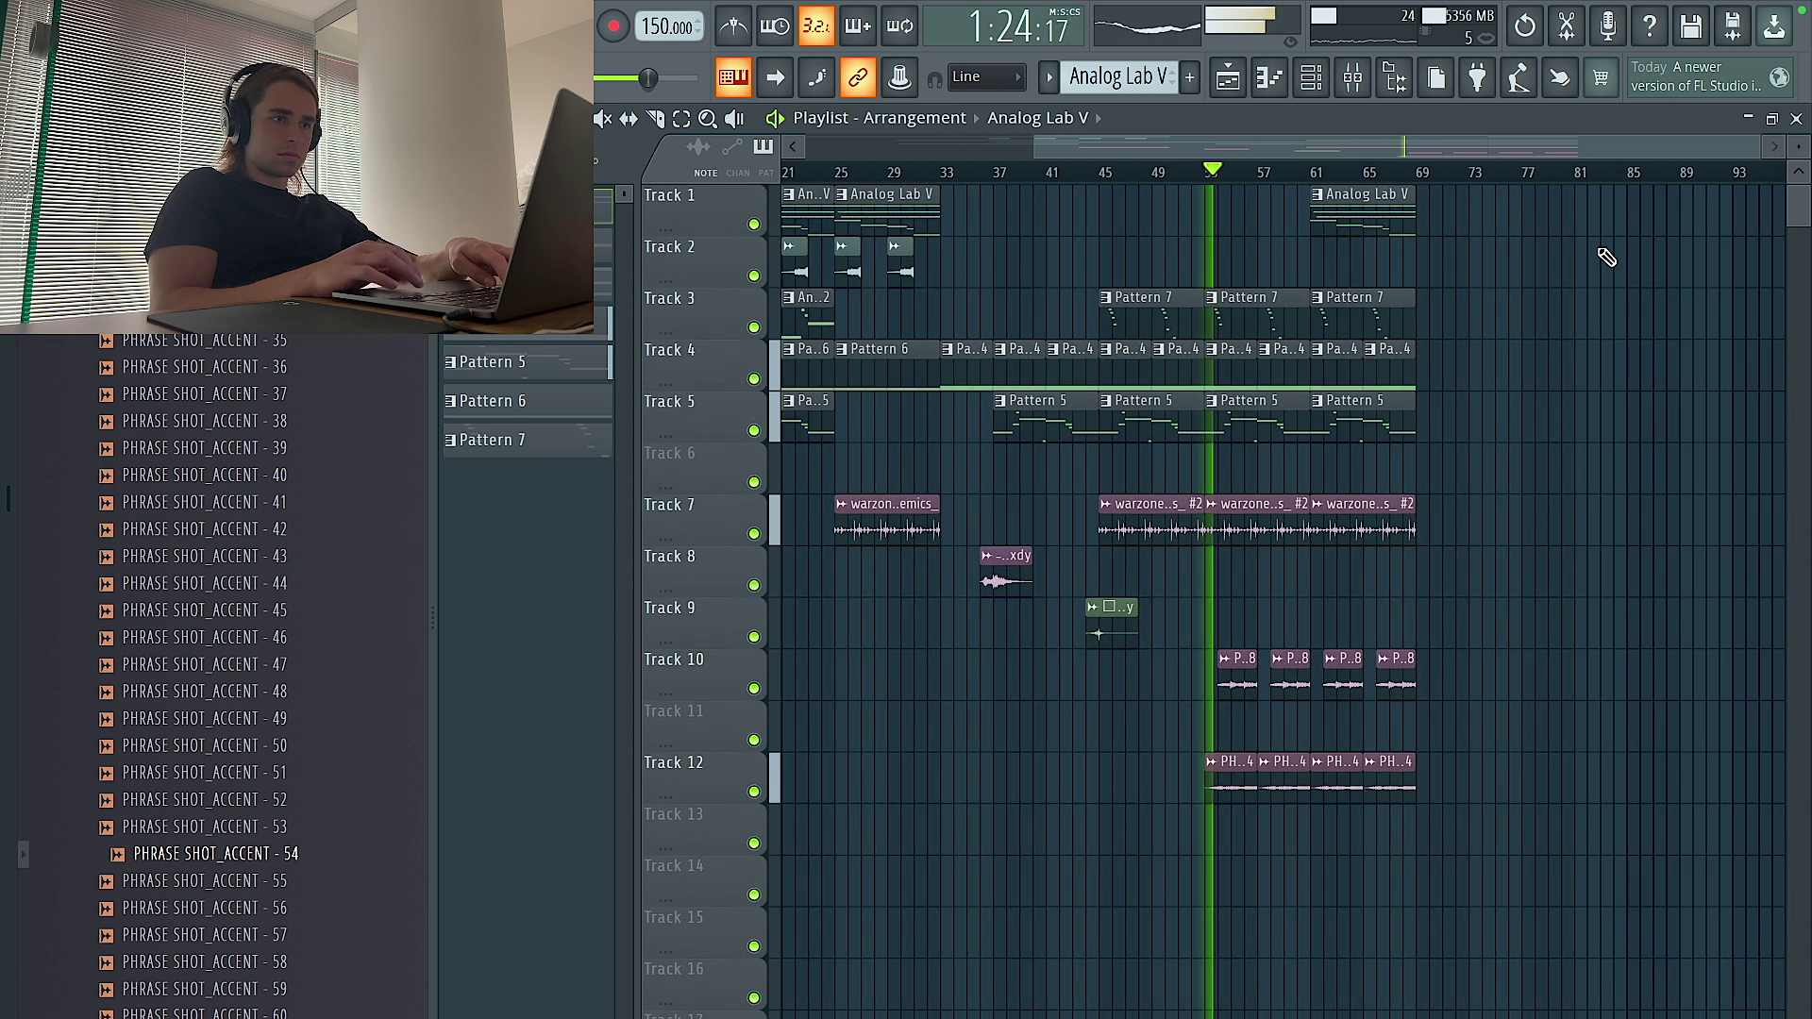
# Delete the PHRASE SHOT_ACCENT - 54 clips between bars 53 and 61 on Track 12
pyautogui.scroll(3, 1371, 373)
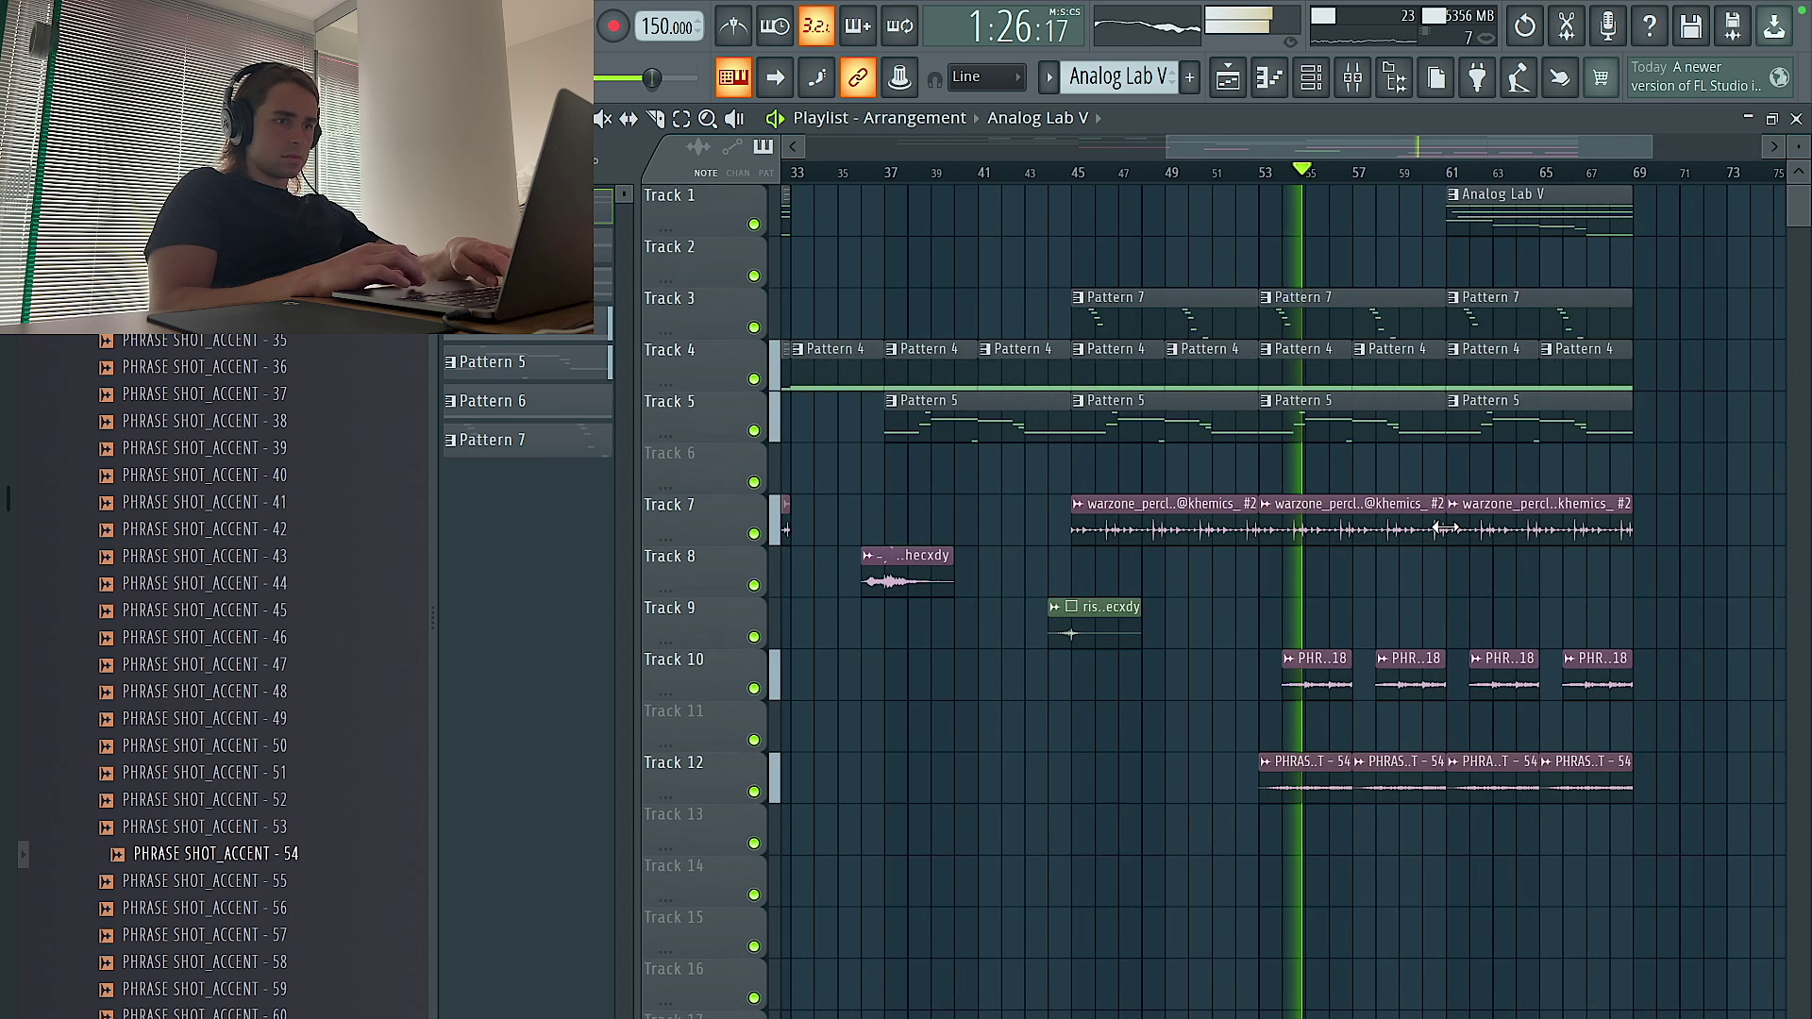
pyautogui.scroll(-2, 1283, 732)
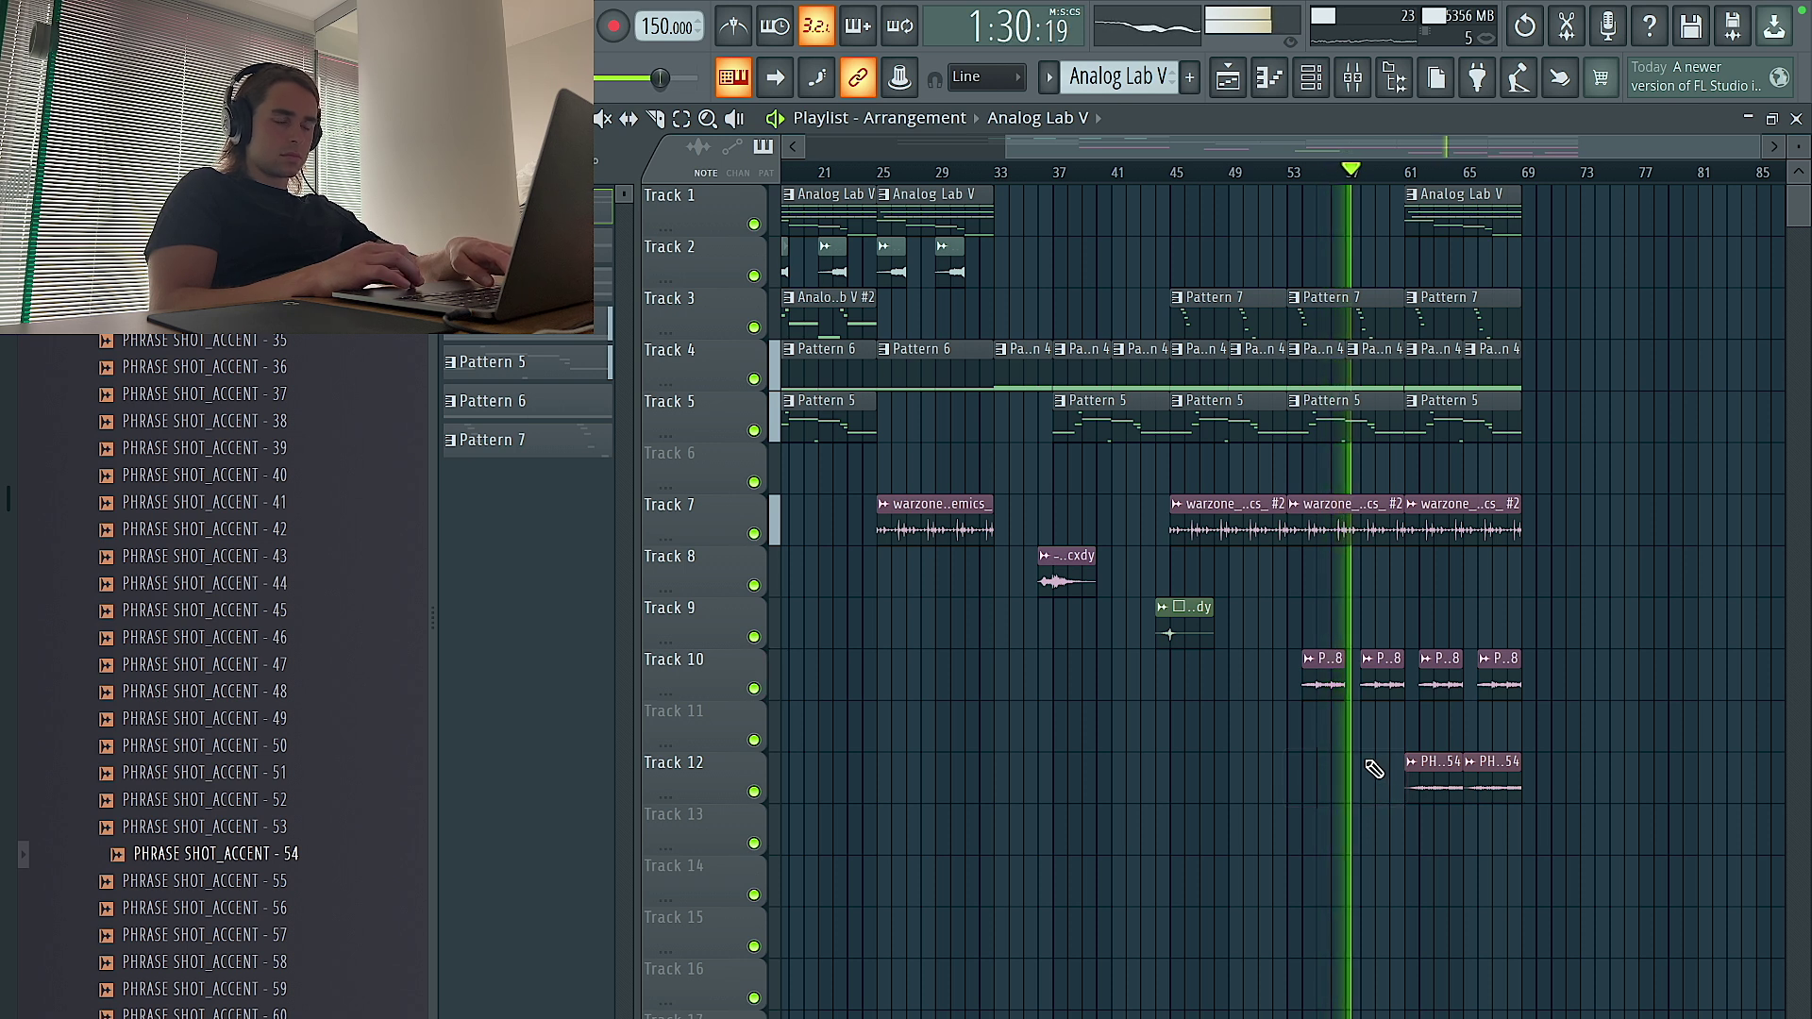
# Check the channel settings and mixer level of the PHRASE SHOT_ACCENT - 18 clip
pyautogui.doubleClick(1389, 658)
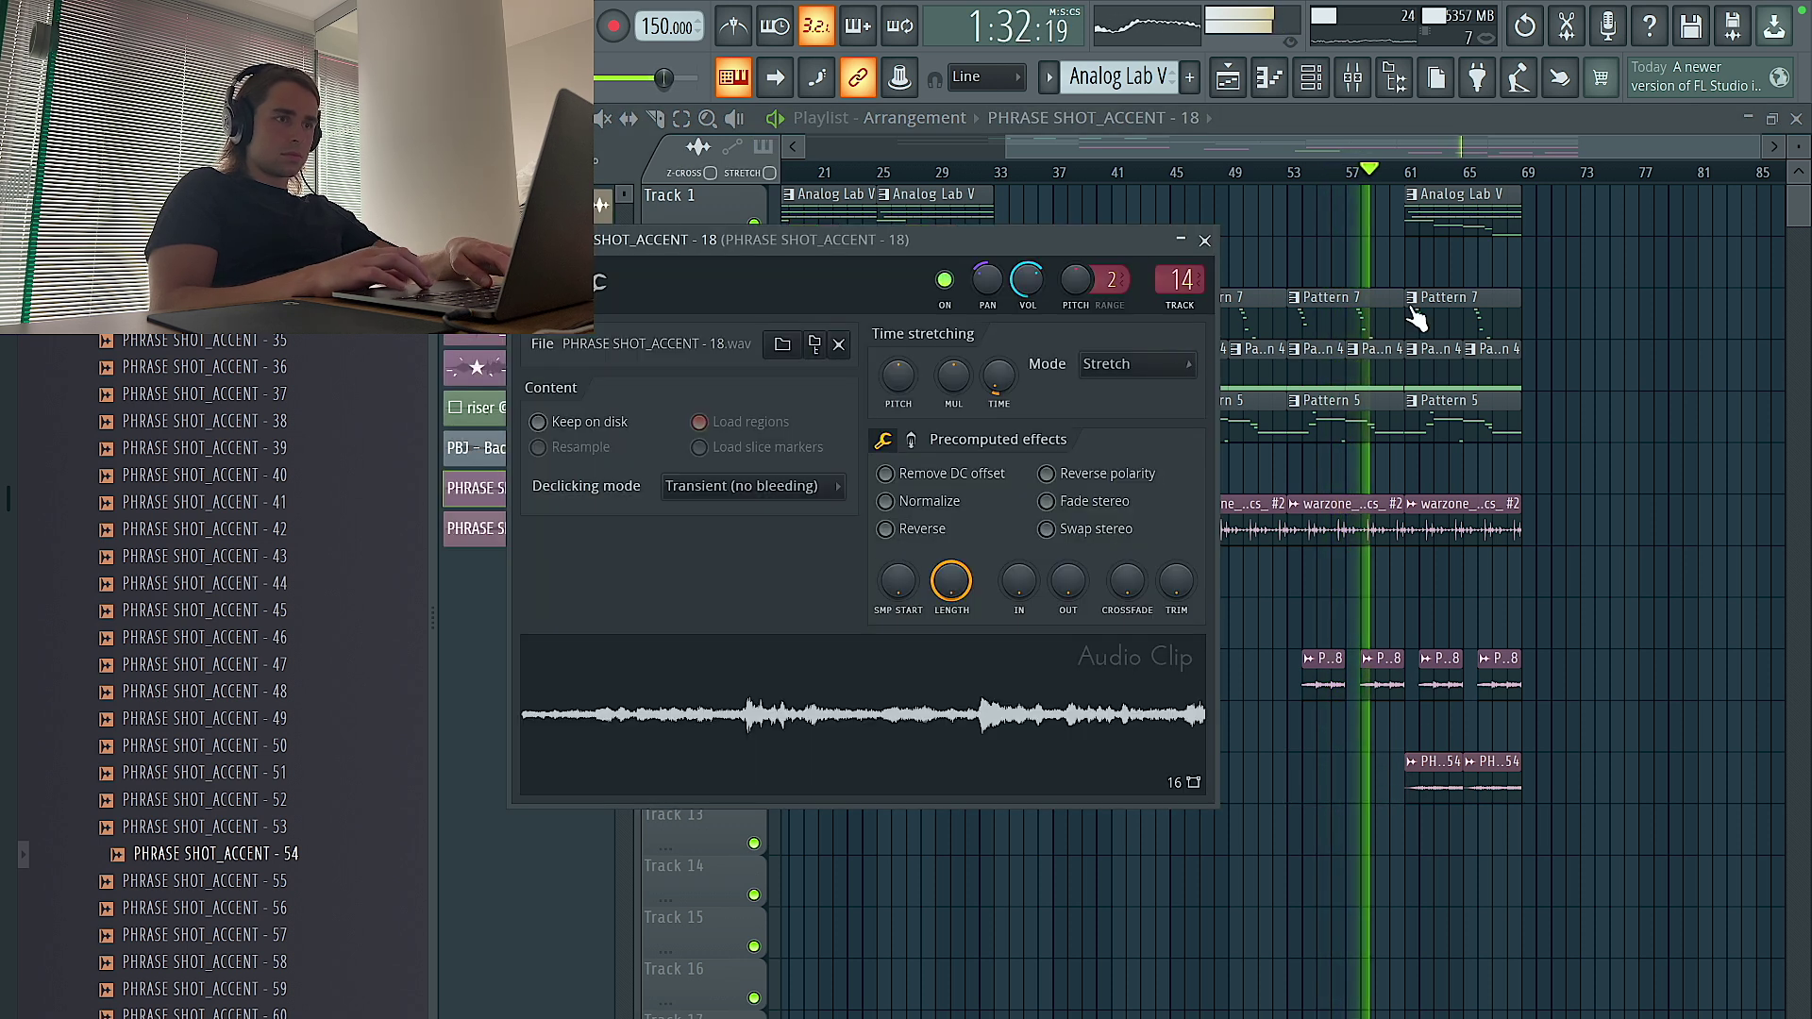
pyautogui.click(1351, 83)
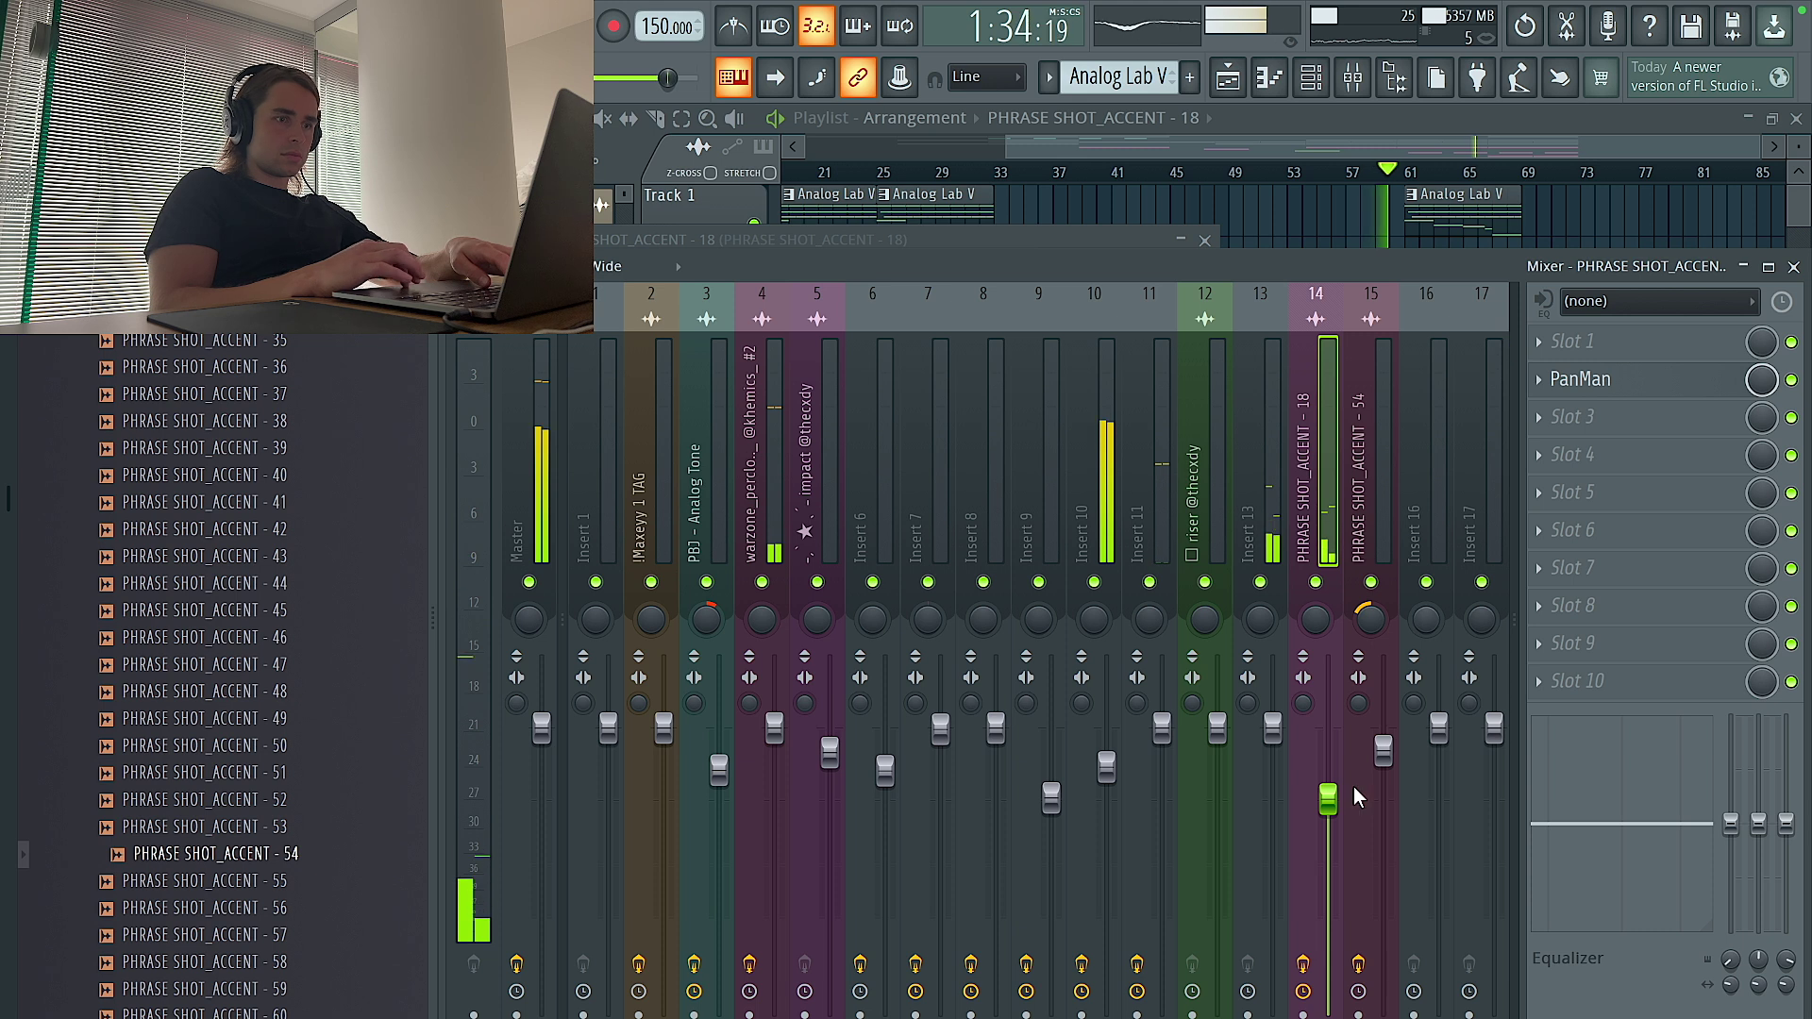
pyautogui.click(1639, 247)
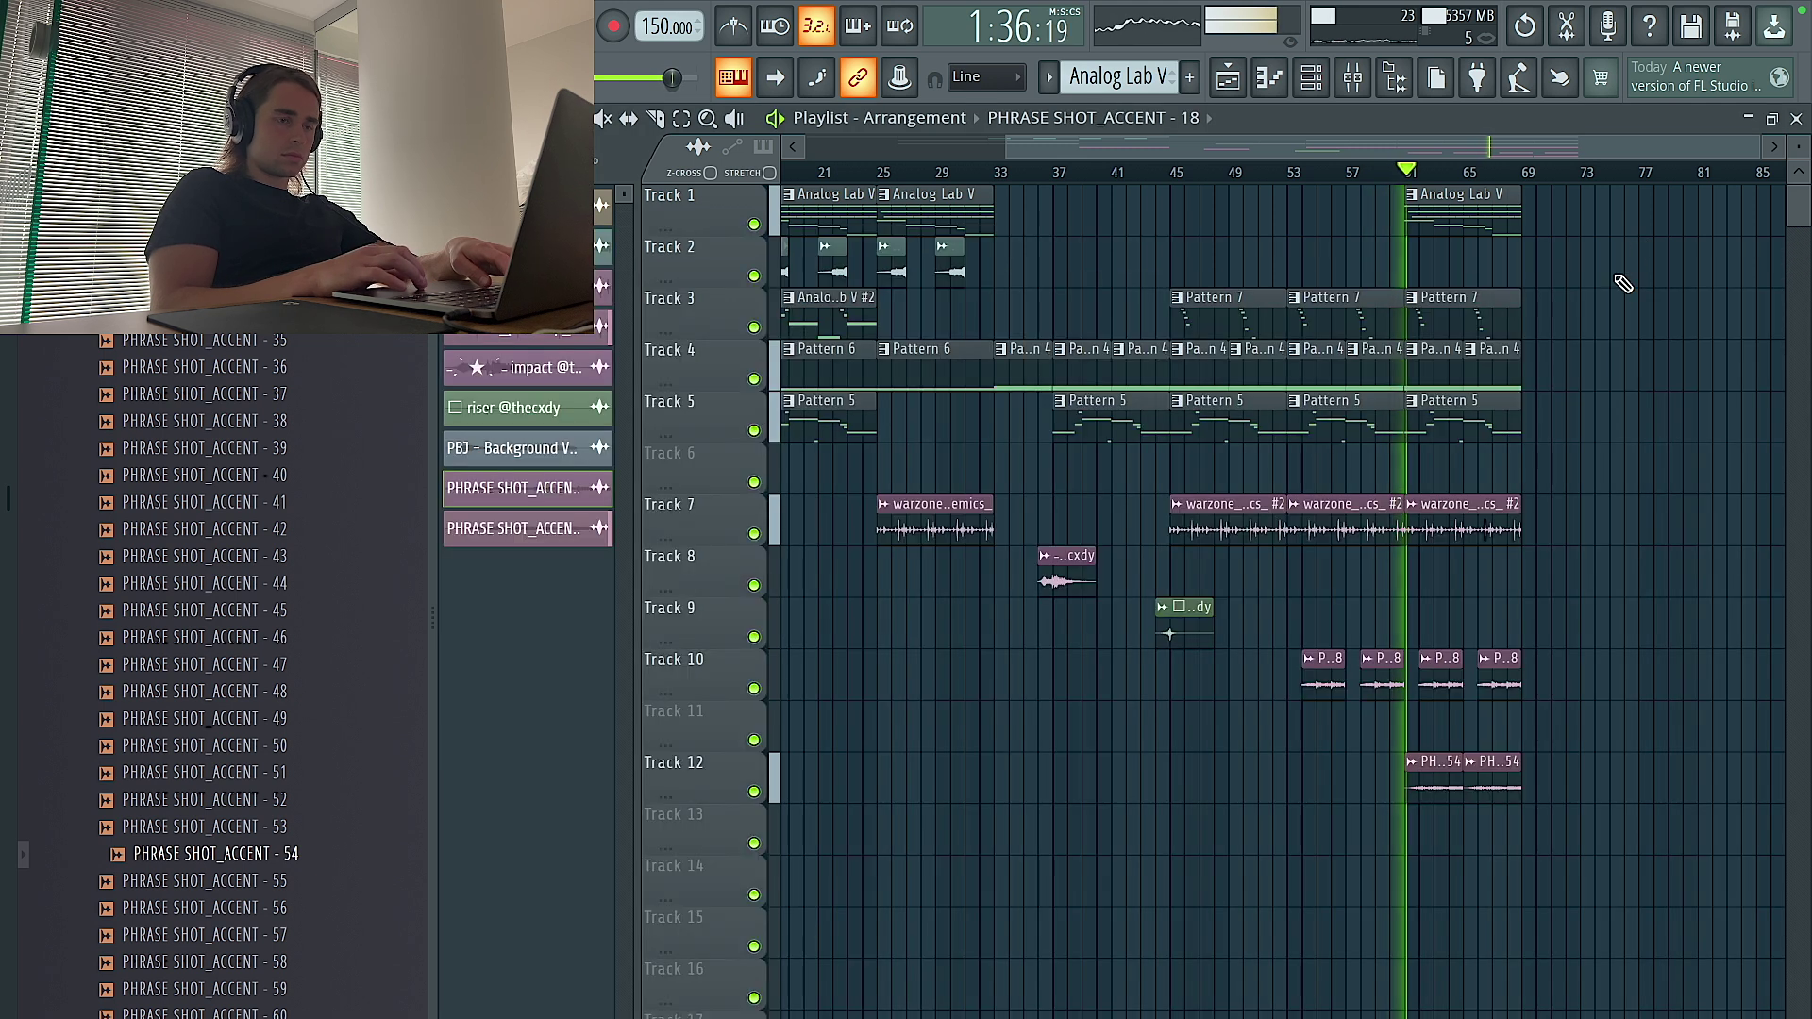
# Delete the Pattern 7 clip at bar 61 on Track 3 and duplicate the bar 61 to 69 section to bar 69
pyautogui.scroll(-3, 1566, 557)
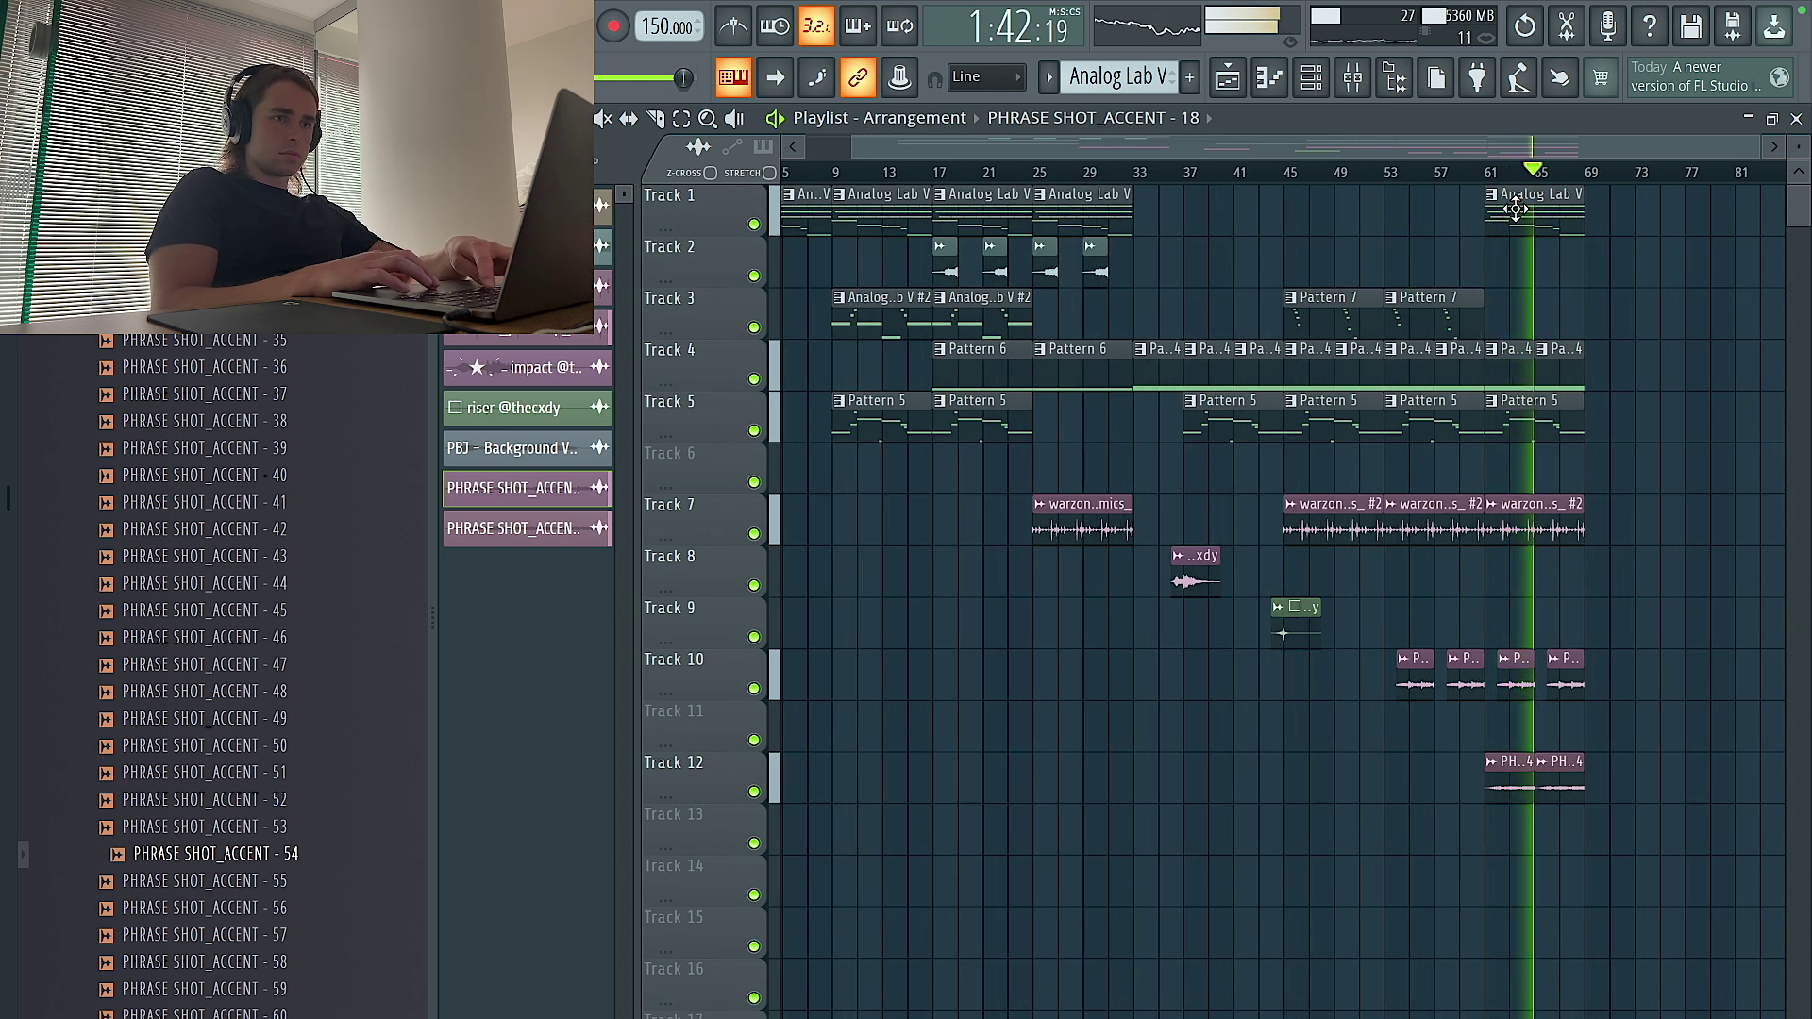
pyautogui.moveTo(1516, 208); pyautogui.dragTo(1577, 898)
pyautogui.hotkey('ctrl', 'b')
pyautogui.scroll(3, 1658, 870)
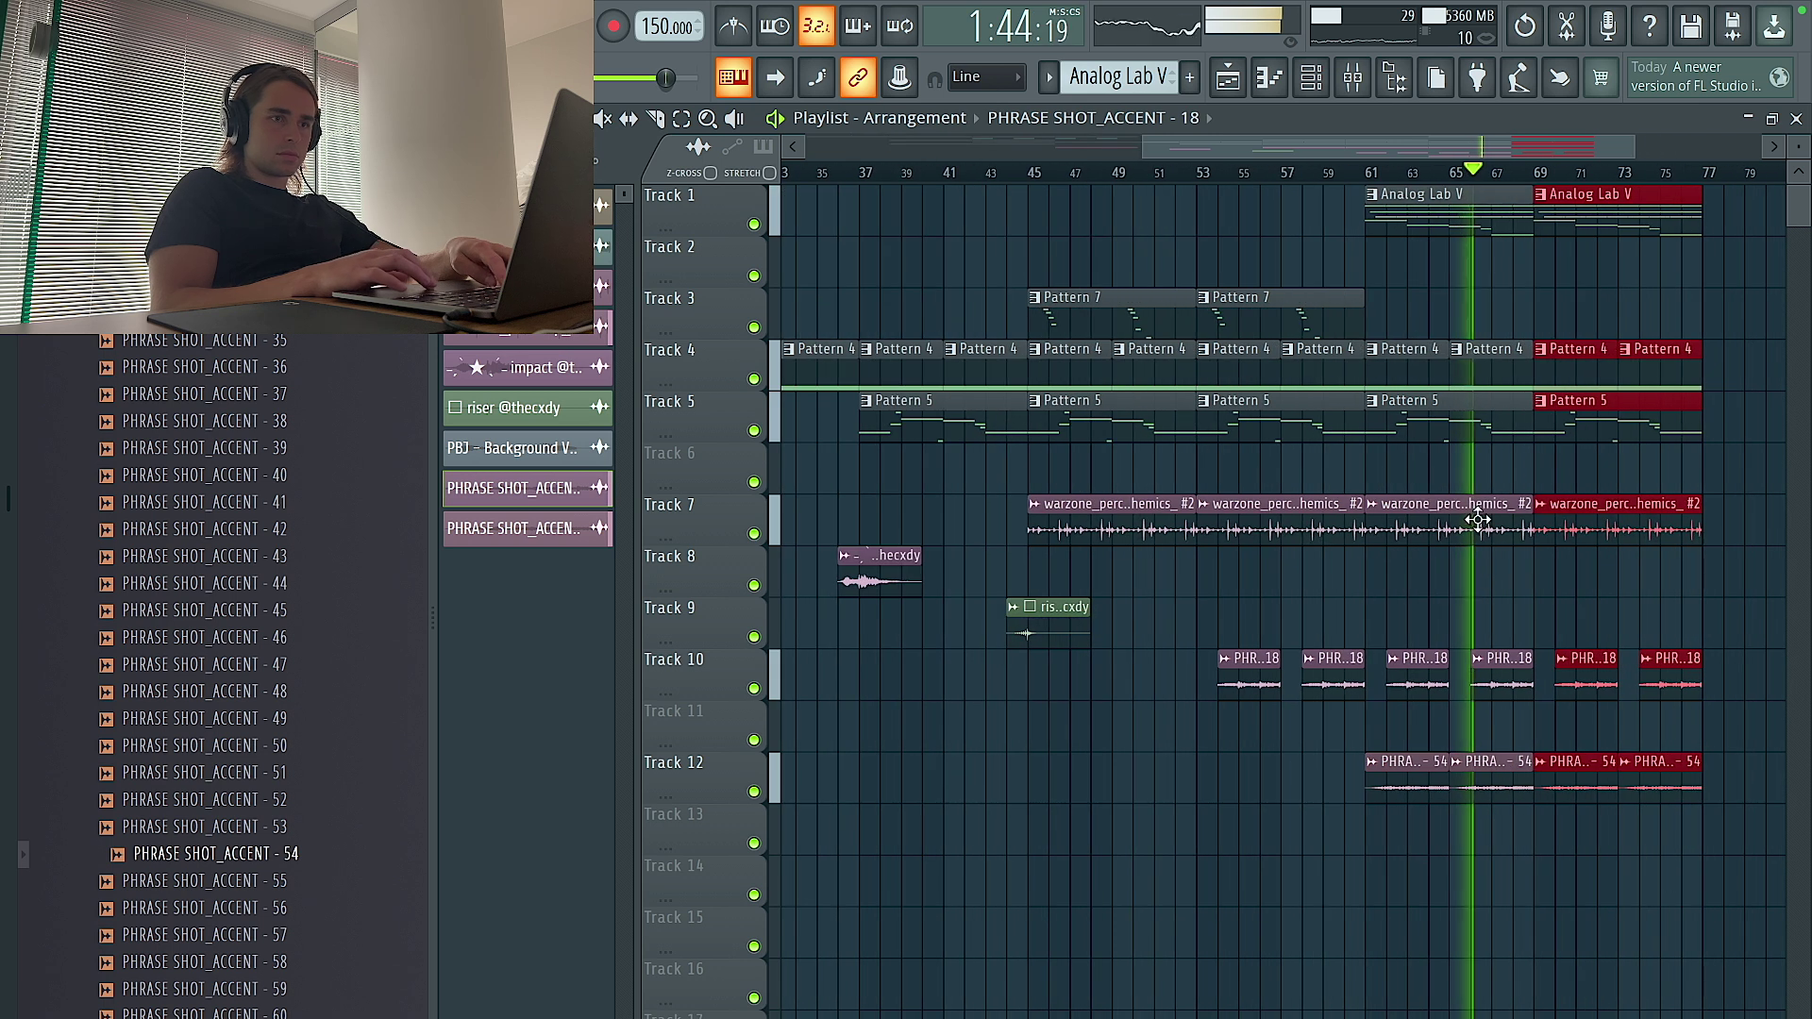
# Remove the Pattern 5 and Pattern 4 clips from the section at bar 69 and duplicate the remaining clips to bar 77
pyautogui.scroll(-3, 1569, 437)
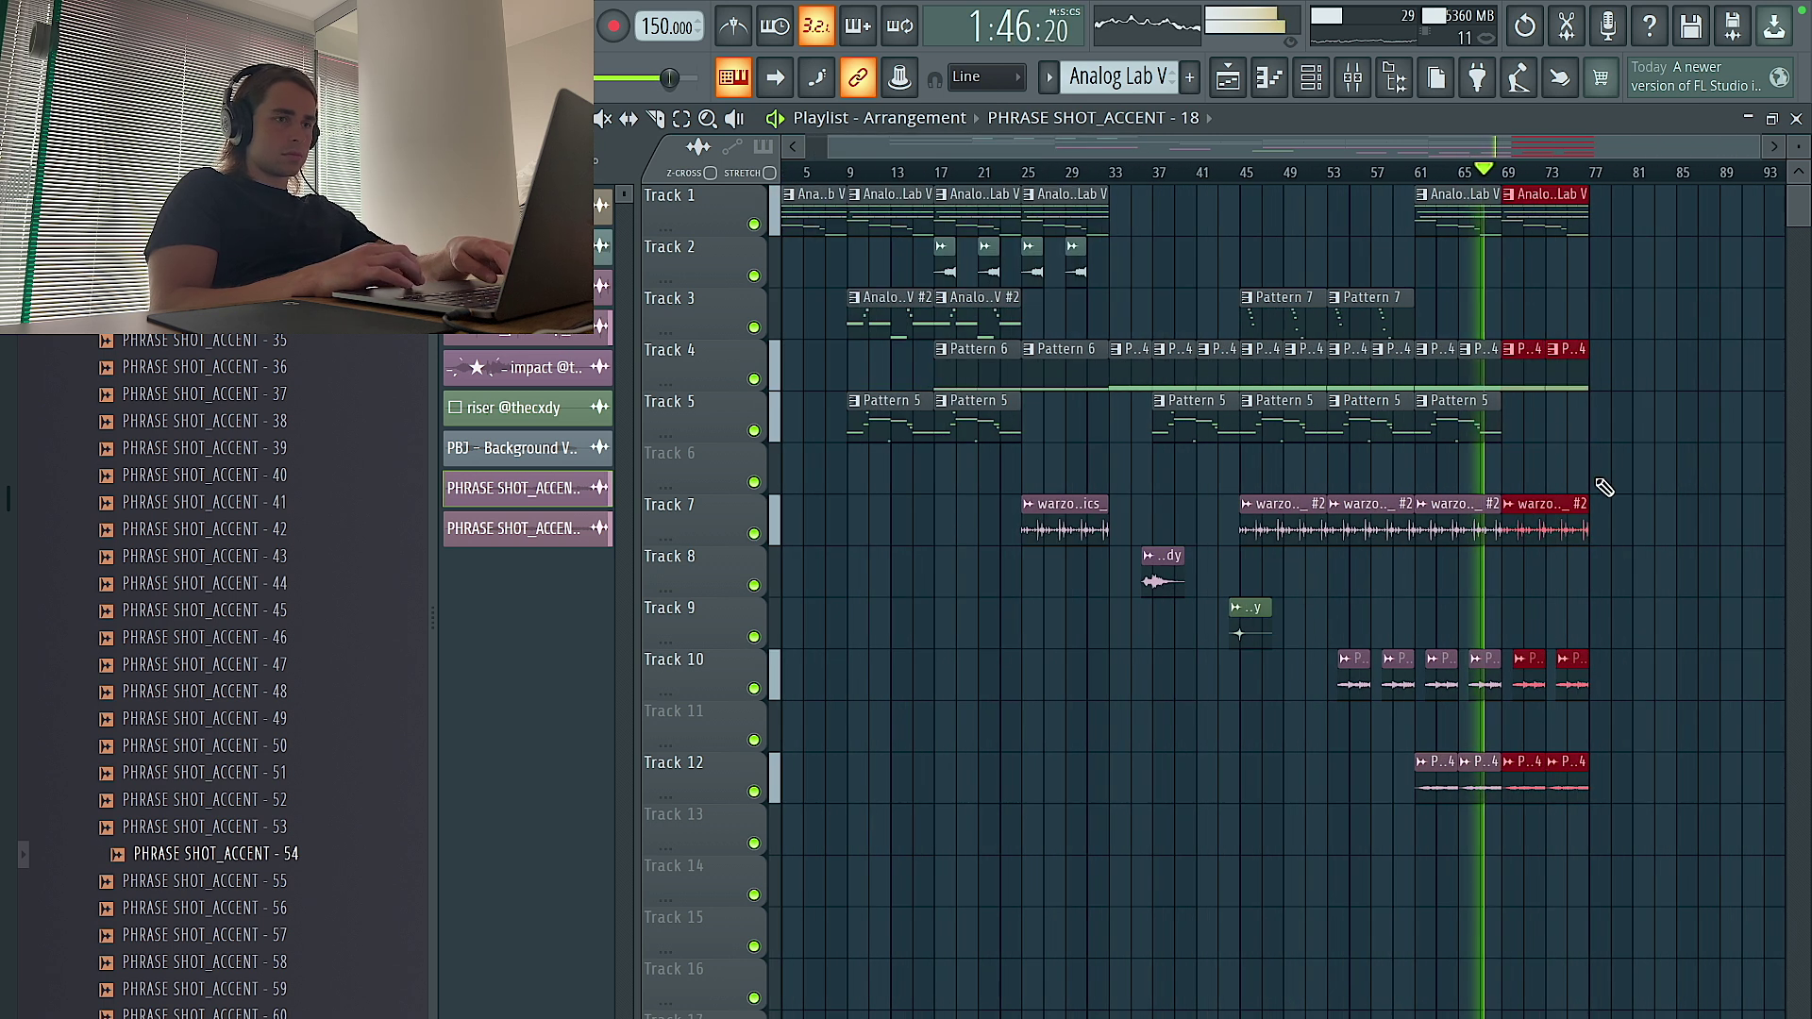
pyautogui.scroll(2, 1575, 422)
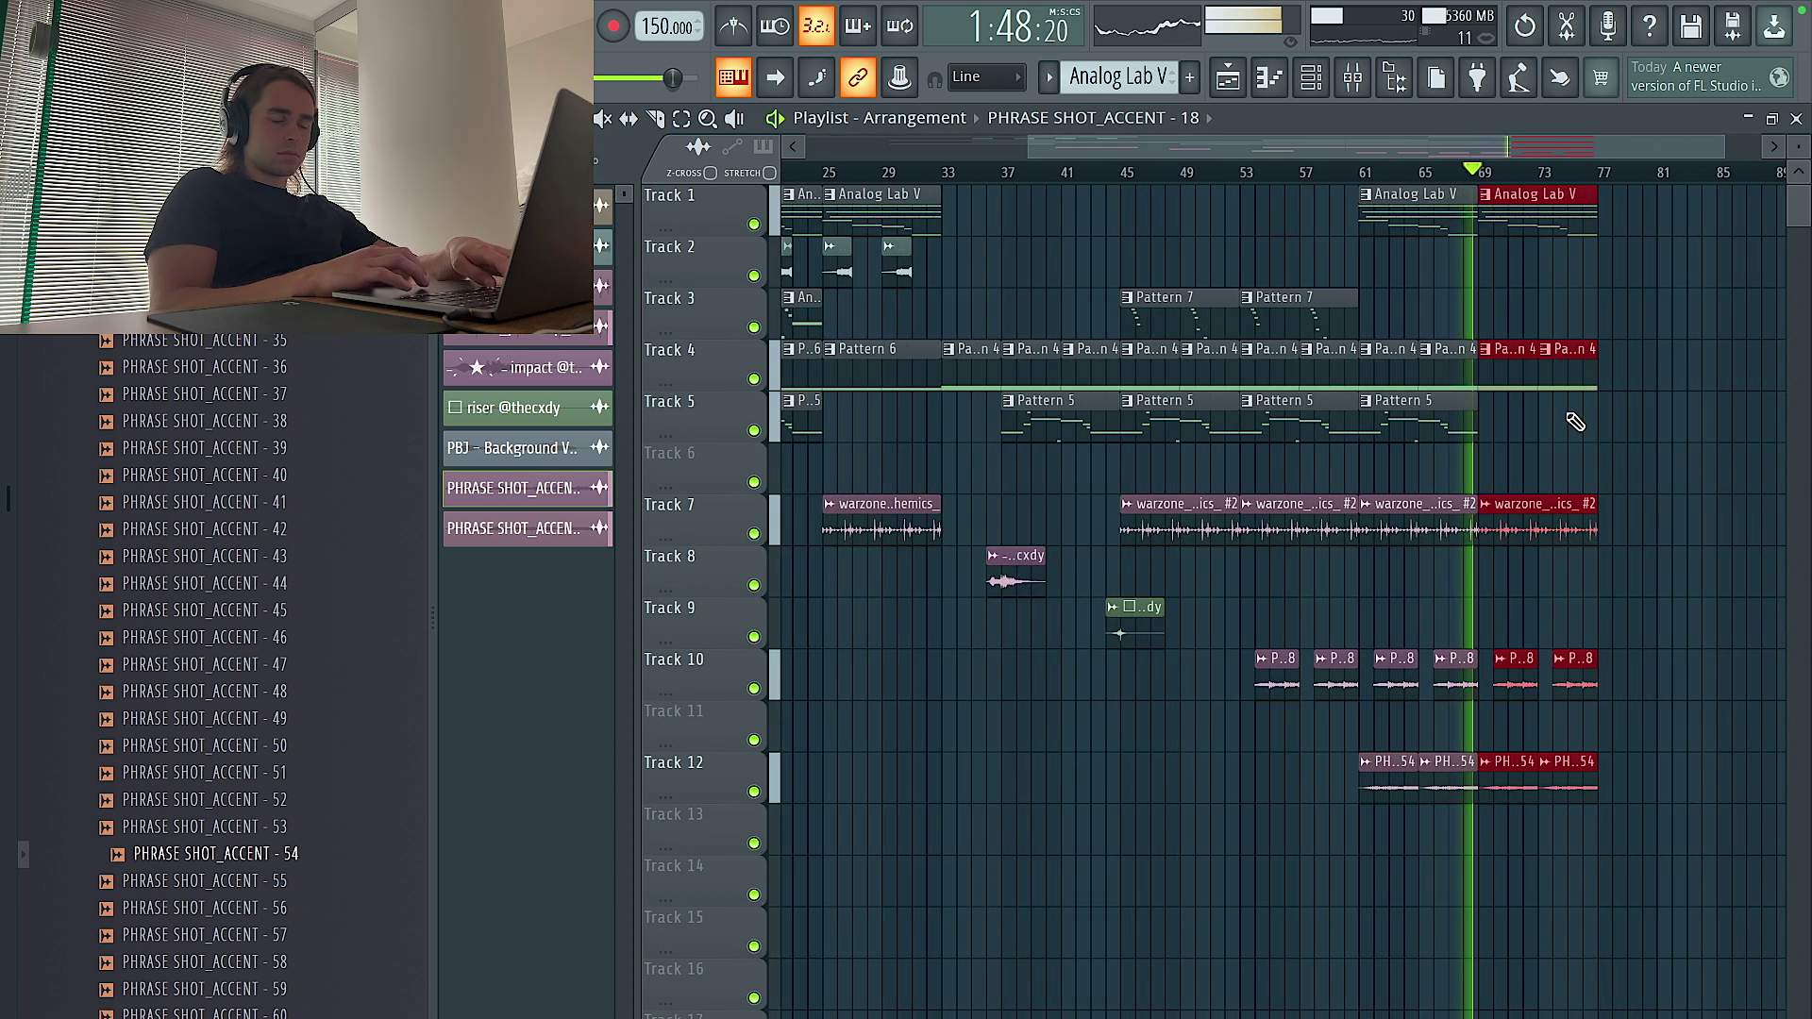
pyautogui.scroll(-2, 1574, 422)
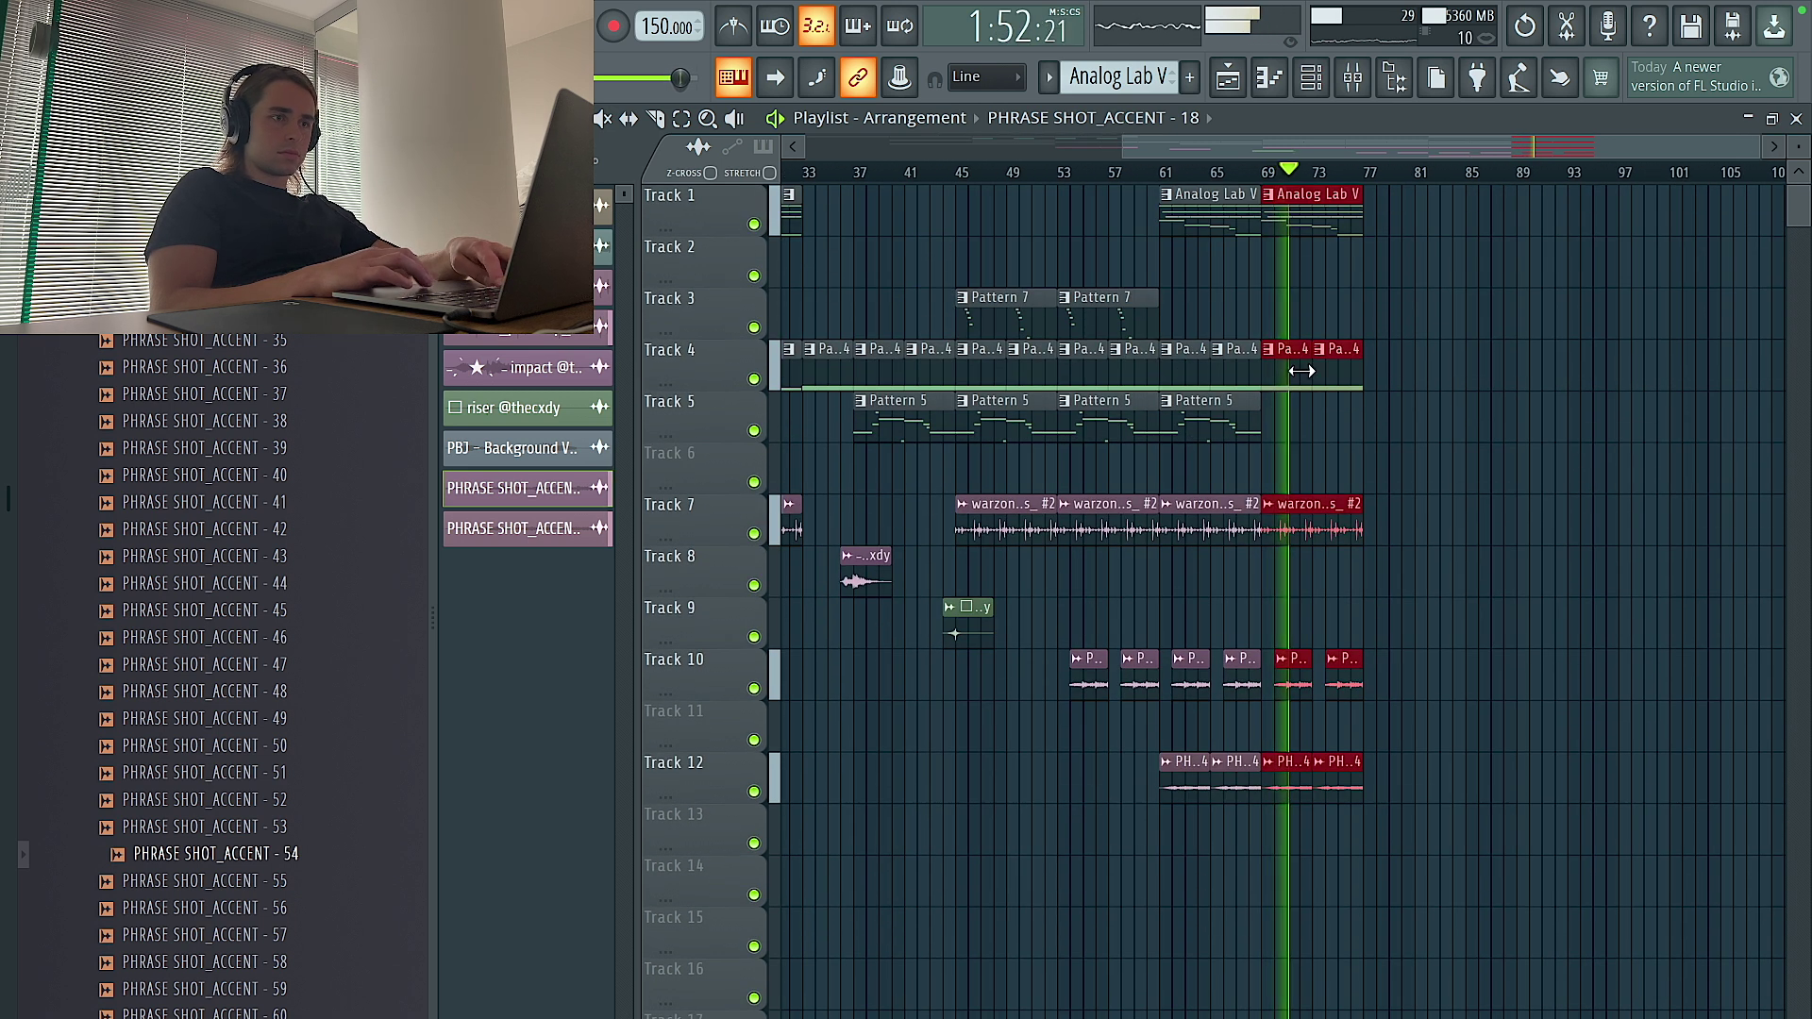
pyautogui.hotkey('ctrl', 'b')
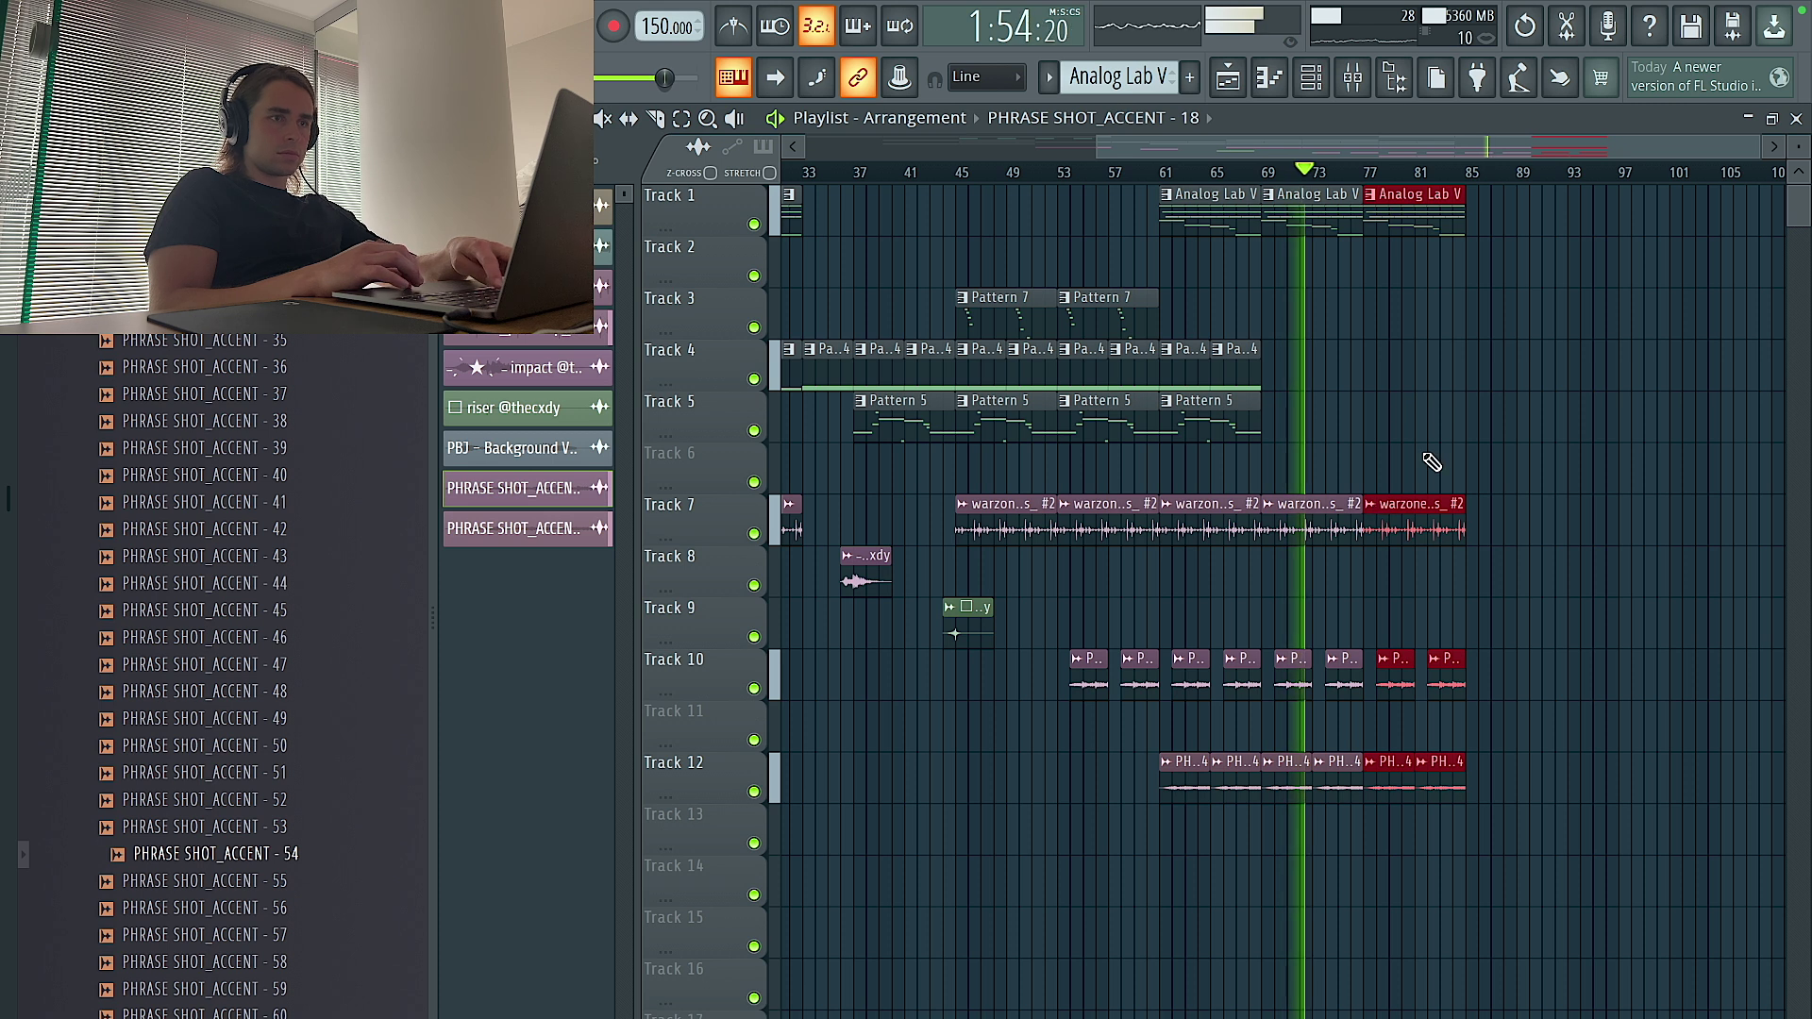
pyautogui.scroll(-1, 1430, 455)
pyautogui.scroll(1, 1431, 455)
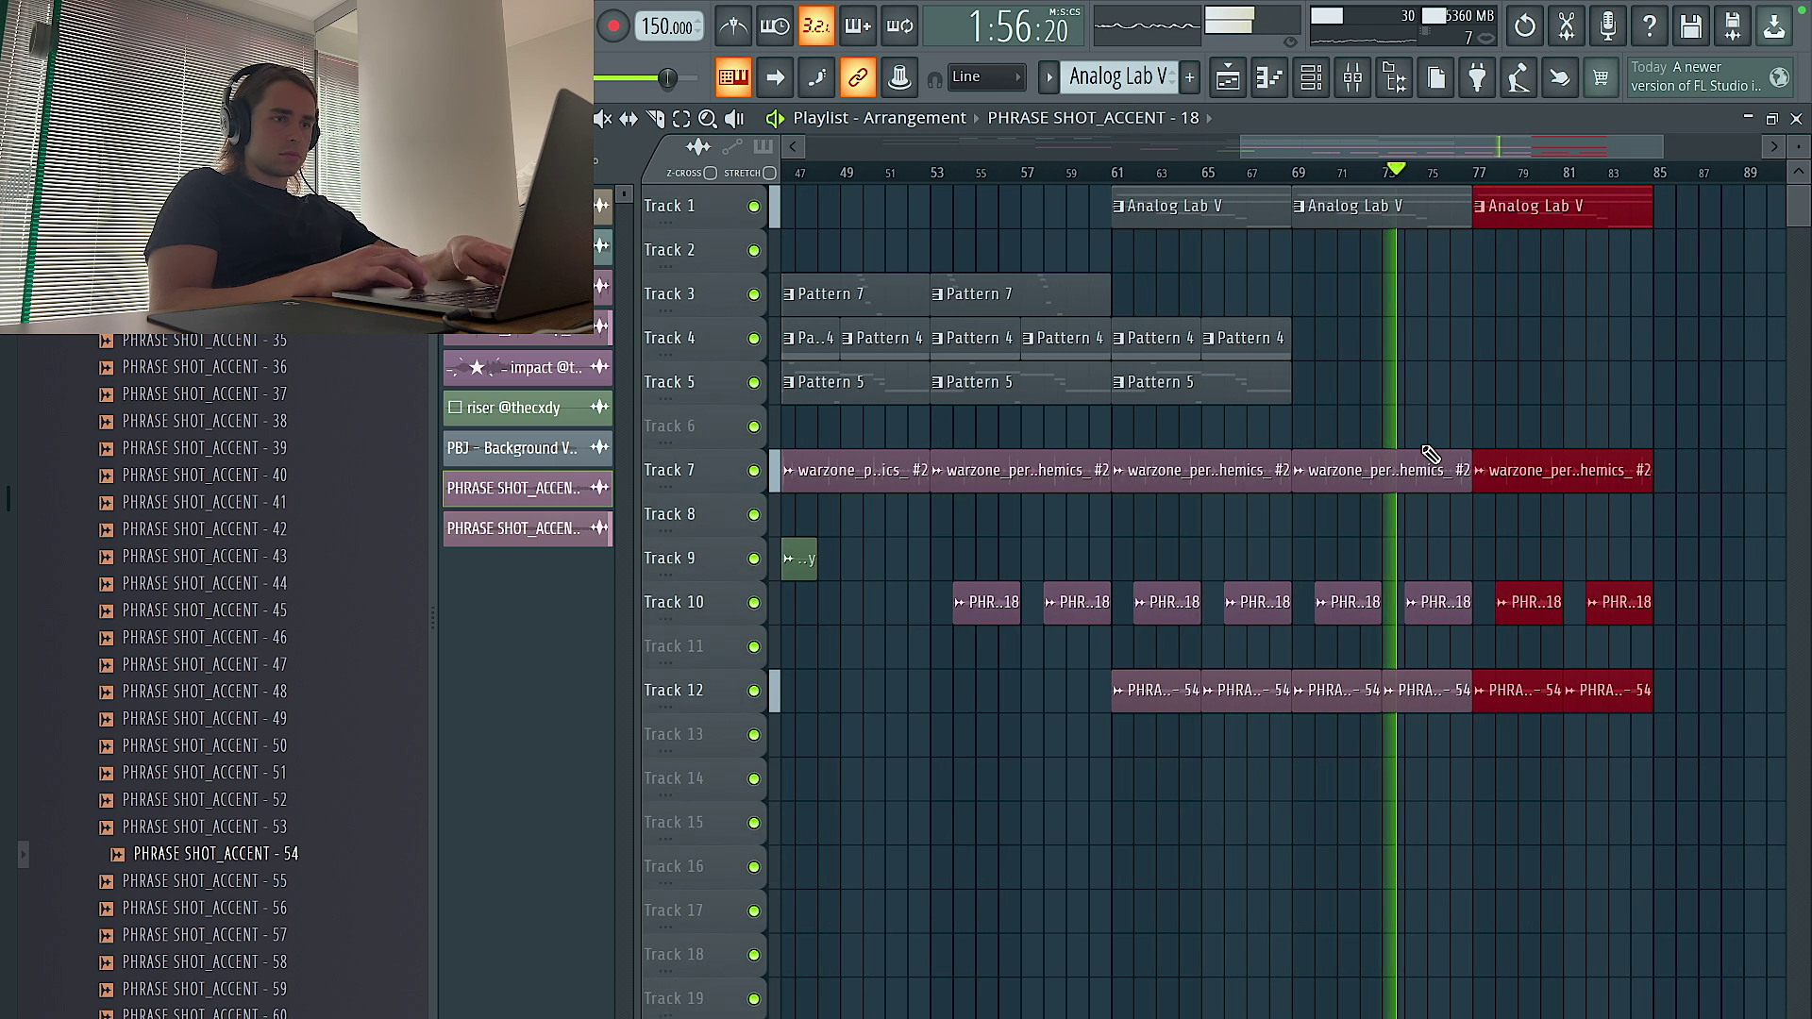
pyautogui.scroll(-2, 1431, 455)
pyautogui.scroll(1, 1425, 455)
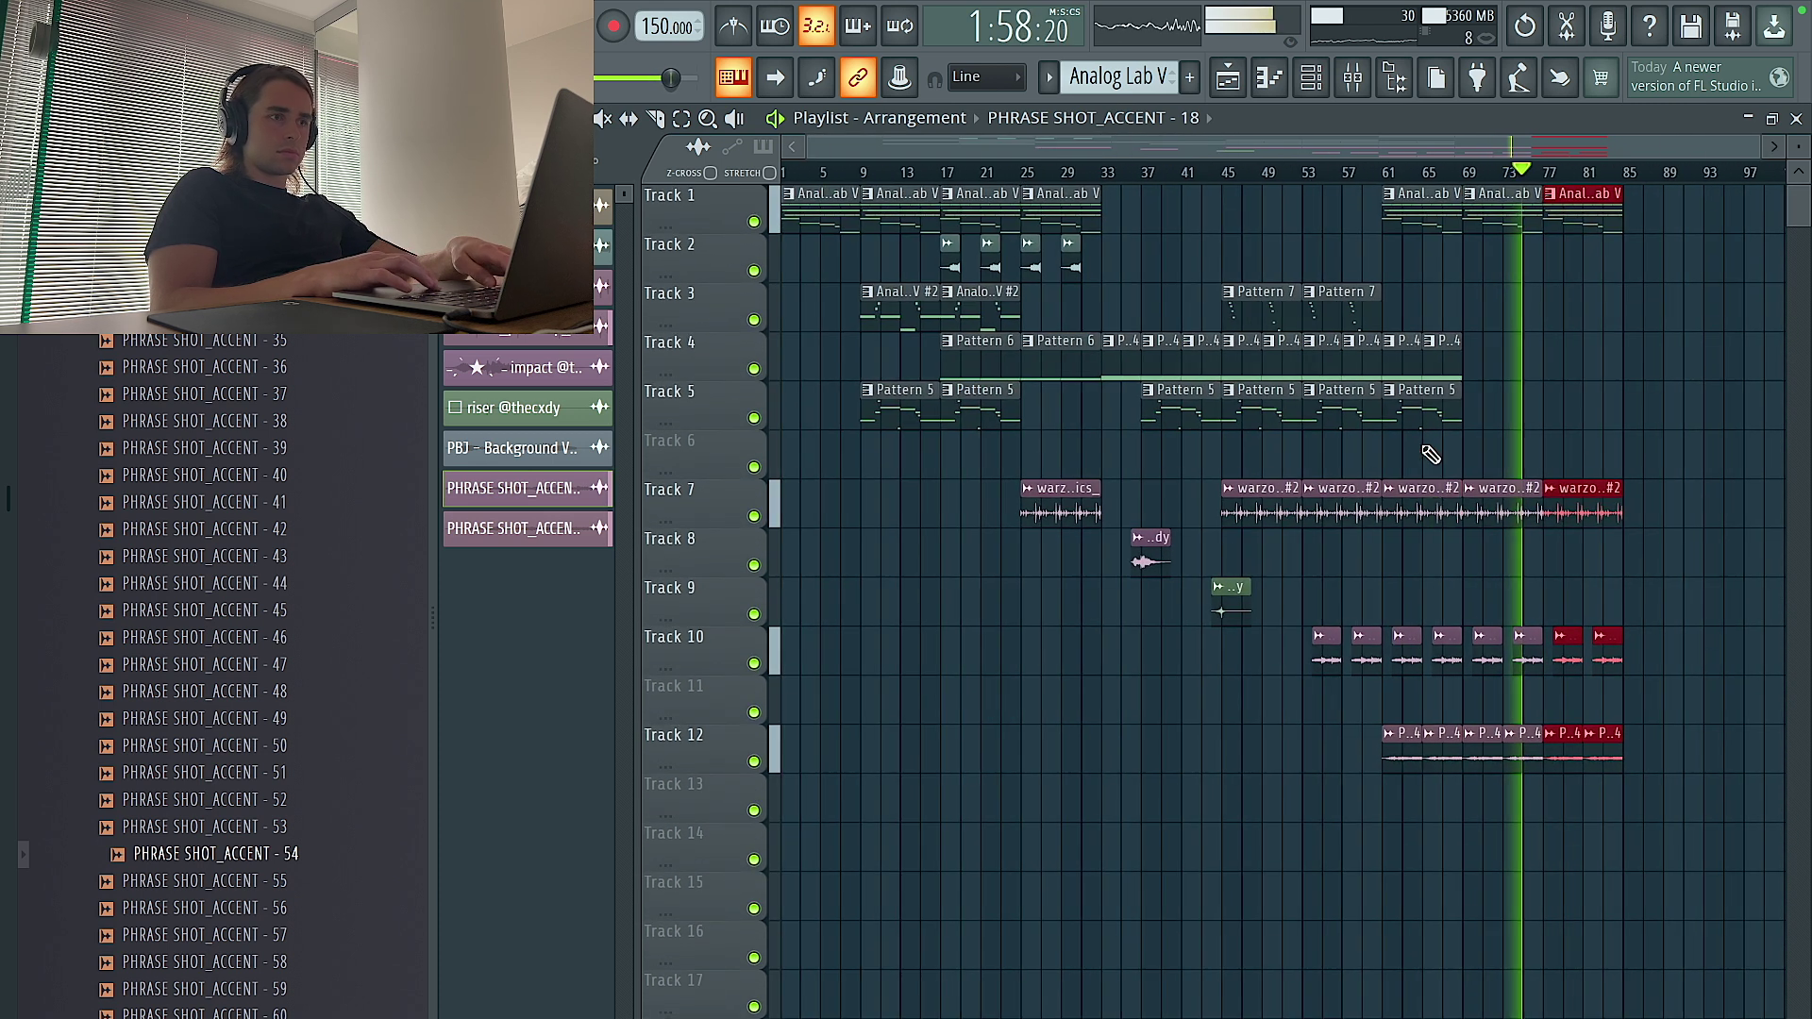
pyautogui.scroll(-2, 1427, 454)
pyautogui.hscroll(3, 1427, 455)
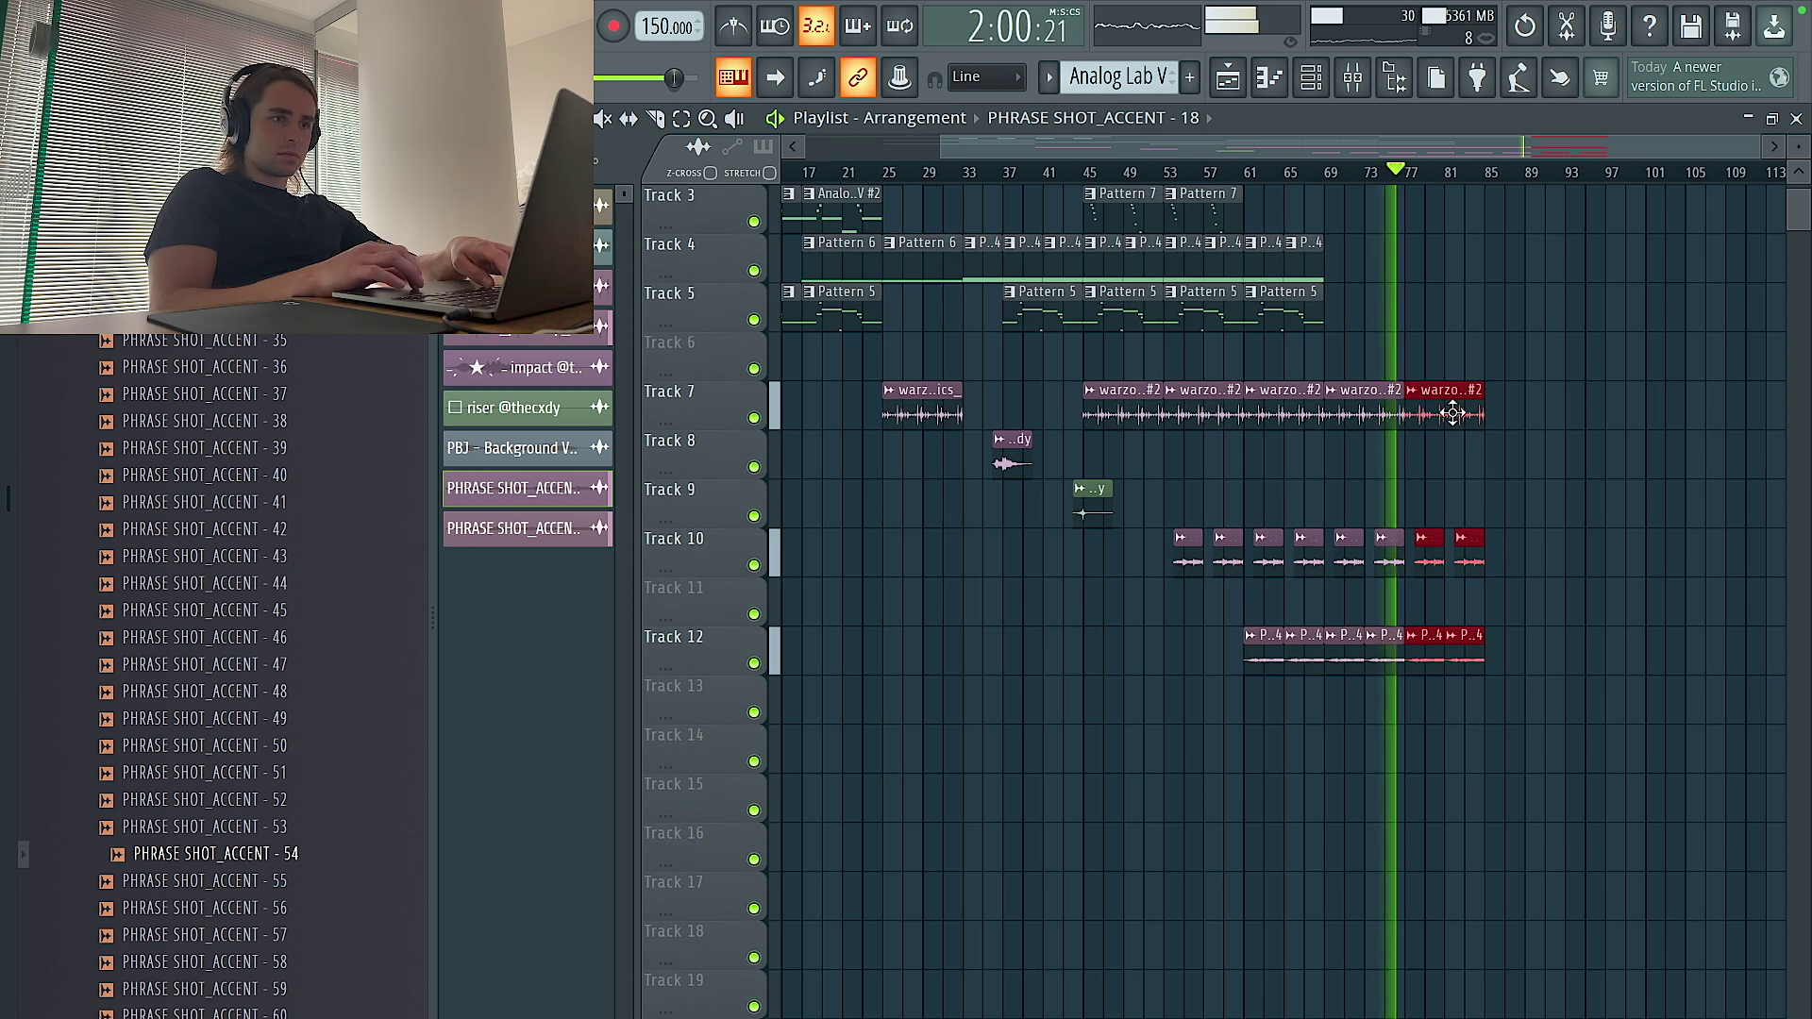
pyautogui.scroll(1, 1451, 410)
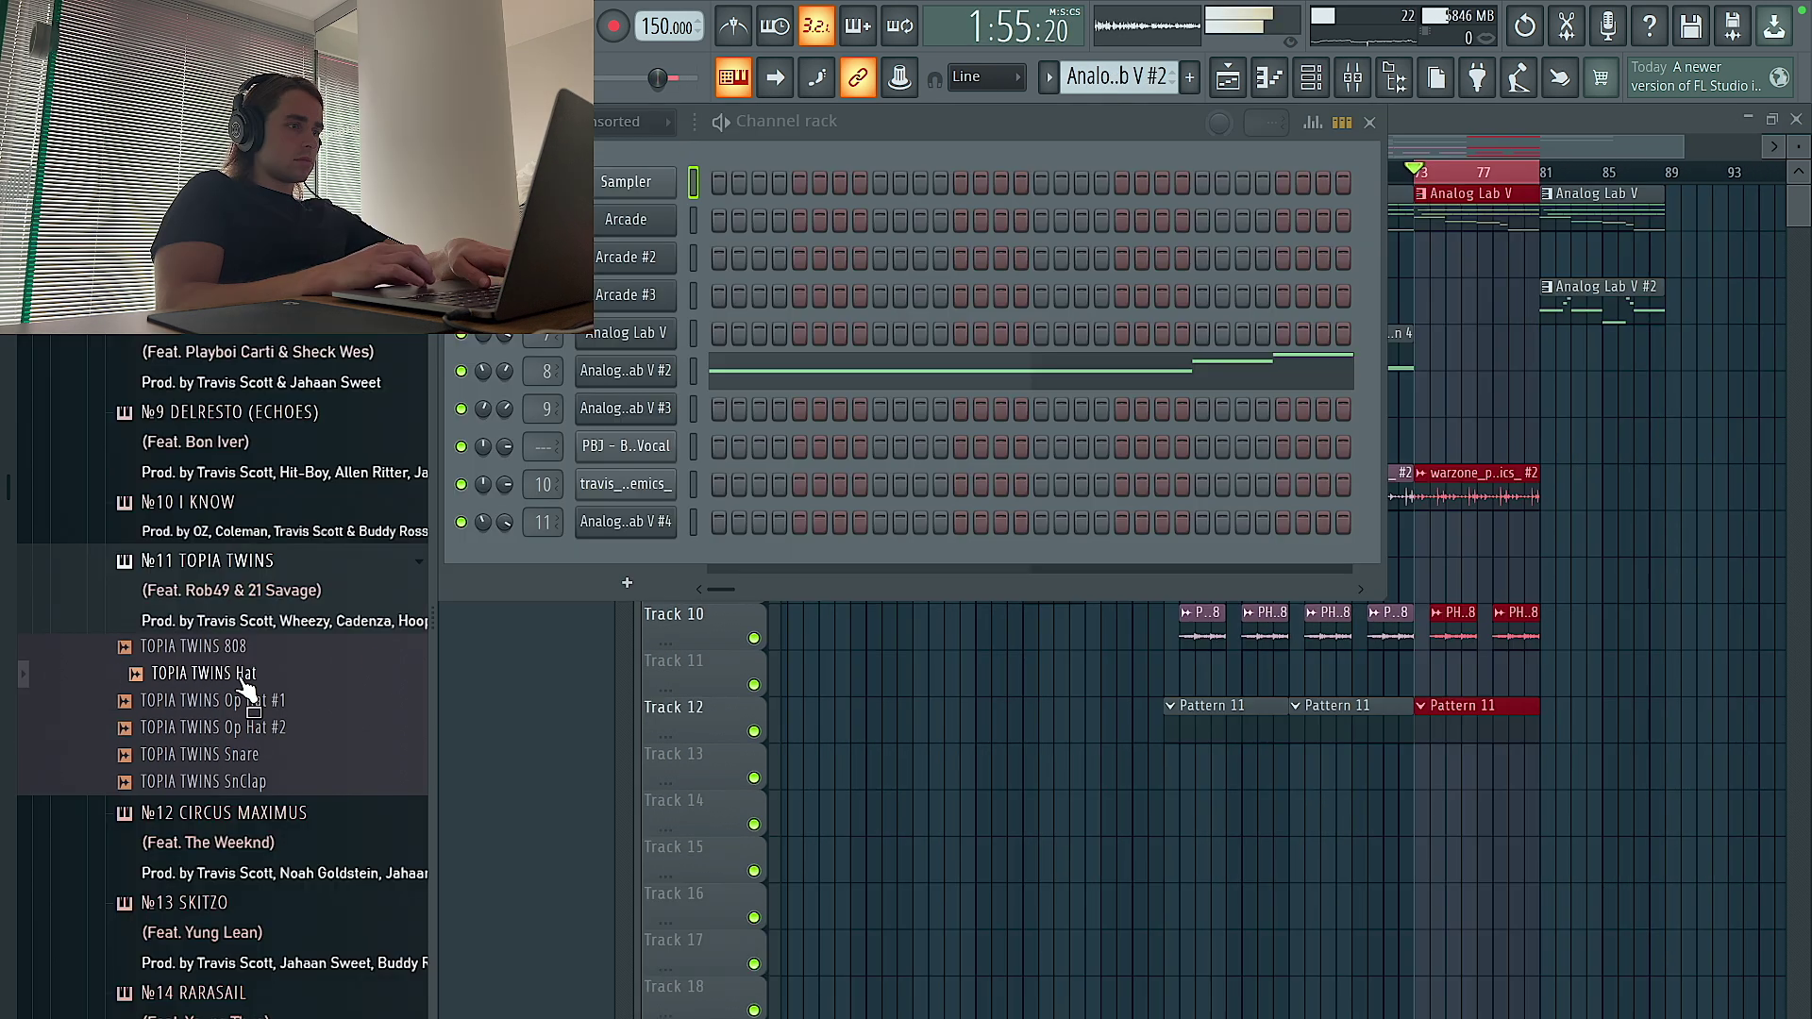
# Load the TOPIA TWINS hats and SnClap plus the I KNOW Kick into the channel rack, with the TOPIA TWINS Hat on every second step
pyautogui.moveTo(563, 583); pyautogui.dragTo(274, 706)
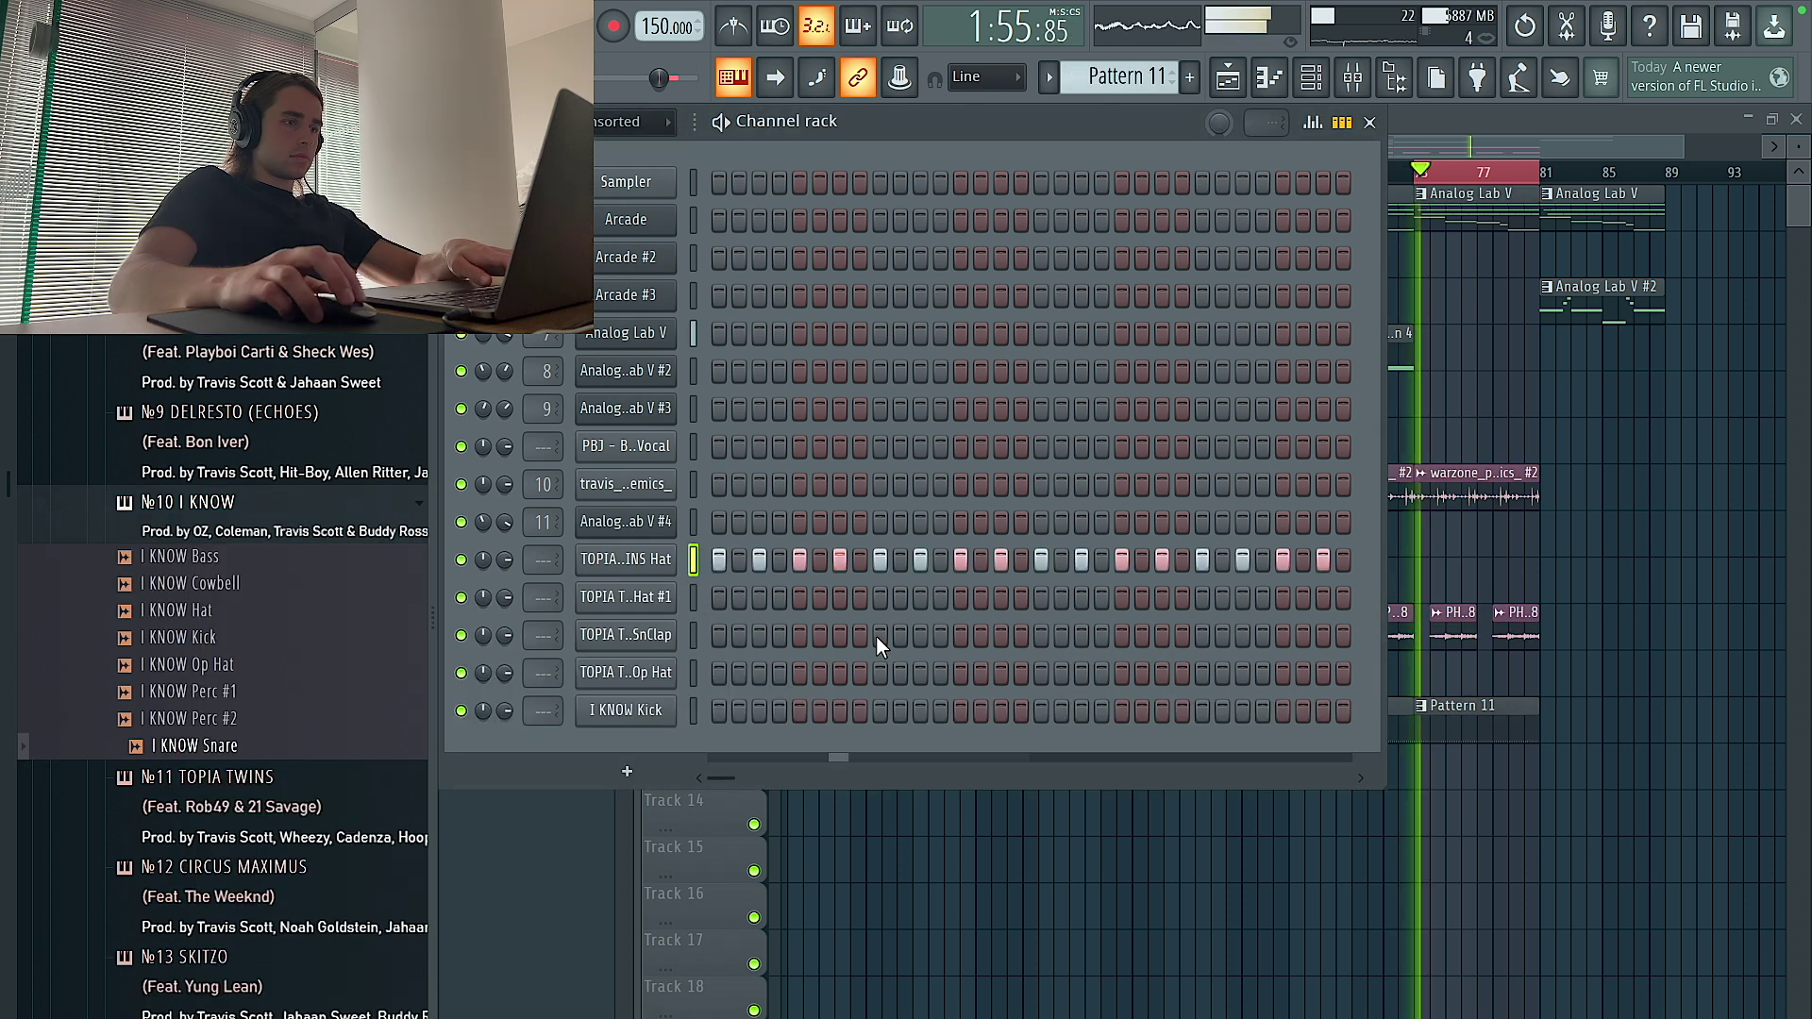
# Repeat the TOPIA TWINS SnClap notes through all eight bars in its piano roll and raise their velocity
pyautogui.click(600, 642)
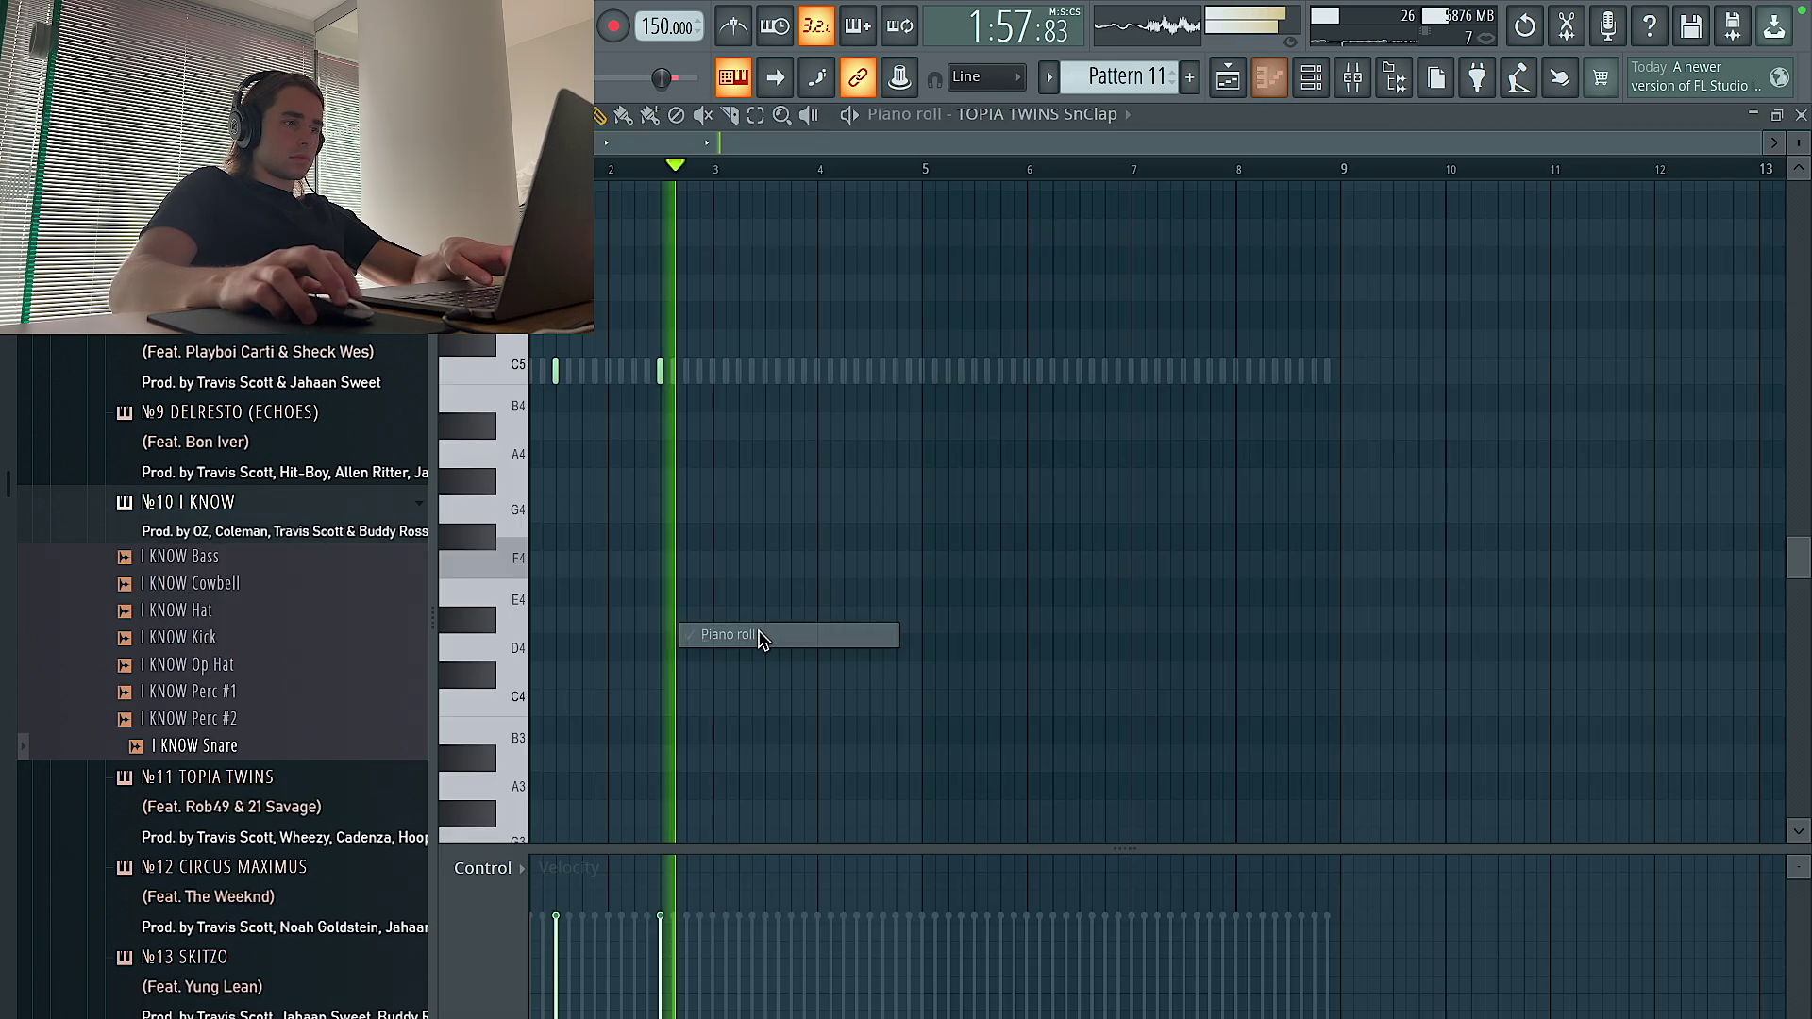
pyautogui.moveTo(736, 170); pyautogui.dragTo(947, 371)
pyautogui.hotkey('ctrl', 'b')
pyautogui.hotkey('ctrl', 'b')
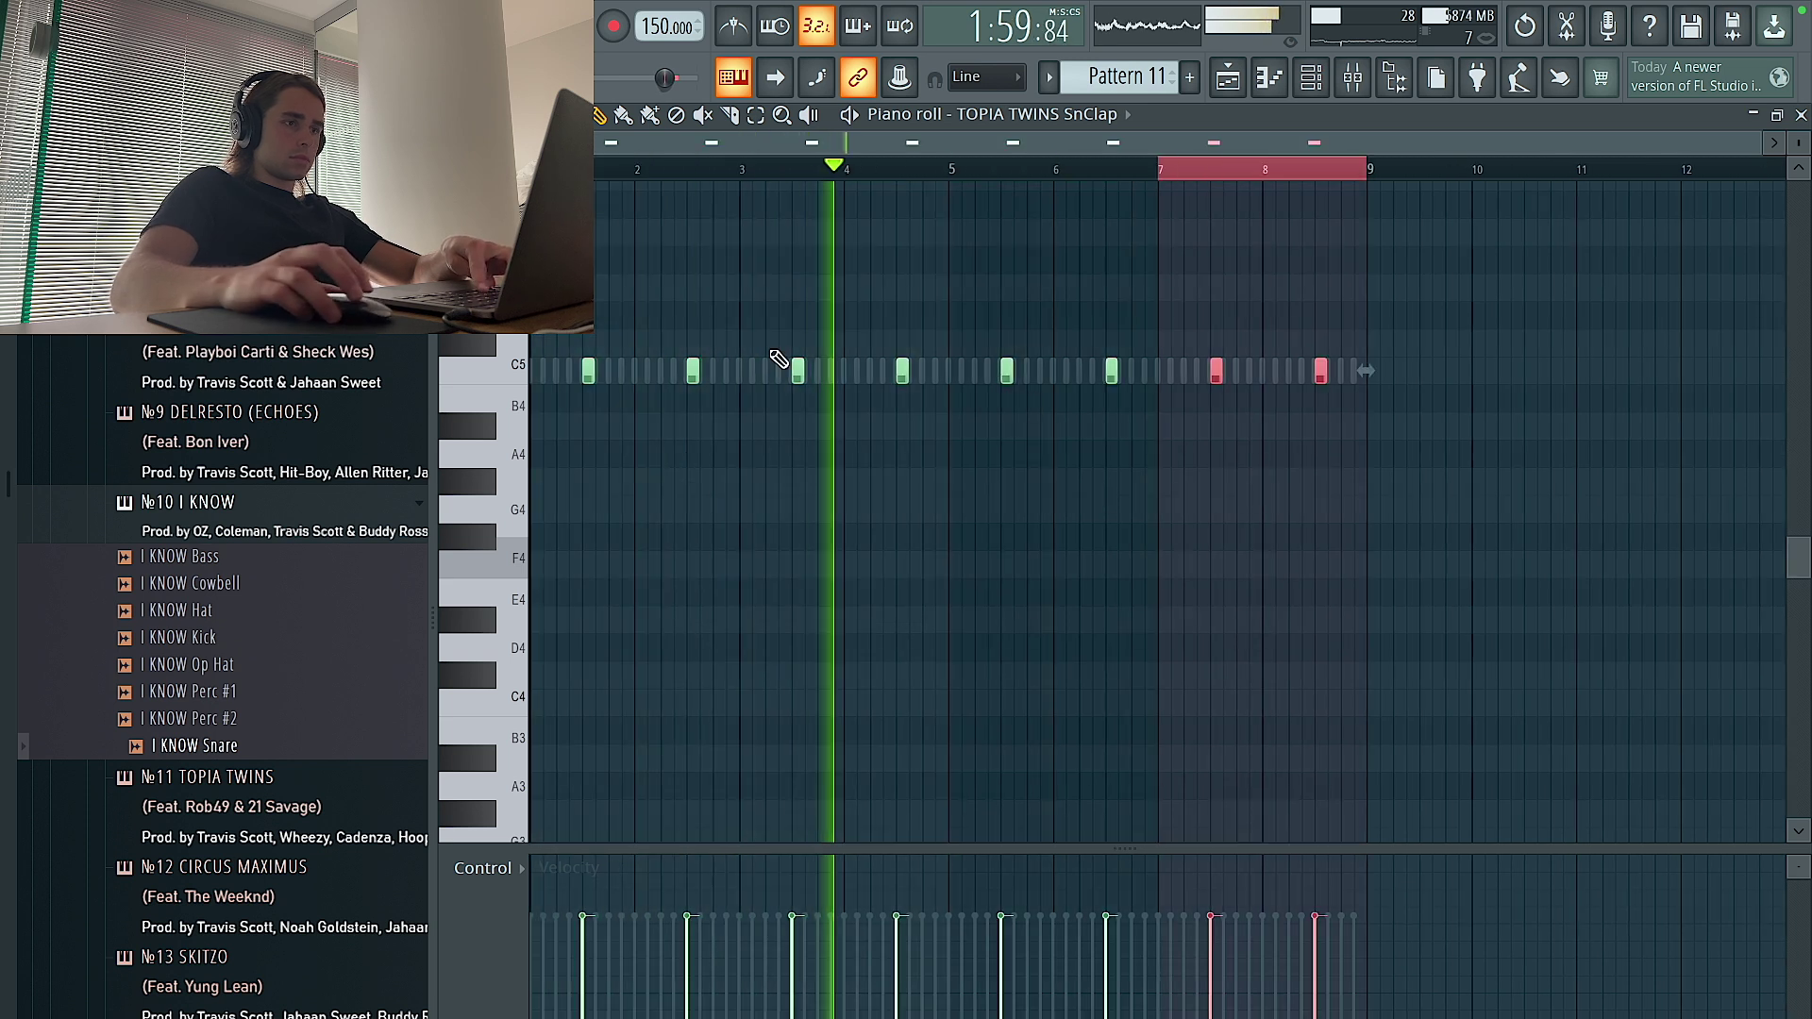
pyautogui.hotkey('ctrl', 'd')
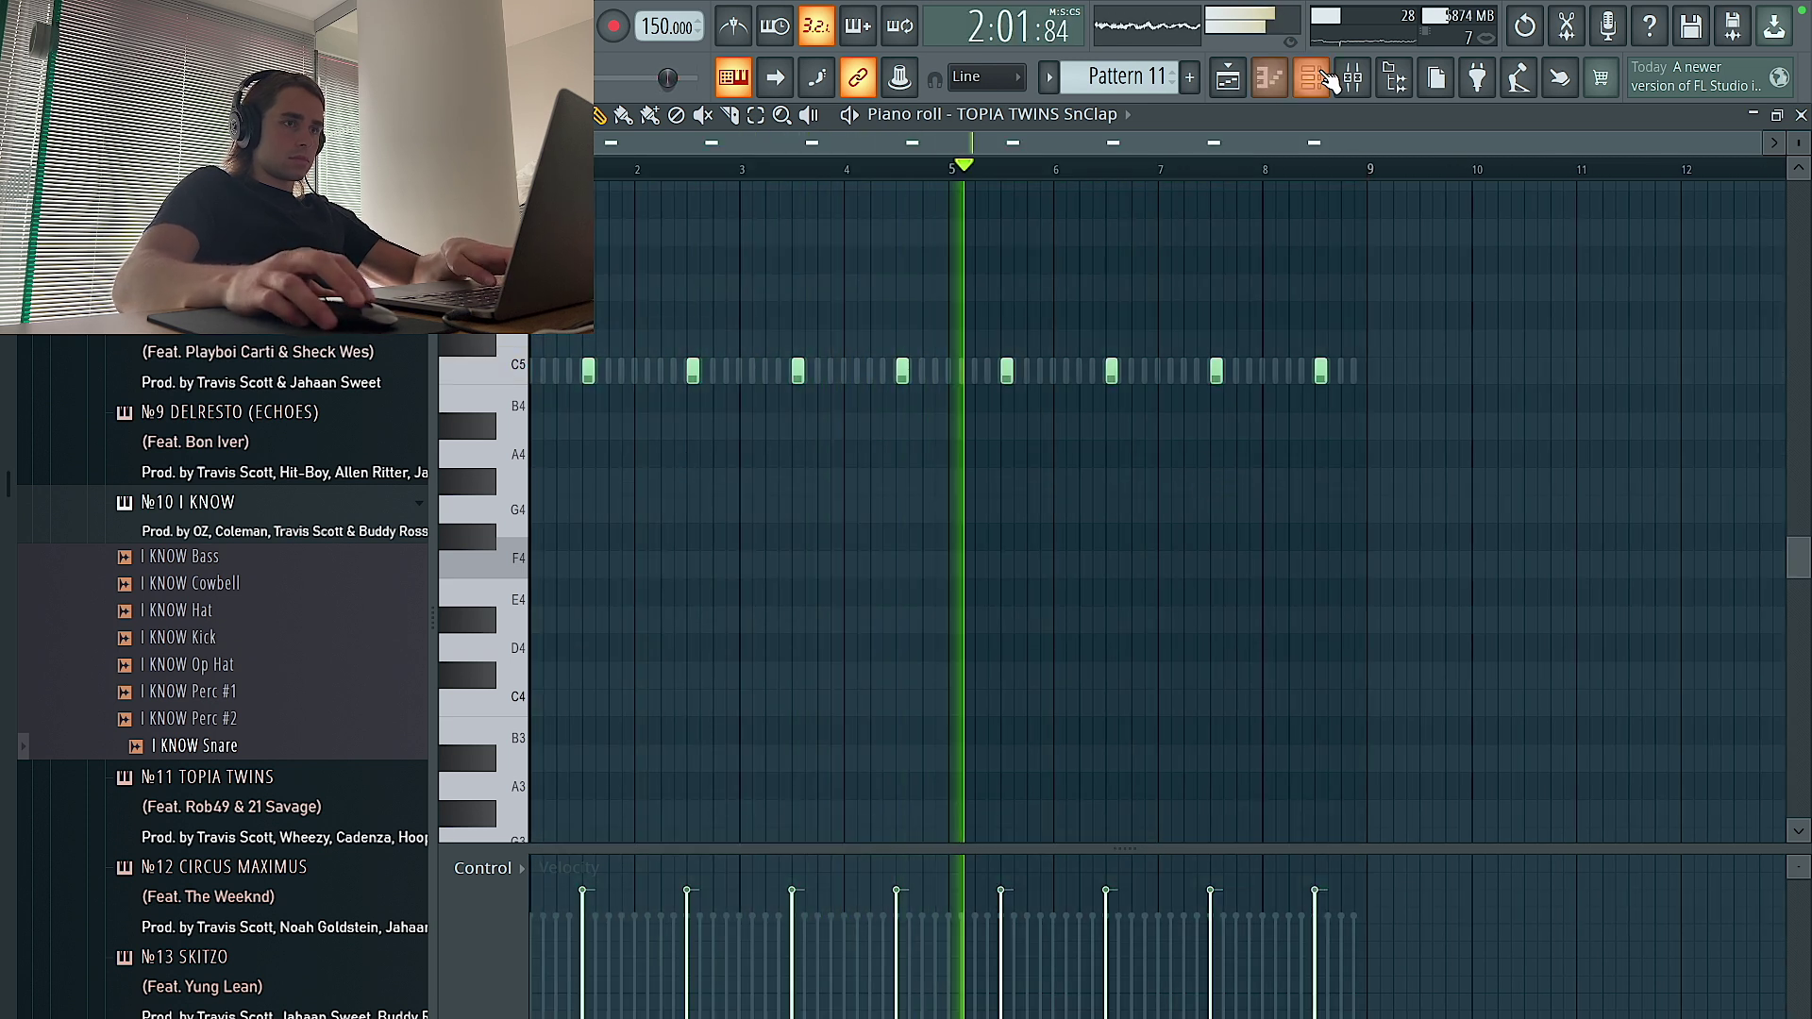
# Check the TOPIA TWINS Hat notes in the piano roll and return to the channel rack
pyautogui.press('F6')
pyautogui.click(626, 560)
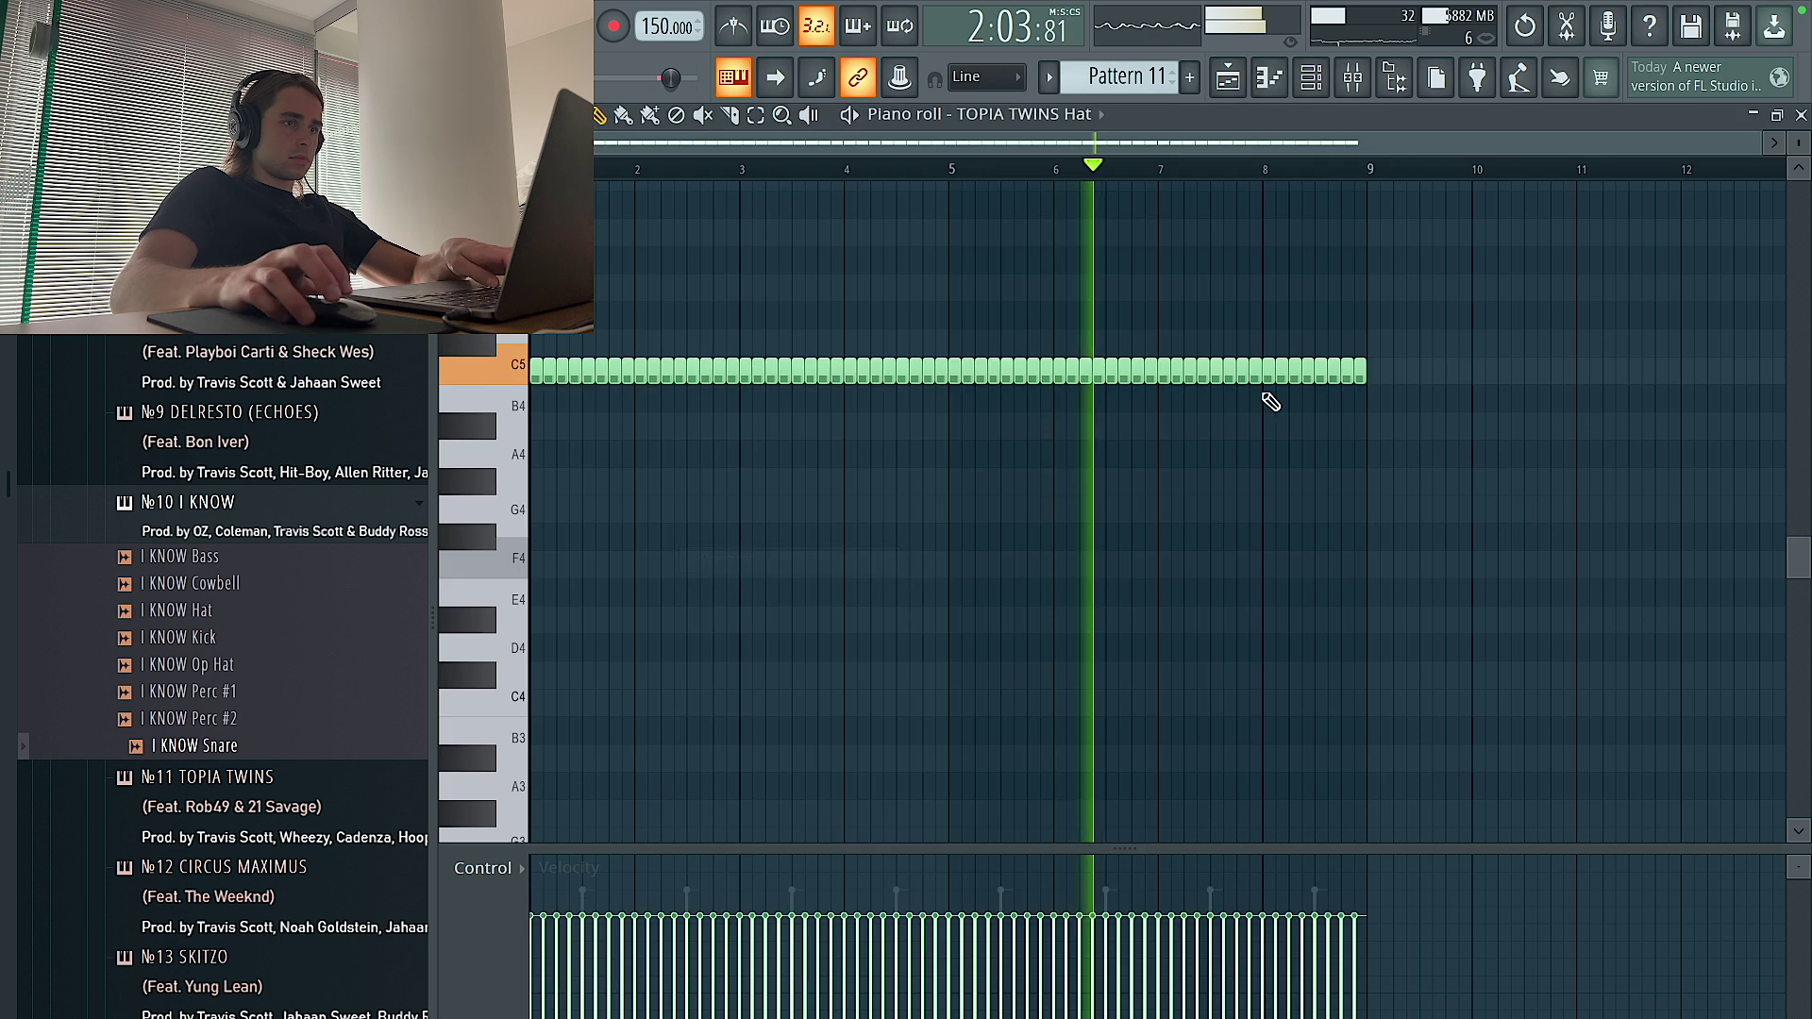
pyautogui.click(1327, 83)
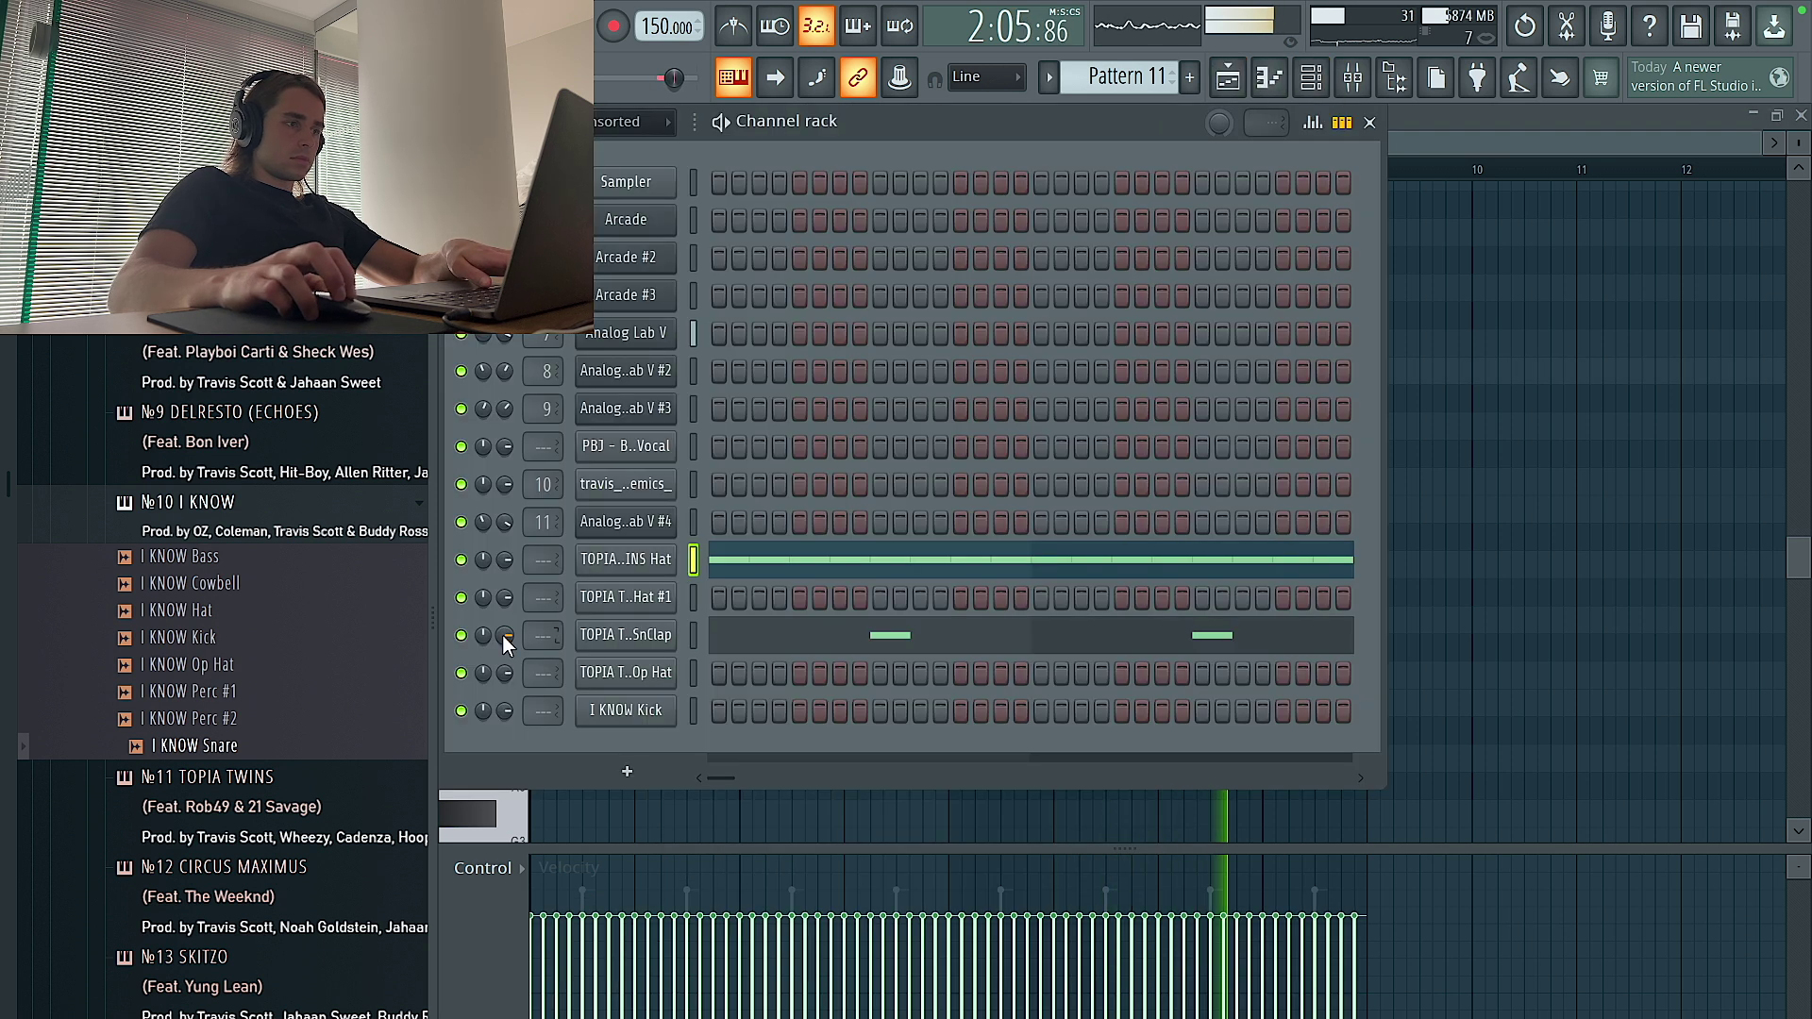
# Add Fruity parametric EQ 2 to the second effect slot of the warzone_percloop mixer track and pull down its low-frequency band
pyautogui.click(1352, 78)
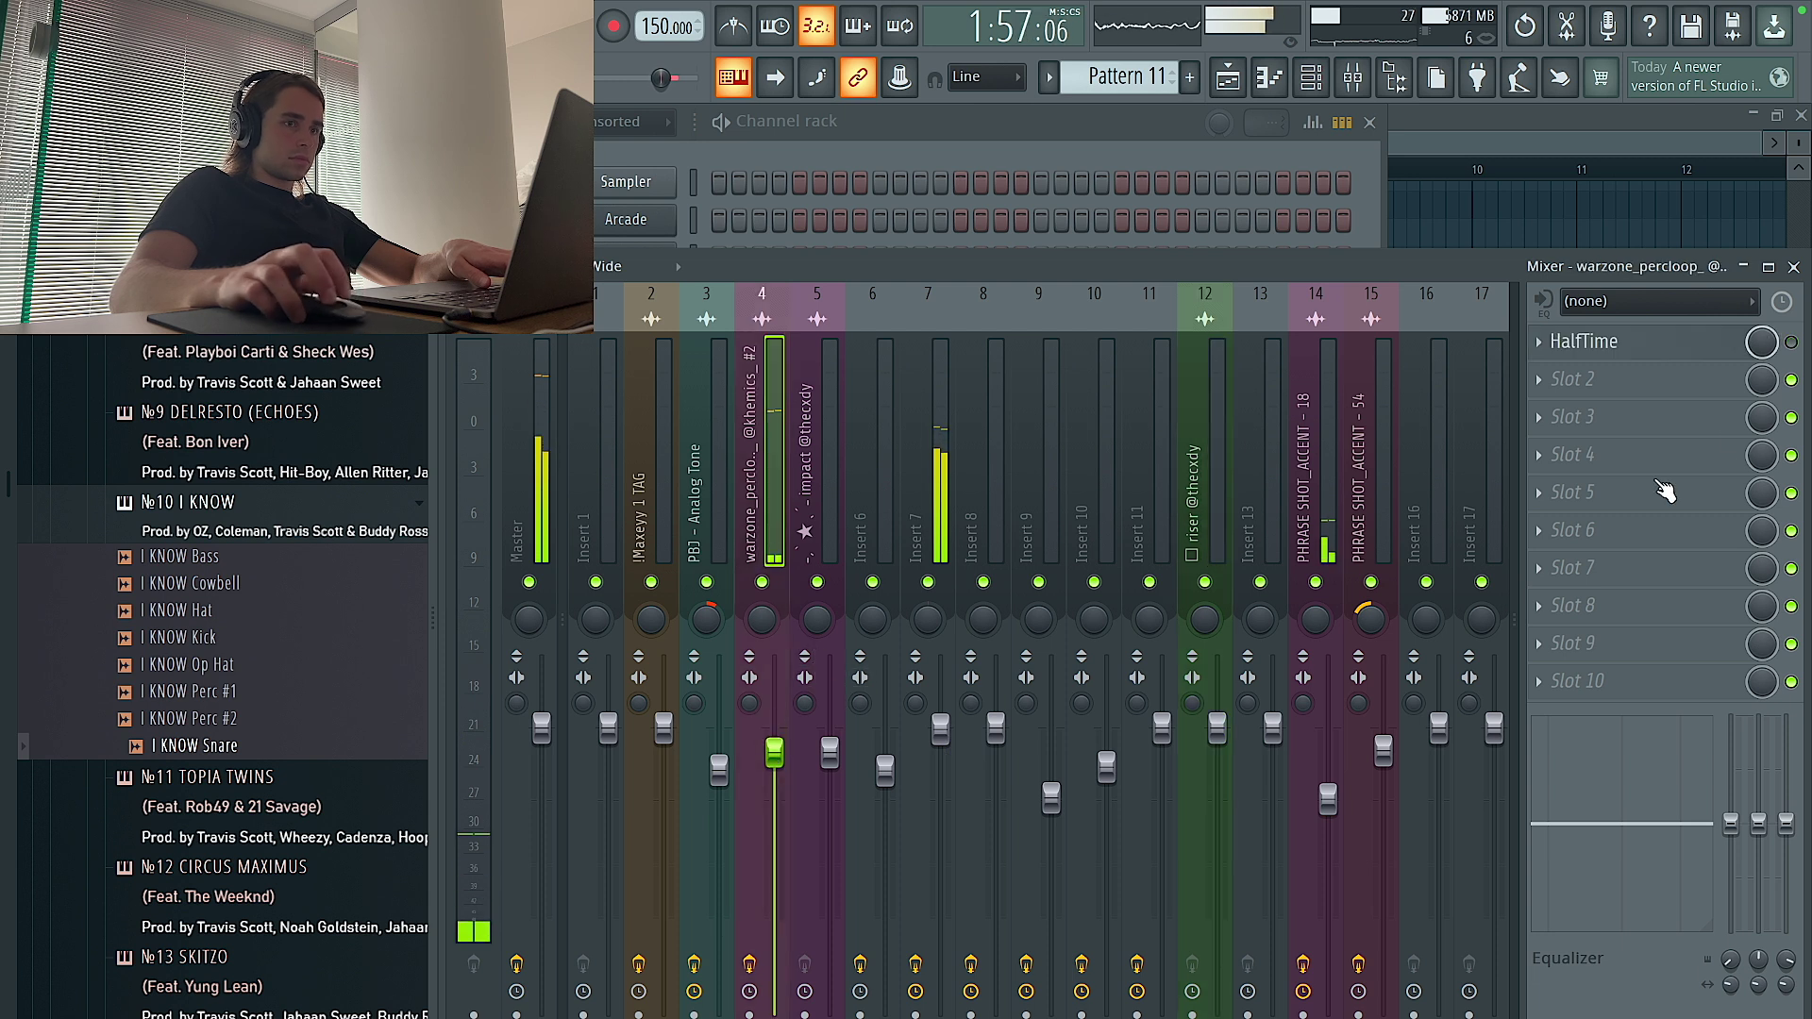
pyautogui.click(1647, 377)
pyautogui.click(1248, 116)
pyautogui.moveTo(647, 486); pyautogui.dragTo(709, 634)
pyautogui.press('Escape')
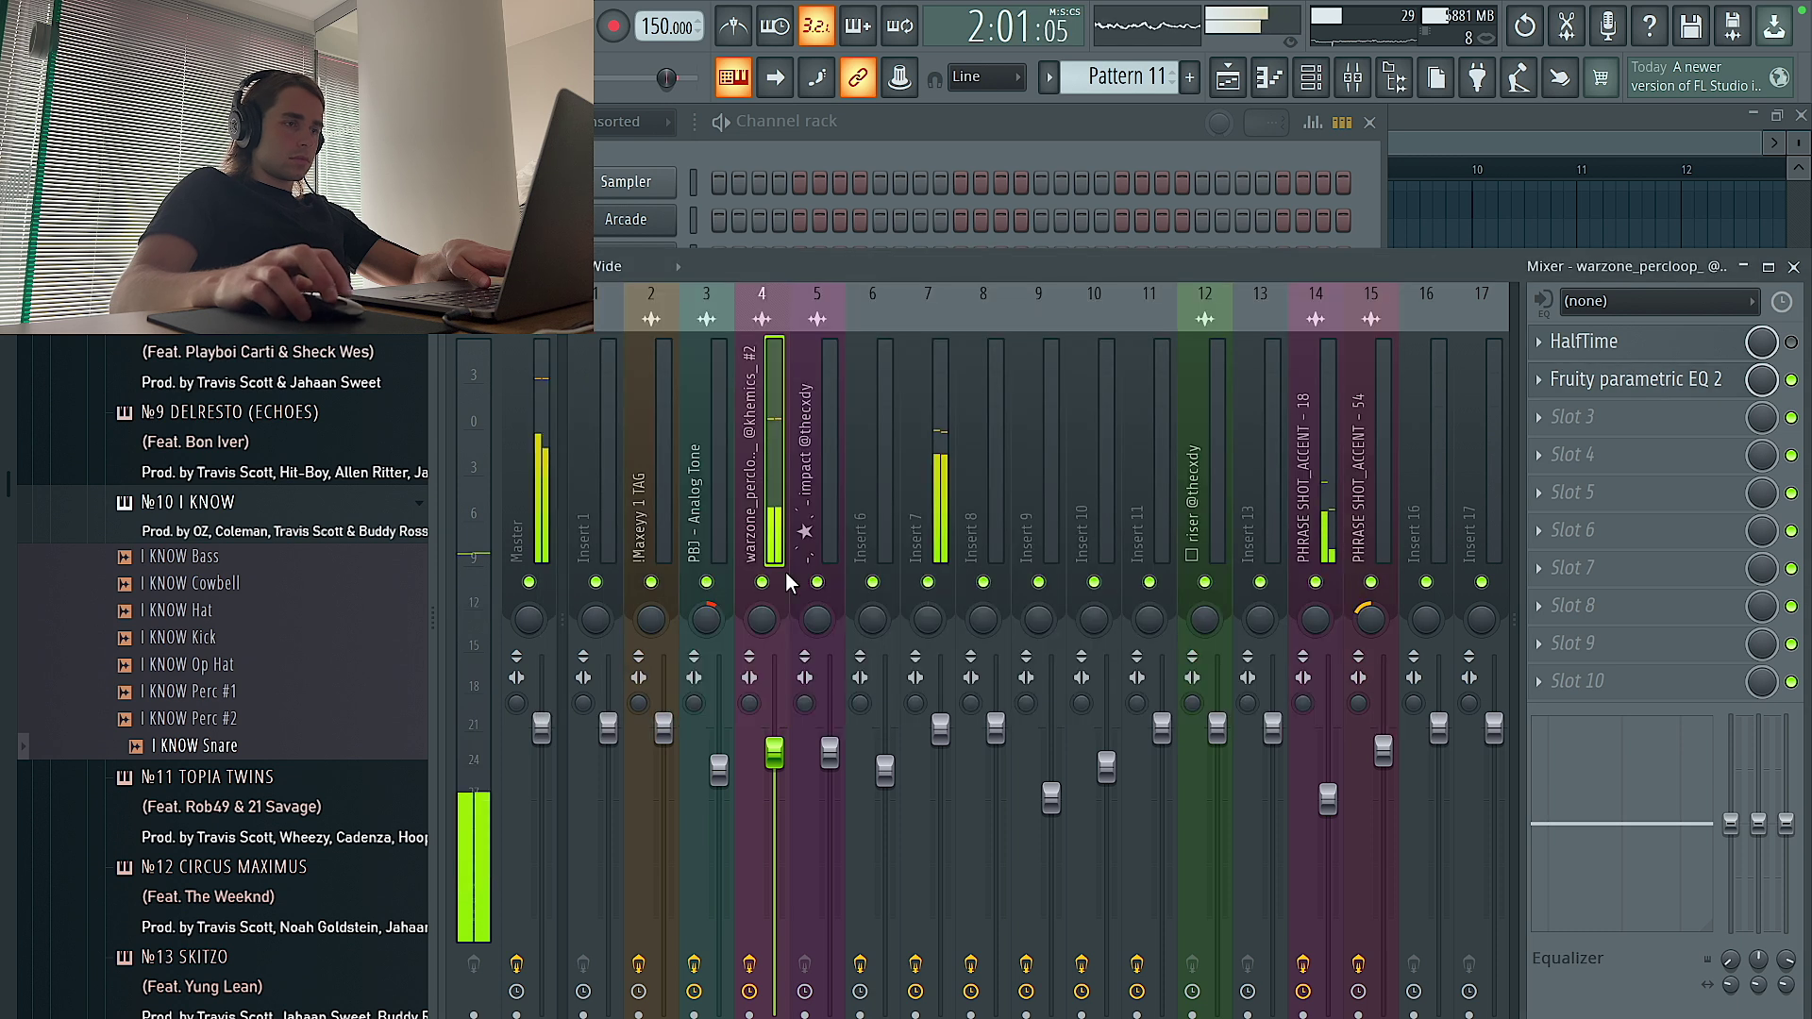
# Place I KNOW Kick notes on C5 in the piano roll: two in bar 1, one in bar 2 and one in bar 3
pyautogui.click(1314, 73)
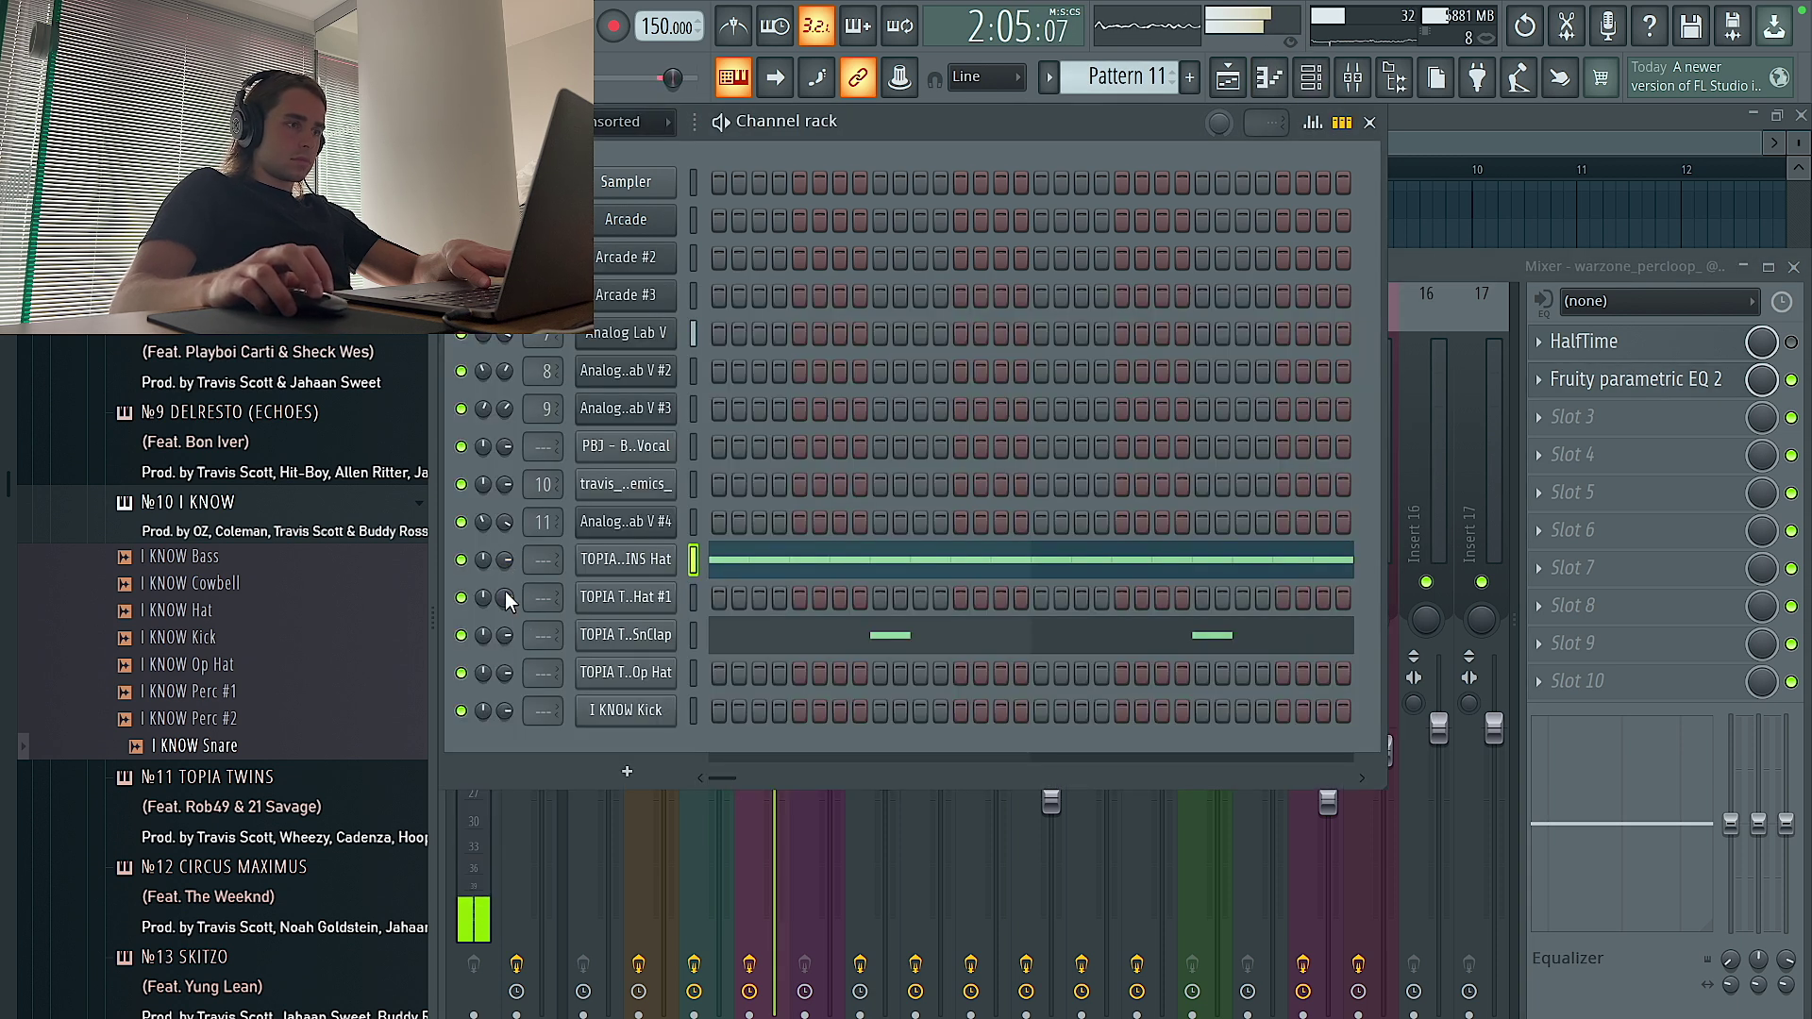
pyautogui.rightClick(666, 709)
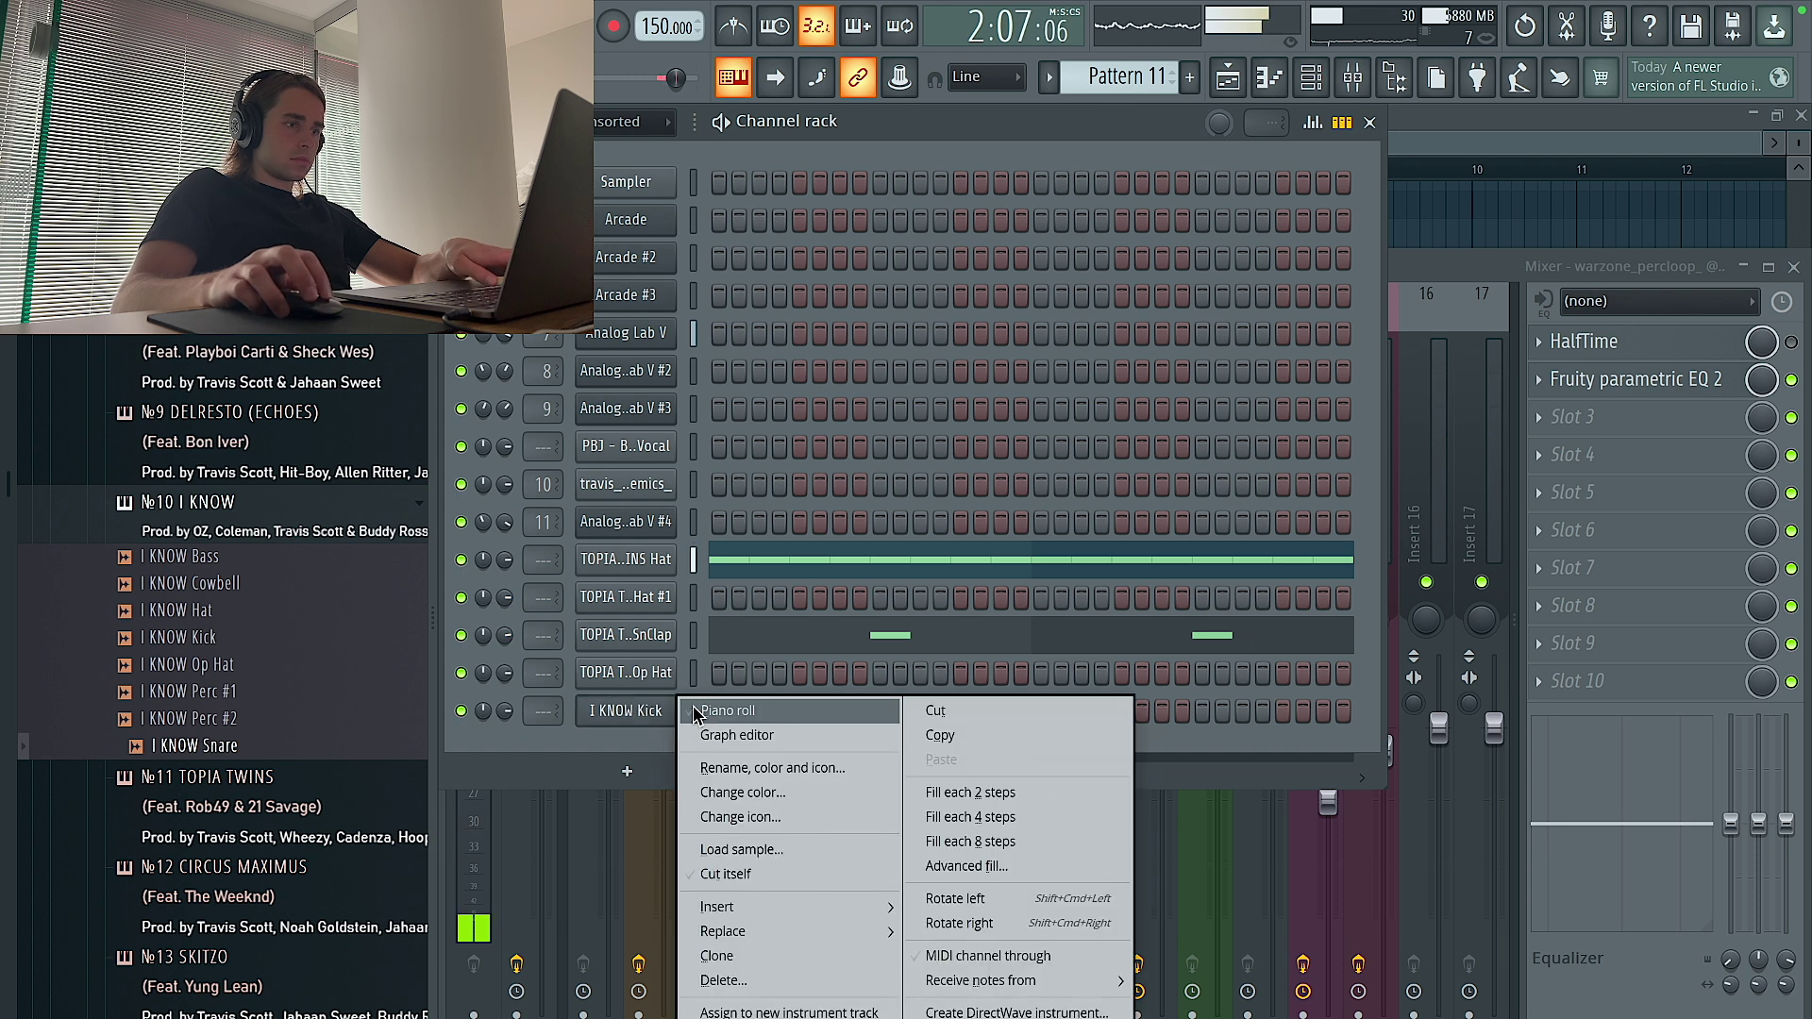
pyautogui.click(738, 714)
pyautogui.click(591, 371)
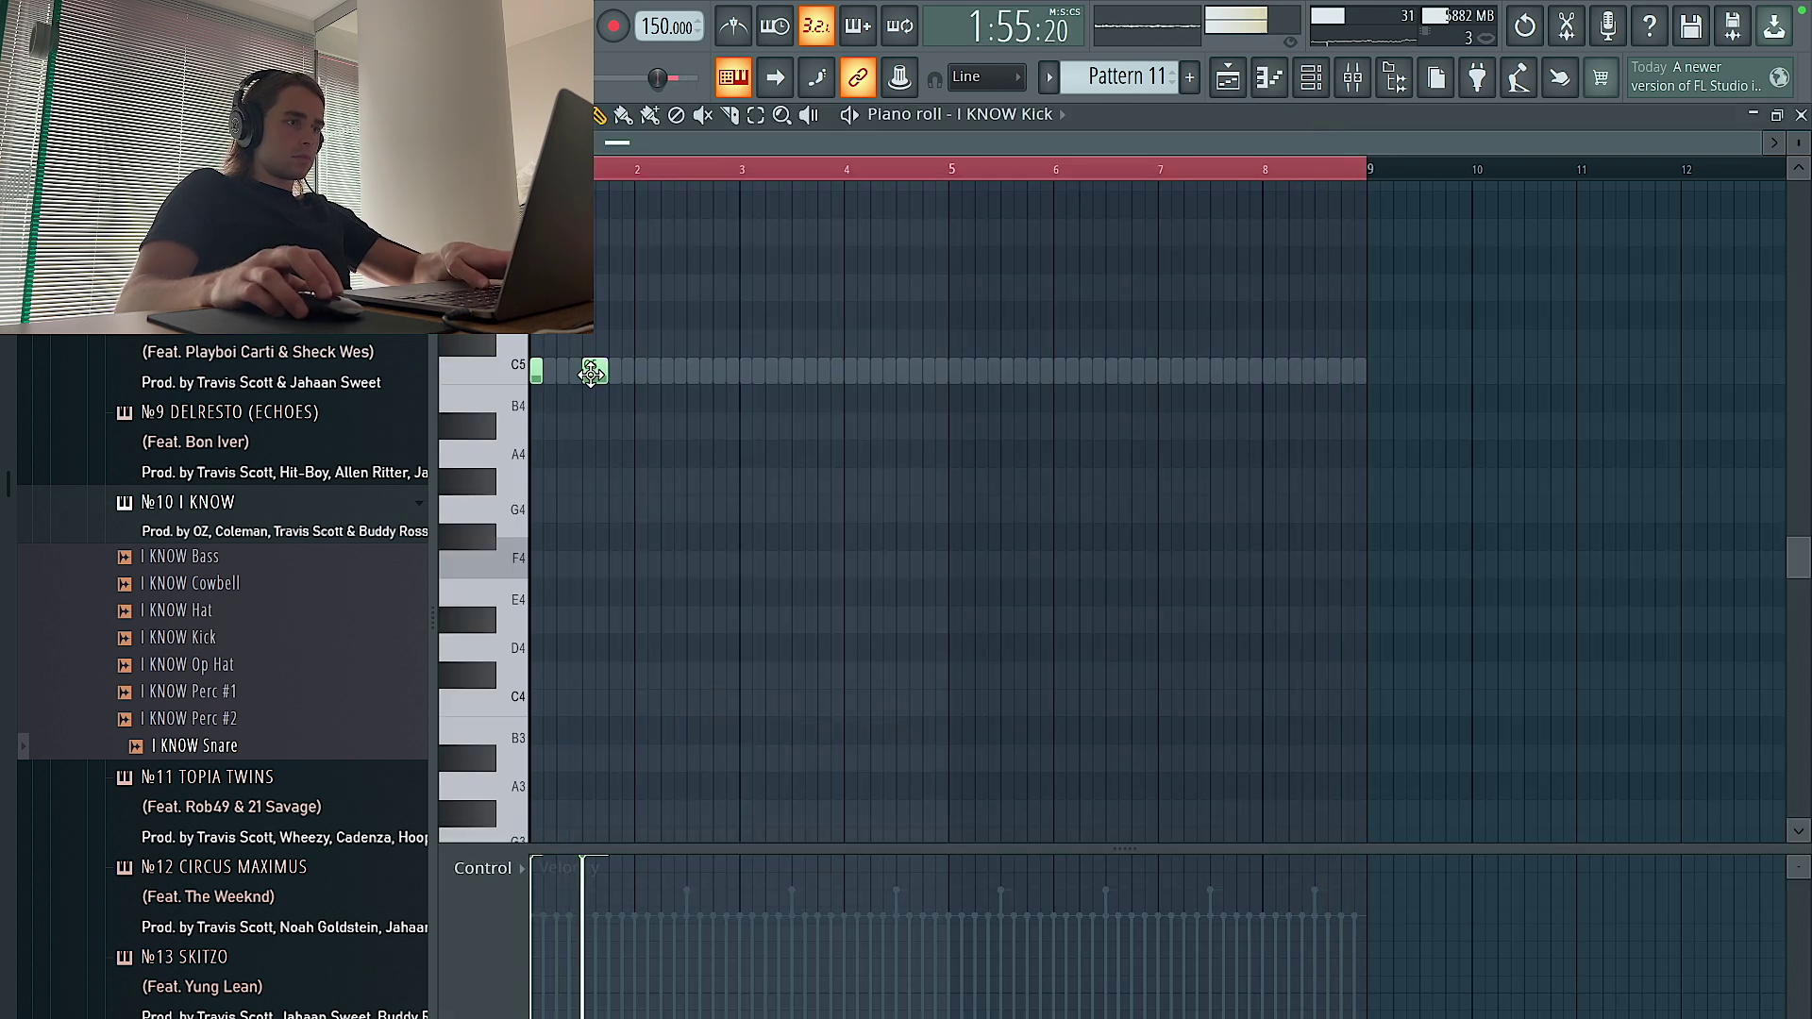
pyautogui.scroll(4, 566, 424)
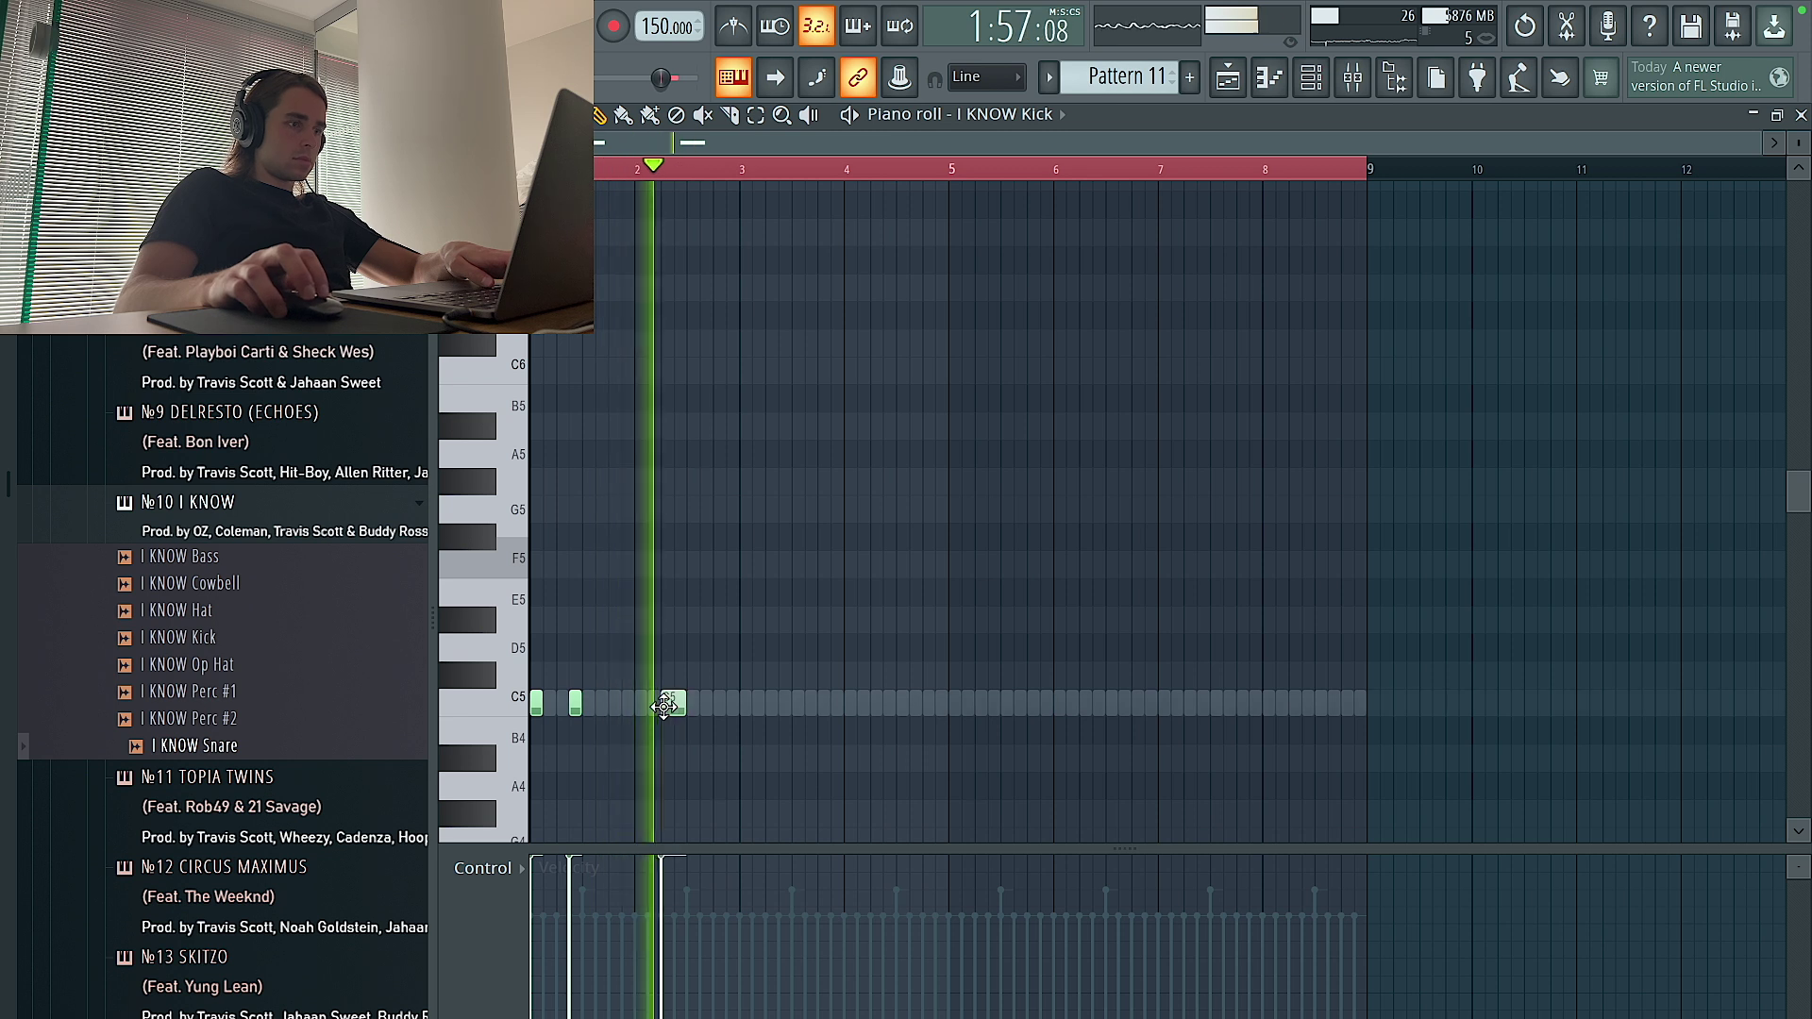
pyautogui.click(672, 701)
pyautogui.scroll(-3, 692, 717)
pyautogui.click(741, 462)
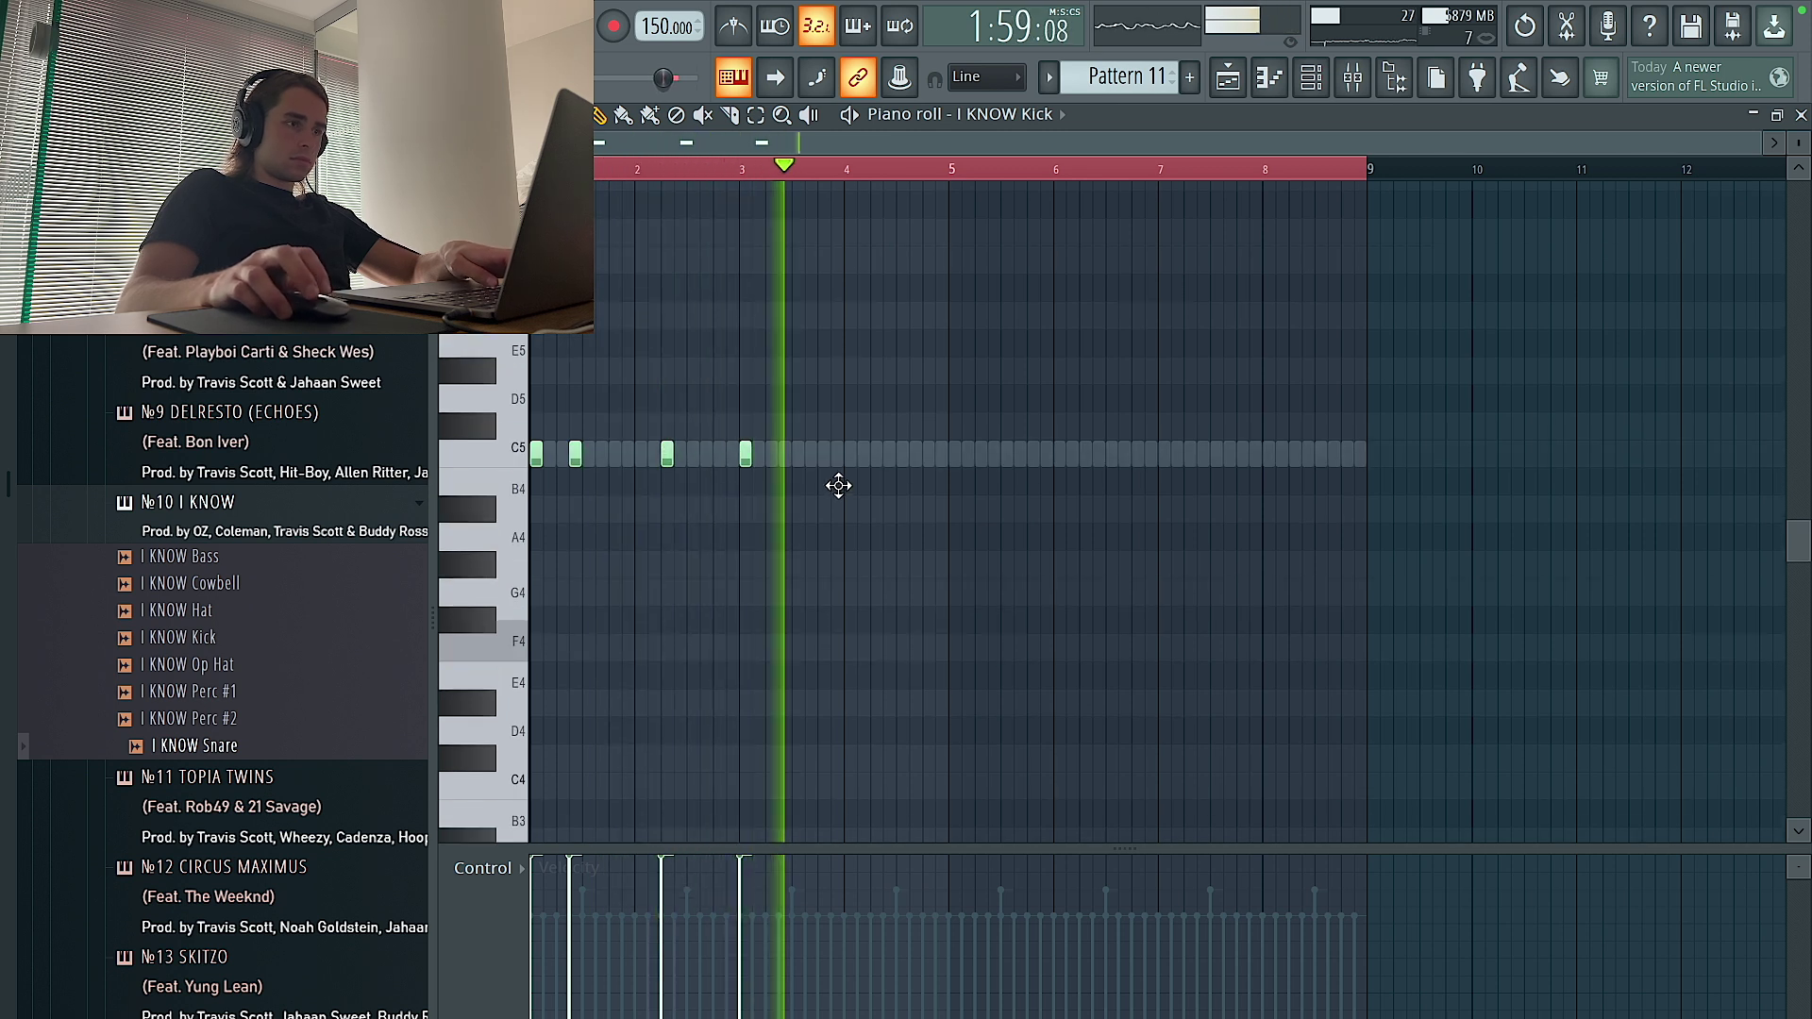
# Add two adjacent I KNOW Kick notes on C5 in bar 4
pyautogui.keyDown('ctrl'); pyautogui.scroll(3, 847, 485); pyautogui.keyUp('ctrl')
pyautogui.click(899, 455)
pyautogui.keyDown('ctrl'); pyautogui.scroll(-3, 866, 453); pyautogui.keyUp('ctrl')
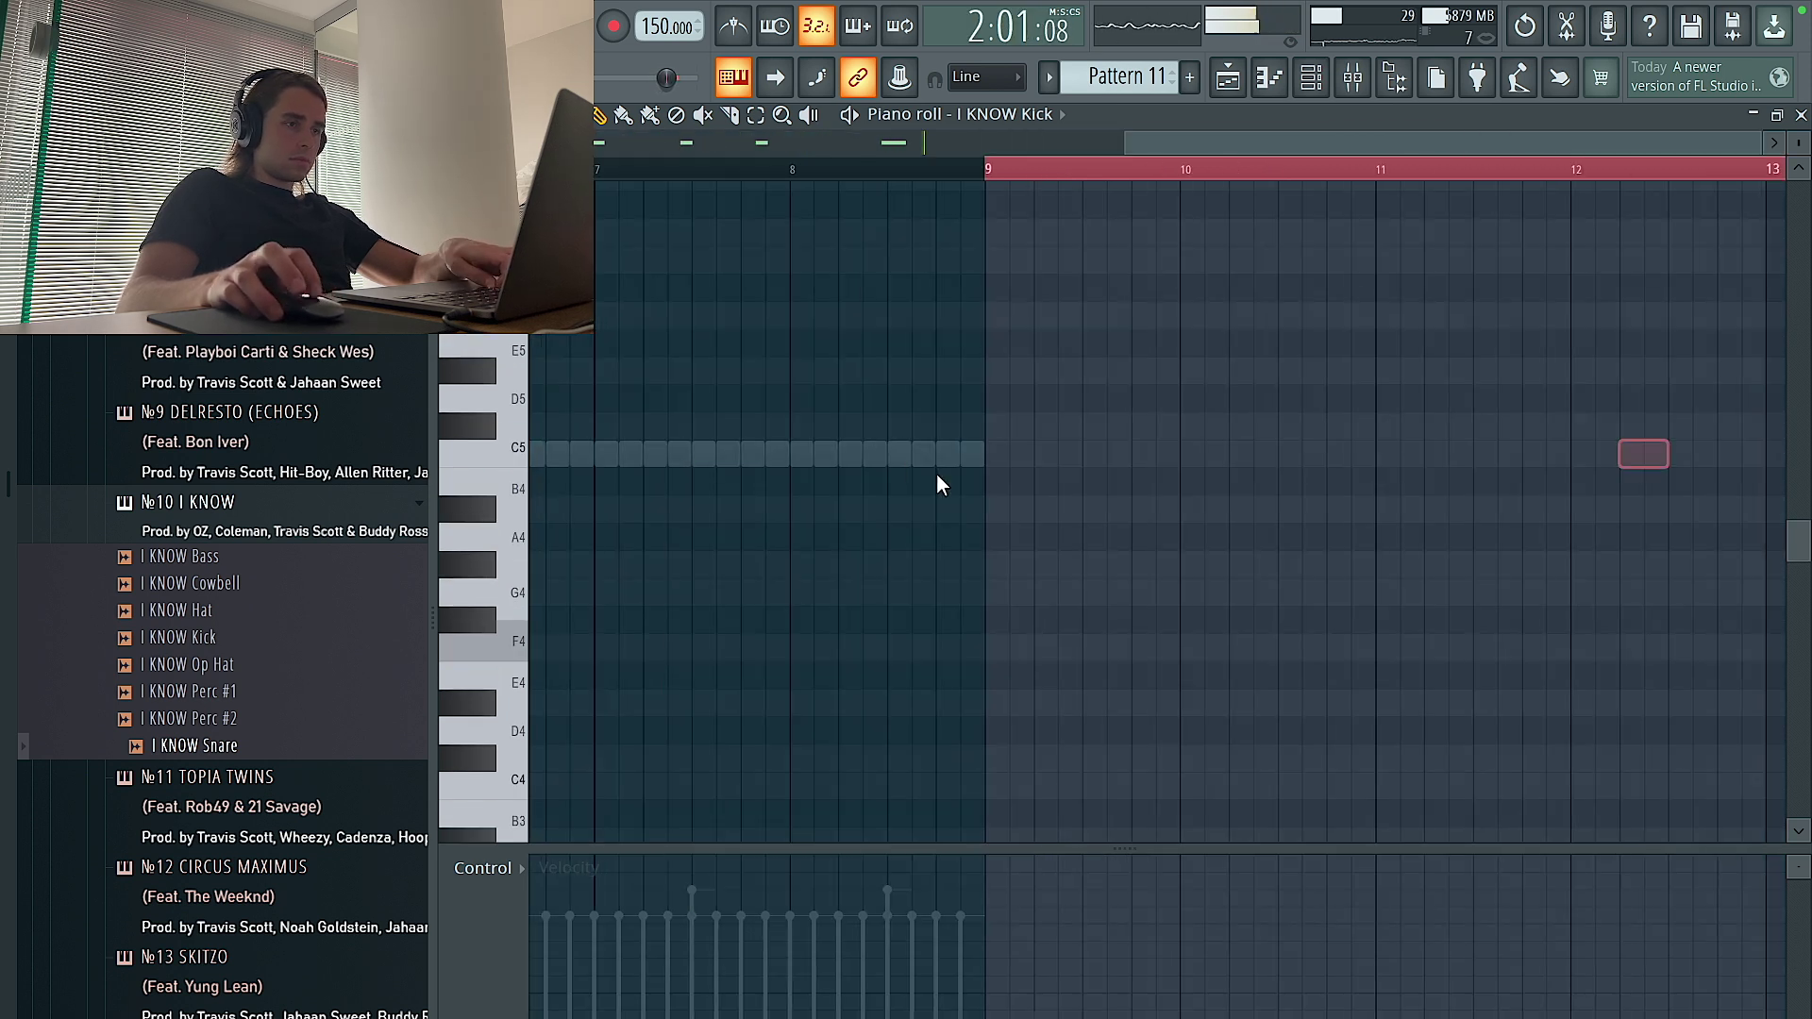
pyautogui.click(889, 455)
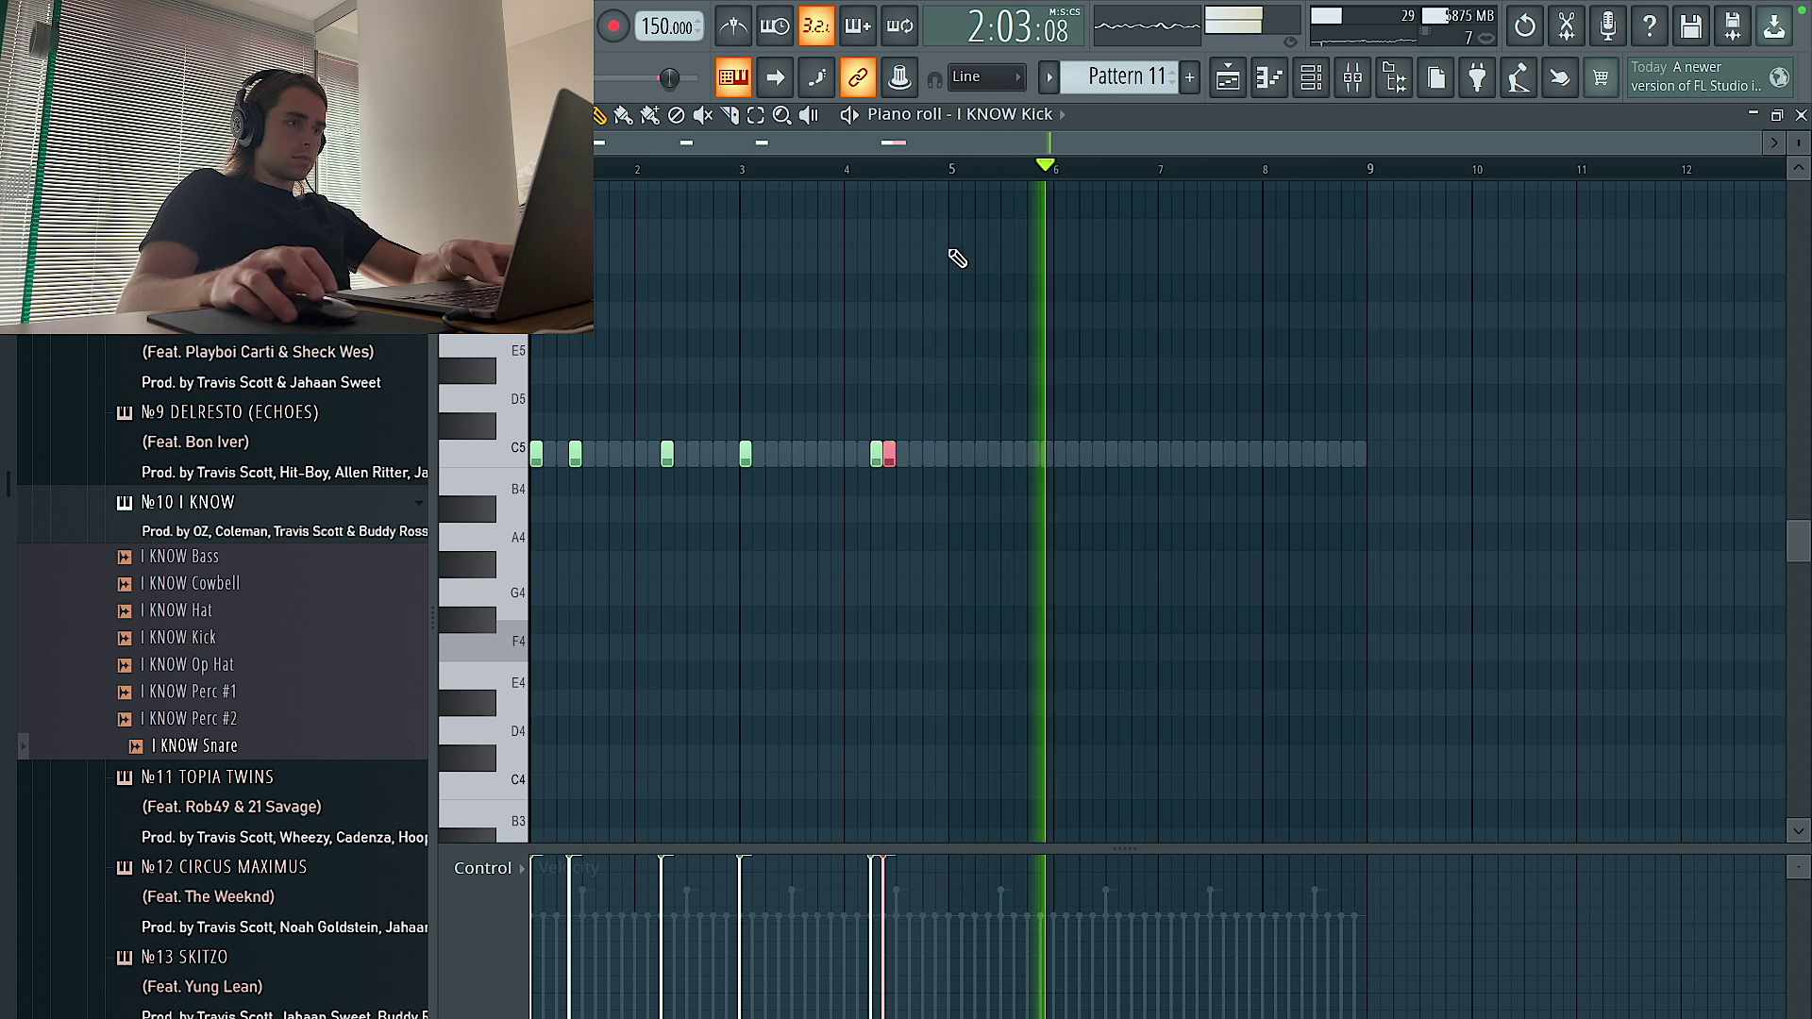
# Duplicate the four-bar kick phrase into bars 5 to 8 and add extra kick notes in bars 7 and 8
pyautogui.hotkey('ctrl', 'b')
pyautogui.click(1186, 454)
pyautogui.click(1338, 454)
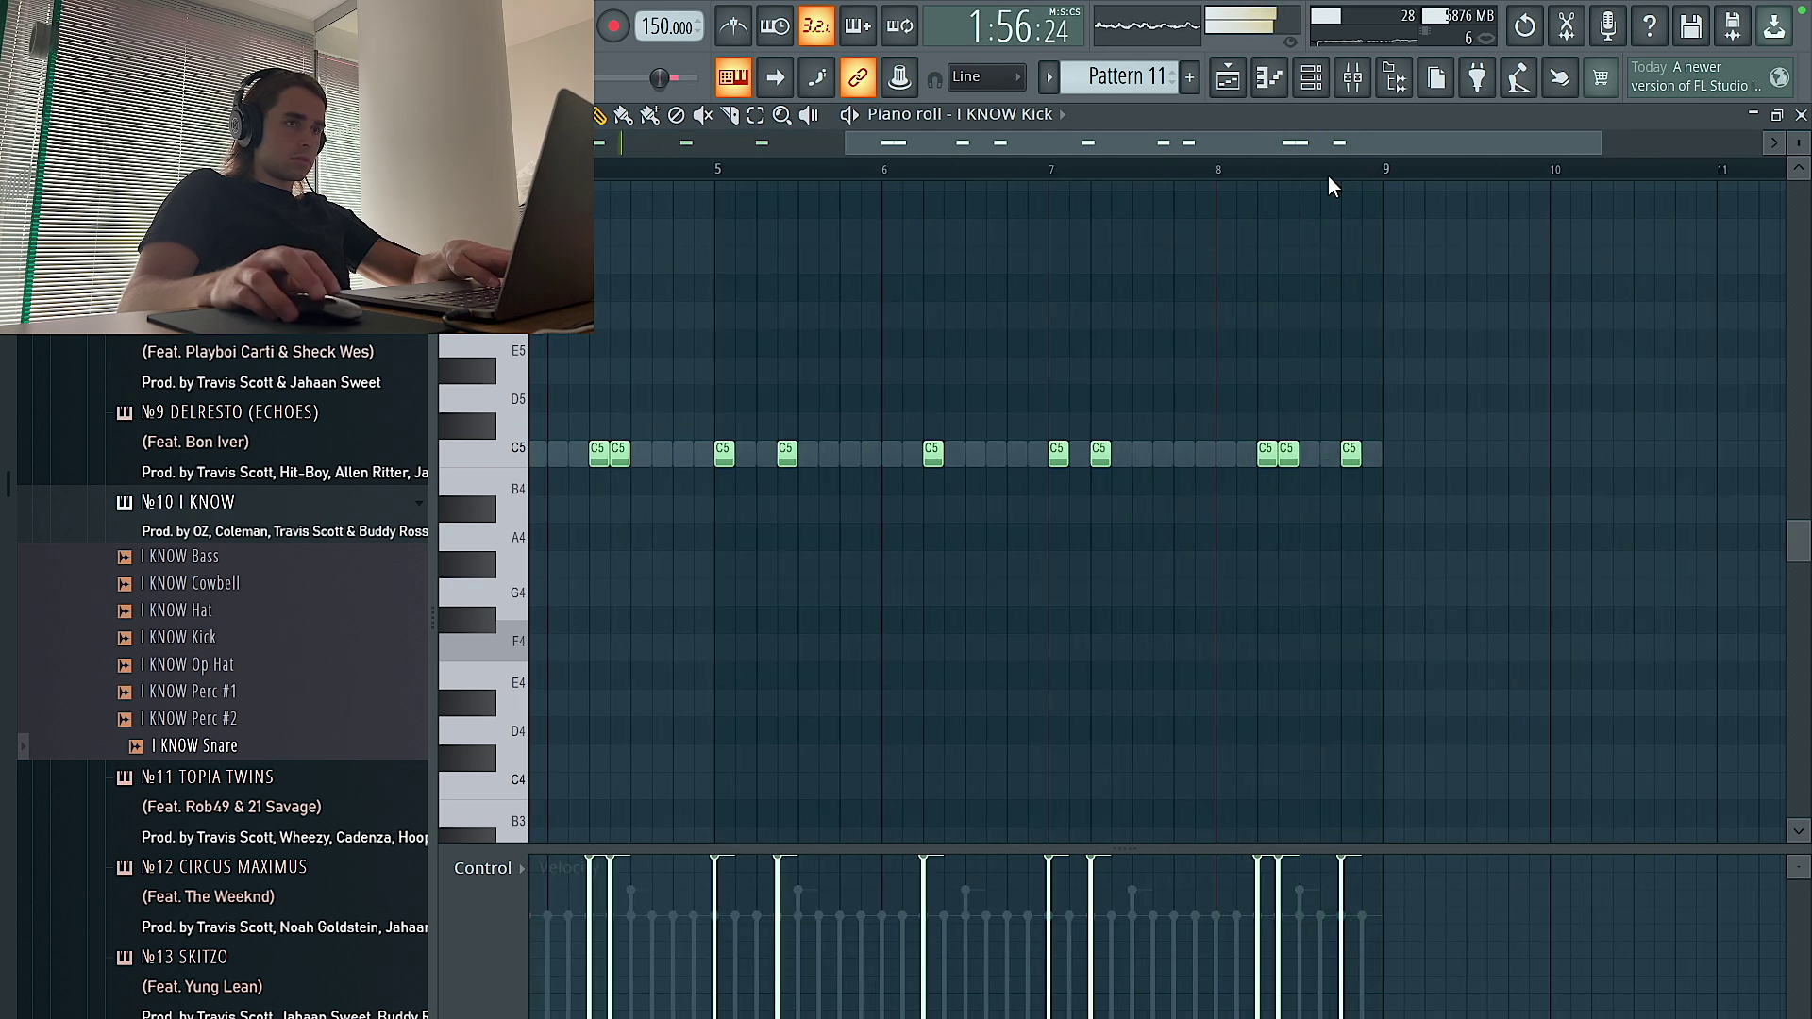
# Put TOPIA TWINS Op Hat hits on steps 1 and 21 and repeat them every two bars through bar 8
pyautogui.click(1311, 81)
pyautogui.click(721, 676)
pyautogui.click(1121, 674)
pyautogui.press('F7')
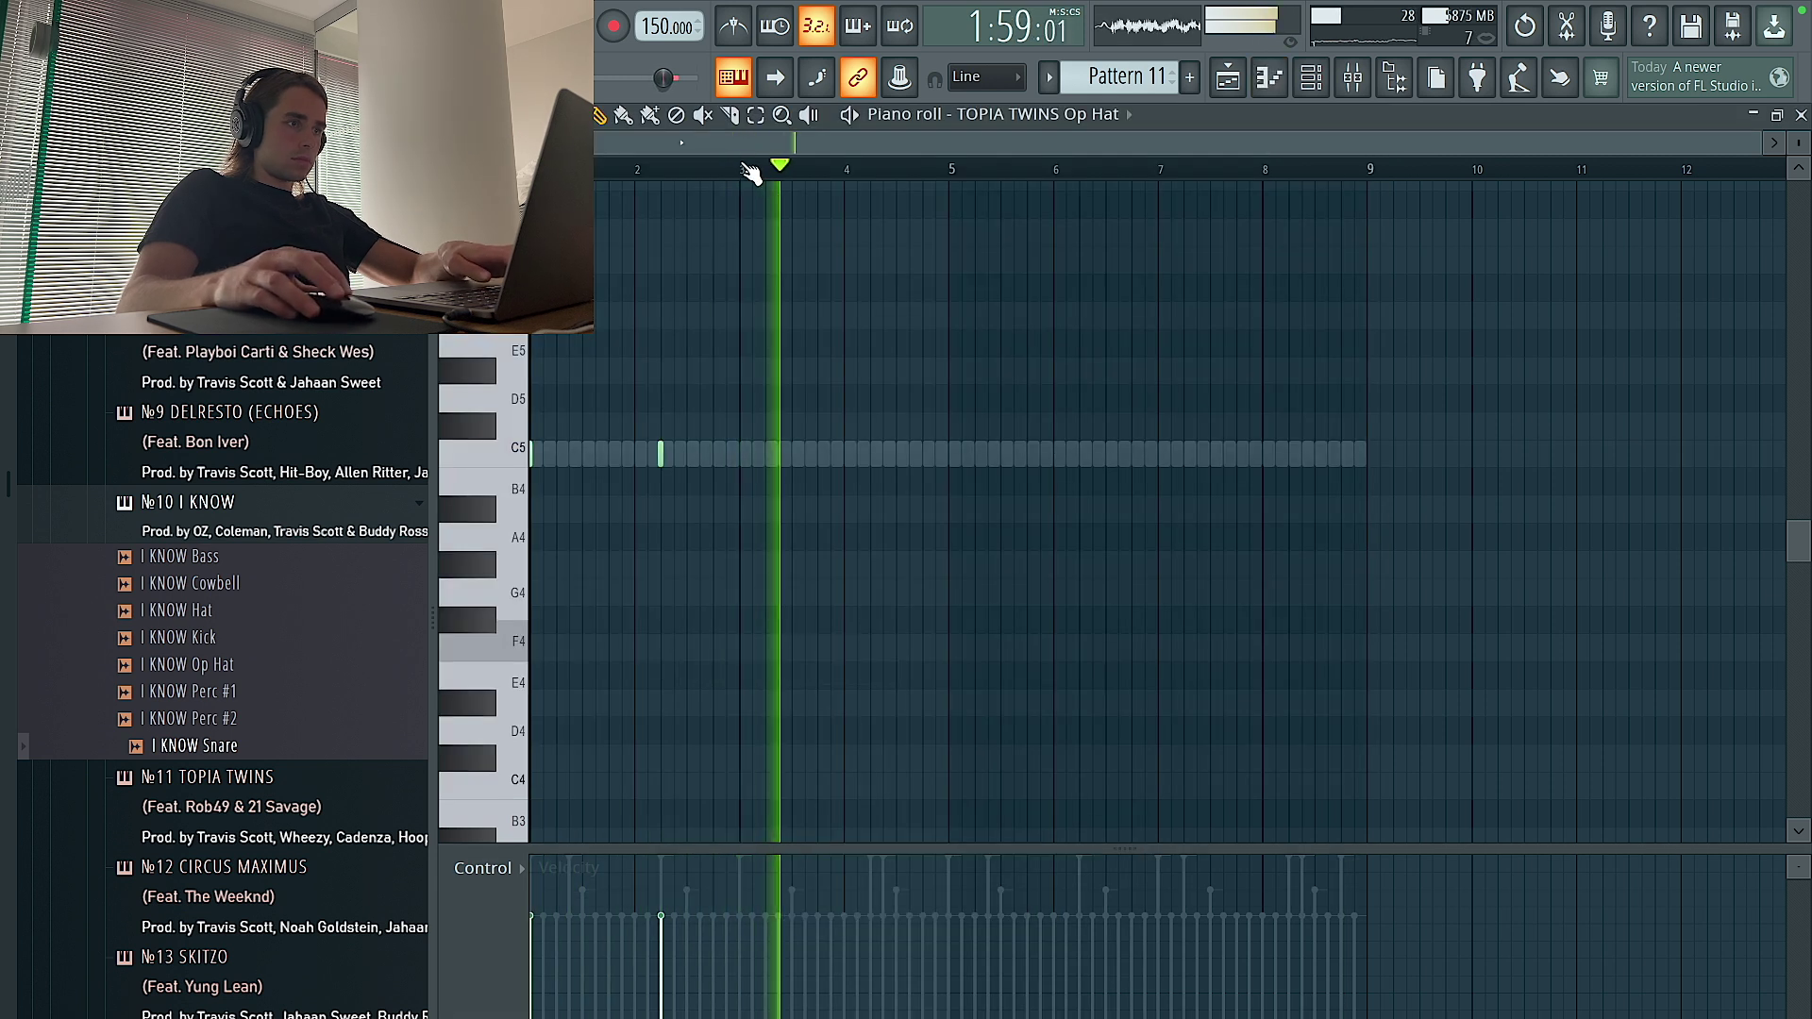
pyautogui.press('z')
pyautogui.press('z')
pyautogui.hotkey('ctrl', 'a')
pyautogui.hotkey('ctrl', 'b')
pyautogui.hotkey('ctrl', 'd')
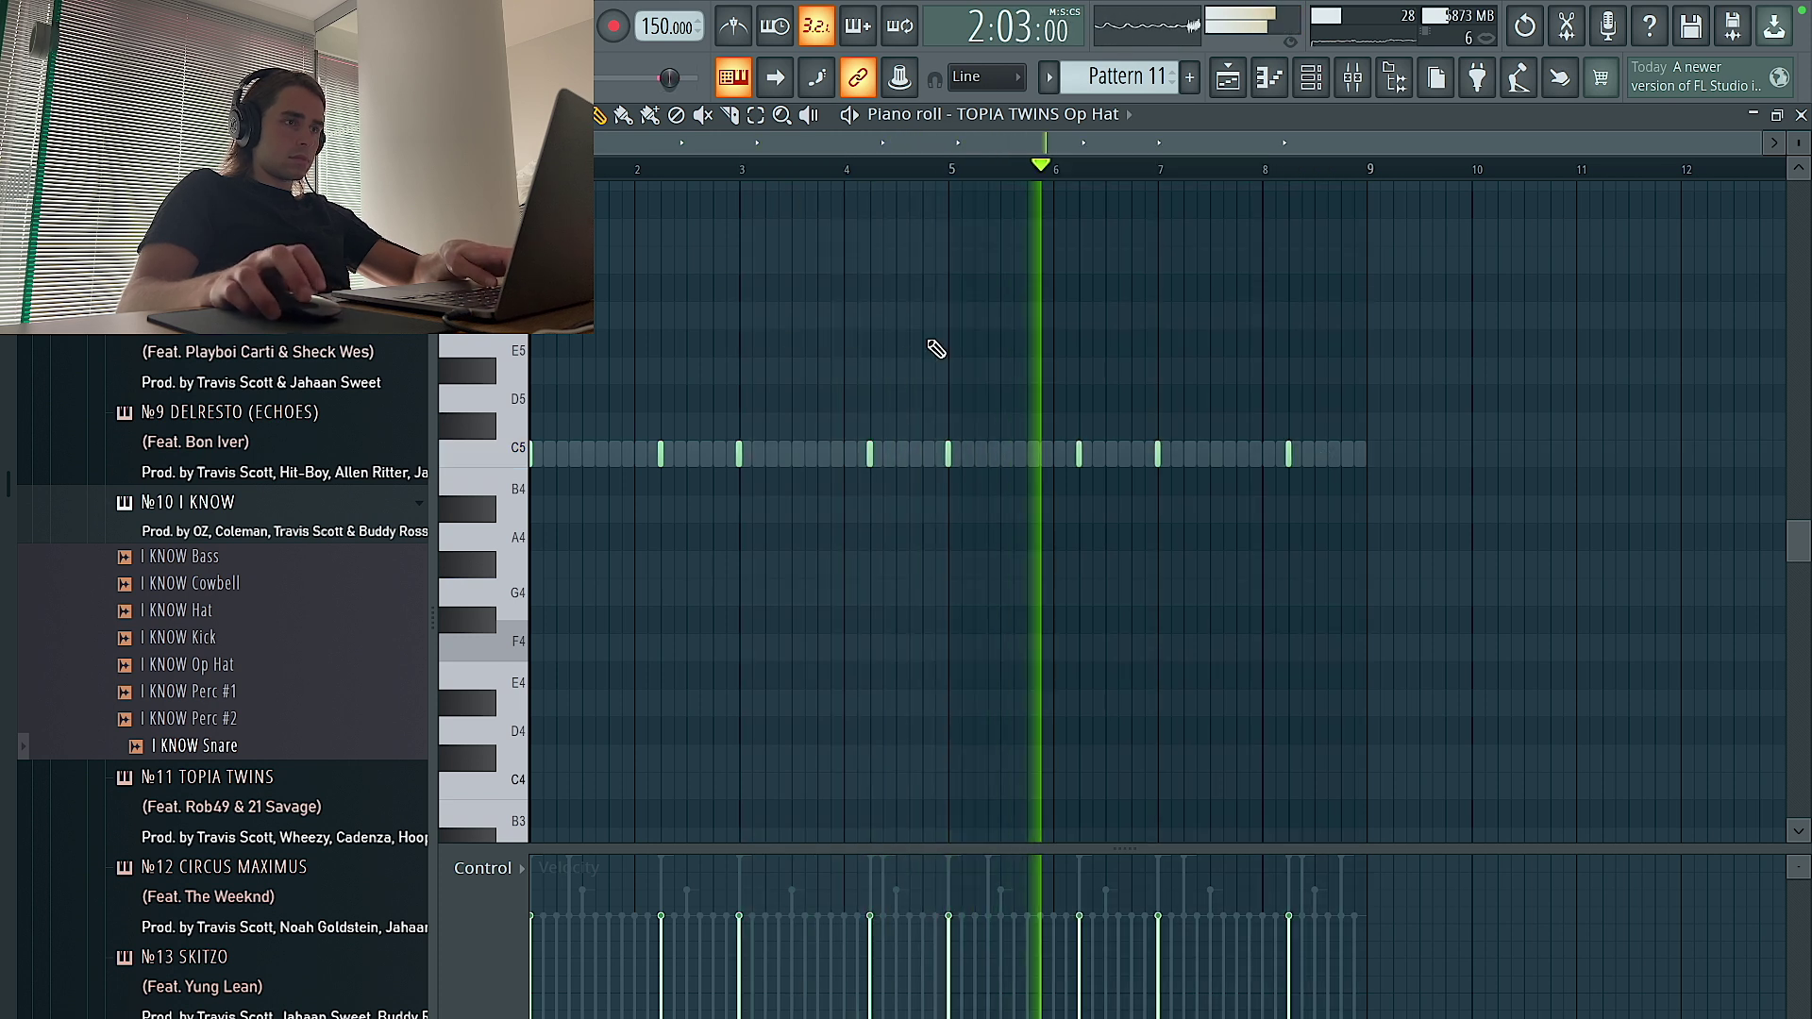
# Delete the second of the paired I KNOW Kick notes in bars 4, 7 and 8
pyautogui.click(1074, 115)
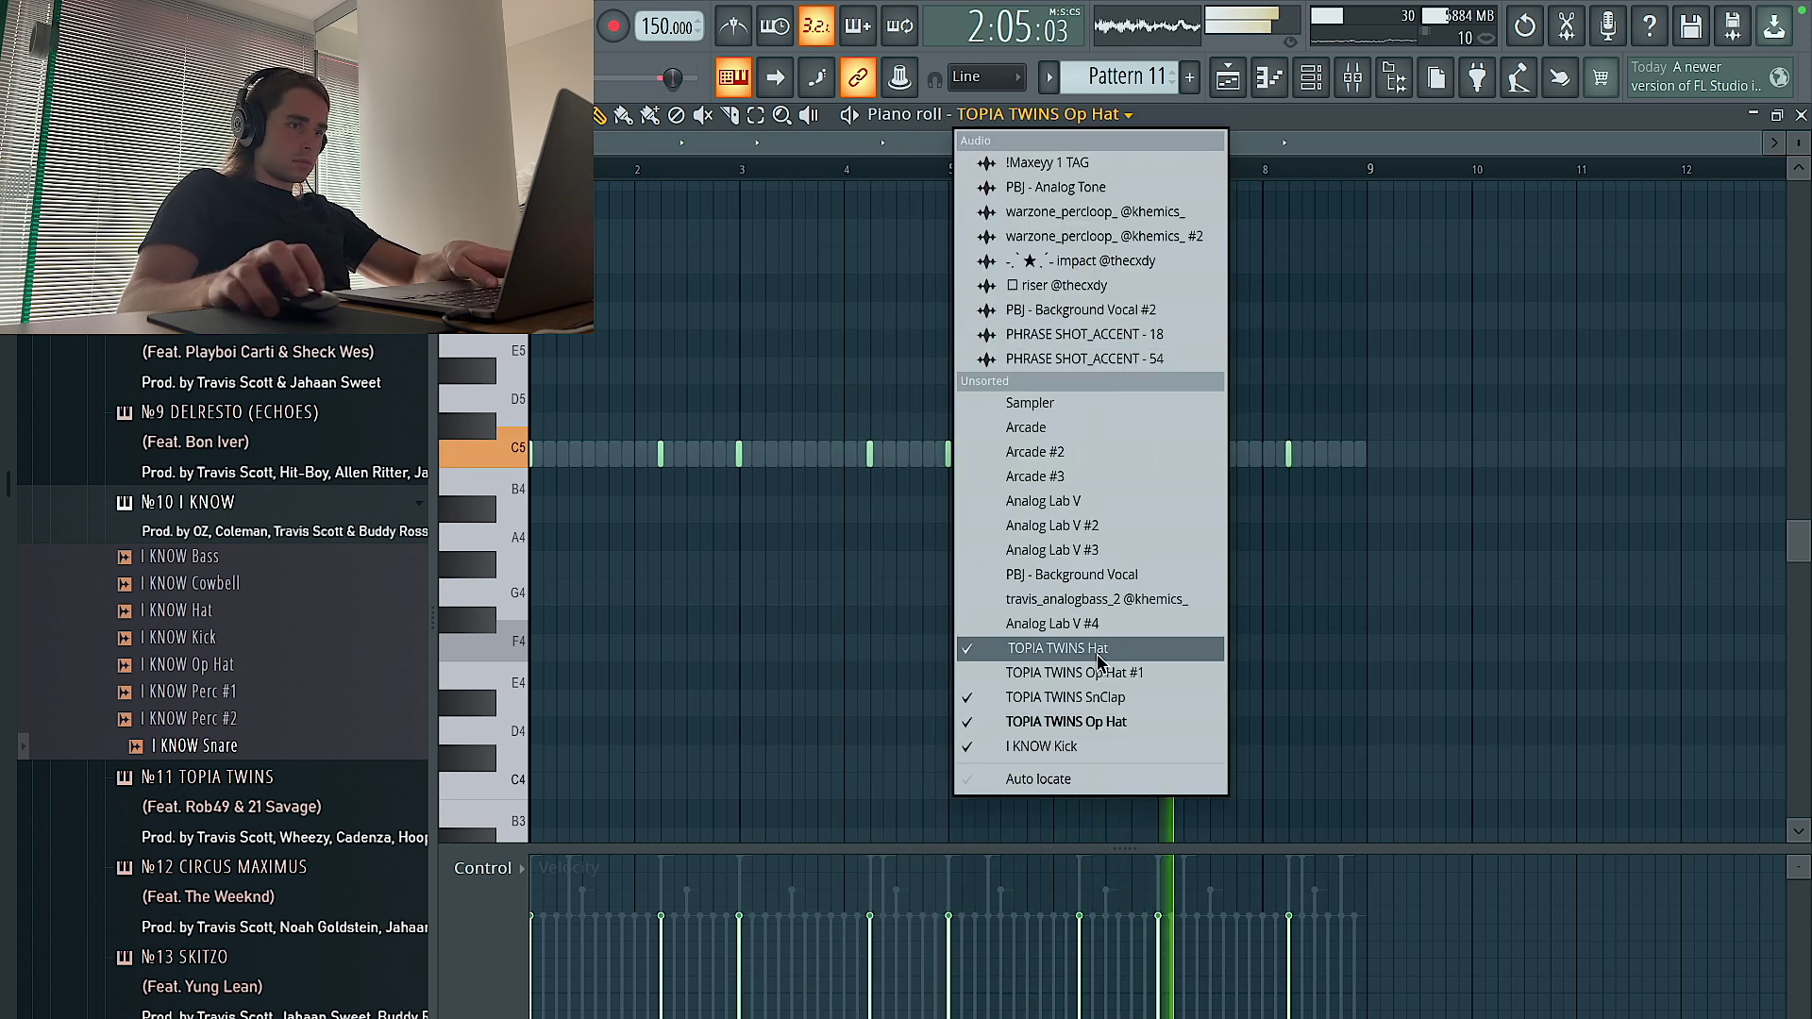
pyautogui.click(1104, 746)
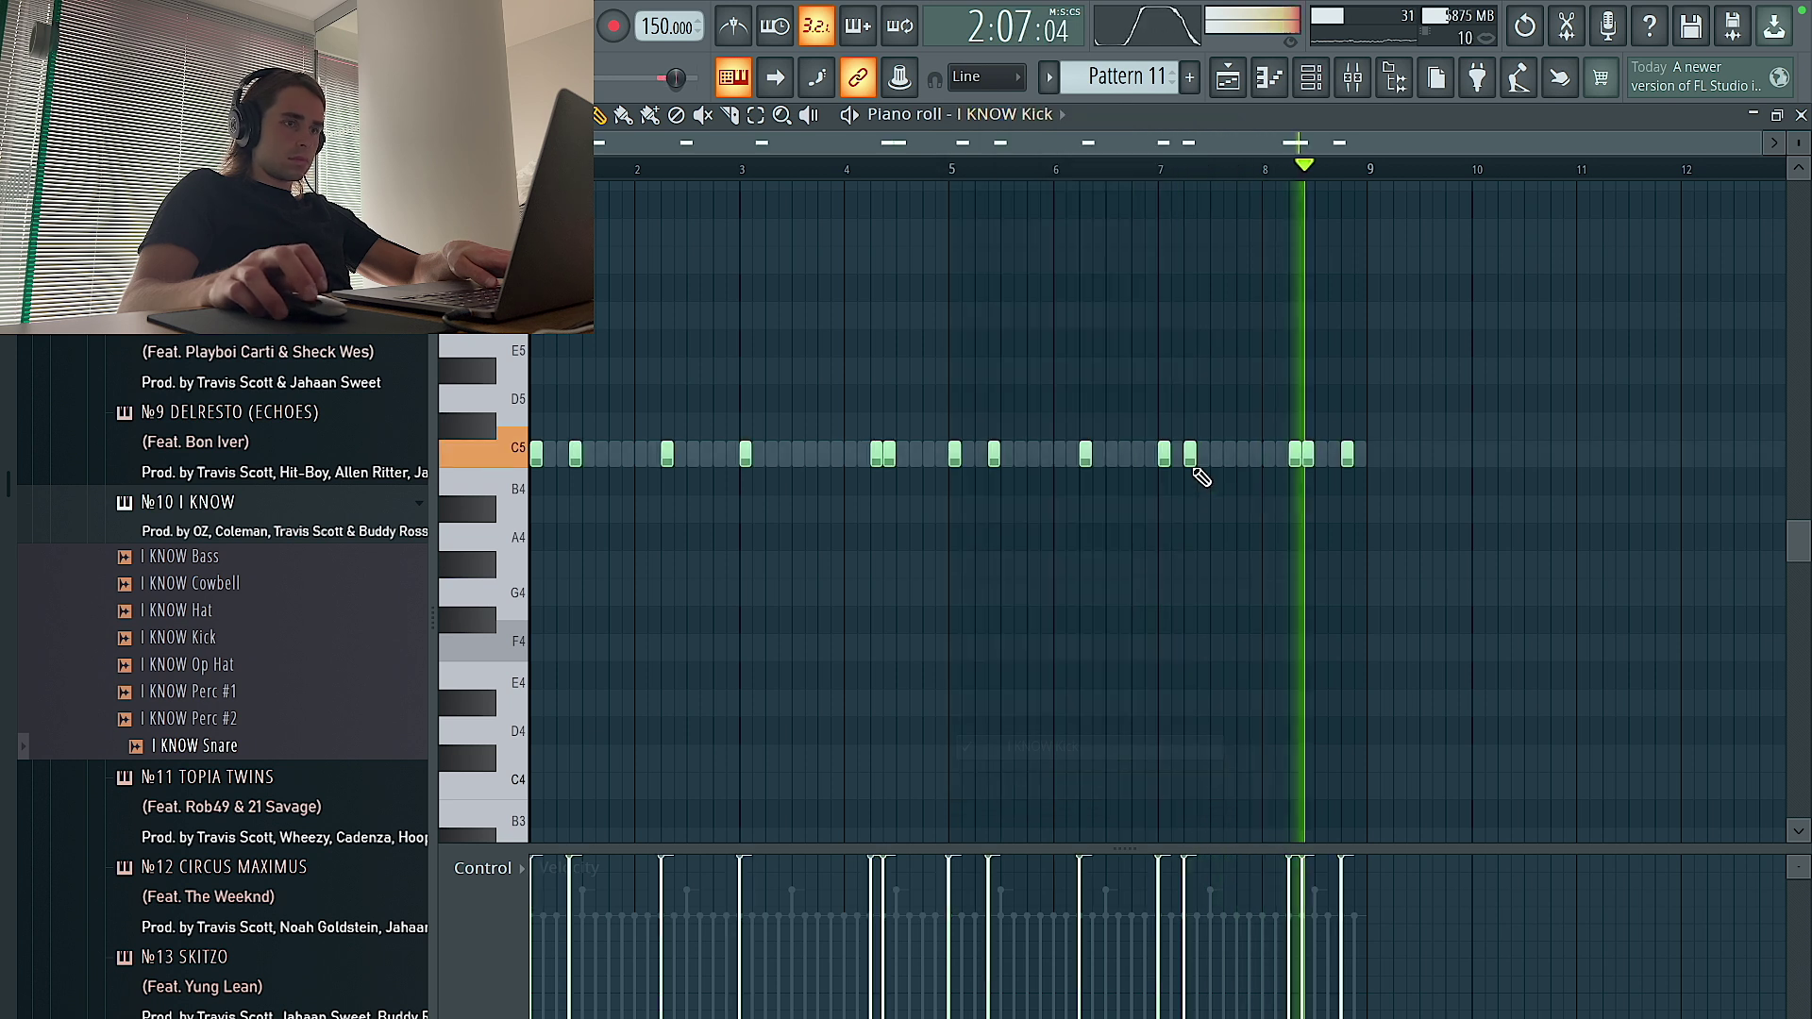
pyautogui.rightClick(888, 455)
pyautogui.rightClick(1307, 455)
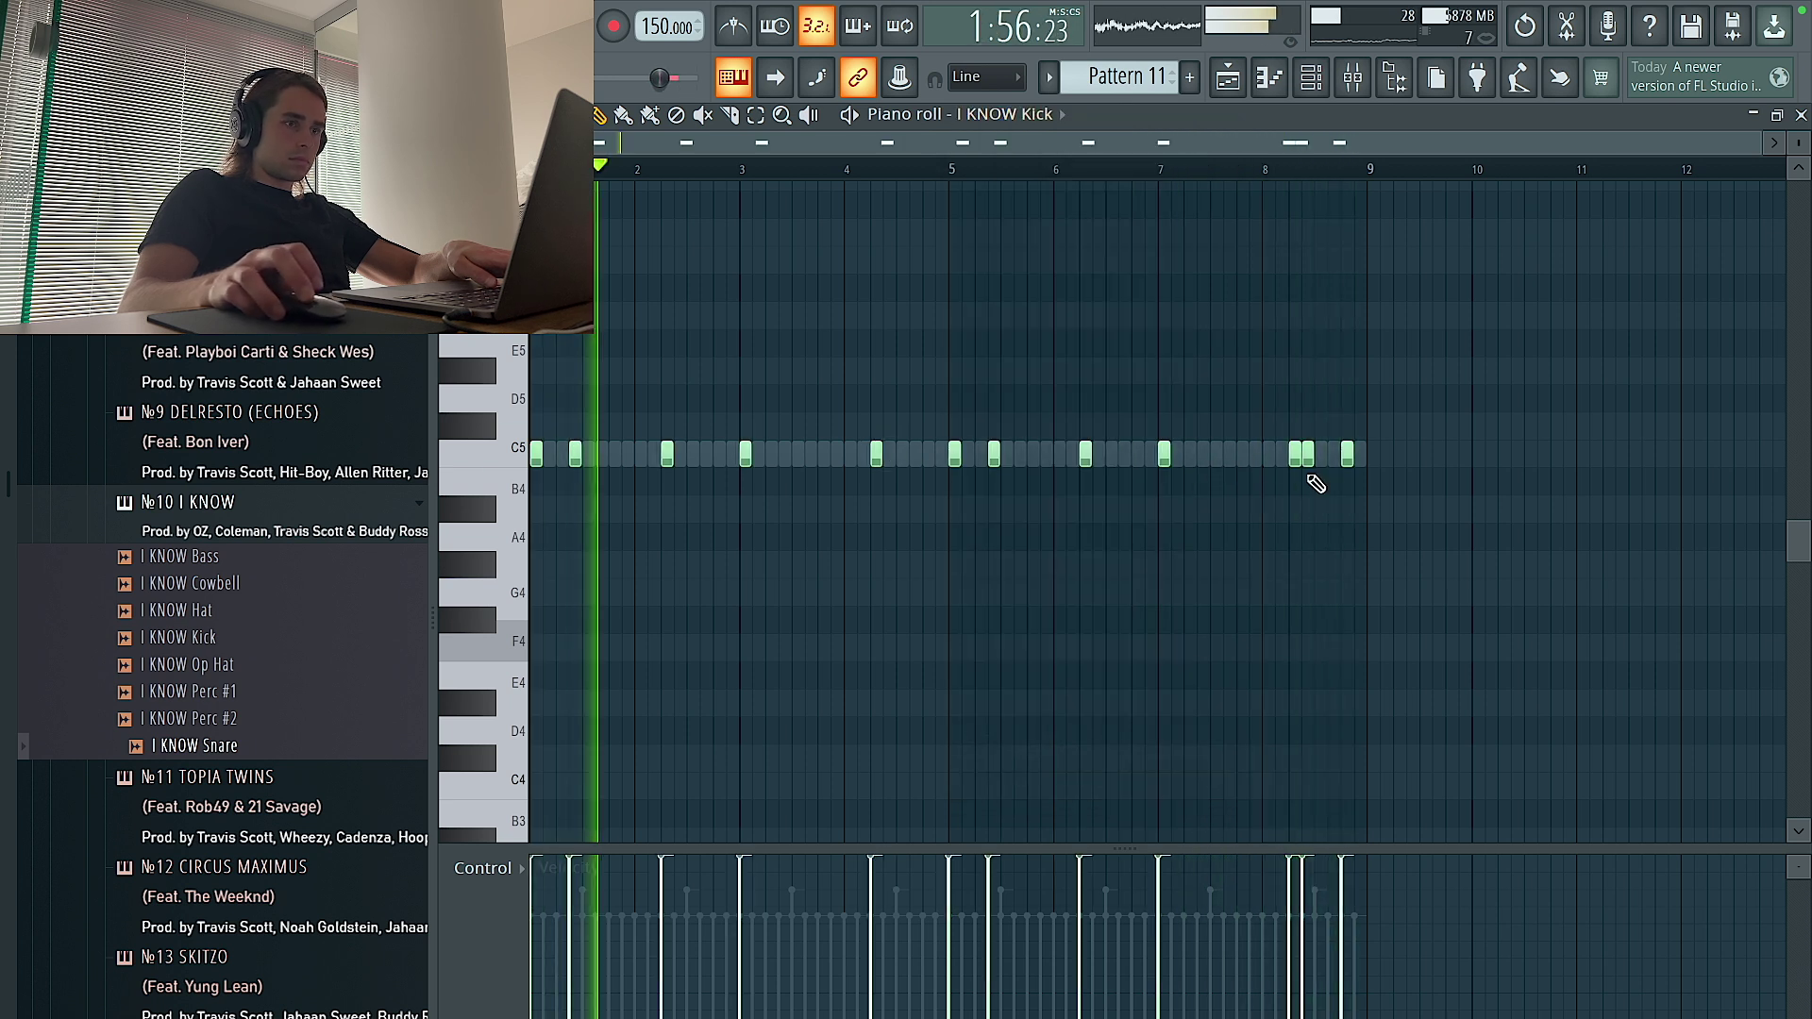
# Load SKITZO 808 and SKITZO Perc into the channel rack and place a SKITZO Perc hit on step 5
pyautogui.click(1317, 80)
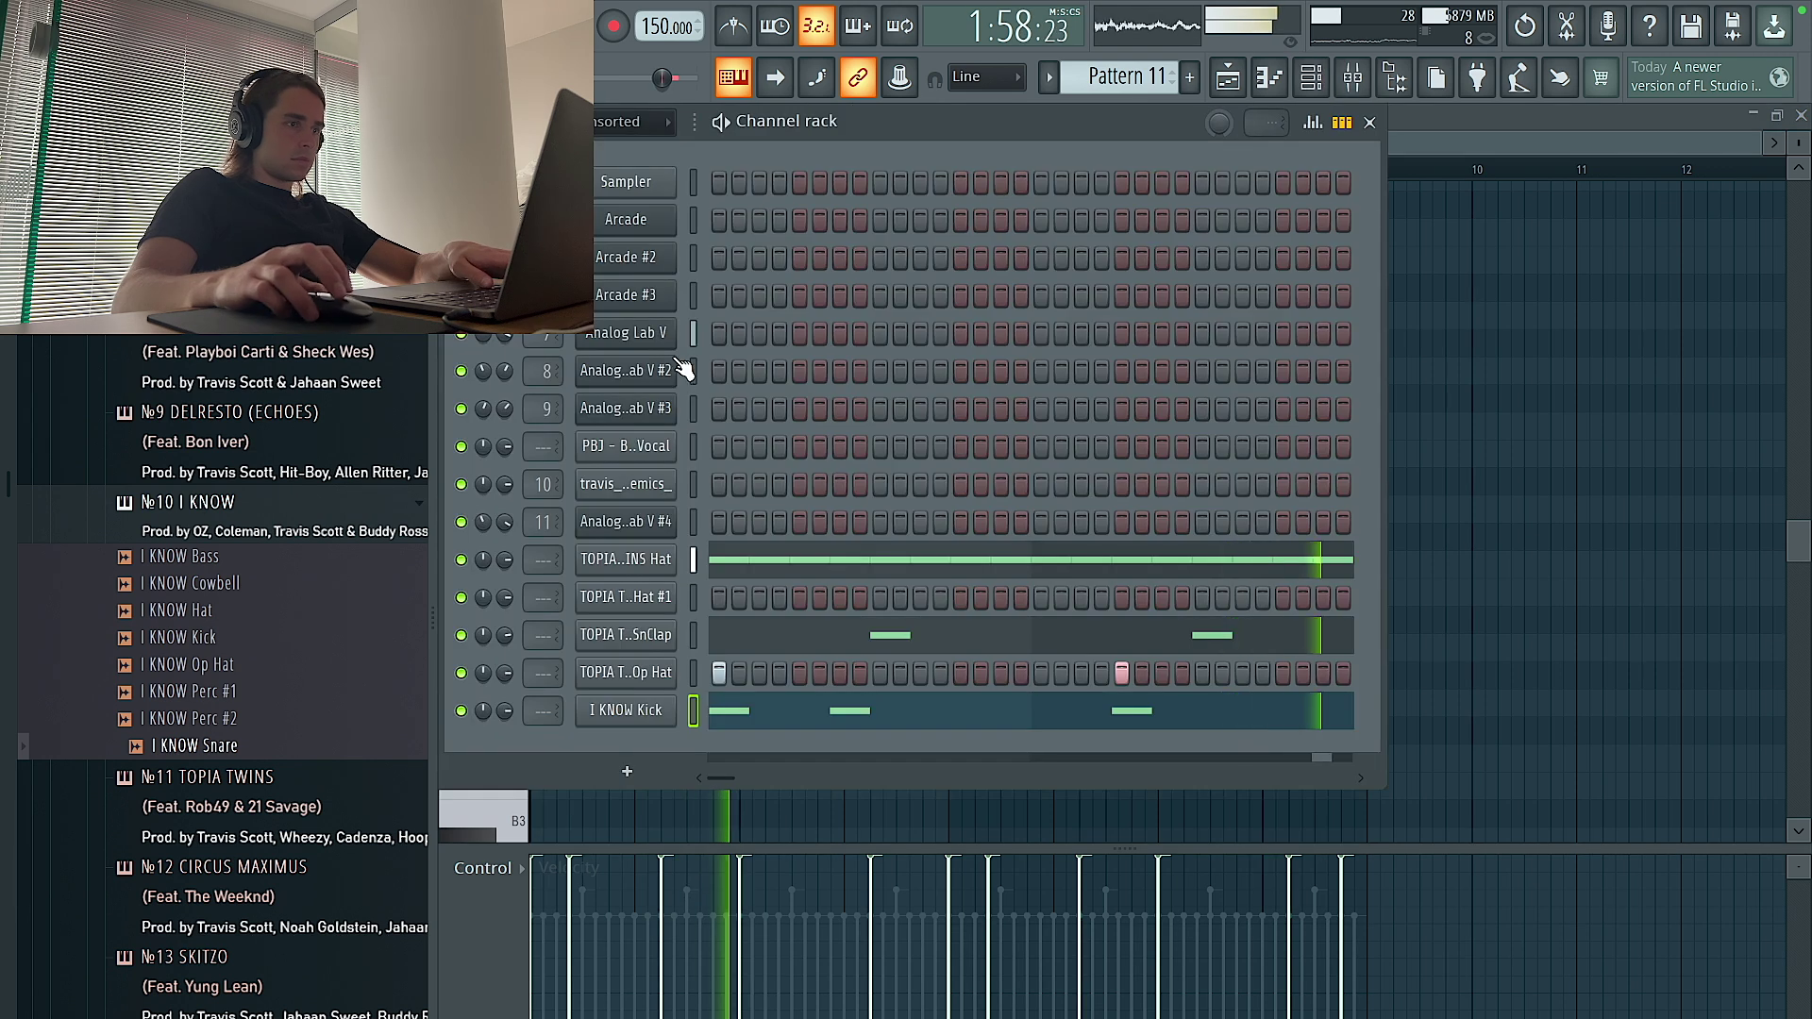
pyautogui.click(694, 599)
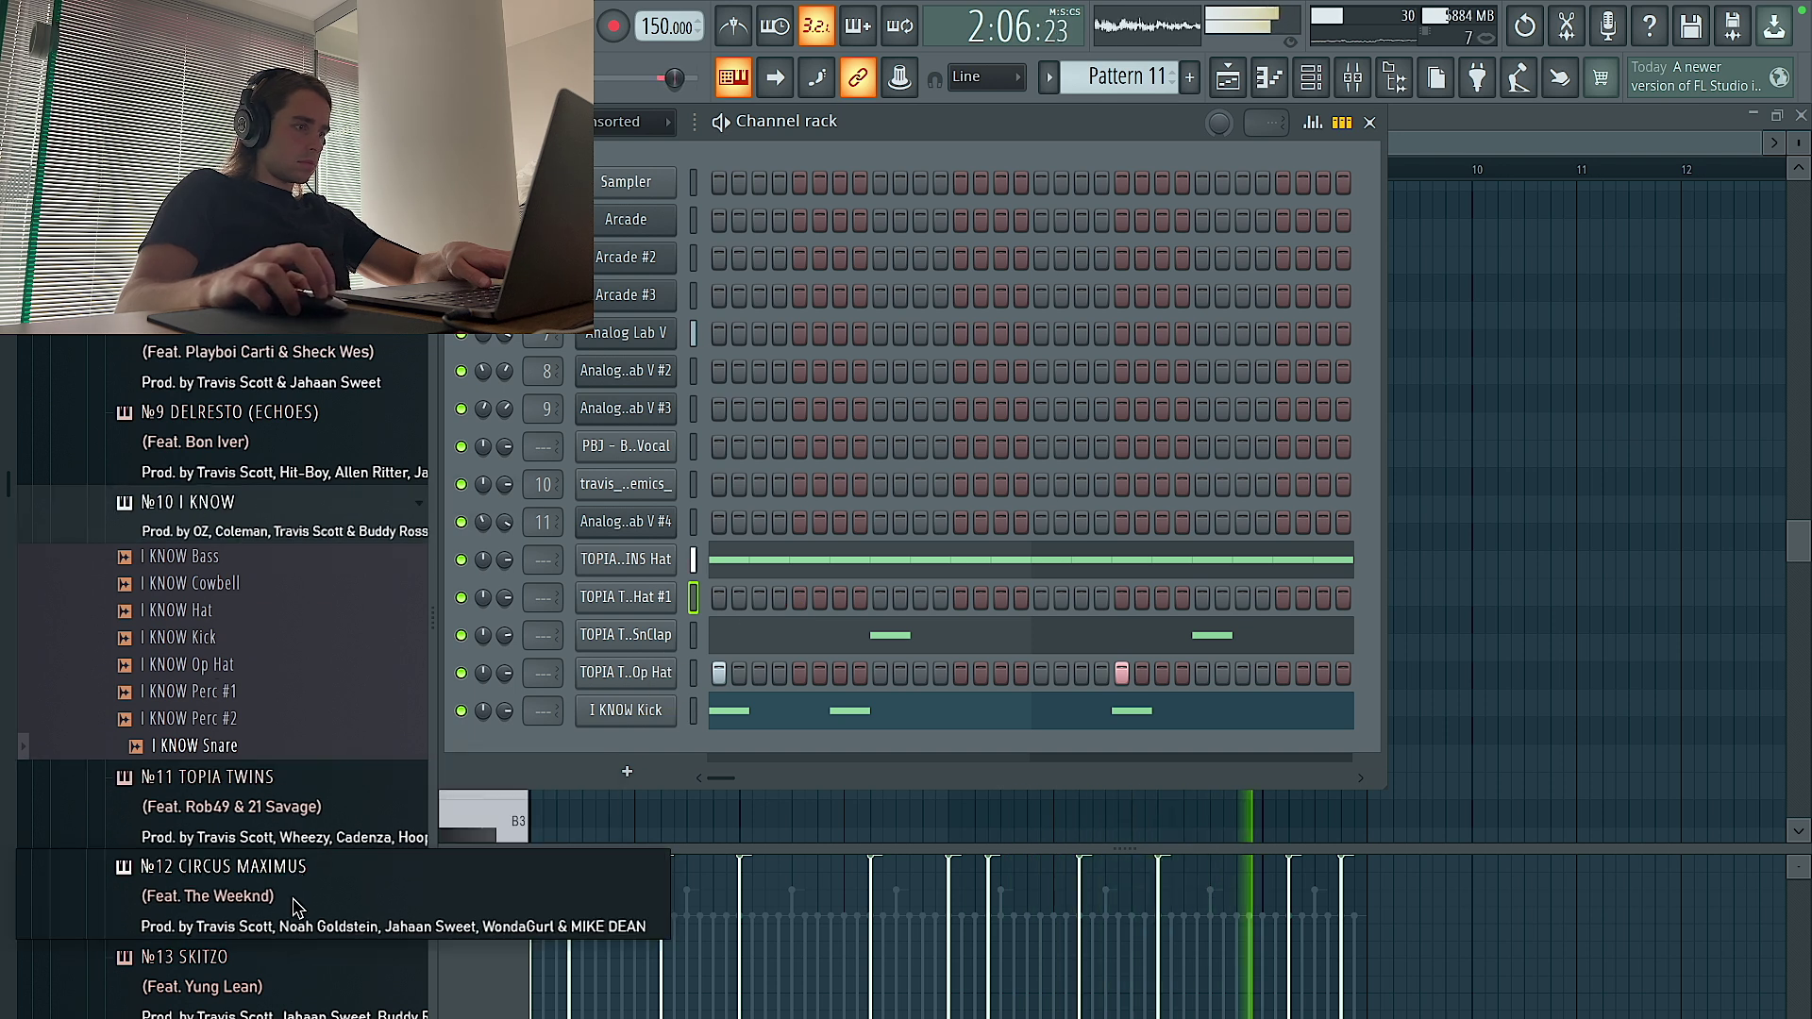
pyautogui.scroll(-2, 297, 863)
pyautogui.click(189, 792)
pyautogui.click(799, 786)
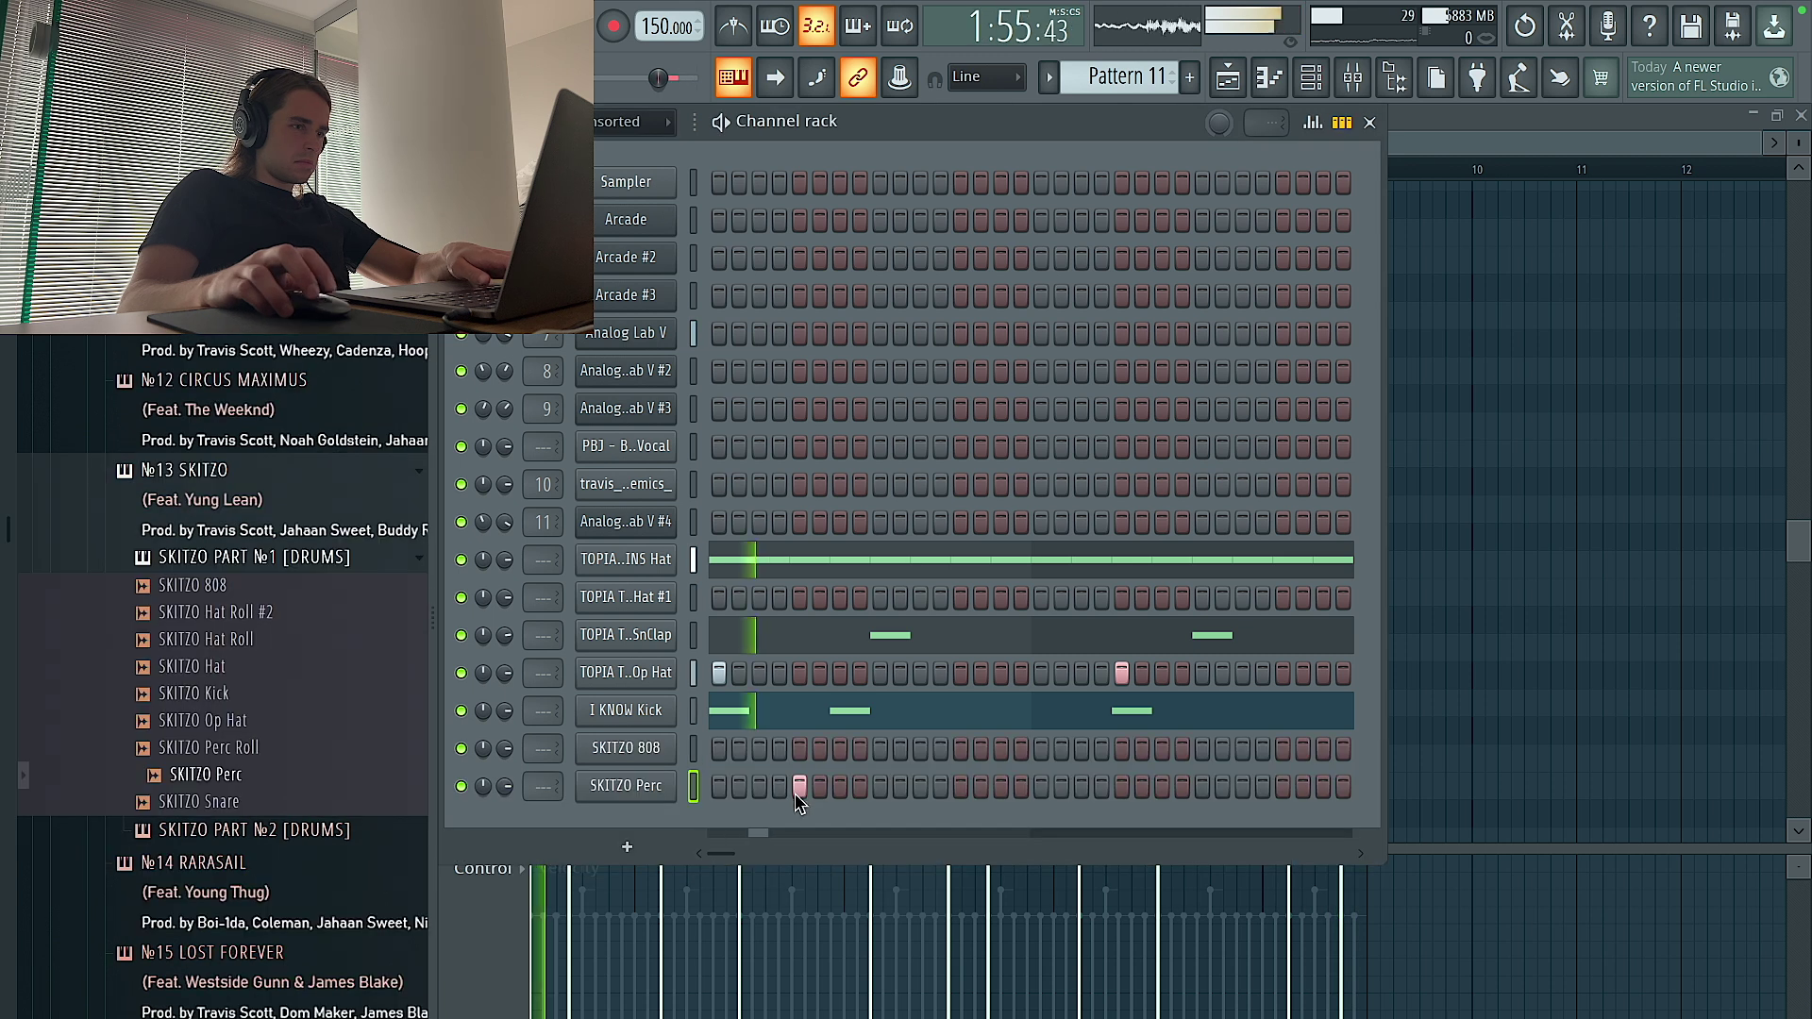
# Repeat the SKITZO Perc note at the same position in bars 3, 5 and 7 of its piano roll
pyautogui.rightClick(654, 792)
pyautogui.click(745, 784)
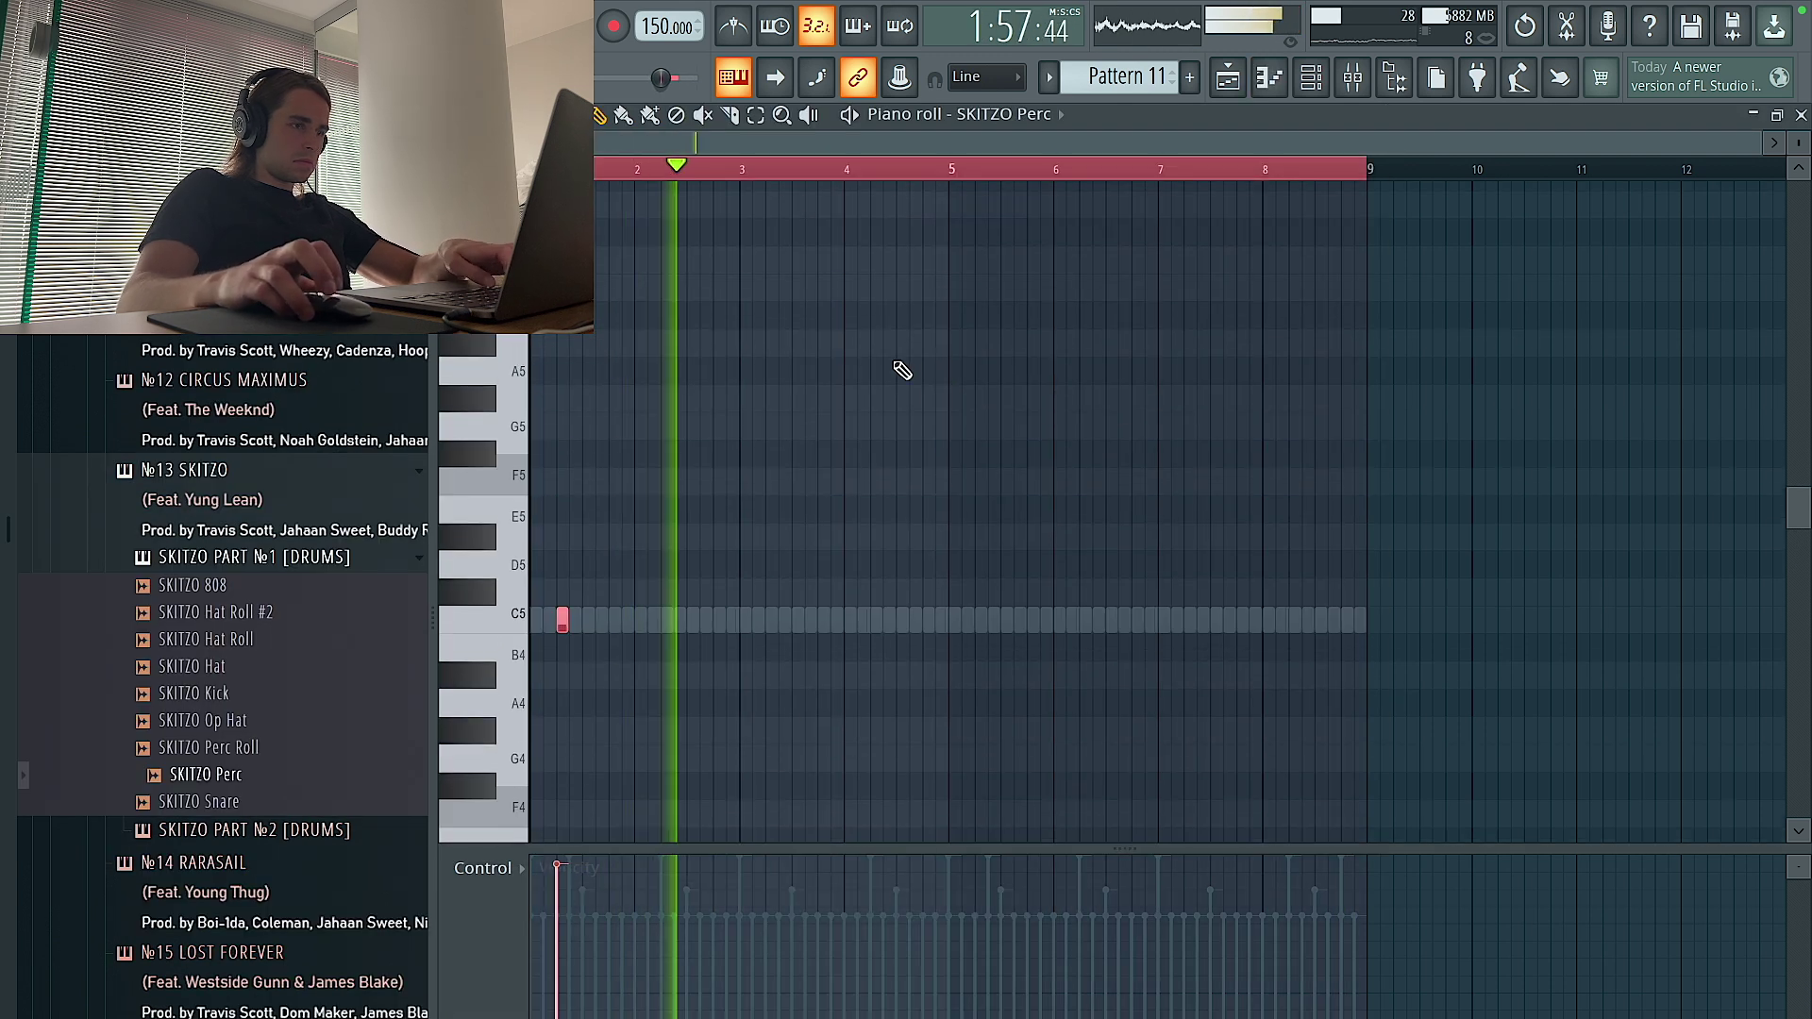
pyautogui.click(982, 620)
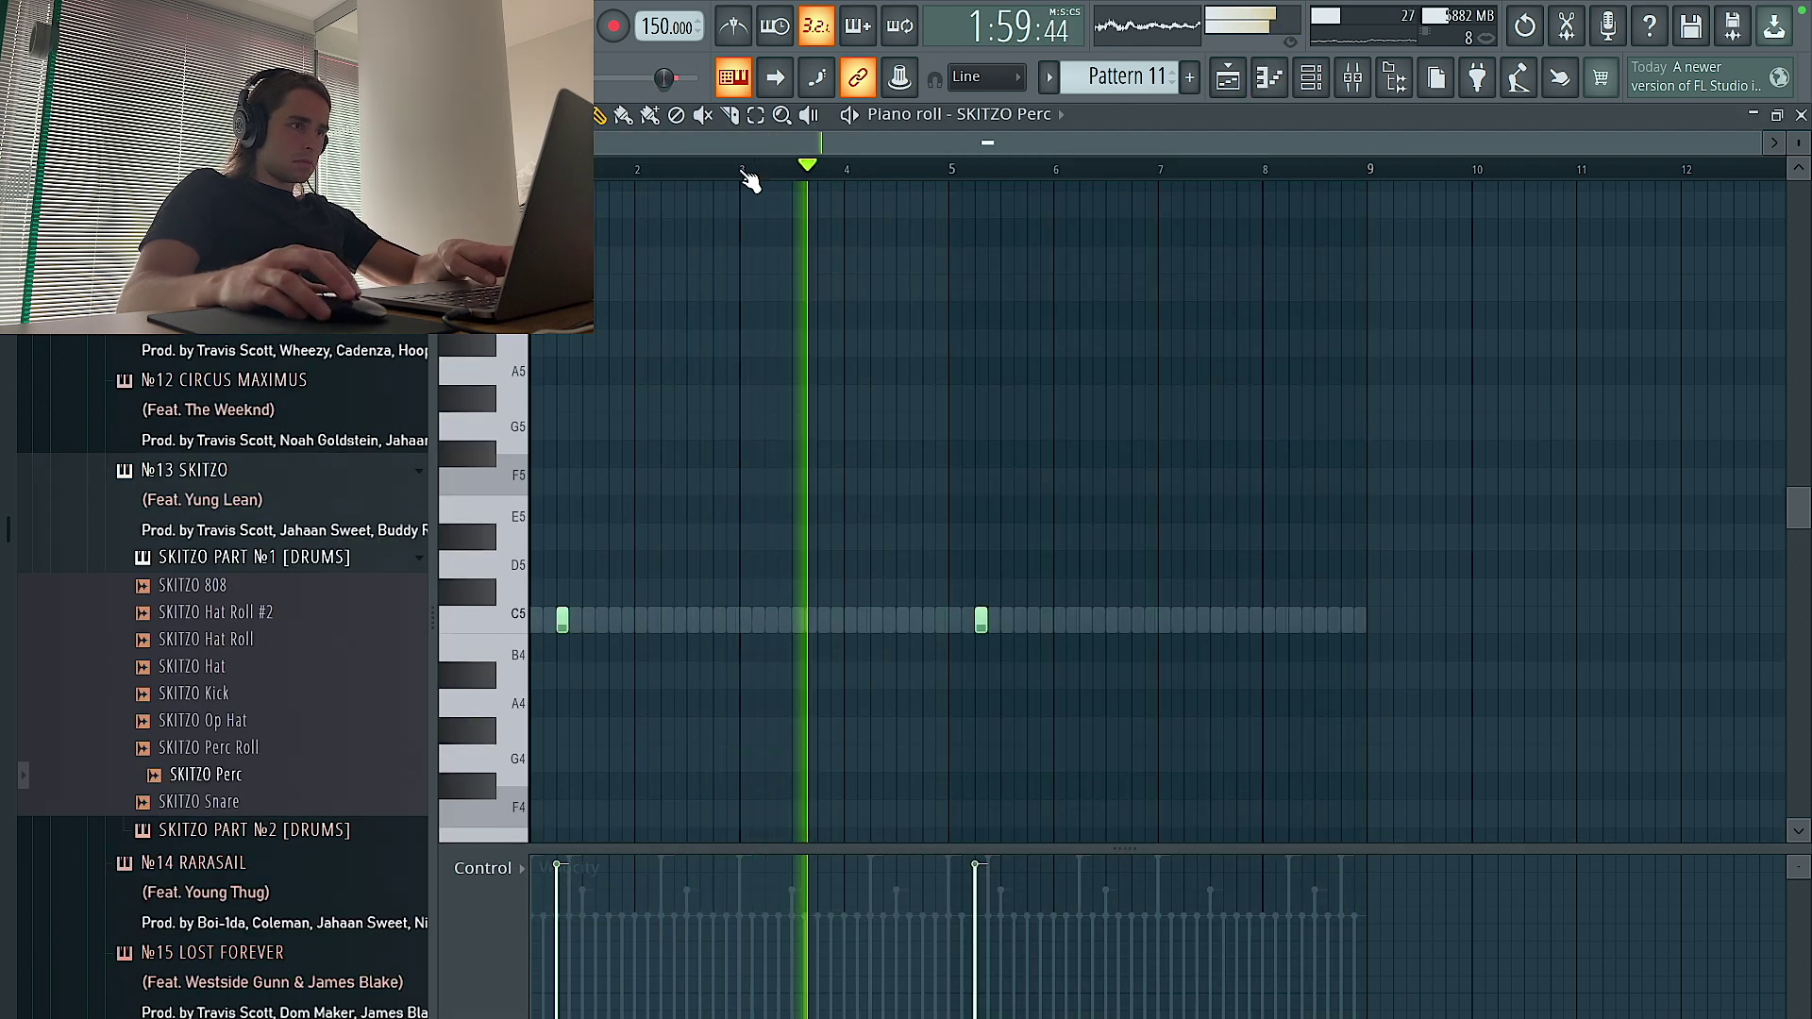
pyautogui.click(769, 620)
pyautogui.click(1197, 620)
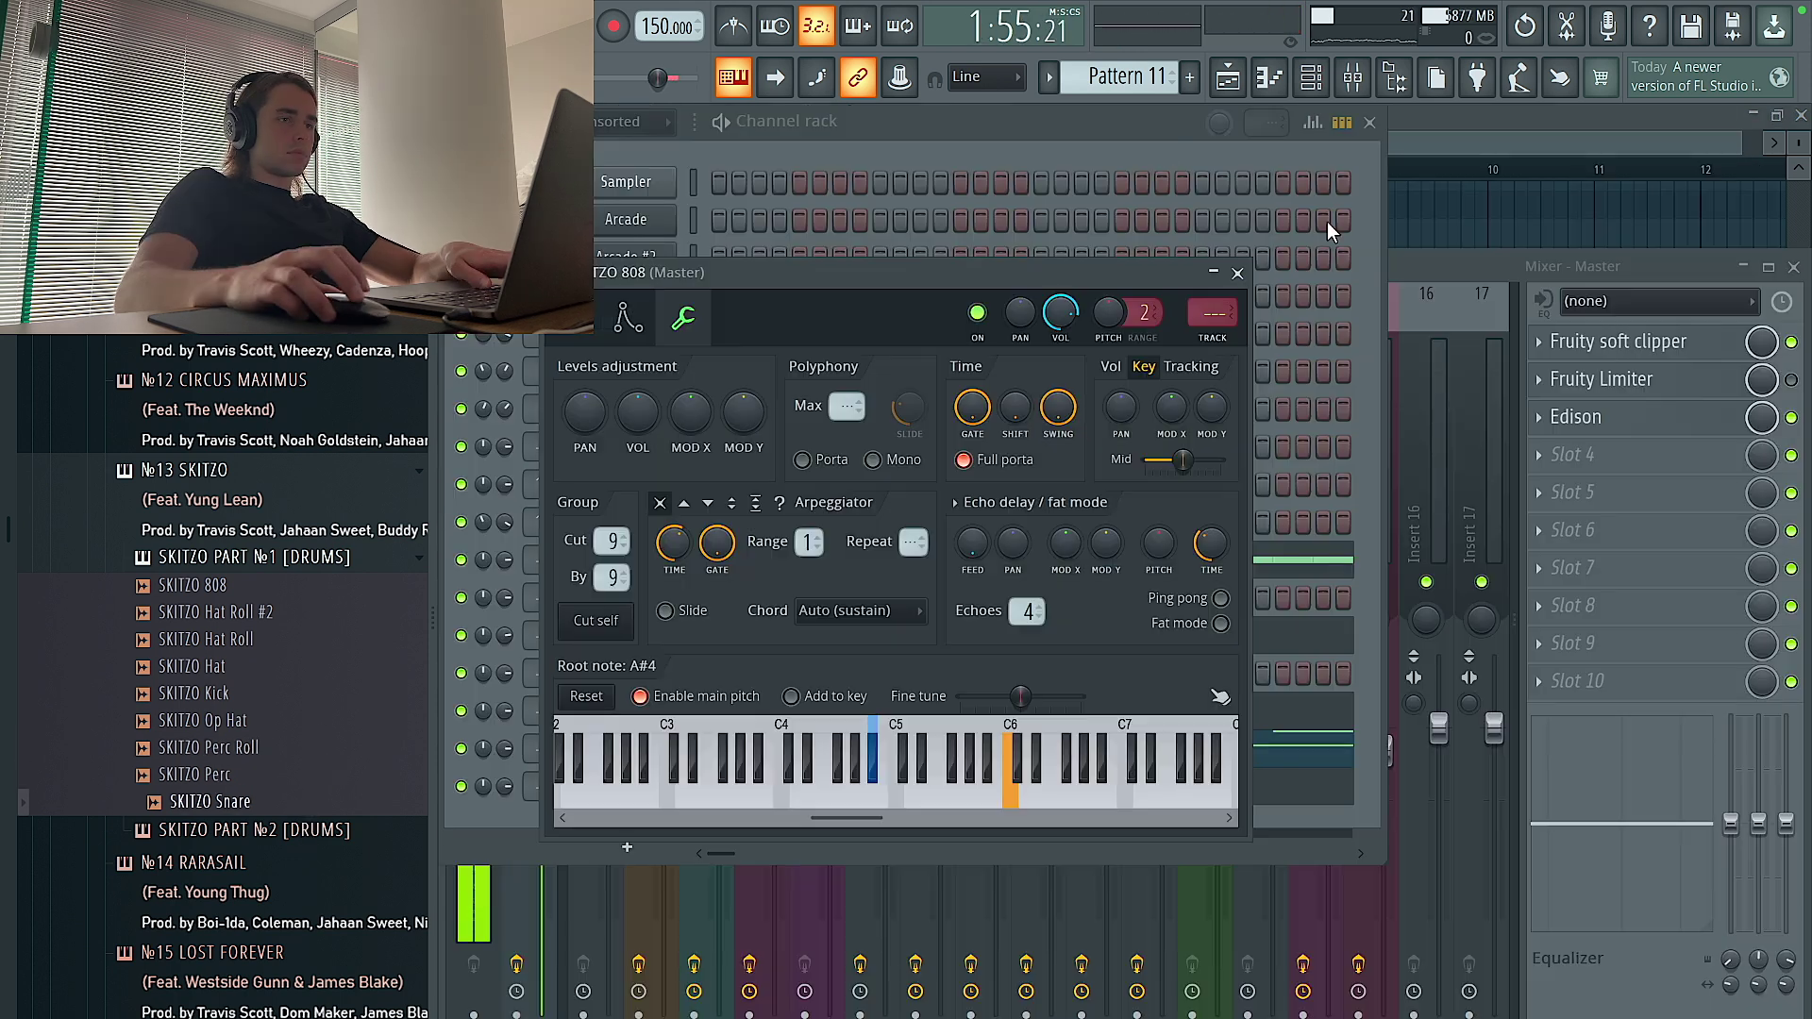
# Split the SKITZO 808's opening C6 note into separate hits across bars 1 and 2 and shorten the F6 note before bar 3
pyautogui.press('Escape')
pyautogui.rightClick(596, 750)
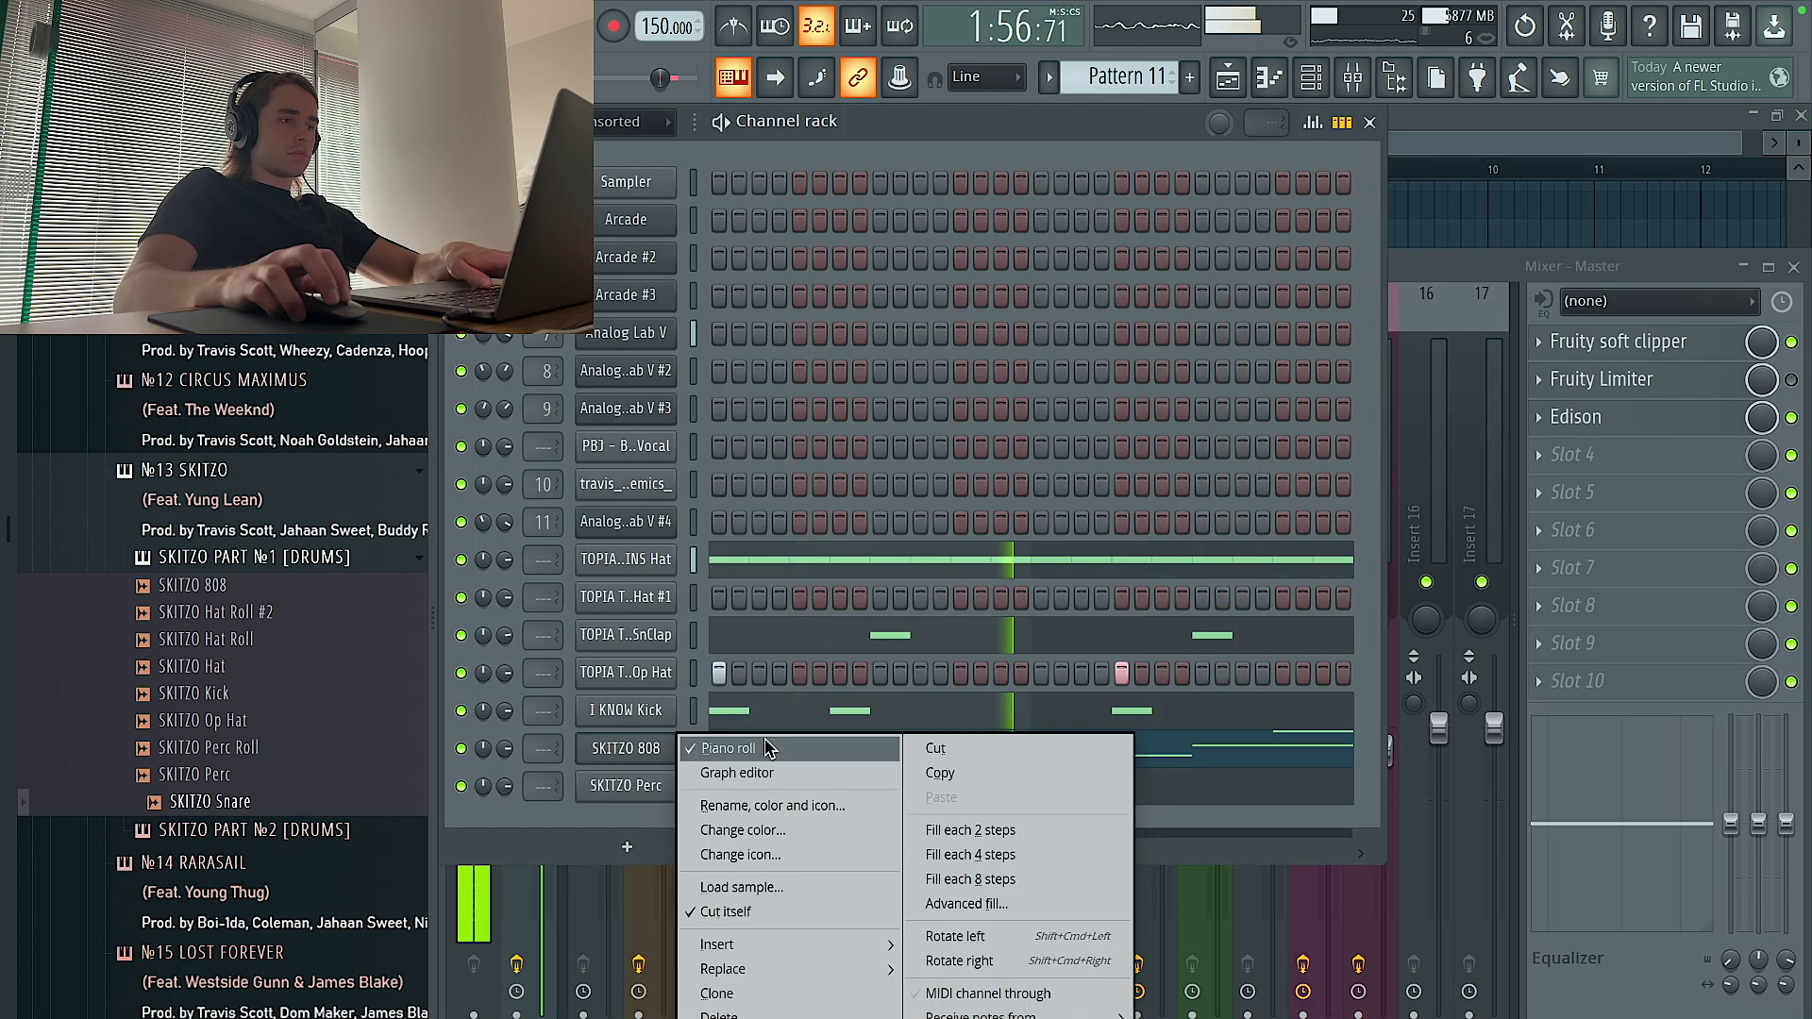
pyautogui.click(596, 751)
pyautogui.rightClick(597, 750)
pyautogui.click(727, 753)
pyautogui.press('space')
pyautogui.click(576, 672)
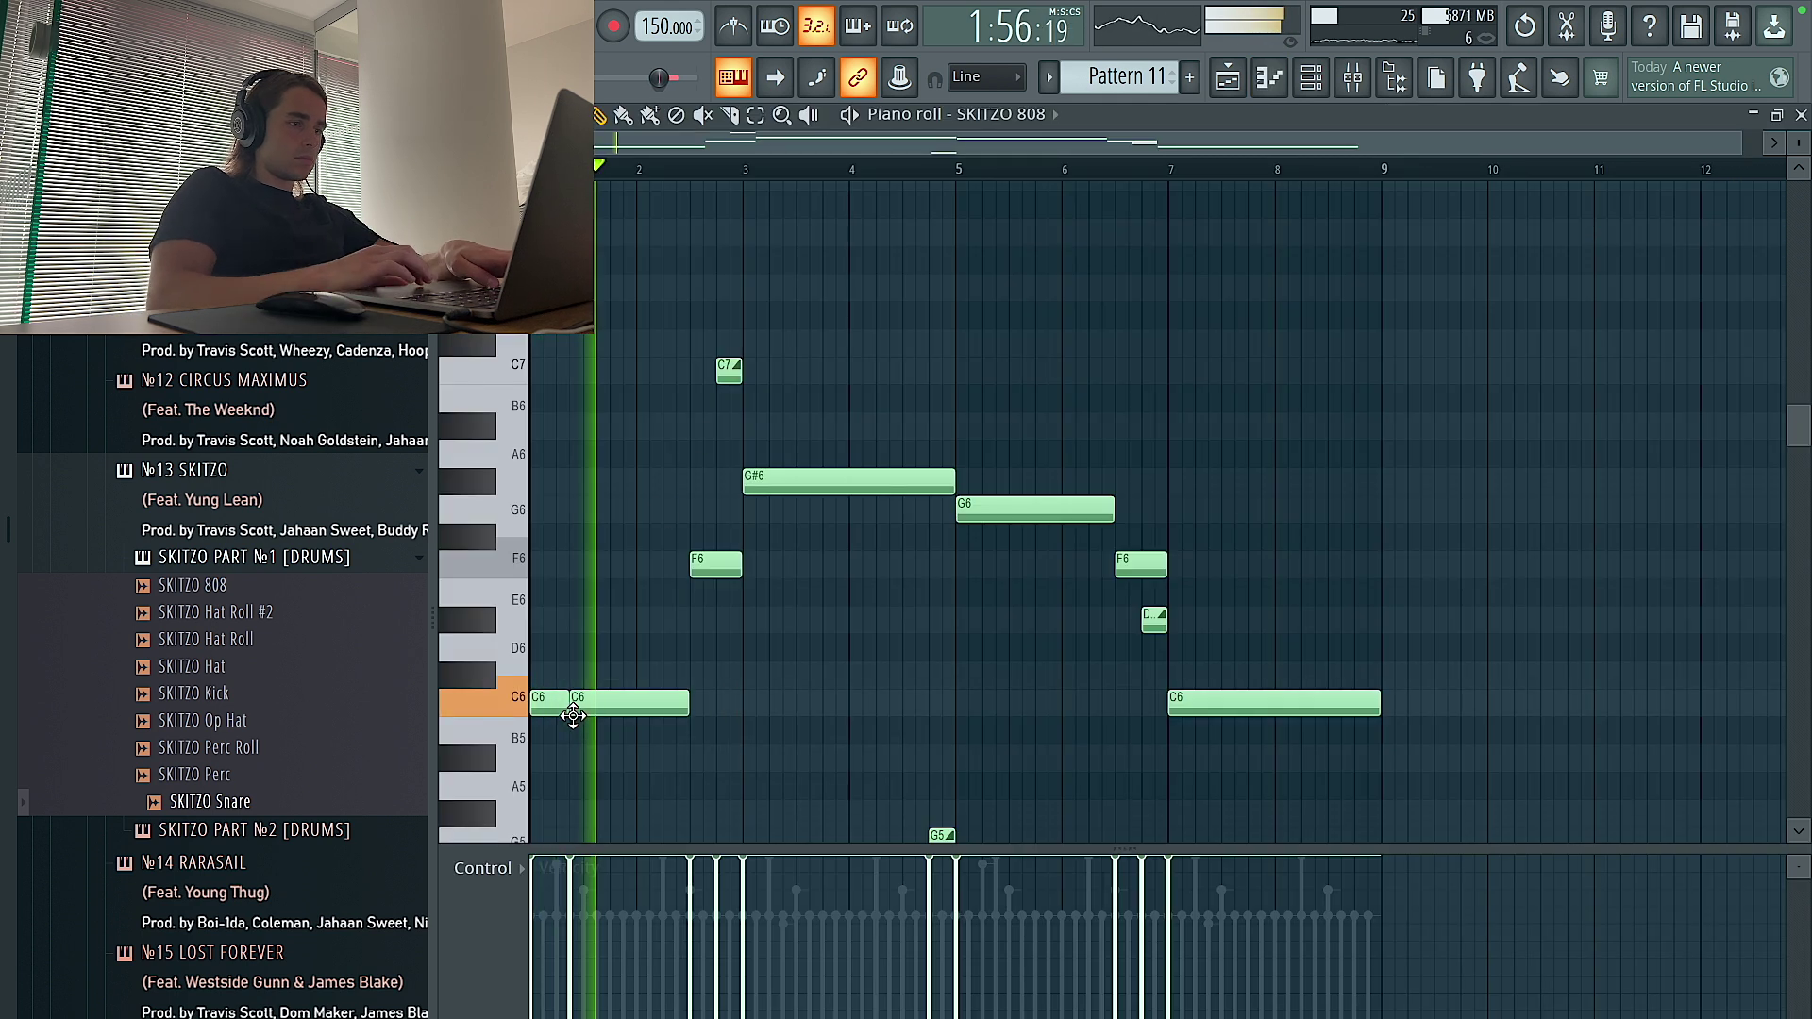
pyautogui.scroll(2, 651, 727)
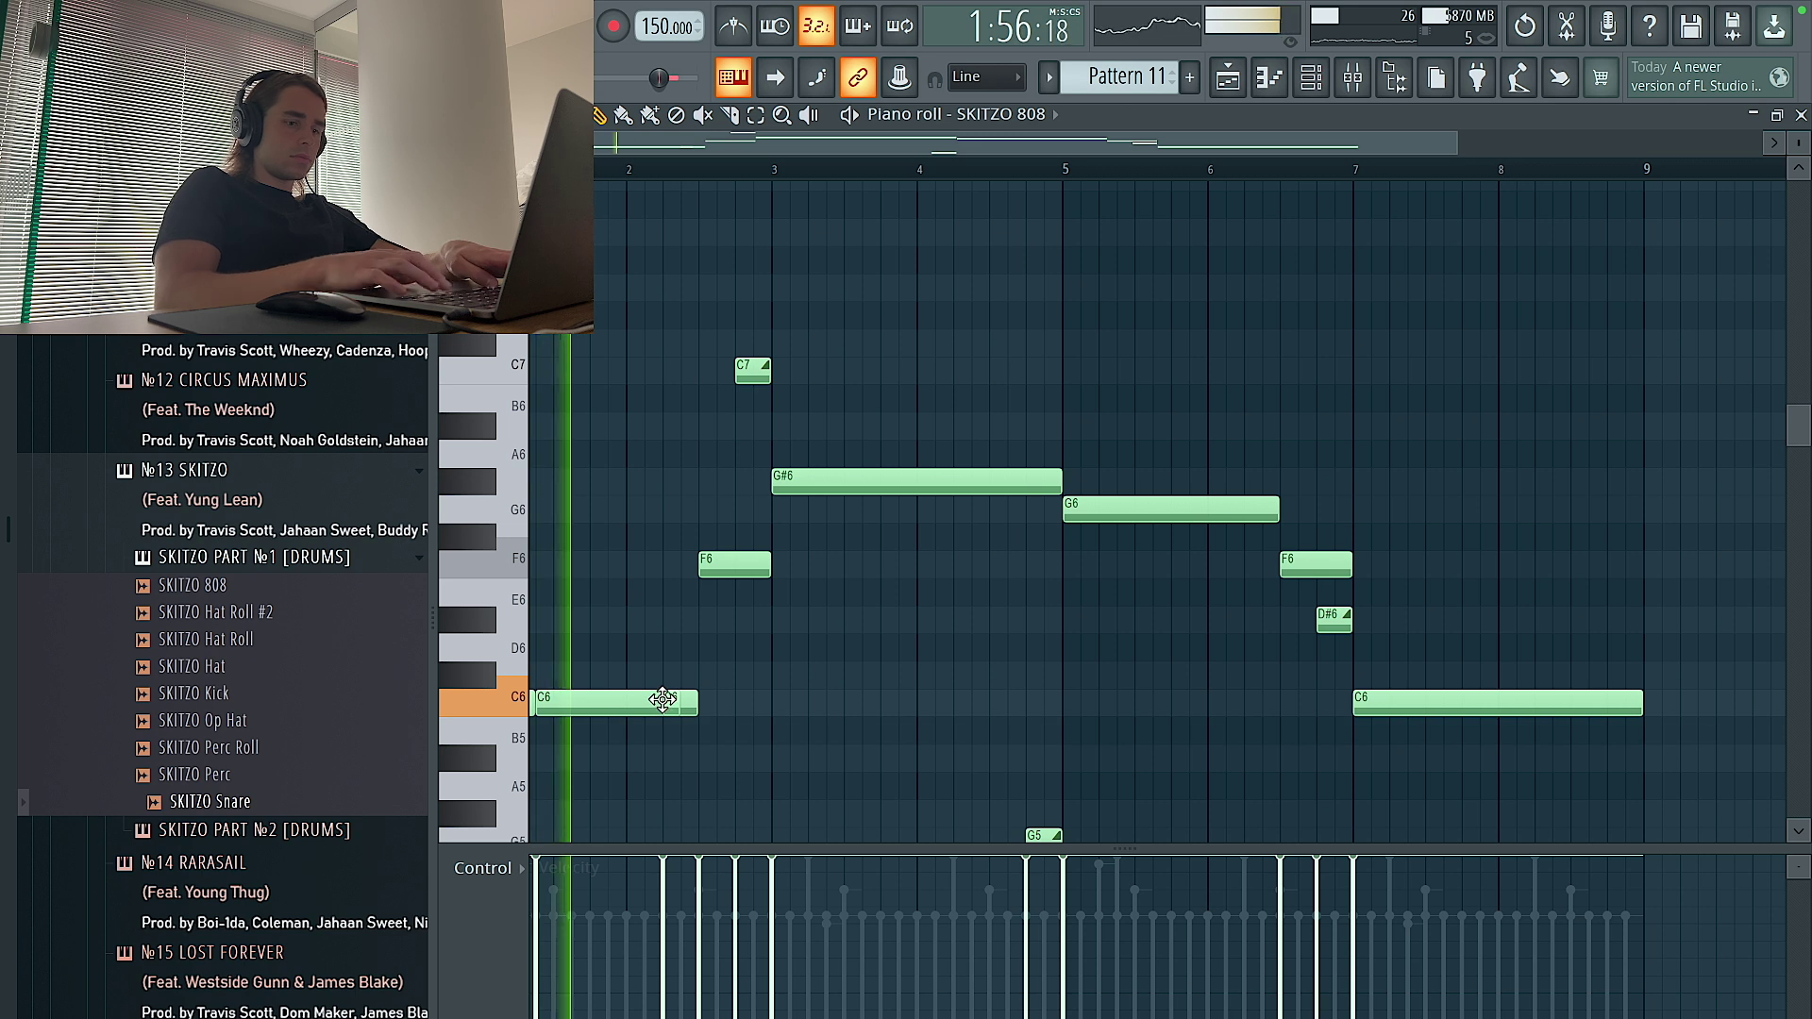
pyautogui.press('space')
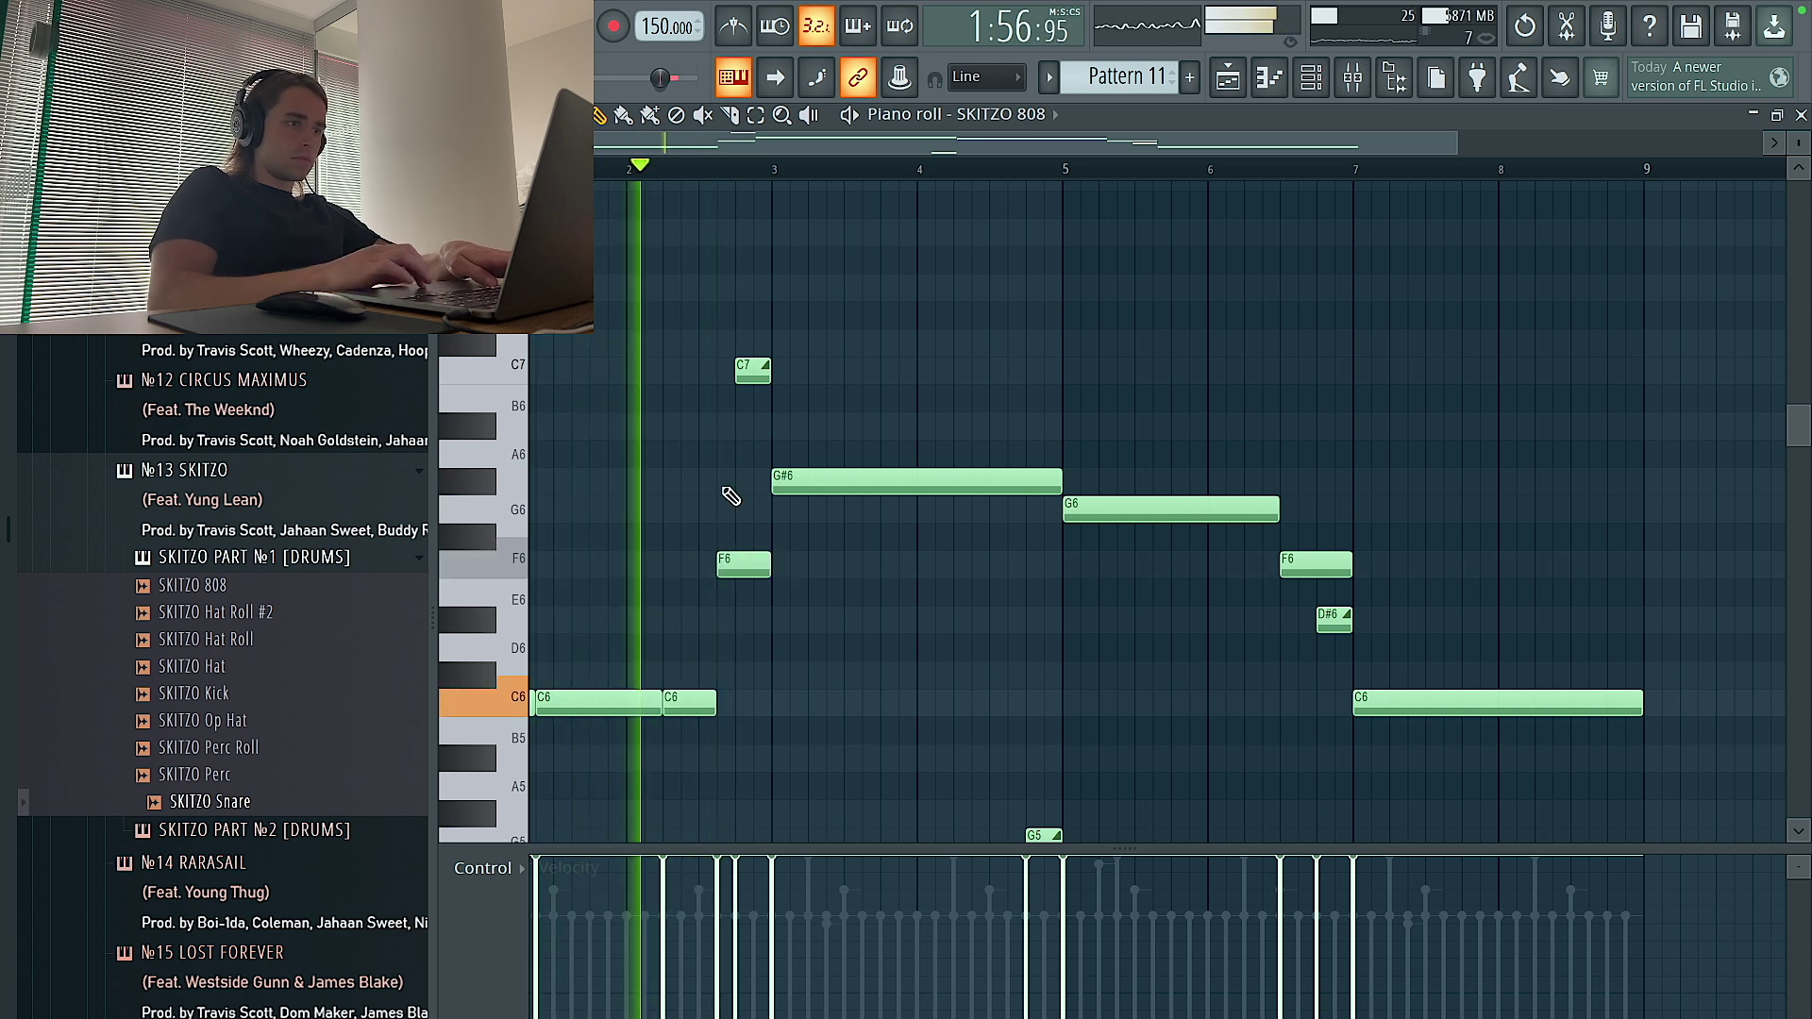
# Delete the C7 and G5 slide notes from the SKITZO 808 and split its long G#6 note in bar 4
pyautogui.rightClick(753, 370)
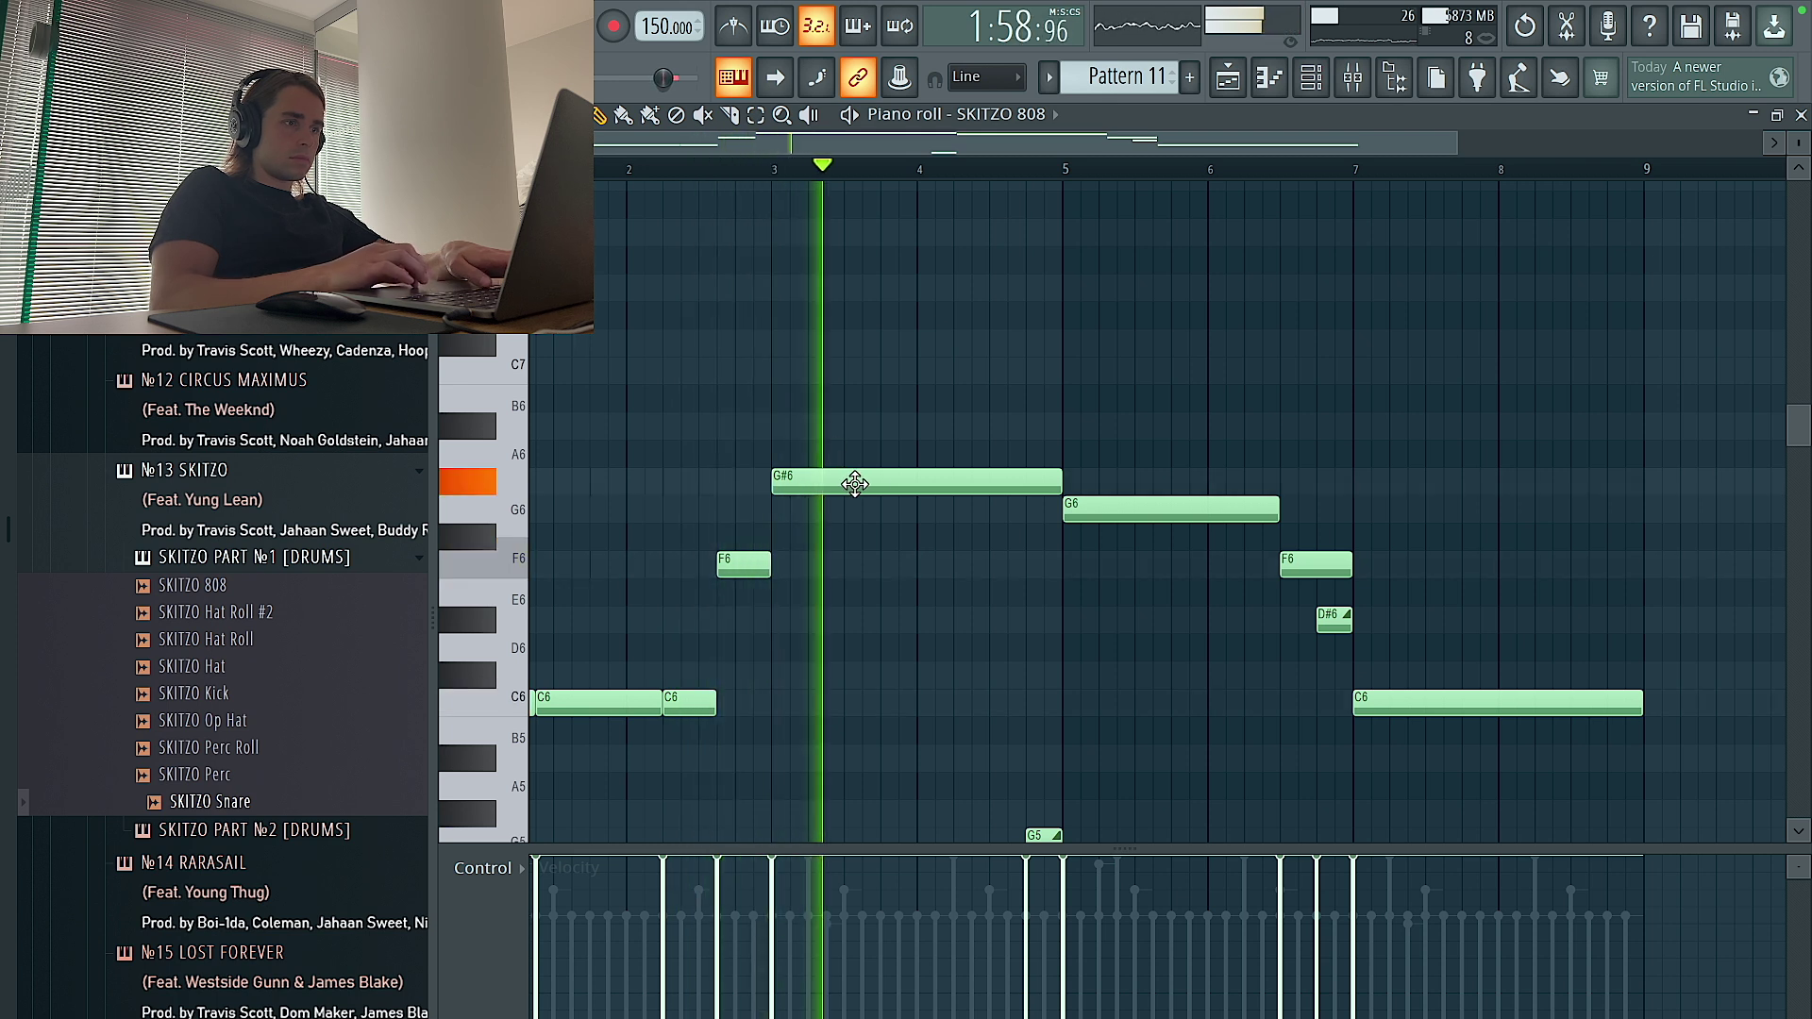
pyautogui.moveTo(968, 510); pyautogui.dragTo(954, 467)
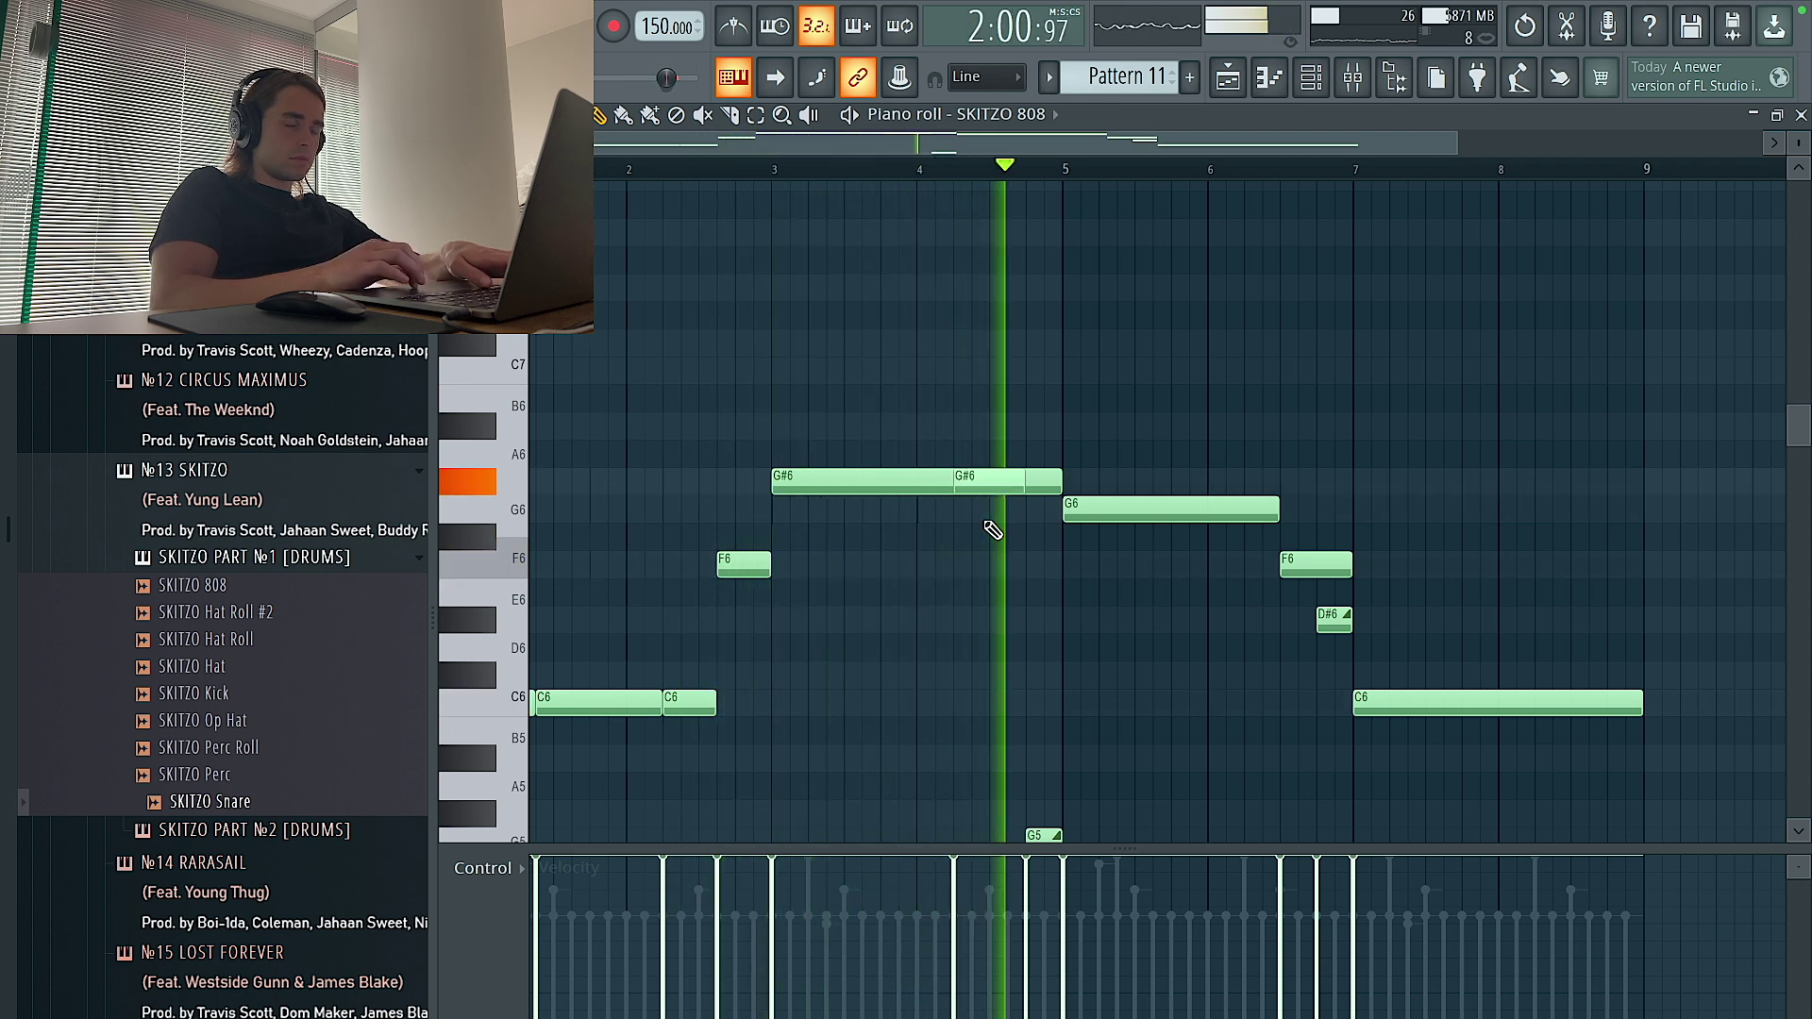
pyautogui.scroll(-3, 1036, 692)
pyautogui.scroll(-2, 1036, 692)
pyautogui.press('space')
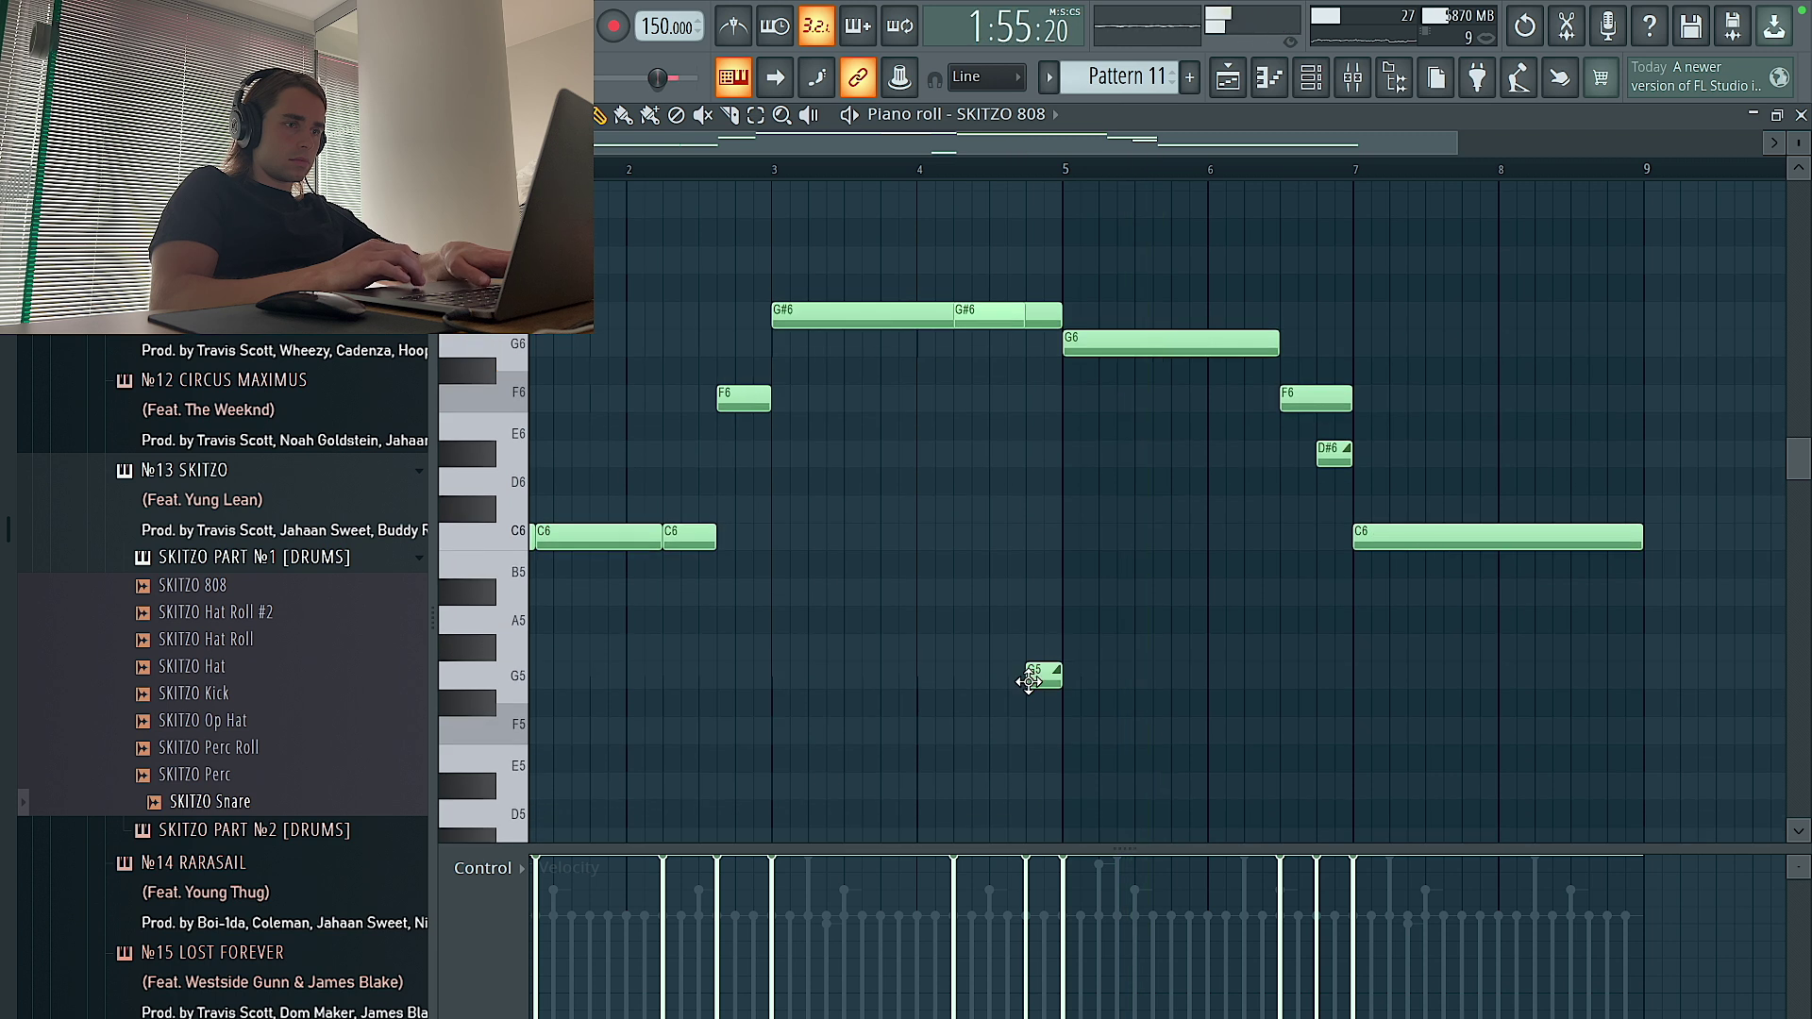
pyautogui.press('space')
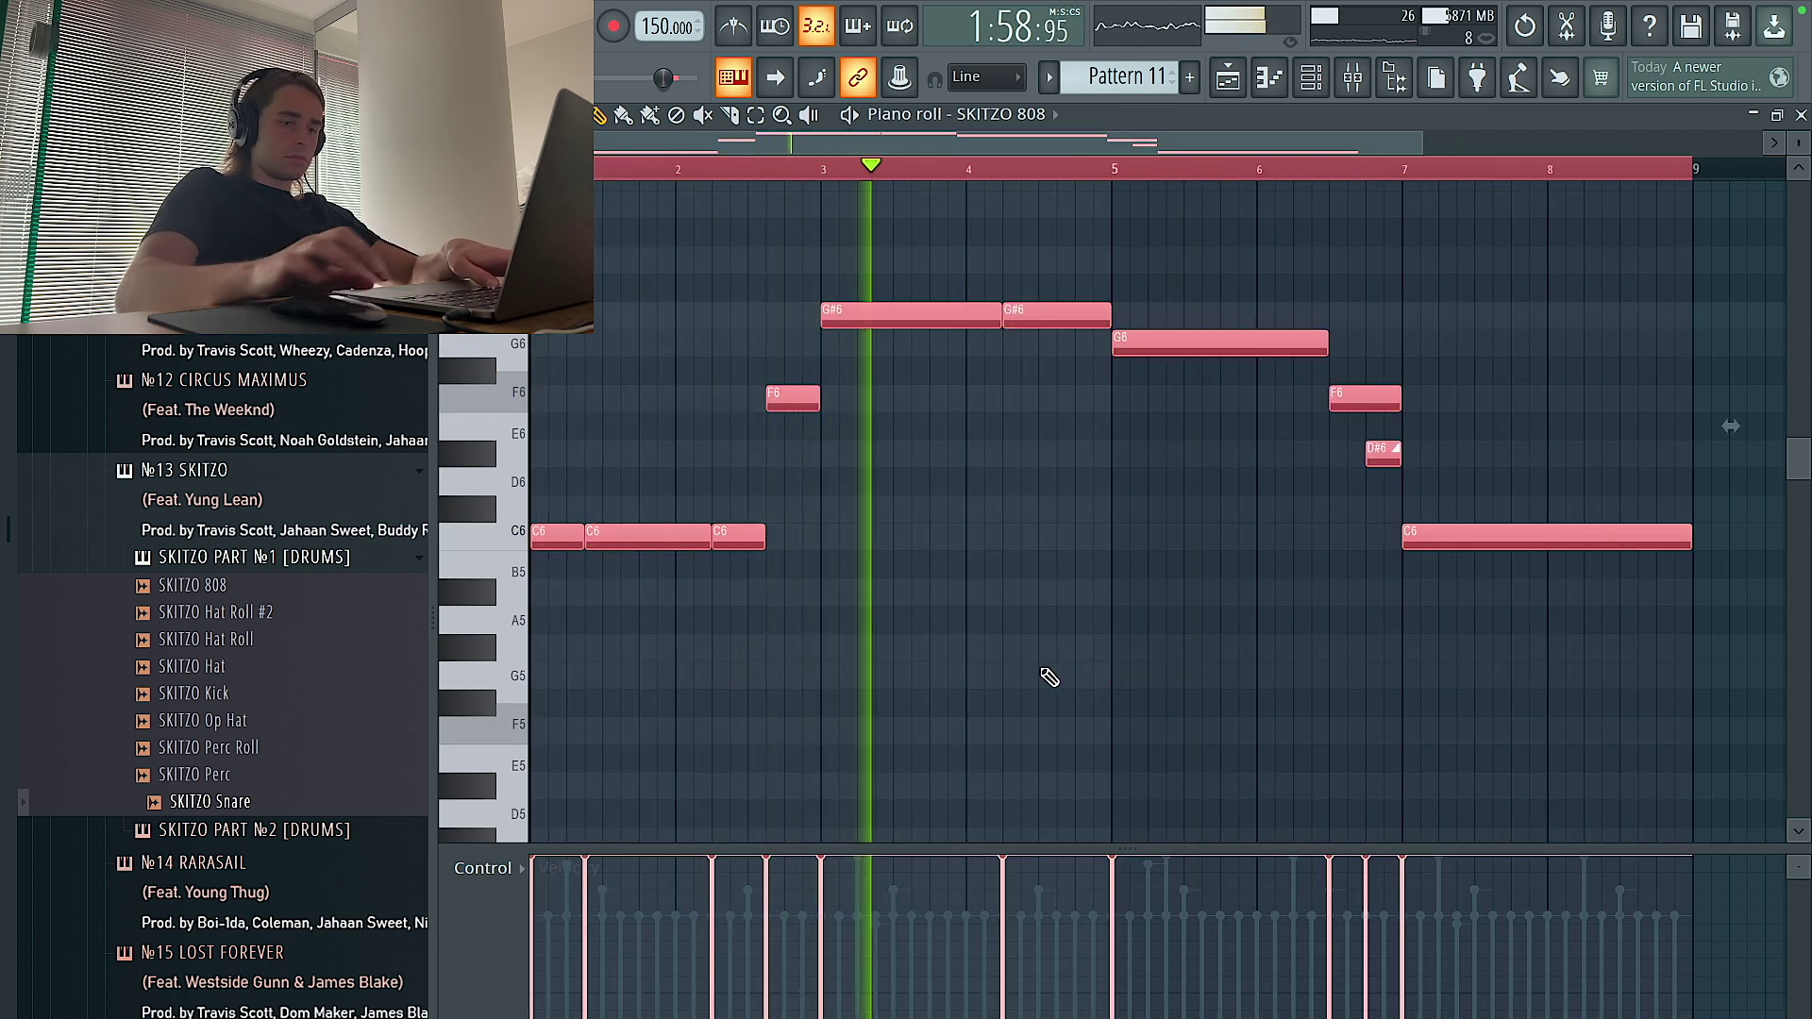
# Replace the SKITZO 808 sample with HYAENA 808 and transpose its notes down one octave
pyautogui.scroll(8, 1044, 678)
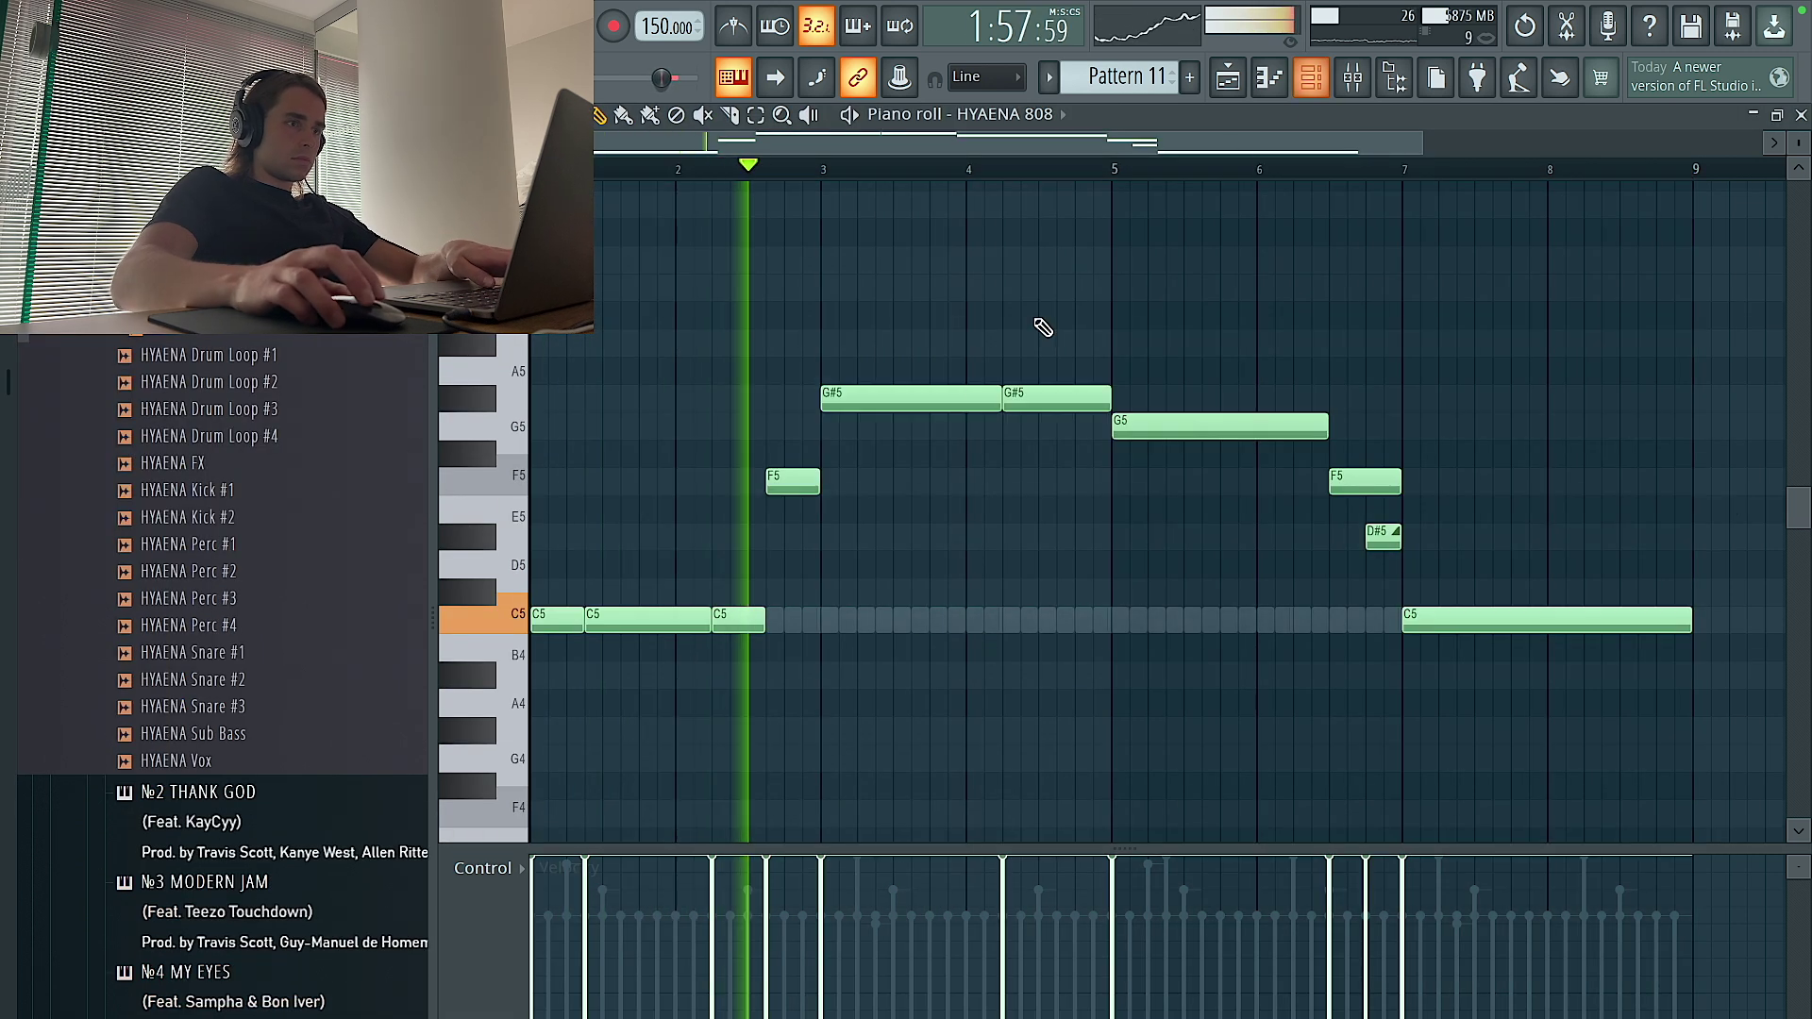
pyautogui.press('F6')
# Remove the D#5 slide note from the HYAENA 808, split its G5 note in bar 6 and shorten the F5 note before bar 7
pyautogui.press('F6')
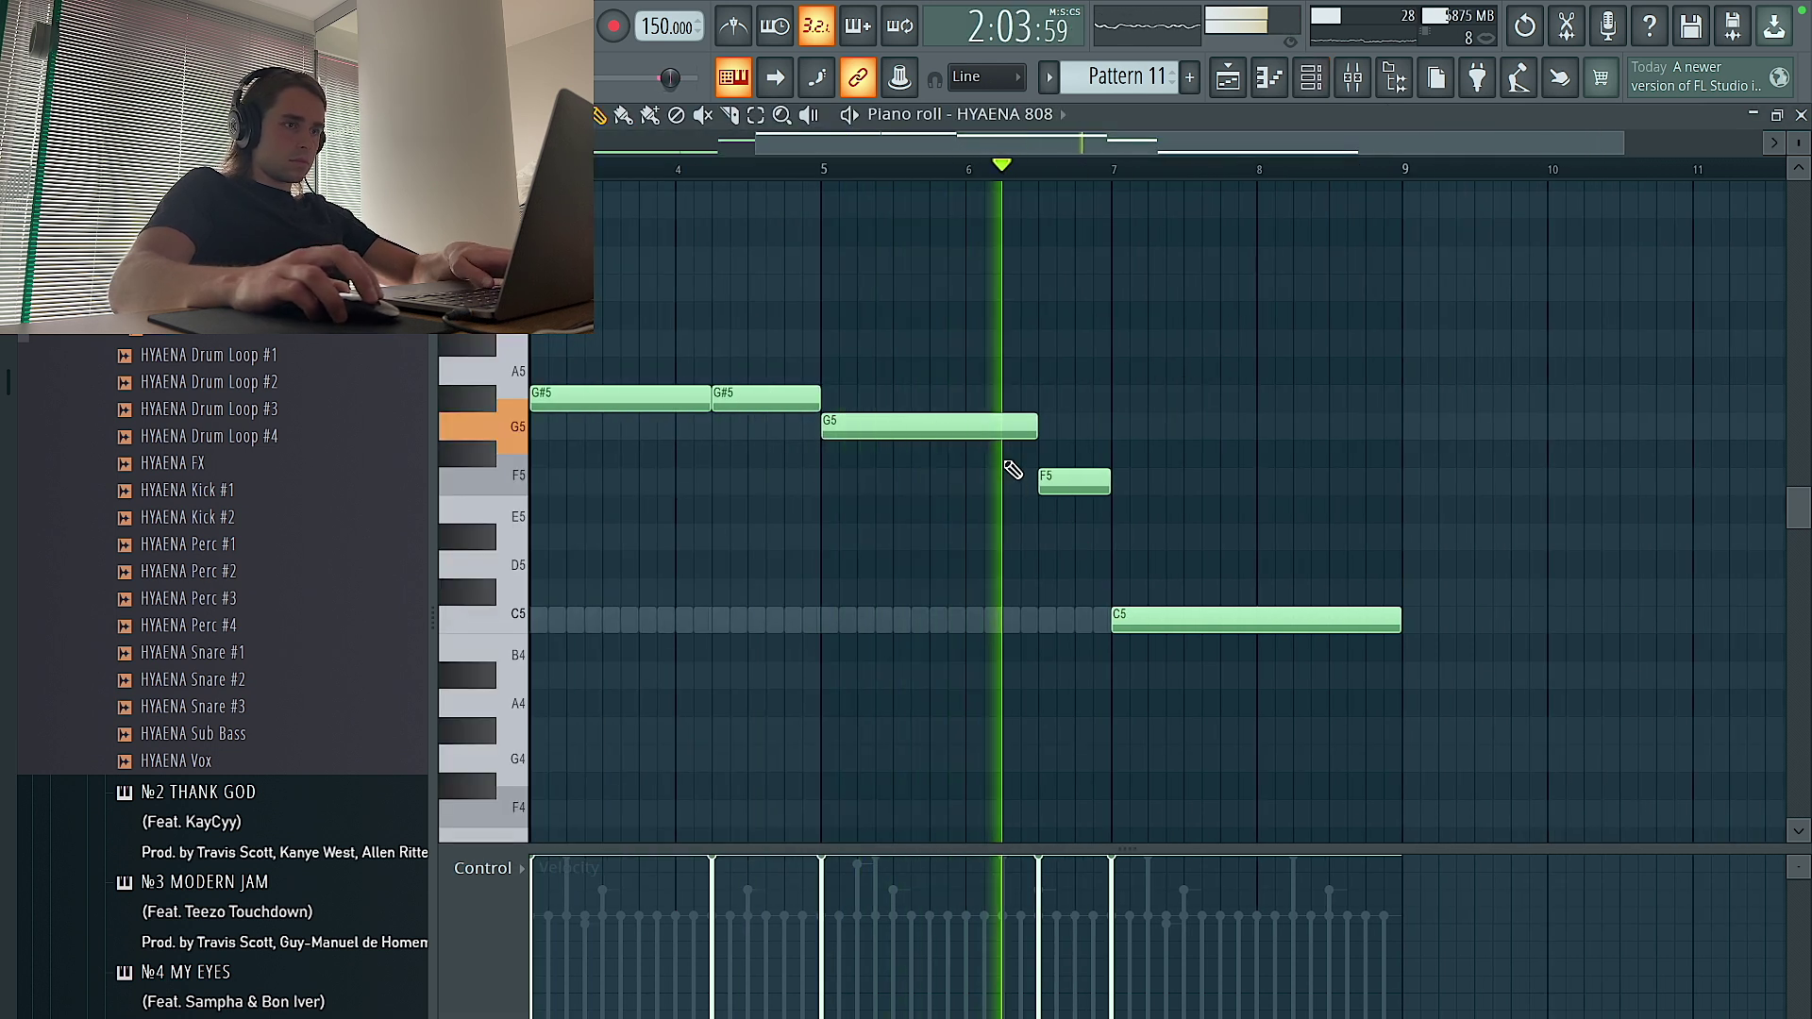
pyautogui.click(1007, 419)
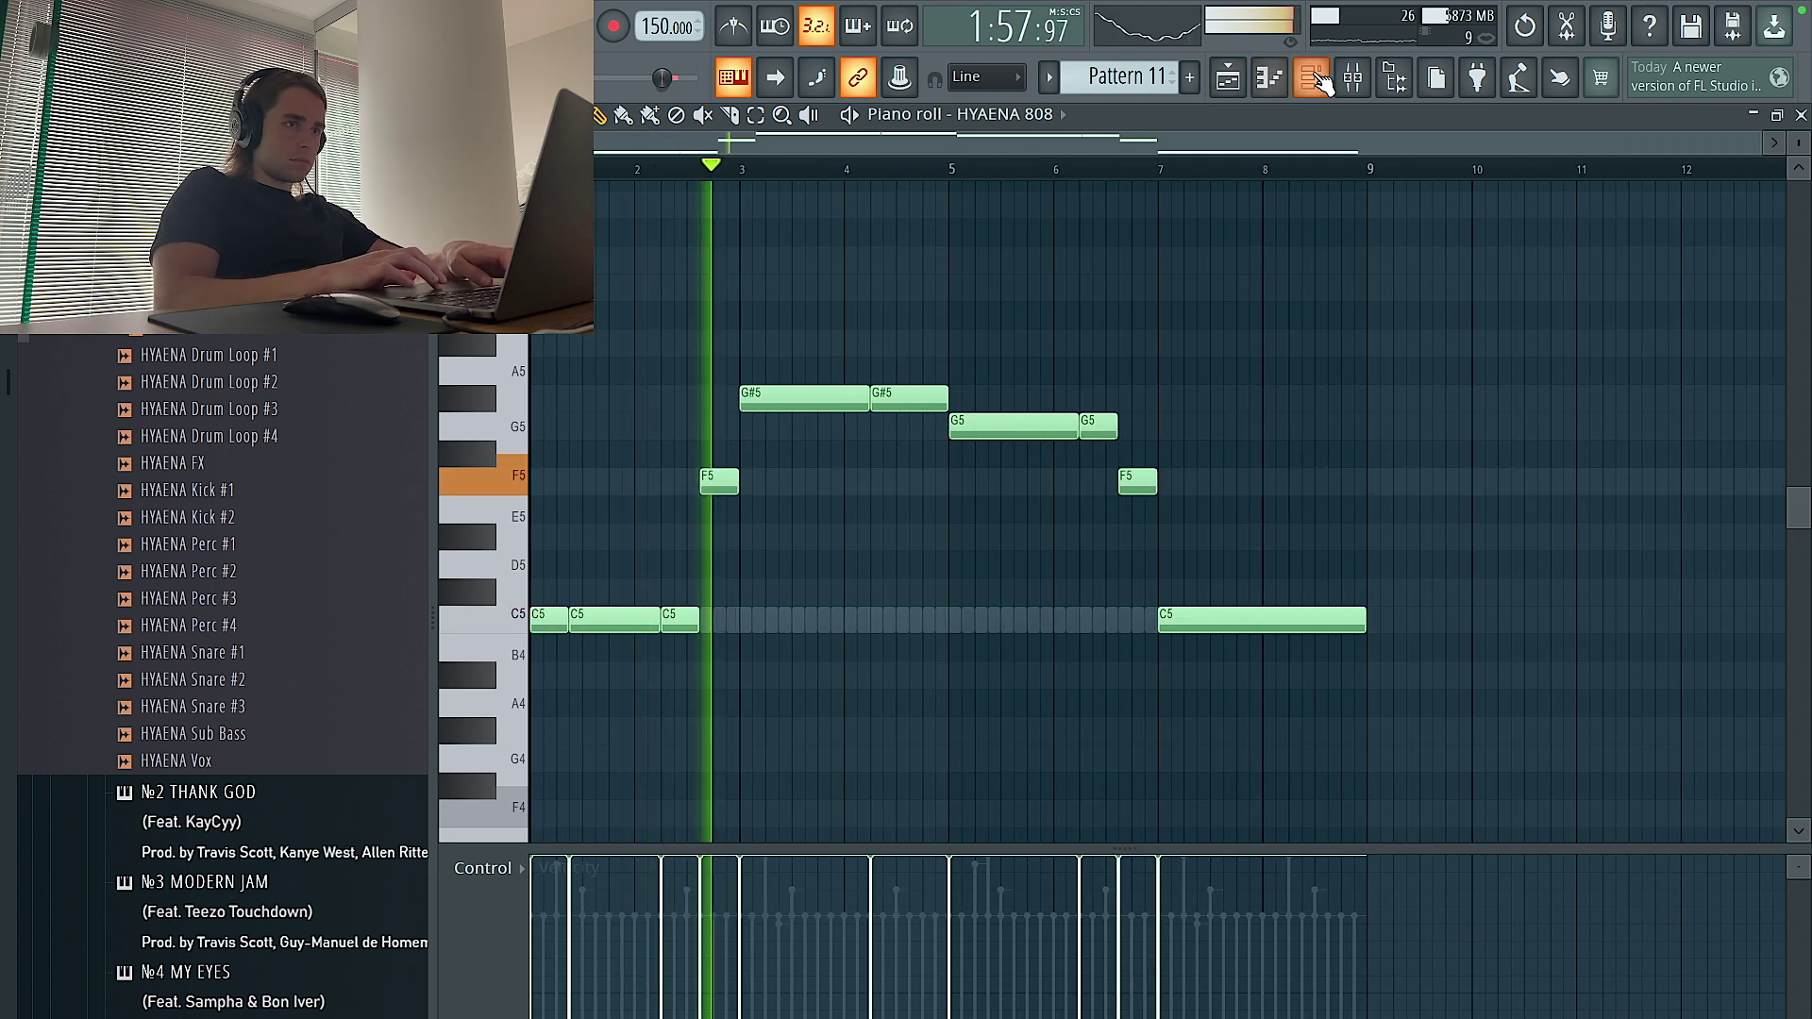
pyautogui.press('F6')
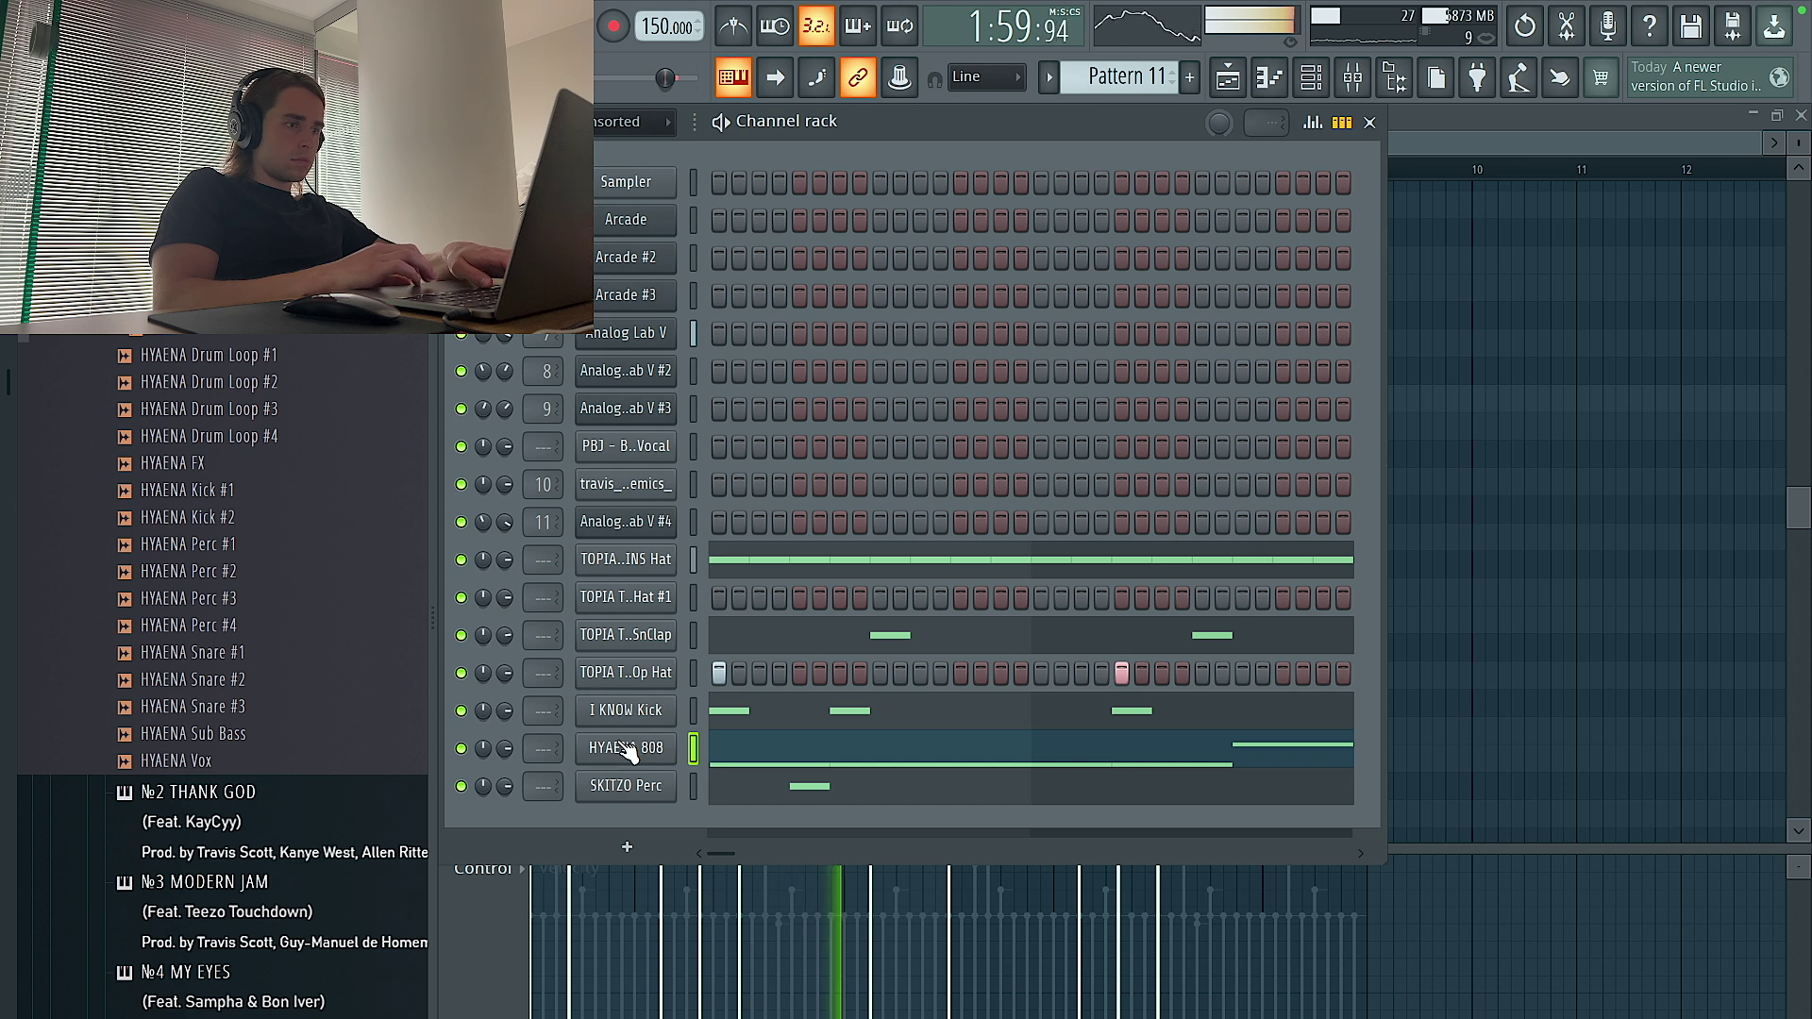
# Open the HYAENA 808 sample in the audio editor and run pitch region detection to identify its root note
pyautogui.click(626, 748)
pyautogui.click(574, 318)
pyautogui.rightClick(721, 677)
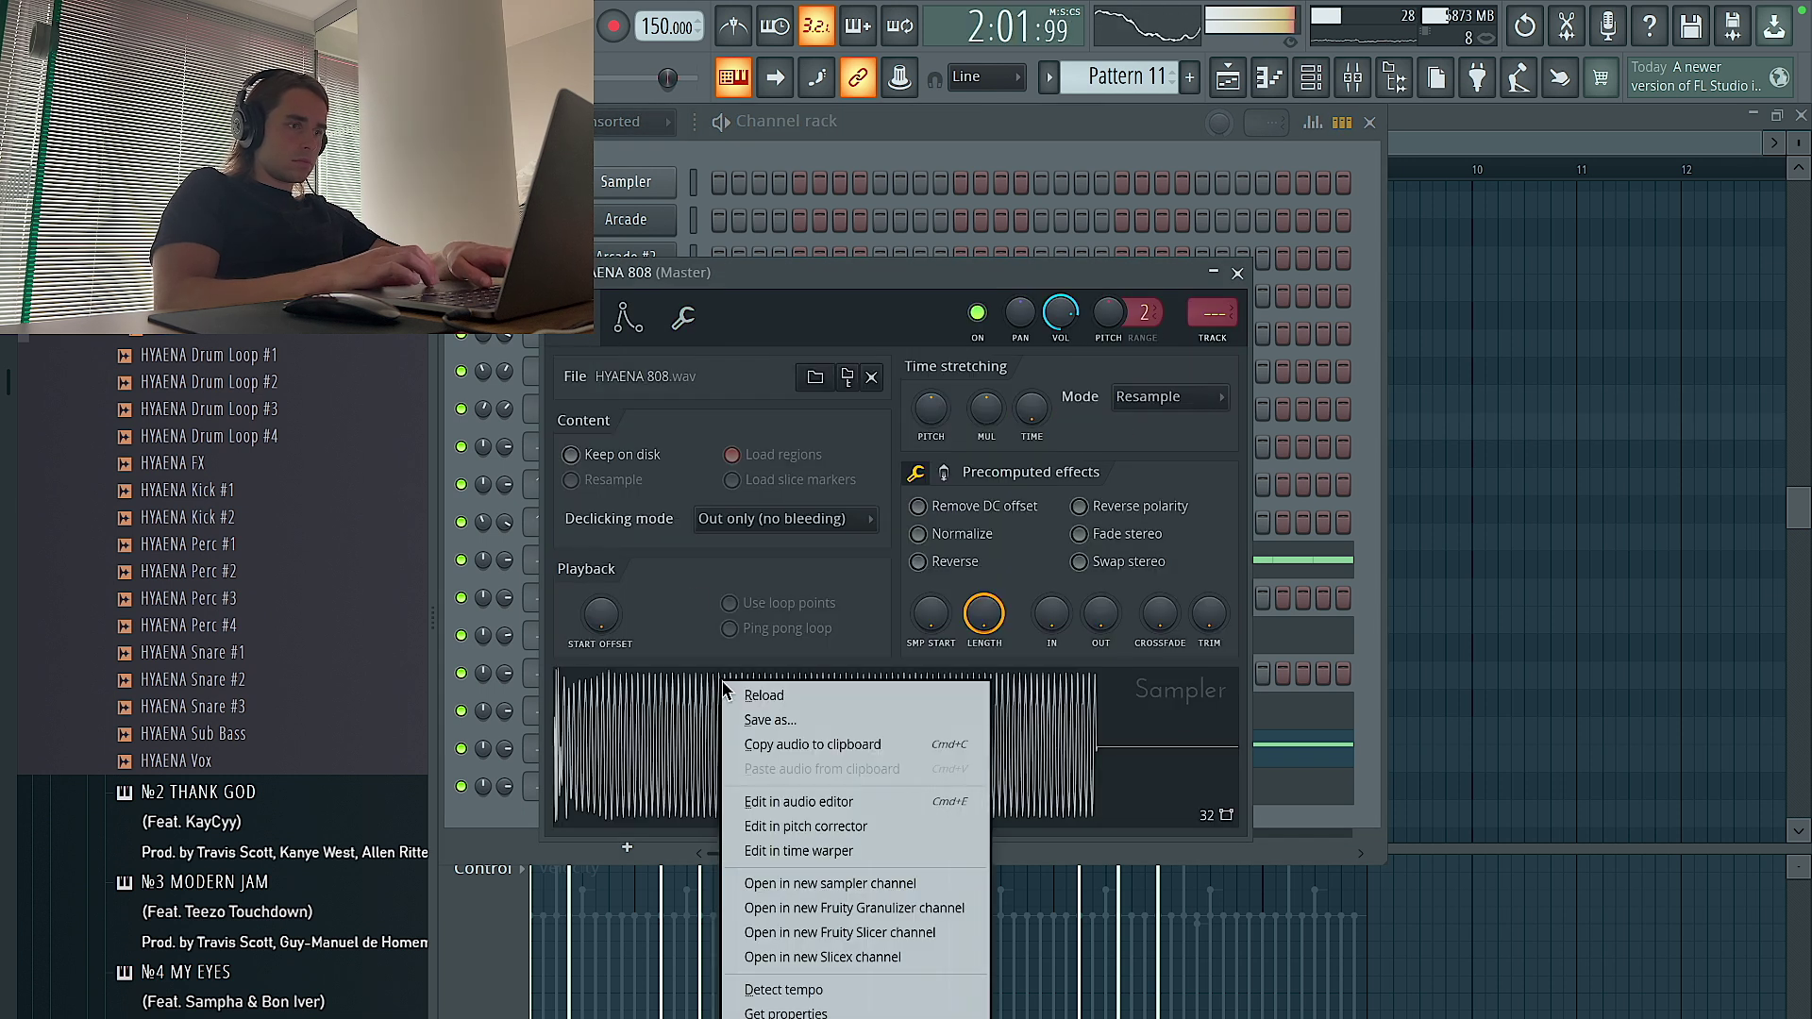
pyautogui.click(834, 801)
pyautogui.click(756, 414)
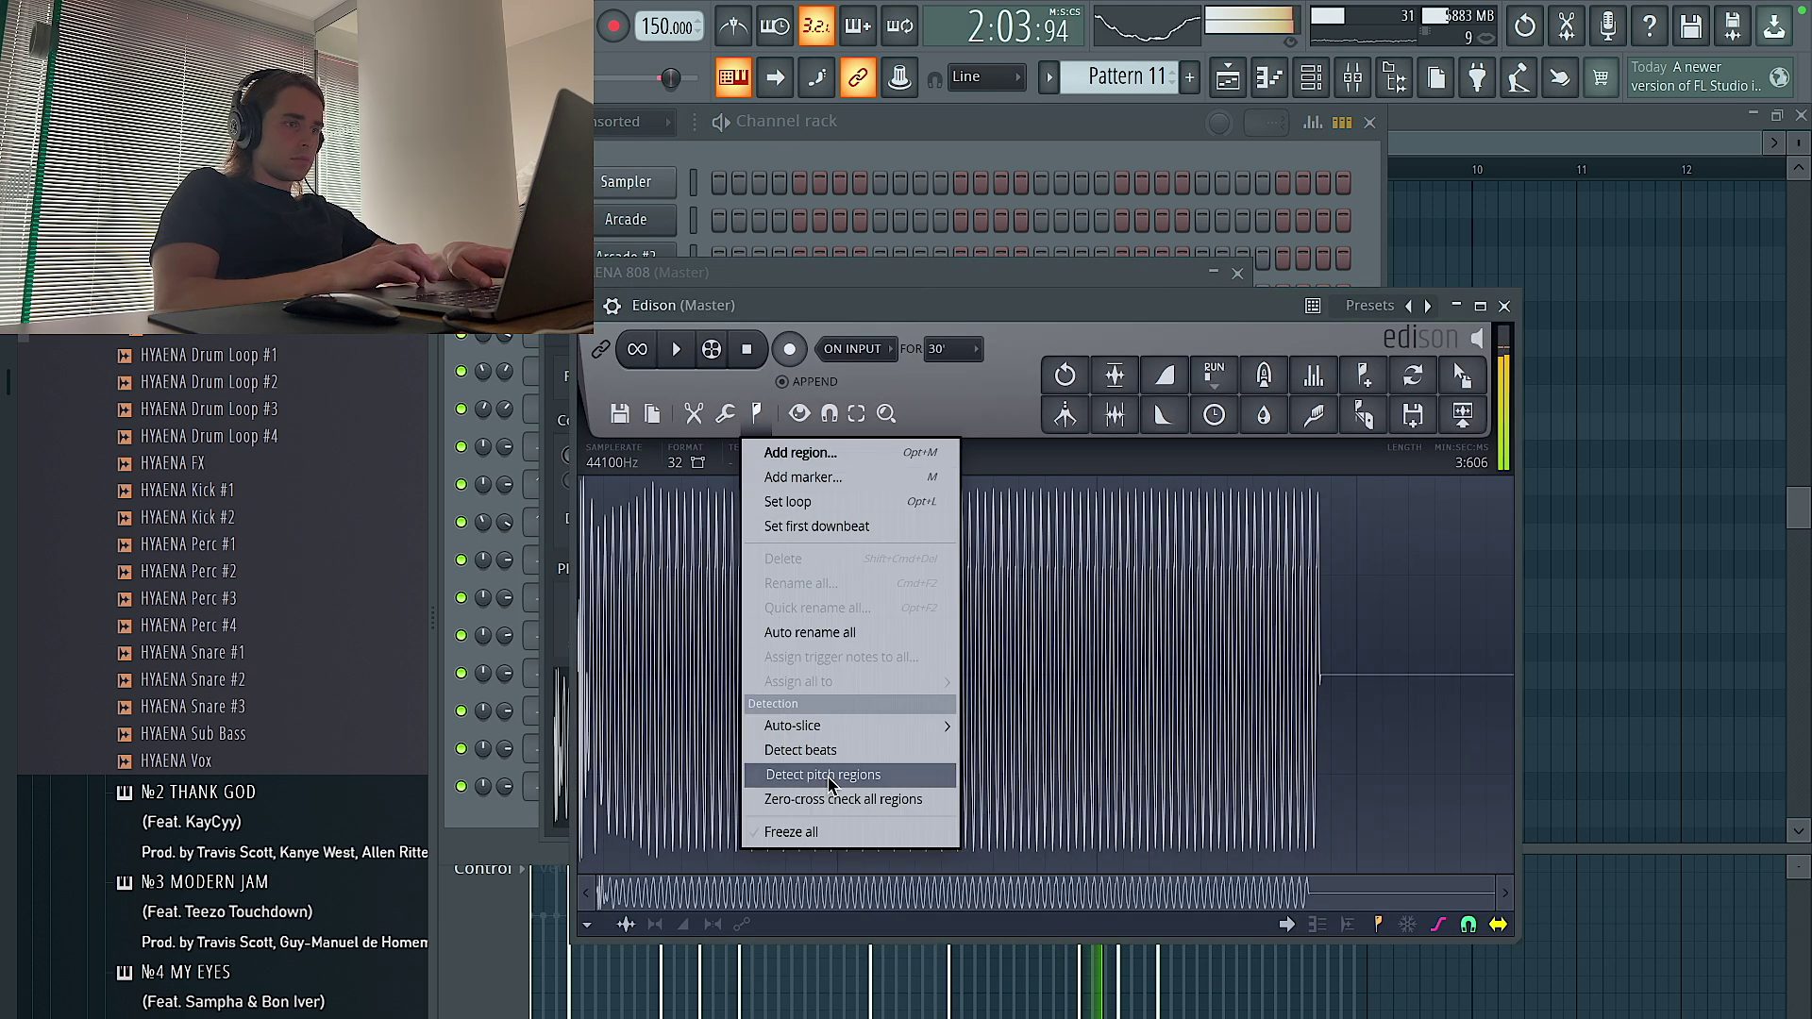
pyautogui.click(792, 778)
pyautogui.press('F9')
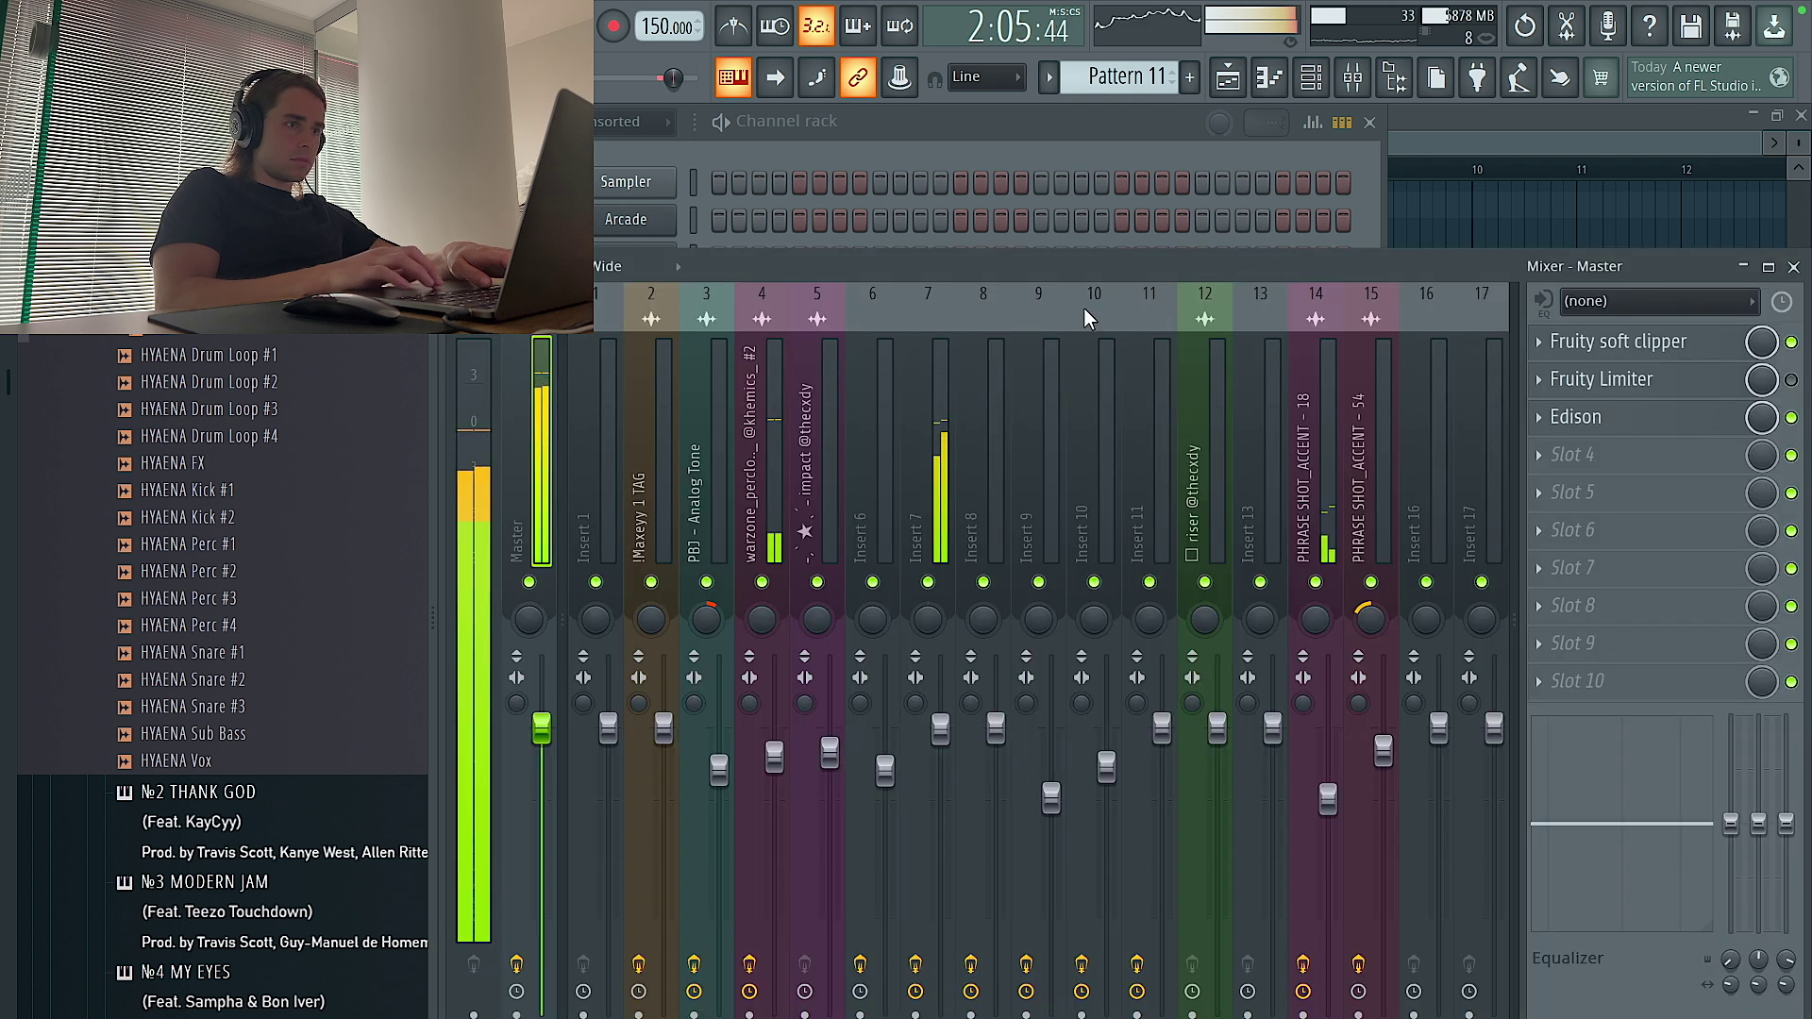
pyautogui.click(966, 143)
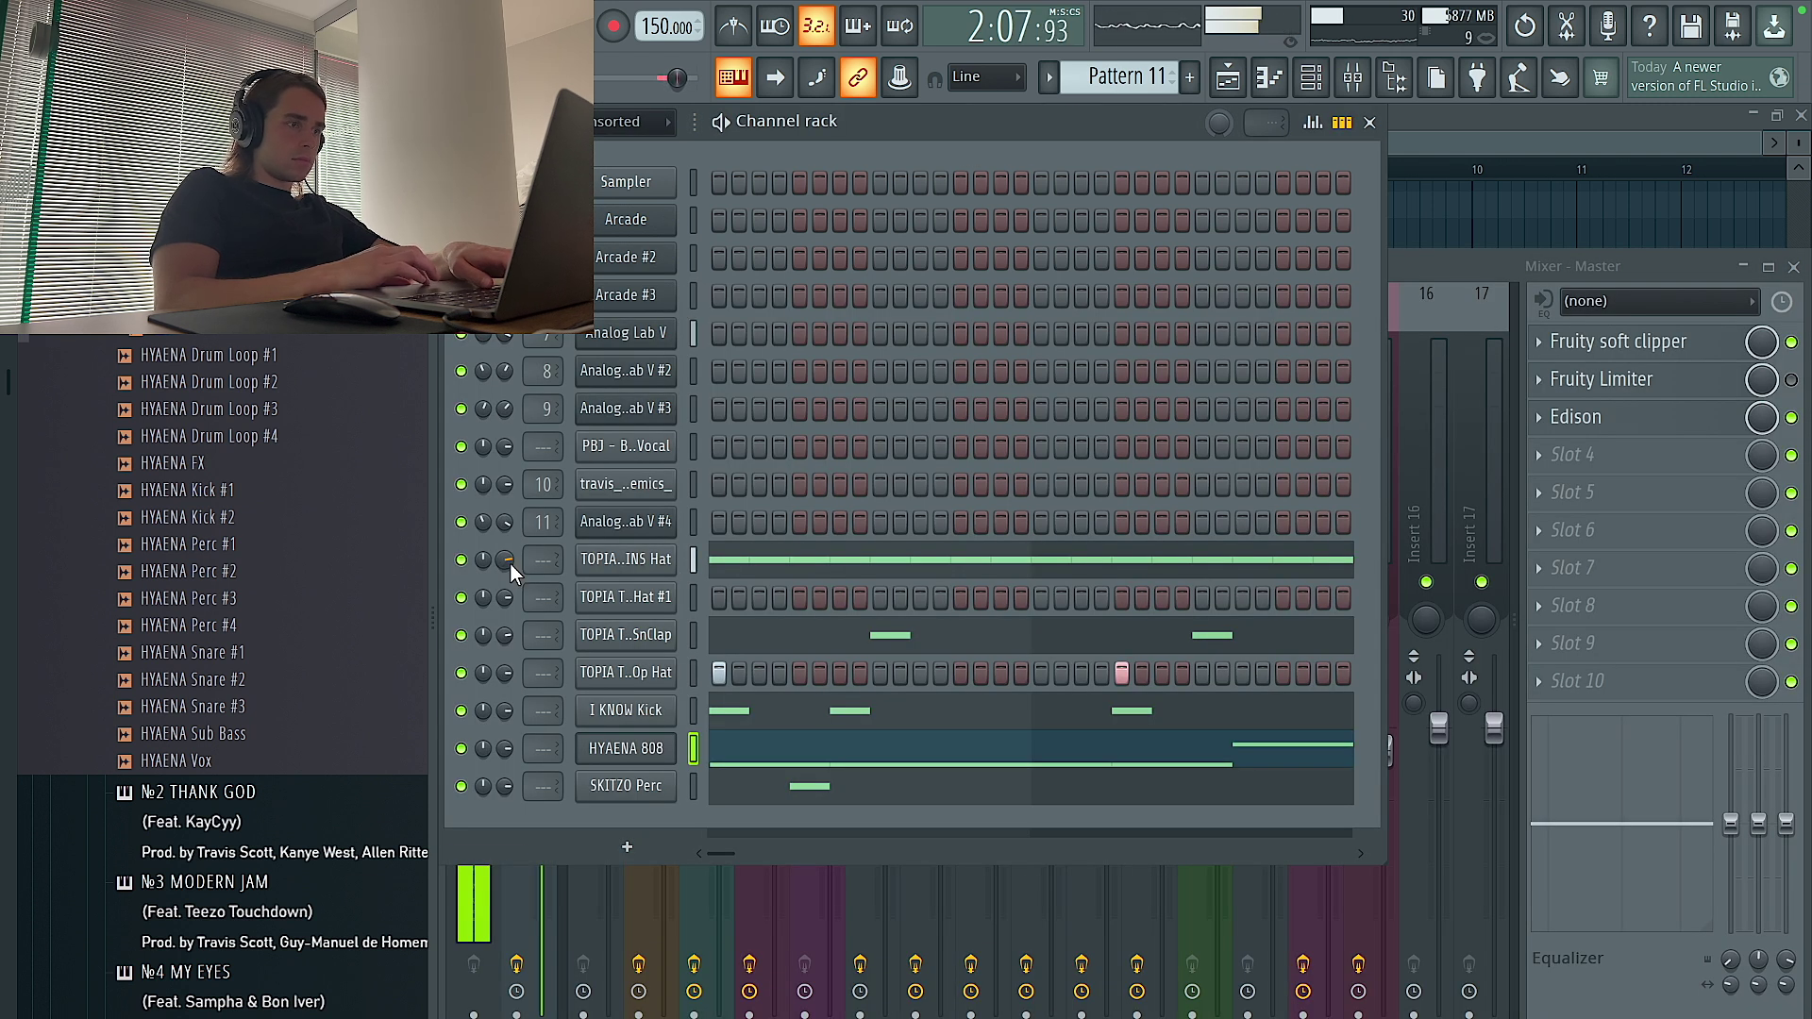
# Delete the TOPIA TWINS Hat notes from bar 3 onward and repeat the two-bar pattern with its opening roll through bar 8
pyautogui.press('F7')
pyautogui.click(802, 730)
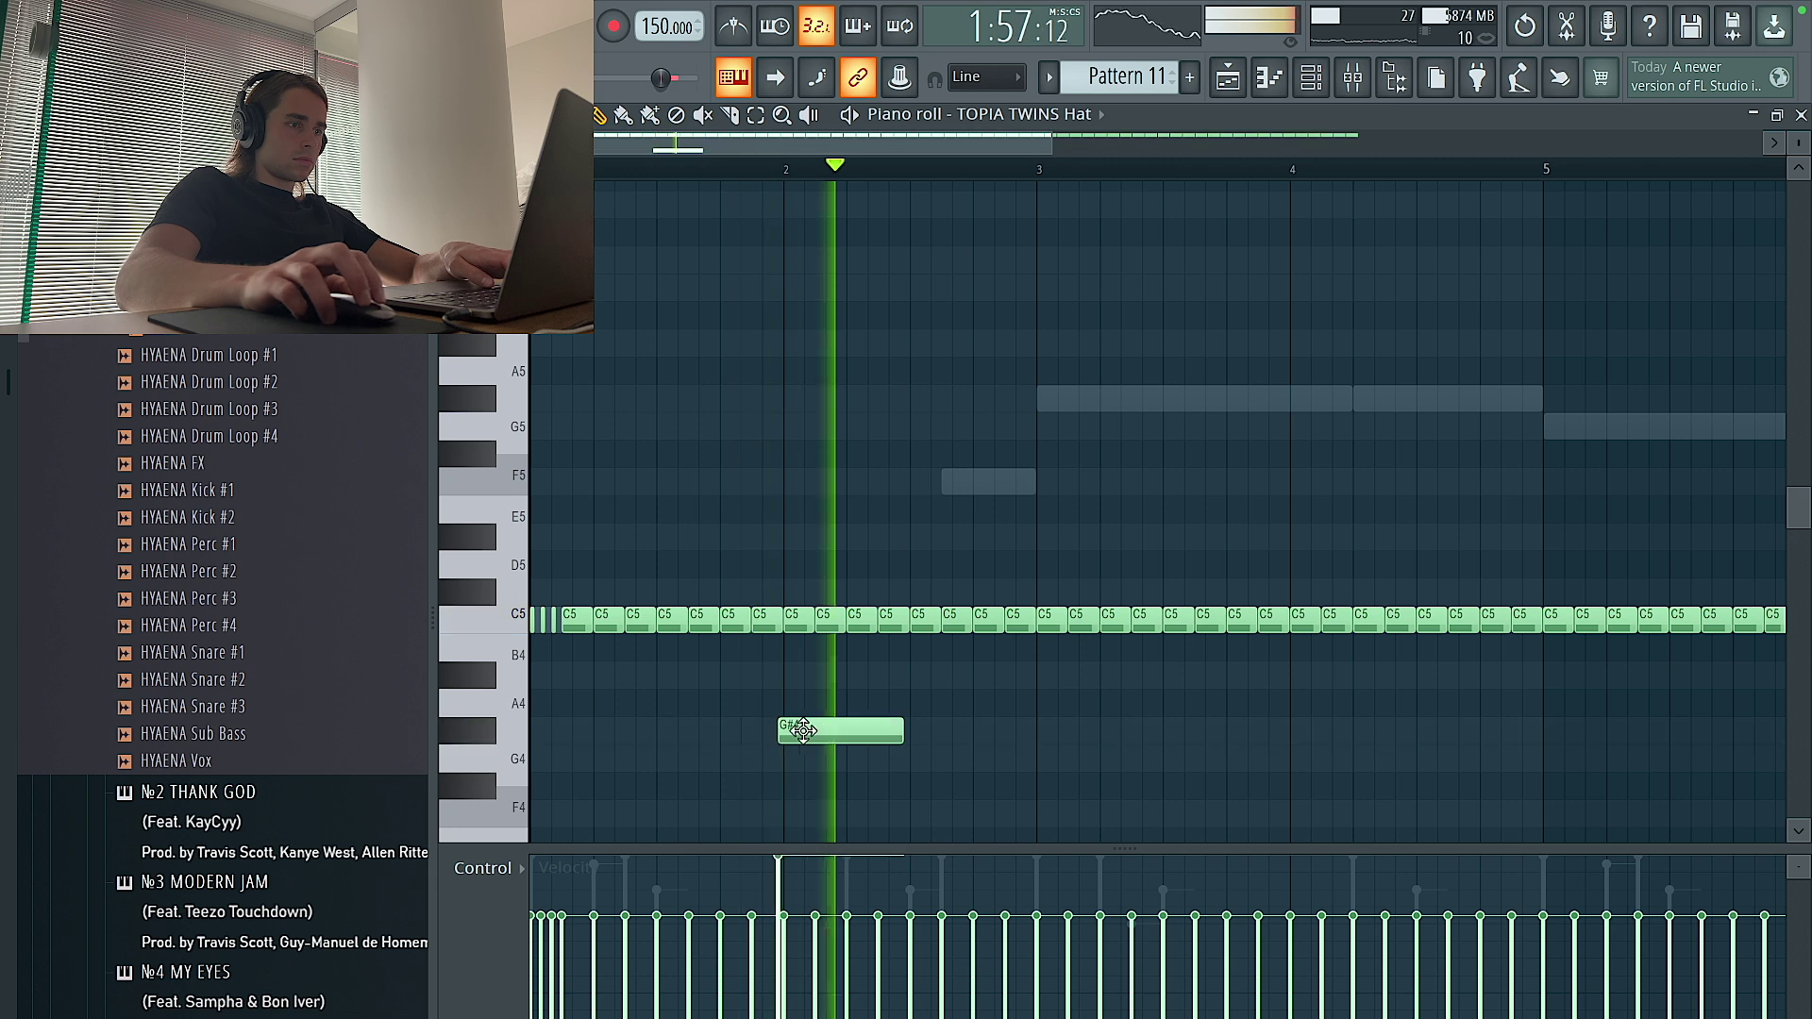
pyautogui.keyDown('ctrl'); pyautogui.scroll(-2, 817, 731); pyautogui.keyUp('ctrl')
pyautogui.scroll(-5, 818, 732)
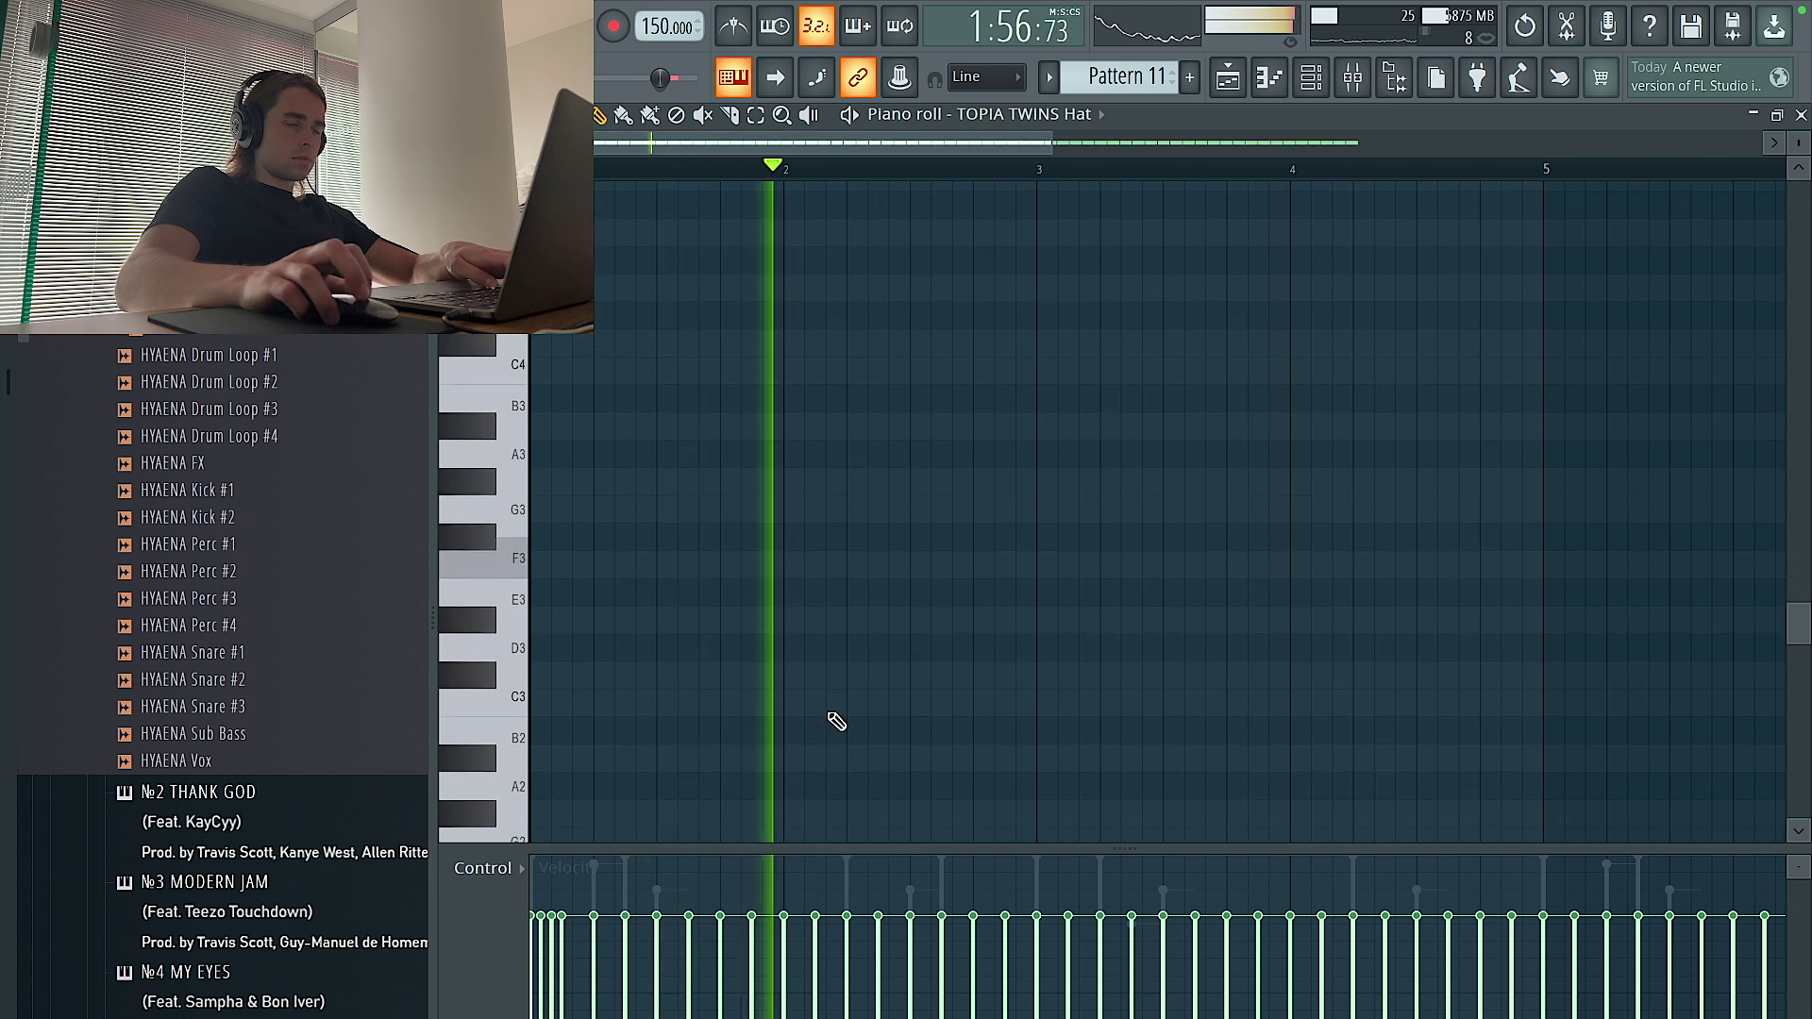
pyautogui.scroll(3, 870, 404)
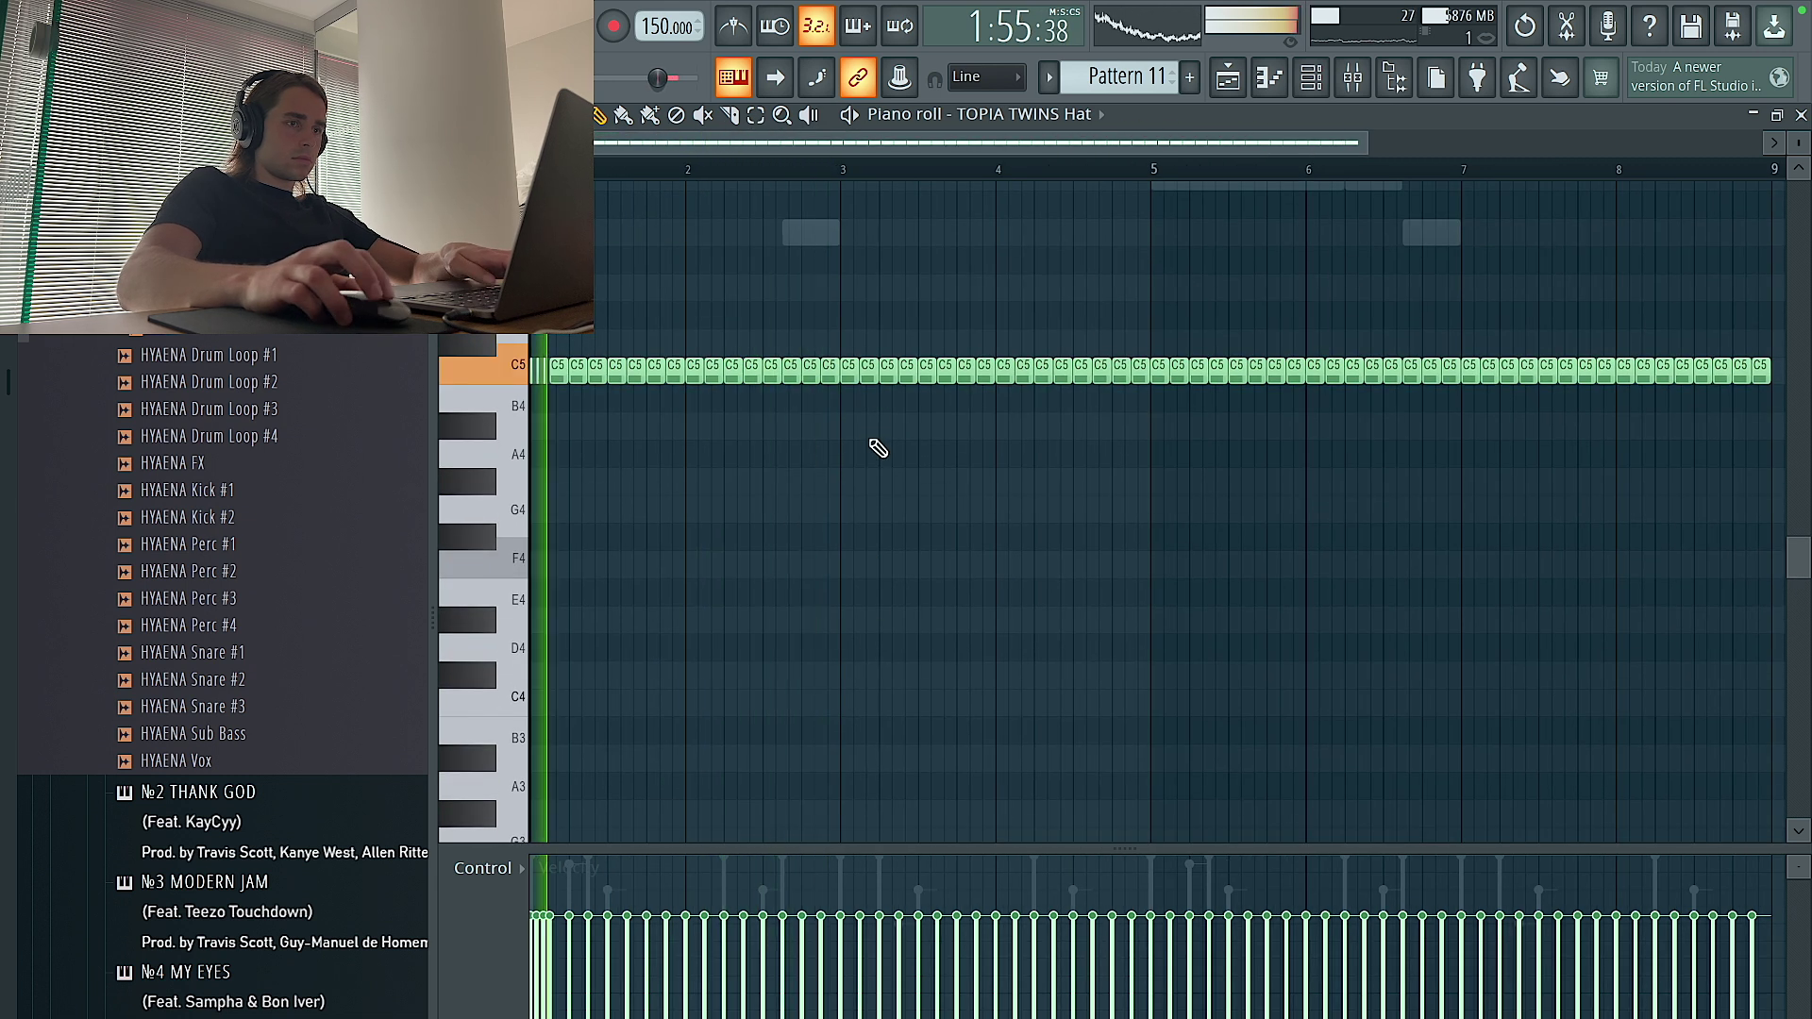
pyautogui.keyDown('ctrl'); pyautogui.scroll(-2, 878, 449); pyautogui.keyUp('ctrl')
pyautogui.moveTo(1476, 411); pyautogui.dragTo(744, 288)
pyautogui.press('Delete')
pyautogui.hotkey('ctrl', 'b')
pyautogui.hotkey('ctrl', 'b')
pyautogui.hotkey('ctrl', 'b')
pyautogui.hotkey('ctrl', 'd')
pyautogui.keyDown('ctrl'); pyautogui.scroll(2, 864, 449); pyautogui.keyUp('ctrl')
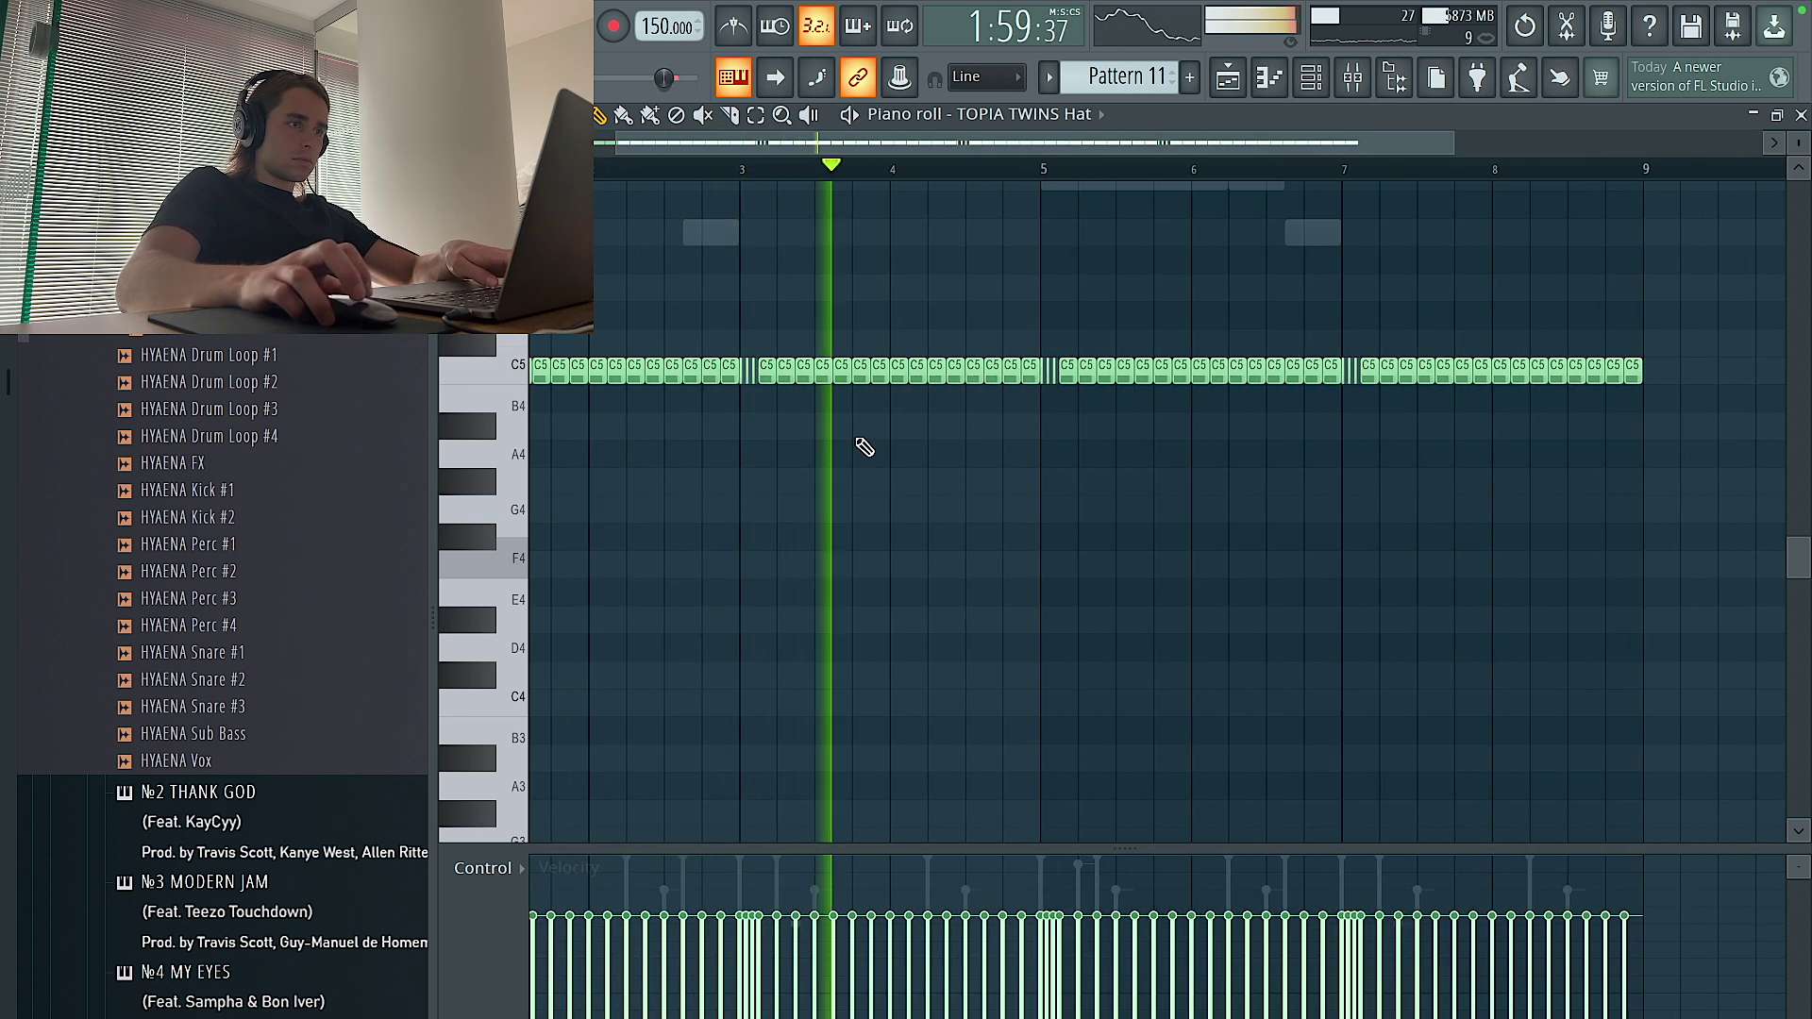
# Add a short G#4 note to the TOPIA TWINS Hat near the end of bar 4
pyautogui.keyDown('ctrl'); pyautogui.scroll(2, 972, 493); pyautogui.keyUp('ctrl')
pyautogui.click(977, 483)
pyautogui.moveTo(987, 483); pyautogui.dragTo(1046, 482)
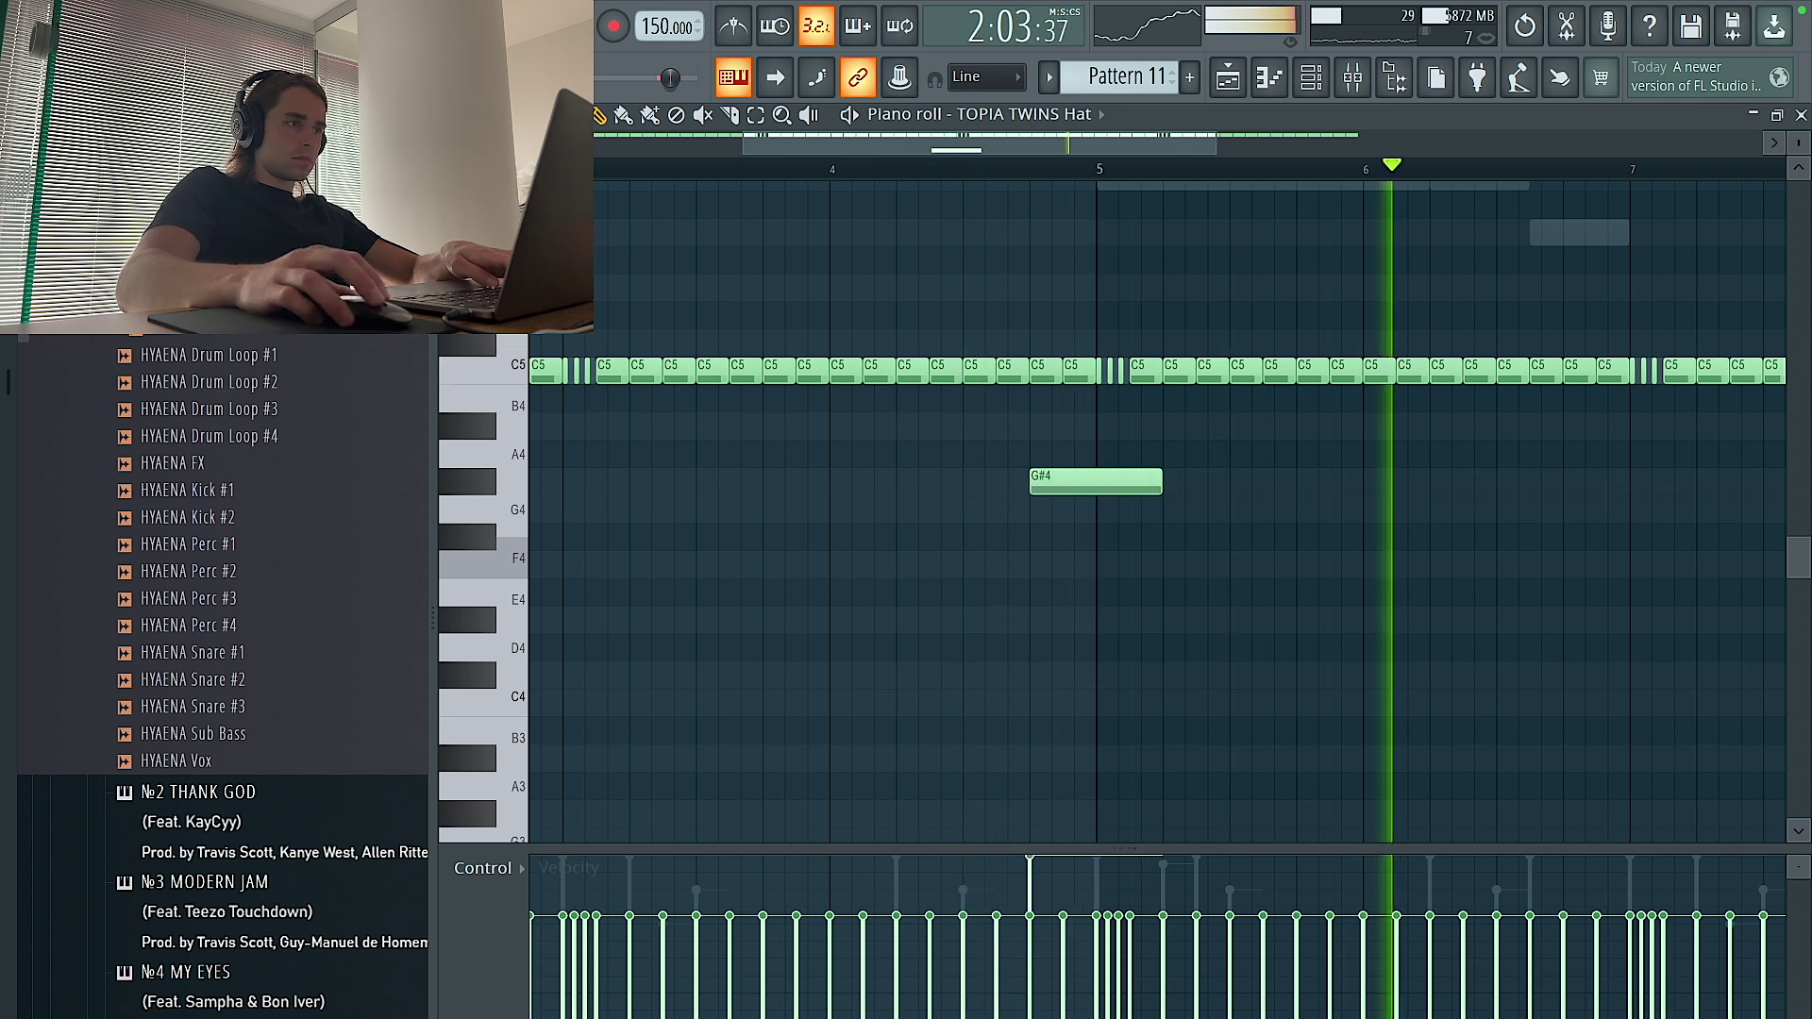
pyautogui.rightClick(1066, 476)
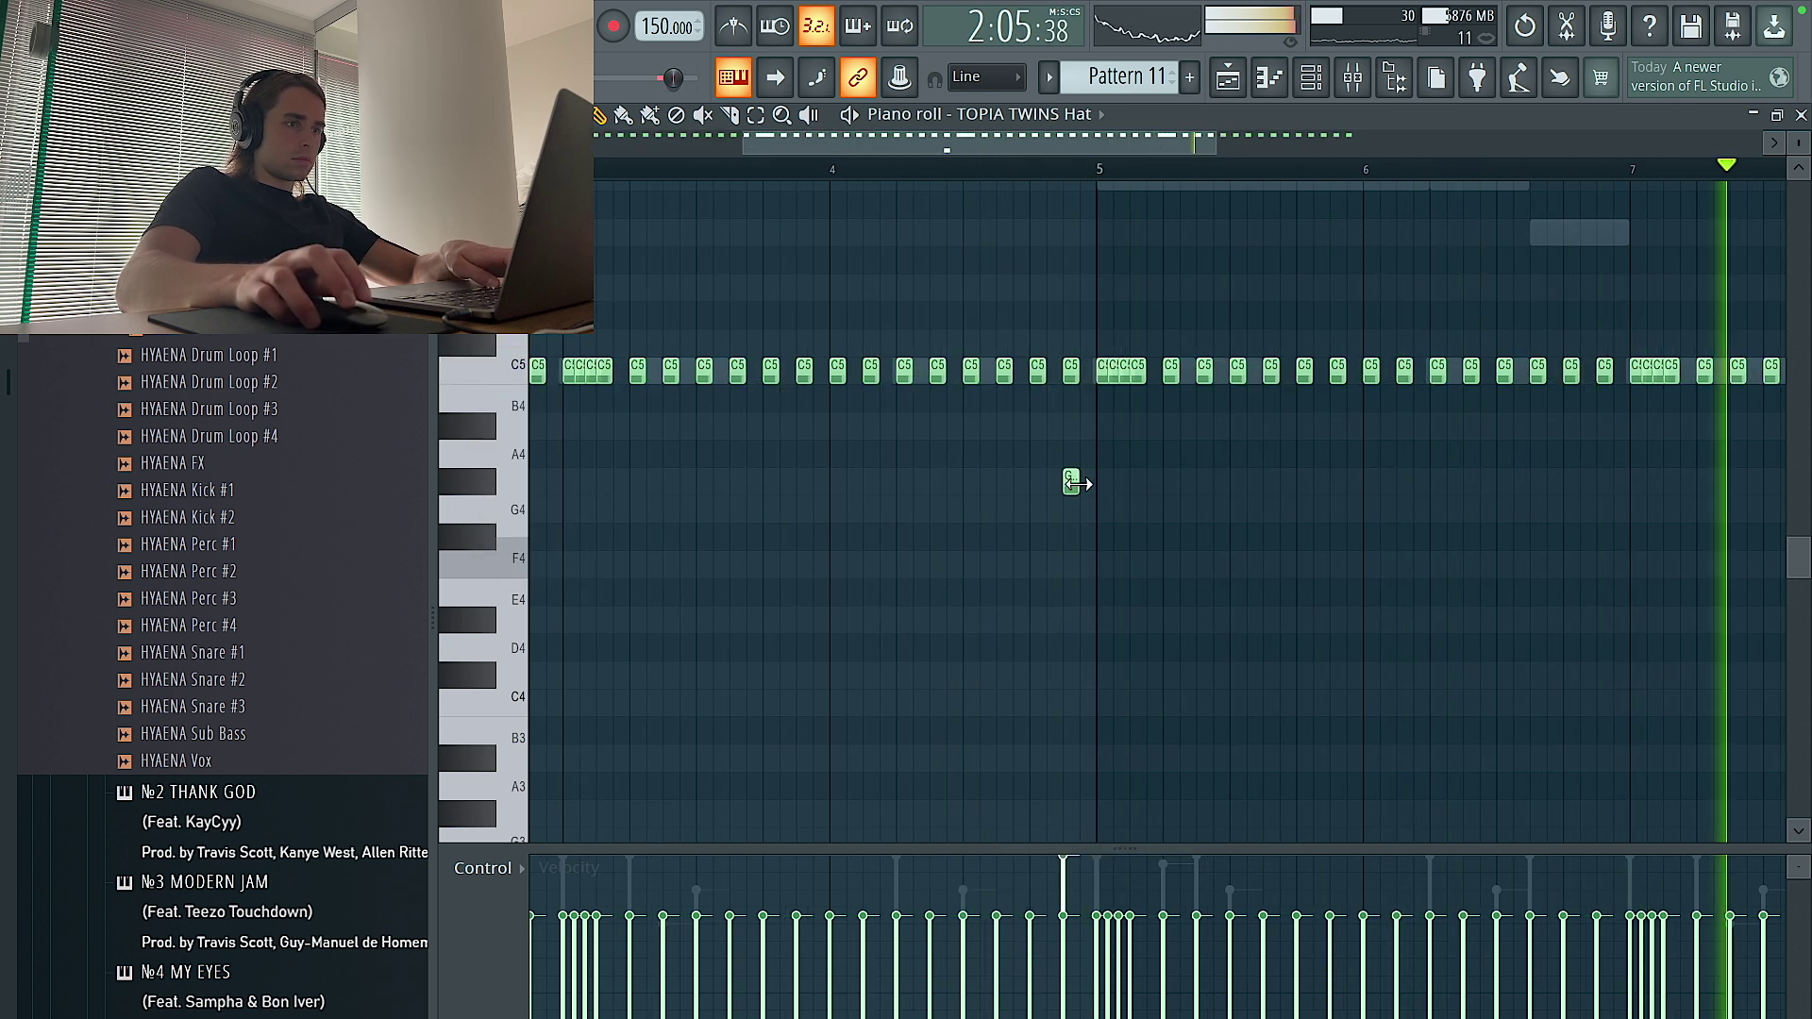
pyautogui.scroll(-4, 1085, 494)
# Add a second short G#4 hat near the end of bar 8 and nudge the bar 4 one slightly earlier
pyautogui.click(1357, 482)
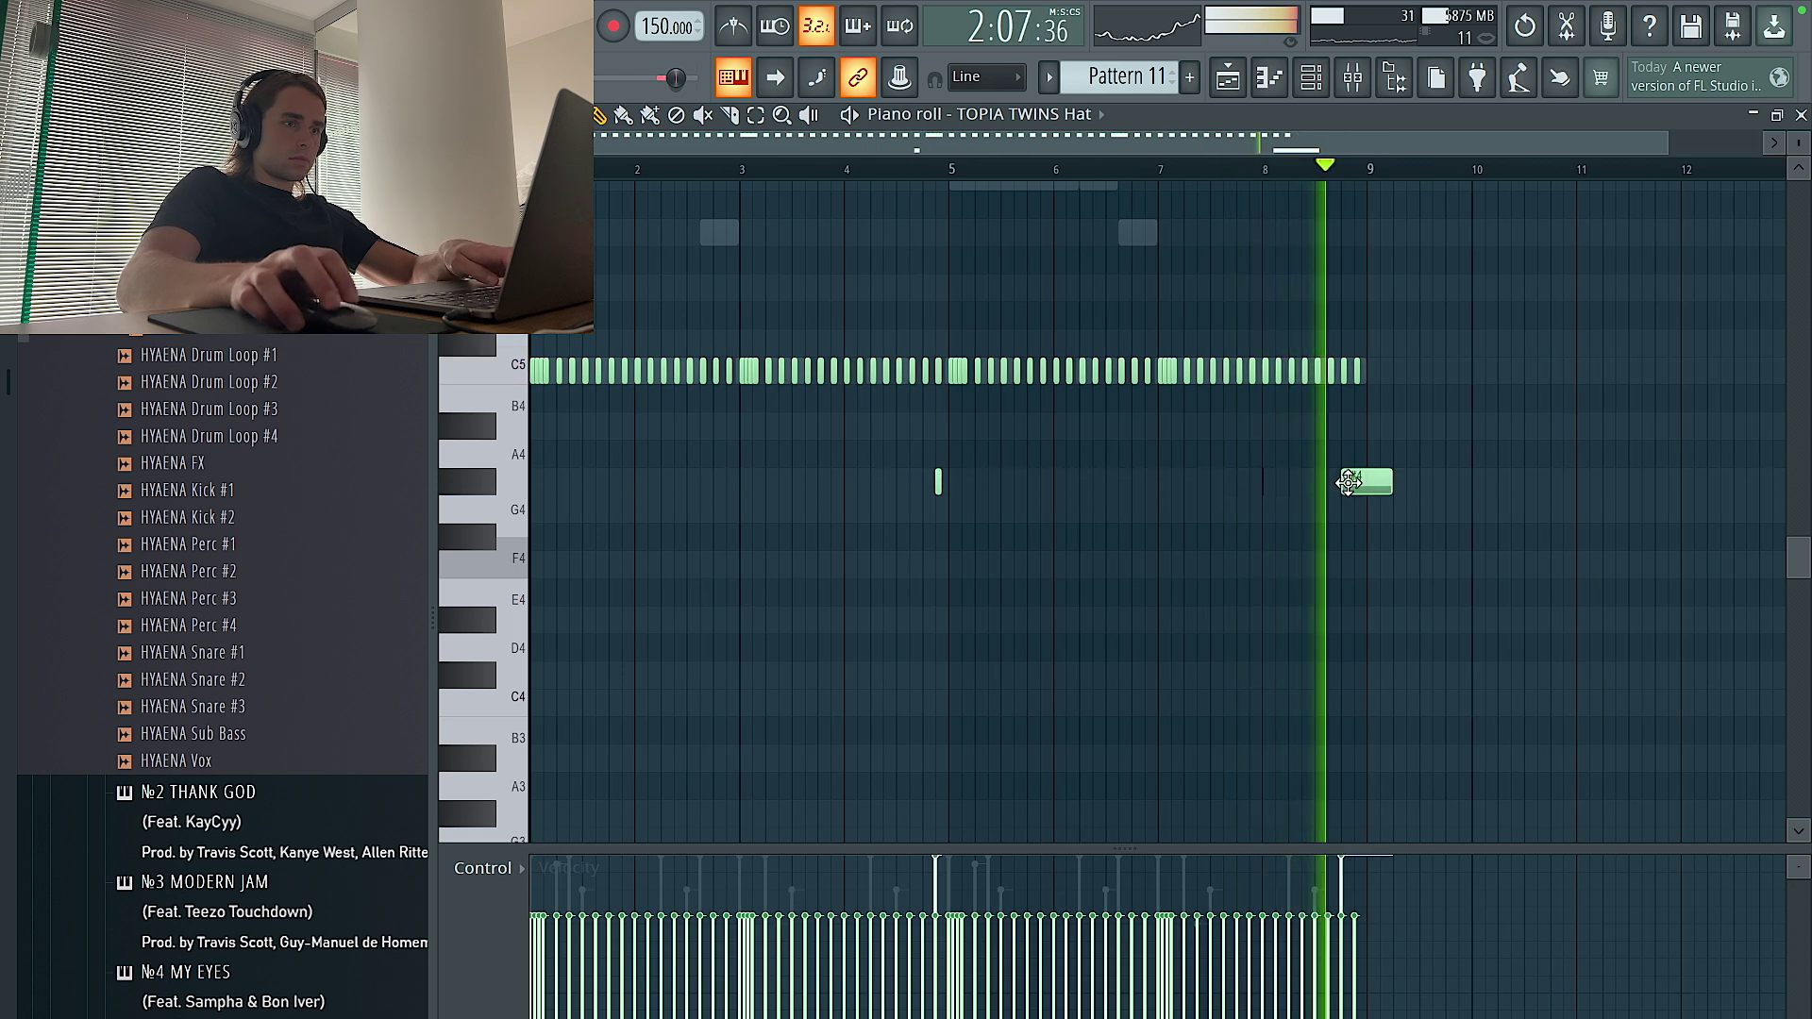
pyautogui.hotkey('ctrl', 'l')
pyautogui.rightClick(1356, 484)
pyautogui.click(1354, 483)
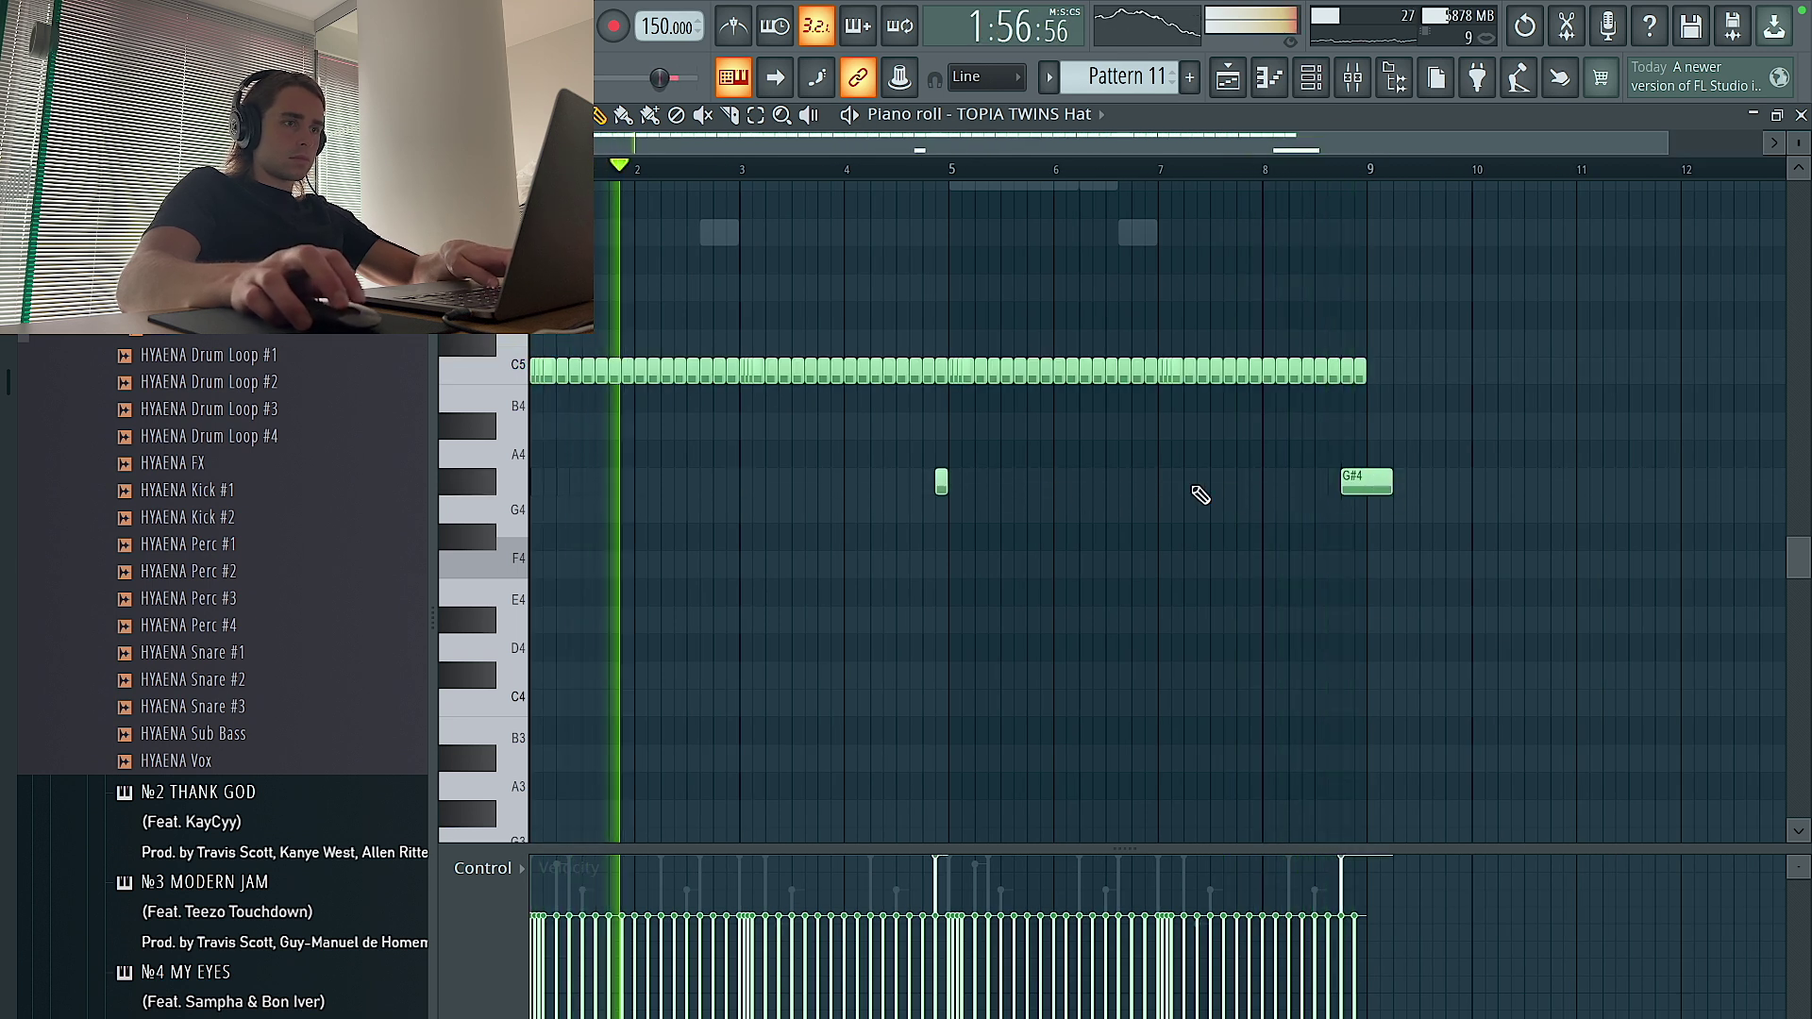
pyautogui.moveTo(941, 482); pyautogui.dragTo(929, 483)
pyautogui.moveTo(1378, 519); pyautogui.dragTo(911, 443)
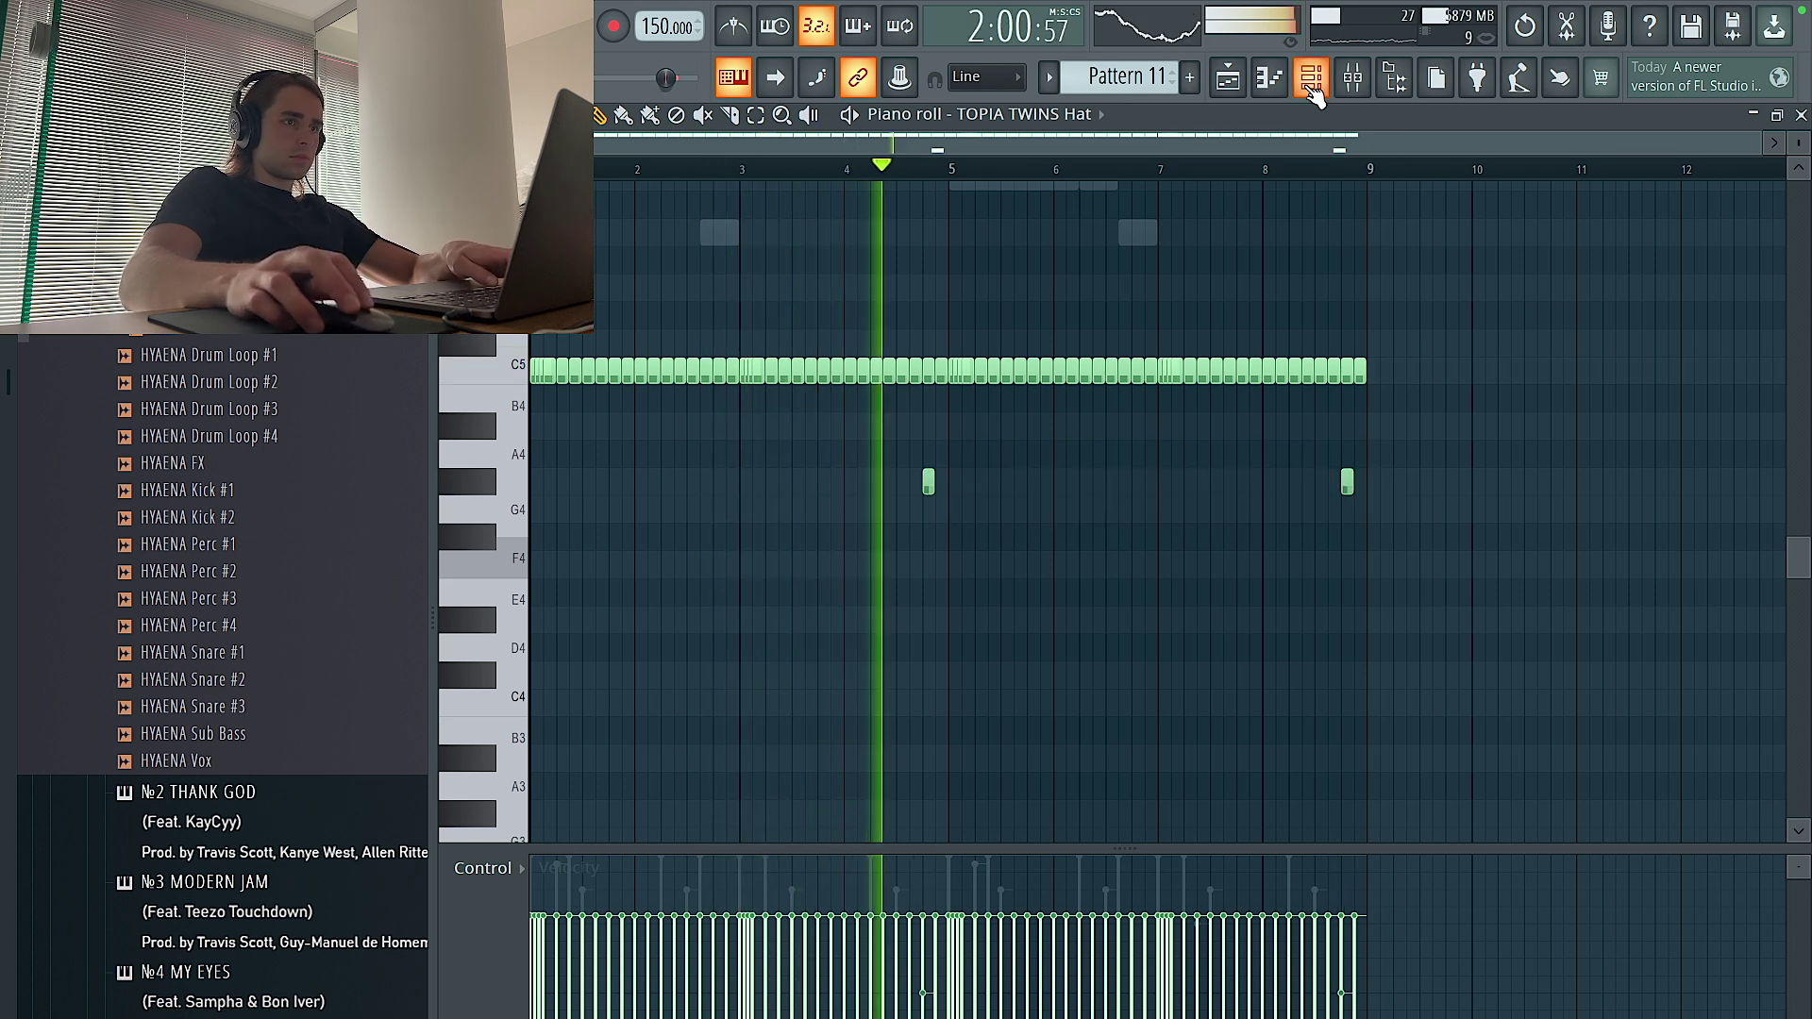
# Convert the TOPIA TWINS Op Hat steps to piano roll notes and repeat them across all eight bars
pyautogui.press('F6')
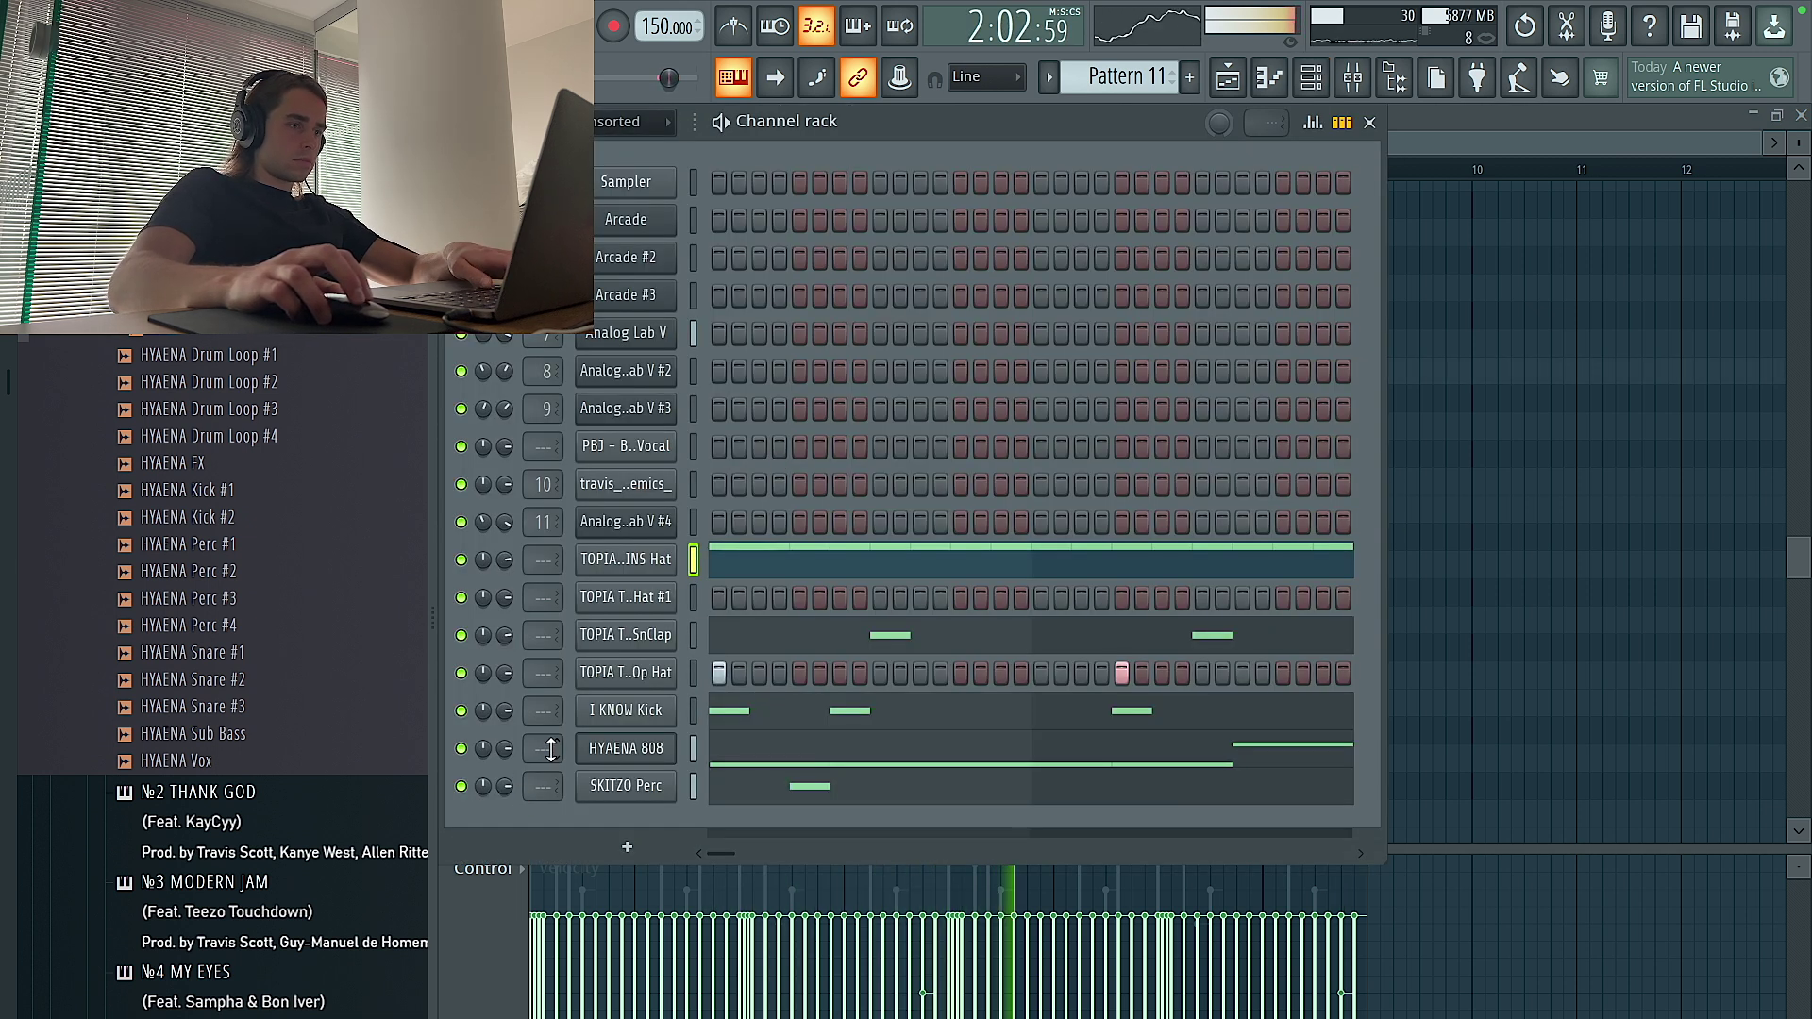
pyautogui.rightClick(661, 665)
pyautogui.click(763, 676)
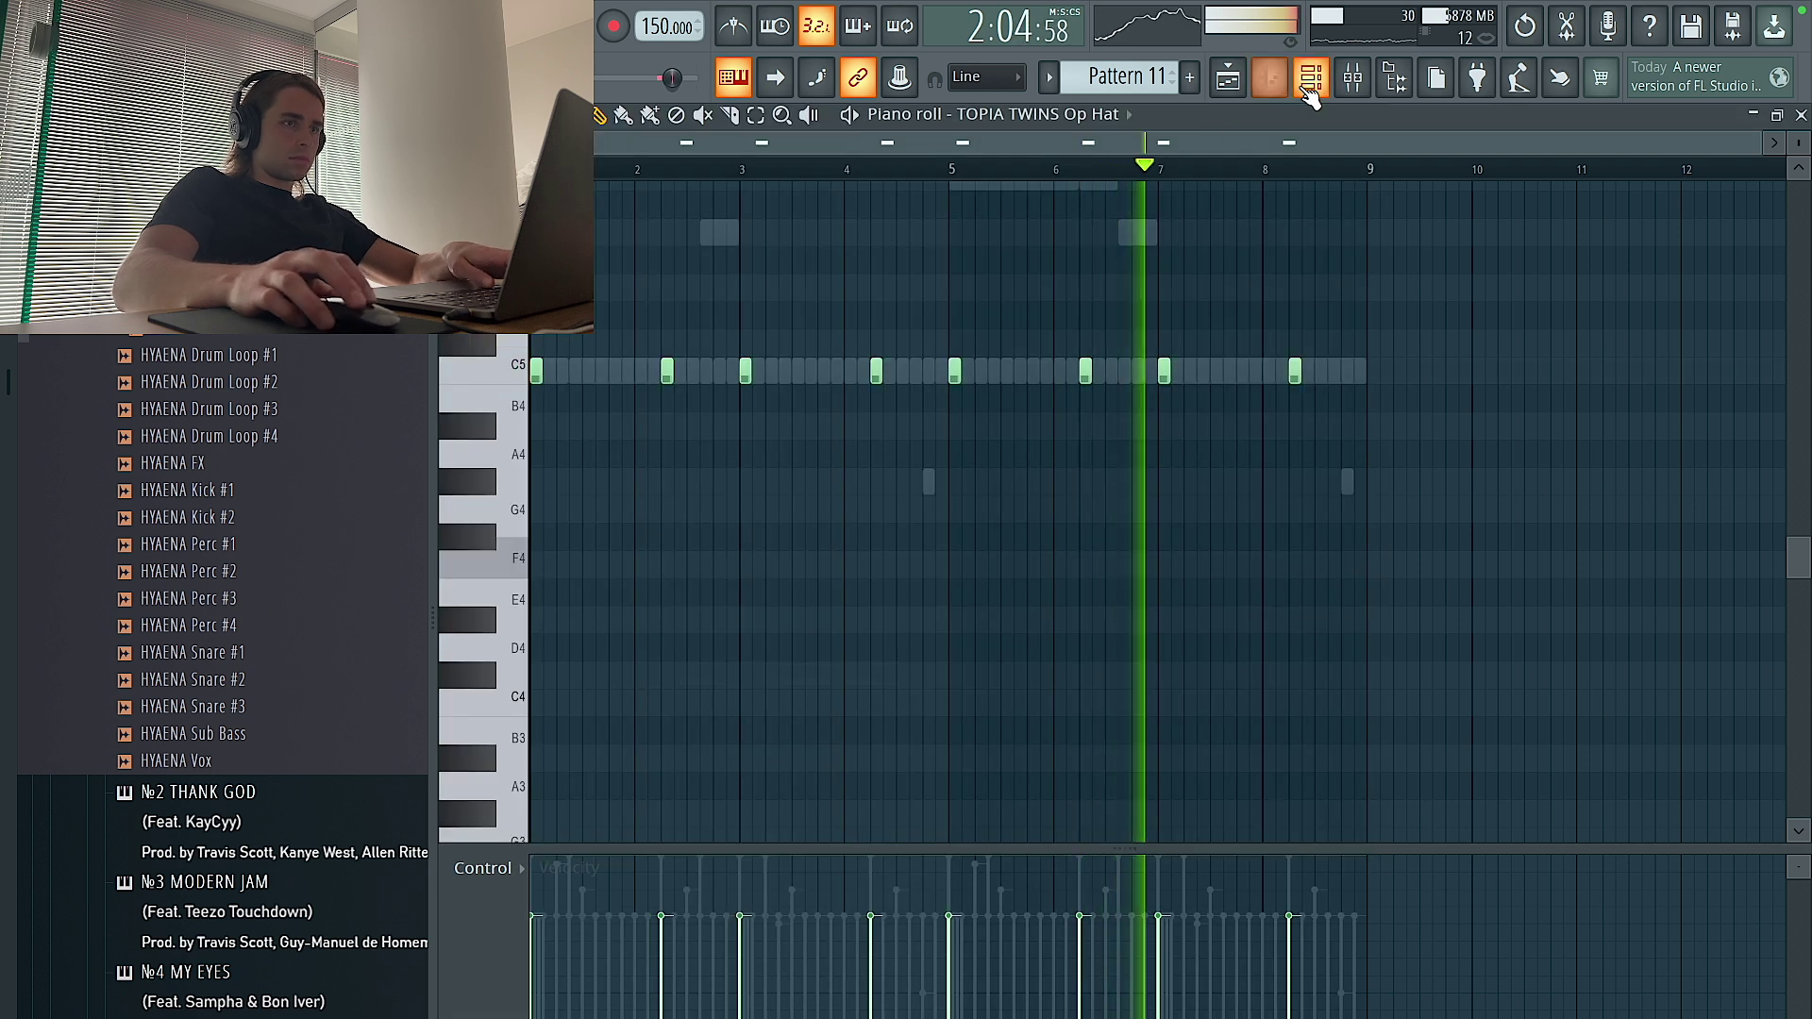
pyautogui.press('F6')
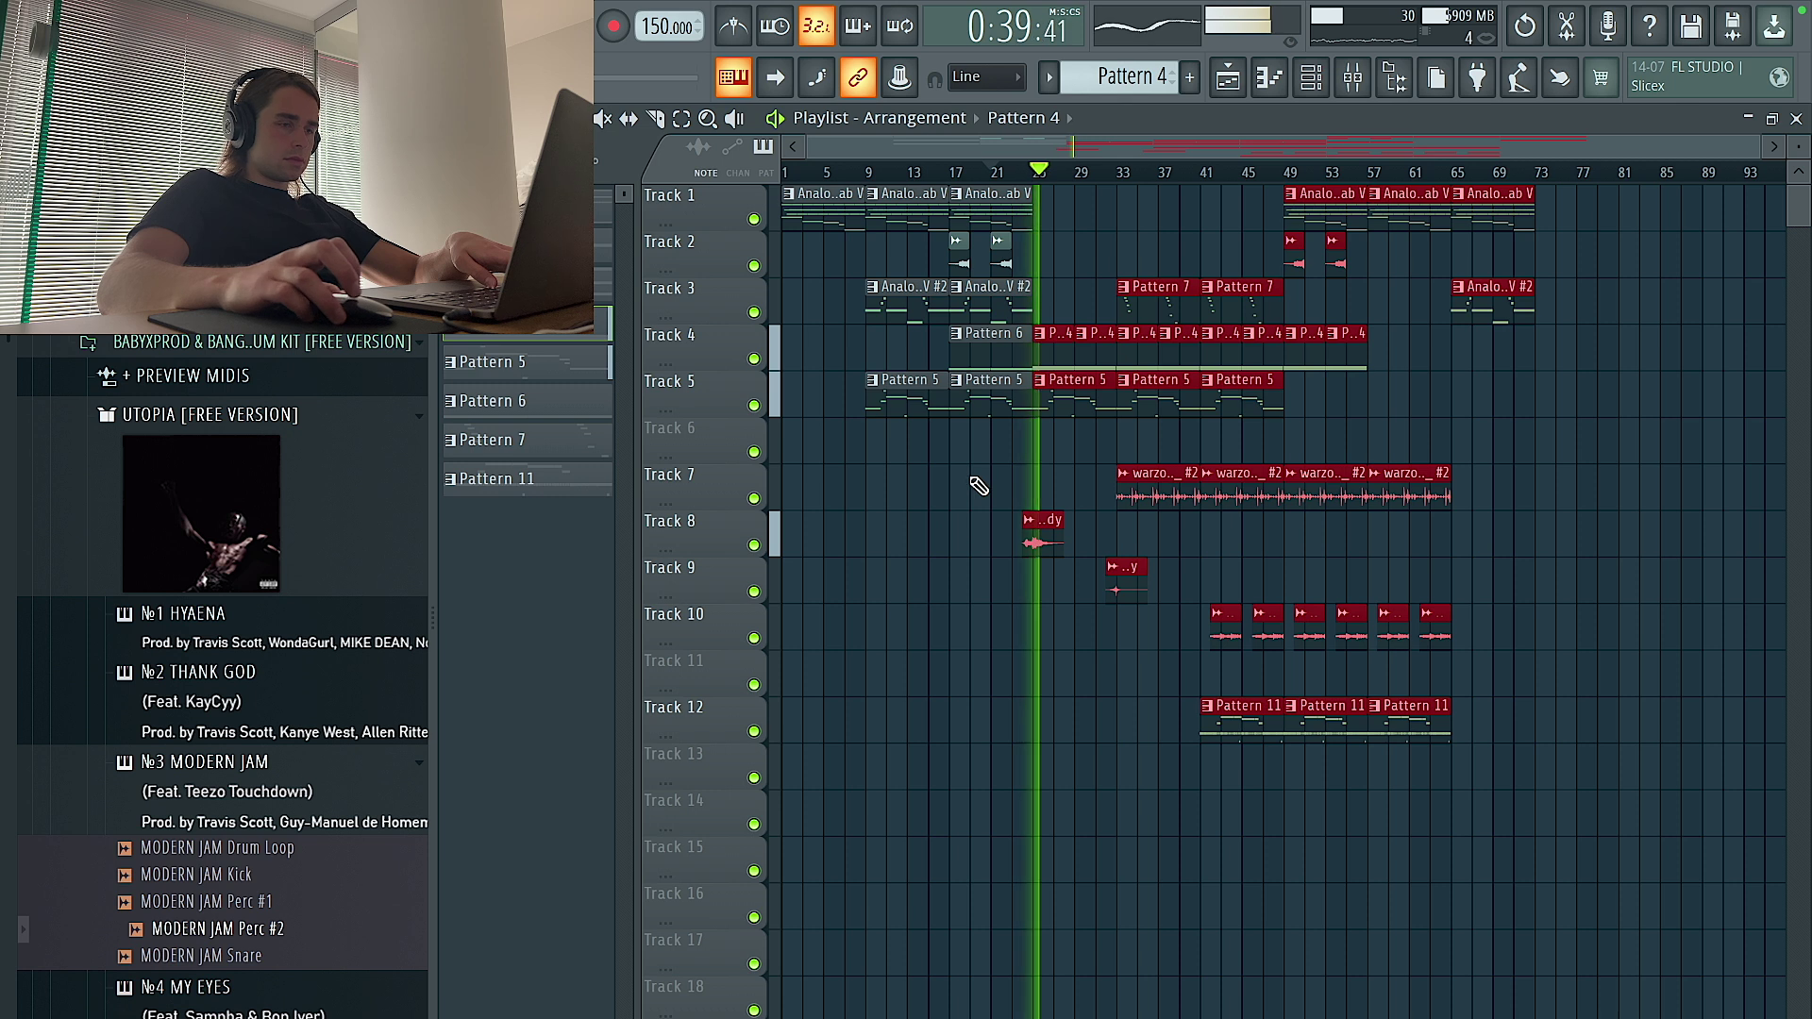
# Remove the Pattern 4 clips after bar 49 on Track 4 and the Pattern 11 clip at bar 41 on Track 12
pyautogui.scroll(2, 978, 483)
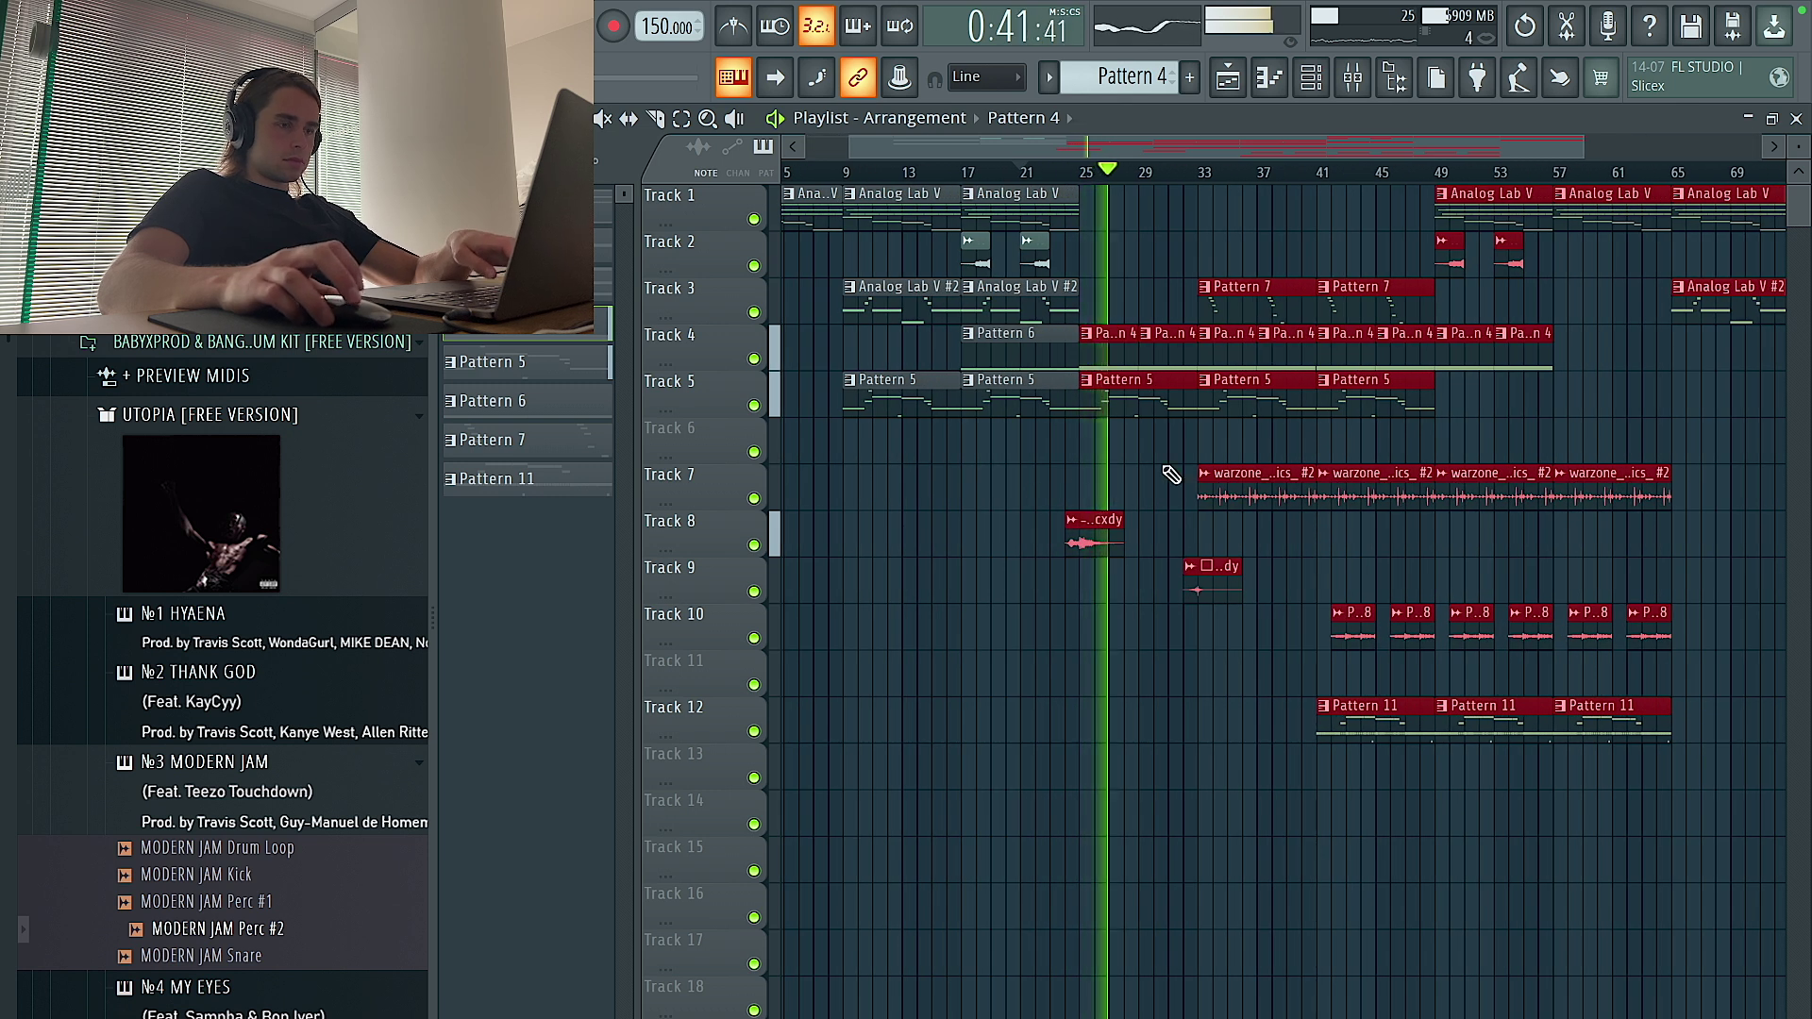
pyautogui.scroll(-2, 1165, 478)
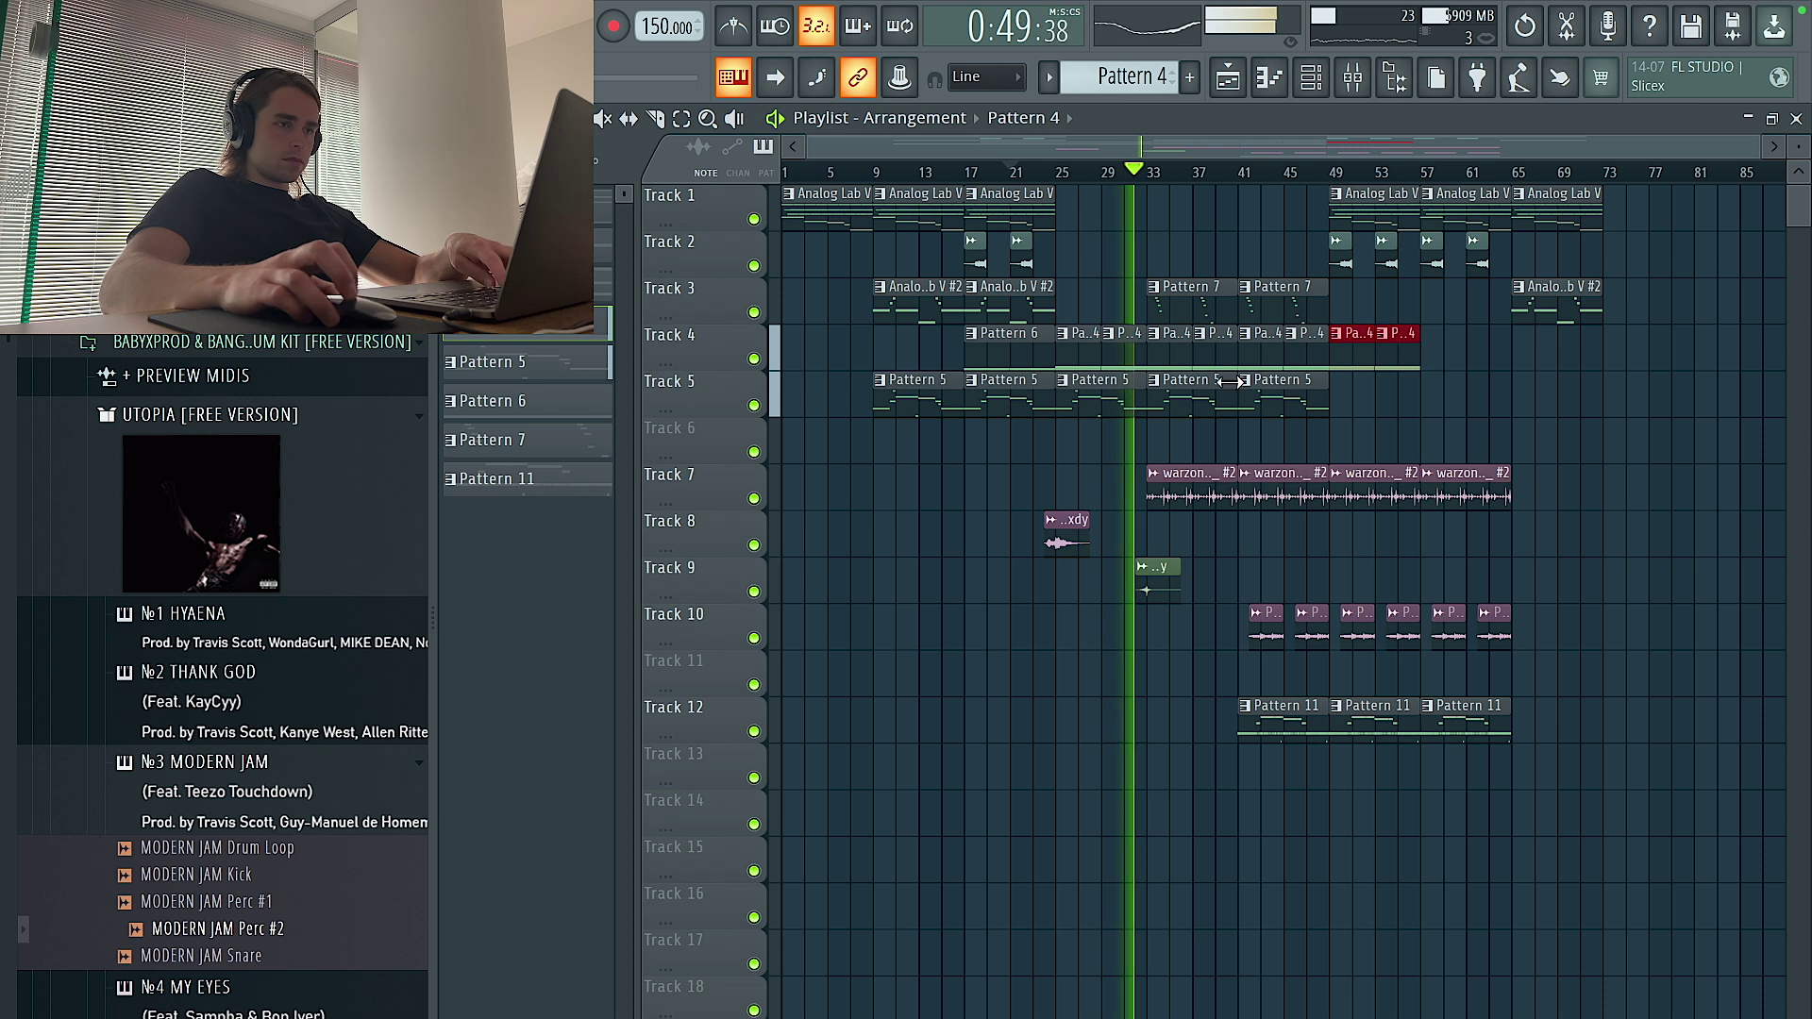
pyautogui.scroll(1, 1230, 380)
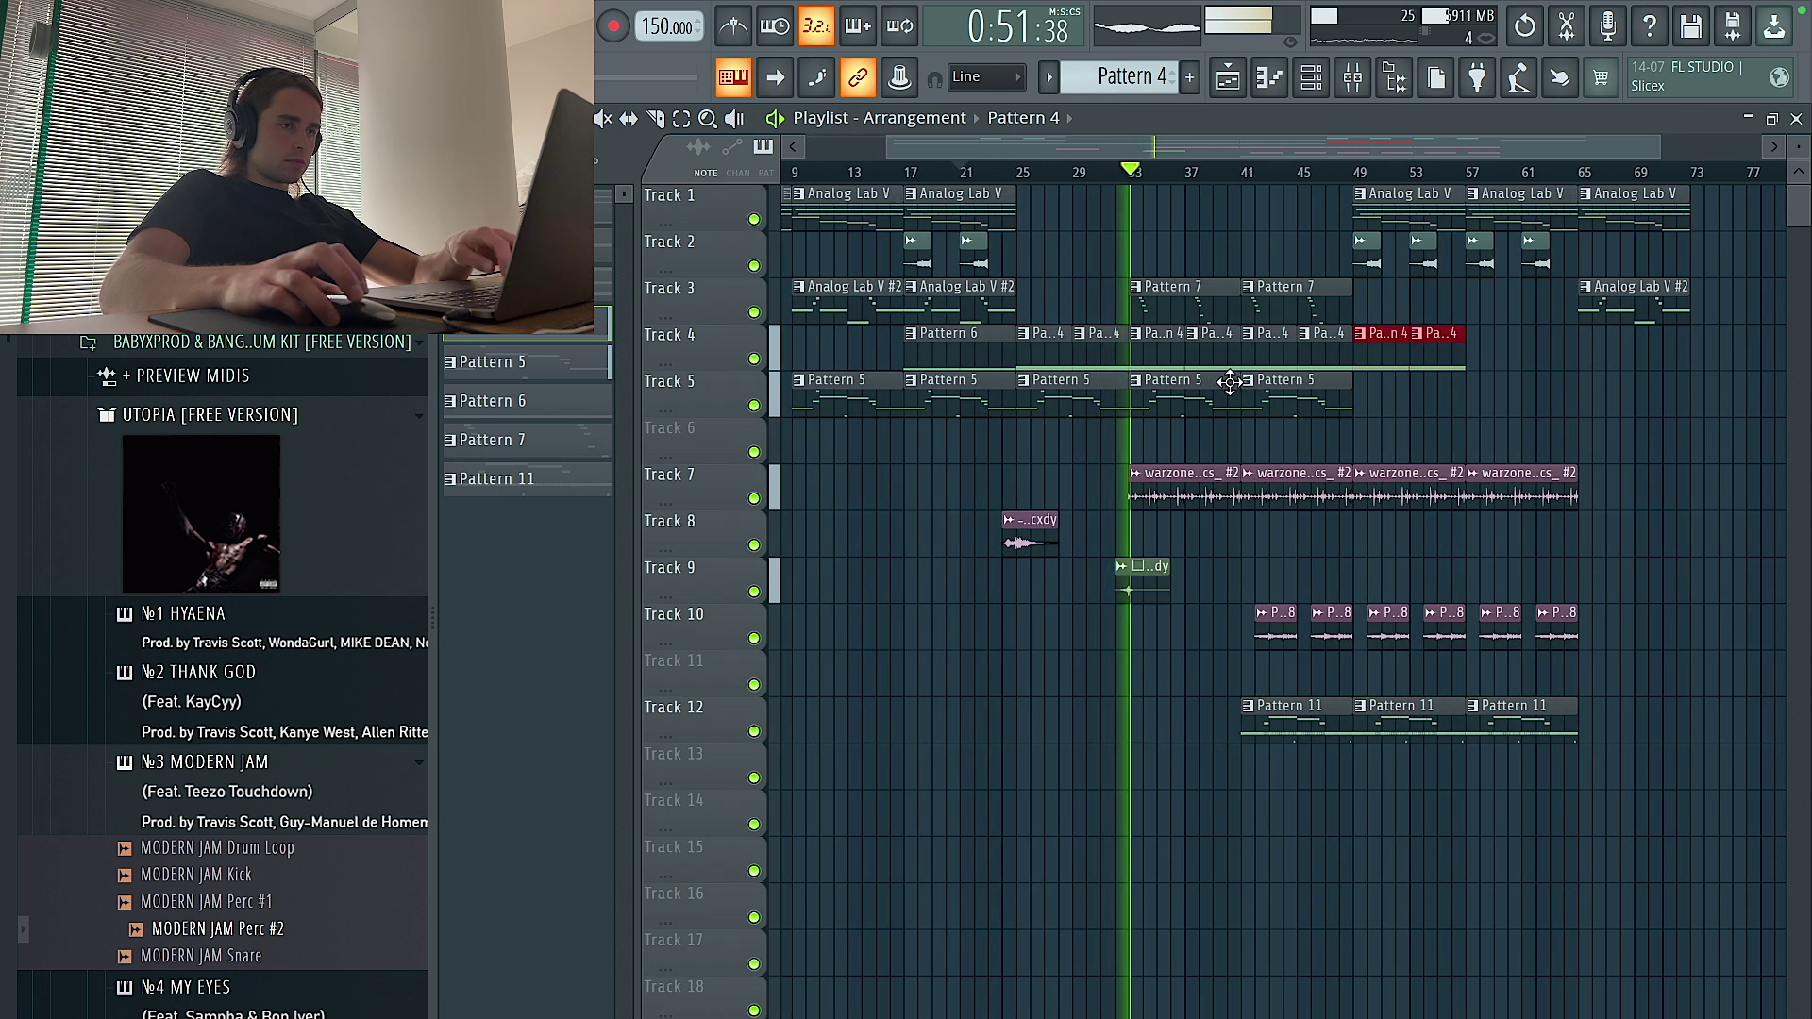
pyautogui.scroll(-2, 1228, 384)
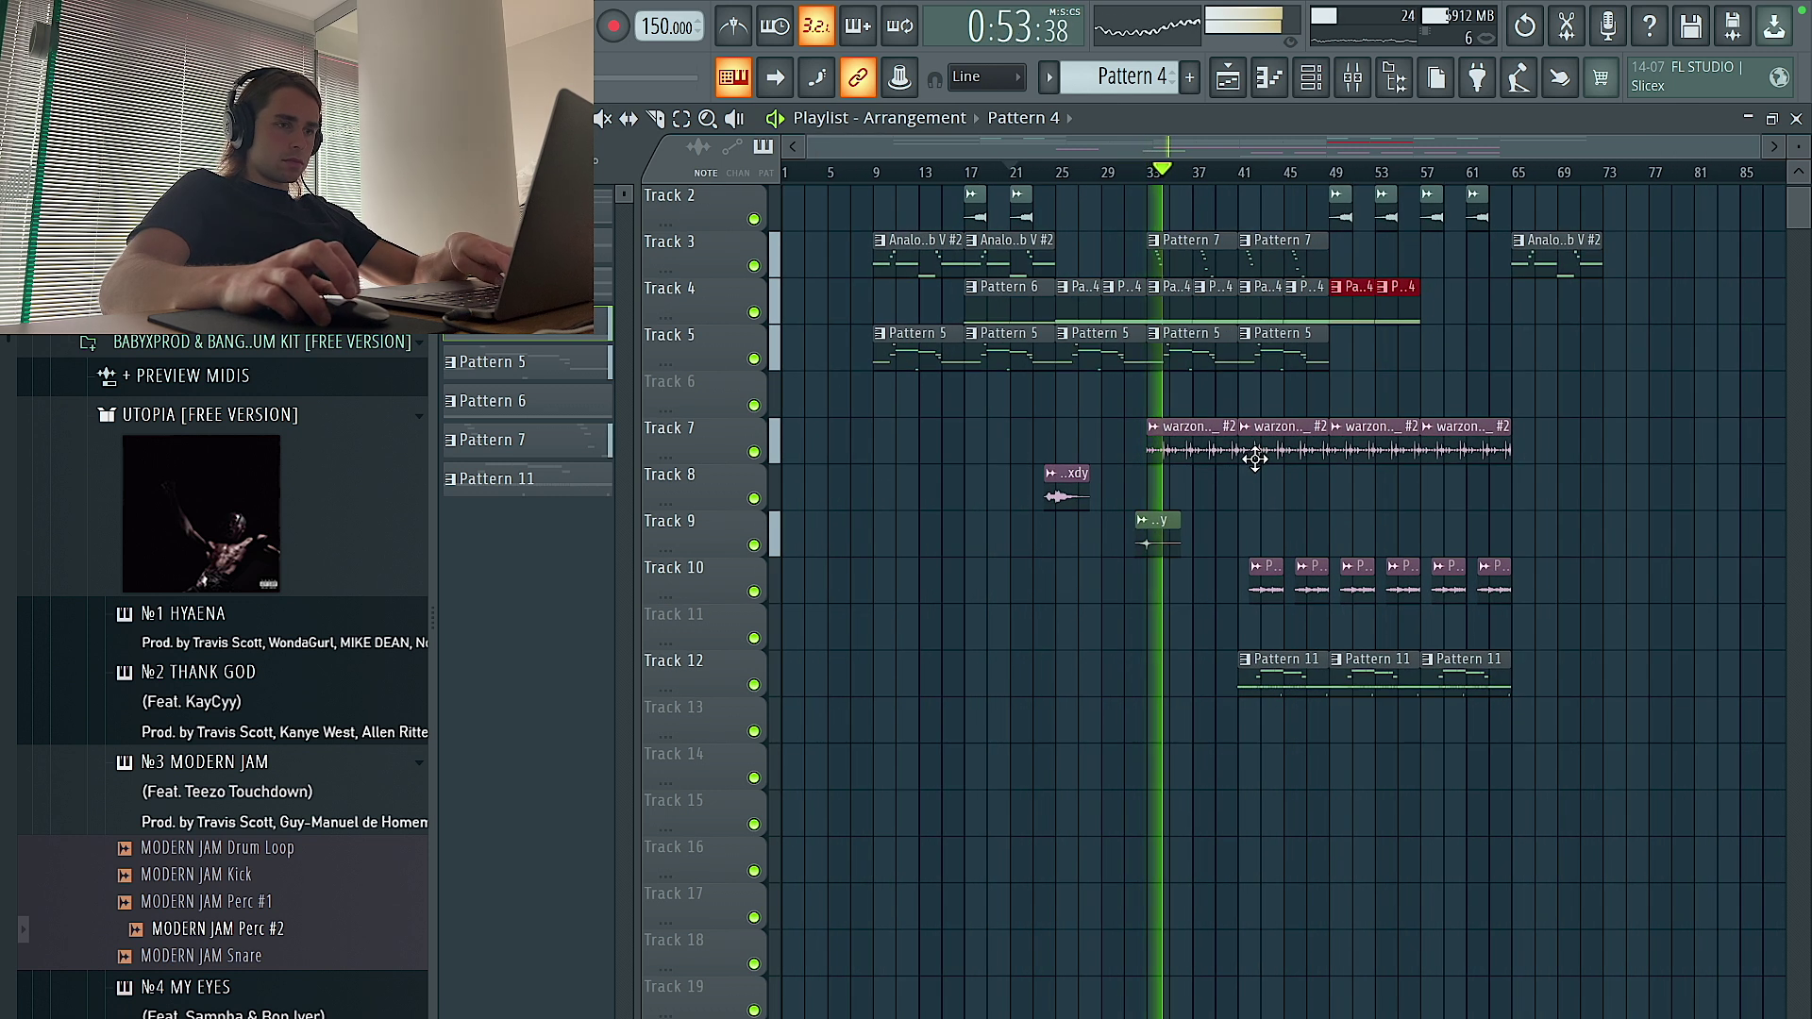
pyautogui.scroll(1, 1279, 456)
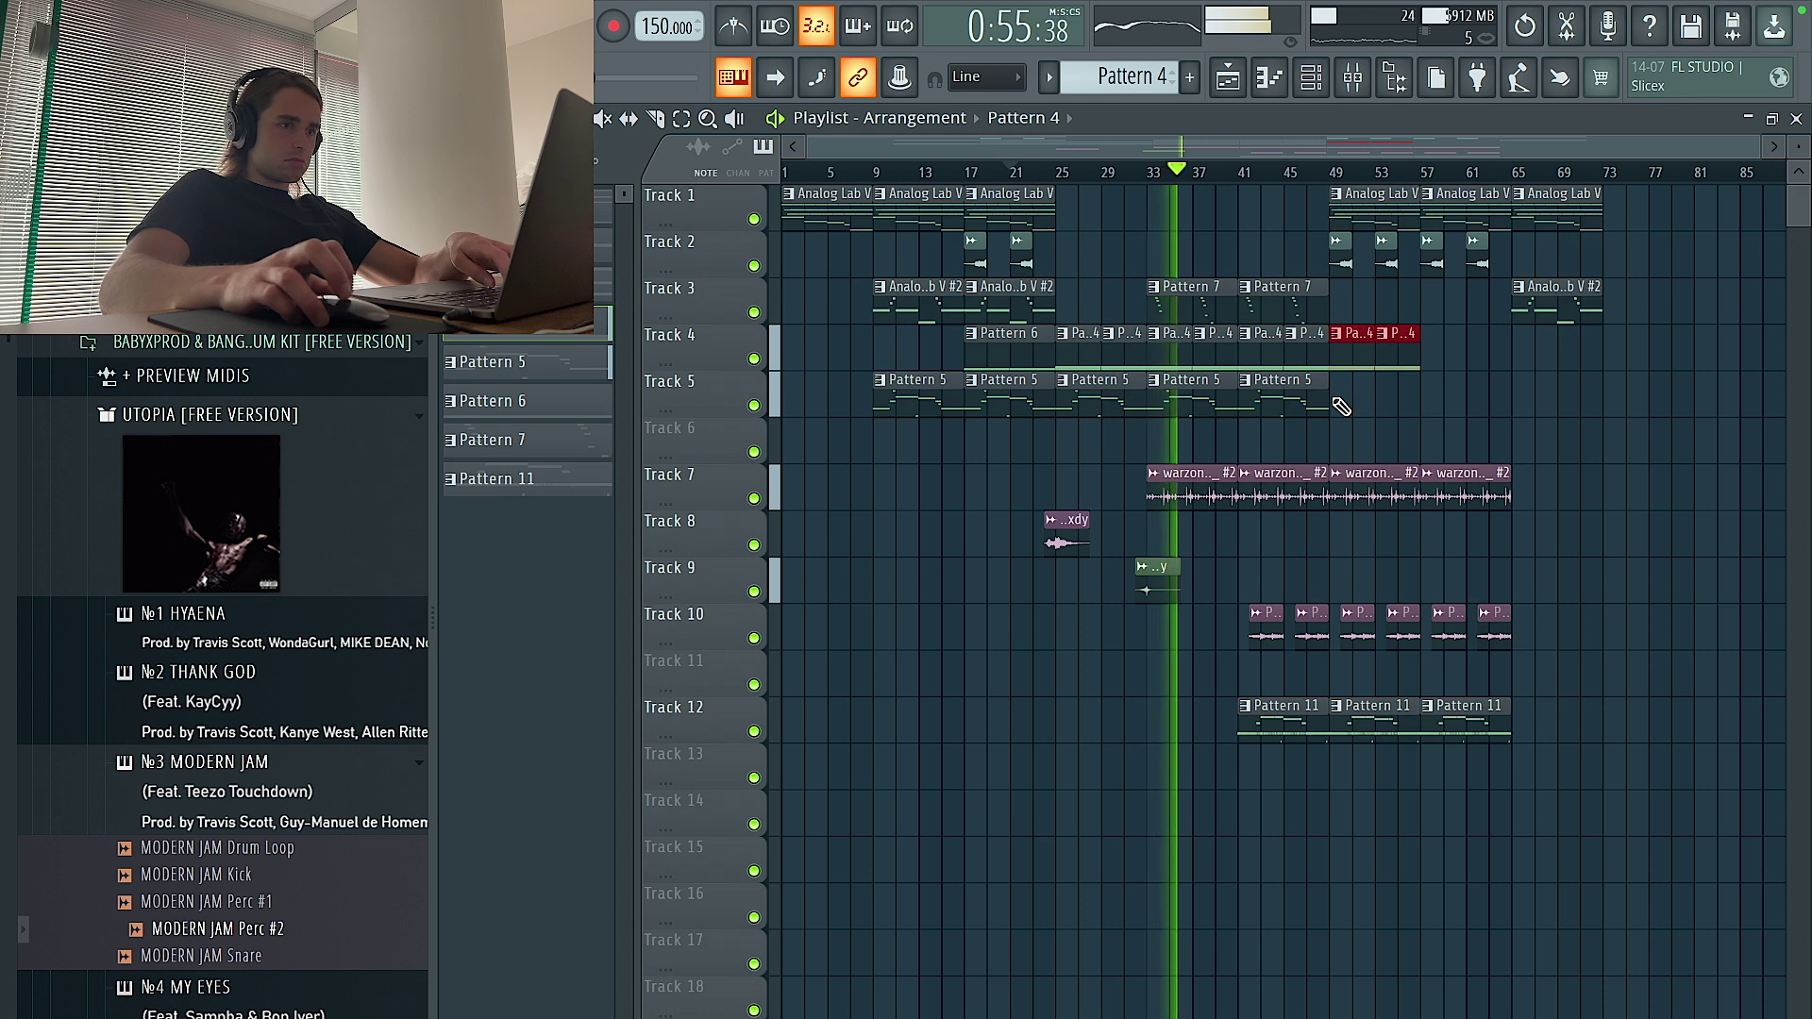
pyautogui.scroll(1, 1343, 410)
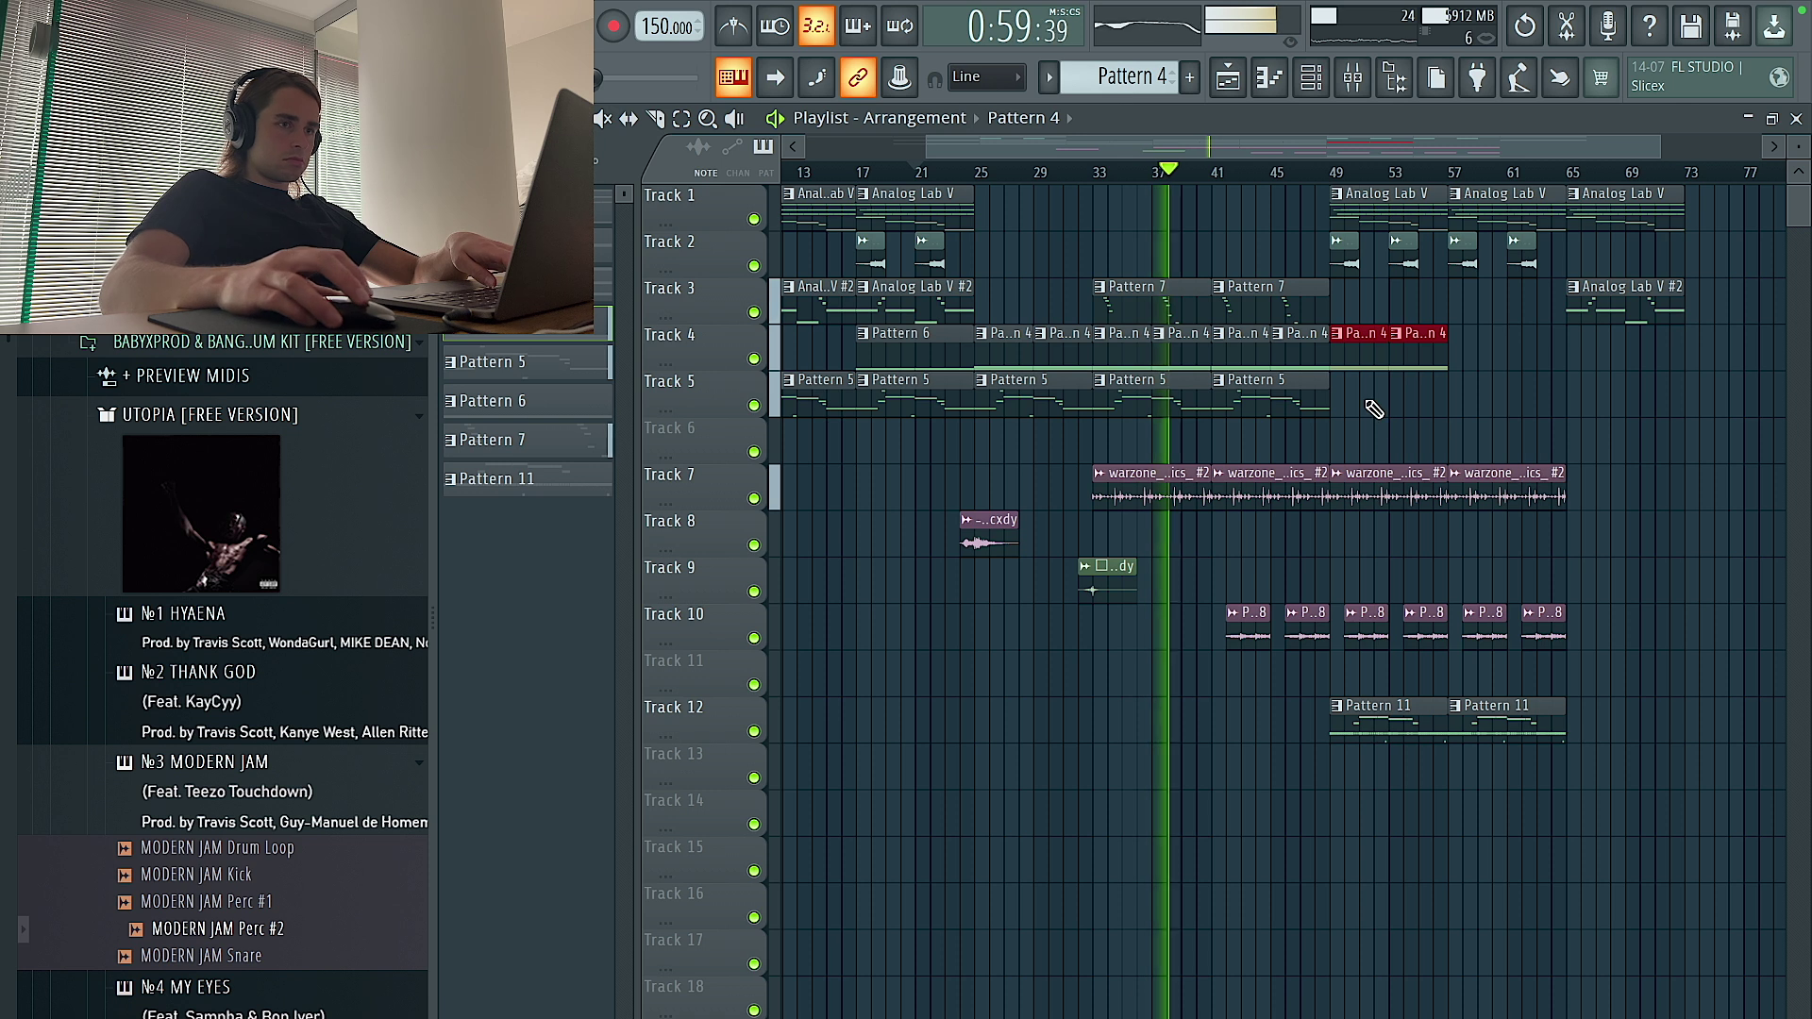
pyautogui.rightClick(1386, 359)
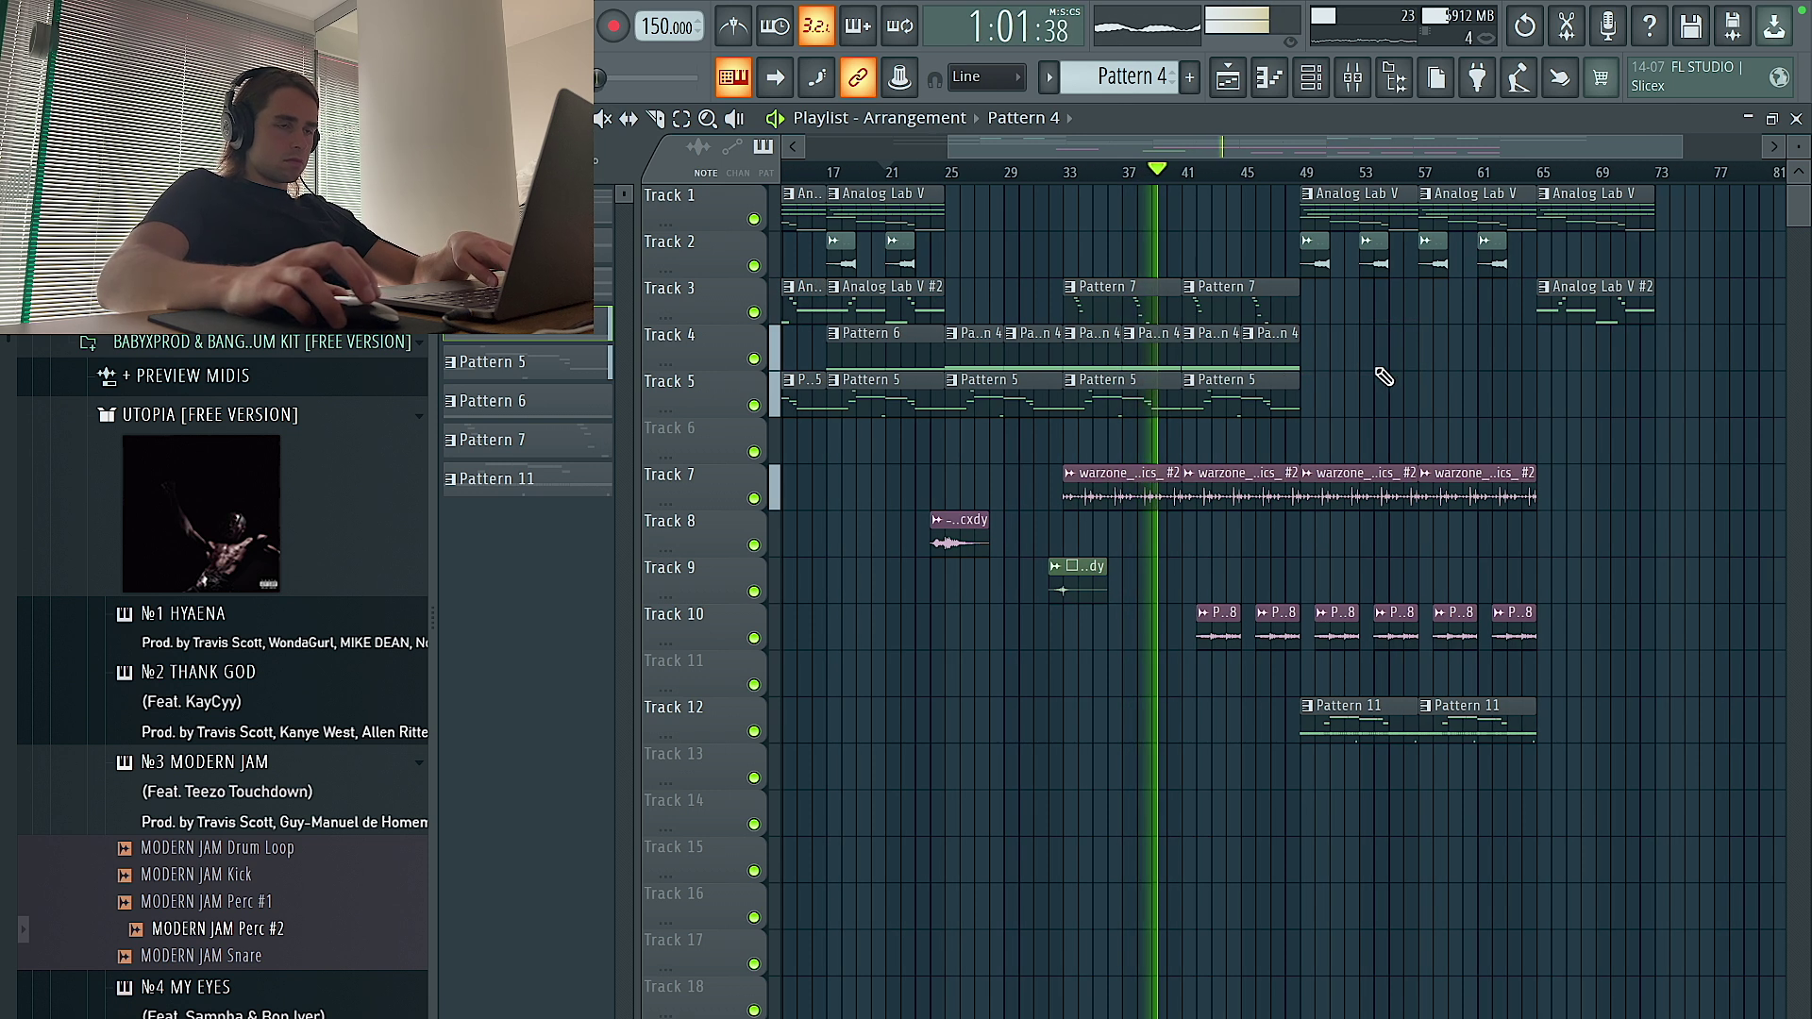
# Find the Basic Riser sample in the stash kit's Risers folder and place it on Track 14 just before bar 49
pyautogui.click(987, 547)
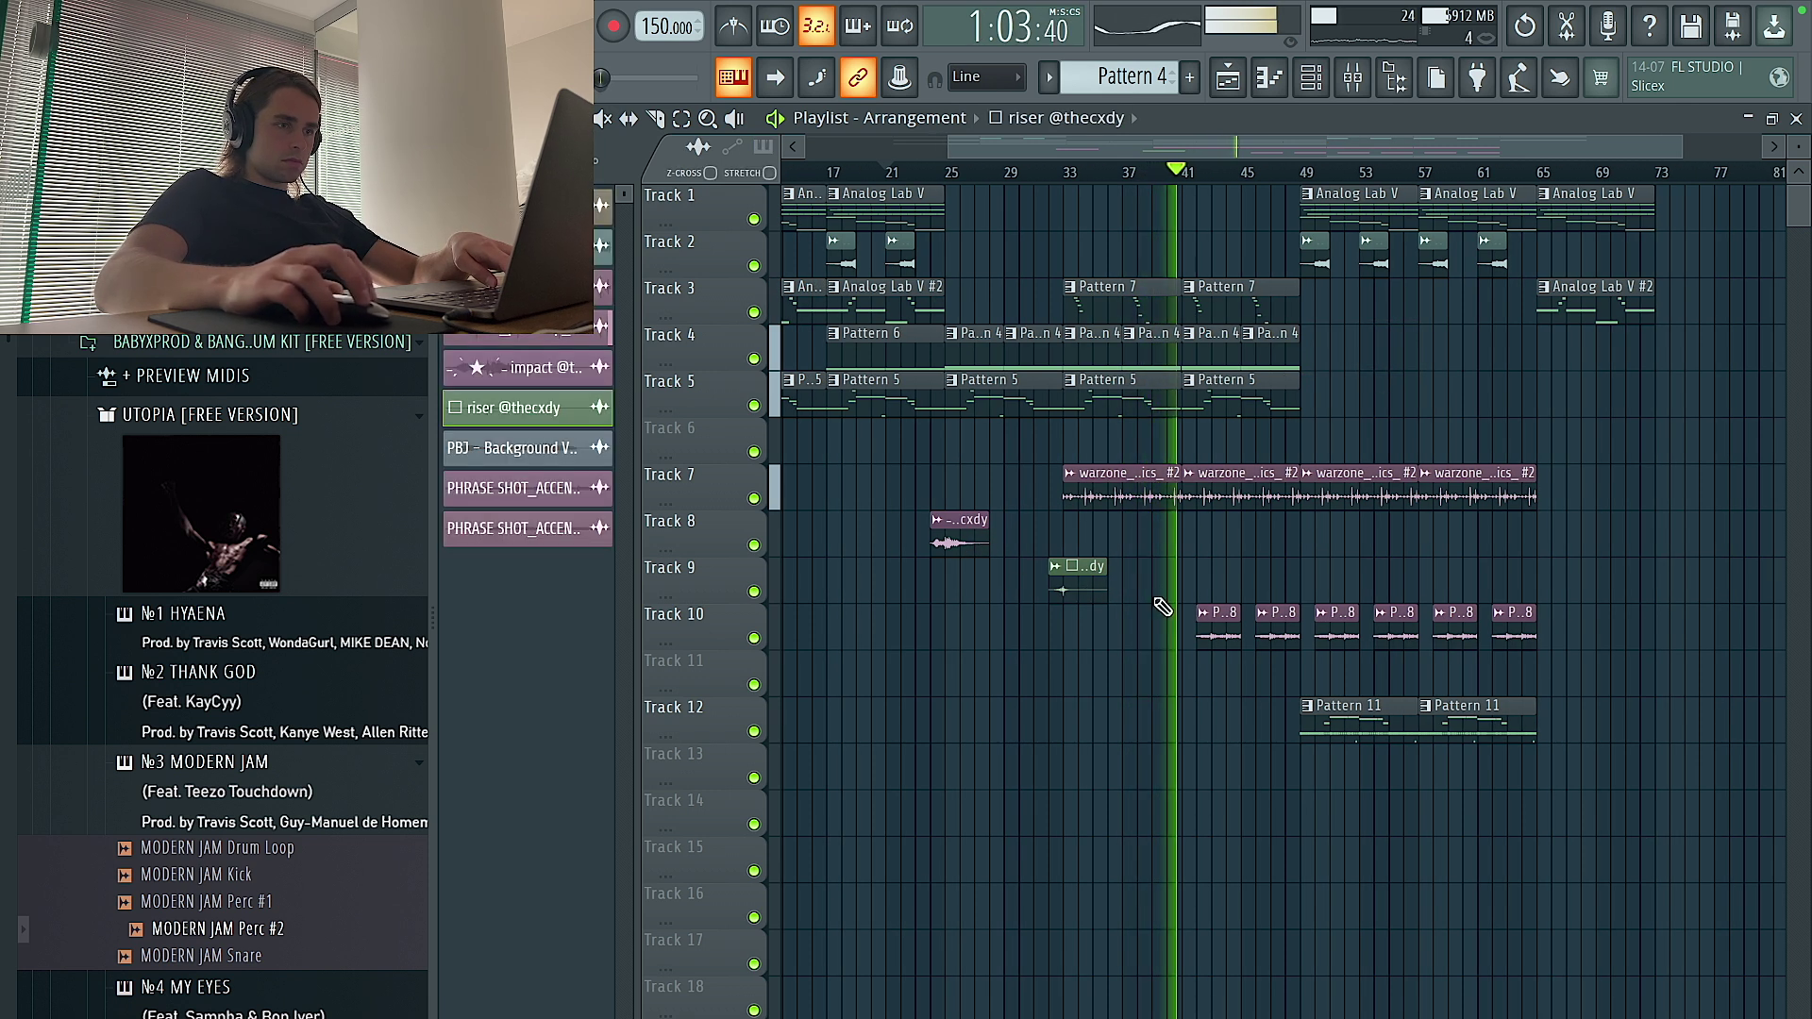
pyautogui.keyDown('ctrl'); pyautogui.scroll(3, 1300, 591); pyautogui.keyUp('ctrl')
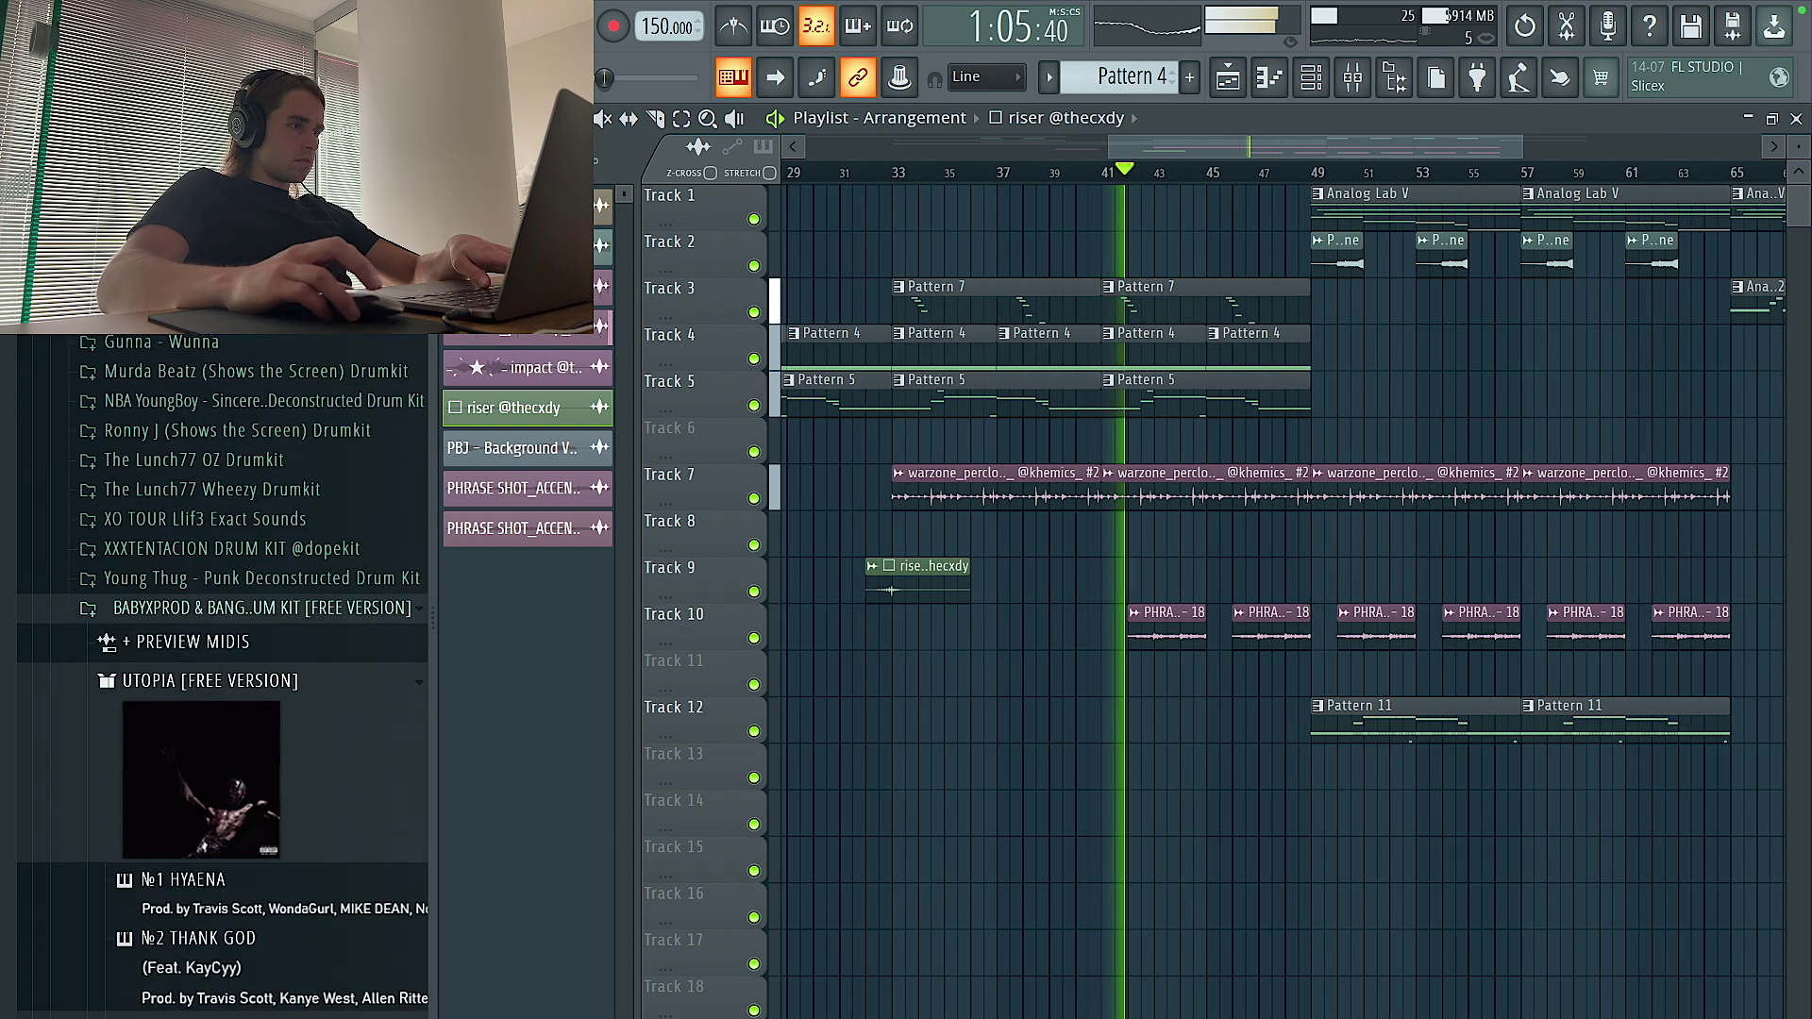
pyautogui.scroll(4, 288, 377)
pyautogui.scroll(3, 224, 469)
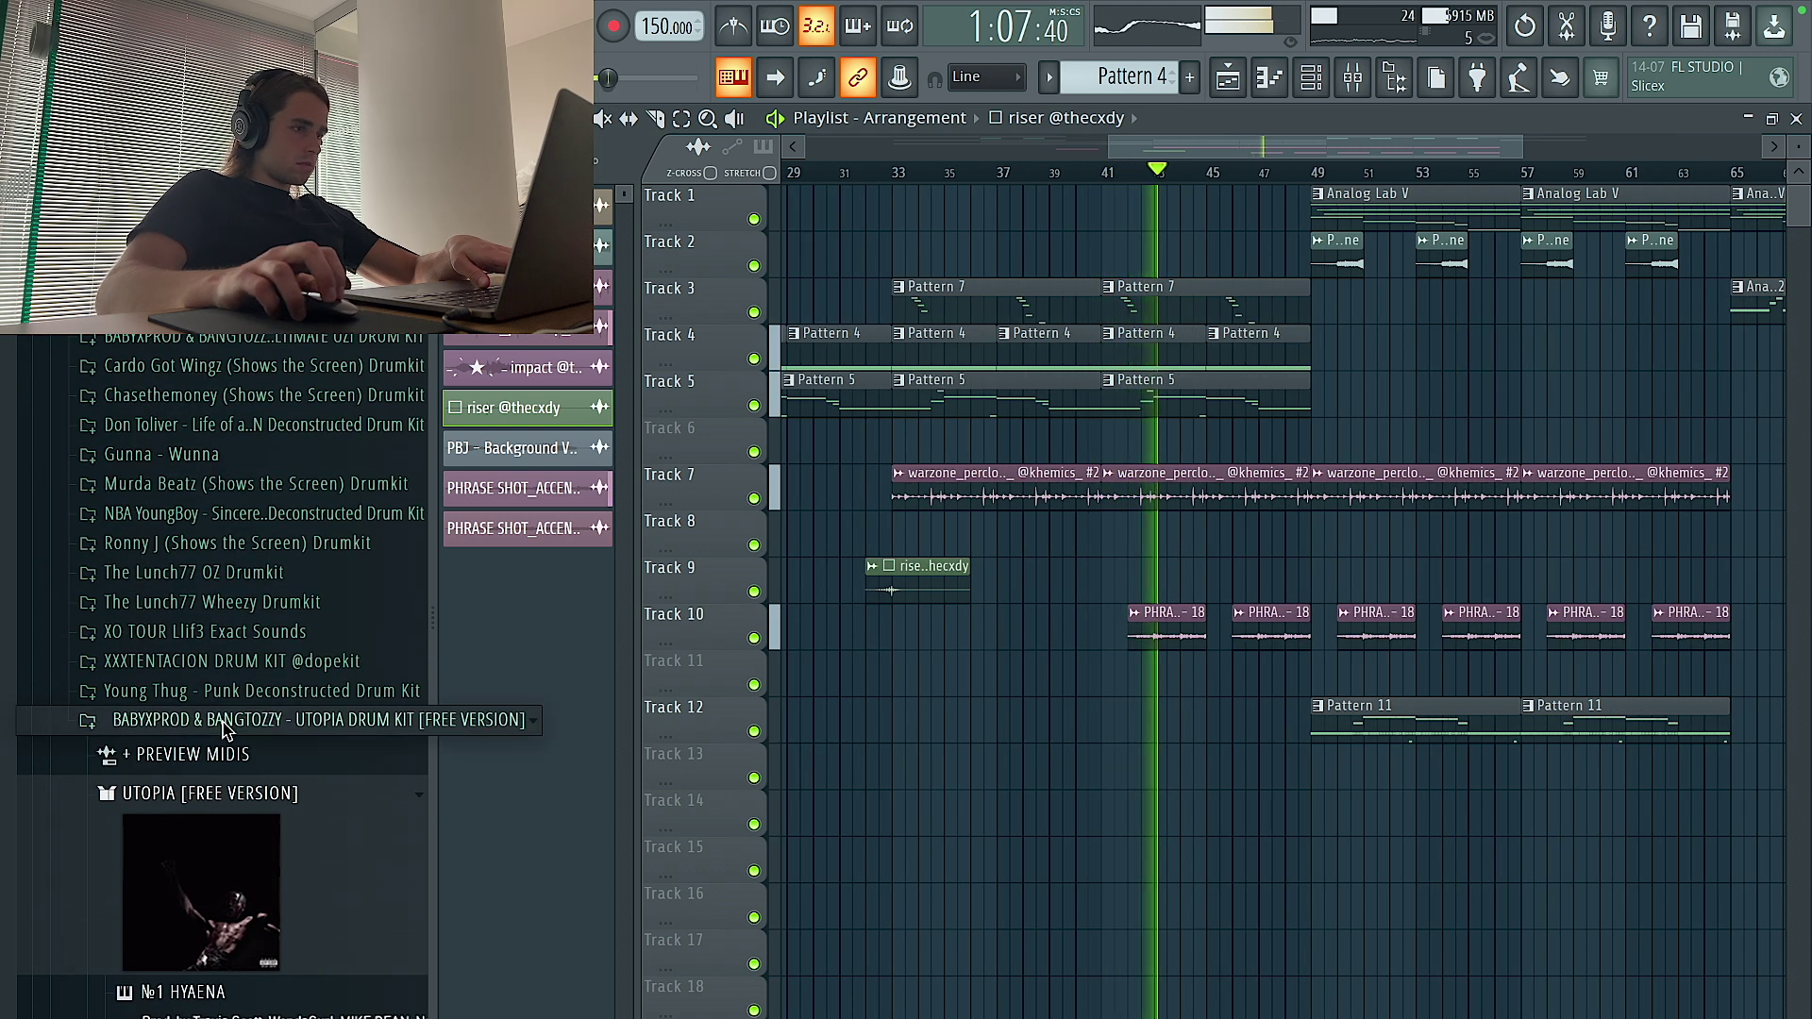
pyautogui.click(217, 720)
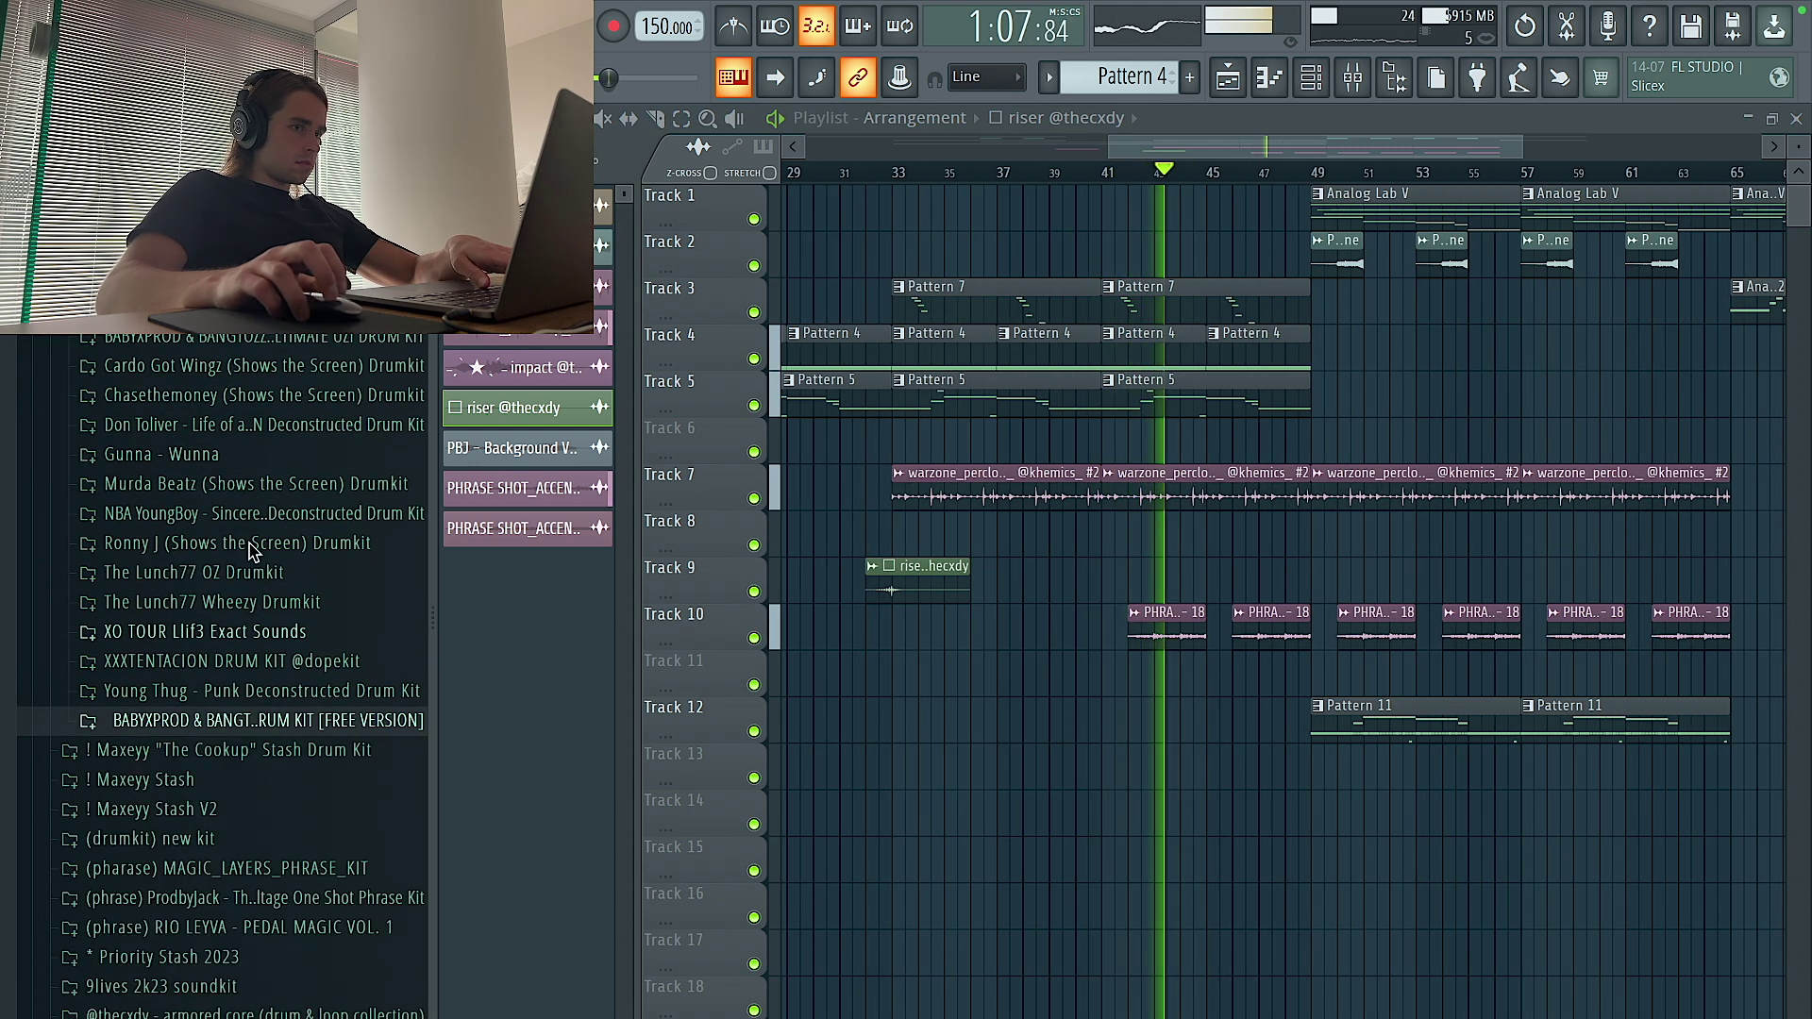
pyautogui.click(207, 779)
pyautogui.click(189, 703)
pyautogui.click(188, 783)
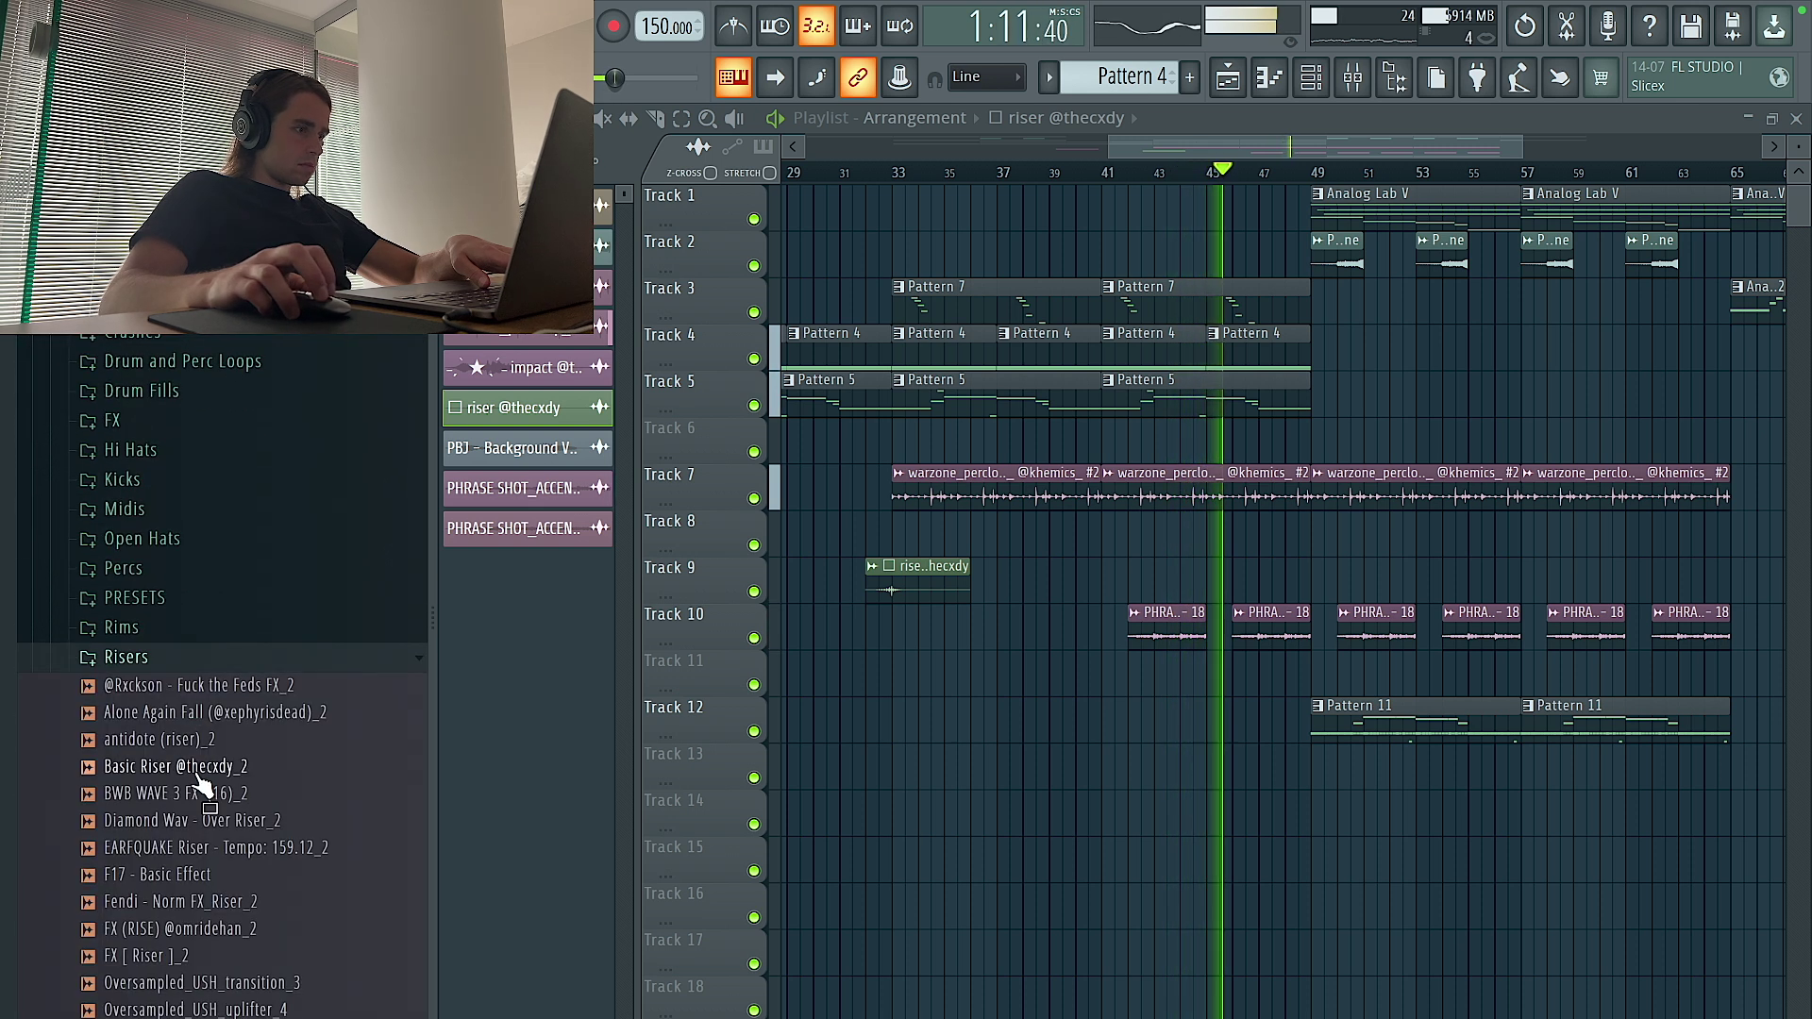
pyautogui.moveTo(189, 766); pyautogui.dragTo(1291, 798)
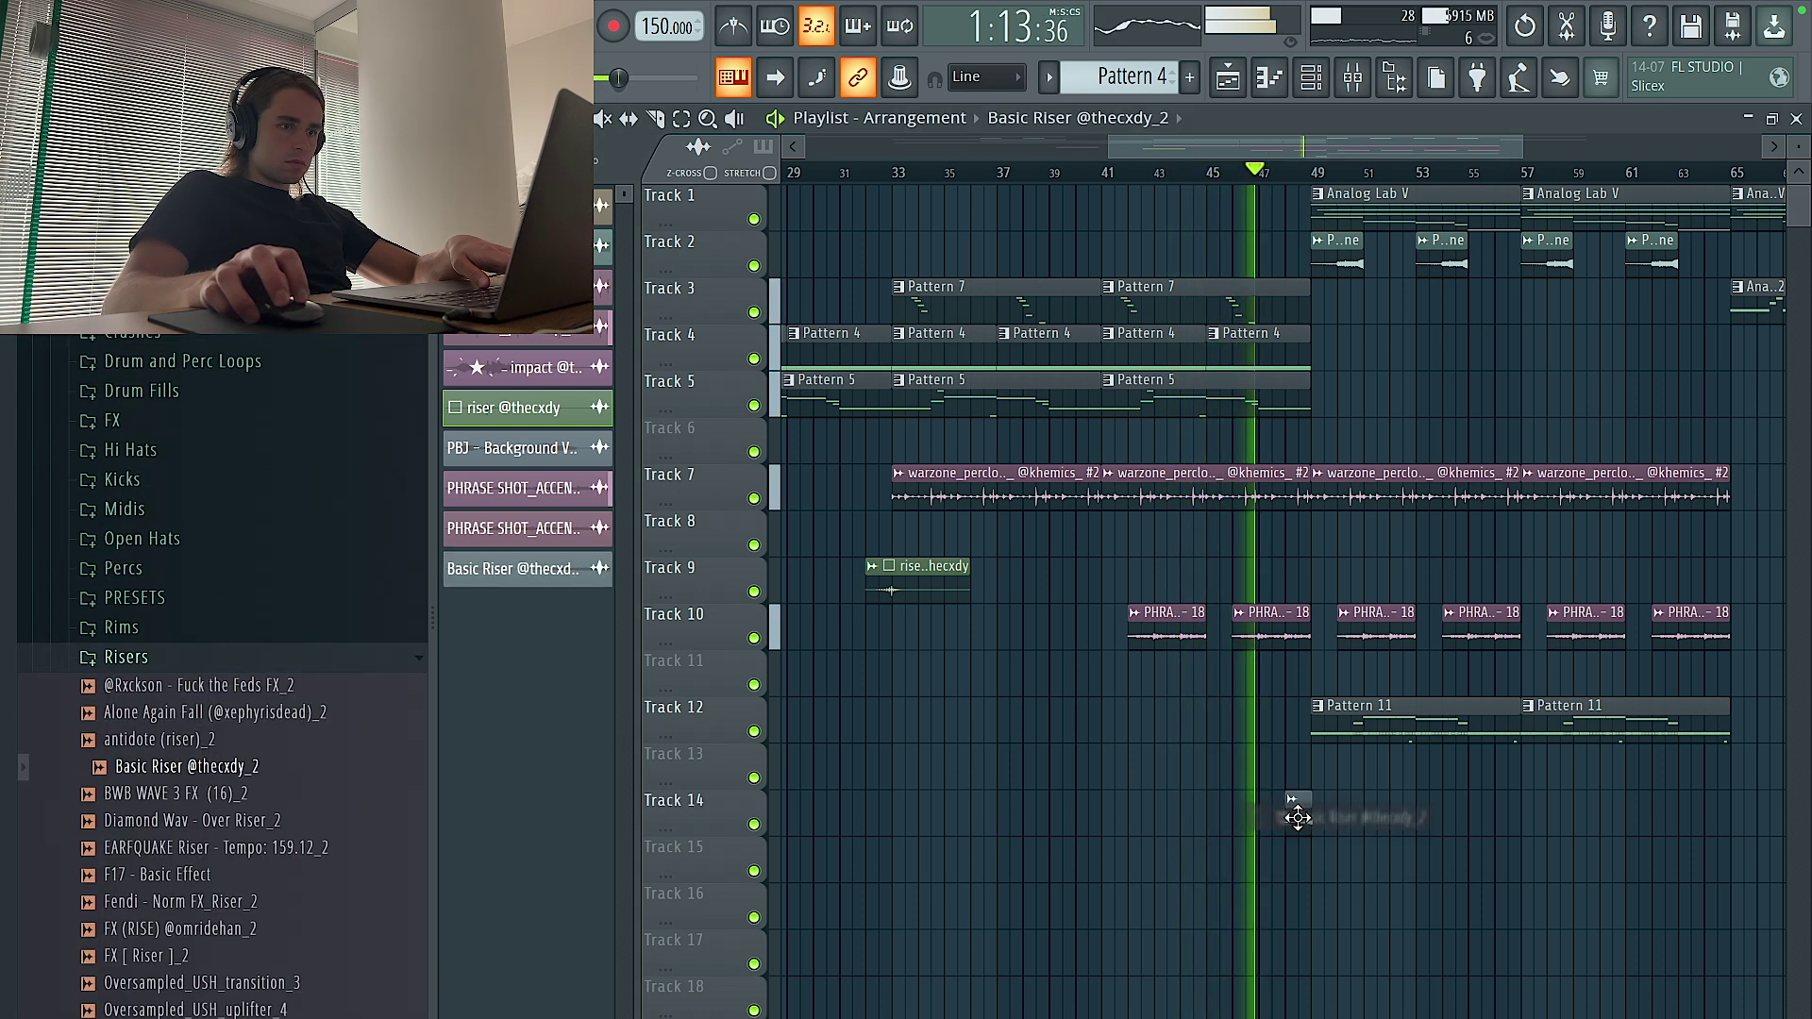
# Lower the Basic Riser clip's volume and route it to mixer track 16
pyautogui.doubleClick(1291, 810)
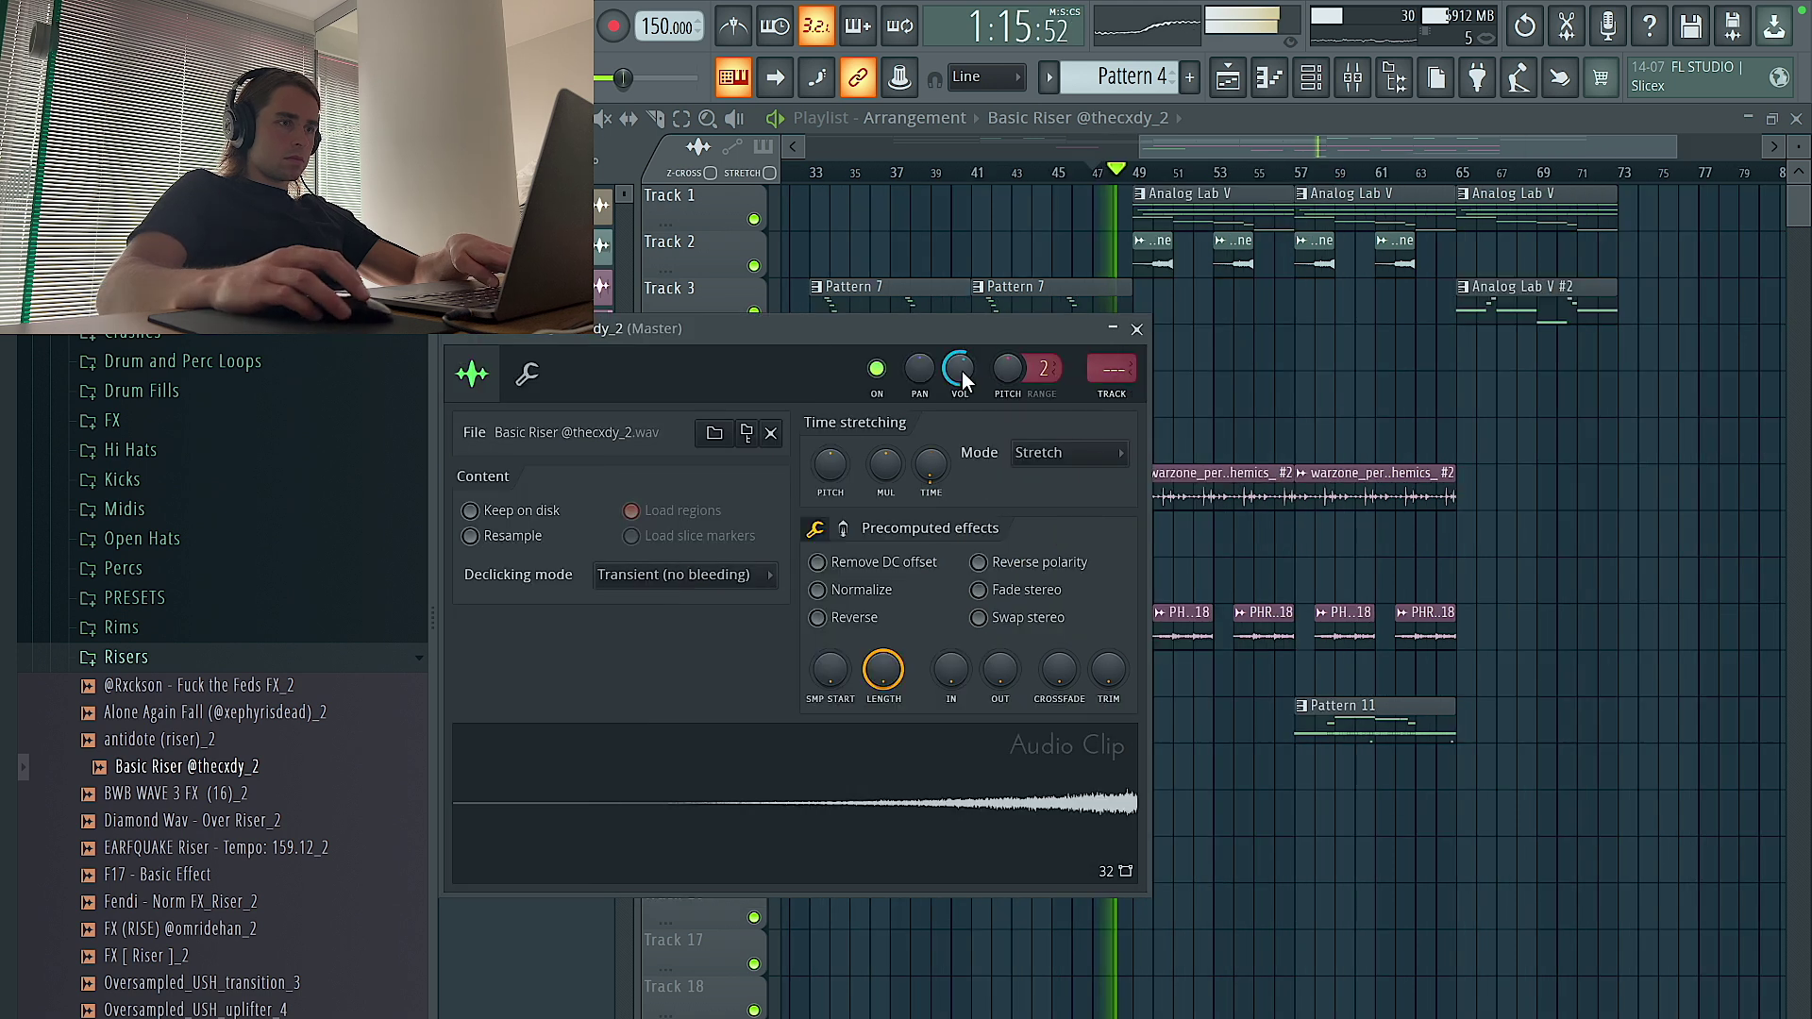
pyautogui.hotkey('ctrl', 'l')
pyautogui.rightClick(1152, 311)
pyautogui.press('Escape')
pyautogui.press('F9')
pyautogui.doubleClick(1125, 802)
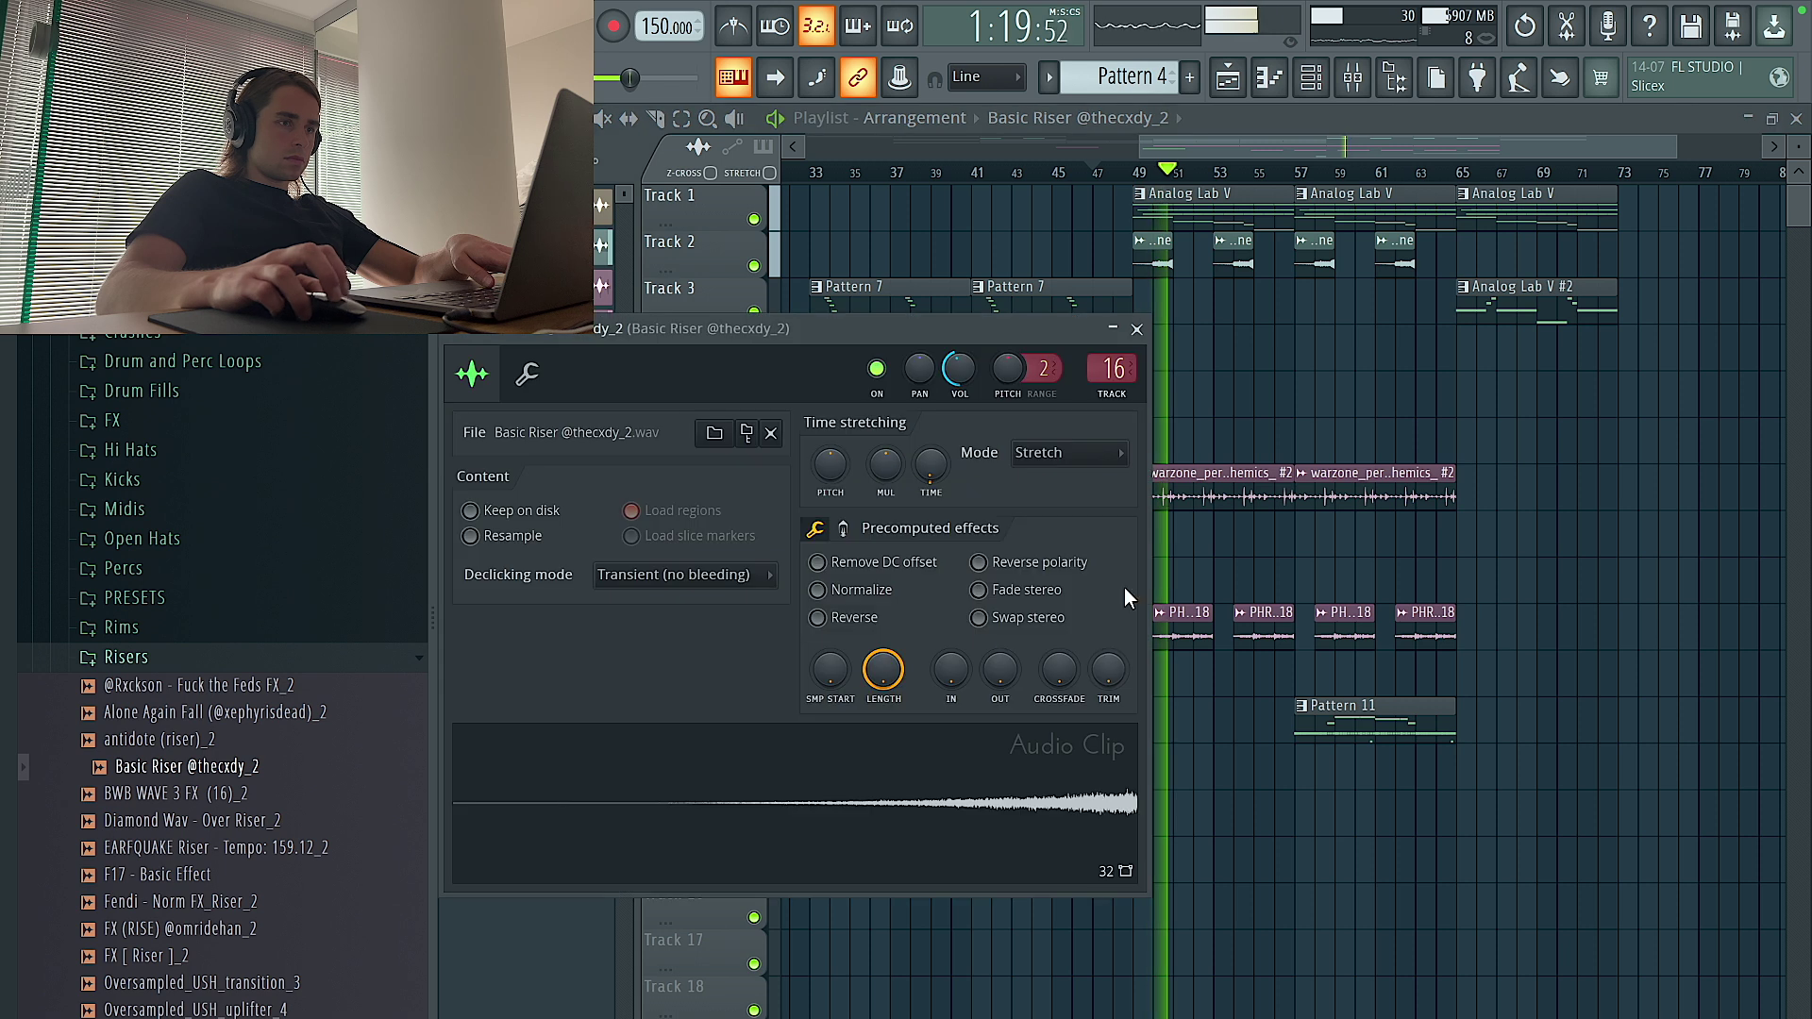
pyautogui.click(1136, 329)
# Duplicate the Track 12 Pattern 11 clip to bar 65, make the bar 57 clip a unique pattern and check its channels
pyautogui.keyDown('ctrl'); pyautogui.click(1367, 710); pyautogui.keyUp('ctrl')
pyautogui.hotkey('ctrl', 'b')
pyautogui.rightClick(1302, 719)
pyautogui.click(1355, 874)
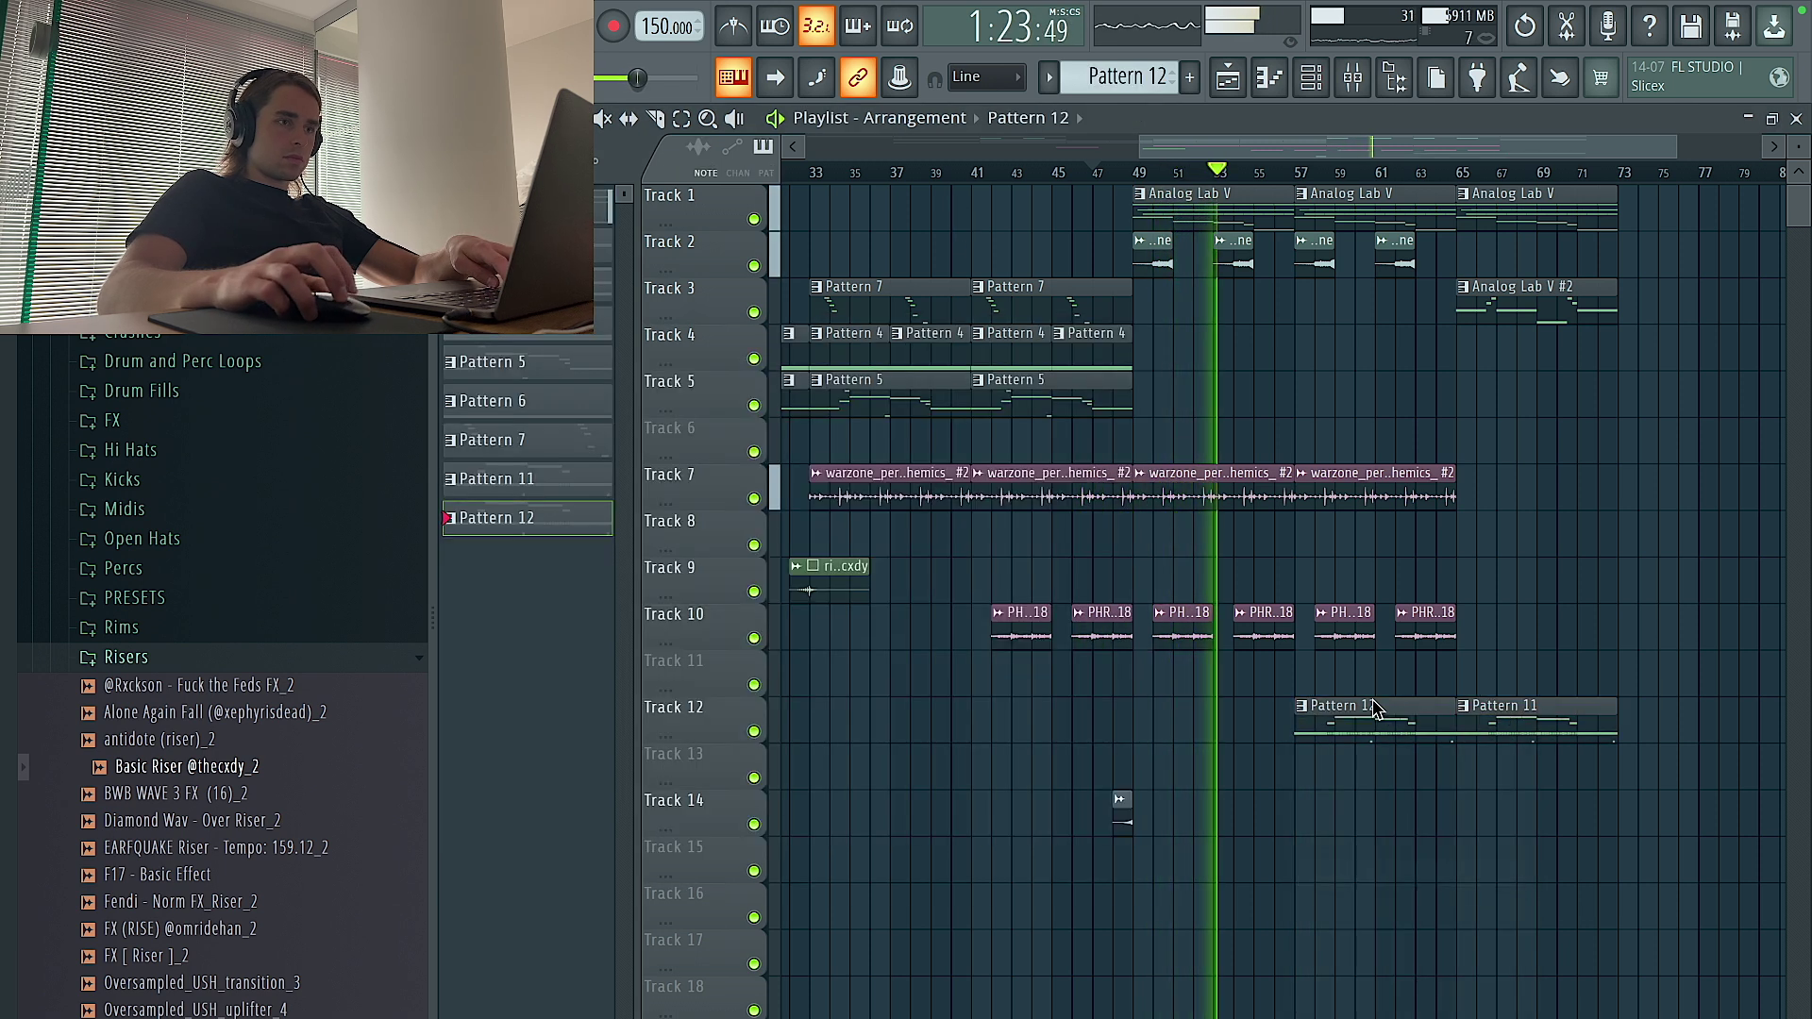
pyautogui.click(1311, 78)
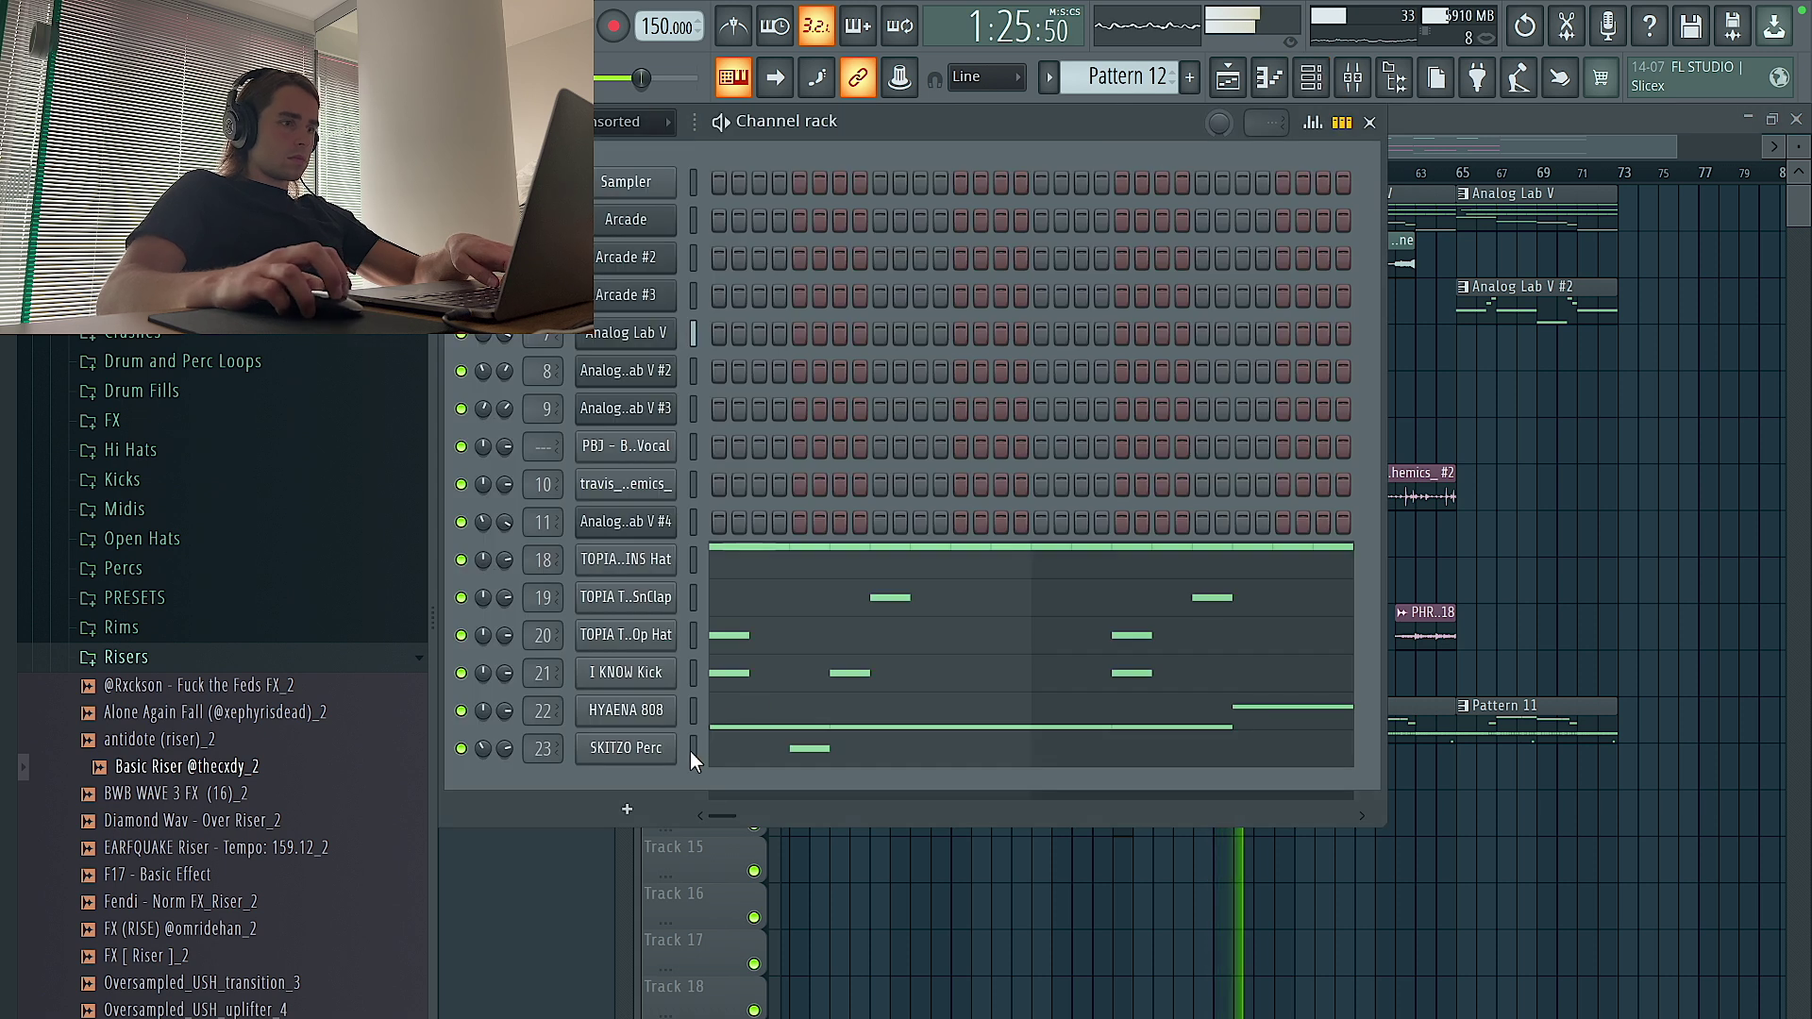
pyautogui.click(1552, 508)
# Duplicate the Track 7 and Track 10 clips spanning bars 57 to 65 into the following eight bars
pyautogui.moveTo(1250, 623); pyautogui.dragTo(1089, 451)
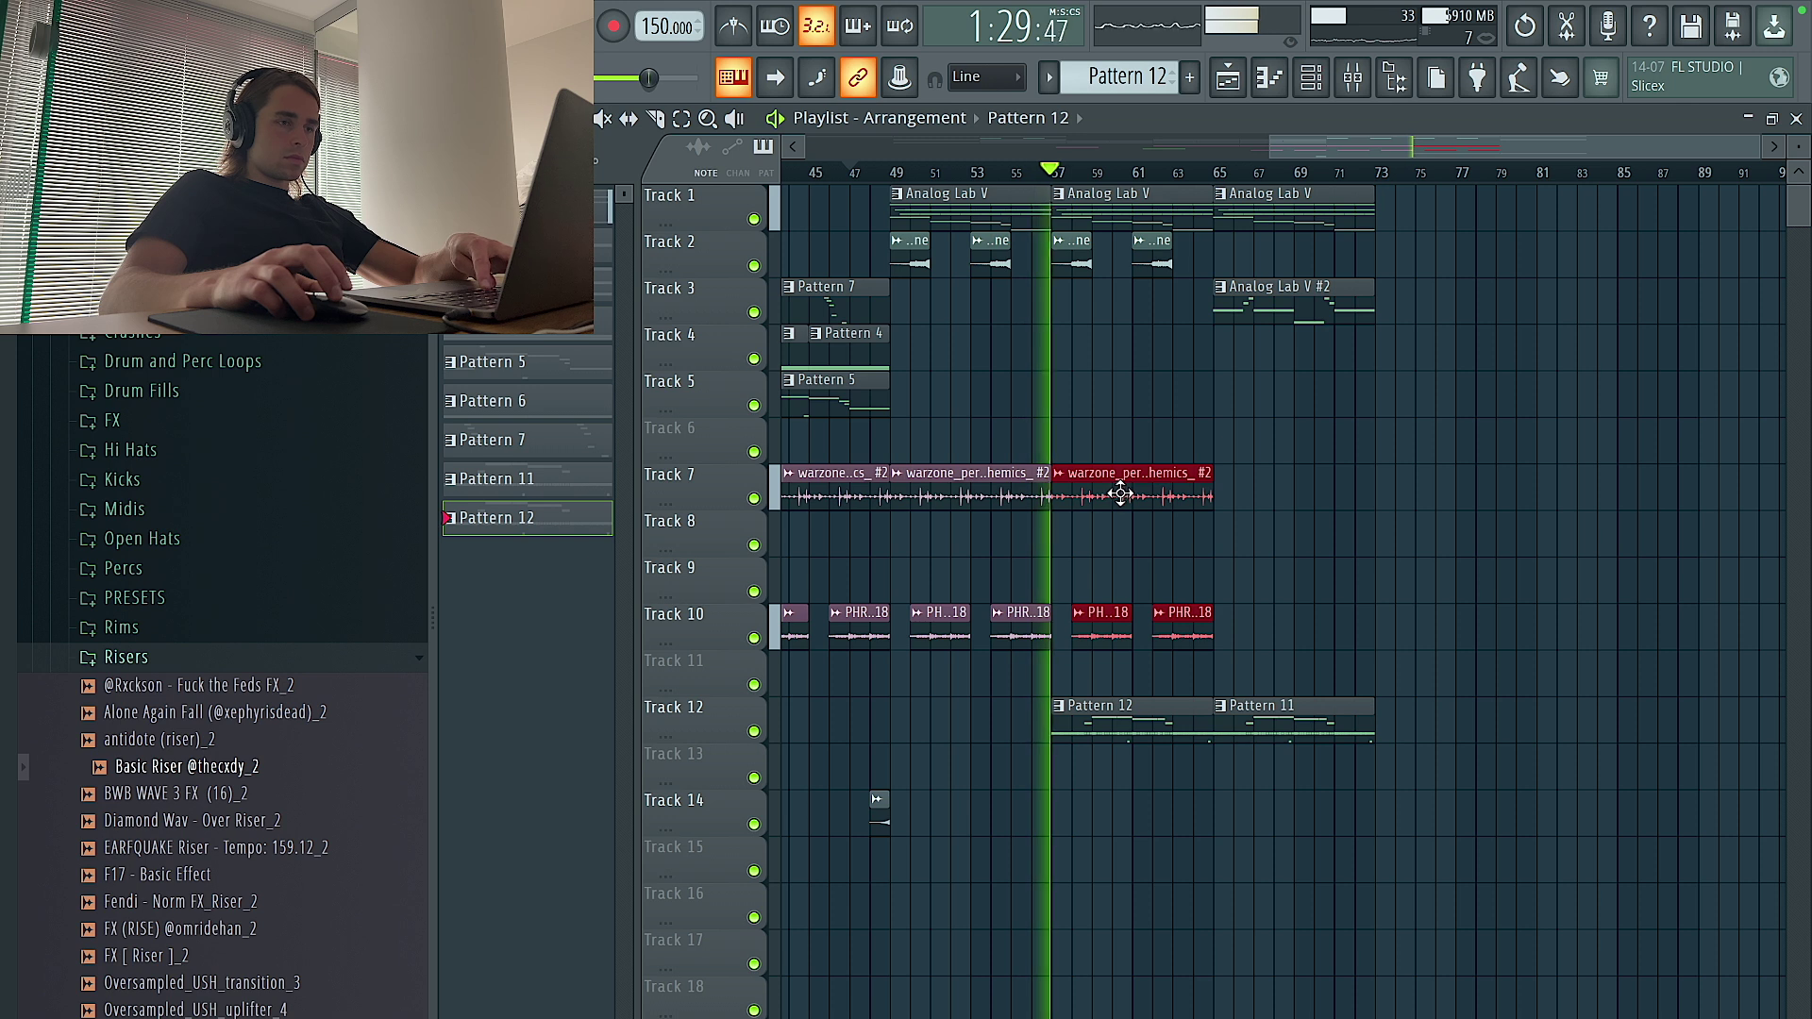
pyautogui.hotkey('ctrl', 'b')
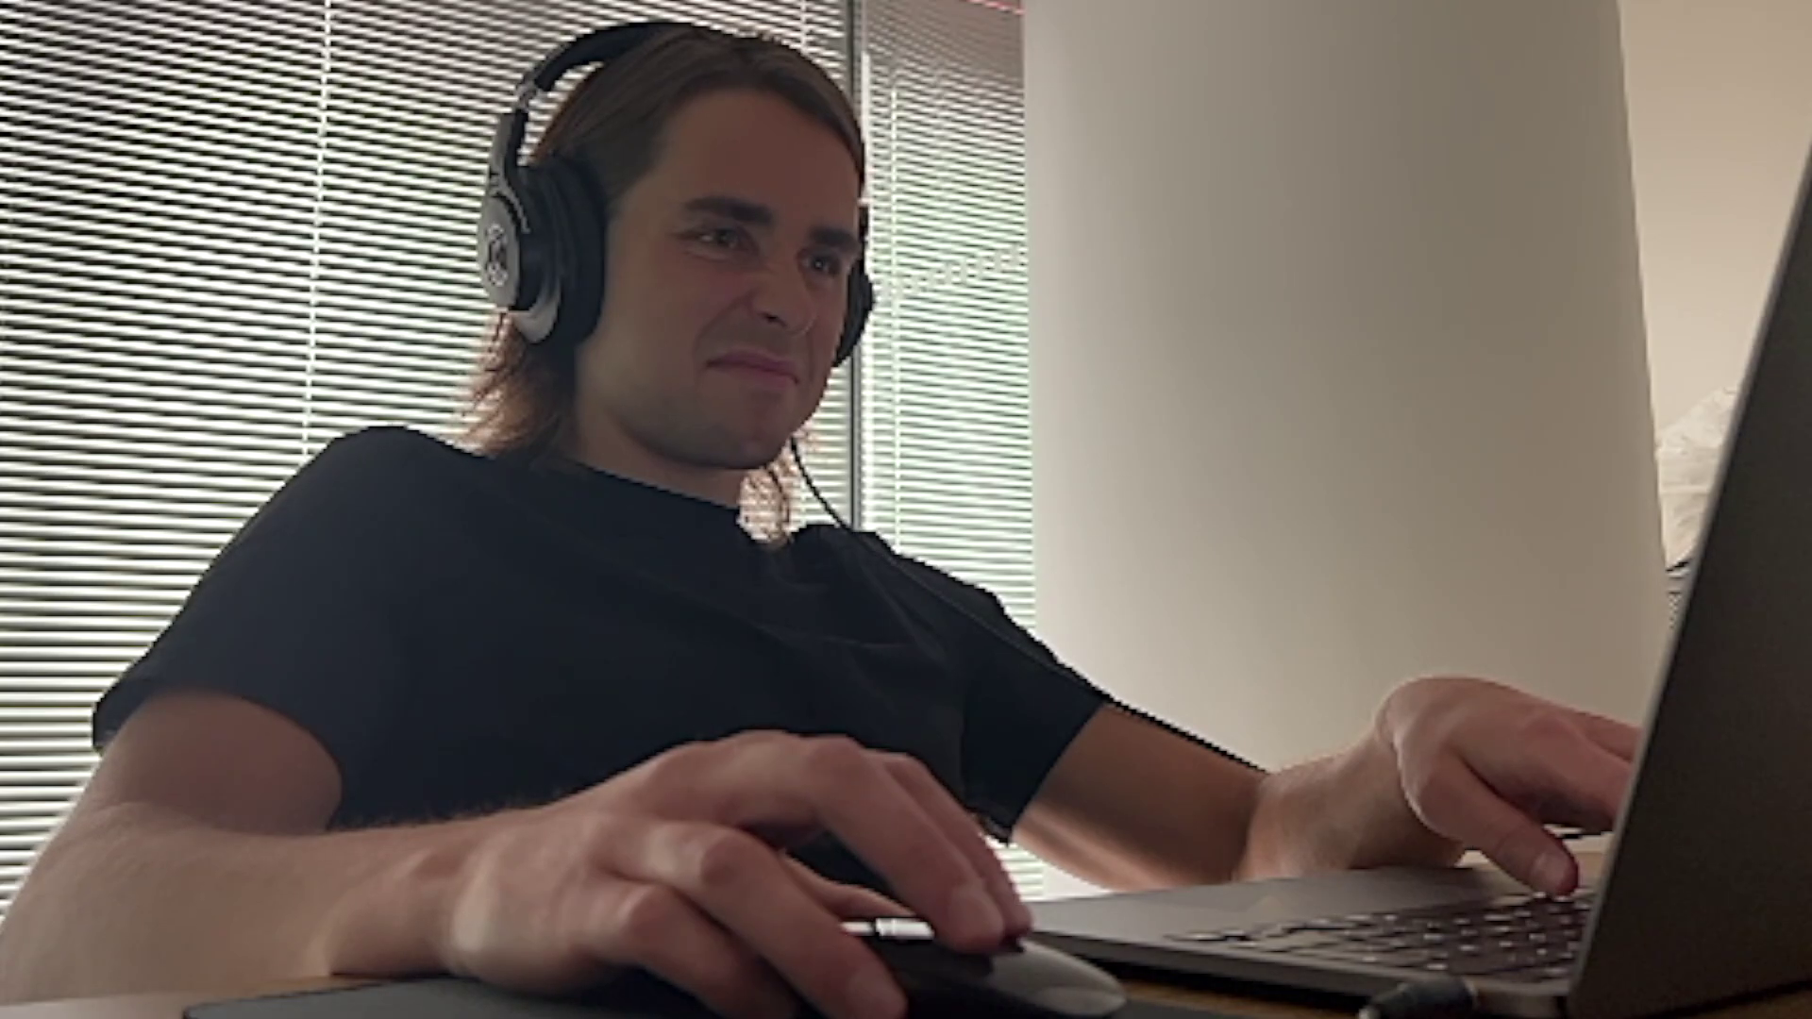
# Trim the end of the Track 12 Pattern 12 clip so it stops slightly before bar 65
pyautogui.press('F6')
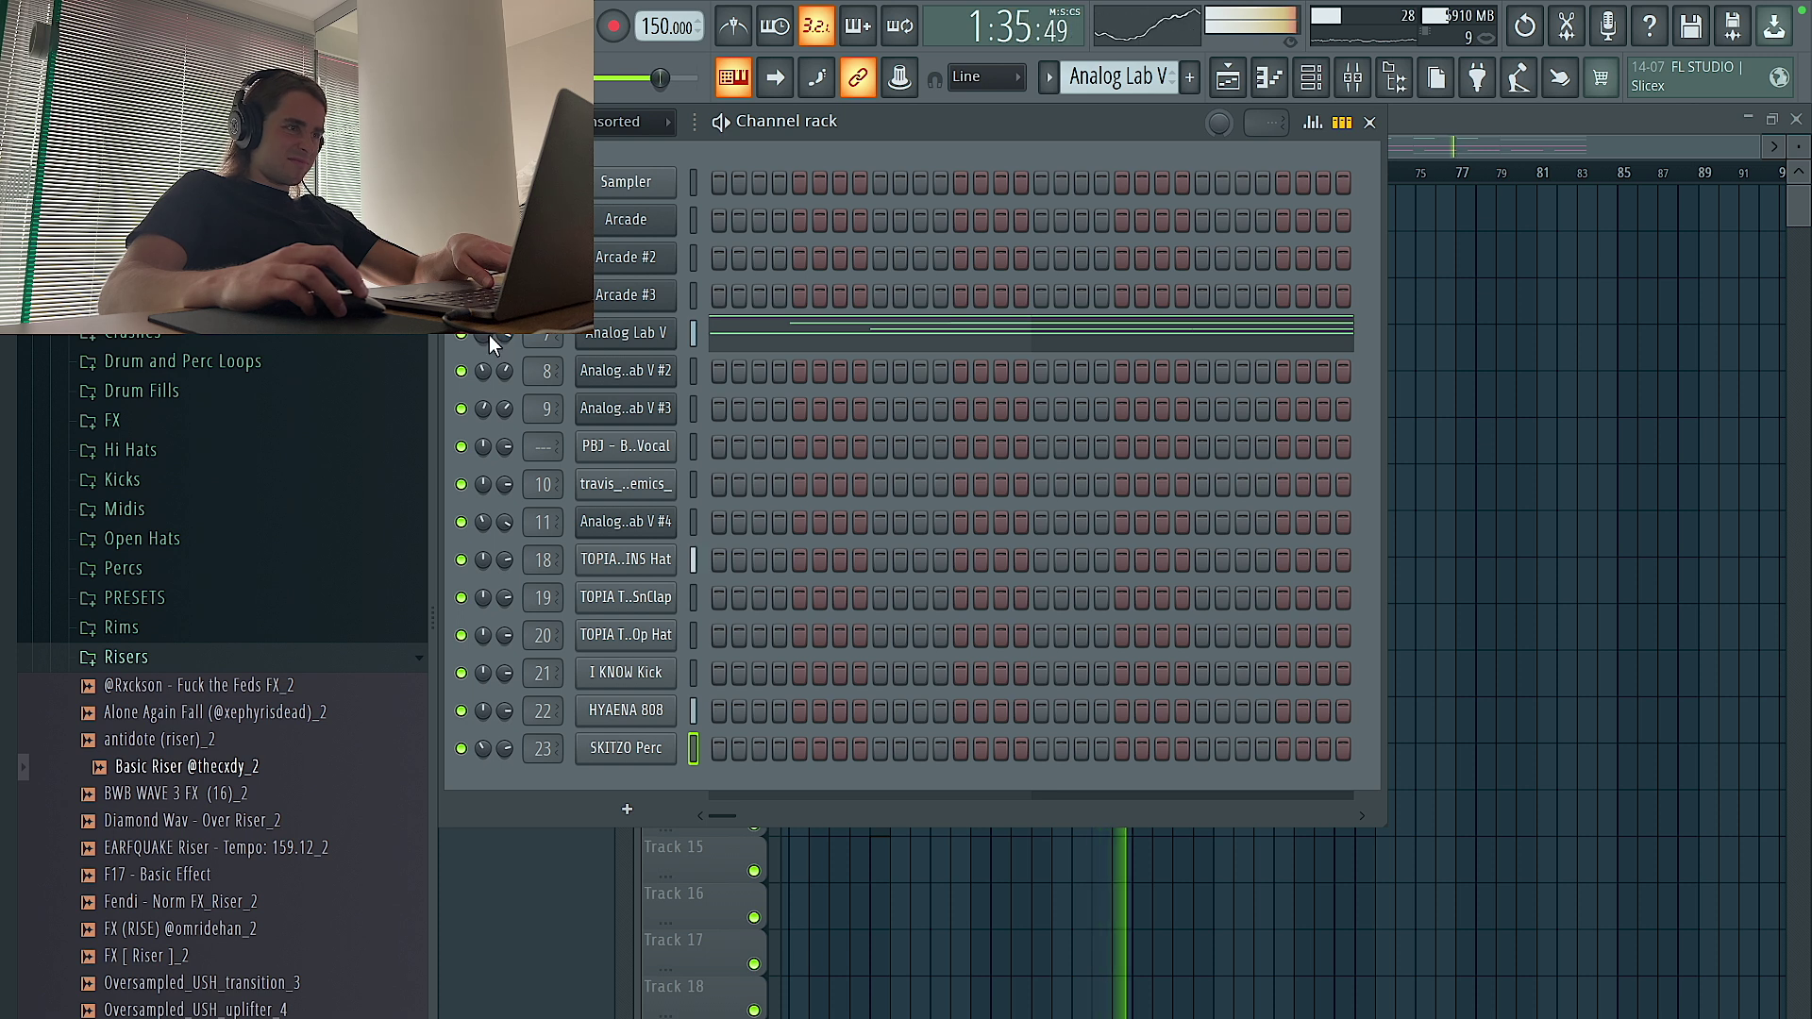
pyautogui.press('F6')
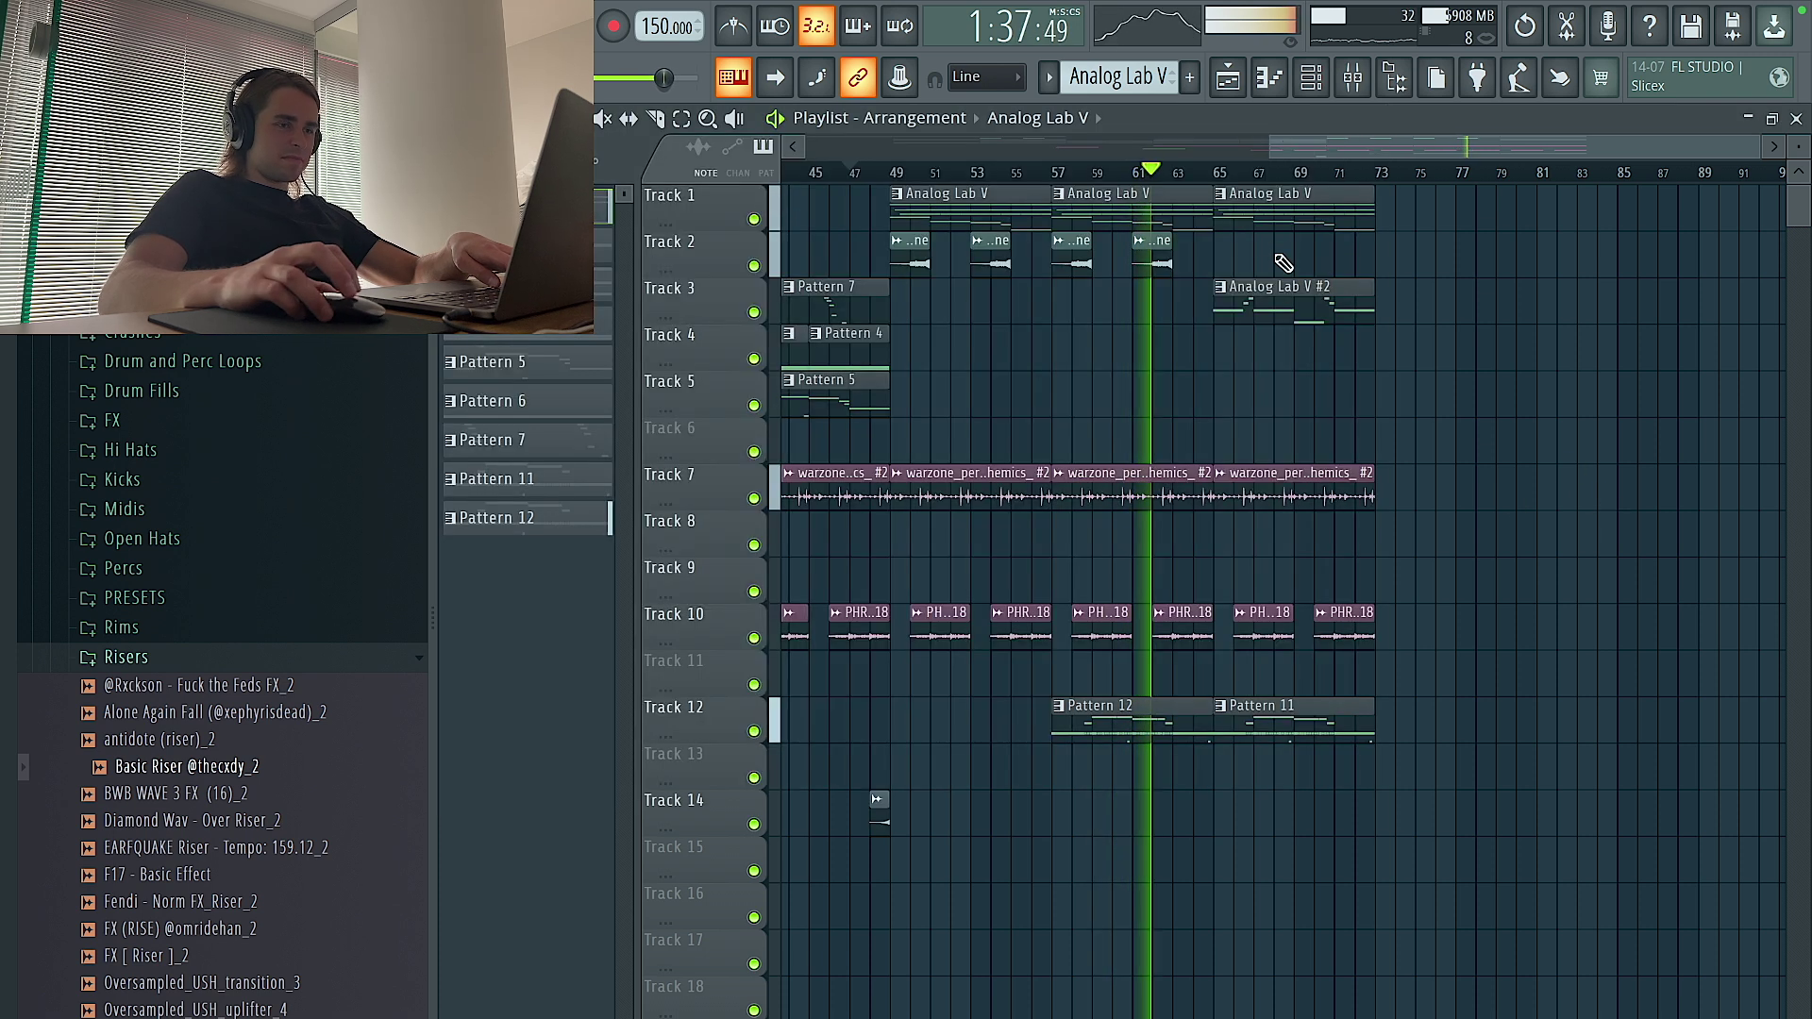
pyautogui.scroll(1, 1260, 566)
pyautogui.moveTo(1271, 723); pyautogui.dragTo(1258, 723)
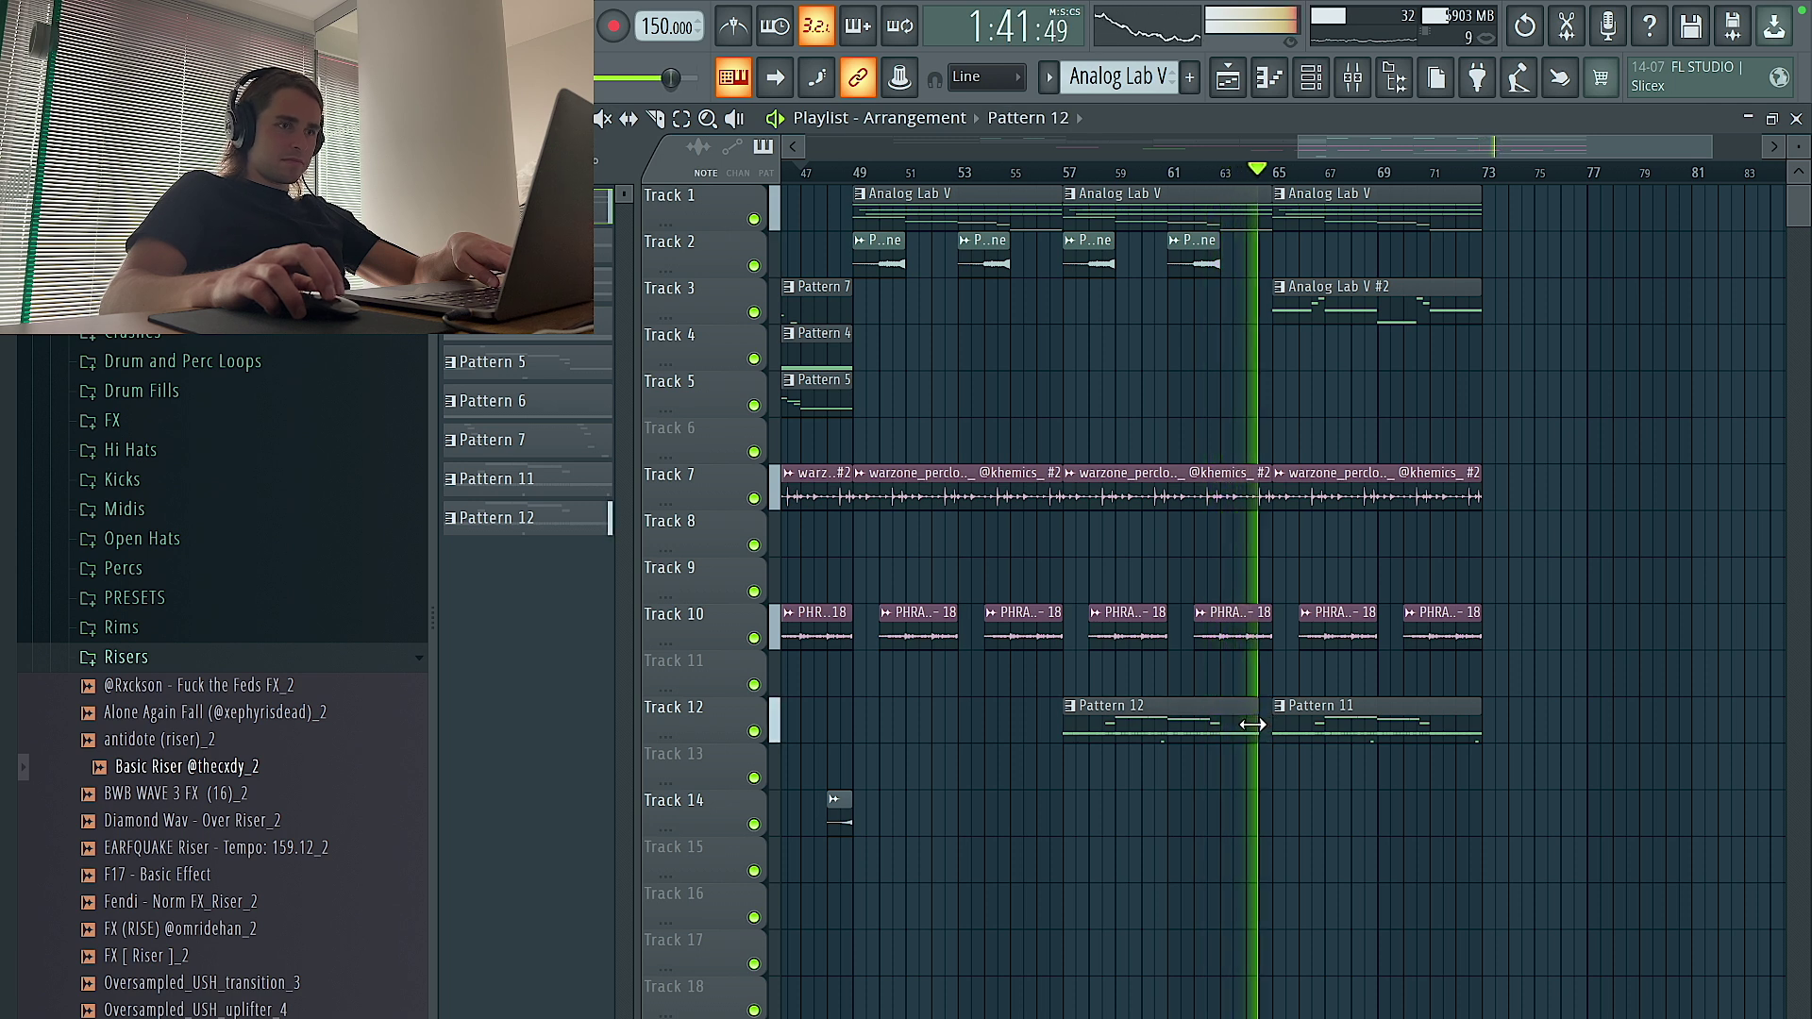
pyautogui.scroll(-2, 1250, 538)
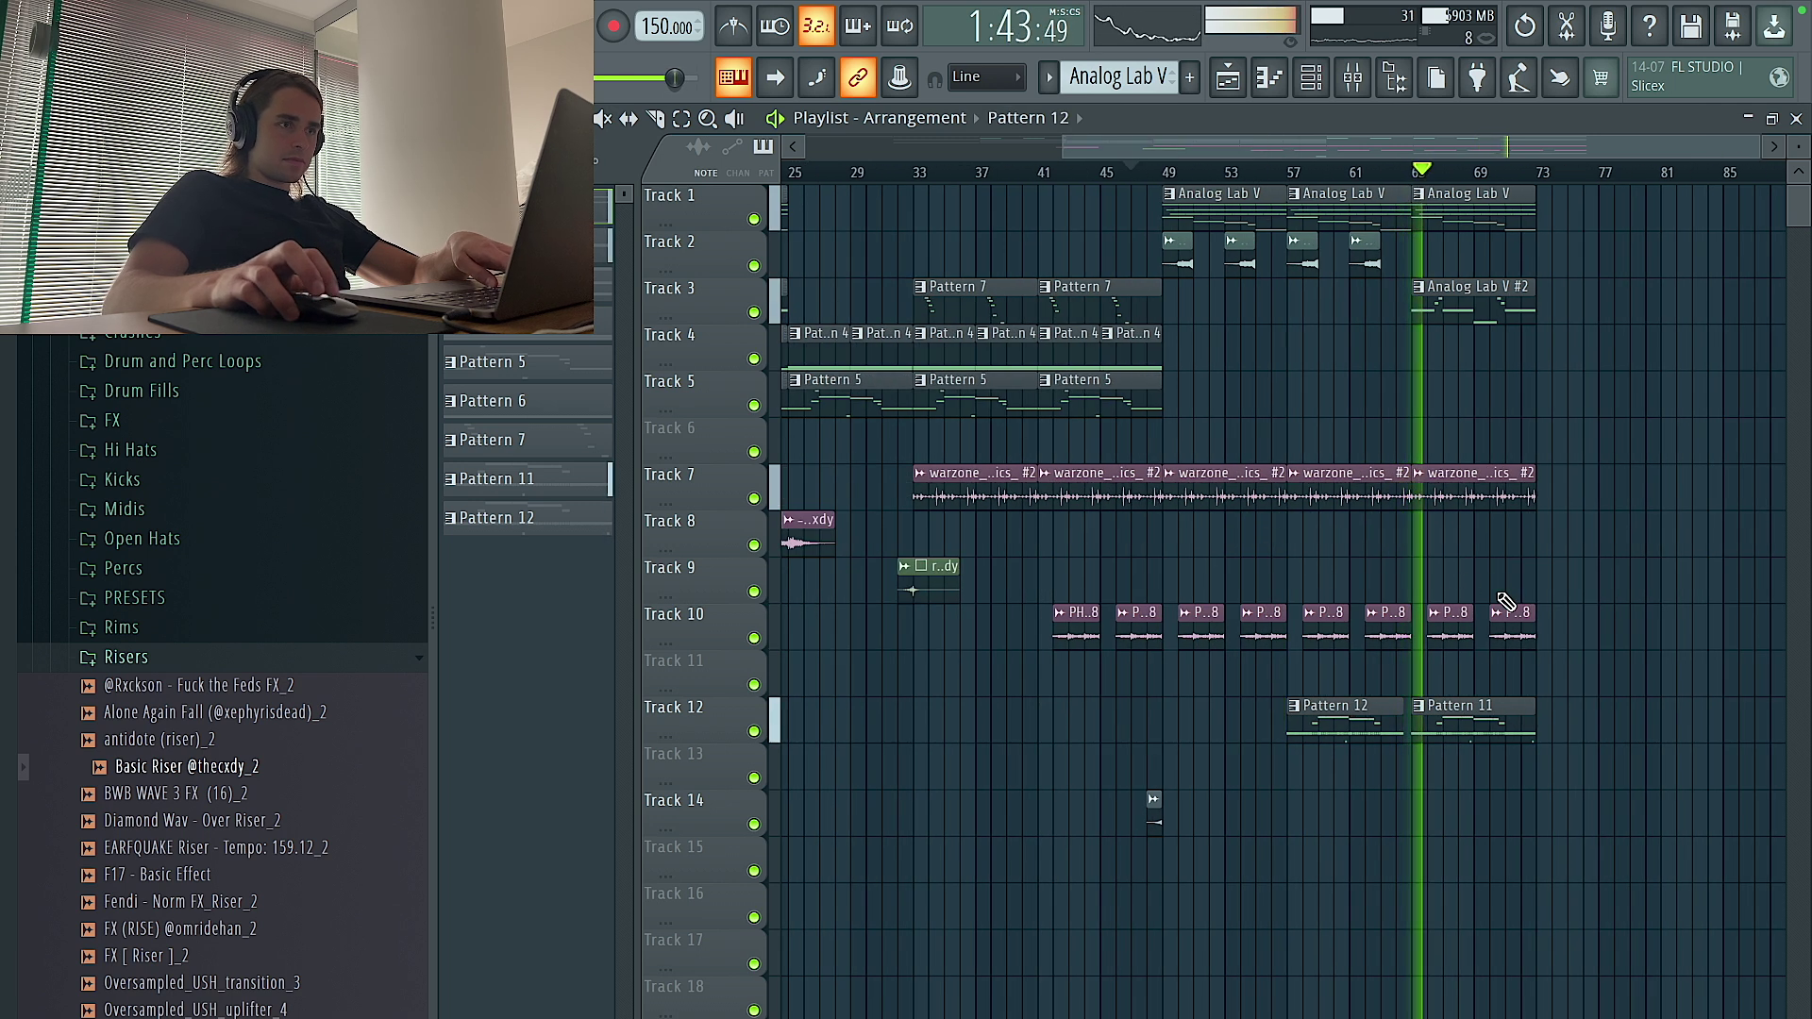
# Replace the Track 12 Pattern 11 clip at bar 65 with a Pattern 12 clip on Track 13
pyautogui.click(1316, 85)
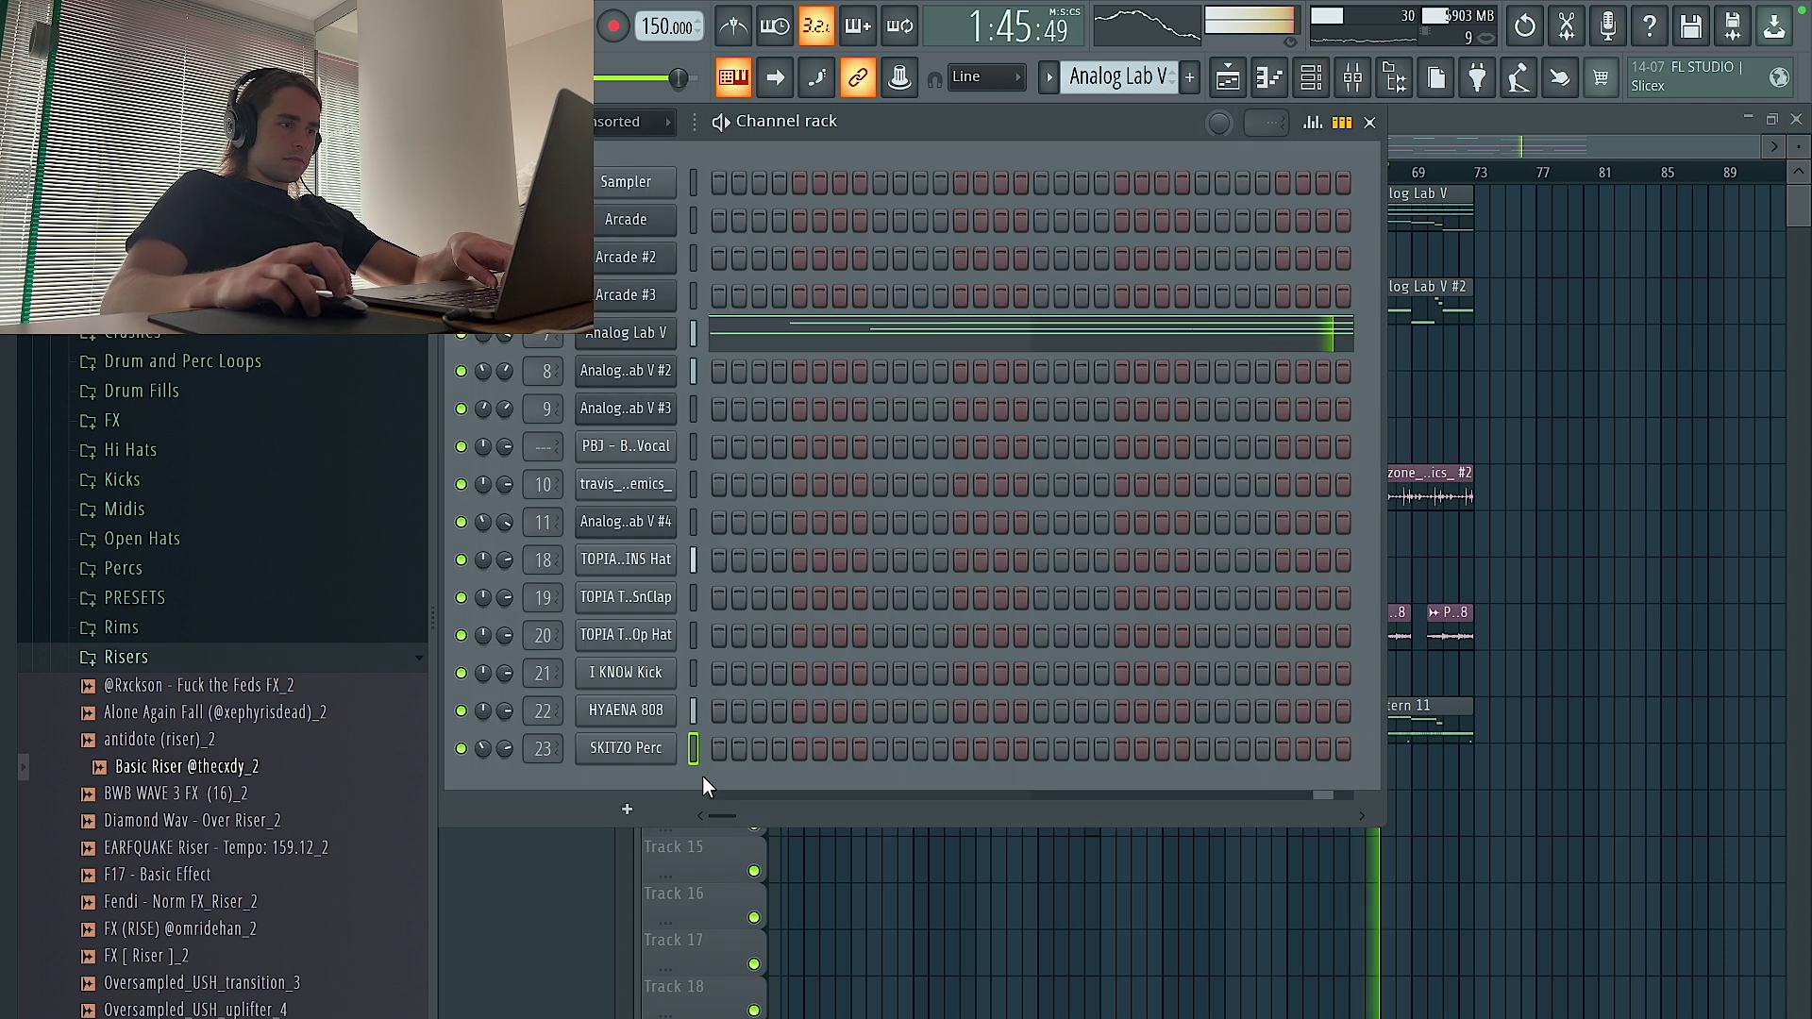
pyautogui.scroll(-6, 1143, 77)
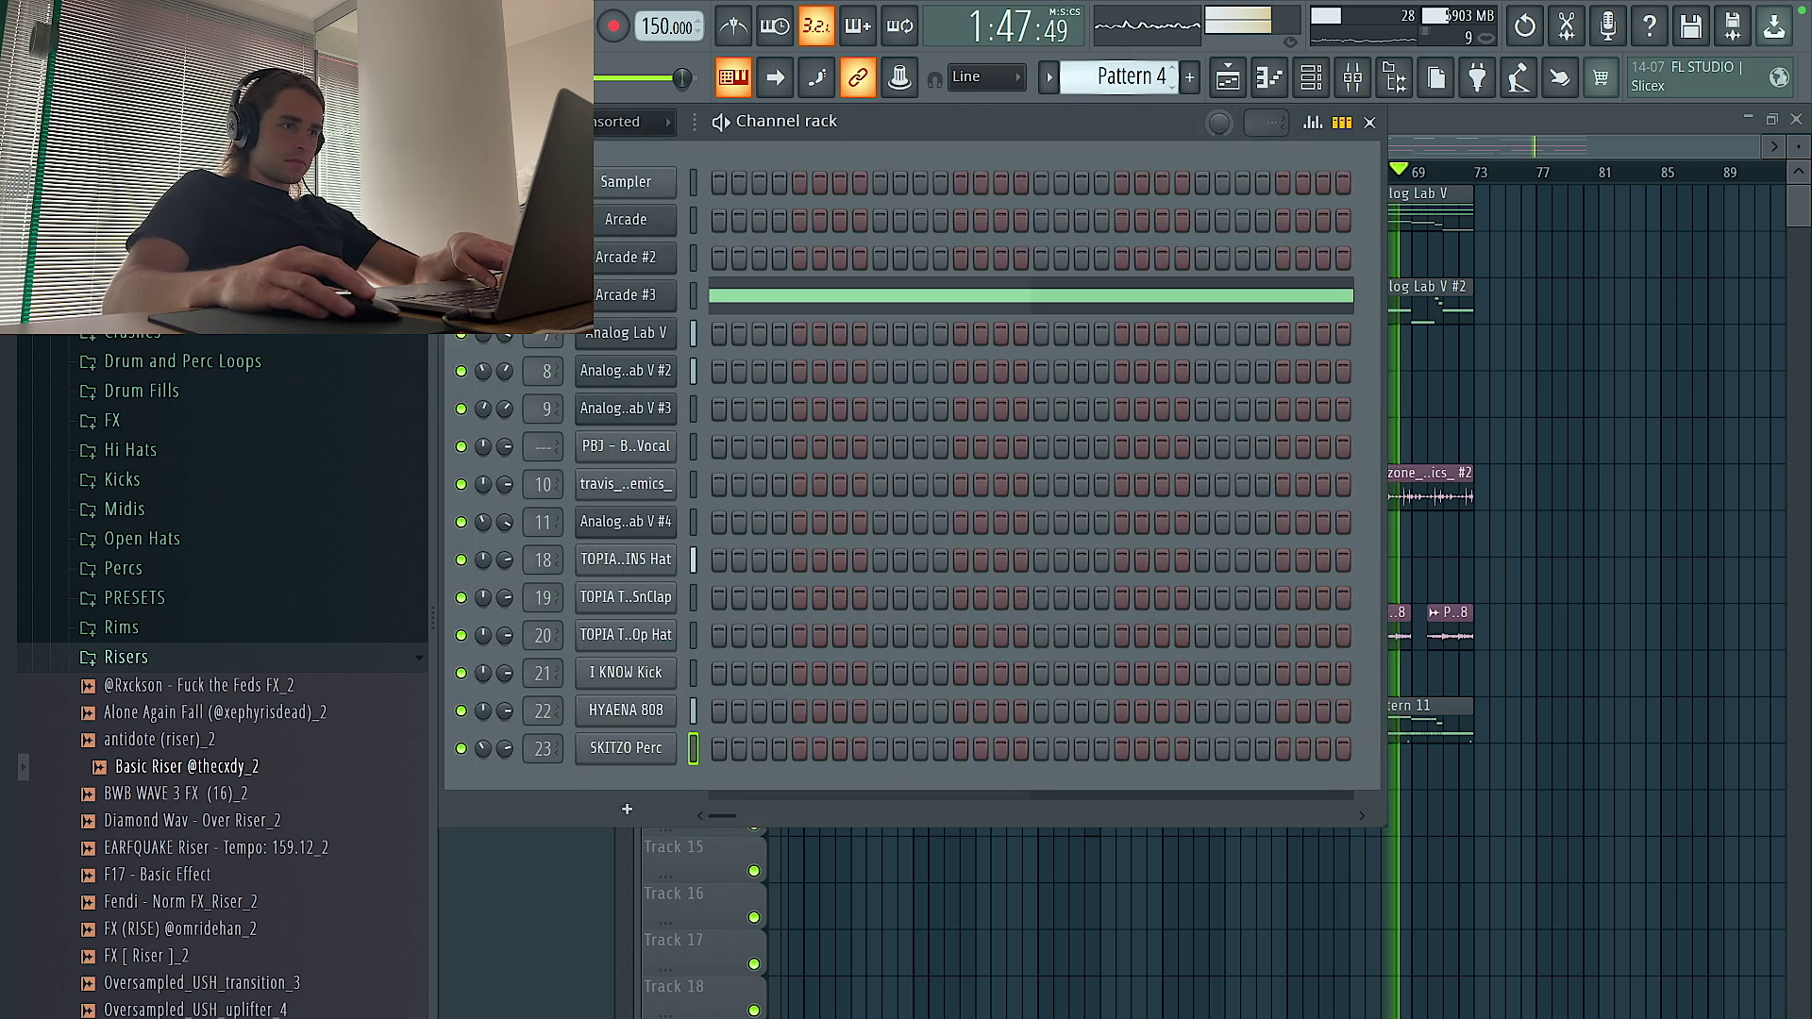
pyautogui.click(1423, 725)
pyautogui.click(1294, 720)
pyautogui.click(1368, 768)
pyautogui.rightClick(1375, 736)
pyautogui.scroll(4, 1470, 770)
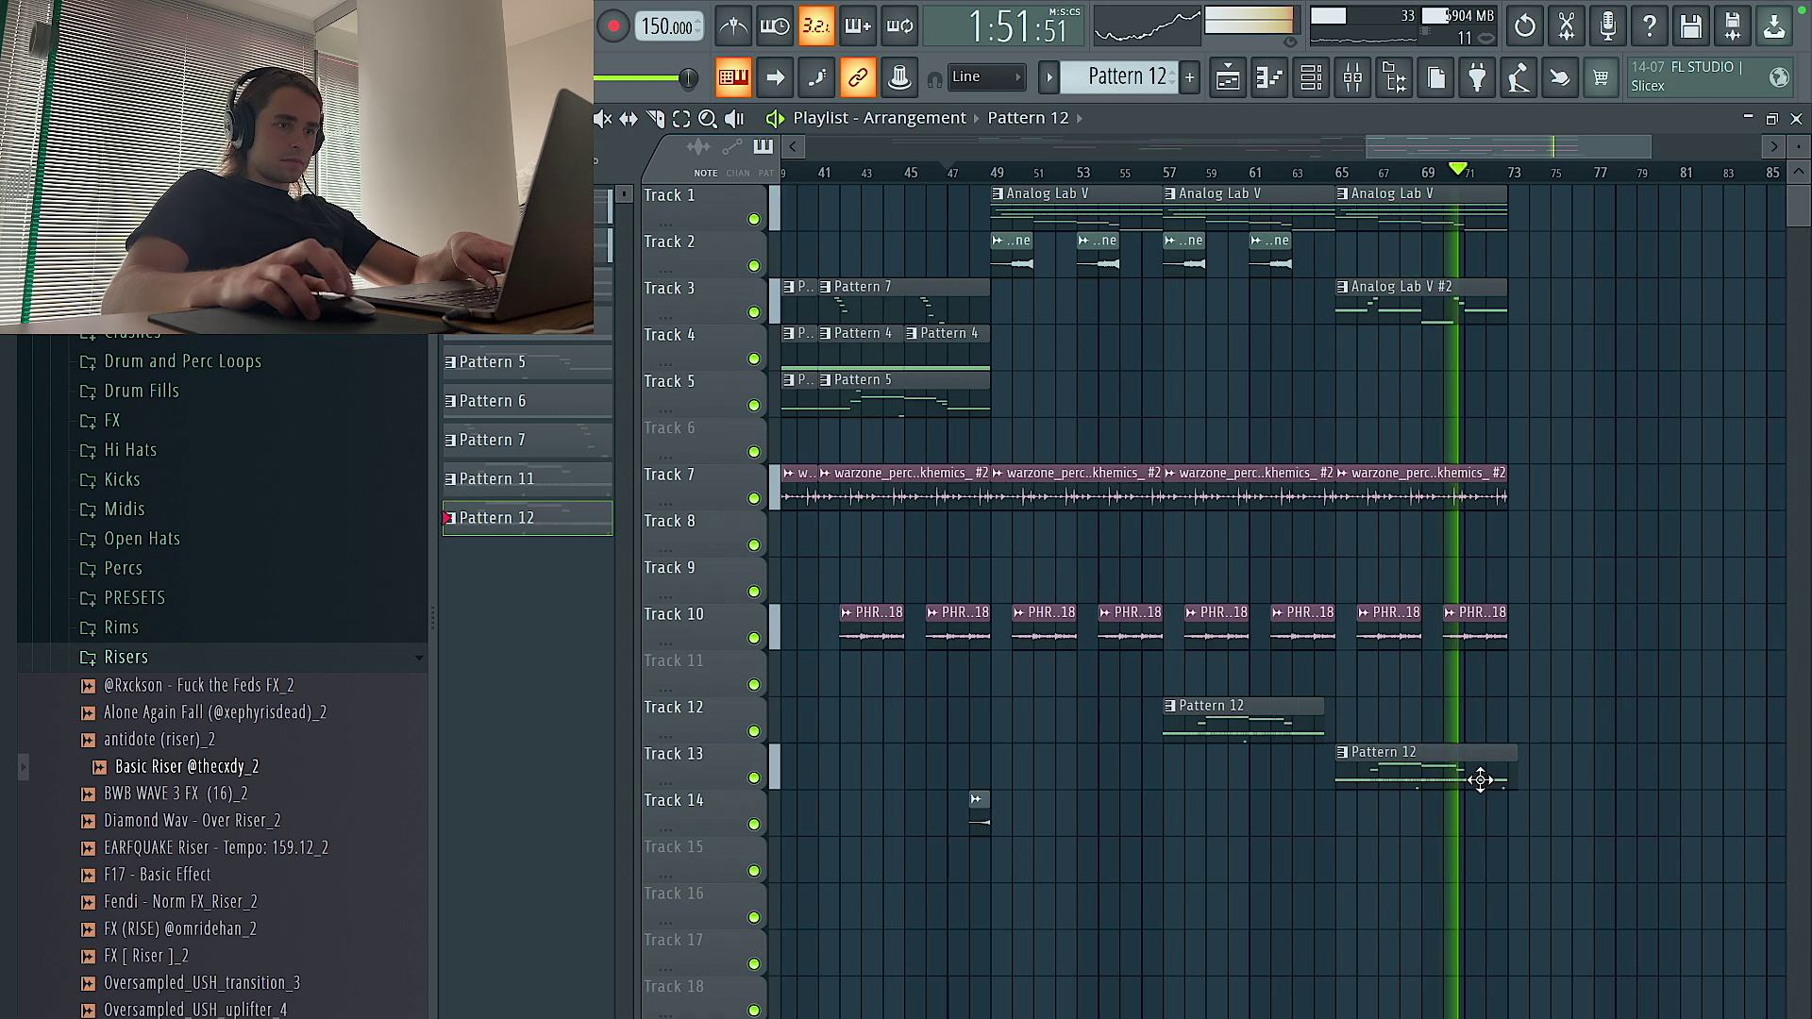
pyautogui.scroll(-3, 1508, 729)
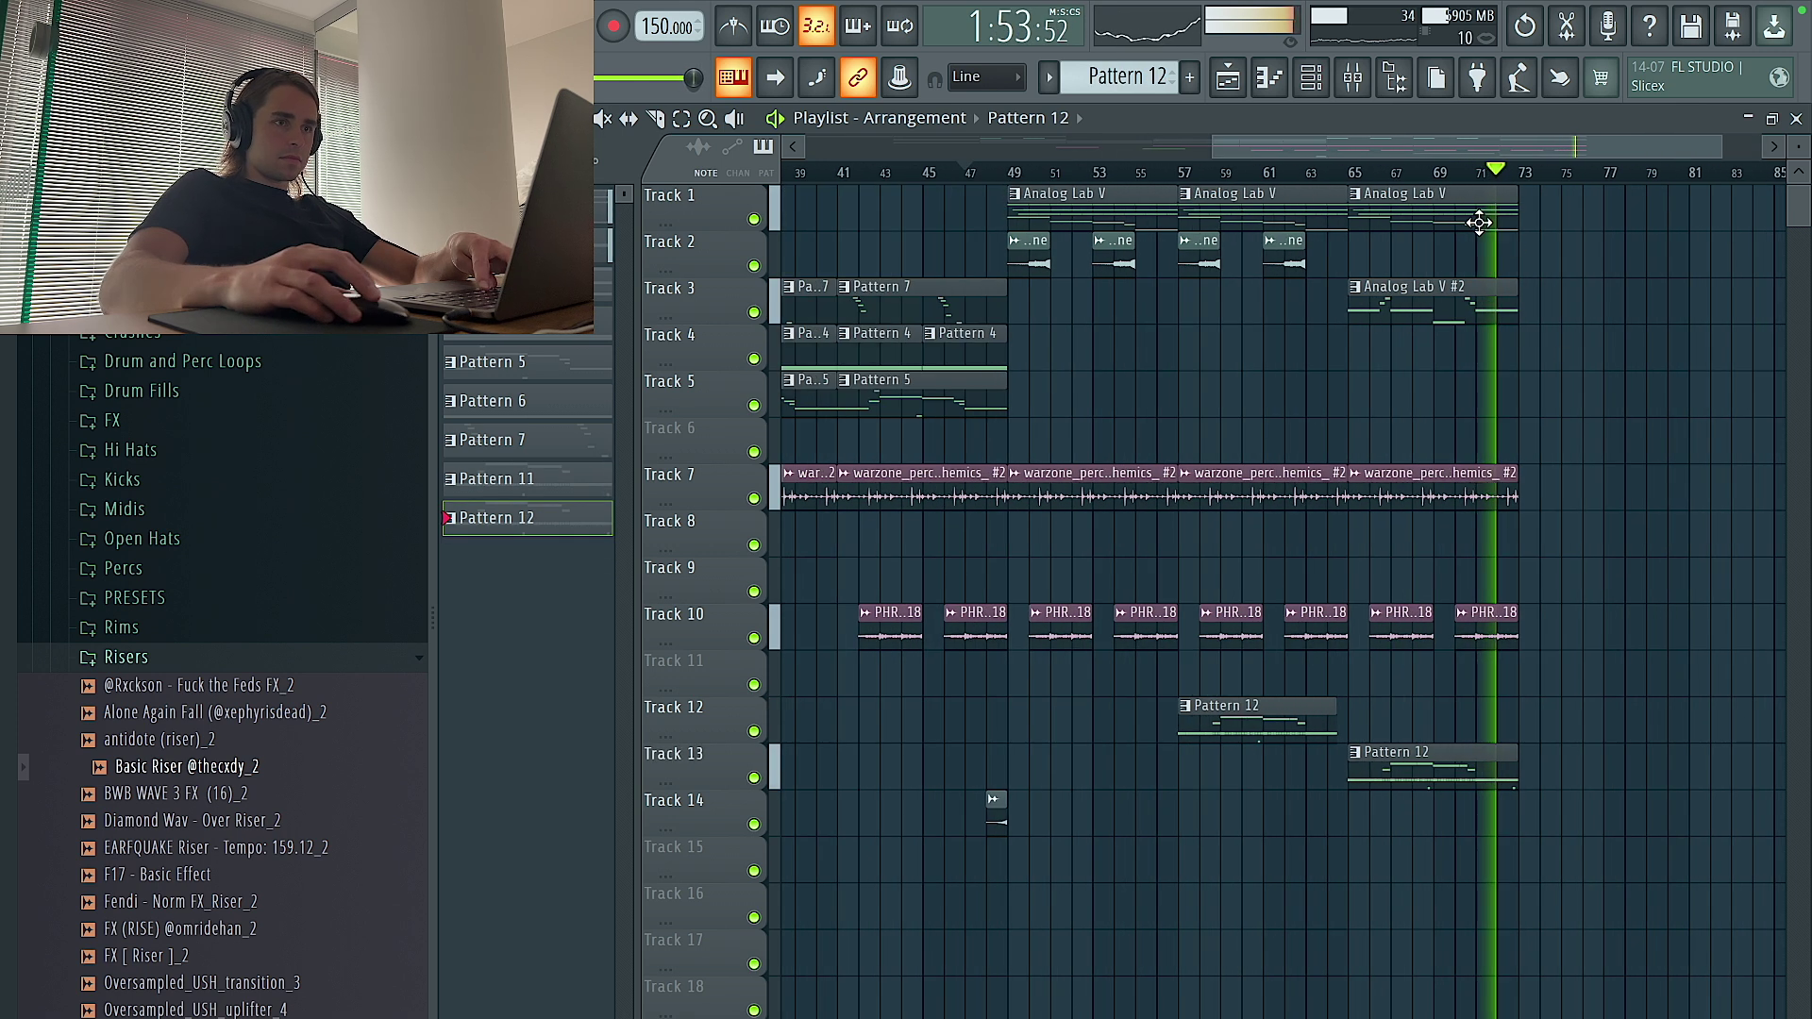
pyautogui.click(1527, 194)
pyautogui.rightClick(1529, 196)
pyautogui.click(1579, 362)
# In Pattern 14, add short low-velocity C5 notes to TOPIA TWINS SnClap around bar 4, before bar 6 and around bar 8
pyautogui.press('F6')
pyautogui.rightClick(687, 586)
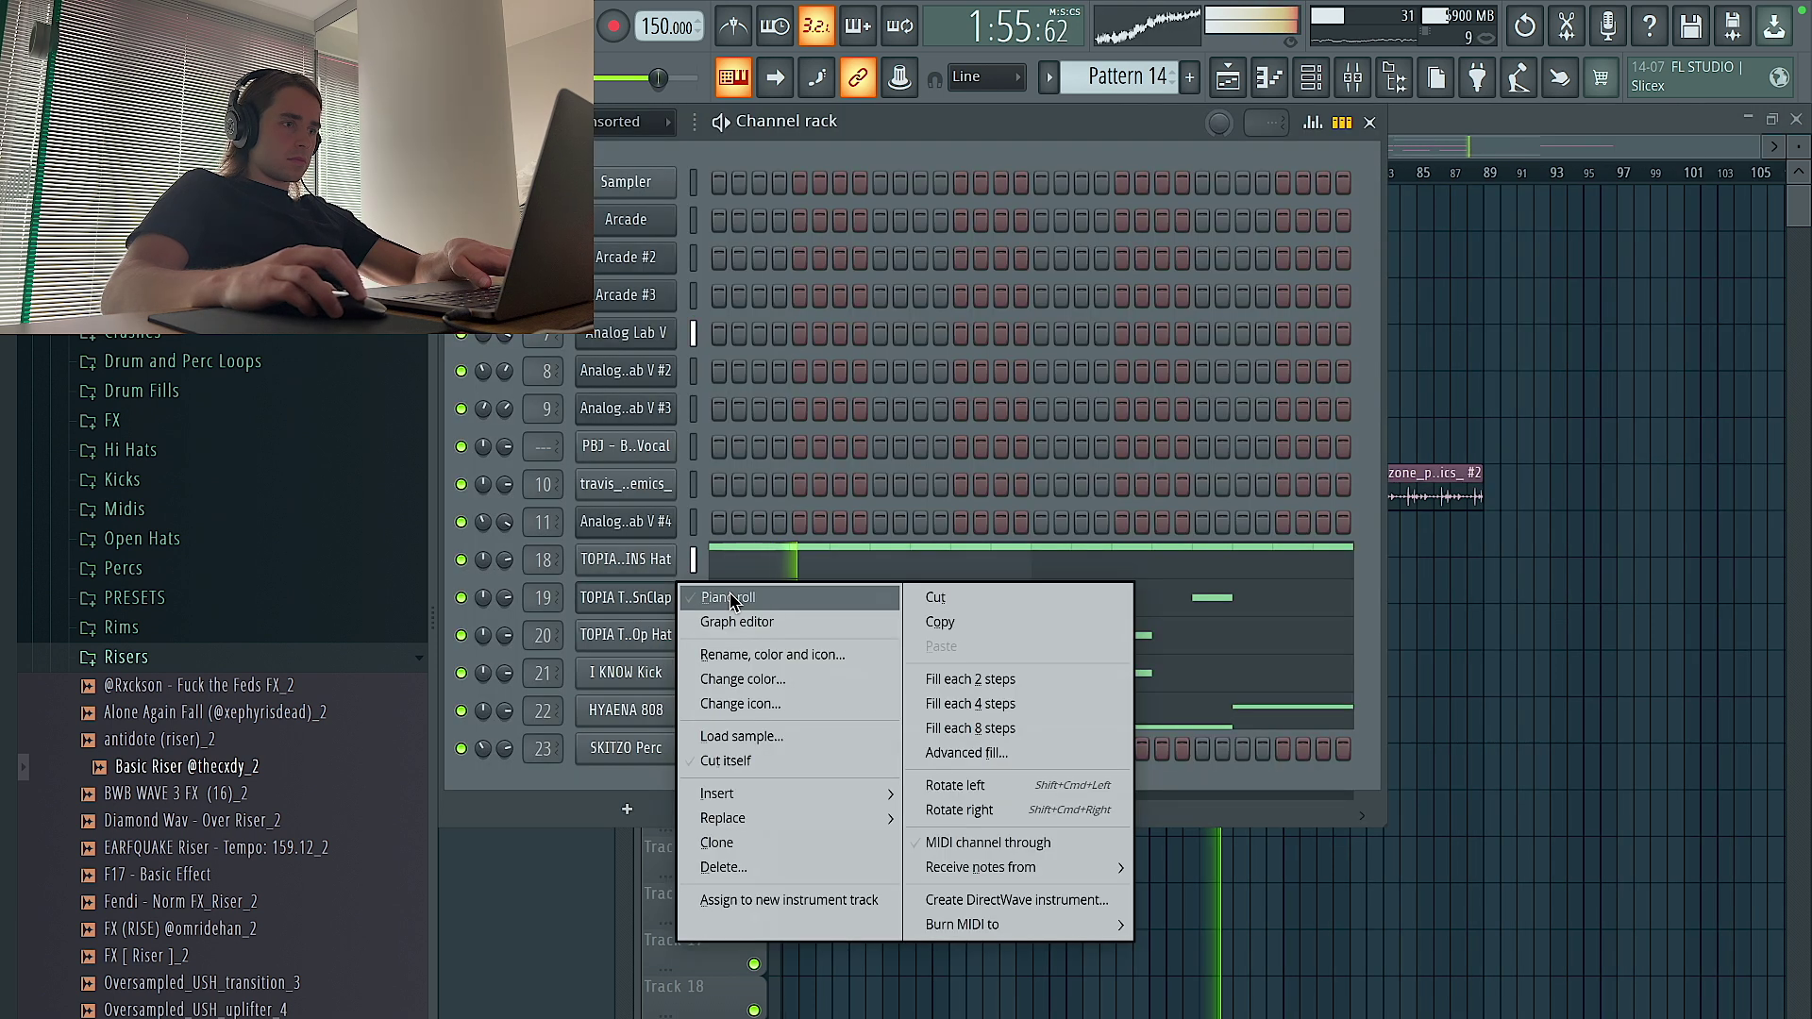
pyautogui.click(728, 594)
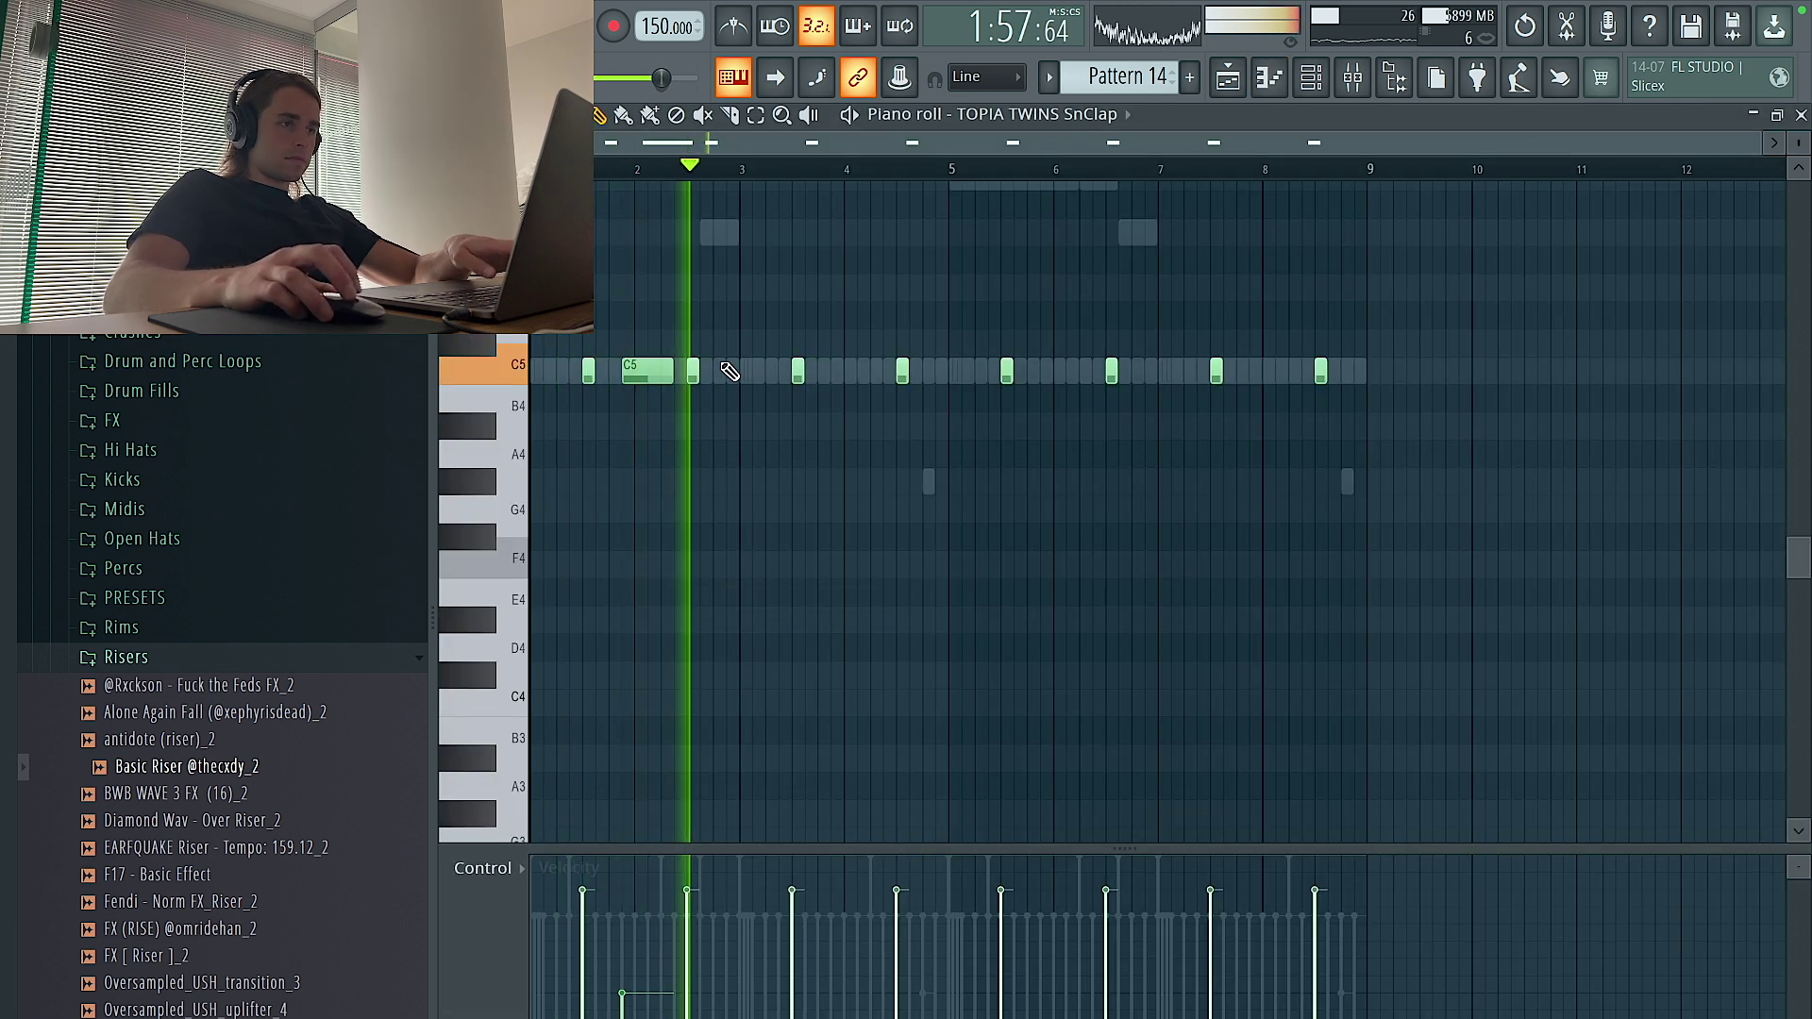
pyautogui.click(830, 371)
pyautogui.click(857, 370)
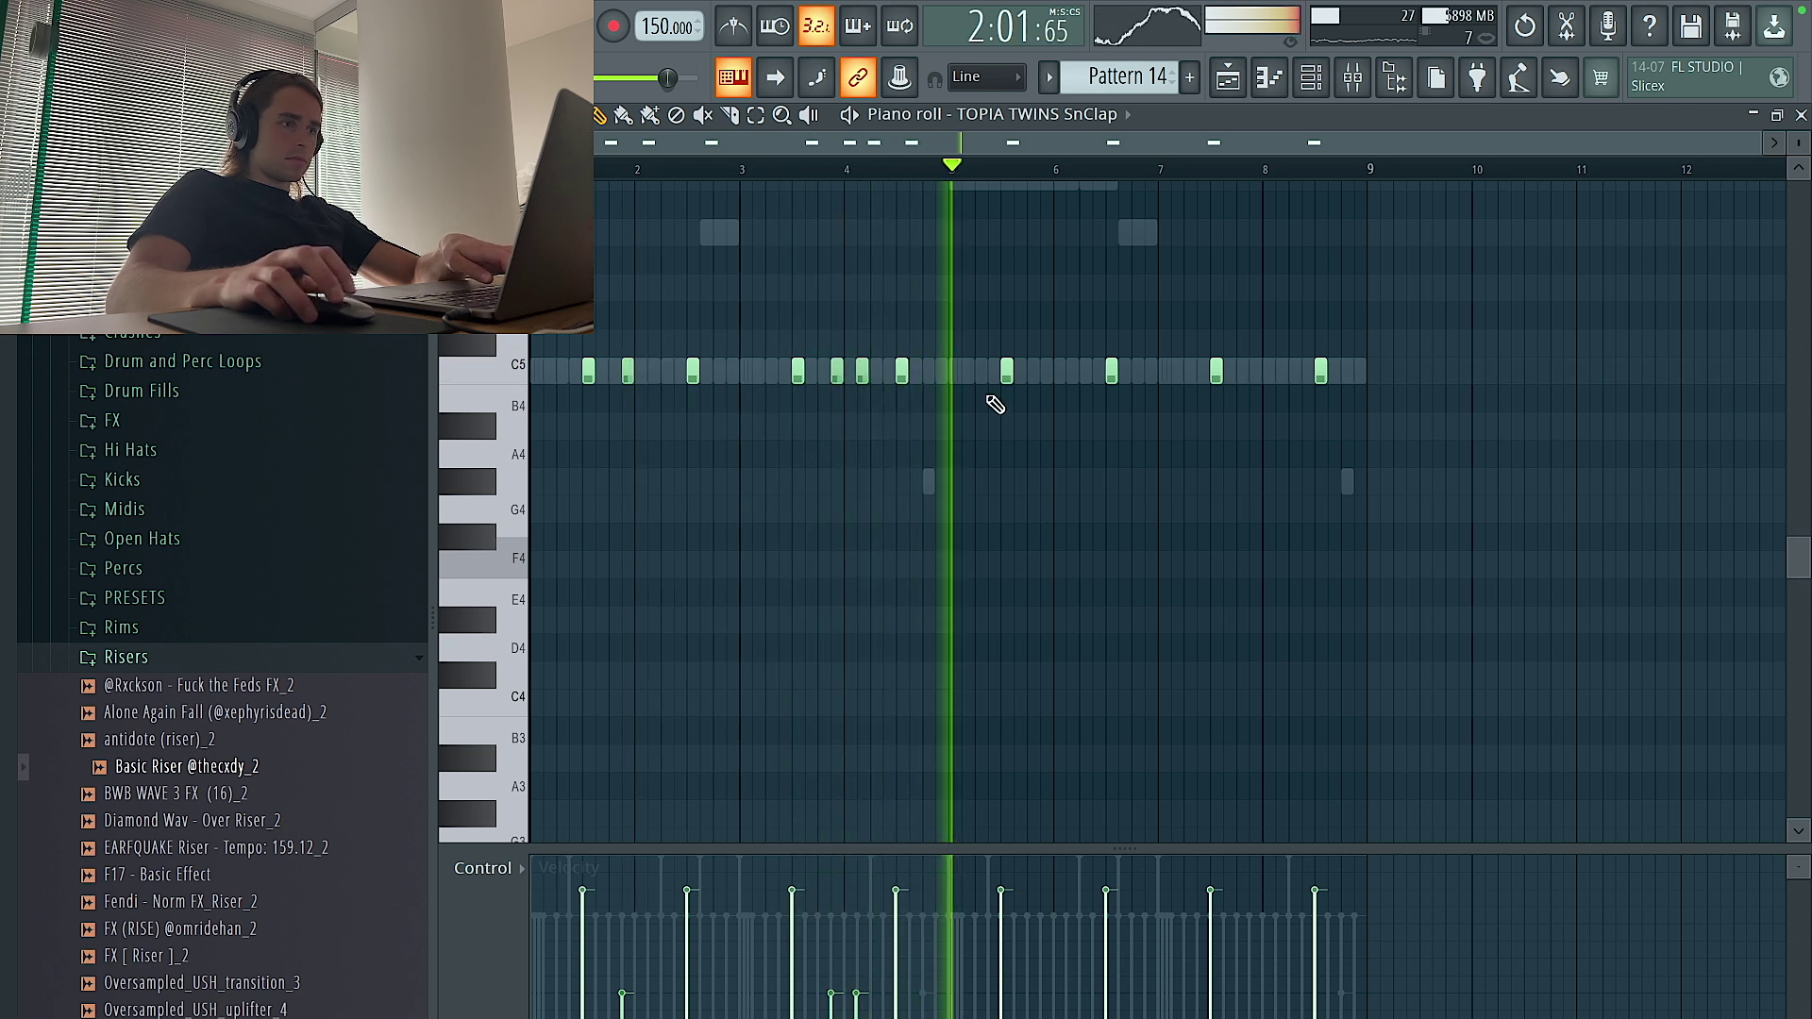
pyautogui.click(1041, 372)
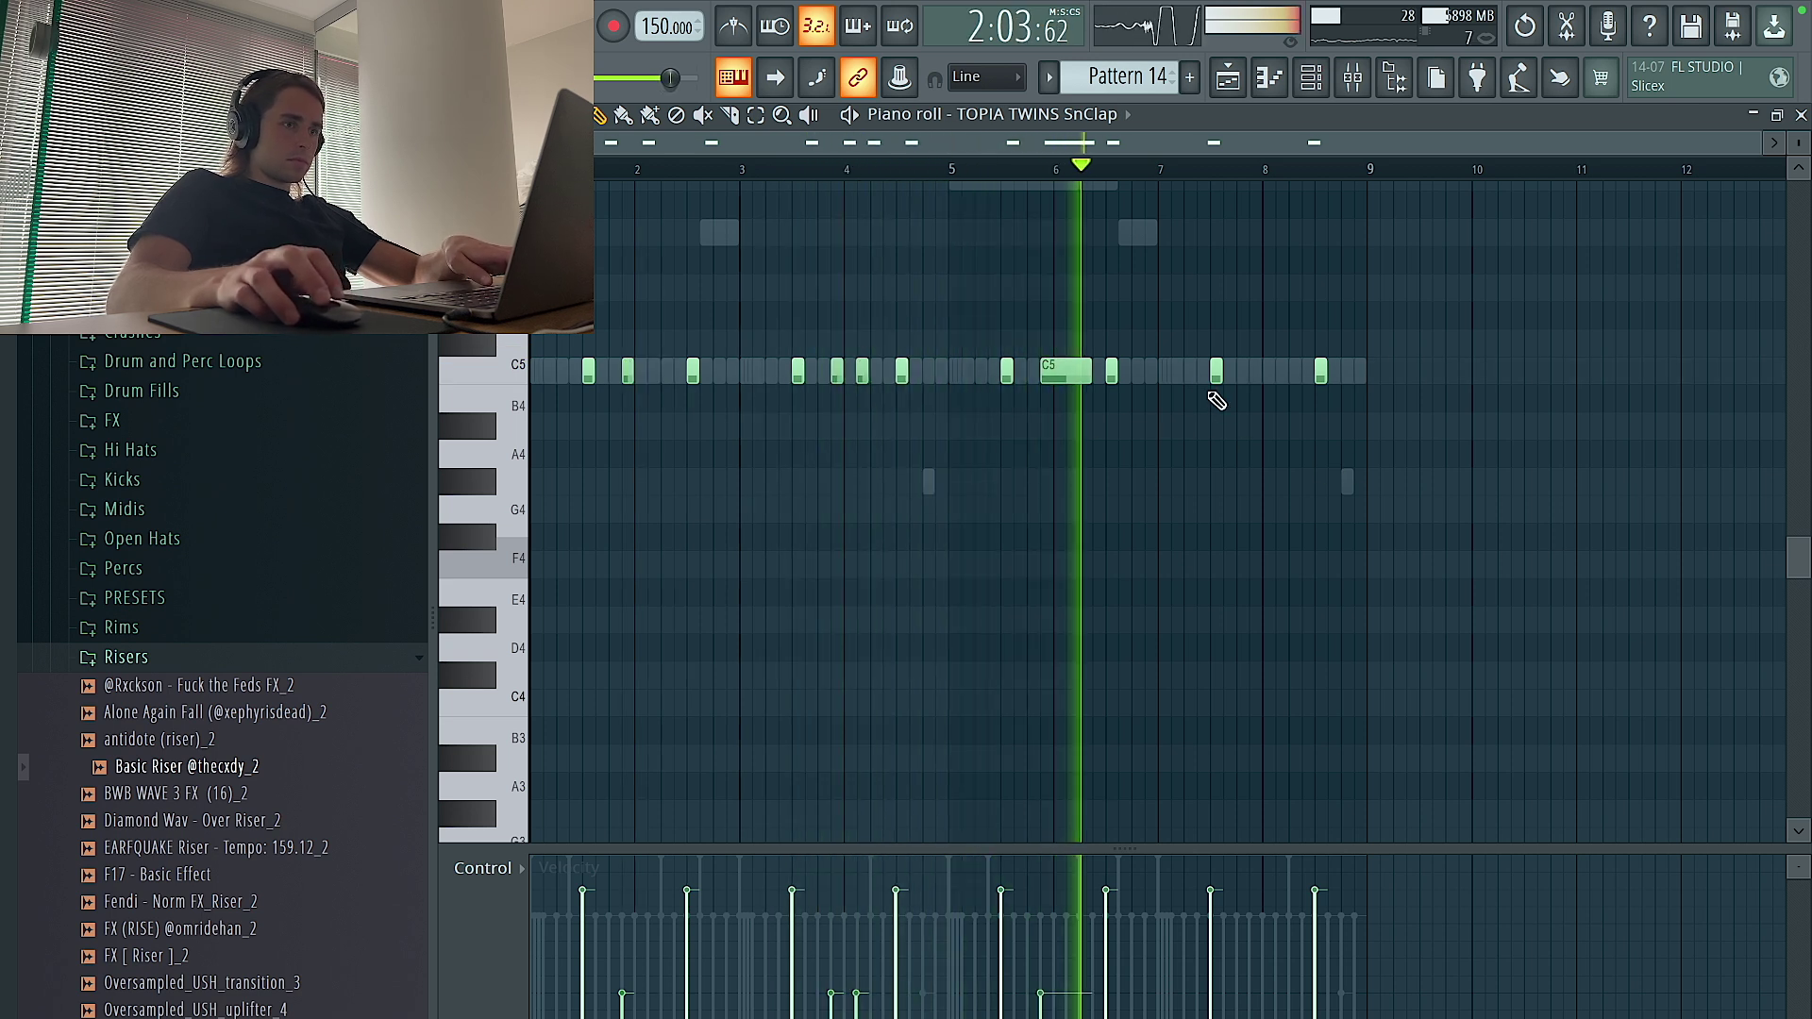
pyautogui.click(1254, 371)
pyautogui.click(1279, 371)
pyautogui.hotkey('ctrl', 'a')
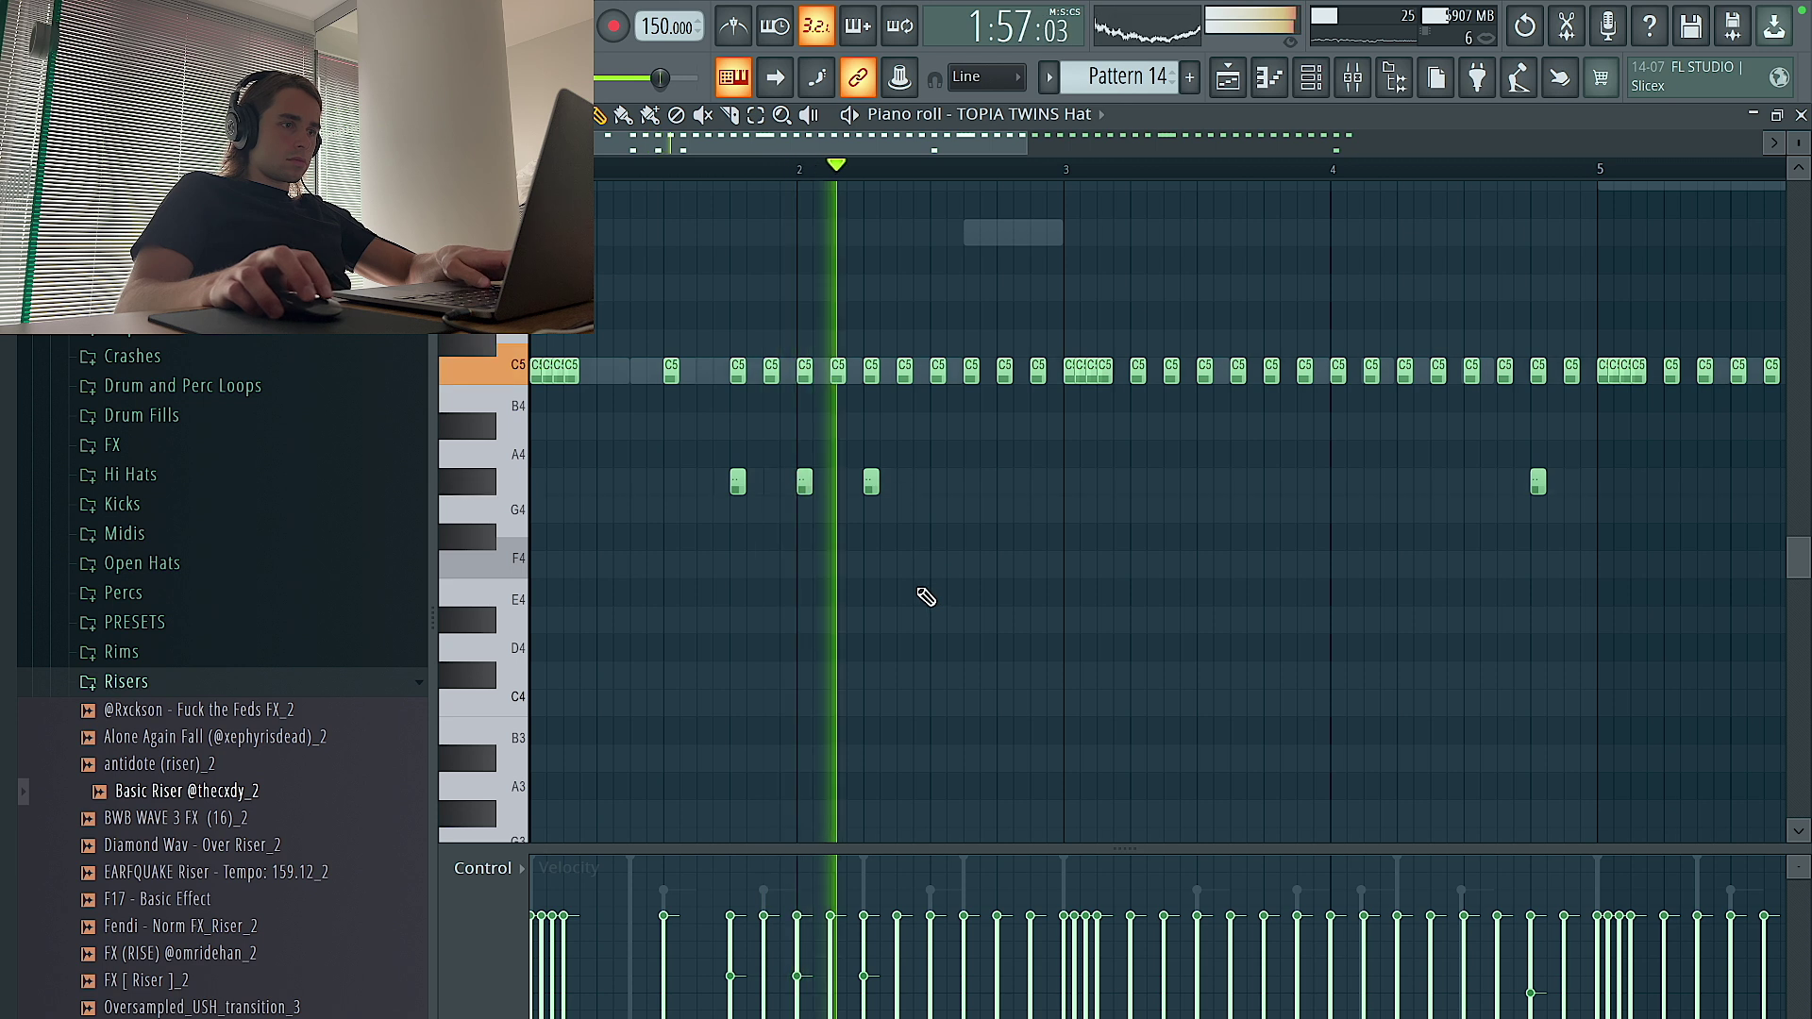
# Add a low D#4 TOPIA TWINS Hat note late in bar 2 and chop the G#4 note midway through that bar
pyautogui.click(1002, 618)
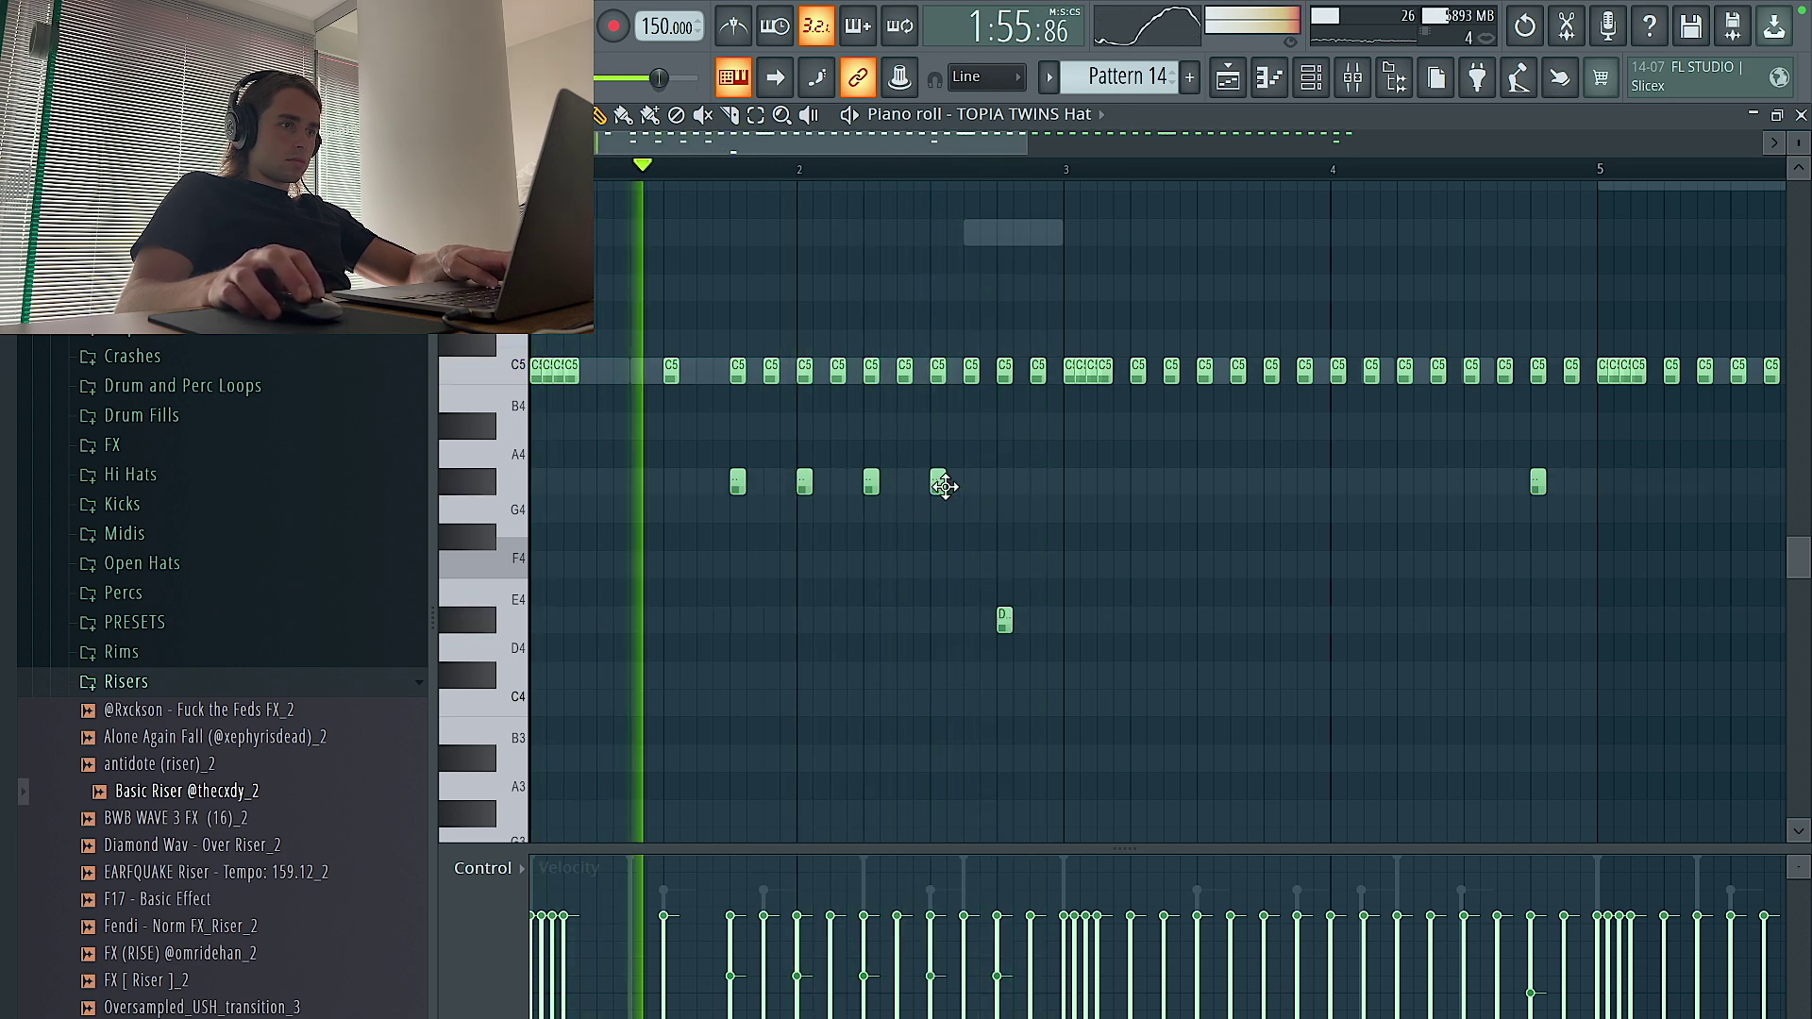
pyautogui.click(938, 482)
pyautogui.hotkey('alt', 'u')
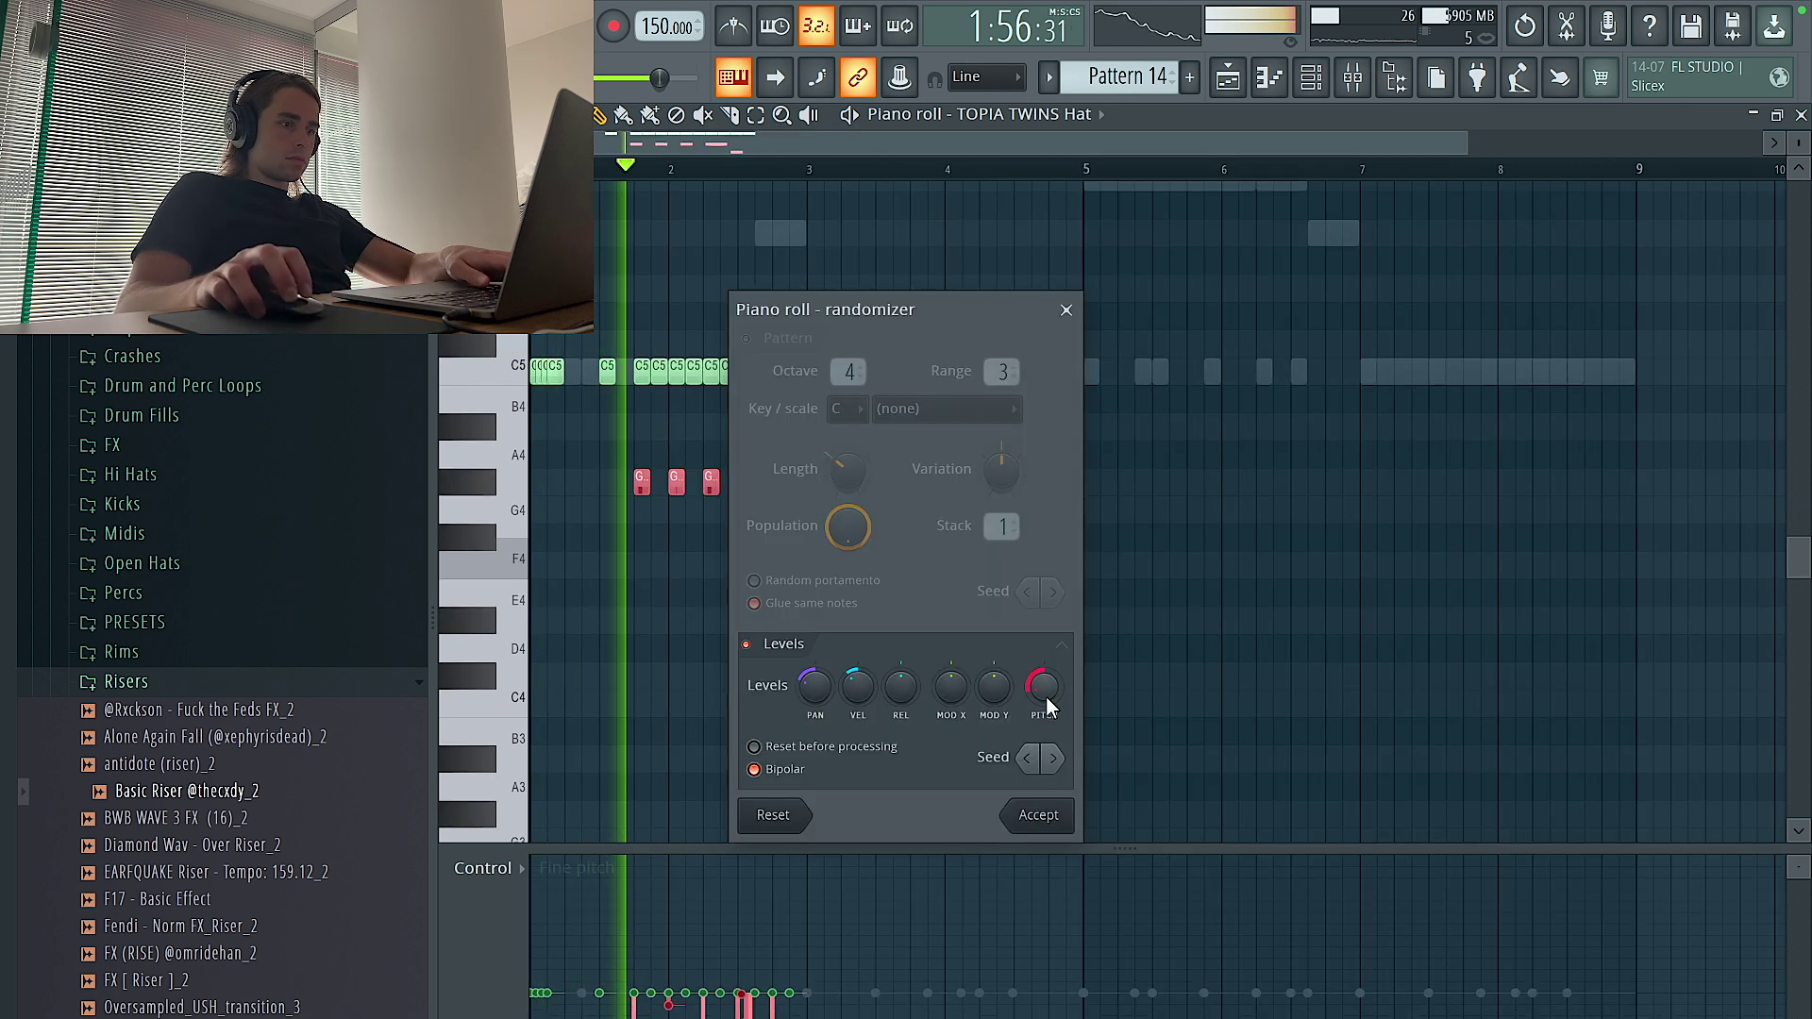
# Randomize the fine pitch of the selected low hat notes, adjusting the randomizer's pitch level before accepting
pyautogui.moveTo(1046, 700)
pyautogui.mouseDown()
pyautogui.moveTo(1046, 675)
pyautogui.moveTo(1036, 710)
pyautogui.mouseUp()
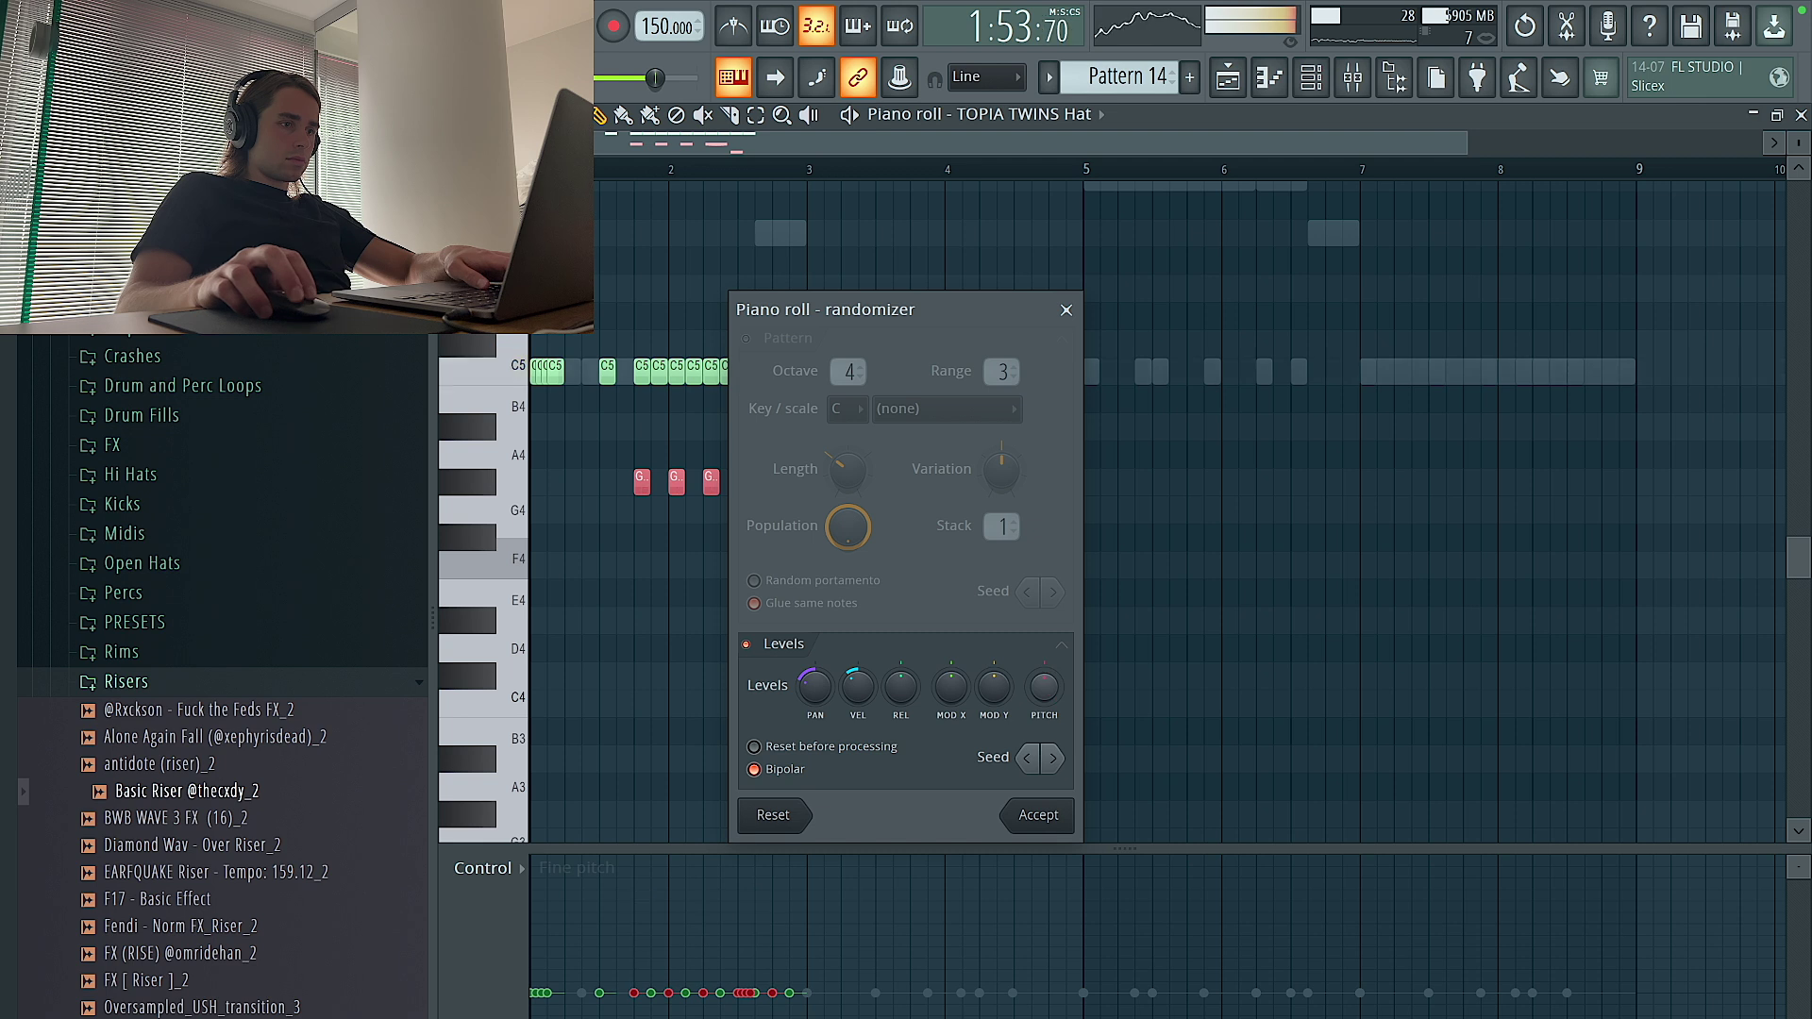
pyautogui.click(1038, 814)
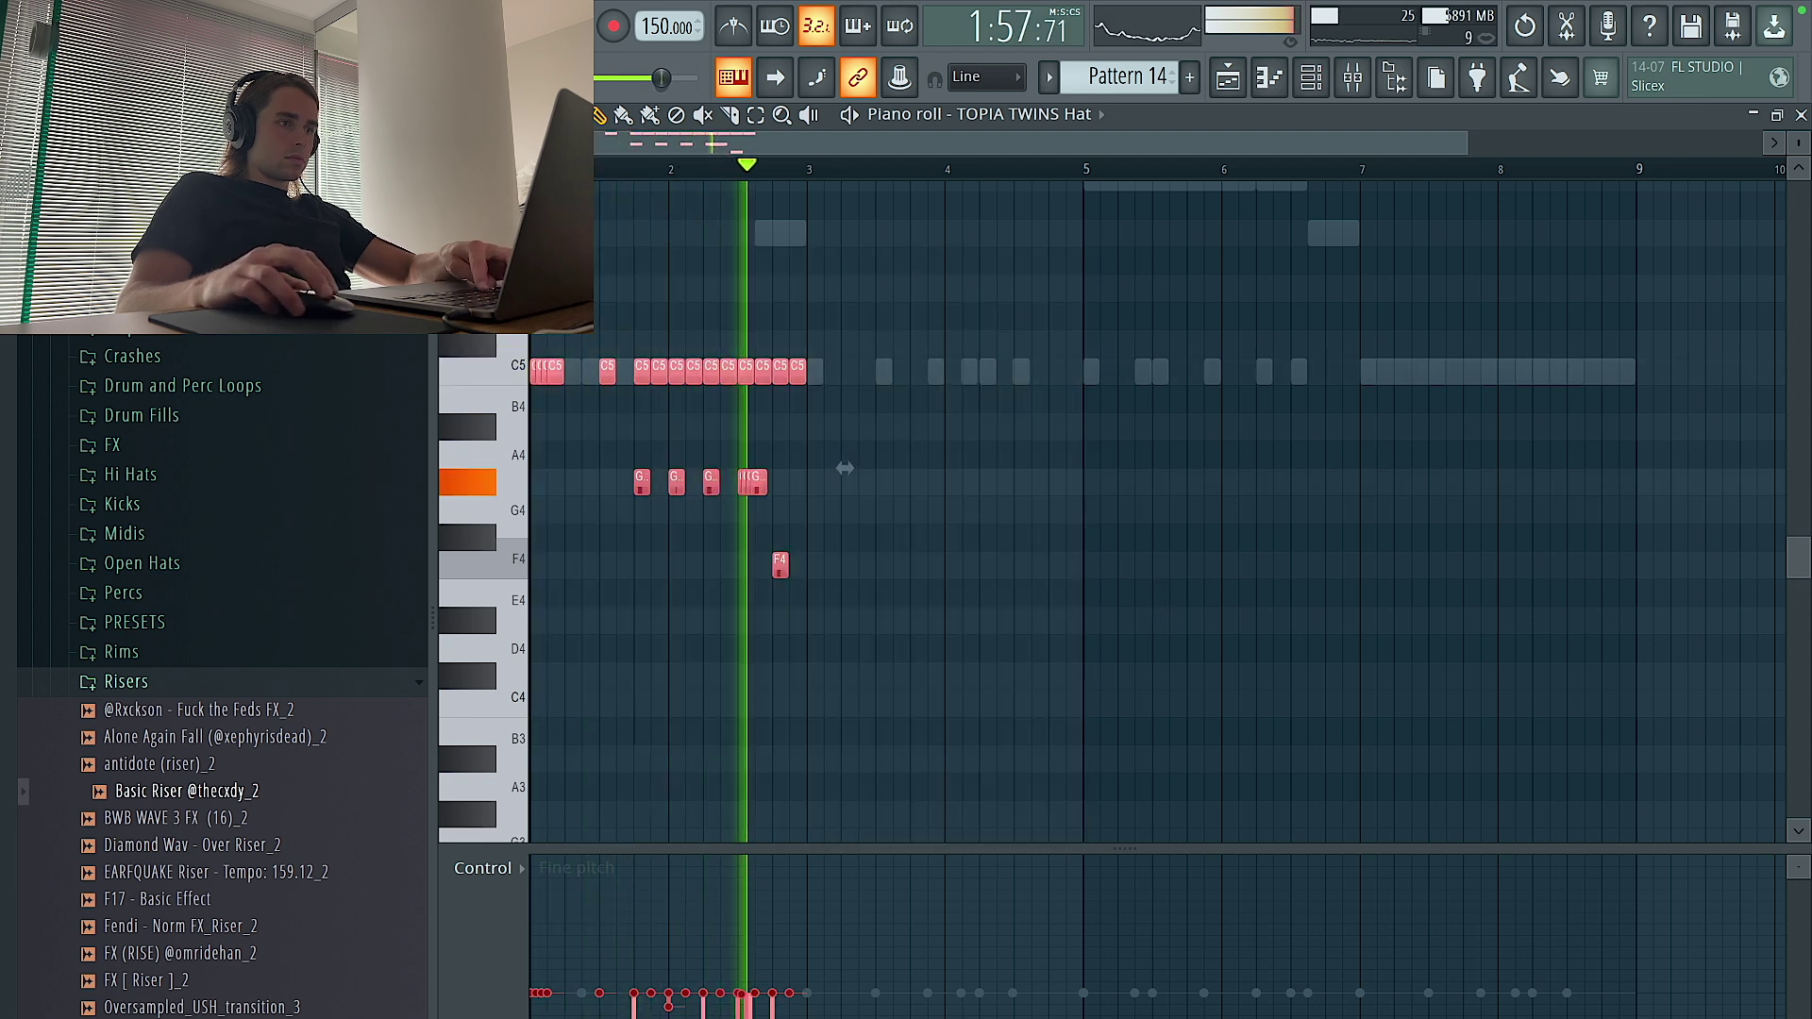
pyautogui.scroll(-2, 1057, 449)
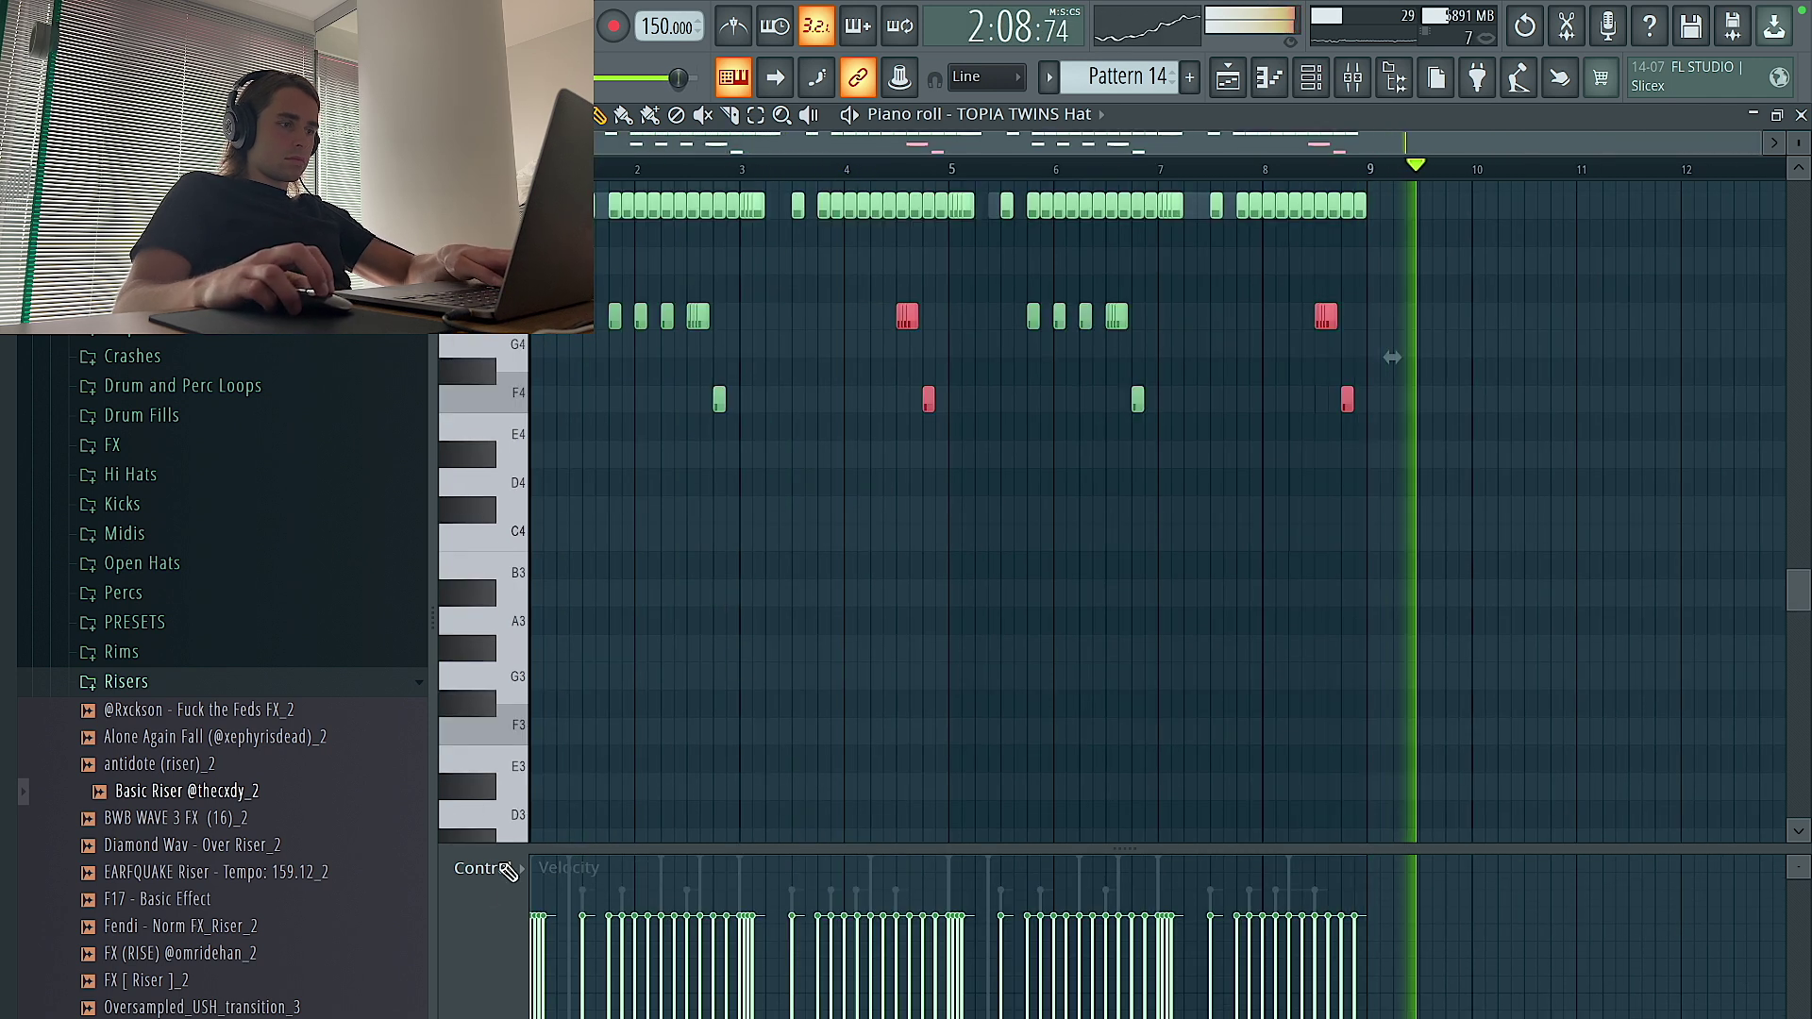
# Switch the hat piano roll's control lane to note pan and leave the piano roll
pyautogui.click(508, 870)
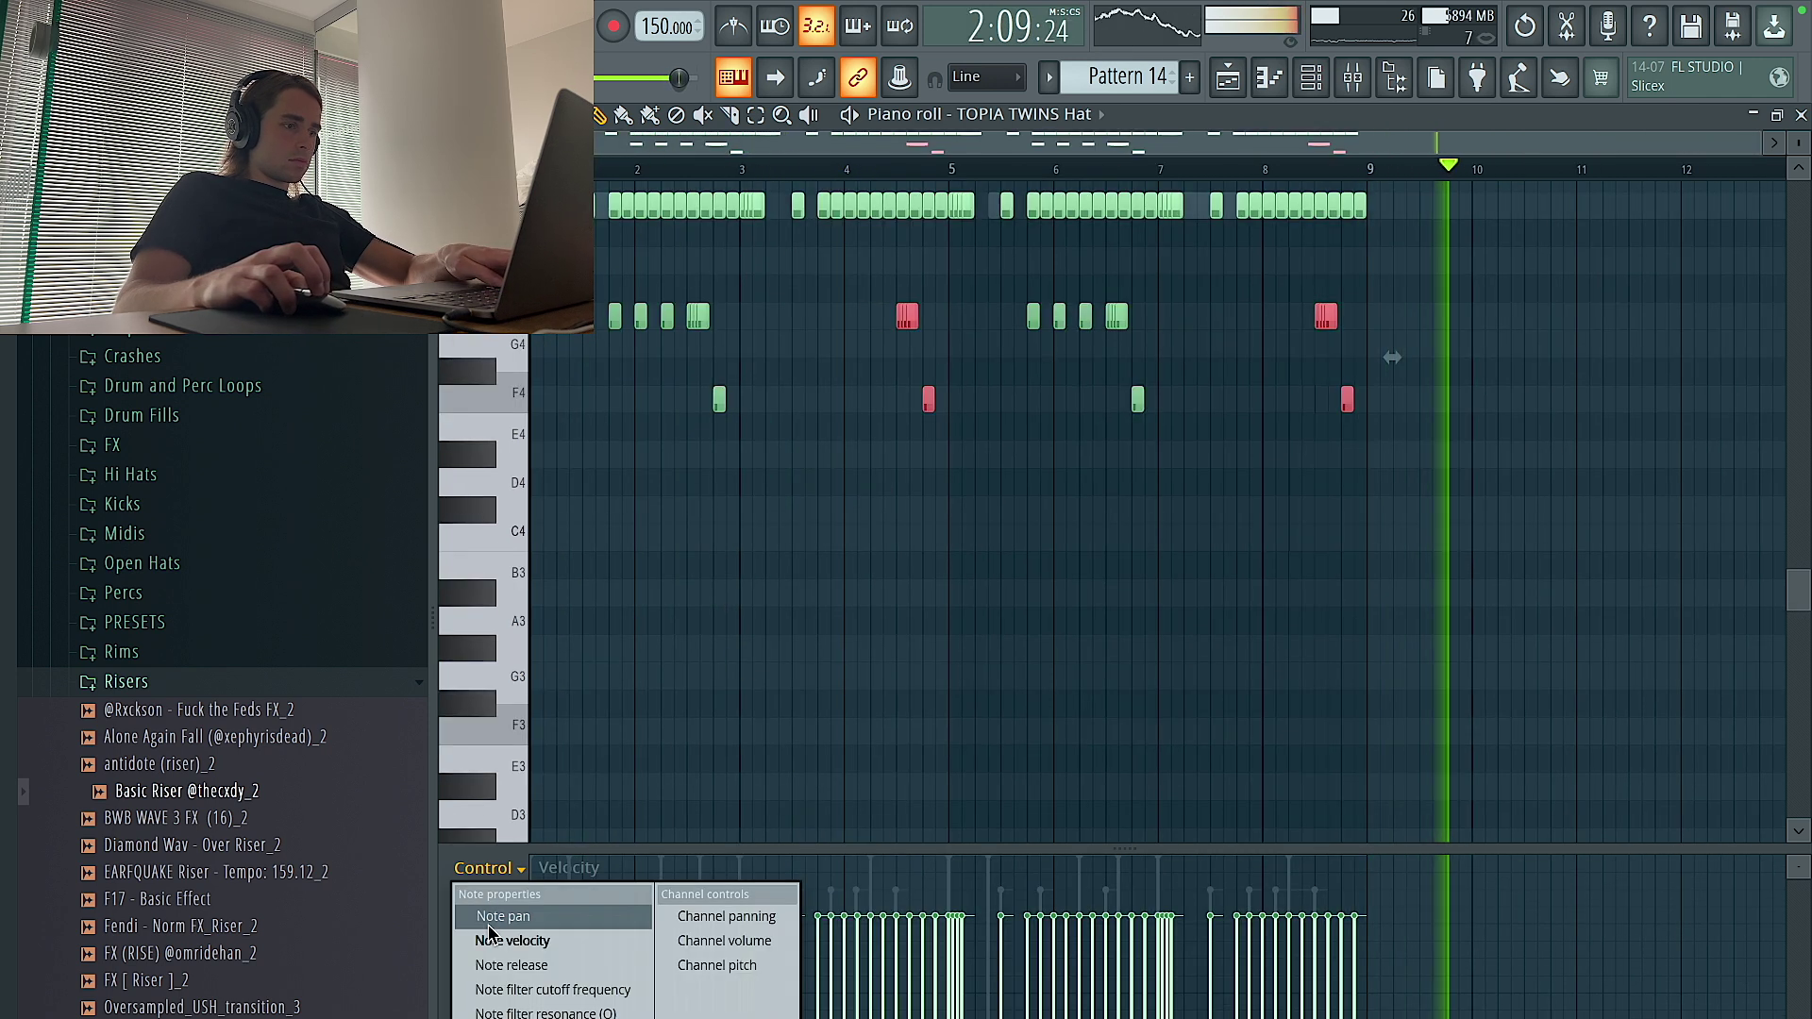
pyautogui.click(538, 906)
pyautogui.click(1238, 74)
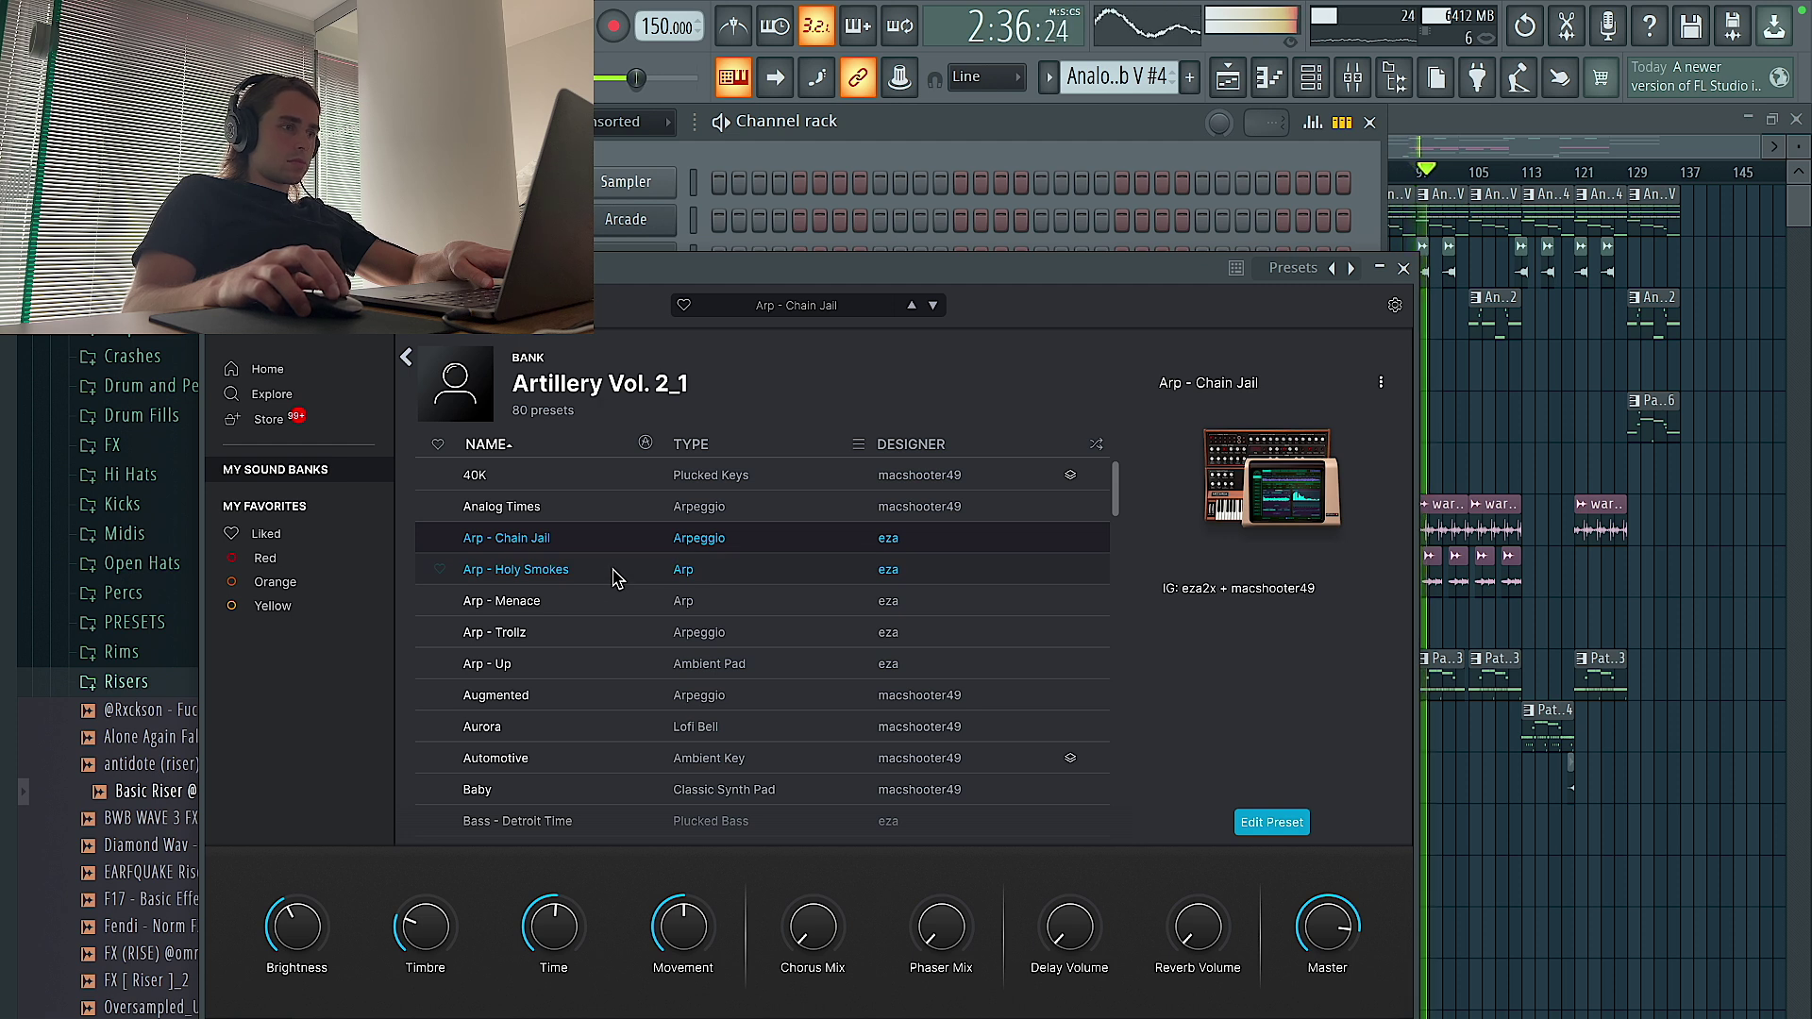
# Try the Arp - Holy Smokes preset in Analog Lab V #5, load Arp - Trollz instead and close the plugin
pyautogui.click(530, 578)
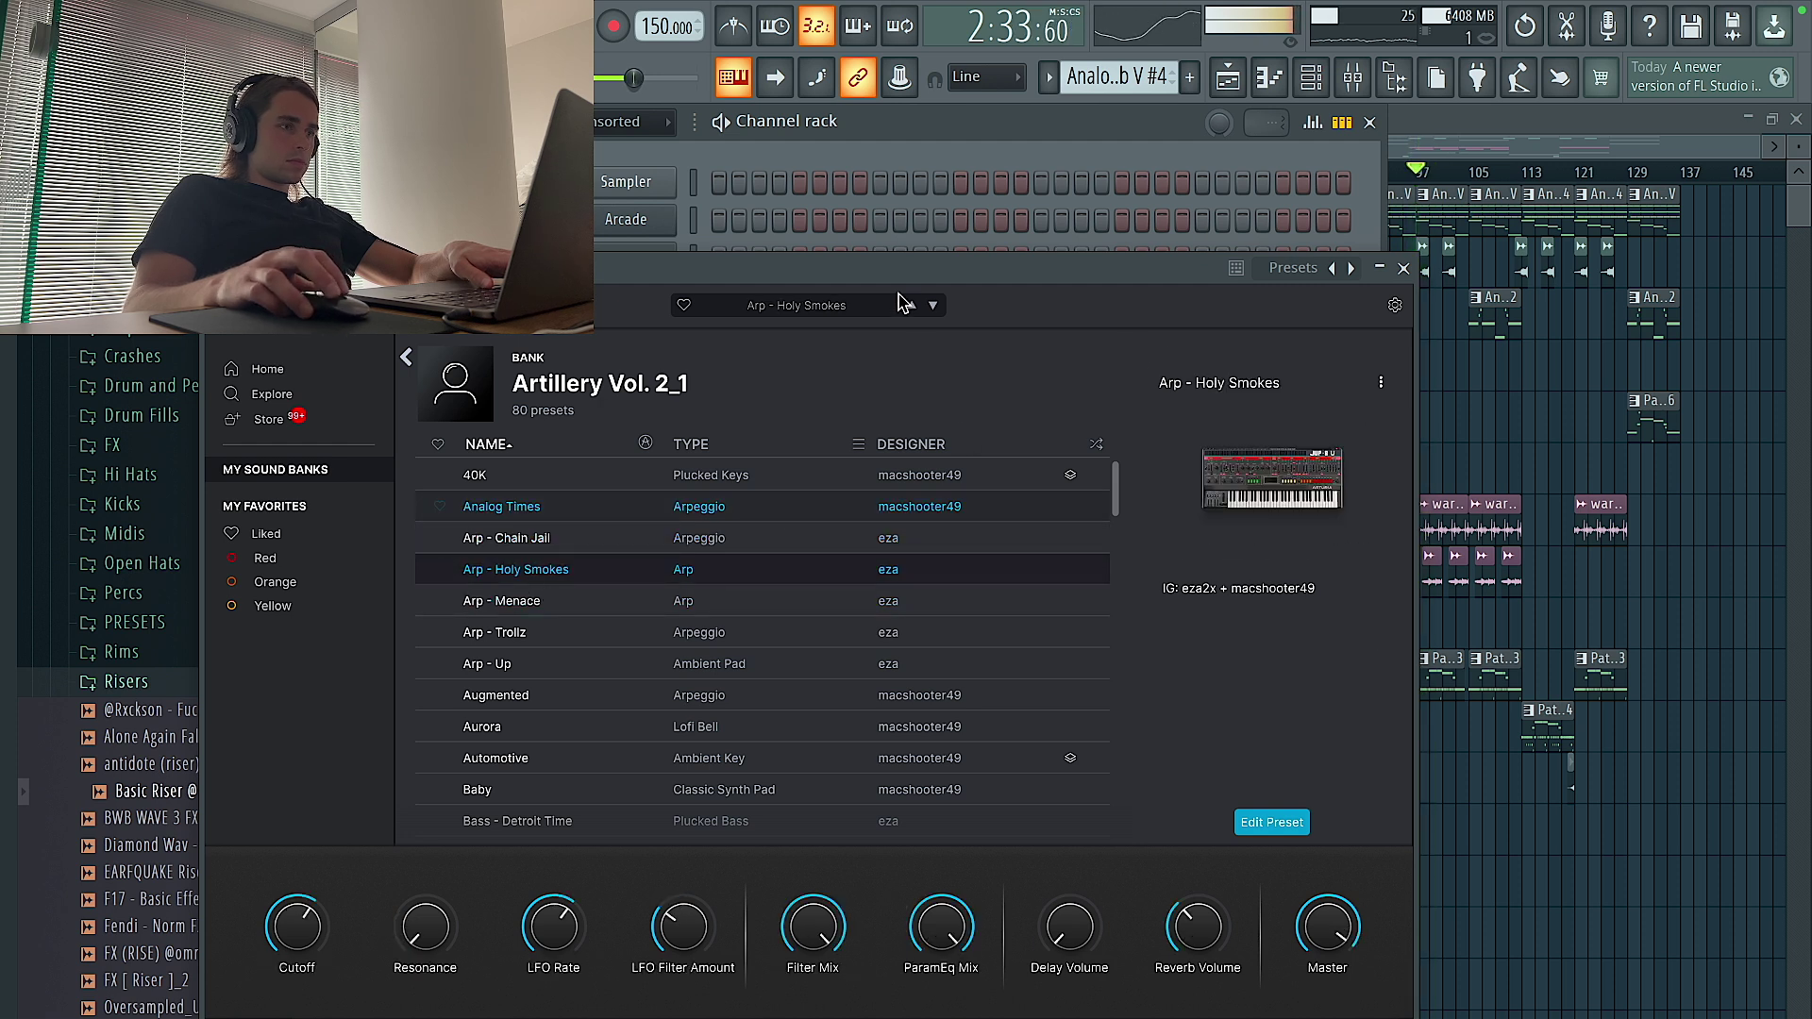
pyautogui.moveTo(805, 279); pyautogui.dragTo(809, 439)
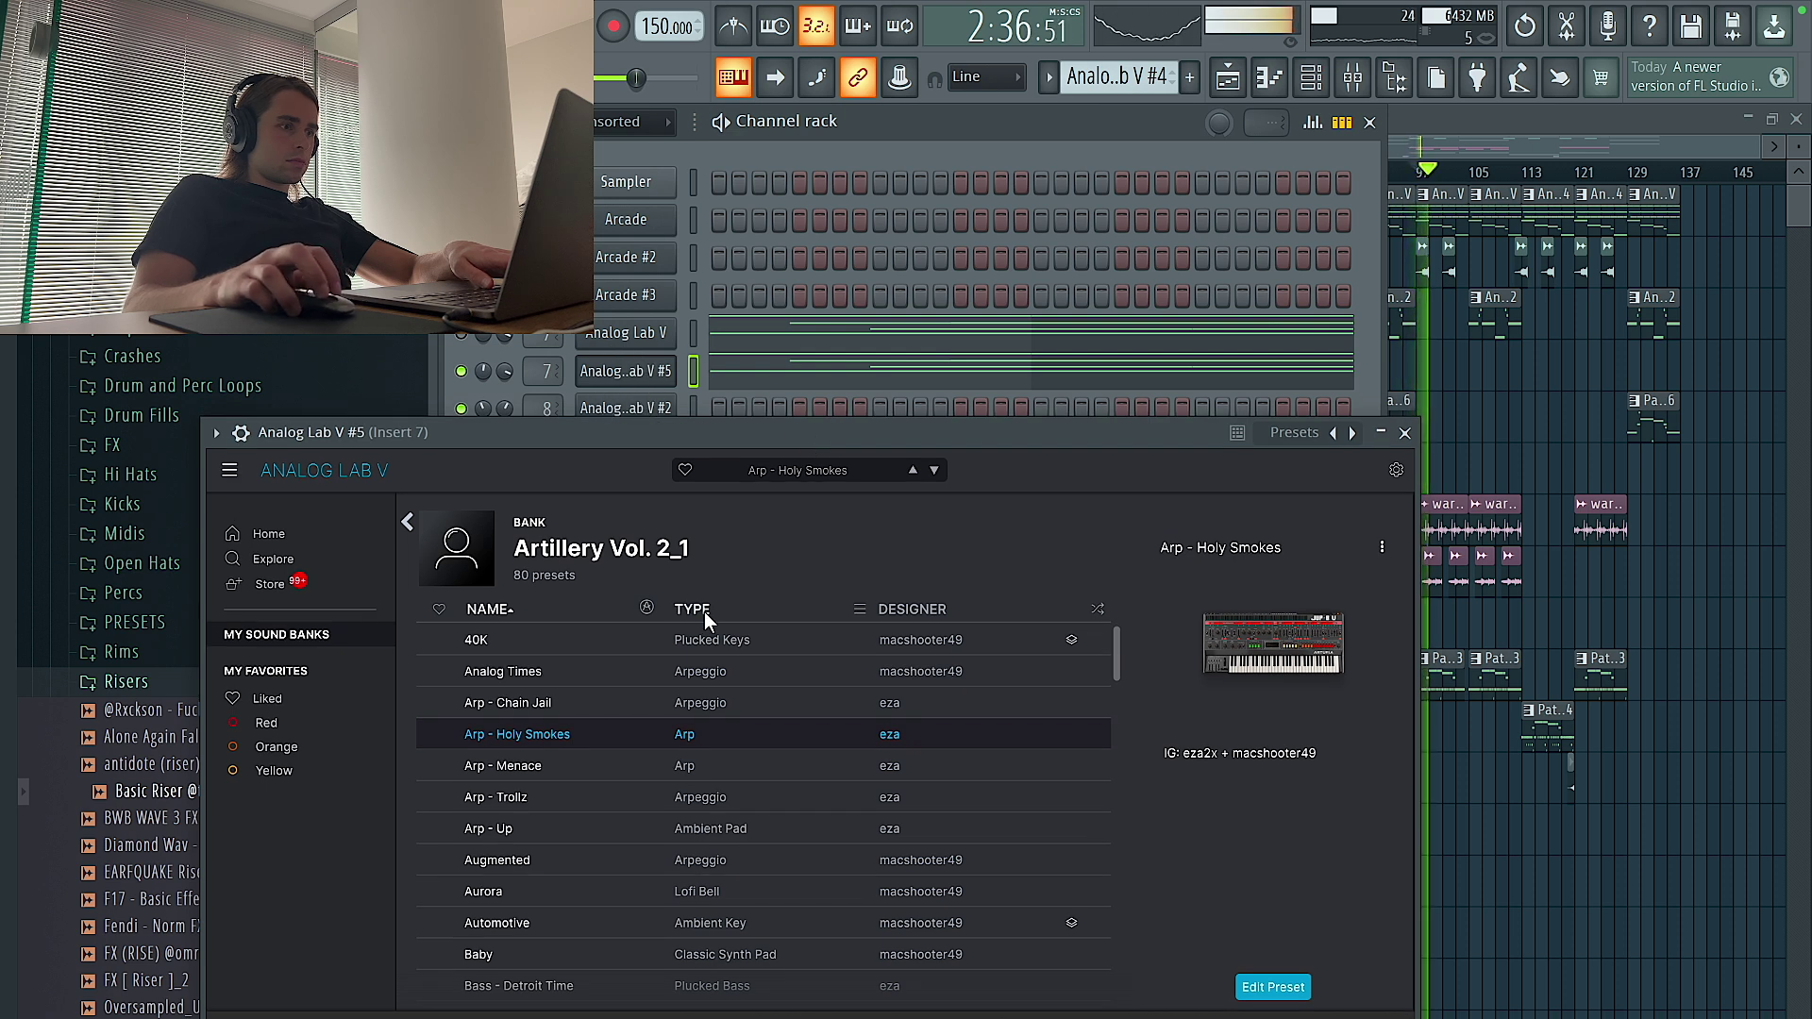
pyautogui.click(615, 801)
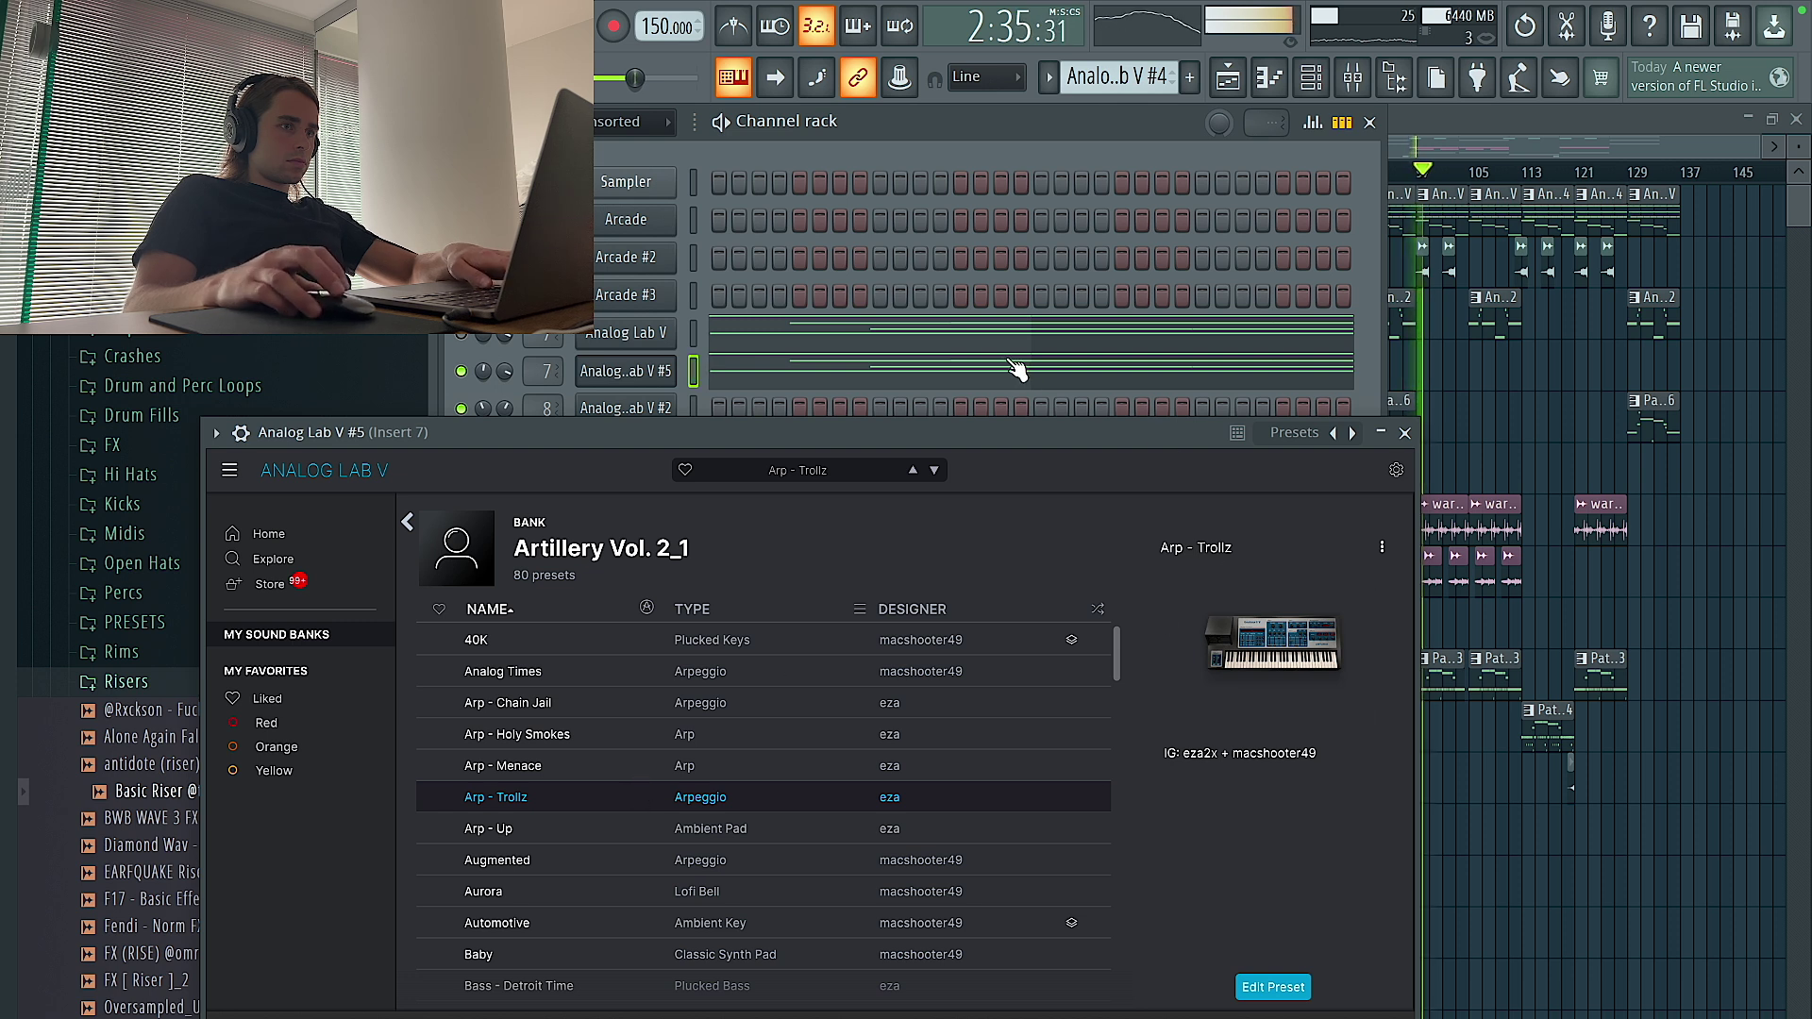
pyautogui.click(1406, 432)
# Place a Pattern 11 clip on Track 6 at bar 97 and start playback
pyautogui.scroll(-4, 1152, 80)
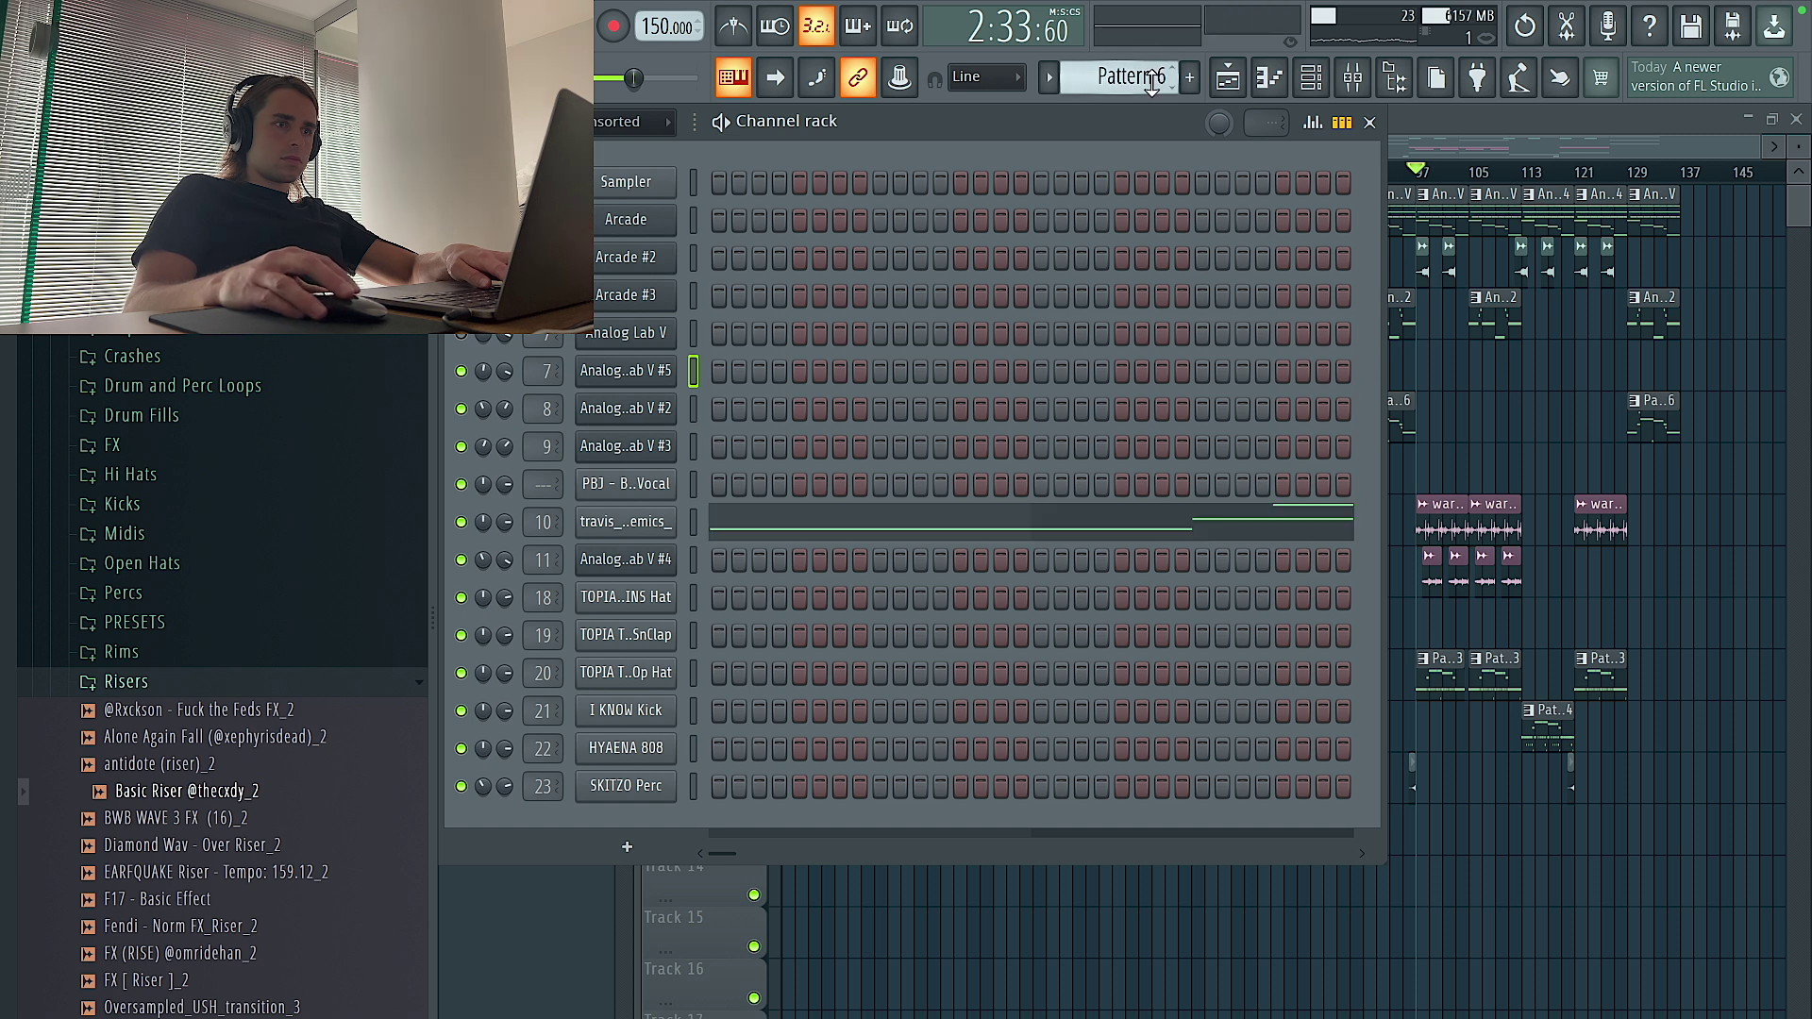
pyautogui.click(1448, 456)
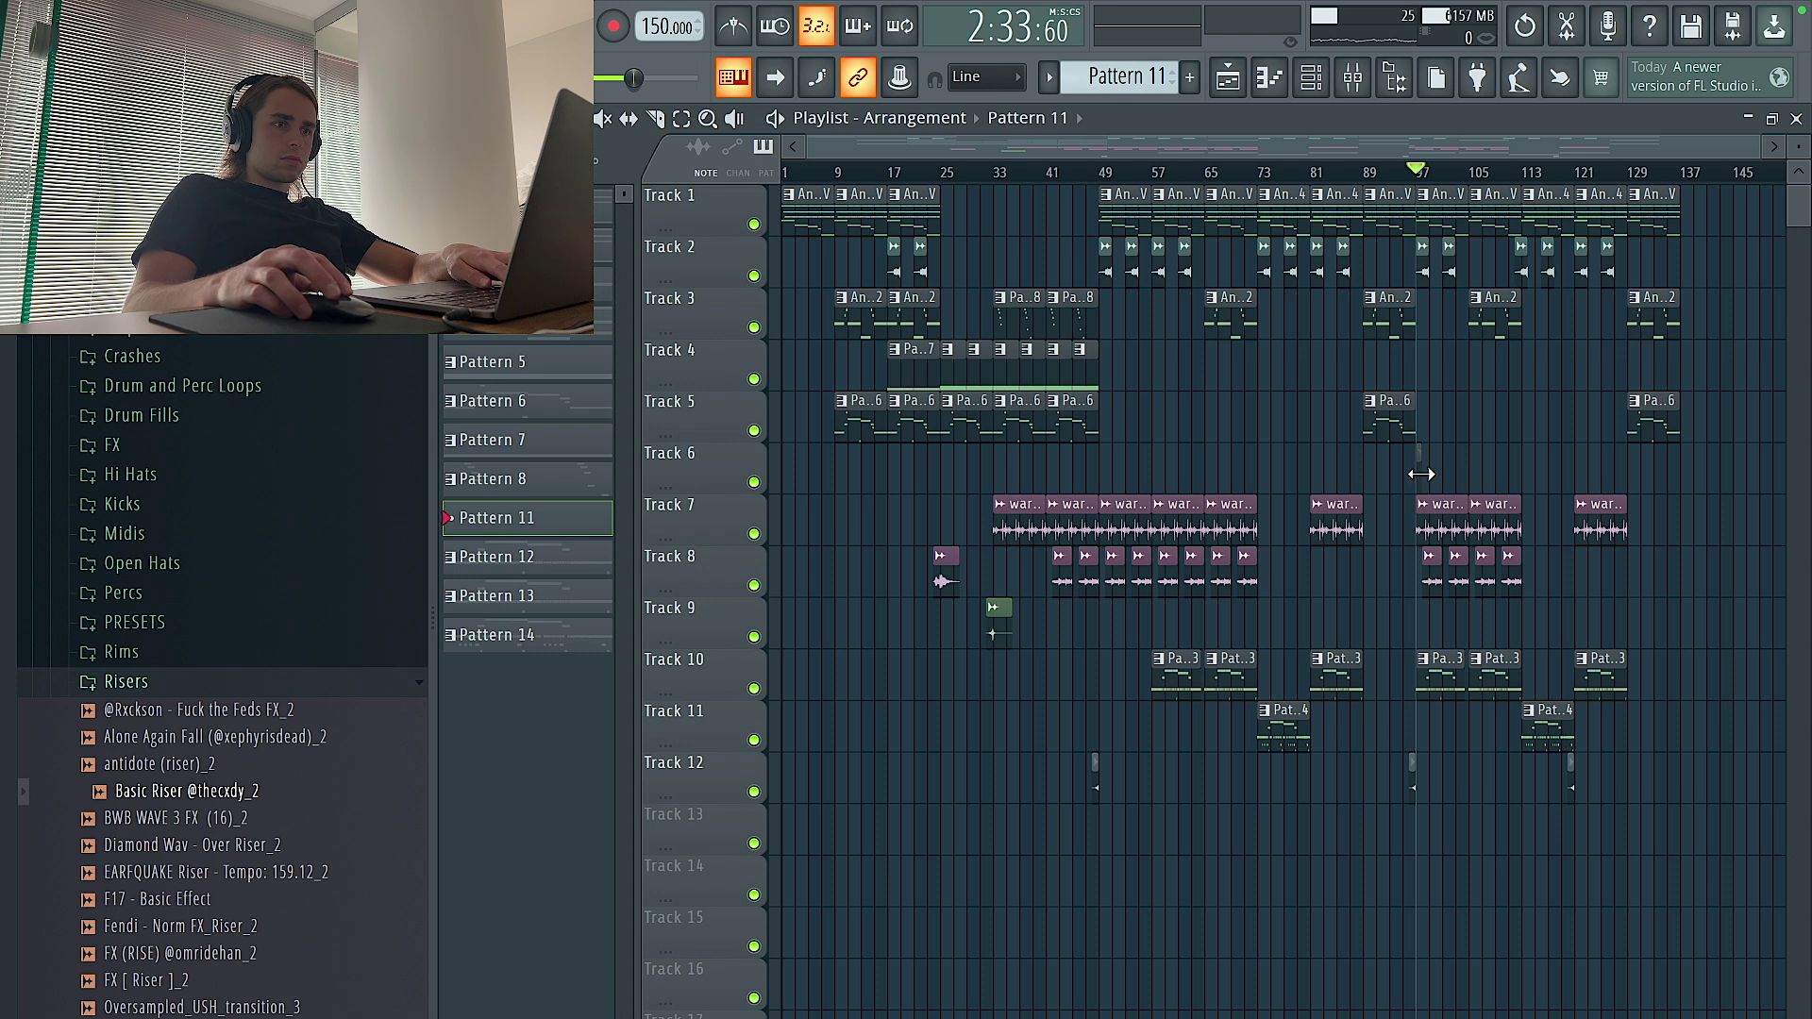
pyautogui.press('space')
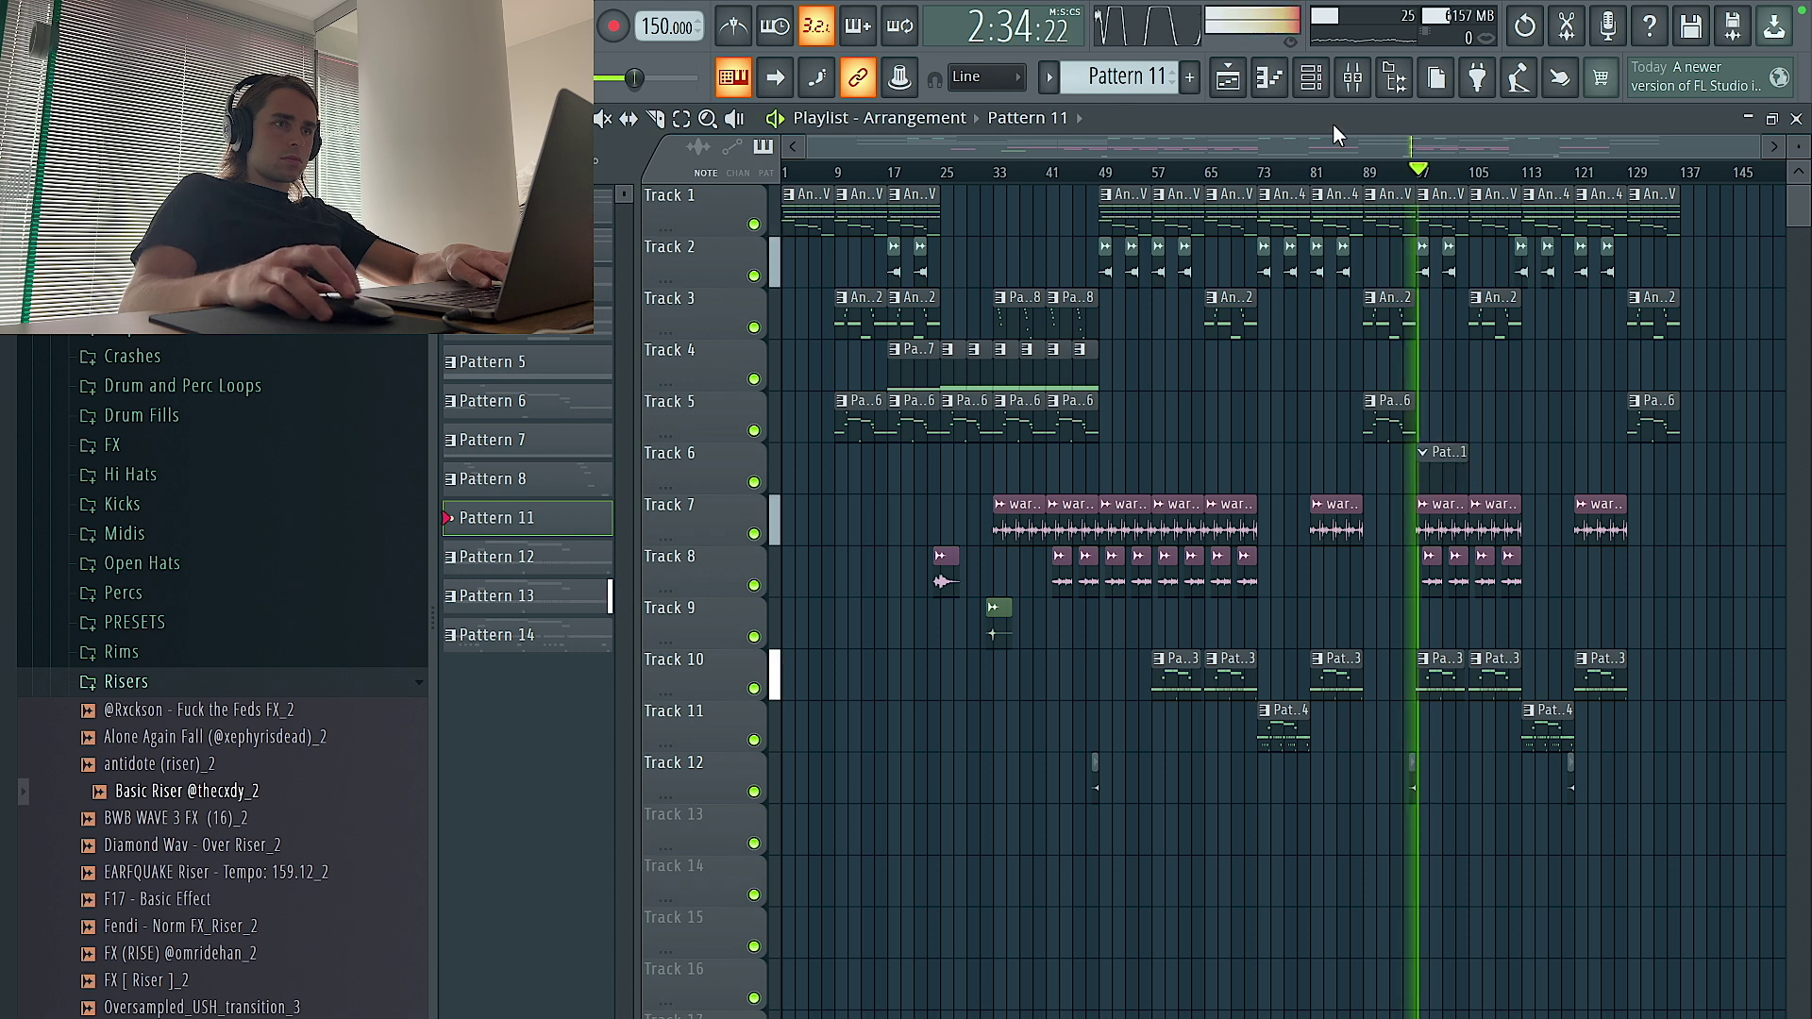
# In Pattern 11, draw a half-bar G5 note for Analog Lab V #5 from midway through bar 2 to bar 3
pyautogui.click(1311, 77)
pyautogui.click(1269, 77)
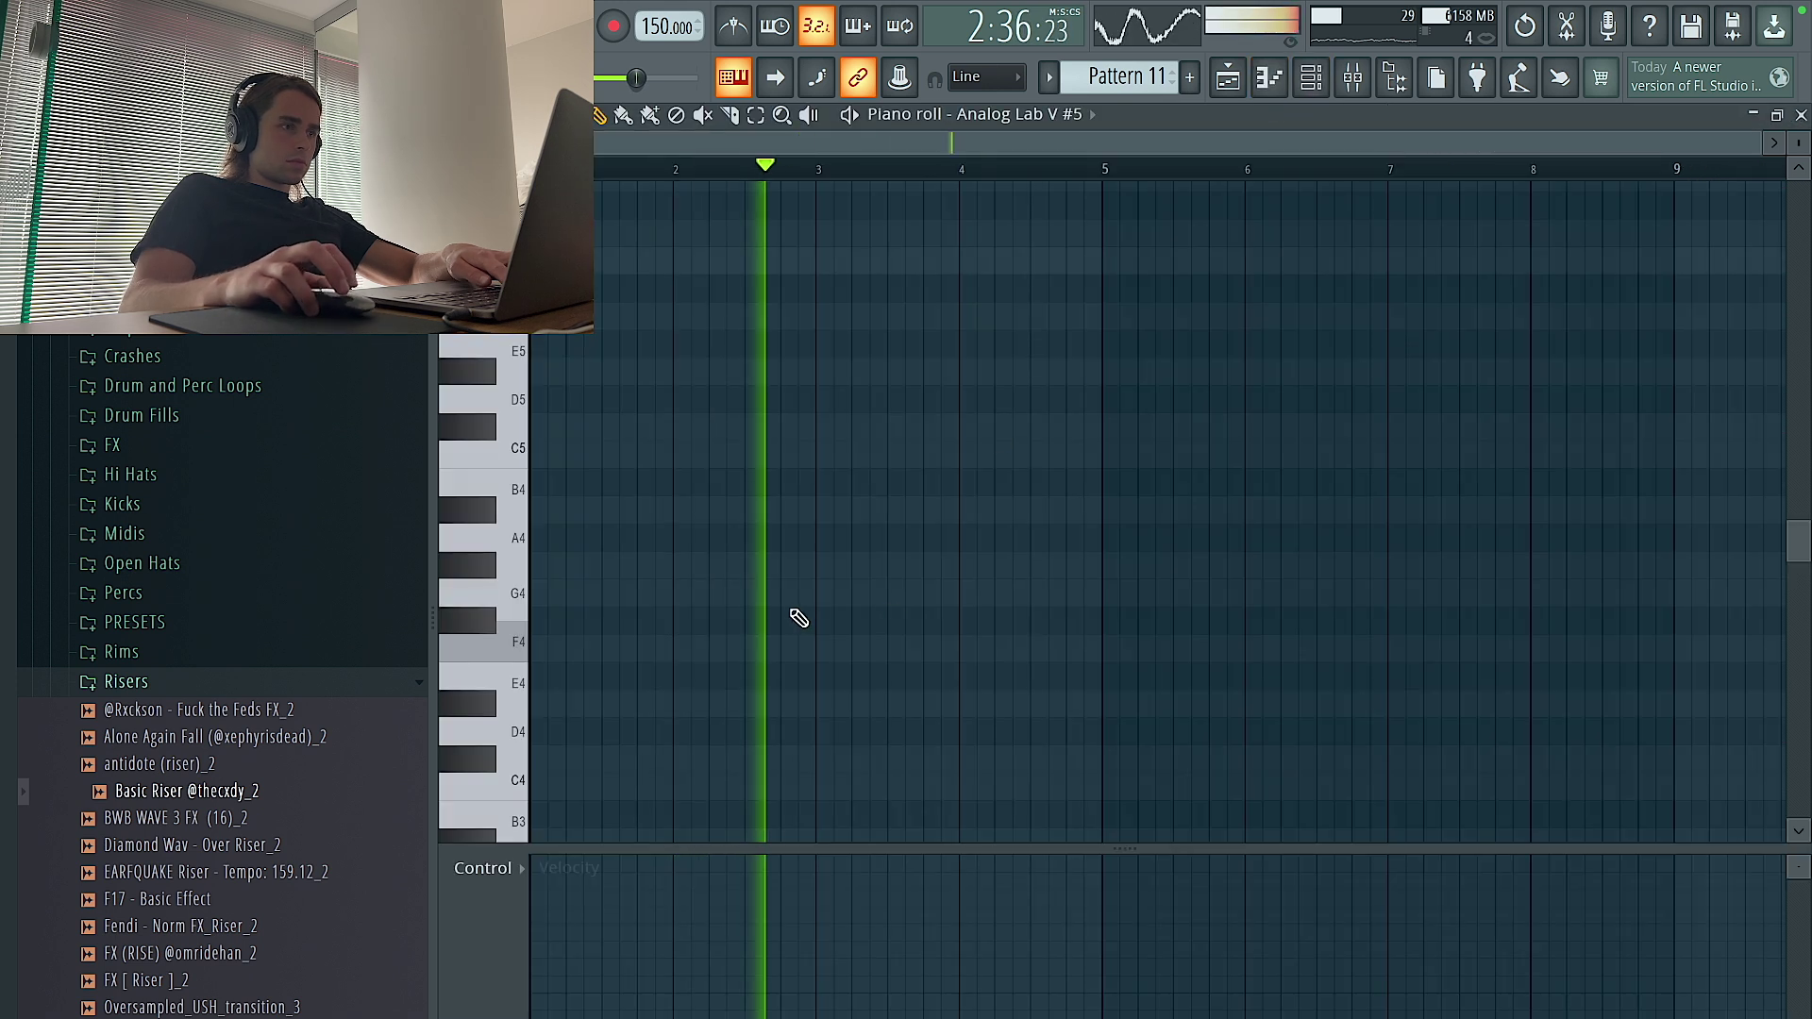
pyautogui.scroll(3, 746, 359)
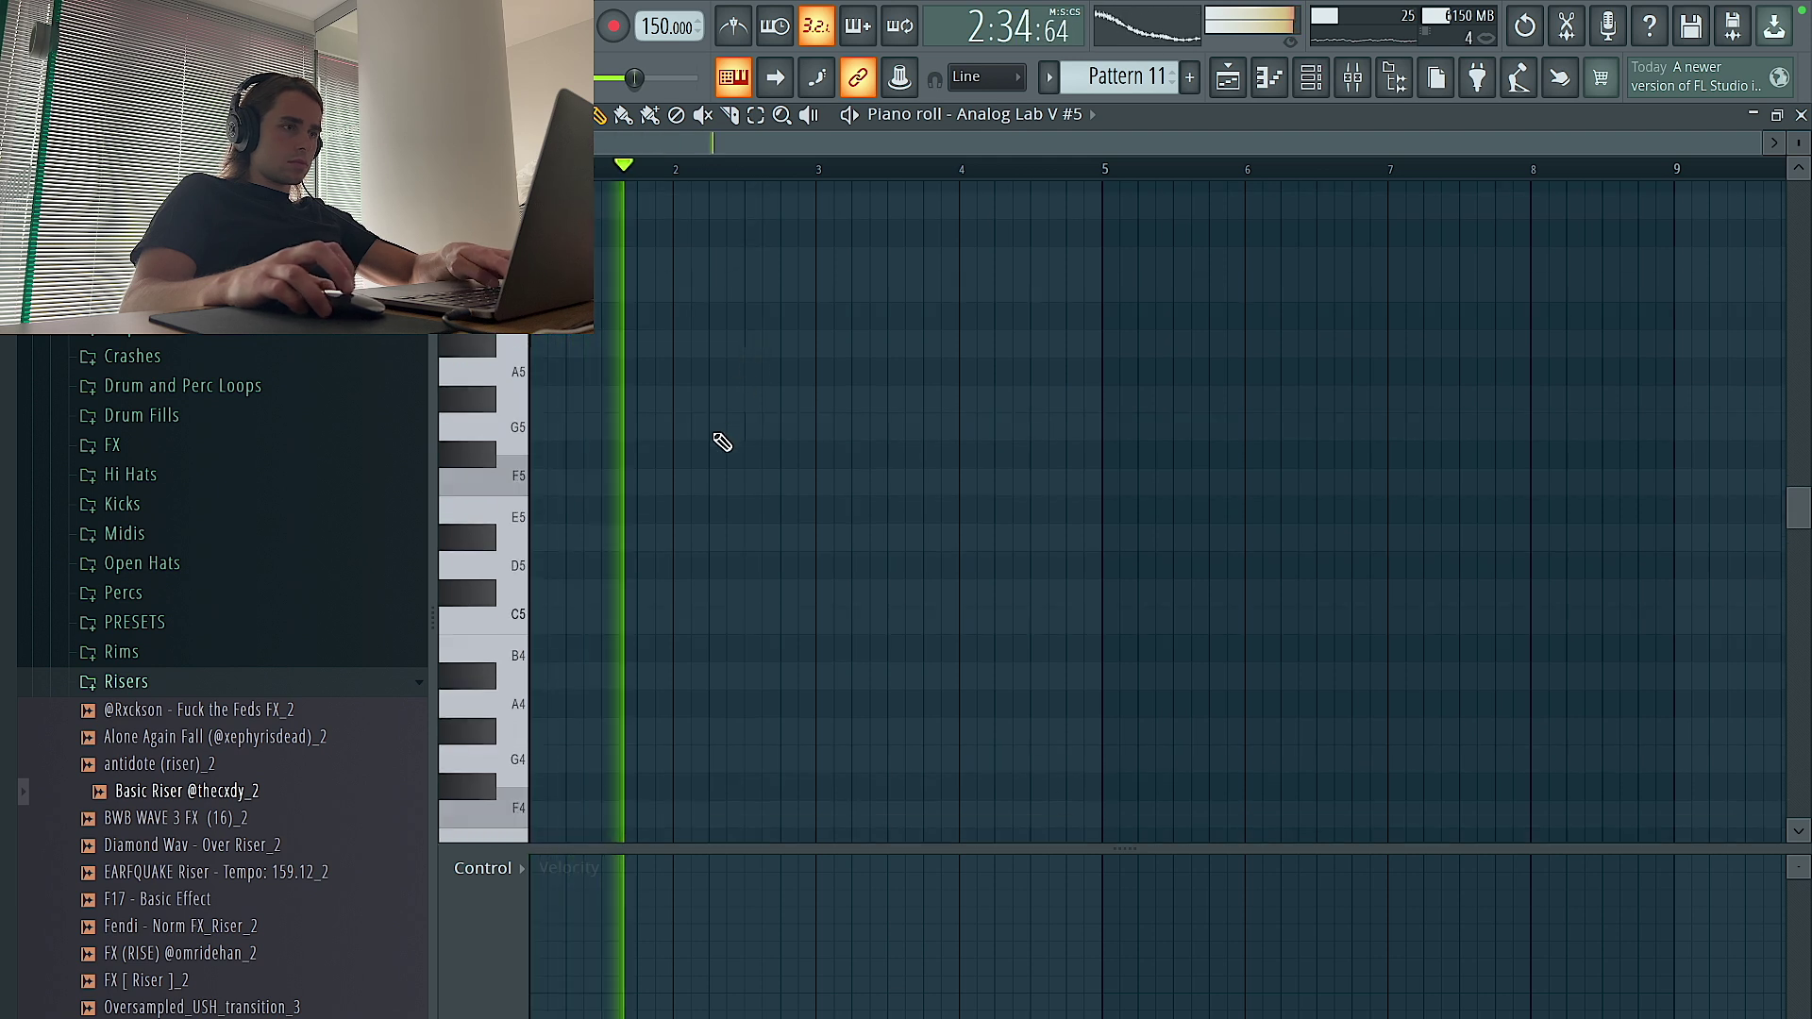
pyautogui.scroll(2, 722, 441)
pyautogui.click(947, 427)
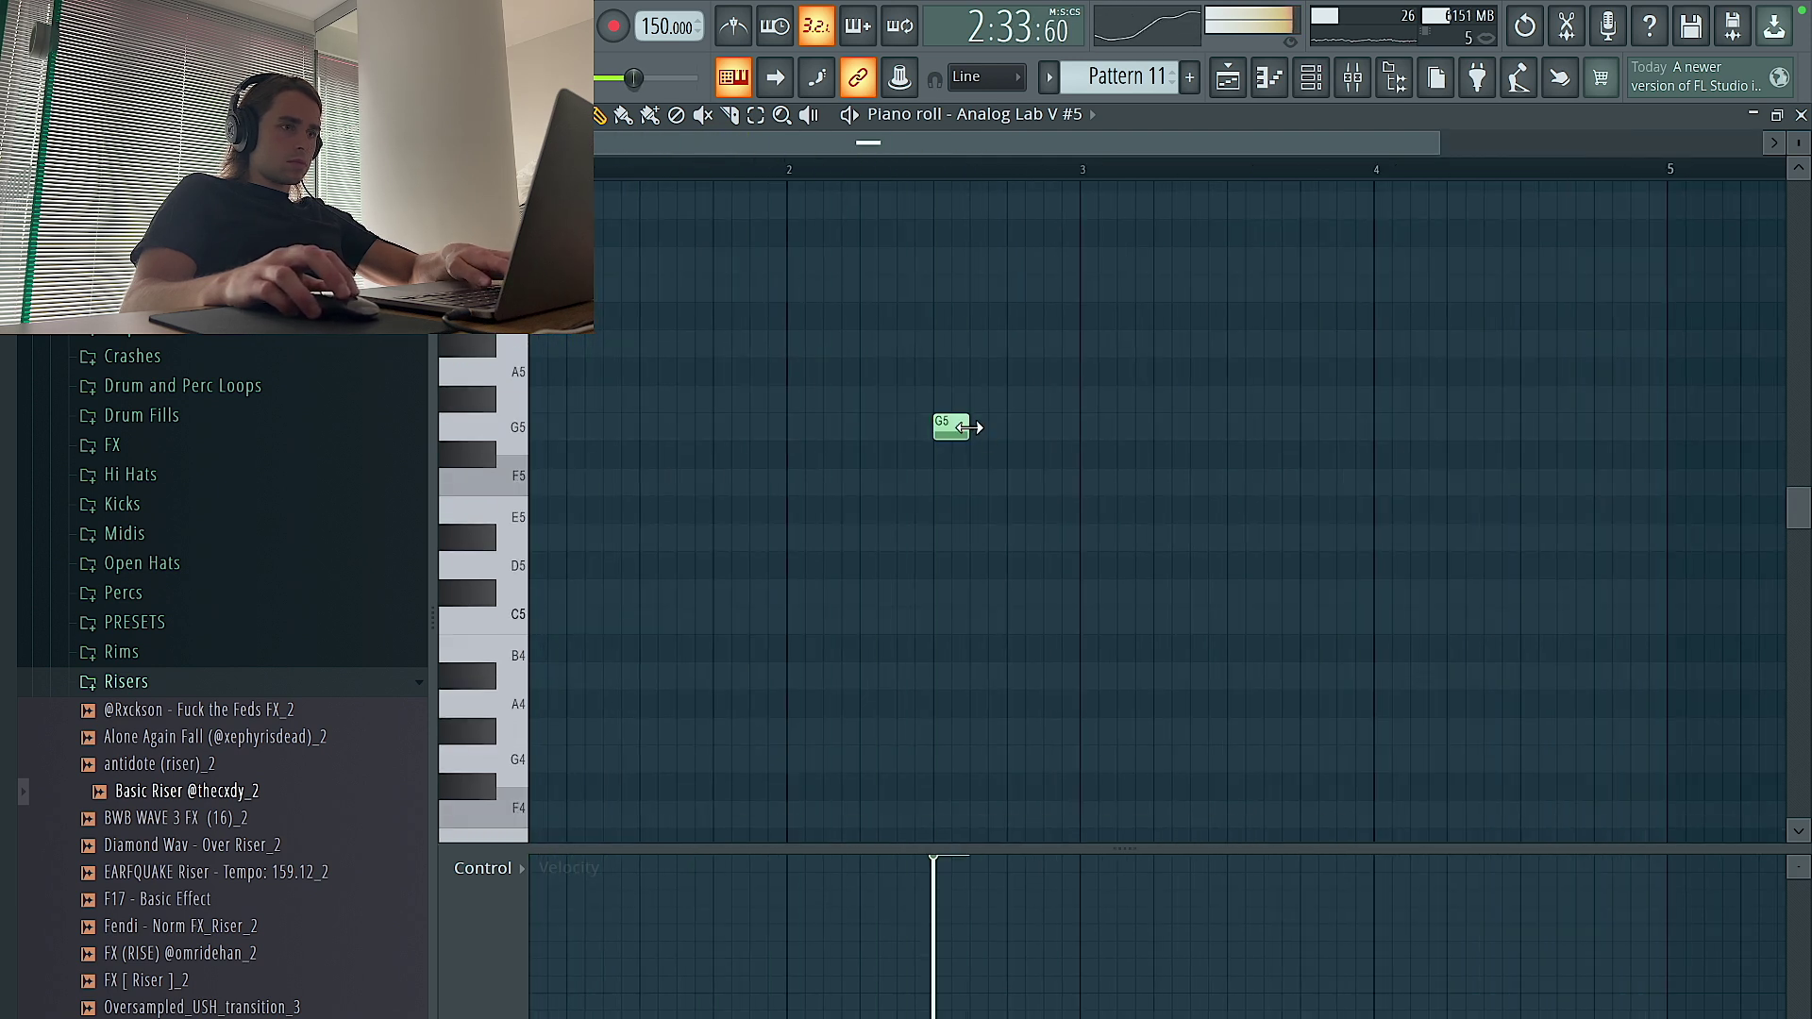
pyautogui.moveTo(1070, 430); pyautogui.dragTo(1080, 445)
pyautogui.scroll(-1, 1080, 445)
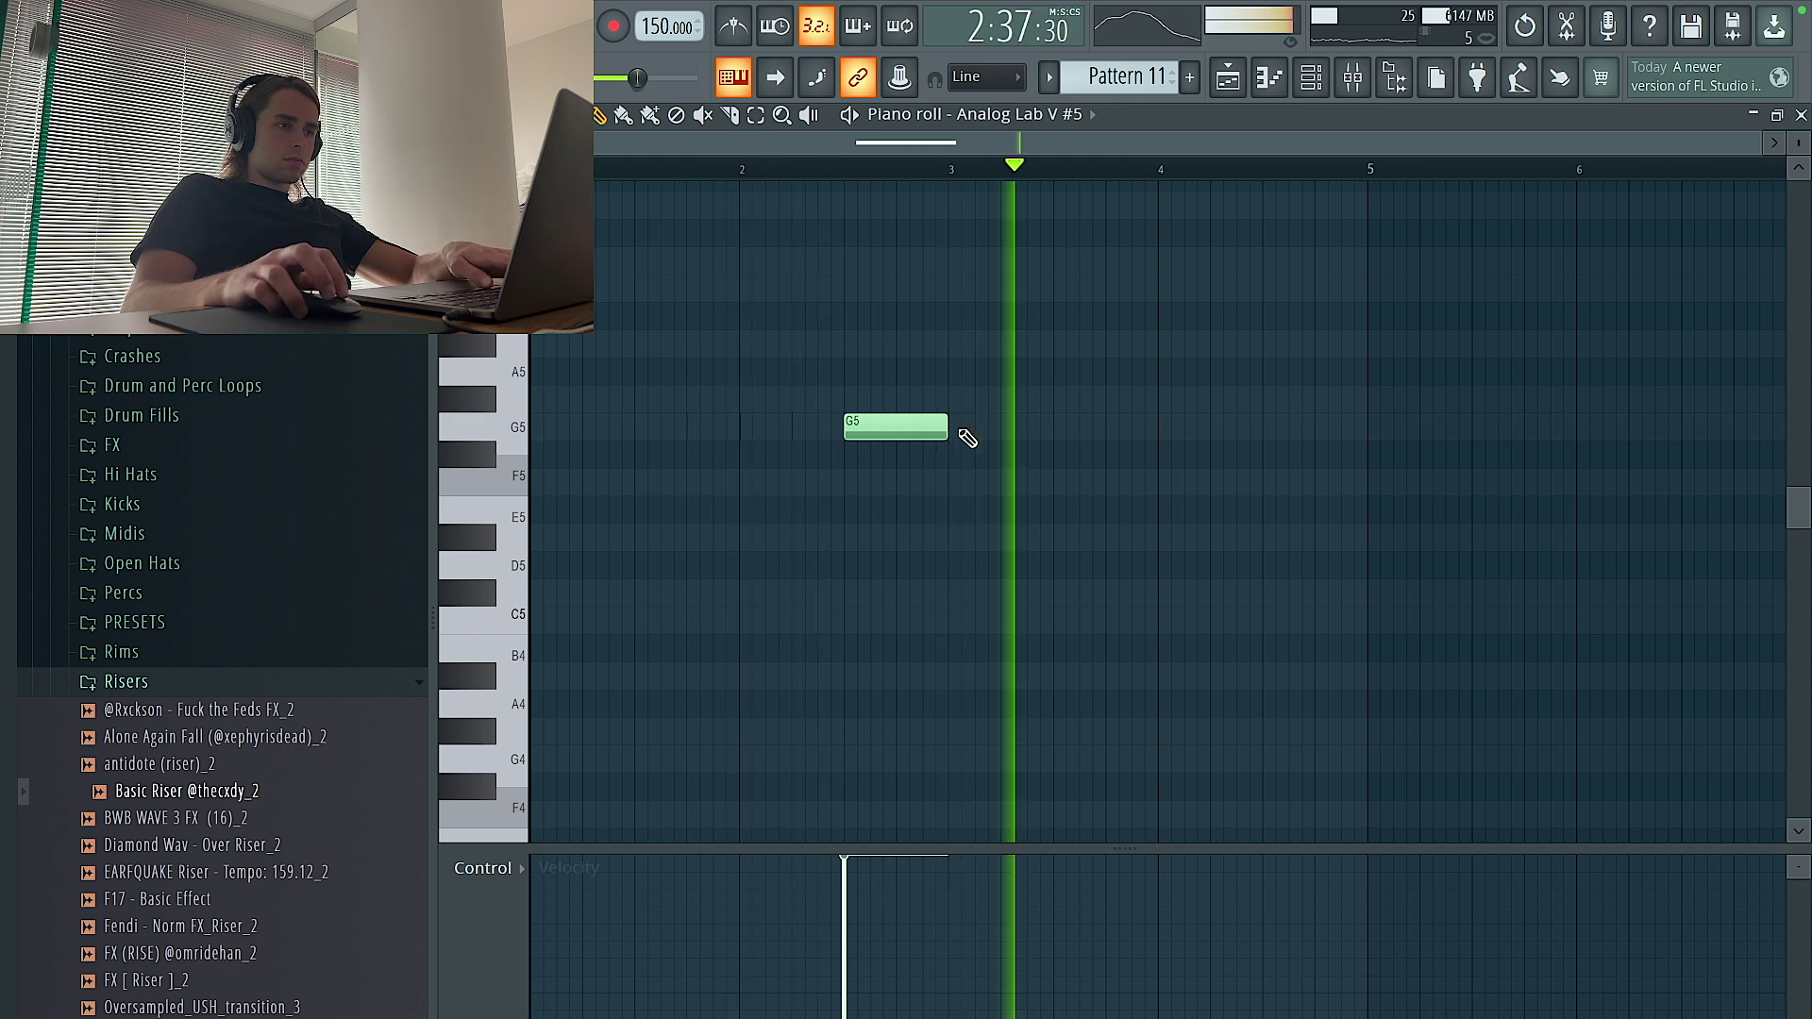
# Duplicate the G5 note four bars on, starting midway through bar 6
pyautogui.hotkey('ctrl', 'a')
pyautogui.hotkey('ctrl', 'b')
pyautogui.hotkey('ctrl', 'd')
# Add a second Pattern 11 clip on Track 6 at bar 105
pyautogui.press('F6')
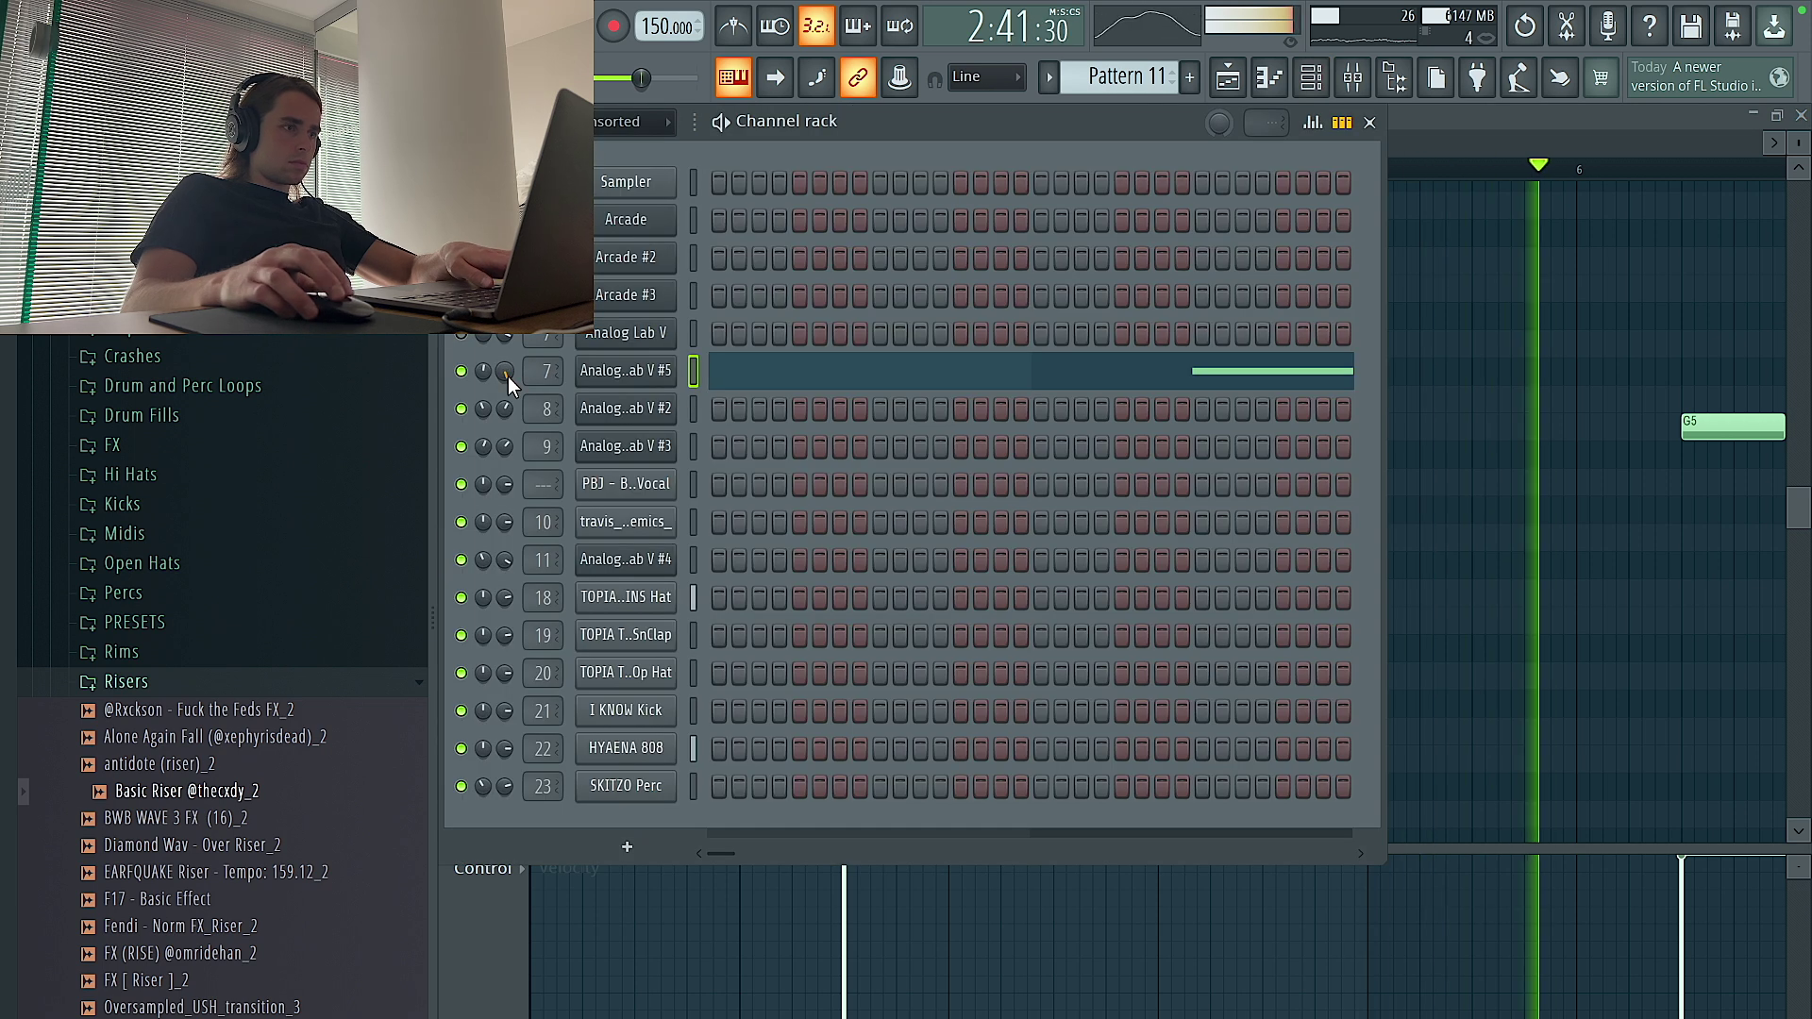
pyautogui.press('F5')
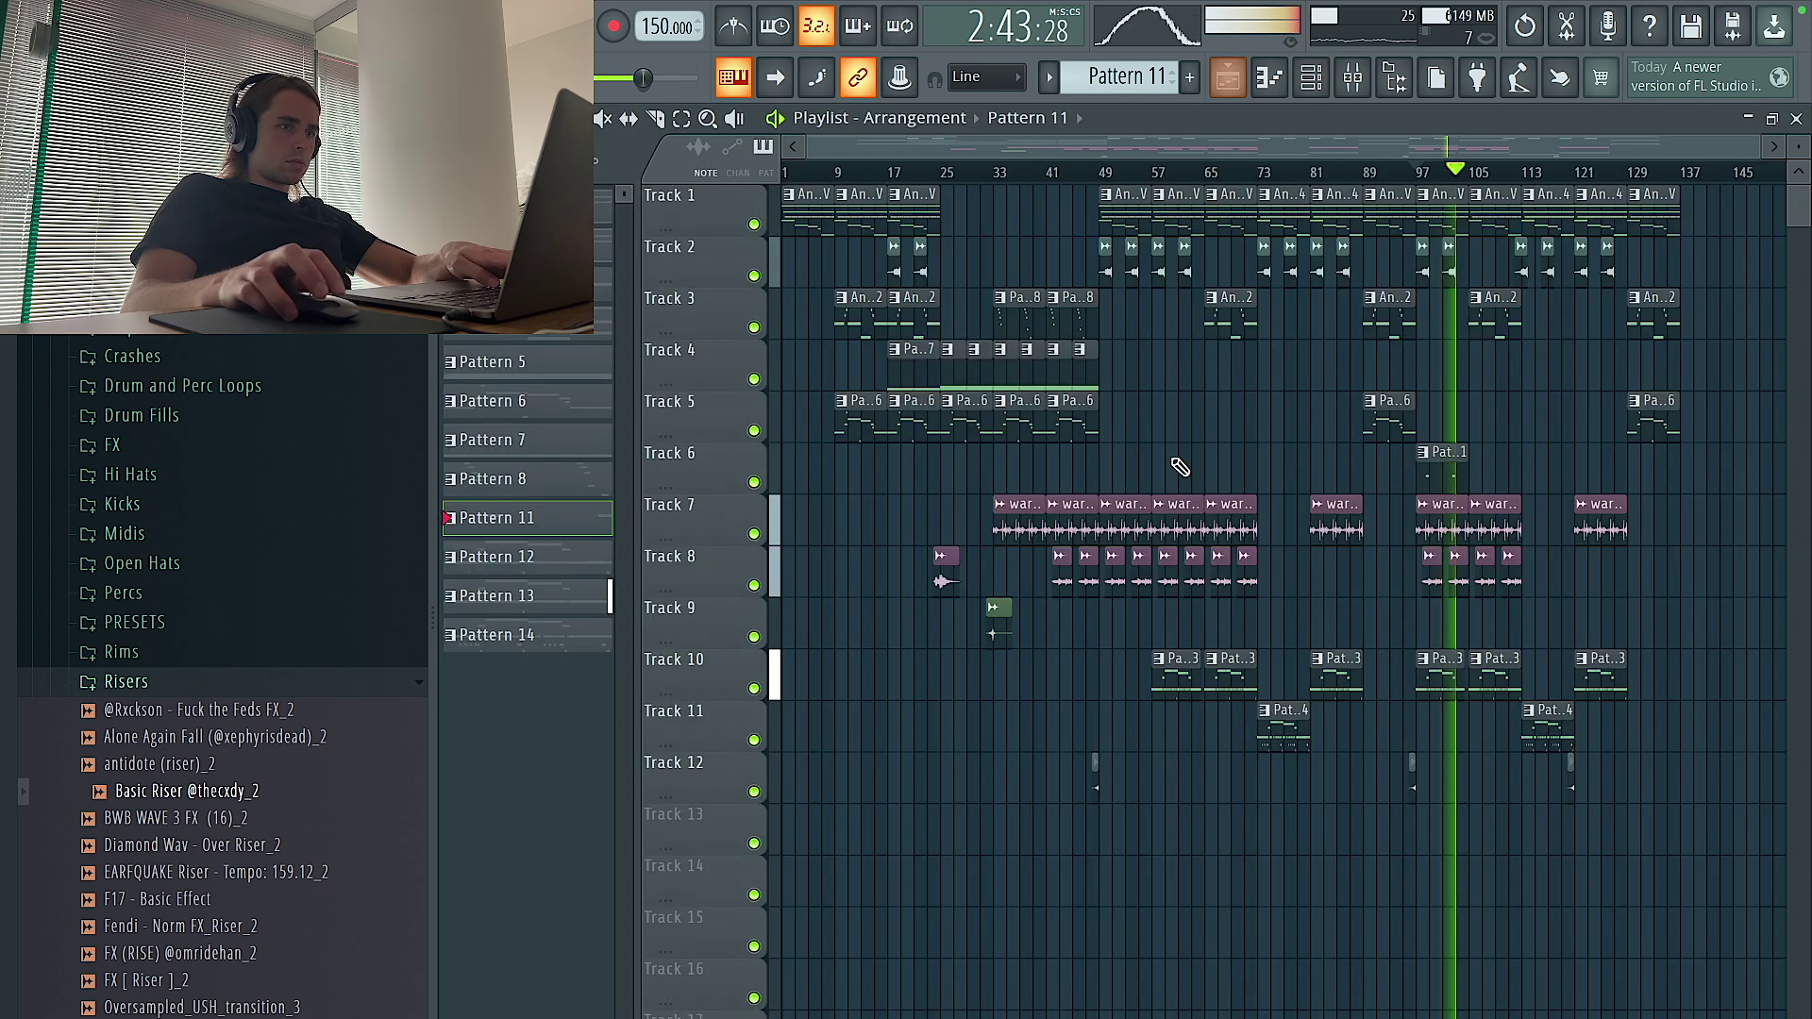
pyautogui.scroll(2, 1302, 459)
pyautogui.click(1508, 463)
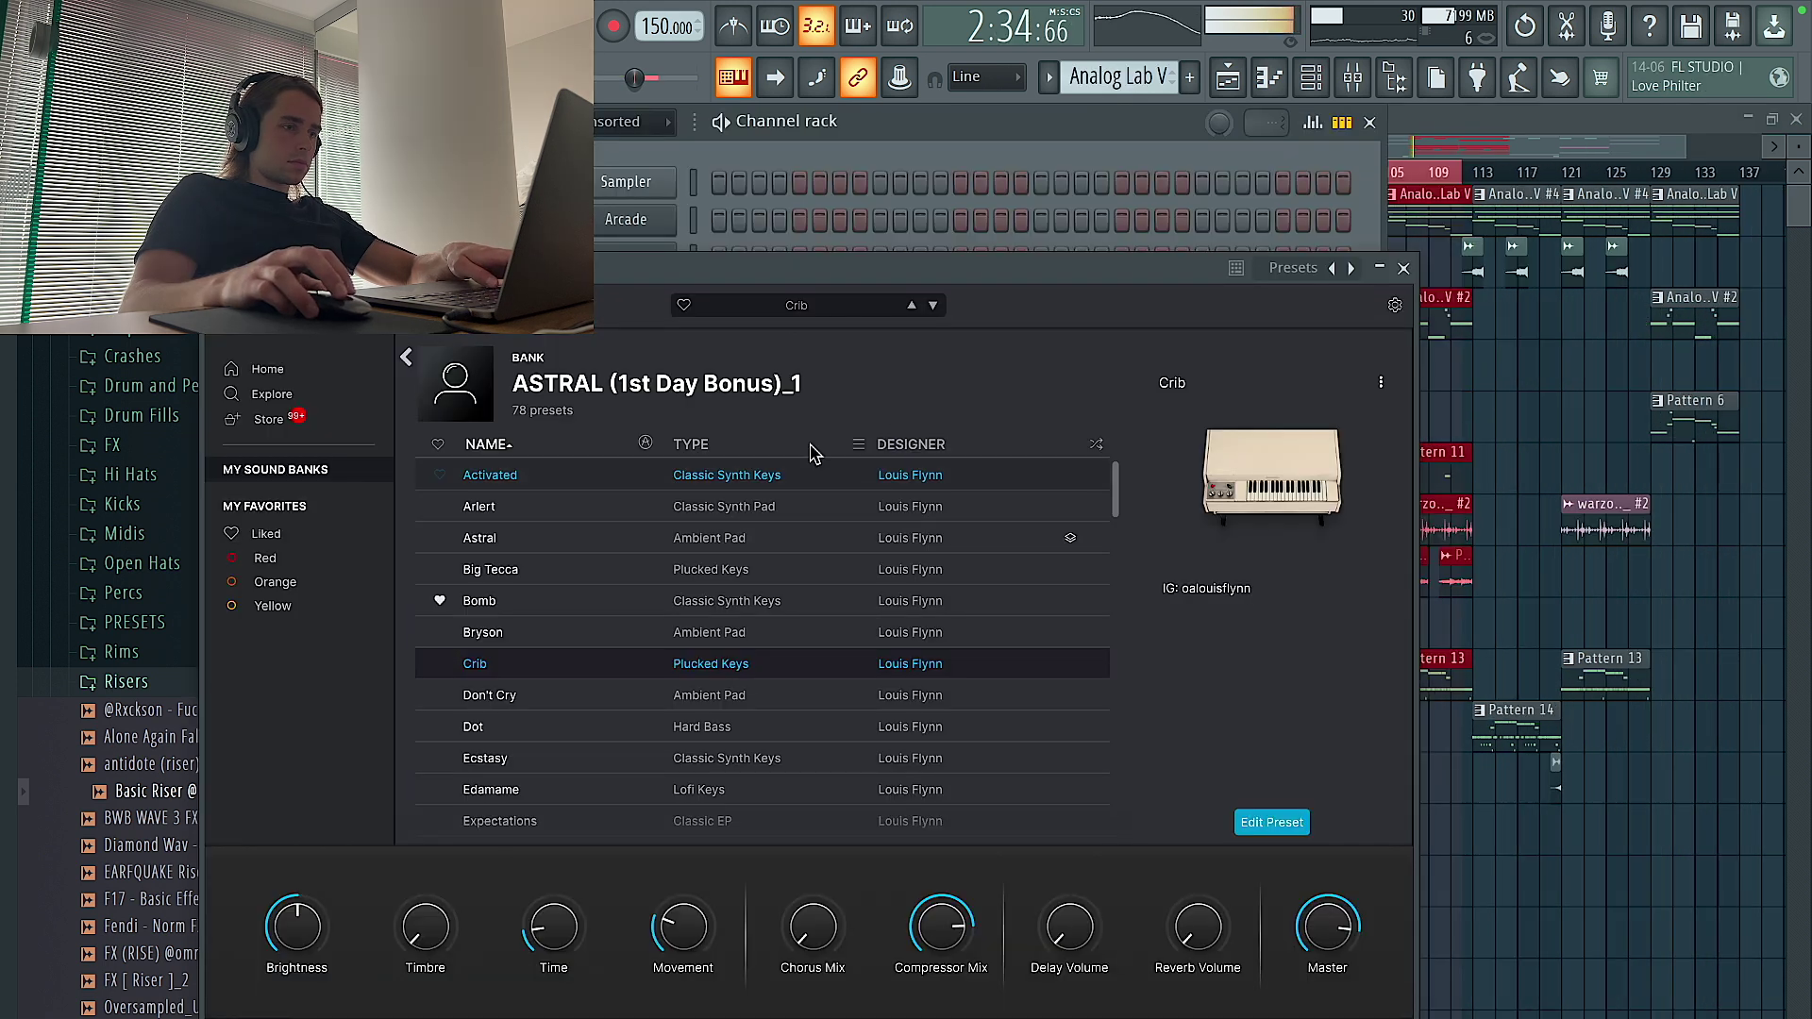
# Close the Analog Lab V #6 plugin window and open that channel's notes in the piano roll
pyautogui.moveTo(781, 272); pyautogui.dragTo(813, 220)
pyautogui.click(1404, 215)
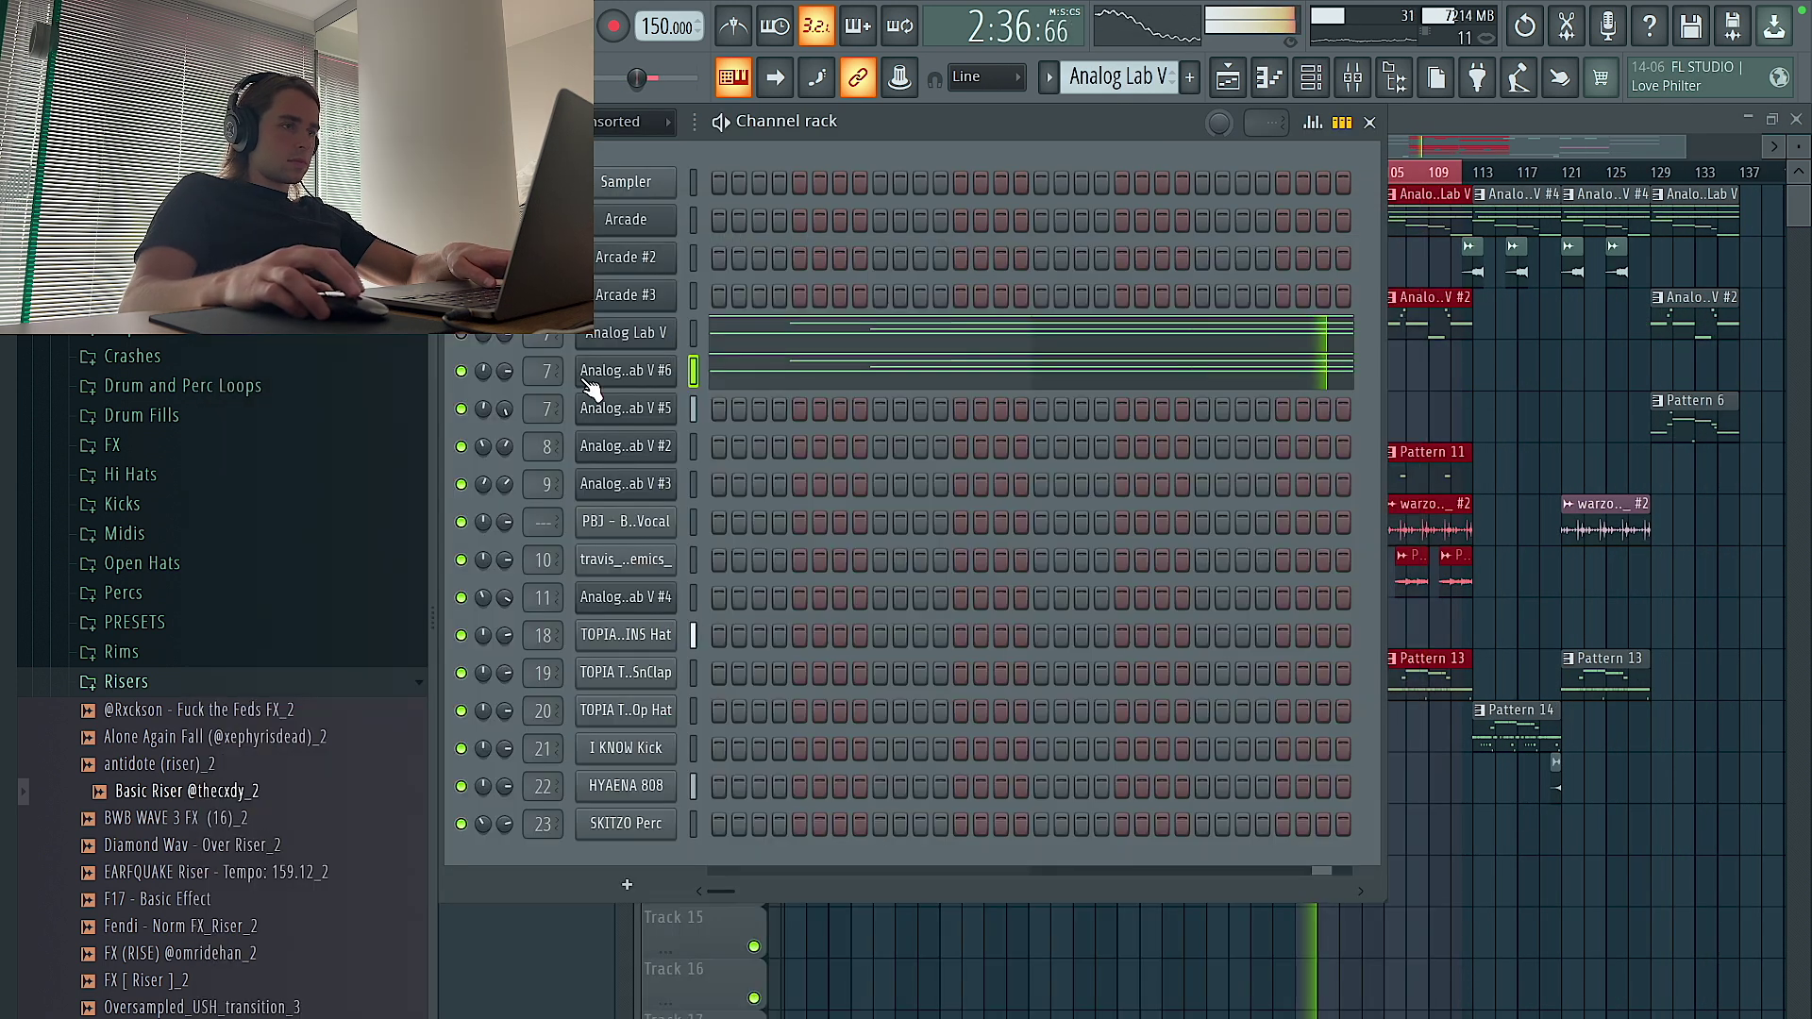
pyautogui.rightClick(615, 368)
pyautogui.click(740, 376)
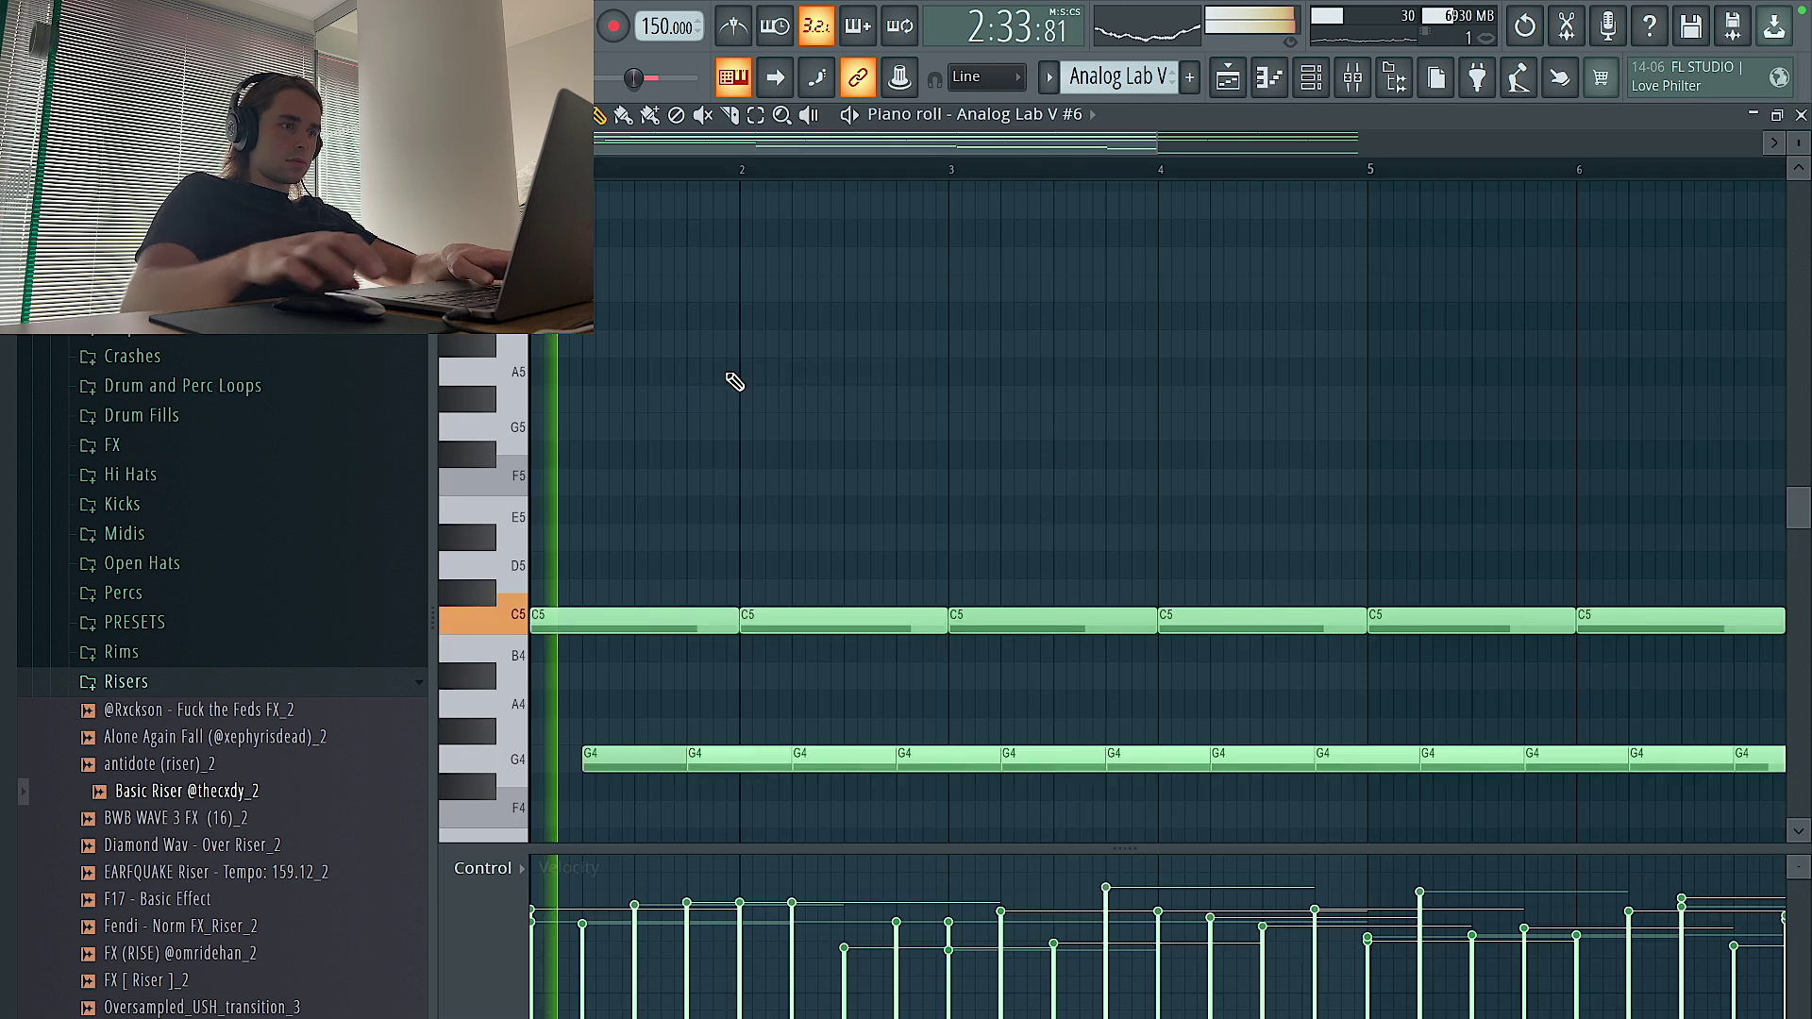
# Check the preset loaded in Analog Lab V #6, close its plugin window and view the channel's notes in the piano roll
pyautogui.press('F6')
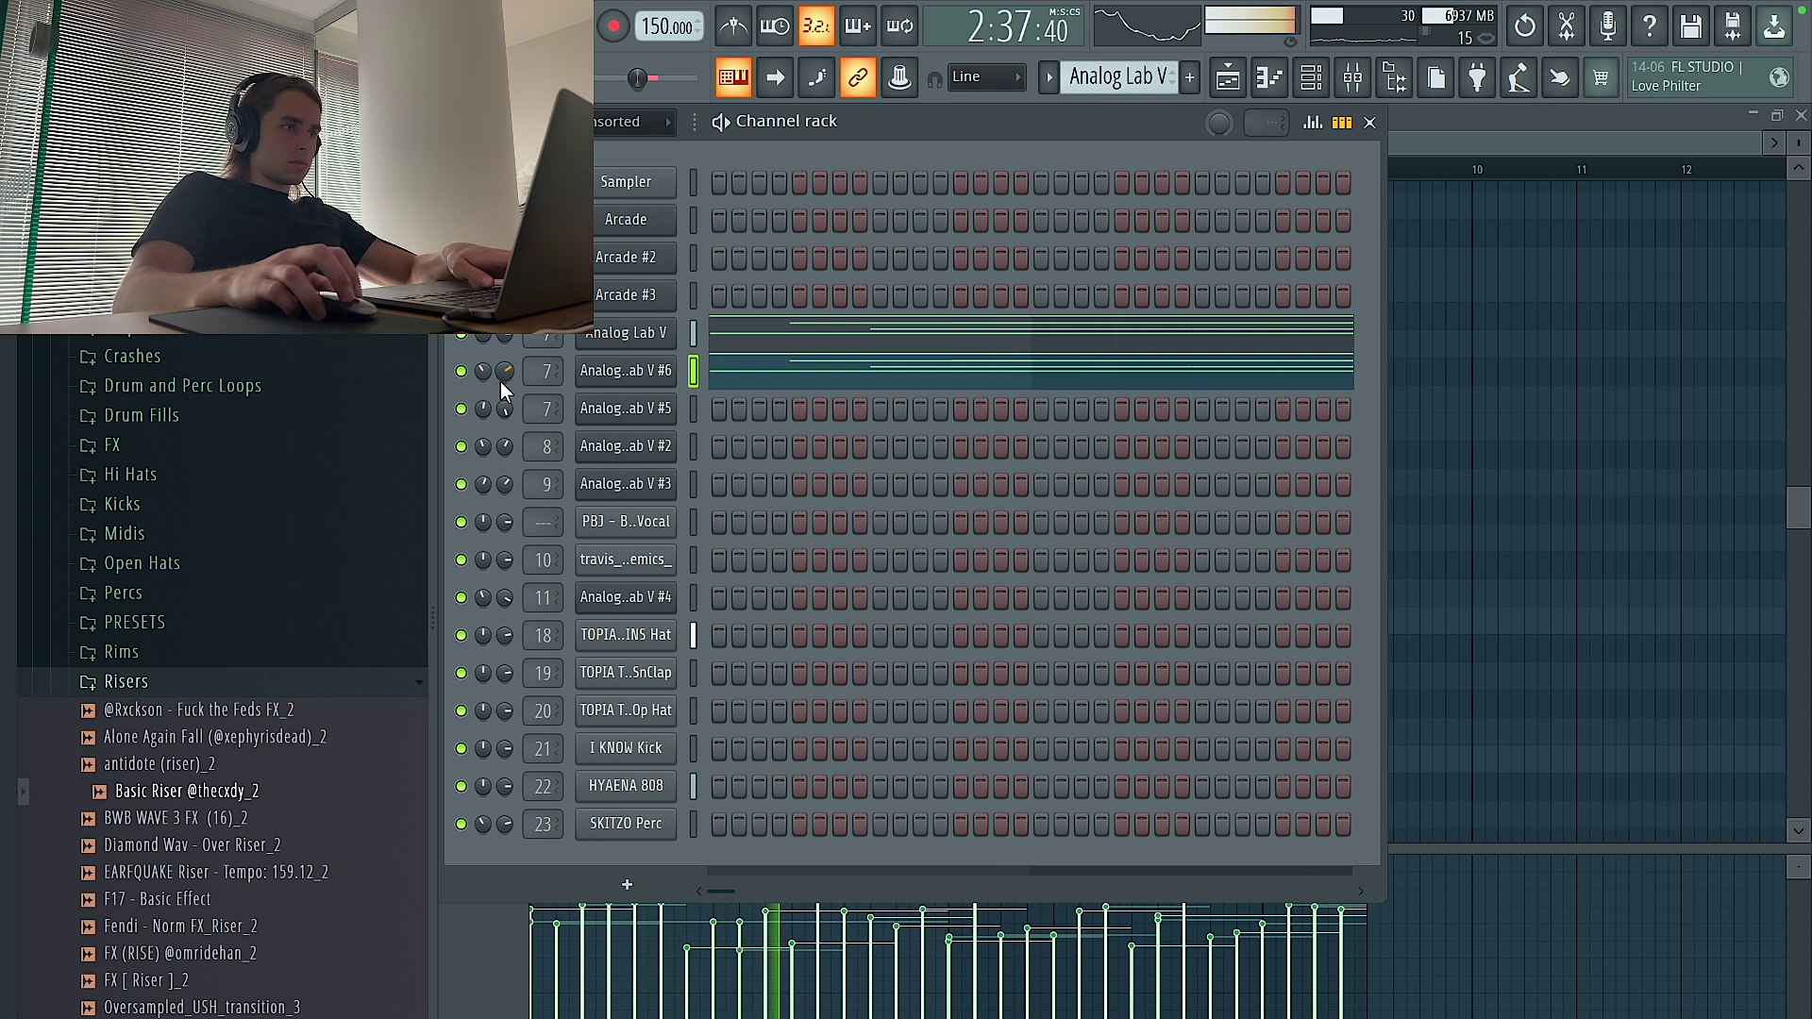
pyautogui.click(627, 374)
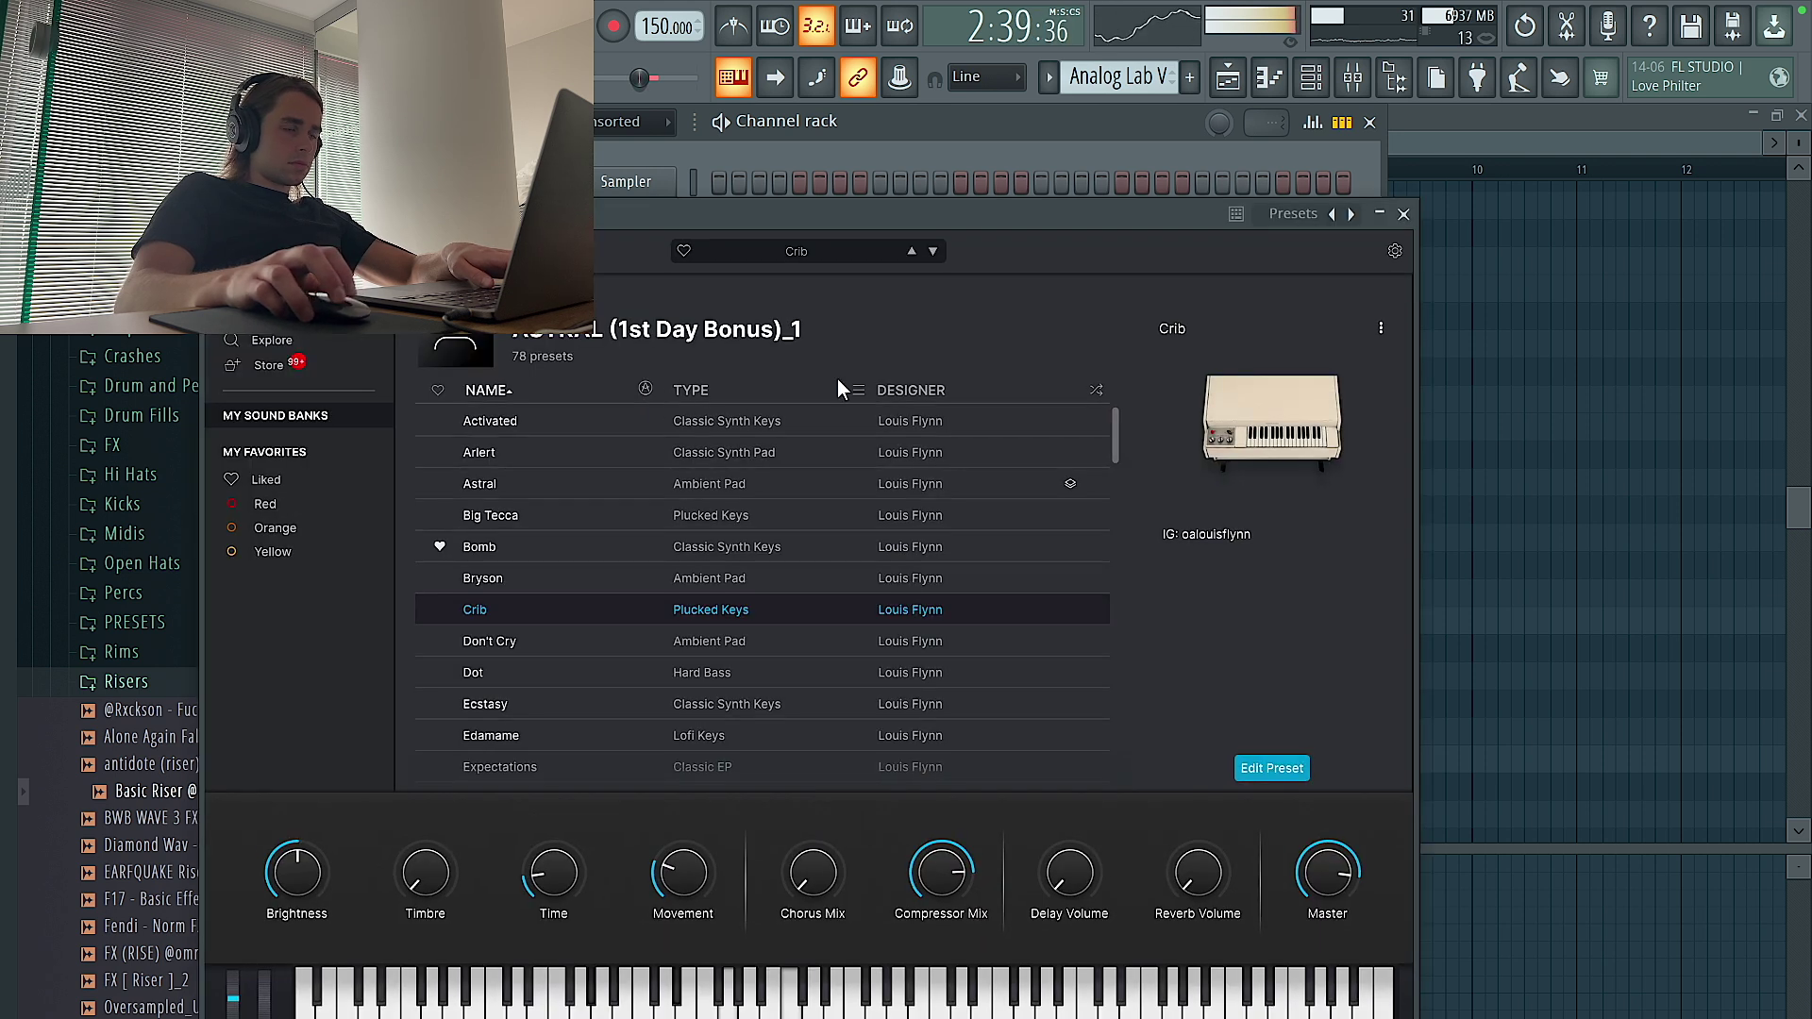
pyautogui.press('Escape')
pyautogui.press('F7')
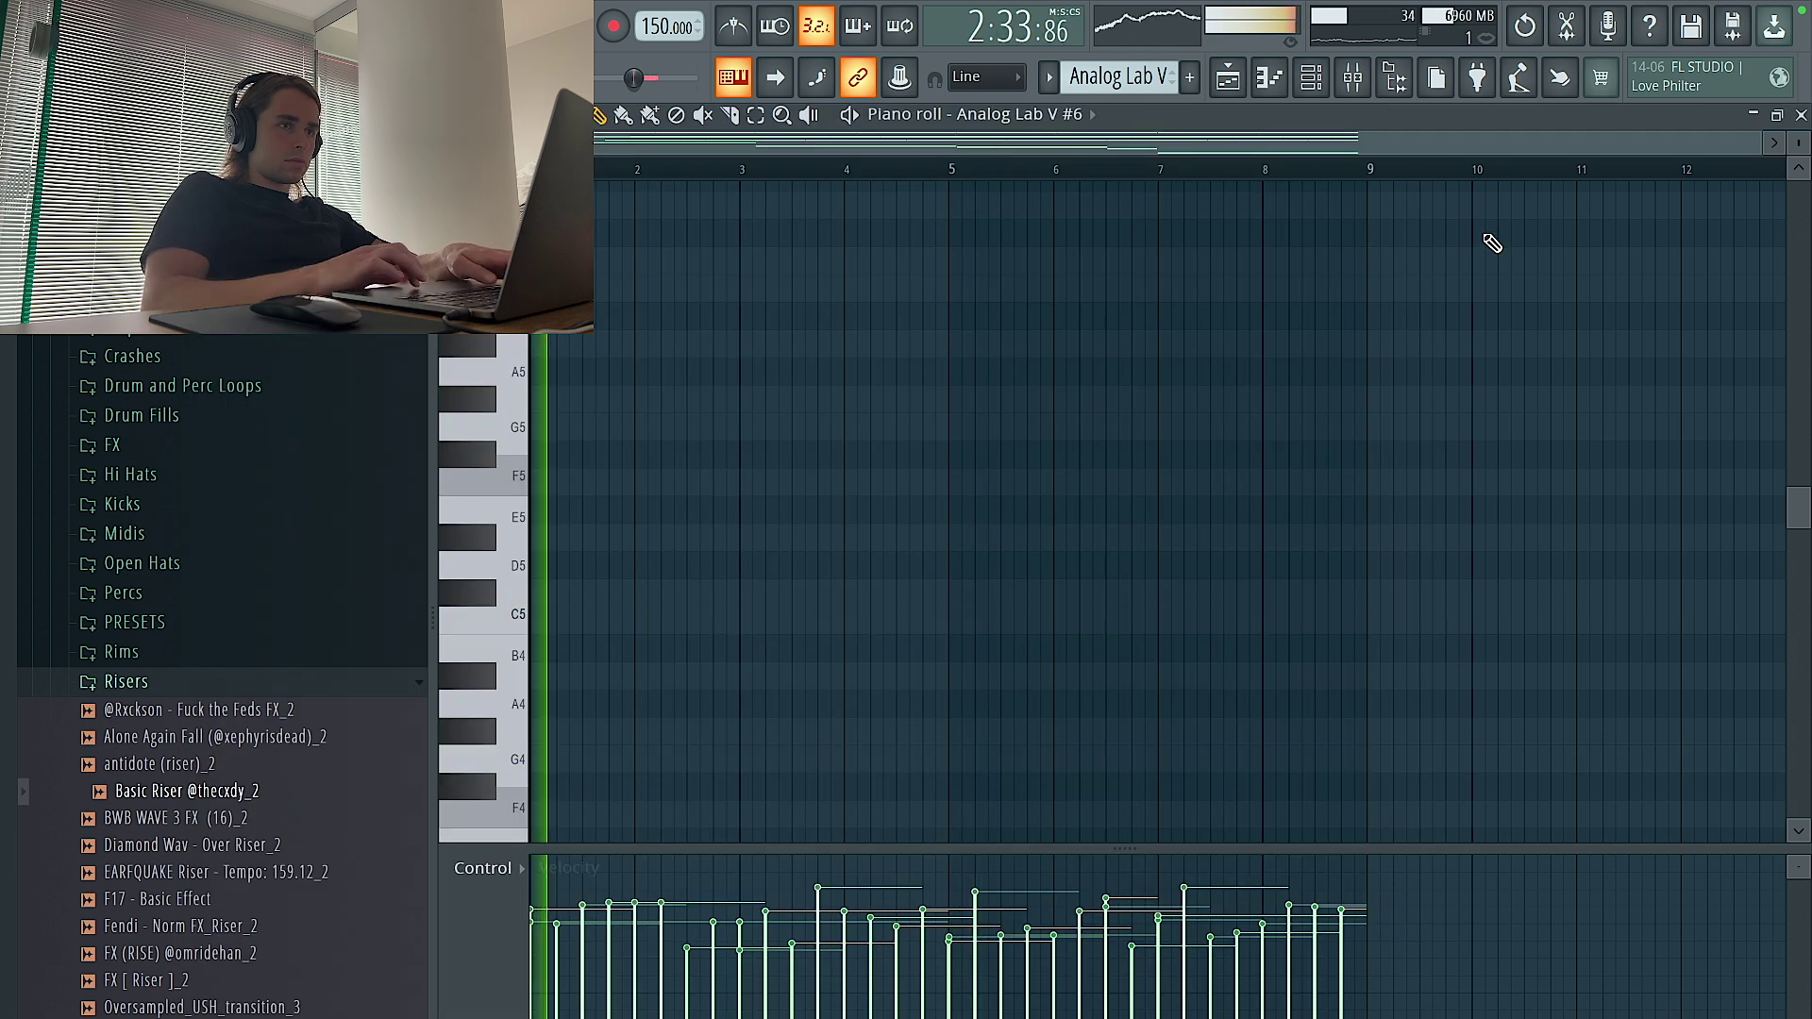
# Examine the Fruity parametric EQ 2 curve on mixer Insert 7 and close its window
pyautogui.click(1232, 79)
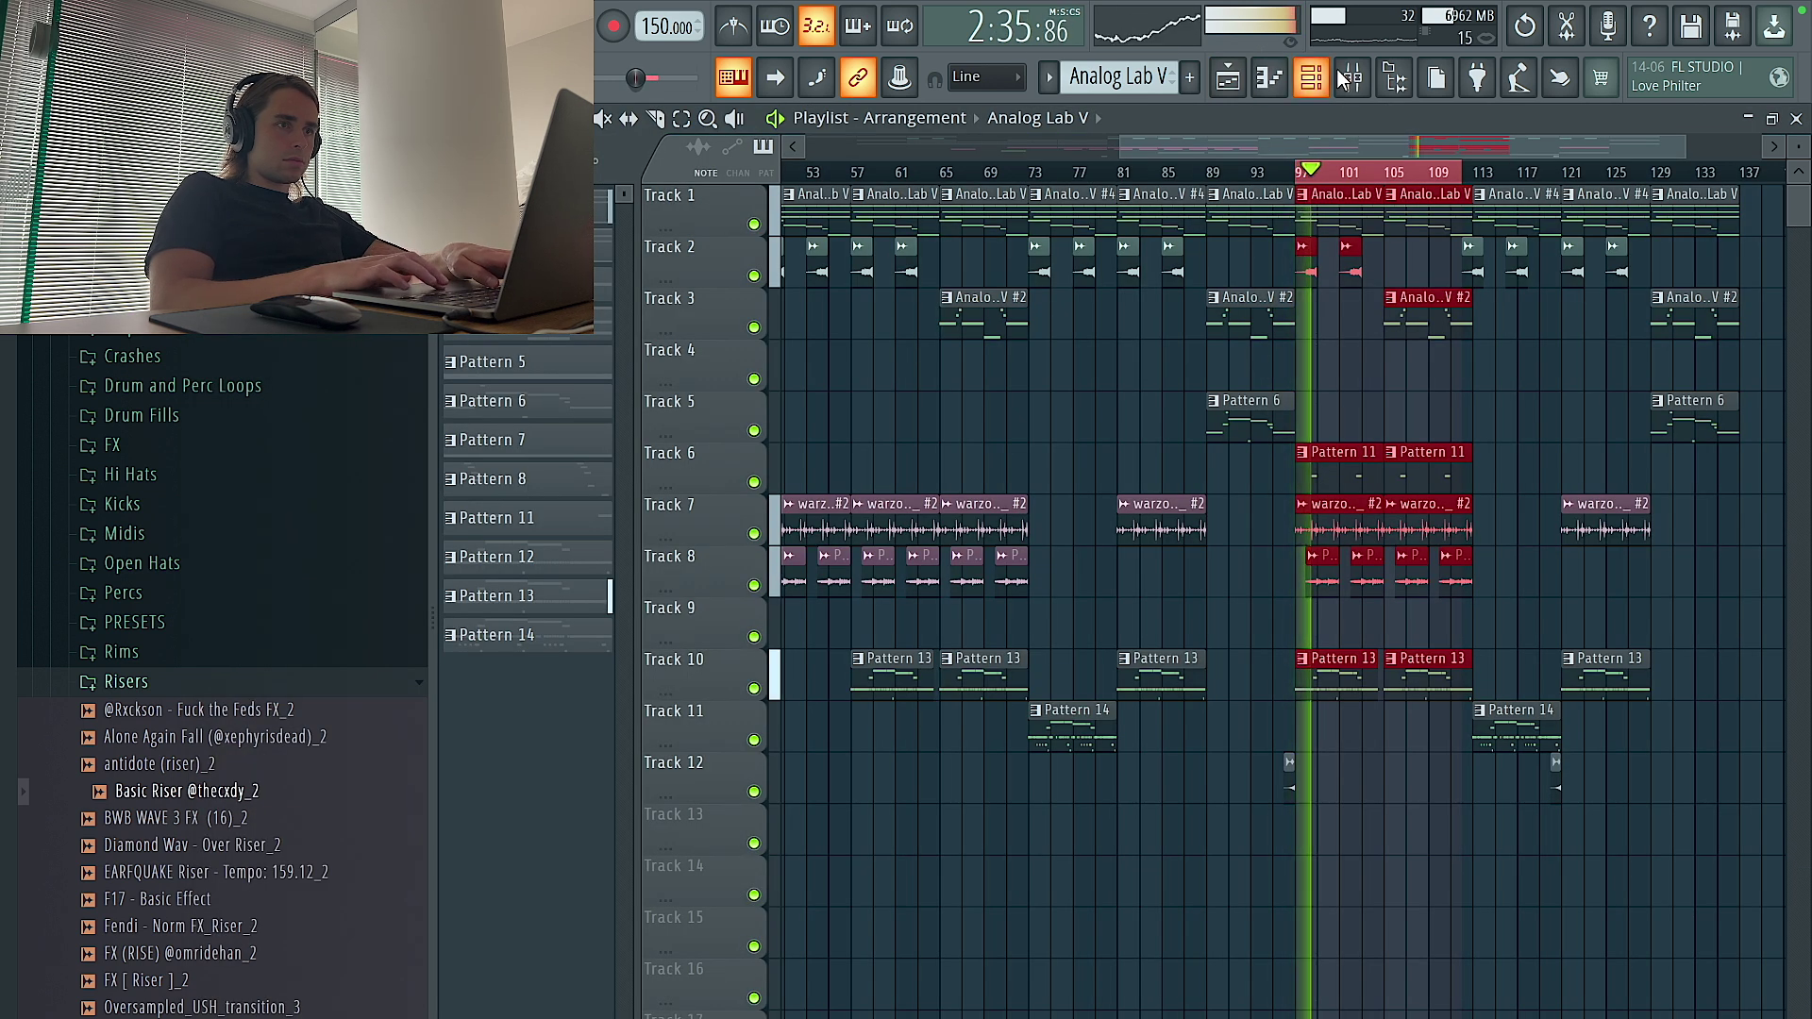
pyautogui.click(1344, 77)
pyautogui.click(1697, 380)
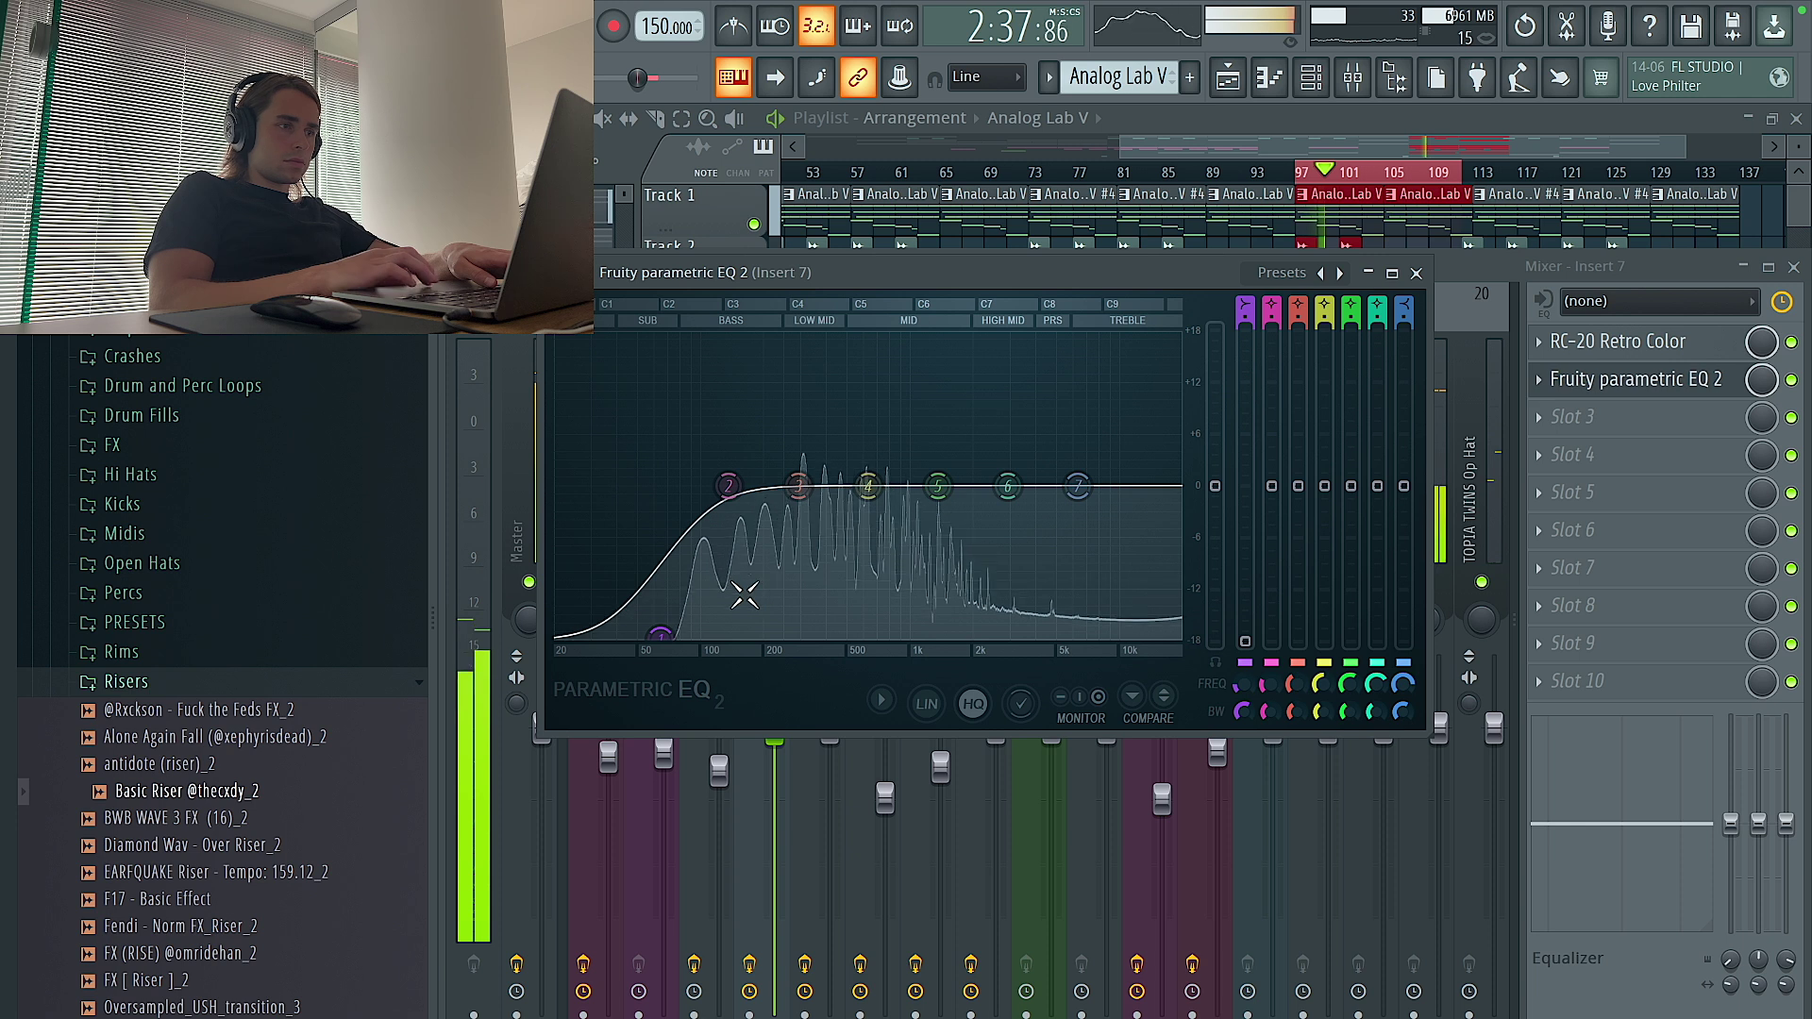
pyautogui.press('Escape')
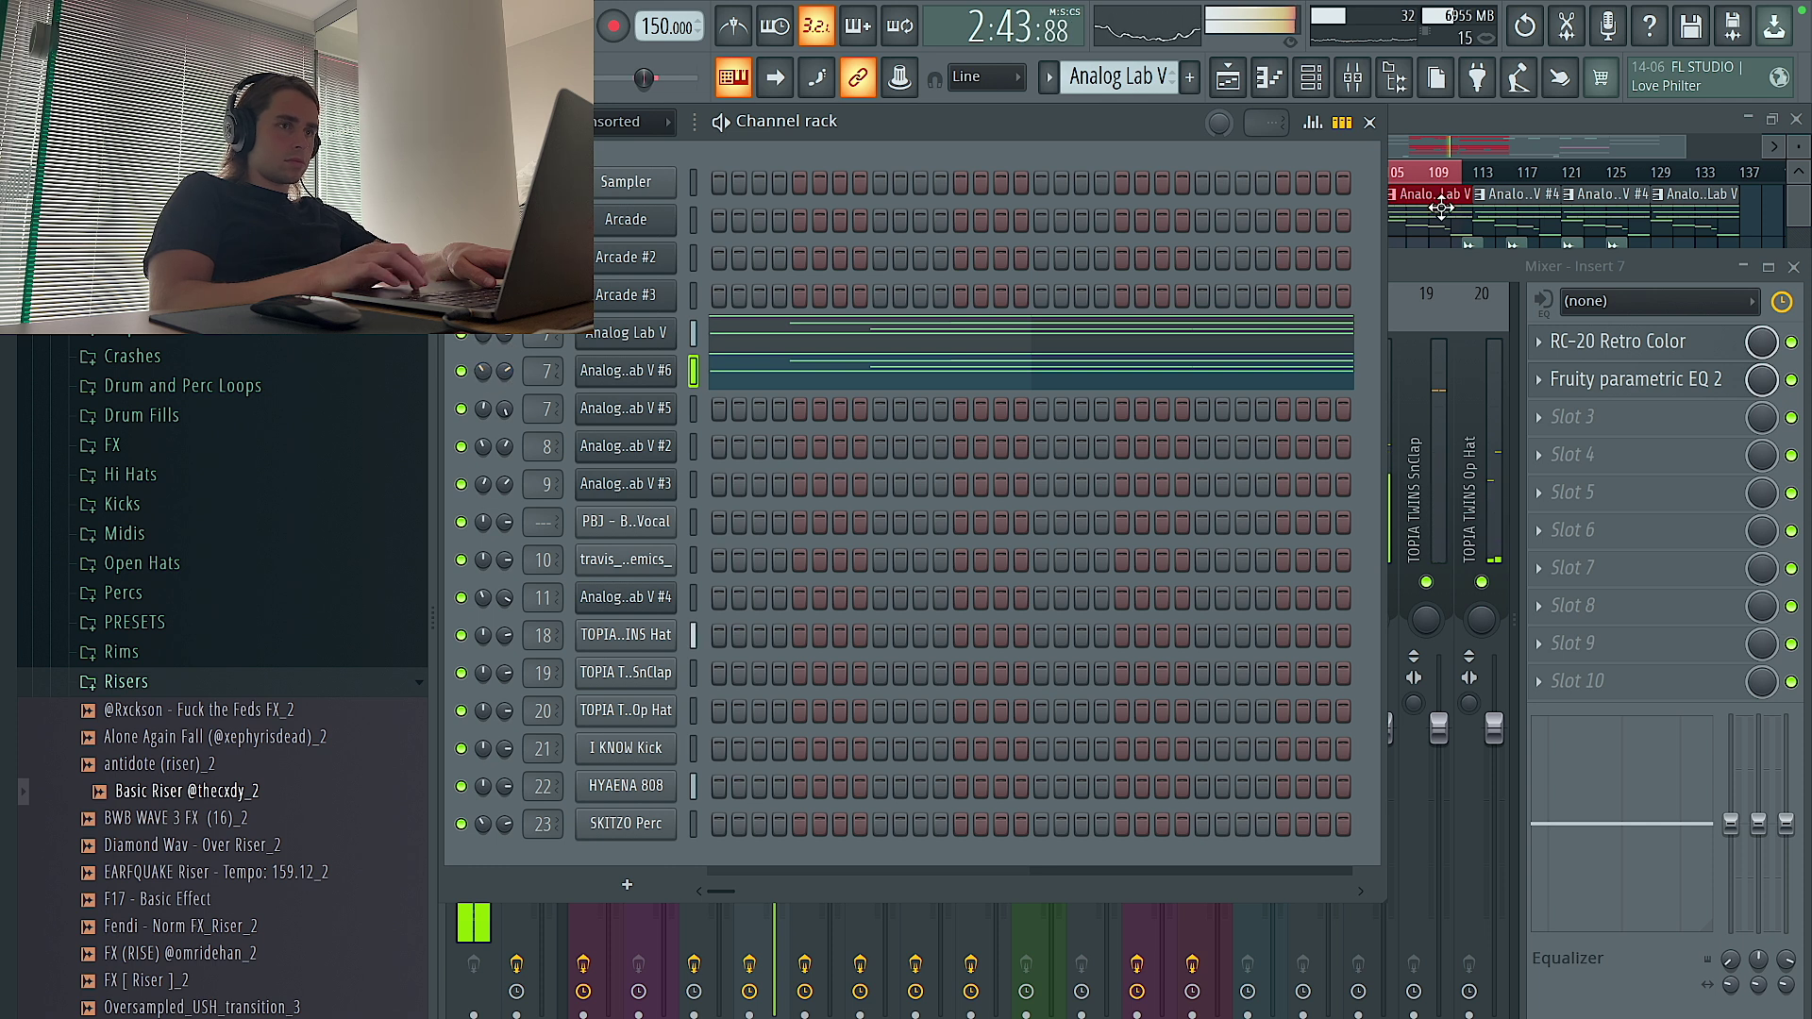
# Return to the playlist and add a Pattern 11 clip on Track 6 at bar 121
pyautogui.click(1486, 203)
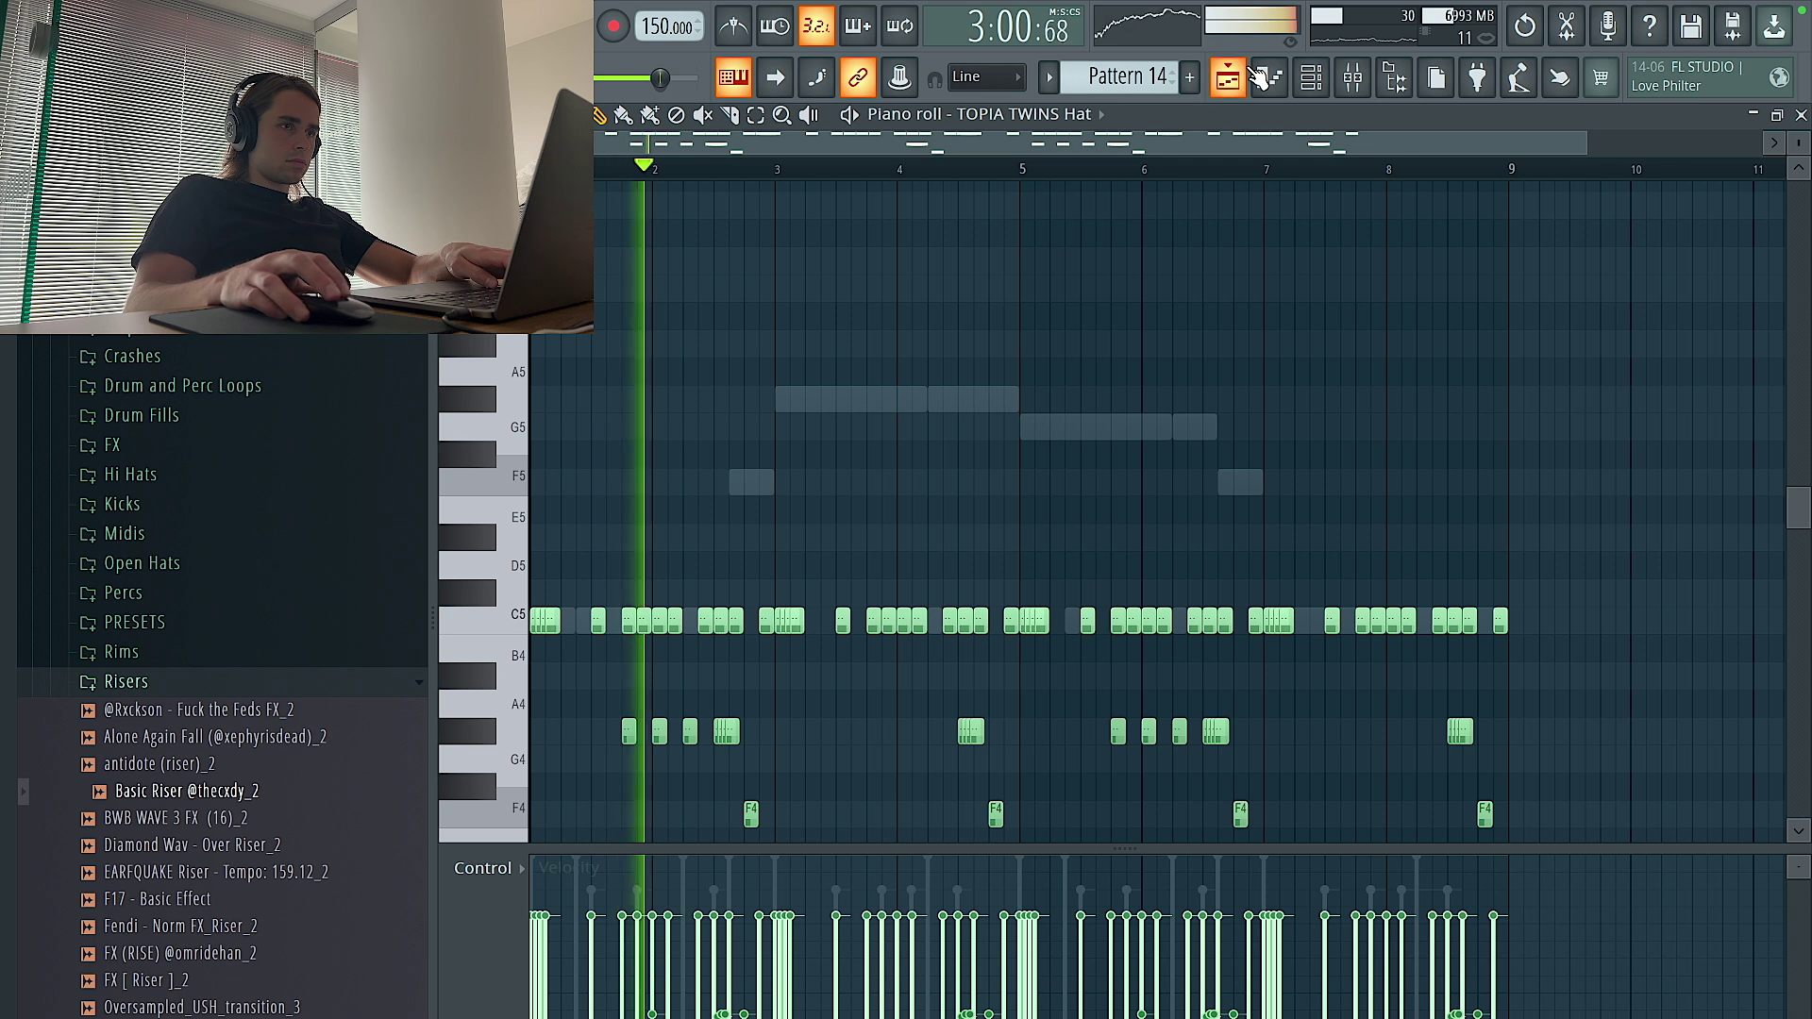
pyautogui.press('F5')
pyautogui.scroll(-5, 1453, 528)
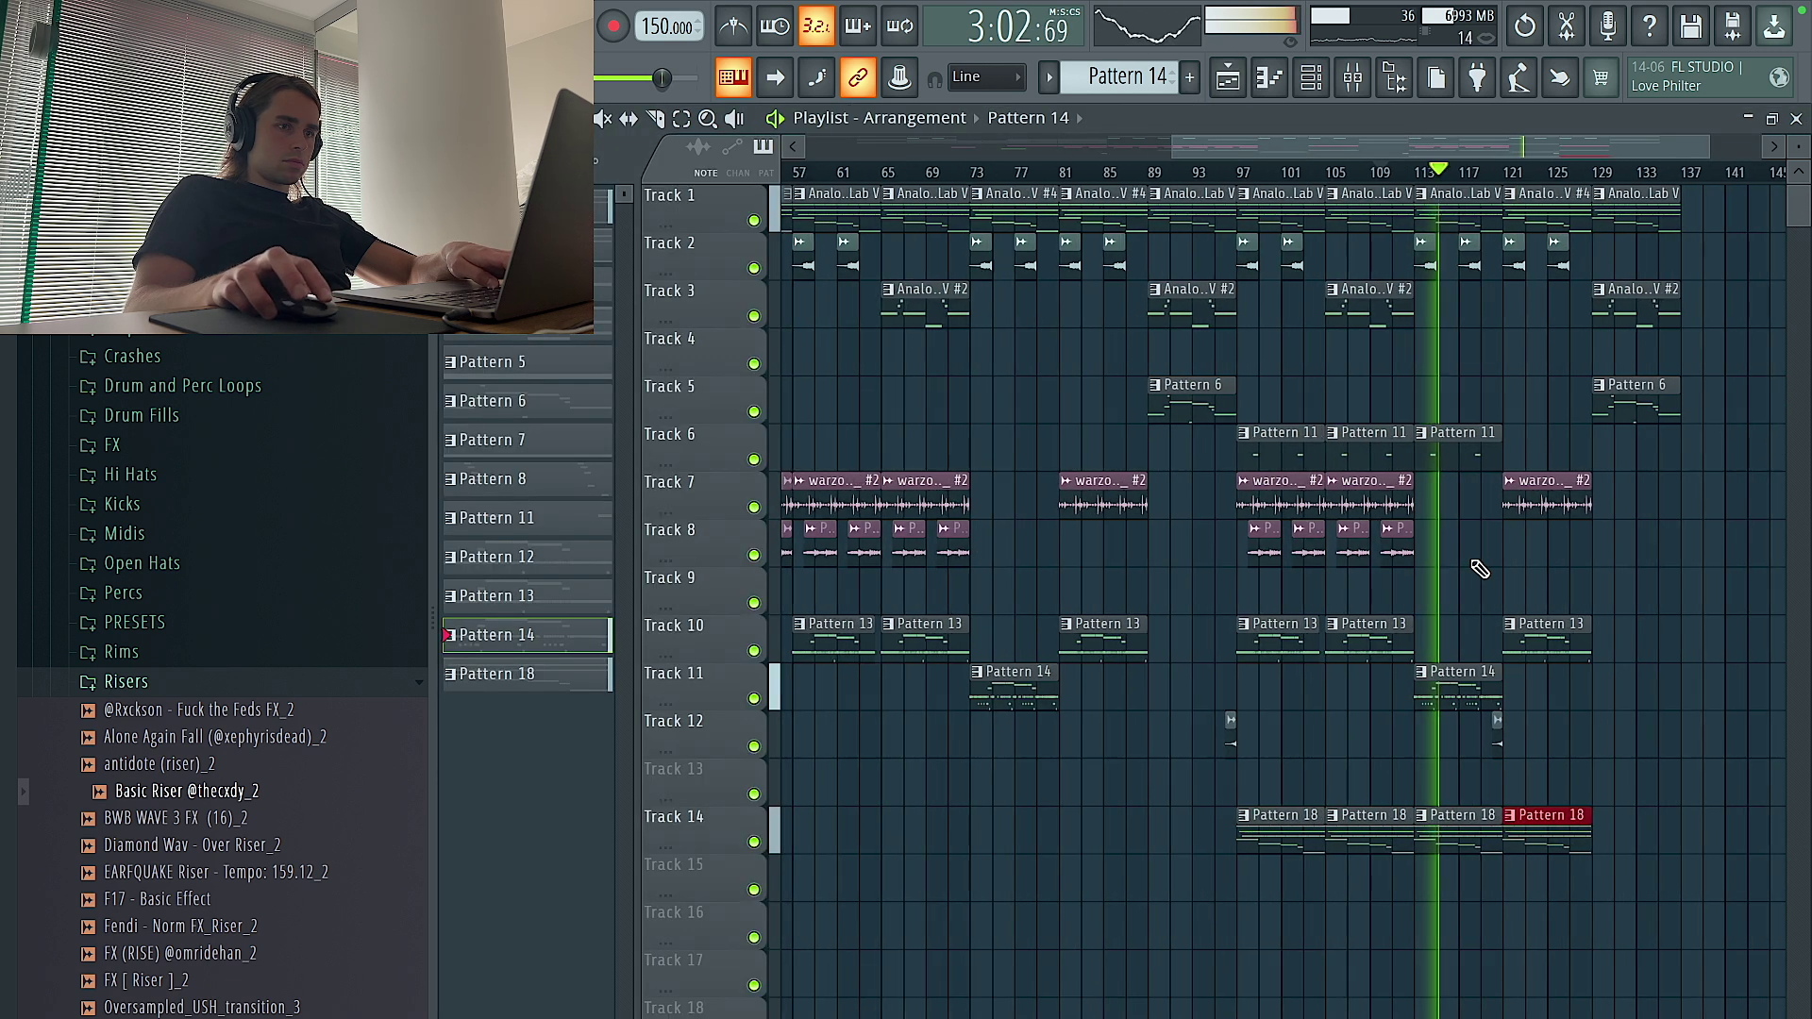
pyautogui.click(1441, 451)
pyautogui.scroll(-4, 1381, 474)
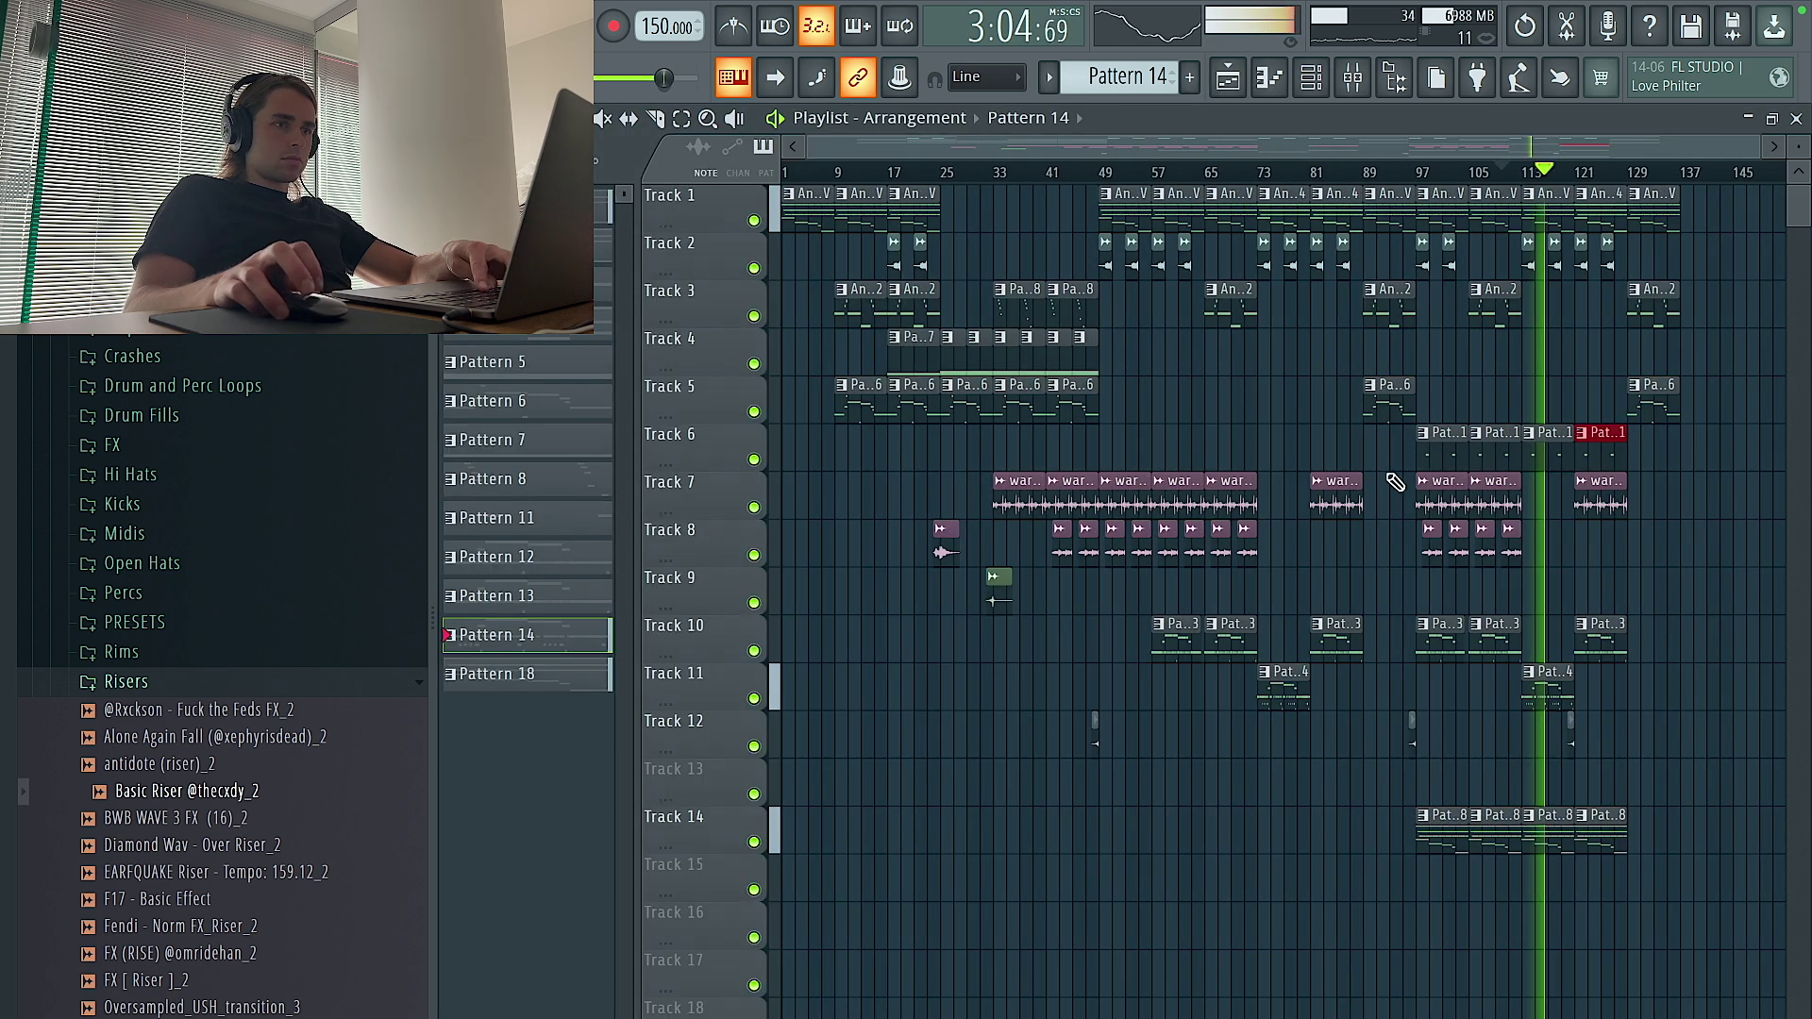
# Copy the four Pattern 11 clips starting at bar 97 on Track 6 so the copies start at bar 57
pyautogui.scroll(-2, 1465, 451)
pyautogui.moveTo(1340, 436); pyautogui.dragTo(1069, 451)
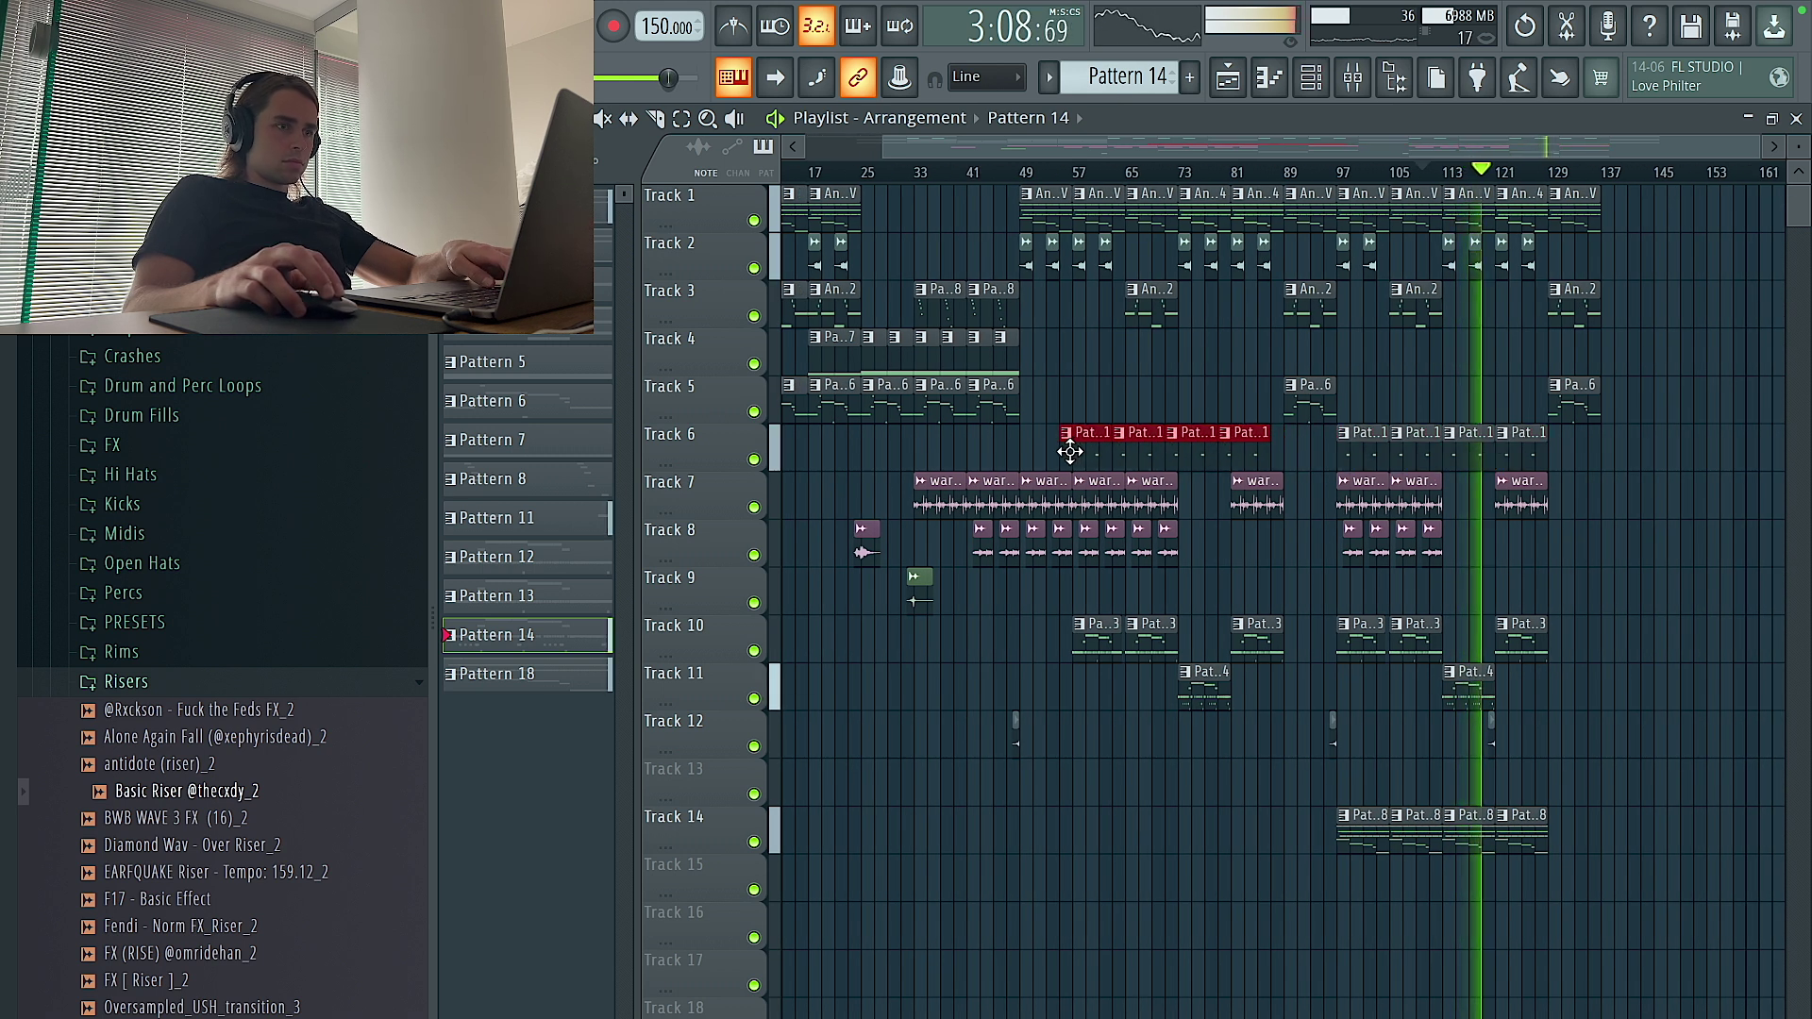
pyautogui.scroll(3, 1128, 446)
pyautogui.scroll(-3, 1161, 458)
pyautogui.scroll(2, 1227, 451)
pyautogui.scroll(-2, 1286, 453)
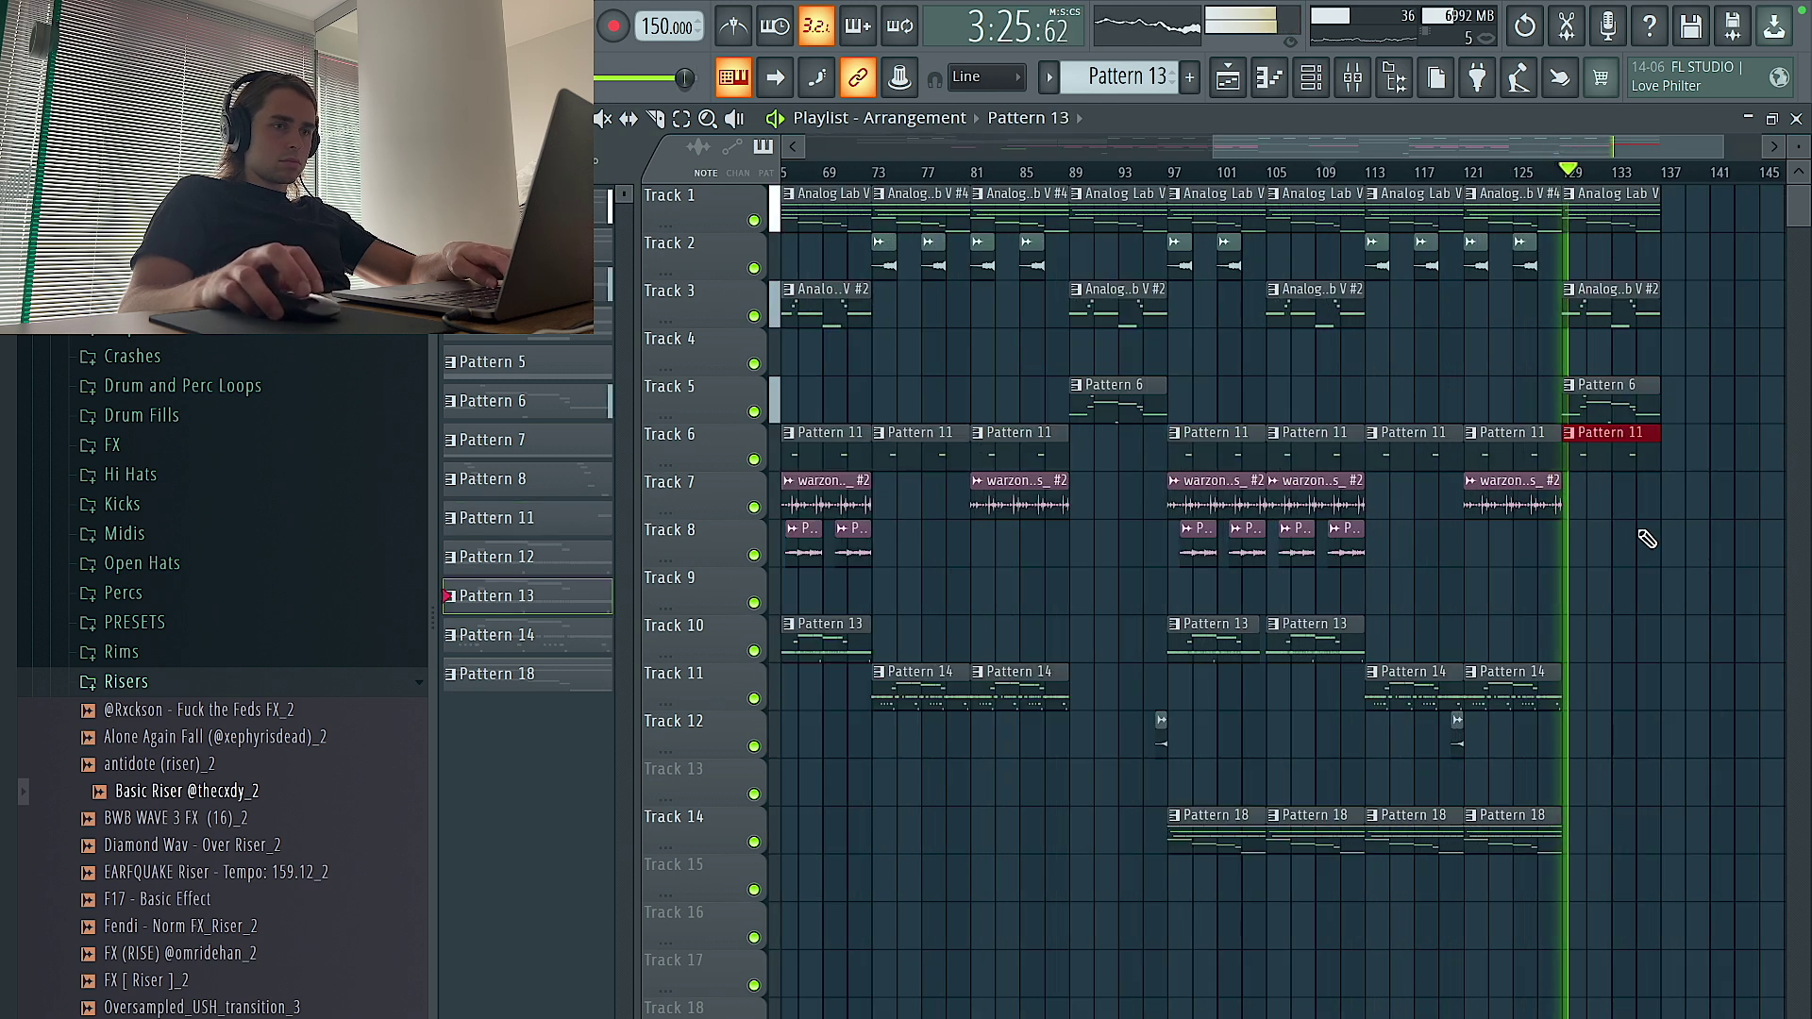
# Duplicate the bar 129 clips on Tracks 1, 3, 5 and 6 to bar 137 and copy two Track 2 audio clips there
pyautogui.scroll(-4, 1643, 581)
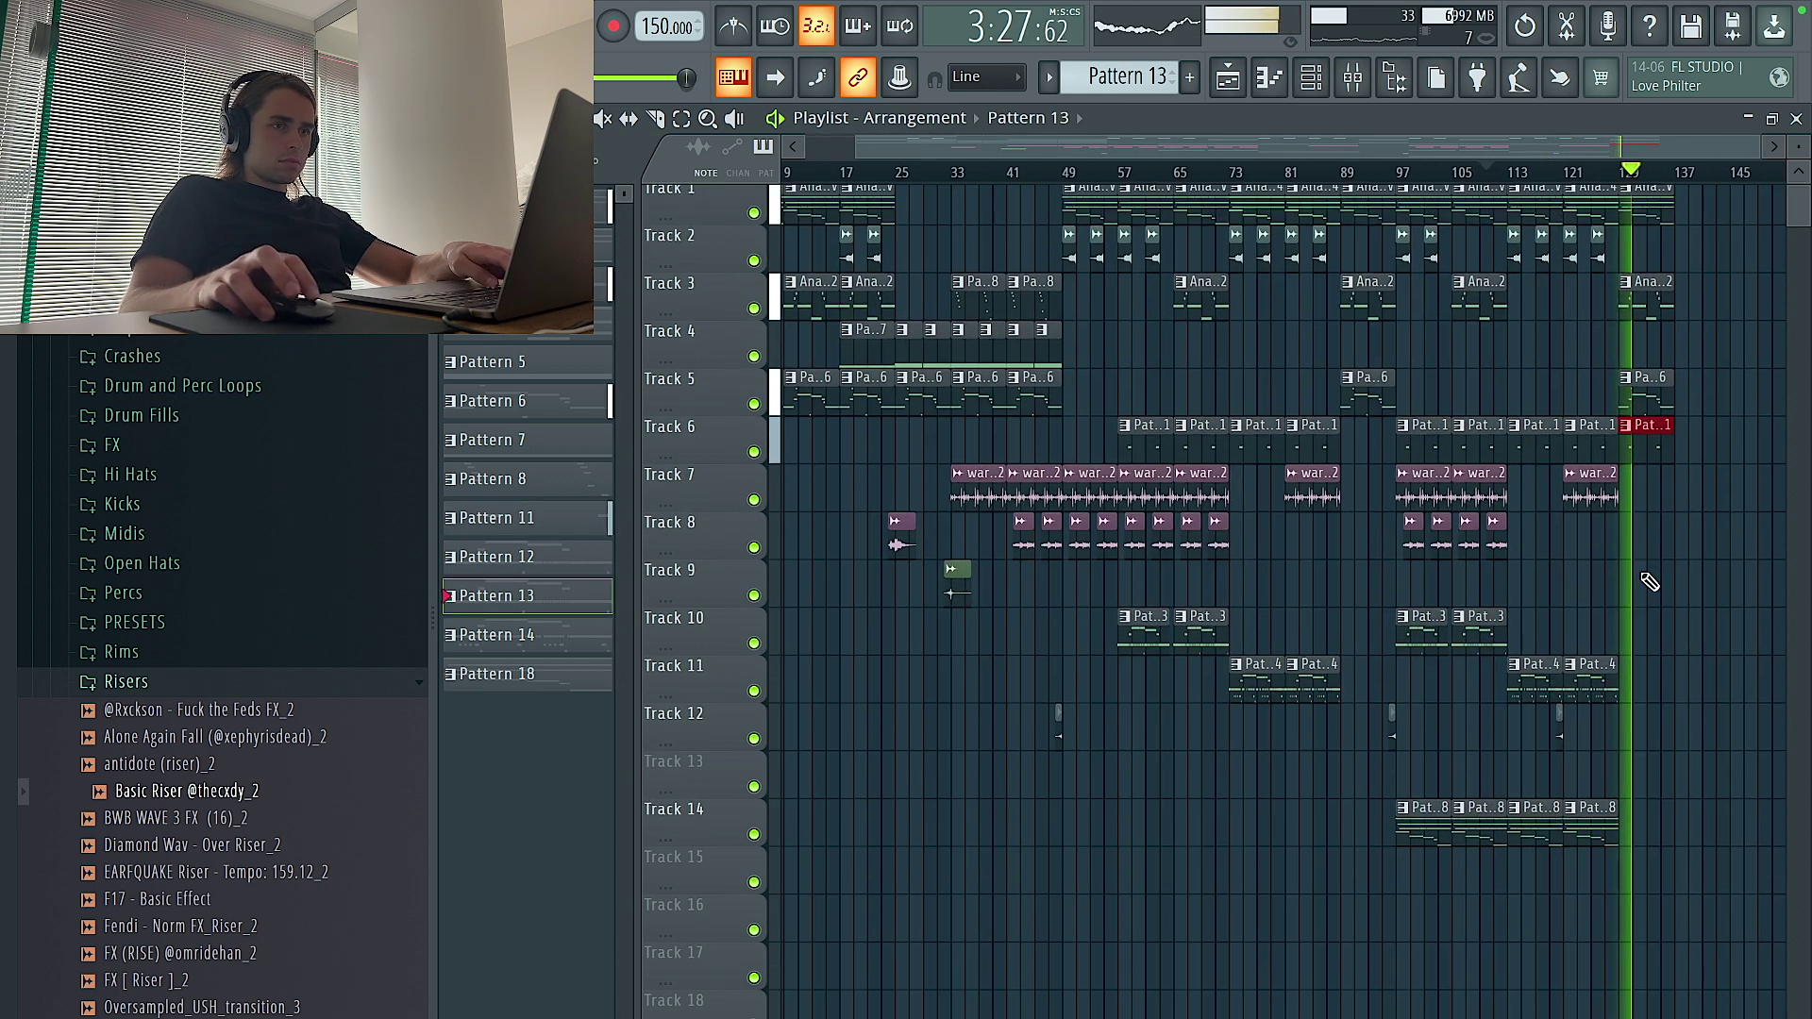
pyautogui.scroll(4, 1645, 579)
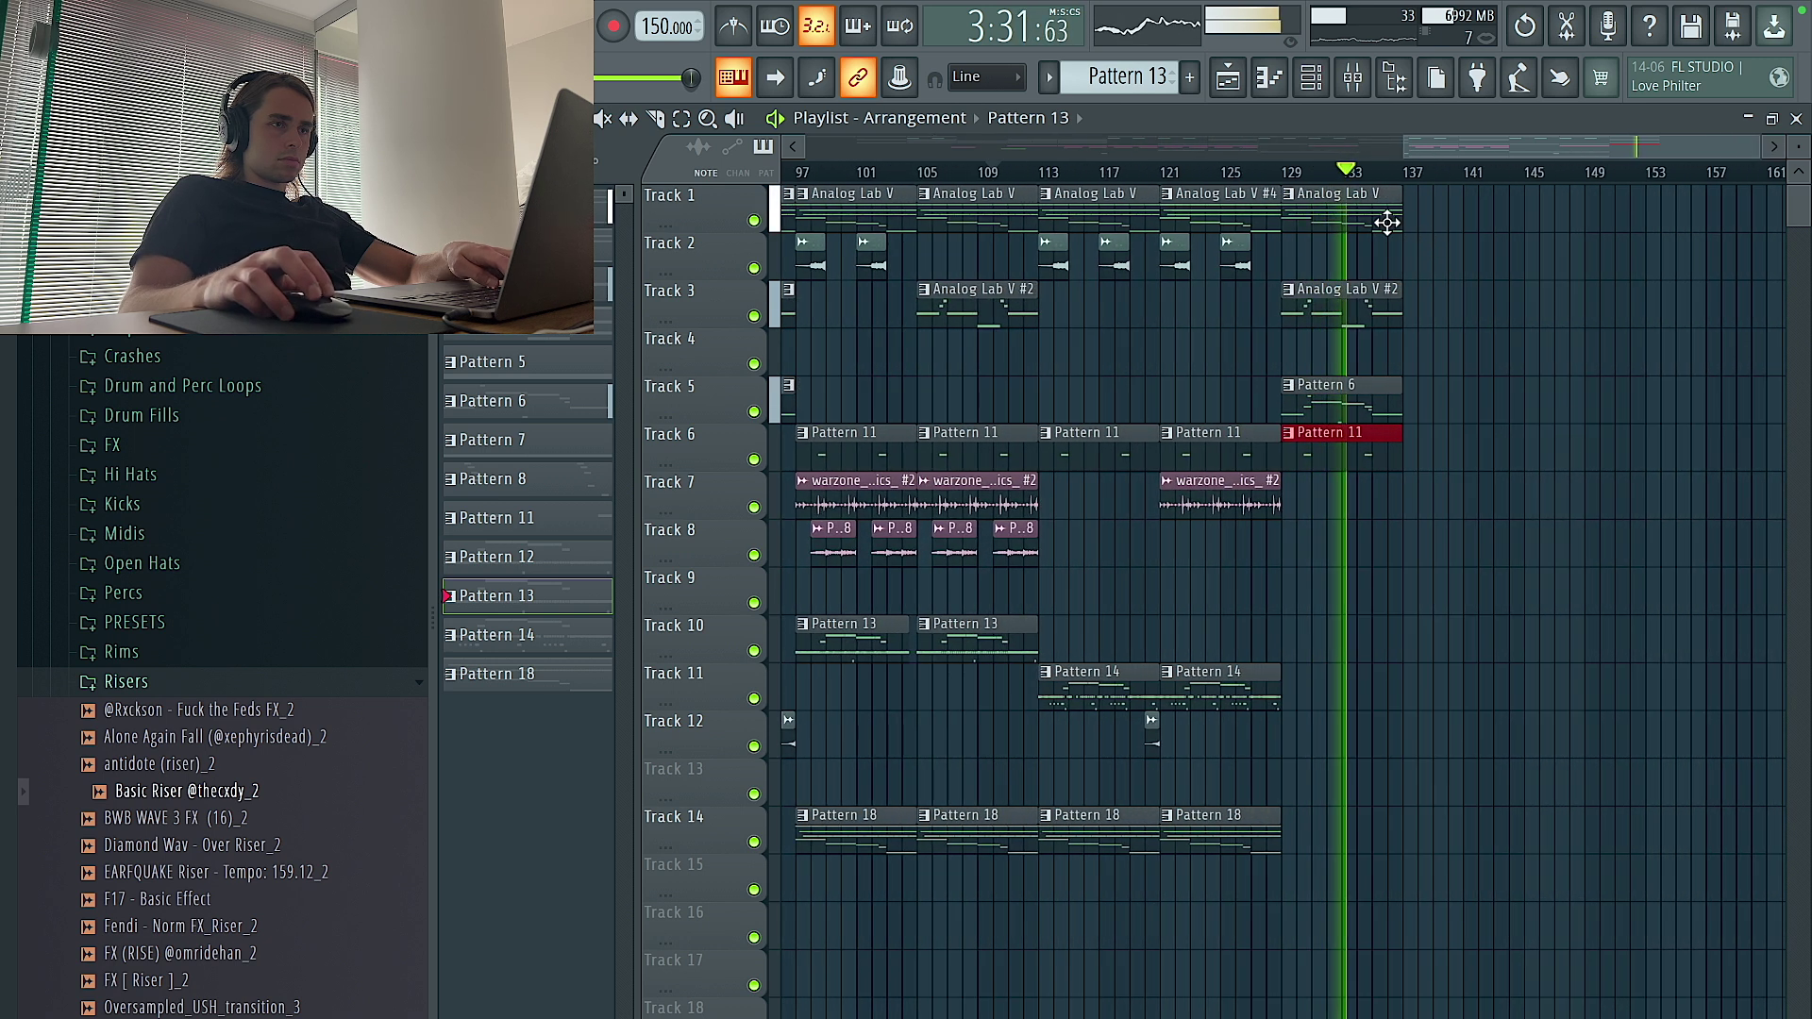
pyautogui.moveTo(1388, 222); pyautogui.dragTo(1356, 444)
pyautogui.hotkey('ctrl', 'b')
pyautogui.scroll(2, 1501, 485)
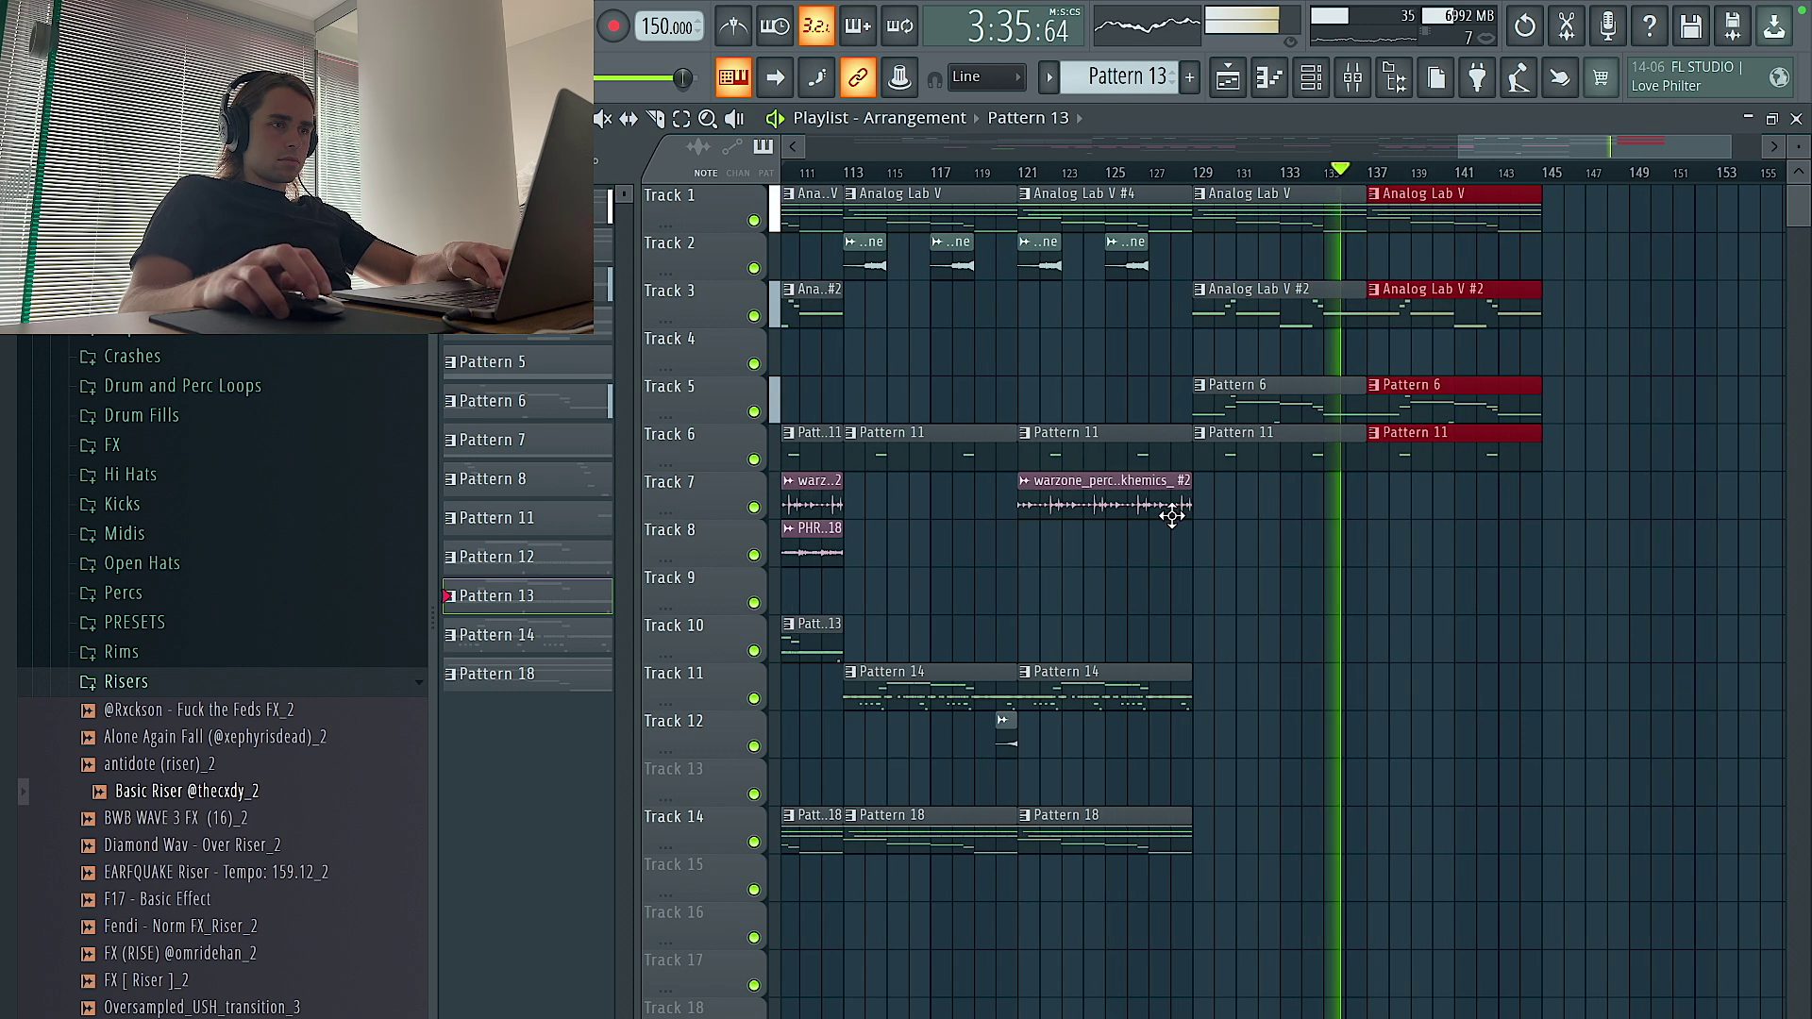
pyautogui.moveTo(1146, 250); pyautogui.dragTo(1043, 280)
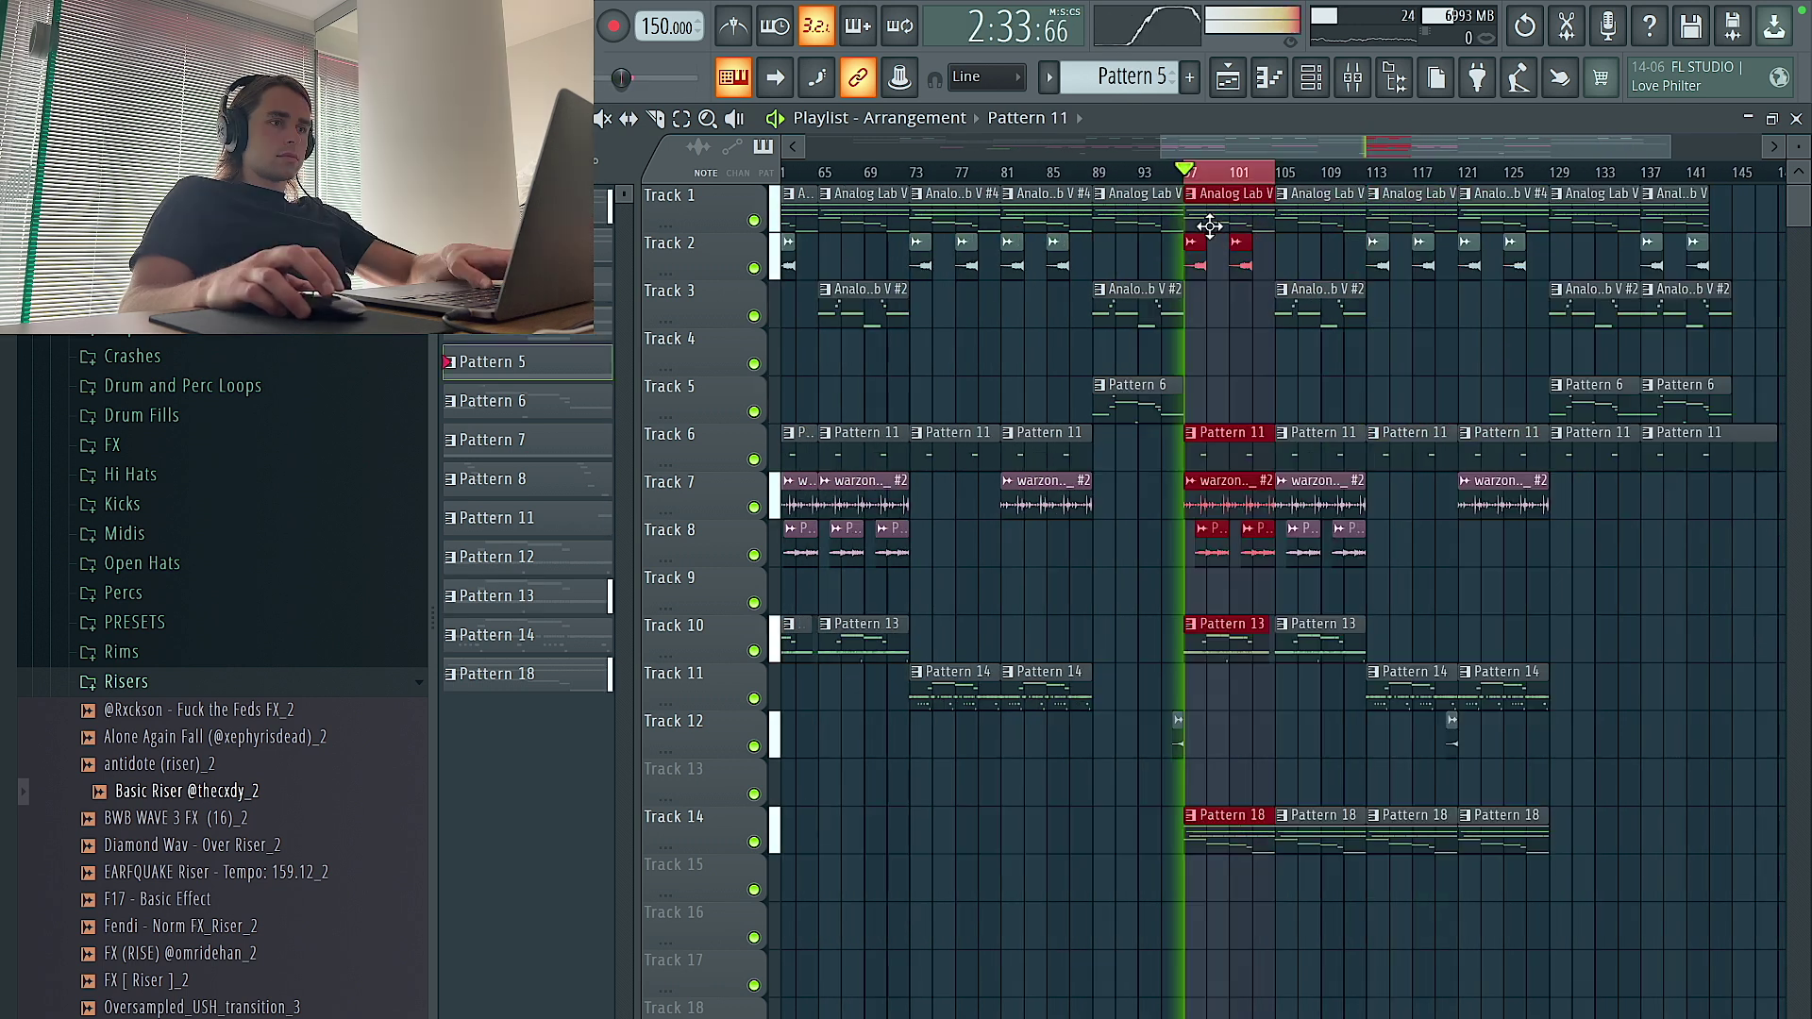
# Select the Analog Lab V pattern from the playlist and clone its Analog Lab V channel in the channel rack
pyautogui.click(1291, 79)
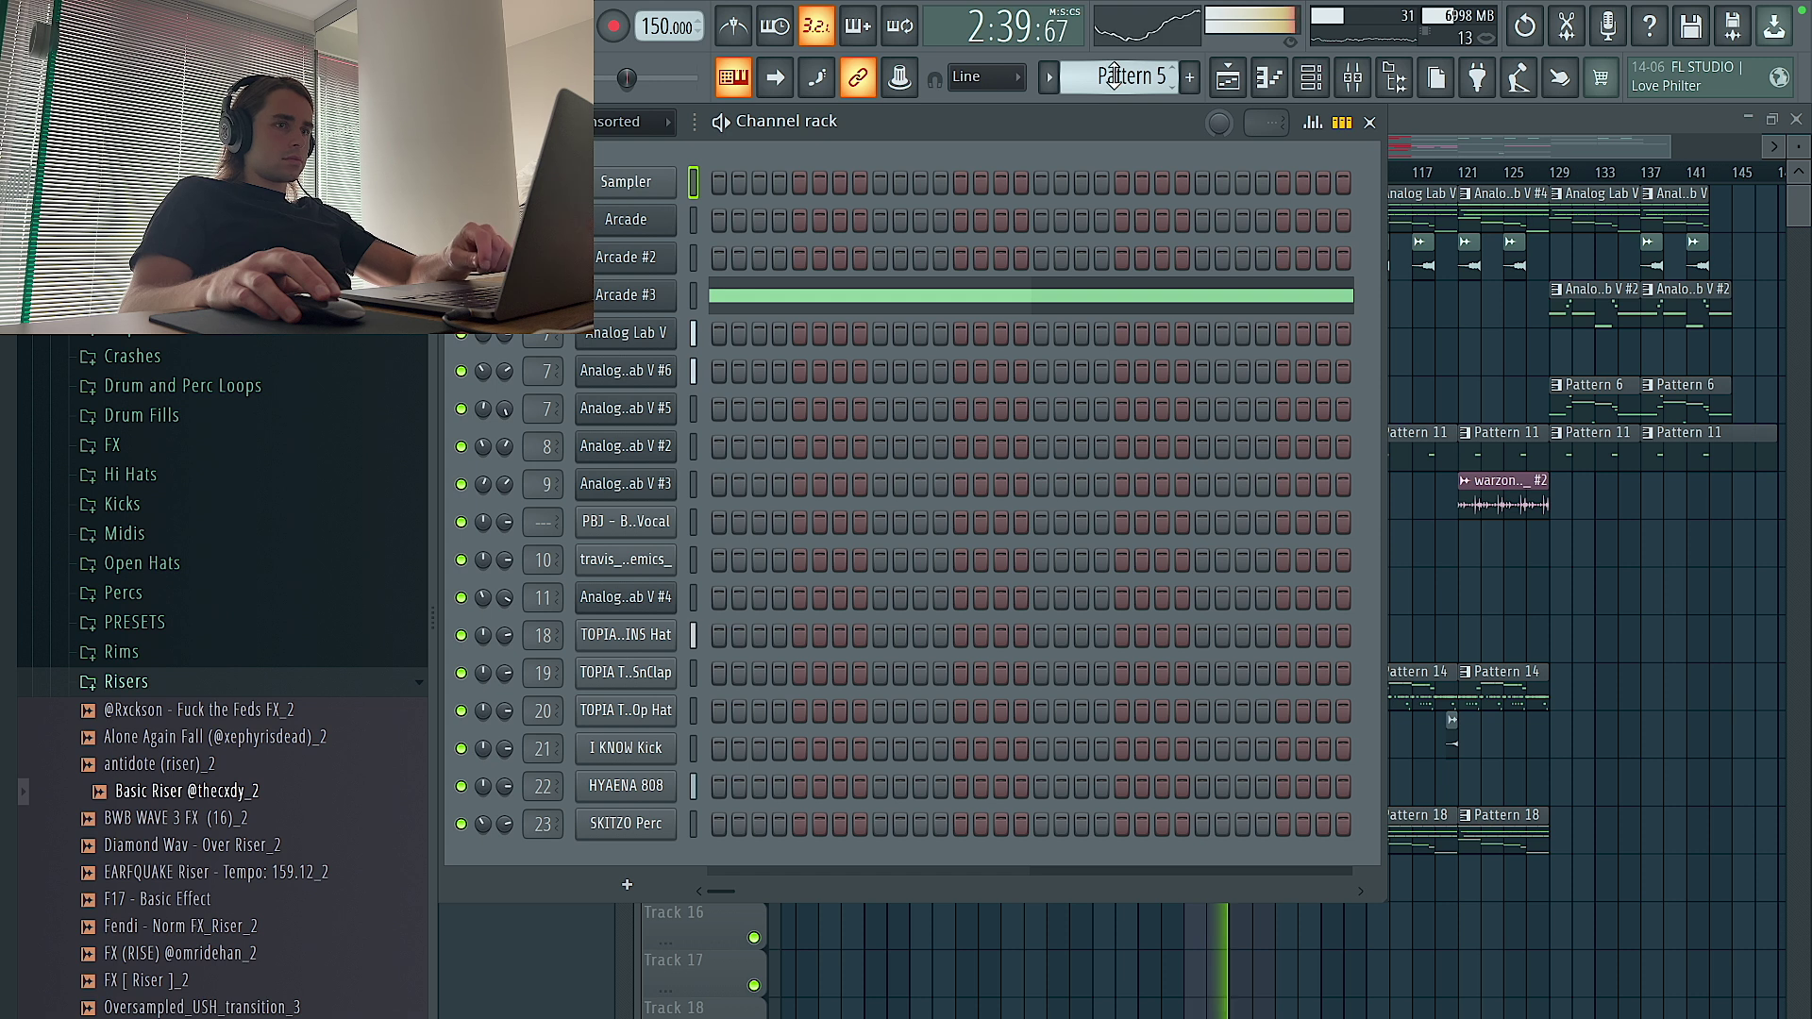
pyautogui.click(1399, 199)
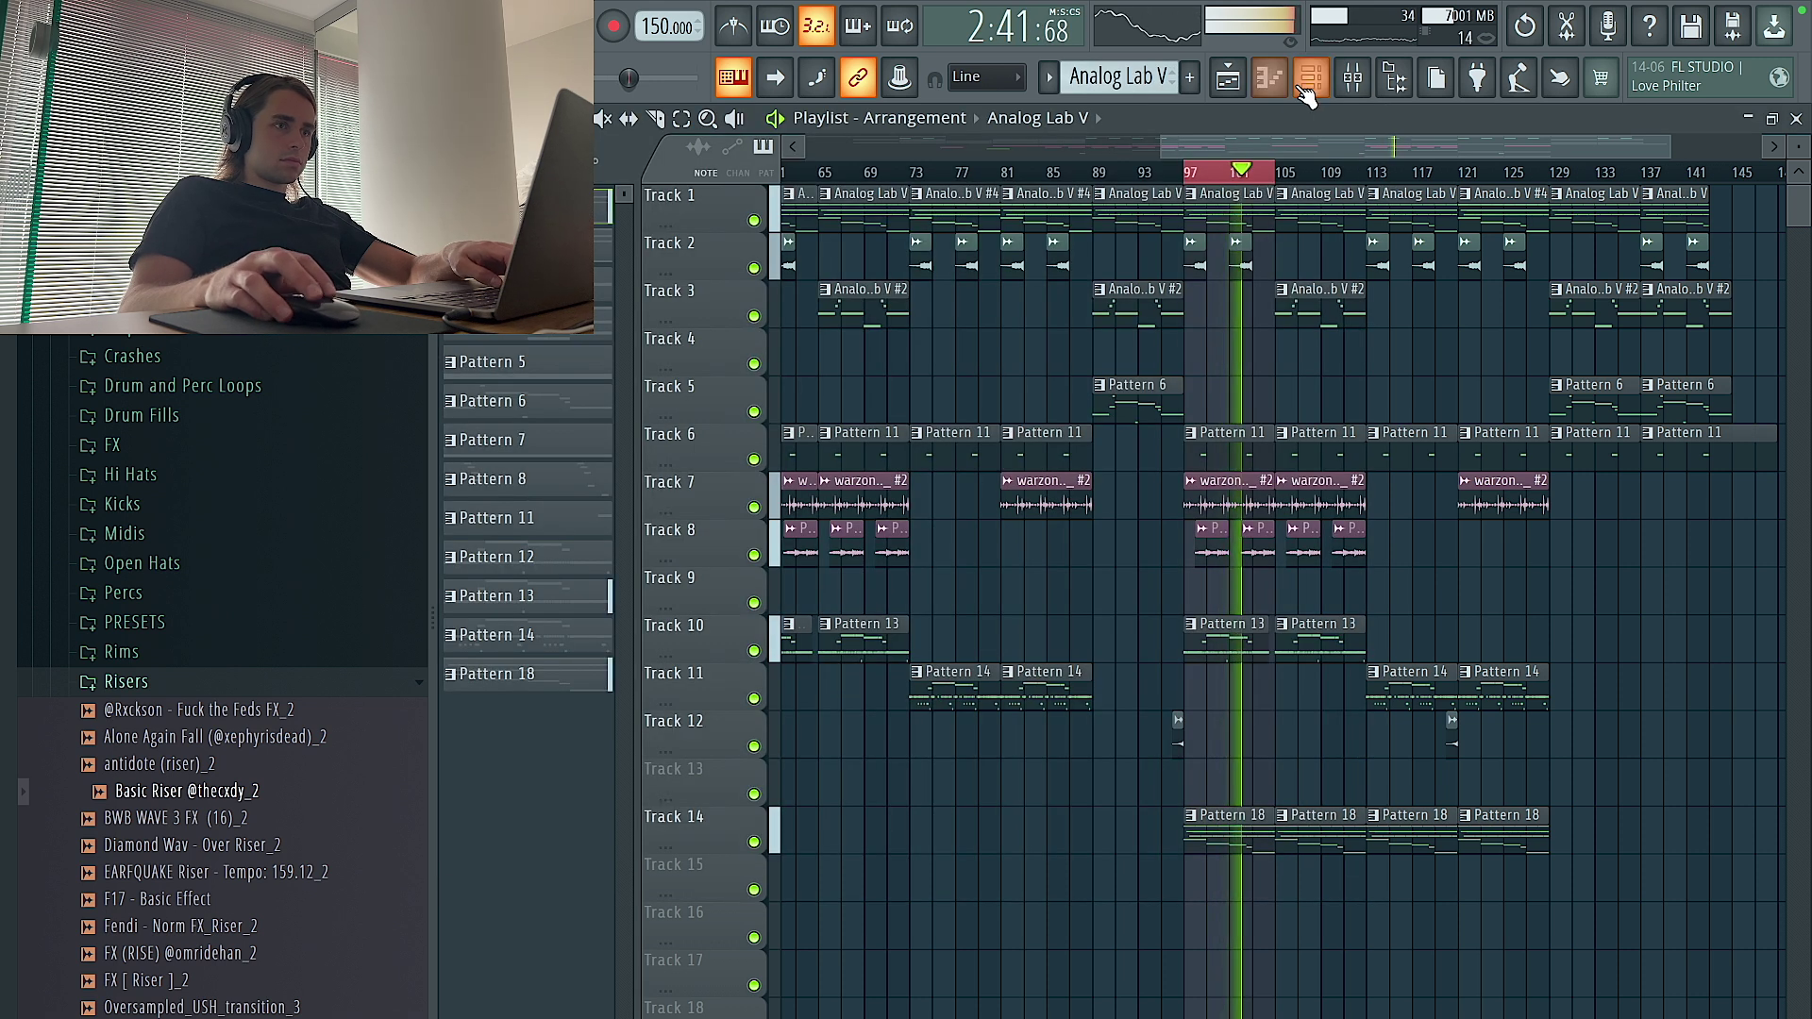
pyautogui.click(1311, 76)
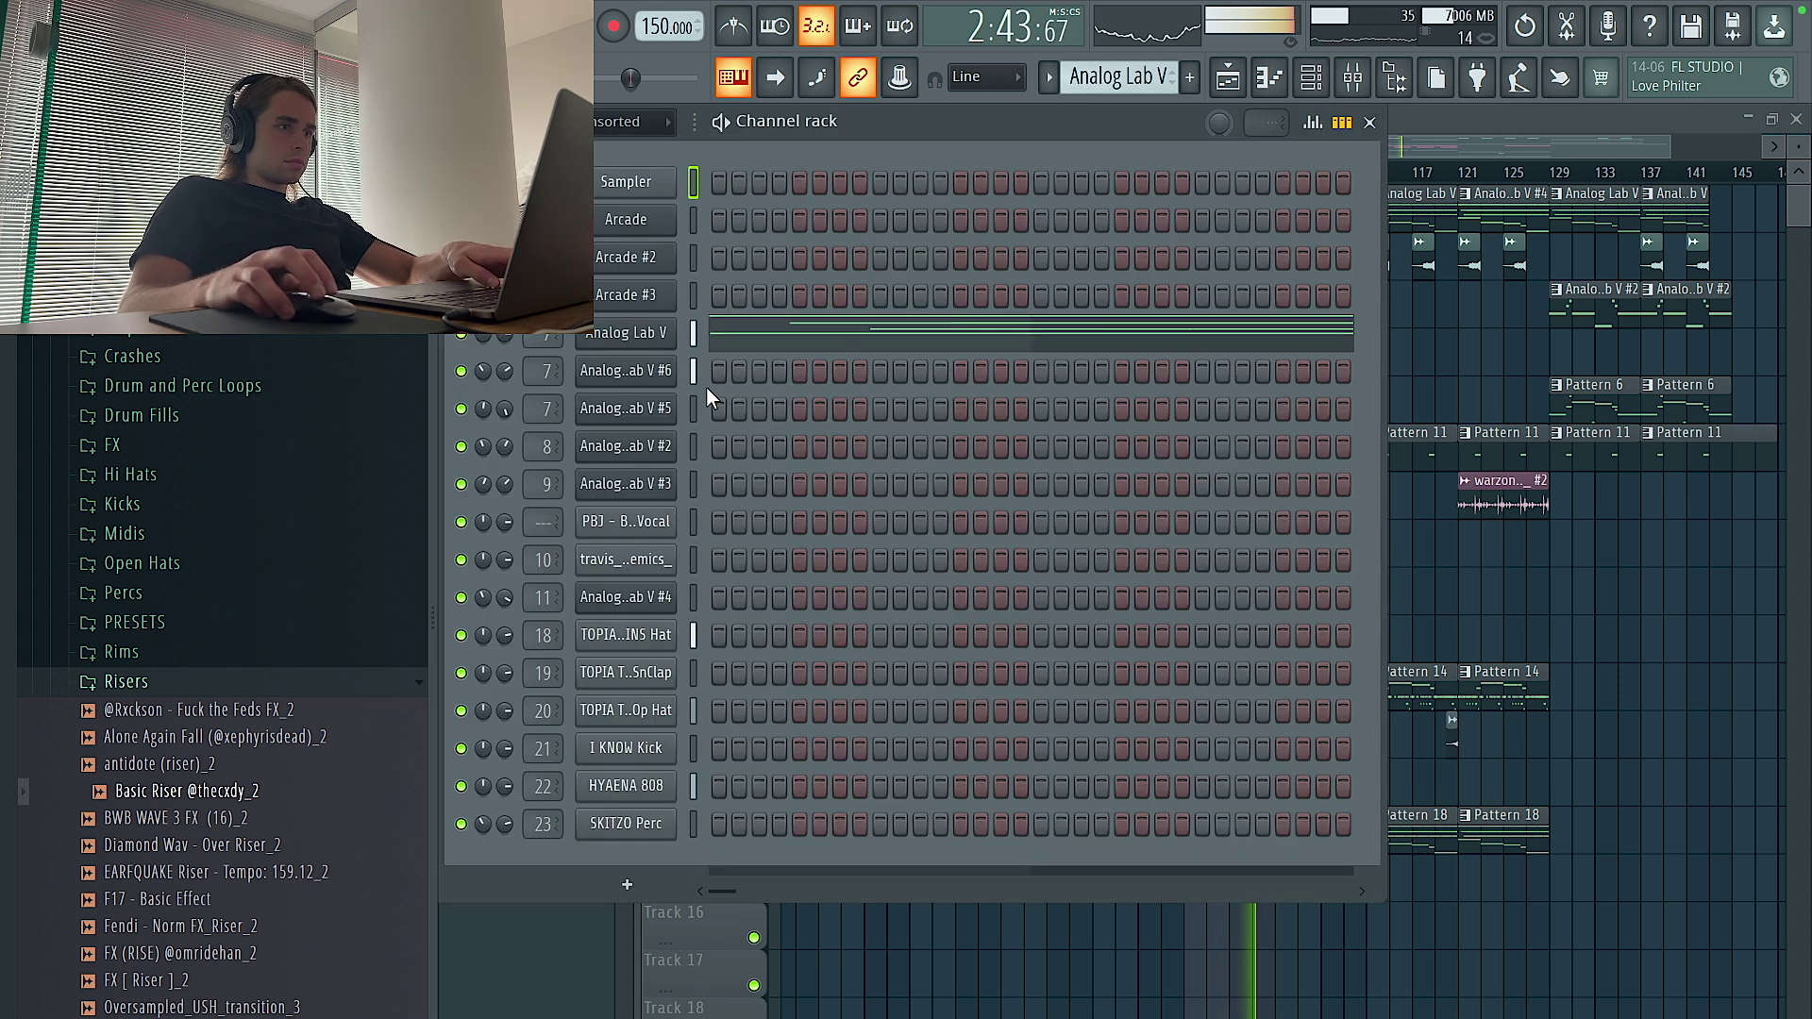
pyautogui.rightClick(657, 342)
pyautogui.click(719, 554)
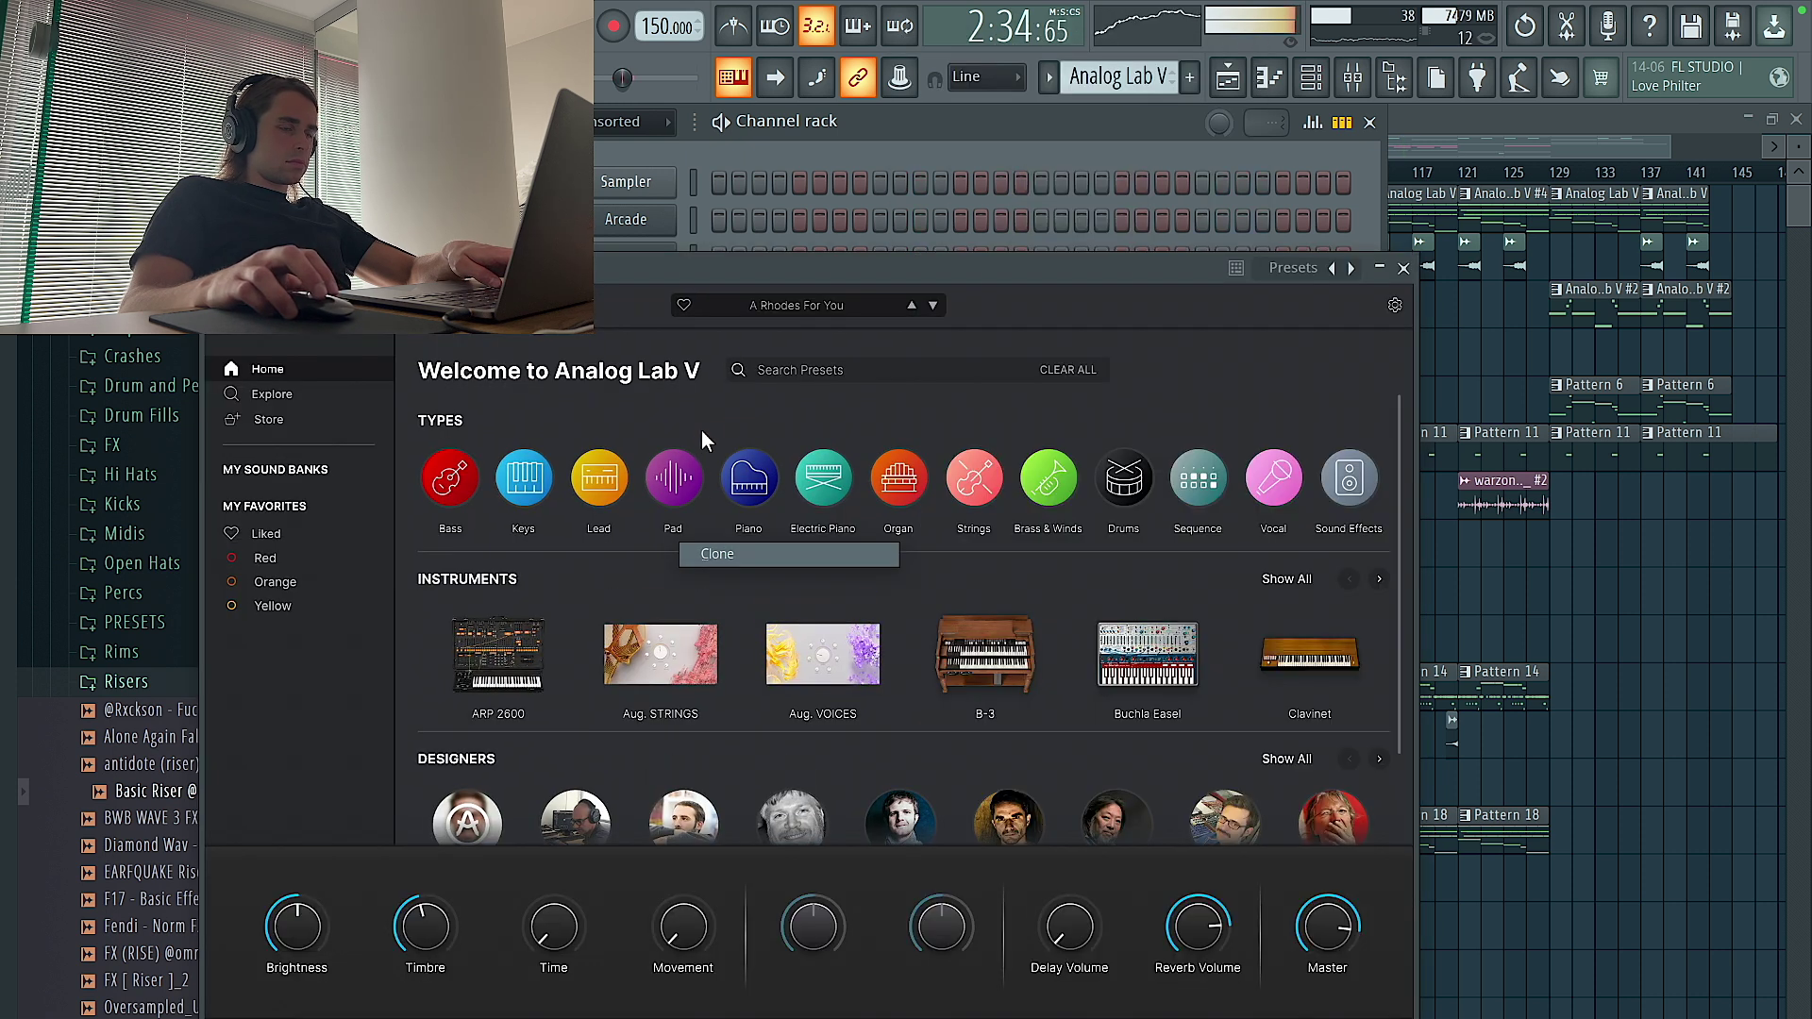
# Browse the piano presets in the cloned Analog Lab V, load COLORBLIND and close the plugin window
pyautogui.moveTo(756, 497)
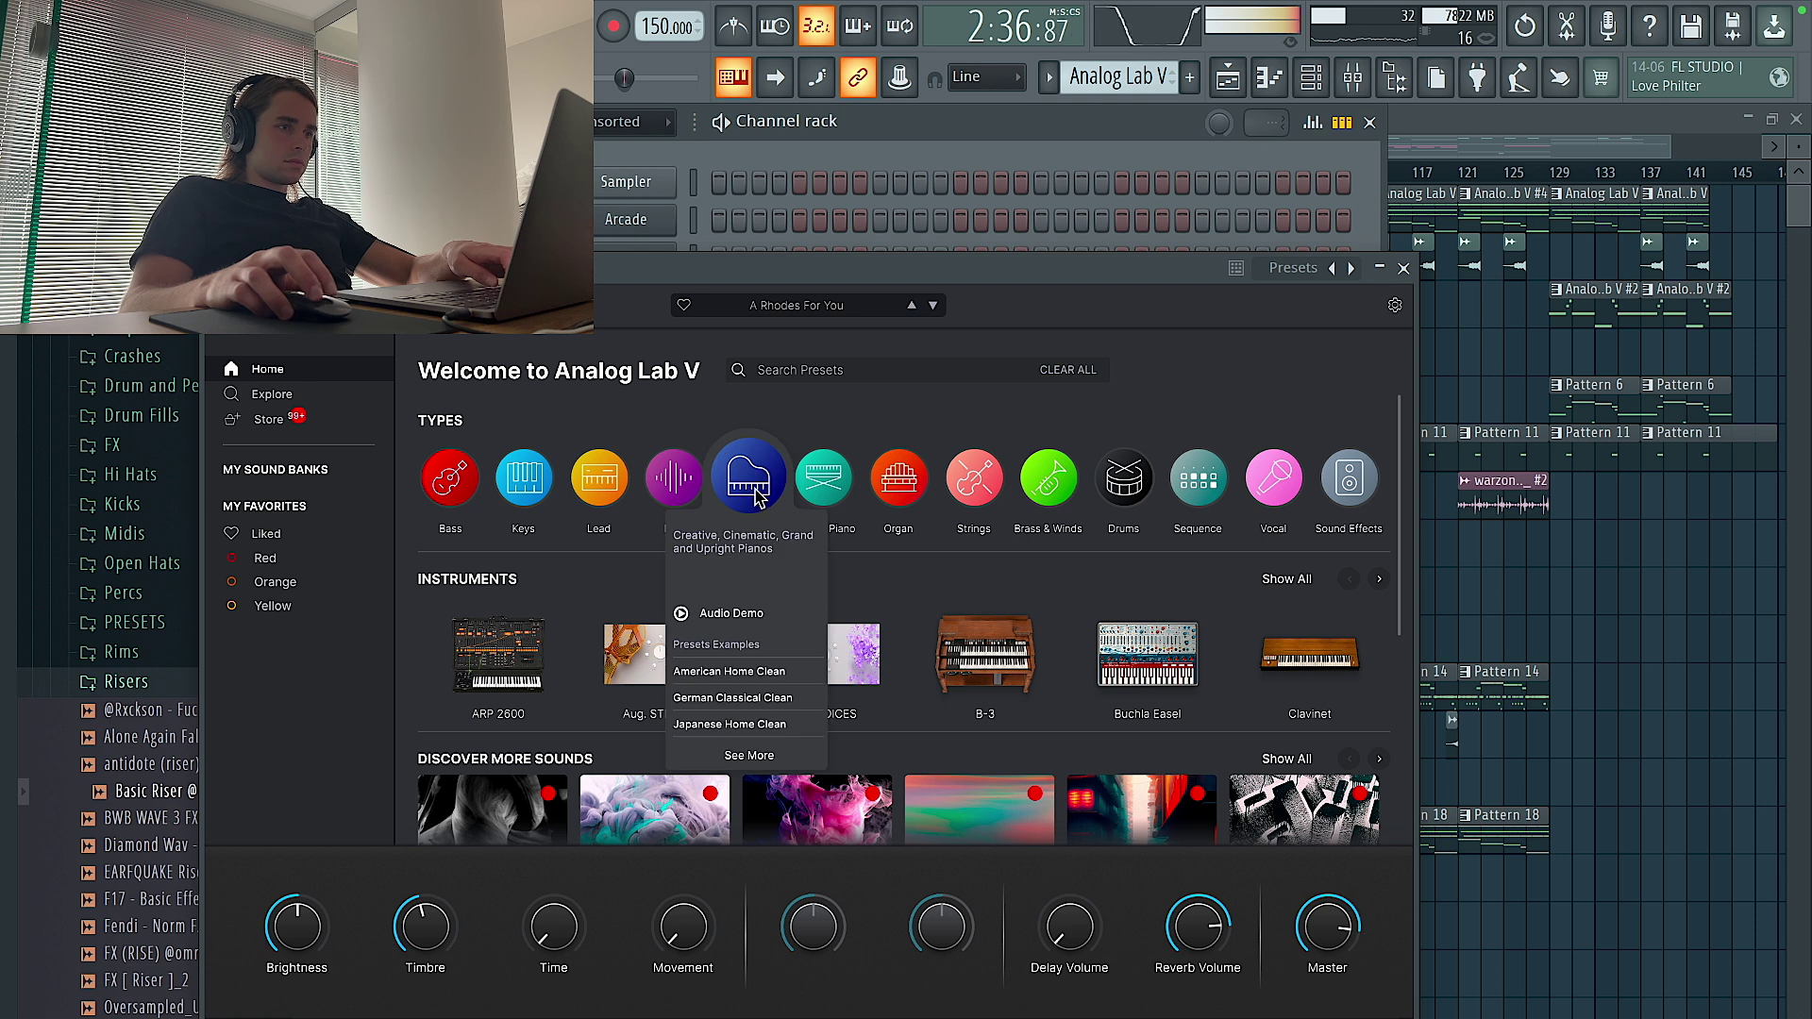
pyautogui.click(733, 672)
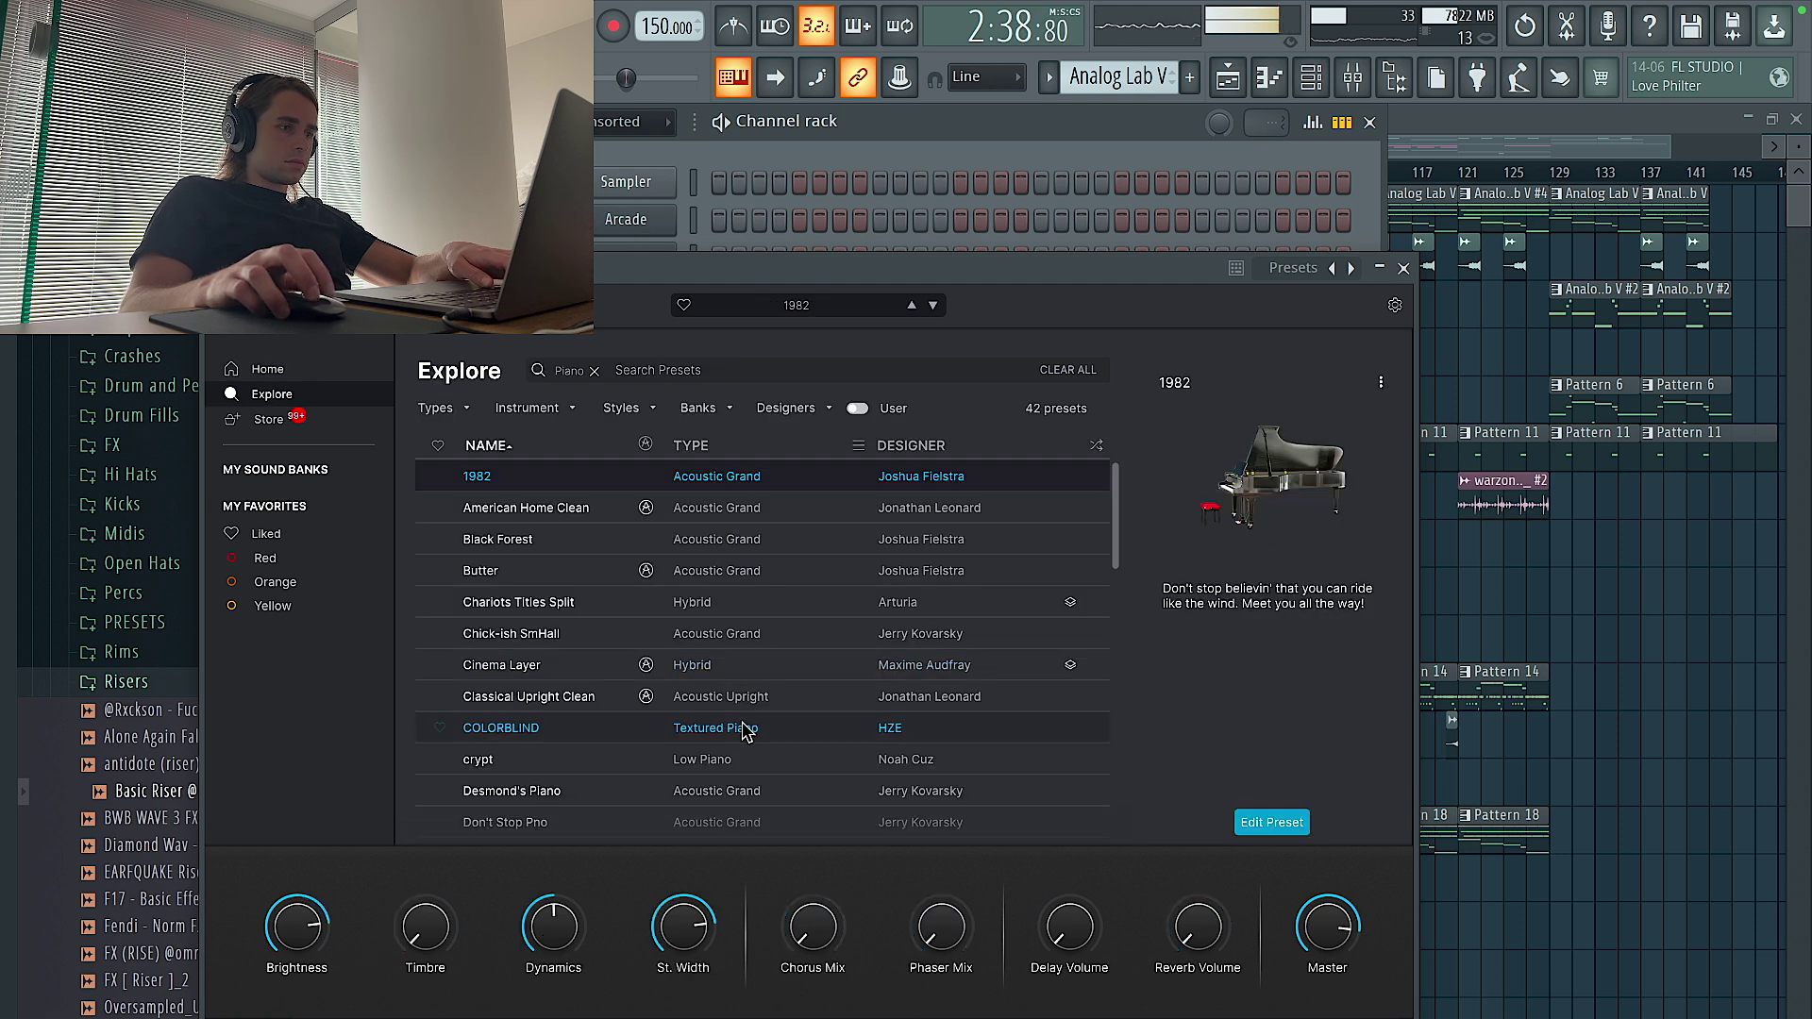
pyautogui.click(745, 731)
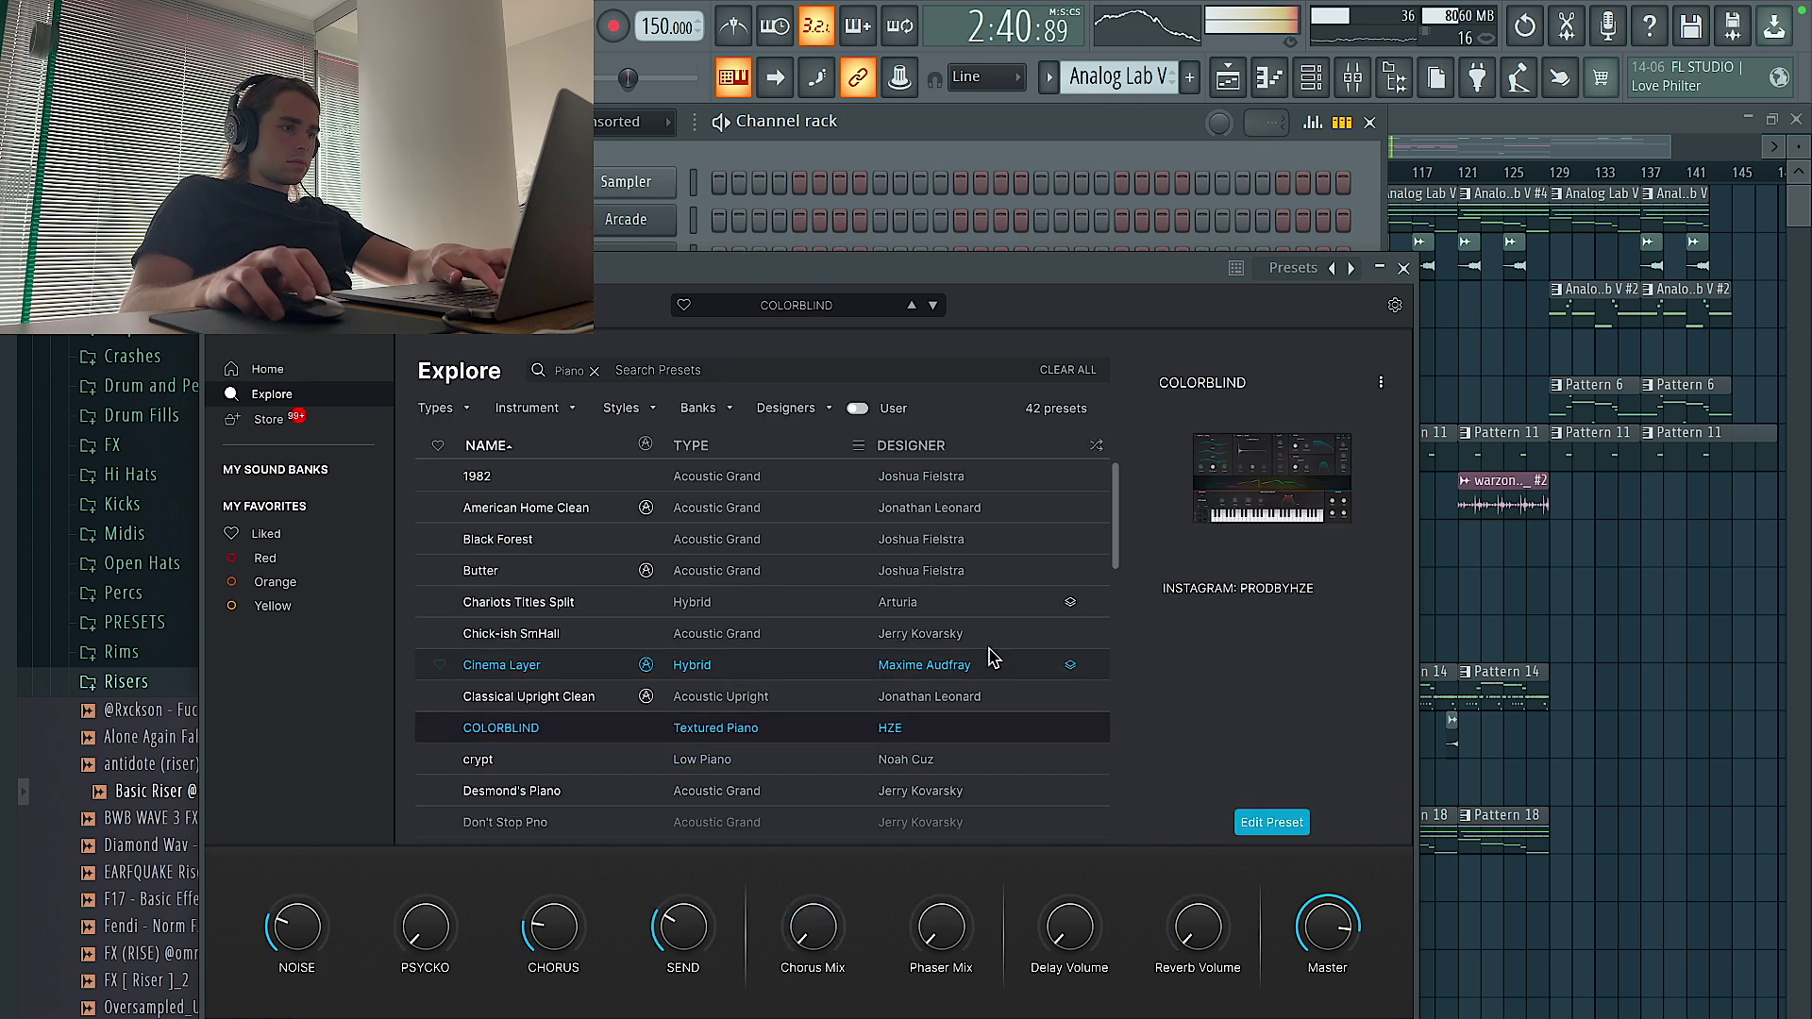
pyautogui.click(1404, 270)
# Put the cloned channel's notes in Pattern 21 on Track 15 at bar 97 and open them in the piano roll
pyautogui.rightClick(632, 373)
pyautogui.click(720, 376)
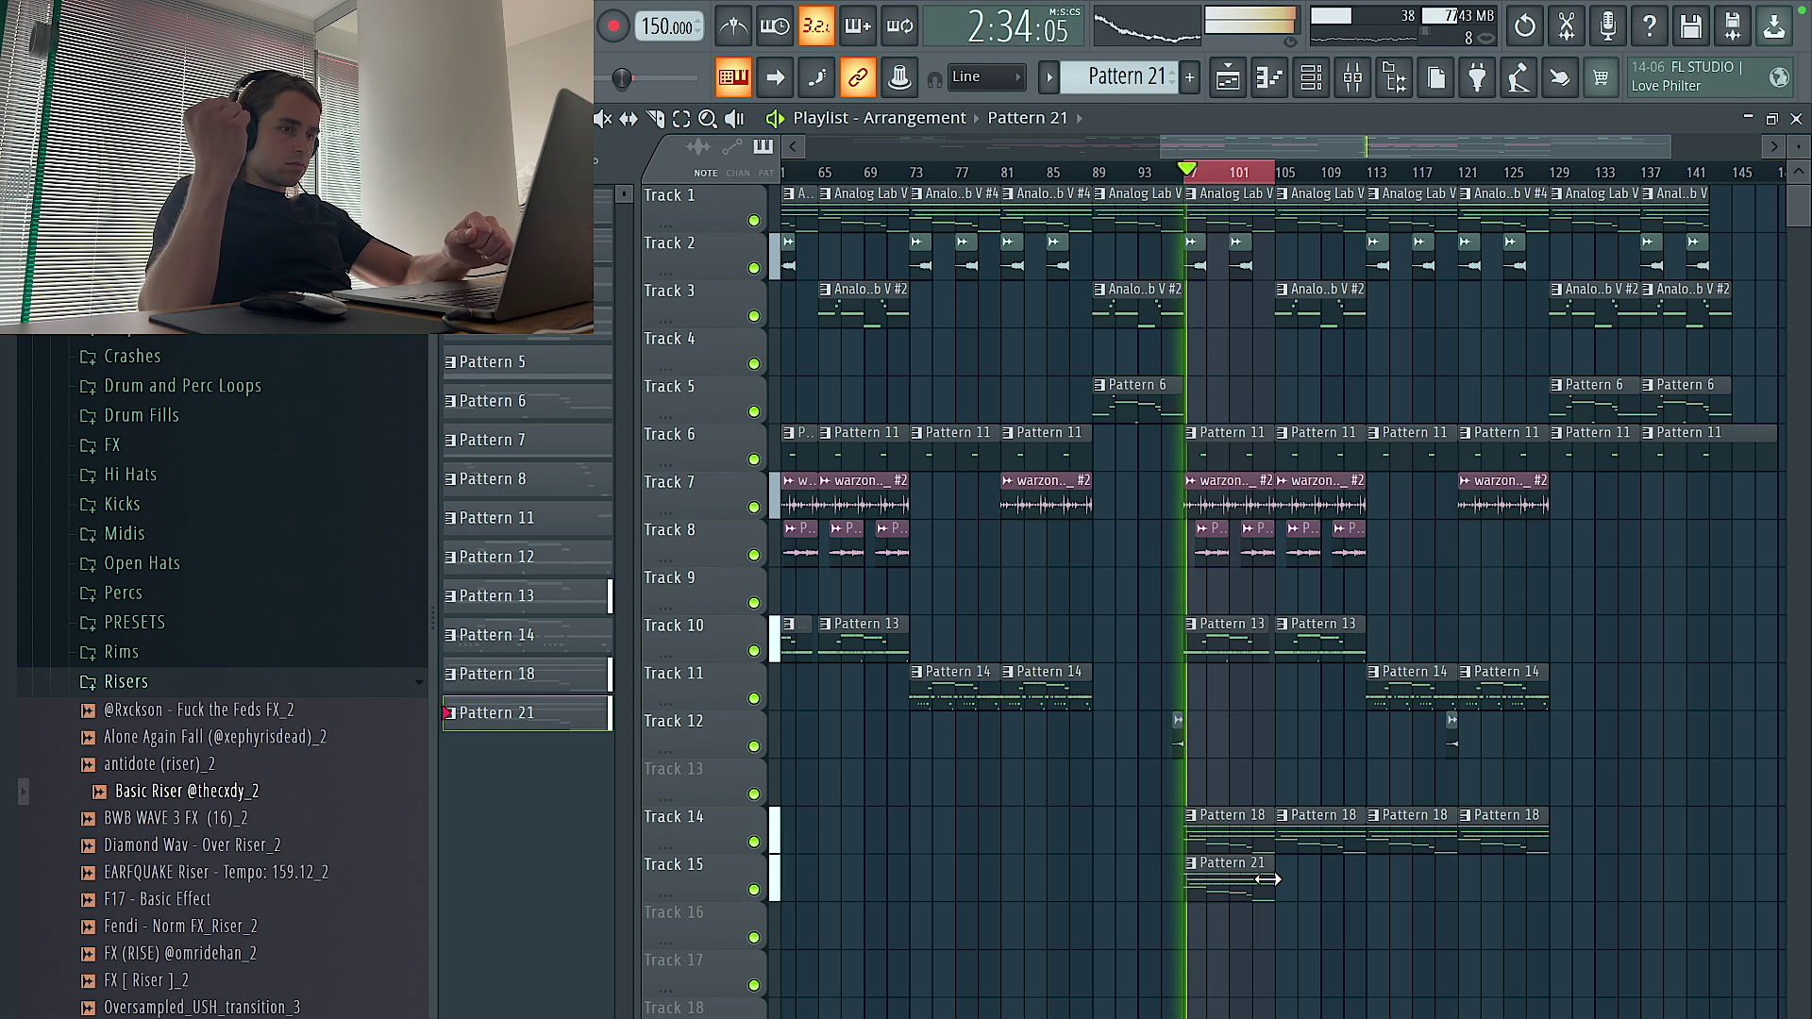
pyautogui.doubleClick(1234, 870)
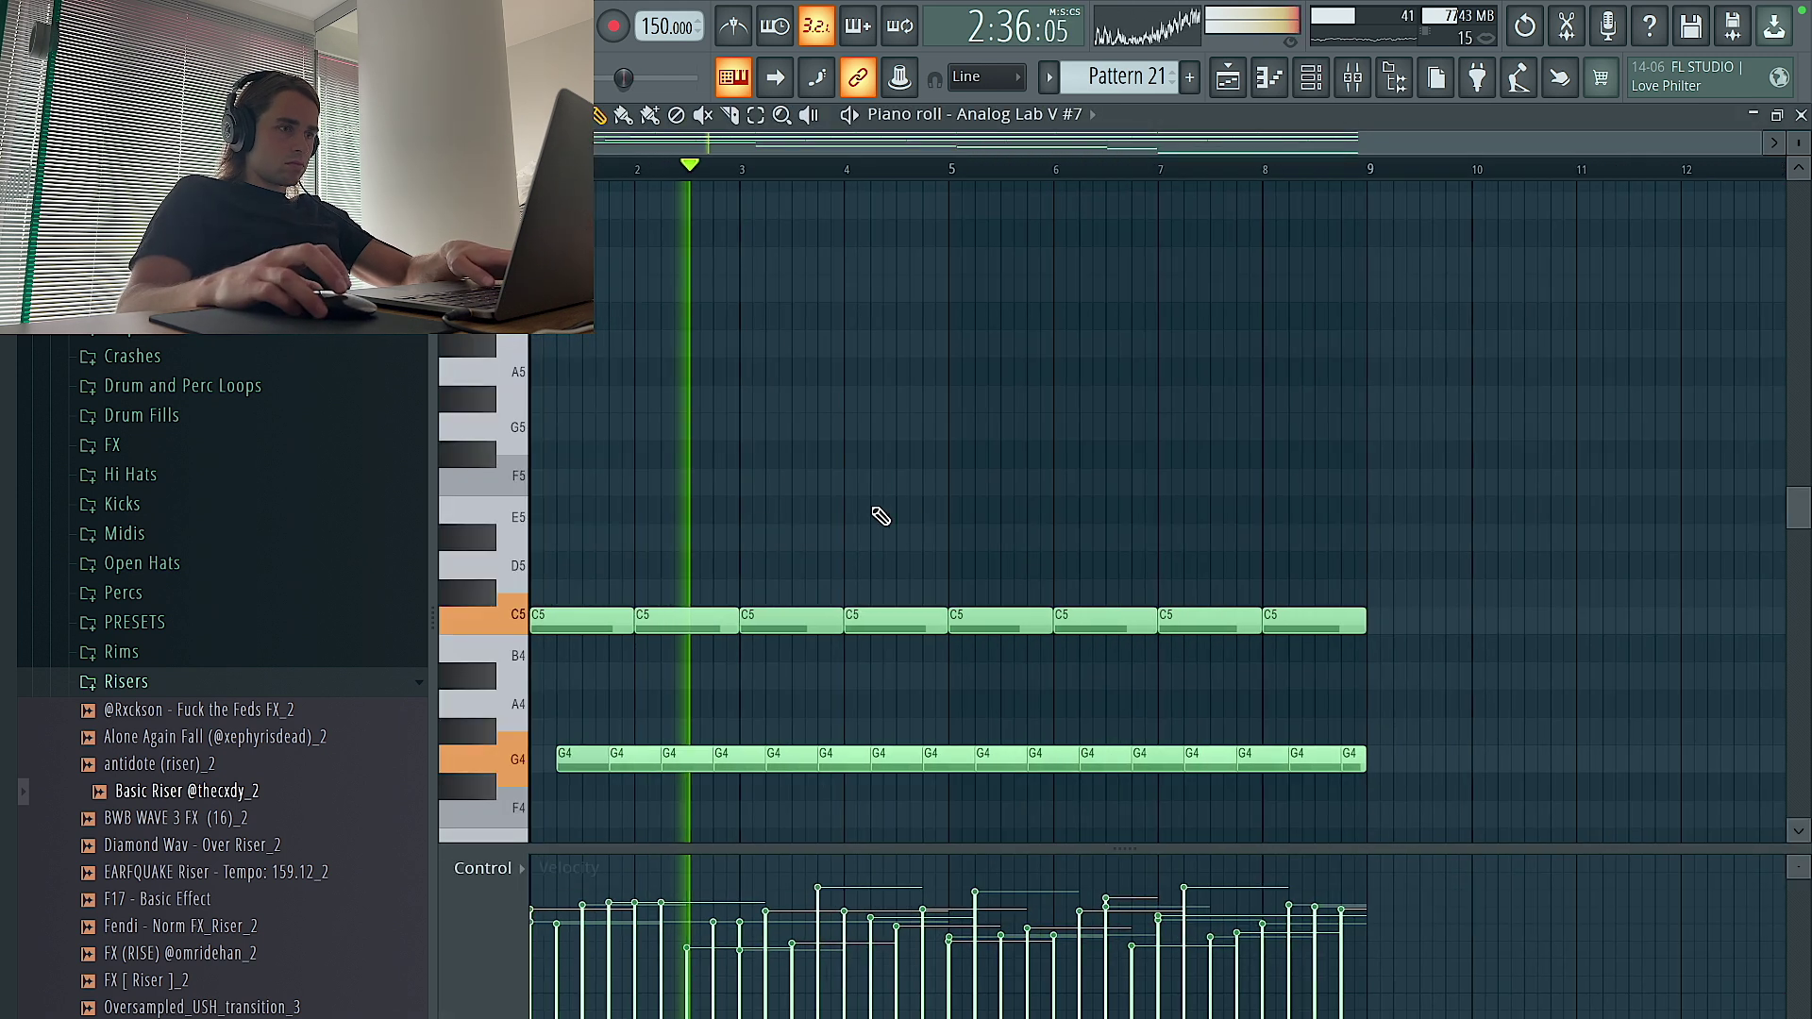
# Draw a four-note G#5, G5, F5, G5 phrase across bar 3 for Analog Lab V #7
pyautogui.click(746, 399)
pyautogui.click(771, 427)
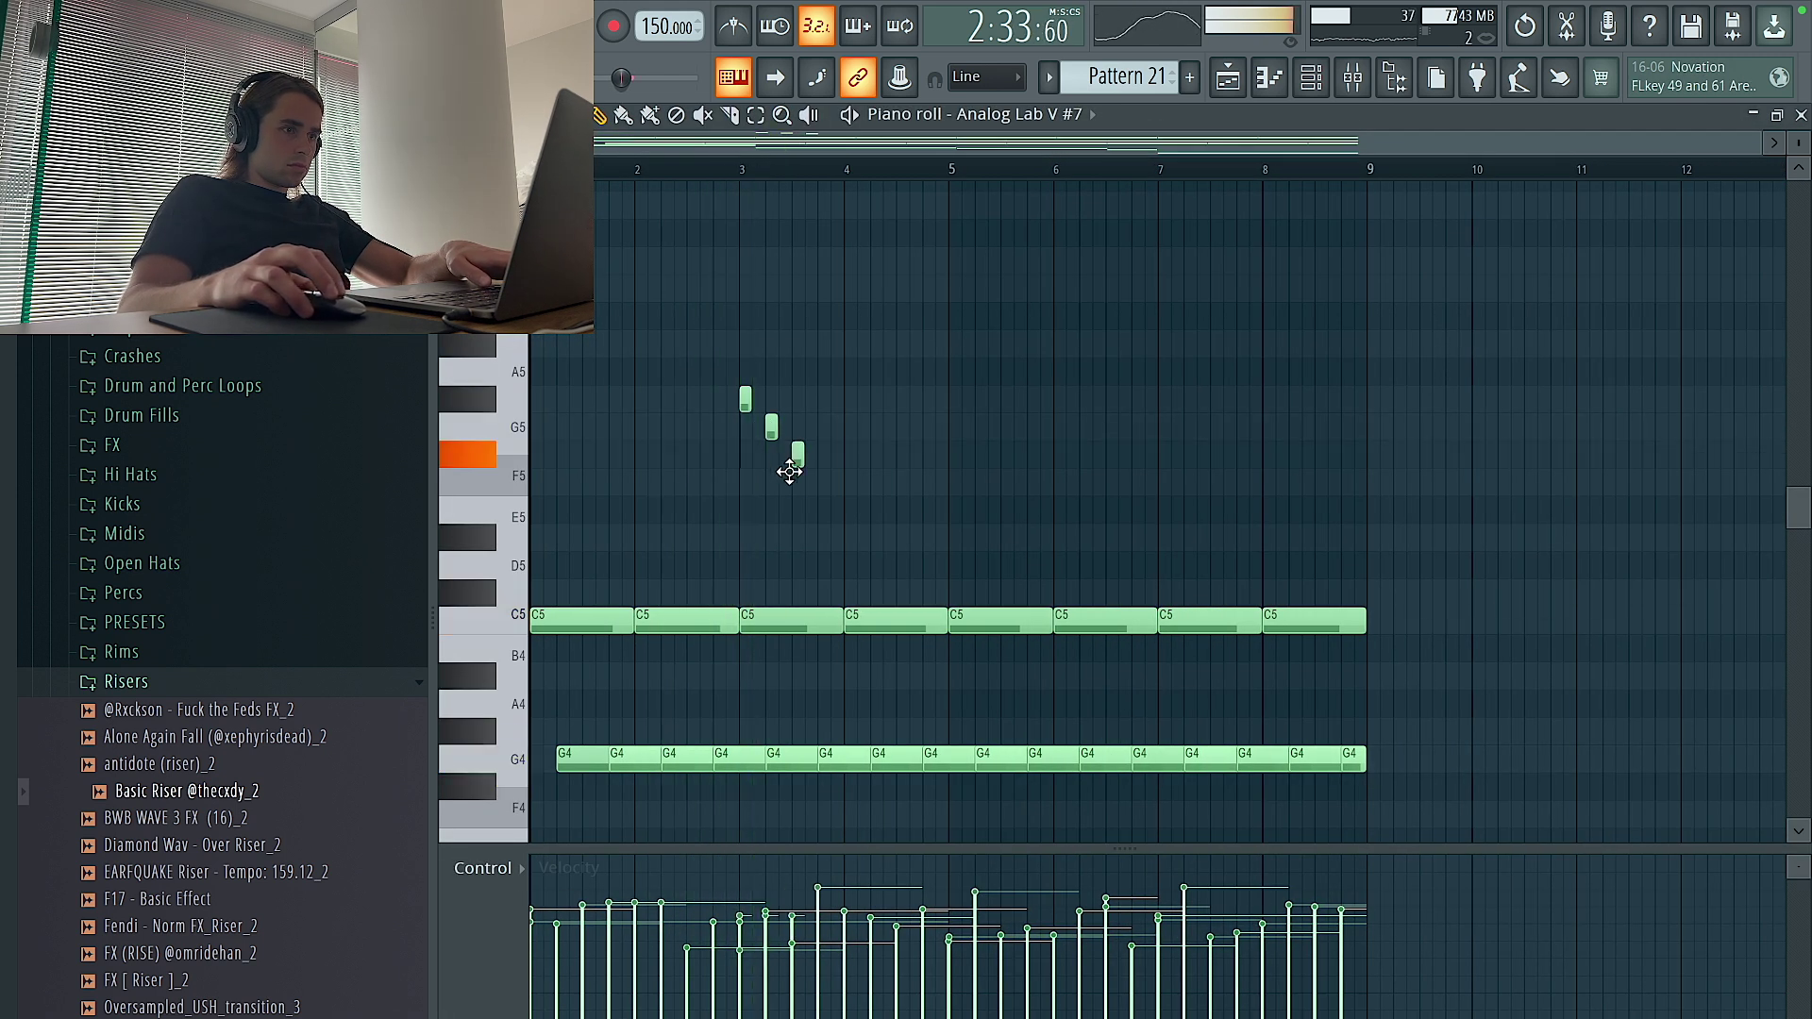
pyautogui.scroll(3, 731, 510)
pyautogui.moveTo(866, 545); pyautogui.dragTo(681, 291)
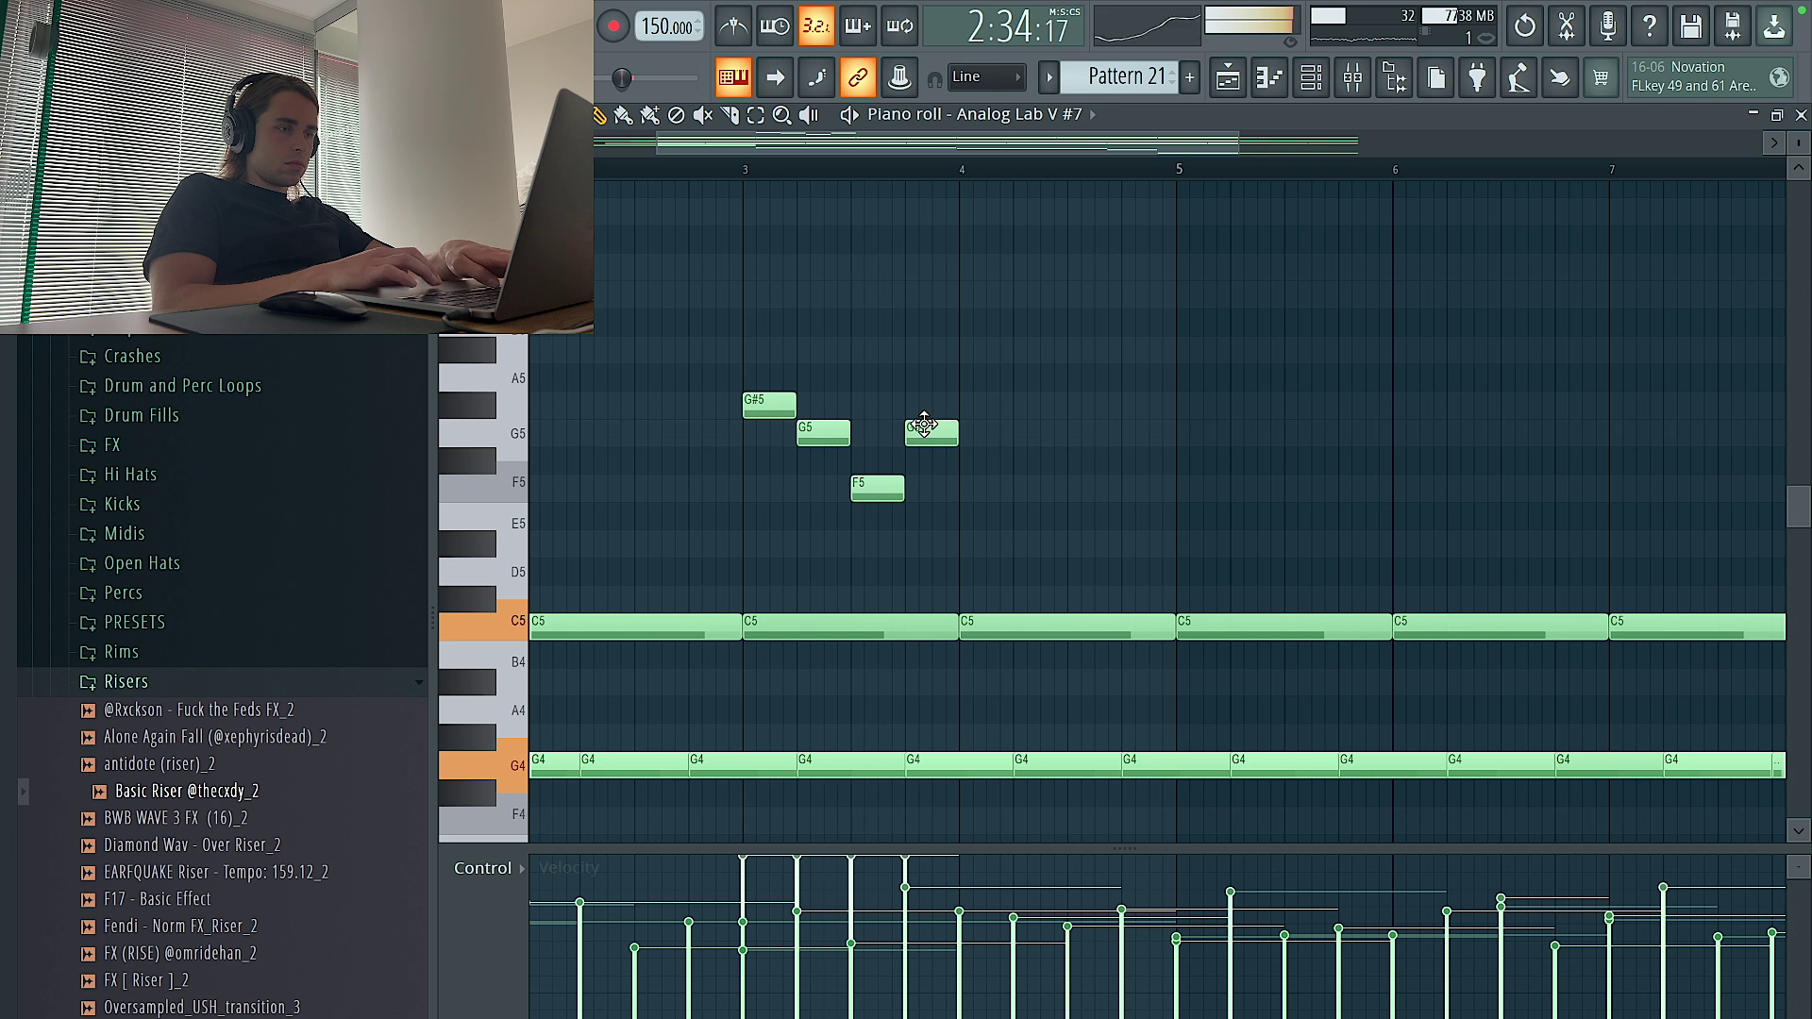
# Select the four-note phrase in bar 3 and copy it four bars on to bar 7
pyautogui.moveTo(956, 529); pyautogui.dragTo(740, 345)
pyautogui.scroll(-3, 740, 344)
pyautogui.scroll(-2, 740, 345)
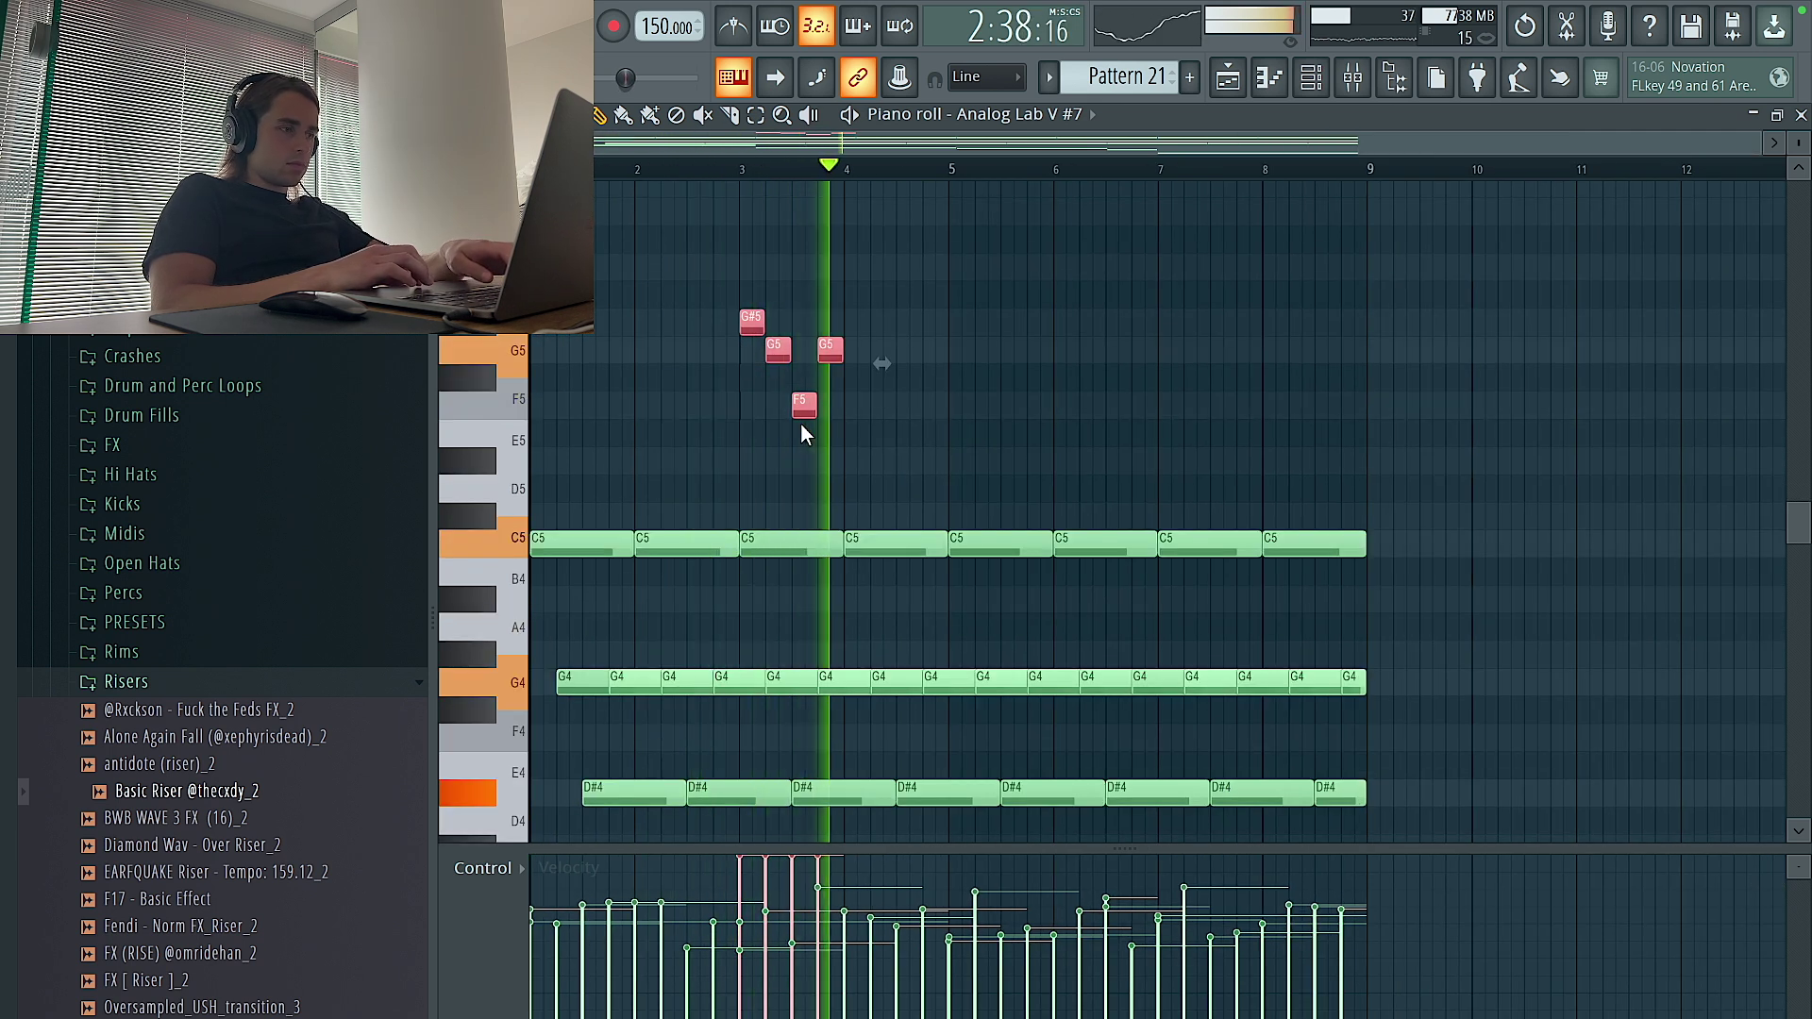
pyautogui.moveTo(751, 317); pyautogui.dragTo(1171, 319)
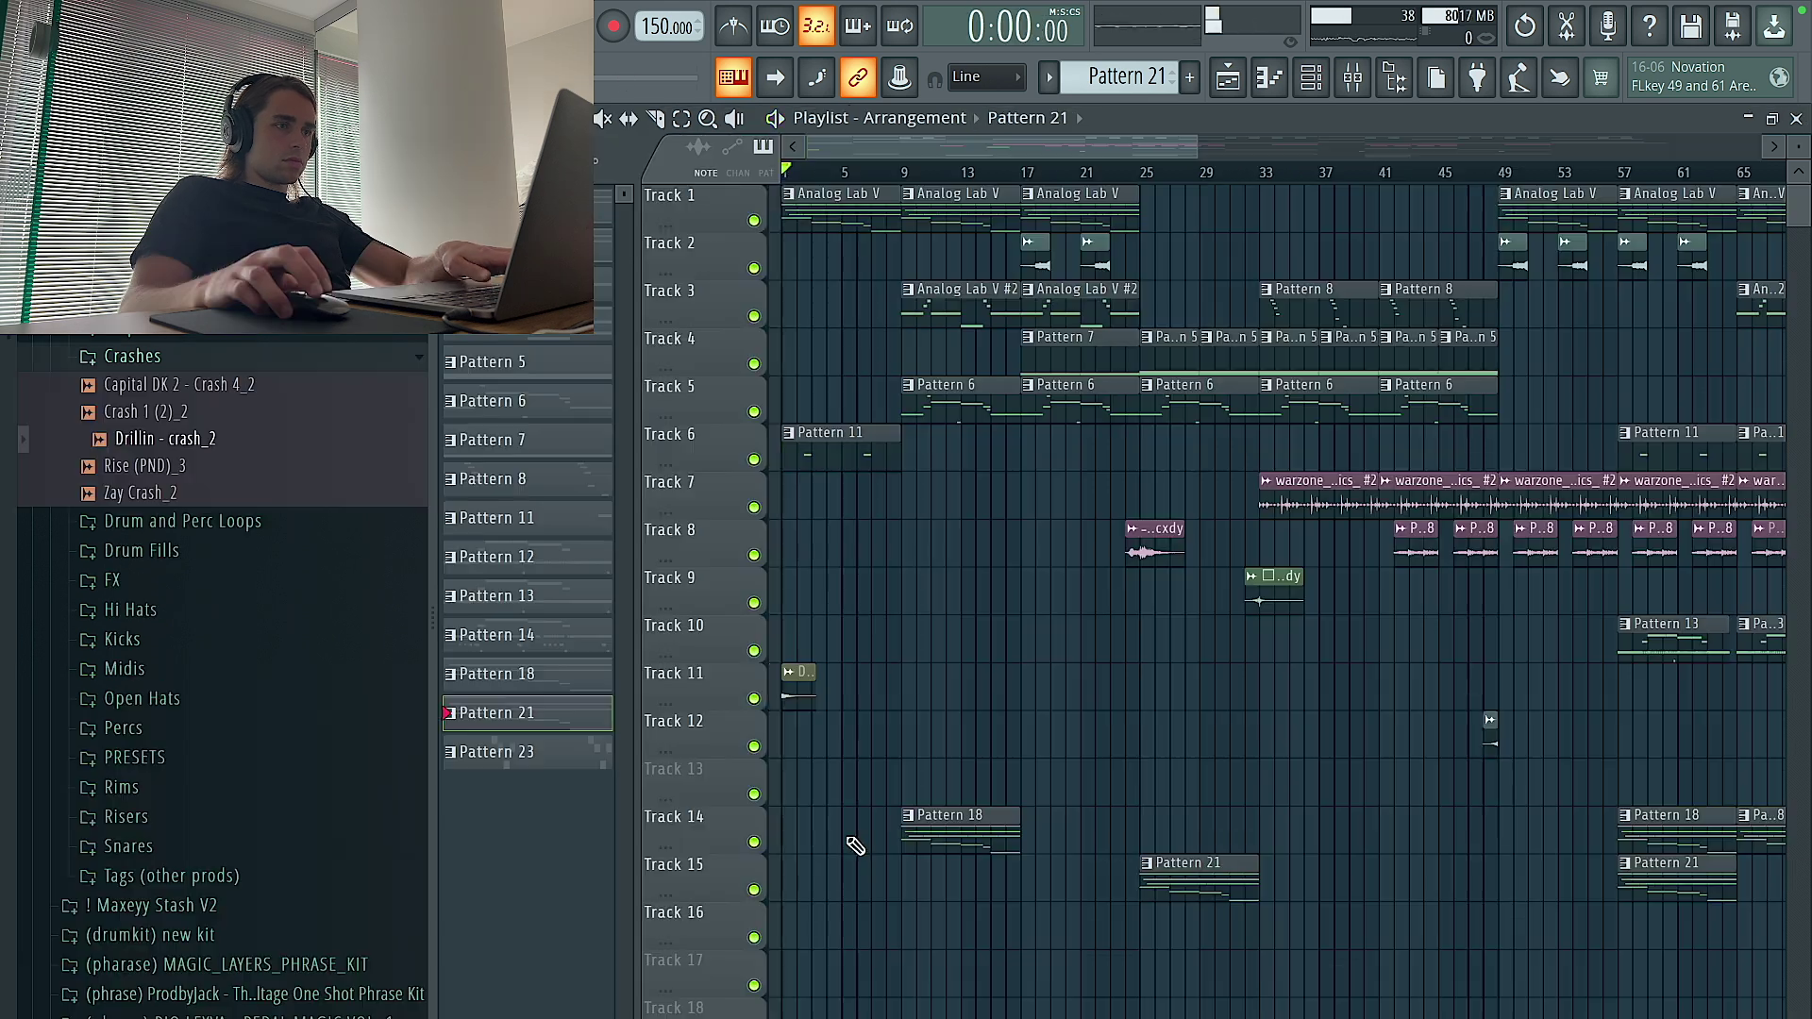
# Start playback and duplicate the bar 9 Pattern 18 clip on Track 14 to bar 17
pyautogui.press('space')
pyautogui.click(953, 819)
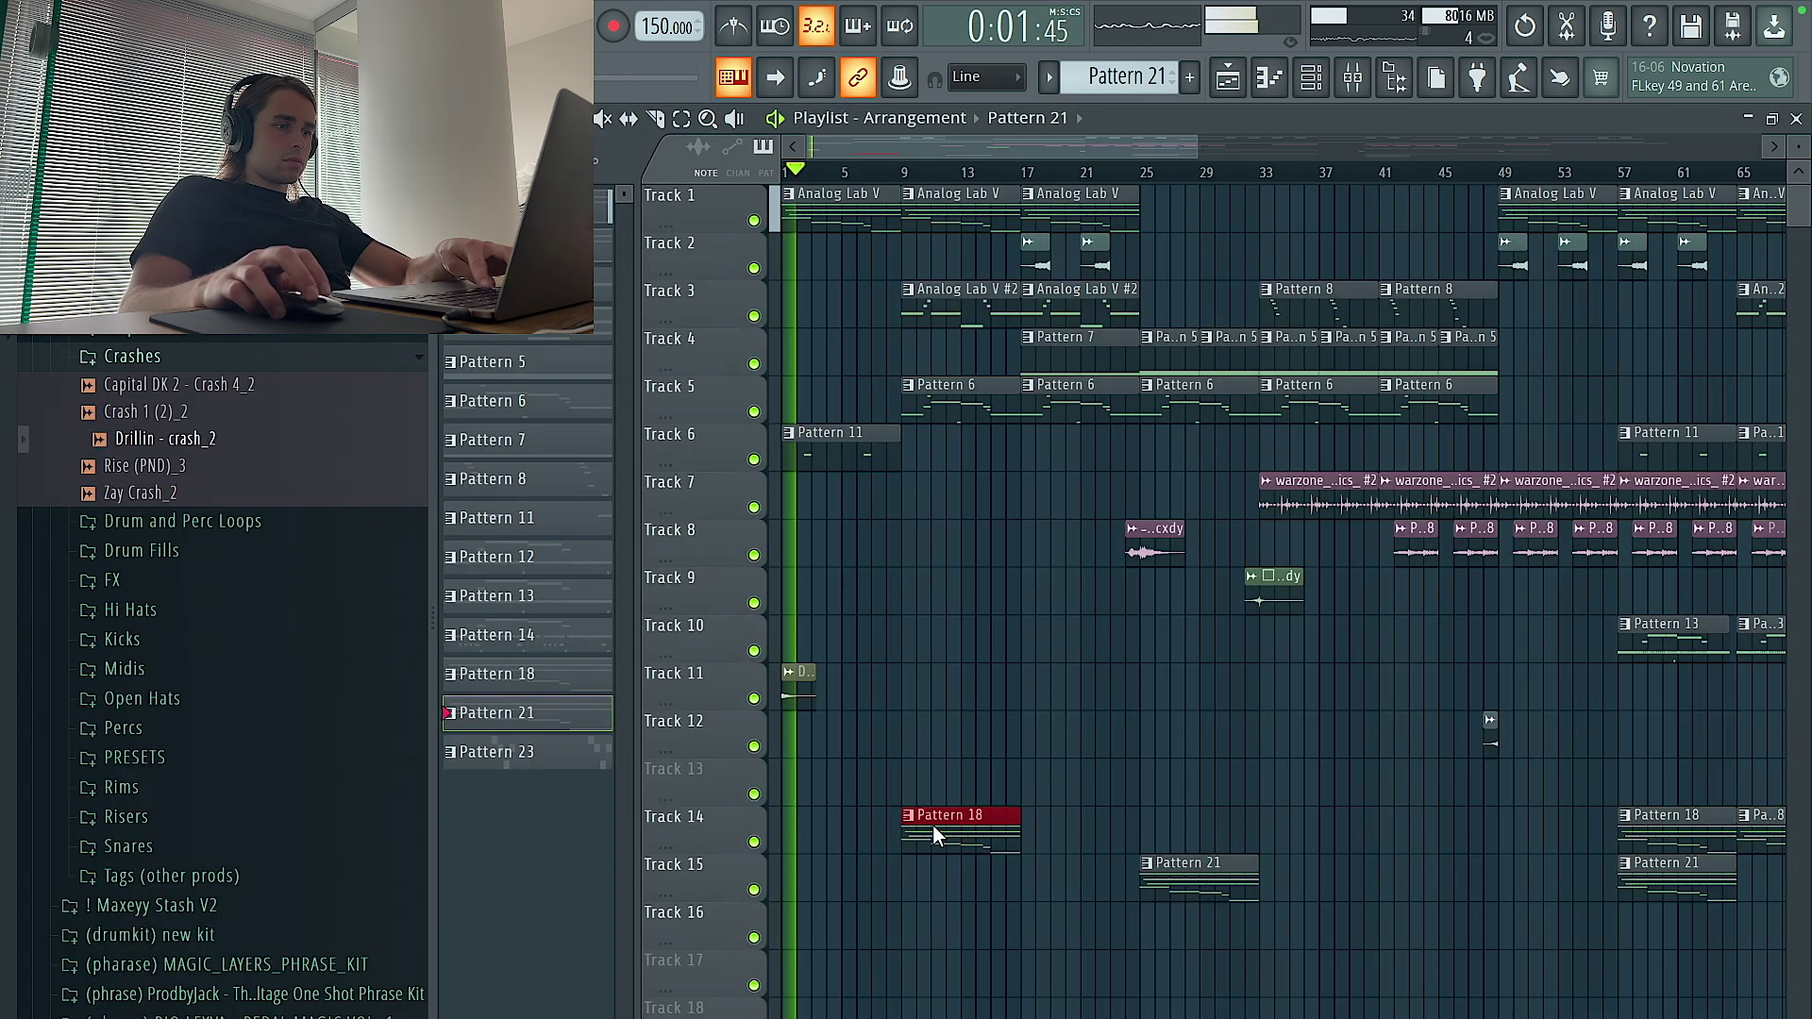
pyautogui.hotkey('ctrl', 'b')
pyautogui.scroll(-2, 802, 703)
# Replace the Drillin - crash_2 clip at bar 1 on Track 11 with one at bar 9, clearing the trial copy at bar 17
pyautogui.click(802, 703)
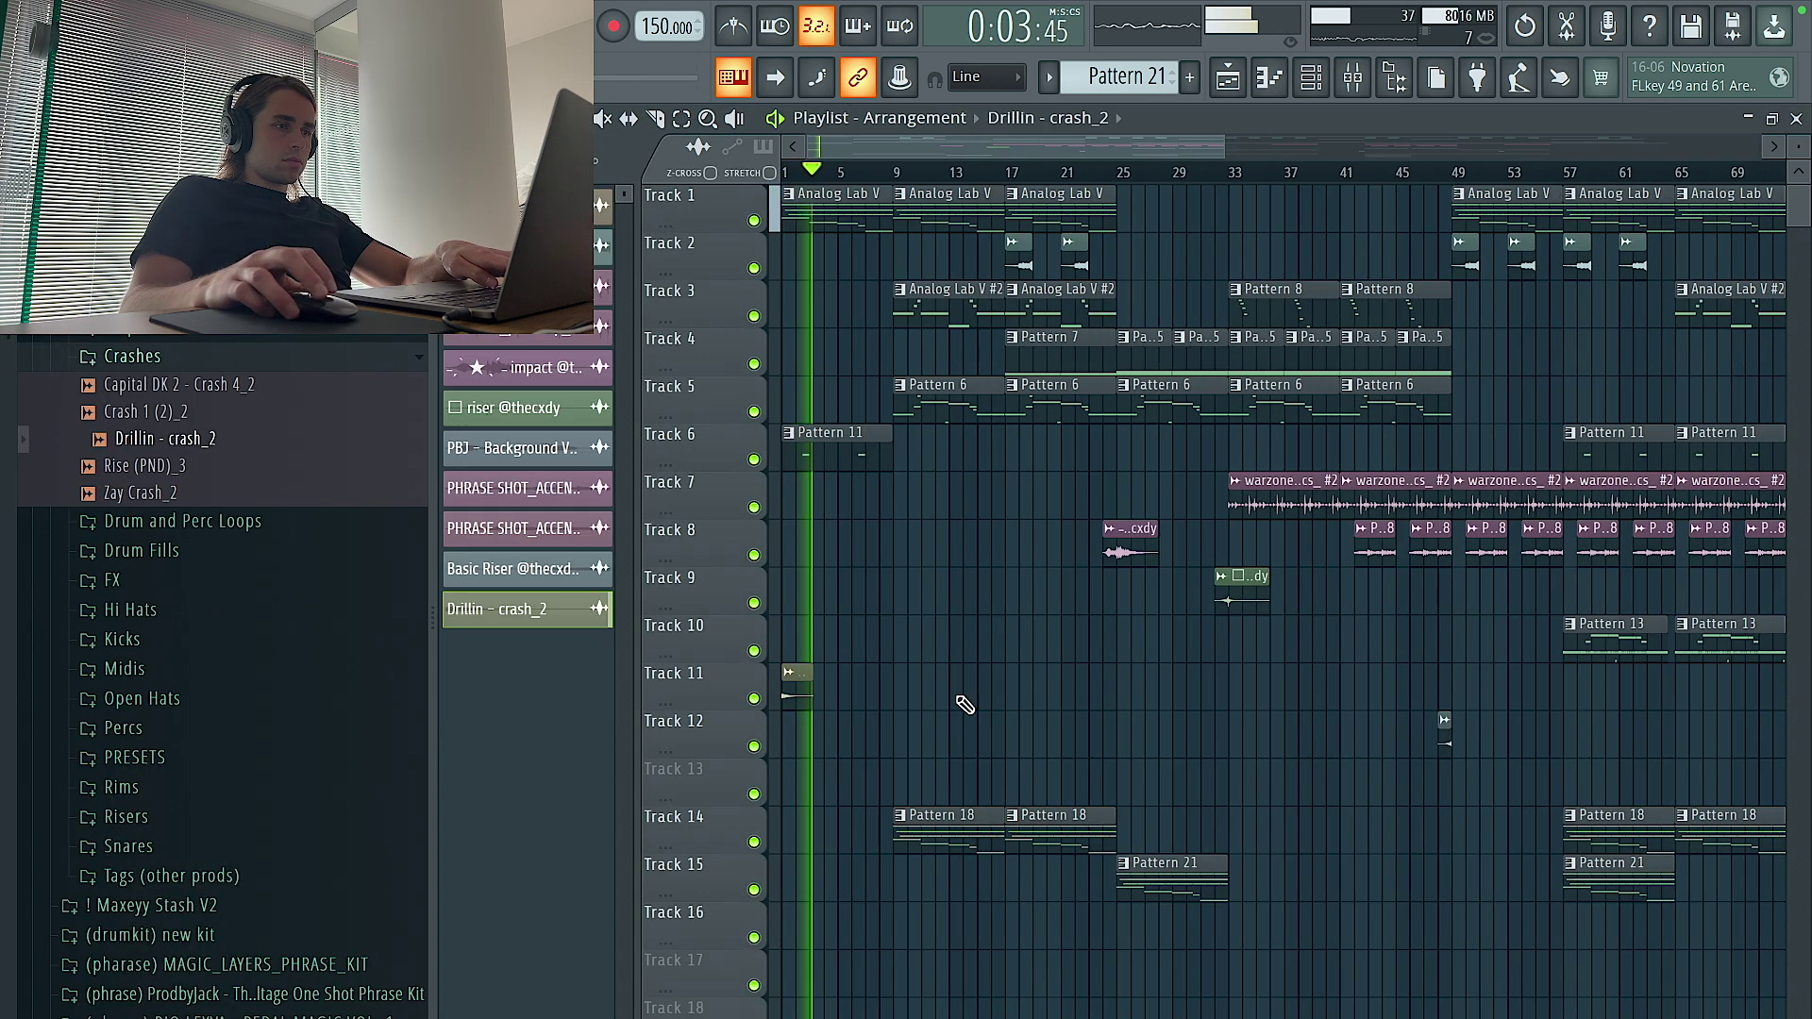
pyautogui.click(1012, 698)
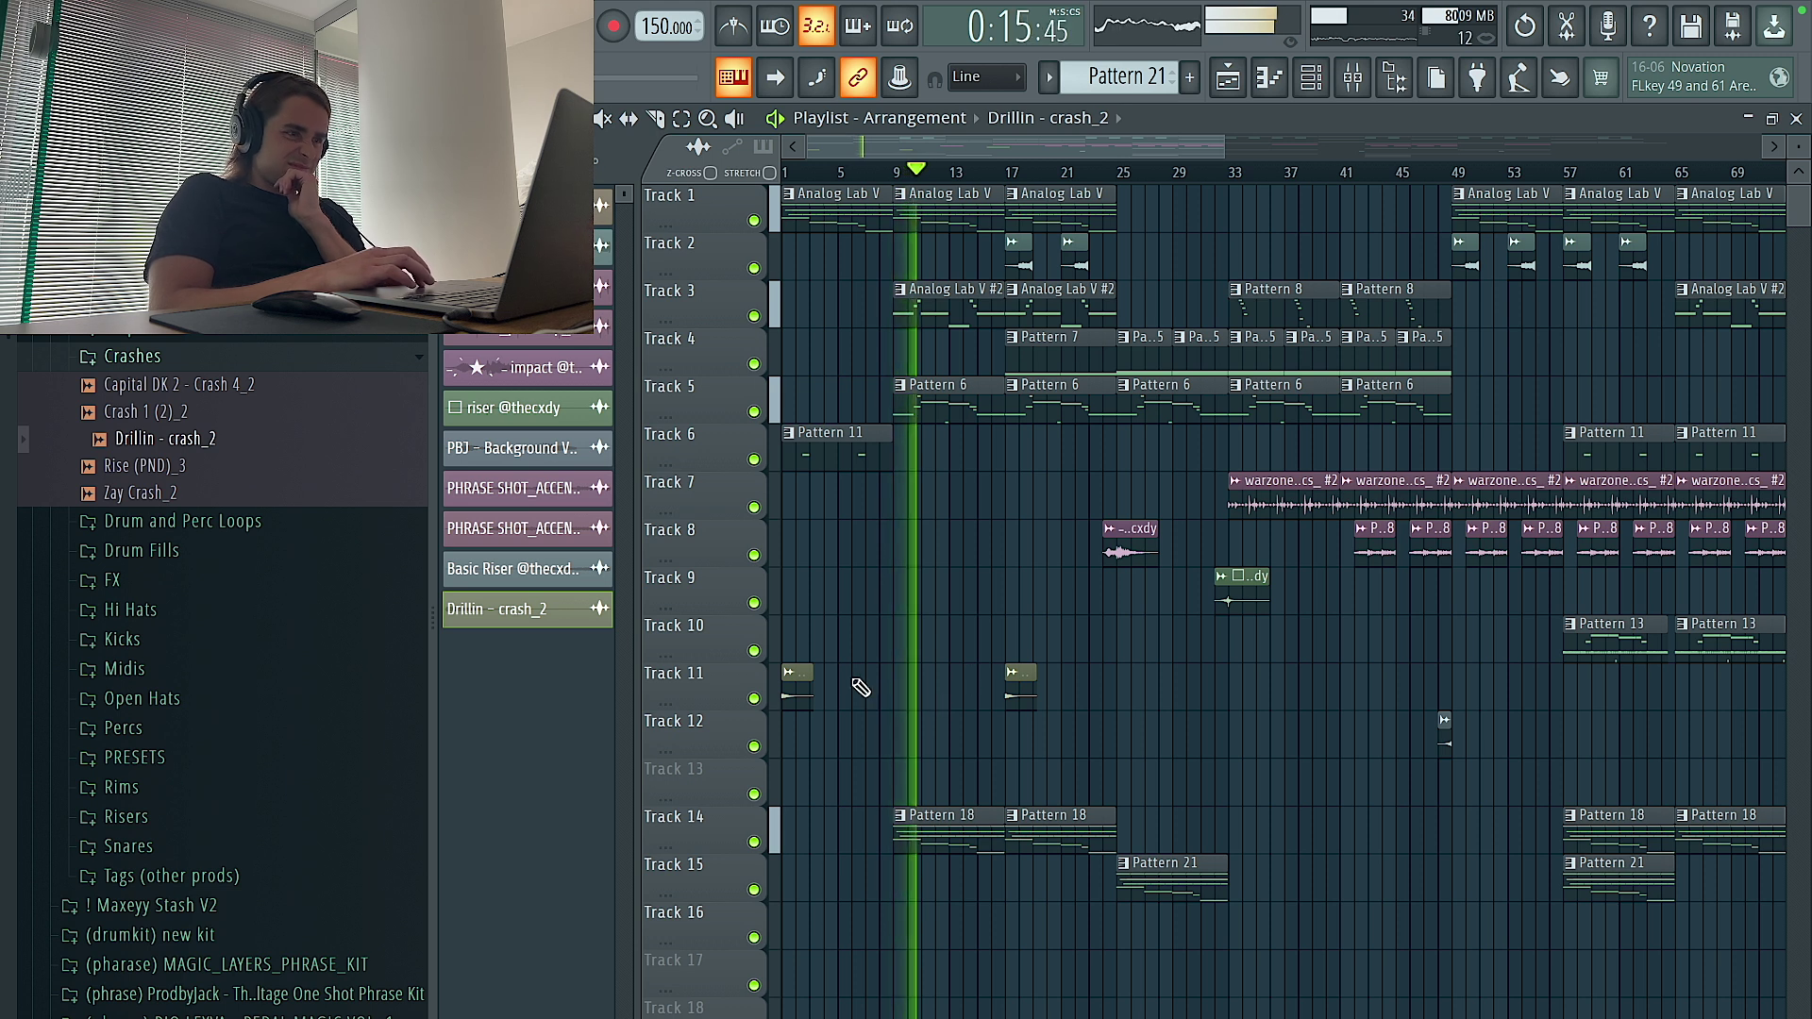
pyautogui.rightClick(795, 682)
pyautogui.rightClick(1024, 696)
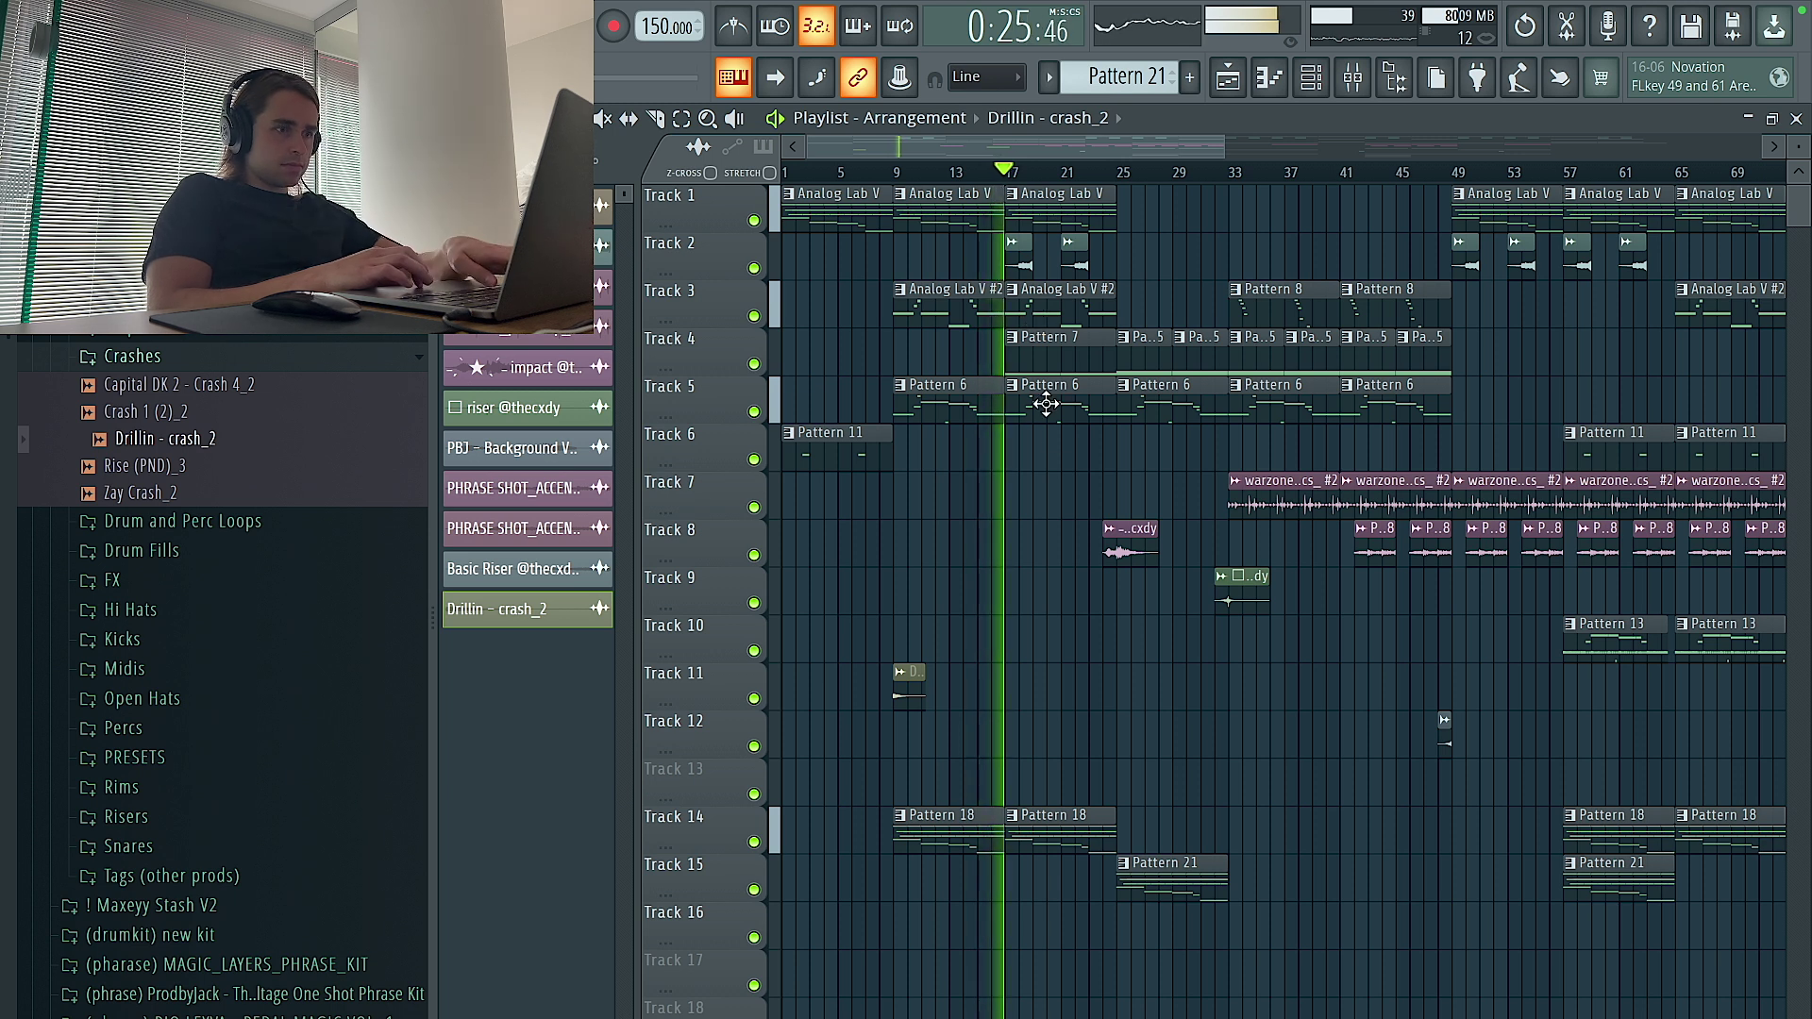
# Place a warzone_percloop #2 clip on Track 7 at bar 17, removing the stray crash clip there
pyautogui.scroll(1, 1051, 437)
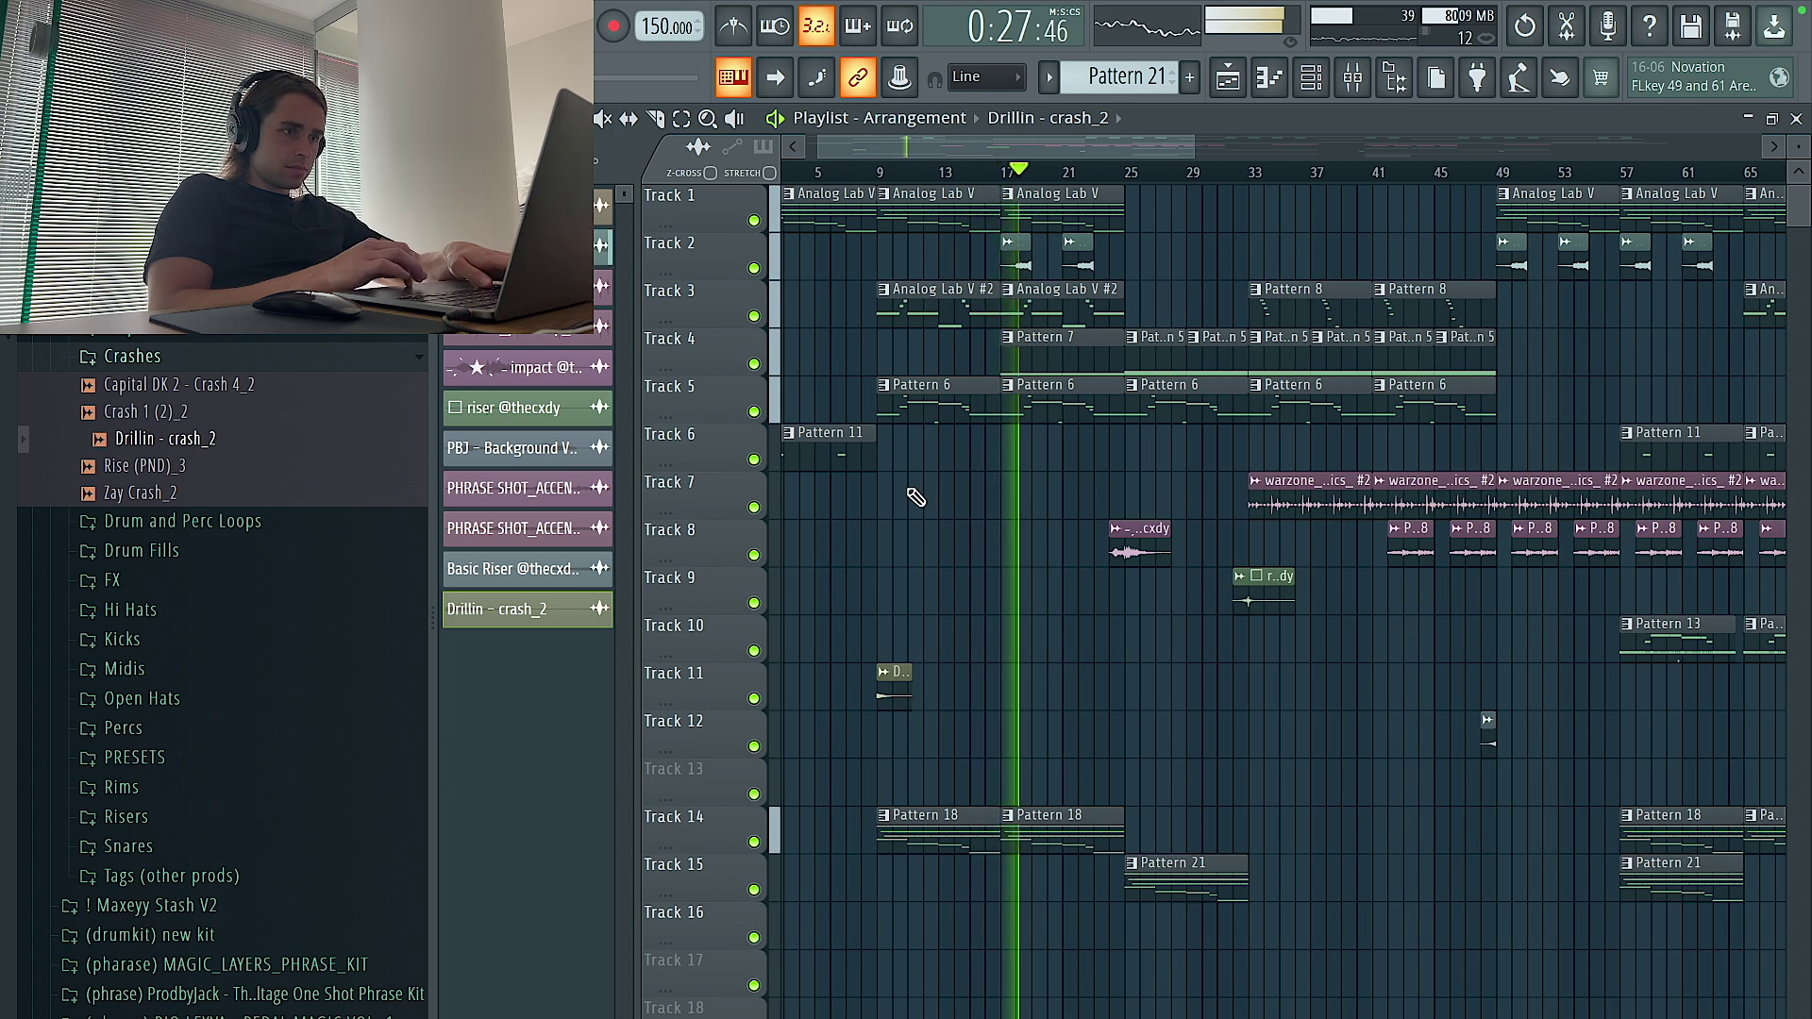
pyautogui.click(1319, 502)
pyautogui.rightClick(1018, 483)
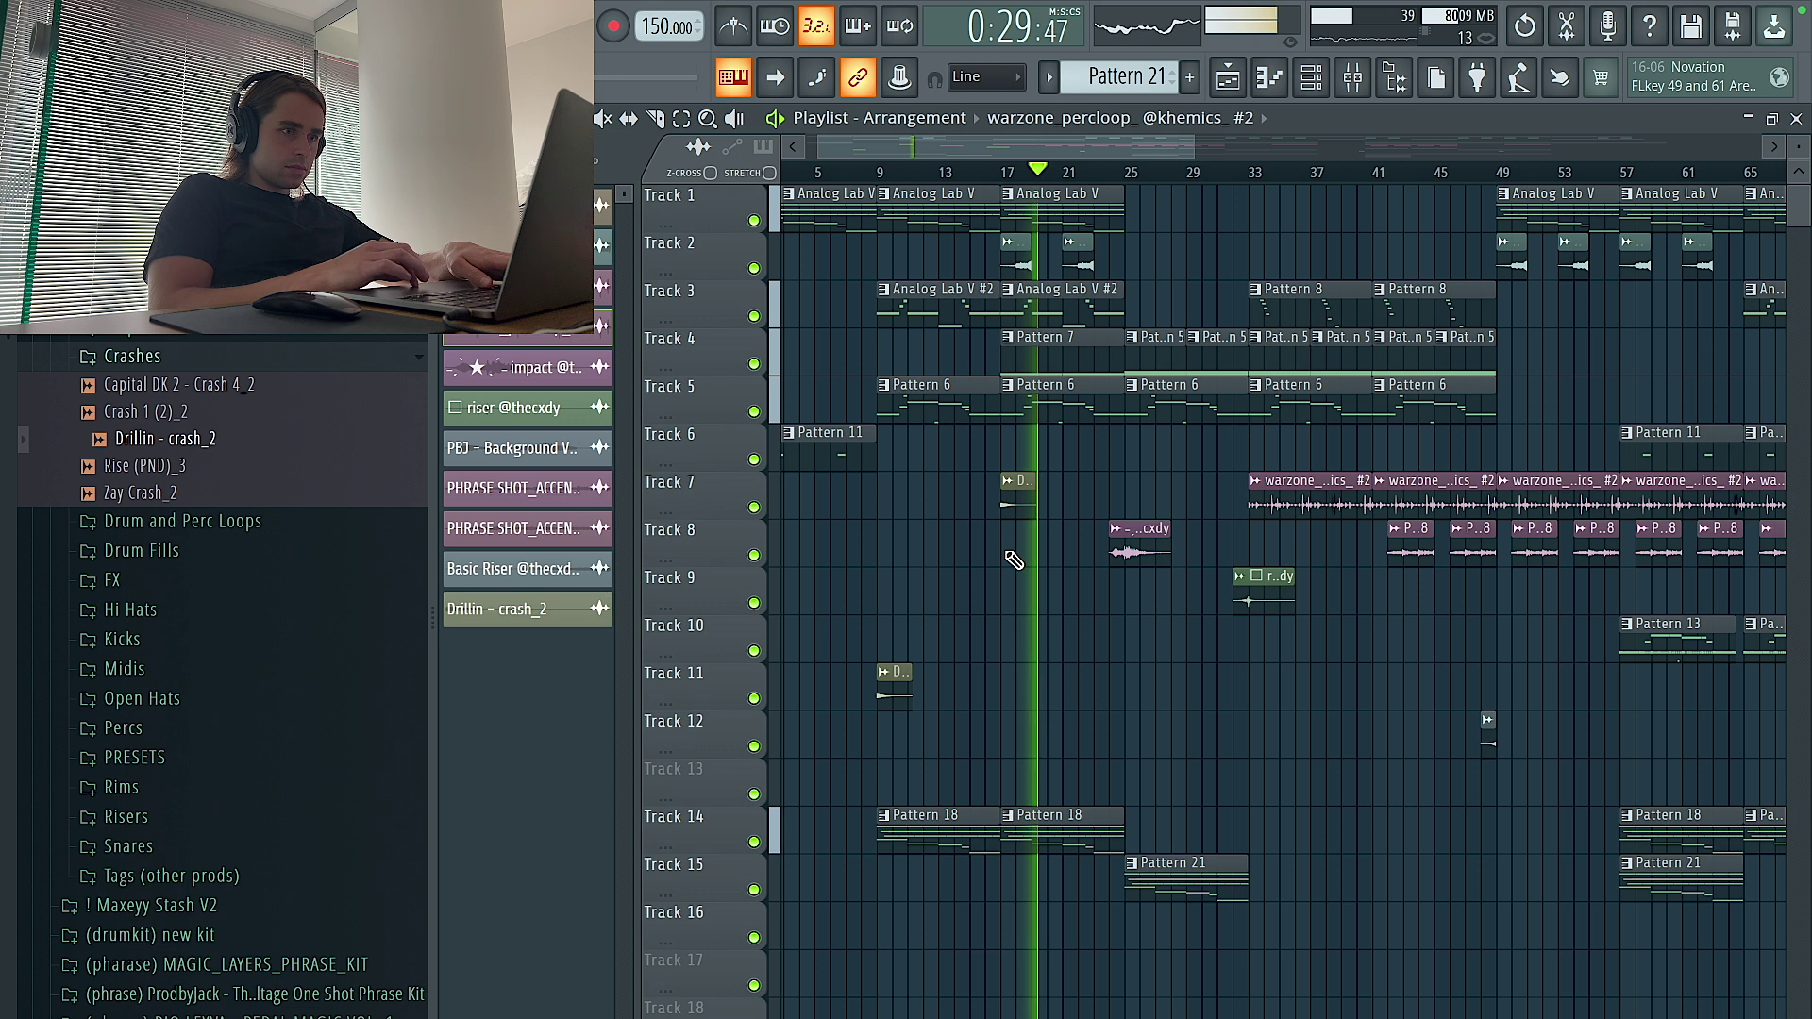
pyautogui.click(1006, 540)
pyautogui.moveTo(1015, 546); pyautogui.dragTo(1014, 498)
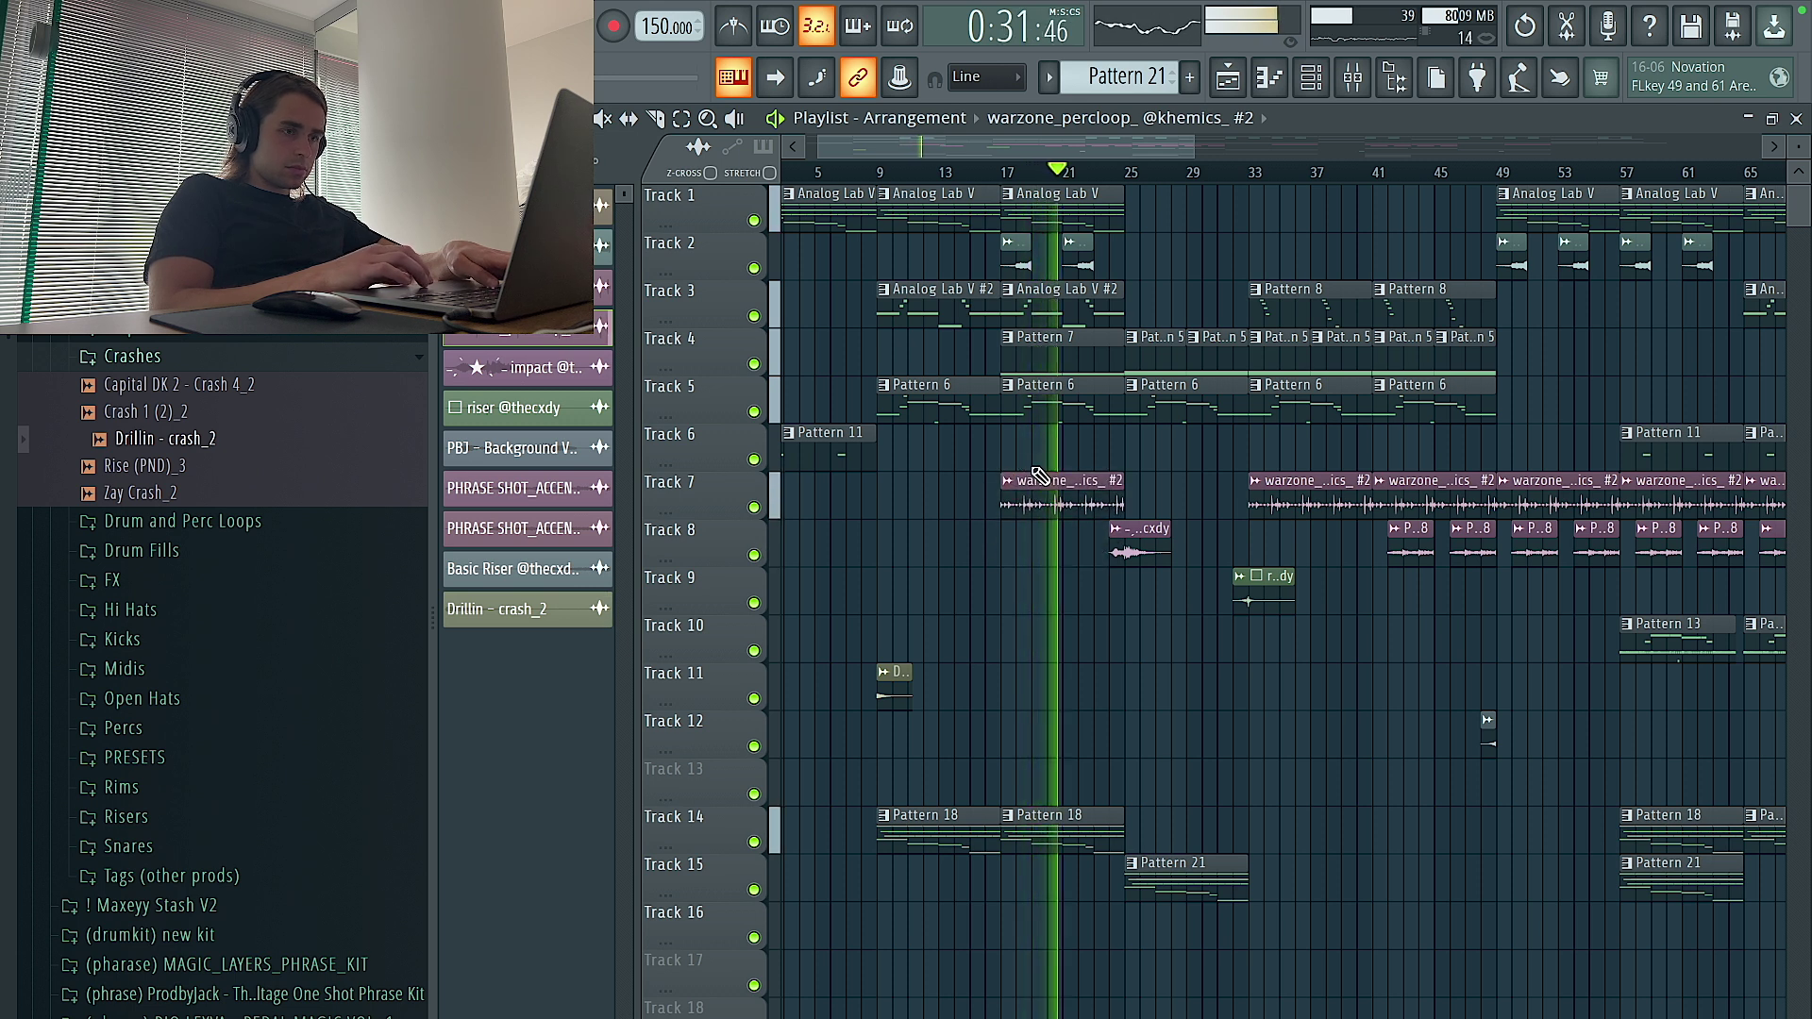
# Move the two Pattern 21 clips on Track 15 eight bars later, to bars 33 and 65
pyautogui.scroll(-2, 1015, 533)
pyautogui.scroll(1, 1014, 534)
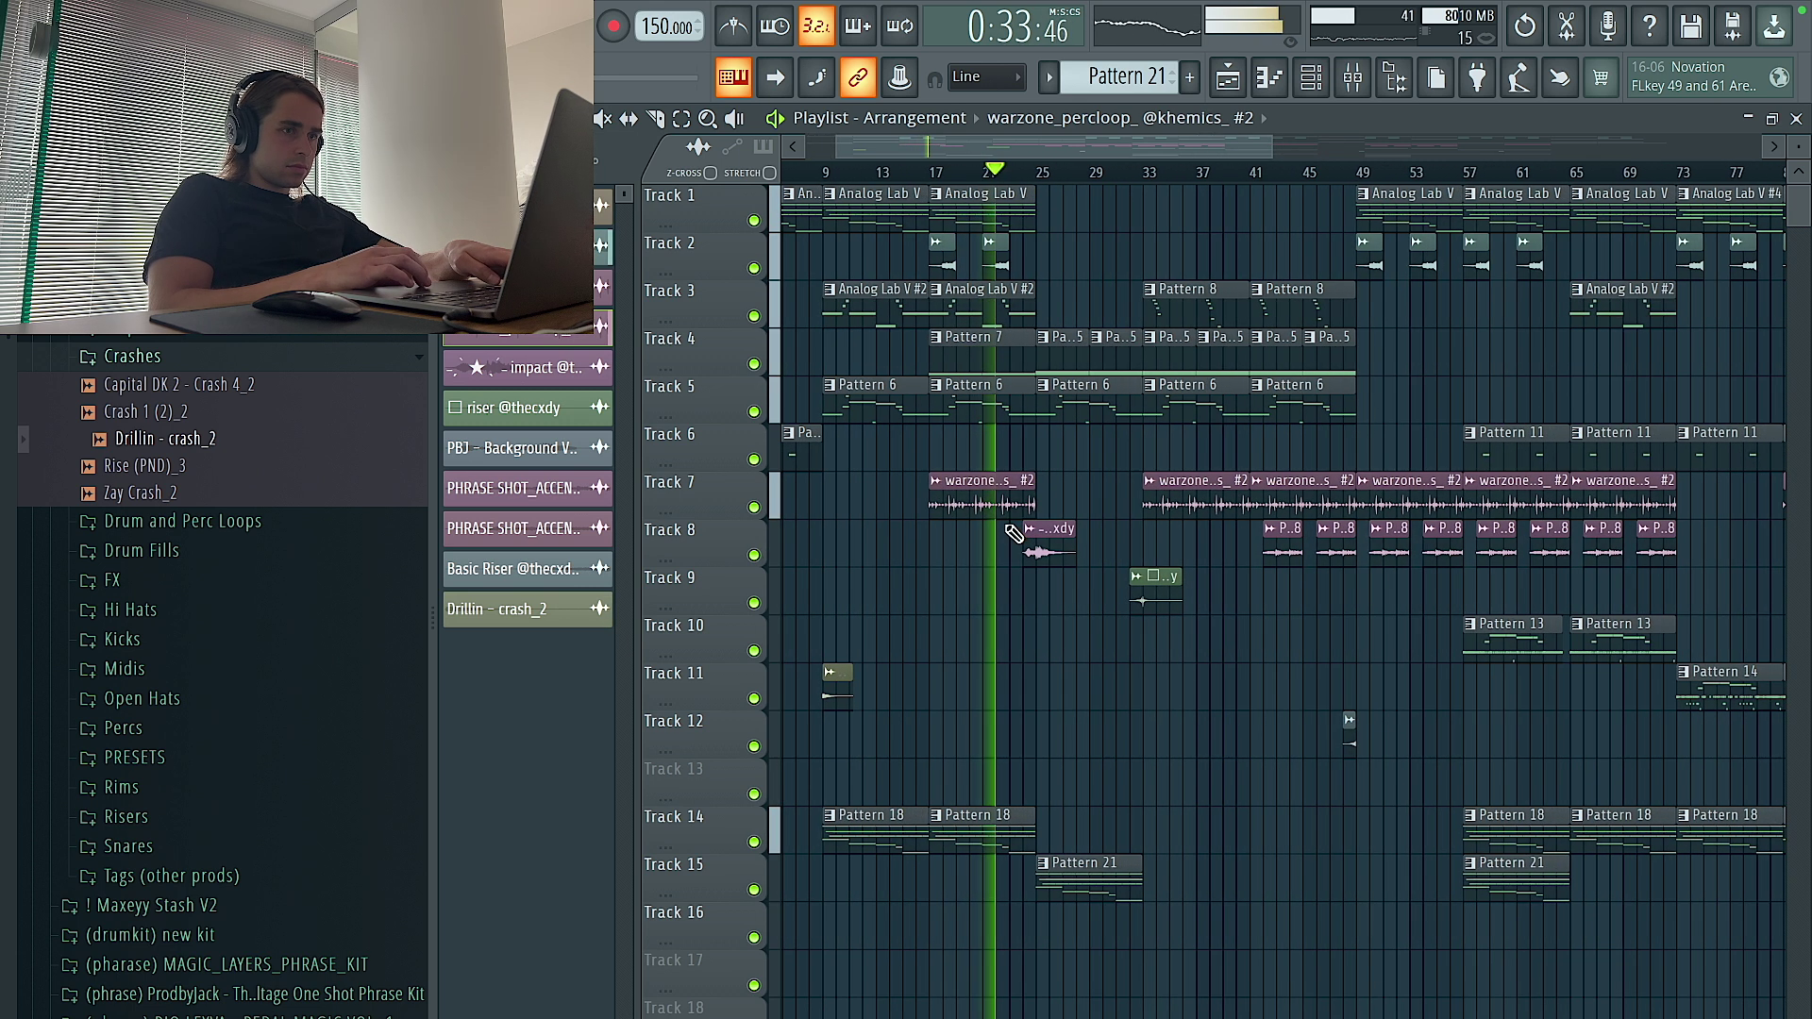
pyautogui.scroll(2, 1029, 519)
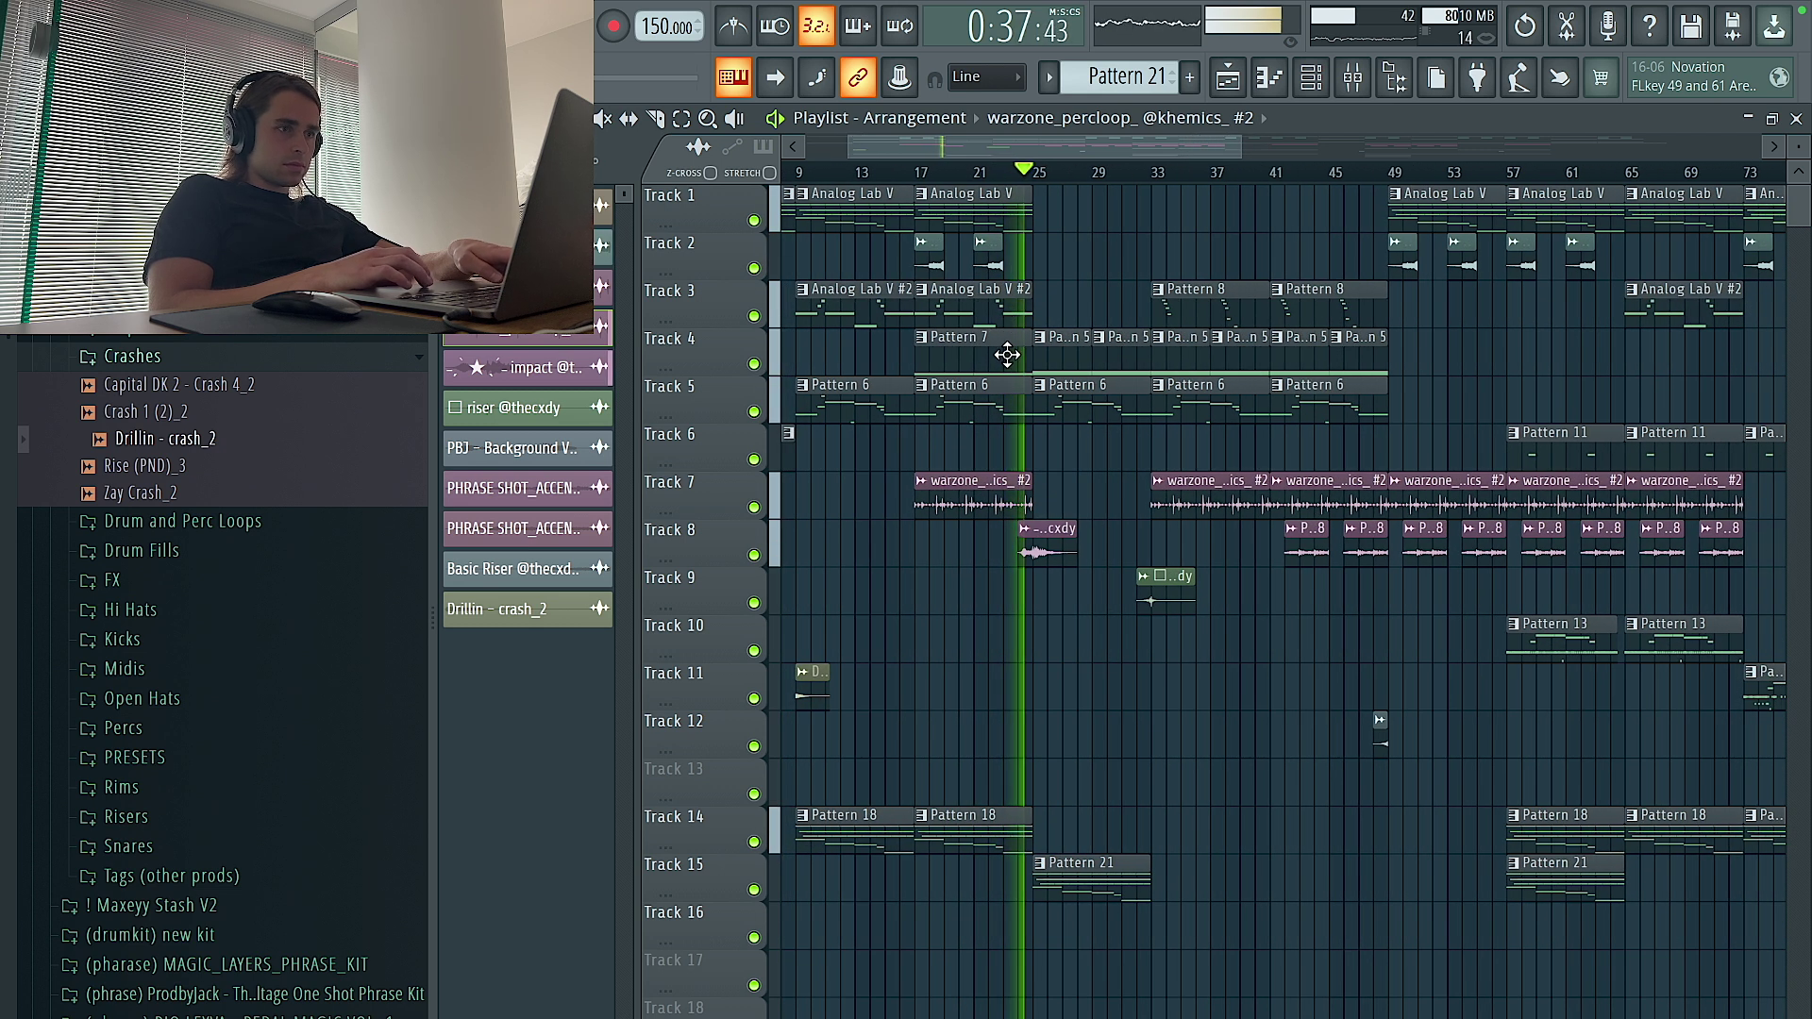
pyautogui.scroll(-1, 1024, 390)
pyautogui.moveTo(1147, 873); pyautogui.dragTo(1254, 873)
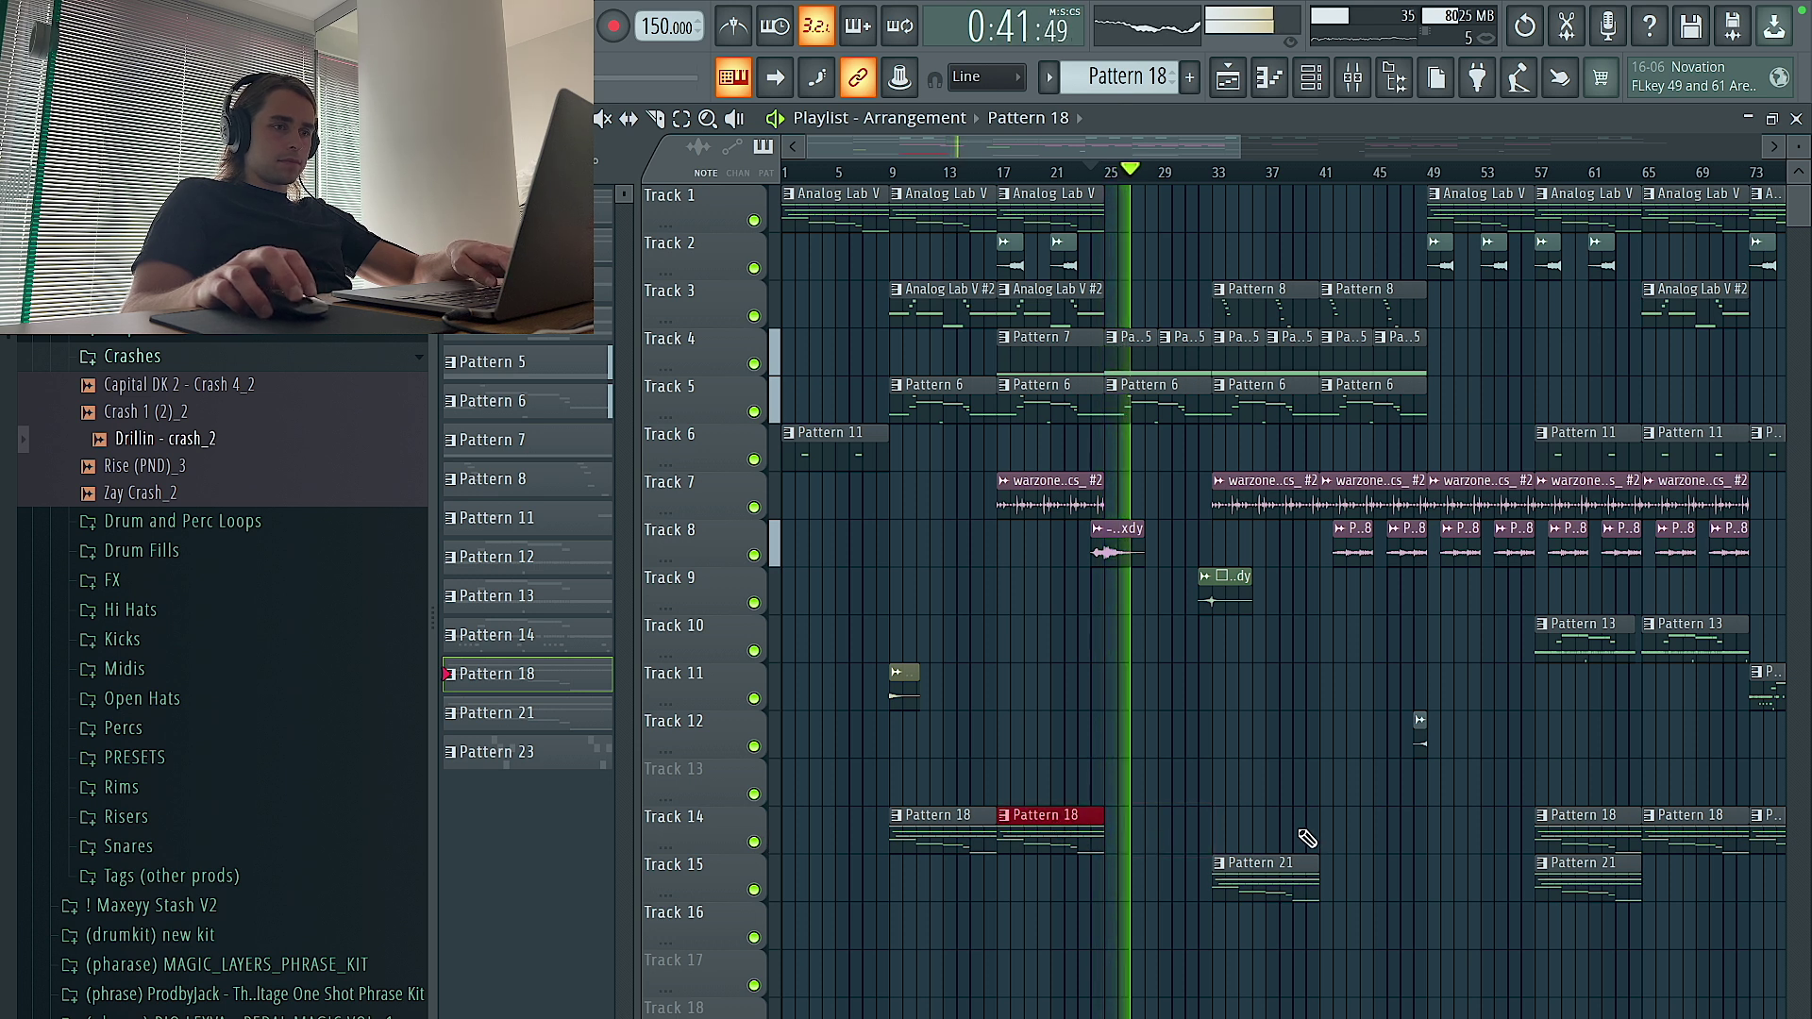
pyautogui.scroll(-3, 1312, 840)
pyautogui.moveTo(1416, 882); pyautogui.dragTo(1500, 897)
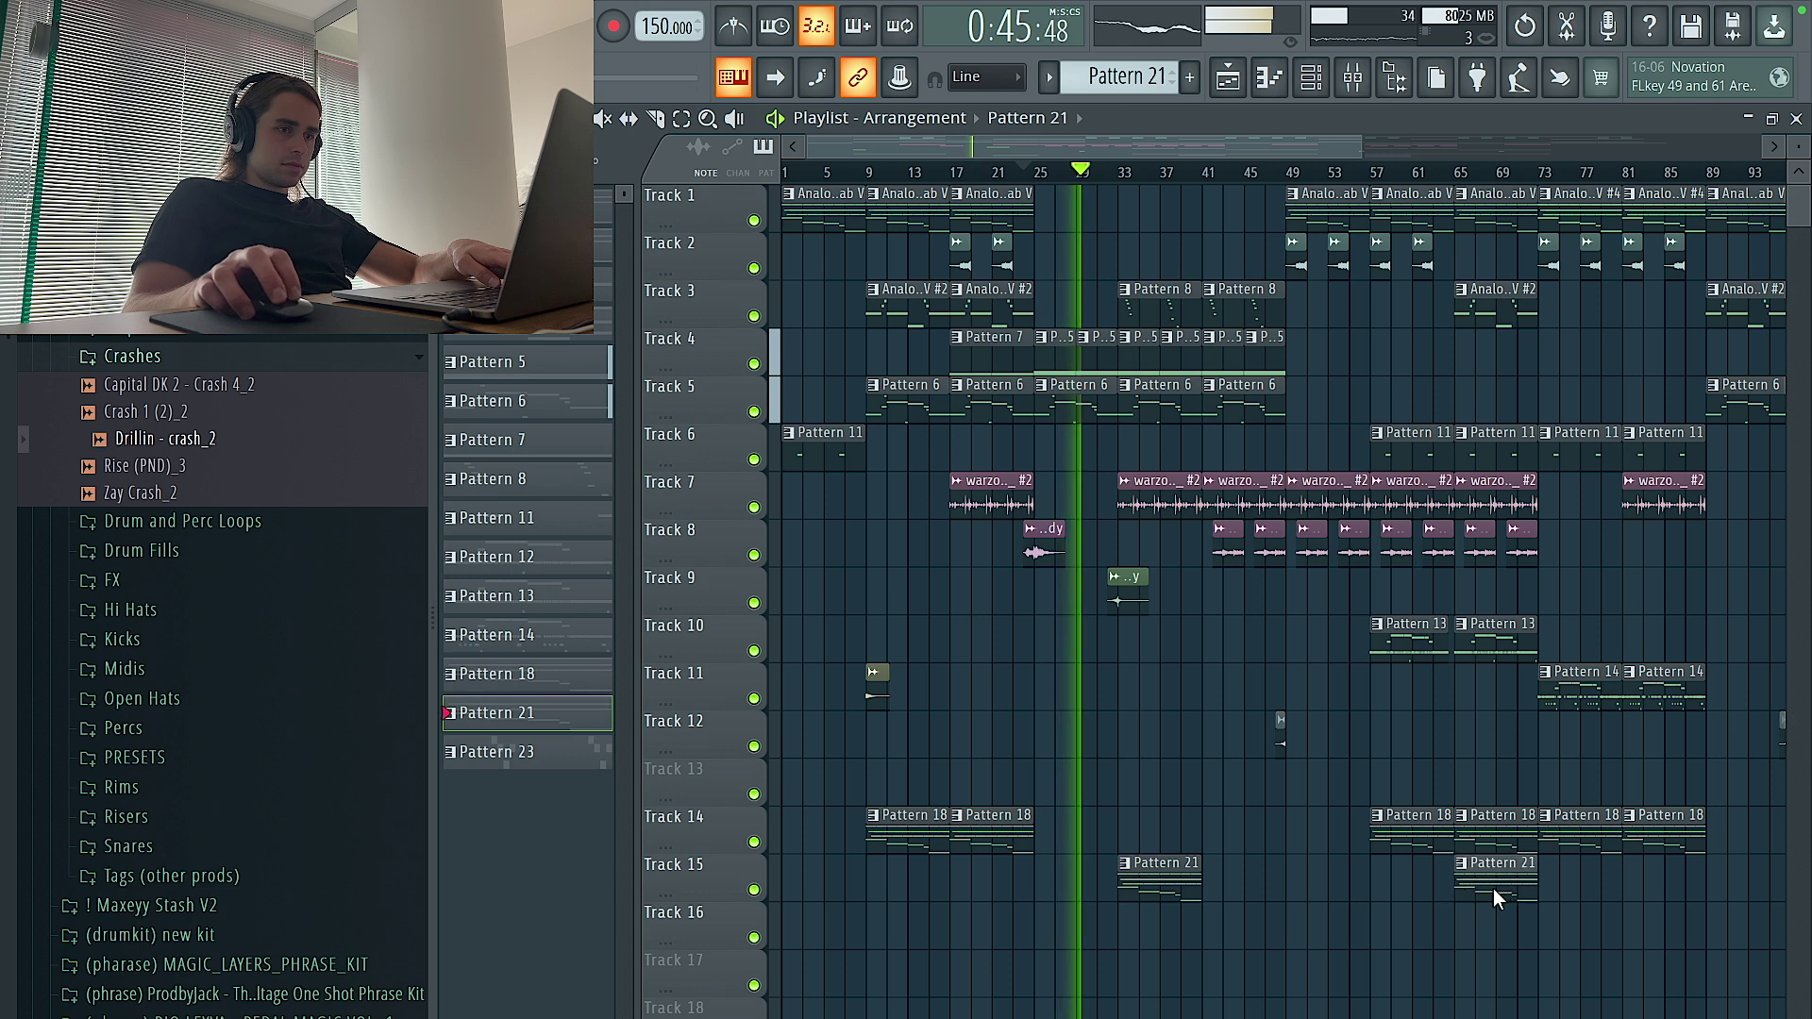
# Try a Pattern 18 clip on Track 14 at bar 33 in place of the Pattern 21 clip on Track 15
pyautogui.scroll(3, 1157, 786)
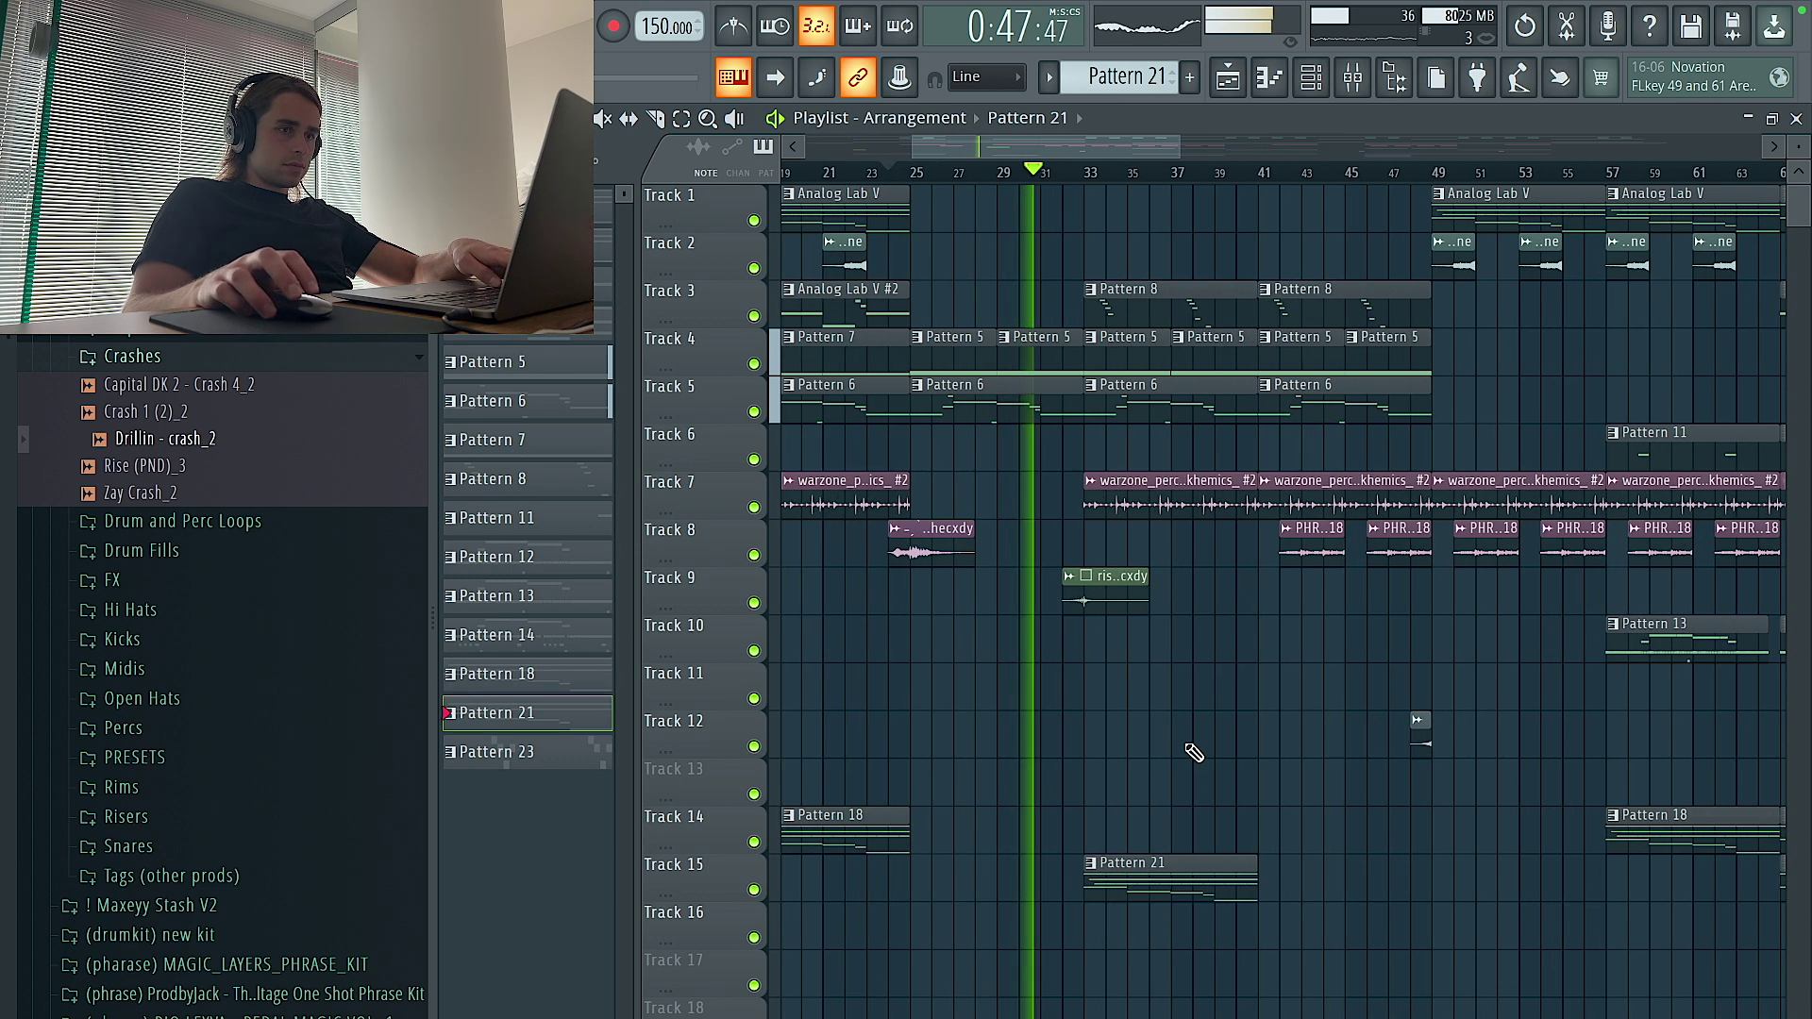
pyautogui.scroll(-2, 1194, 752)
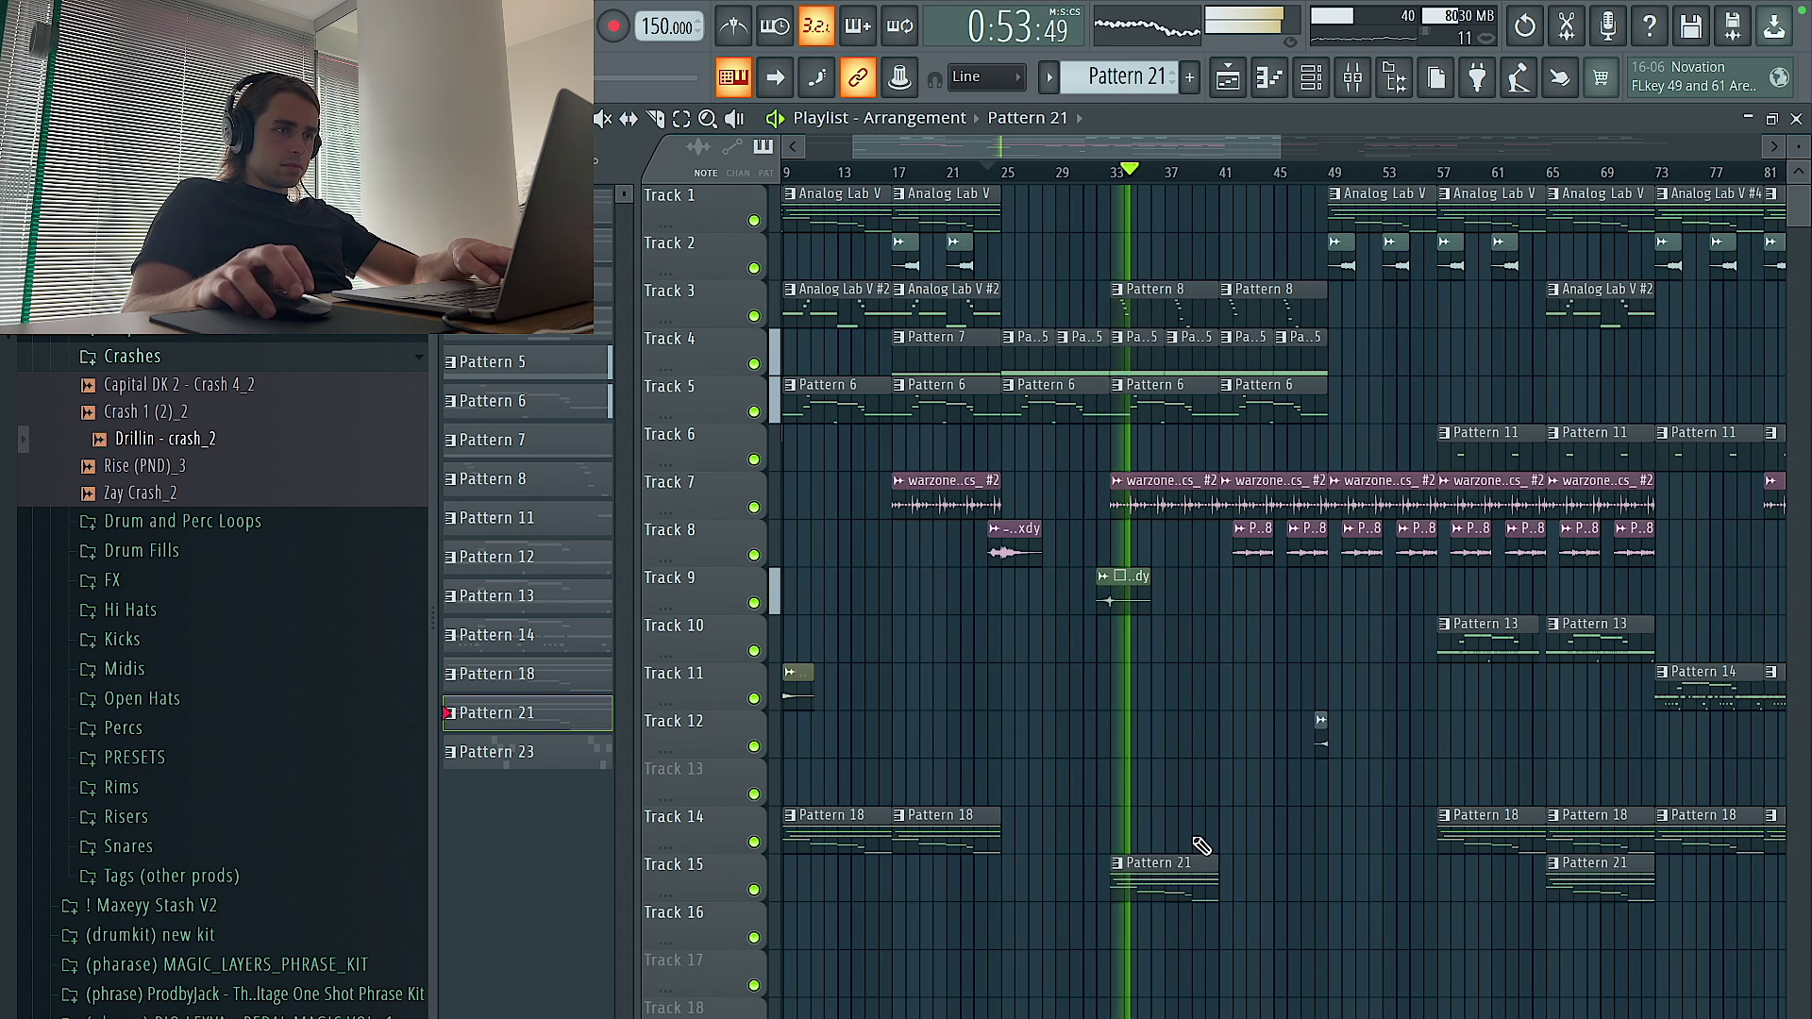
pyautogui.scroll(2, 1196, 821)
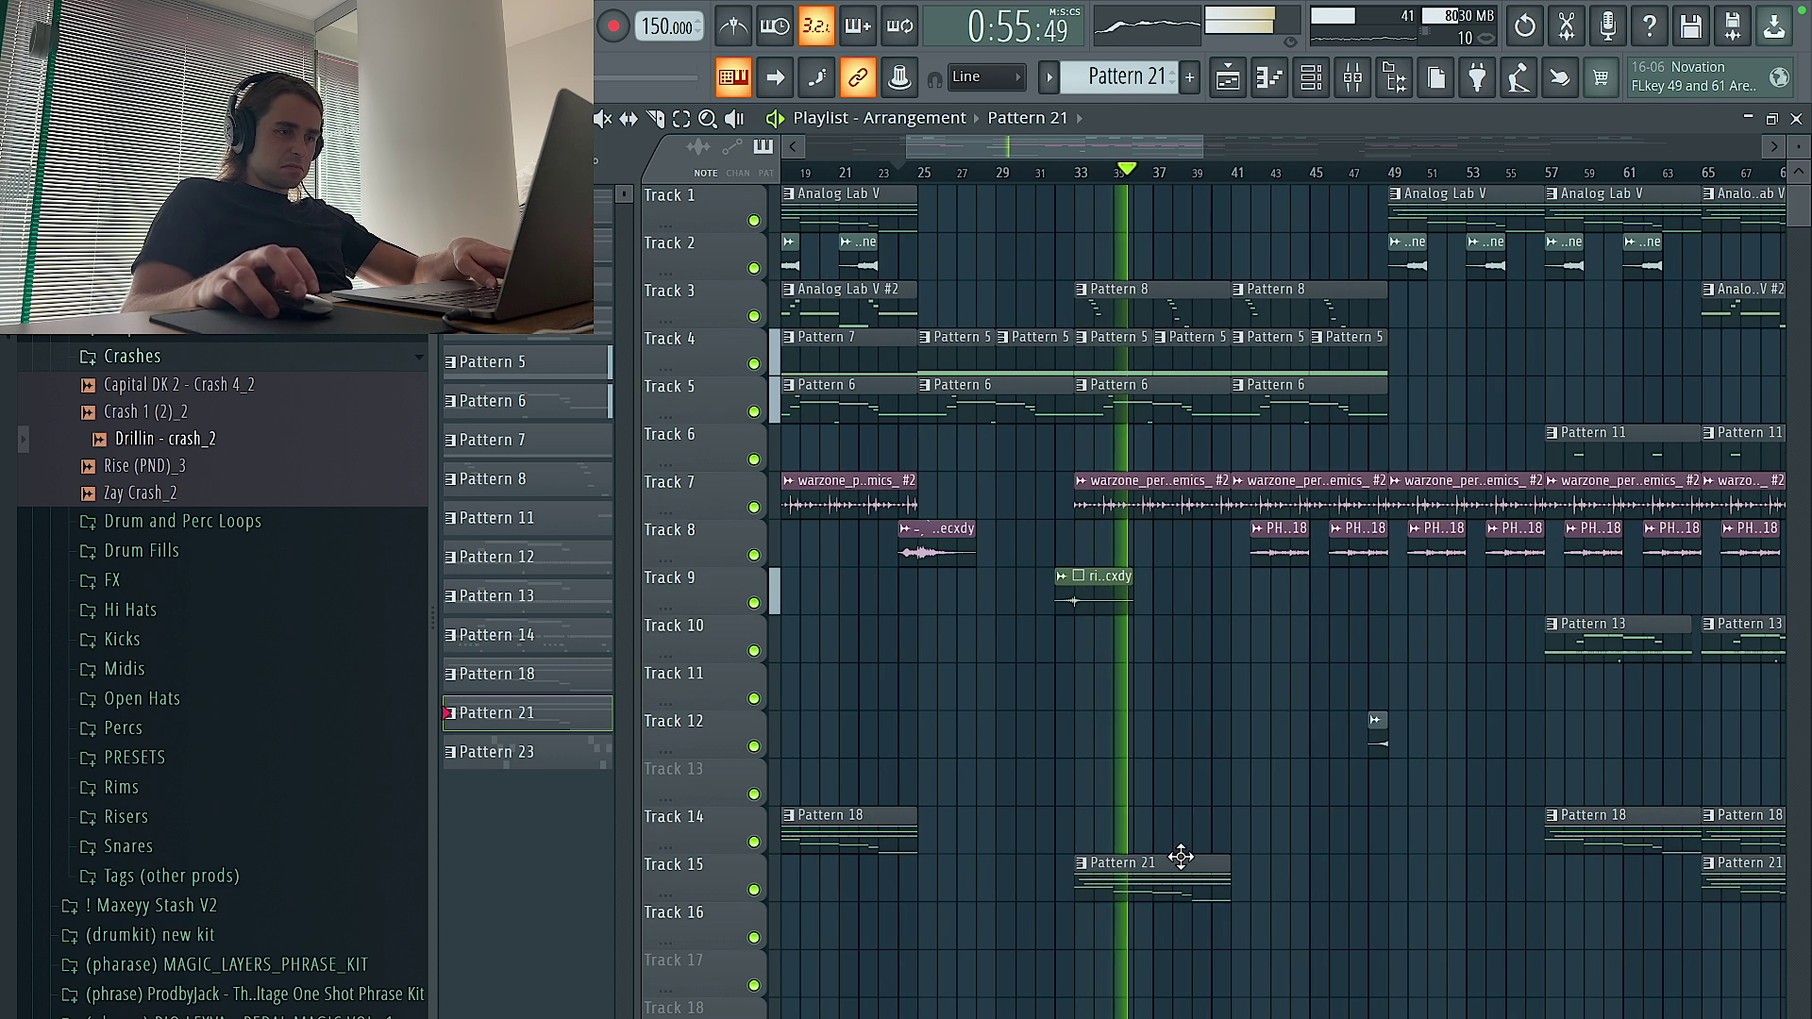
pyautogui.click(922, 835)
pyautogui.click(1109, 839)
pyautogui.rightClick(1153, 882)
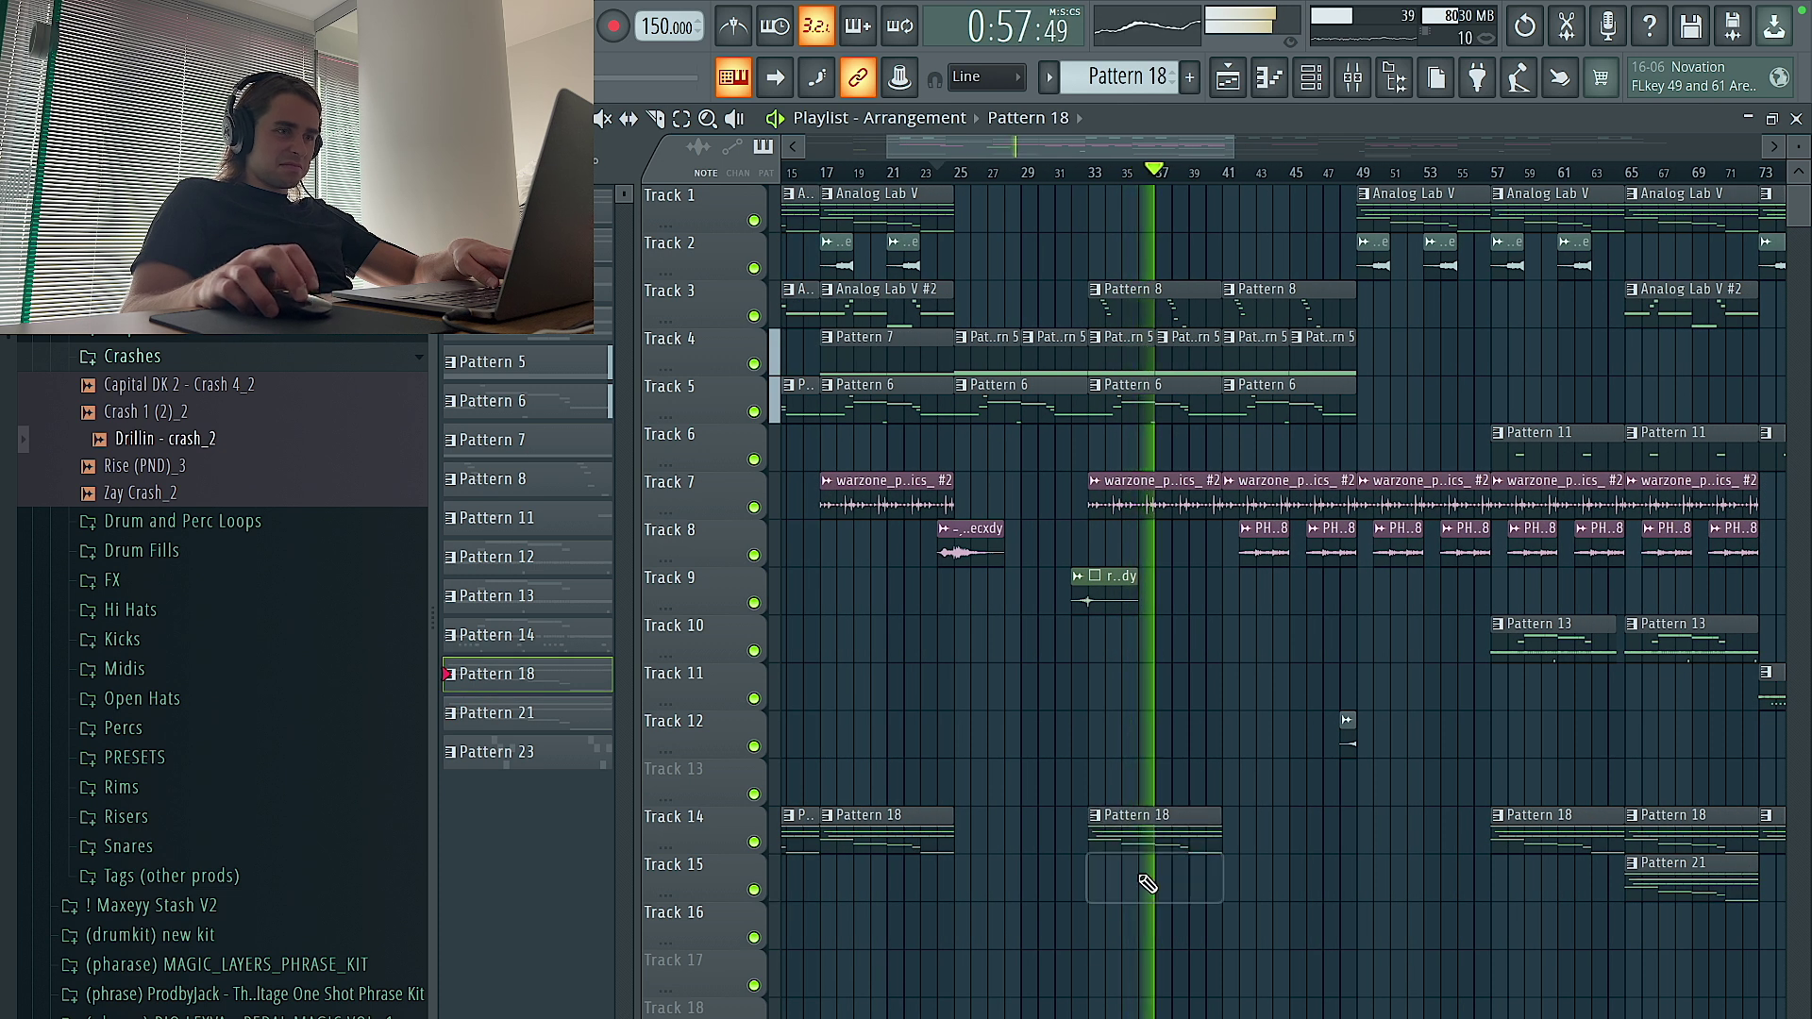
# Restore the Track 15 Pattern 21 clip at bar 33 and duplicate it to bar 41, clearing the trial Pattern 18 clip
pyautogui.hotkey('ctrl', 'z')
pyautogui.hotkey('ctrl', 'b')
pyautogui.moveTo(1129, 830); pyautogui.dragTo(1263, 829)
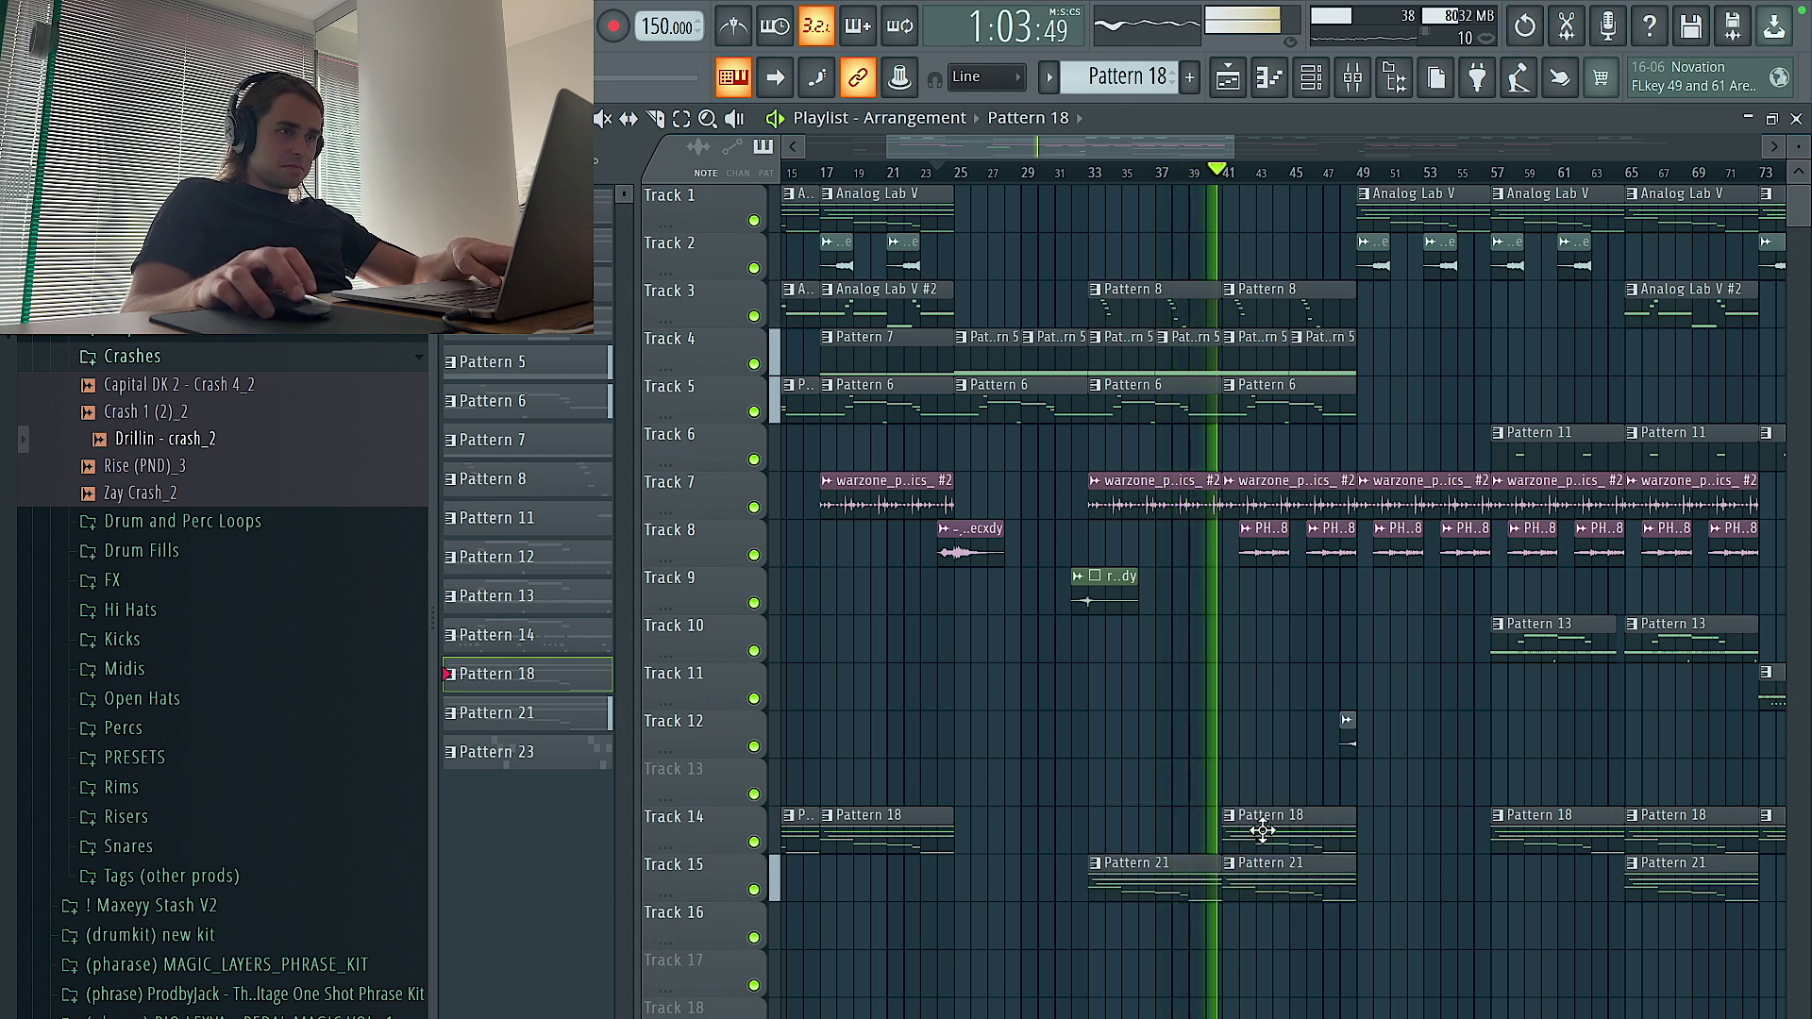
pyautogui.rightClick(1266, 828)
# Place a Pattern 11 clip on Track 6 at bar 49, replacing the stray Pattern 18 clip there
pyautogui.scroll(-3, 1275, 821)
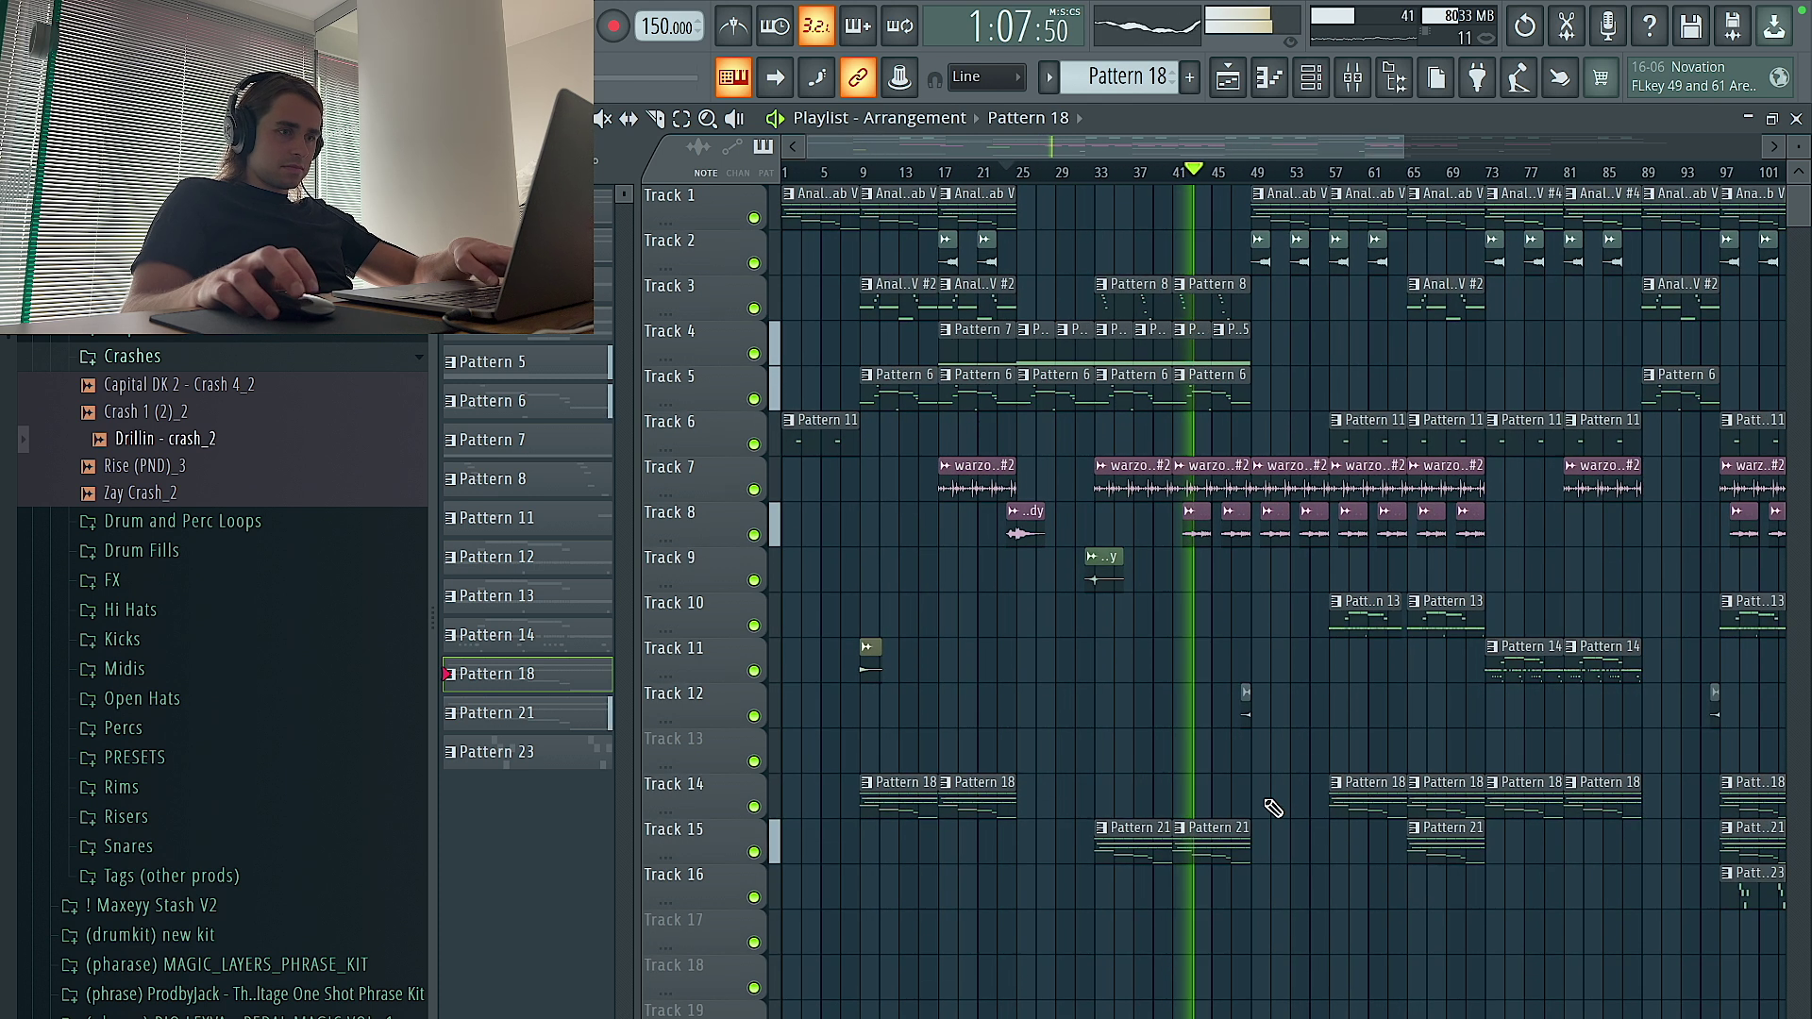
pyautogui.scroll(2, 1272, 809)
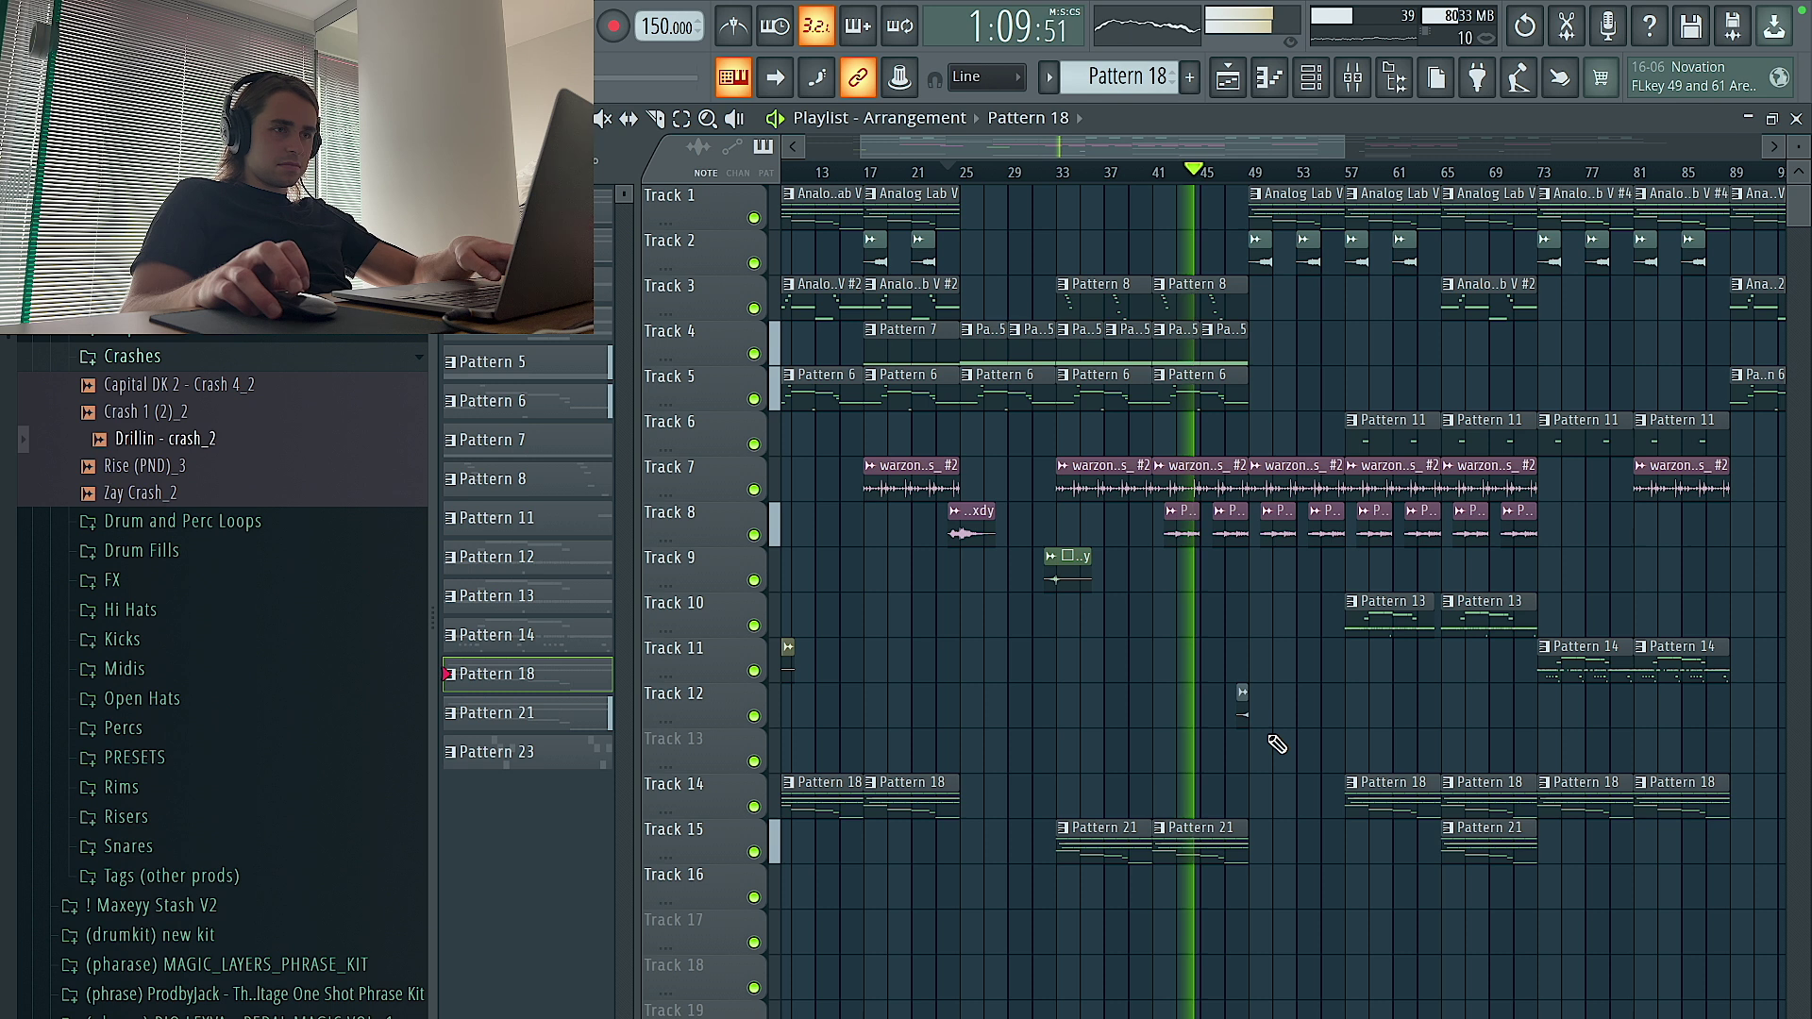
pyautogui.hscroll(2, 1275, 746)
pyautogui.scroll(-1, 1256, 614)
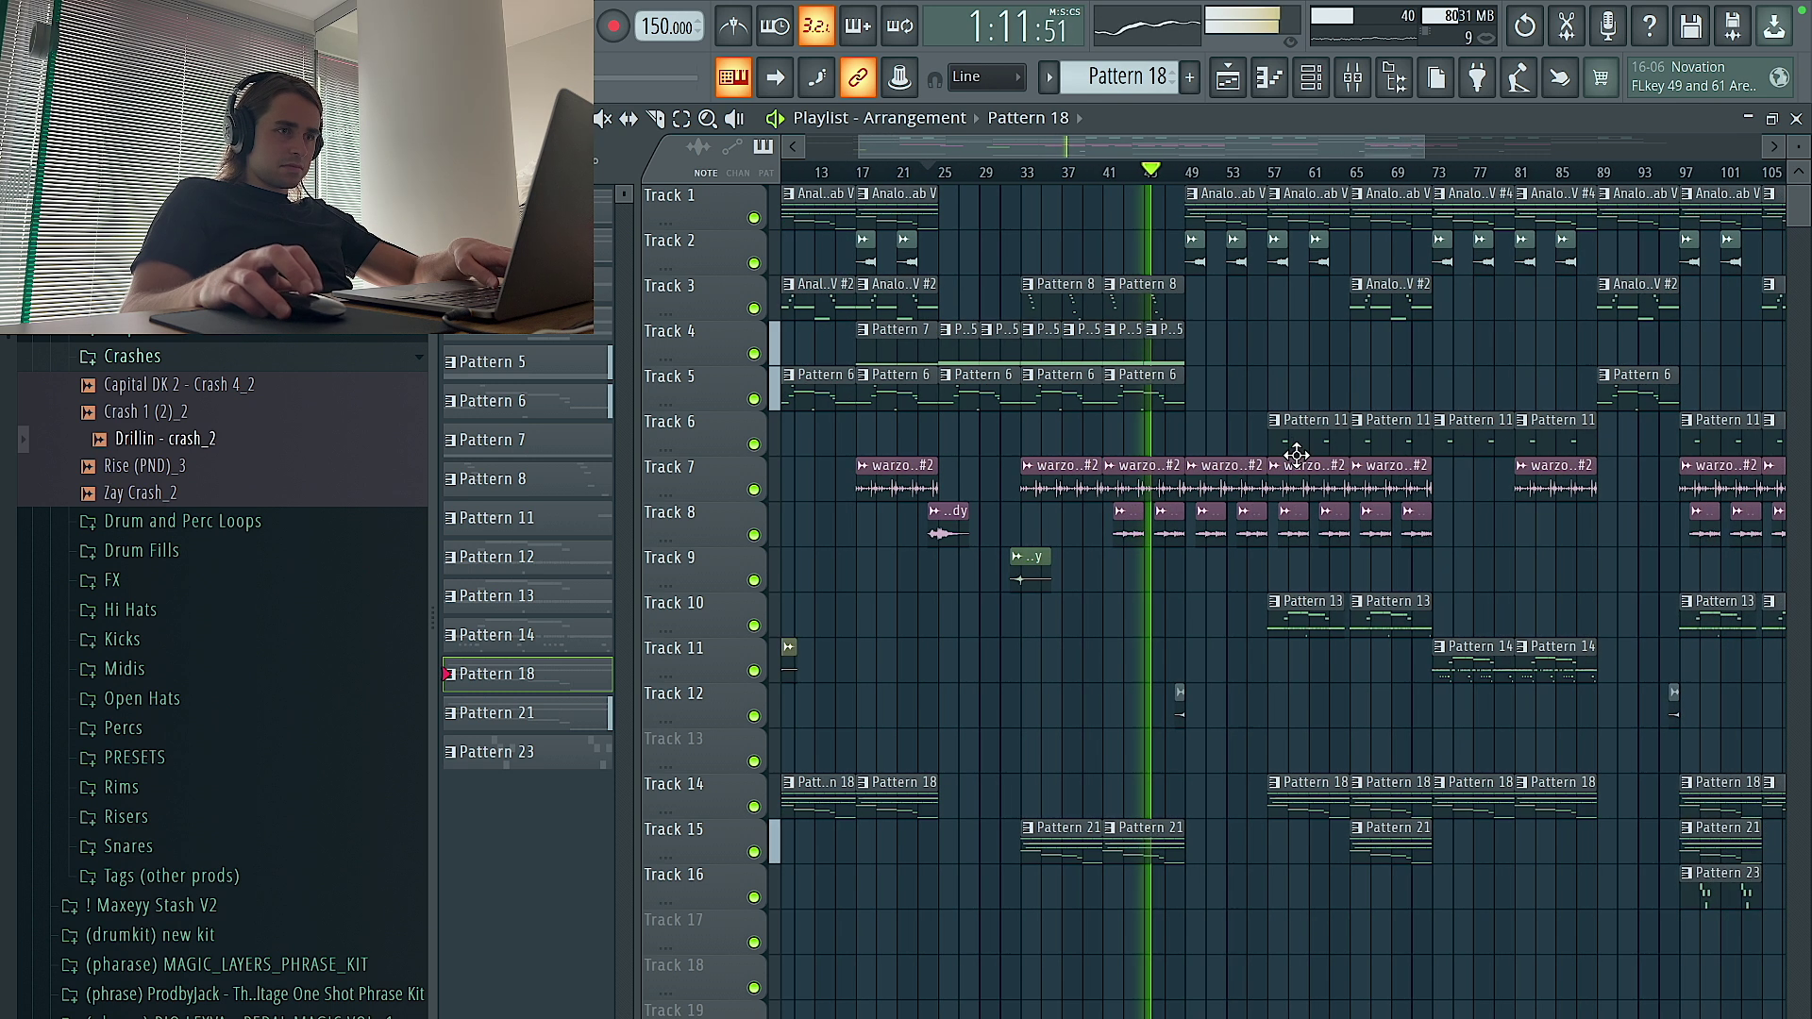
pyautogui.scroll(1, 1255, 456)
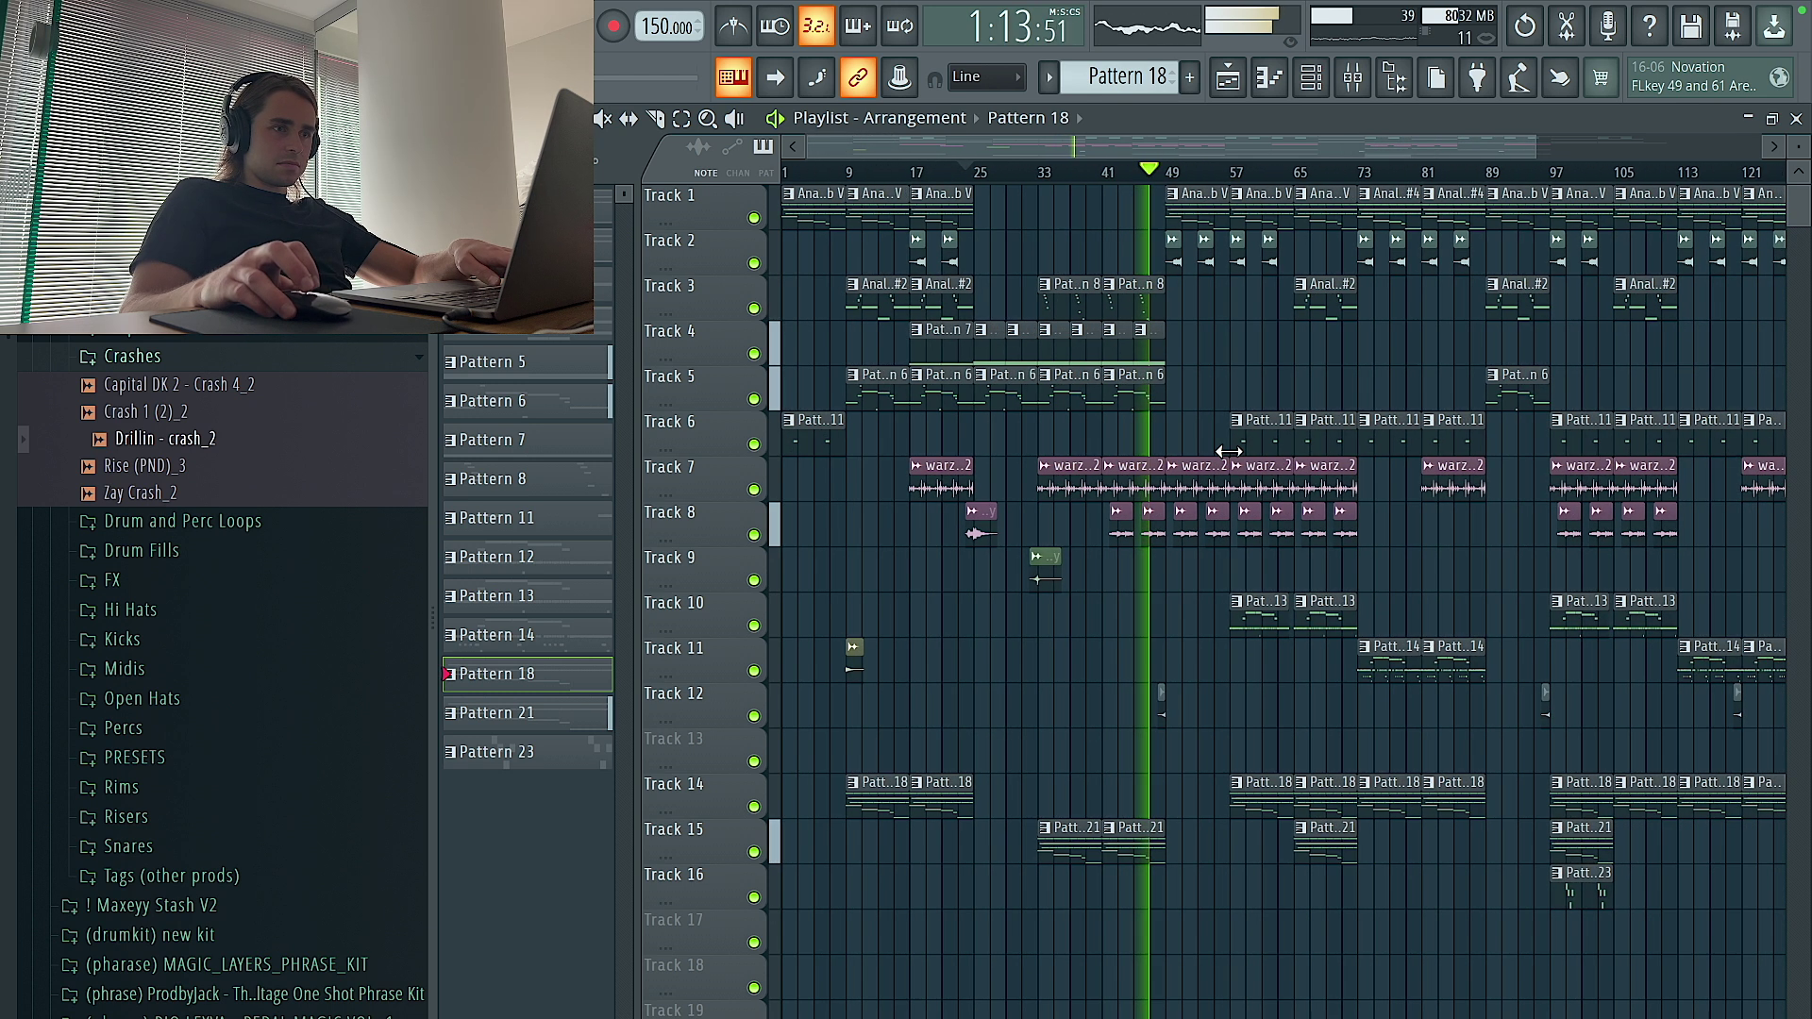
pyautogui.scroll(2, 1145, 444)
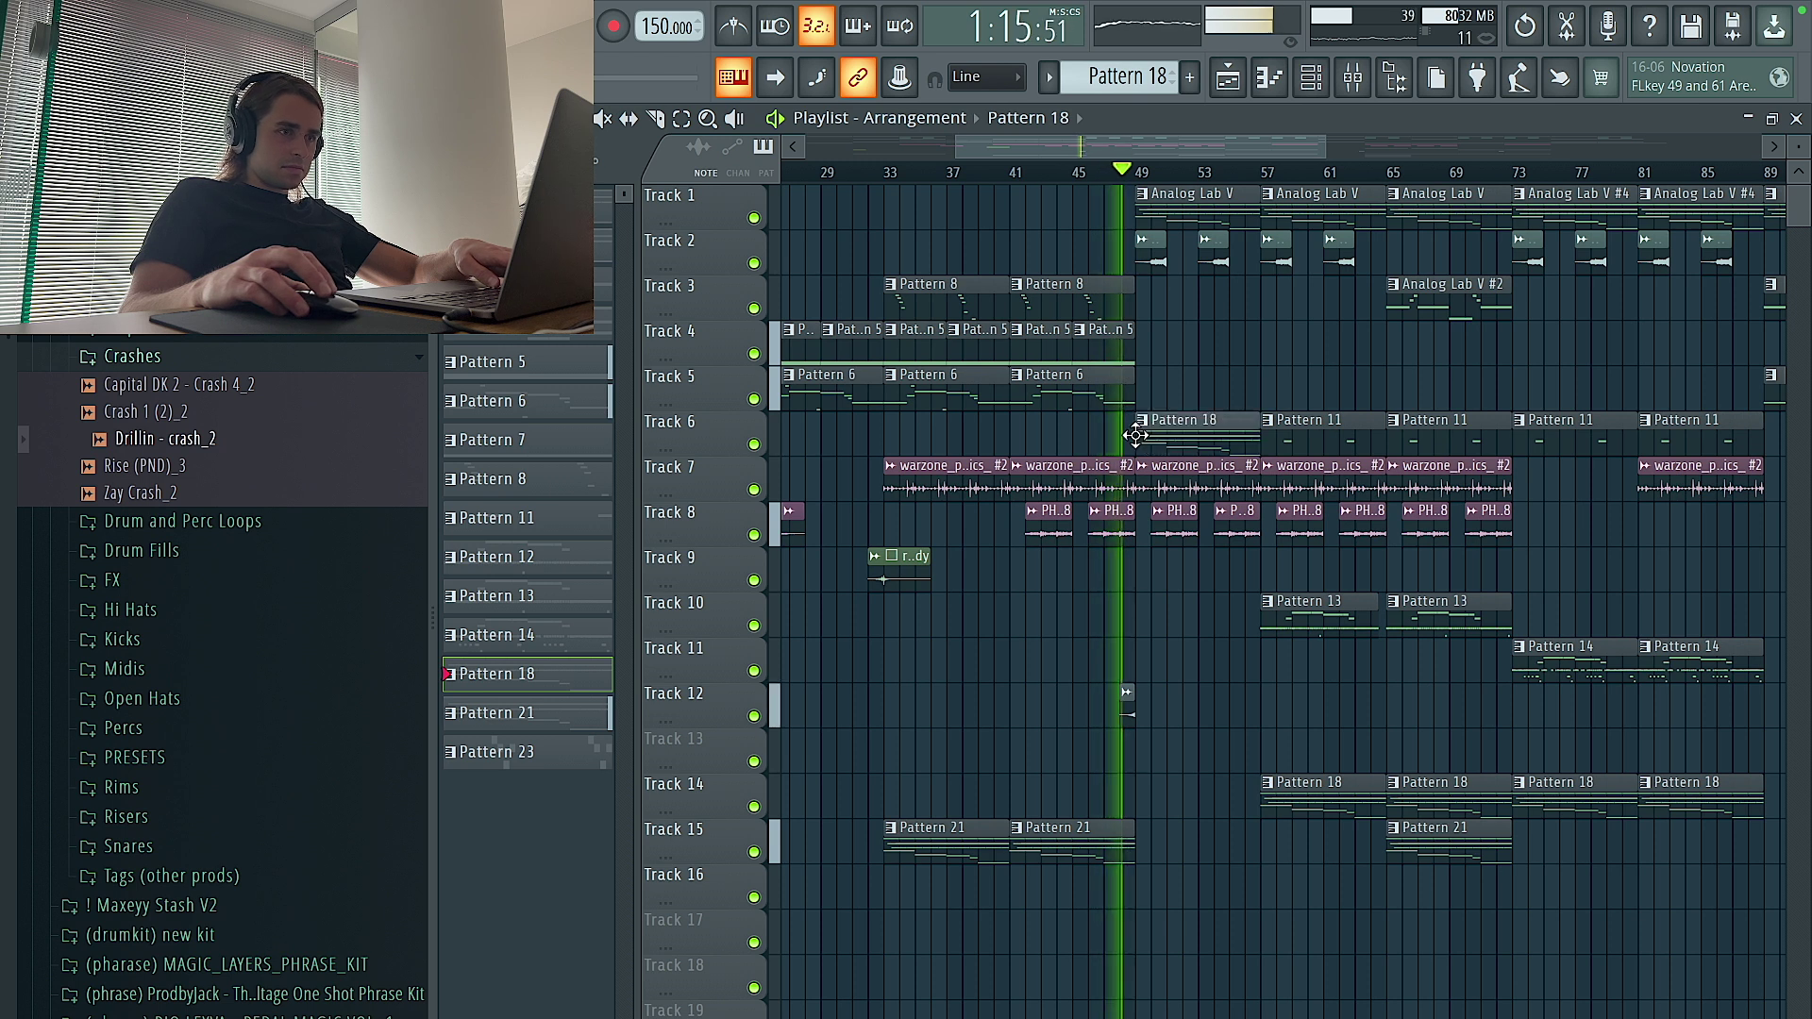
pyautogui.click(1302, 434)
pyautogui.click(1165, 431)
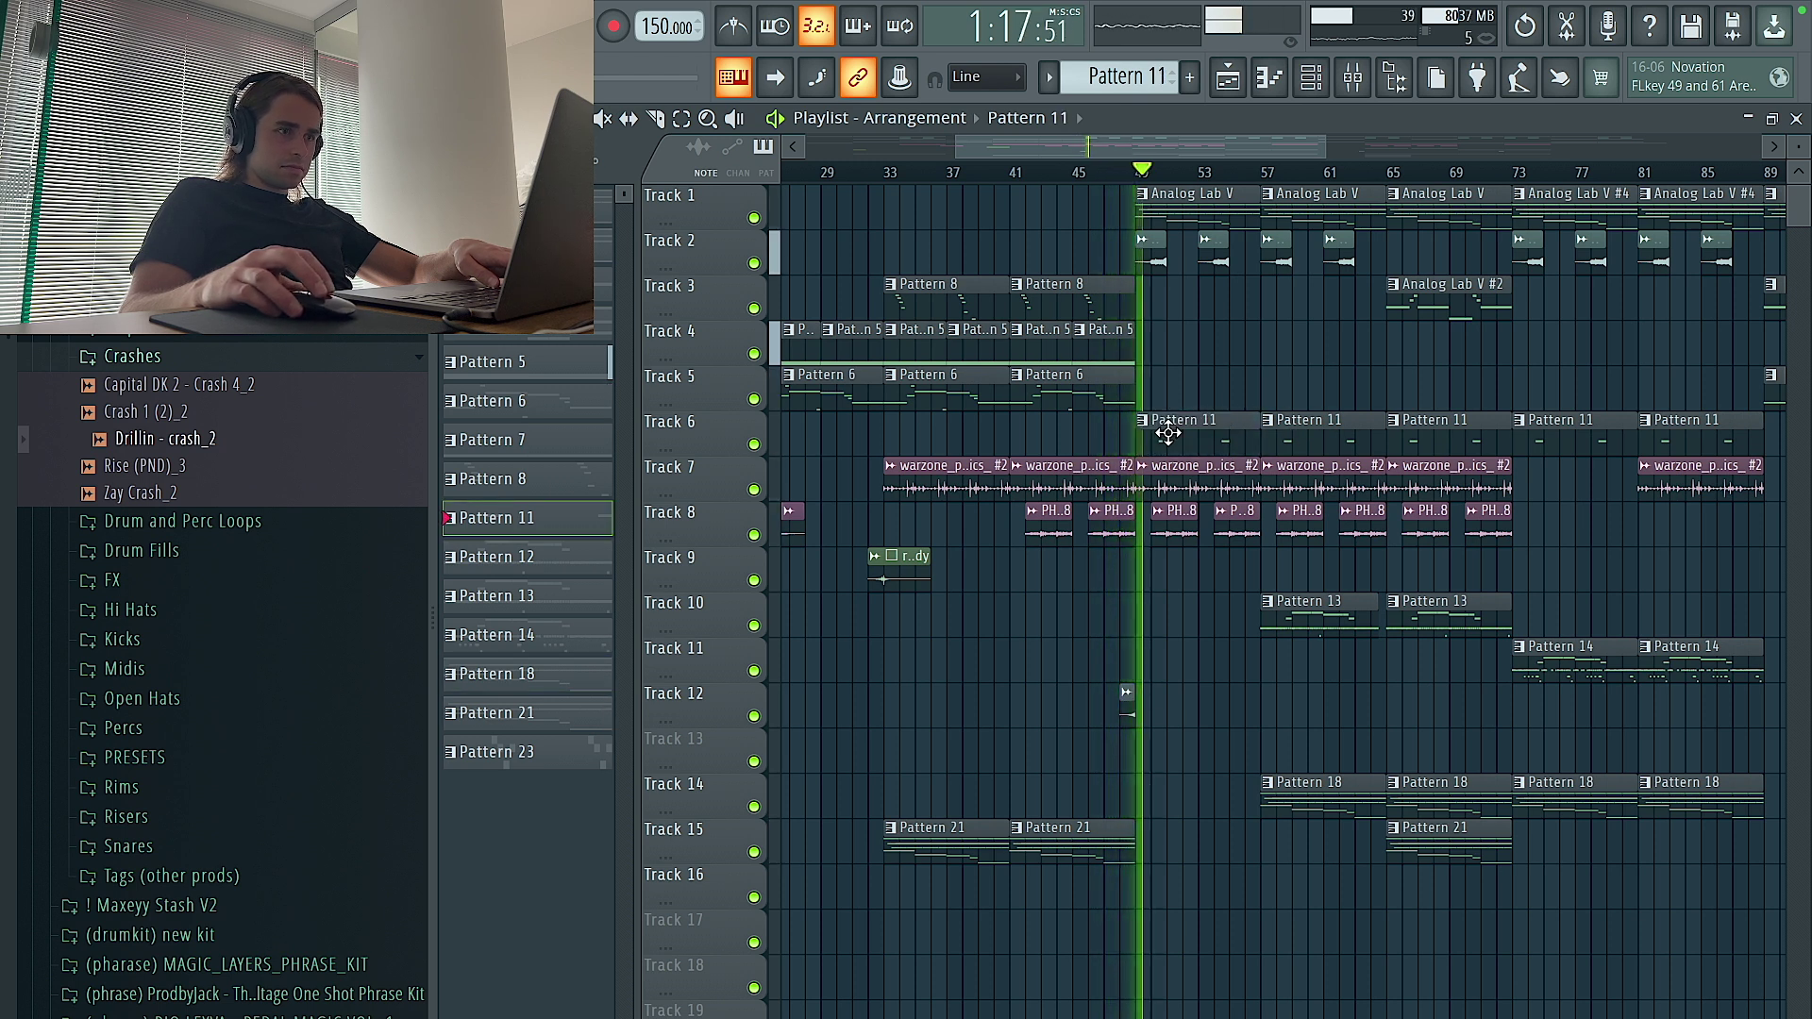
# Close the Crashes folder and open ! NEW SOUNDS TO TRY inside the ! Maxeyy Stash V2 kit
pyautogui.scroll(3, 1213, 430)
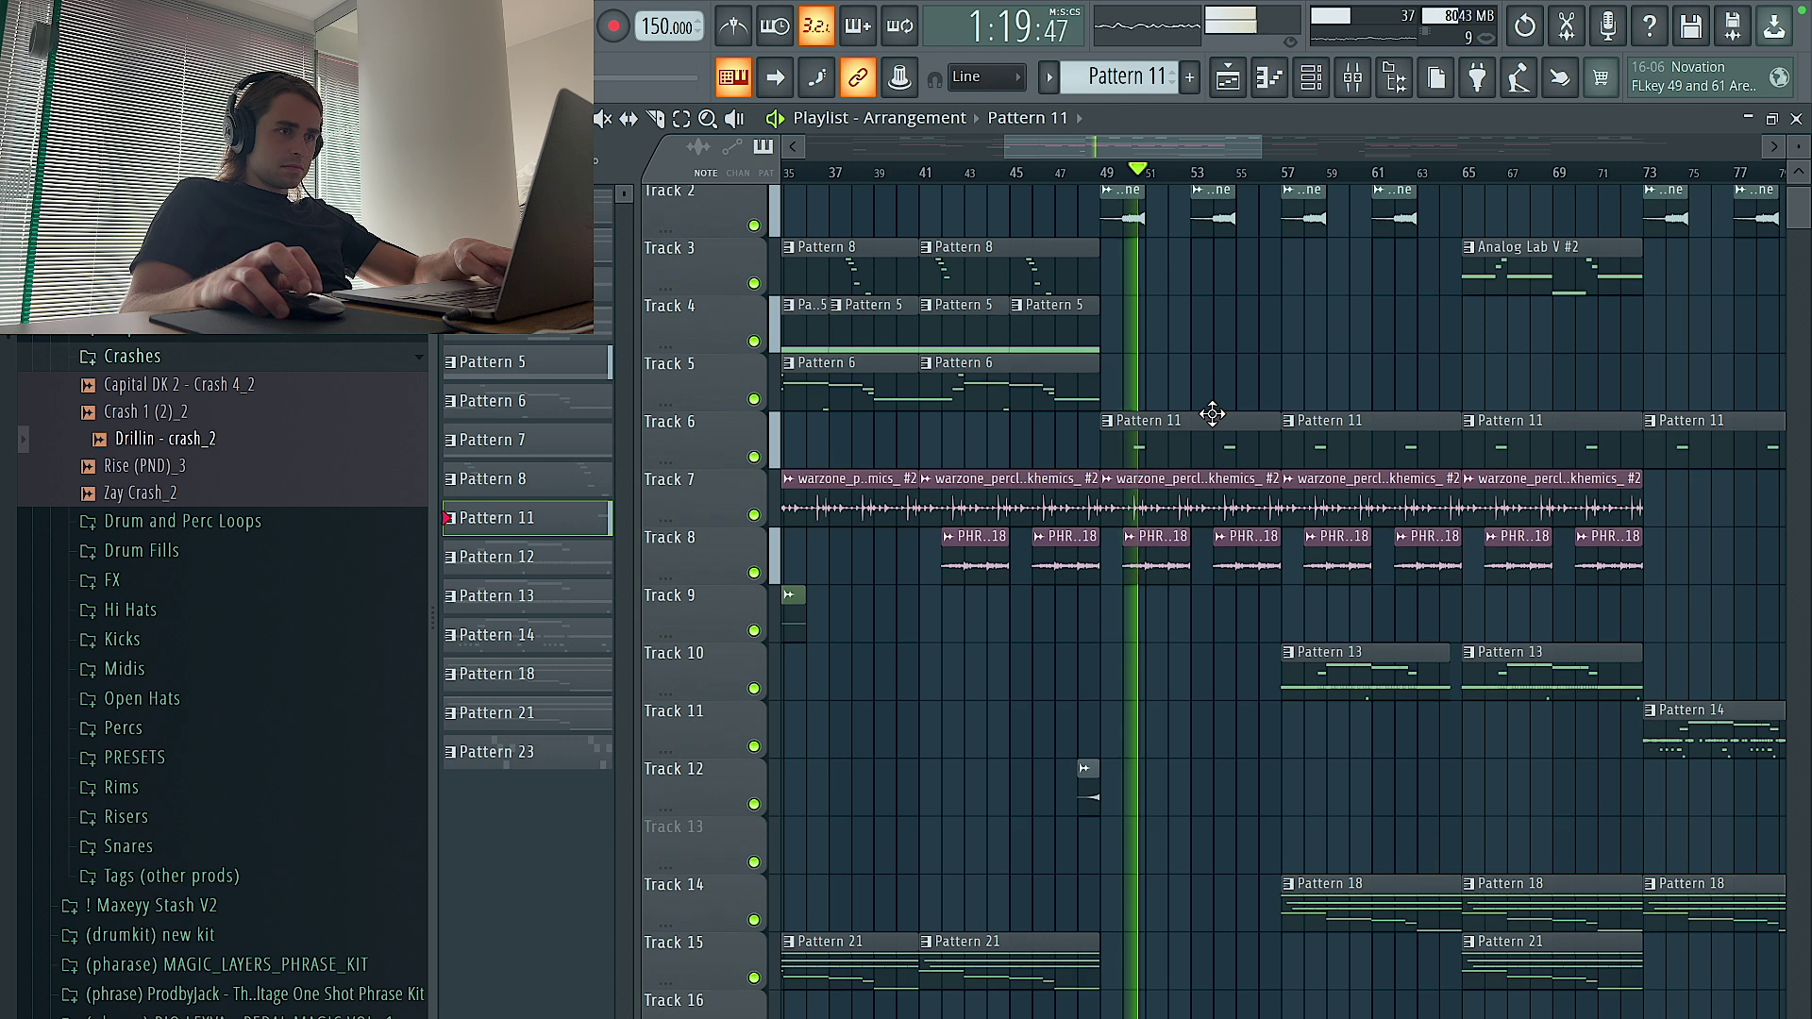
pyautogui.scroll(-1, 1213, 413)
pyautogui.scroll(-2, 1248, 574)
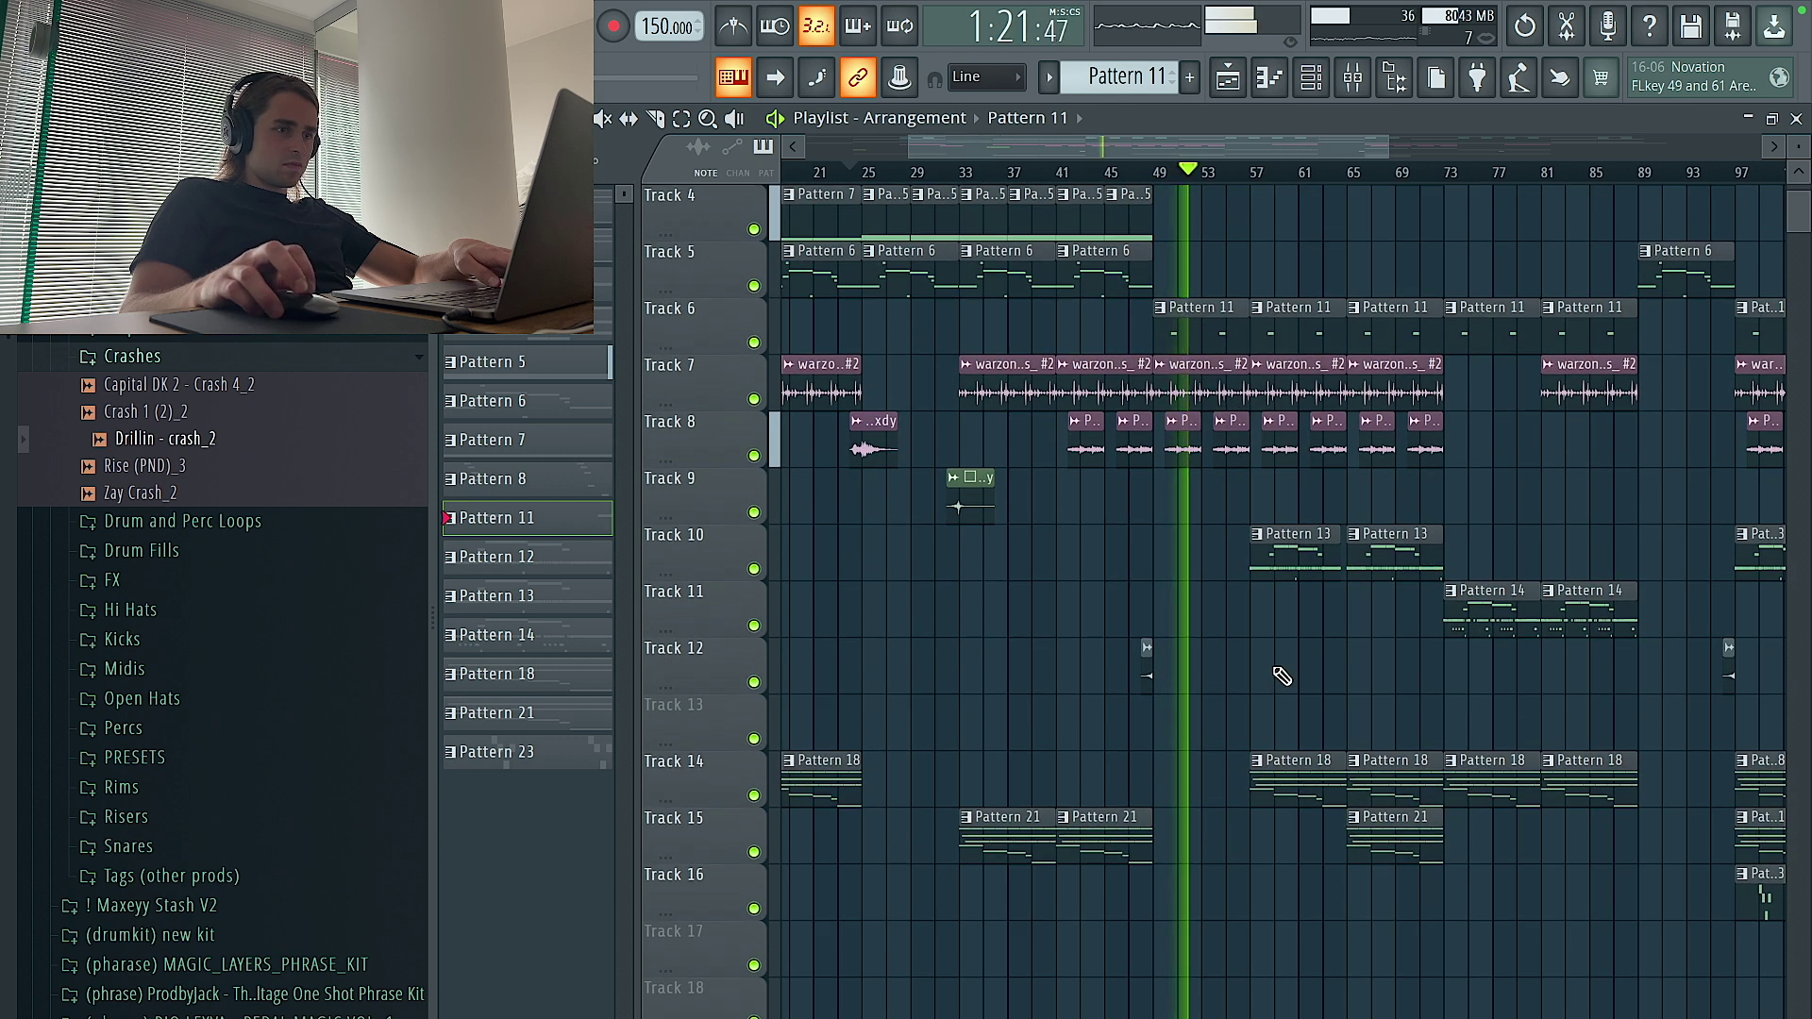
pyautogui.scroll(4, 1281, 676)
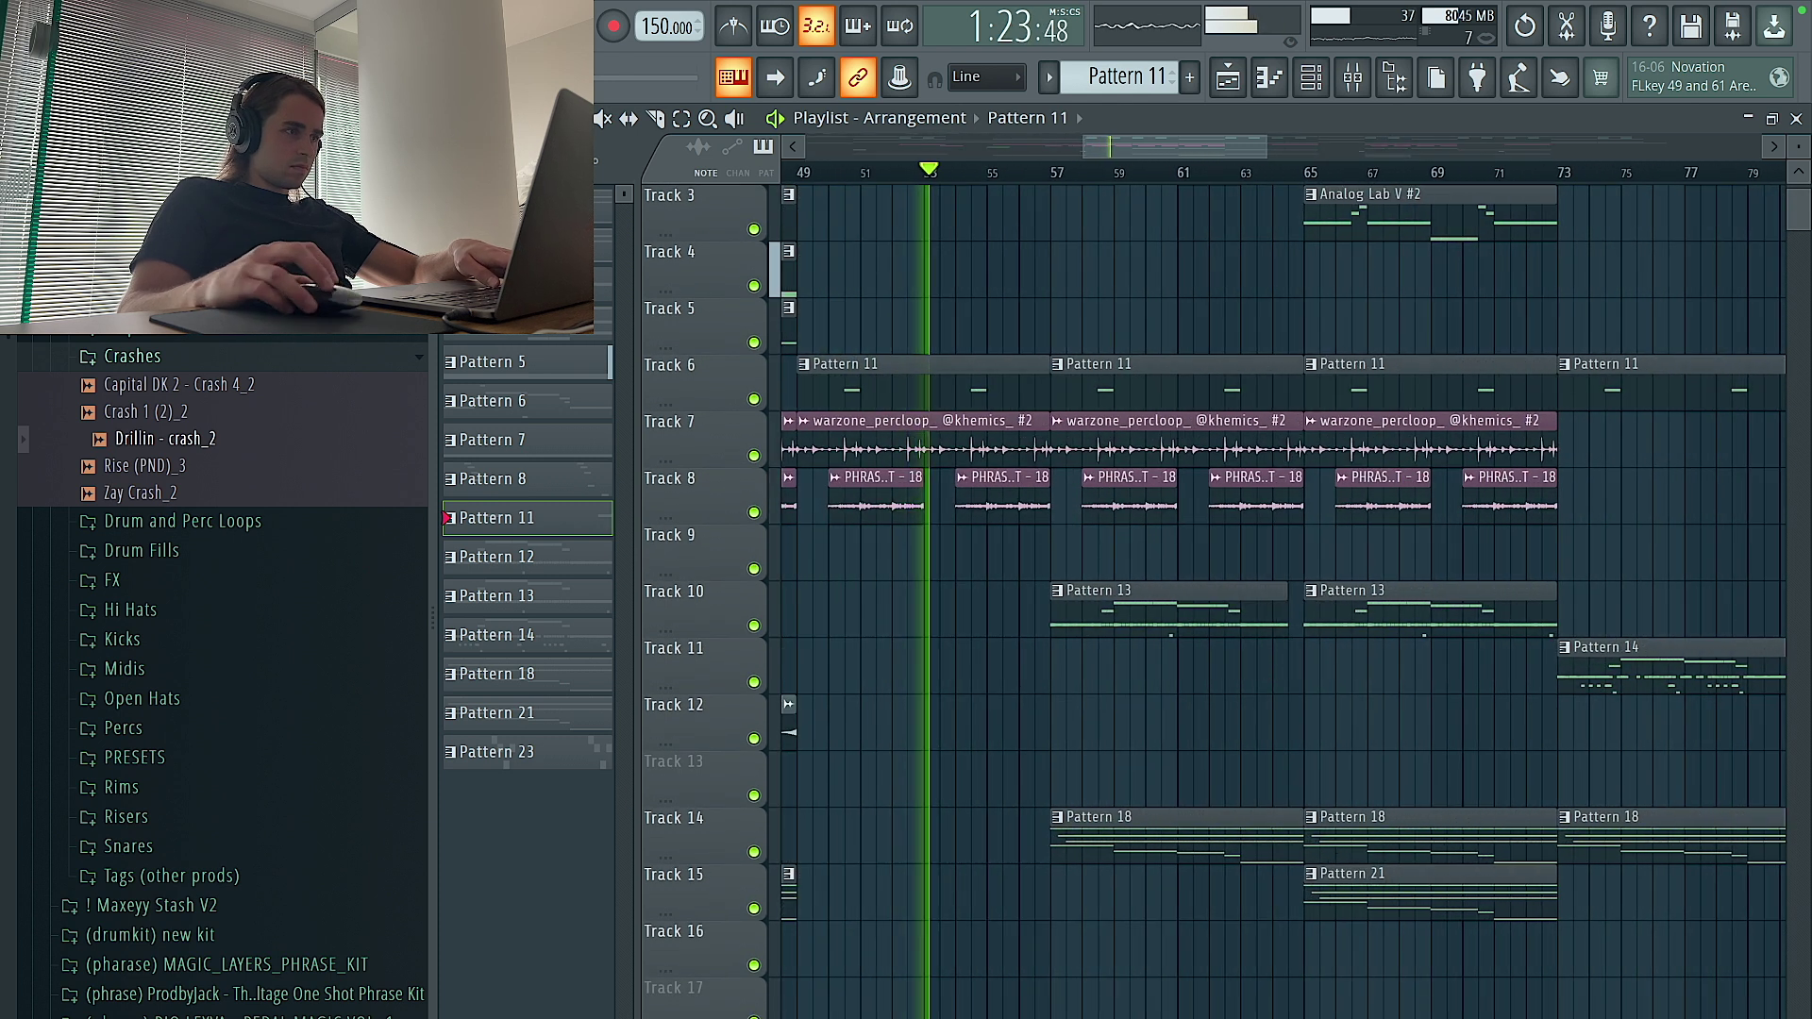
pyautogui.click(201, 521)
pyautogui.click(200, 383)
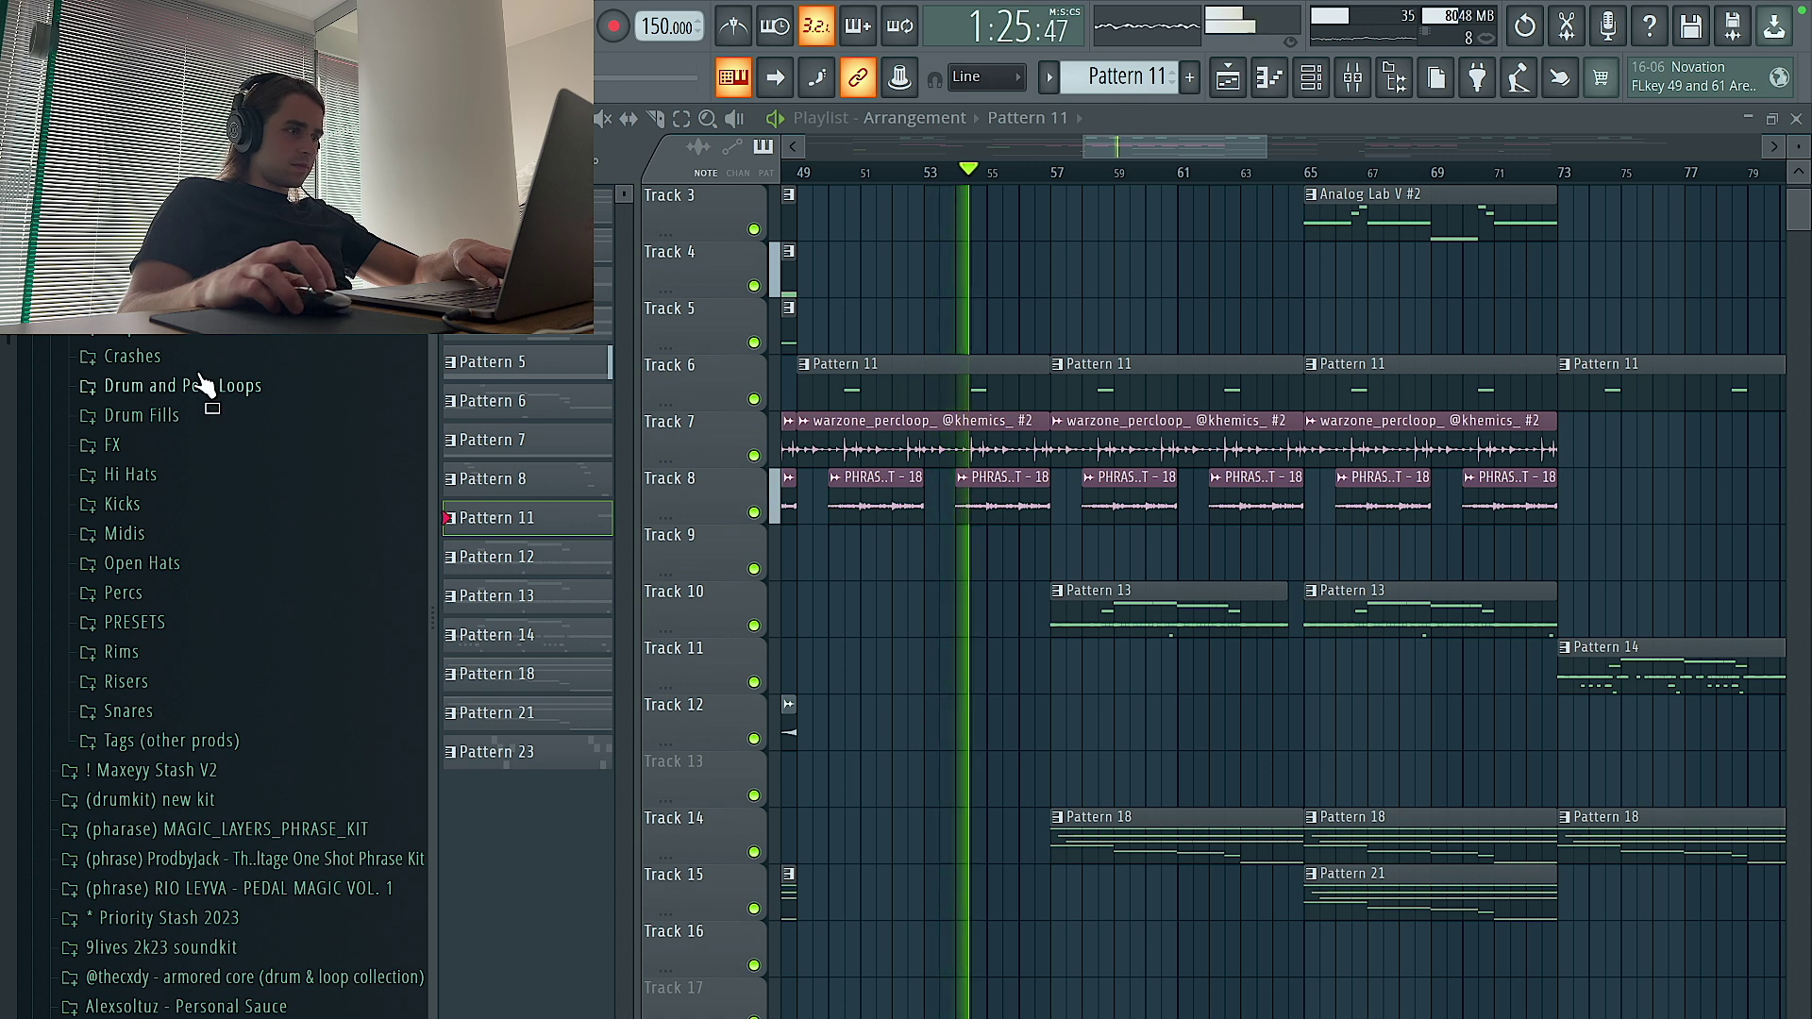
pyautogui.click(245, 769)
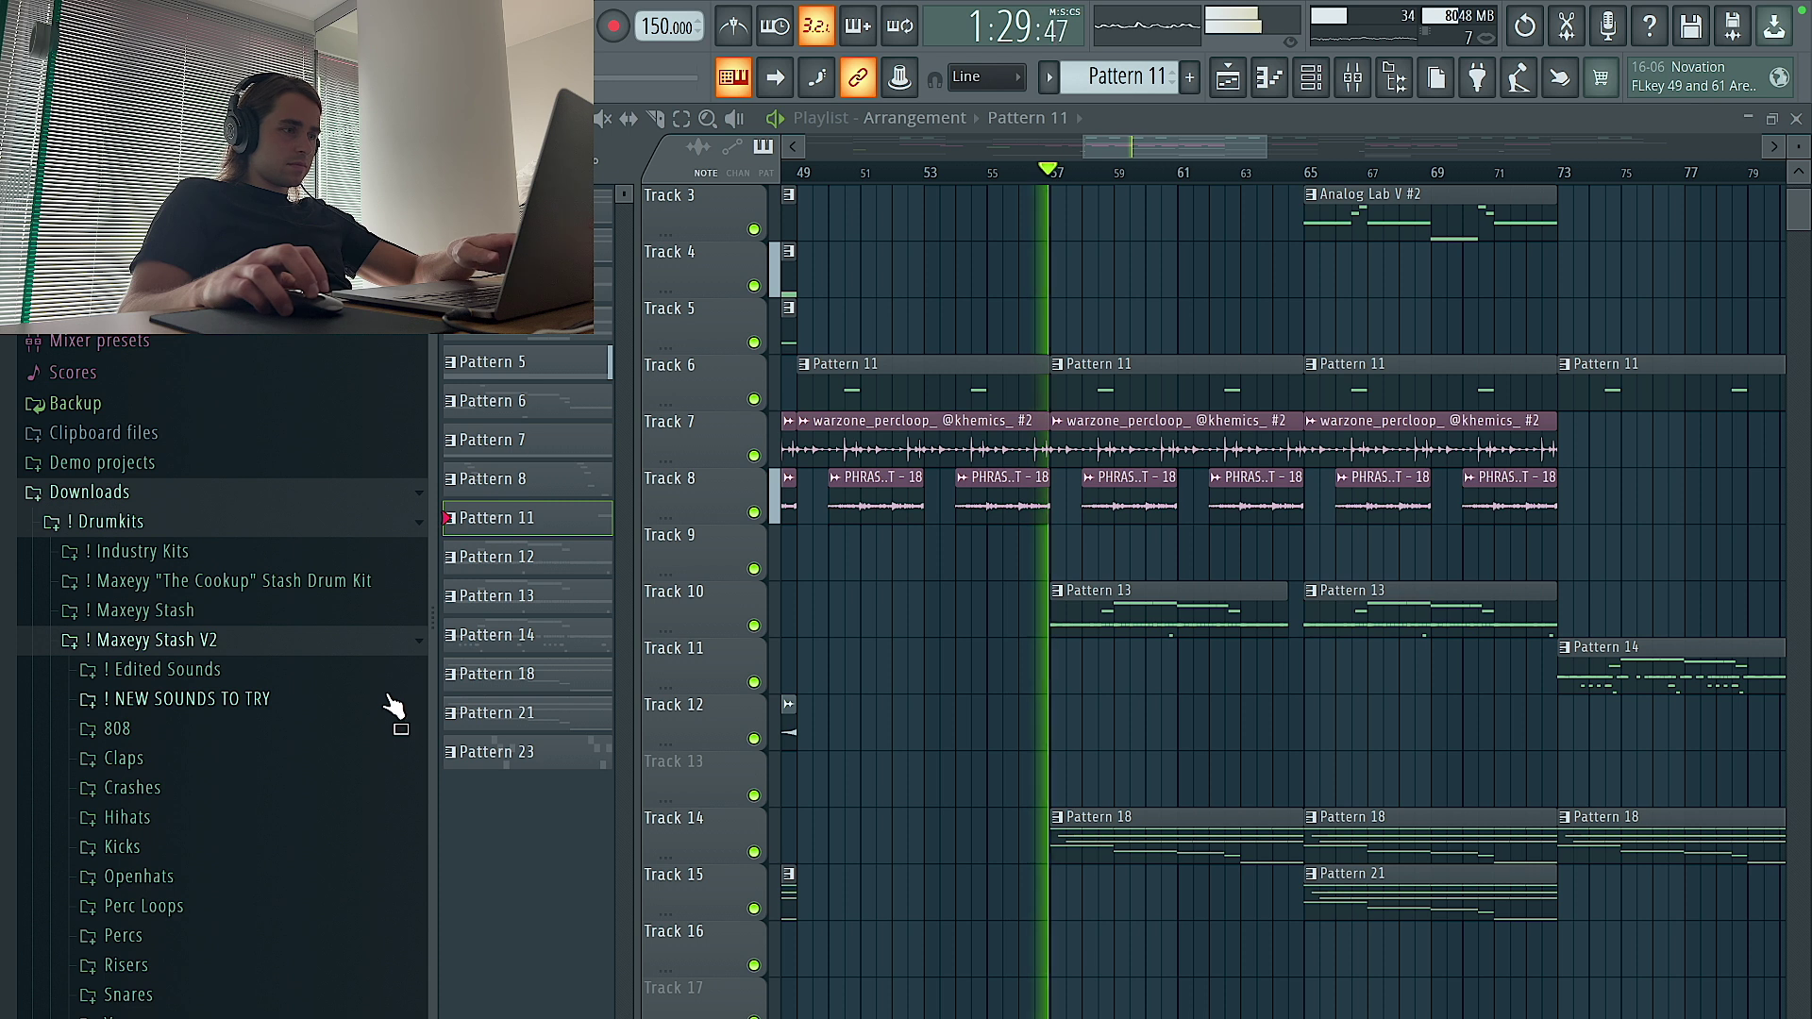
pyautogui.click(236, 700)
pyautogui.scroll(-4, 1038, 717)
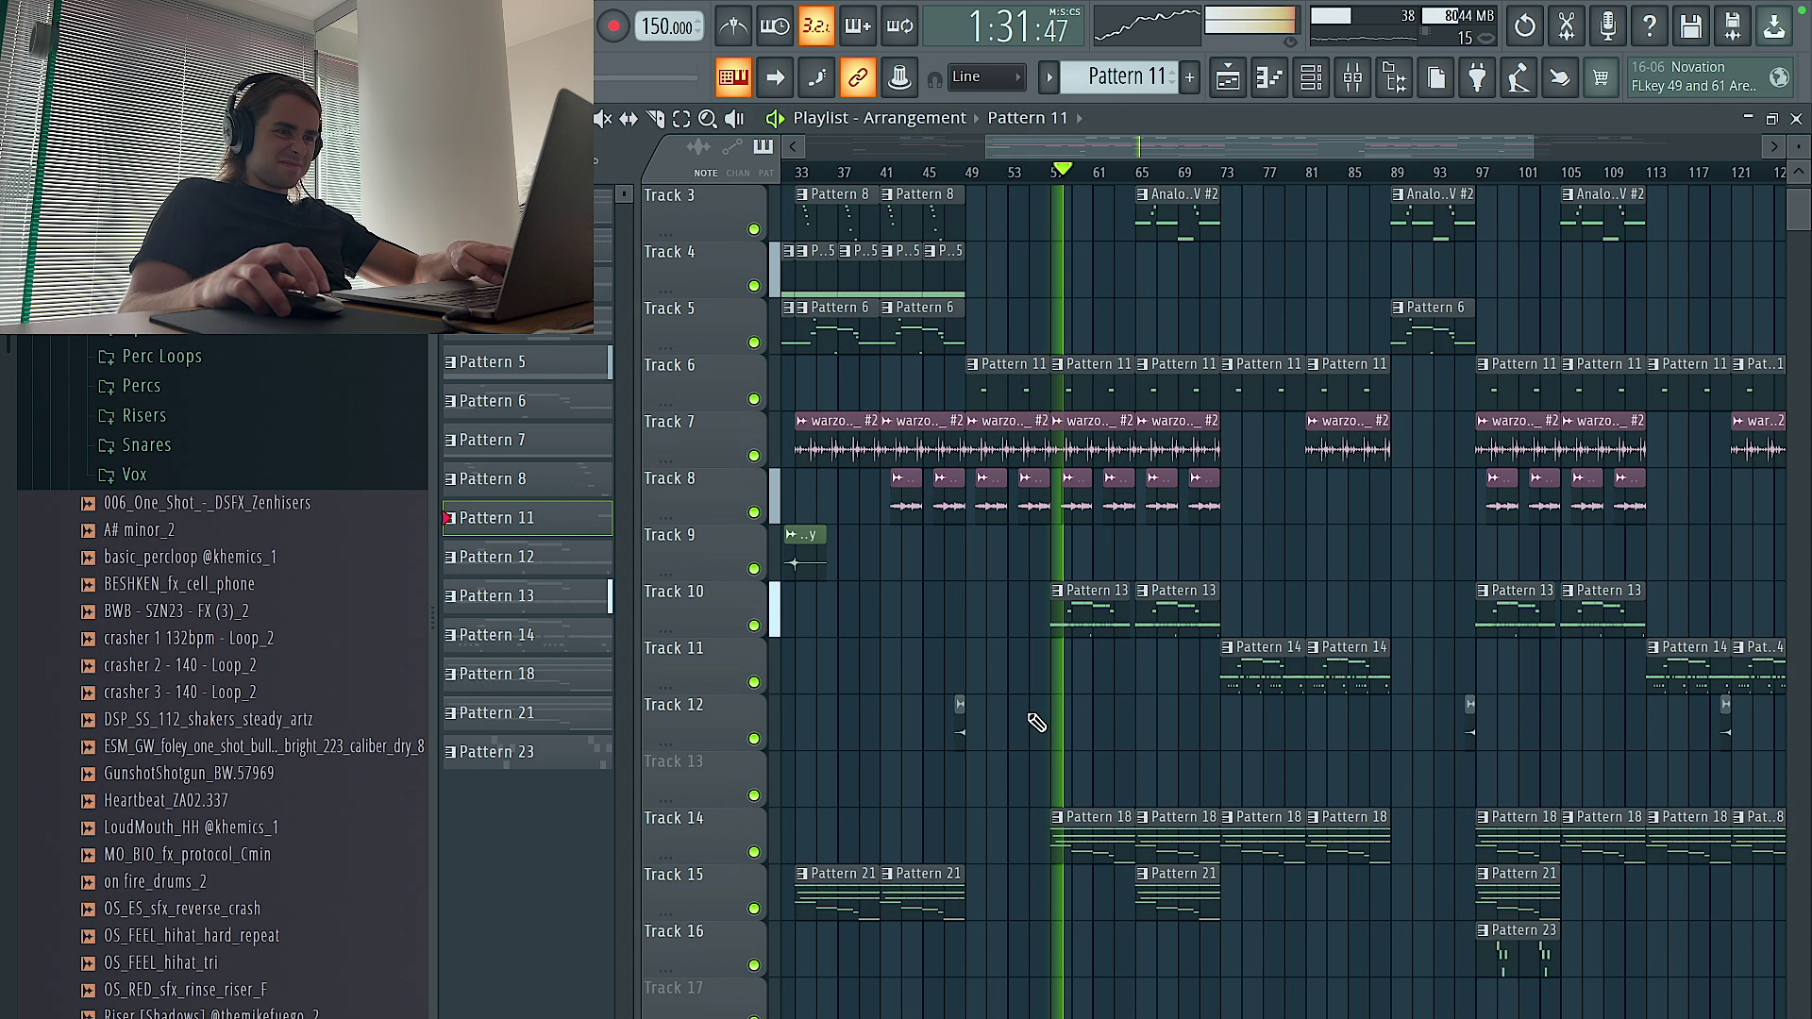
pyautogui.click(957, 726)
pyautogui.scroll(3, 1046, 733)
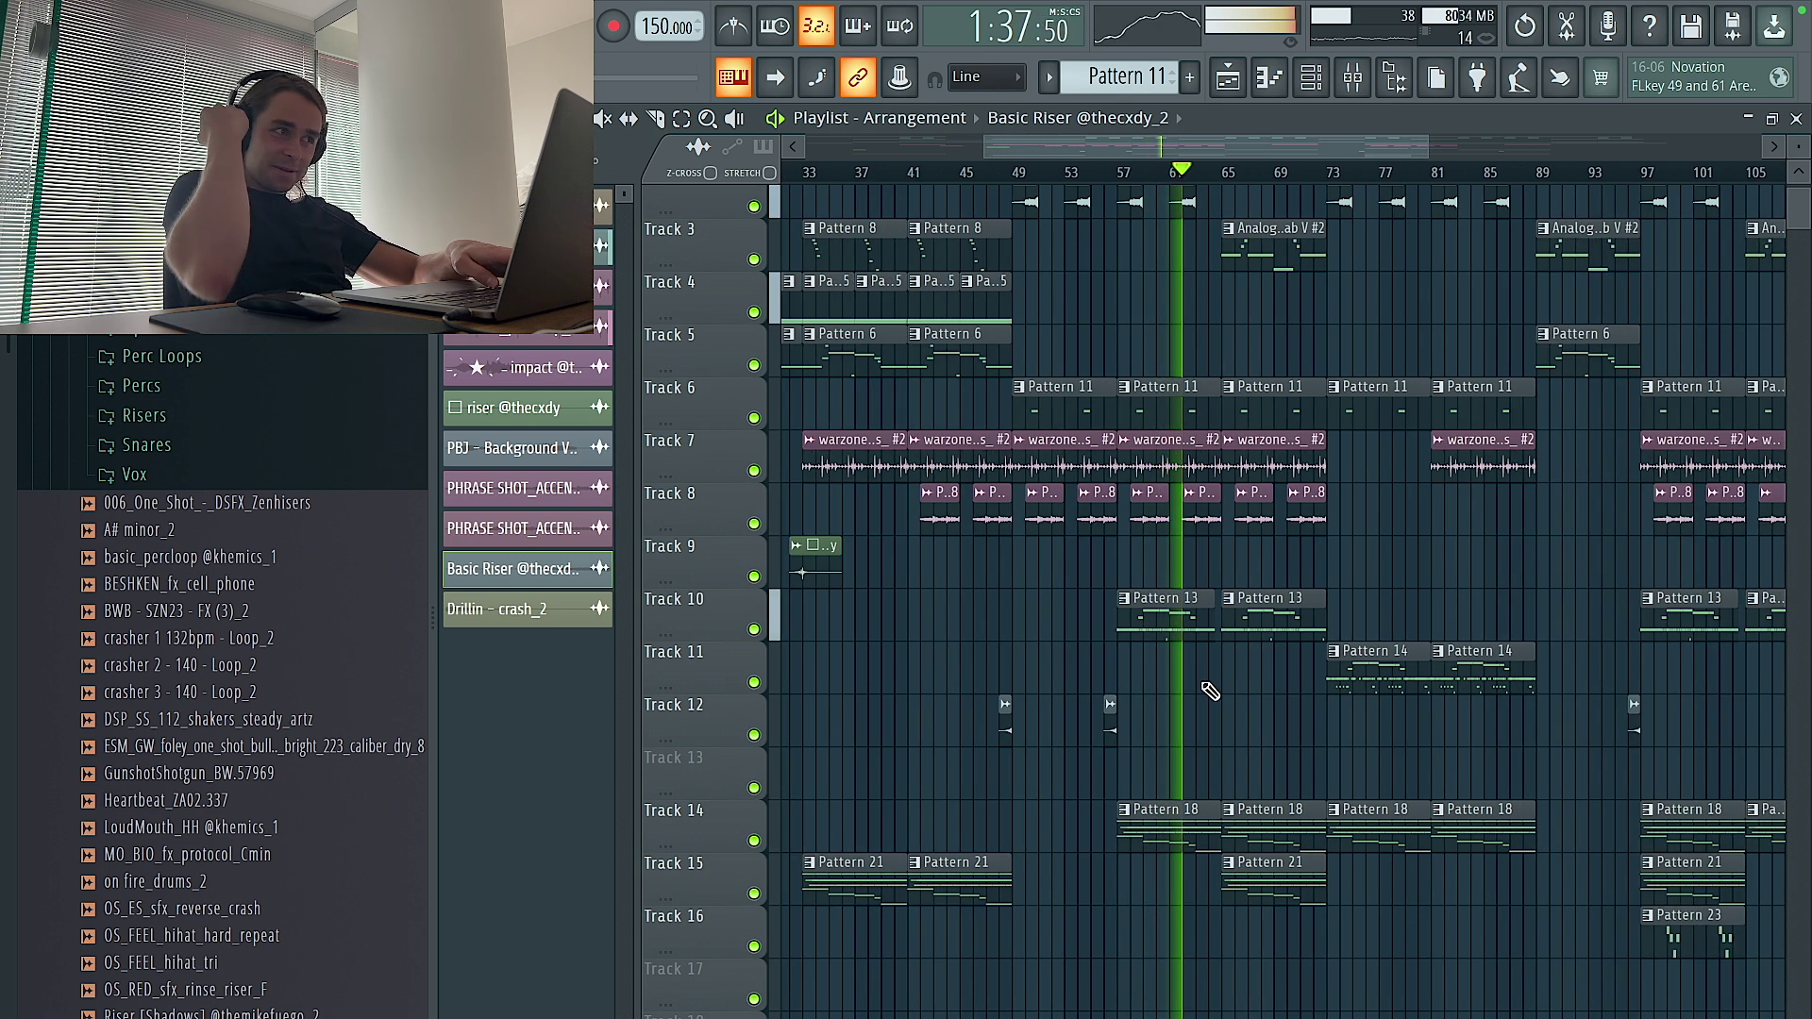
# Add the pair of PBJ background tone clips on Track 2 at bars 65 and 69, and remove Track 3's Analog Lab V #2 clip at bar 65
pyautogui.scroll(4, 1242, 708)
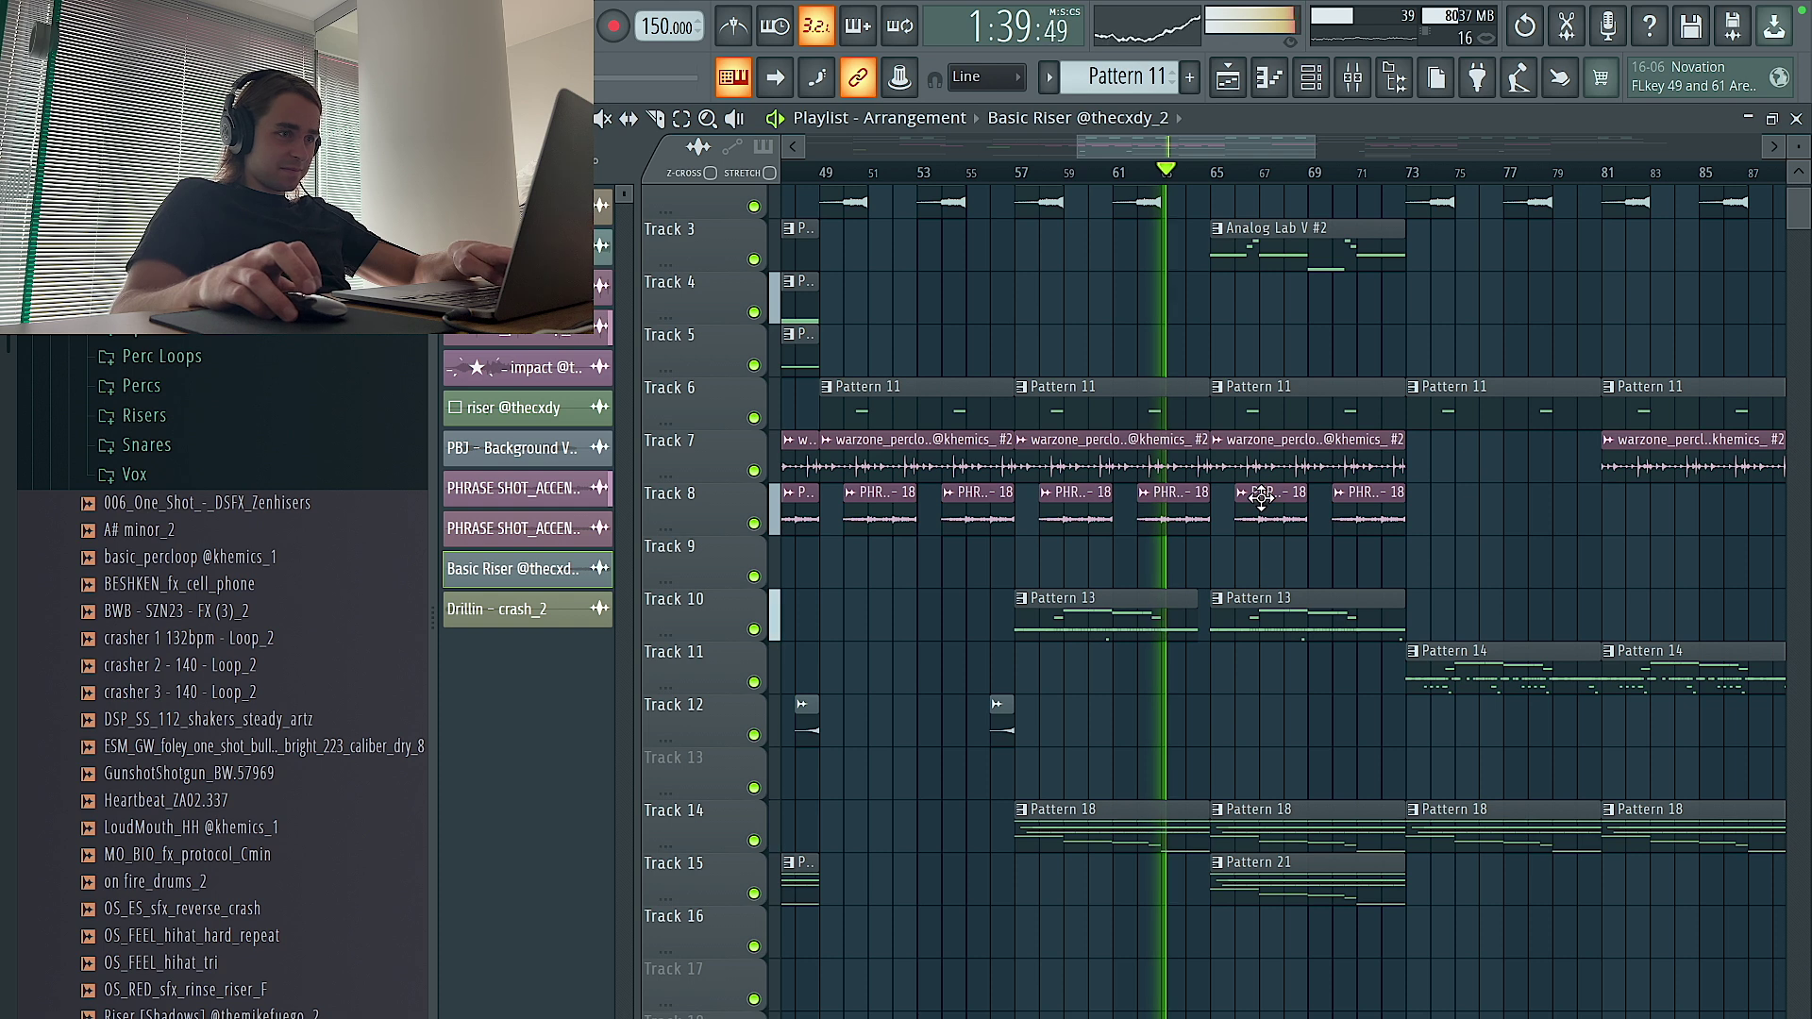
pyautogui.scroll(-4, 1268, 492)
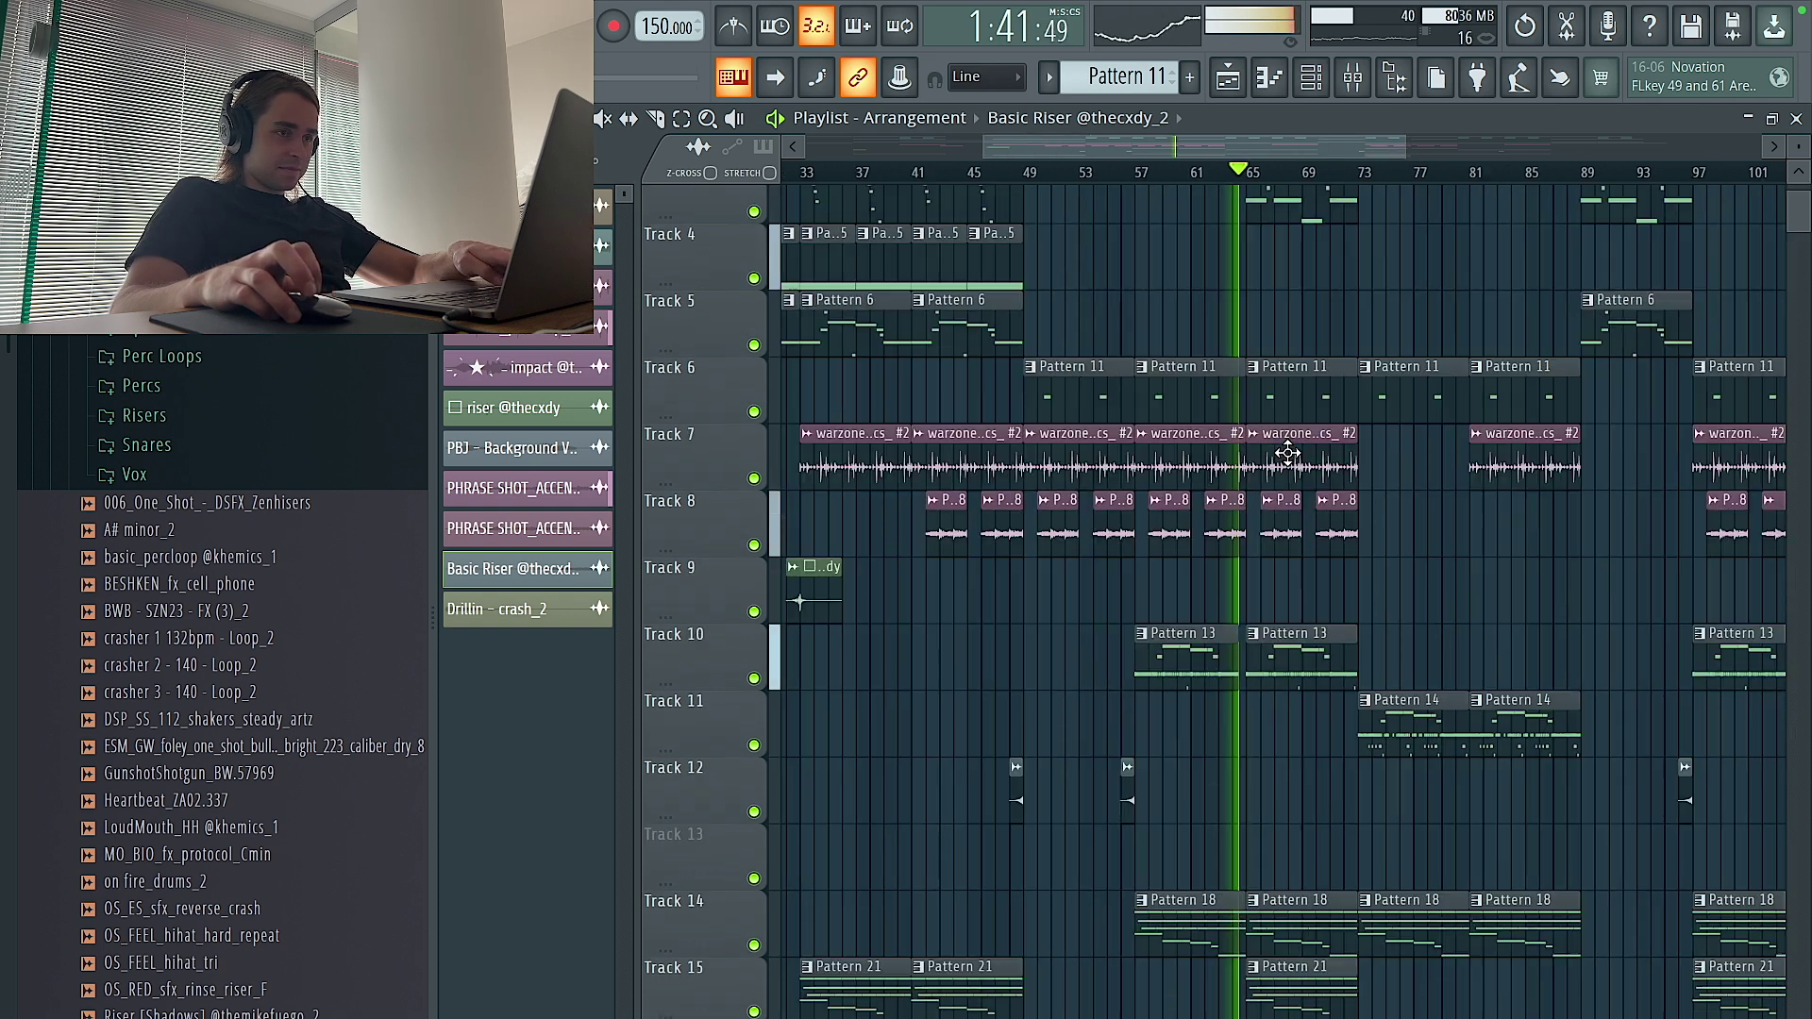
pyautogui.scroll(3, 1291, 406)
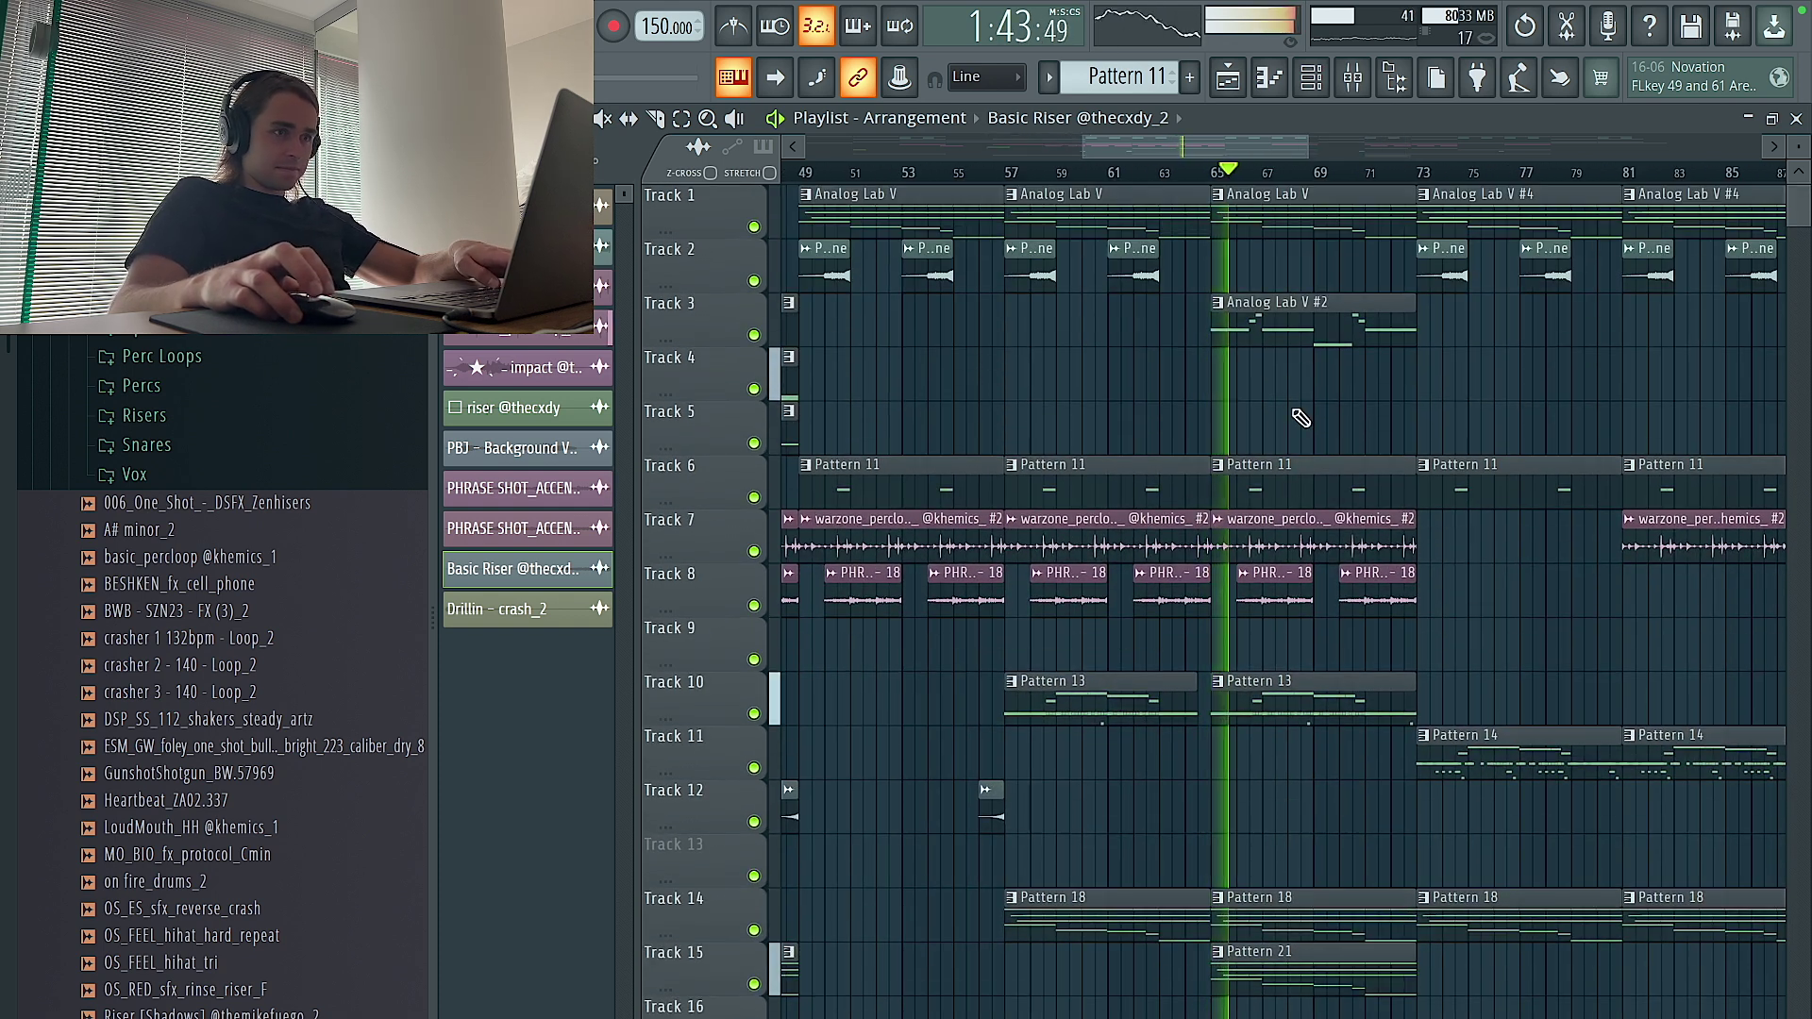
pyautogui.scroll(-1, 1301, 418)
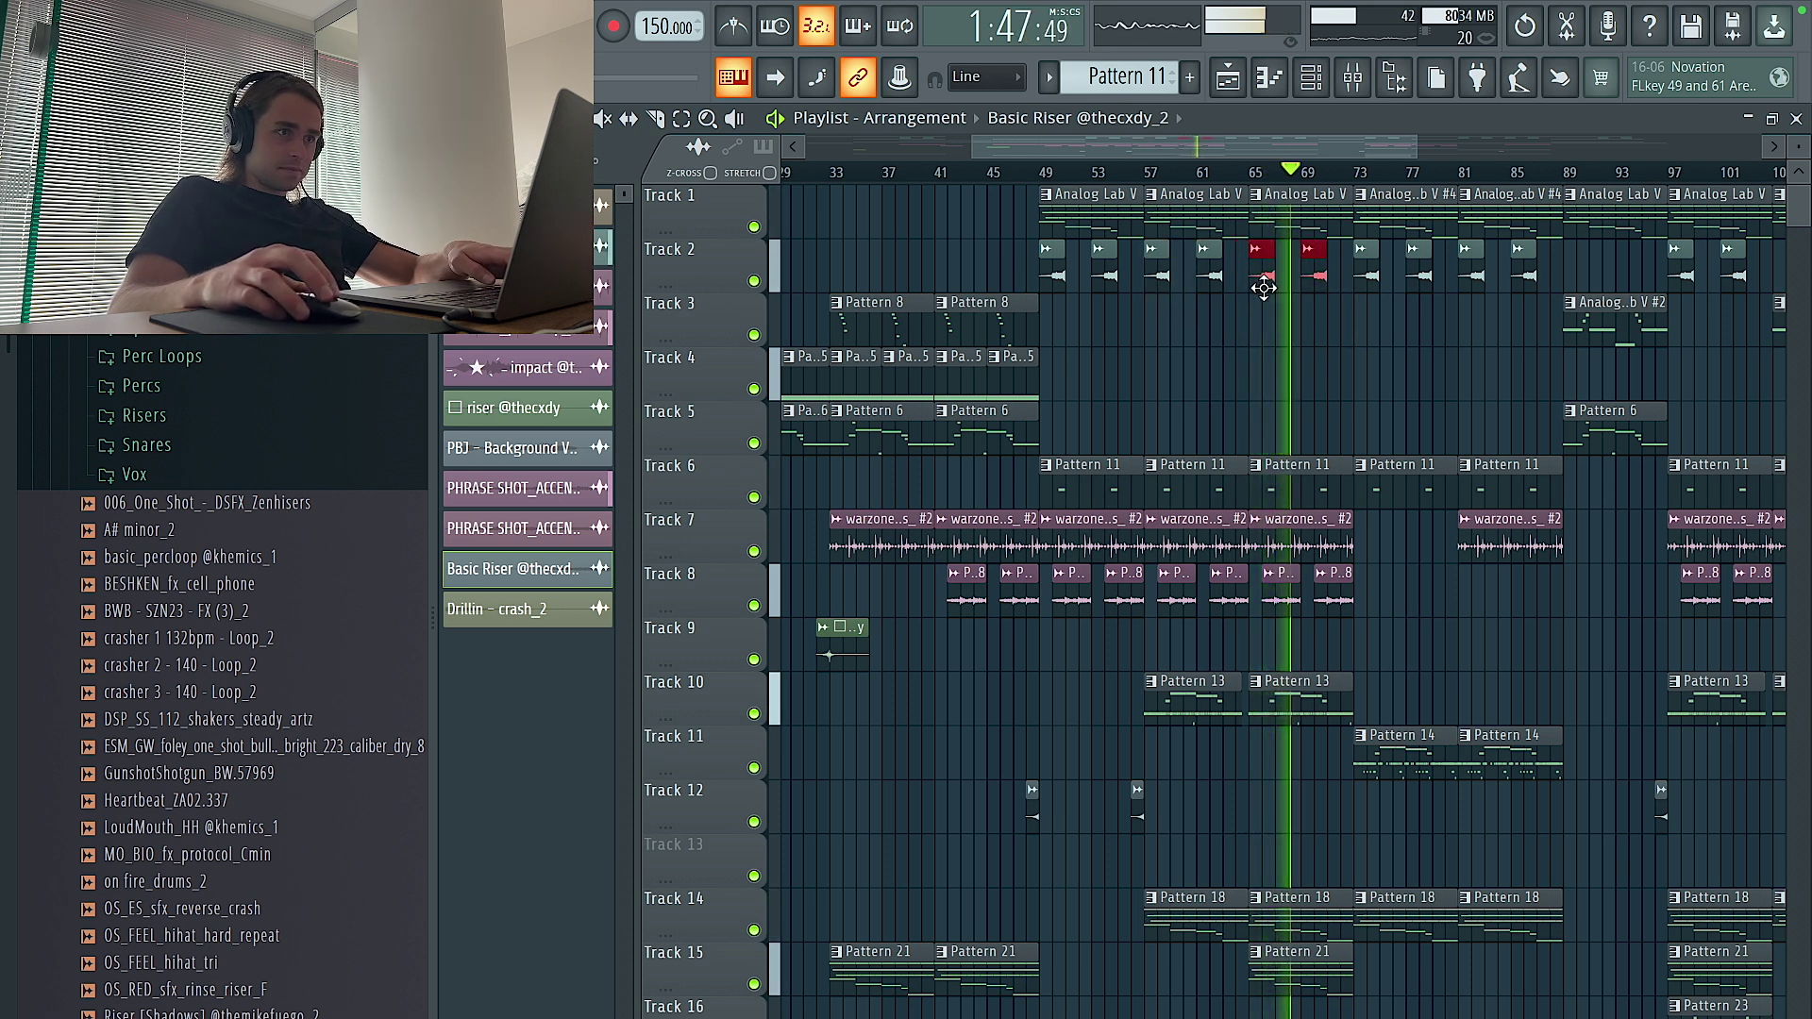
# Move the Track 15 Pattern 21 clip from bar 65 to bar 73 and delete Track 1's Analog Lab V #4 clip at bar 73
pyautogui.scroll(2, 1322, 943)
pyautogui.click(1285, 981)
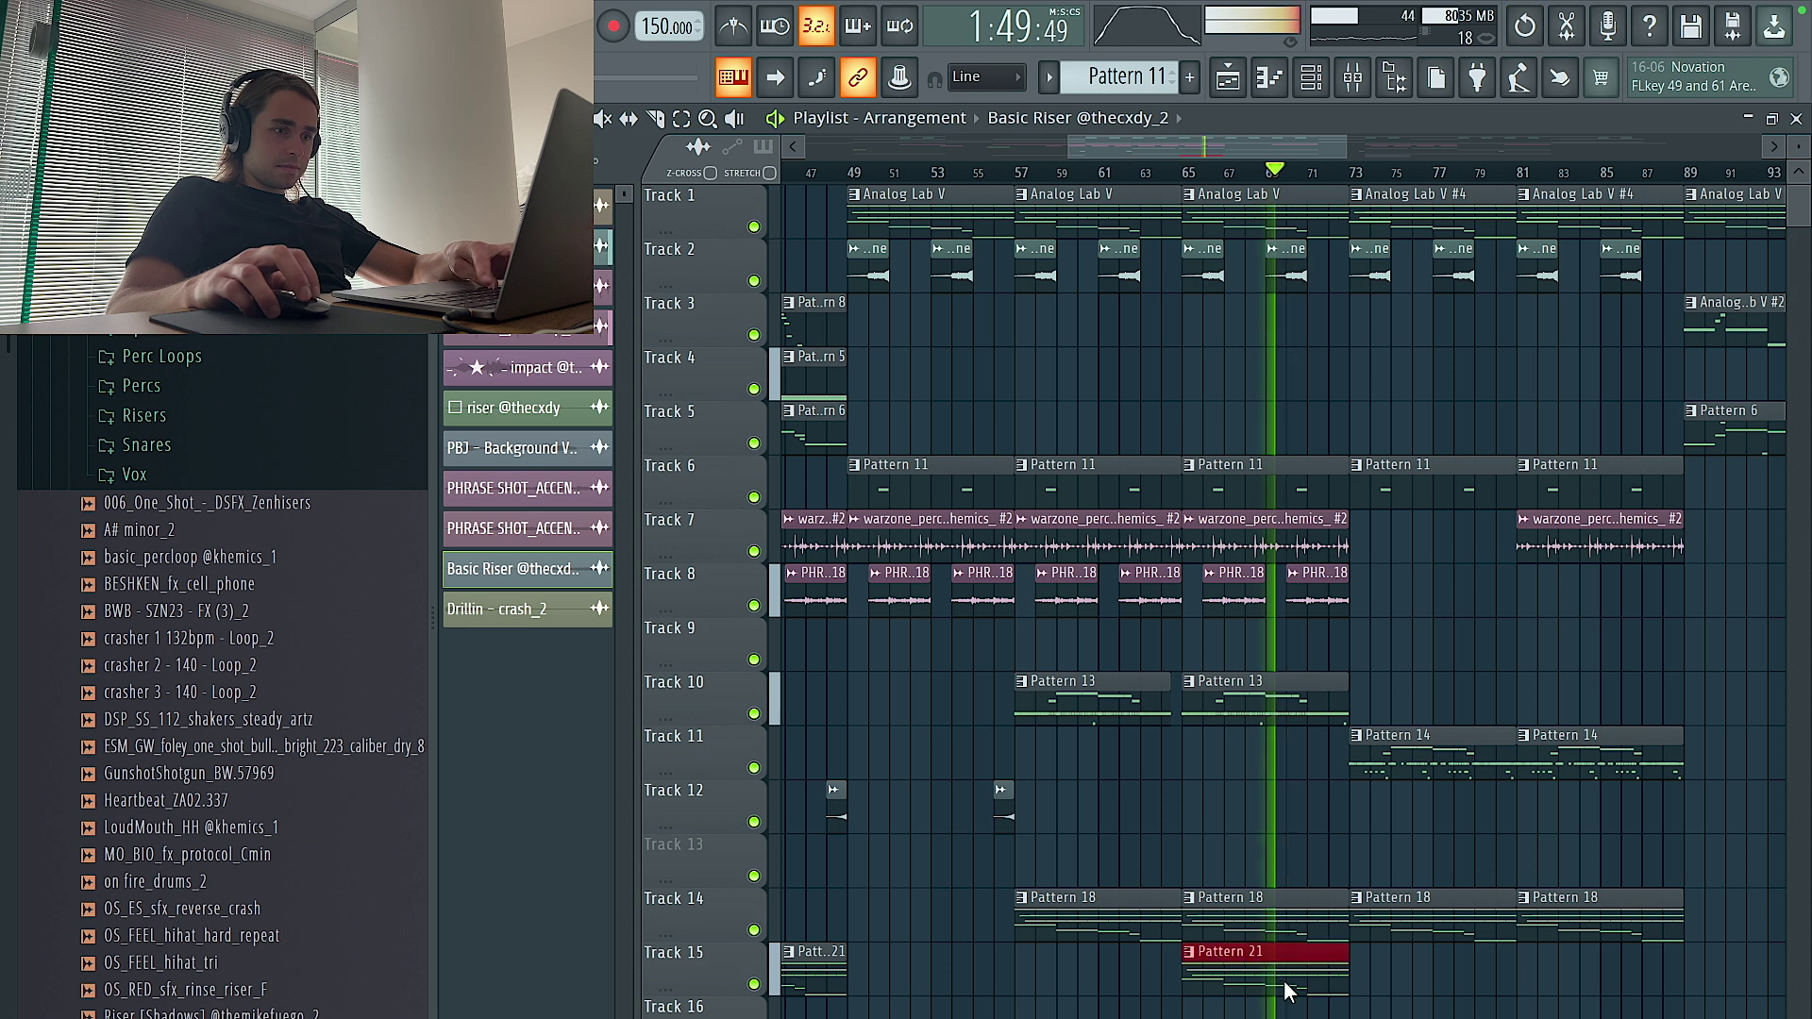
pyautogui.scroll(-3, 1362, 426)
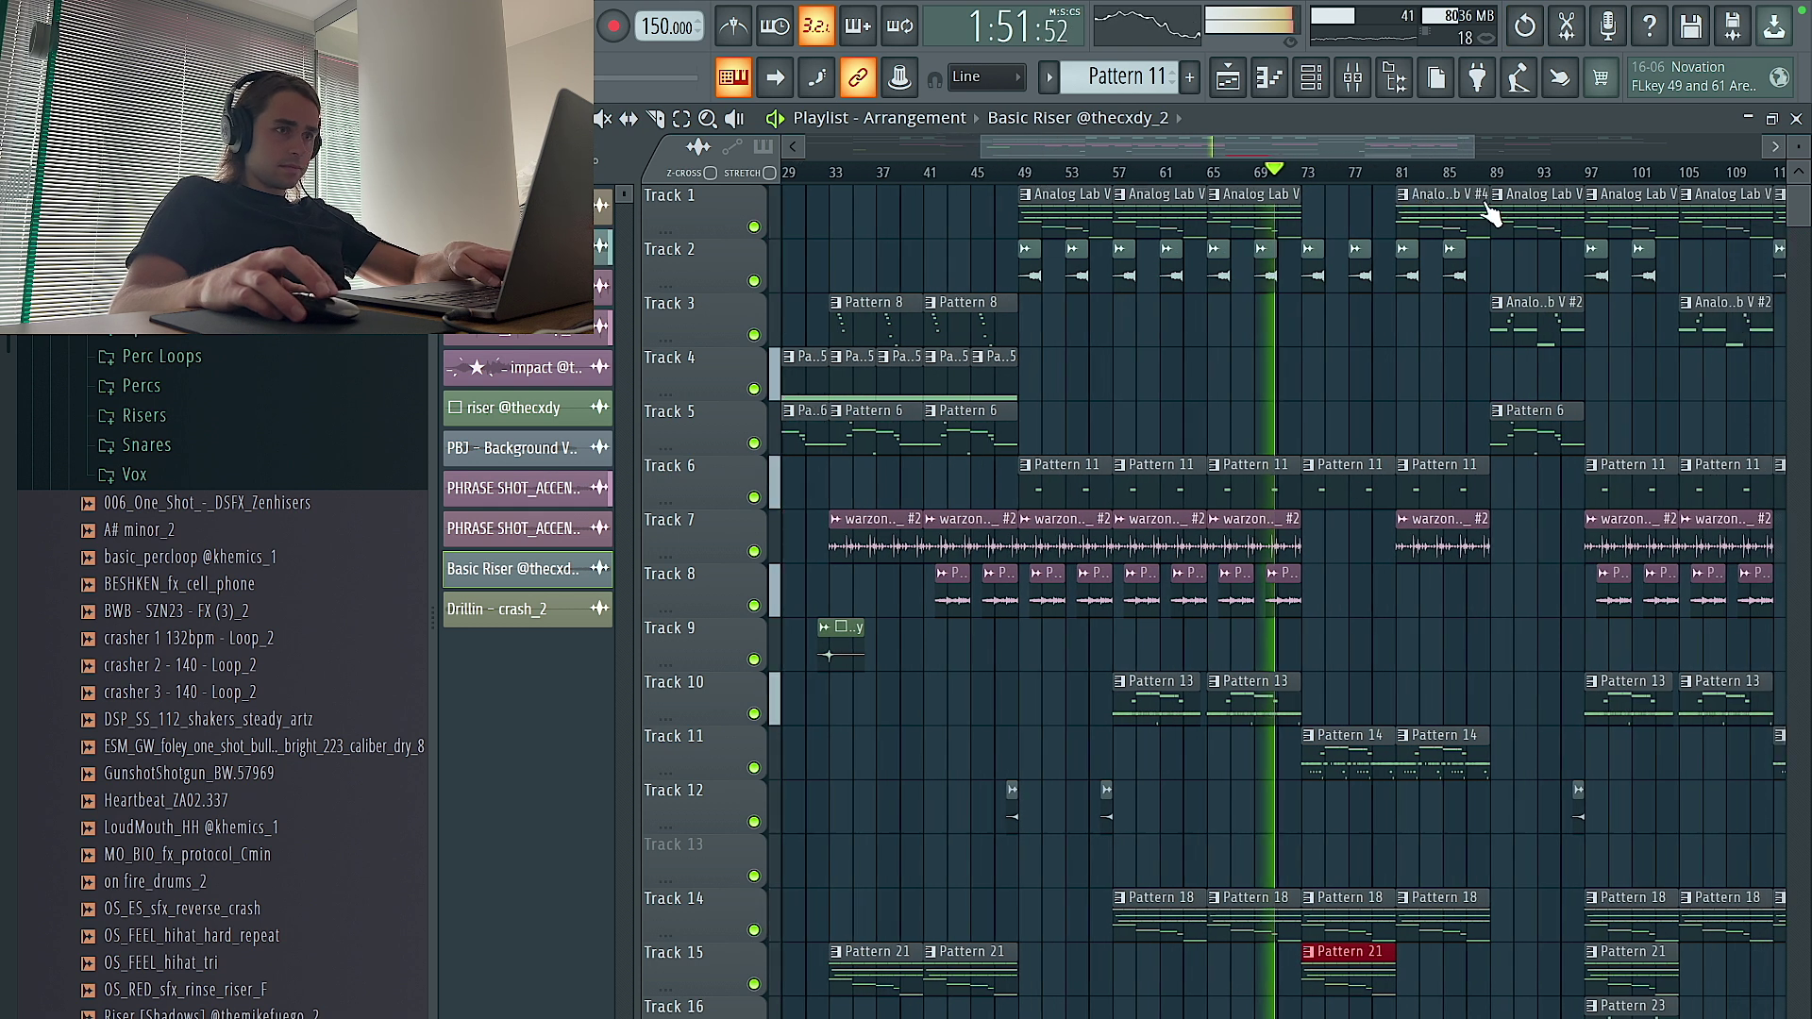
# Clear Pattern 18, Pattern 21 and the Track 2 tone clips from bars 73 to 80, and place Analog Lab V at bar 73 on Track 1
pyautogui.scroll(2, 1350, 453)
pyautogui.scroll(1, 1263, 529)
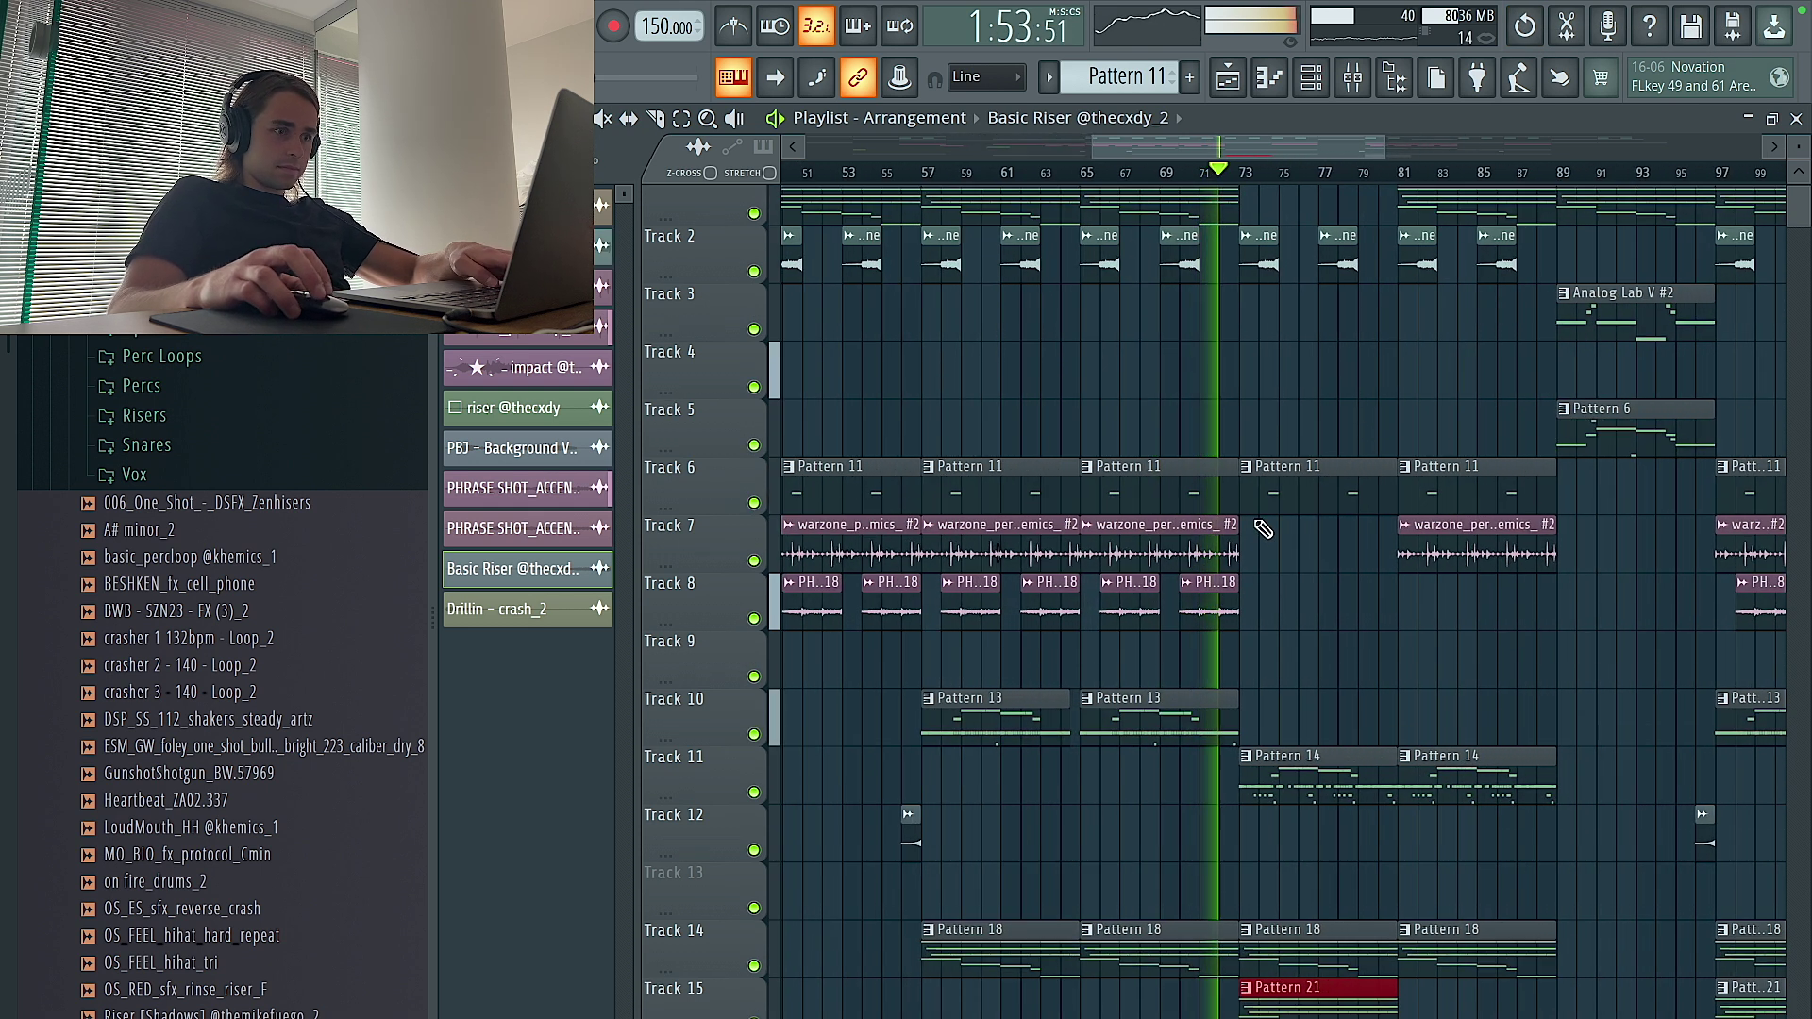
pyautogui.click(1242, 755)
pyautogui.scroll(-3, 1302, 830)
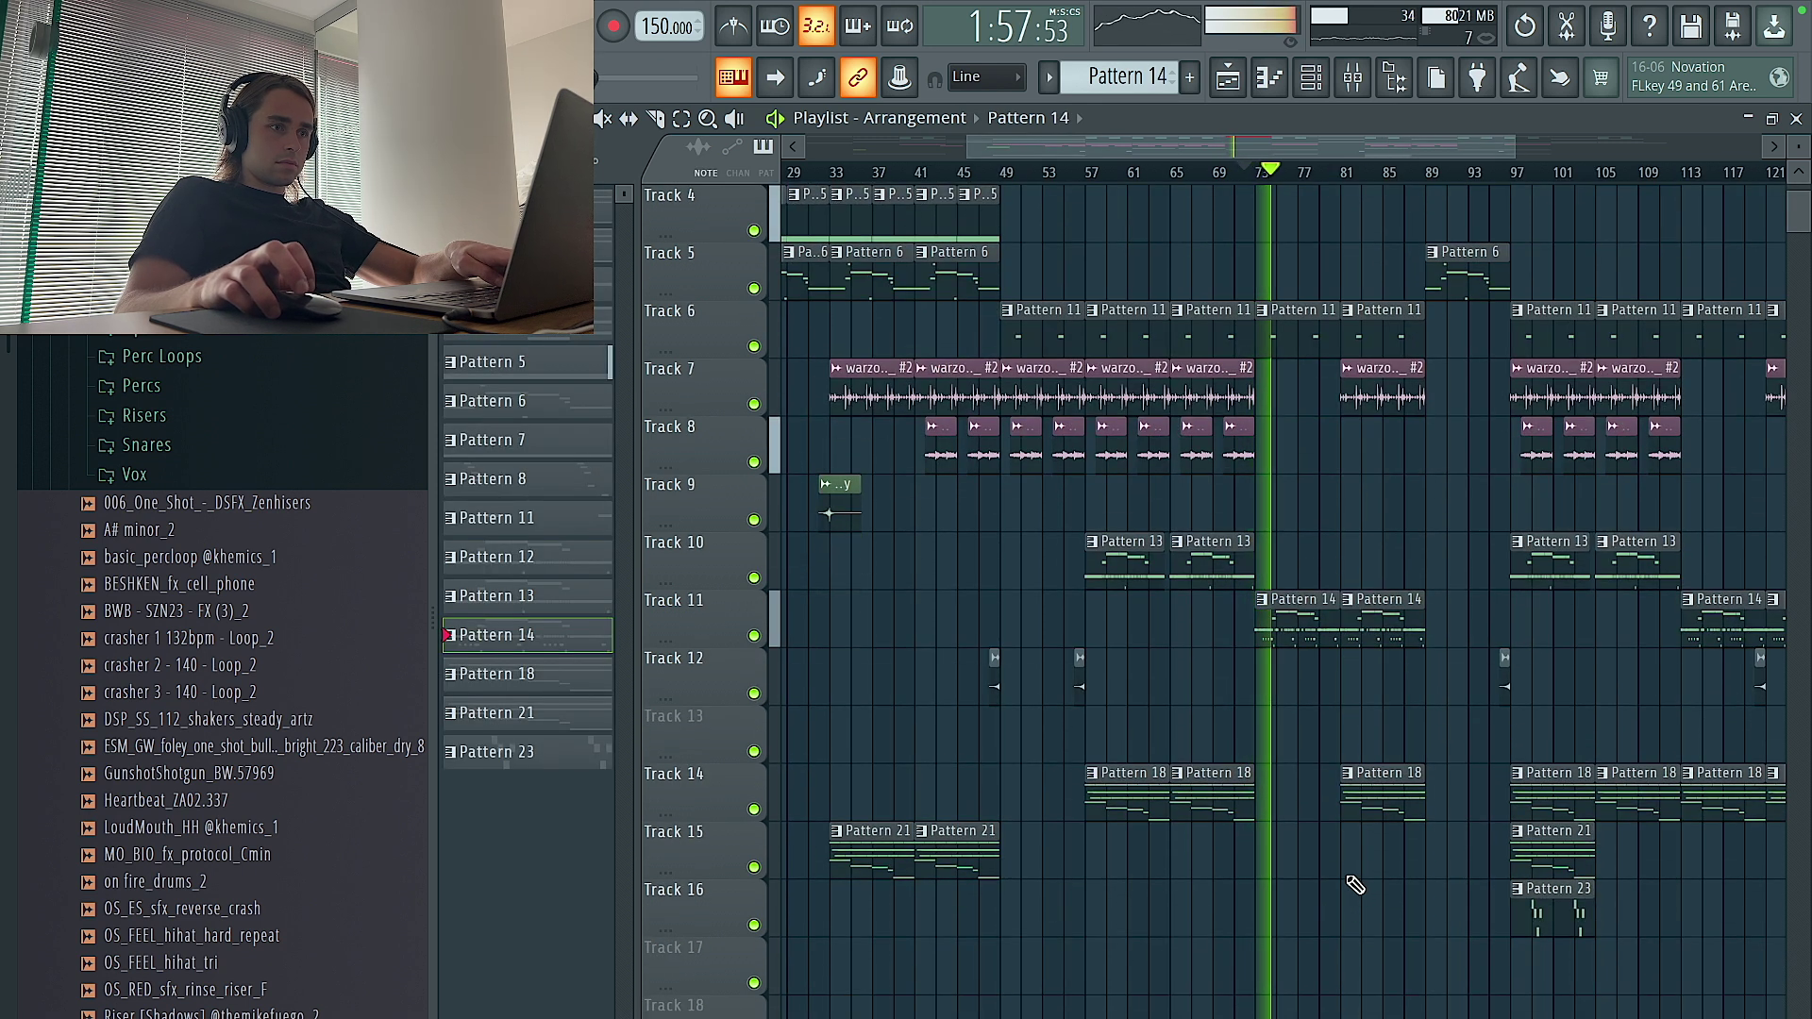
pyautogui.scroll(3, 1360, 864)
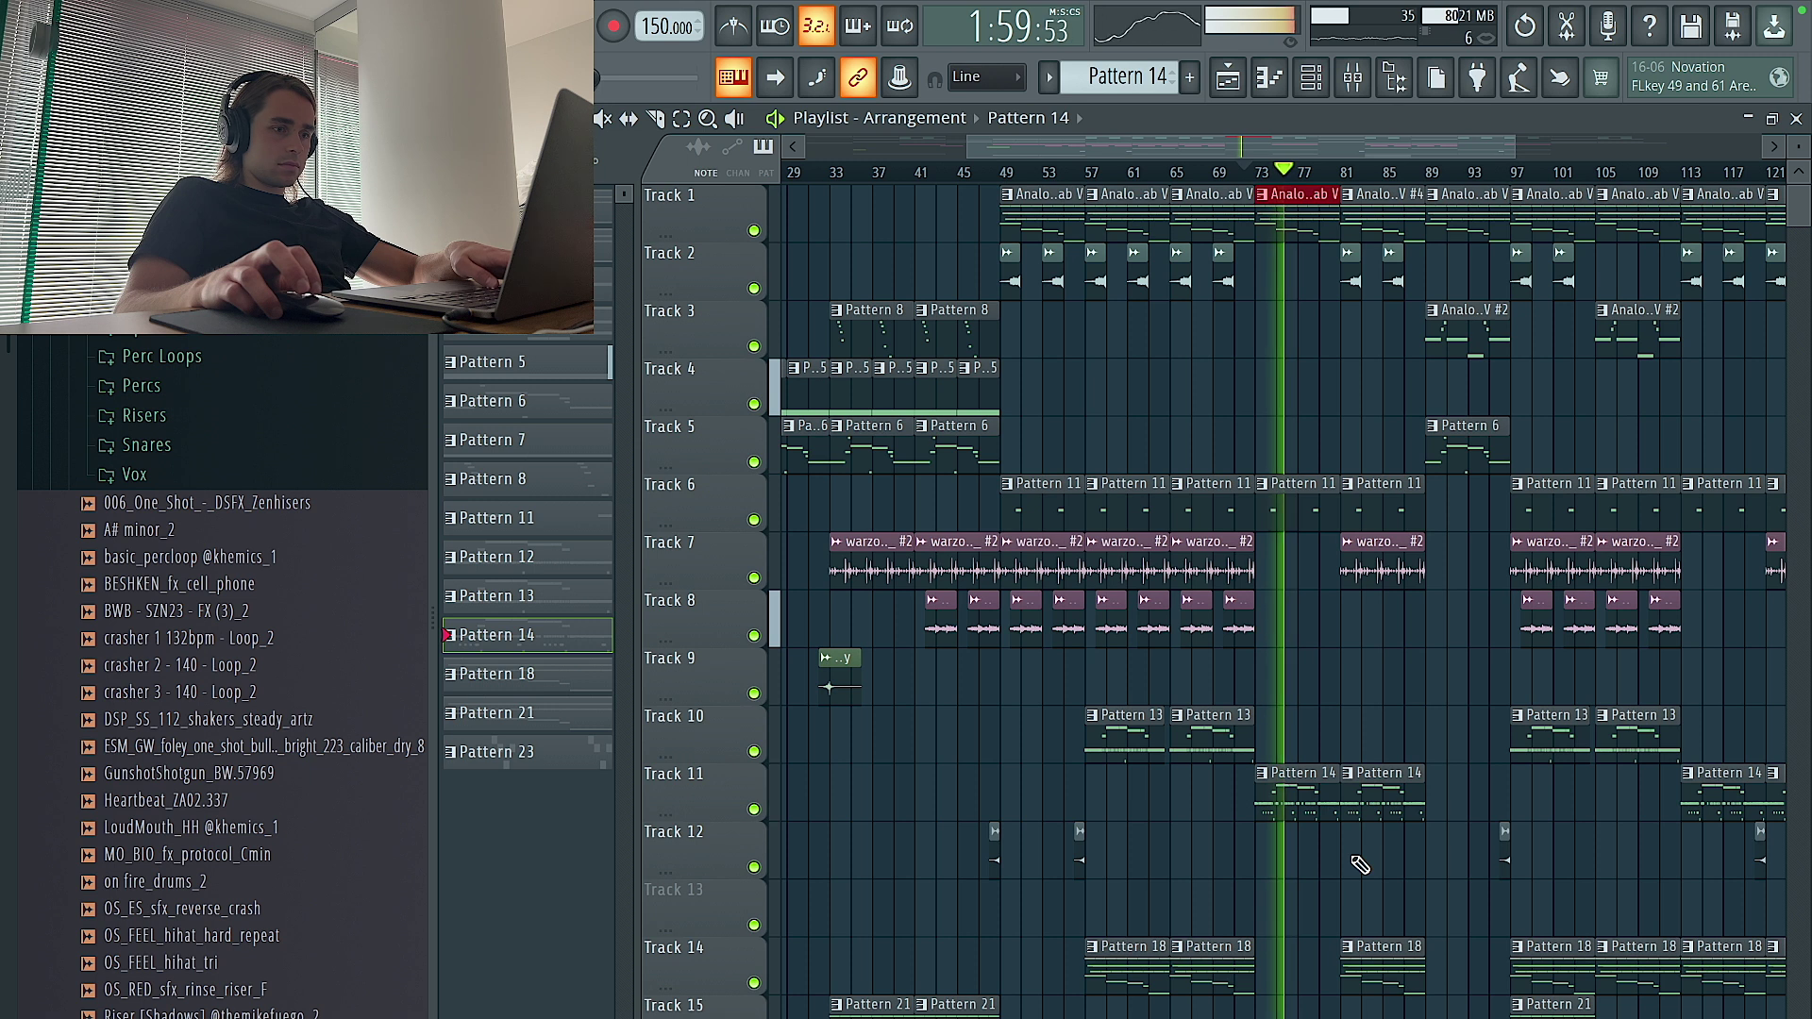
pyautogui.scroll(-2, 1373, 873)
pyautogui.scroll(1, 1438, 923)
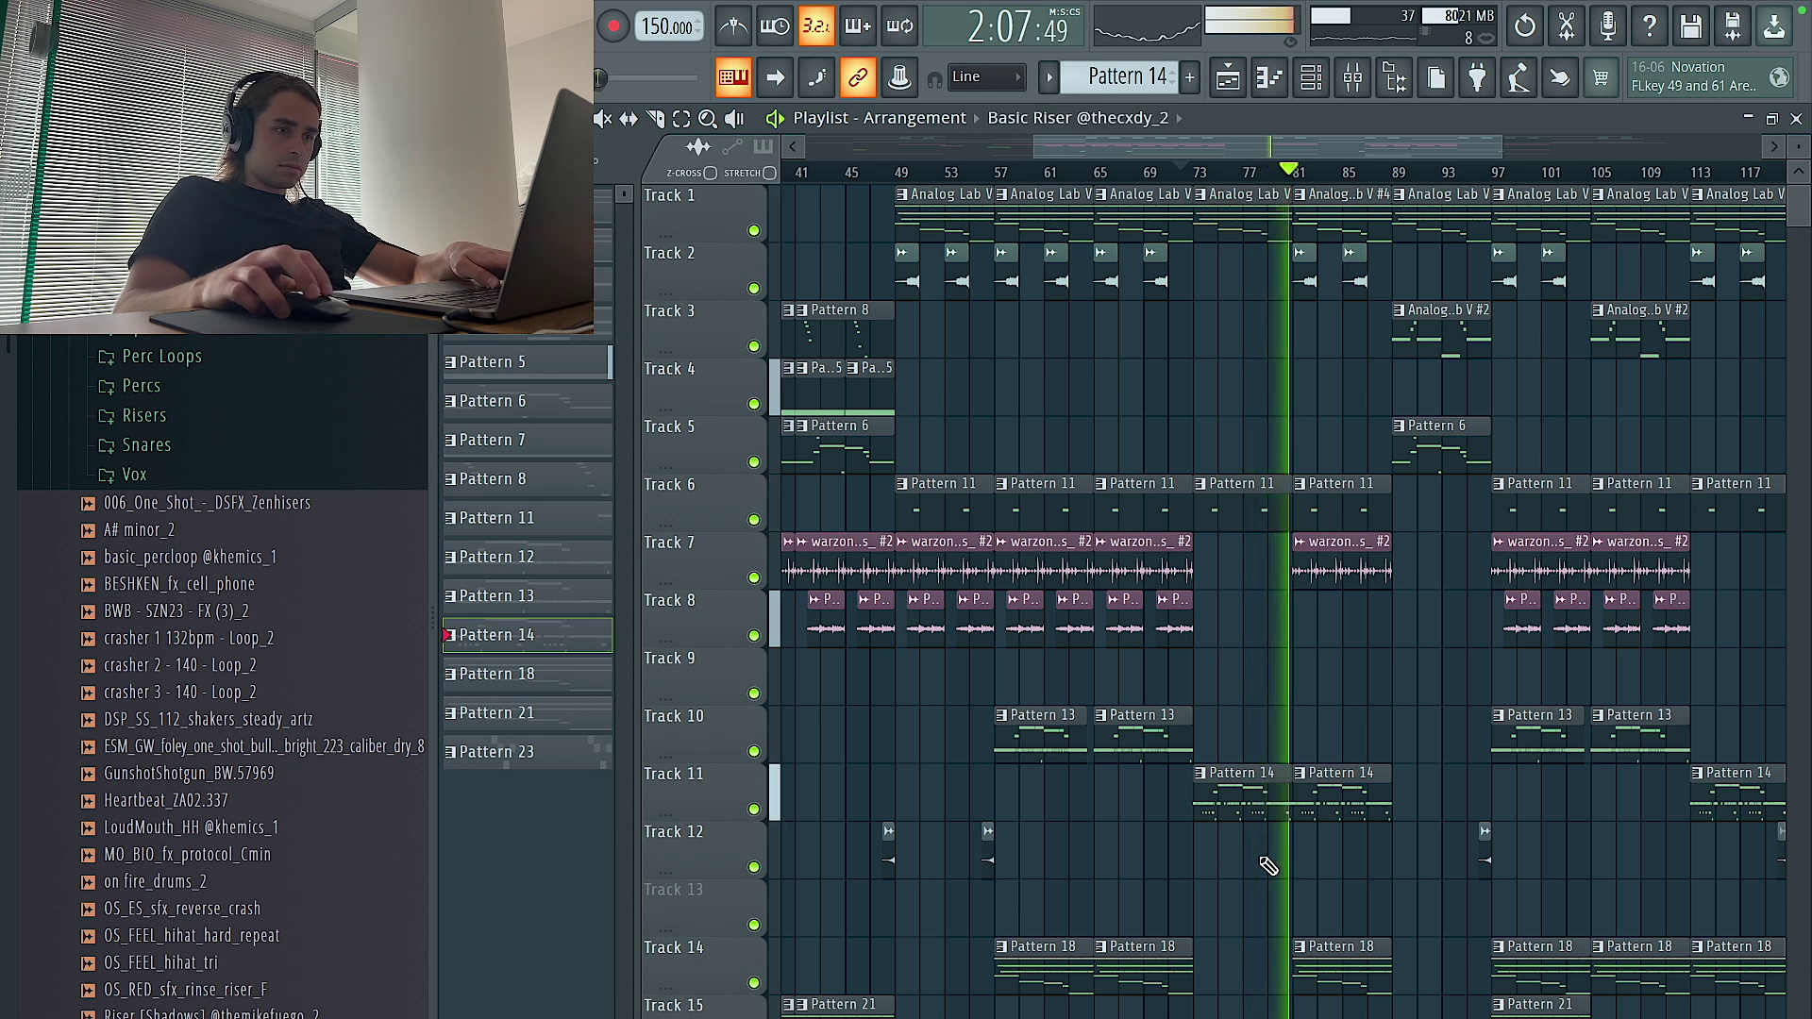
pyautogui.scroll(-4, 1286, 856)
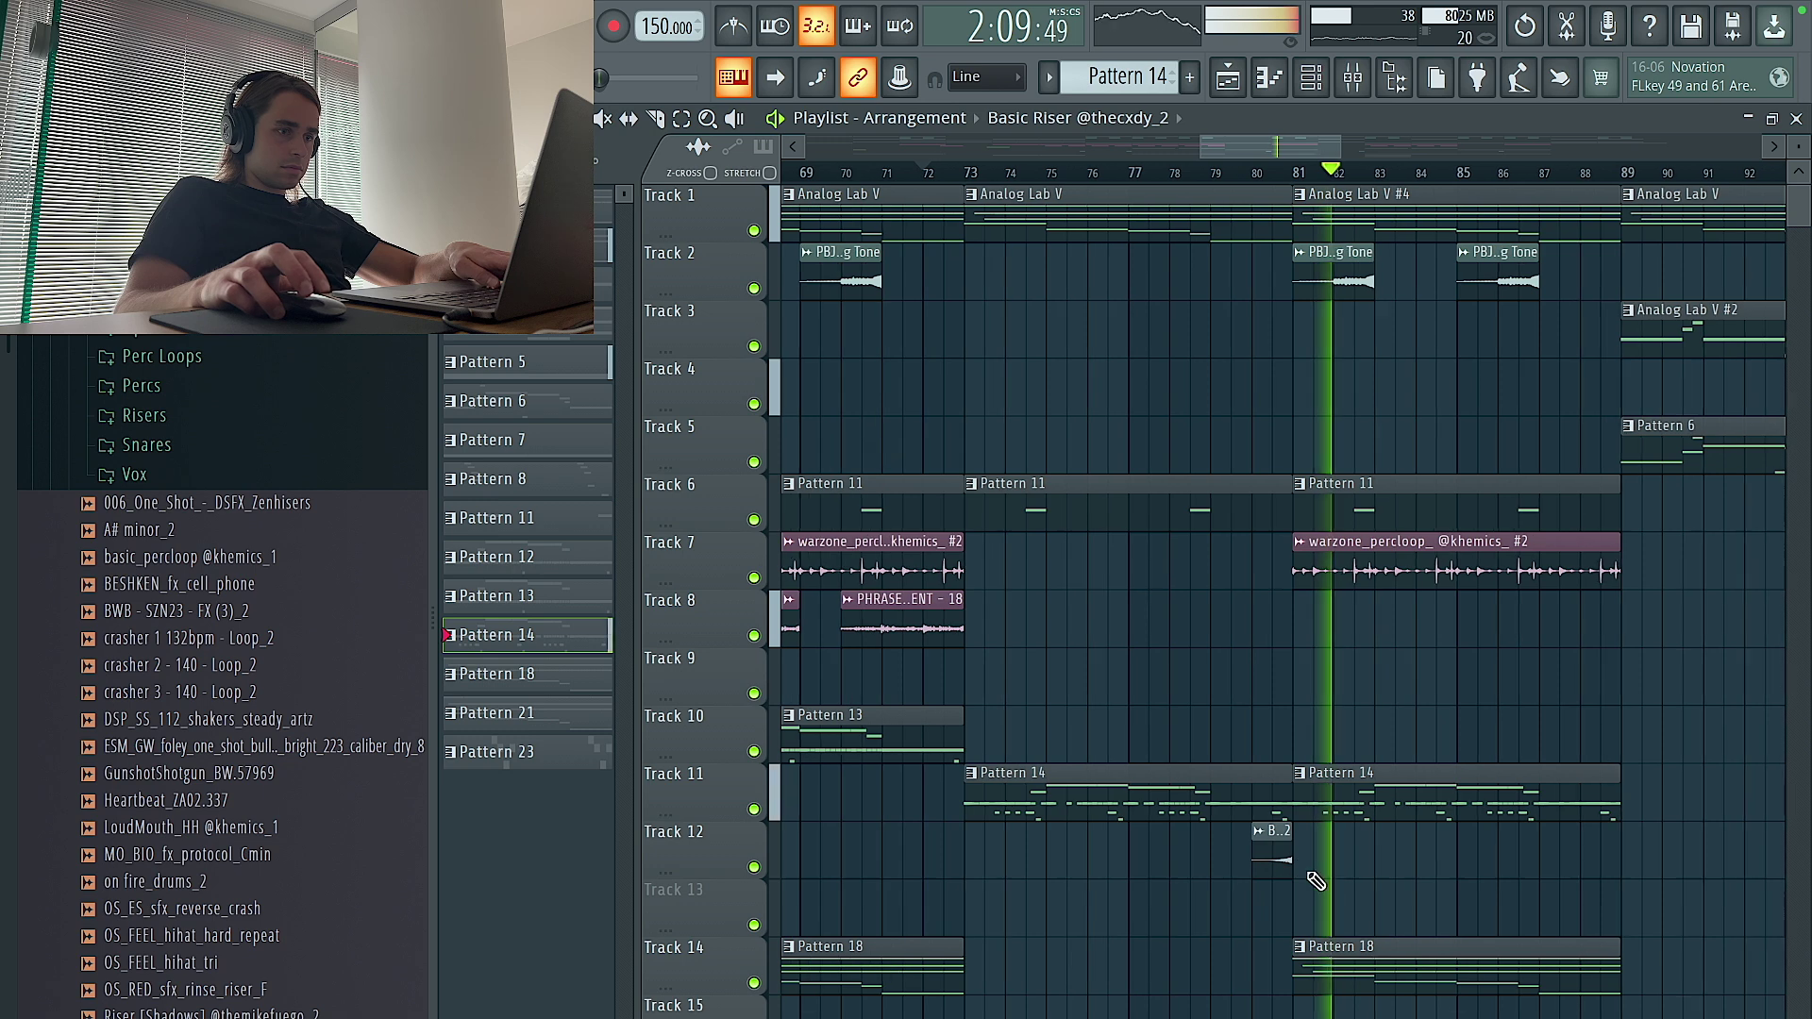
# Delete the Pattern 18 clip at bar 81 on Track 14
pyautogui.scroll(-1, 1423, 681)
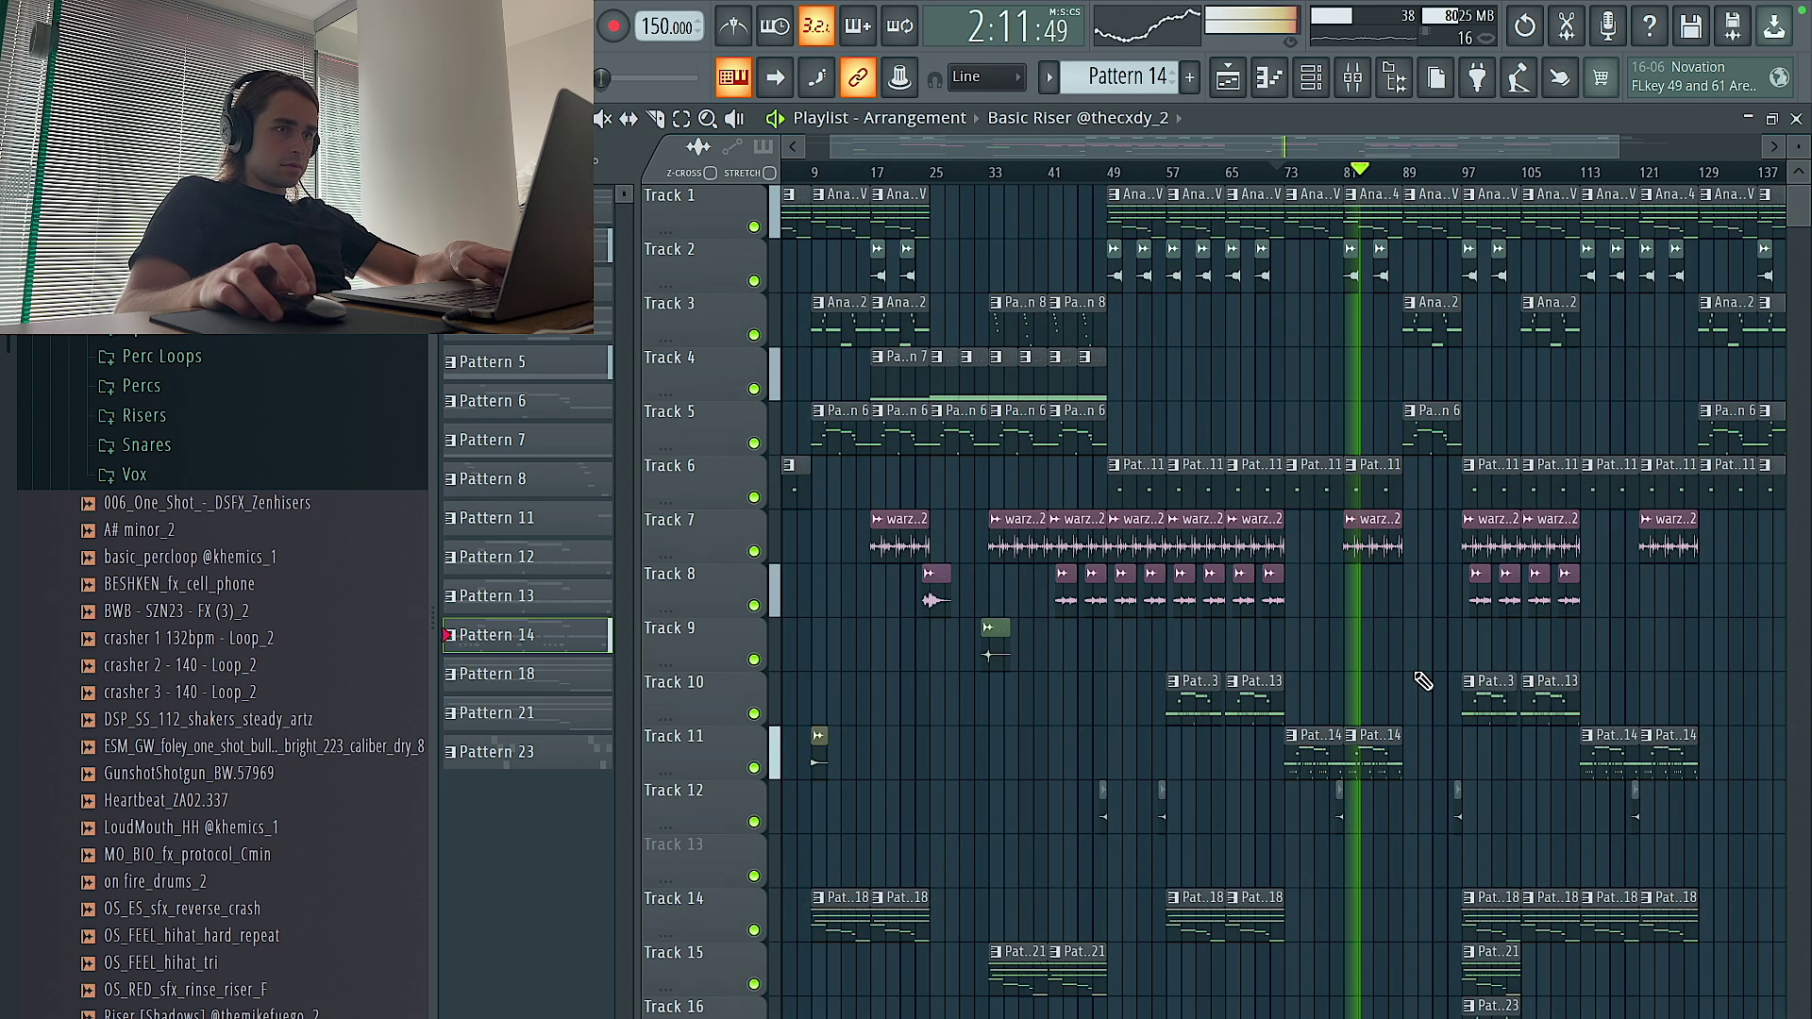
pyautogui.scroll(2, 1392, 550)
pyautogui.scroll(1, 1415, 526)
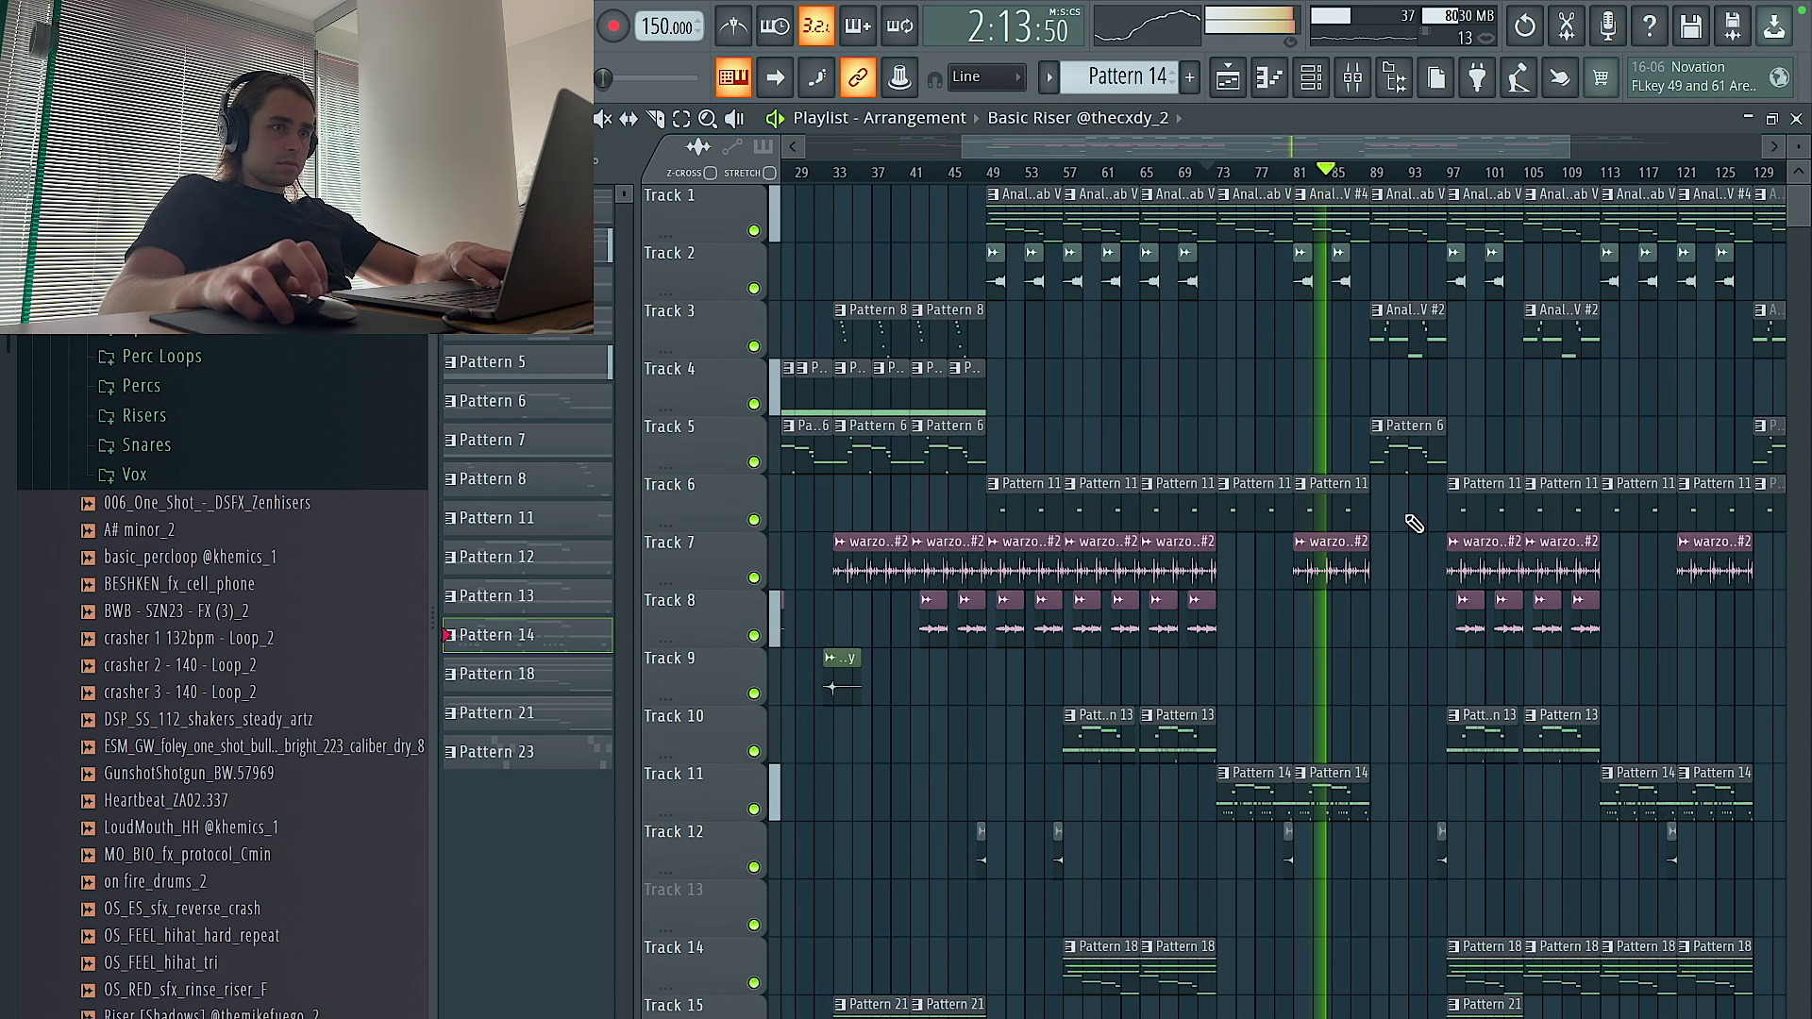
pyautogui.scroll(3, 1388, 519)
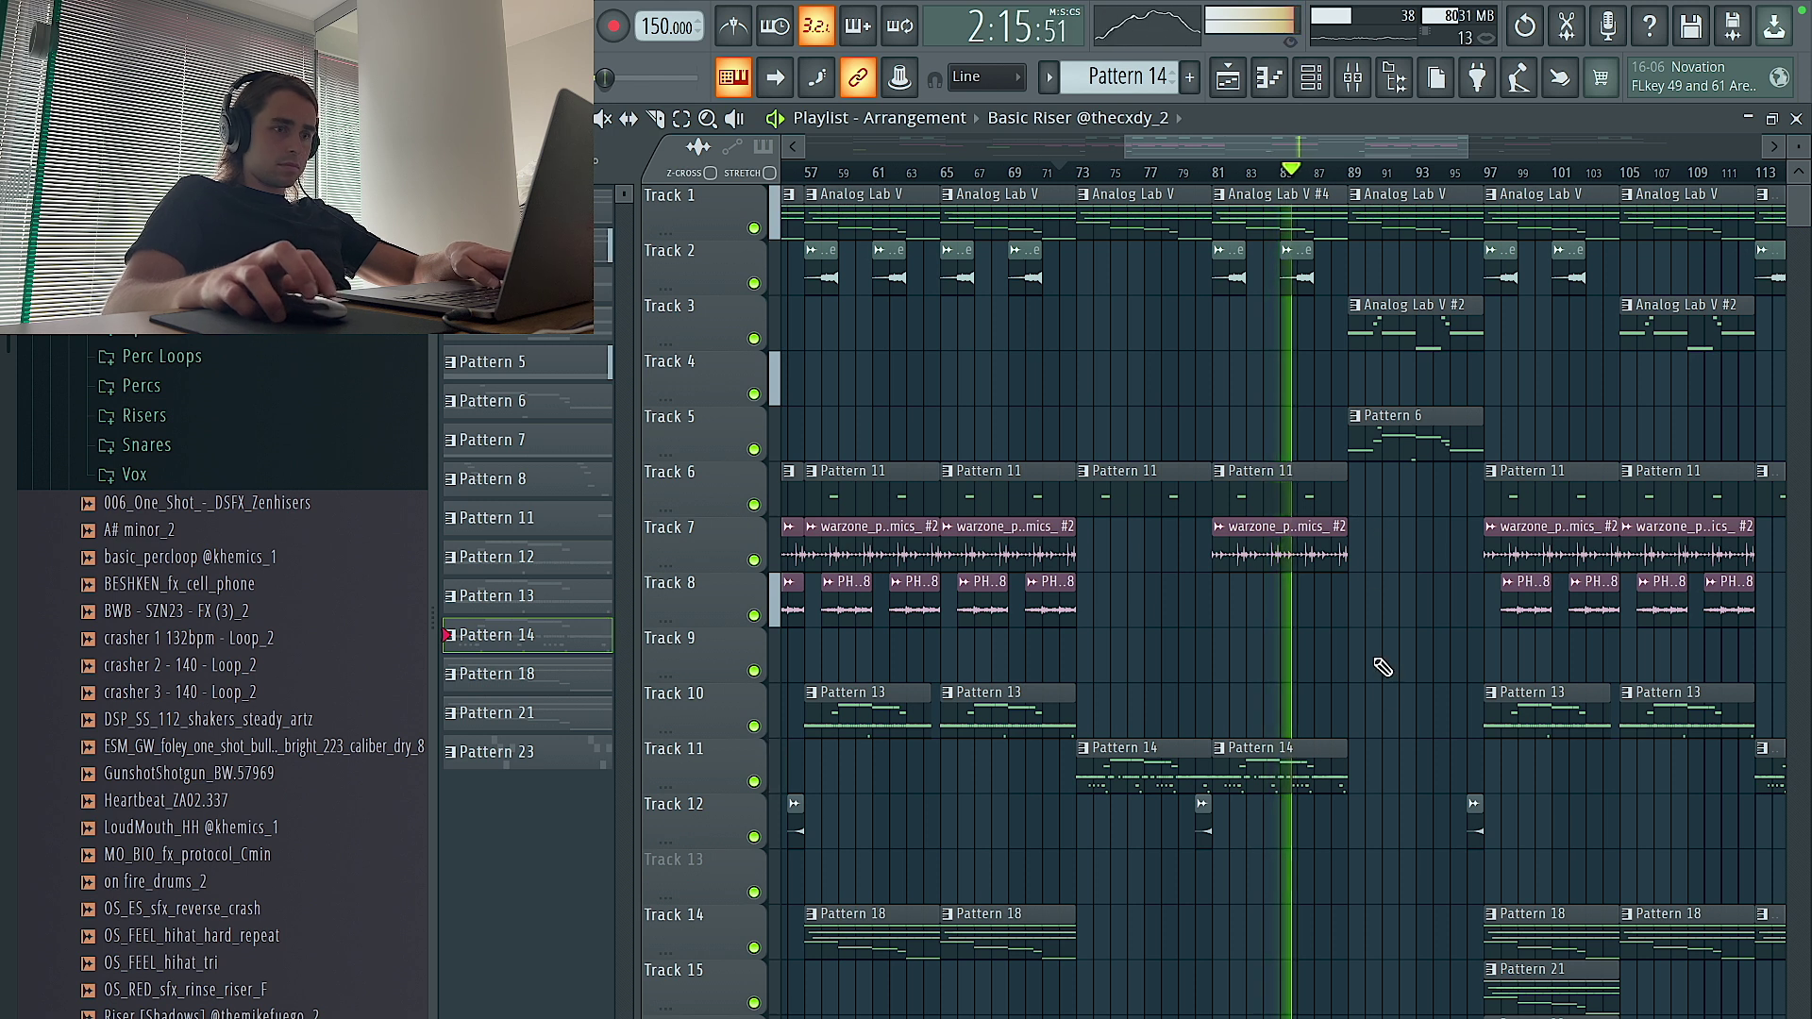
pyautogui.scroll(-3, 1392, 684)
pyautogui.scroll(-2, 953, 802)
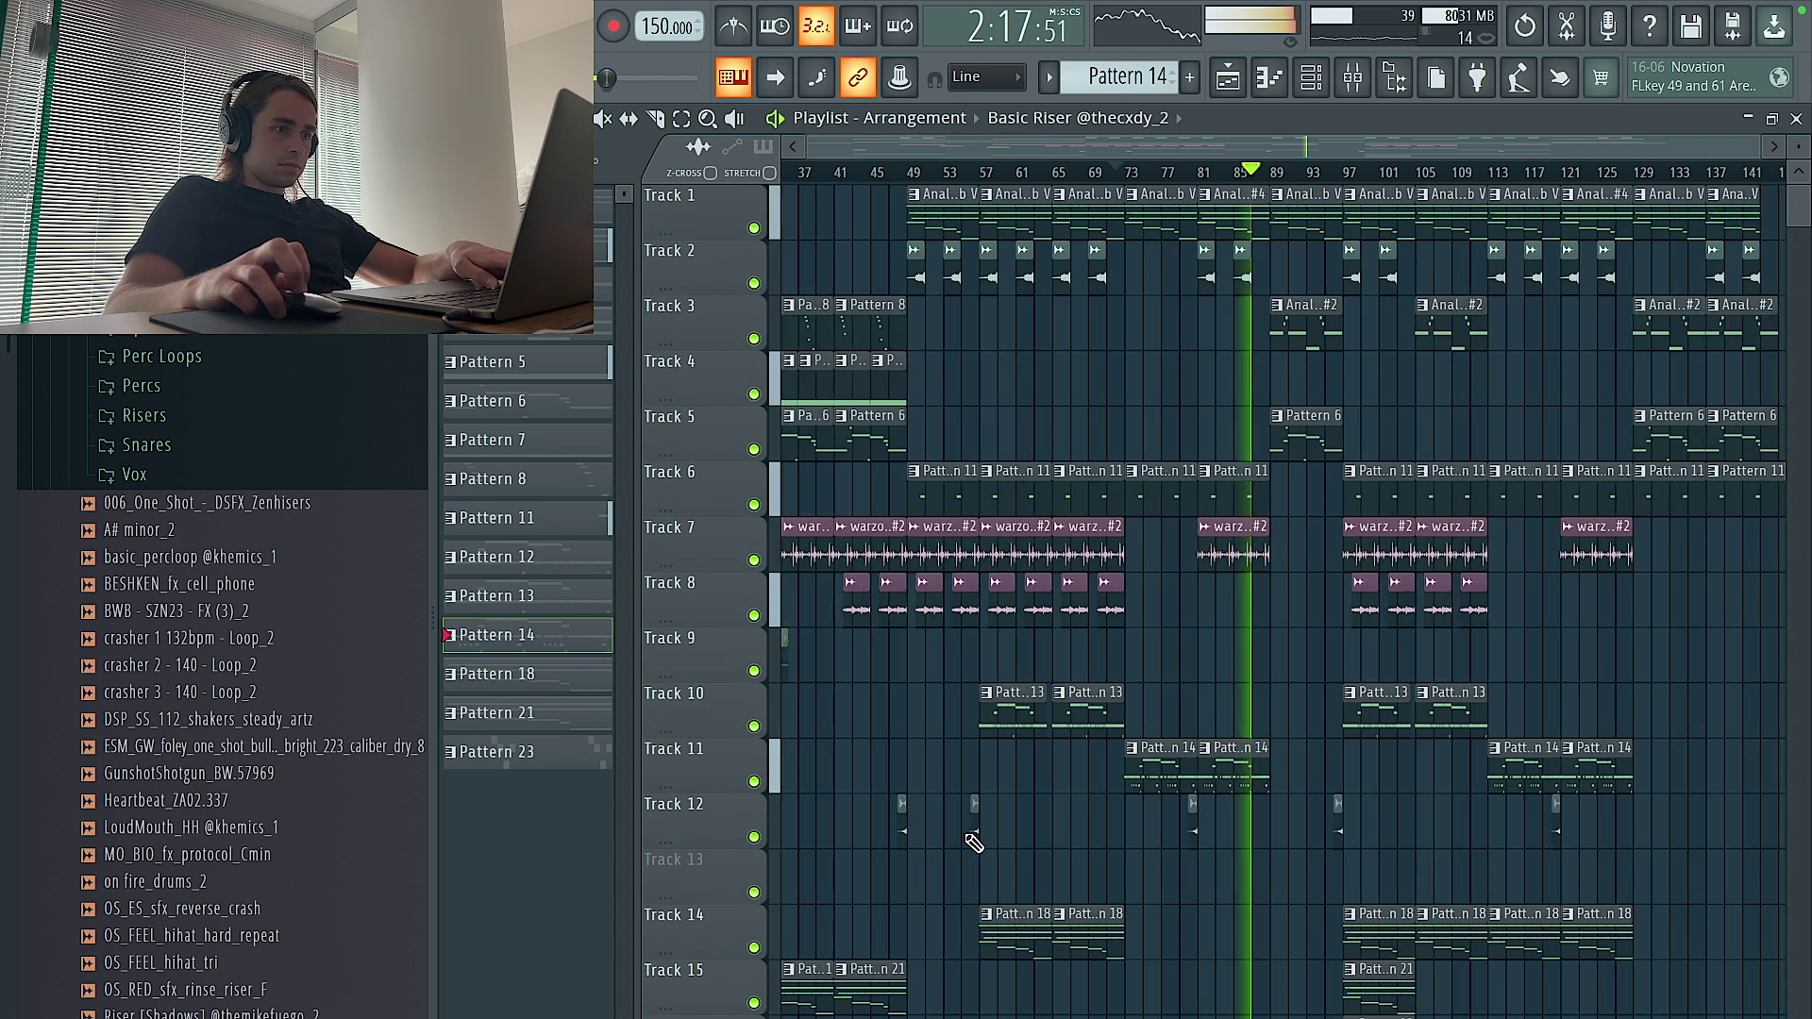
pyautogui.scroll(-2, 974, 830)
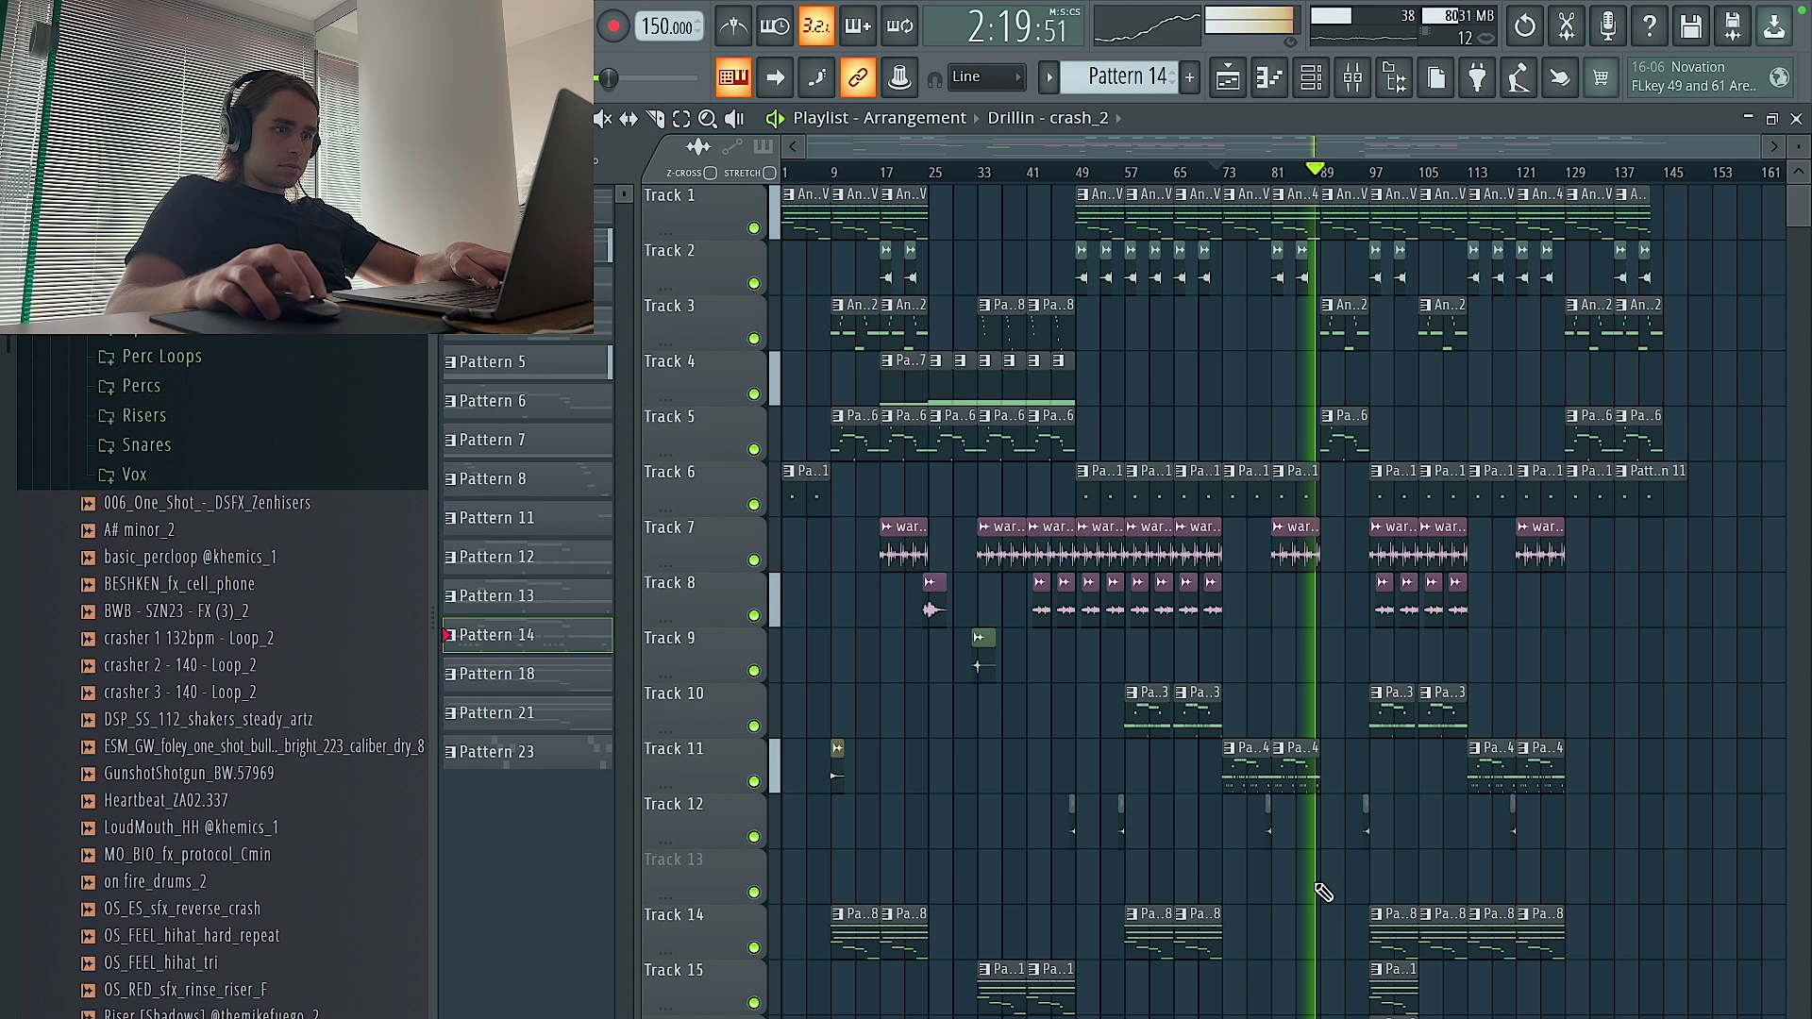
pyautogui.scroll(3, 1359, 887)
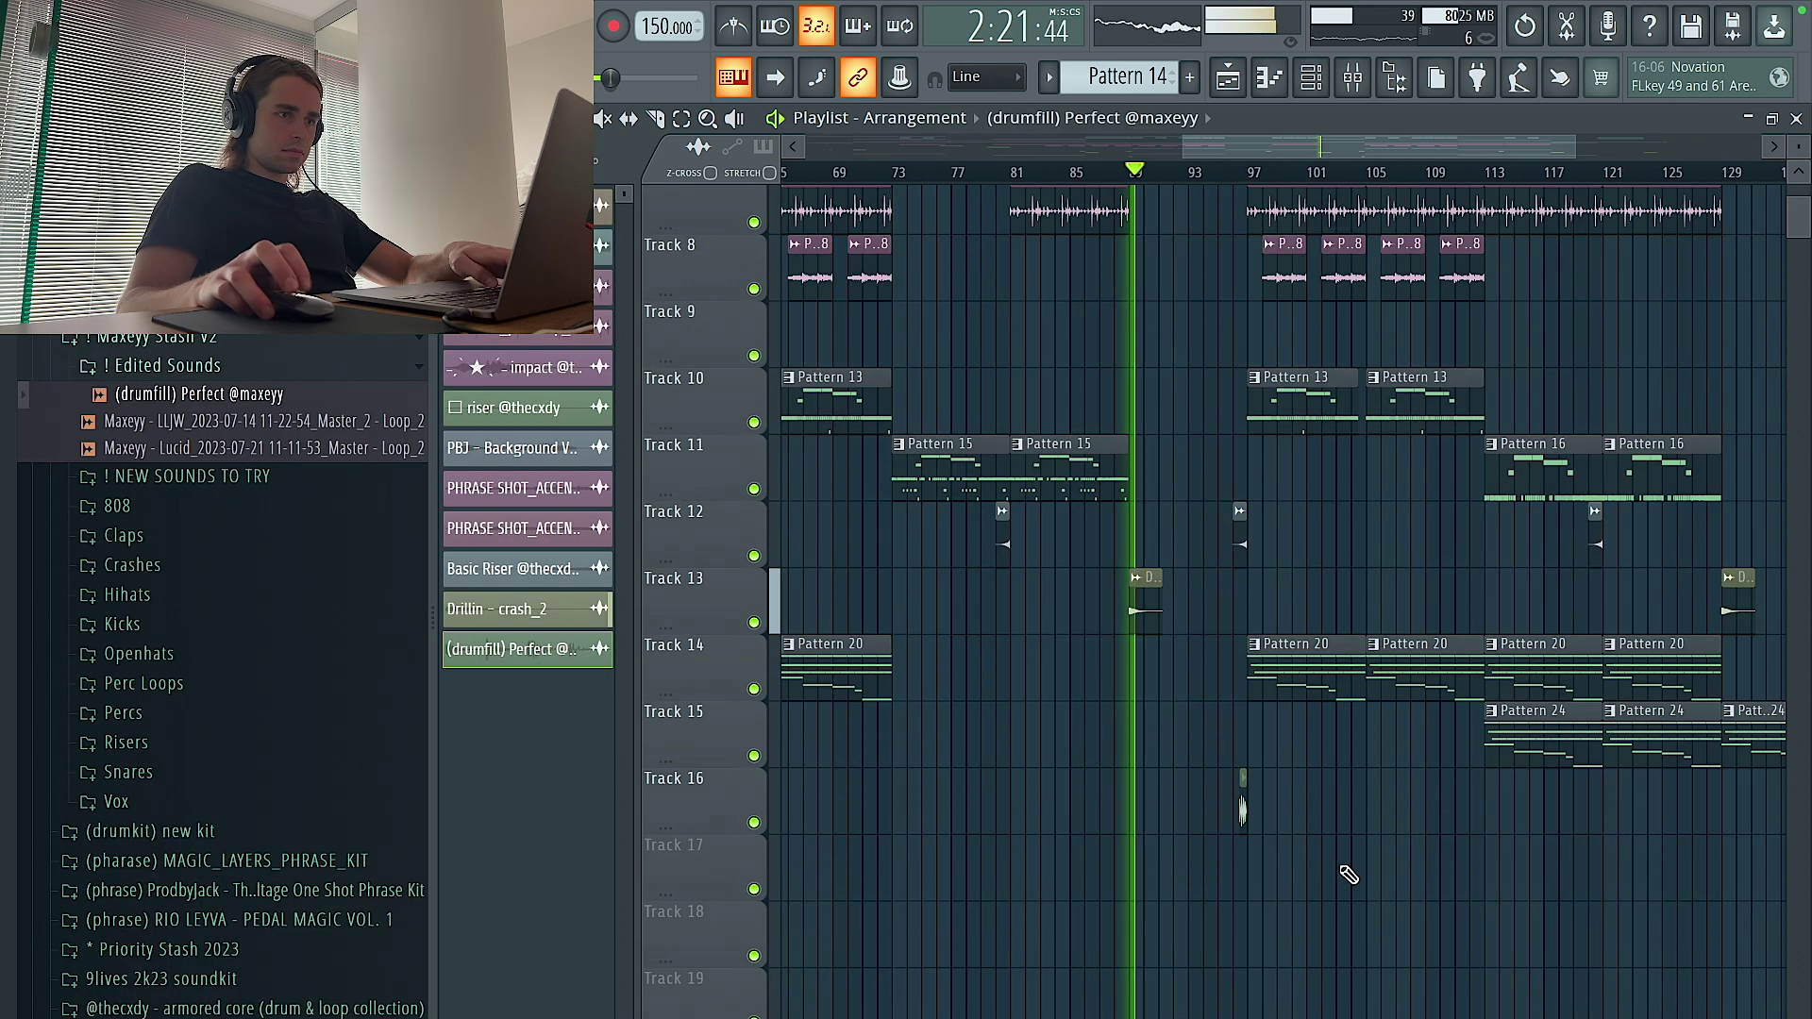
pyautogui.moveTo(1605, 981); pyautogui.dragTo(1020, 189)
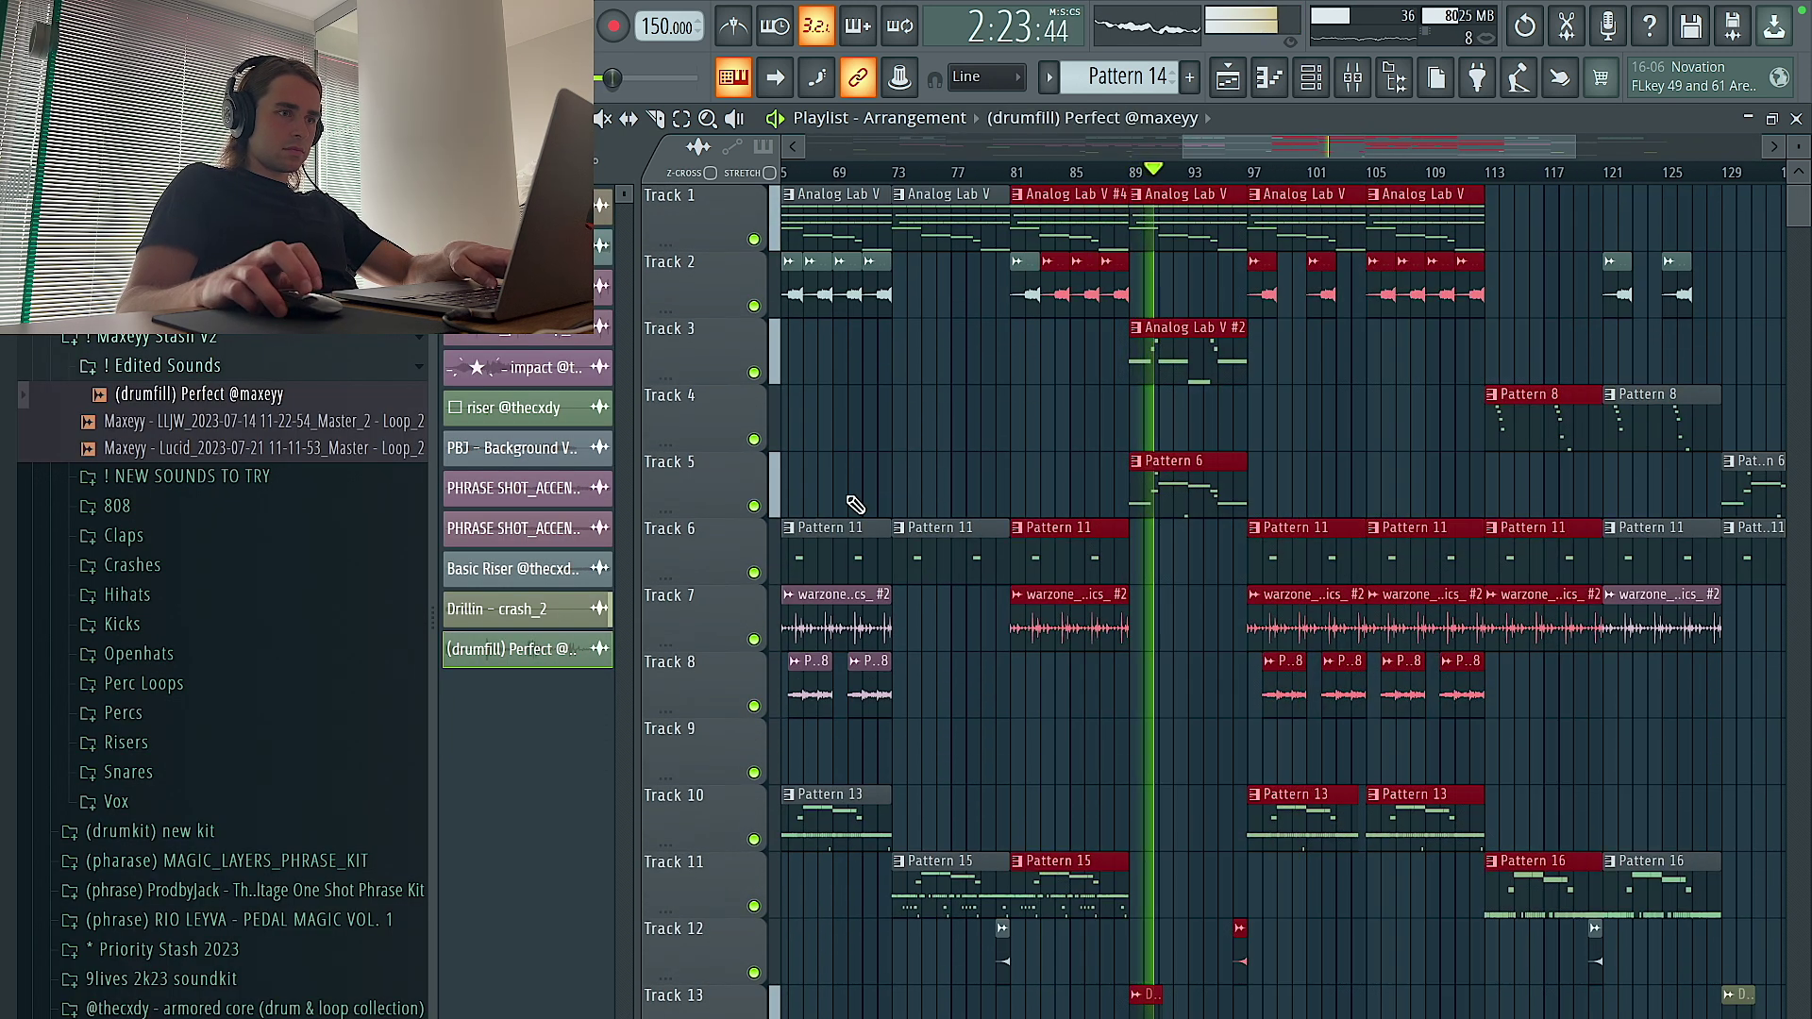
pyautogui.scroll(2, 951, 500)
pyautogui.scroll(-3, 951, 500)
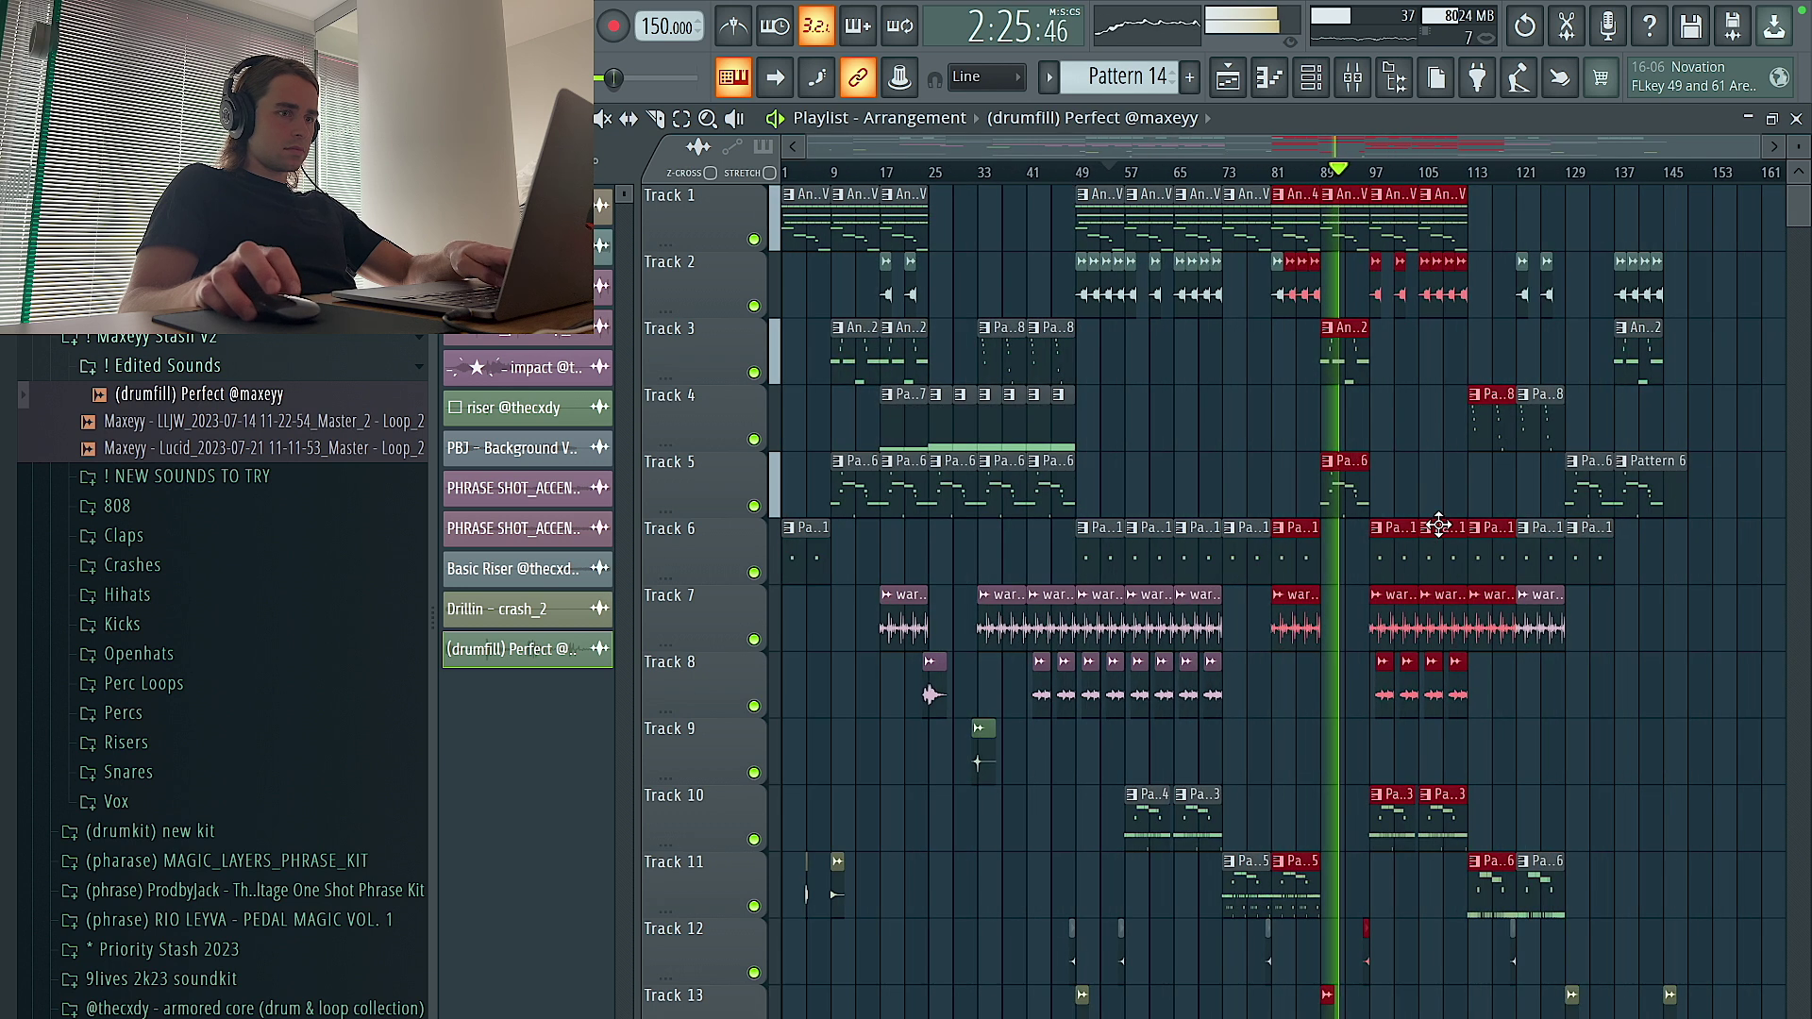
pyautogui.click(1246, 440)
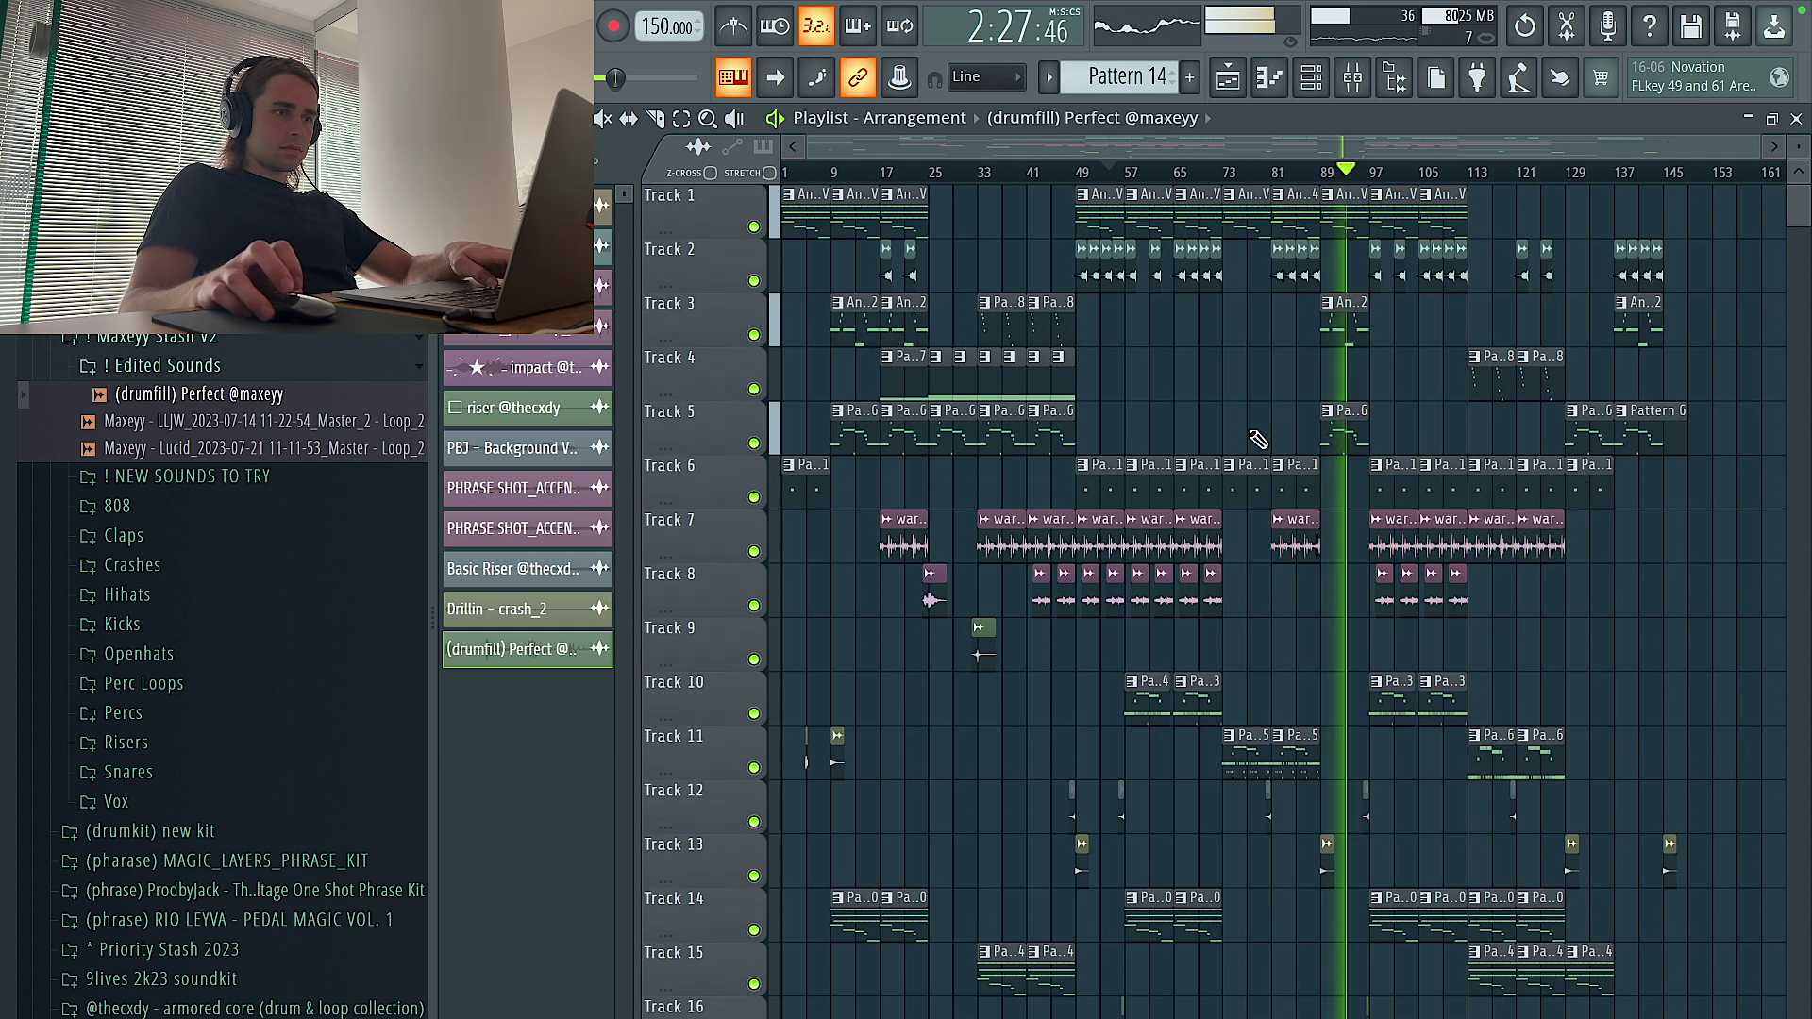
pyautogui.scroll(4, 1194, 491)
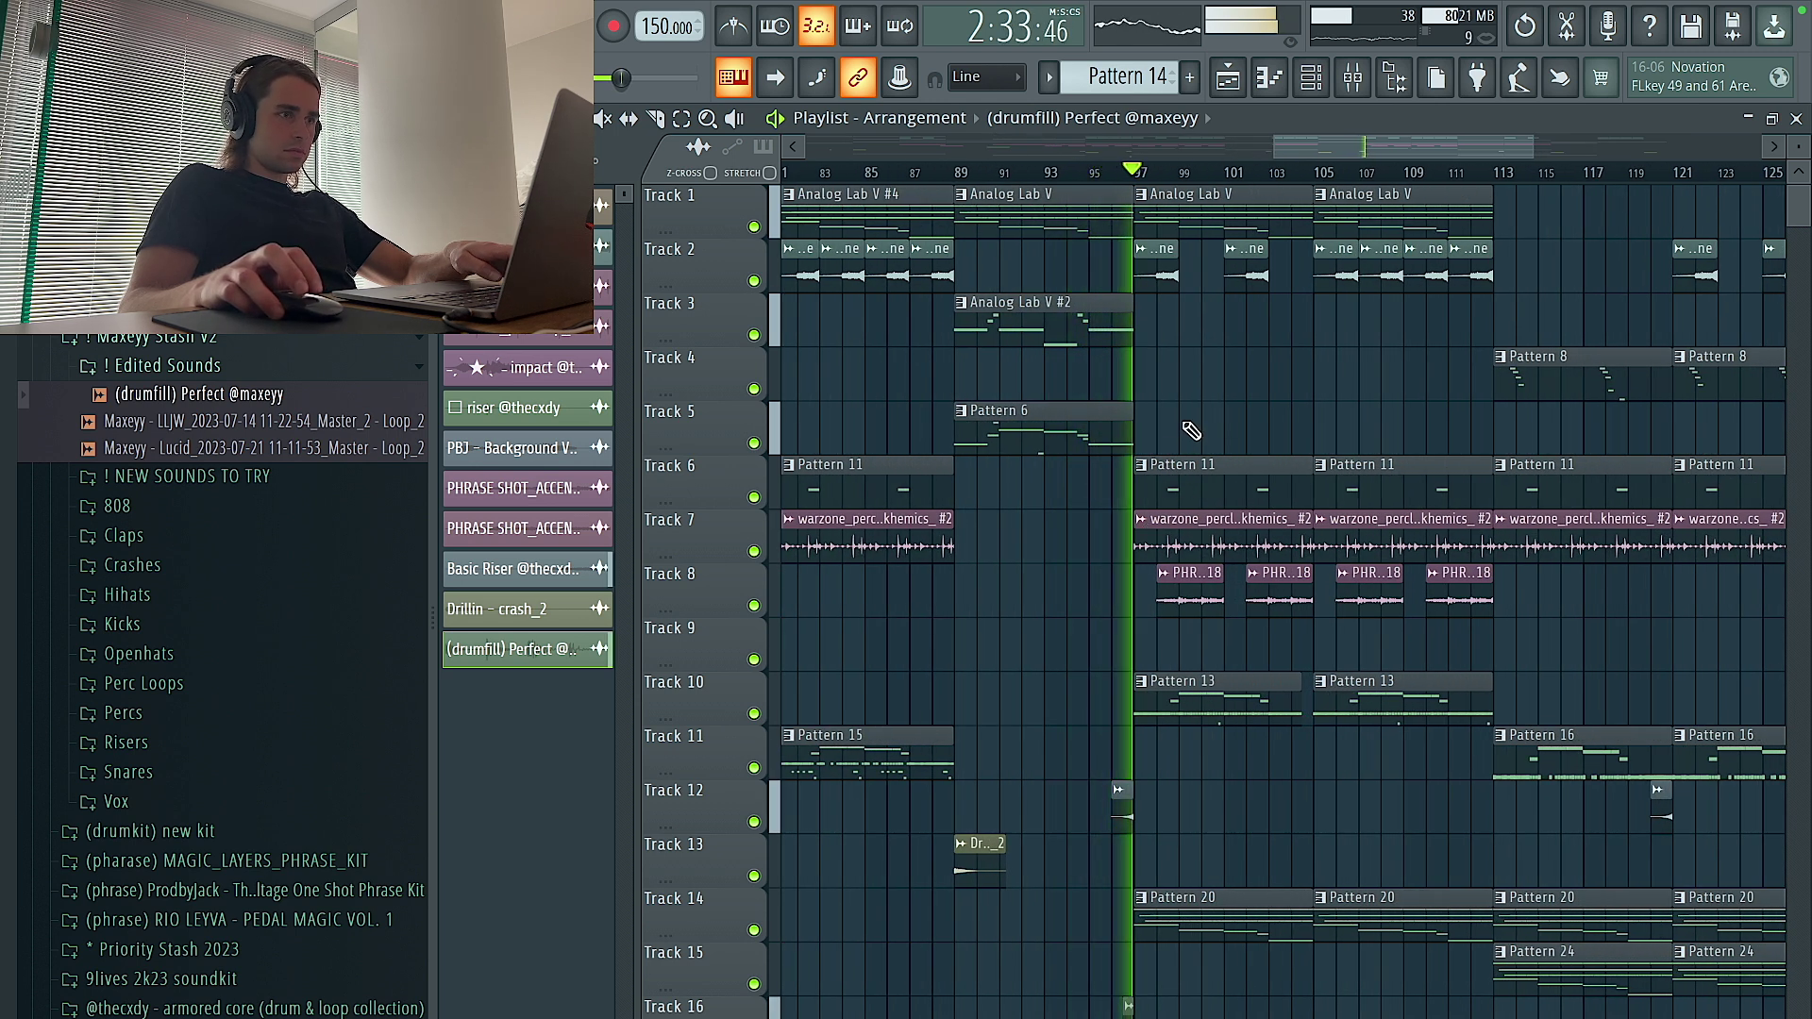
pyautogui.doubleClick(1132, 1004)
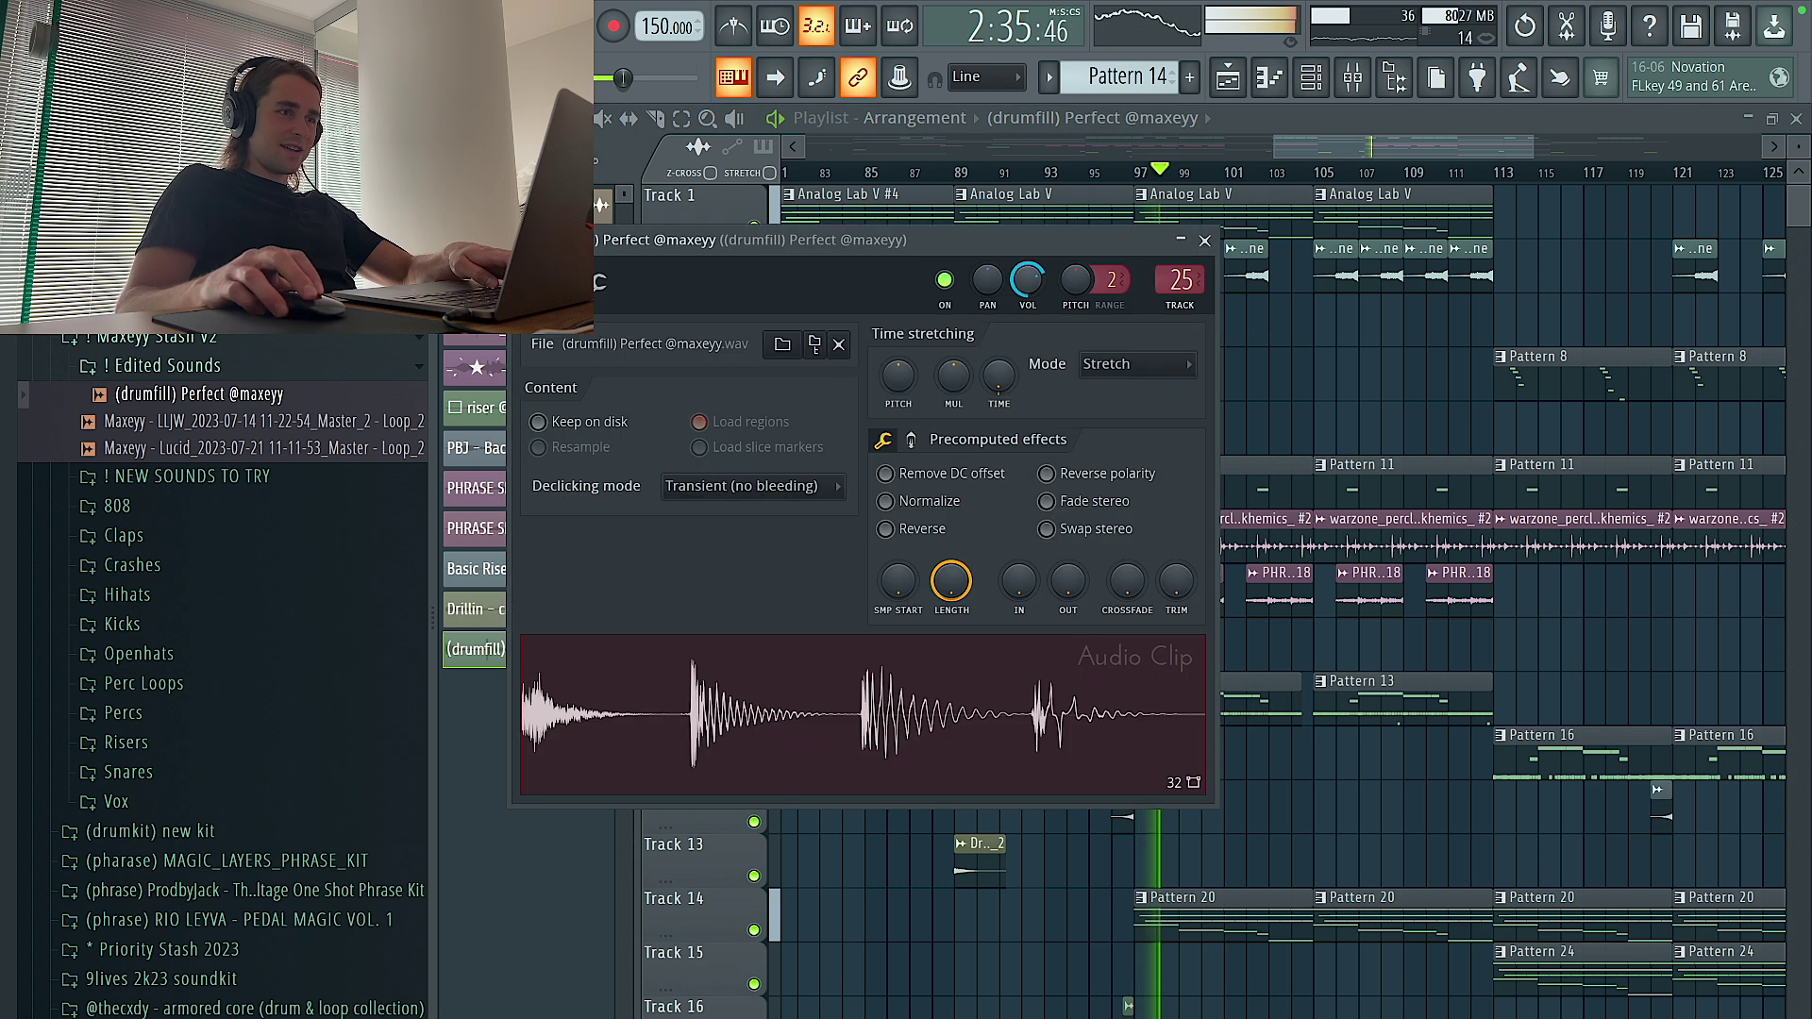
pyautogui.press('Escape')
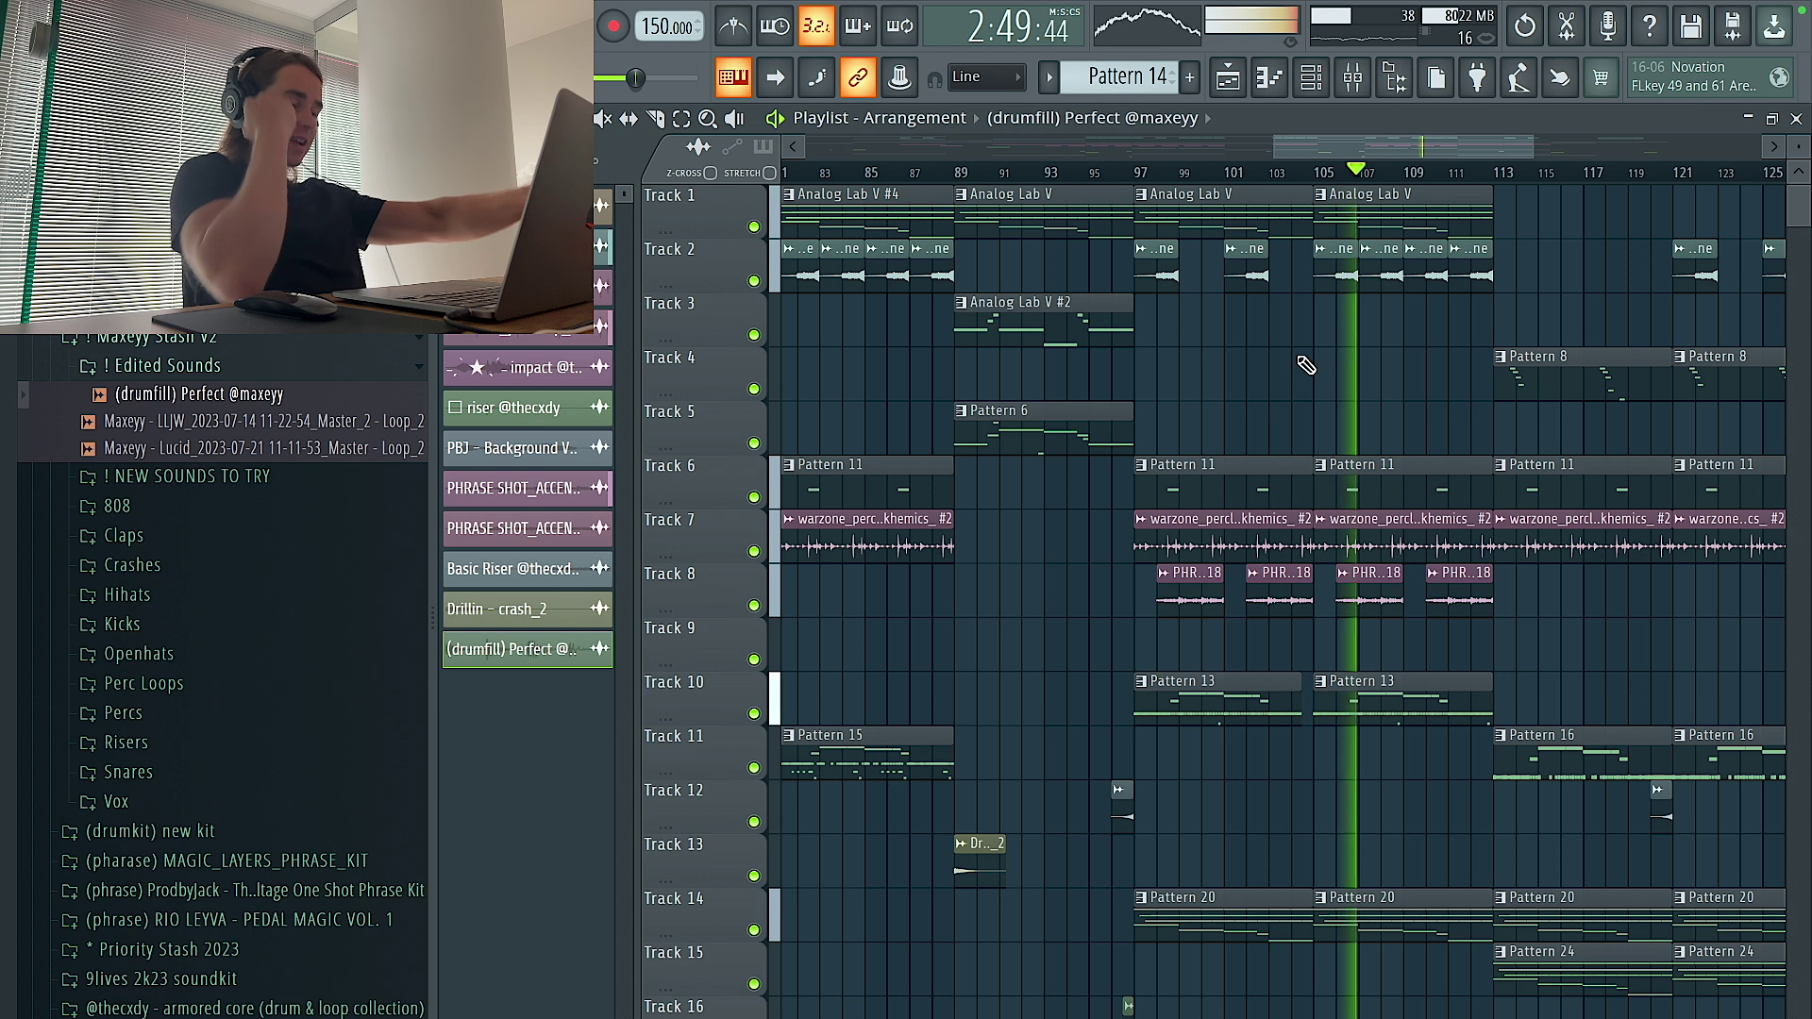
# Shorten the Track 11 Pattern 16 clip that starts at bar 113 so it ends at bar 120, where the Track 12 riser begins
pyautogui.hscroll(5, 1340, 344)
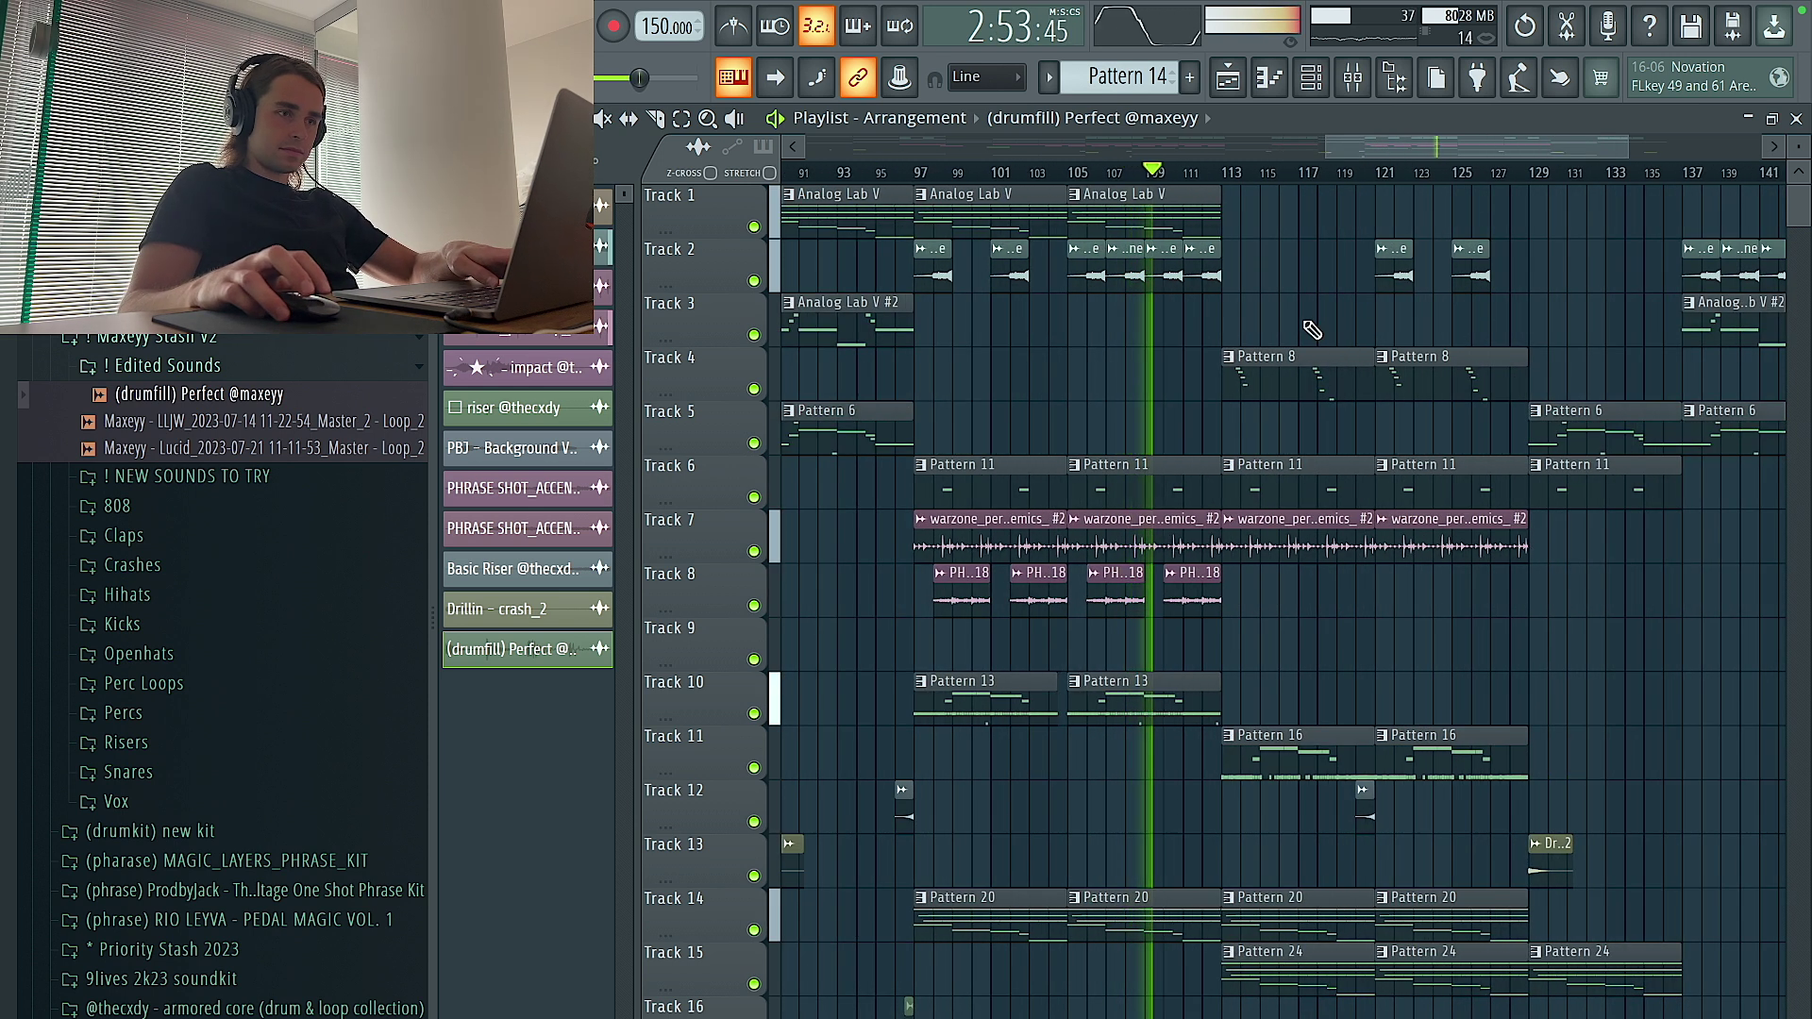
pyautogui.scroll(4, 1293, 321)
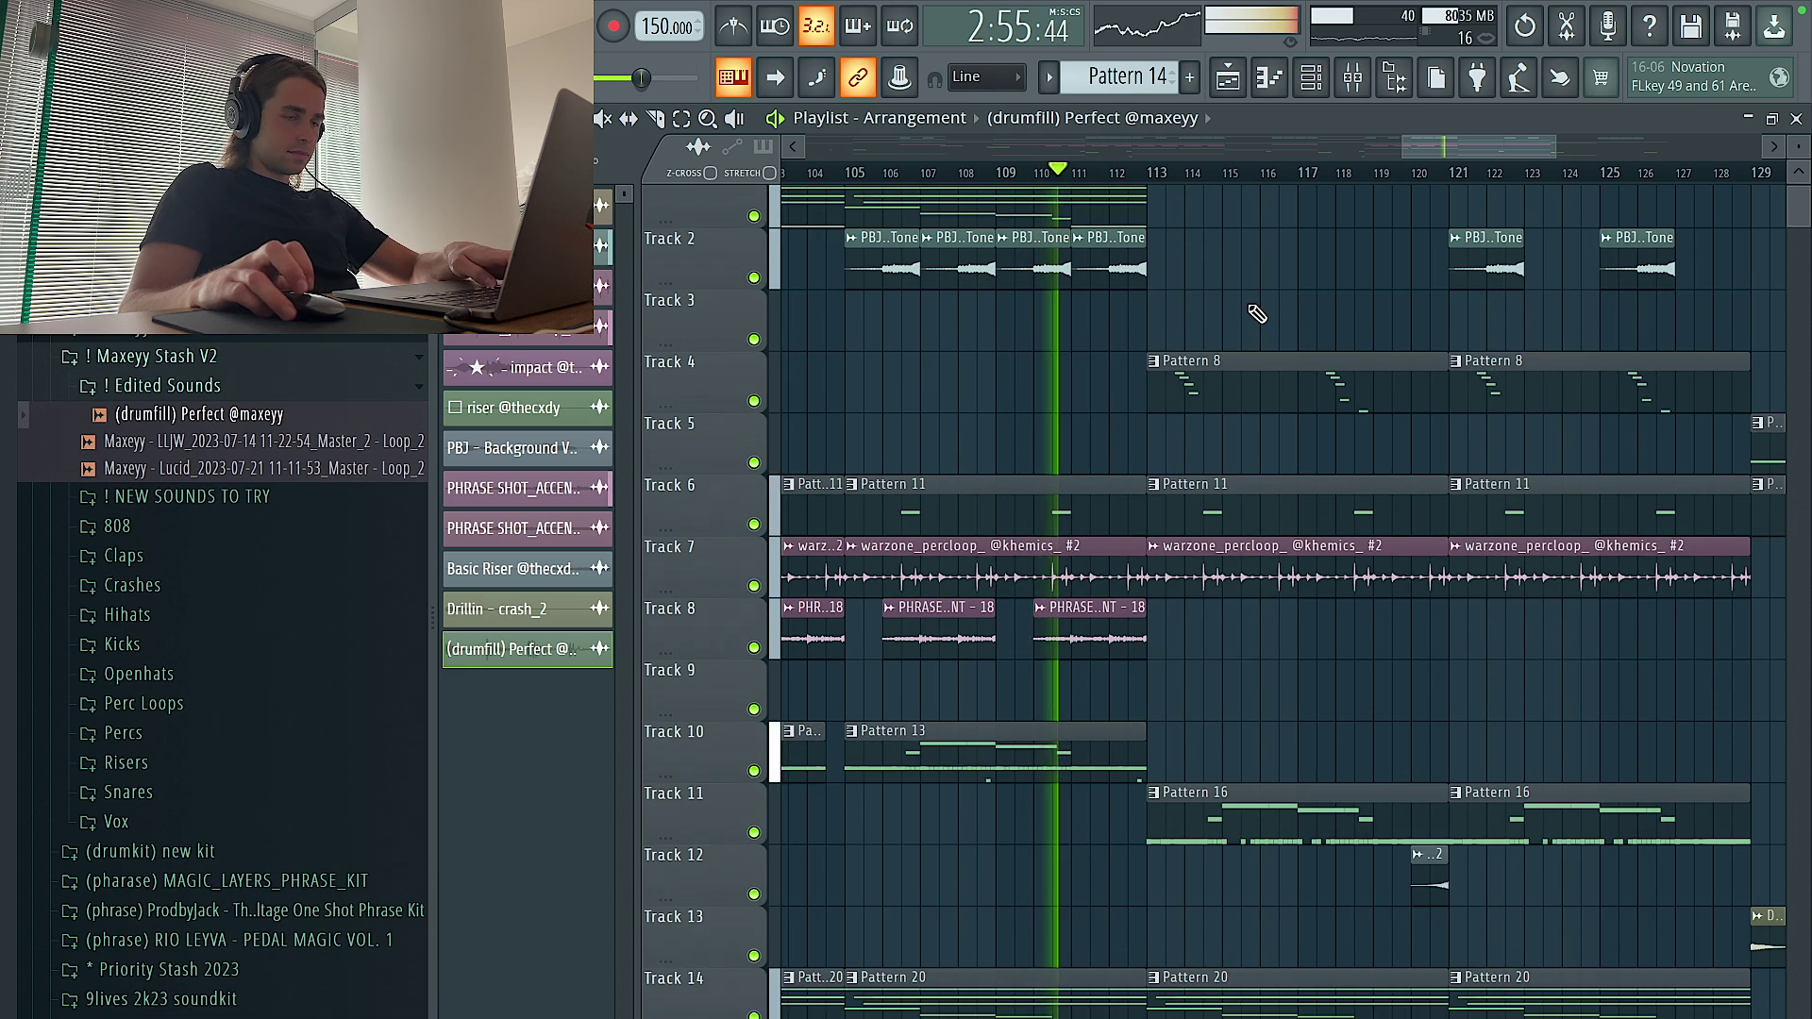
pyautogui.scroll(2, 1218, 321)
pyautogui.scroll(-3, 1170, 335)
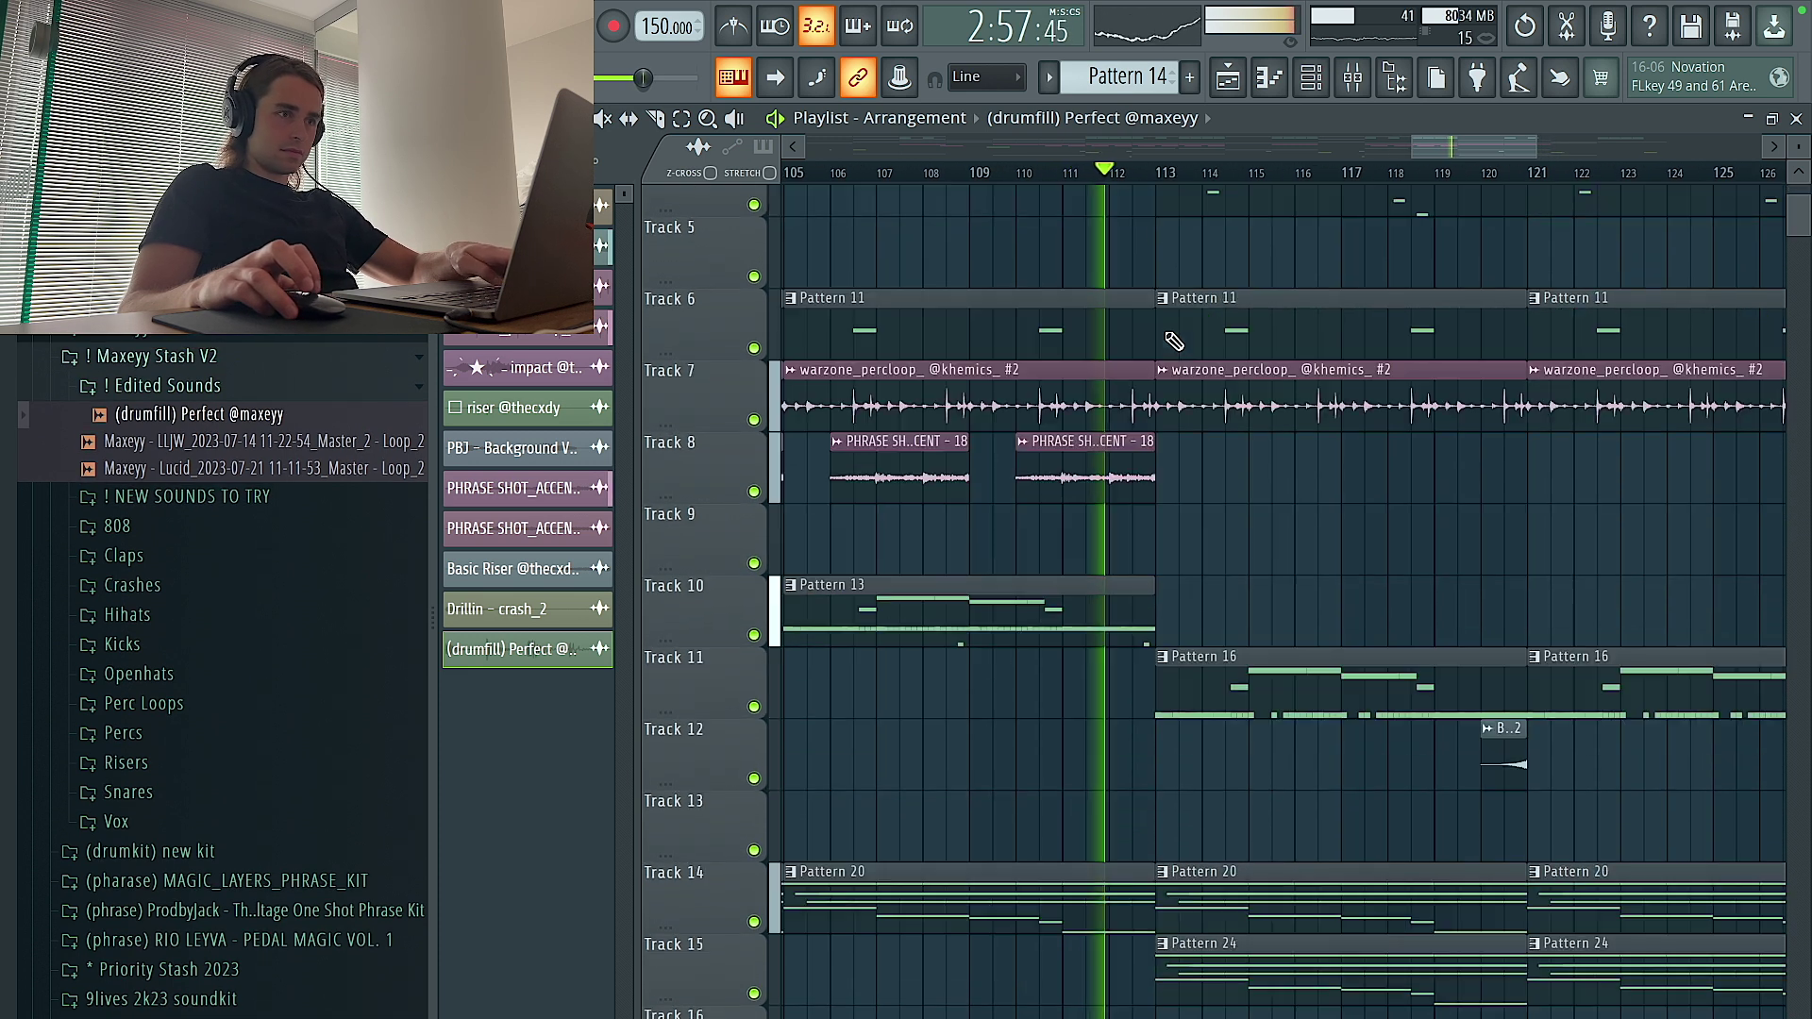
pyautogui.scroll(-3, 1178, 345)
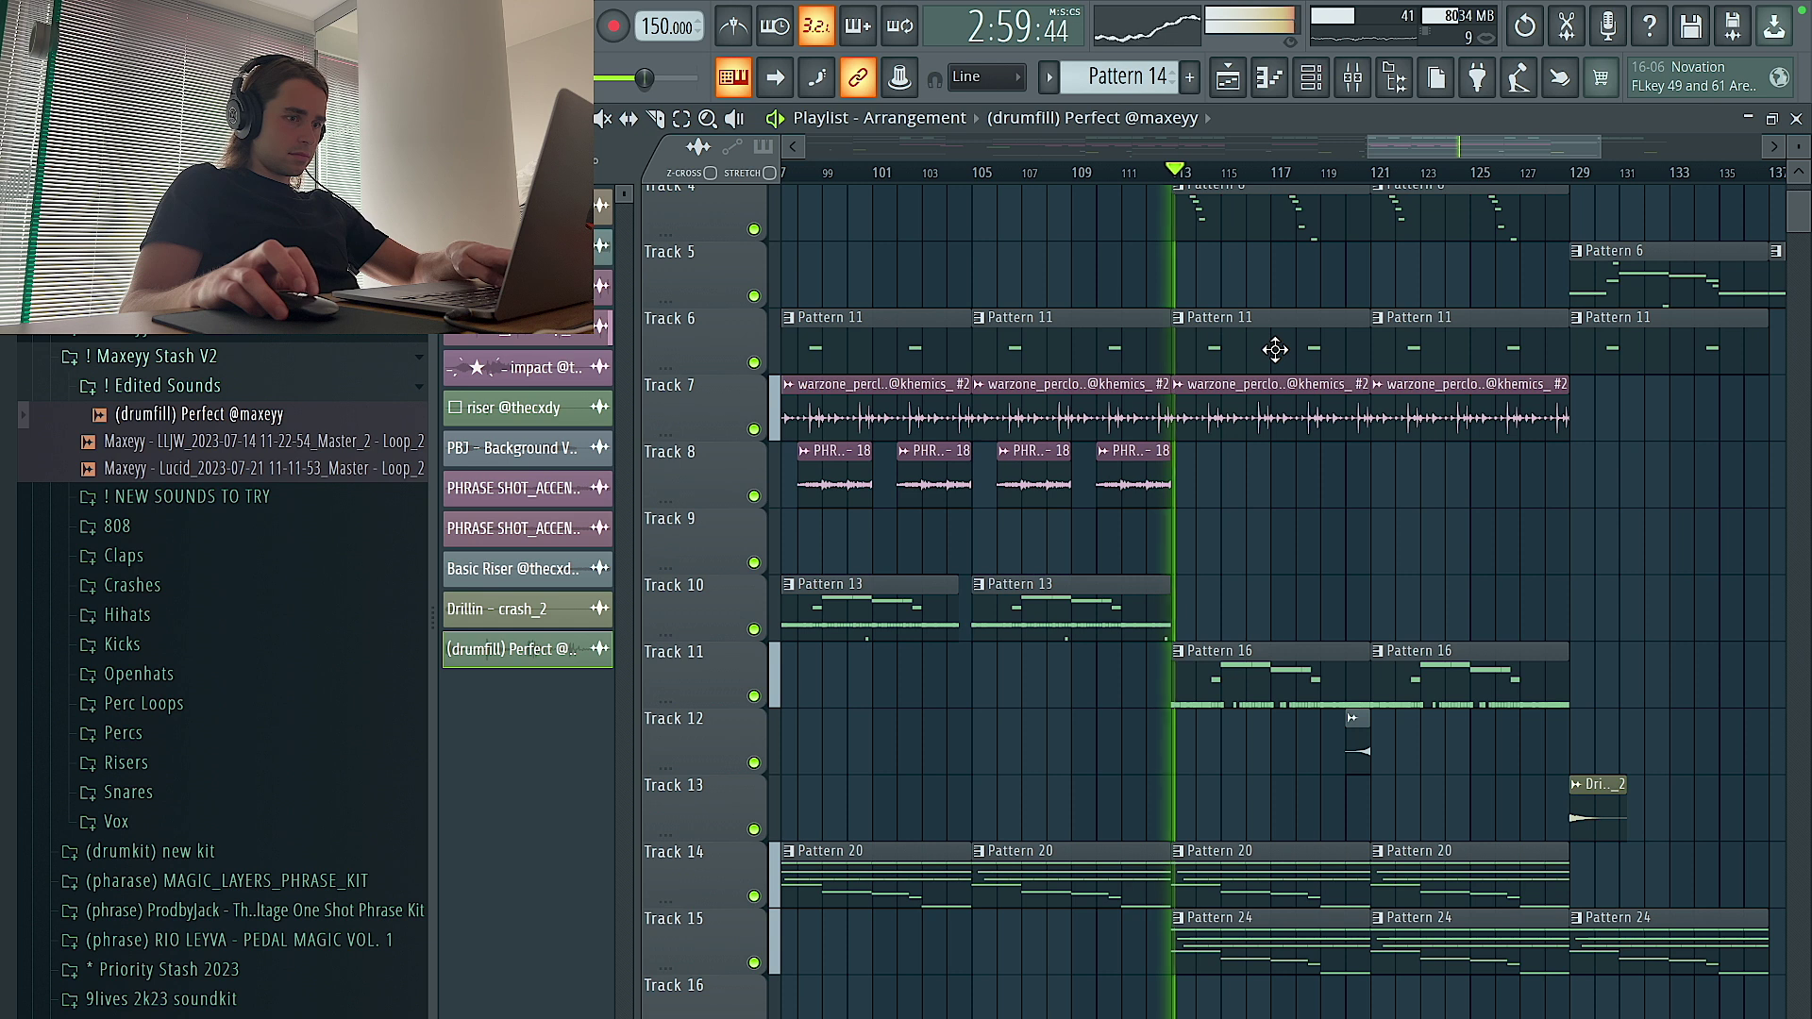
pyautogui.scroll(2, 1227, 415)
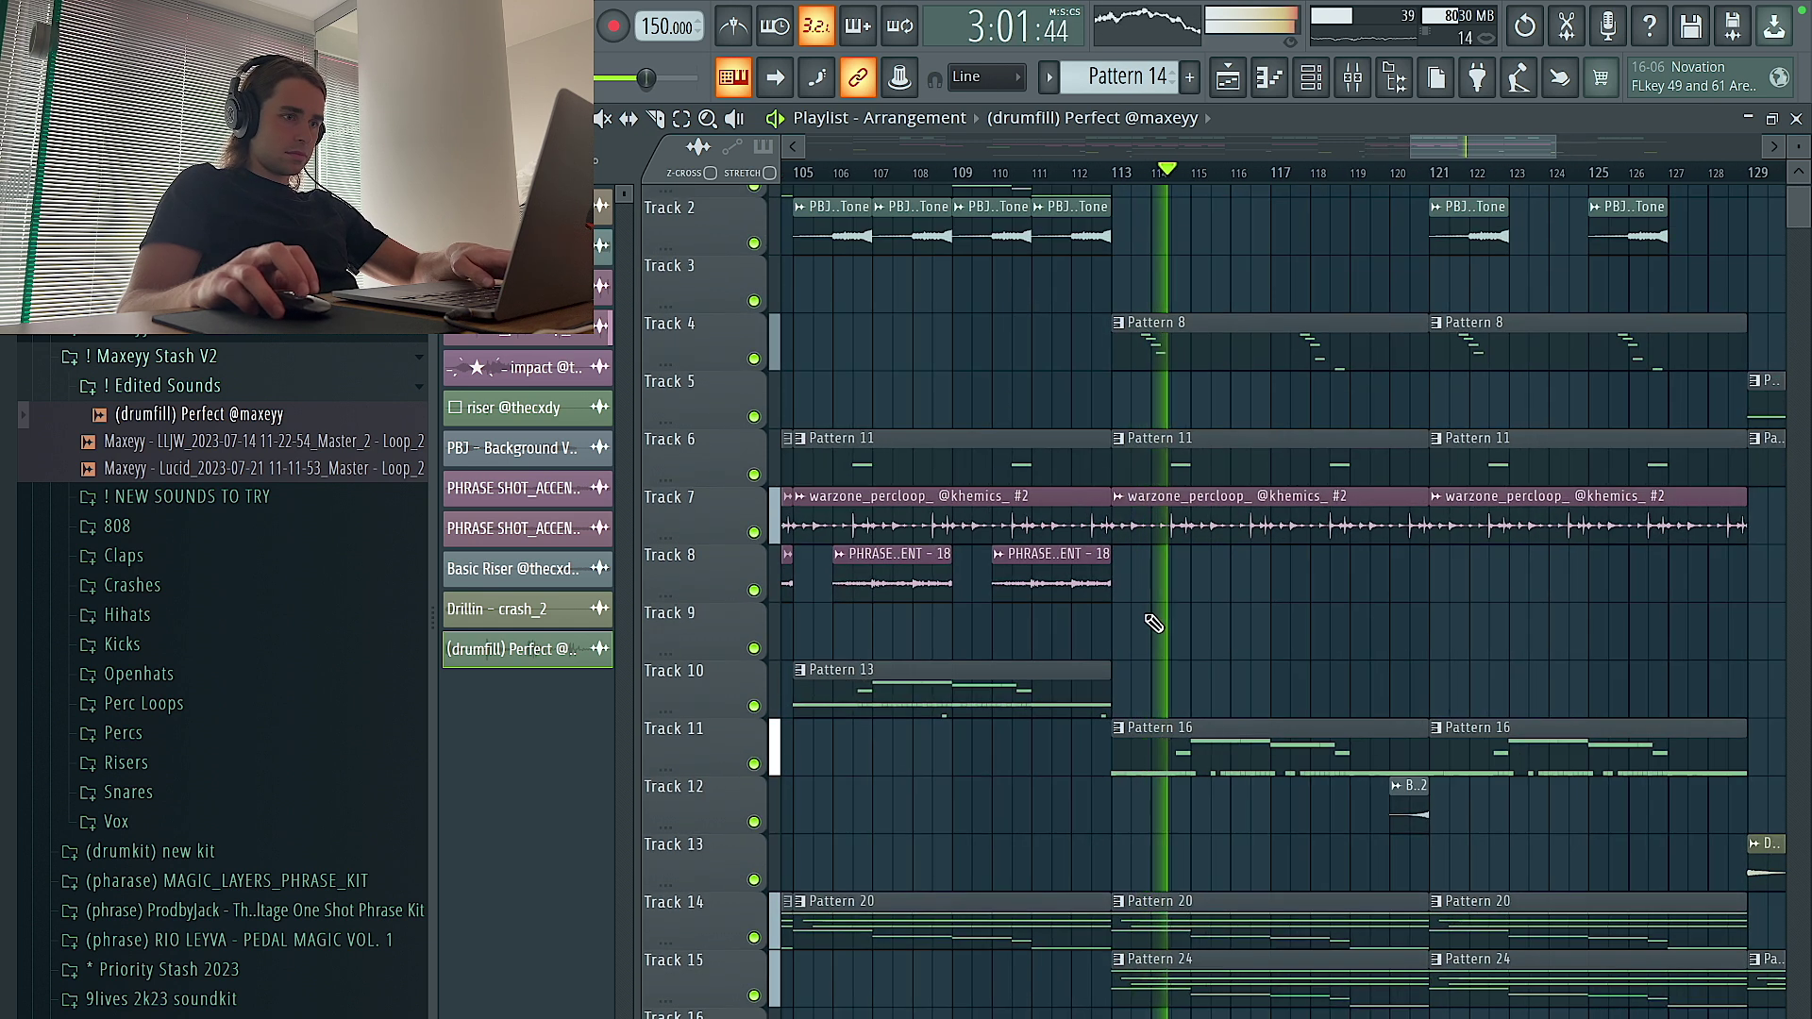
pyautogui.scroll(-2, 1175, 586)
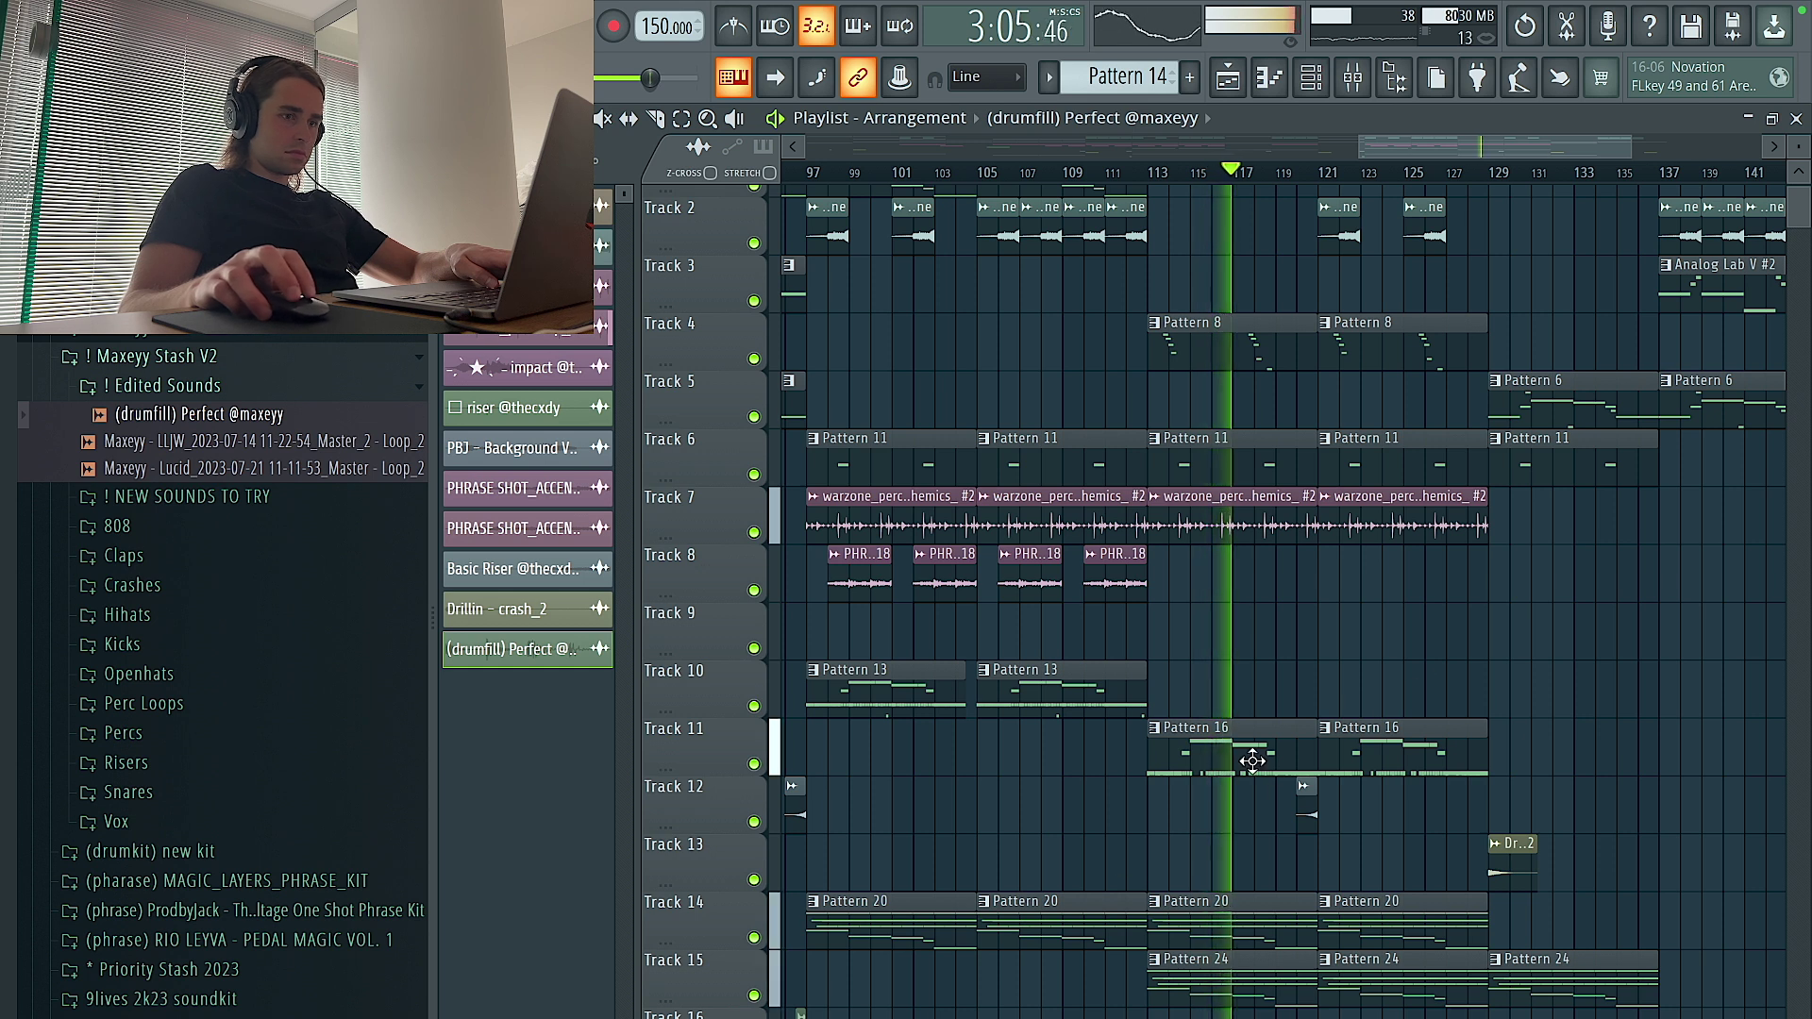
pyautogui.click(1304, 738)
pyautogui.scroll(2, 1234, 566)
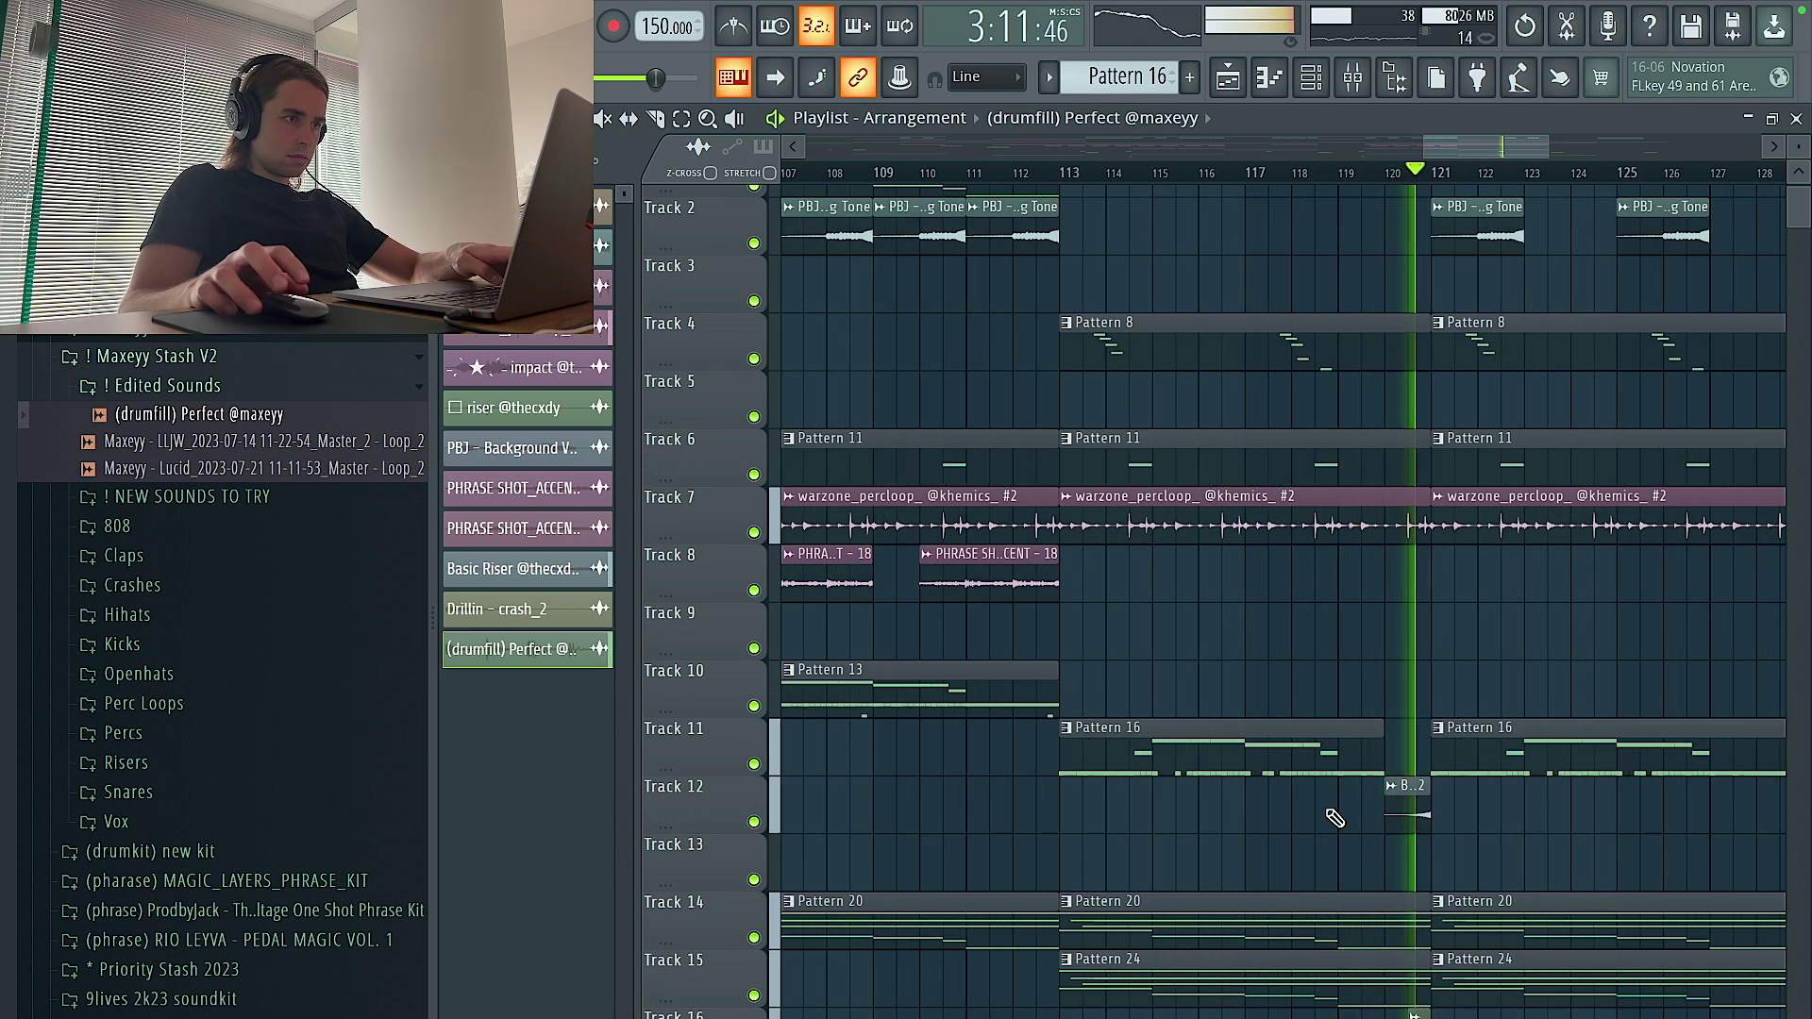
# Add another Pattern 8 clip at bar 129 on Track 4, directly following the existing ones
pyautogui.scroll(-4, 1359, 807)
pyautogui.scroll(3, 1435, 796)
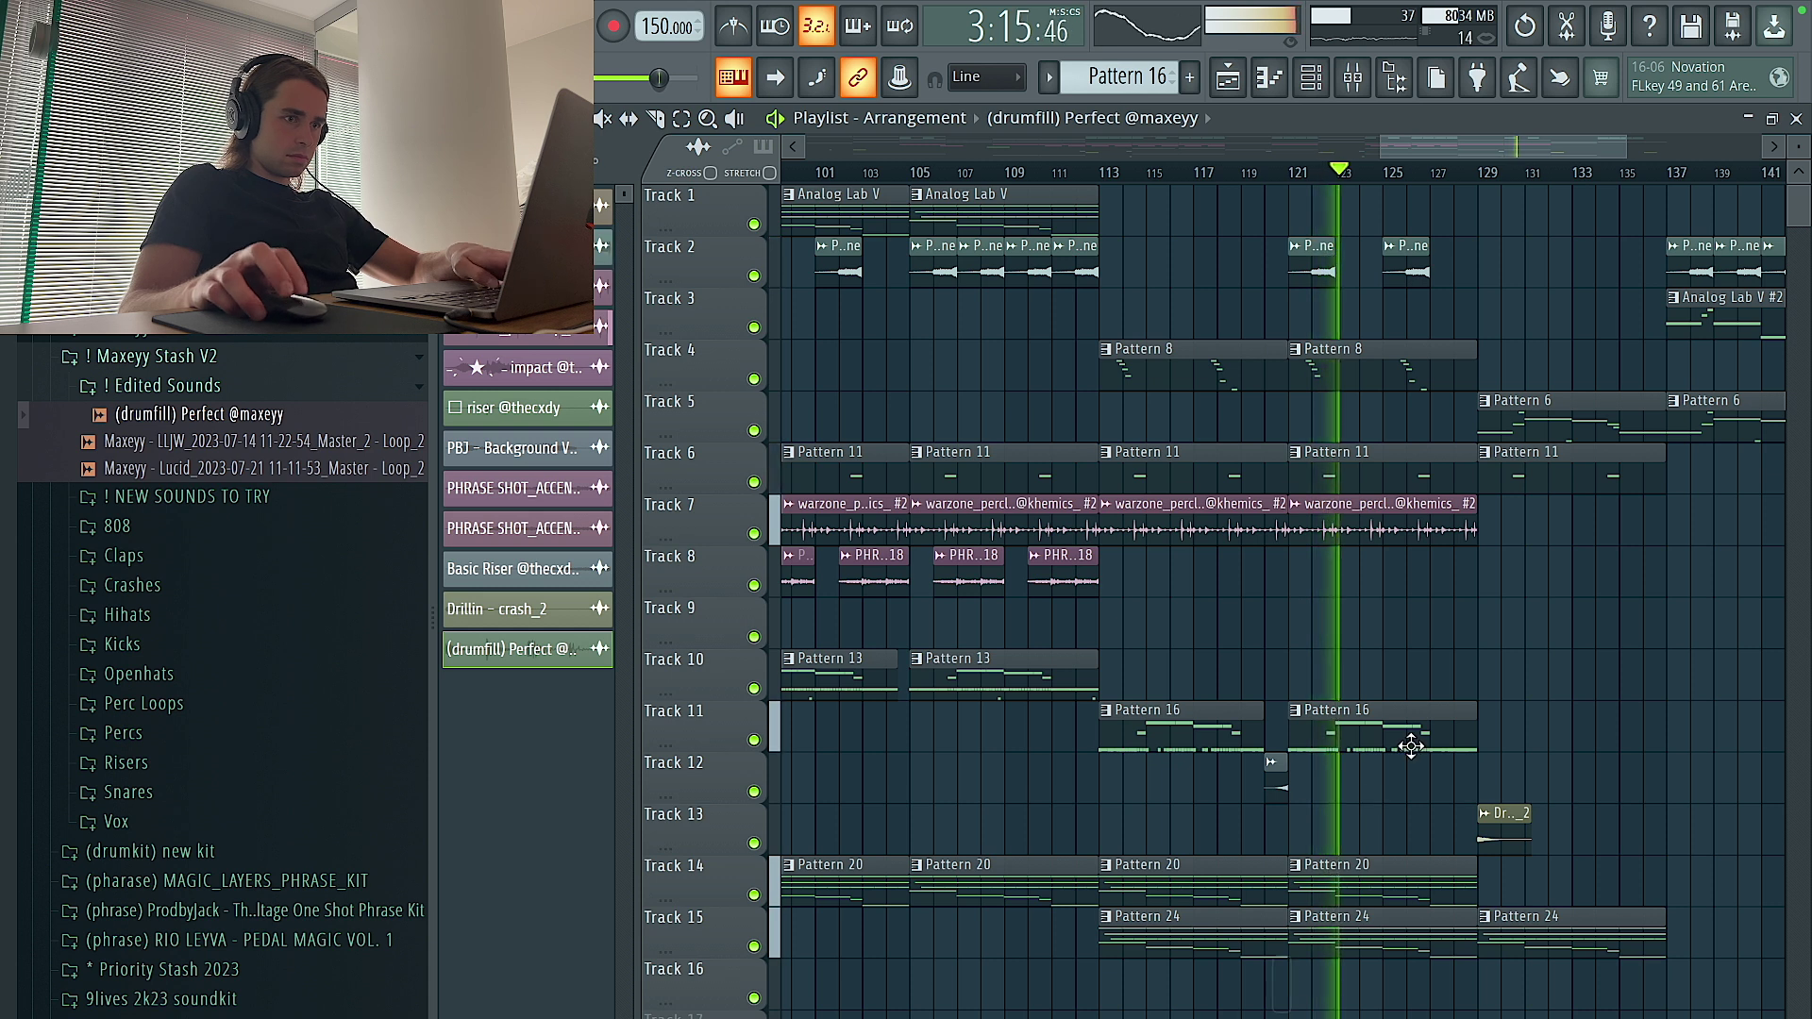
pyautogui.scroll(-3, 1412, 744)
pyautogui.scroll(3, 1593, 658)
pyautogui.scroll(-3, 1593, 658)
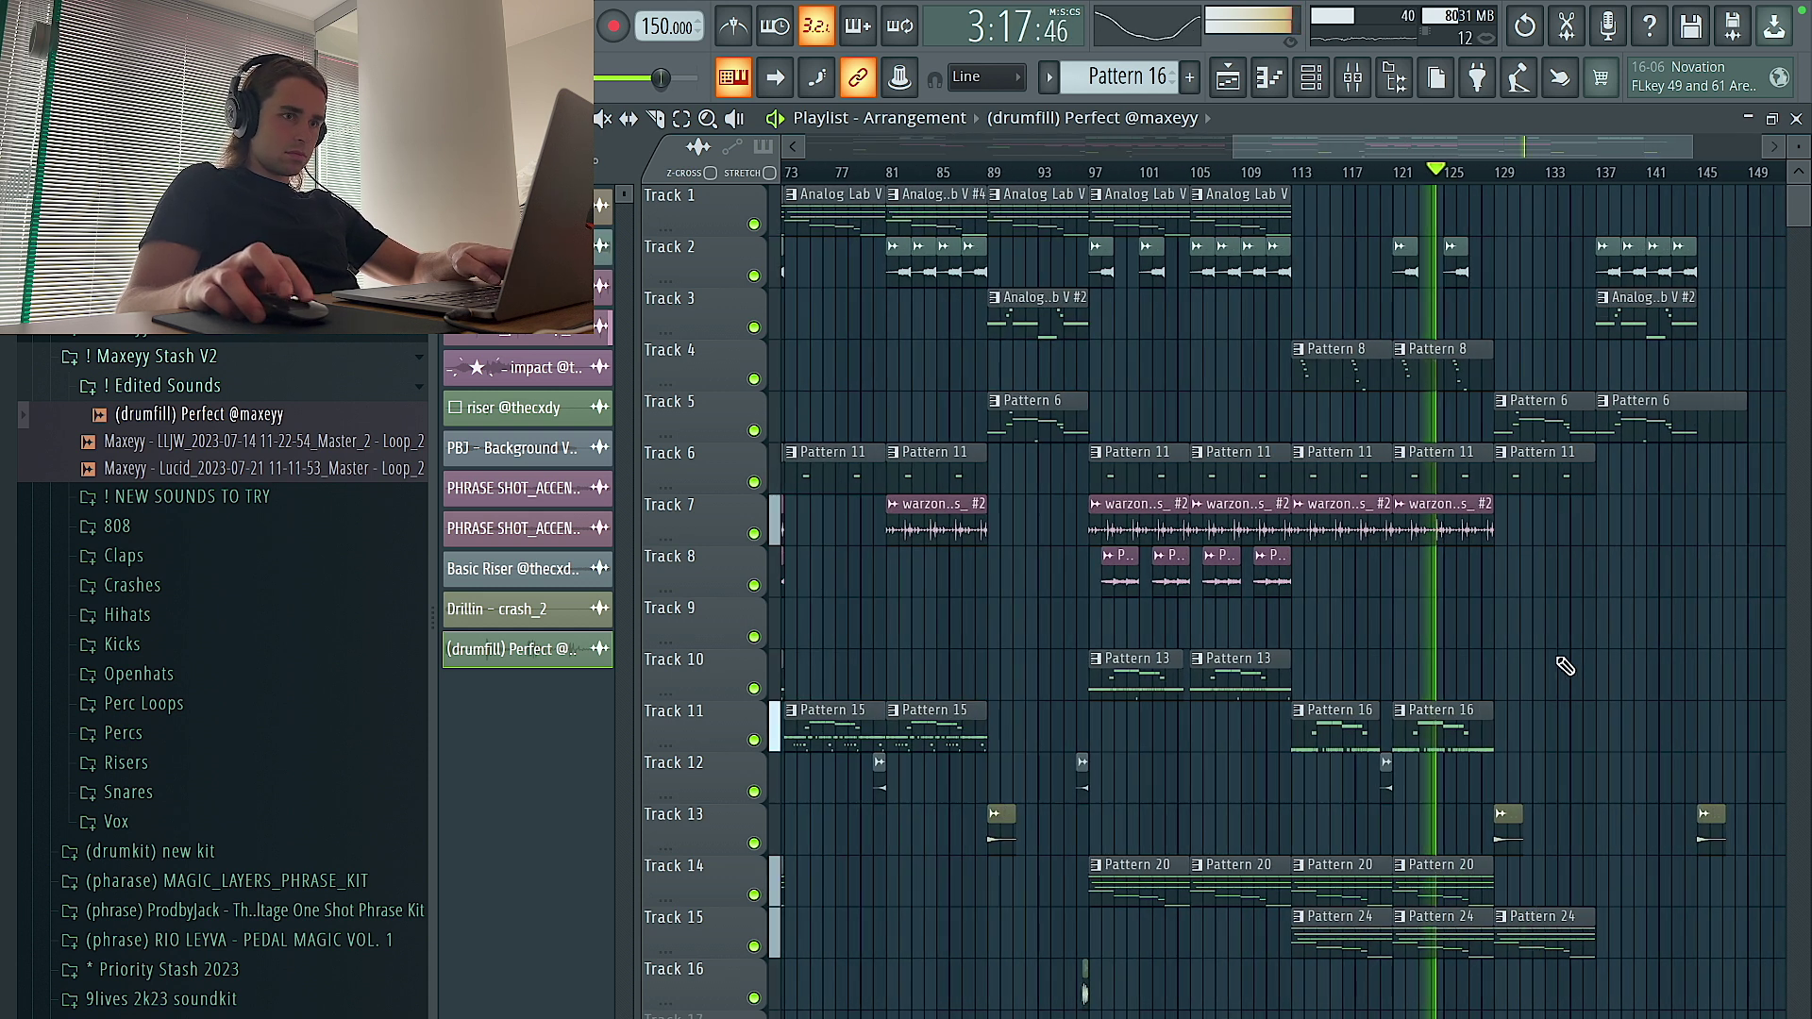
pyautogui.scroll(3, 1564, 656)
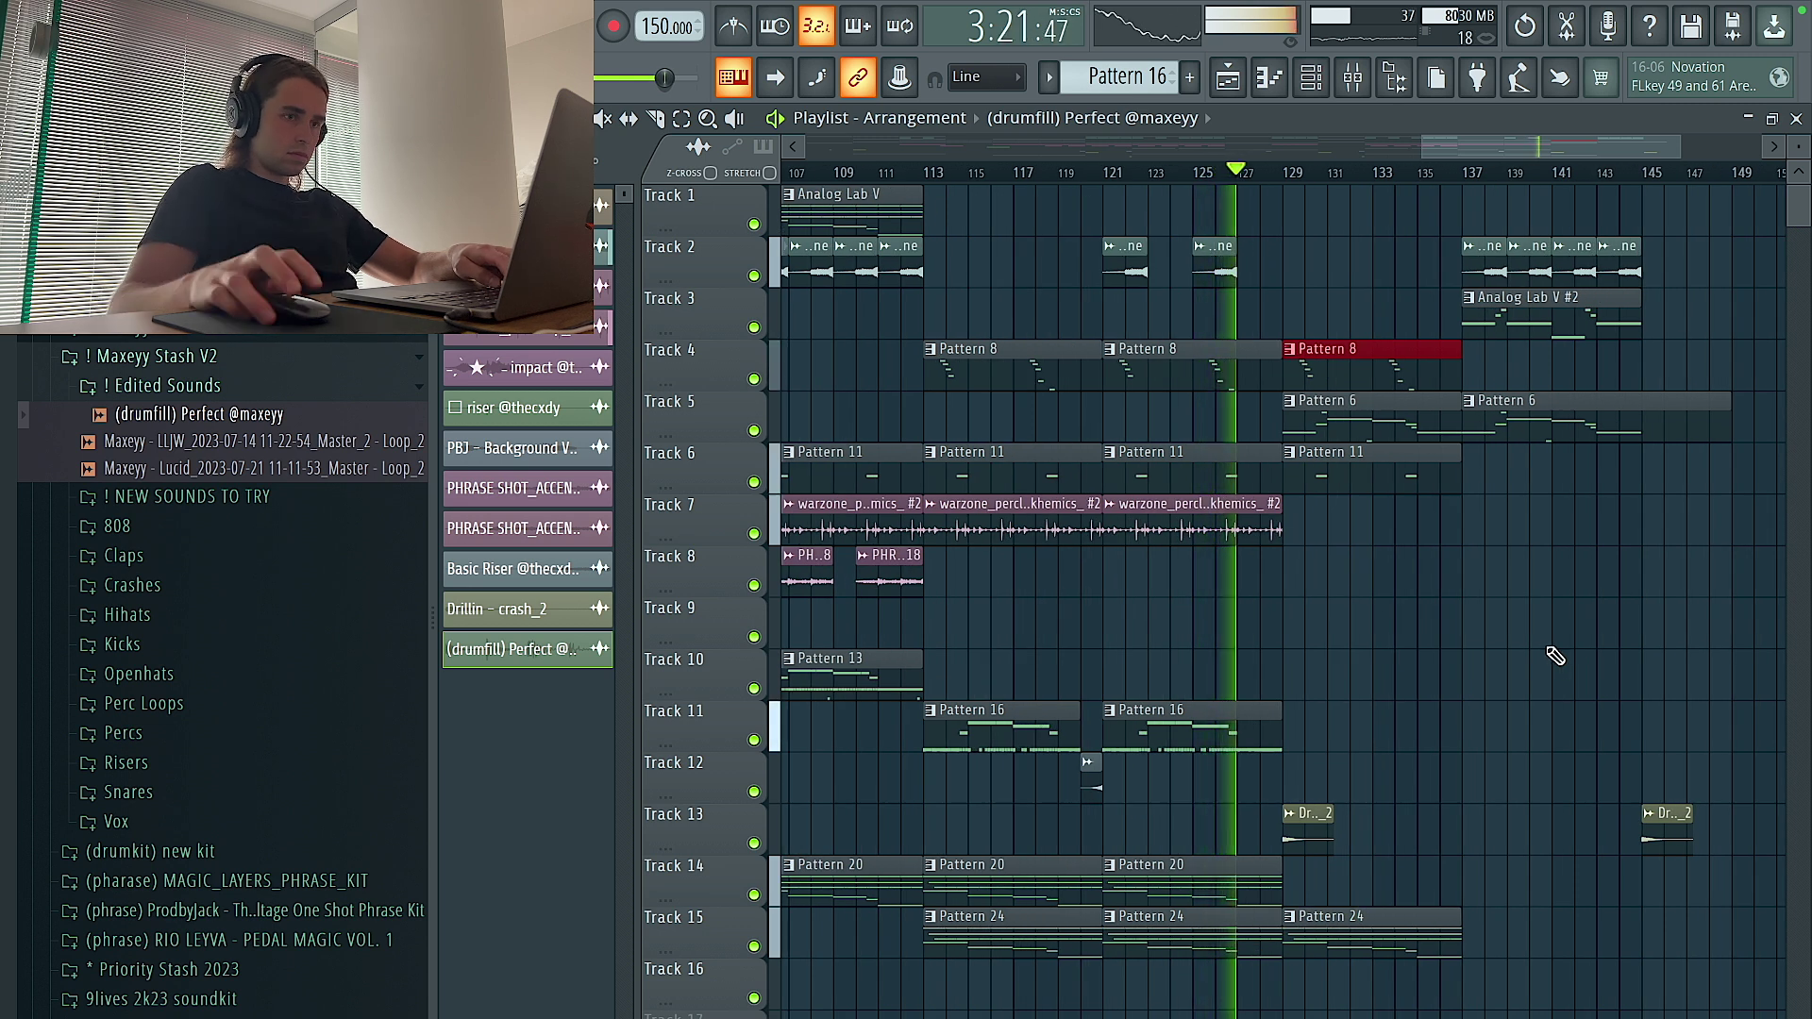
# Select Pattern 24 from Track 15, check its channels in the channel rack, and return to the playlist
pyautogui.scroll(3, 1254, 708)
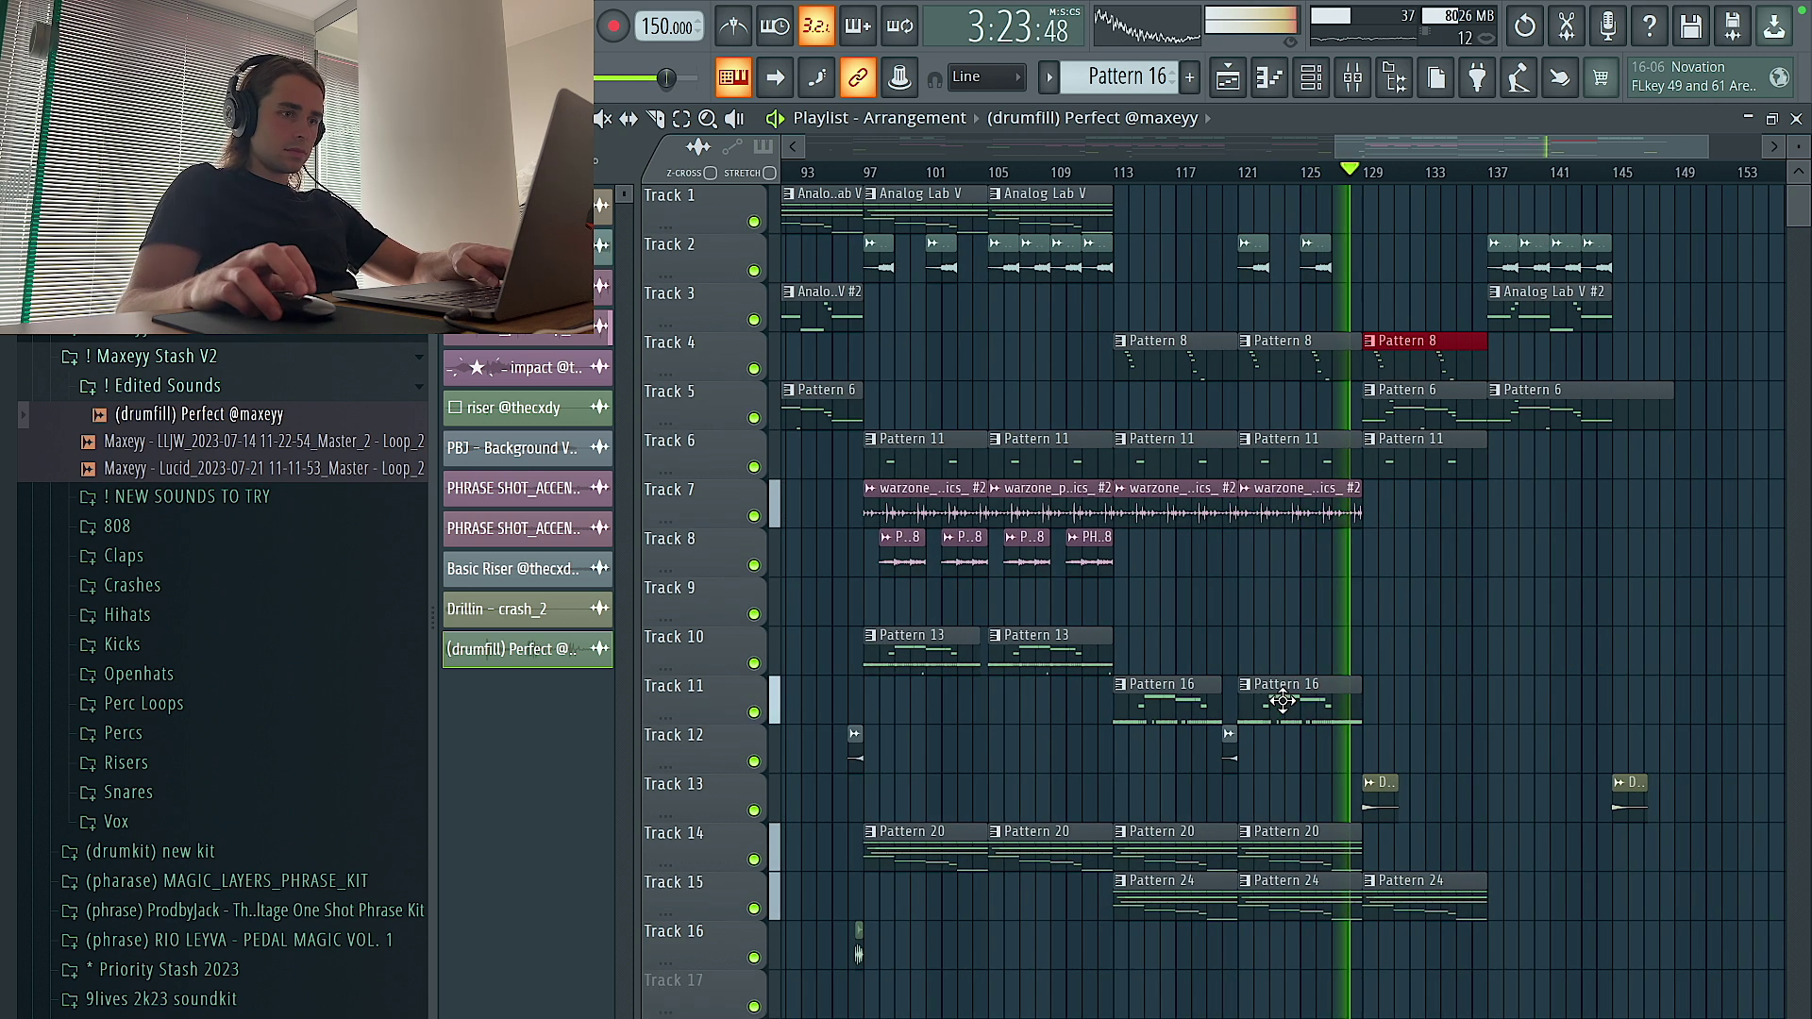
pyautogui.scroll(-3, 1604, 738)
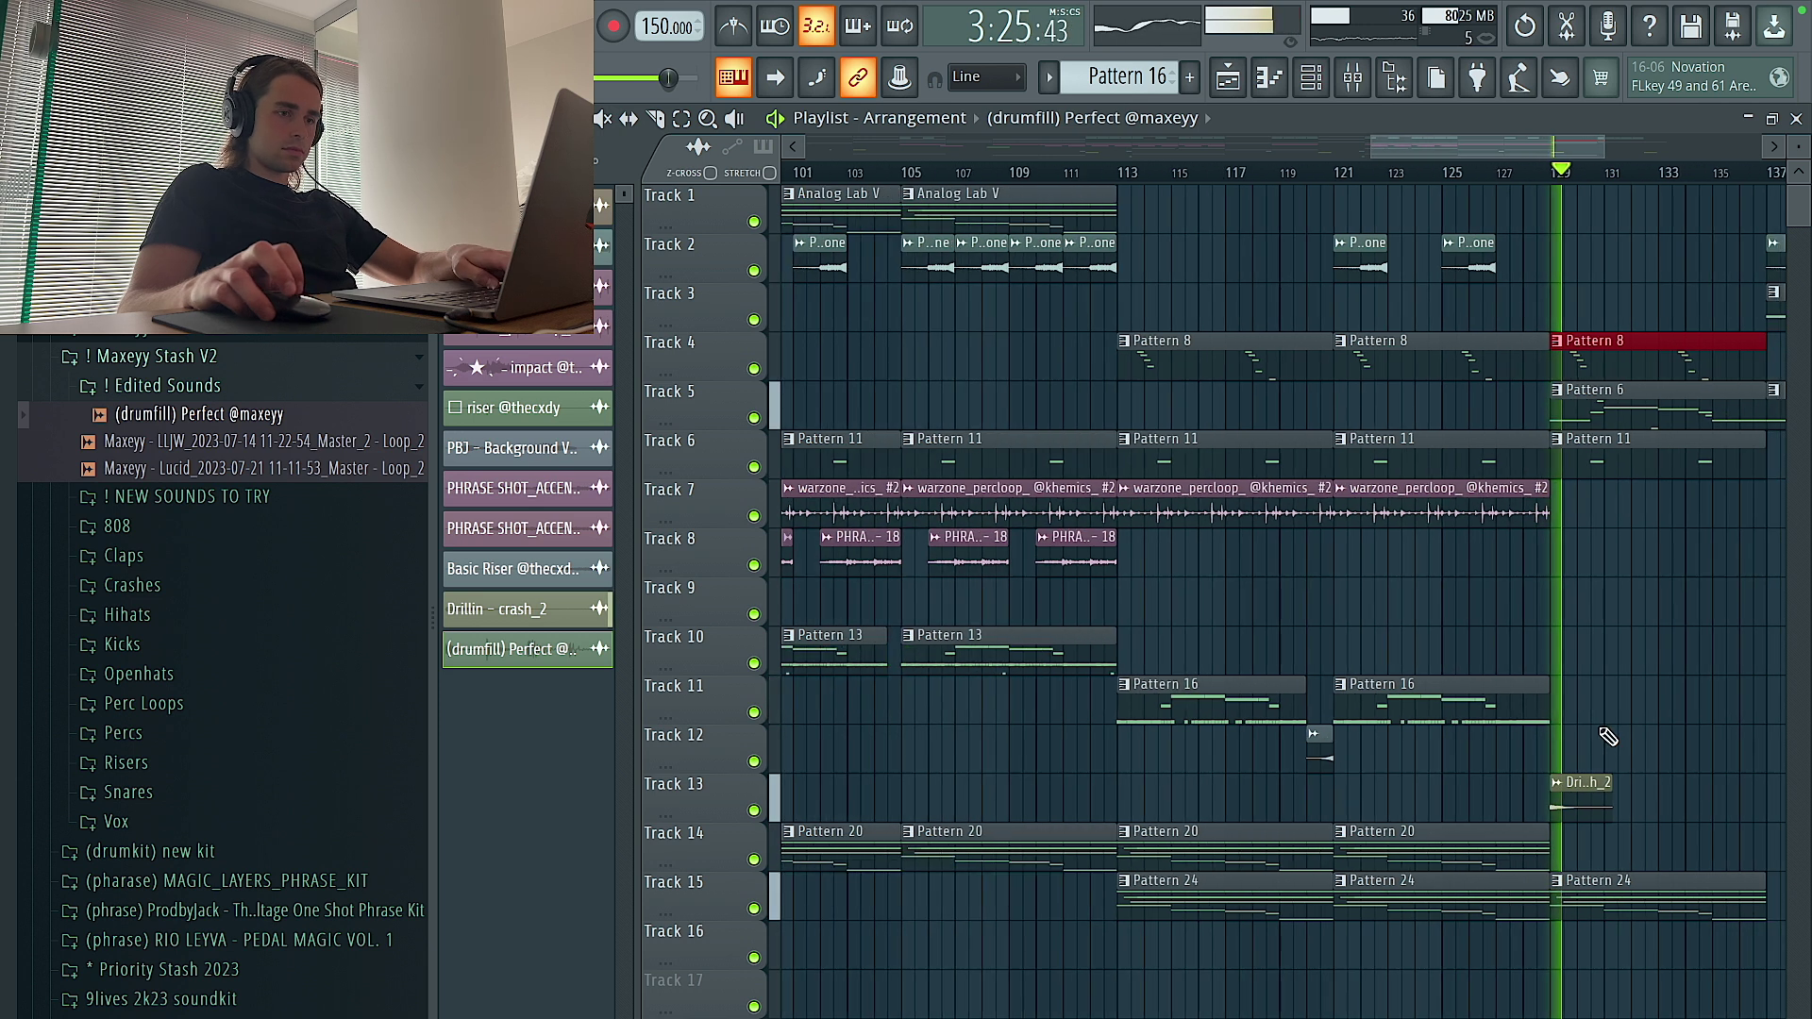
pyautogui.scroll(-3, 1604, 732)
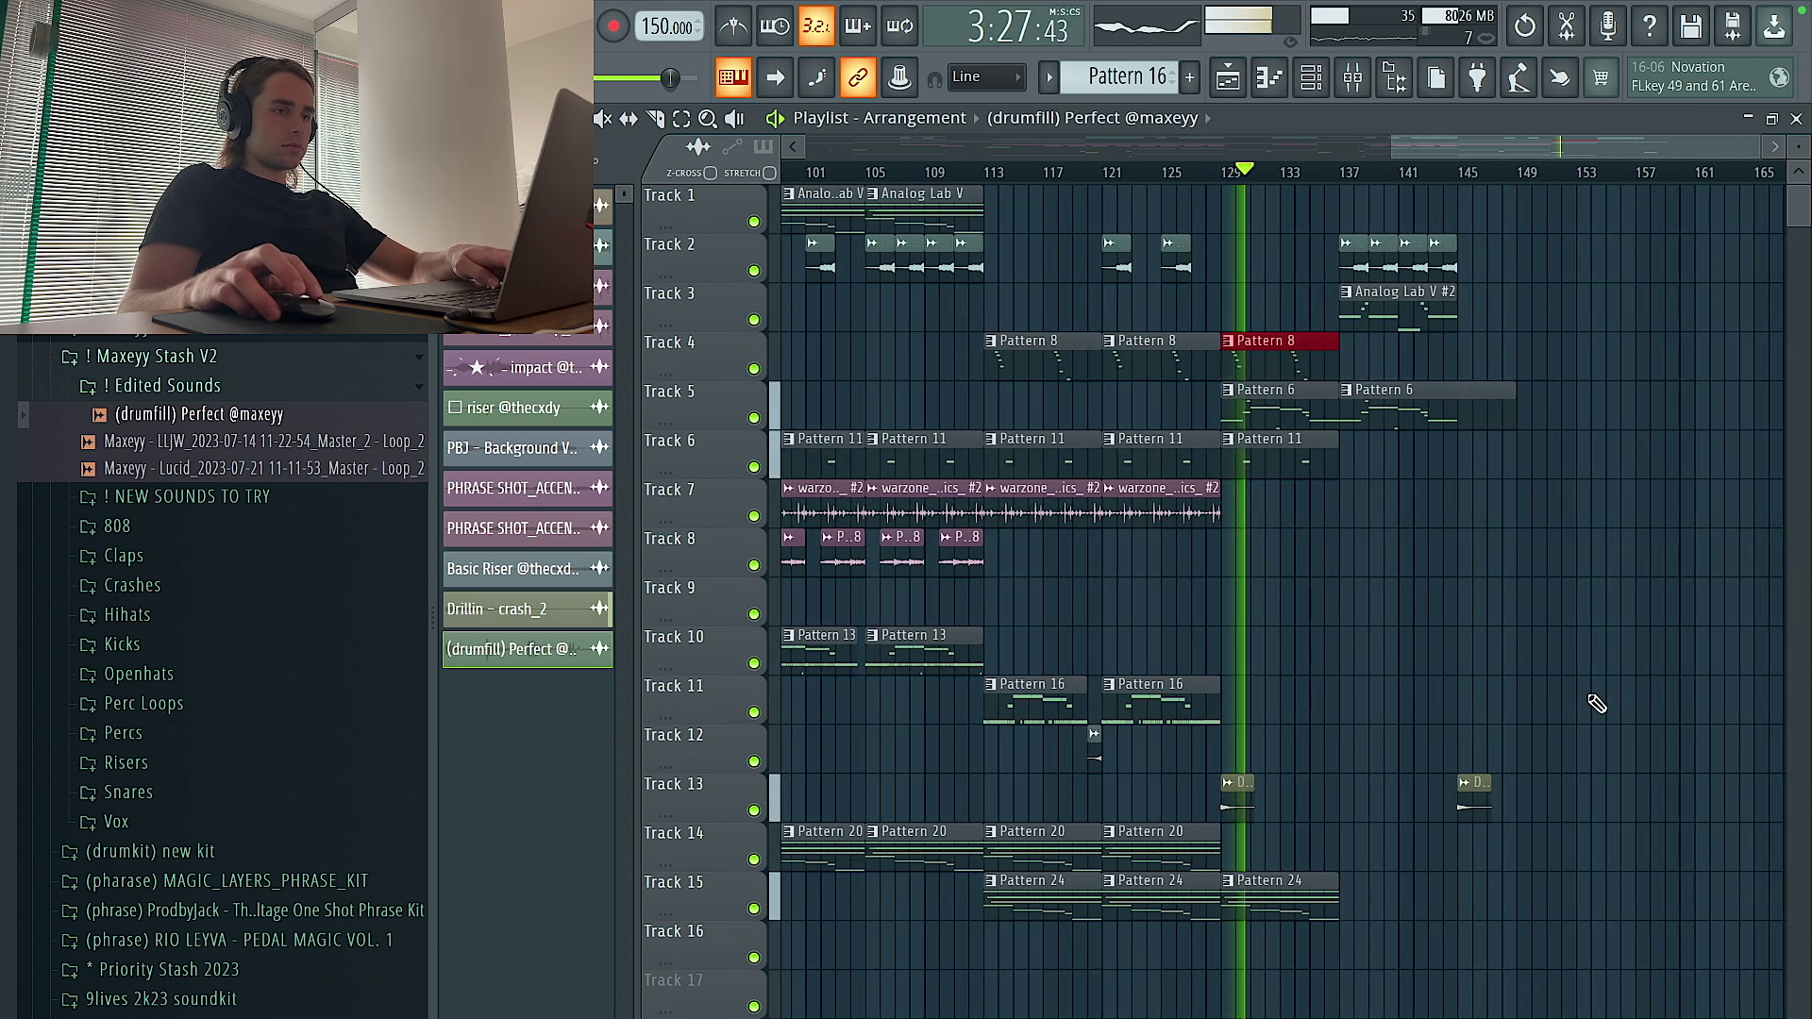
pyautogui.click(1235, 909)
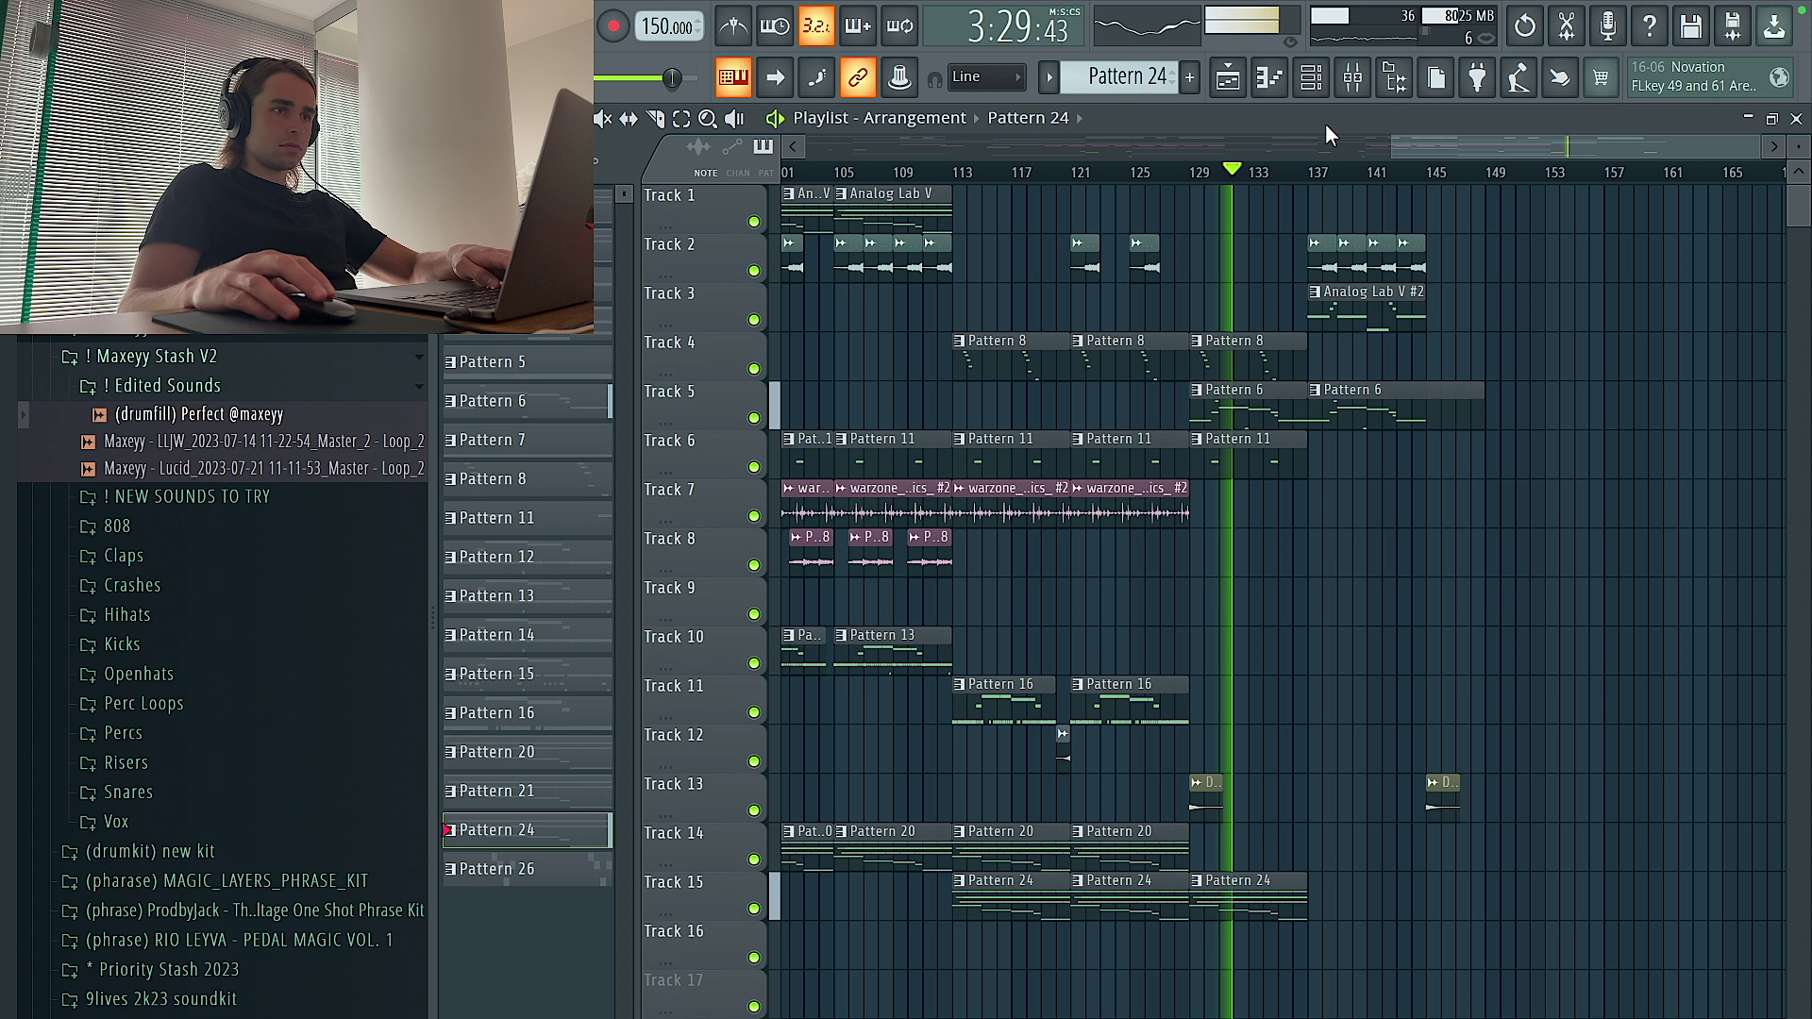
pyautogui.click(1311, 77)
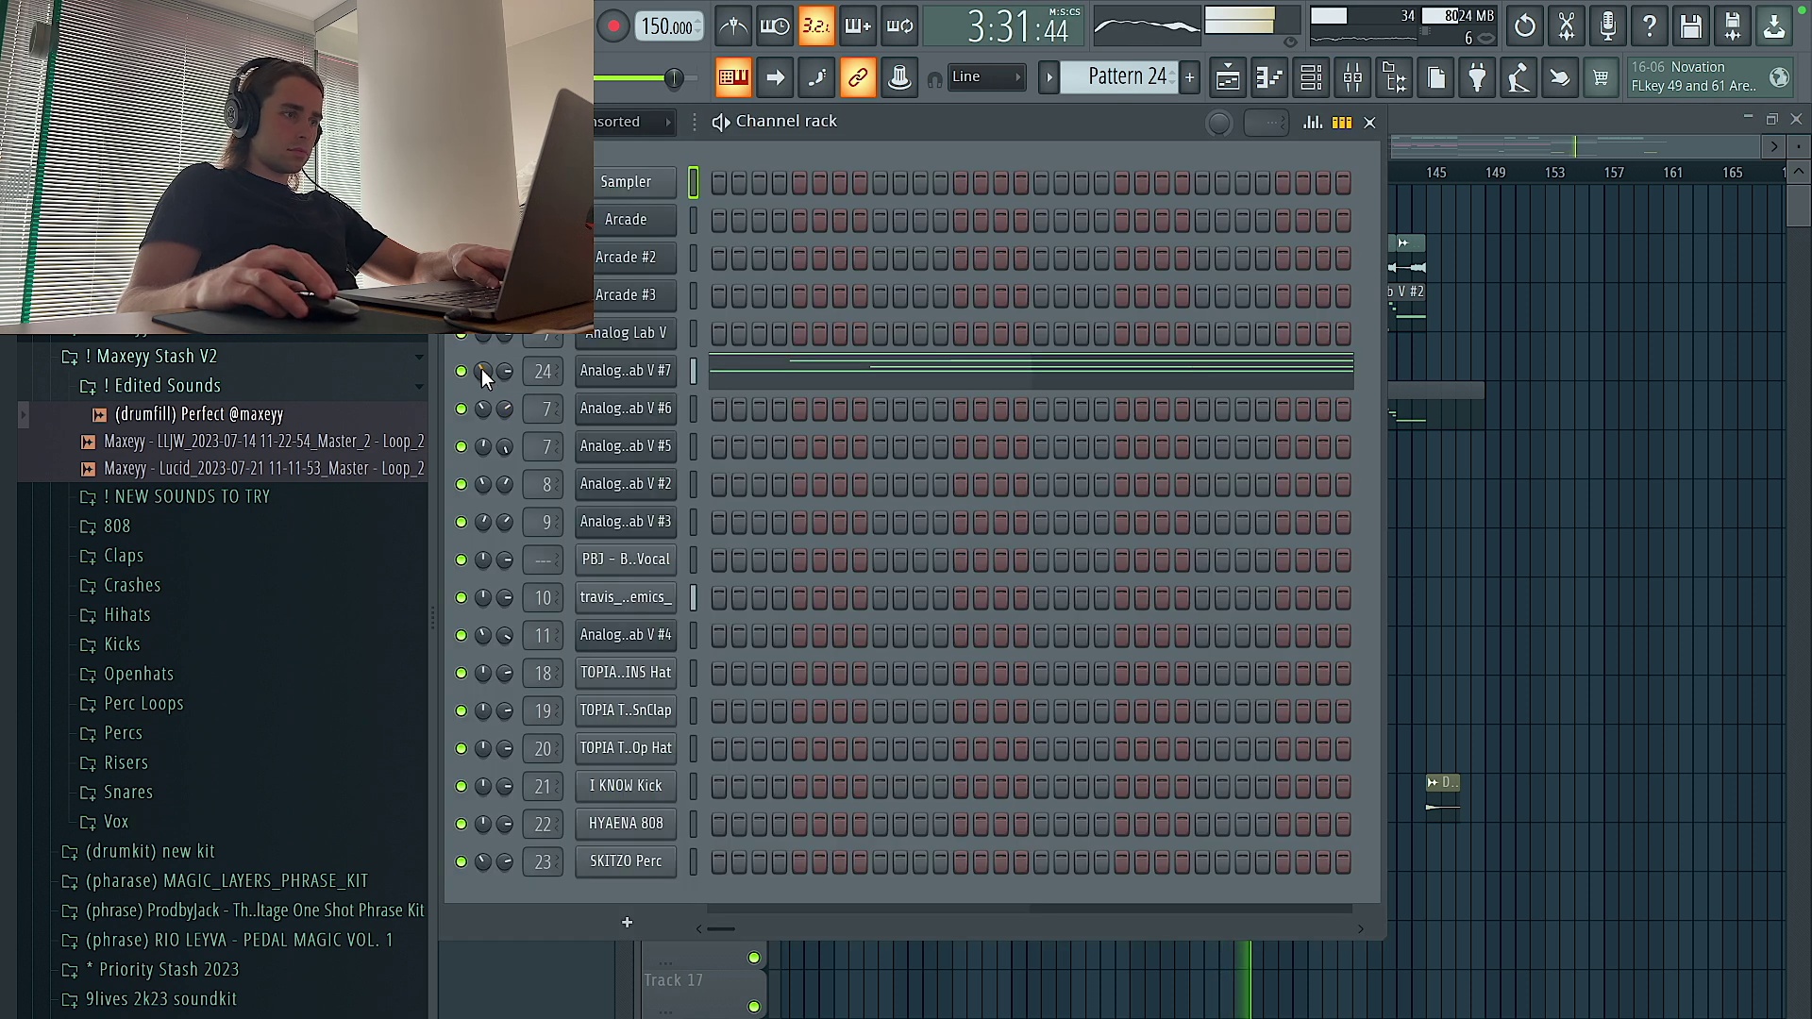
pyautogui.click(1630, 648)
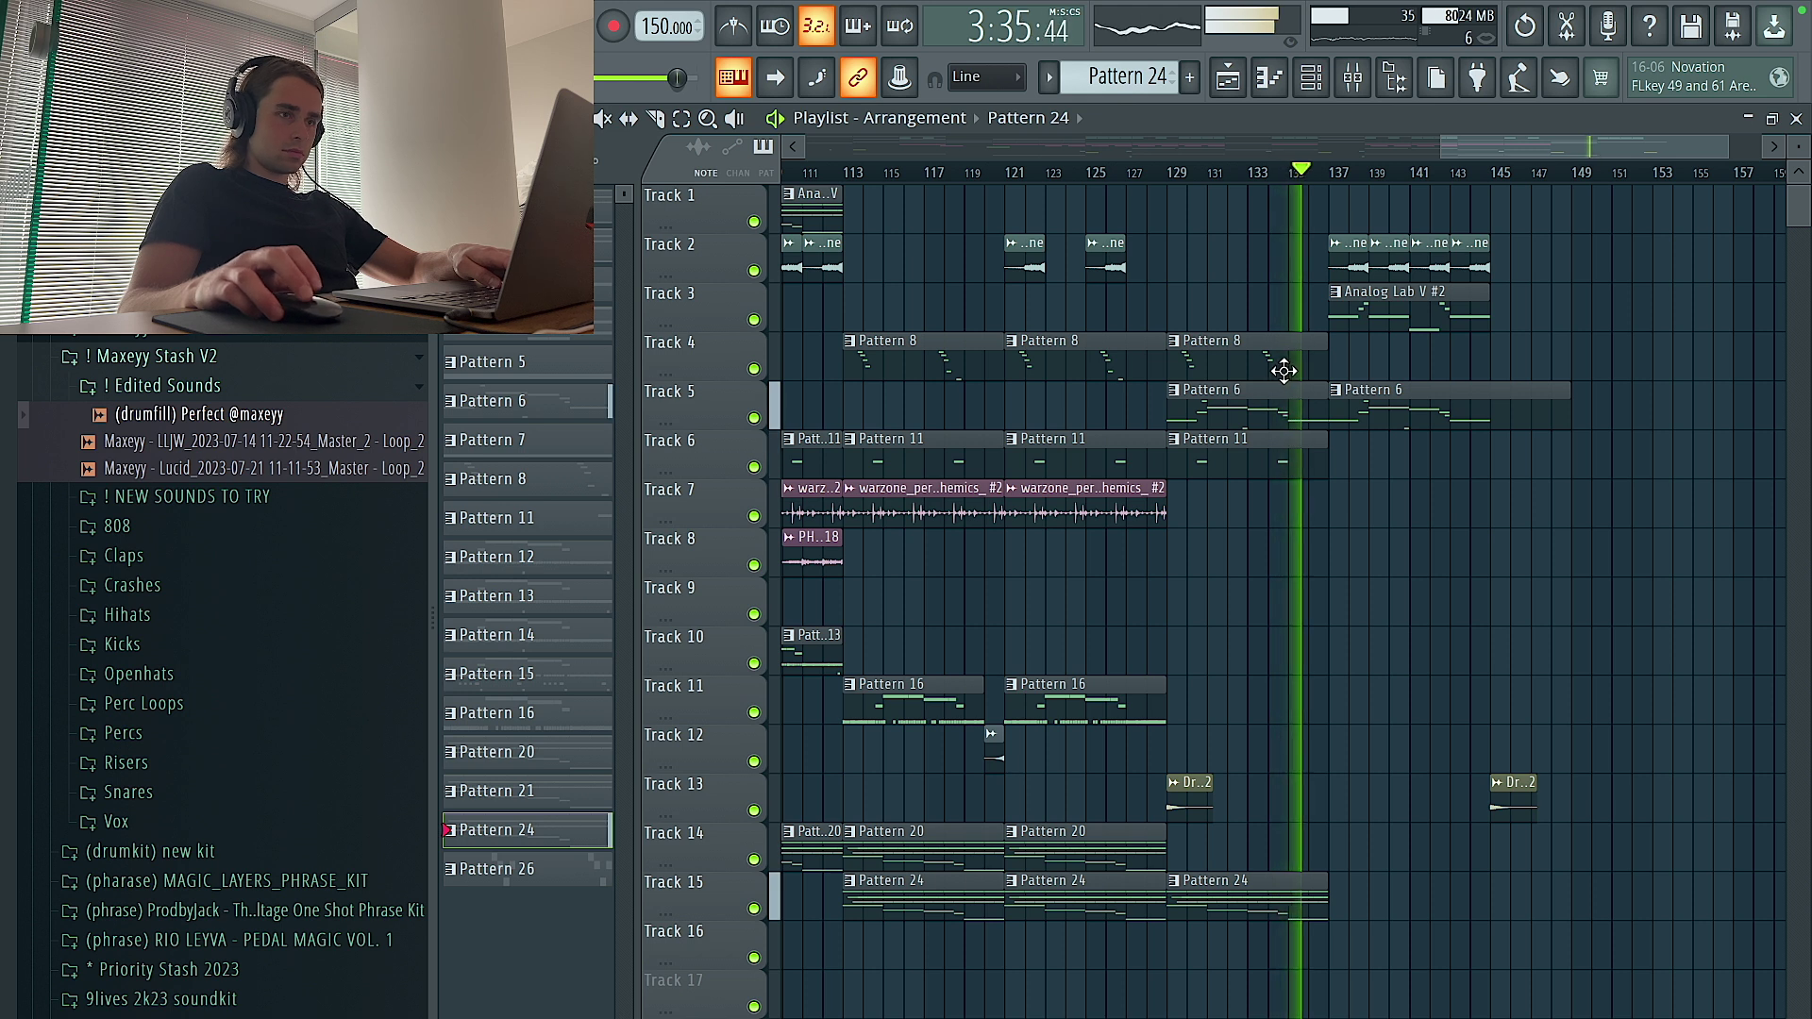
# Put the Pattern 8 clip back at bar 129 on Track 4
pyautogui.scroll(3, 1423, 382)
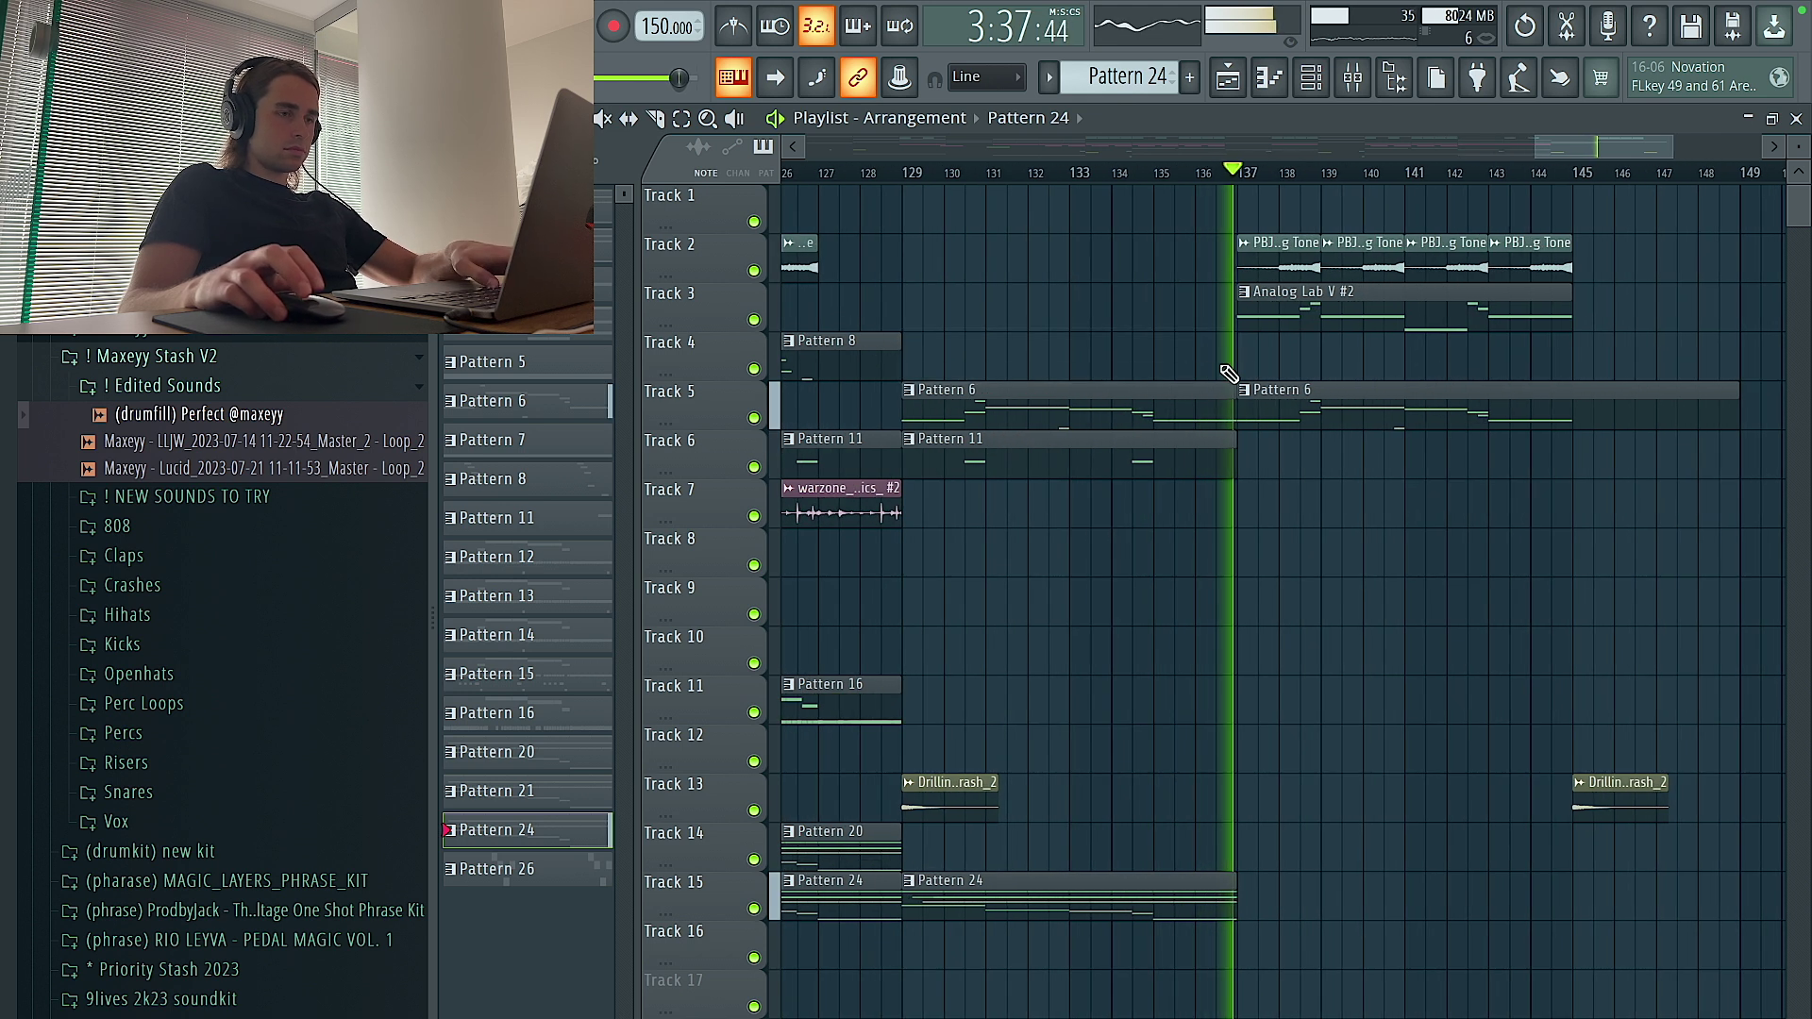
pyautogui.scroll(-4, 1255, 393)
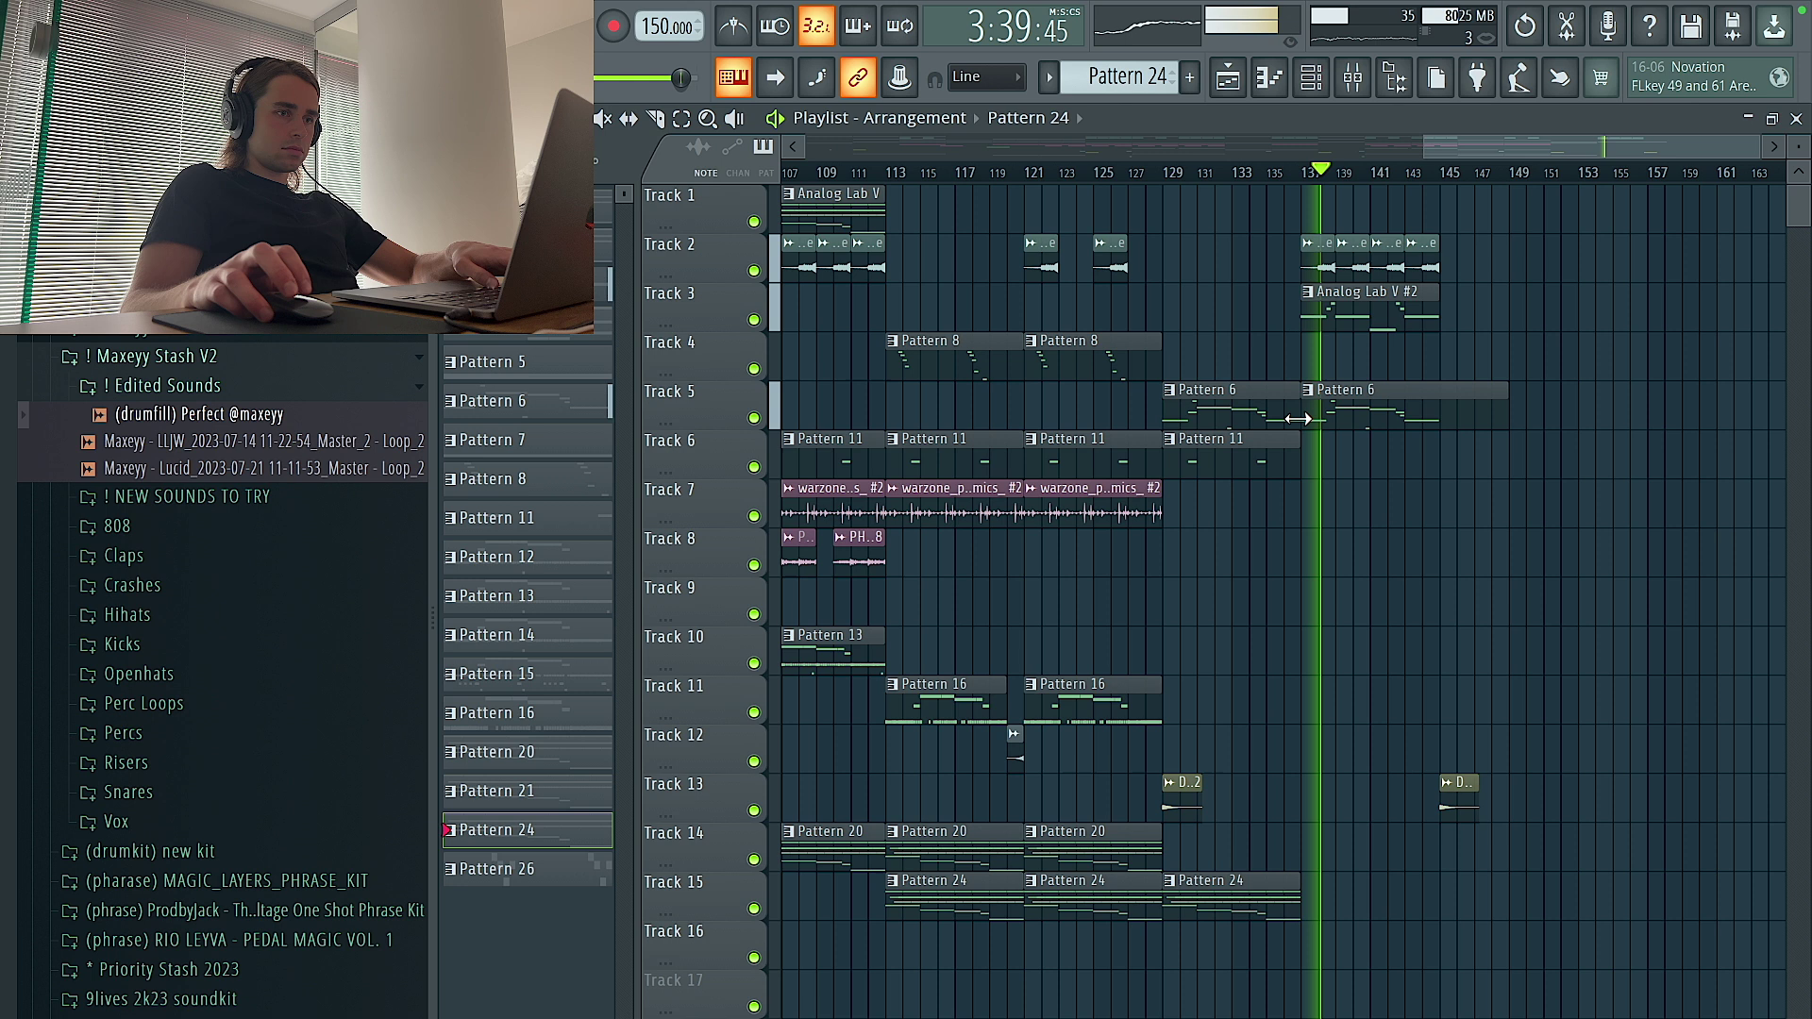
pyautogui.click(1227, 358)
# Delete the four PBJ tone clips on Track 2 between bars 137 and 145
pyautogui.rightClick(1353, 254)
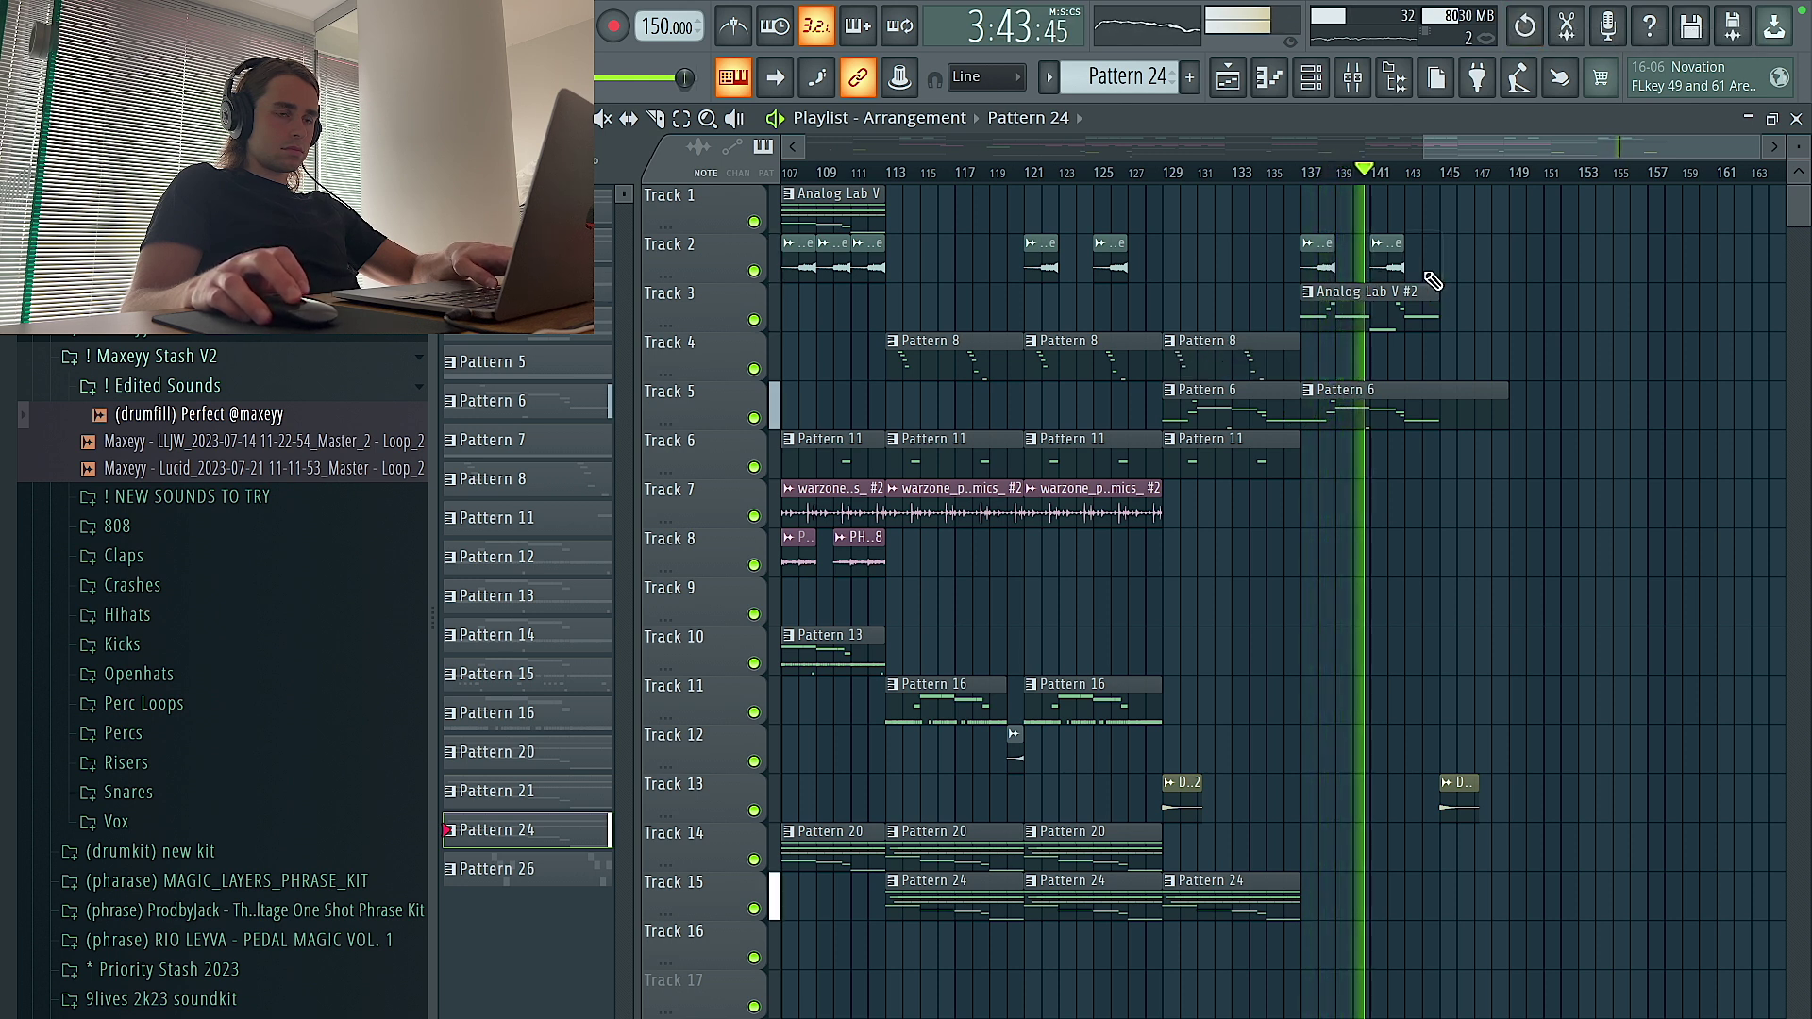
pyautogui.rightClick(1387, 255)
pyautogui.rightClick(1319, 255)
pyautogui.scroll(-3, 1595, 322)
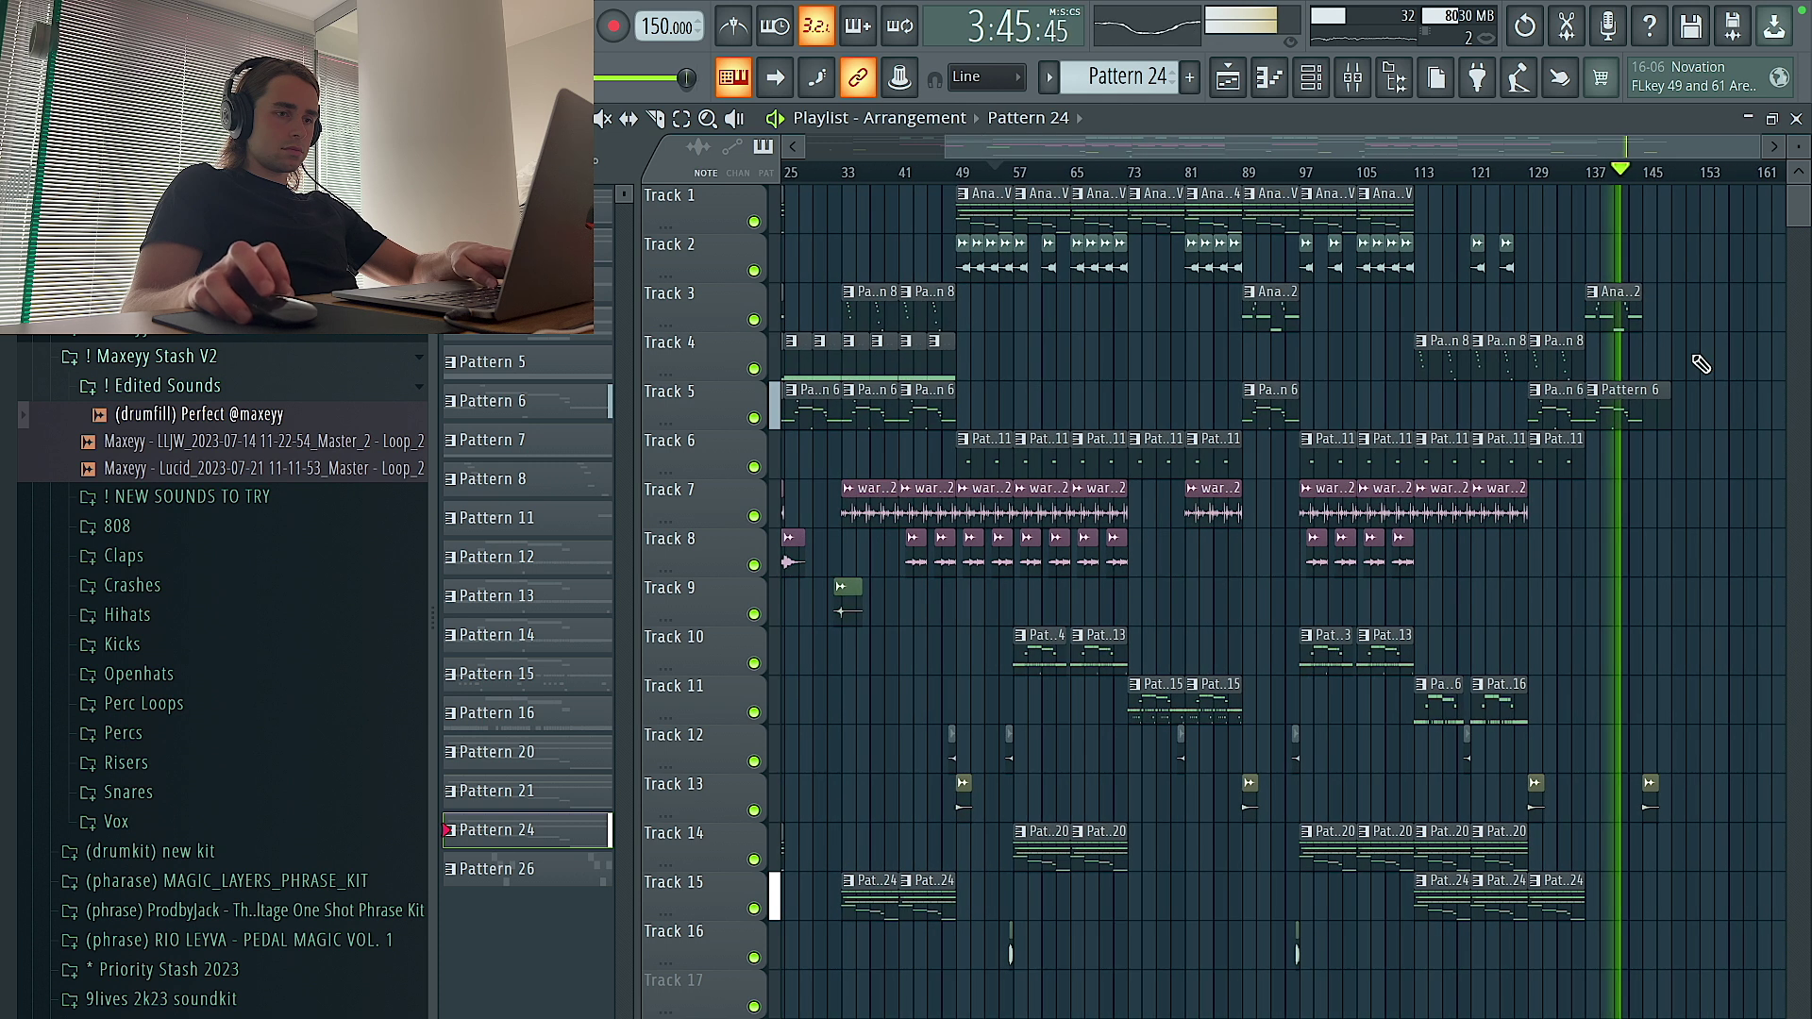
pyautogui.scroll(-2, 1753, 428)
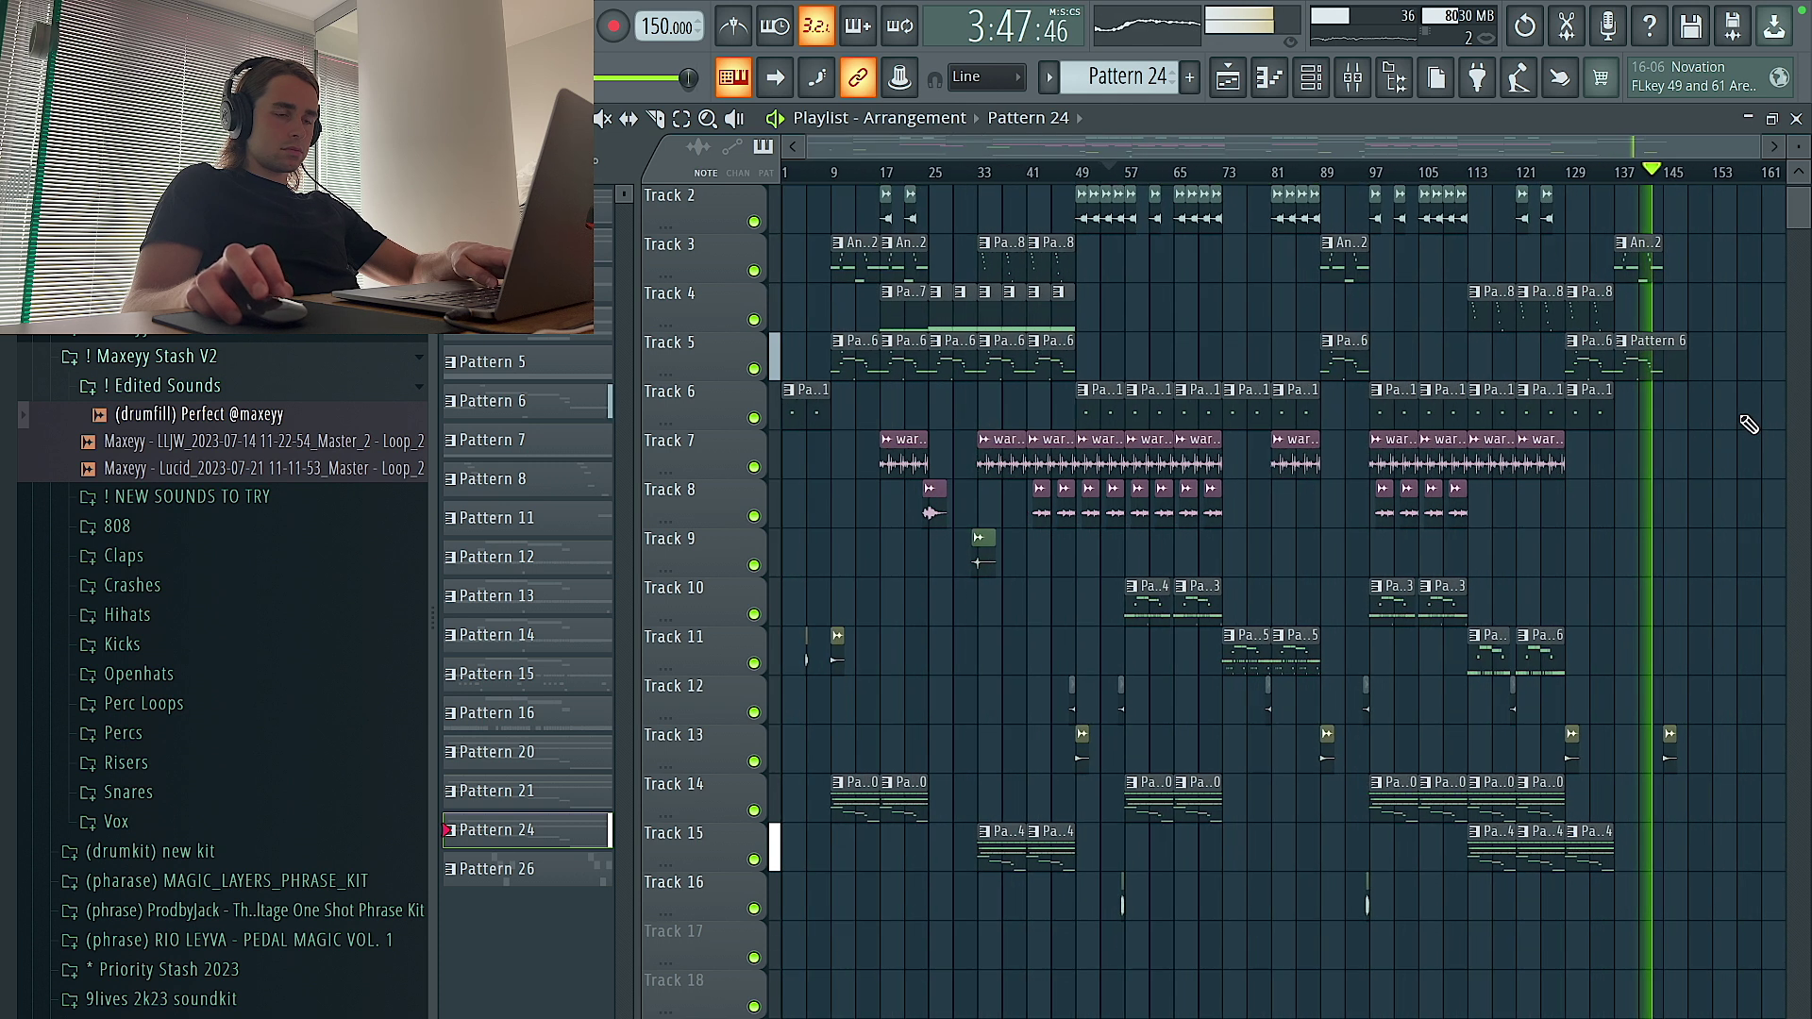
pyautogui.scroll(2, 1749, 425)
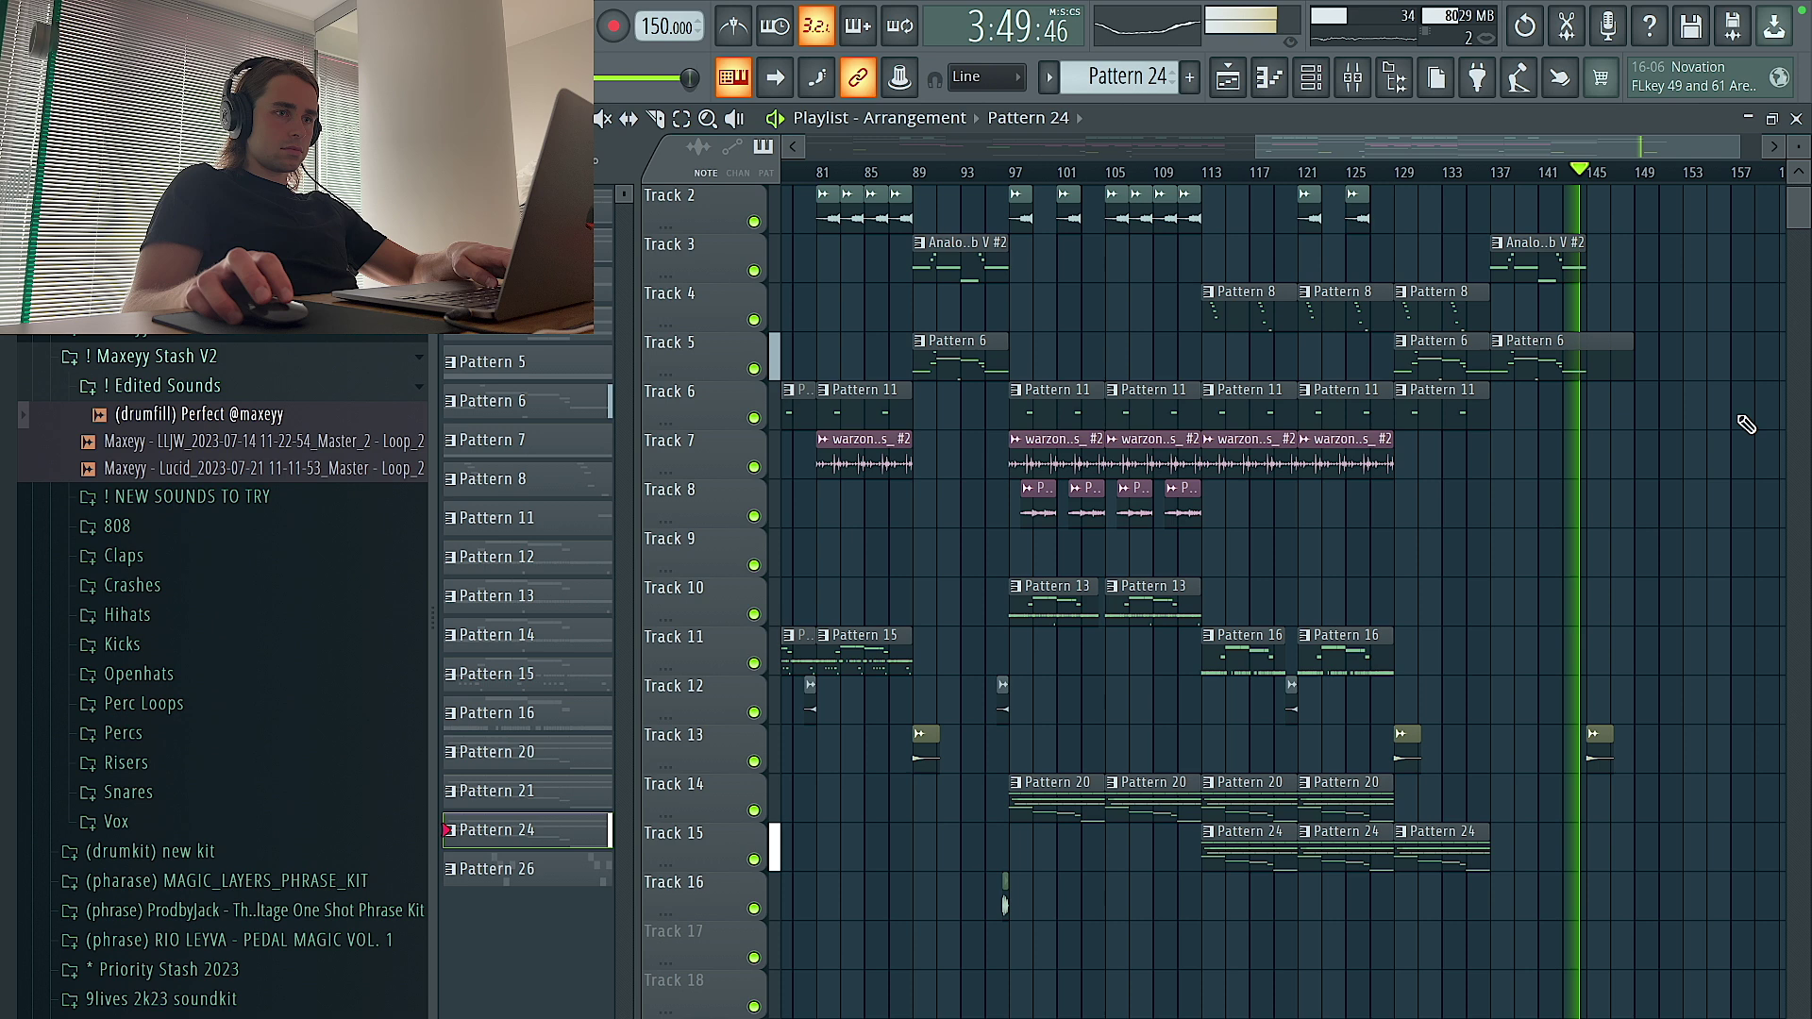